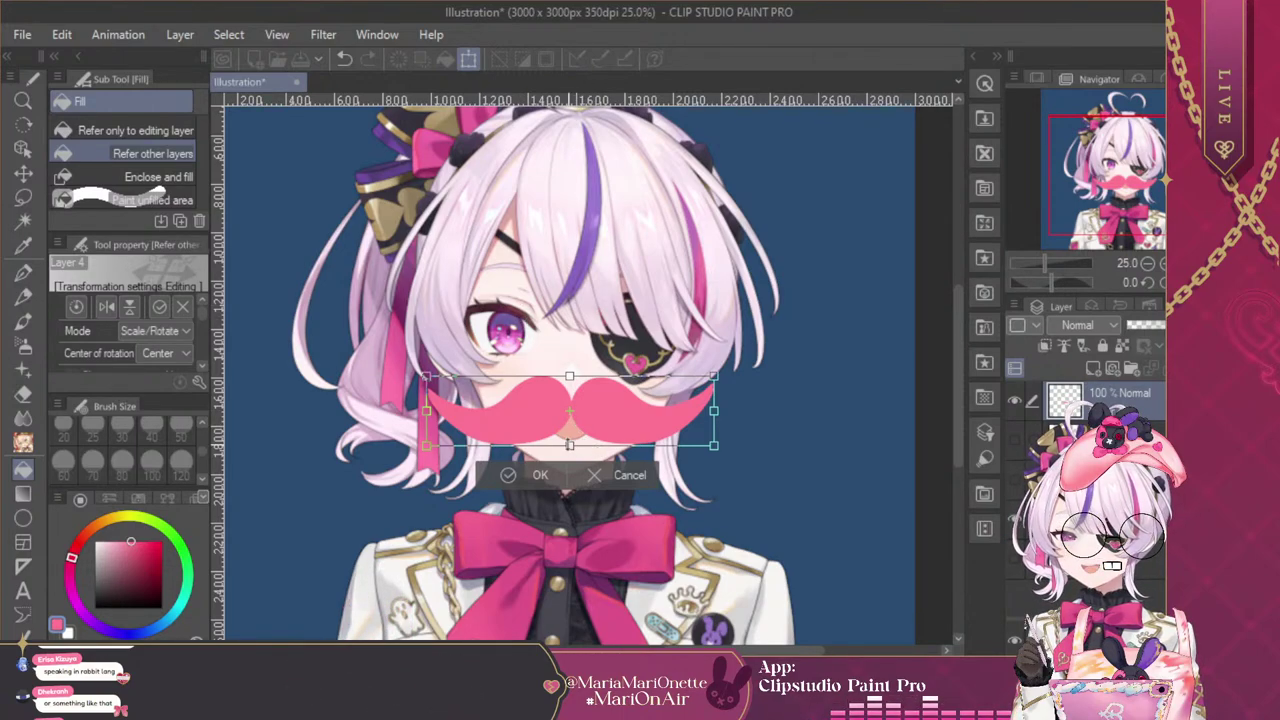
# Shrink the pink mustache slightly, apply the transformation, and hide the character image beneath it
pyautogui.moveTo(569, 447); pyautogui.dragTo(569, 440)
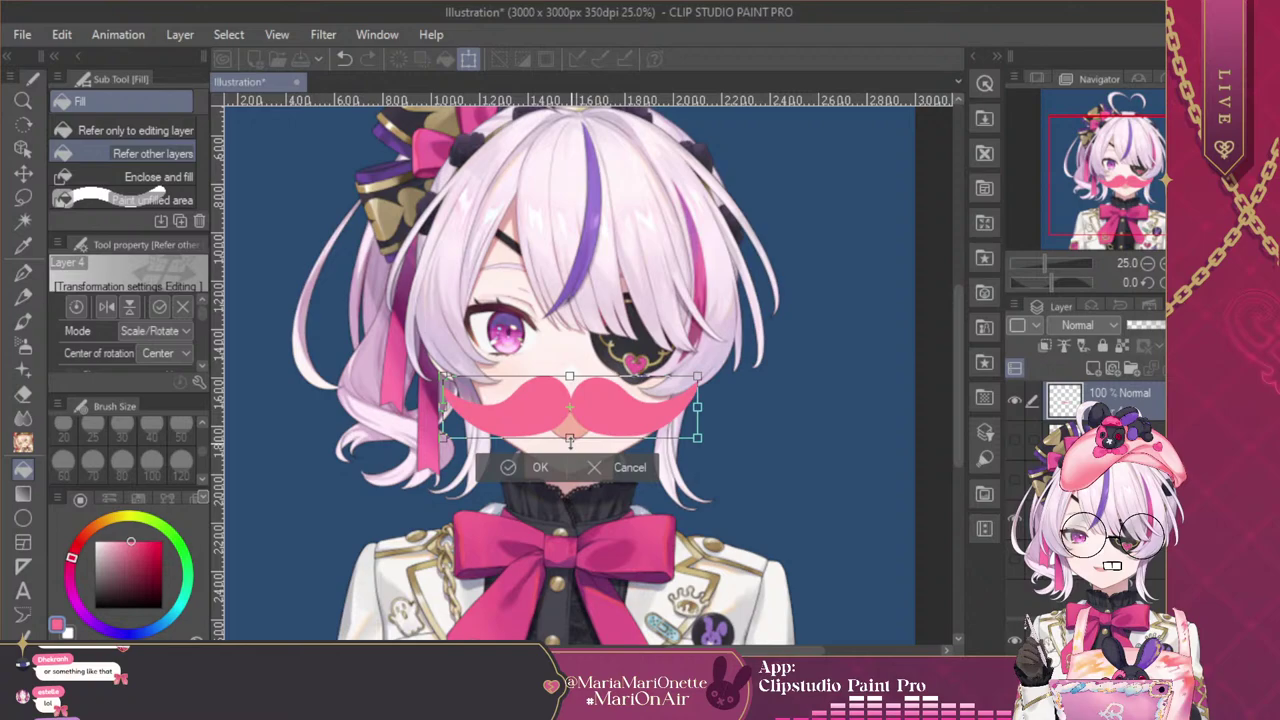
pyautogui.click(510, 467)
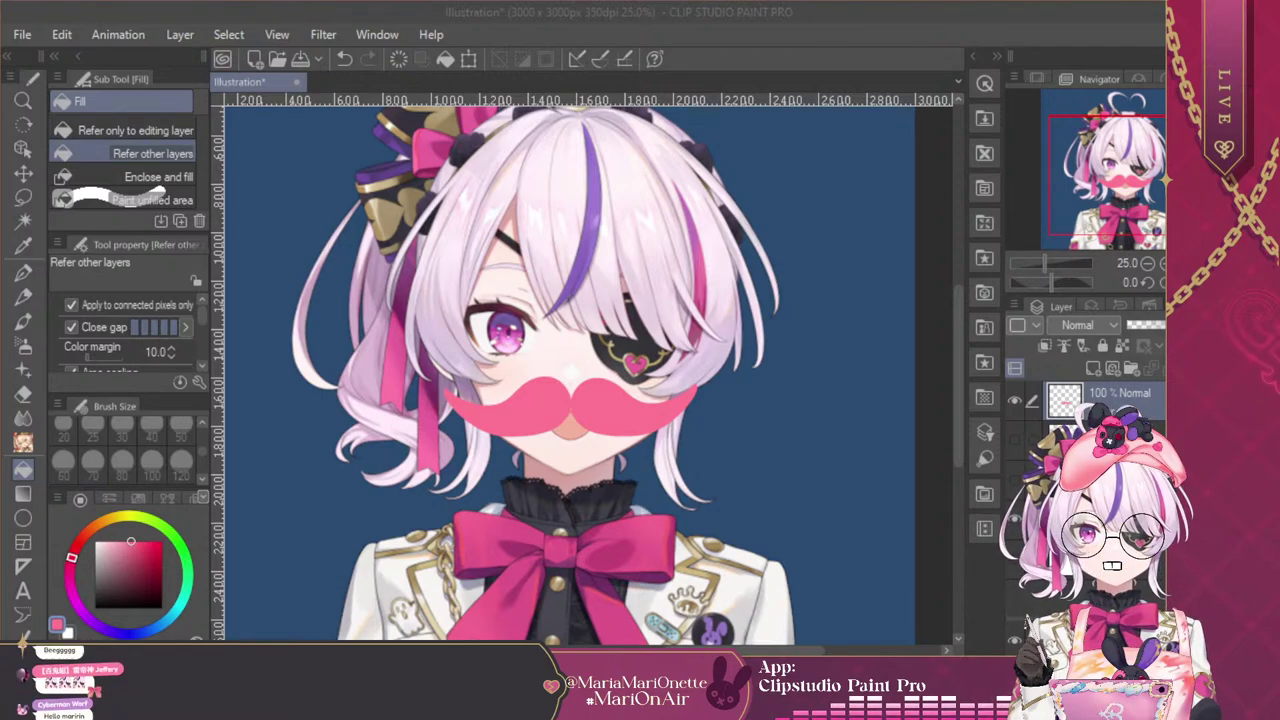
pyautogui.click(1014, 520)
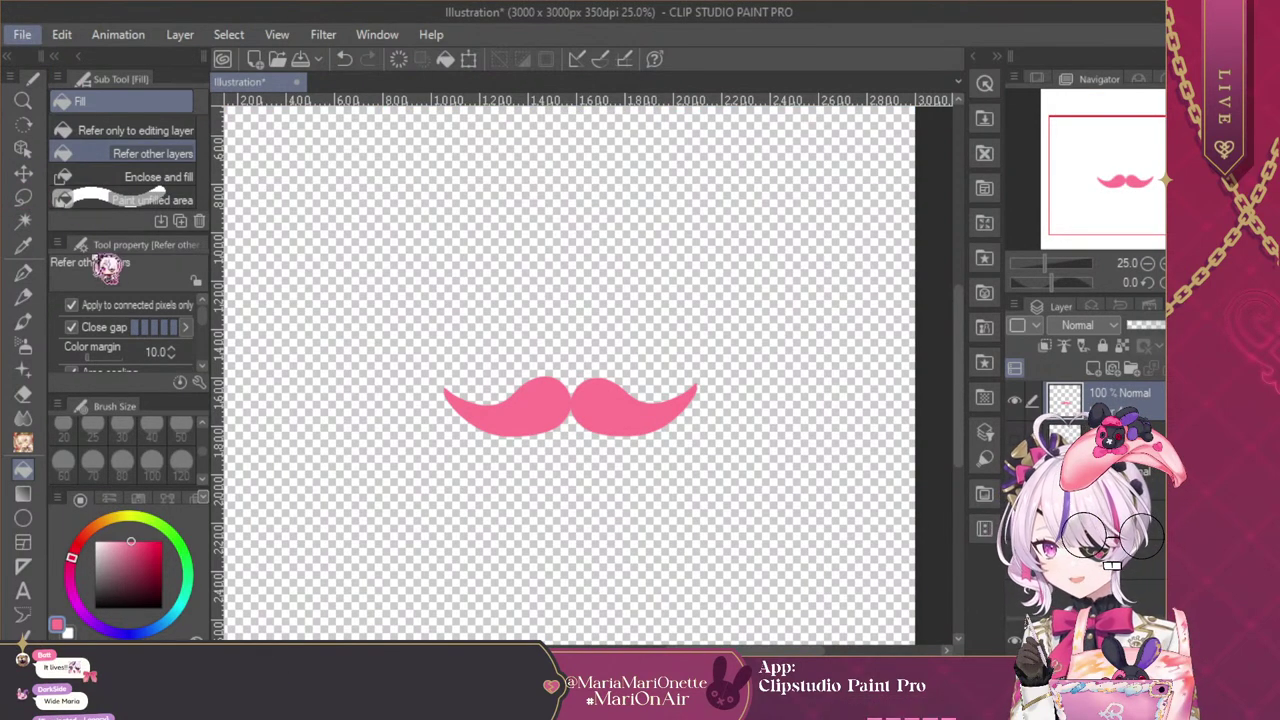
pyautogui.click(523, 323)
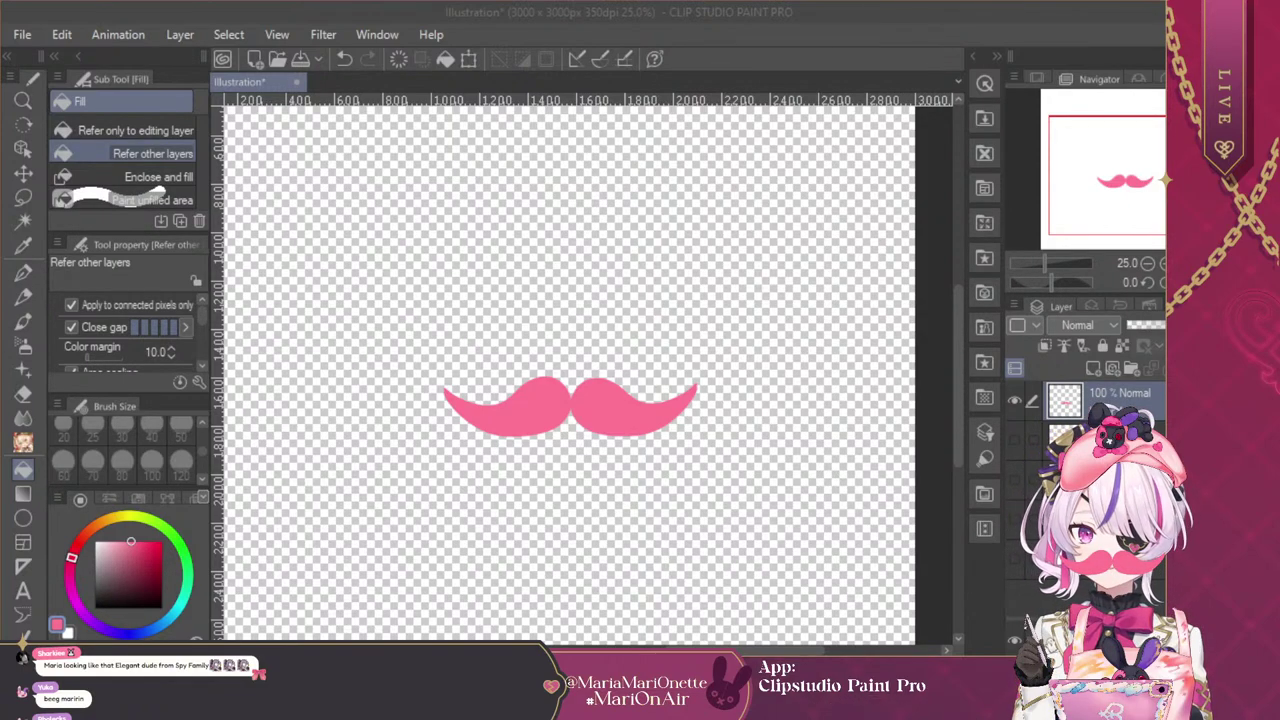
# Show the character image again and hide the mustache layer
pyautogui.scroll(1, 576, 430)
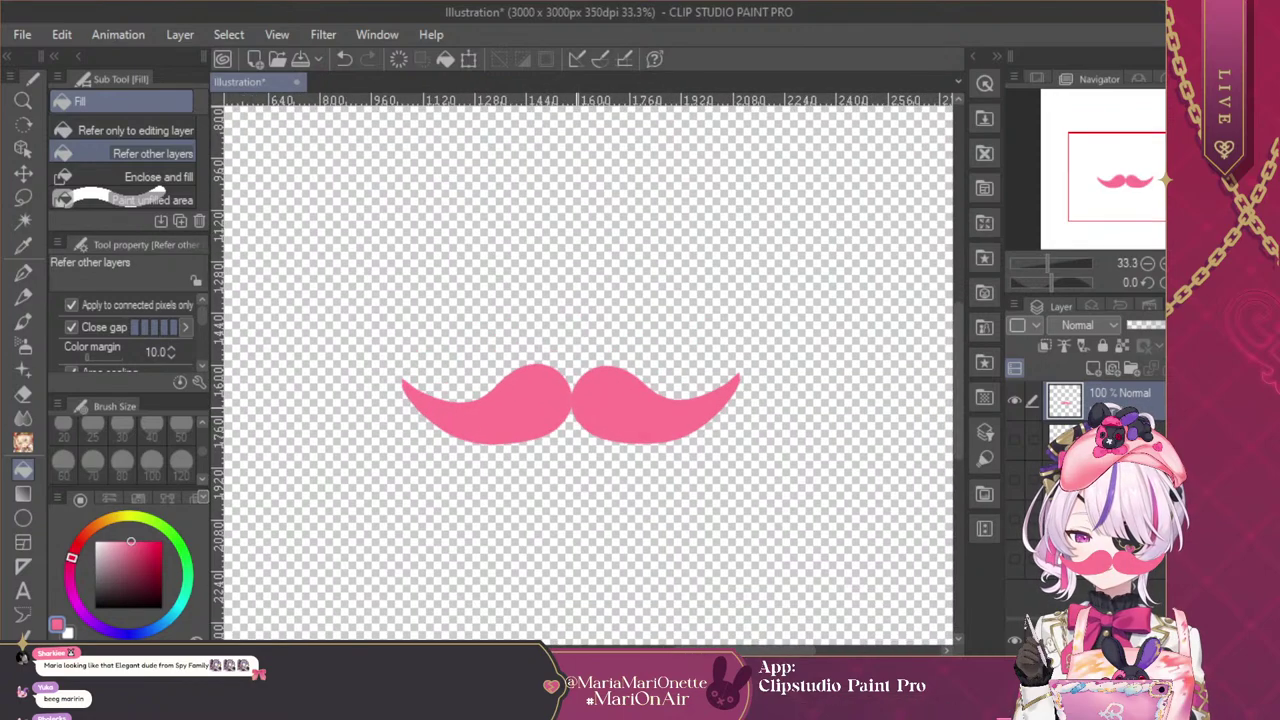
pyautogui.scroll(-2, 603, 374)
pyautogui.hotkey('ctrl', '-')
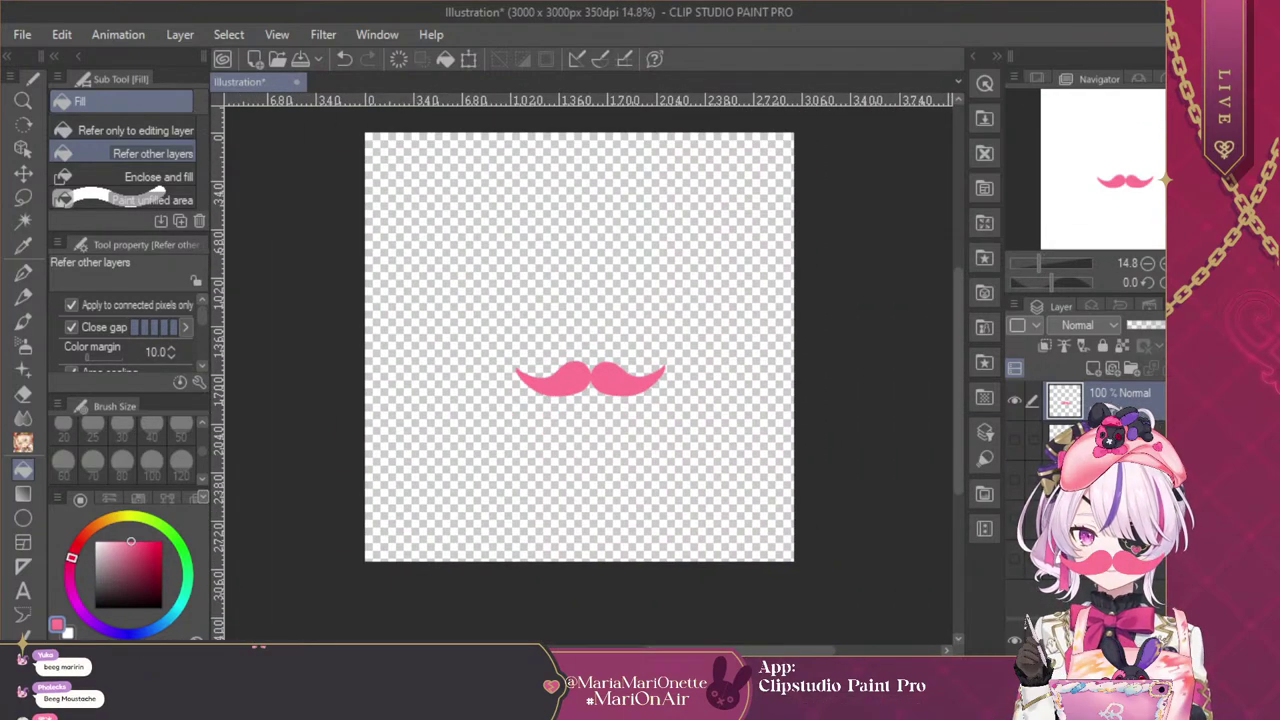
pyautogui.click(1014, 519)
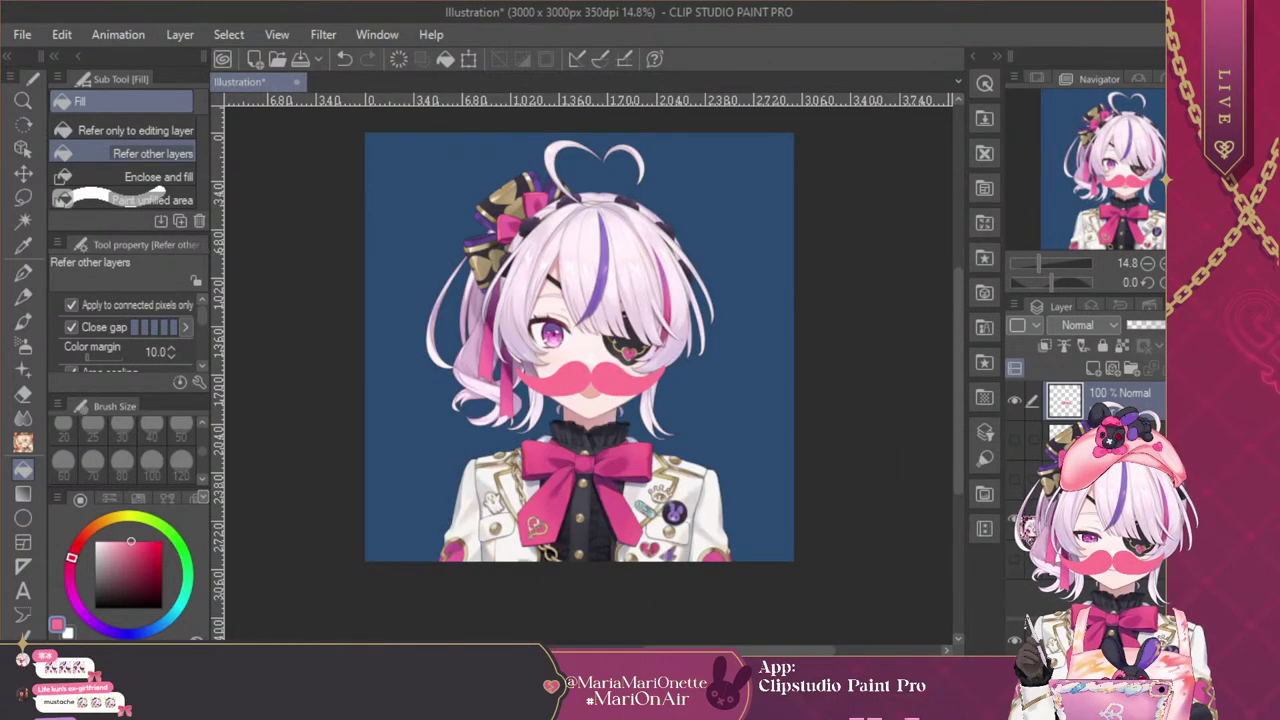
pyautogui.hotkey('ctrl', '+')
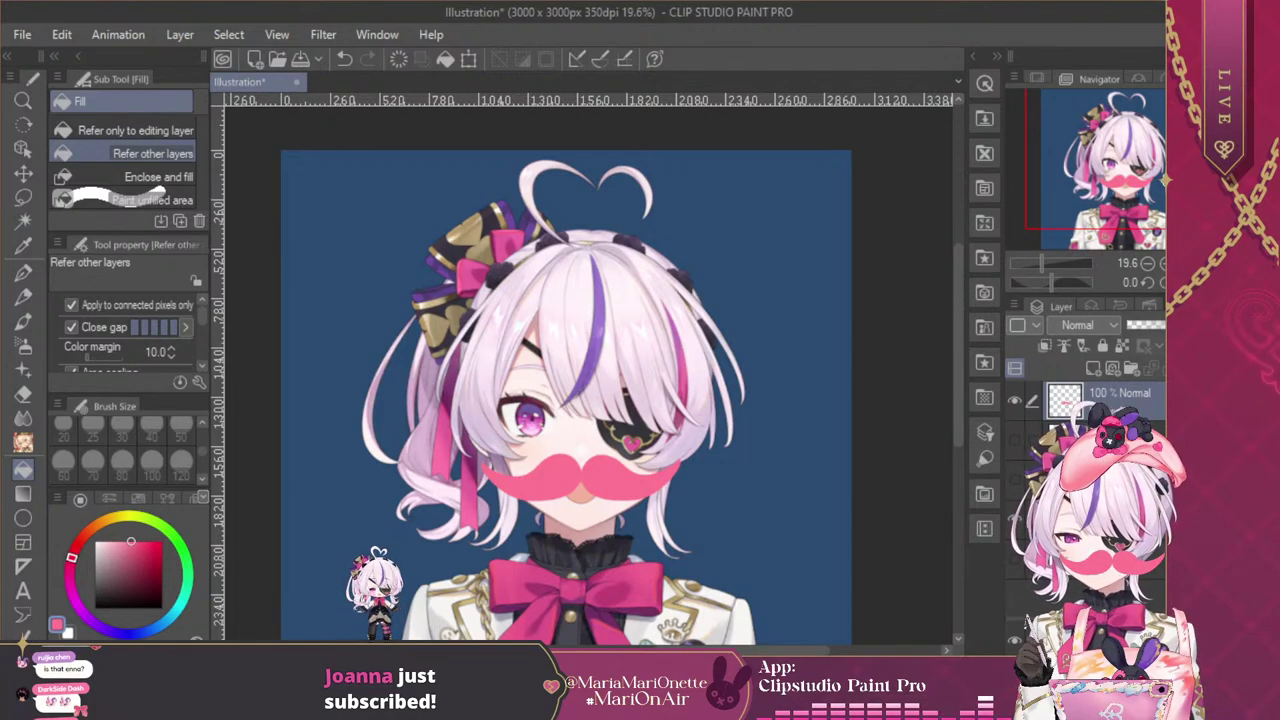
pyautogui.click(1015, 400)
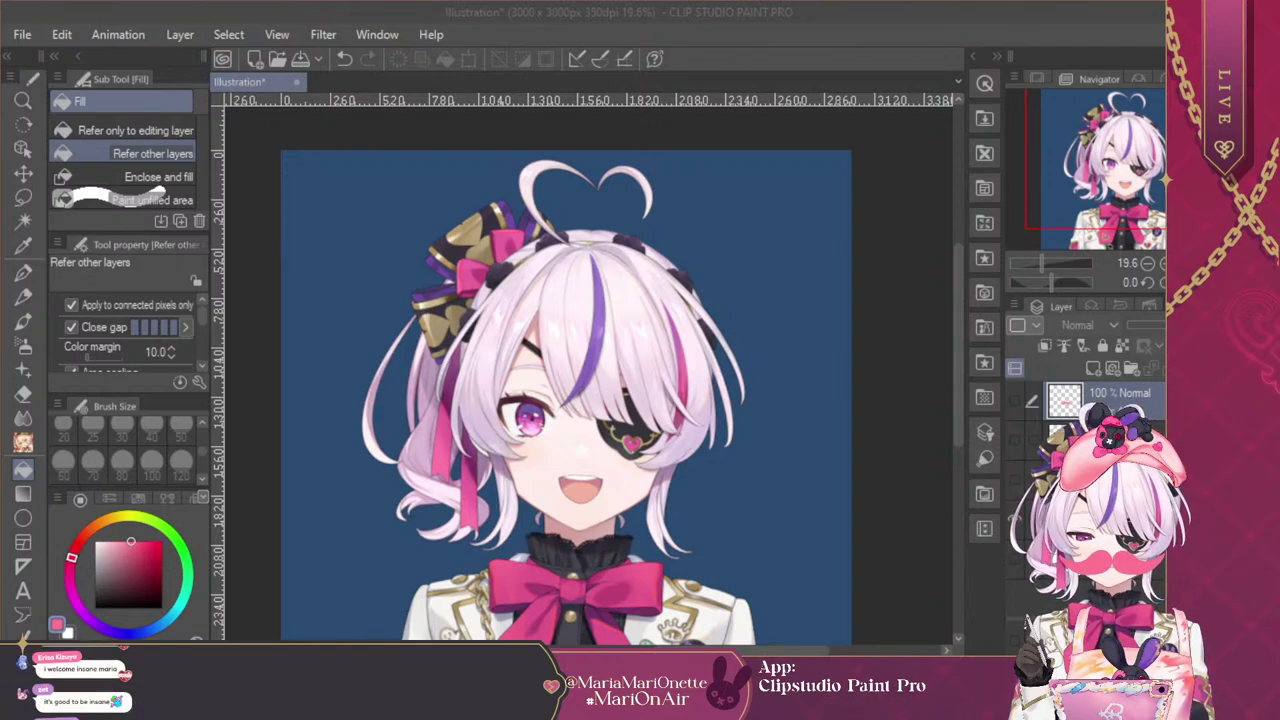
# Preview the glasses and teeth layer, hide it again, and create a new raster layer on top
pyautogui.click(1015, 439)
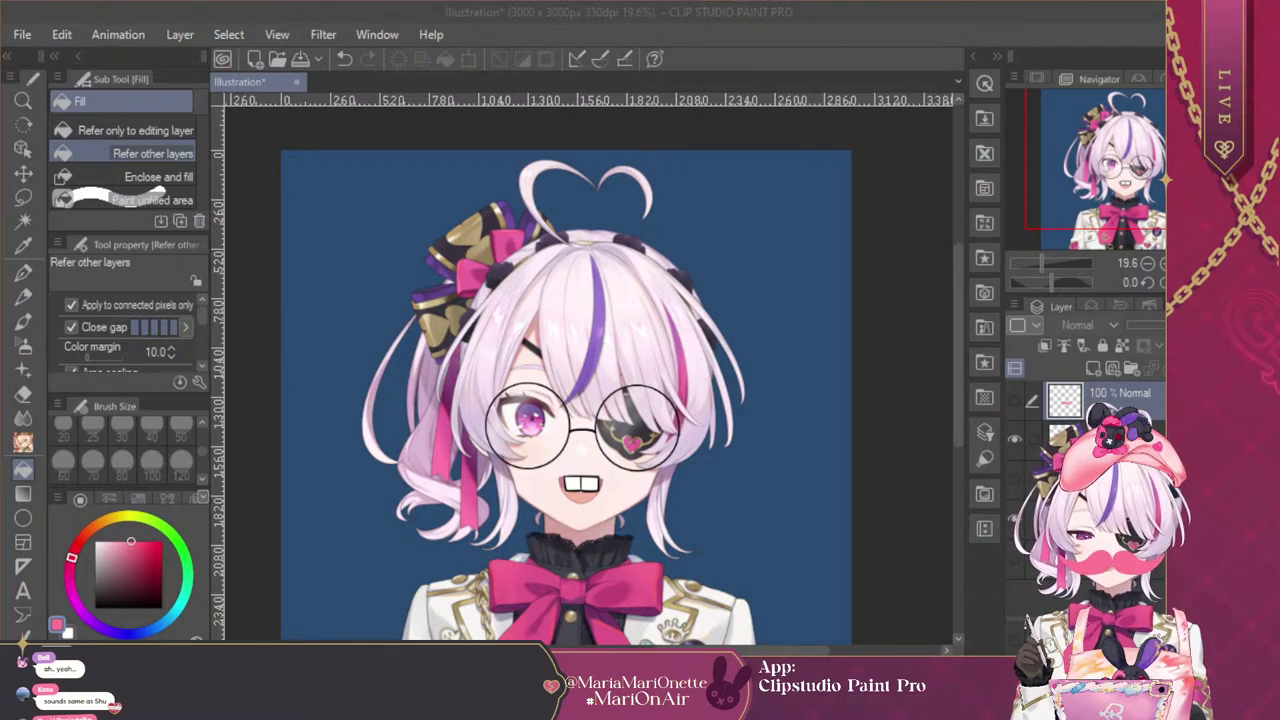
pyautogui.click(1014, 439)
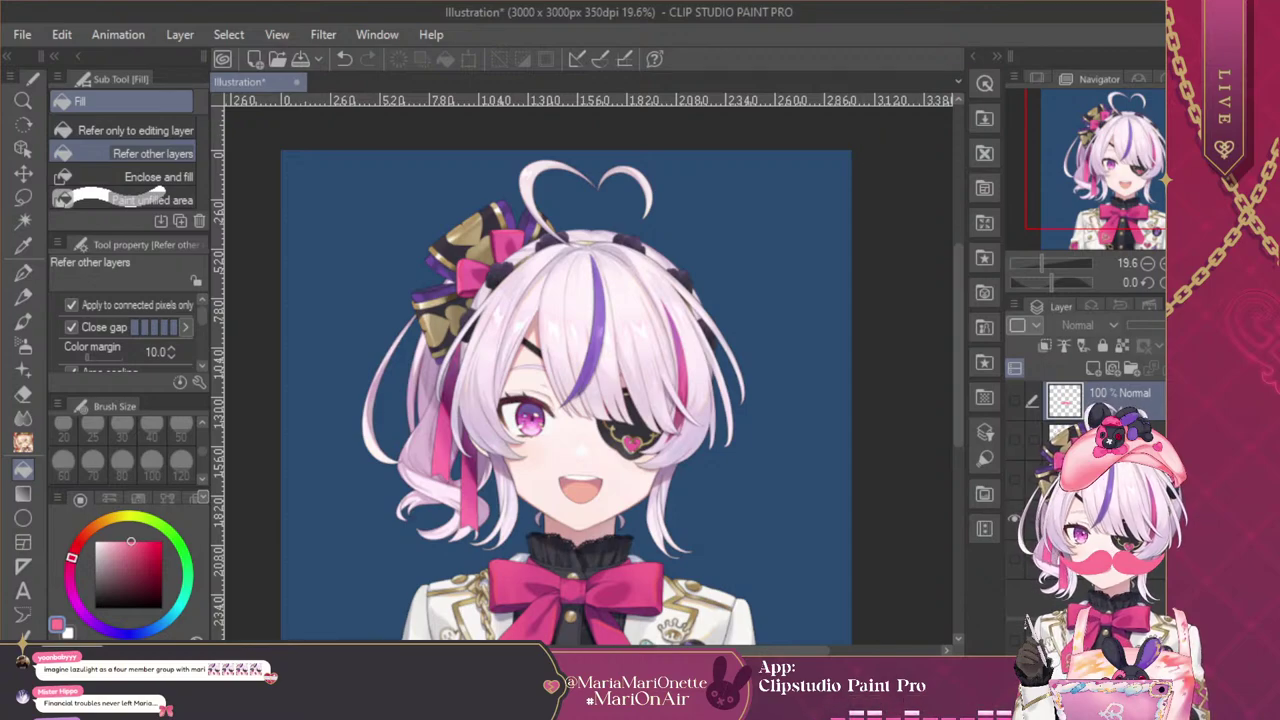
pyautogui.click(1093, 369)
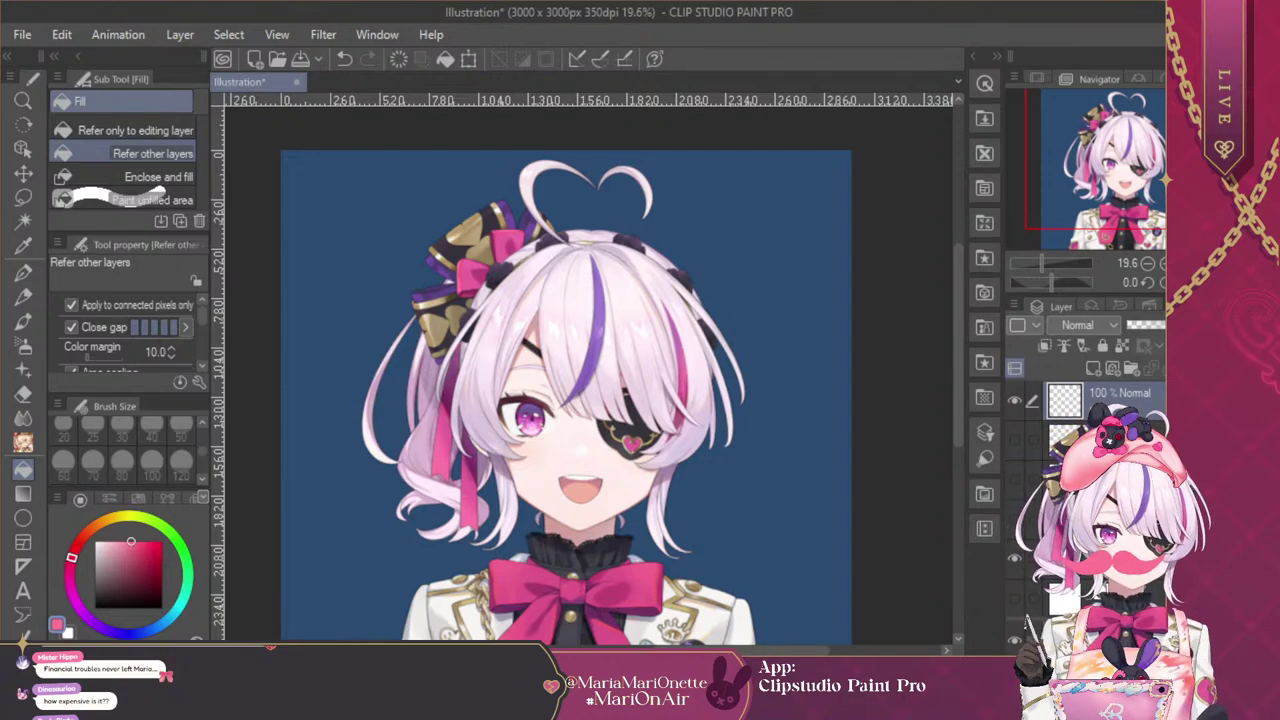
pyautogui.click(1014, 439)
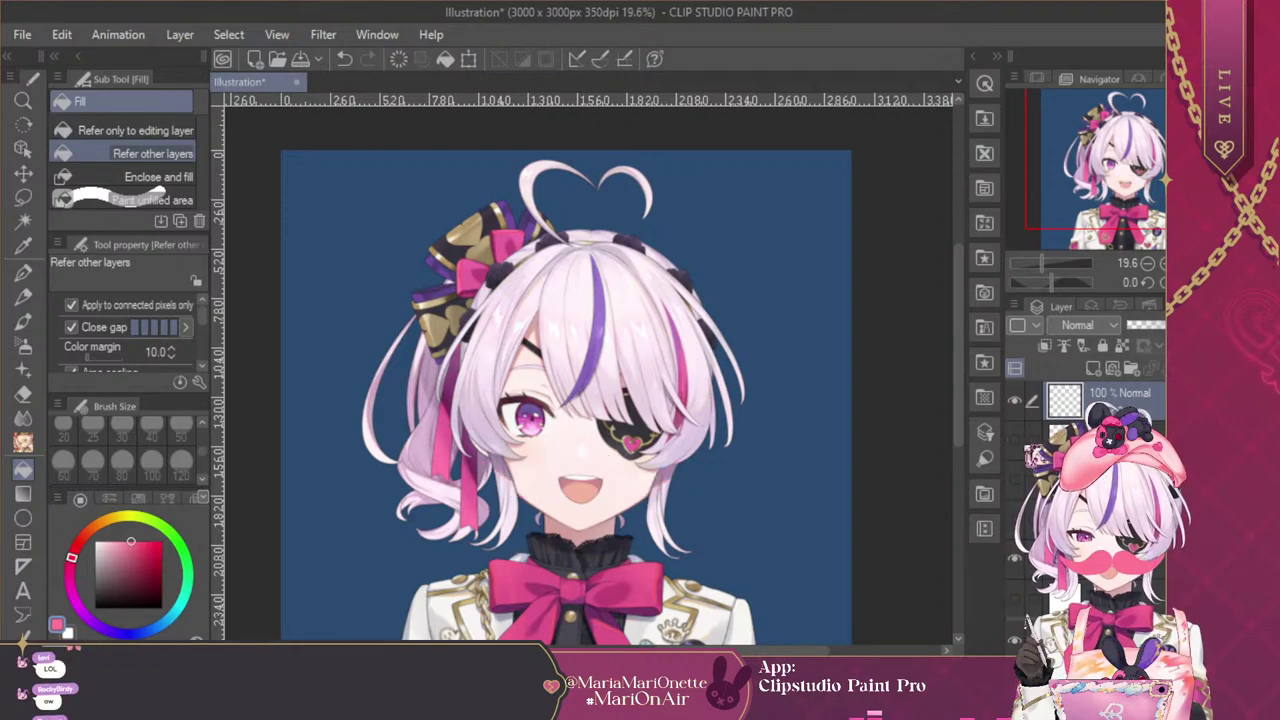
# Set the secondary drawing colour to a strong saturated red
pyautogui.click(68, 632)
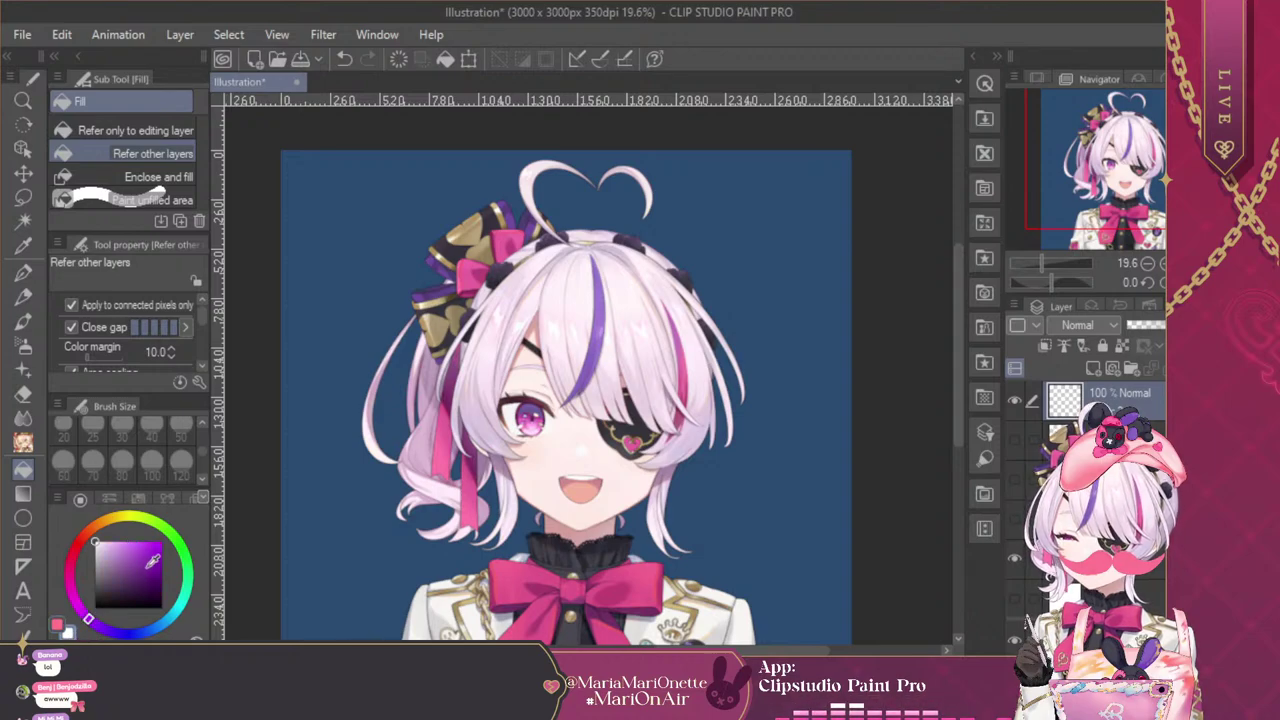
pyautogui.click(73, 553)
pyautogui.click(139, 541)
pyautogui.moveTo(139, 513); pyautogui.dragTo(150, 494)
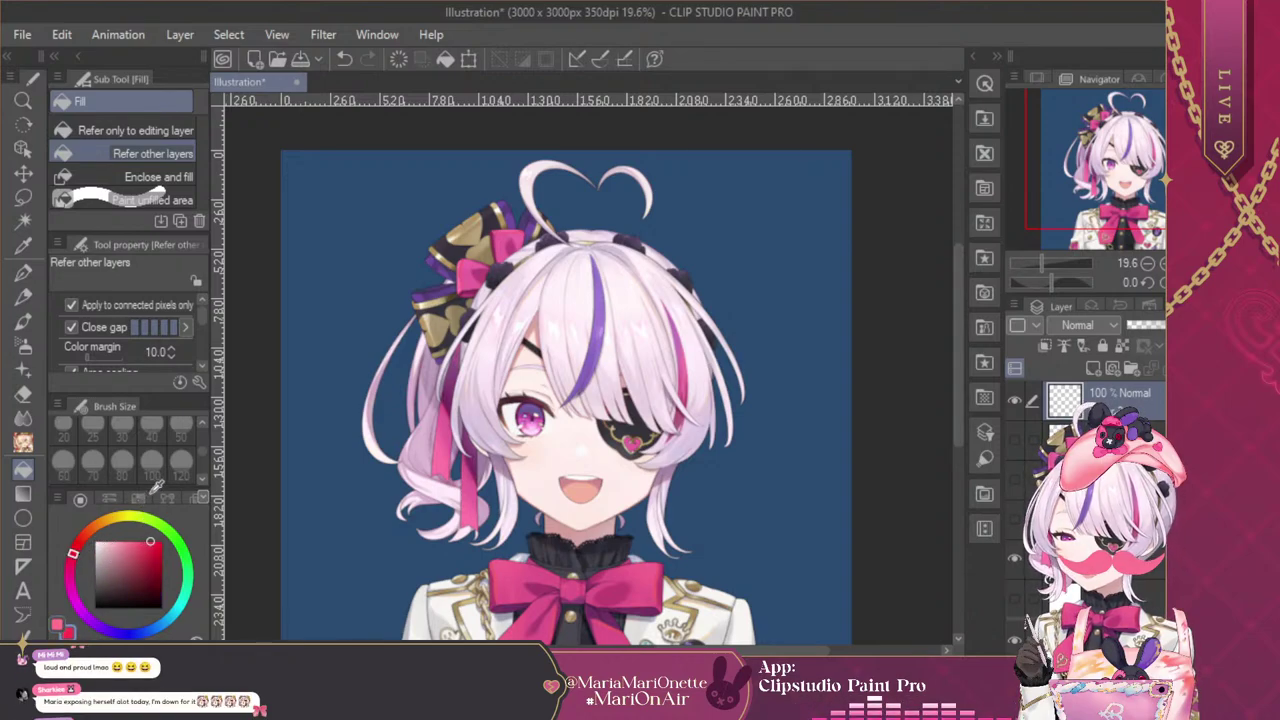
pyautogui.click(81, 538)
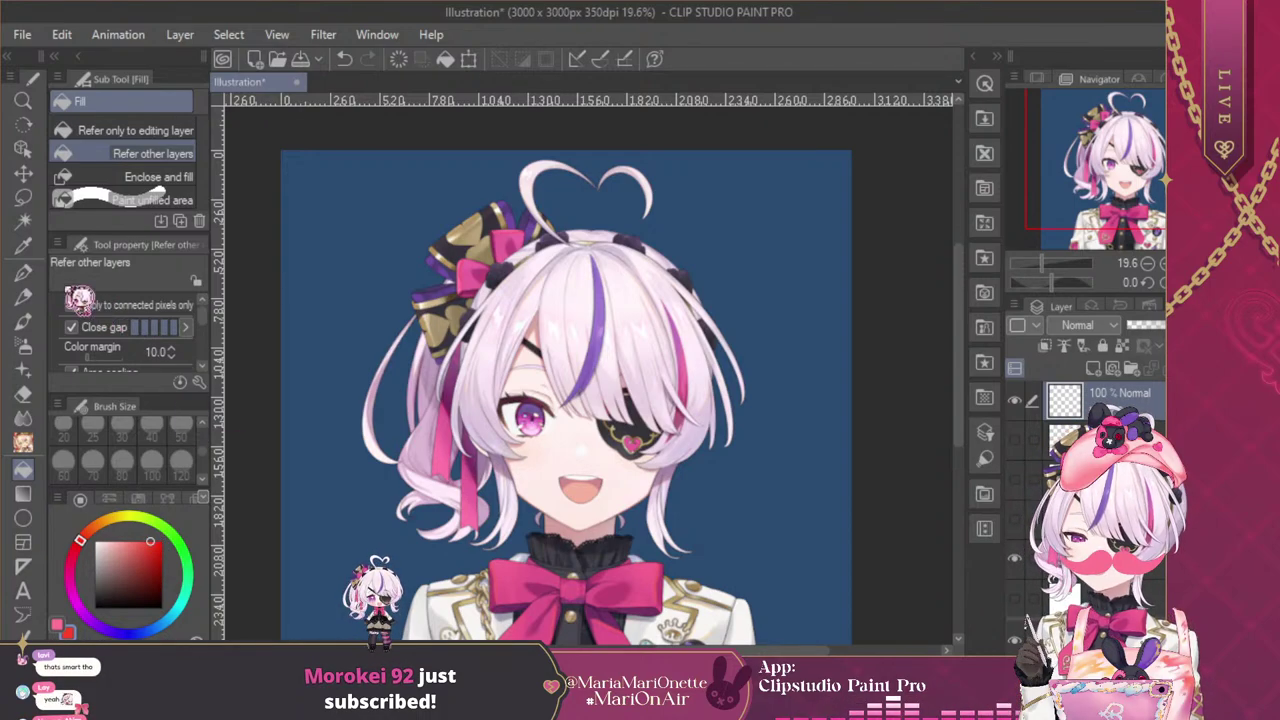
# Paint a red blush across the cheeks and nose with the Soft airbrush at size 300
pyautogui.click(23, 345)
pyautogui.click(202, 478)
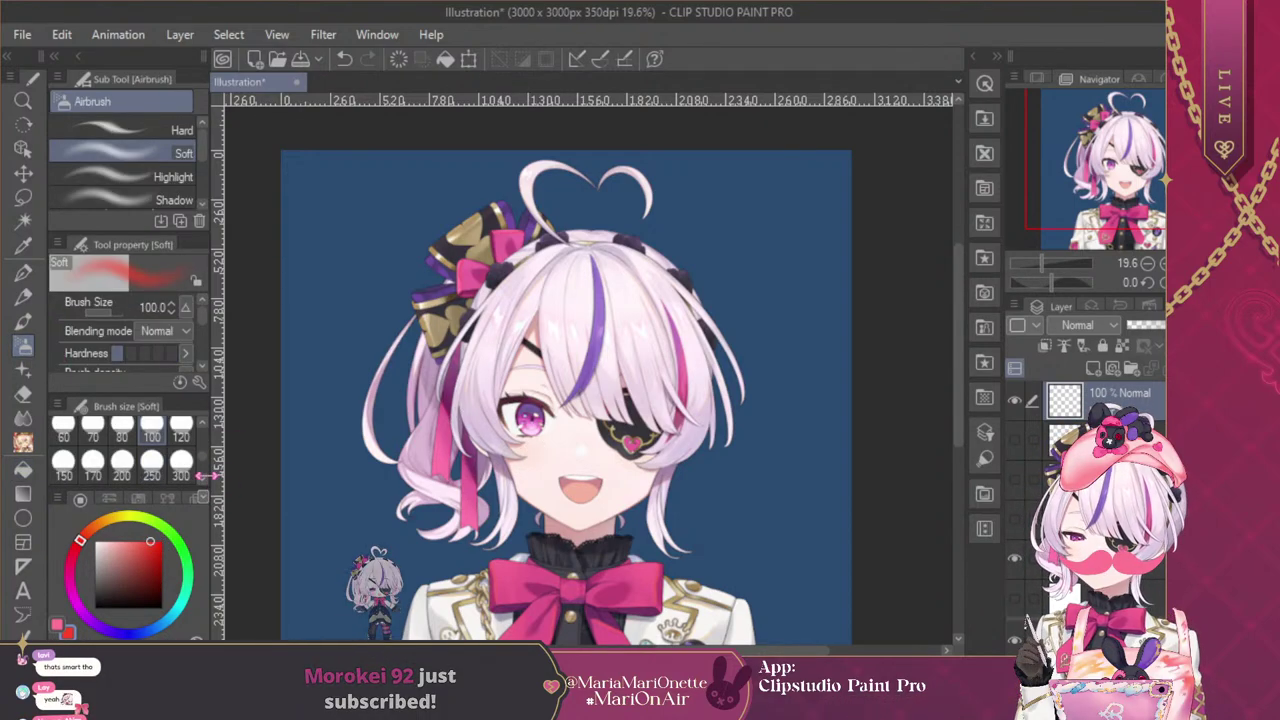
pyautogui.click(181, 463)
pyautogui.moveTo(522, 458)
pyautogui.mouseDown()
pyautogui.moveTo(640, 416)
pyautogui.moveTo(536, 454)
pyautogui.moveTo(620, 457)
pyautogui.moveTo(600, 430)
pyautogui.moveTo(514, 455)
pyautogui.moveTo(660, 469)
pyautogui.moveTo(520, 453)
pyautogui.moveTo(674, 414)
pyautogui.mouseUp()
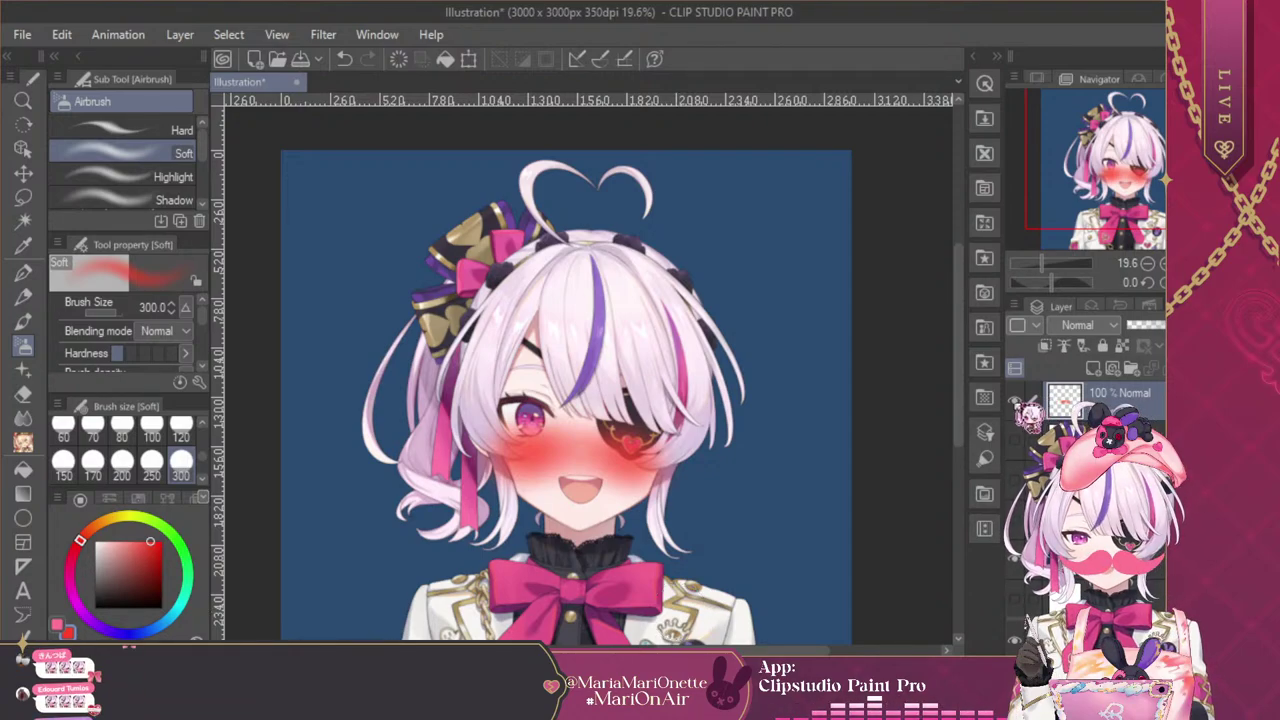
# Select and show the blush layer and rotate the blush slightly counter-clockwise
pyautogui.press('Delete')
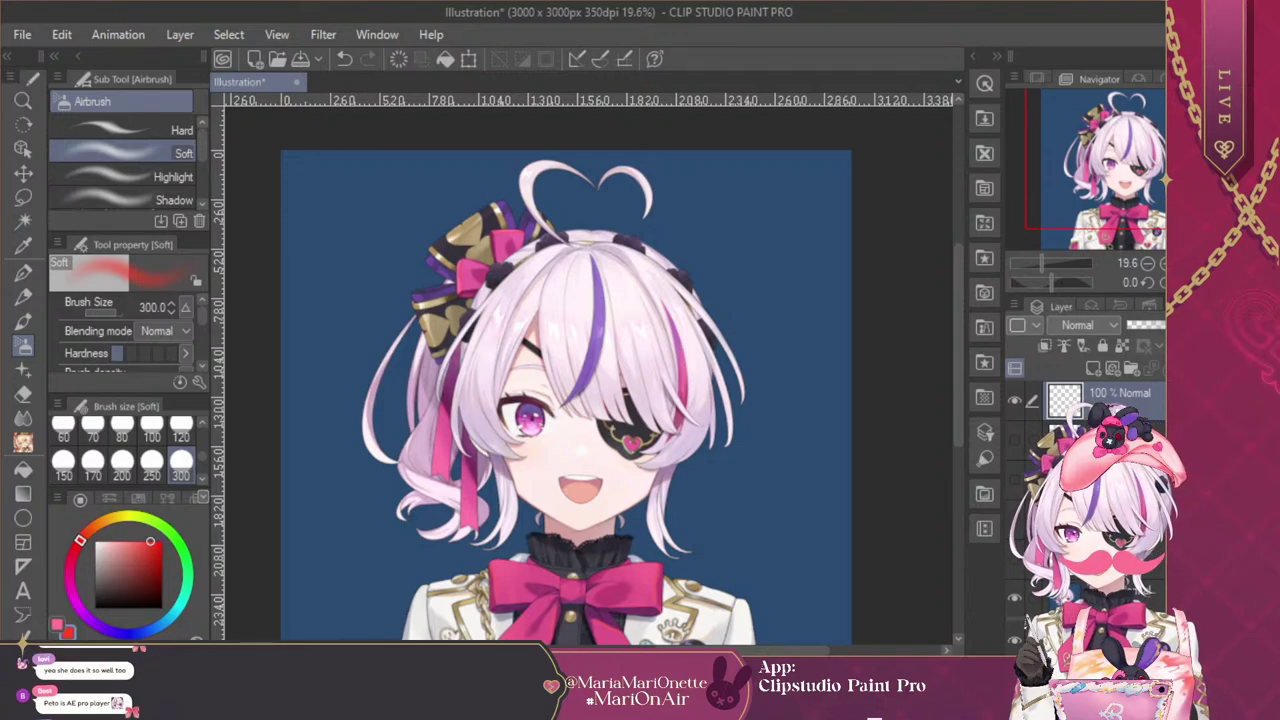
pyautogui.click(1100, 436)
pyautogui.click(1015, 439)
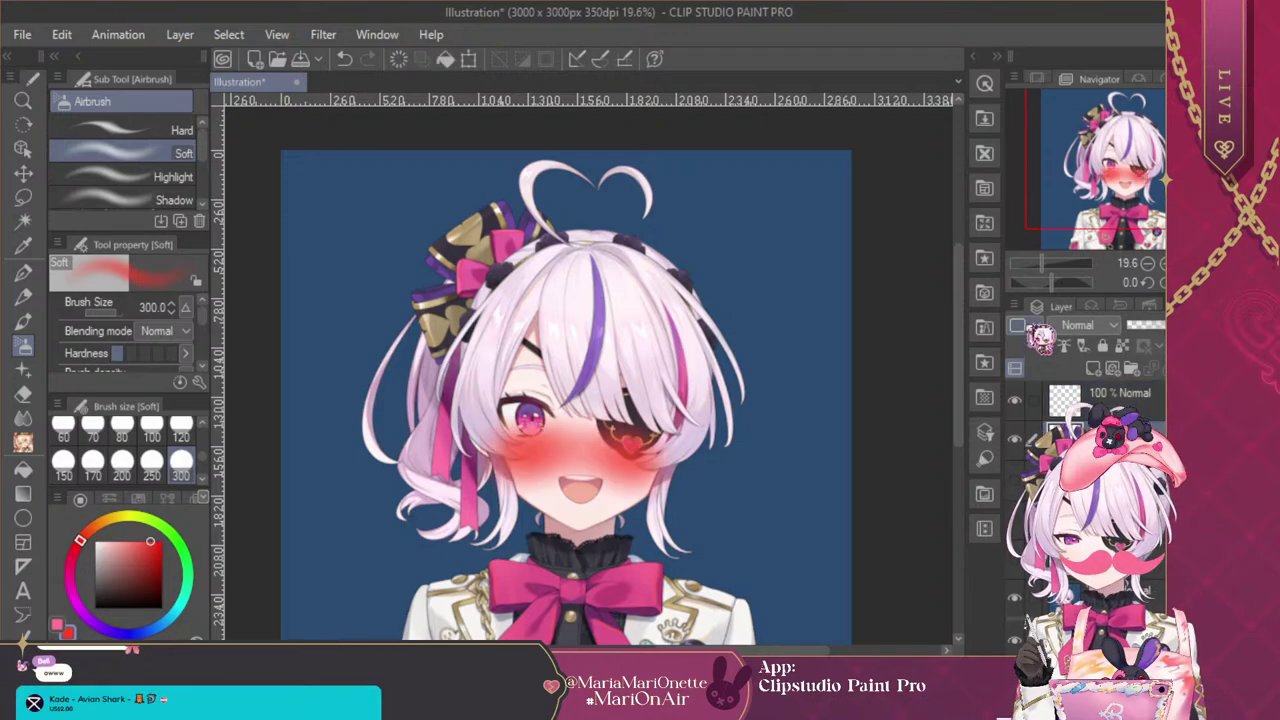
pyautogui.hotkey('ctrl', 't')
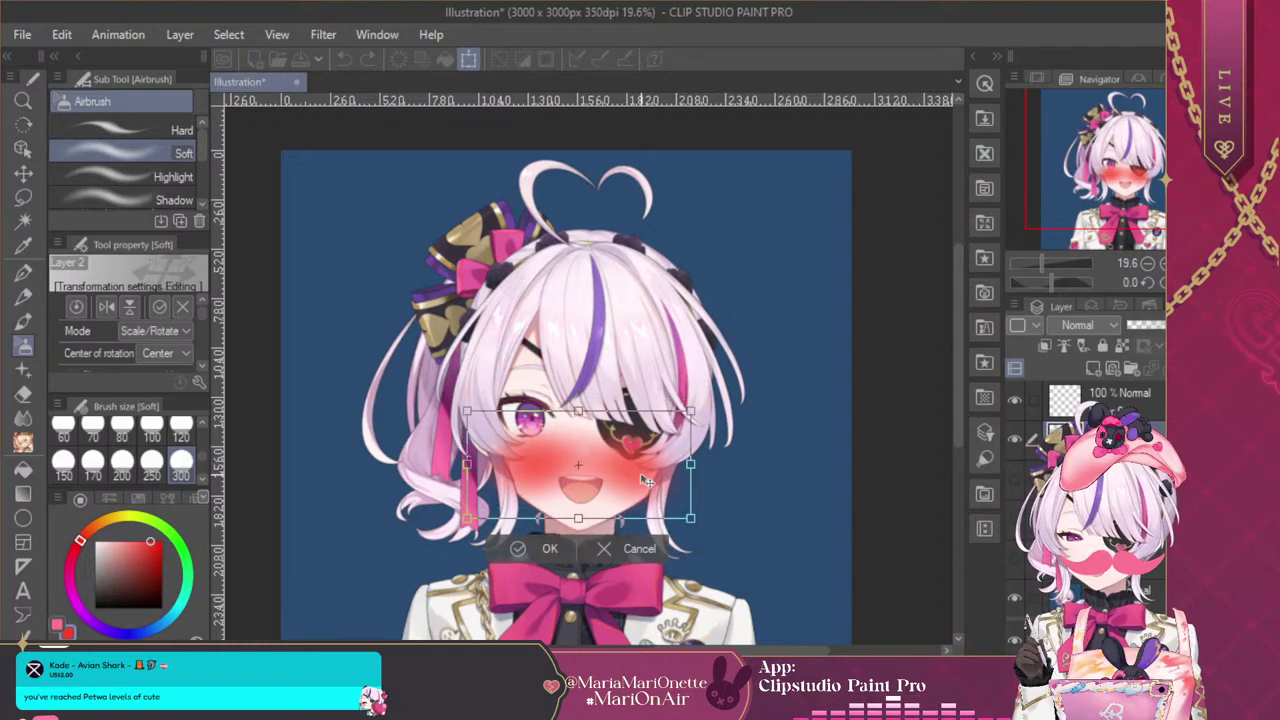
pyautogui.moveTo(729, 410); pyautogui.dragTo(718, 396)
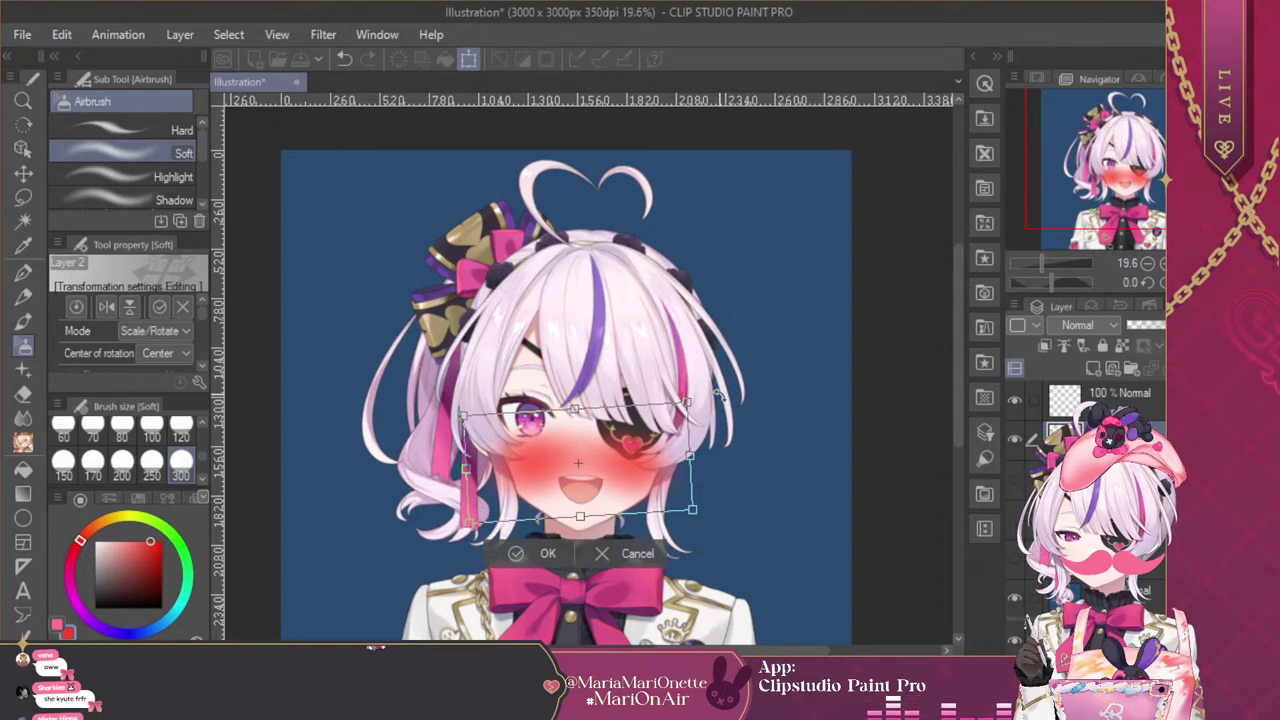
pyautogui.click(545, 554)
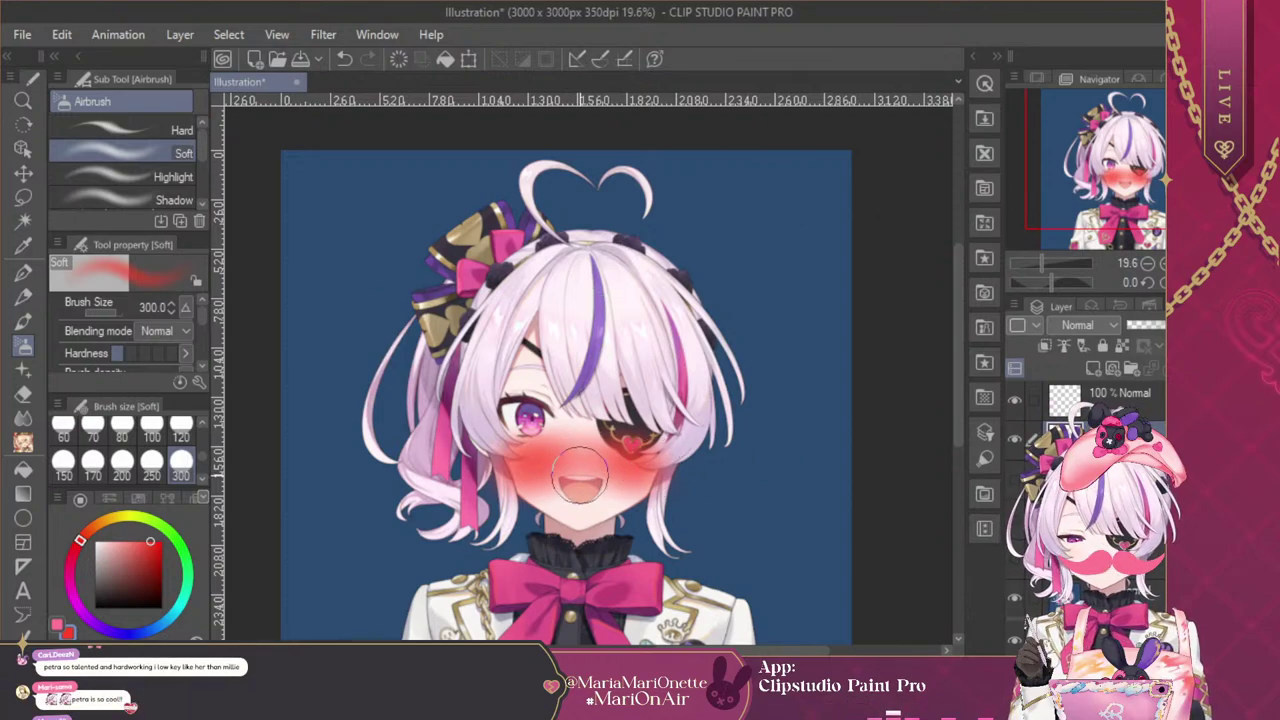
# Hide the blush layer and select the empty top layer
pyautogui.click(1014, 478)
pyautogui.click(1014, 478)
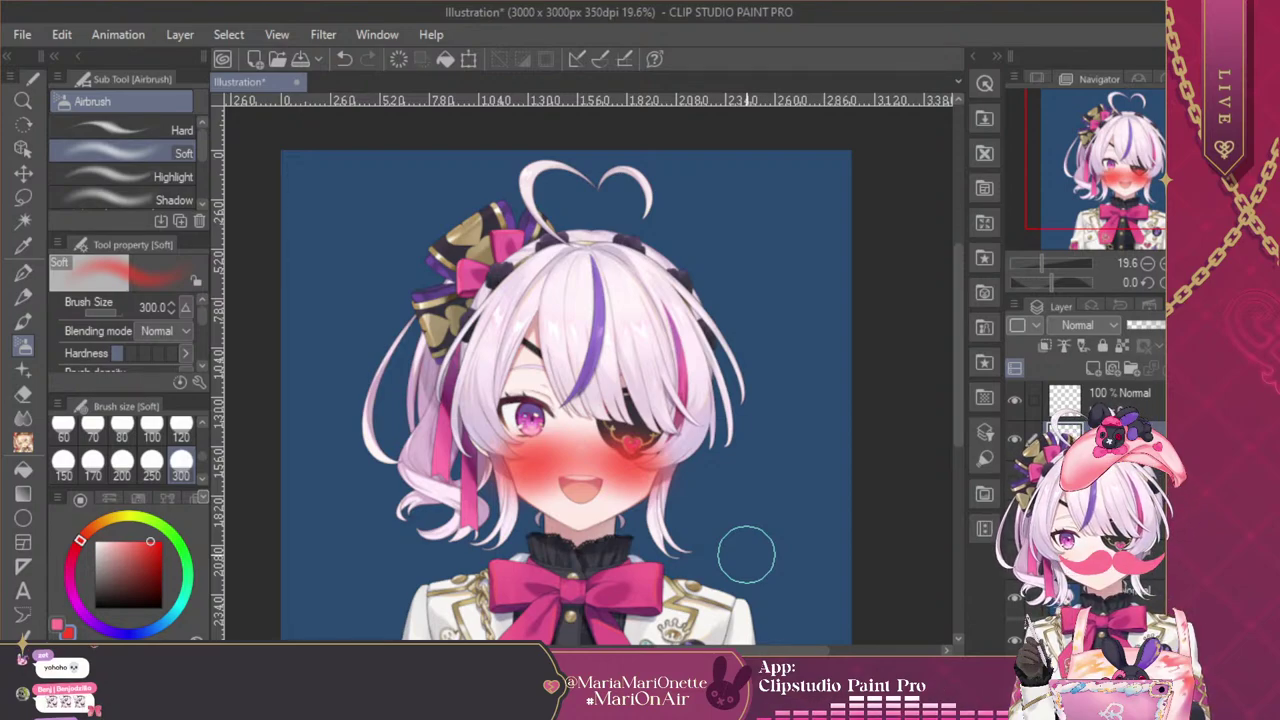
pyautogui.click(1014, 439)
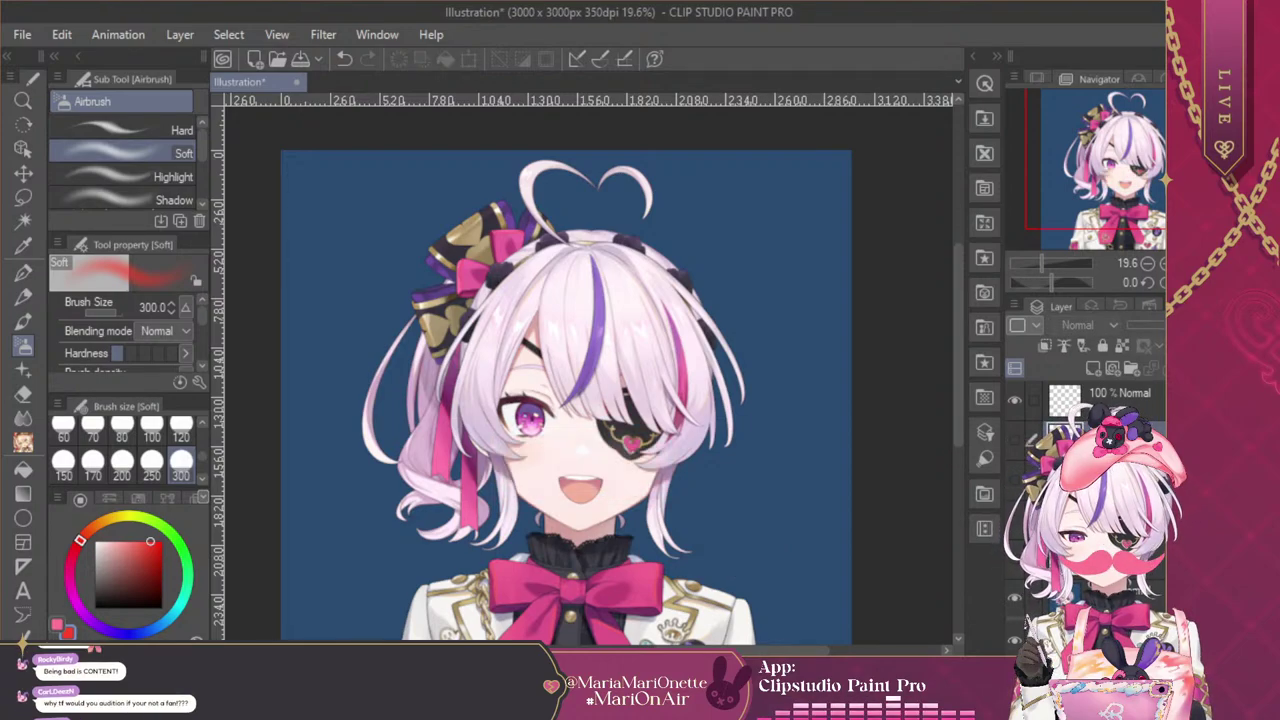
pyautogui.click(1110, 400)
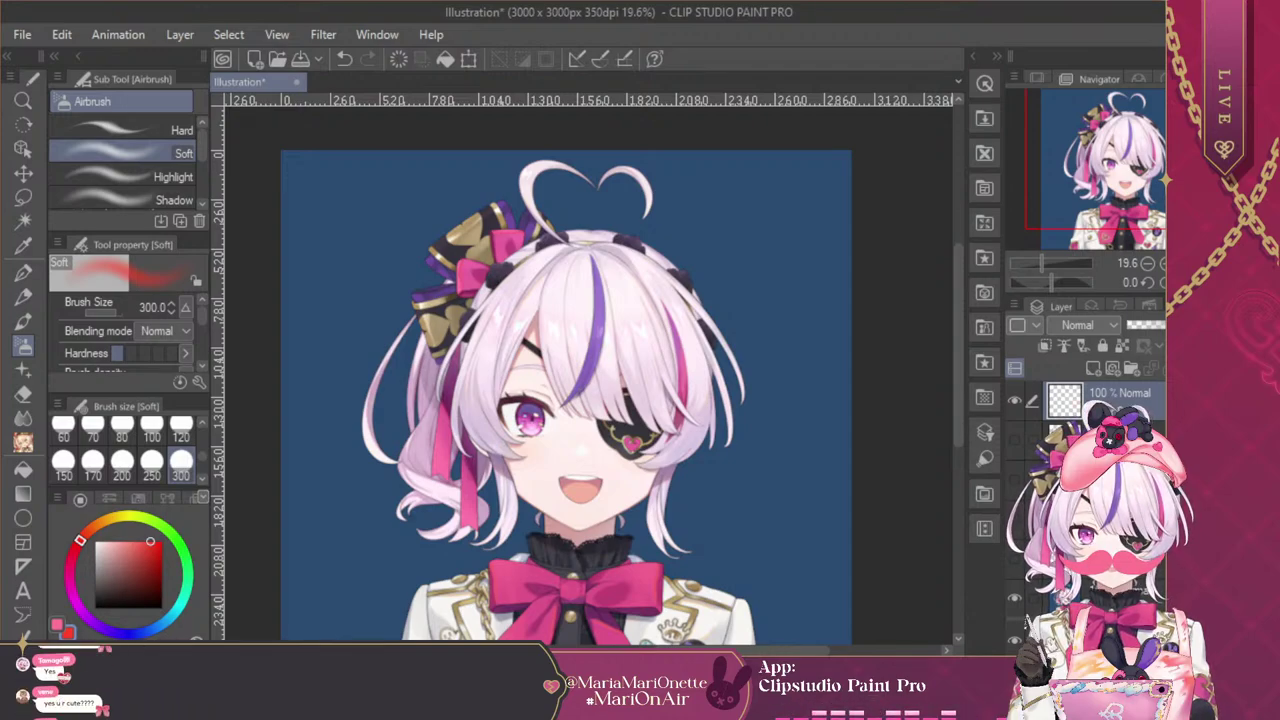
# Choose the Pencil1 brush at size 50 with the pink colour and try a stroke near the jaw
pyautogui.moveTo(1151, 195); pyautogui.dragTo(1139, 243)
pyautogui.click(1162, 263)
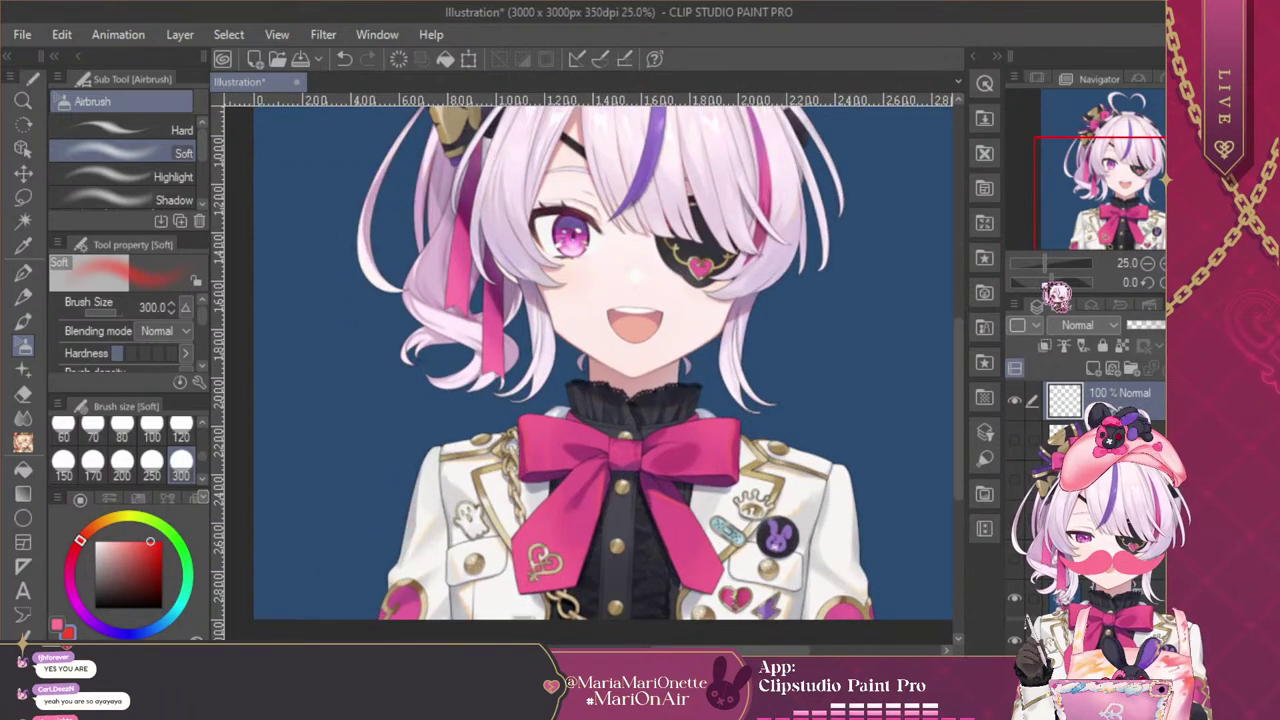
pyautogui.click(23, 296)
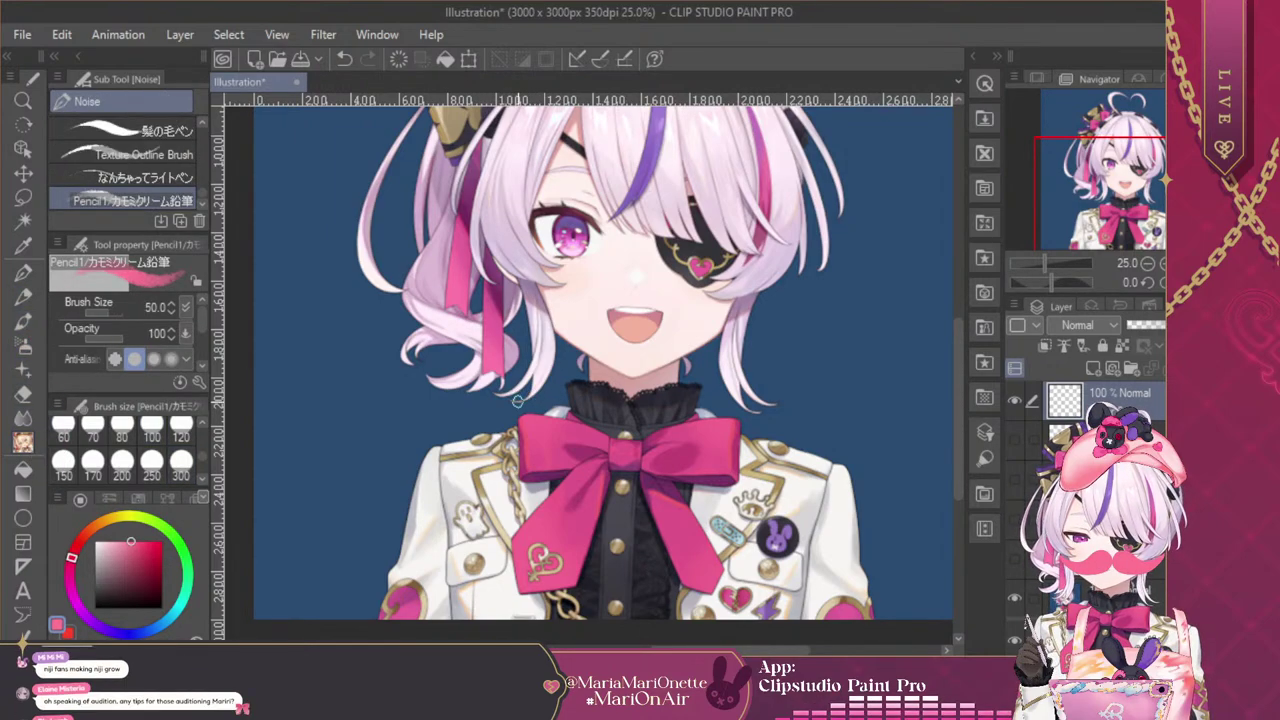
pyautogui.moveTo(524, 372); pyautogui.dragTo(552, 360)
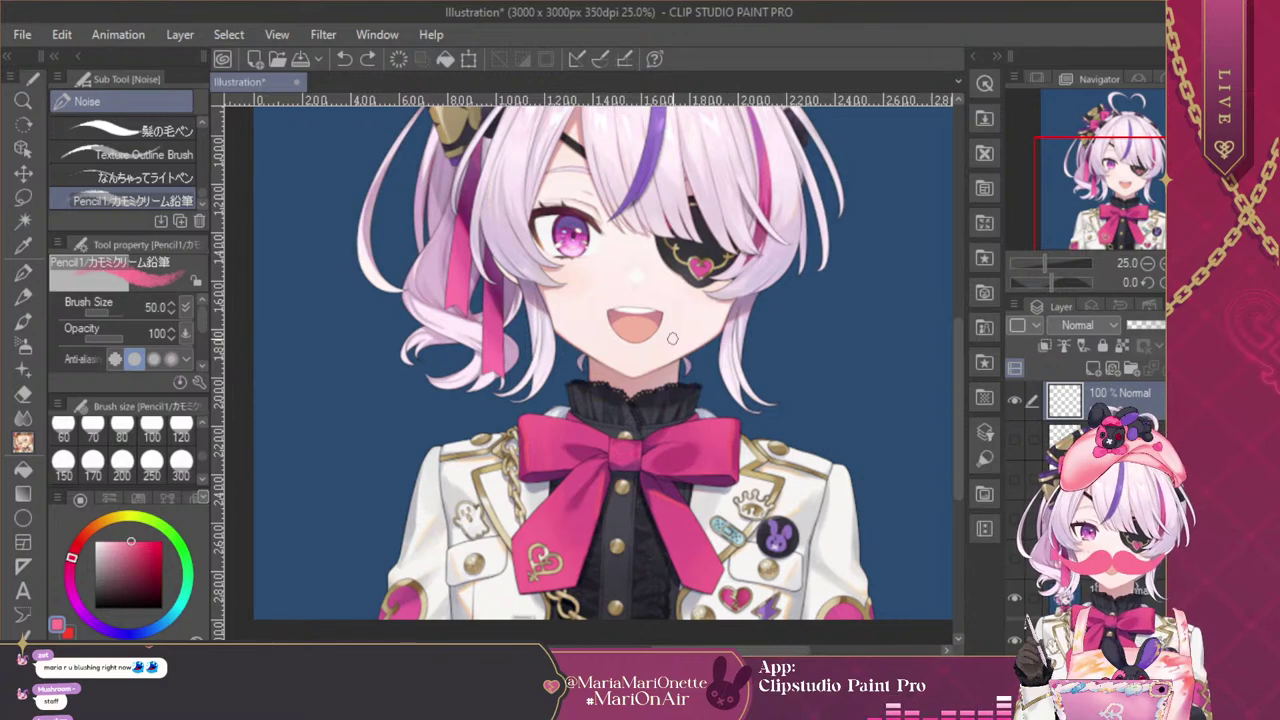
# Paint a ring of eight pink dots over the hair above the forehead
pyautogui.scroll(5, 672, 338)
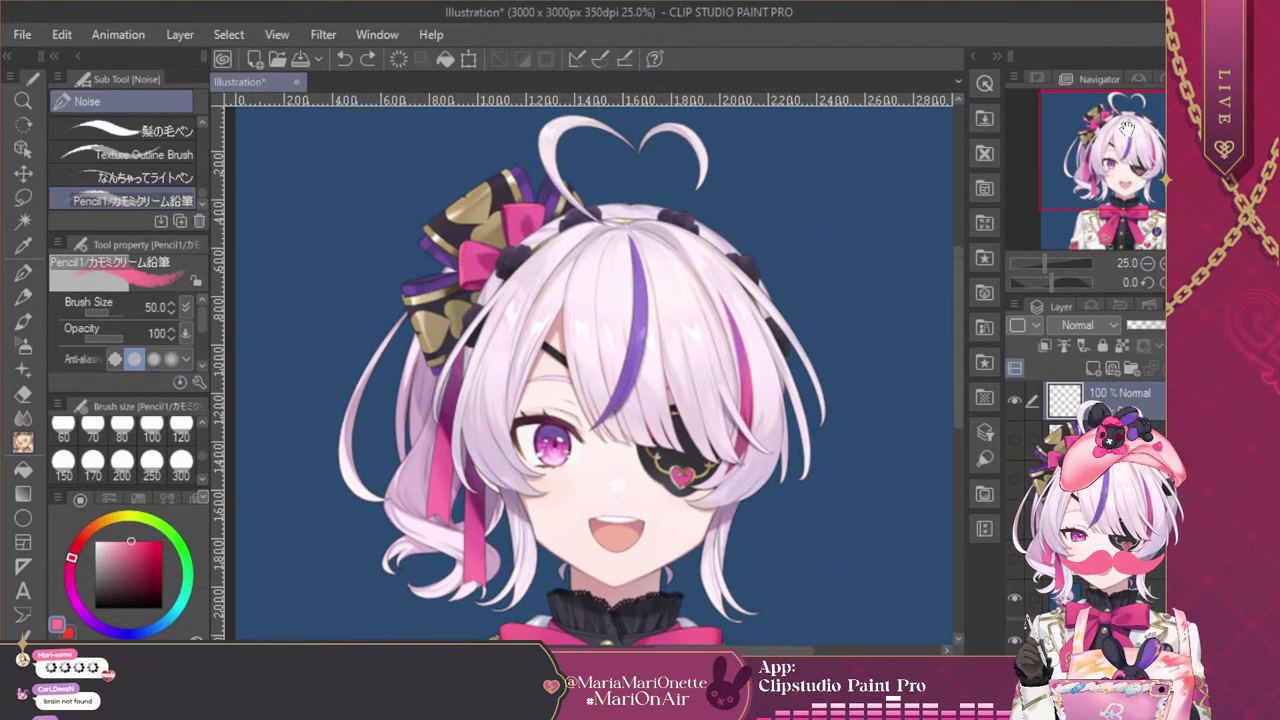
pyautogui.moveTo(632, 260); pyautogui.dragTo(647, 256)
pyautogui.click(673, 273)
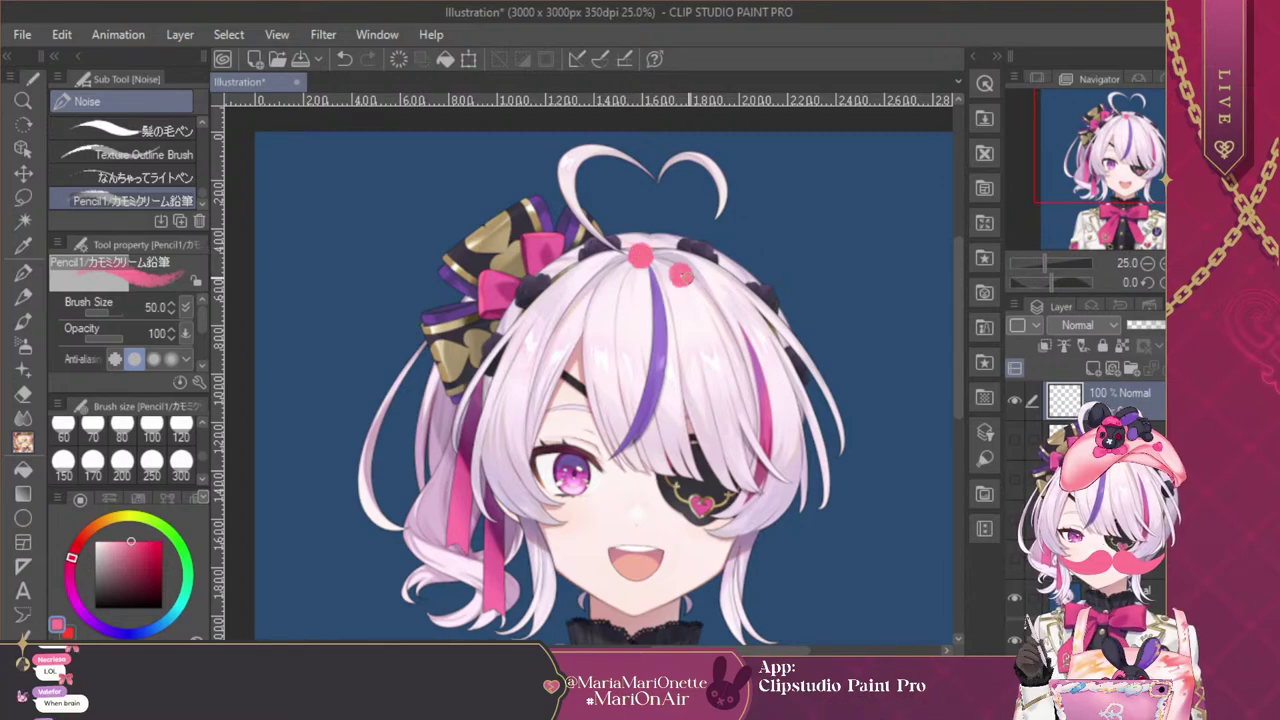
pyautogui.click(680, 274)
pyautogui.click(694, 314)
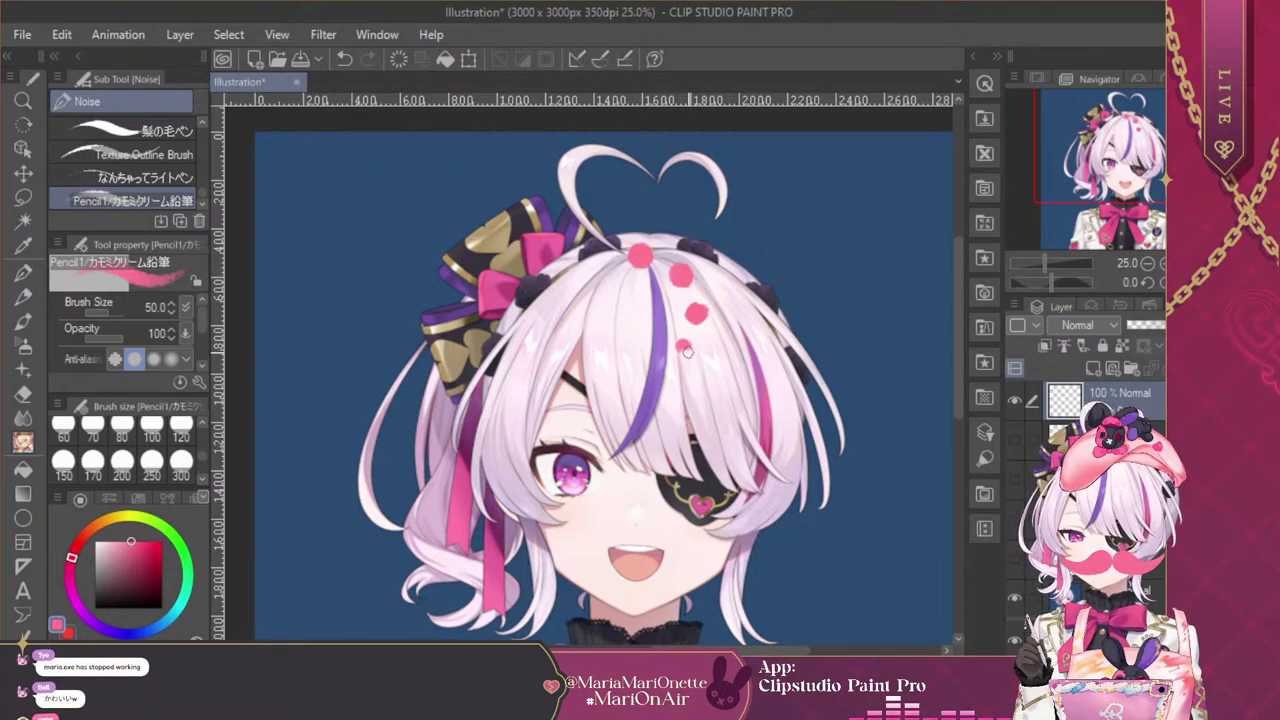
pyautogui.click(682, 349)
pyautogui.click(637, 364)
pyautogui.click(637, 364)
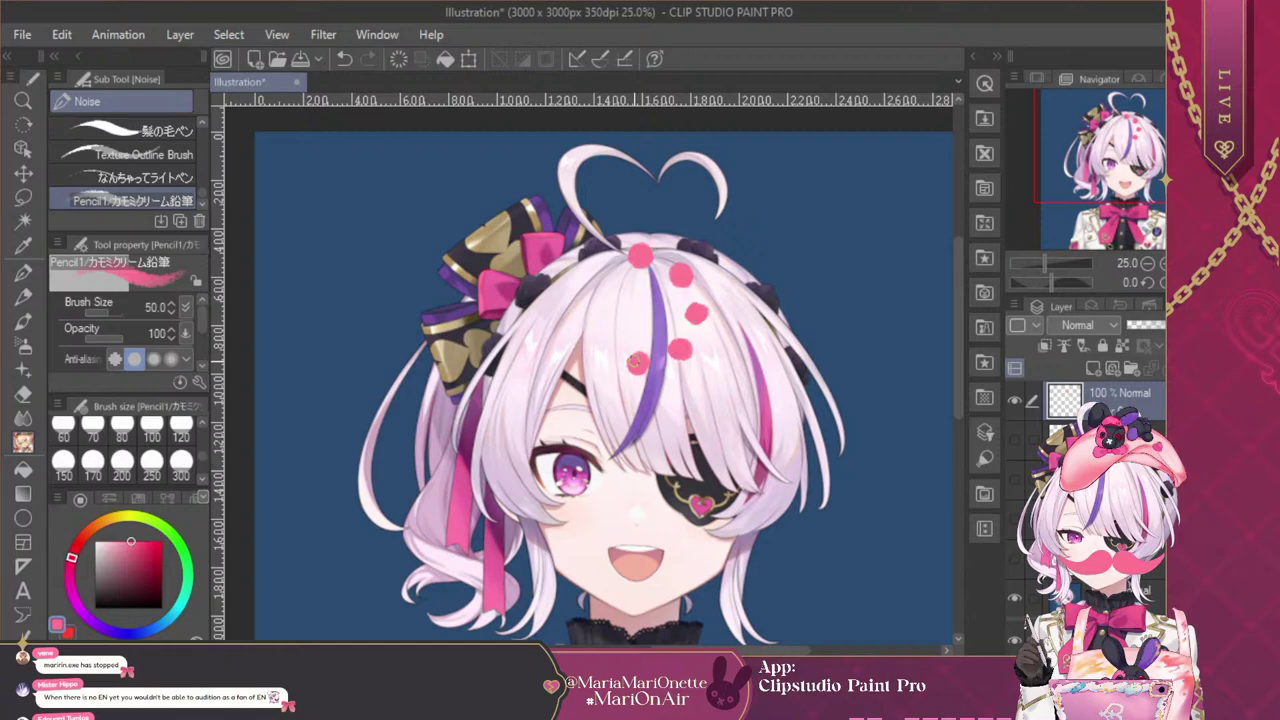
pyautogui.click(591, 344)
pyautogui.click(585, 299)
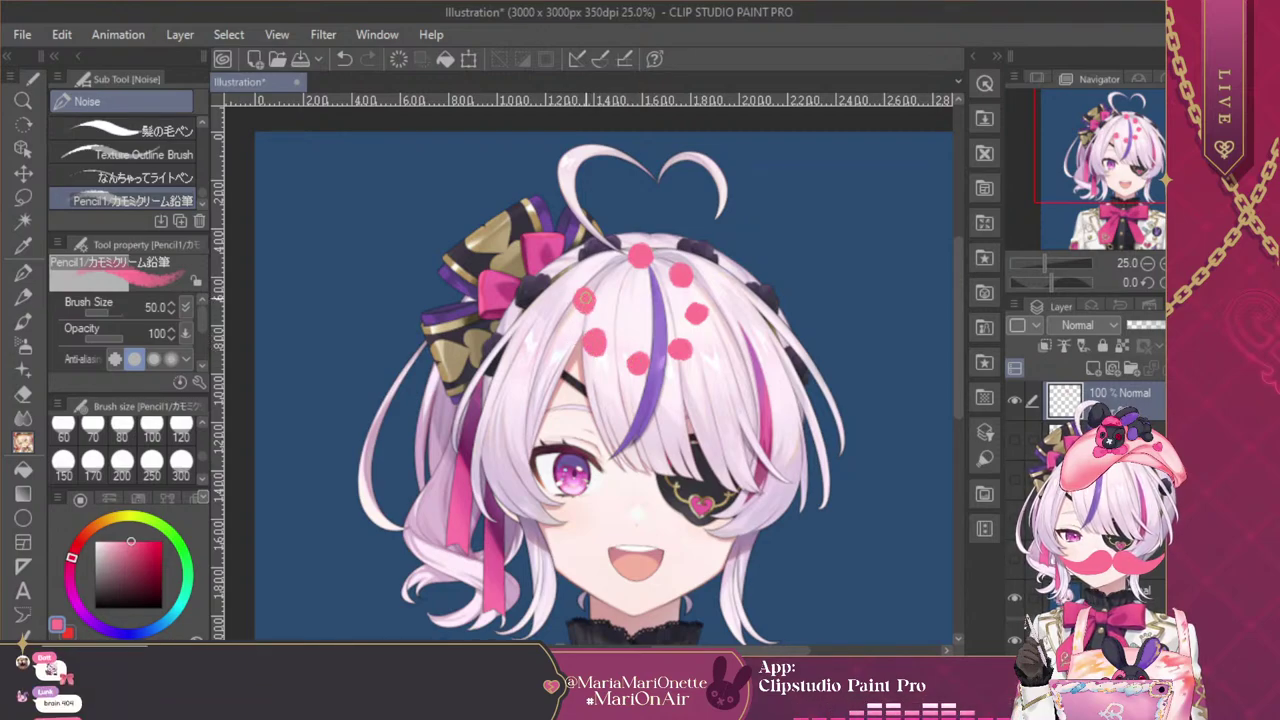
pyautogui.click(604, 262)
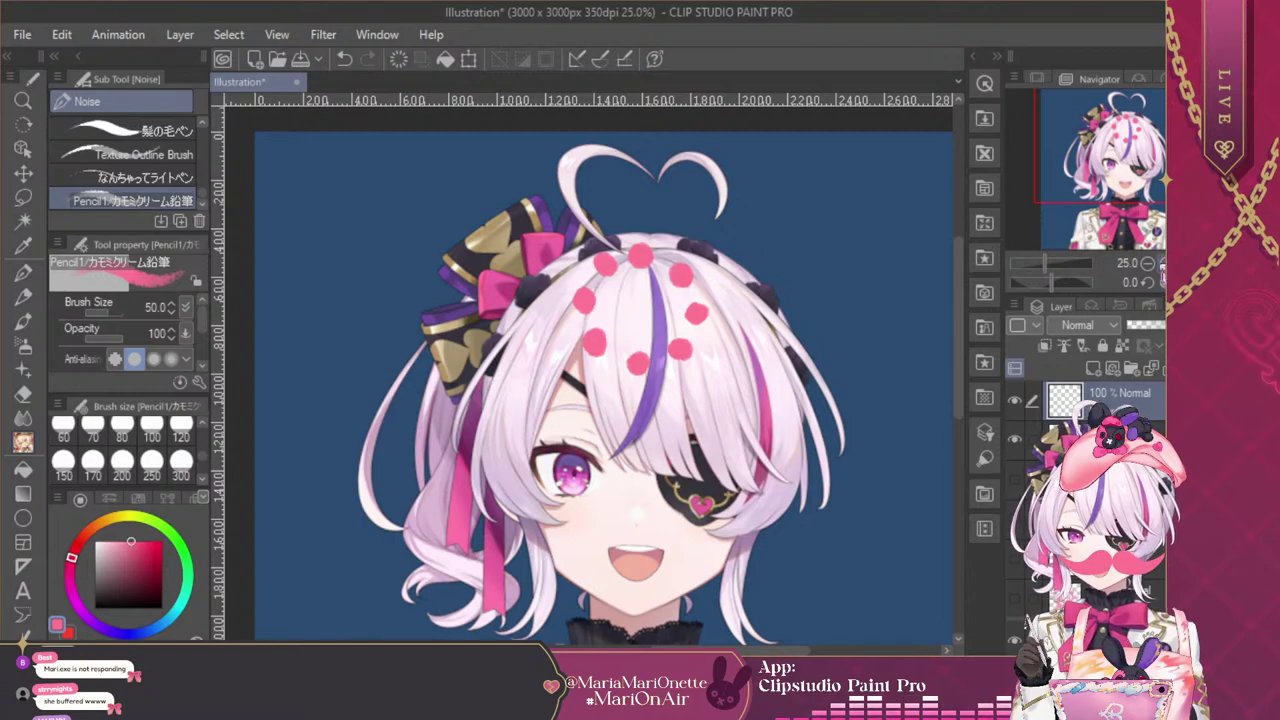
# Choose the G-pen at size 80 with white and paint a white dot over the topmost pink dot of the ring
pyautogui.click(1161, 263)
pyautogui.click(68, 632)
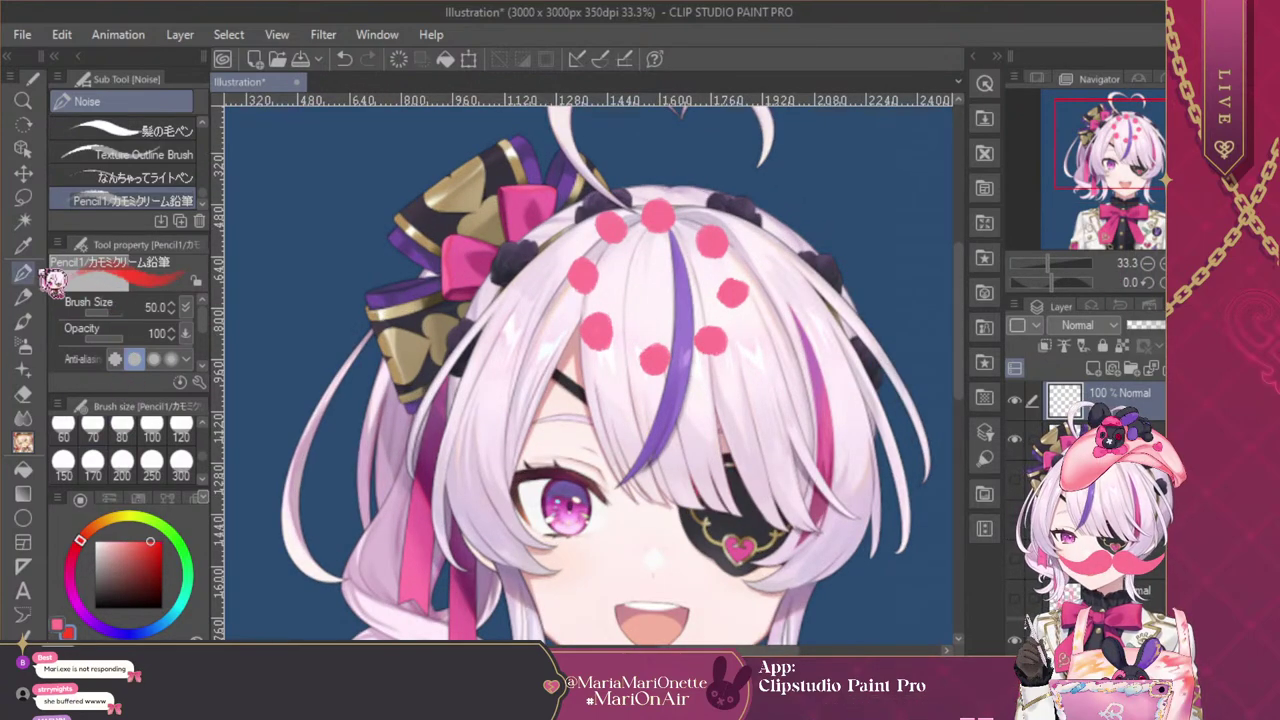
pyautogui.press('p')
pyautogui.click(151, 462)
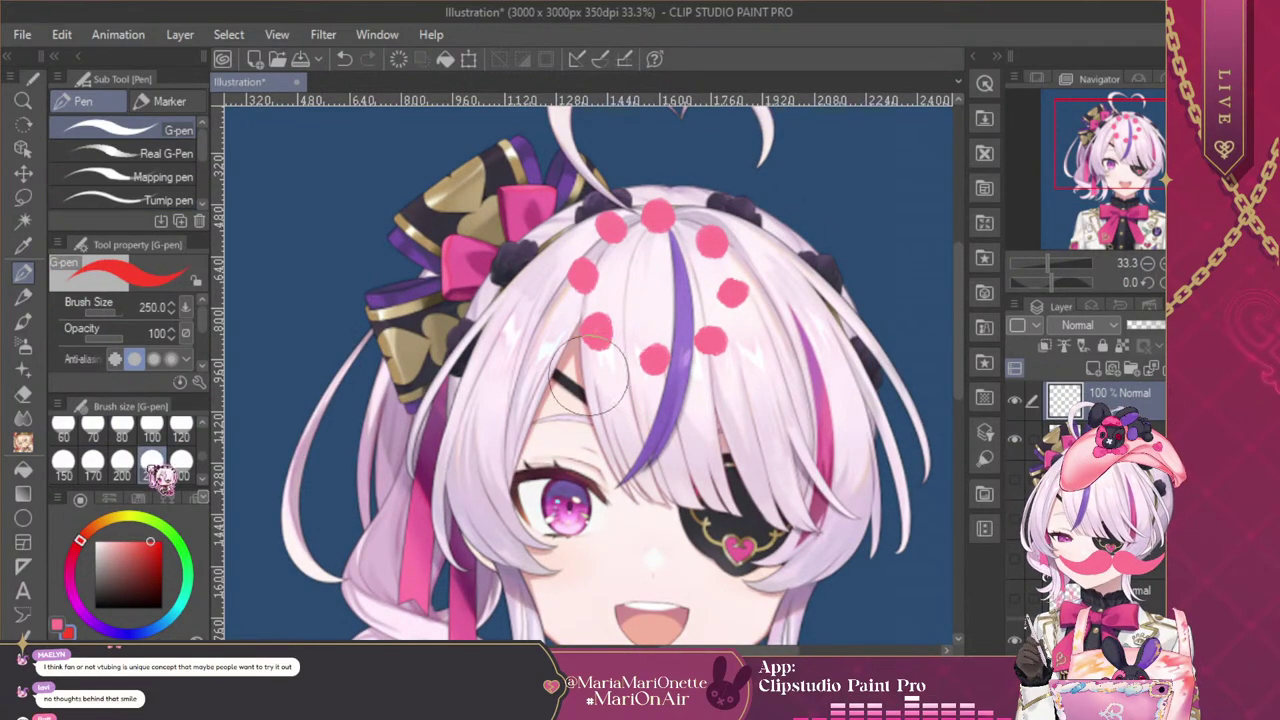
pyautogui.click(96, 542)
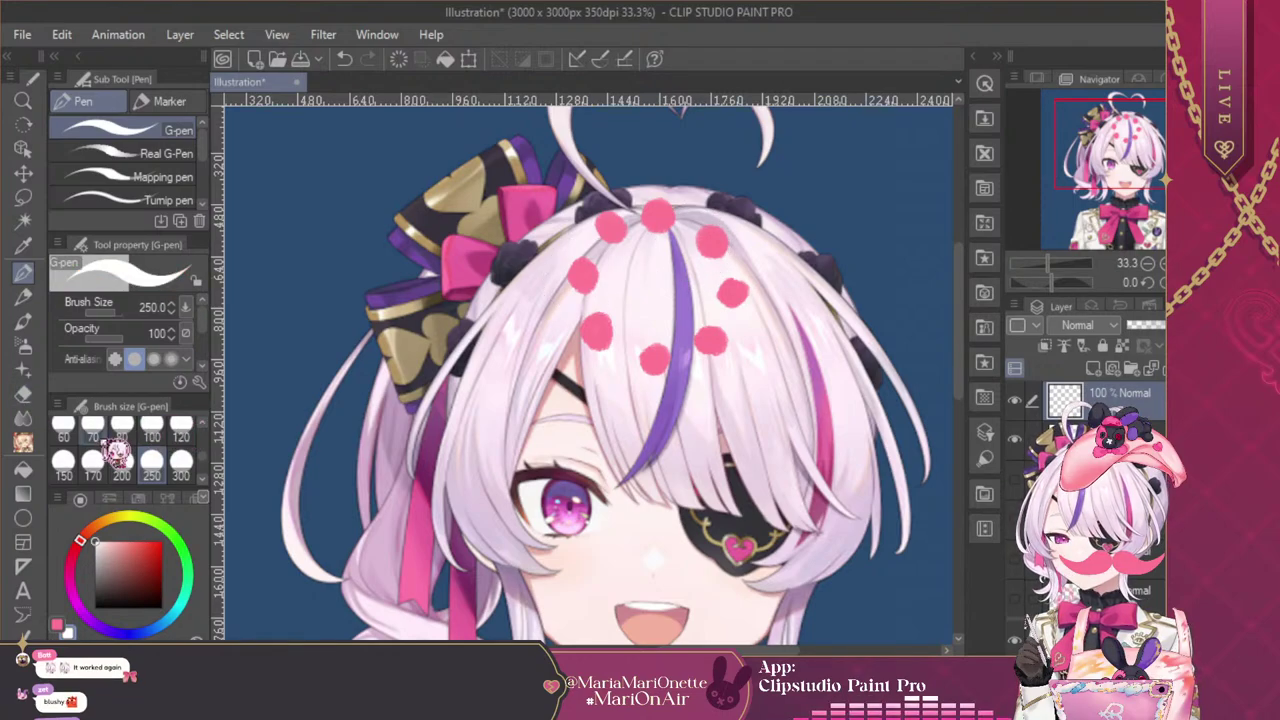
pyautogui.click(121, 428)
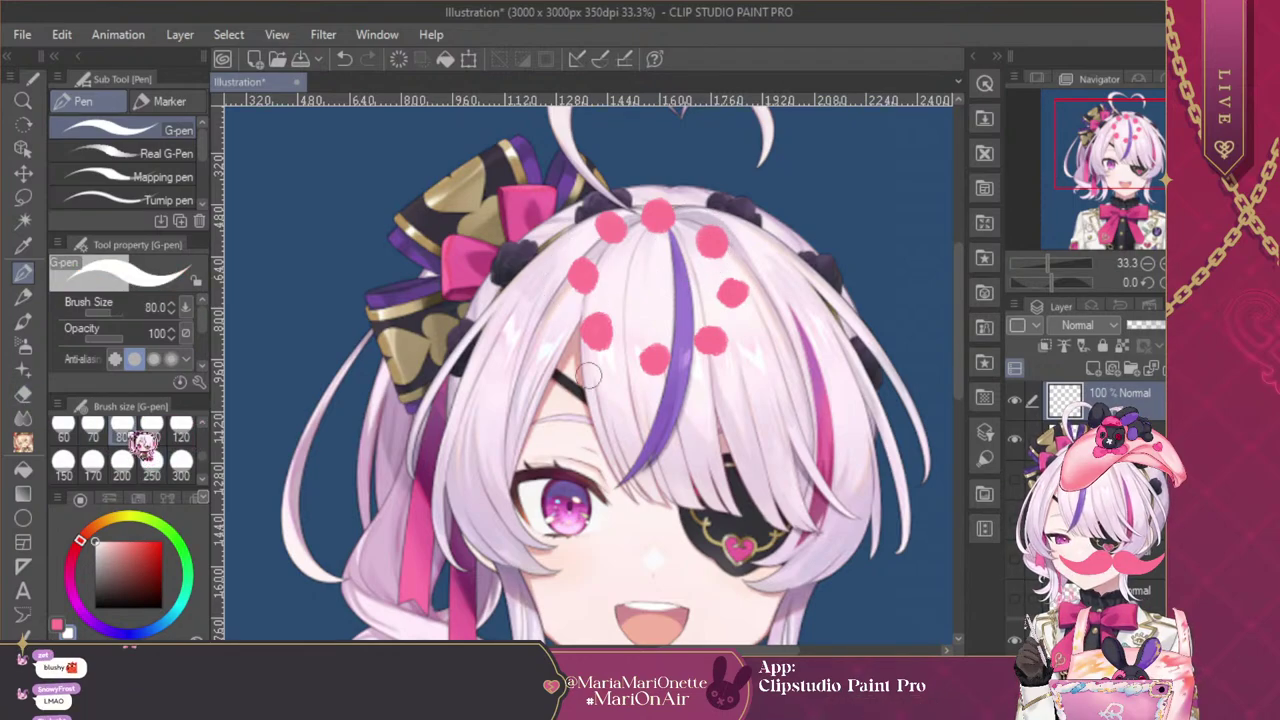
pyautogui.click(660, 212)
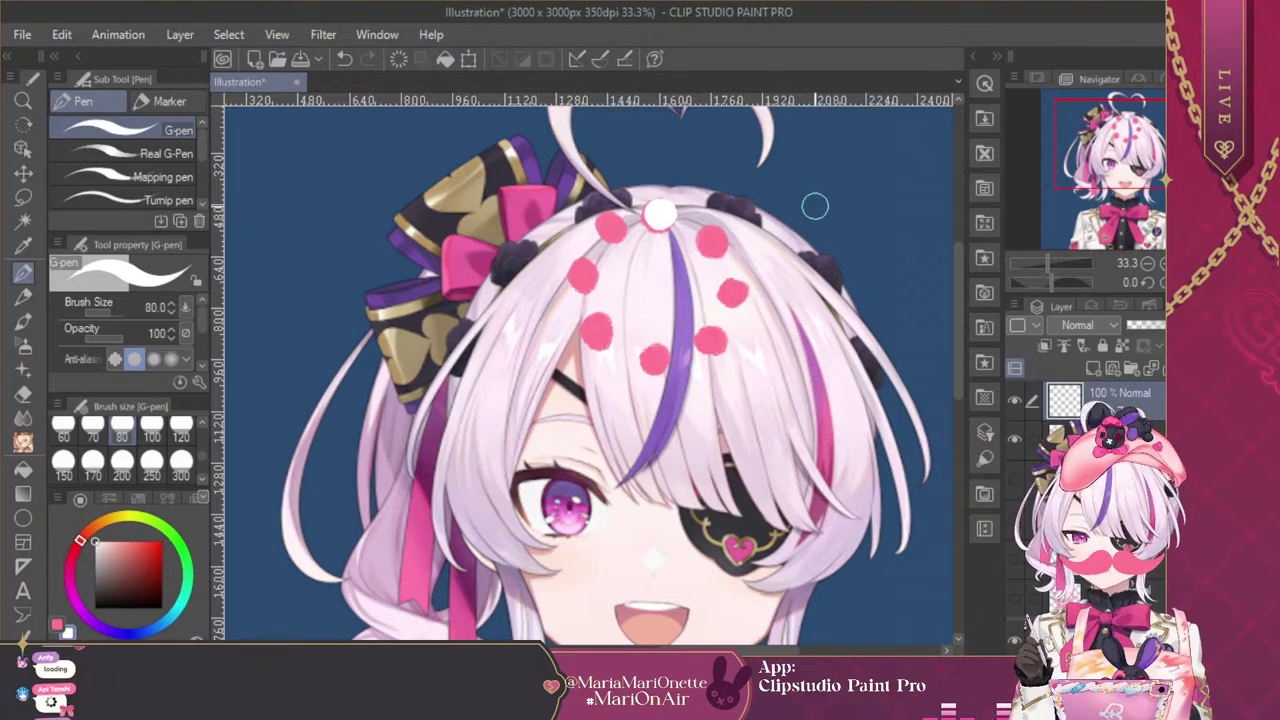
pyautogui.press('t')
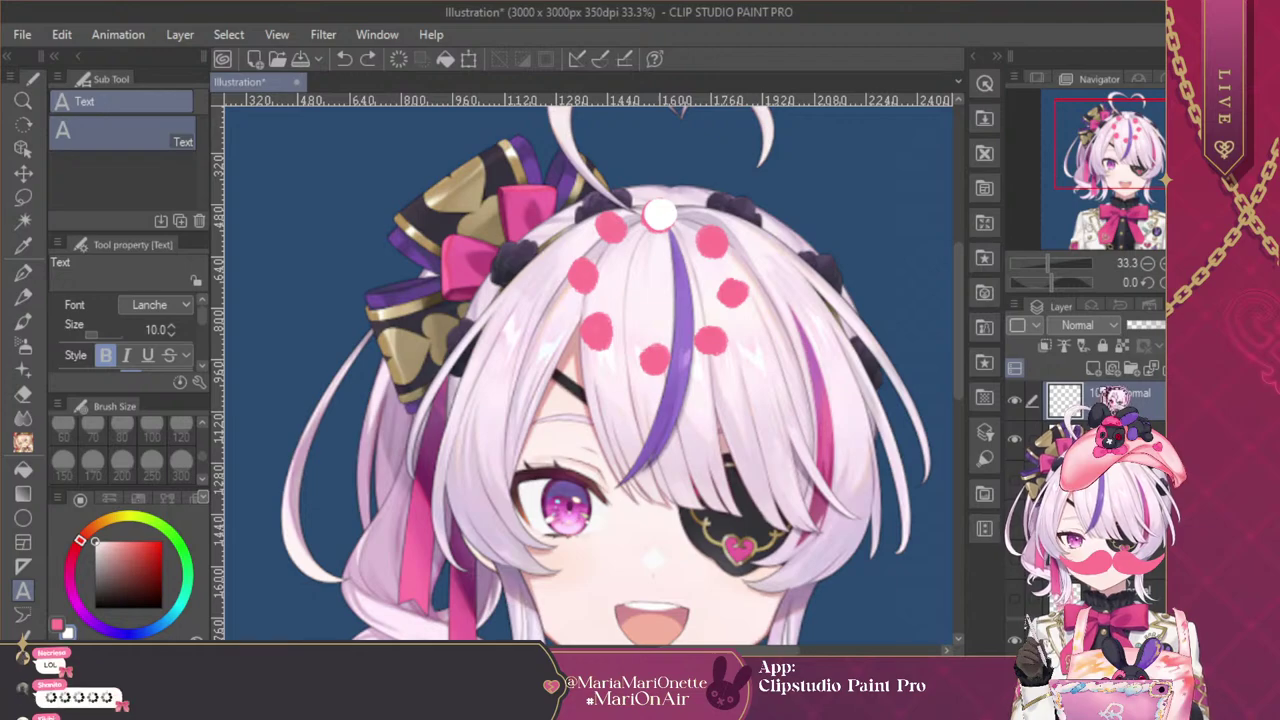
pyautogui.hotkey('ctrl', 't')
pyautogui.moveTo(686, 215); pyautogui.dragTo(687, 235)
pyautogui.hotkey('ctrl', 'z')
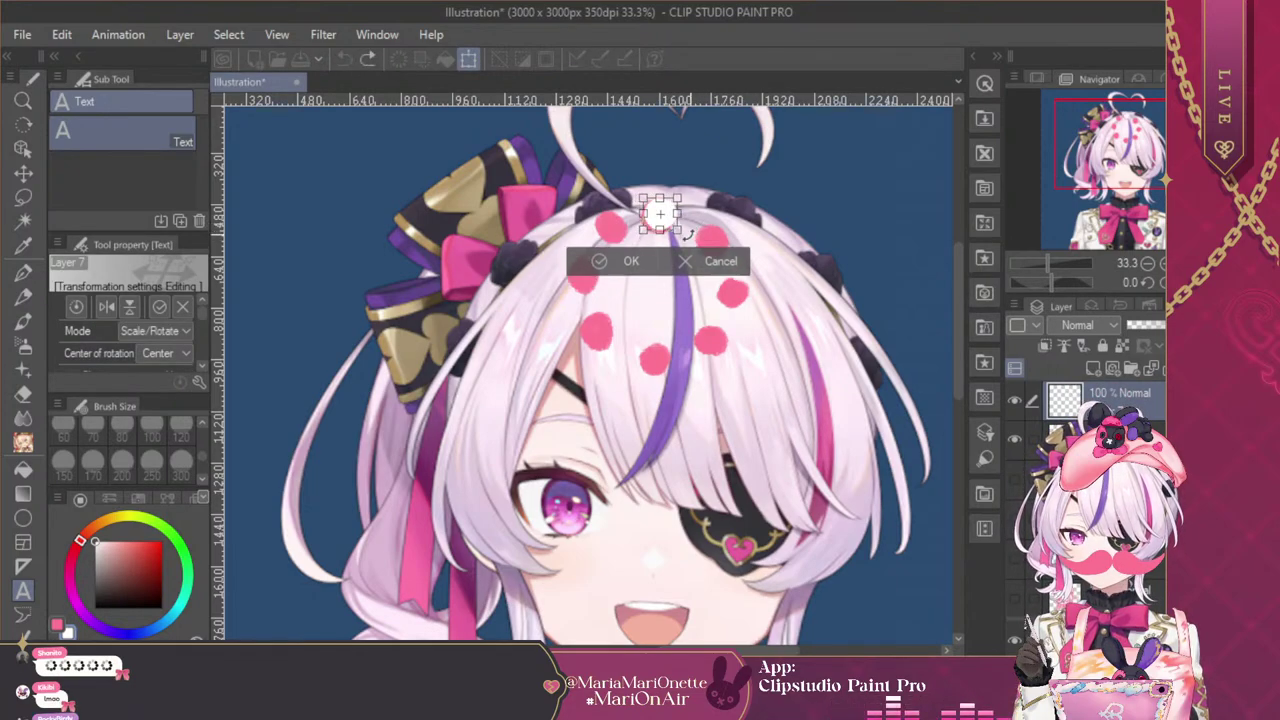
pyautogui.click(735, 262)
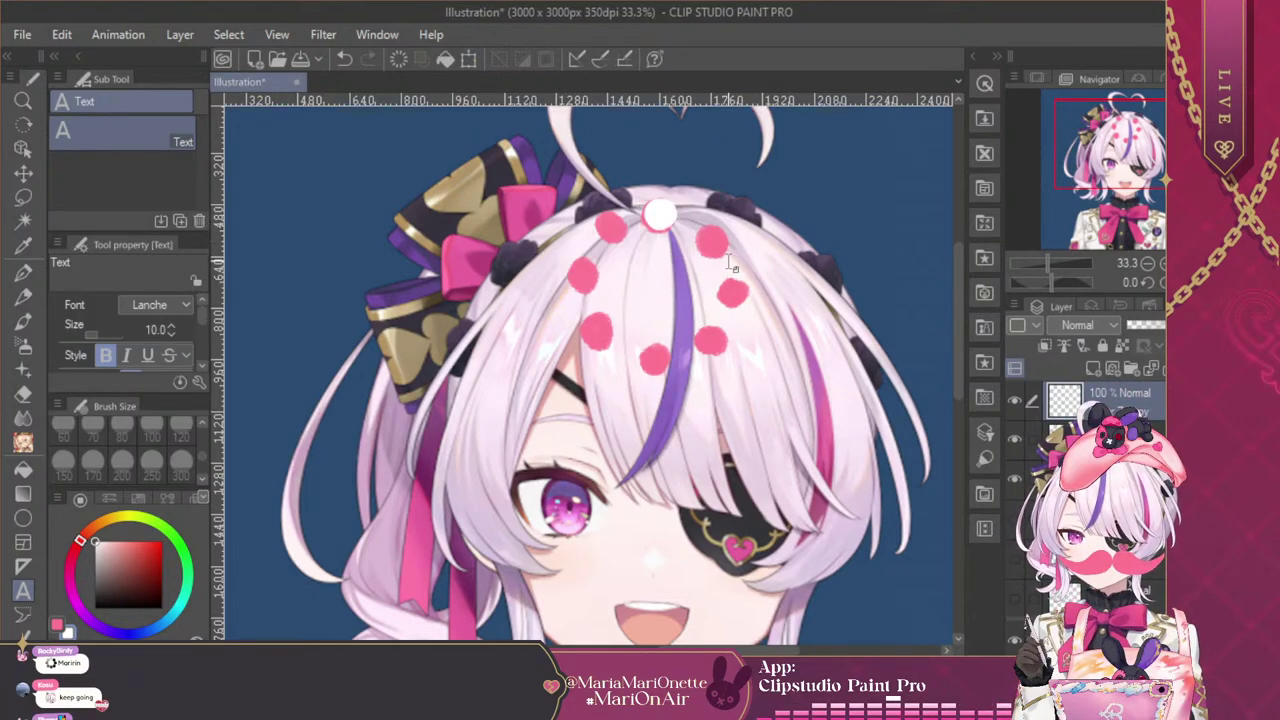
# Try placing the white dot's copy over the pink dot at the ring's upper right
pyautogui.hotkey('ctrl', 't')
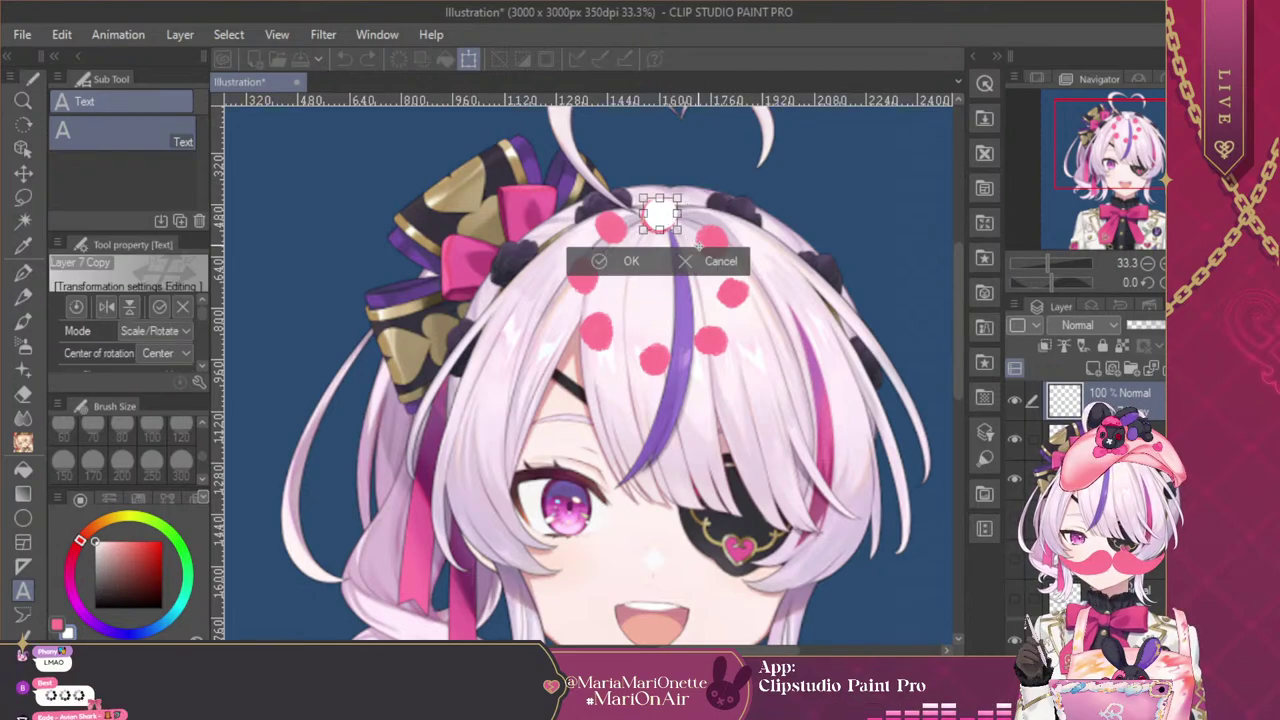
pyautogui.moveTo(660, 212); pyautogui.dragTo(720, 248)
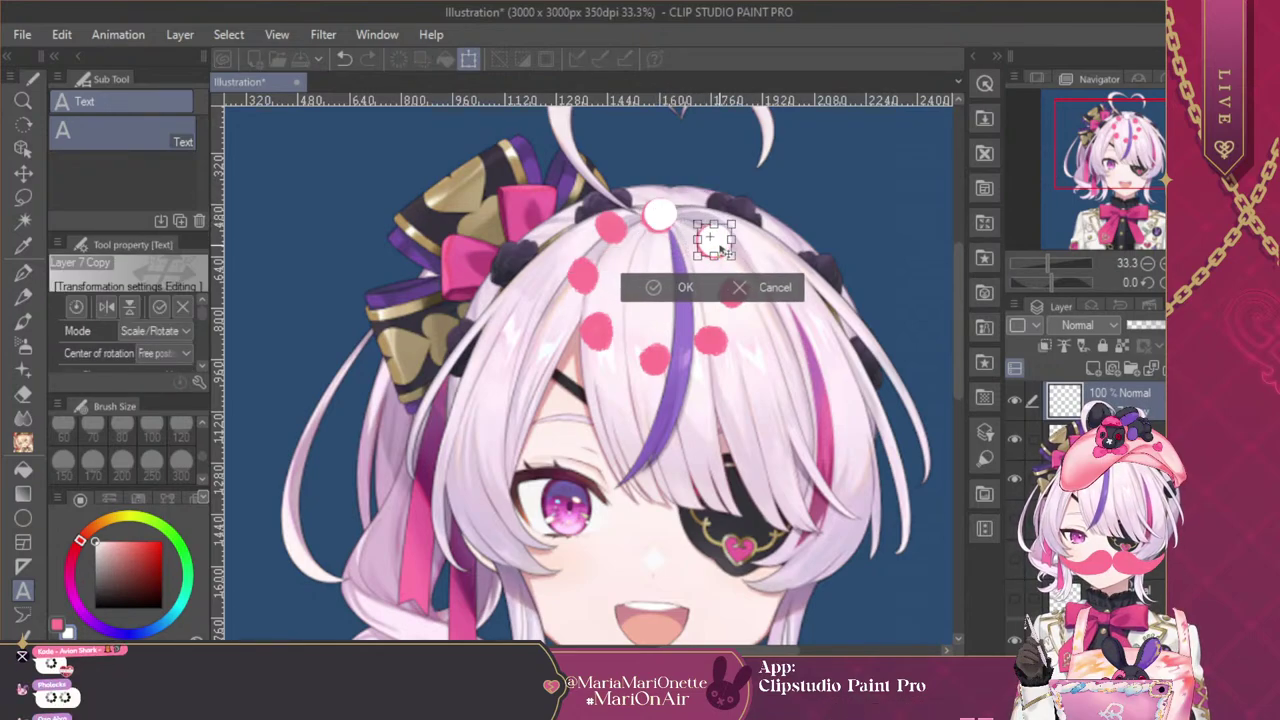
pyautogui.click(683, 288)
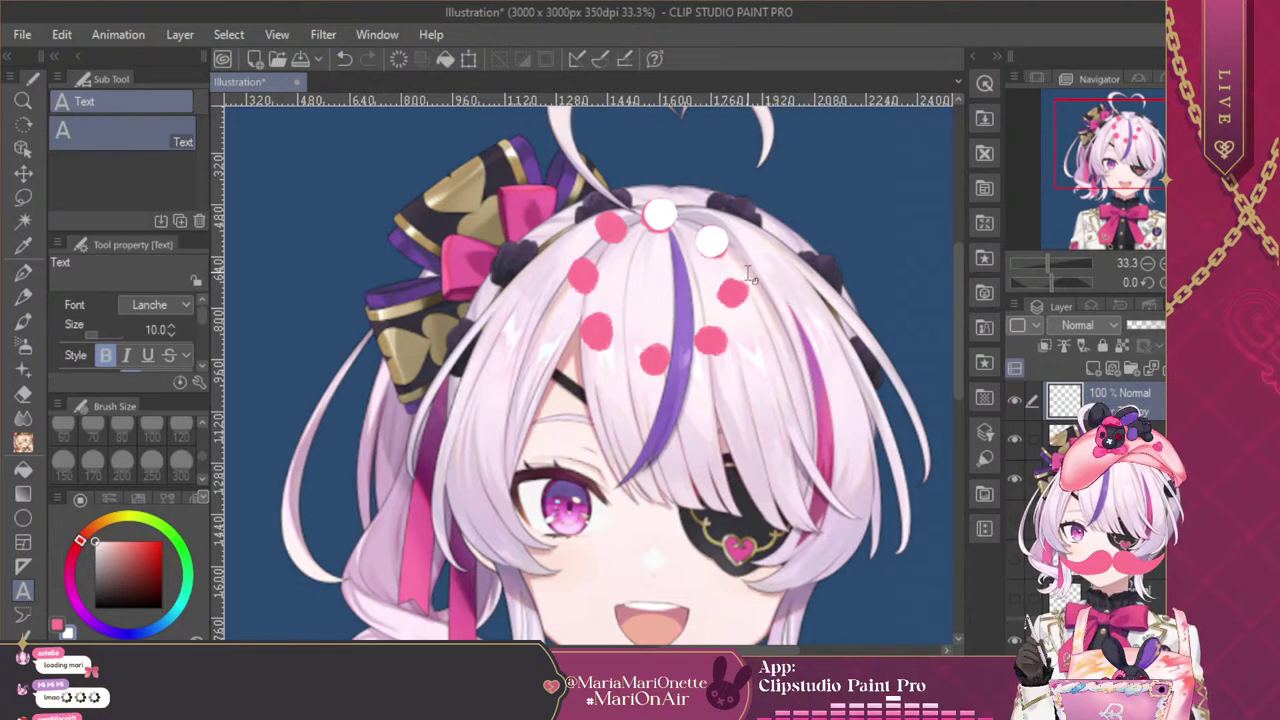
# Move the copied white dot onto the ring's upper-left pink dot and set its layer opacity to 95%
pyautogui.hotkey('ctrl', 't')
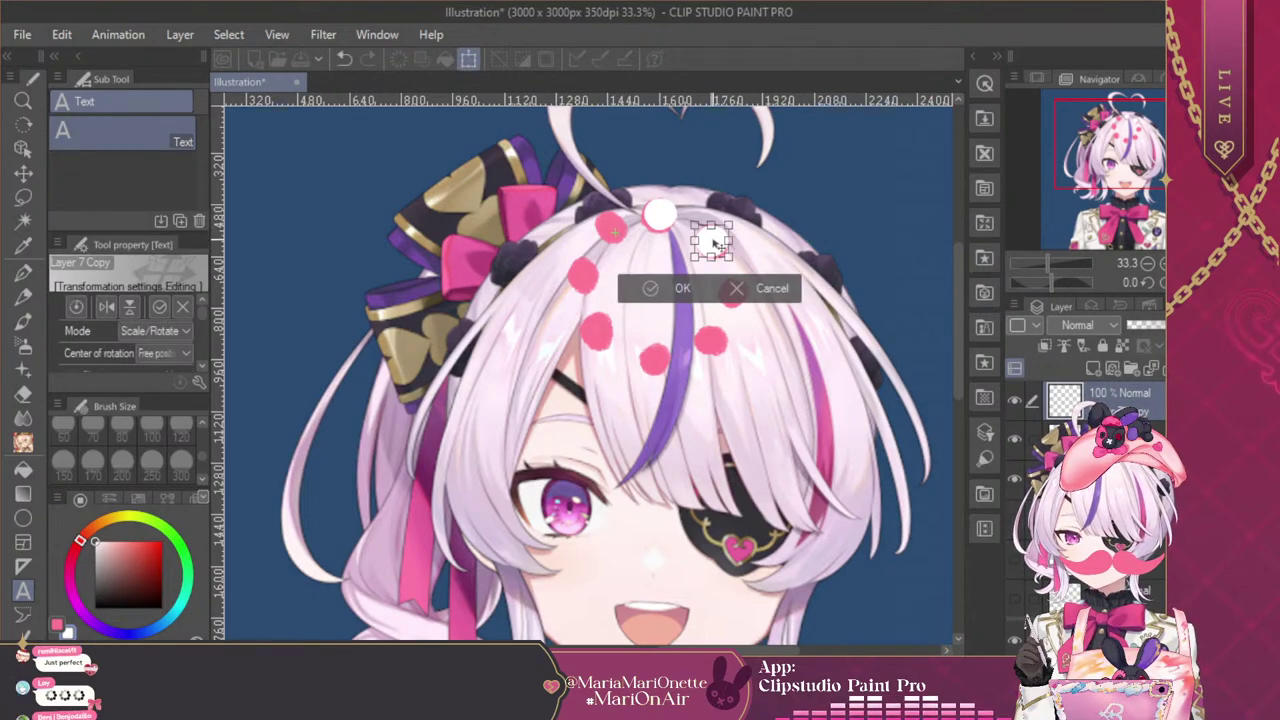
pyautogui.moveTo(714, 243); pyautogui.dragTo(619, 240)
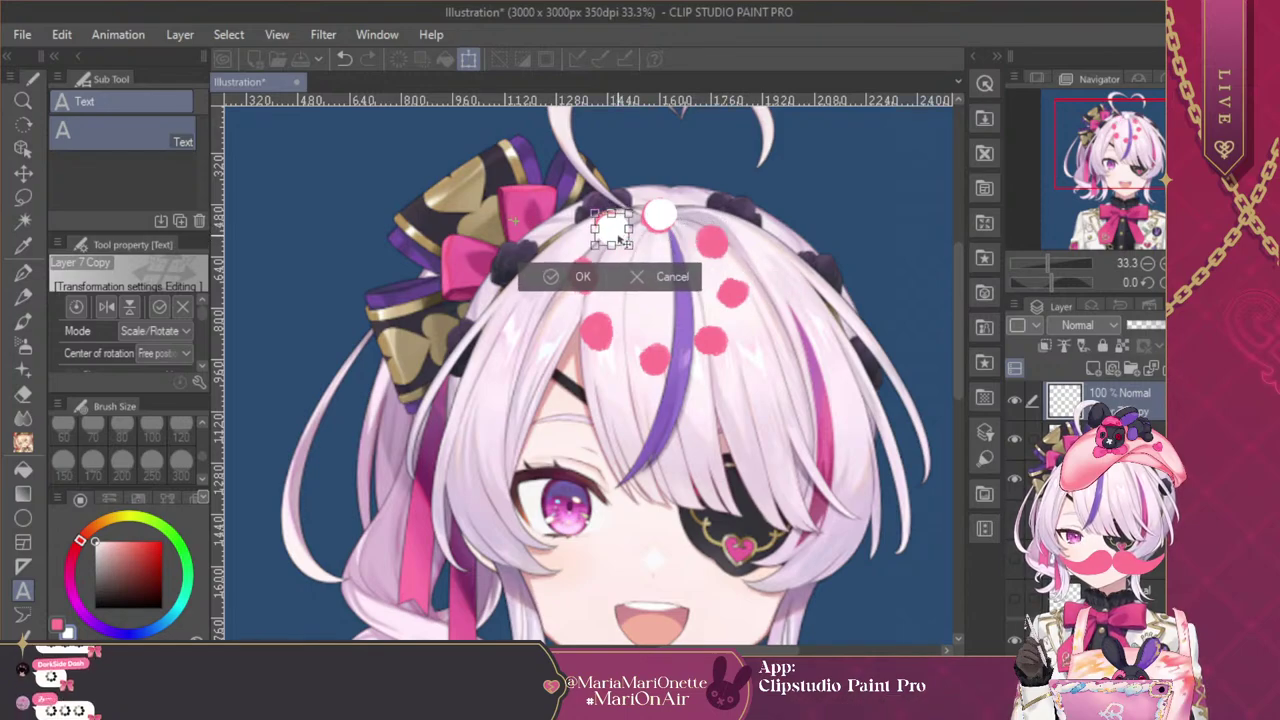
pyautogui.press('Return')
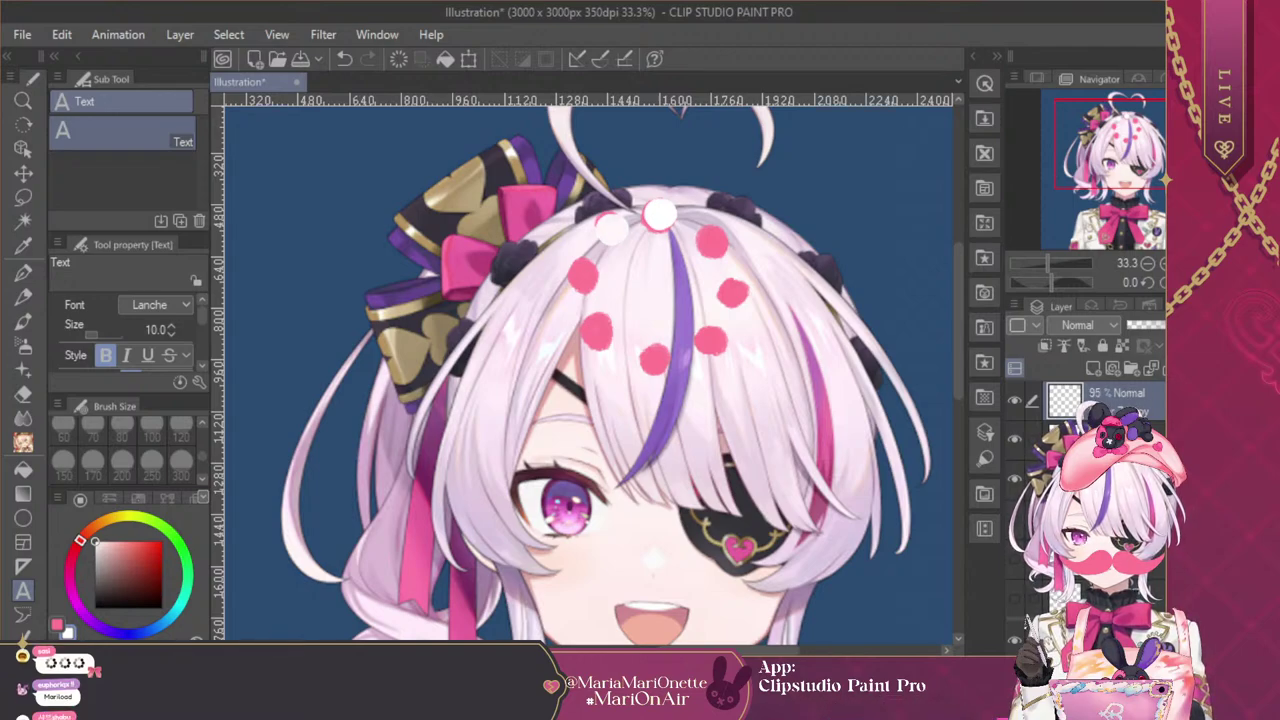
pyautogui.hotkey('ctrl', 't')
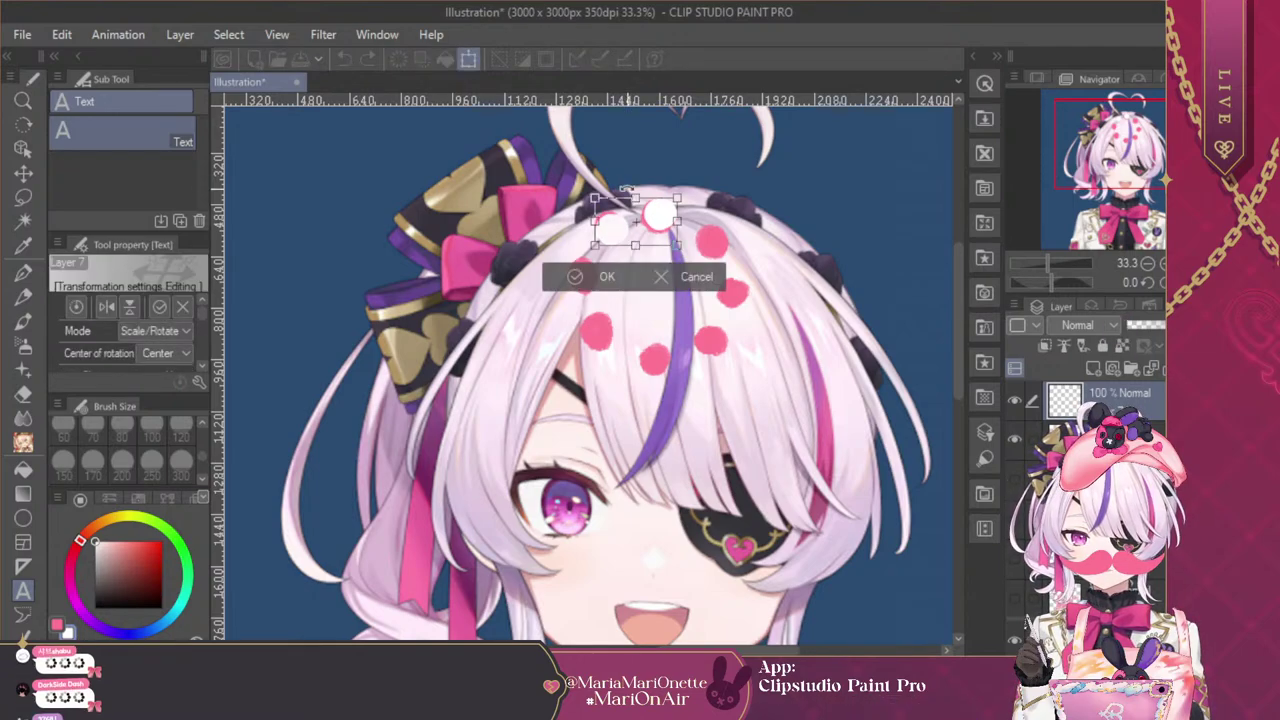
pyautogui.click(607, 277)
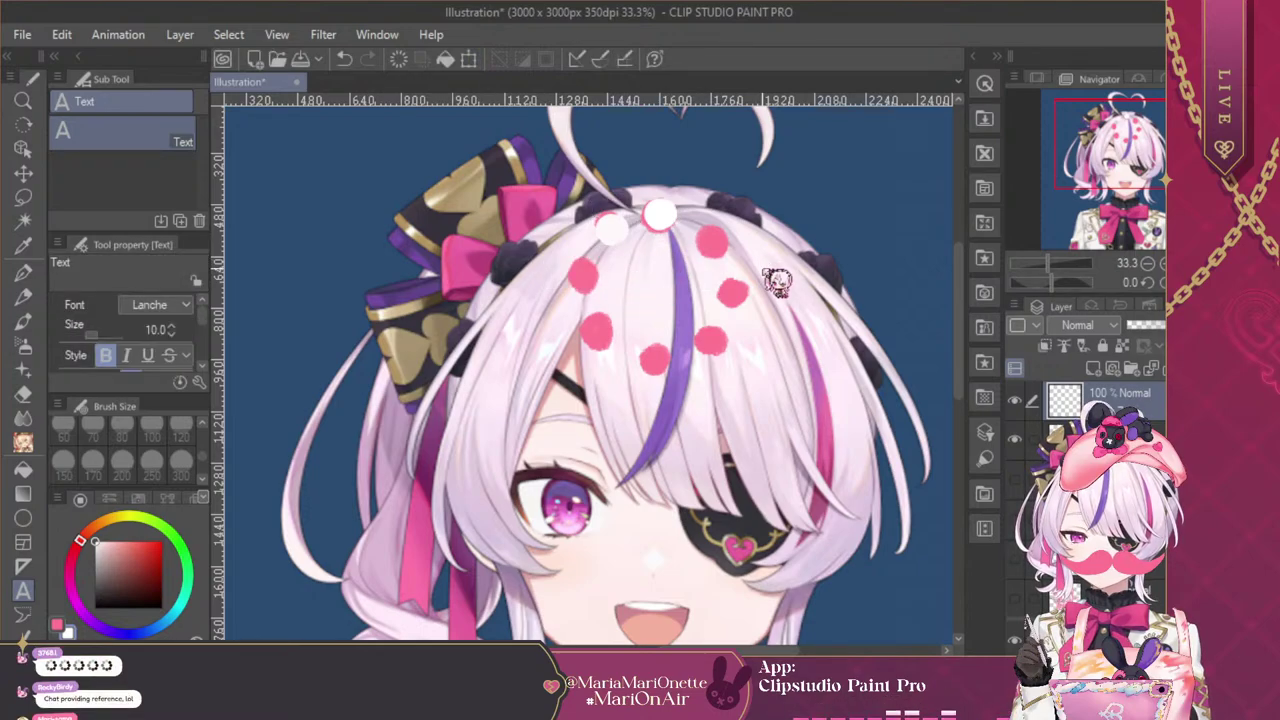
pyautogui.hotkey('ctrl', 't')
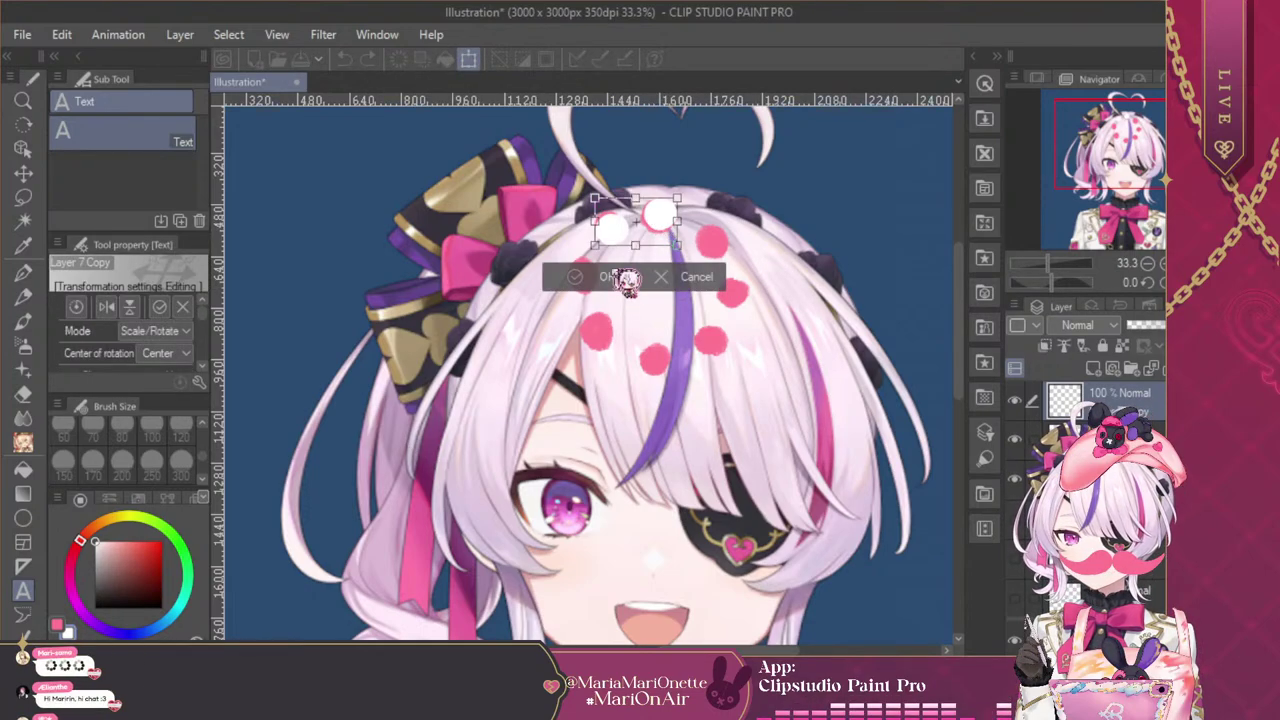
pyautogui.press('Return')
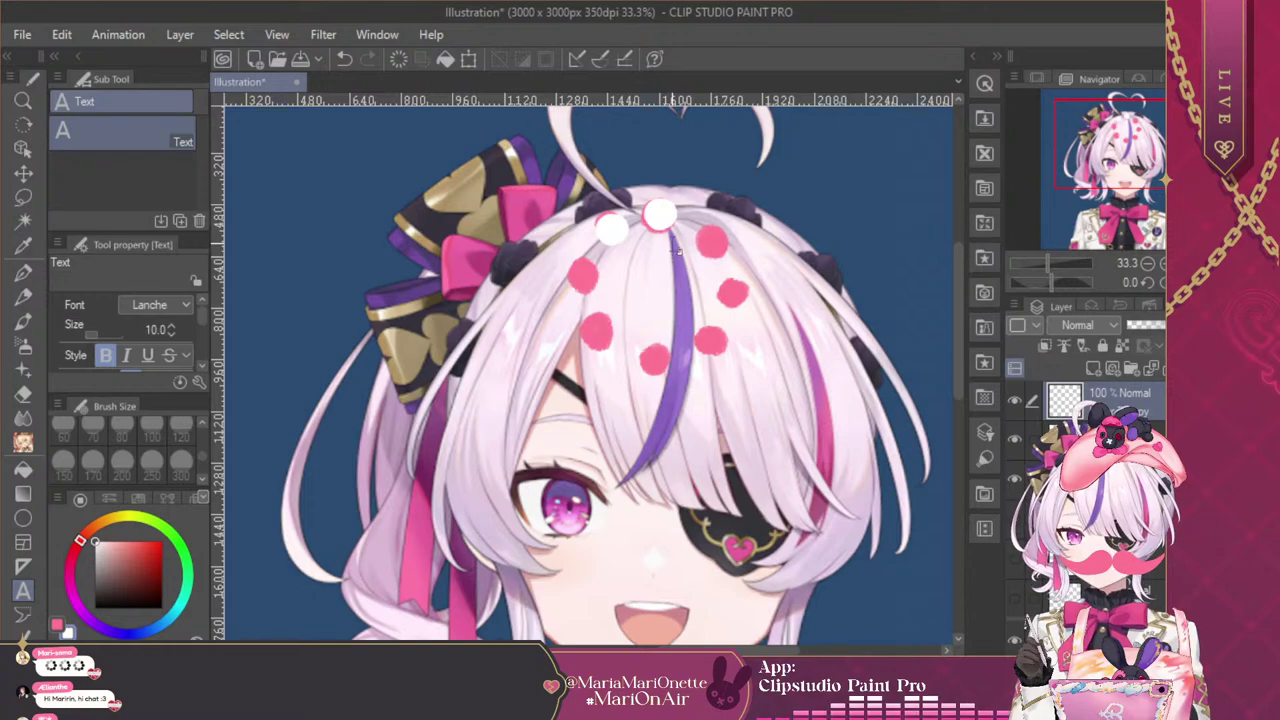
pyautogui.hotkey('ctrl', 'z')
pyautogui.hotkey('ctrl', 'y')
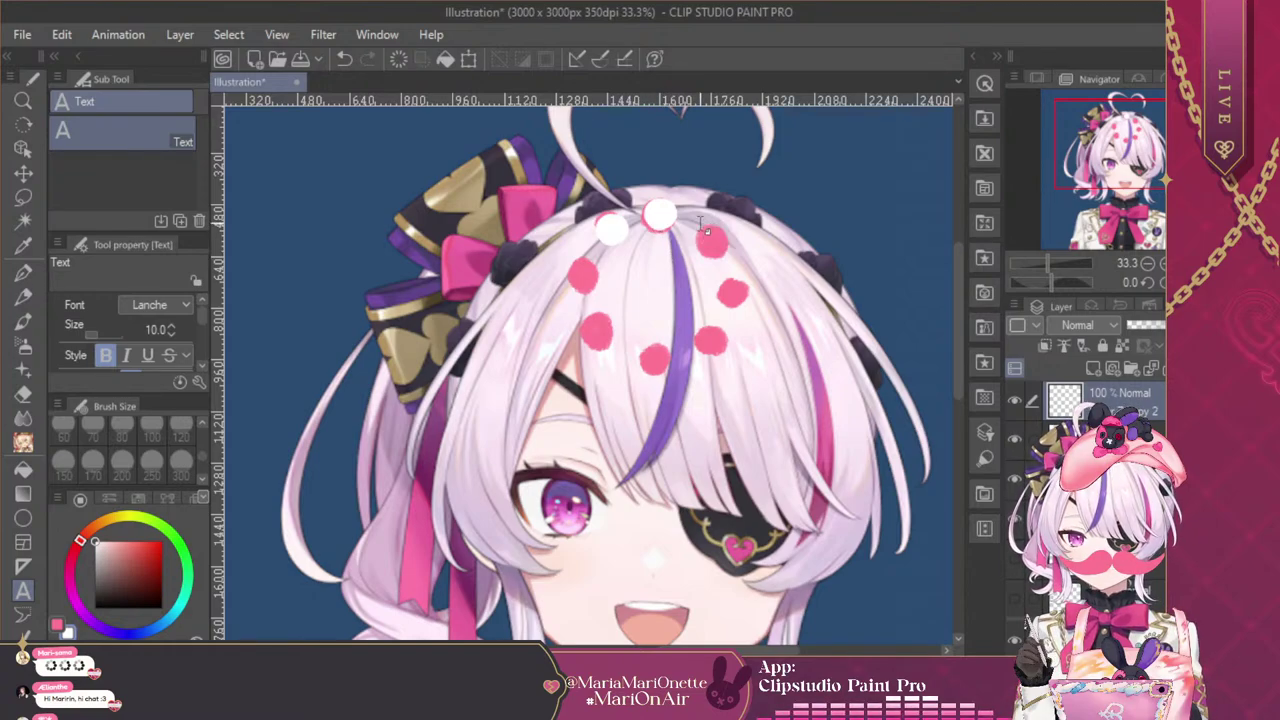
pyautogui.hotkey('ctrl', 't')
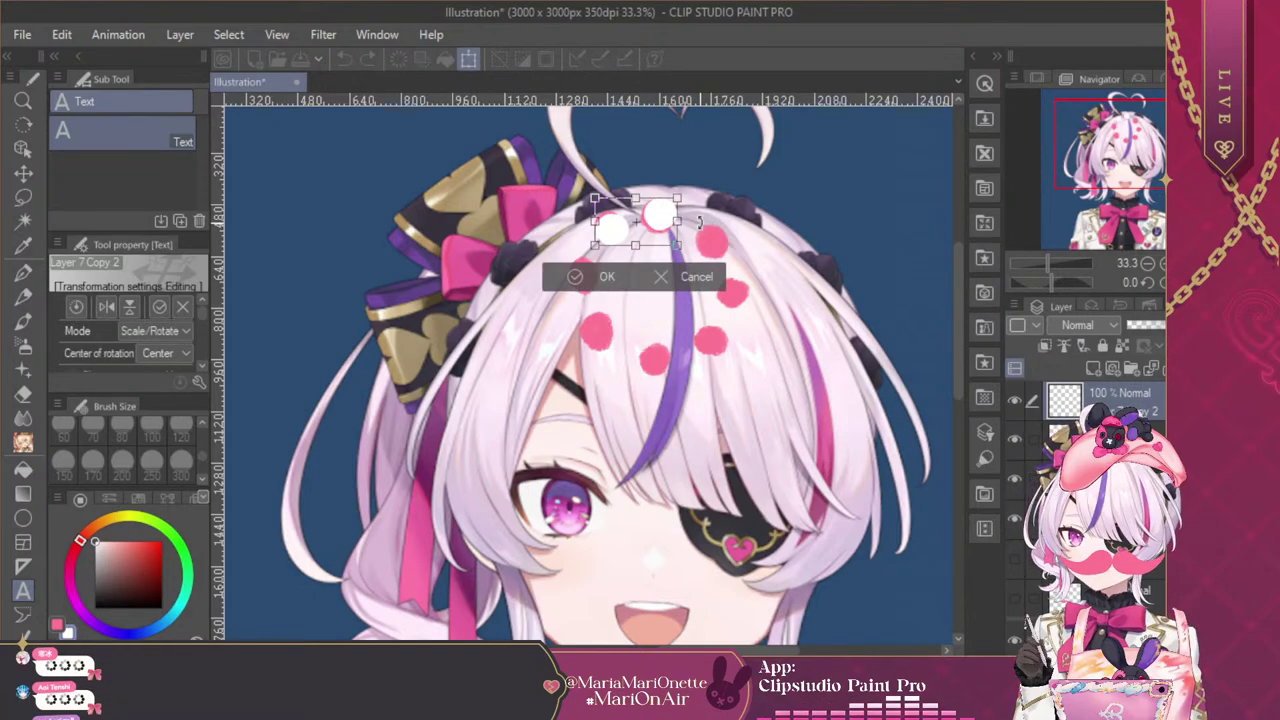
pyautogui.press('Return')
pyautogui.hotkey('ctrl', 'z')
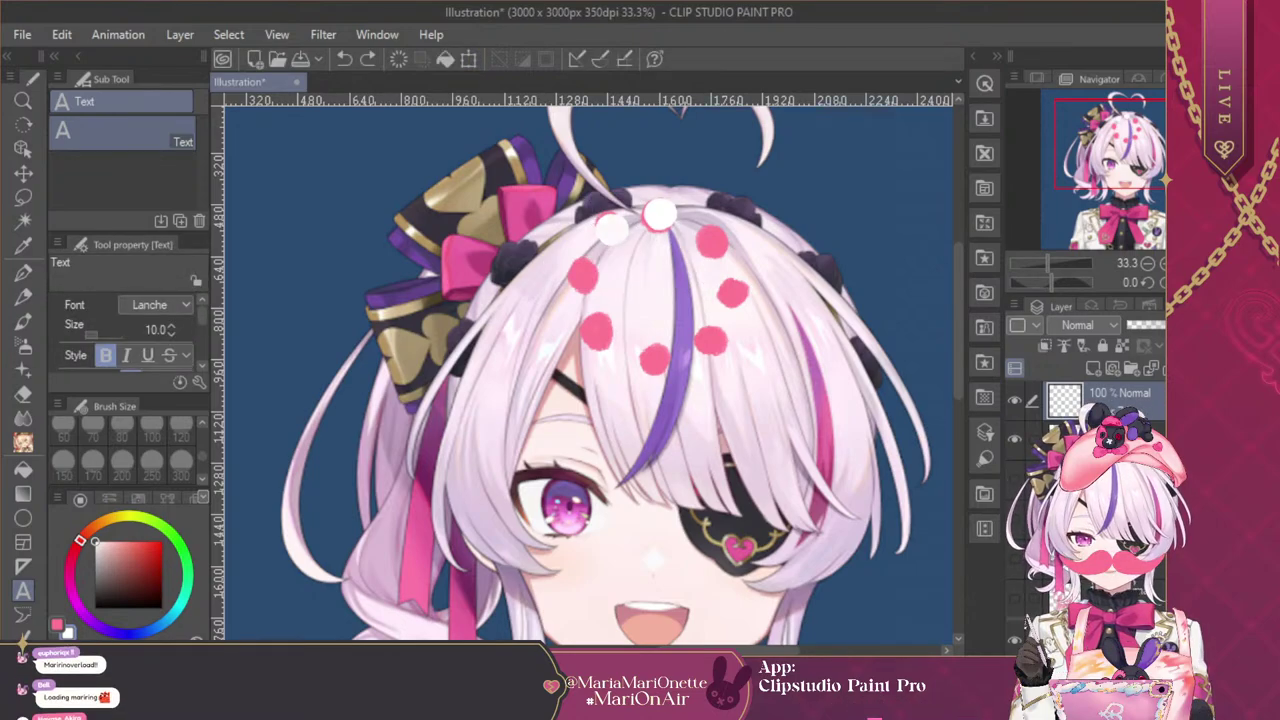
pyautogui.hotkey('ctrl', 'z')
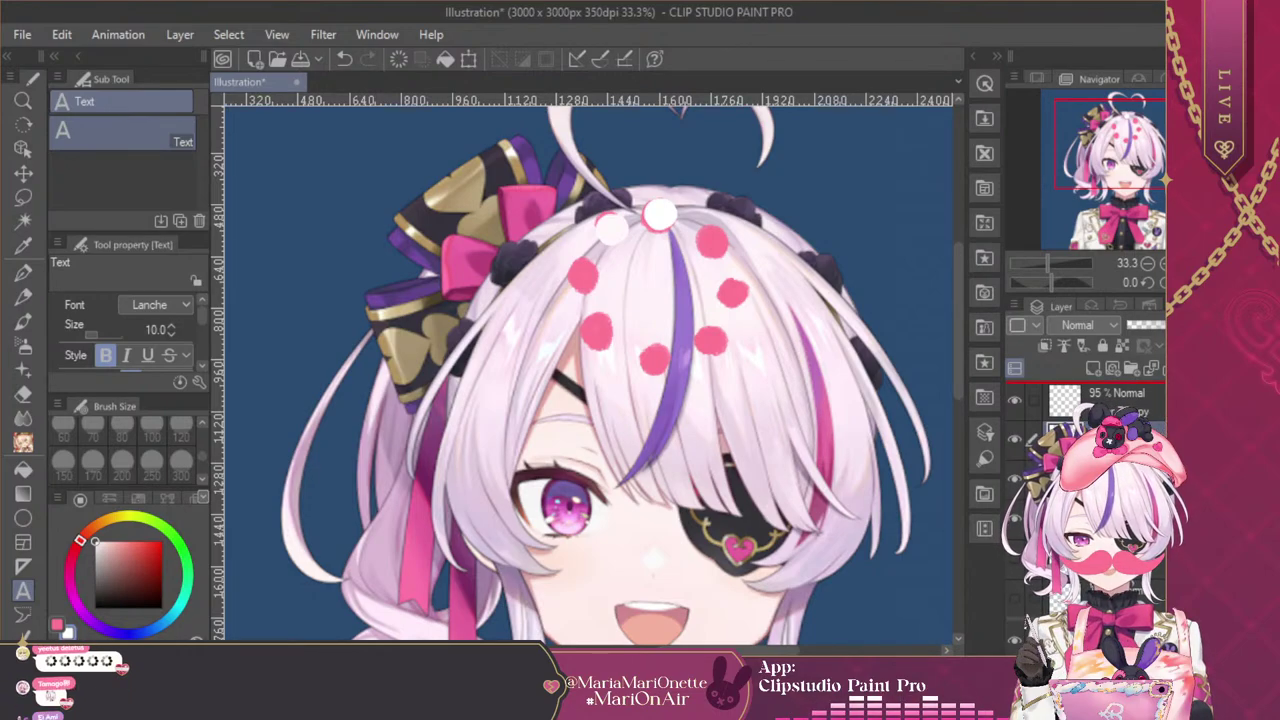
# Duplicate the original white dot's layer and move the copy onto the leftmost pink dot of the ring
pyautogui.click(1100, 440)
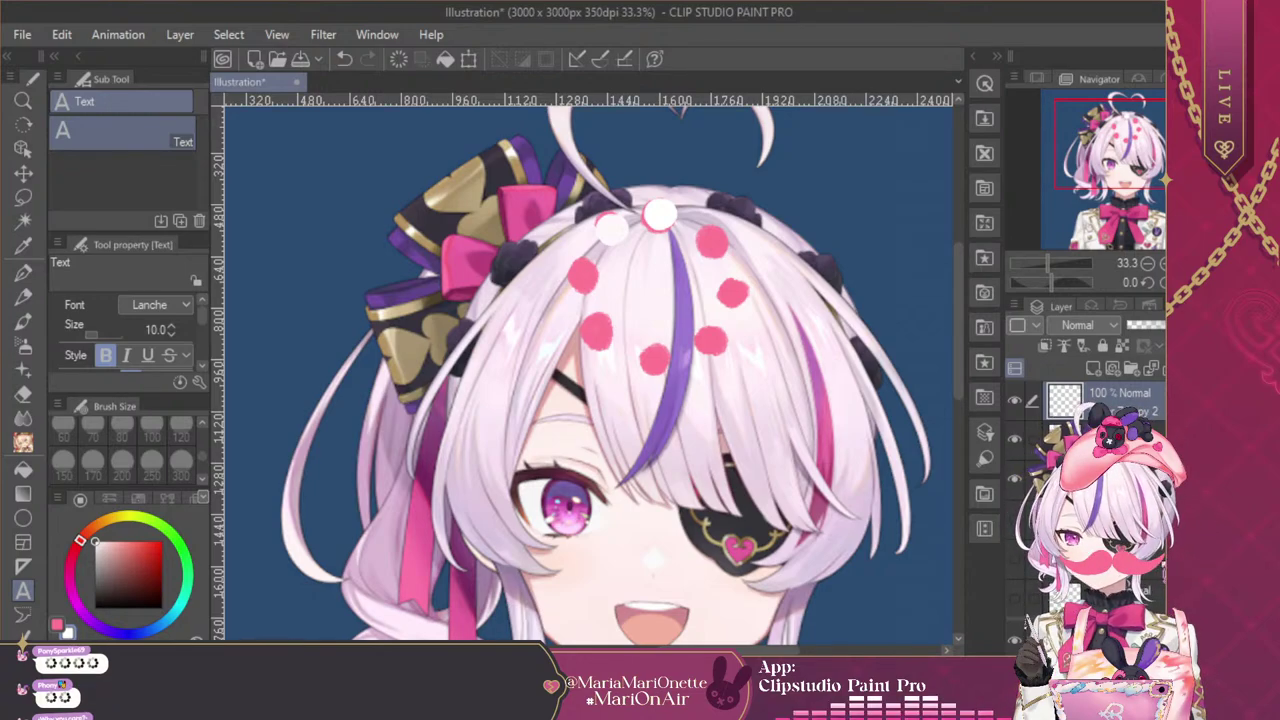
pyautogui.hotkey('ctrl', 't')
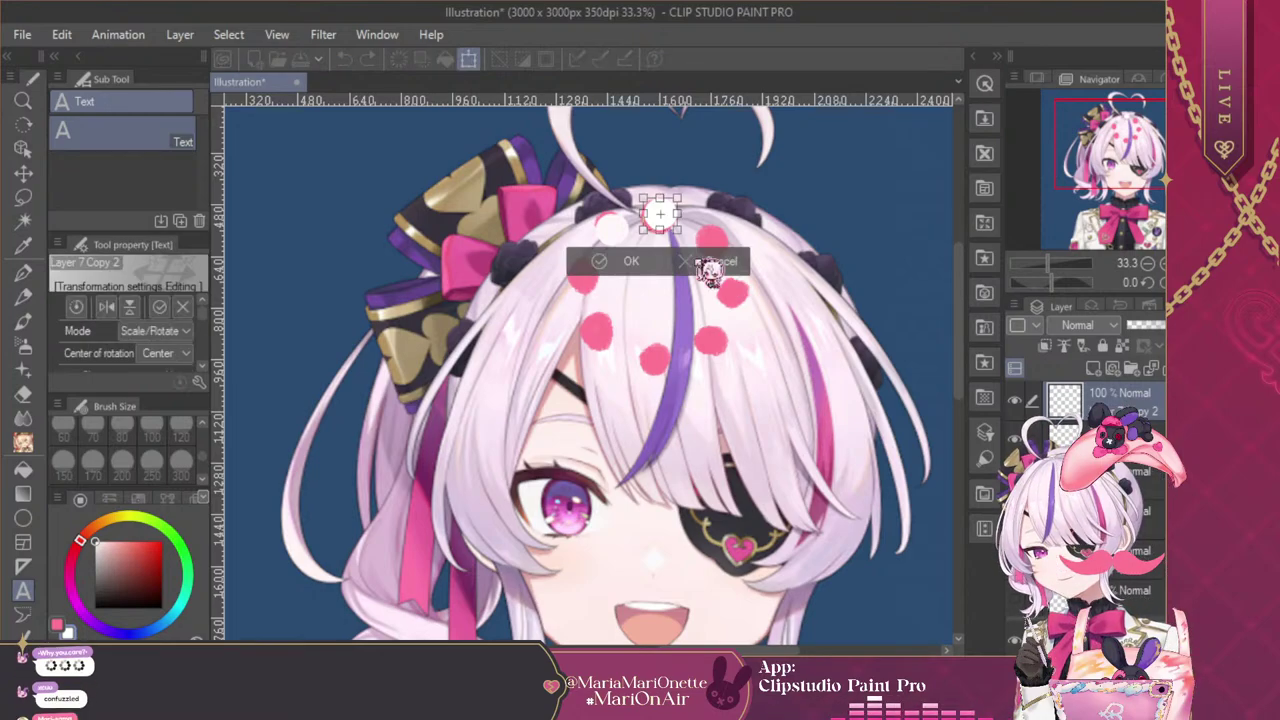
pyautogui.doubleClick(1161, 263)
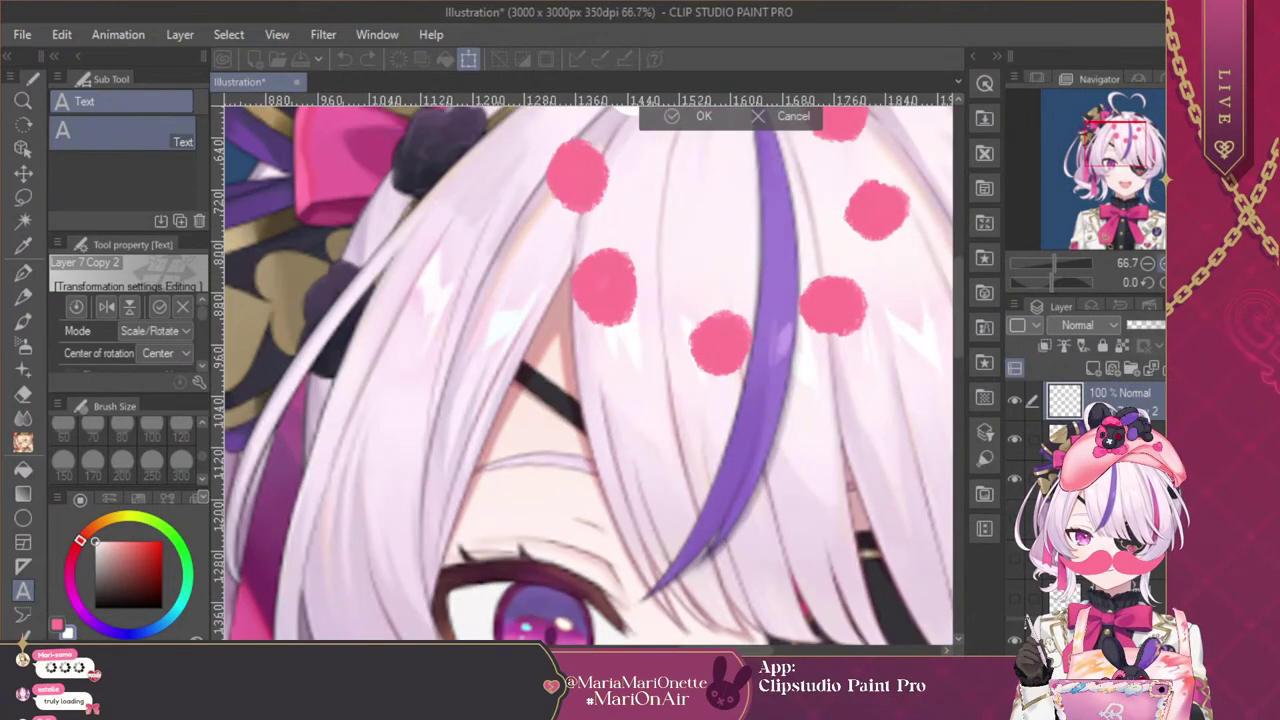
pyautogui.moveTo(1118, 146); pyautogui.dragTo(1133, 130)
pyautogui.moveTo(560, 254); pyautogui.dragTo(405, 375)
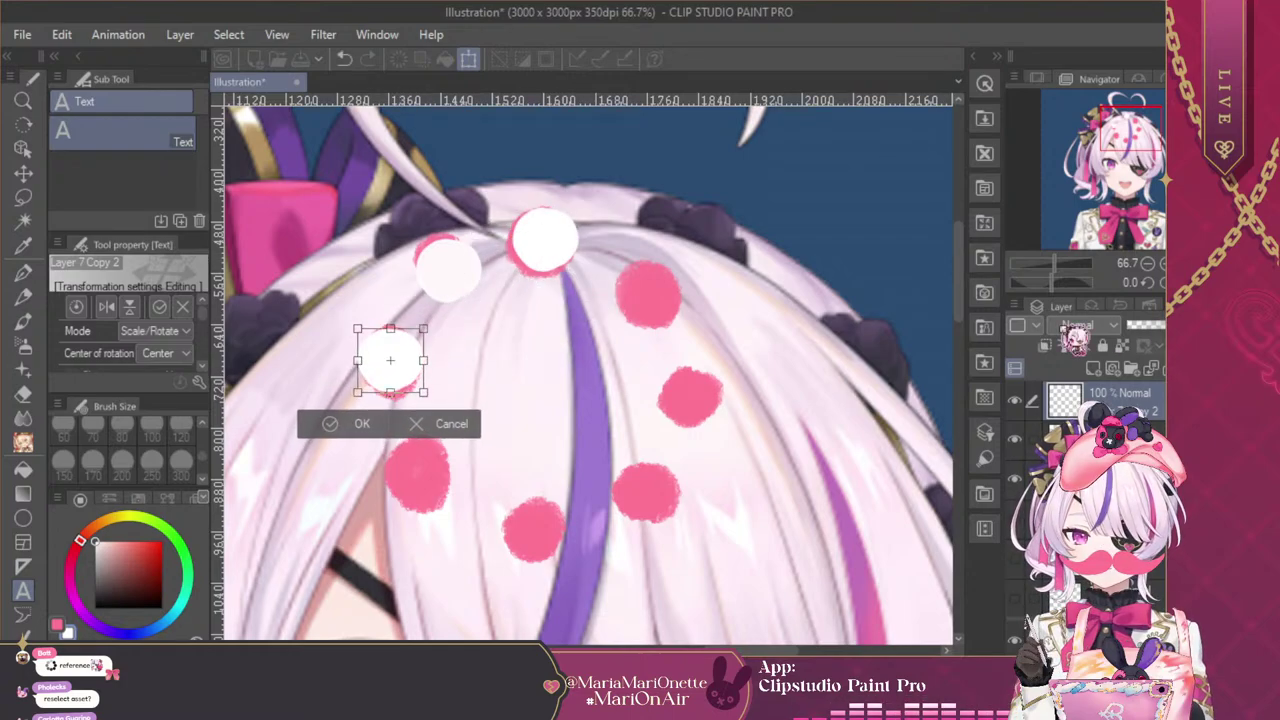
pyautogui.click(355, 421)
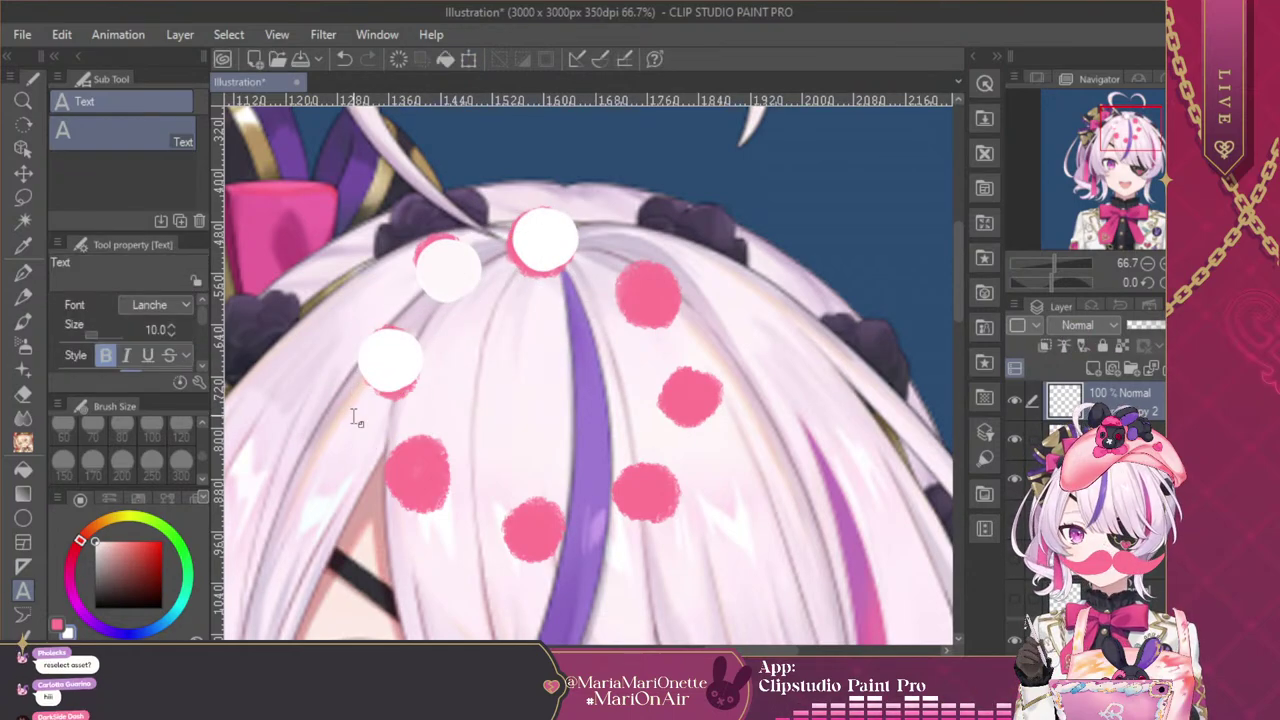
# Set the layer opacity of the white dot at the ring's left side to 87%
pyautogui.moveTo(1197, 325); pyautogui.dragTo(1190, 325)
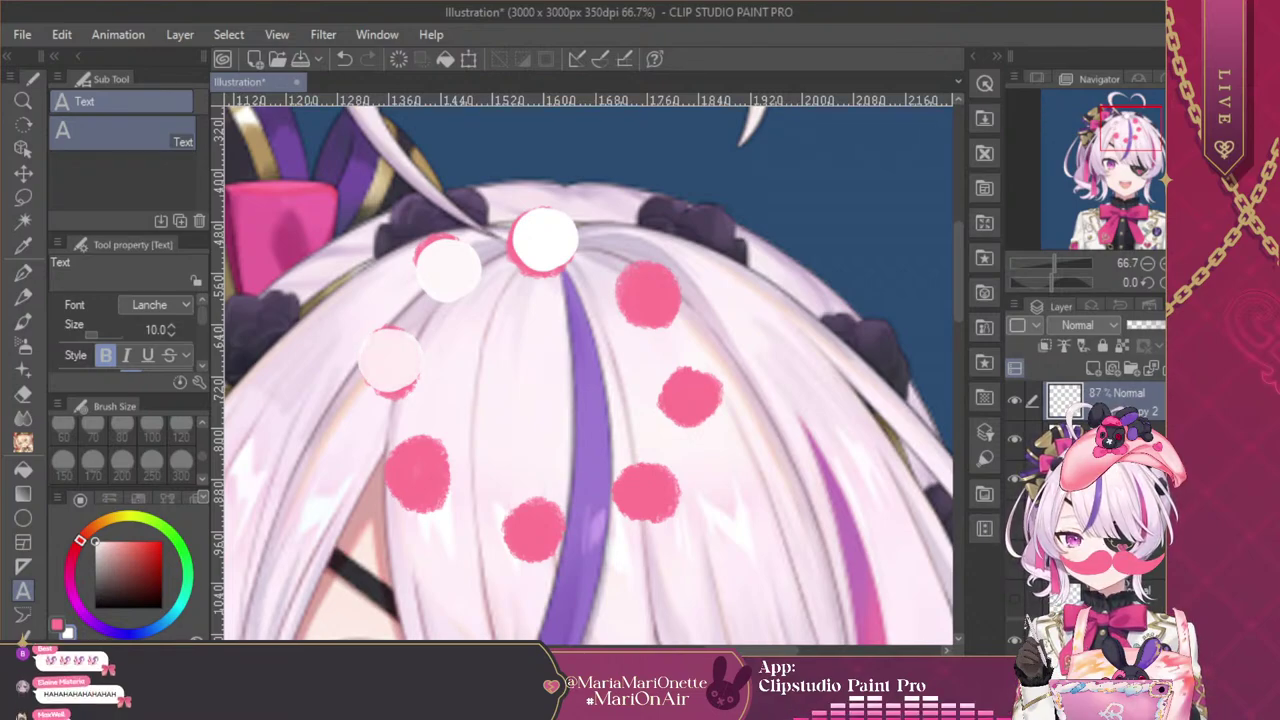
pyautogui.click(362, 342)
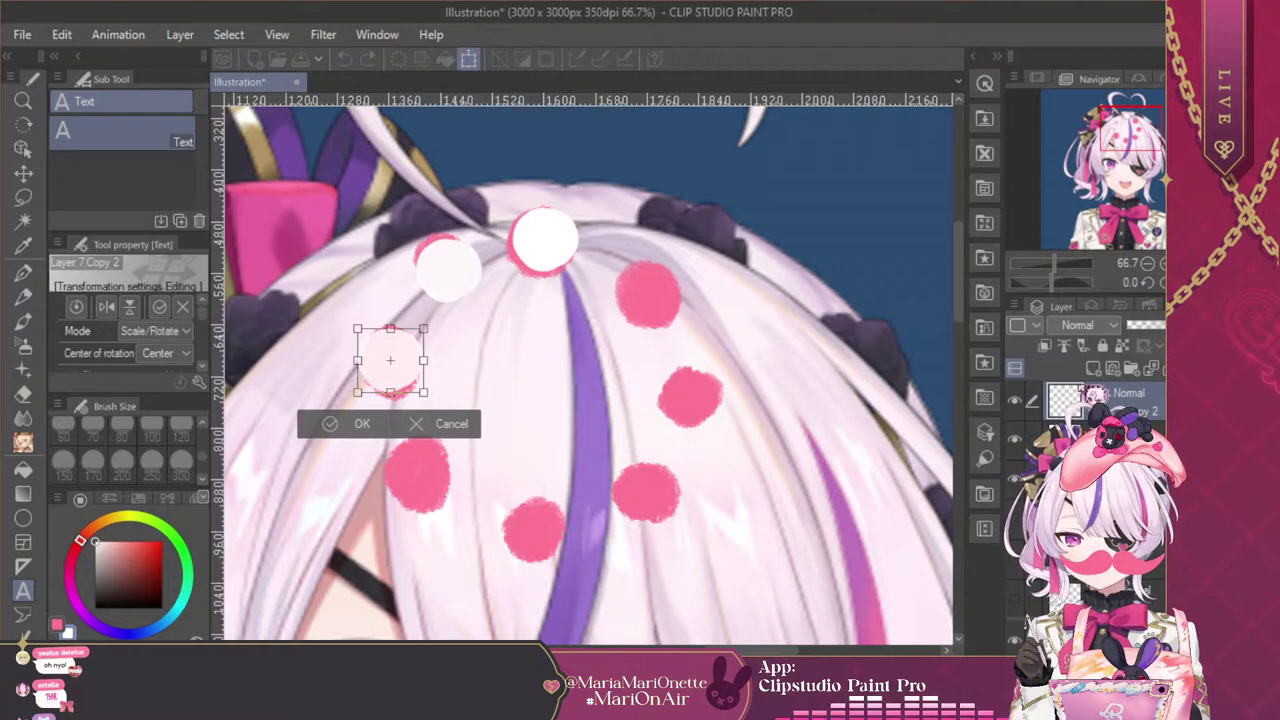
pyautogui.click(465, 428)
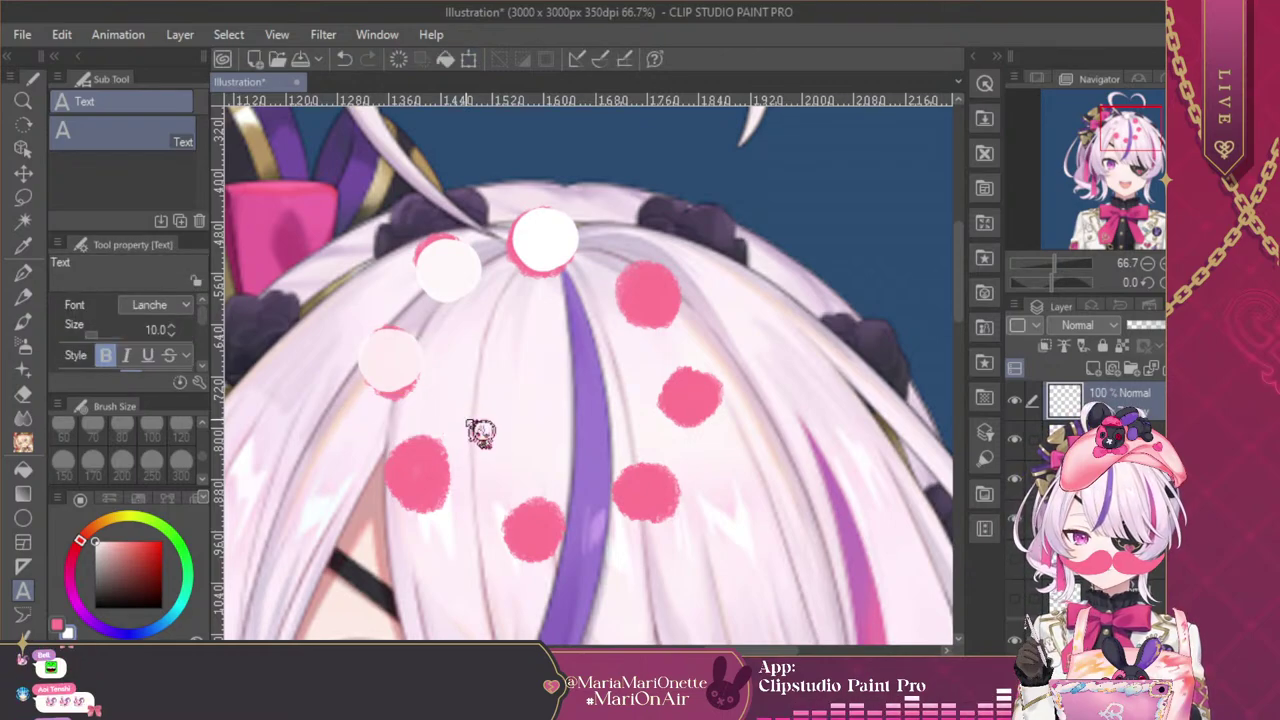
# Move another copy of the top white dot onto the ring's lower-left pink dot and set its layer opacity to 75%
pyautogui.hotkey('ctrl', 't')
pyautogui.moveTo(548, 262); pyautogui.dragTo(418, 482)
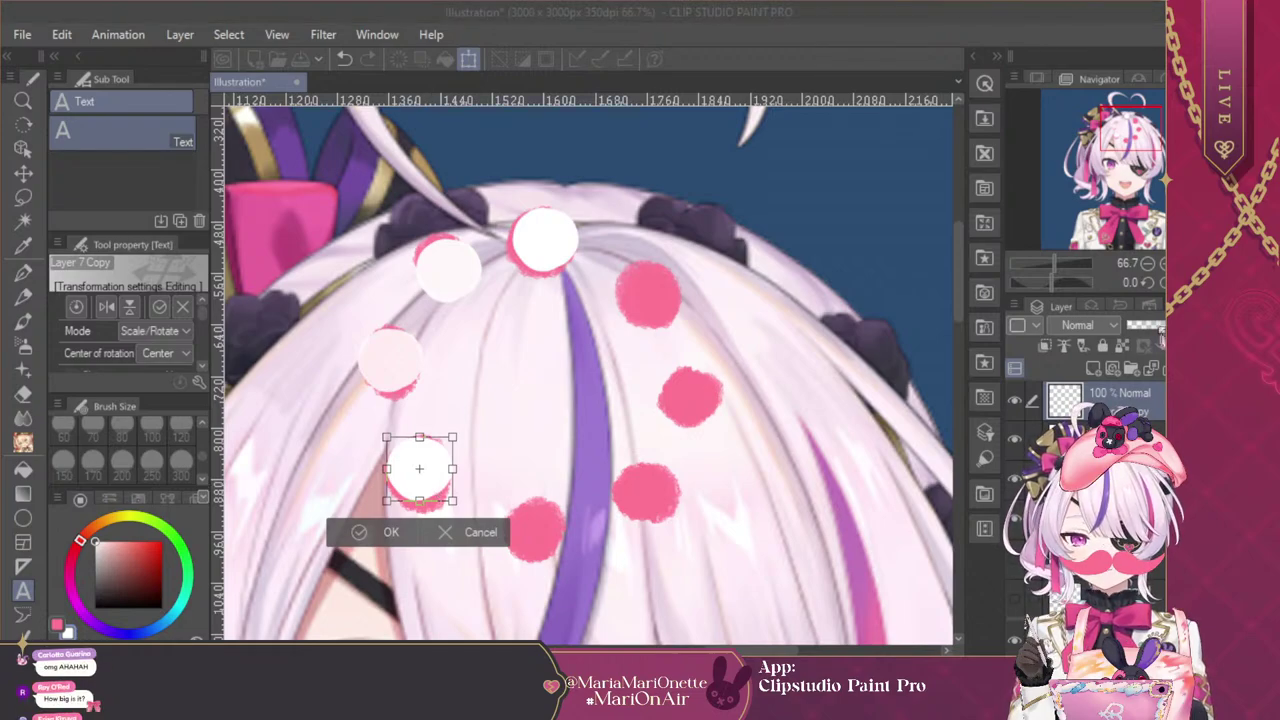
pyautogui.press('Return')
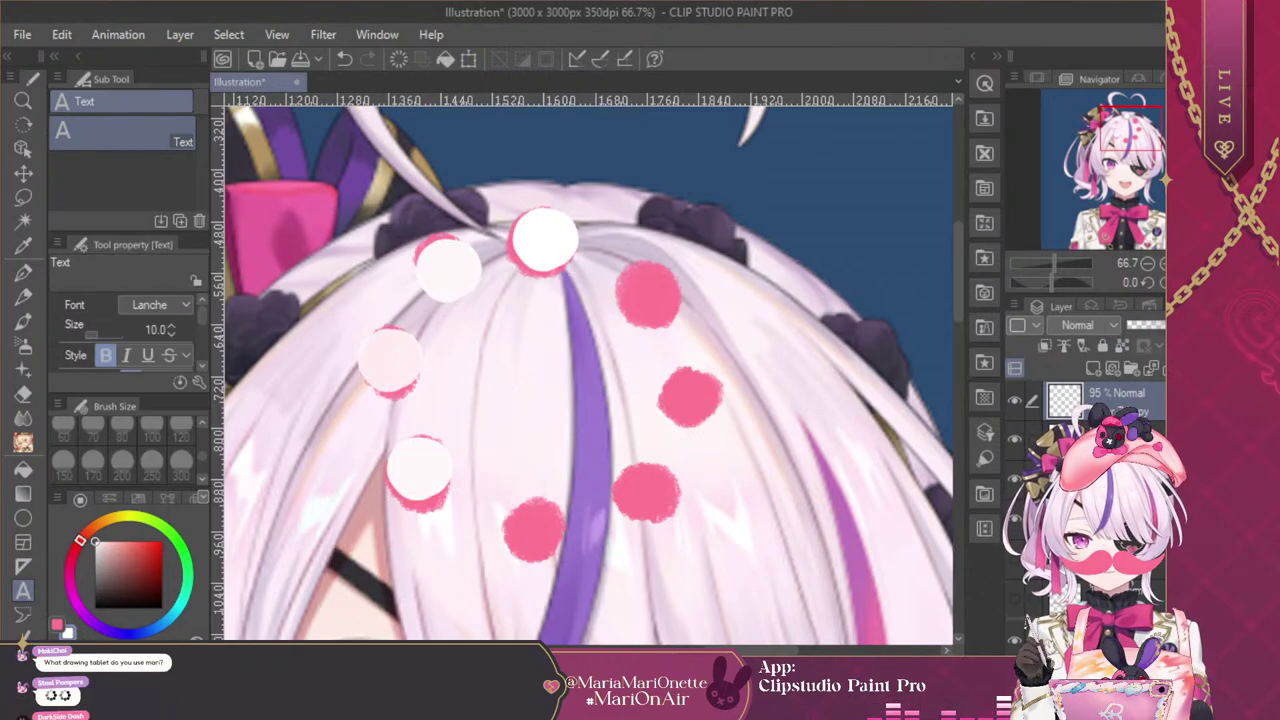
pyautogui.moveTo(1195, 325)
pyautogui.mouseDown()
pyautogui.moveTo(1160, 325)
pyautogui.moveTo(1182, 325)
pyautogui.mouseUp()
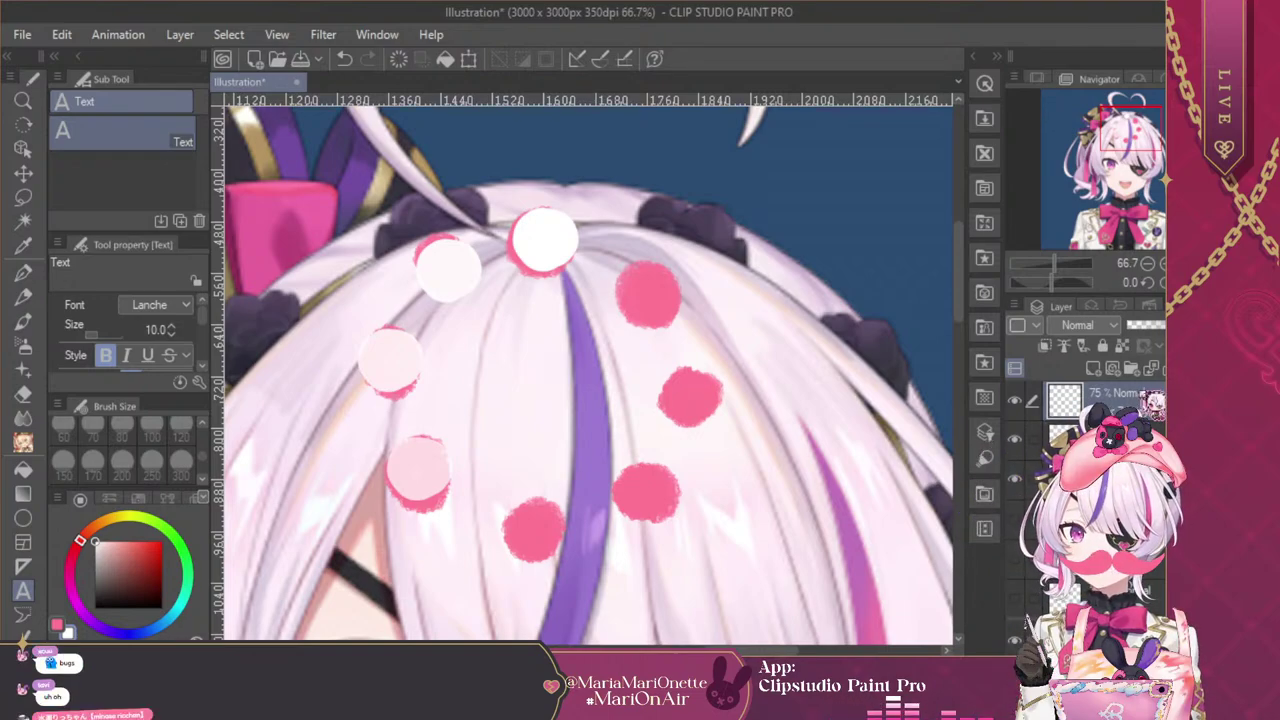
# Paste another copy of the white dot and move it onto the pink dot at the bottom of the ring
pyautogui.hotkey('ctrl', 'v')
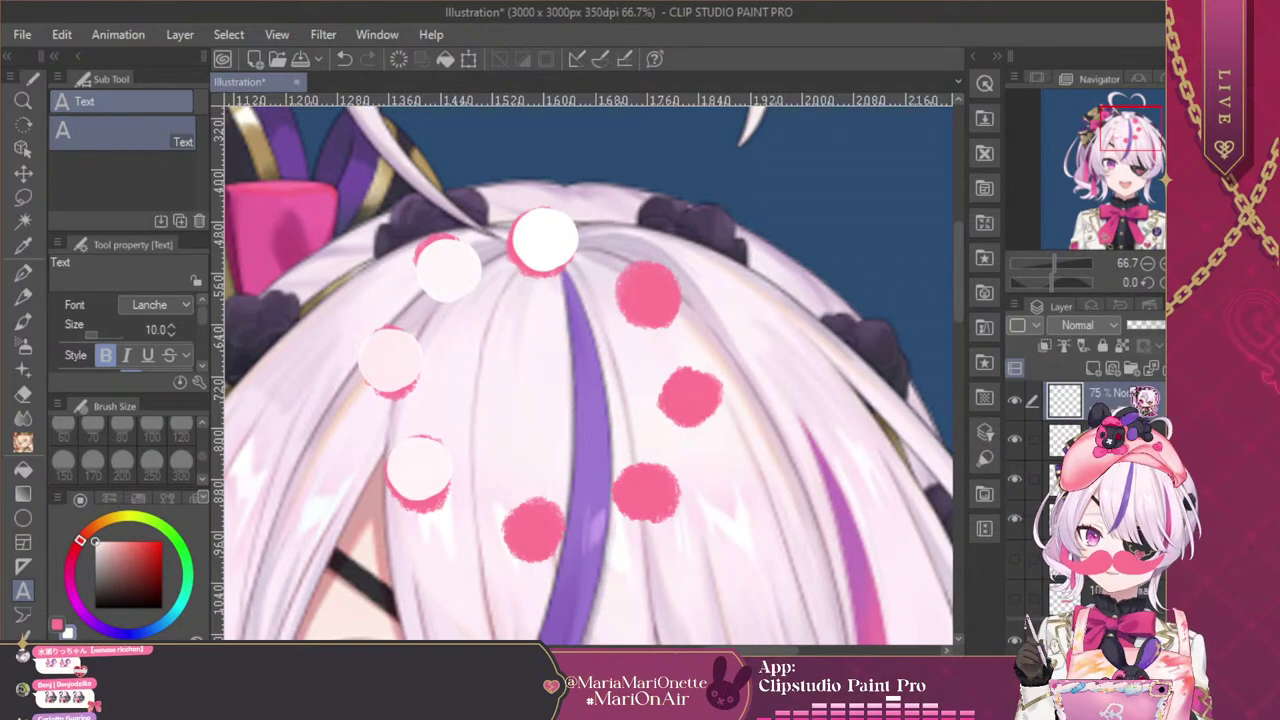
pyautogui.hotkey('ctrl', 't')
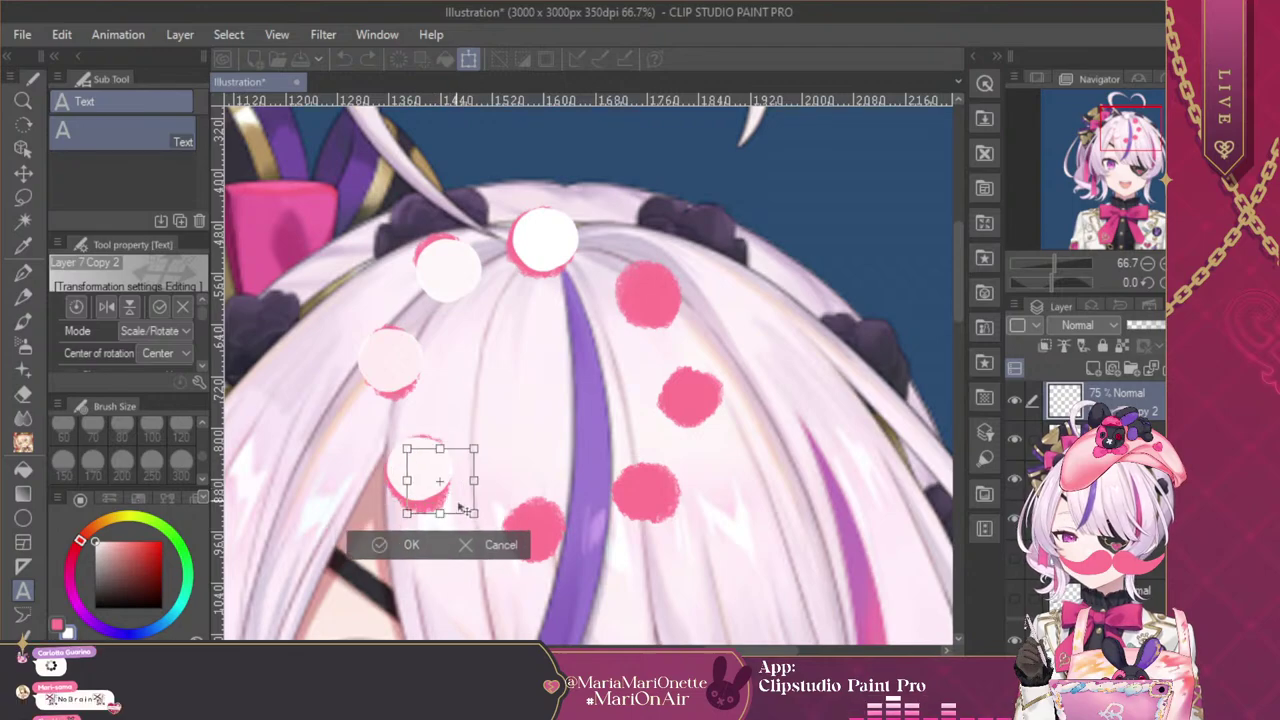
pyautogui.moveTo(457, 491); pyautogui.dragTo(552, 552)
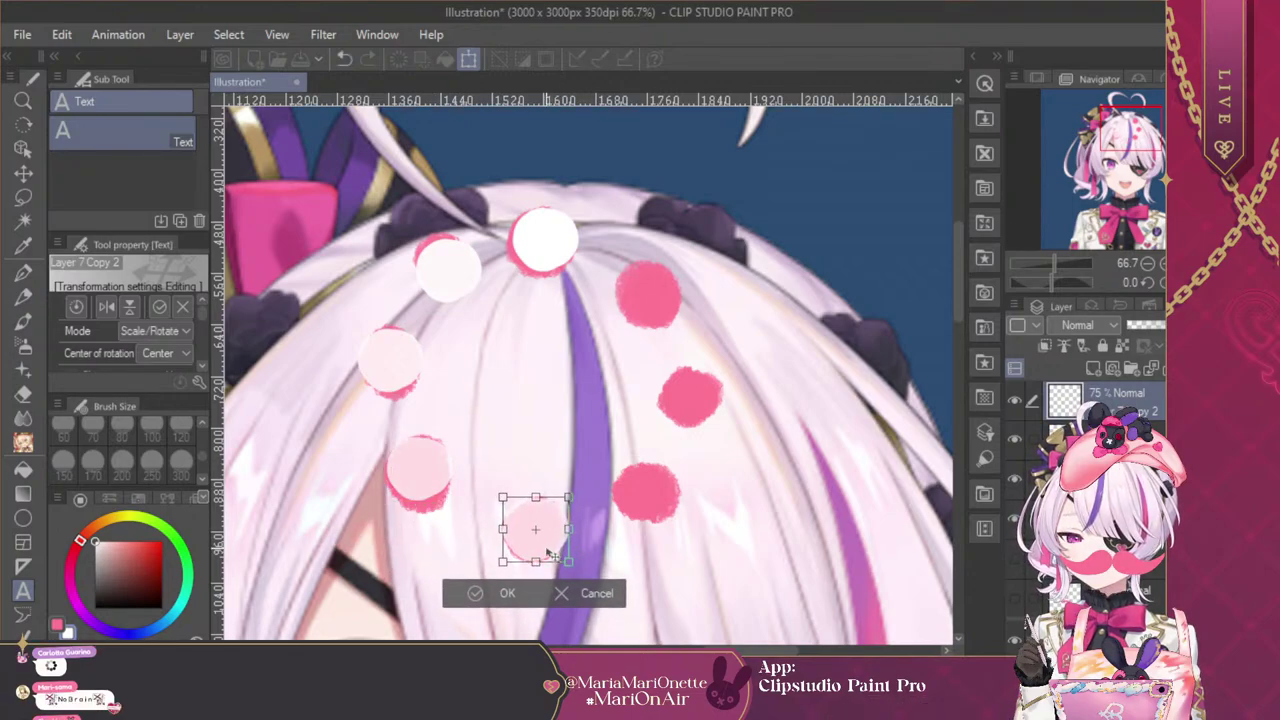
pyautogui.click(510, 593)
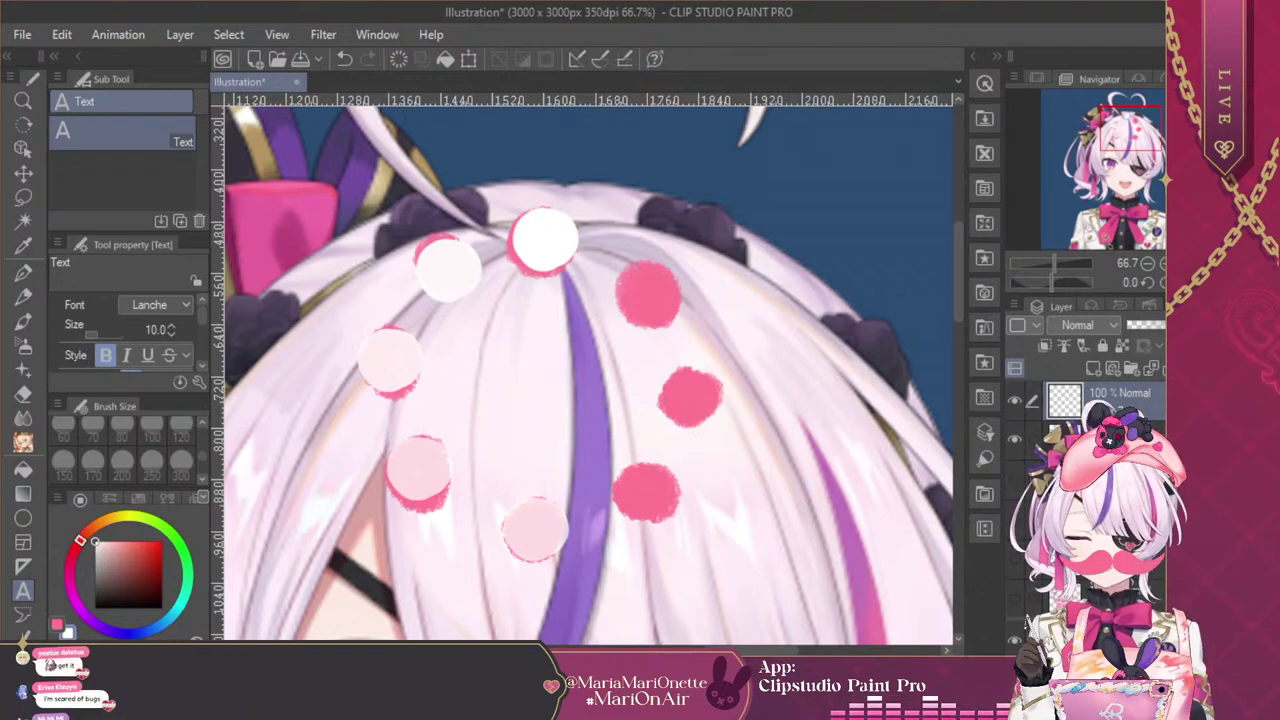
# Paste another copy of the white dot and move it onto the ring's lower-right pink dot
pyautogui.hotkey('ctrl', 'v')
pyautogui.hotkey('ctrl', 't')
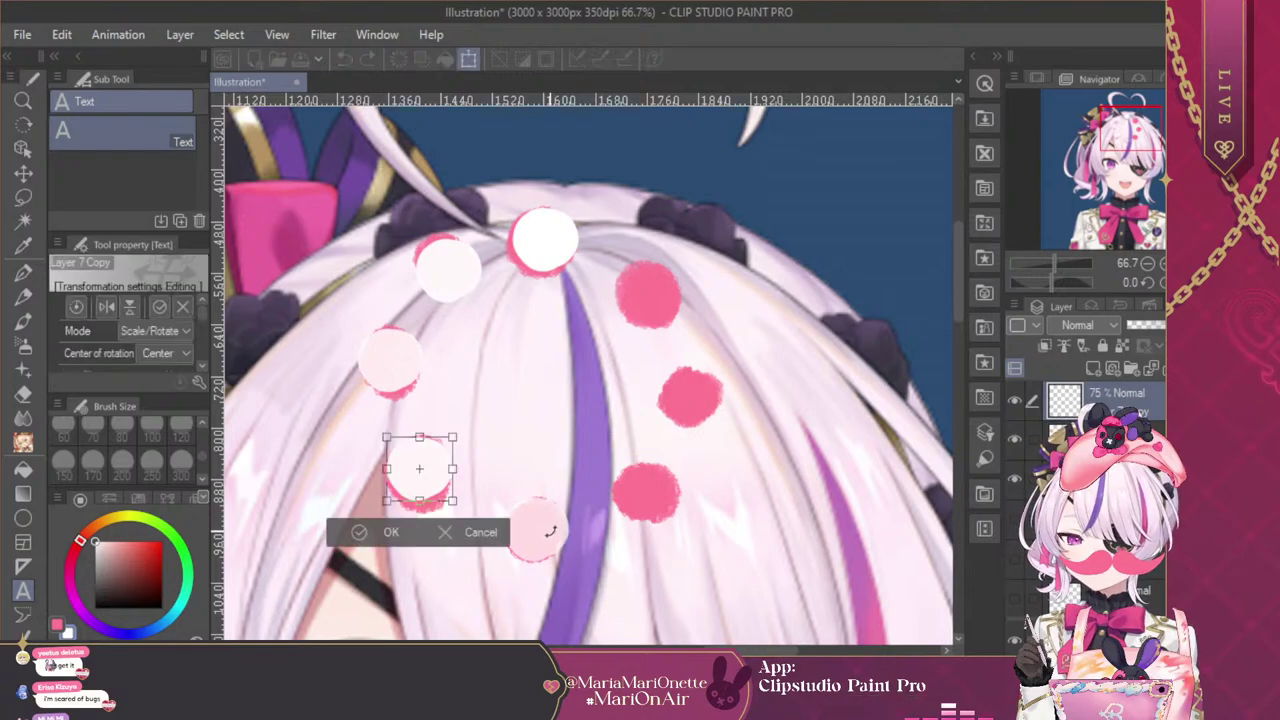
pyautogui.moveTo(437, 483); pyautogui.dragTo(667, 513)
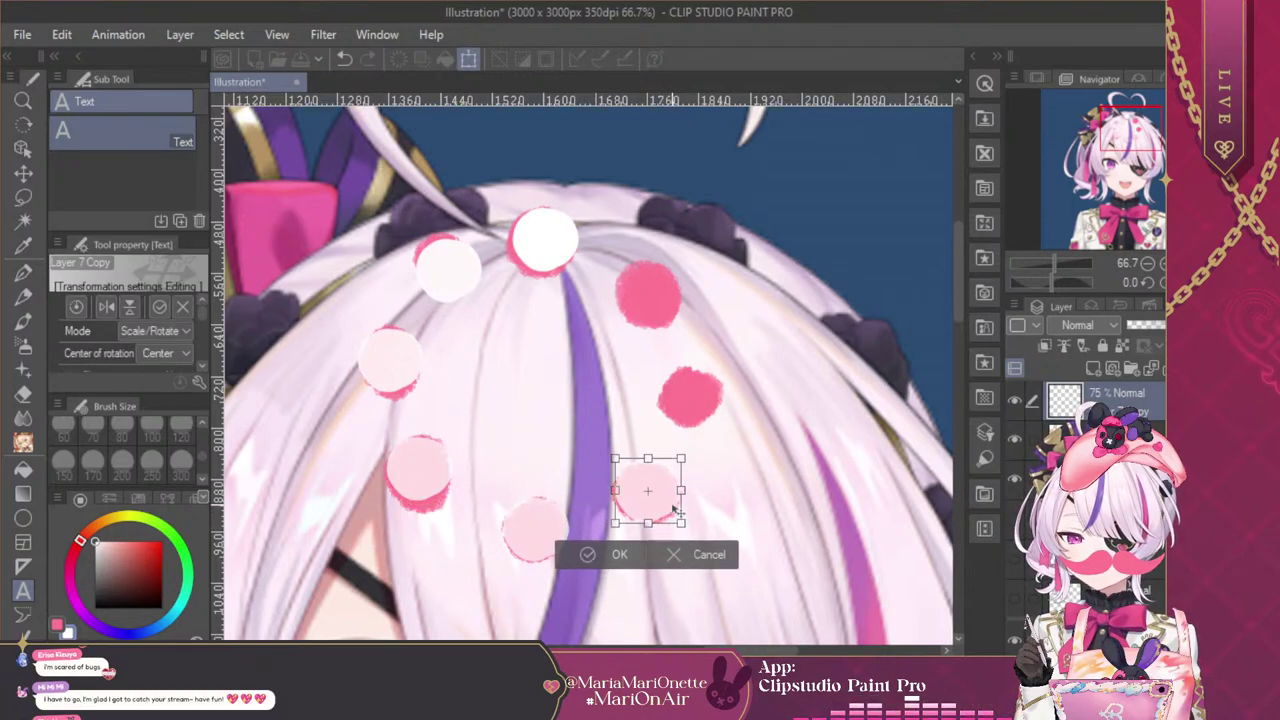
pyautogui.click(619, 555)
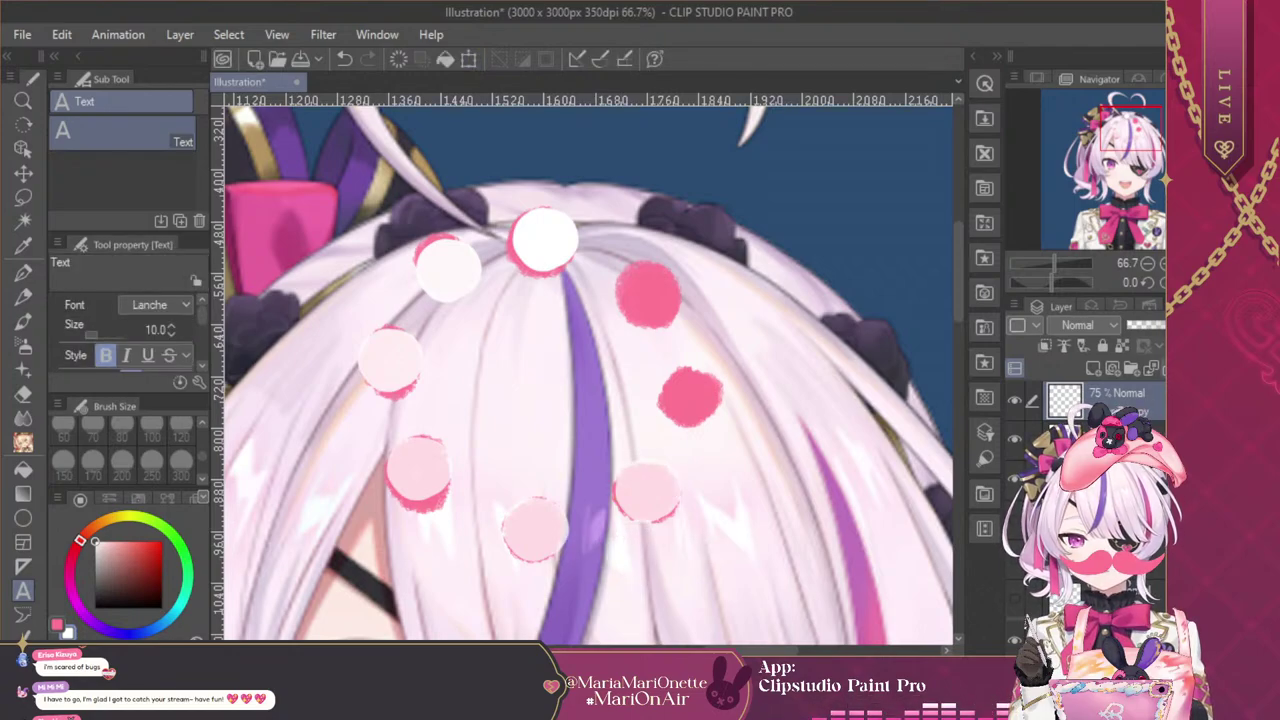
# Place another copy of the white dot on the ring's rightmost pink dot and set its layer opacity to 44%
pyautogui.hotkey('ctrl', 't')
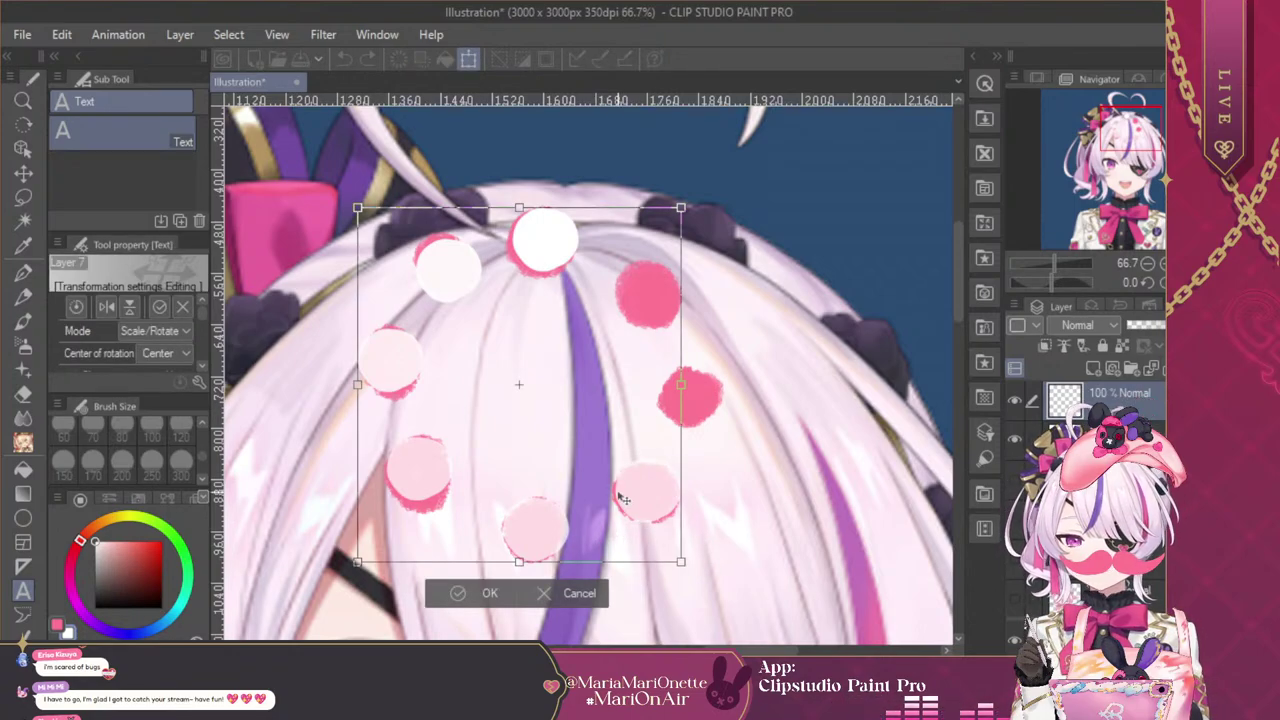
pyautogui.click(576, 597)
pyautogui.hotkey('ctrl', 'v')
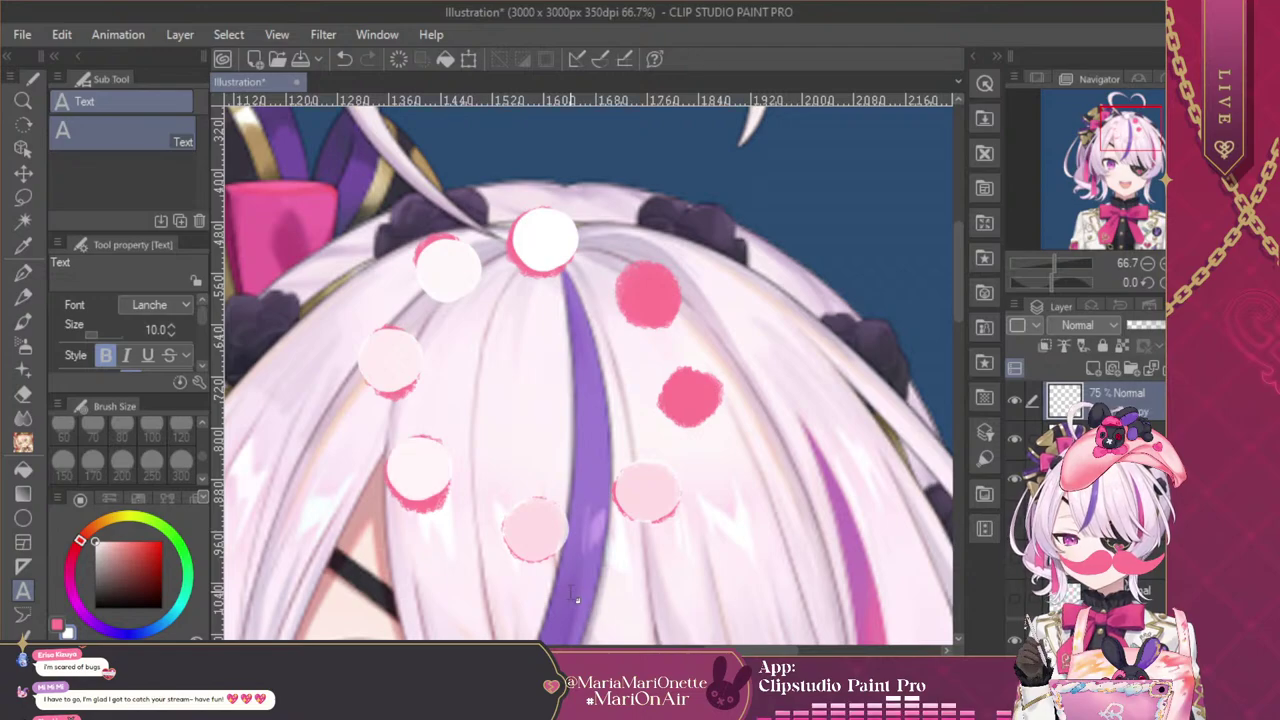
pyautogui.hotkey('ctrl', 't')
pyautogui.moveTo(443, 491); pyautogui.dragTo(710, 425)
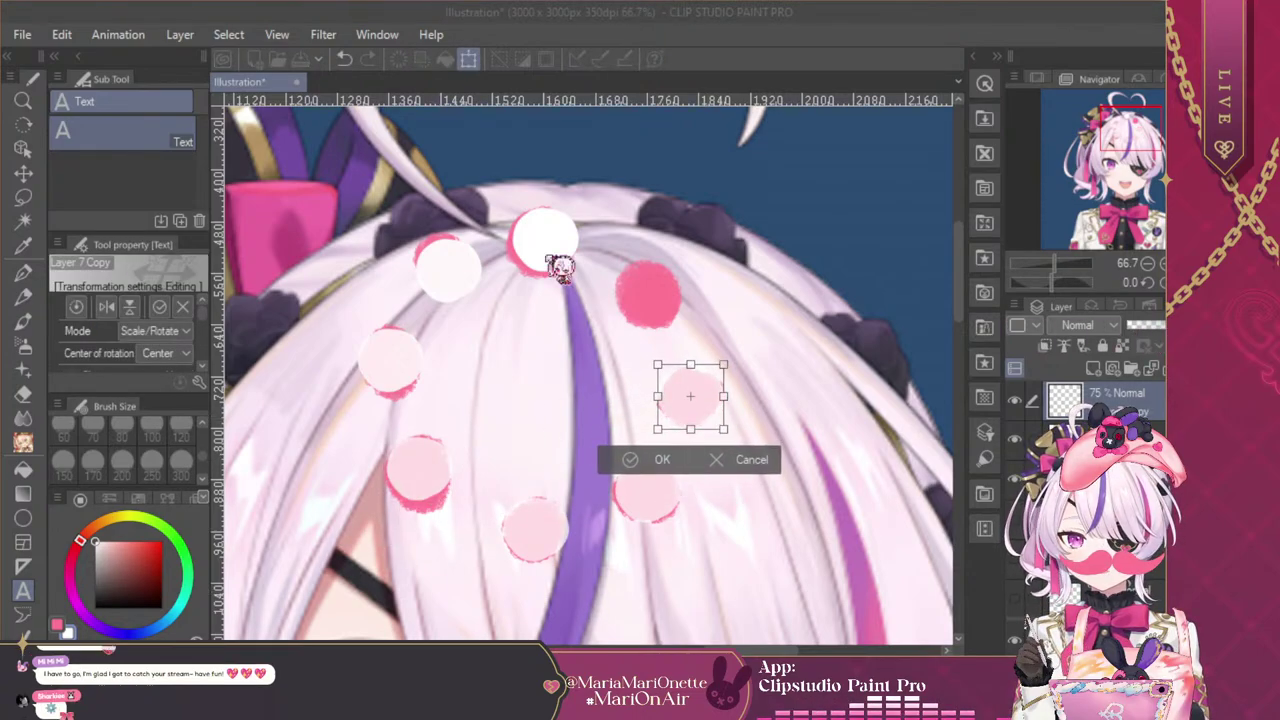
pyautogui.press('Return')
pyautogui.moveTo(1160, 327); pyautogui.dragTo(1154, 326)
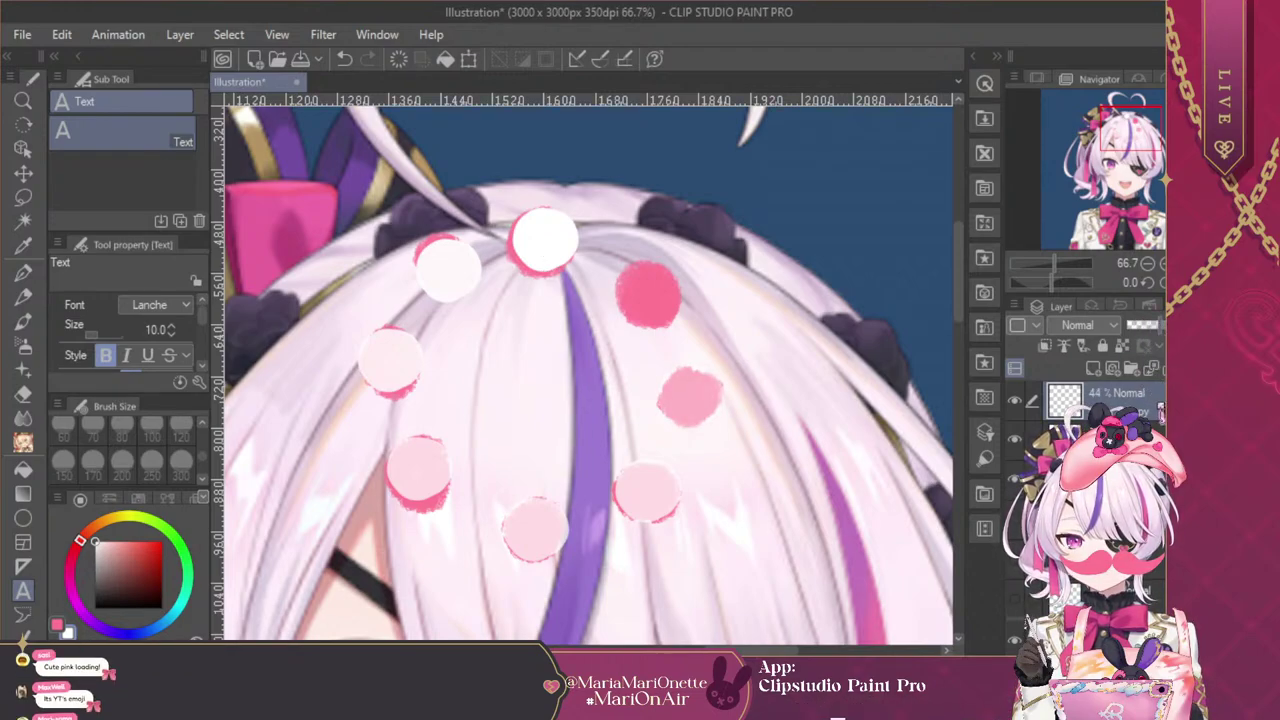
# Paste a copy of the 44% dot and move it onto the ring's upper-right pink dot
pyautogui.hotkey('ctrl', 'v')
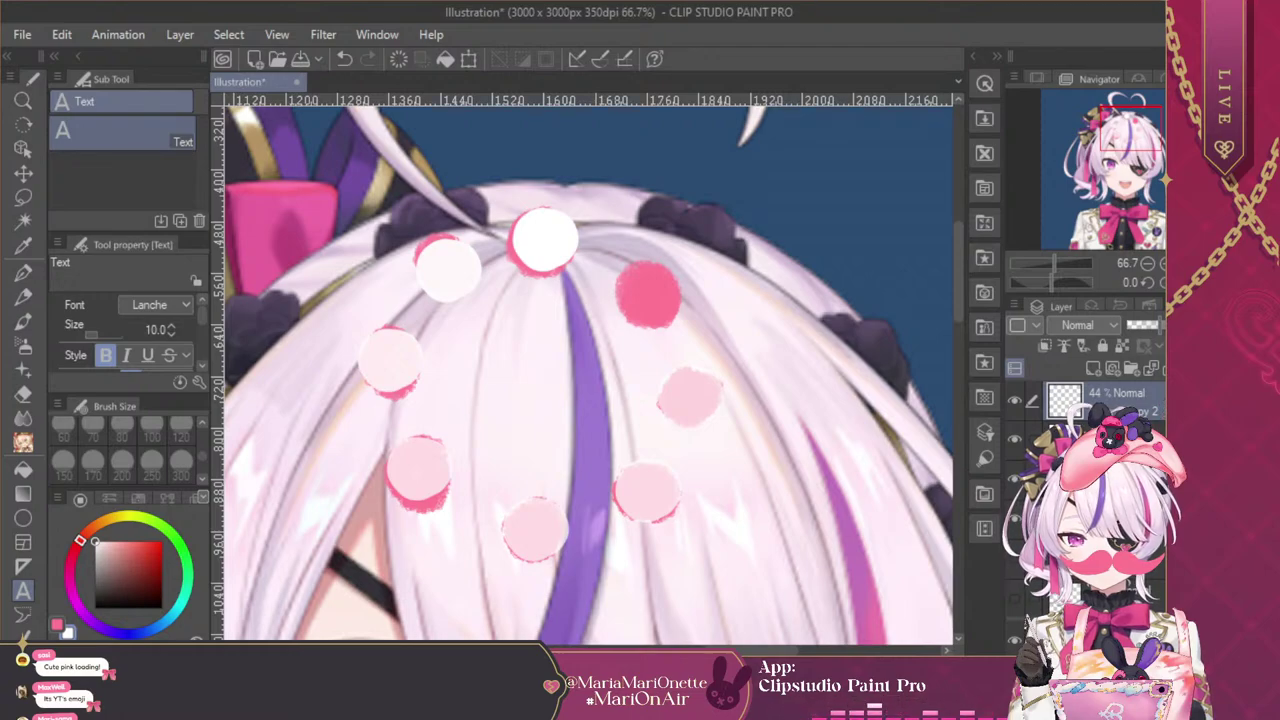
pyautogui.hotkey('ctrl', 't')
pyautogui.moveTo(690, 410); pyautogui.dragTo(665, 313)
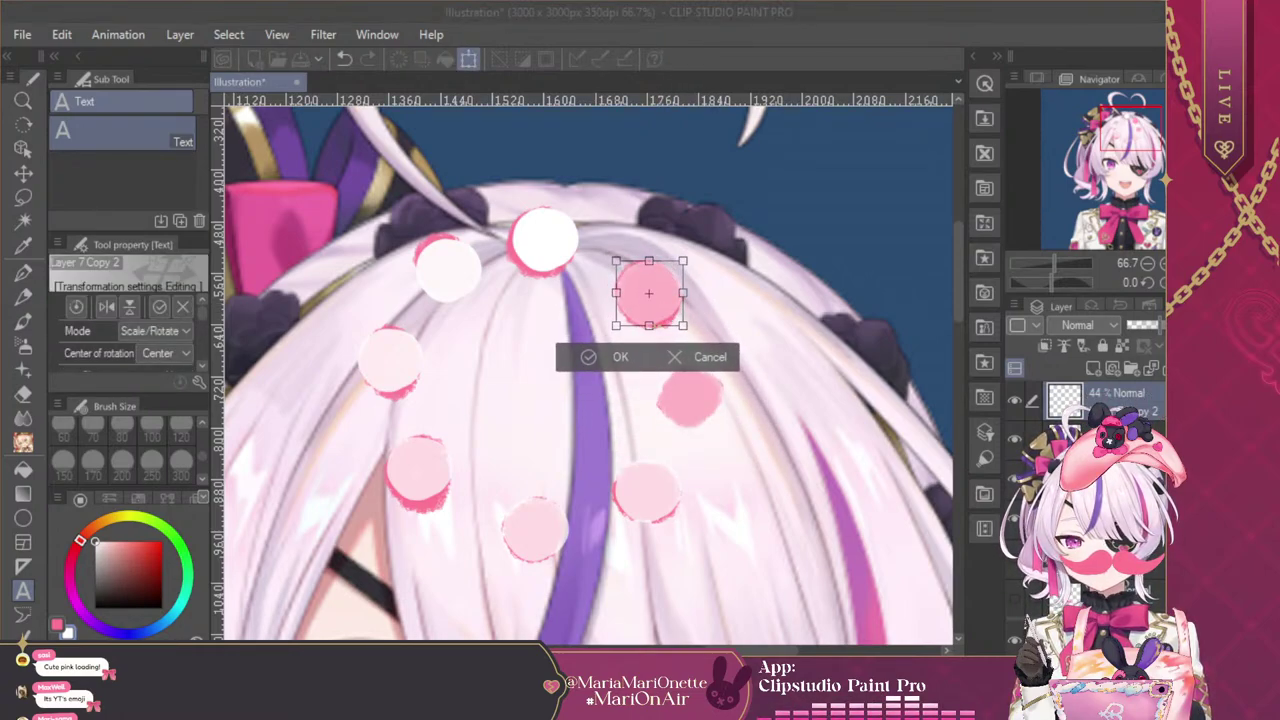
pyautogui.press('Return')
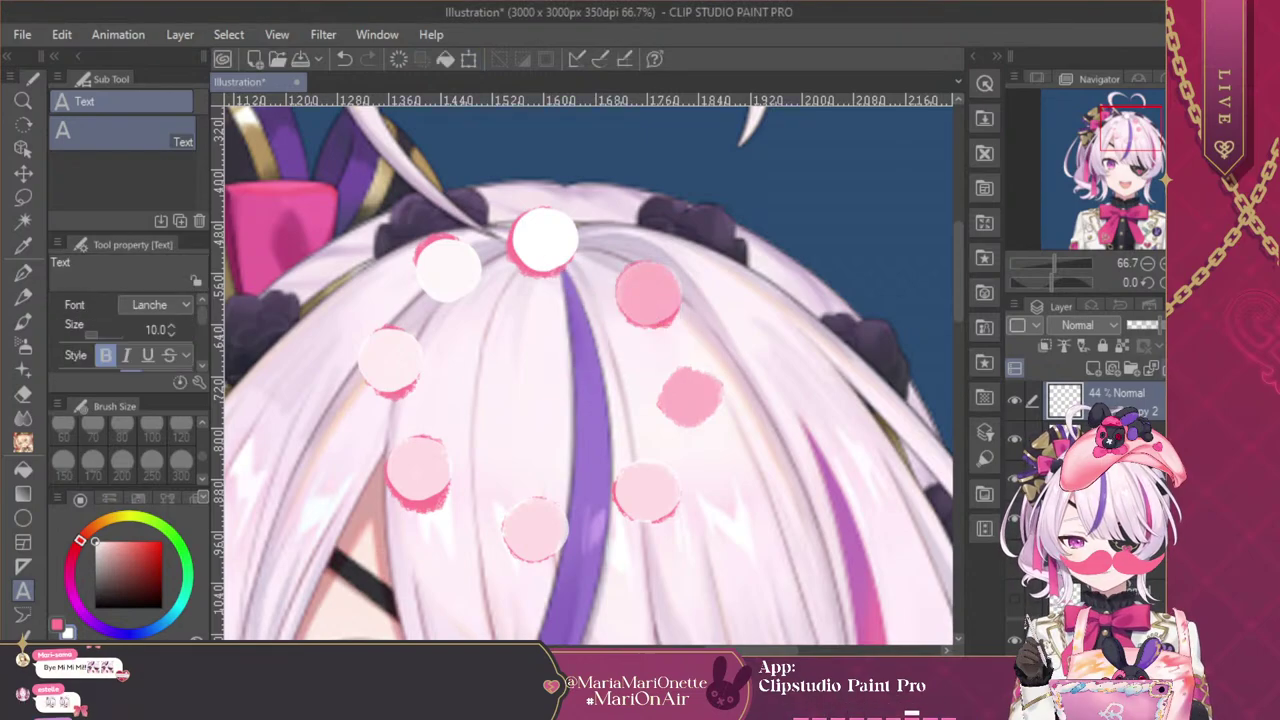
# Merge the last white dot into the ring's layer and hide the pink guide dots
pyautogui.hotkey('ctrl', 'e')
pyautogui.click(1015, 439)
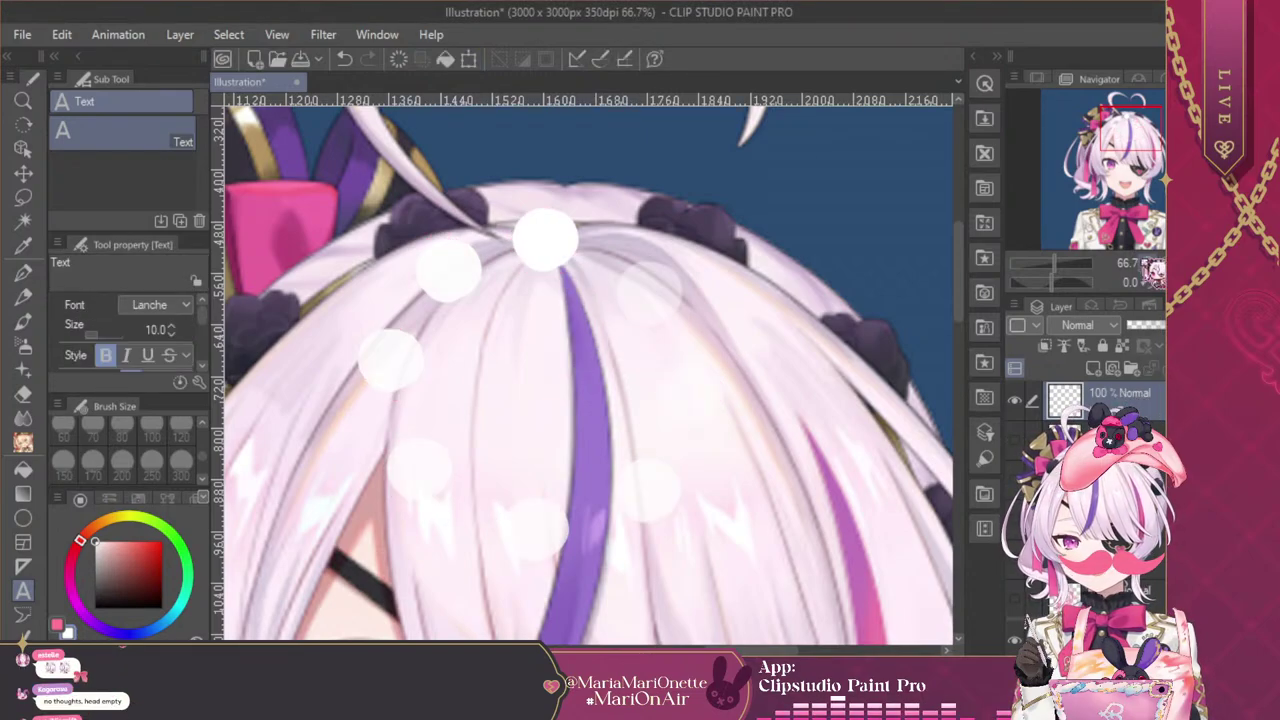
# Select the outlines of the ring's dots and paint them black on the layer beneath with the G-pen at size 300, clearing the selection when done
pyautogui.click(1147, 263)
pyautogui.click(1147, 263)
pyautogui.click(1147, 263)
pyautogui.click(1147, 263)
pyautogui.click(1162, 263)
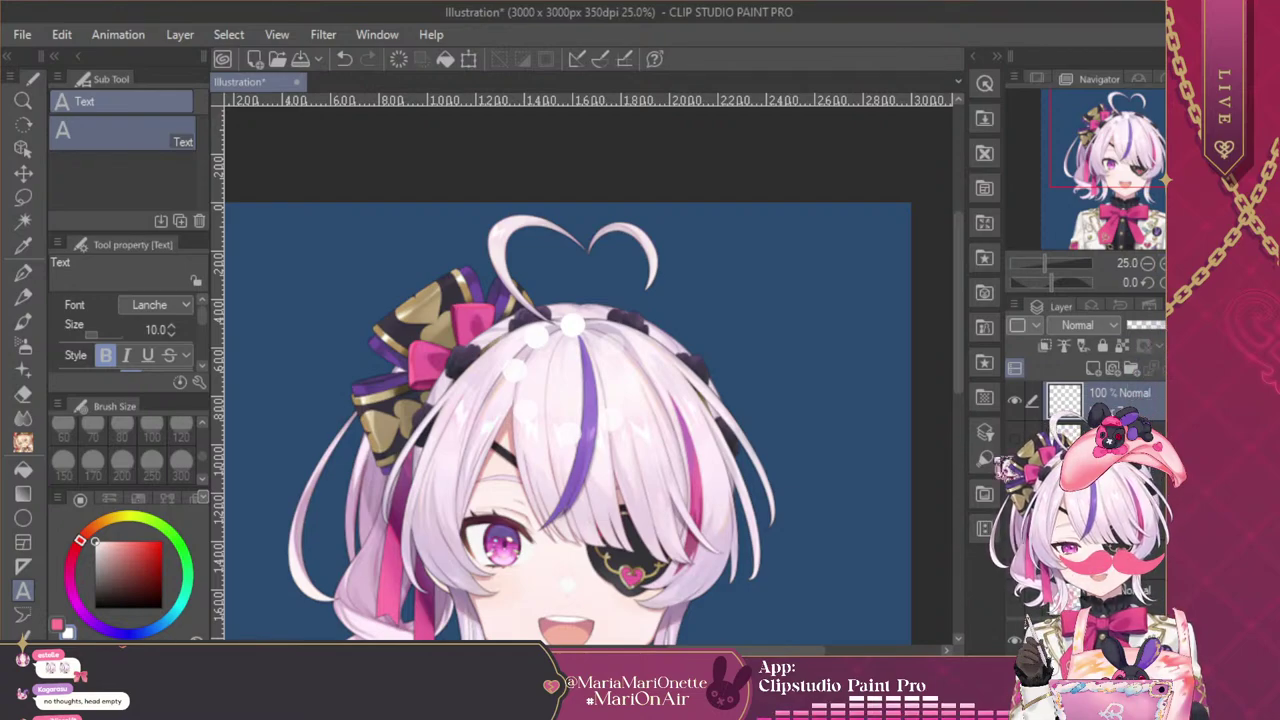
pyautogui.keyDown('ctrl'); pyautogui.click(1064, 400); pyautogui.keyUp('ctrl')
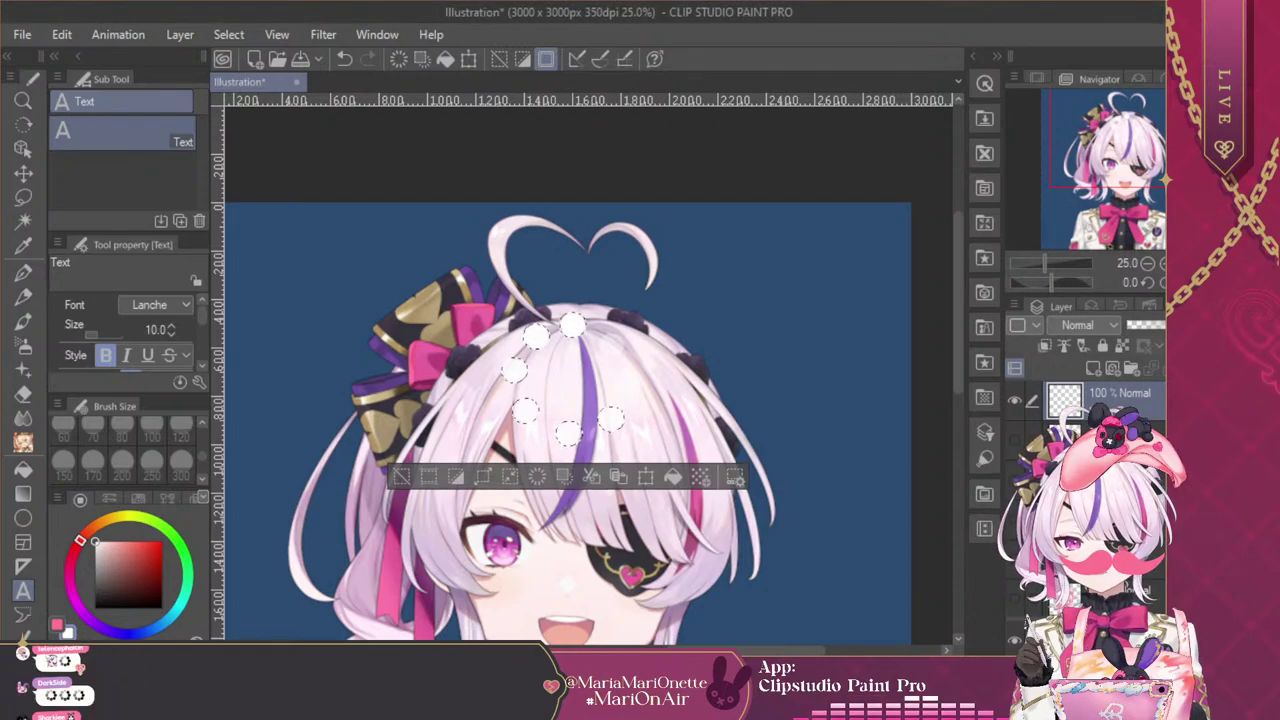
pyautogui.click(1120, 438)
pyautogui.click(1015, 439)
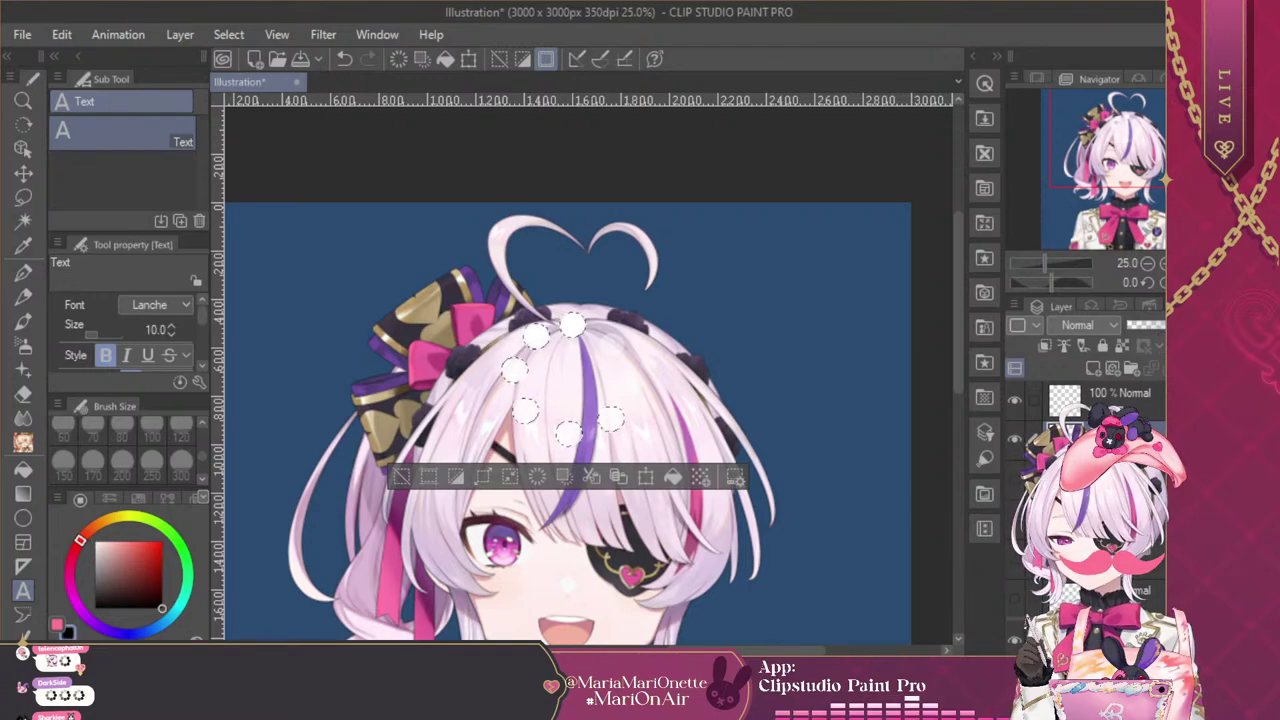
pyautogui.click(23, 272)
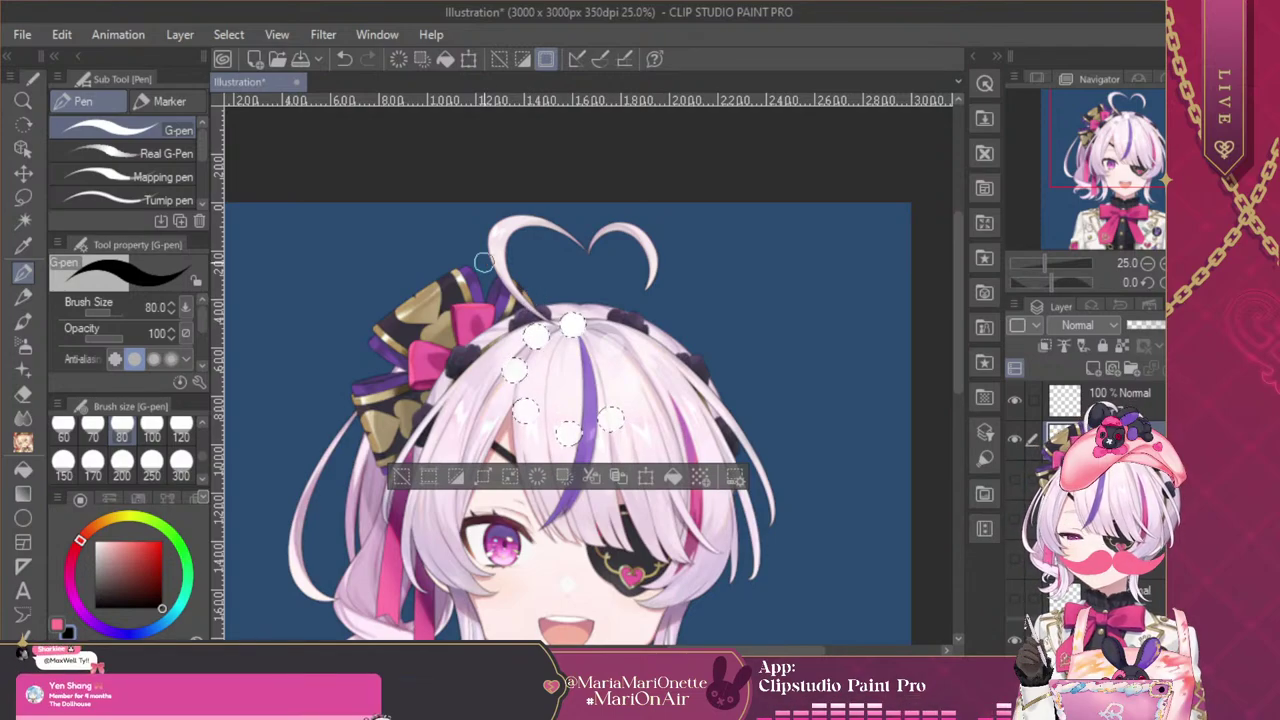
pyautogui.click(181, 469)
pyautogui.moveTo(520, 426)
pyautogui.mouseDown()
pyautogui.moveTo(643, 380)
pyautogui.moveTo(556, 346)
pyautogui.moveTo(651, 315)
pyautogui.mouseUp()
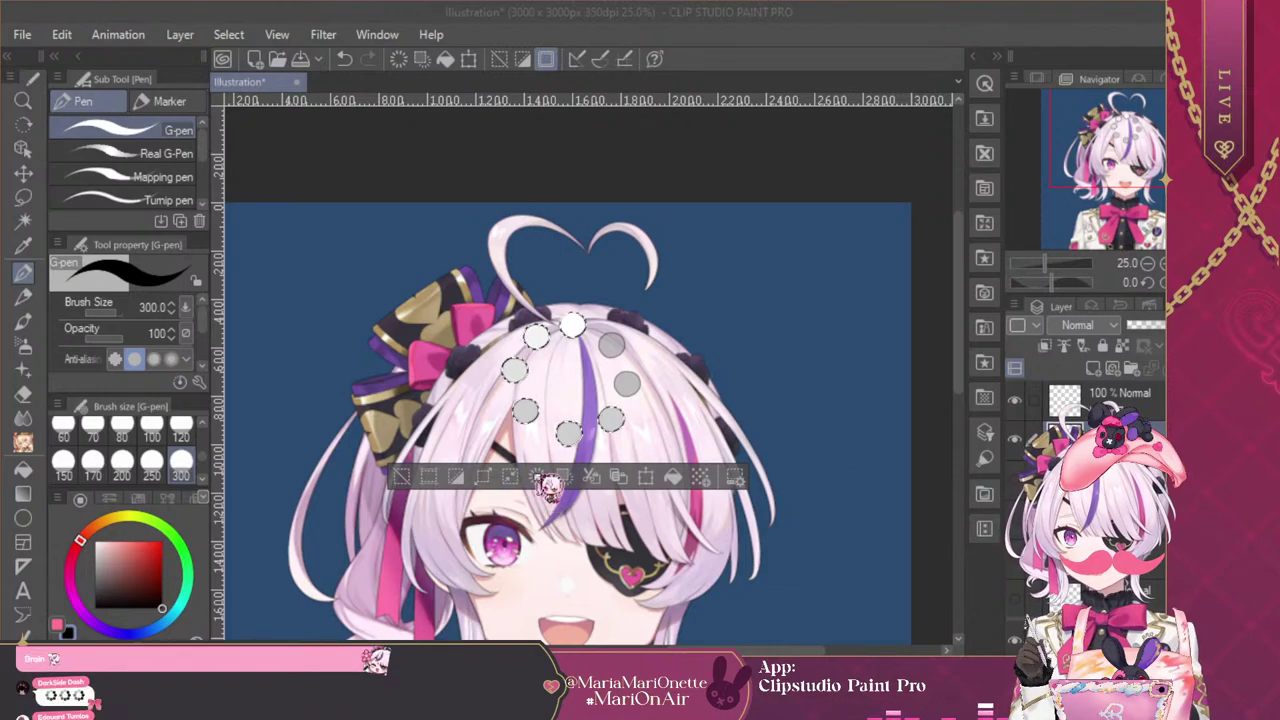
pyautogui.click(401, 477)
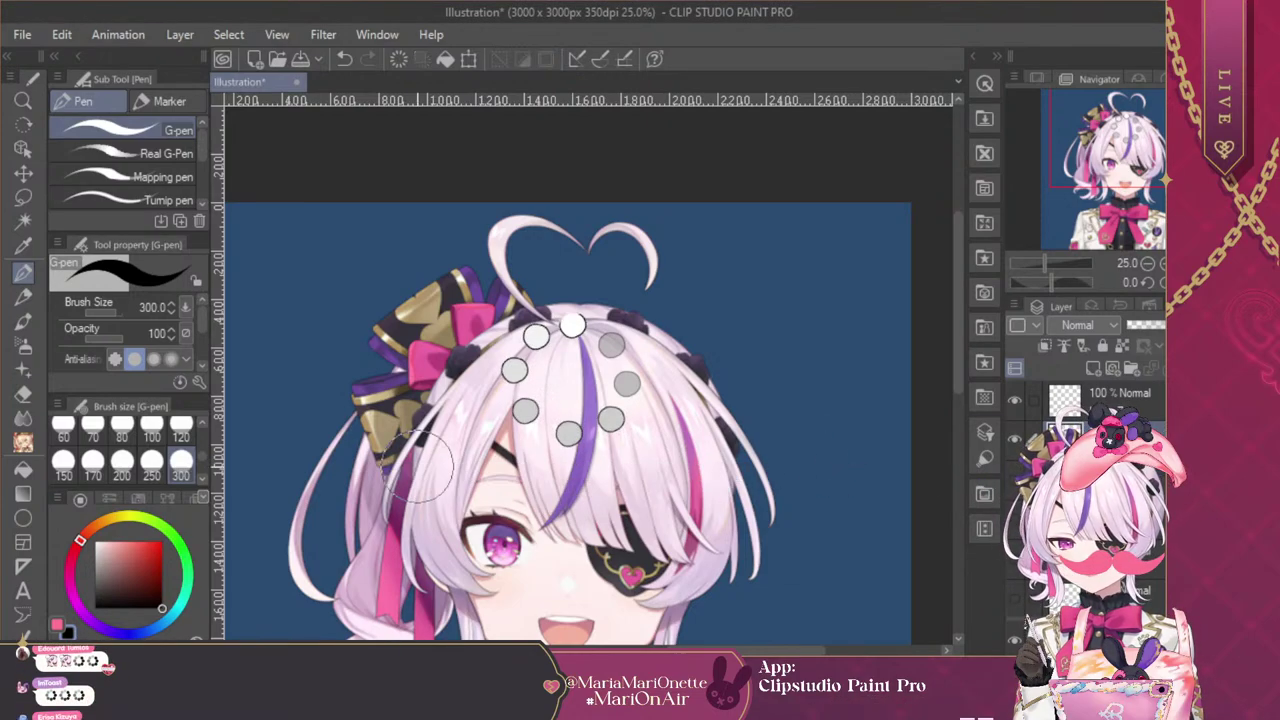
pyautogui.click(1142, 410)
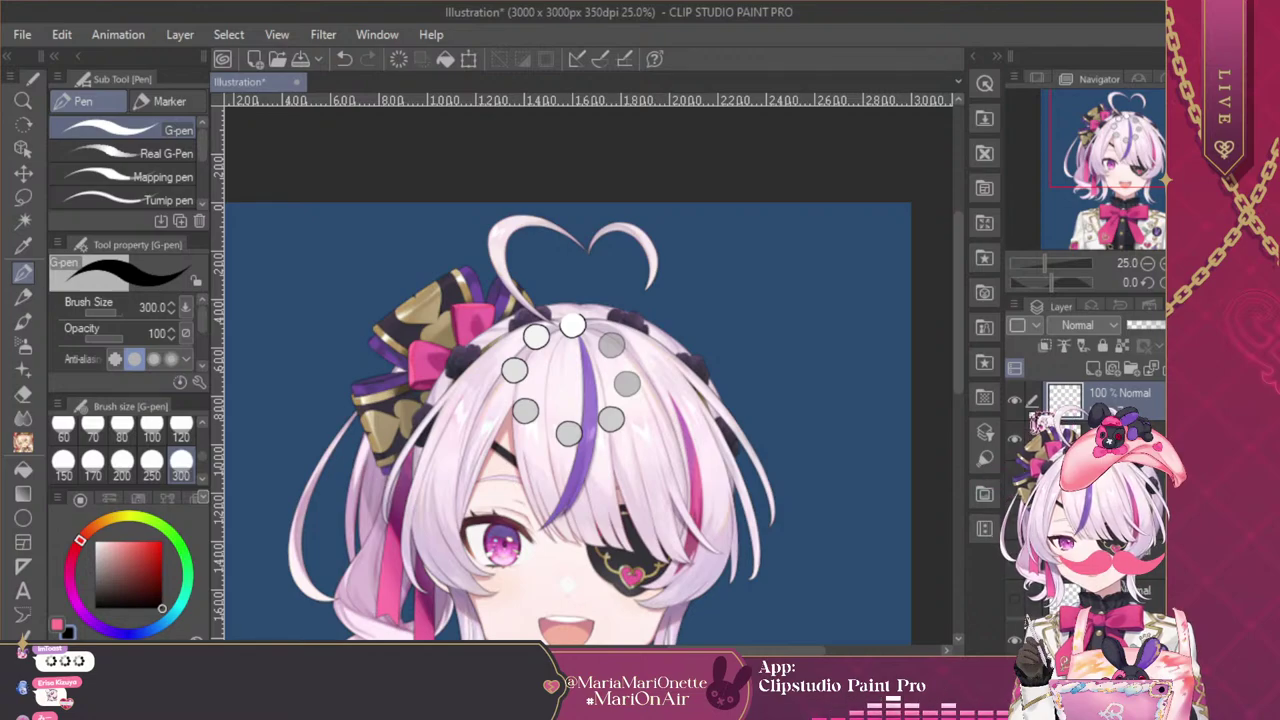
pyautogui.hotkey('ctrl', 'shift', 'd')
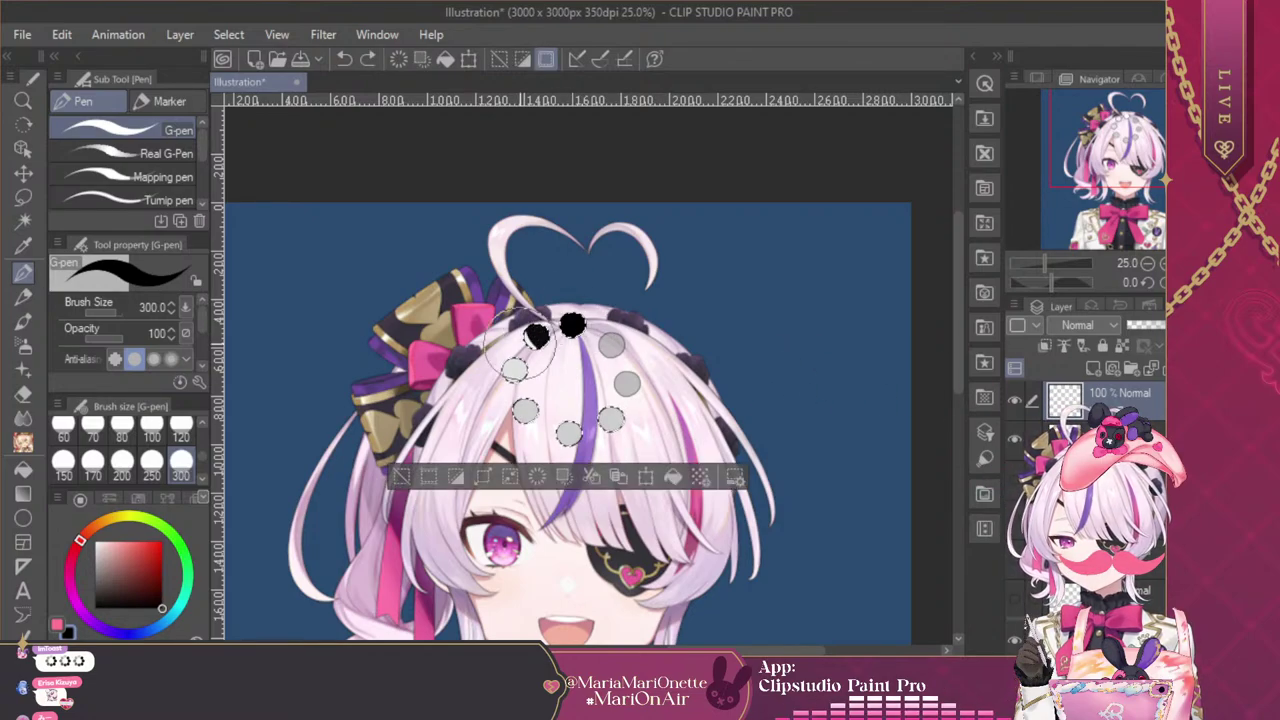
pyautogui.hotkey('ctrl', 'z')
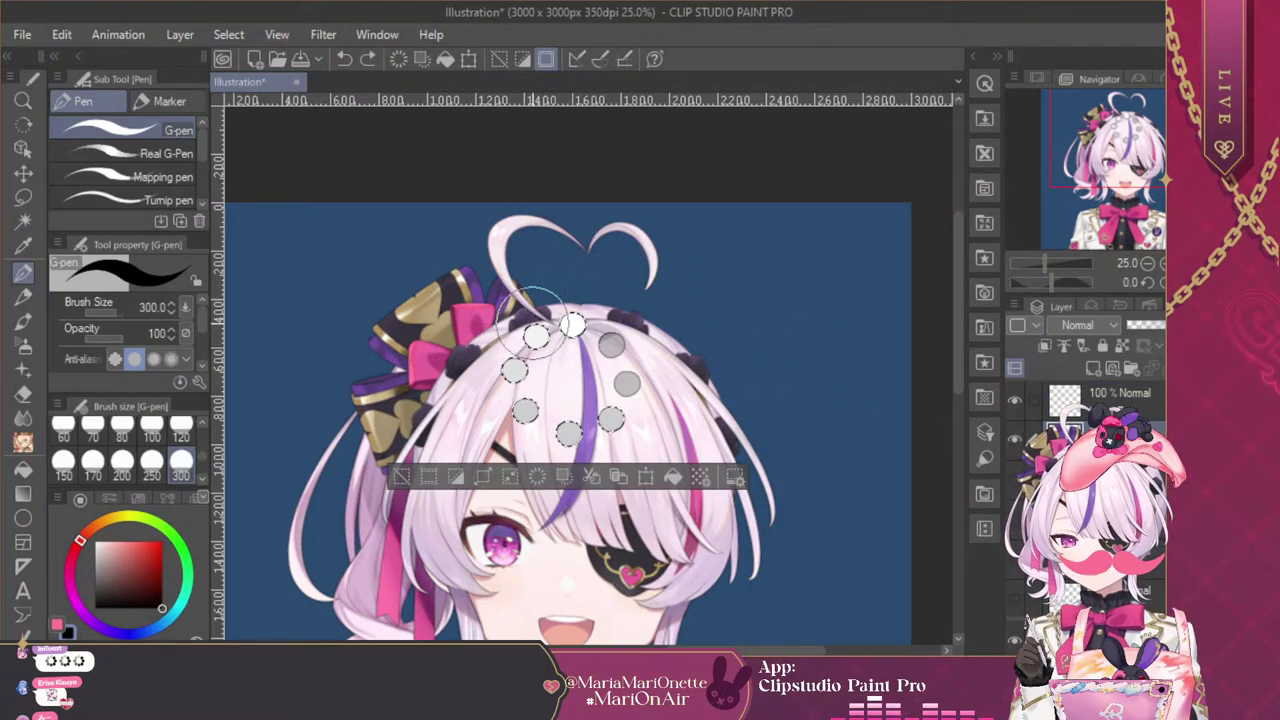
pyautogui.hotkey('ctrl', 'd')
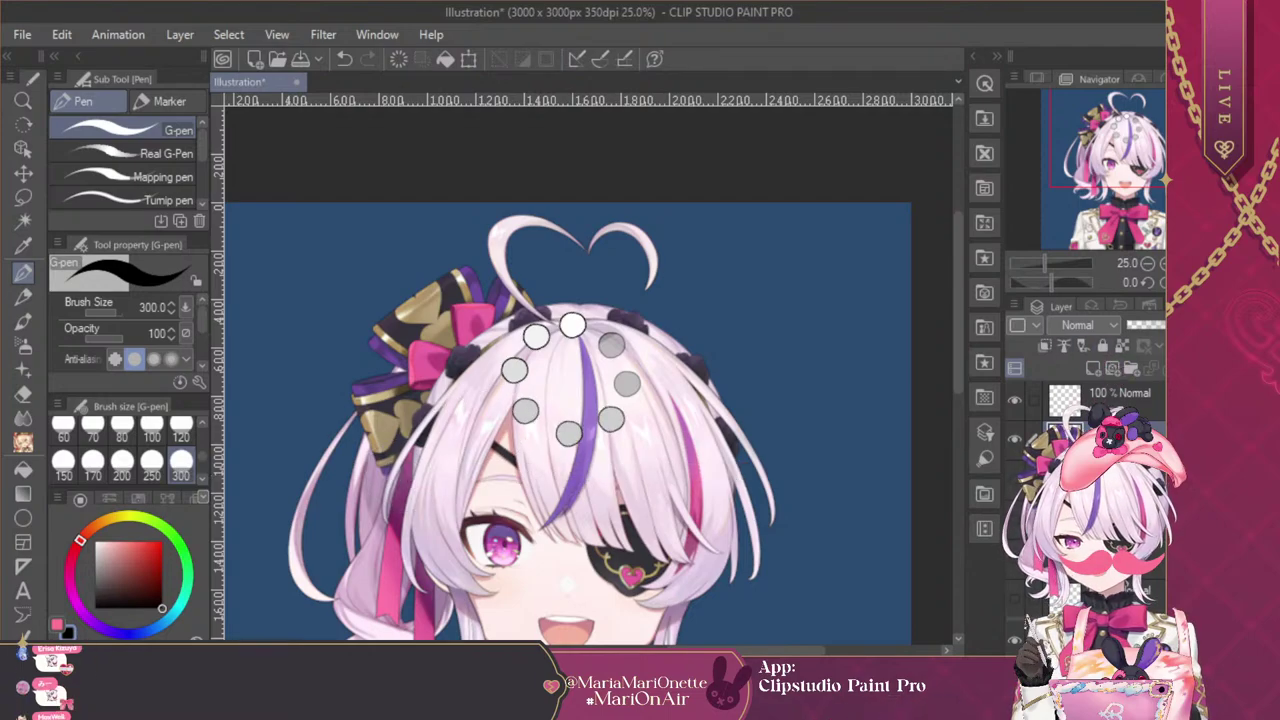
pyautogui.click(1120, 393)
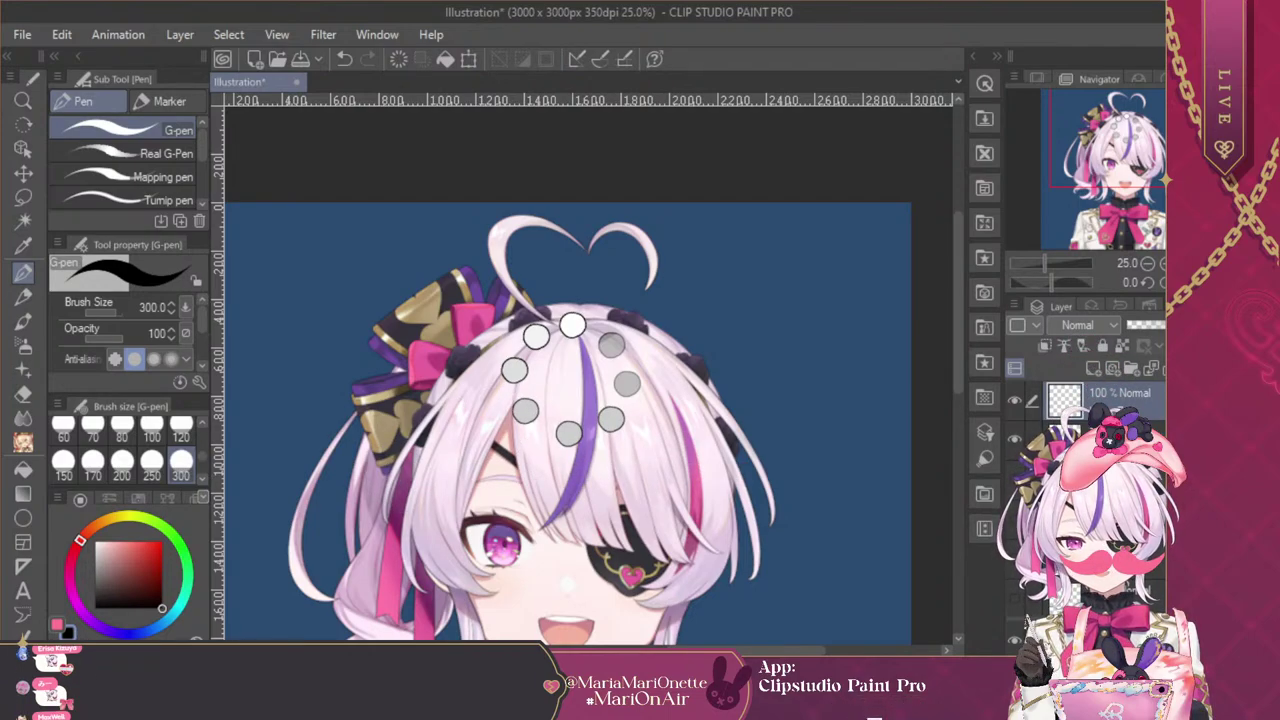
pyautogui.hotkey('ctrl', 'z')
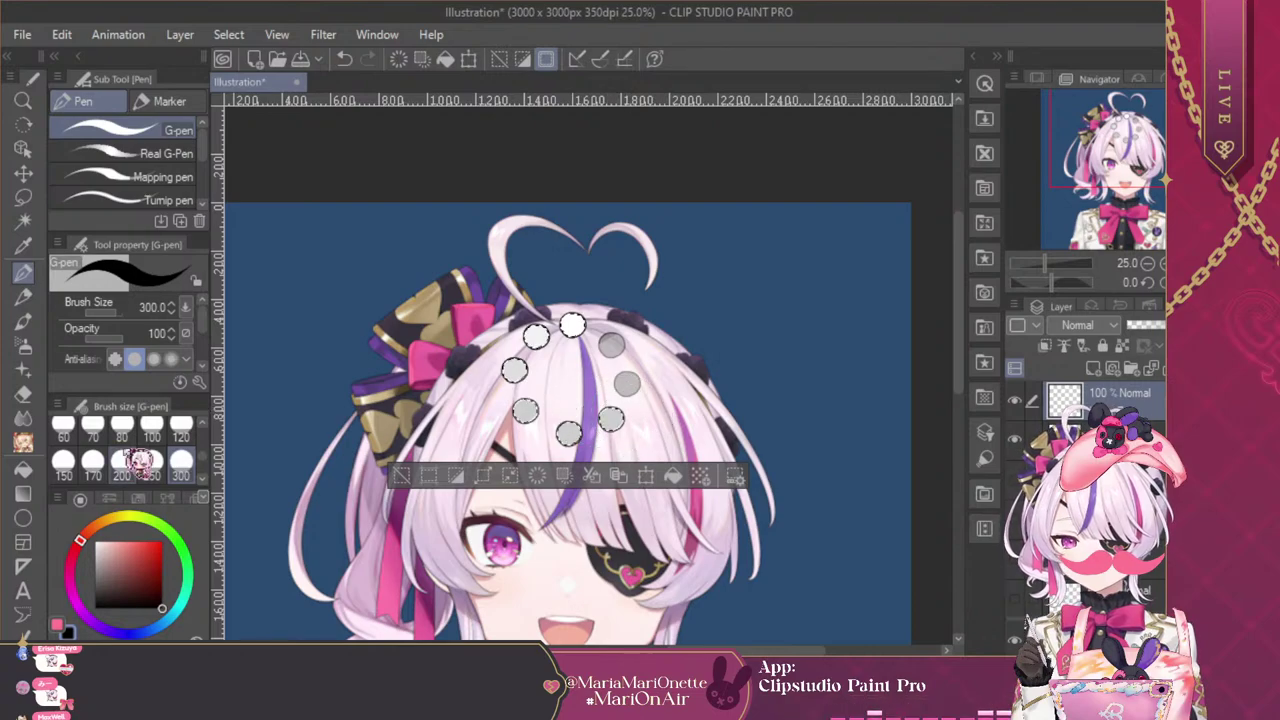
# Erase the black inside the selected dots on the layer beneath with the Hard eraser, leaving thin outlines, and clear the selection
pyautogui.click(23, 393)
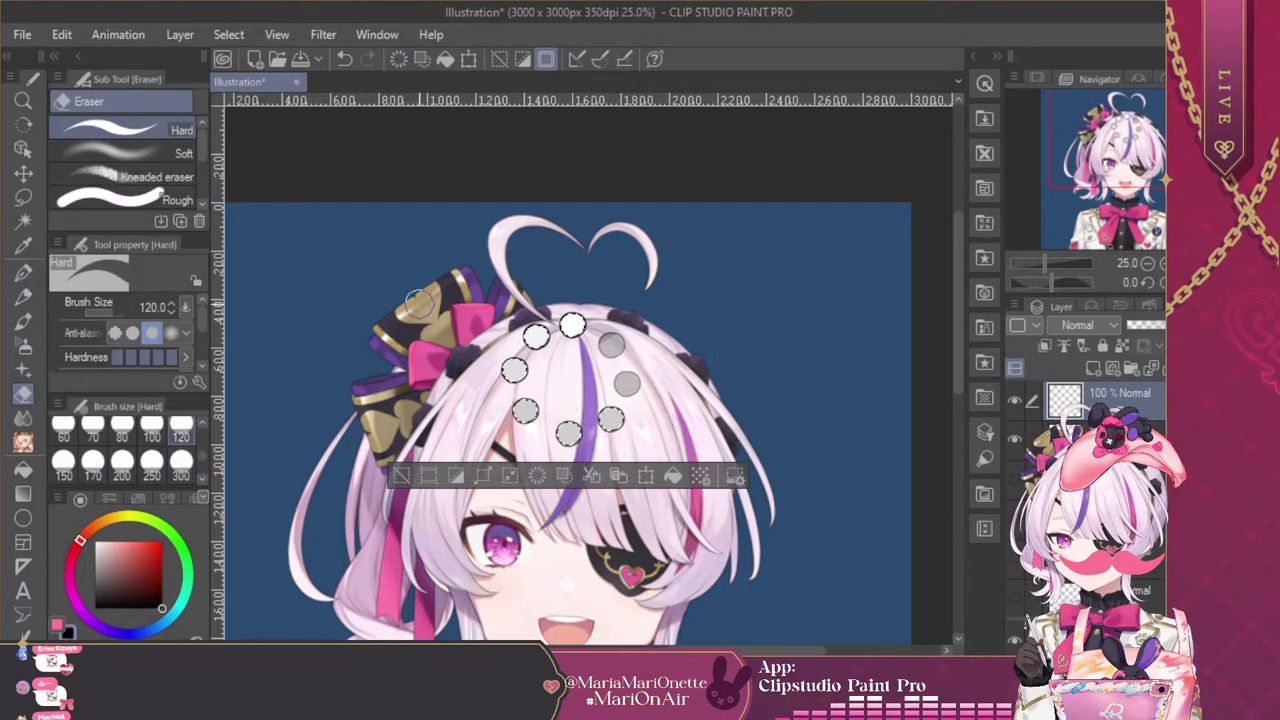
pyautogui.moveTo(540, 332)
pyautogui.mouseDown()
pyautogui.moveTo(508, 332)
pyautogui.moveTo(544, 414)
pyautogui.moveTo(553, 404)
pyautogui.moveTo(568, 430)
pyautogui.mouseUp()
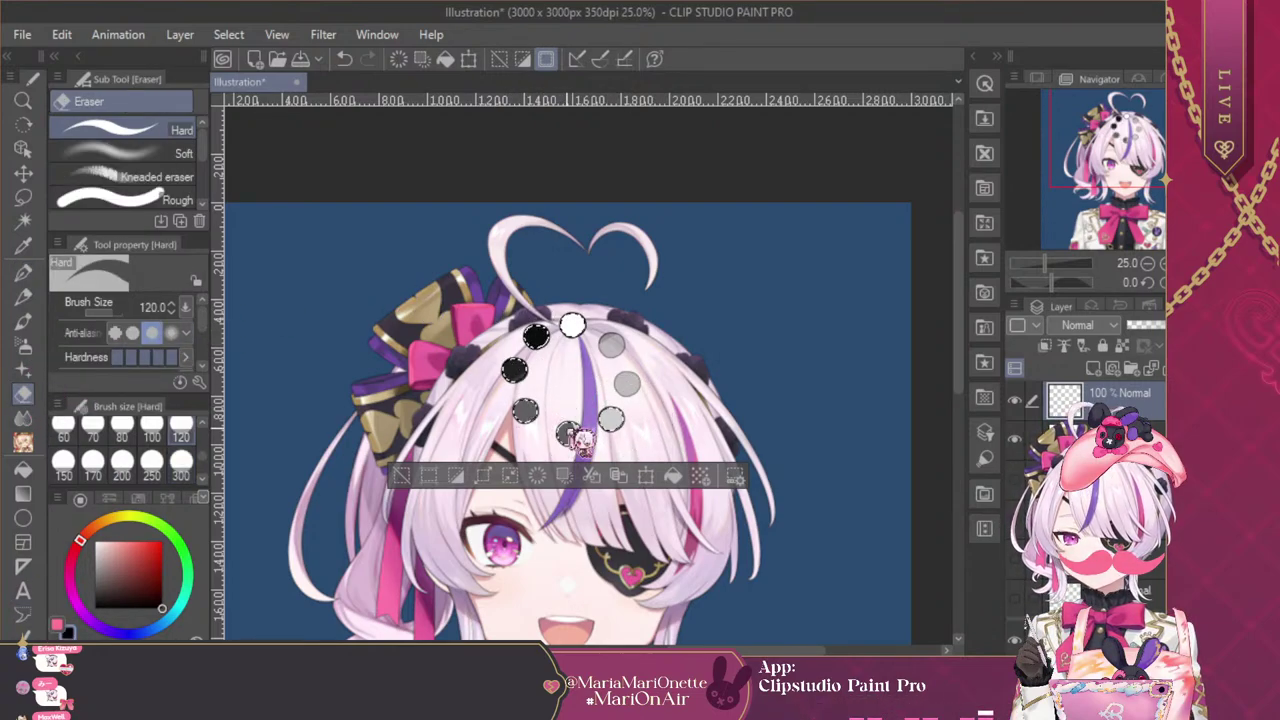
pyautogui.hotkey('ctrl', 'z')
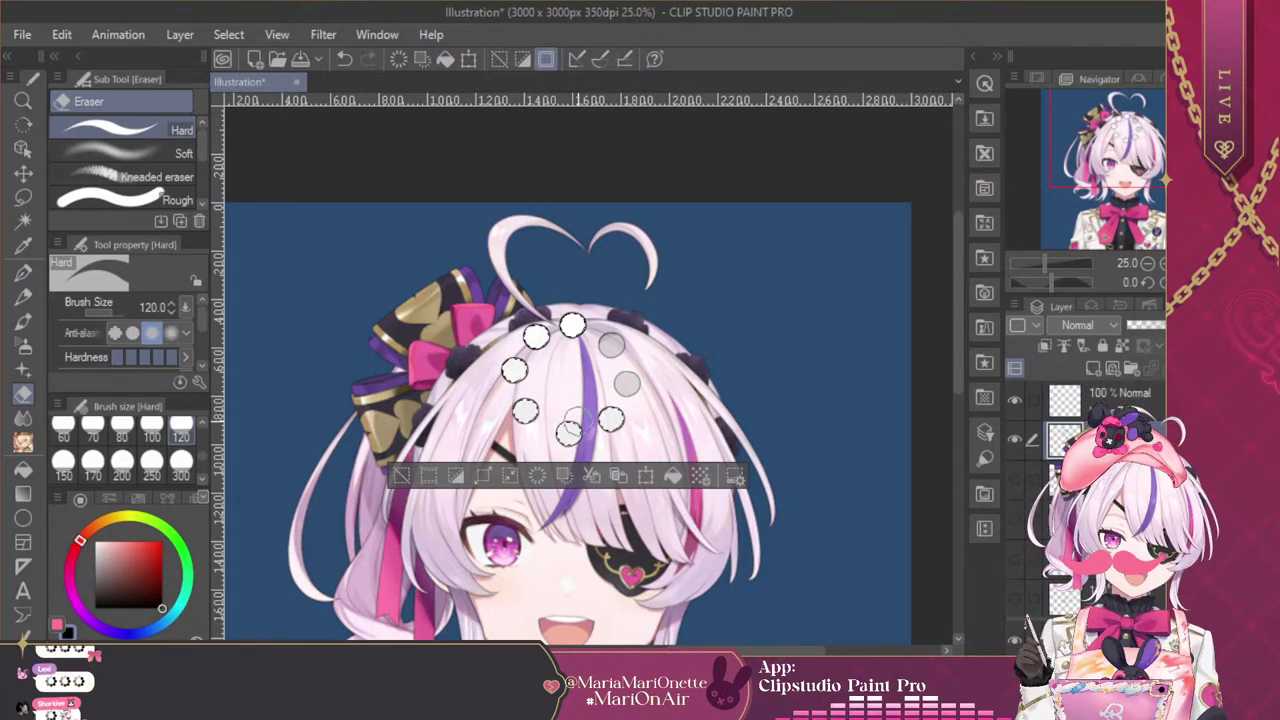
pyautogui.hotkey('ctrl', 'd')
# Merge the white dots with their black outline layer and hide the loading ring
pyautogui.click(1148, 264)
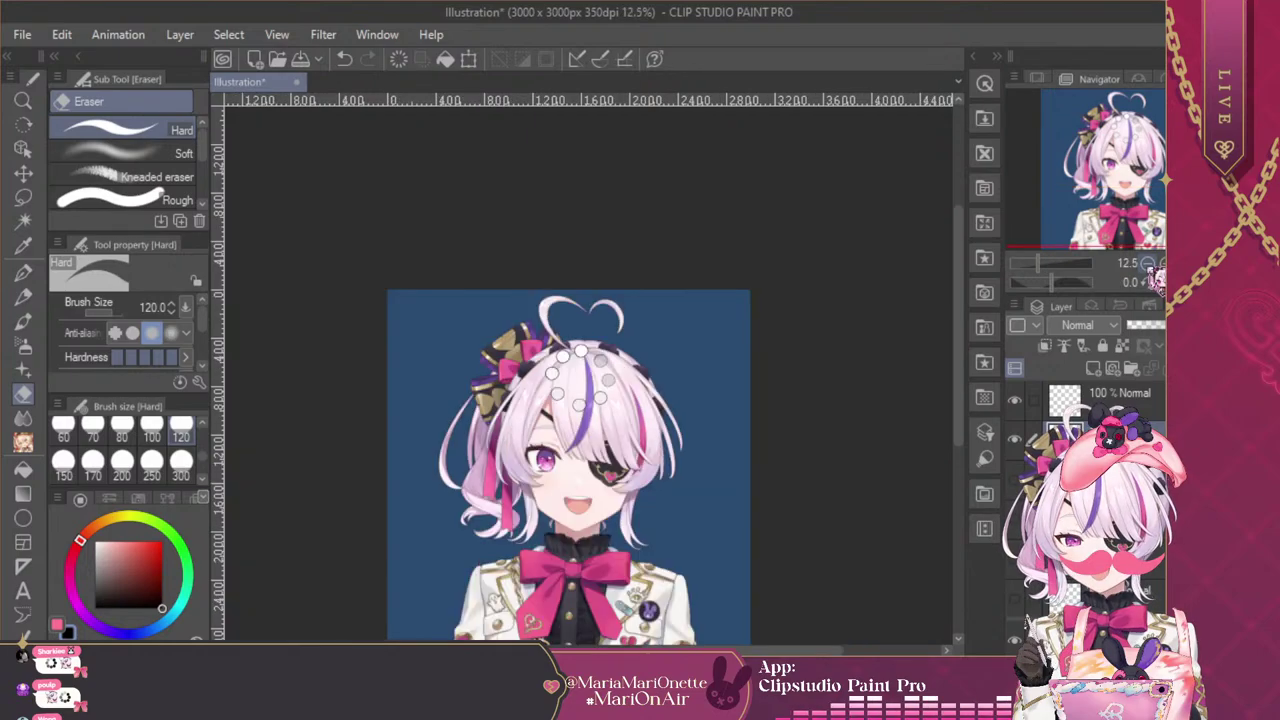
pyautogui.click(1148, 263)
pyautogui.click(1162, 263)
pyautogui.click(1162, 263)
pyautogui.moveTo(1134, 145); pyautogui.dragTo(1137, 142)
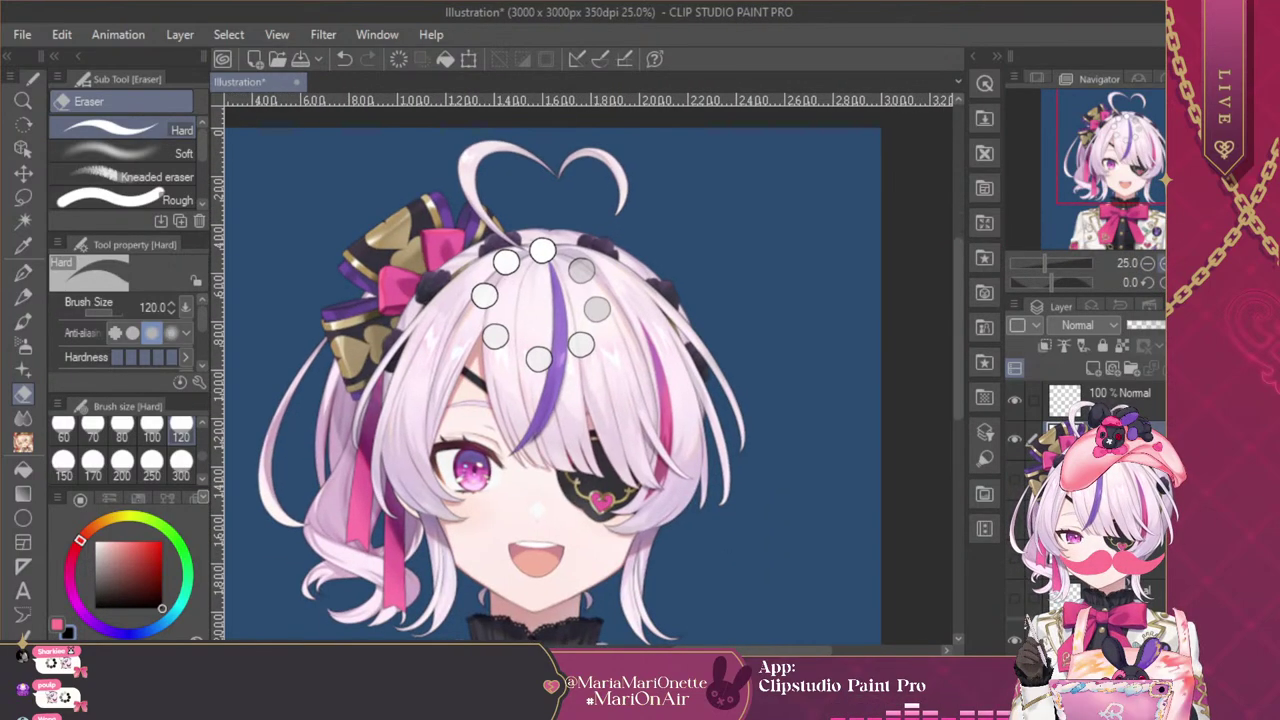
pyautogui.click(1148, 263)
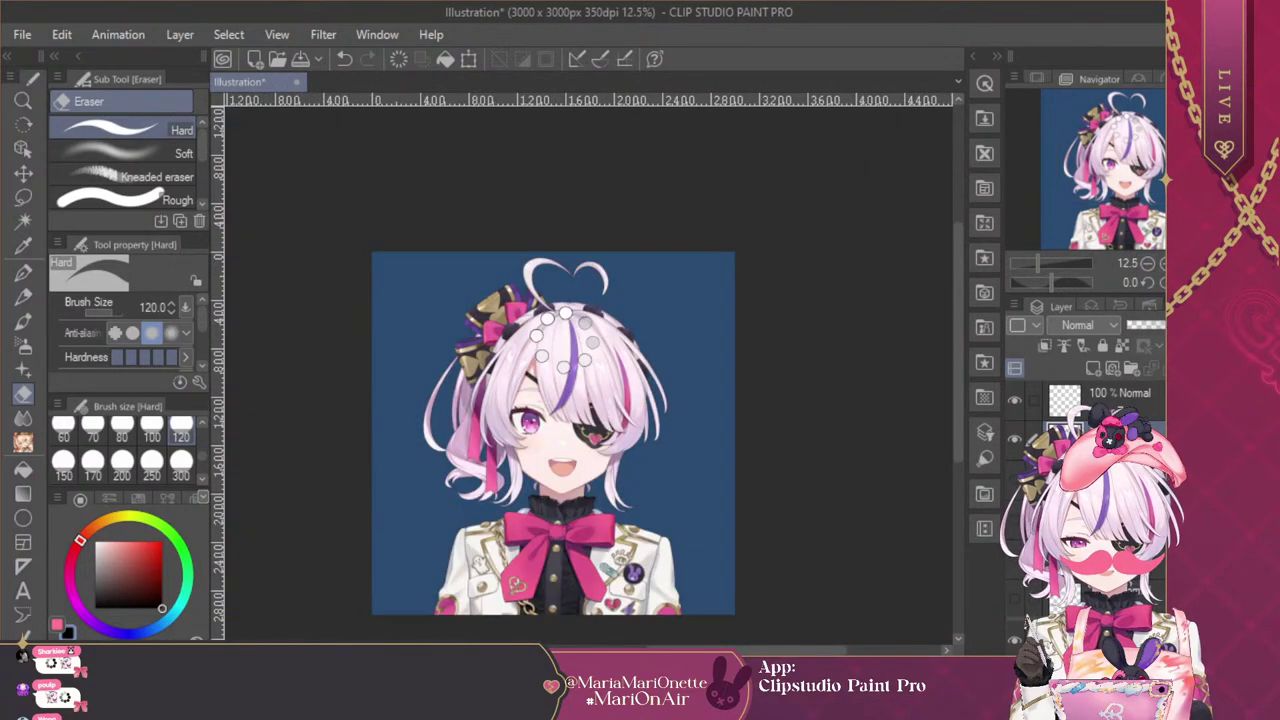
pyautogui.click(1158, 393)
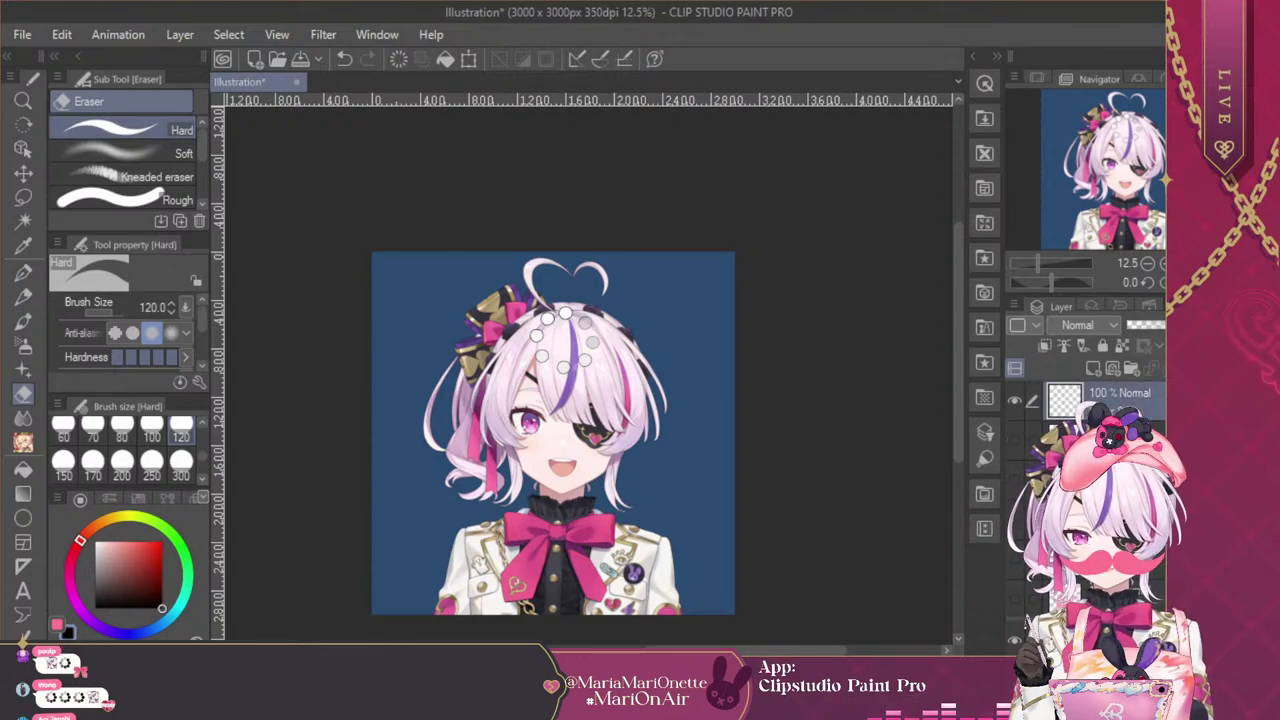
pyautogui.click(1015, 555)
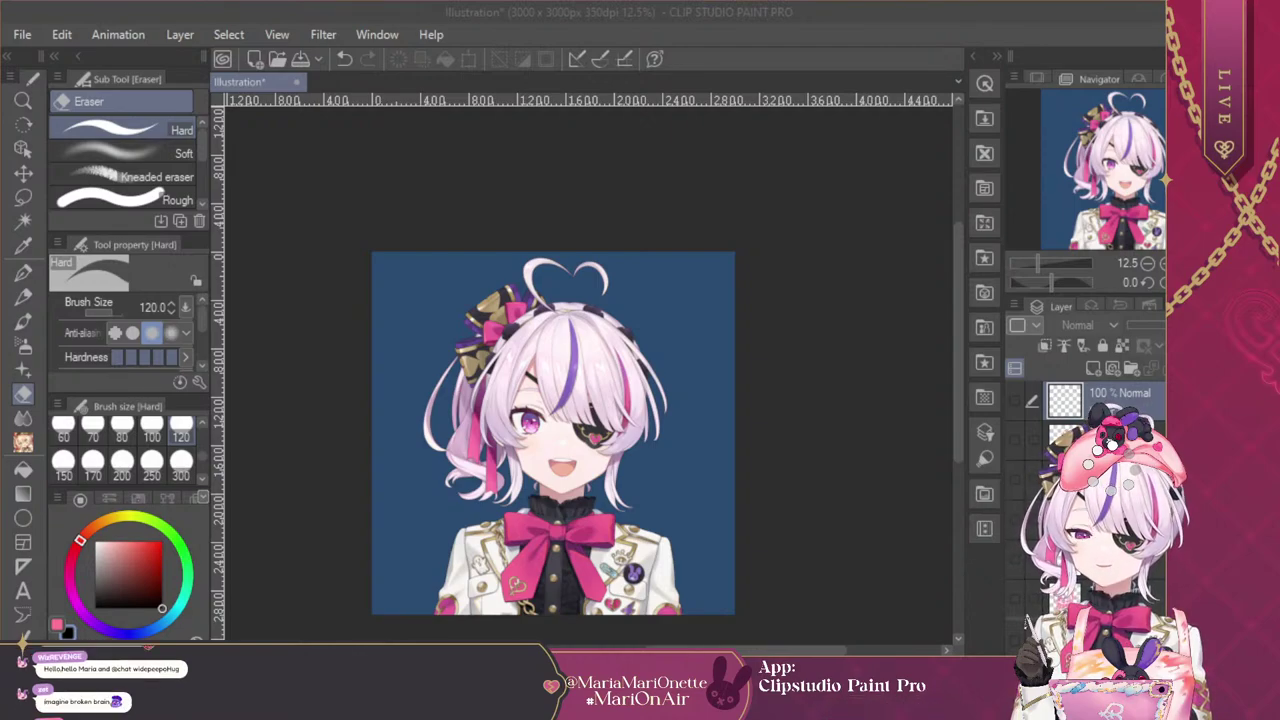
# Hide the character reference, show the plain white background, and make an empty drawing layer visible above it
pyautogui.scroll(-3, 1085, 490)
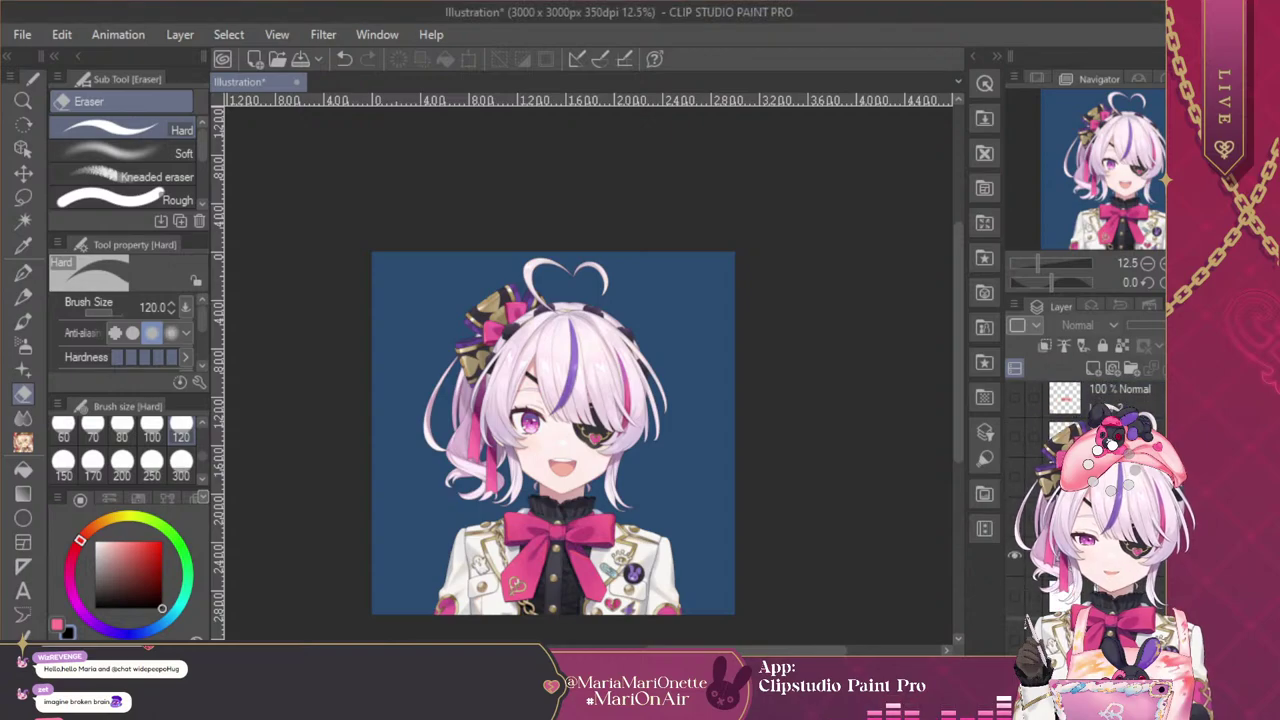
pyautogui.press('Delete')
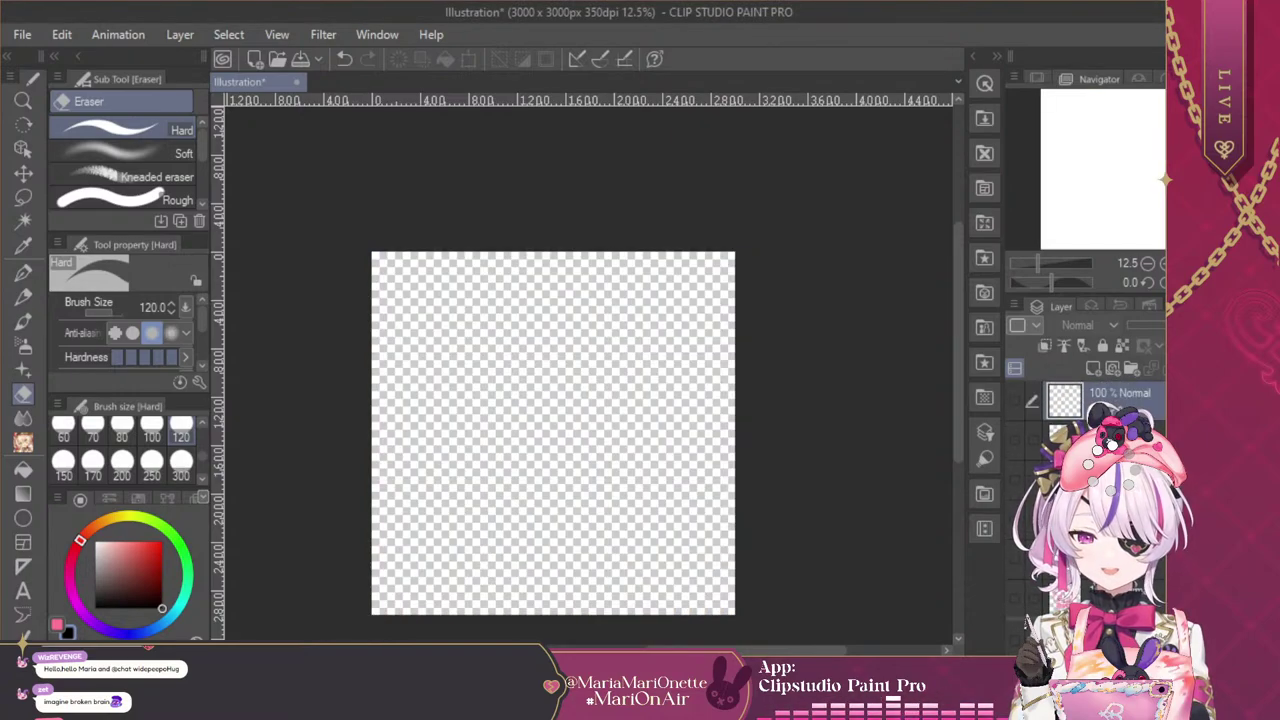
pyautogui.click(1015, 595)
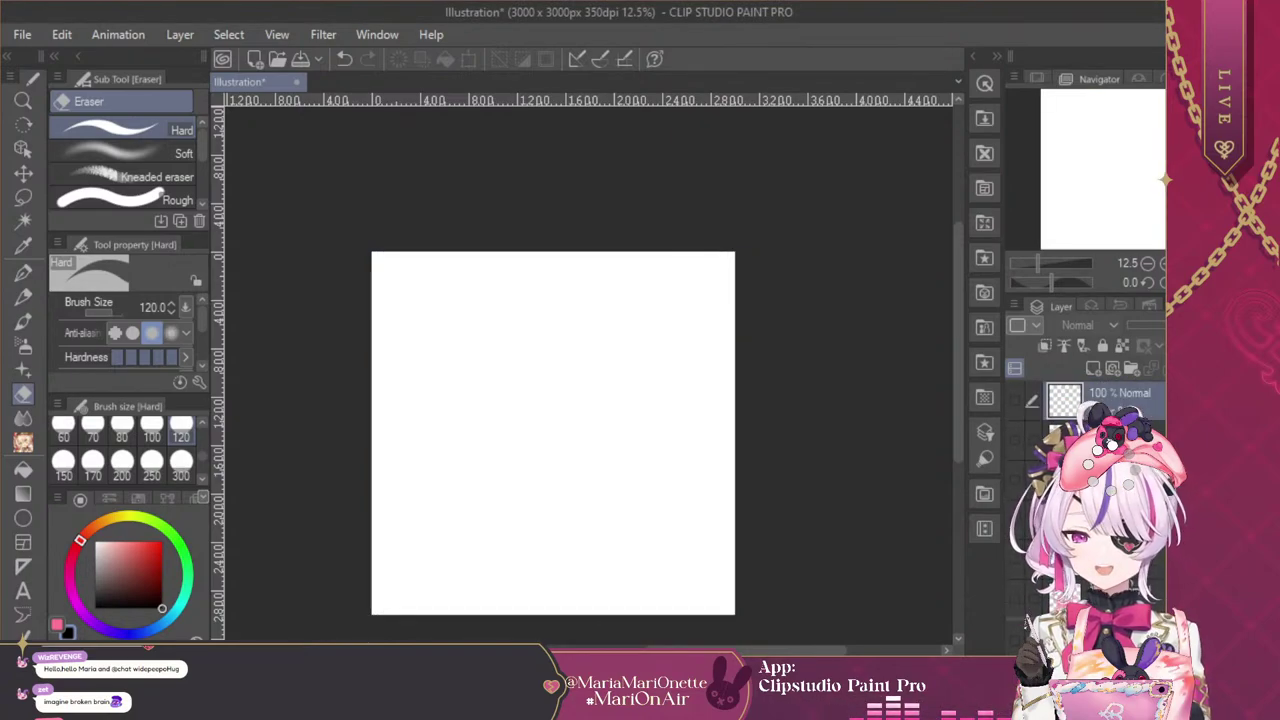
pyautogui.click(1015, 440)
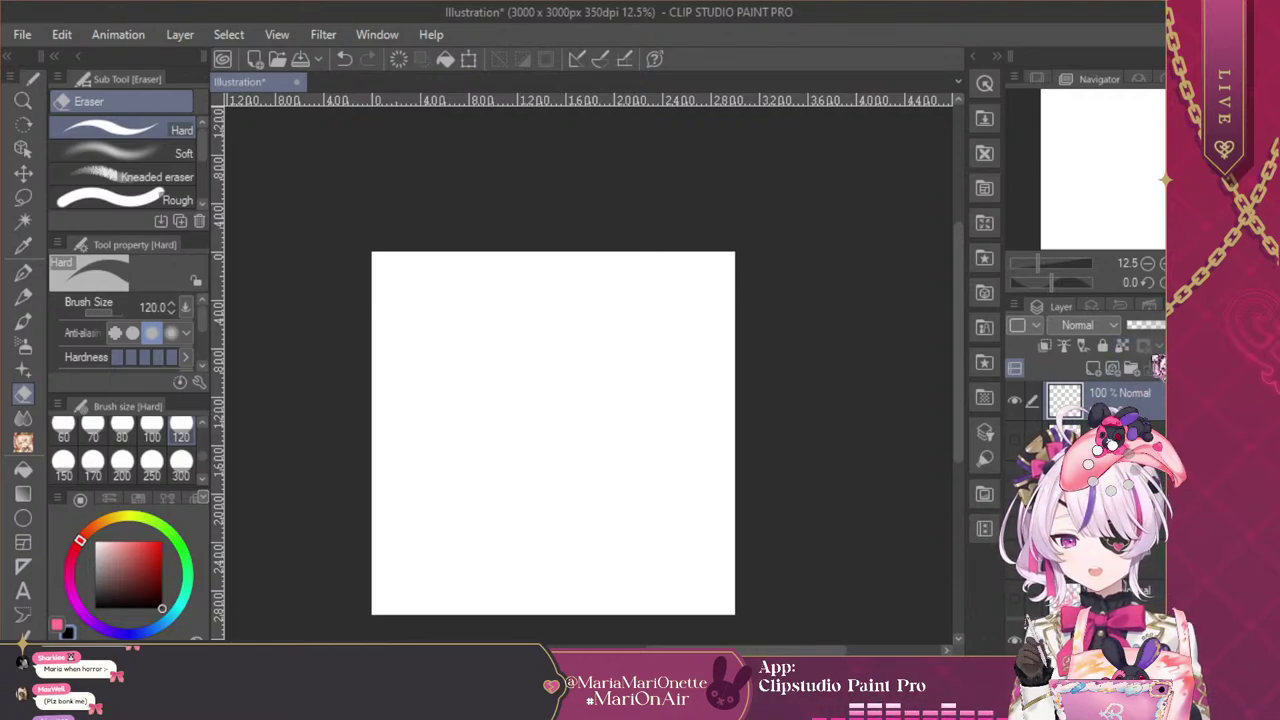
# Sketch the tilted outline of a mallet head in pink with the Pencil1 brush at size 50
pyautogui.click(23, 442)
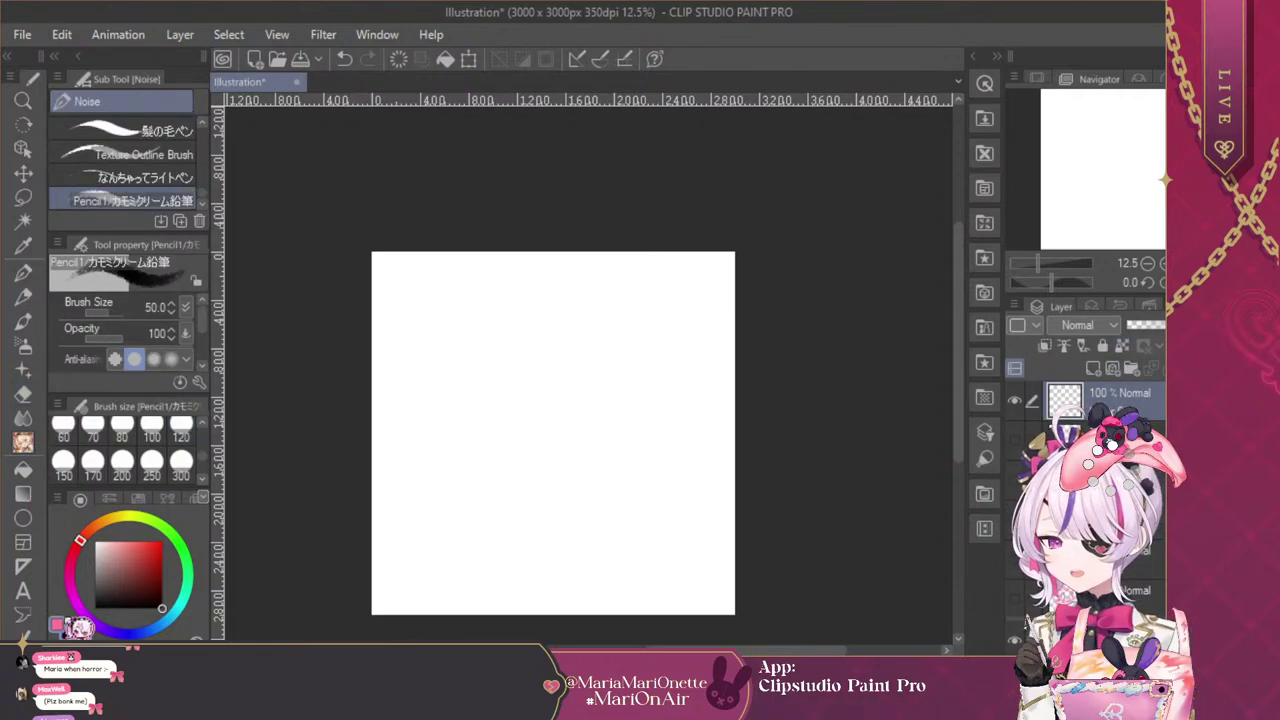
pyautogui.click(57, 624)
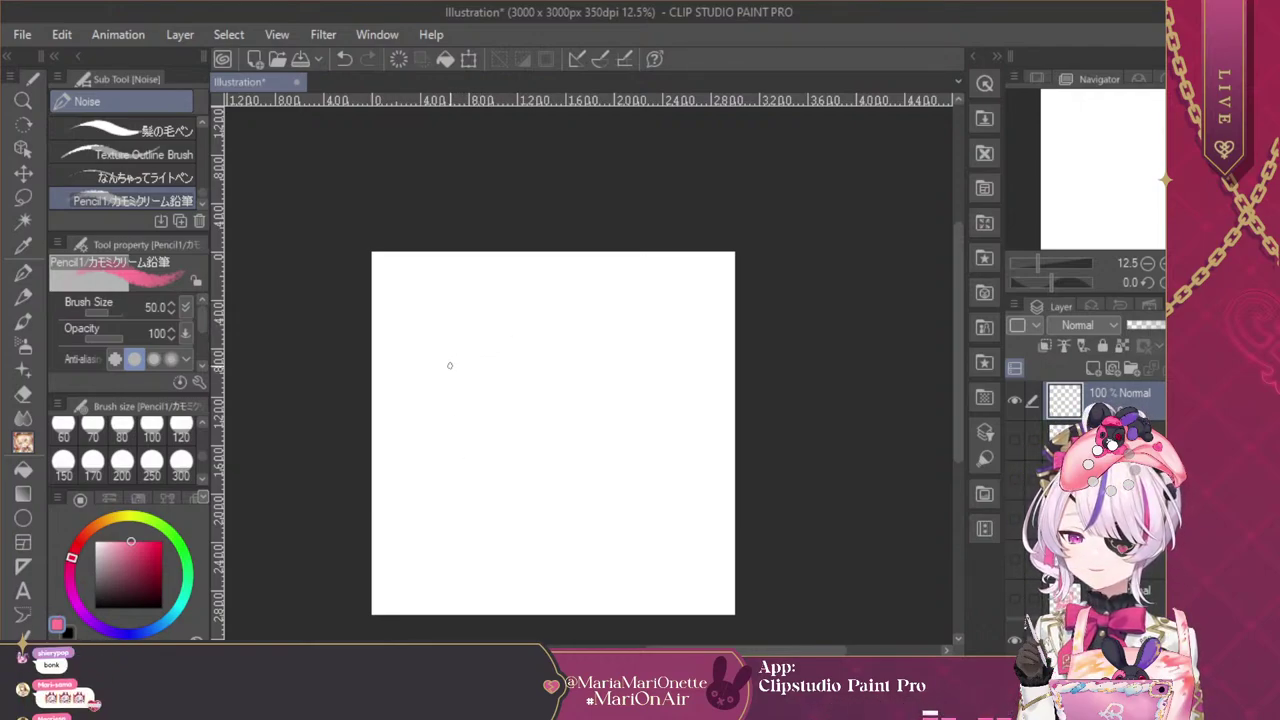
pyautogui.moveTo(450, 367)
pyautogui.mouseDown()
pyautogui.moveTo(463, 389)
pyautogui.moveTo(491, 323)
pyautogui.moveTo(546, 294)
pyautogui.moveTo(593, 347)
pyautogui.mouseUp()
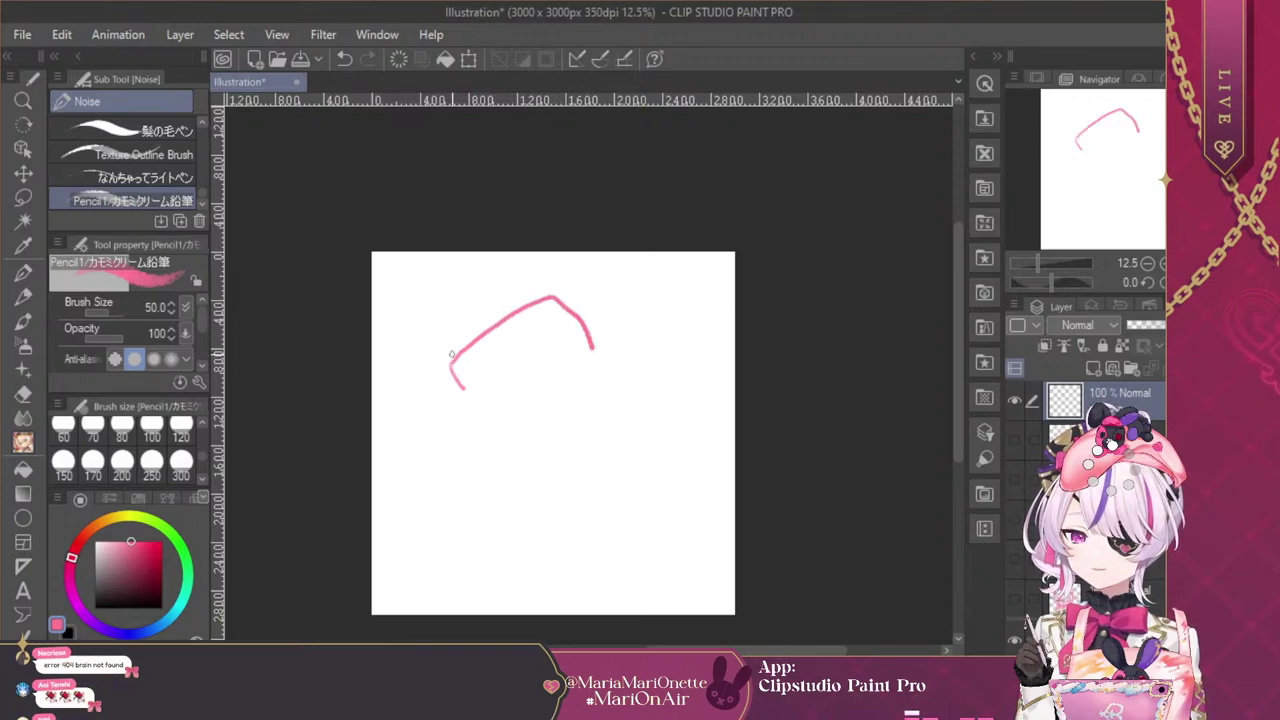
pyautogui.moveTo(451, 366)
pyautogui.mouseDown()
pyautogui.moveTo(484, 416)
pyautogui.moveTo(514, 428)
pyautogui.mouseUp()
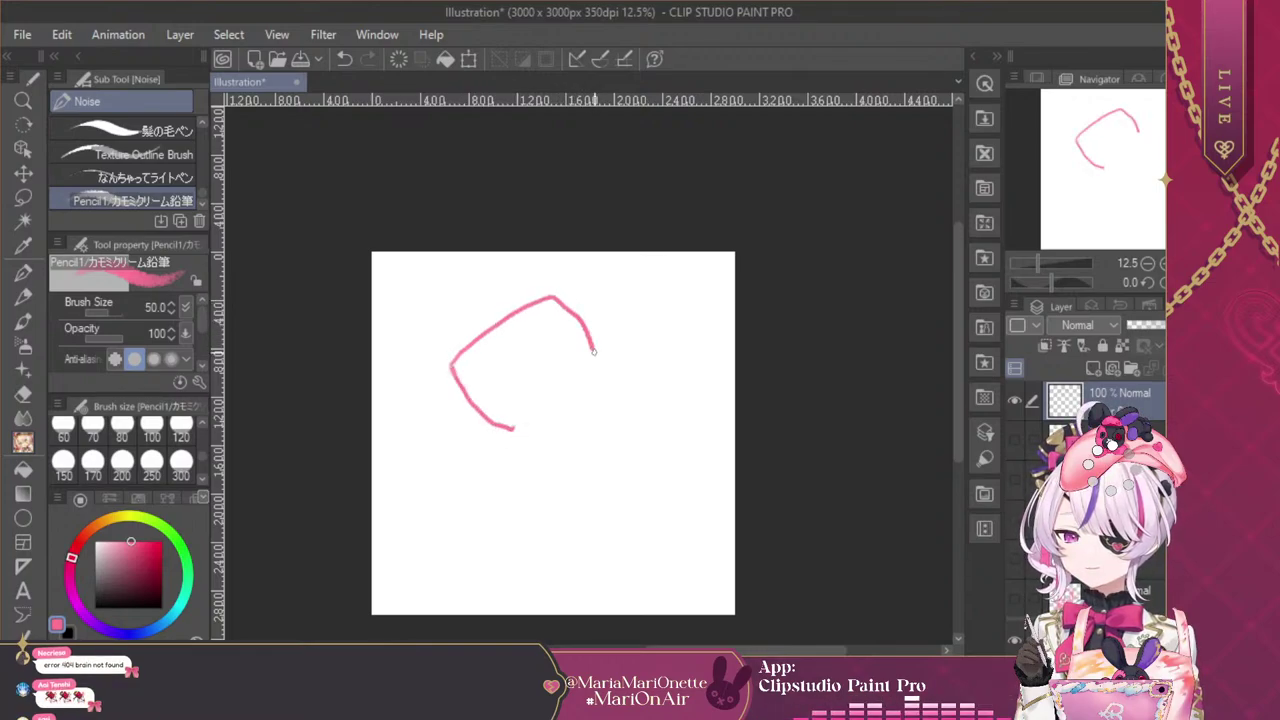
pyautogui.moveTo(594, 350); pyautogui.dragTo(565, 392)
pyautogui.moveTo(514, 429); pyautogui.dragTo(566, 396)
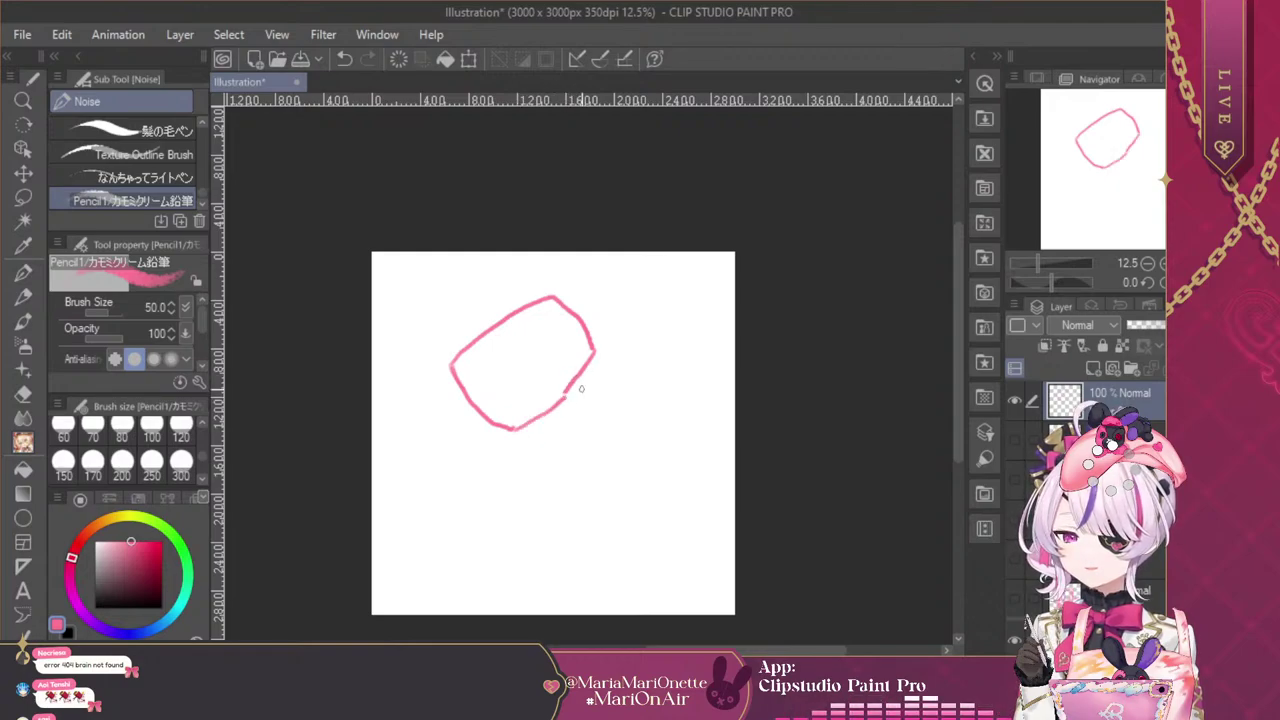
pyautogui.hotkey('ctrl', 'z')
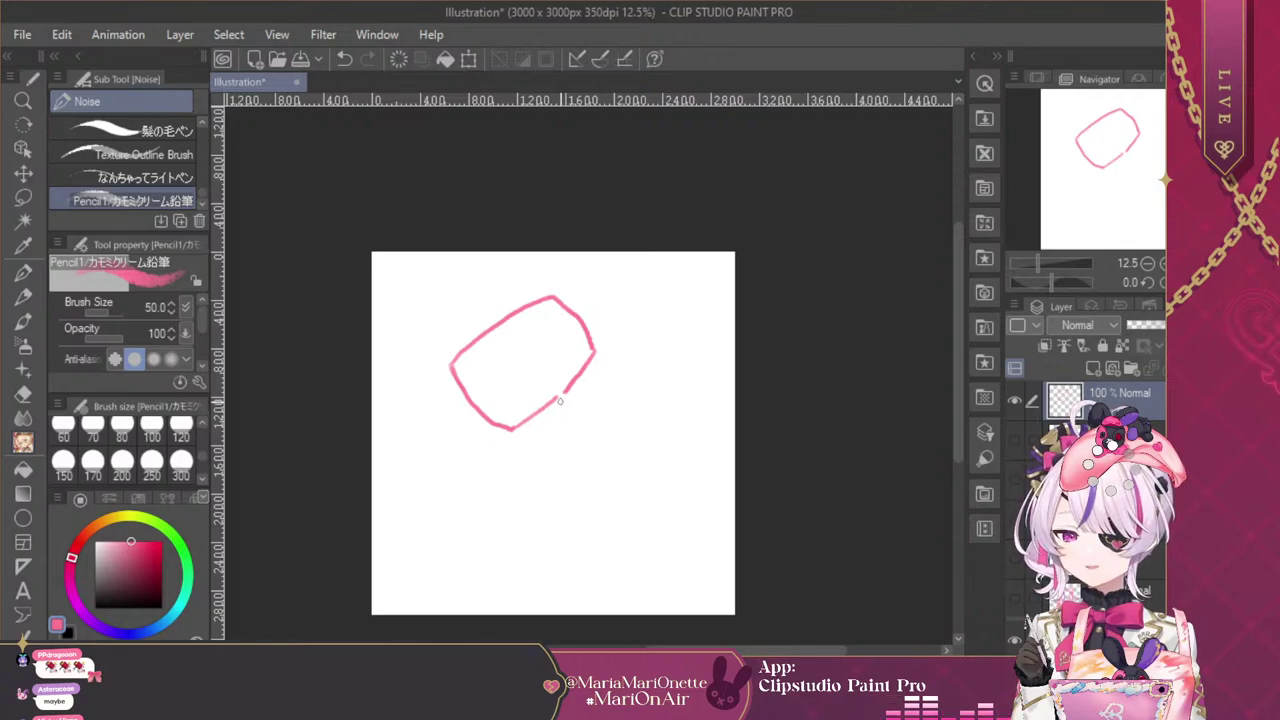
# Draw the mallet's slanted handle from the lower edge of the head and fill it in with pink strokes
pyautogui.moveTo(556, 397); pyautogui.dragTo(622, 468)
pyautogui.moveTo(565, 398); pyautogui.dragTo(640, 484)
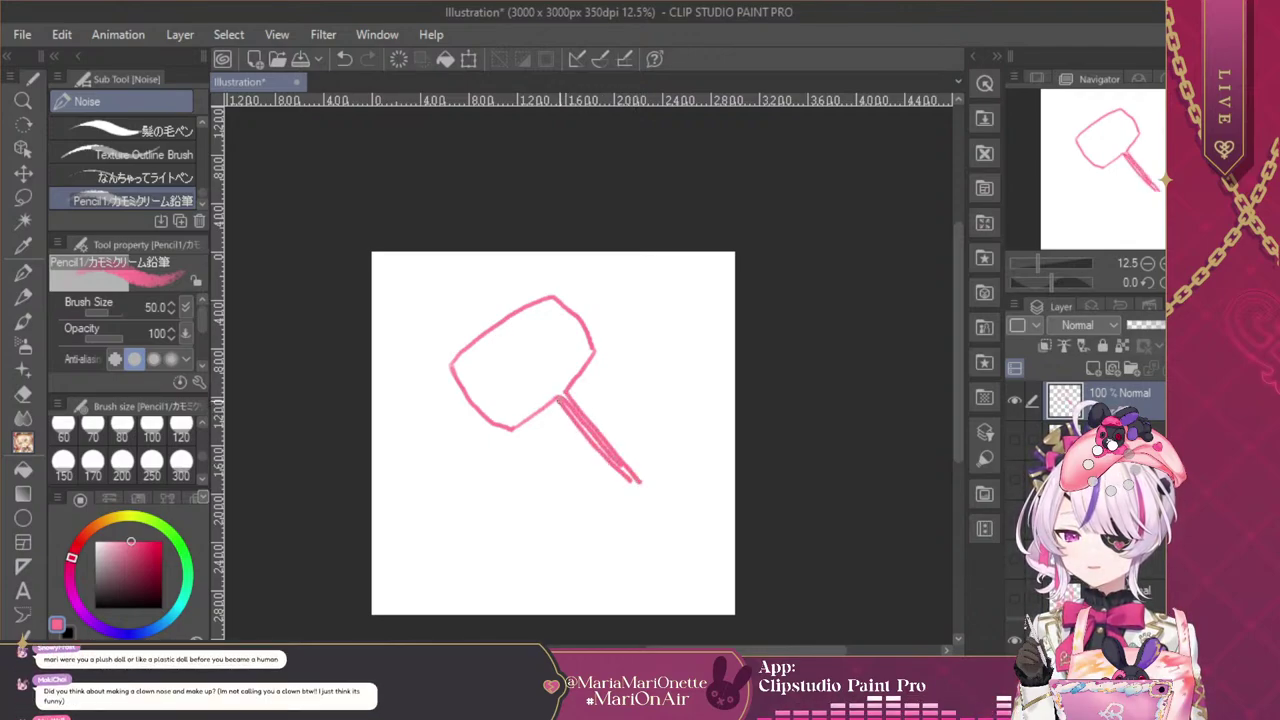
pyautogui.moveTo(560, 400); pyautogui.dragTo(634, 489)
pyautogui.moveTo(592, 448); pyautogui.dragTo(644, 500)
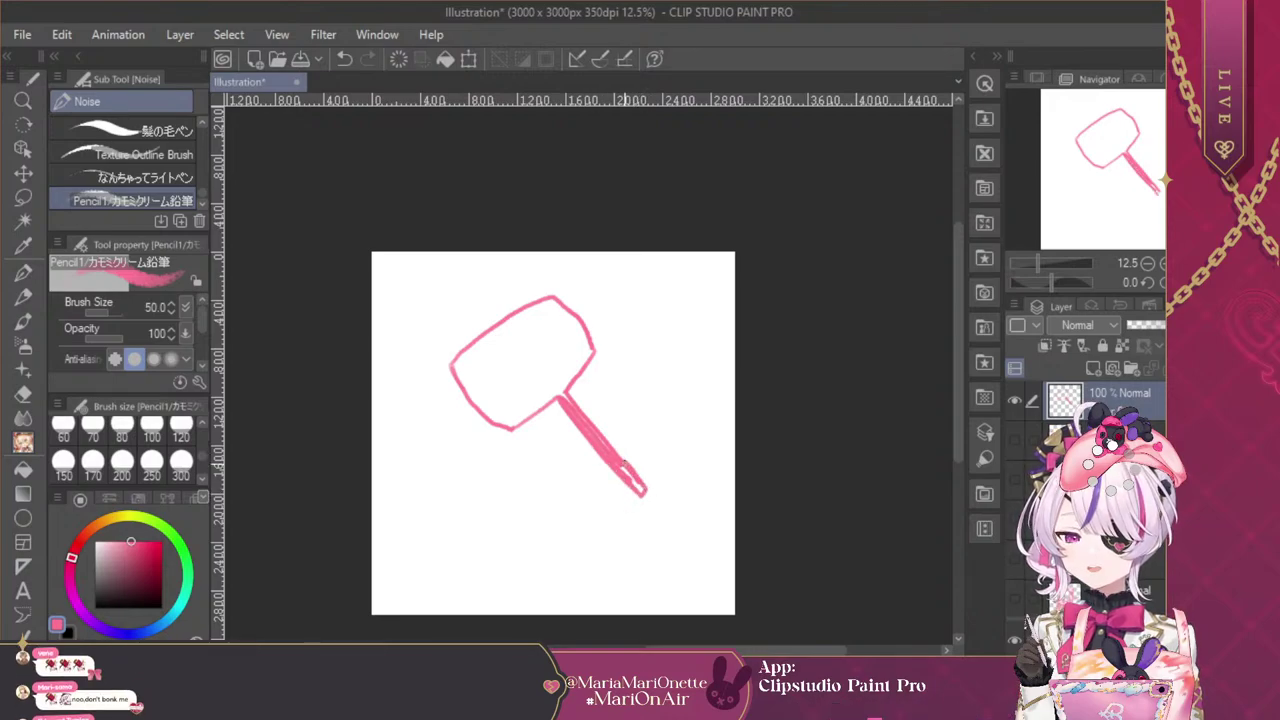
pyautogui.moveTo(612, 460); pyautogui.dragTo(644, 491)
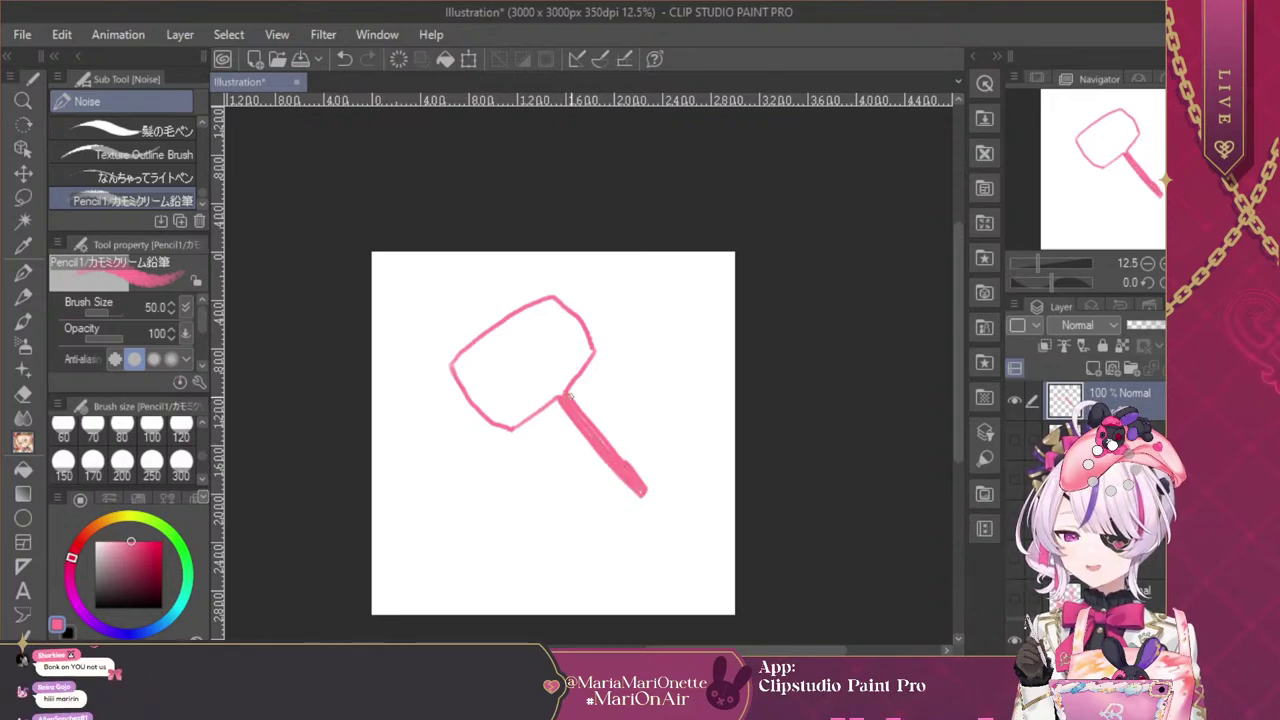
# Duplicate the mallet layer, then rotate the copy counterclockwise and move it into a swung-down pose with the handle ends meeting
pyautogui.hotkey('ctrl', 't')
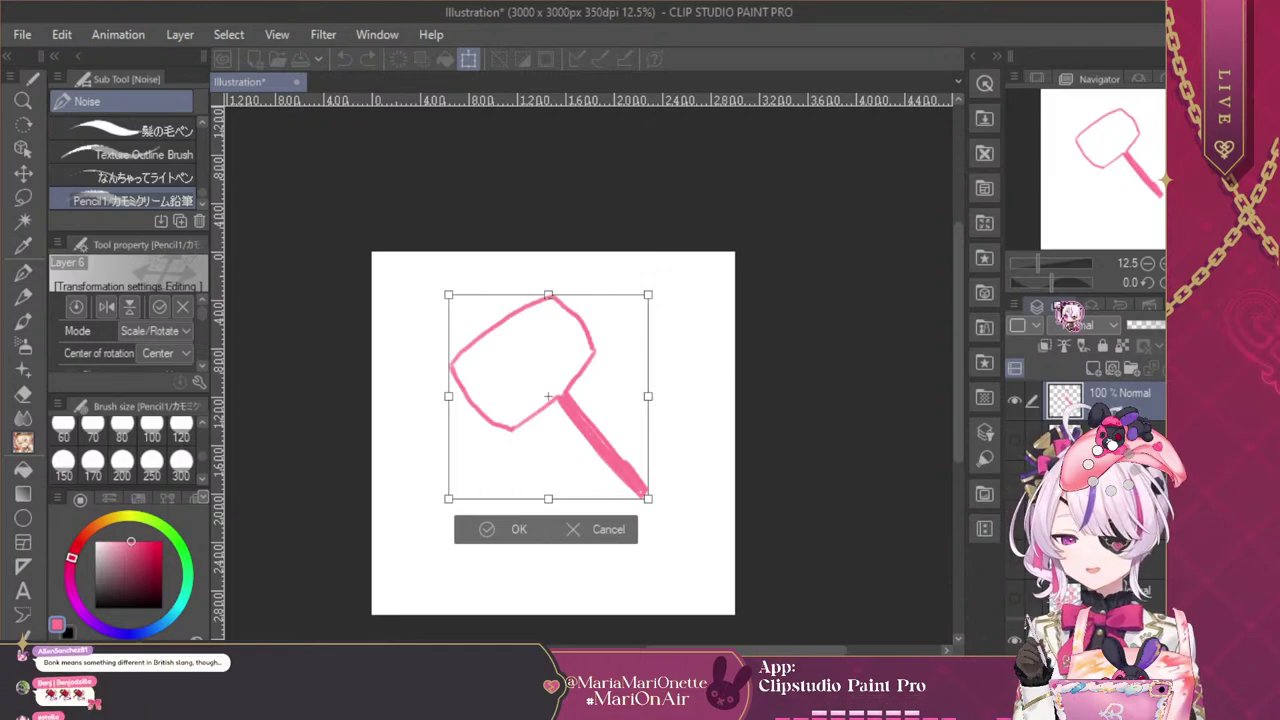
pyautogui.click(626, 533)
pyautogui.hotkey('ctrl', 'c')
pyautogui.hotkey('ctrl', 'v')
pyautogui.hotkey('ctrl', 't')
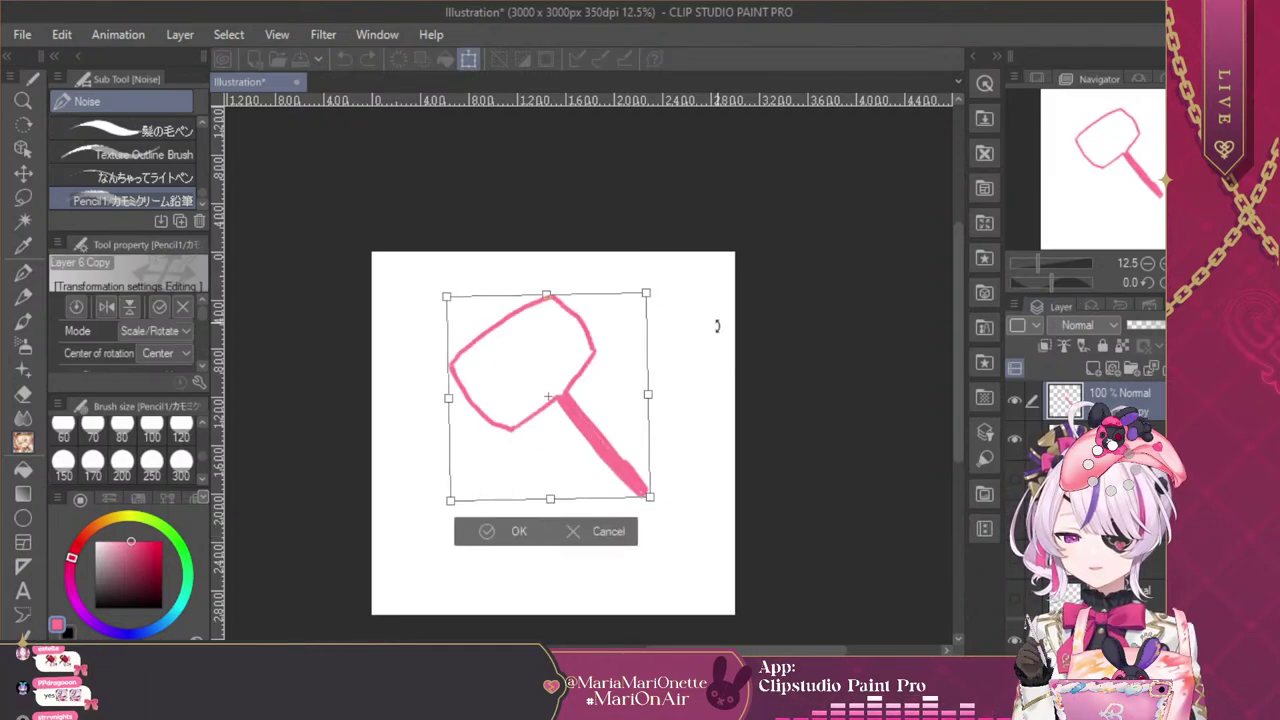
pyautogui.moveTo(717, 326); pyautogui.dragTo(675, 205)
pyautogui.moveTo(586, 371); pyautogui.dragTo(548, 438)
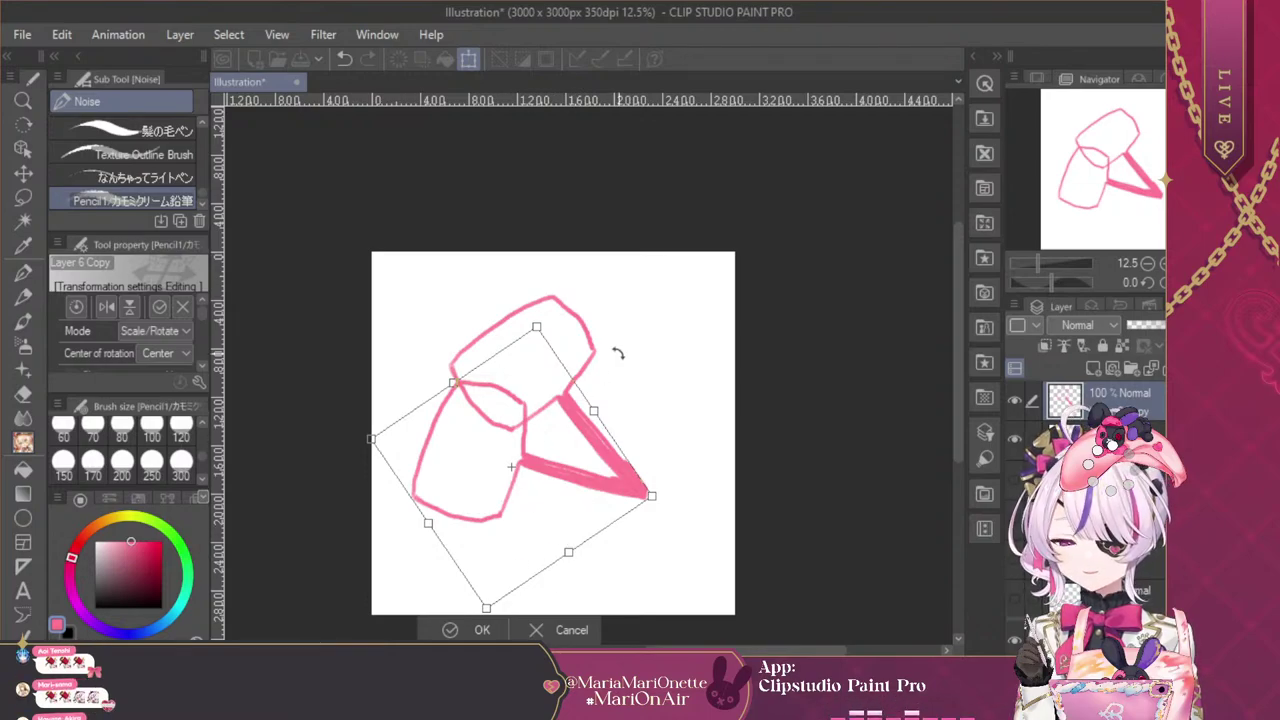
pyautogui.moveTo(618, 354); pyautogui.dragTo(612, 349)
pyautogui.moveTo(579, 455); pyautogui.dragTo(581, 461)
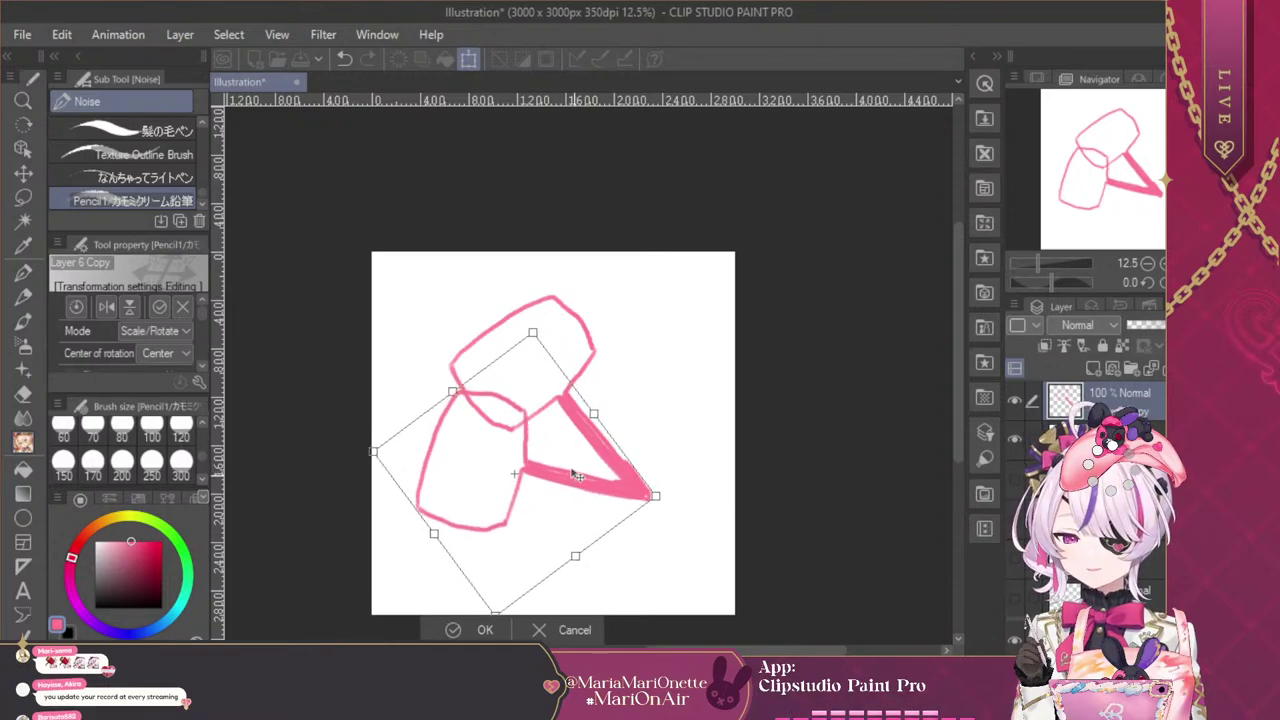
pyautogui.click(491, 630)
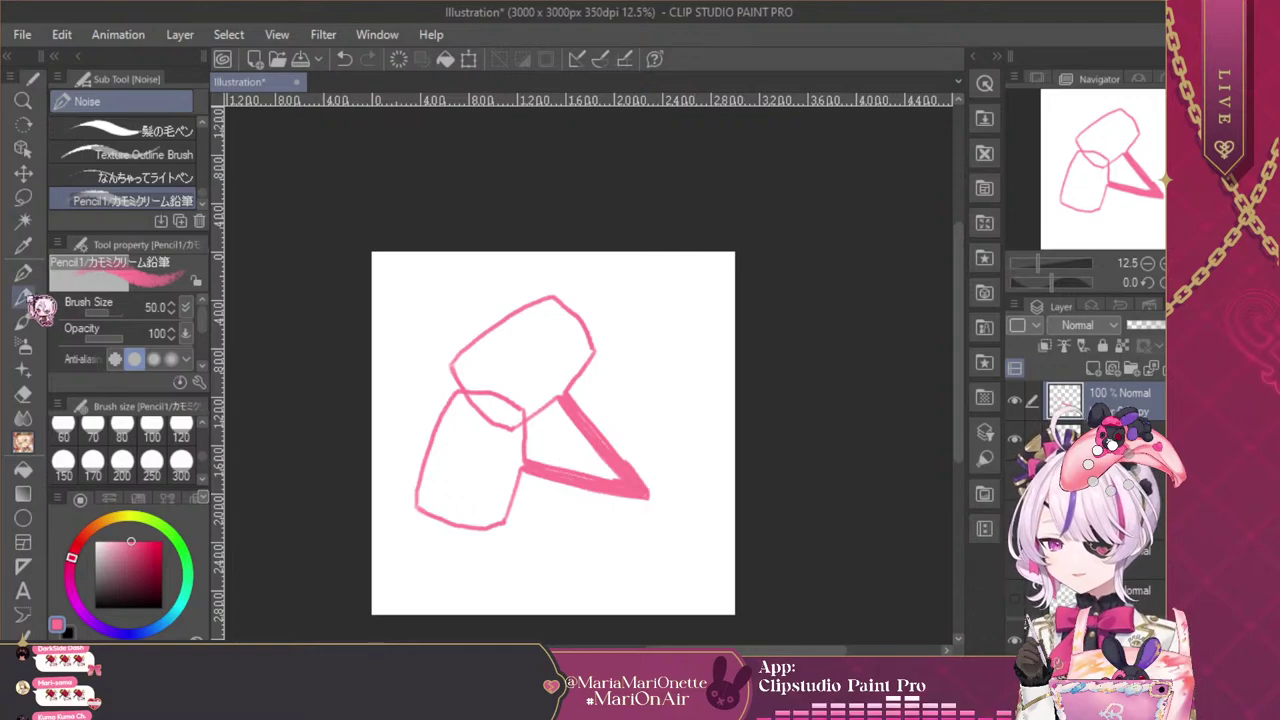
# Shade the lower and outer side of the swung-down mallet head in pink with the Pencil1 brush at size 300
pyautogui.click(181, 466)
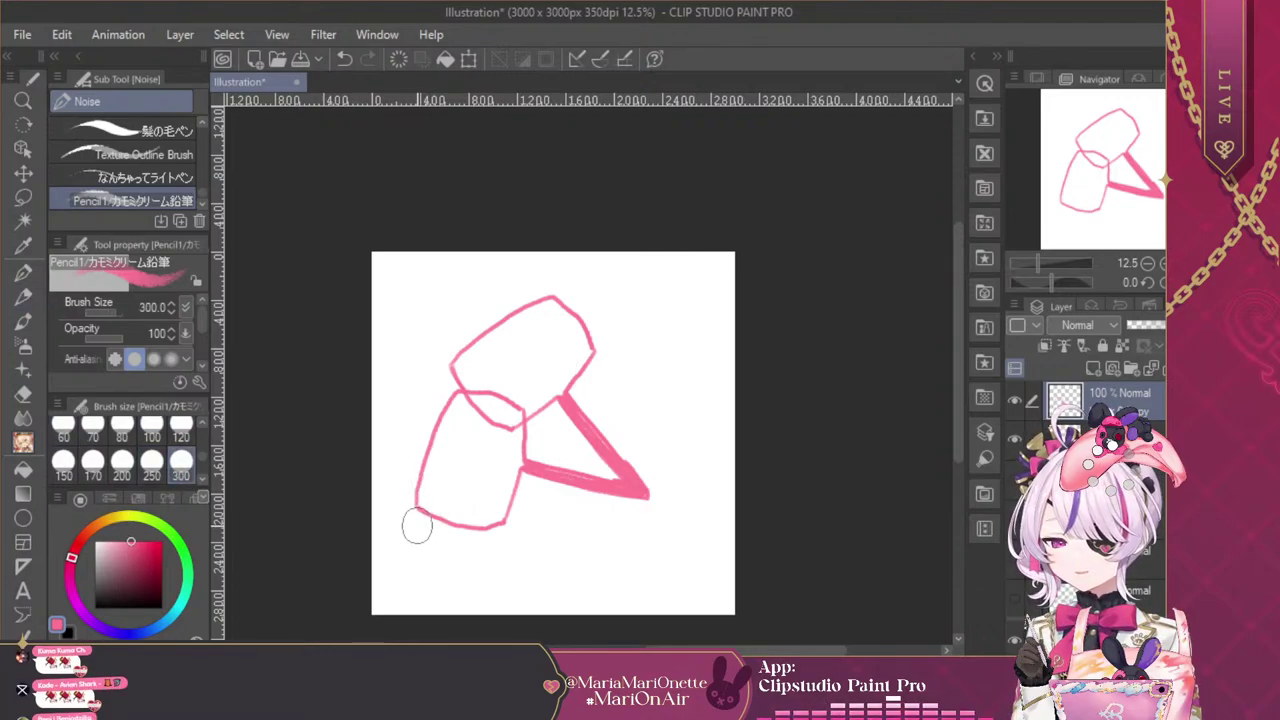
pyautogui.moveTo(417, 523)
pyautogui.mouseDown()
pyautogui.moveTo(410, 446)
pyautogui.moveTo(430, 525)
pyautogui.moveTo(447, 491)
pyautogui.moveTo(465, 491)
pyautogui.moveTo(475, 527)
pyautogui.moveTo(532, 495)
pyautogui.mouseUp()
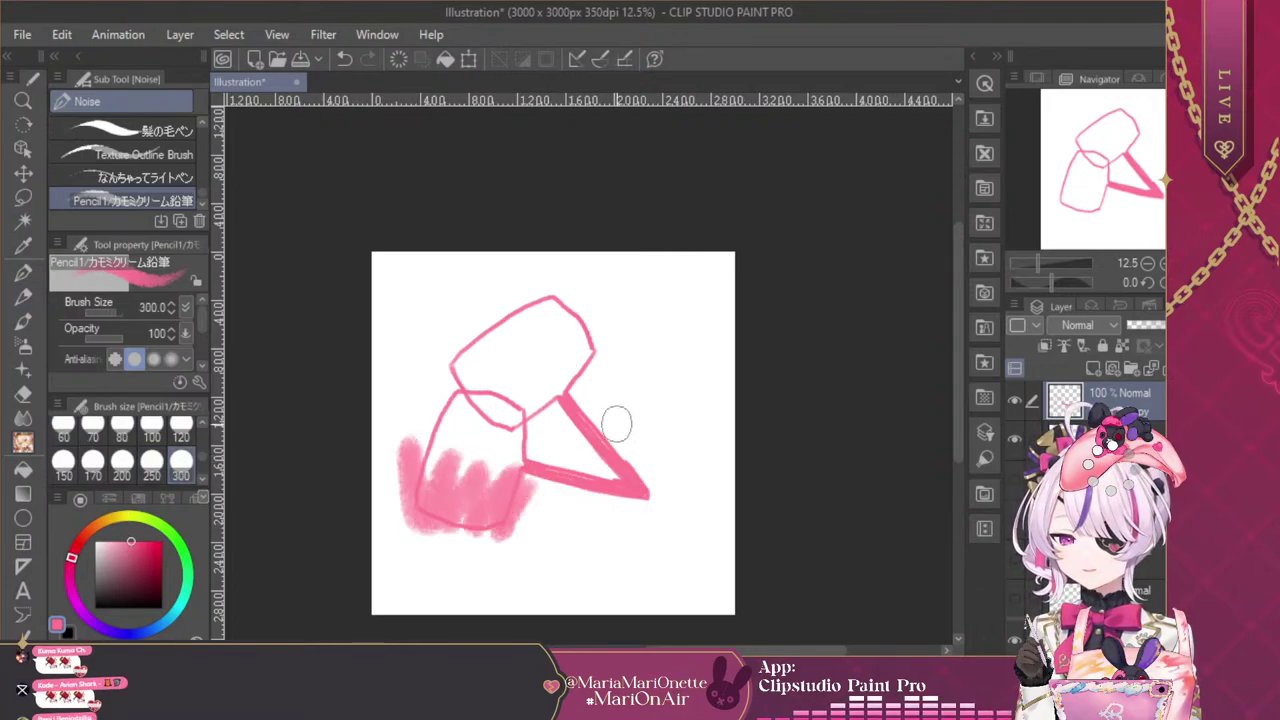
pyautogui.hotkey('ctrl', 'z')
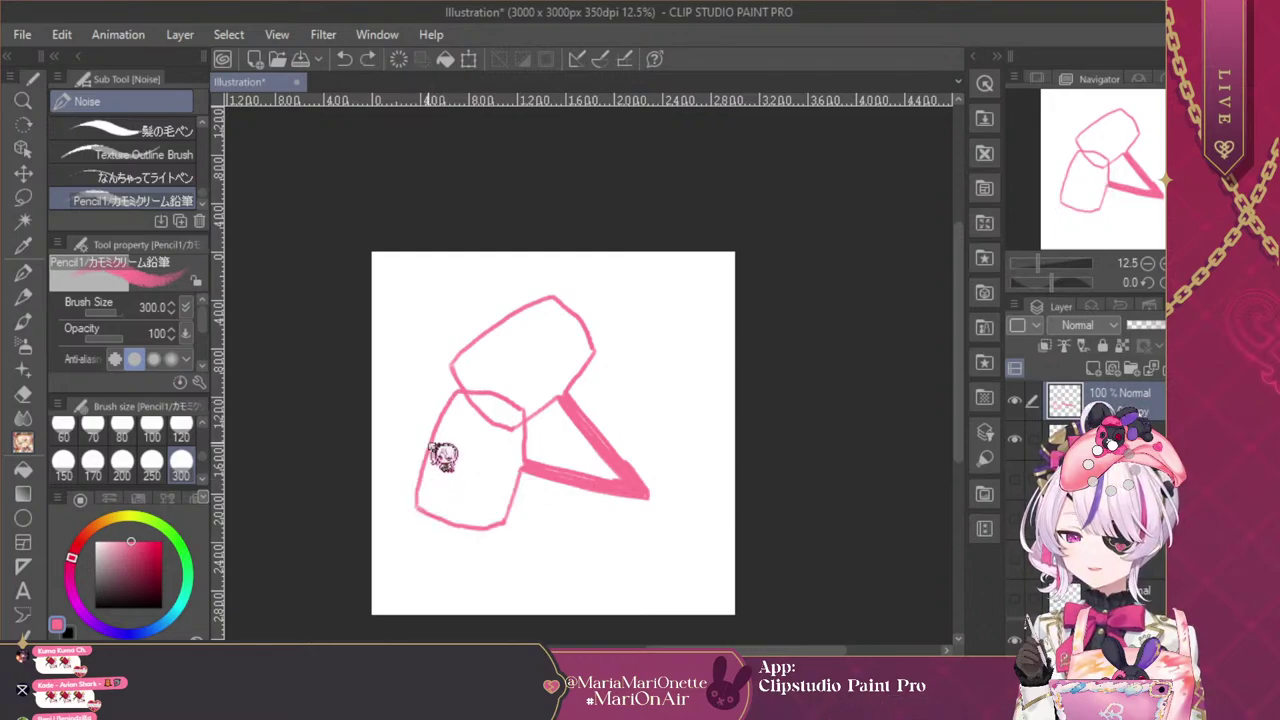
pyautogui.moveTo(443, 451)
pyautogui.mouseDown()
pyautogui.moveTo(400, 457)
pyautogui.moveTo(423, 429)
pyautogui.moveTo(453, 467)
pyautogui.moveTo(463, 457)
pyautogui.mouseUp()
pyautogui.moveTo(462, 525); pyautogui.dragTo(517, 478)
pyautogui.moveTo(508, 516); pyautogui.dragTo(543, 457)
pyautogui.hotkey('ctrl', 'z')
pyautogui.hotkey('ctrl', 'z')
pyautogui.moveTo(440, 499)
pyautogui.mouseDown()
pyautogui.moveTo(436, 464)
pyautogui.moveTo(463, 518)
pyautogui.moveTo(528, 476)
pyautogui.moveTo(420, 492)
pyautogui.moveTo(410, 415)
pyautogui.moveTo(491, 461)
pyautogui.mouseUp()
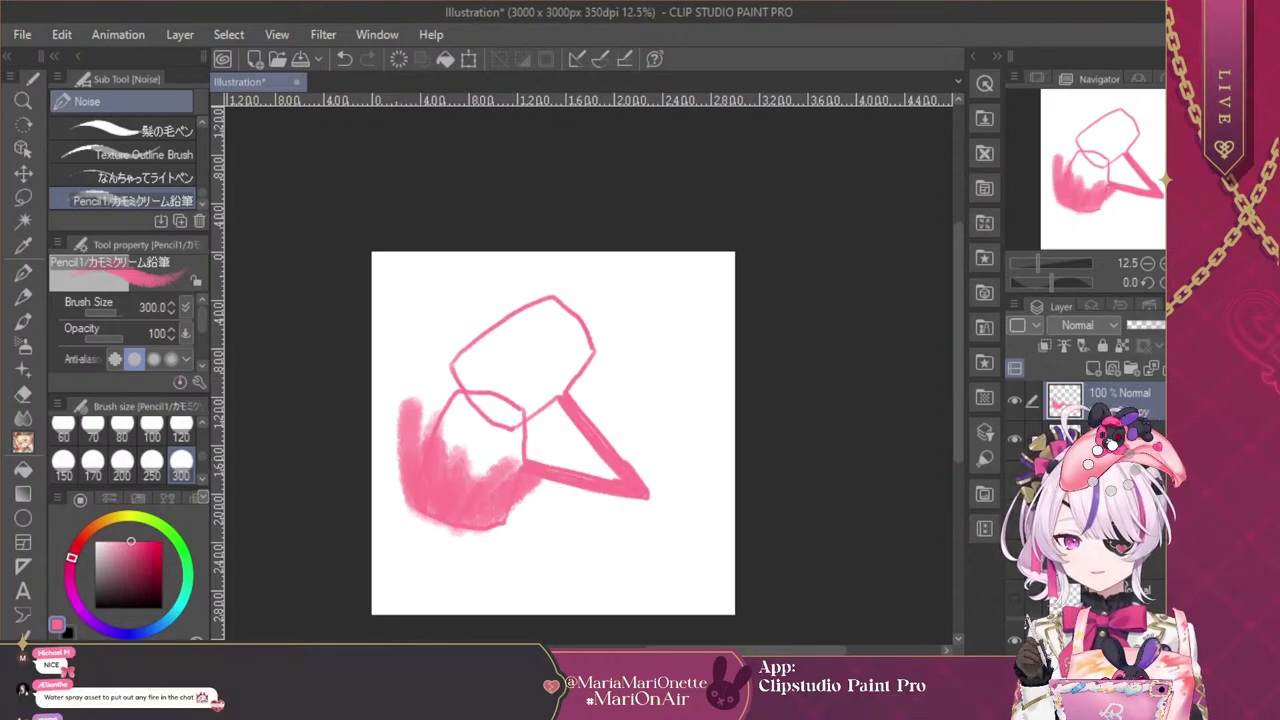
# Alternate the visibility of the raised and swung-down mallet layers repeatedly to preview the two-frame bonk animation
pyautogui.click(1014, 439)
pyautogui.click(1014, 399)
pyautogui.click(1014, 439)
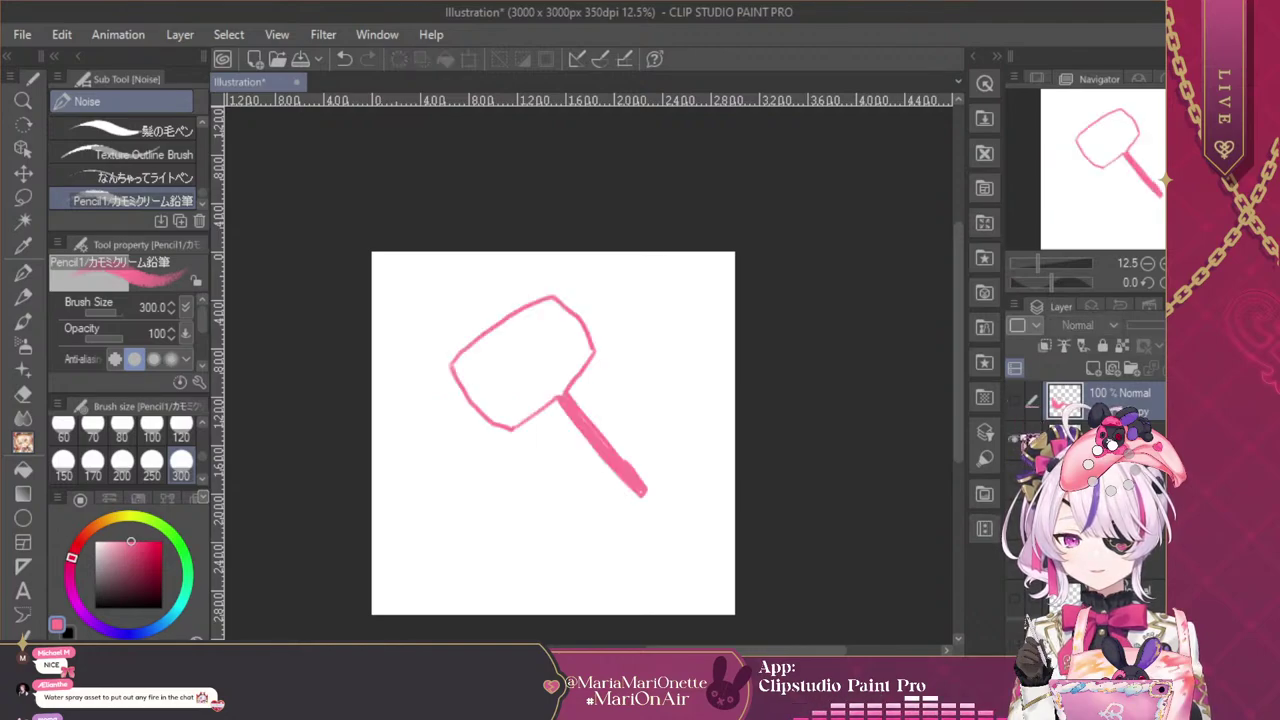
pyautogui.click(1014, 439)
pyautogui.click(1014, 399)
pyautogui.click(1014, 439)
pyautogui.click(1014, 399)
pyautogui.click(1014, 439)
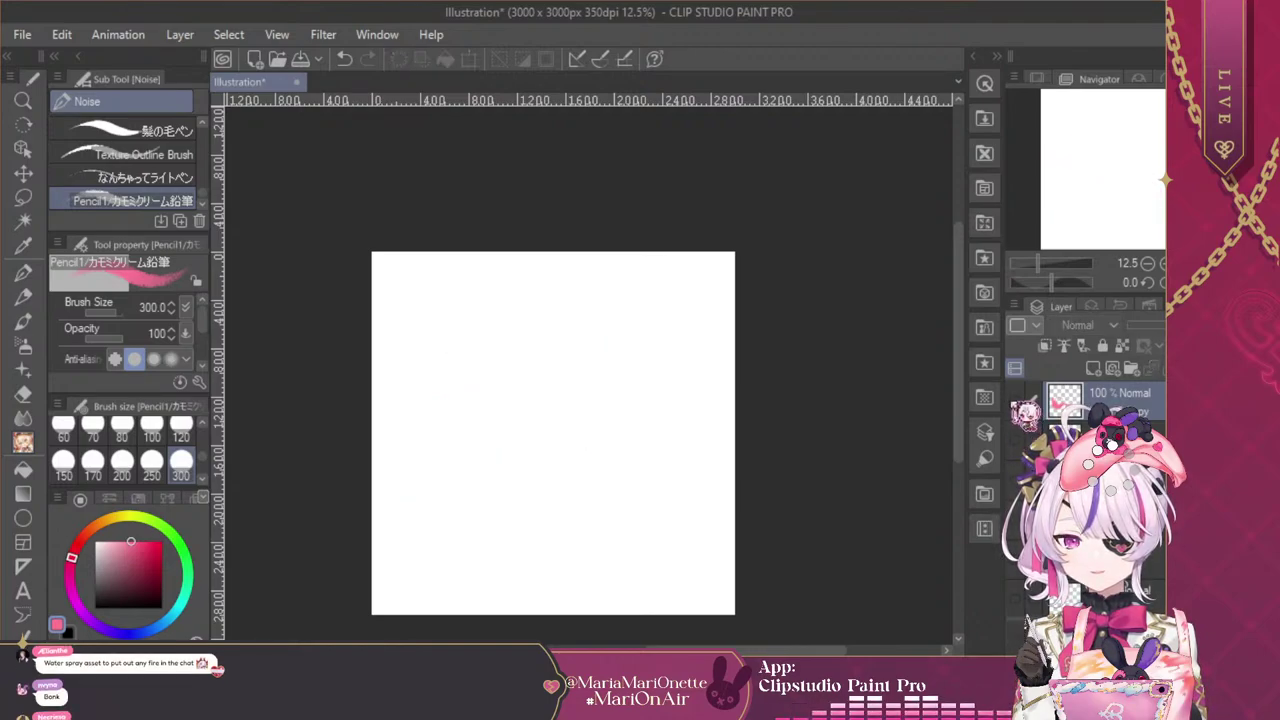
pyautogui.click(1014, 399)
pyautogui.click(1014, 439)
pyautogui.click(1014, 399)
pyautogui.click(1014, 439)
pyautogui.click(1014, 399)
pyautogui.click(1014, 439)
pyautogui.click(1014, 399)
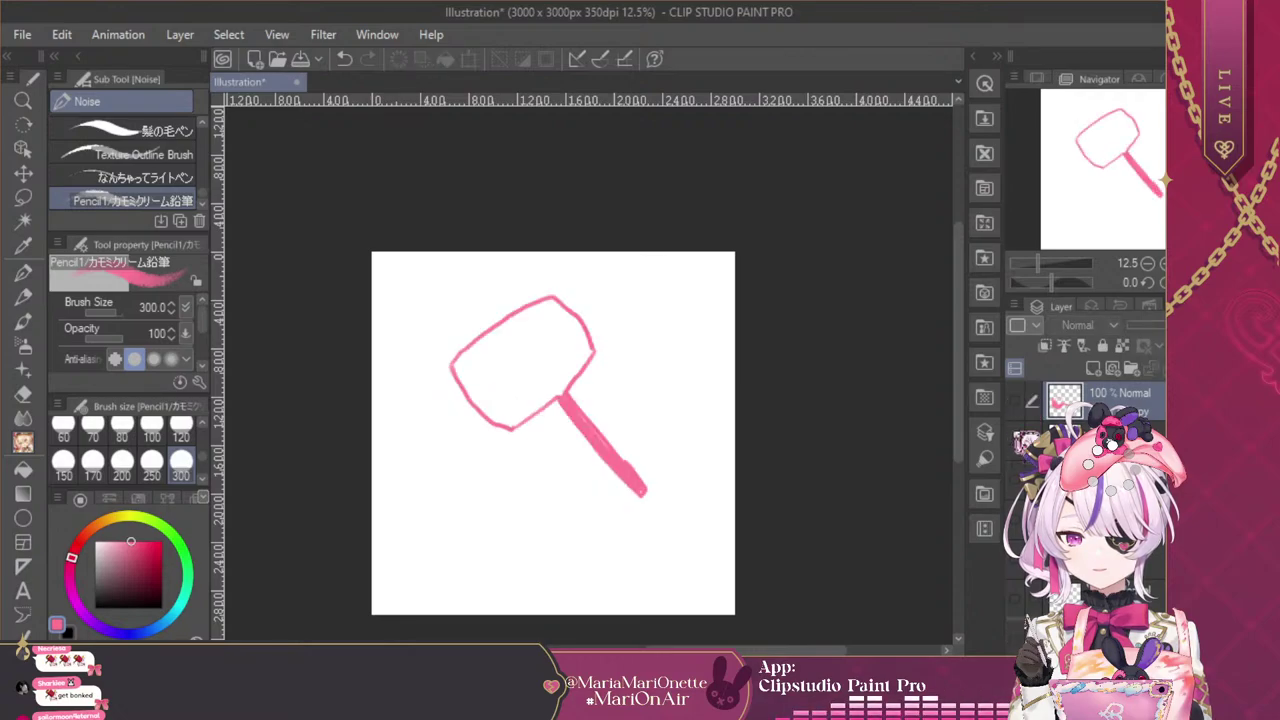
pyautogui.click(1014, 439)
pyautogui.click(1014, 399)
pyautogui.click(1014, 399)
pyautogui.hotkey('ctrl', 'y')
pyautogui.hotkey('ctrl', 'y')
pyautogui.hotkey('ctrl', 'y')
pyautogui.hotkey('ctrl', 'z')
pyautogui.hotkey('ctrl', 'z')
pyautogui.hotkey('ctrl', 'z')
pyautogui.hotkey('ctrl', 'z')
pyautogui.hotkey('ctrl', 'z')
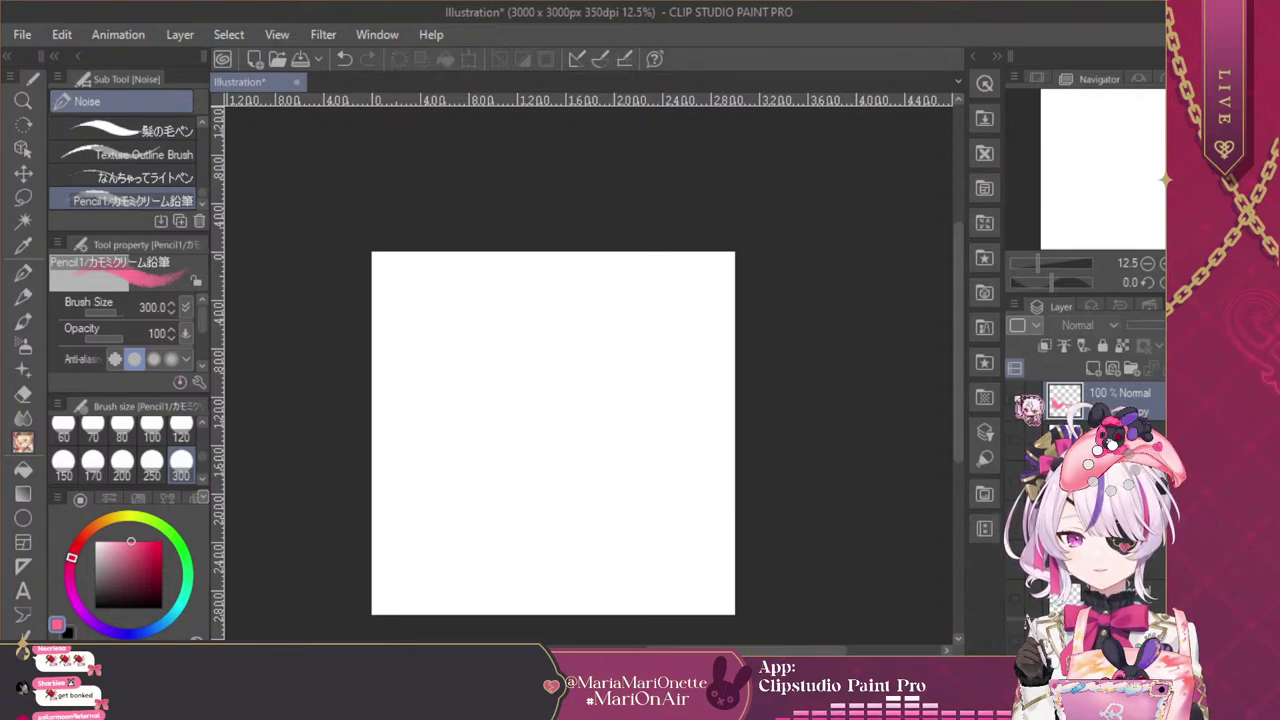
pyautogui.hotkey('ctrl', 'y')
pyautogui.hotkey('ctrl', 'y')
pyautogui.hotkey('ctrl', 'y')
pyautogui.hotkey('ctrl', 'y')
pyautogui.hotkey('ctrl', 'y')
pyautogui.hotkey('ctrl', 'y')
pyautogui.hotkey('ctrl', 'z')
pyautogui.hotkey('ctrl', 'z')
pyautogui.hotkey('ctrl', 'z')
pyautogui.hotkey('ctrl', 'z')
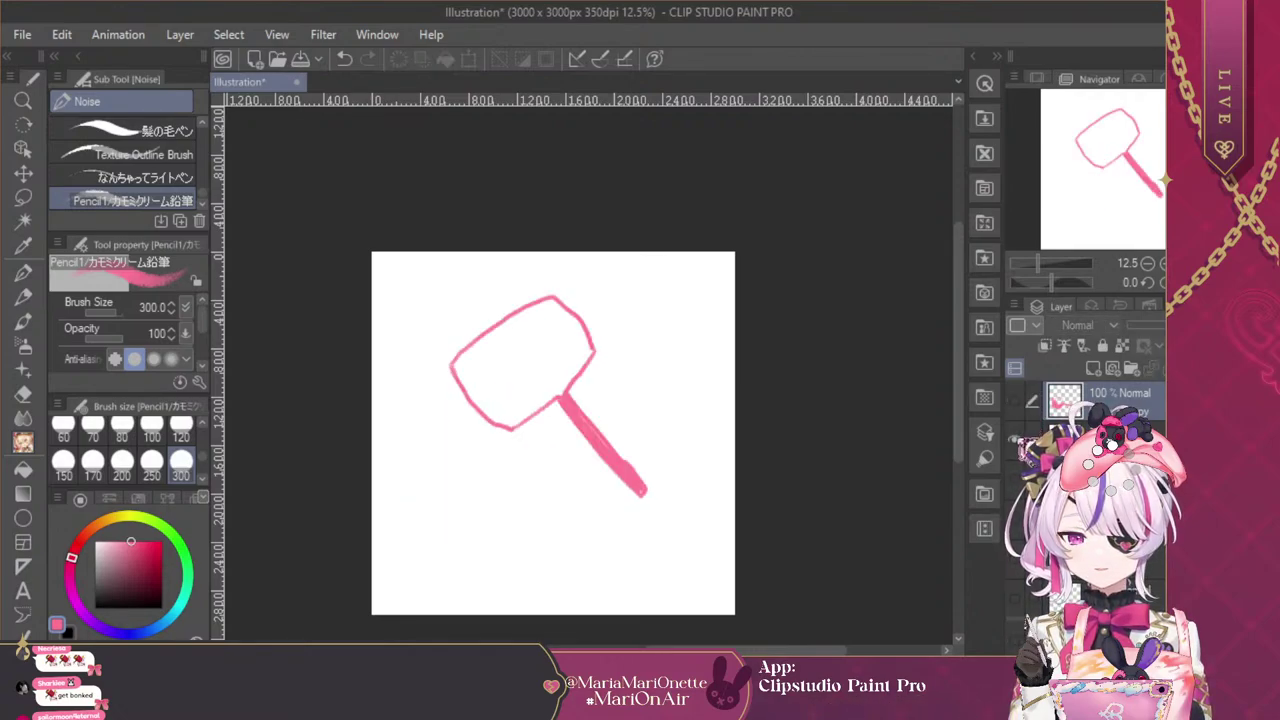
pyautogui.hotkey('ctrl', 'z')
pyautogui.hotkey('ctrl', 'z')
pyautogui.hotkey('ctrl', 'y')
pyautogui.hotkey('ctrl', 'y')
pyautogui.hotkey('ctrl', 'y')
pyautogui.hotkey('ctrl', 'z')
pyautogui.hotkey('ctrl', 'z')
pyautogui.hotkey('ctrl', 'z')
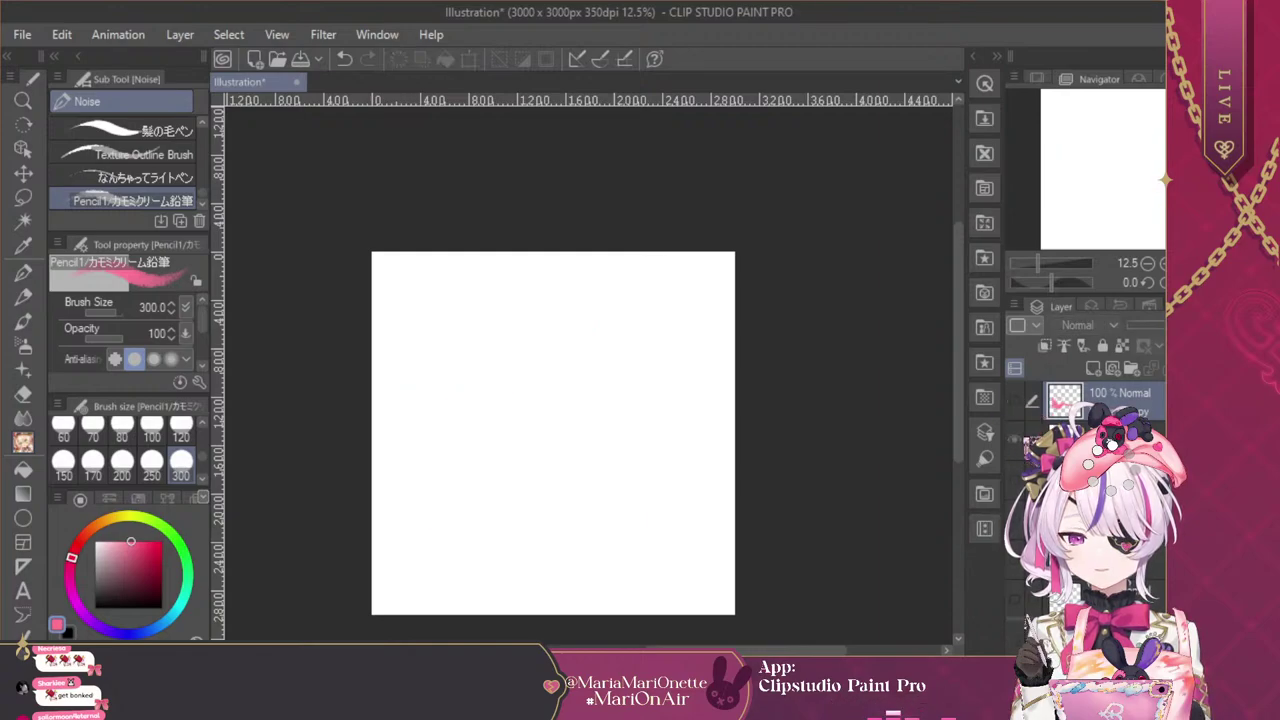
pyautogui.hotkey('ctrl', 'y')
pyautogui.hotkey('ctrl', 'y')
pyautogui.hotkey('ctrl', 'y')
pyautogui.hotkey('ctrl', 'y')
pyautogui.hotkey('ctrl', 'y')
pyautogui.hotkey('ctrl', 'z')
pyautogui.hotkey('ctrl', 'z')
pyautogui.hotkey('ctrl', 'z')
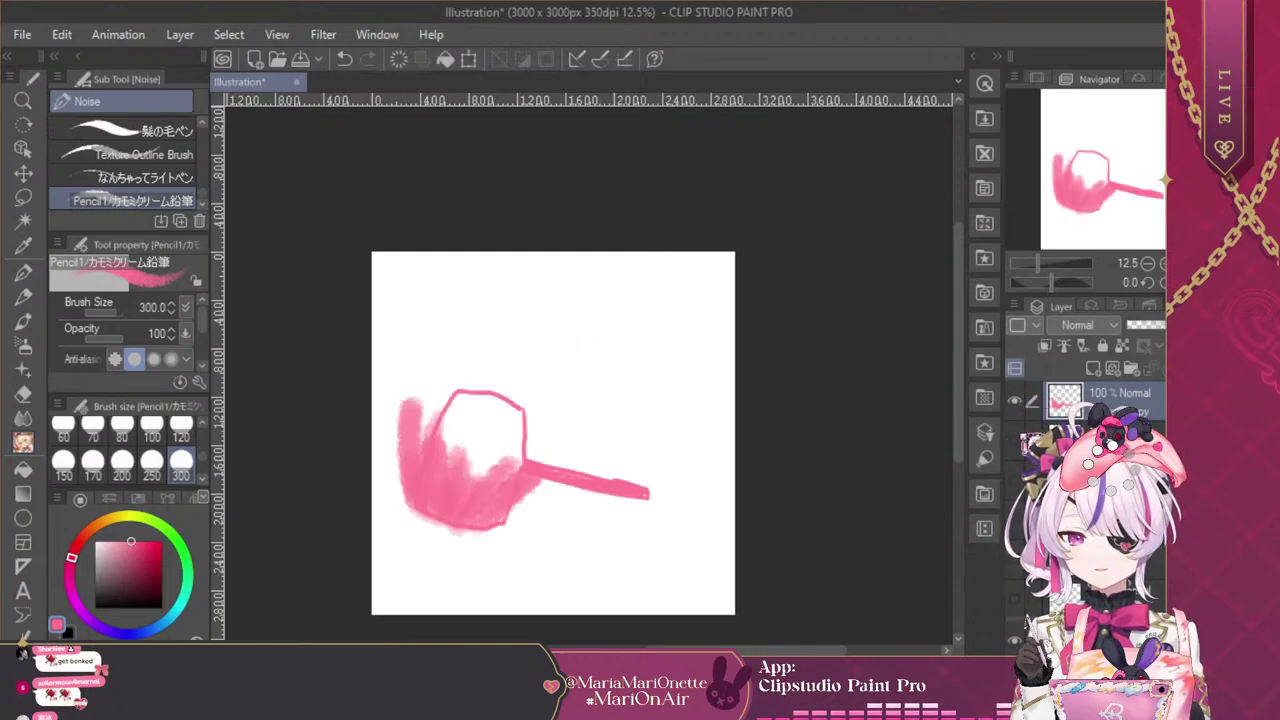
pyautogui.hotkey('ctrl', 'y')
pyautogui.hotkey('ctrl', 'y')
pyautogui.hotkey('ctrl', 'y')
pyautogui.hotkey('ctrl', 'z')
pyautogui.hotkey('ctrl', 'z')
pyautogui.hotkey('ctrl', 'z')
pyautogui.hotkey('ctrl', 'y')
pyautogui.hotkey('ctrl', 'y')
pyautogui.hotkey('ctrl', 'y')
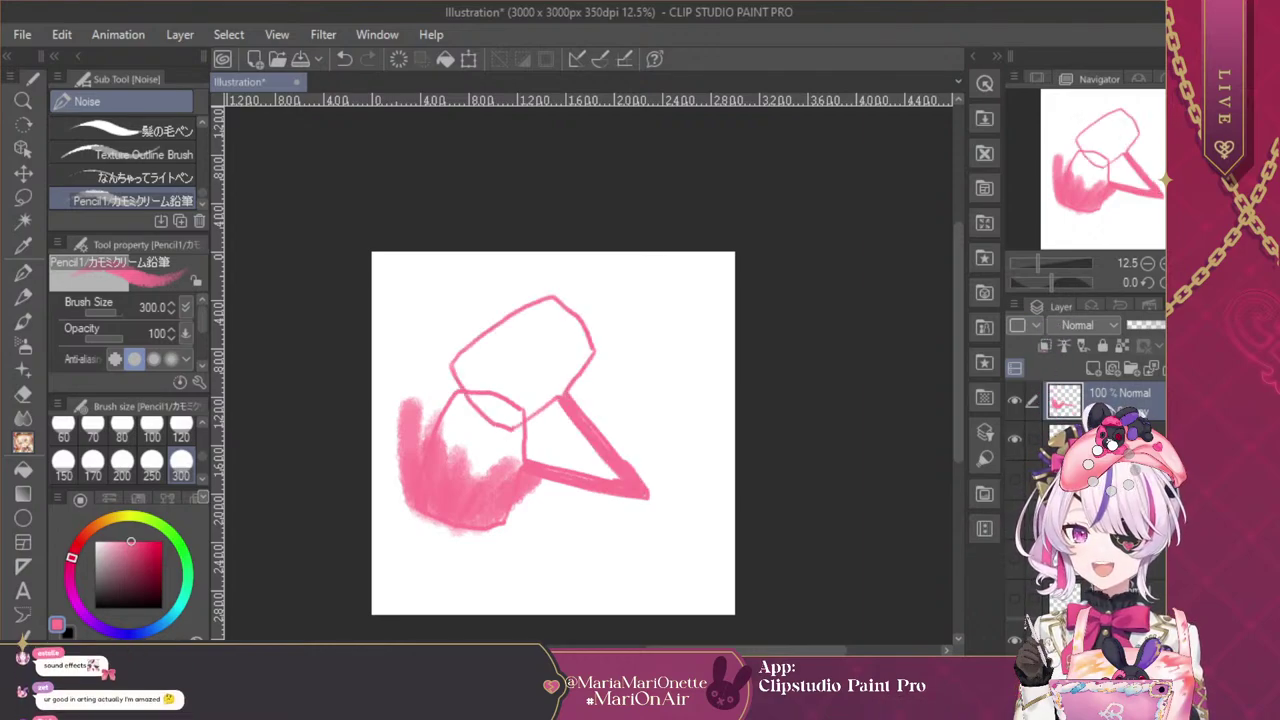
# Hide the swung-down mallet so only the raised sketch shows, and select the layer beneath the swung-down copy for line art
pyautogui.hotkey('ctrl', 'z')
pyautogui.hotkey('ctrl', 'z')
pyautogui.hotkey('ctrl', 'z')
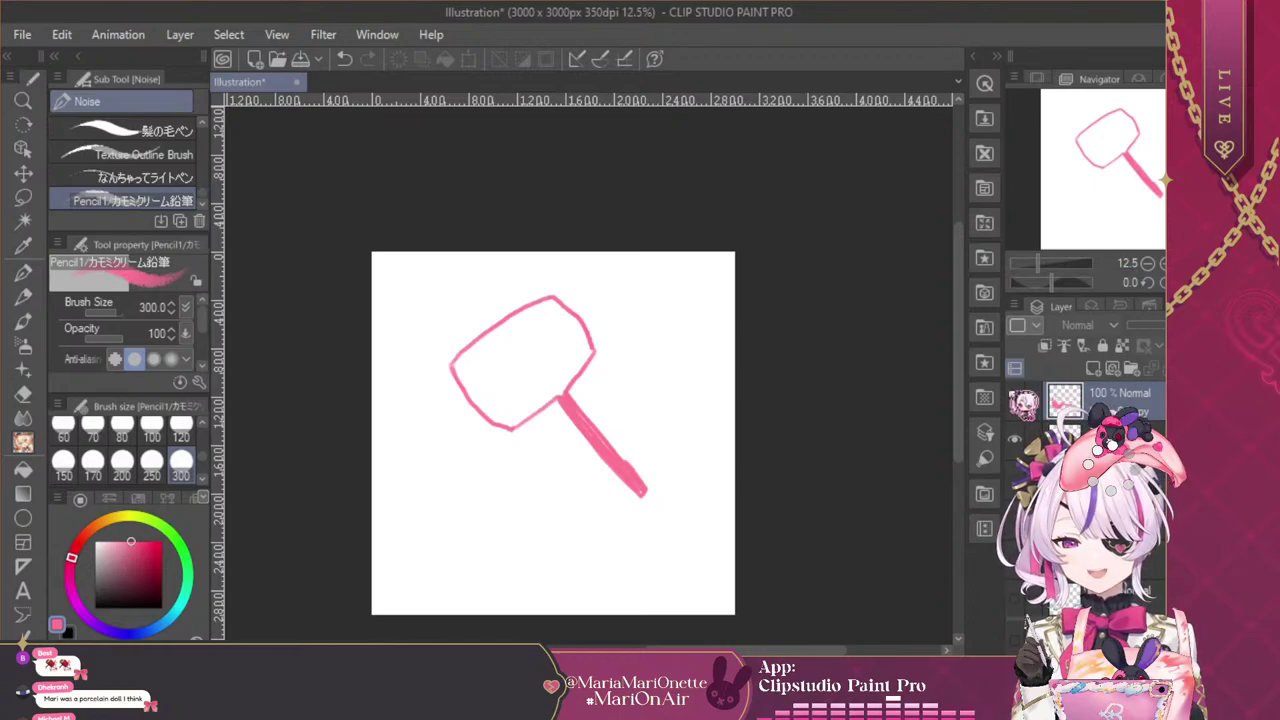
pyautogui.click(1120, 432)
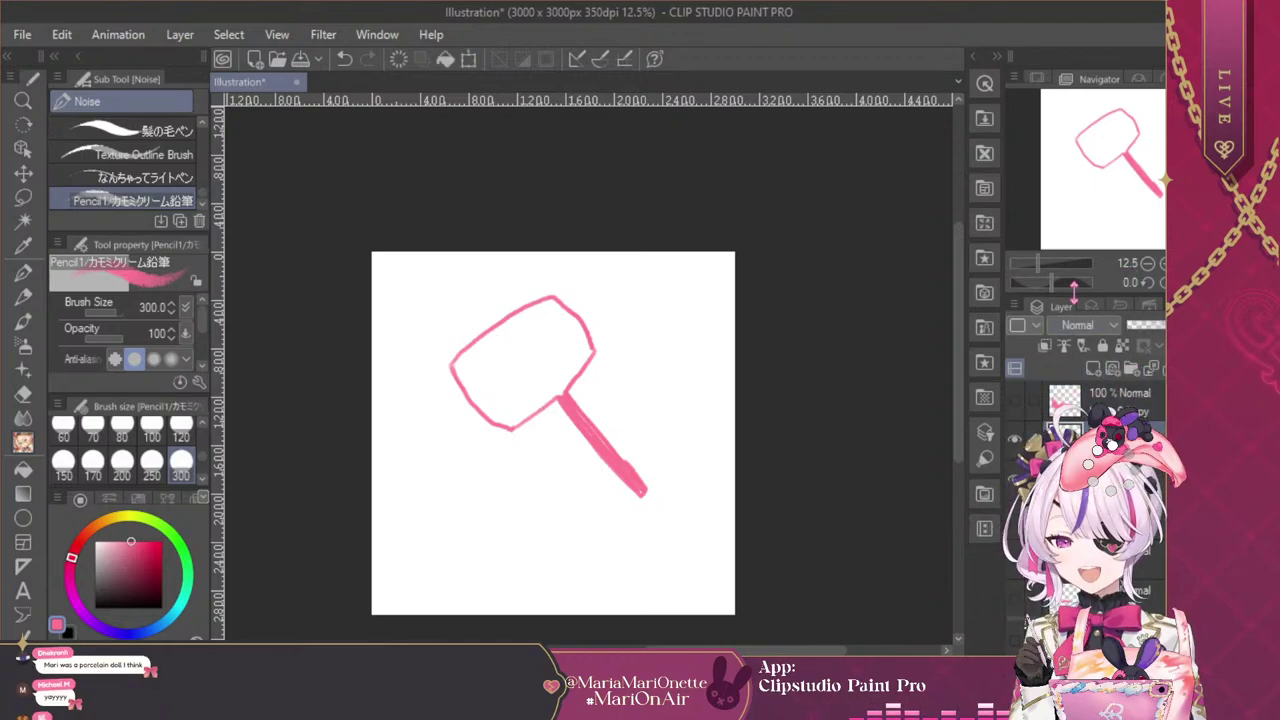
# Ink both ends and the upper edge of the raised mallet's head in black with the G-pen at size 10
pyautogui.press('p')
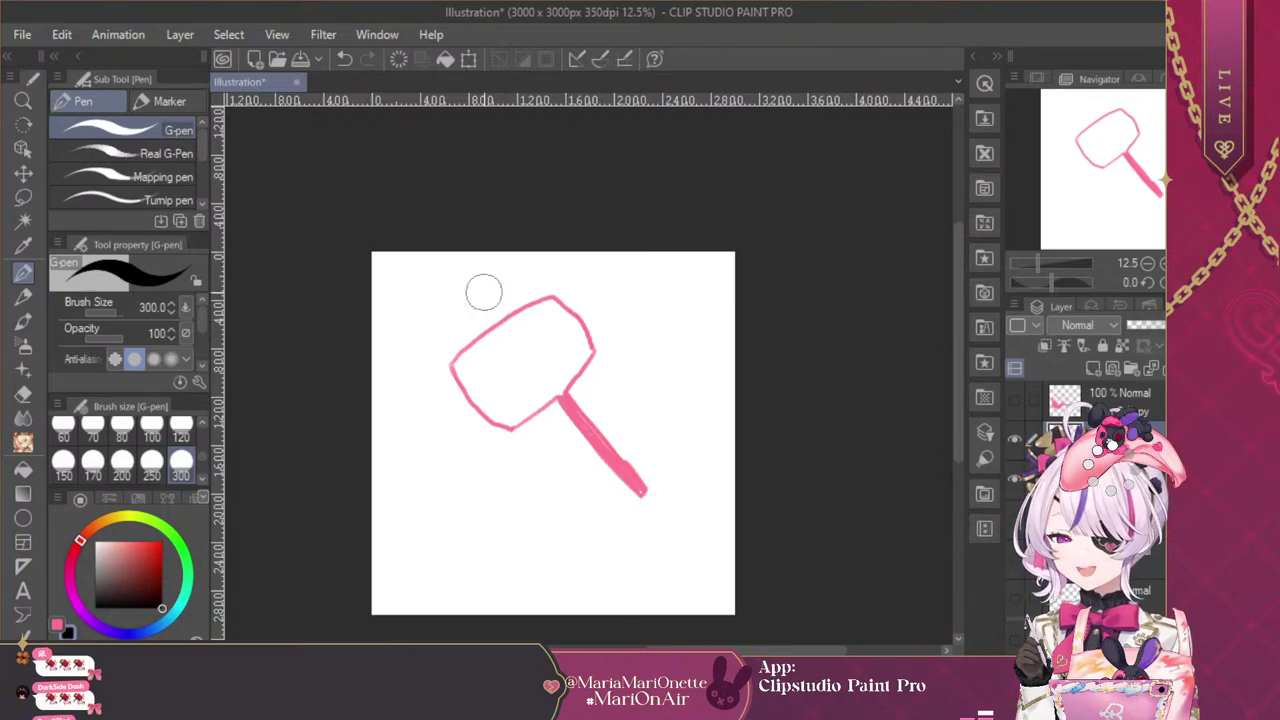
pyautogui.scroll(3, 204, 428)
pyautogui.click(95, 463)
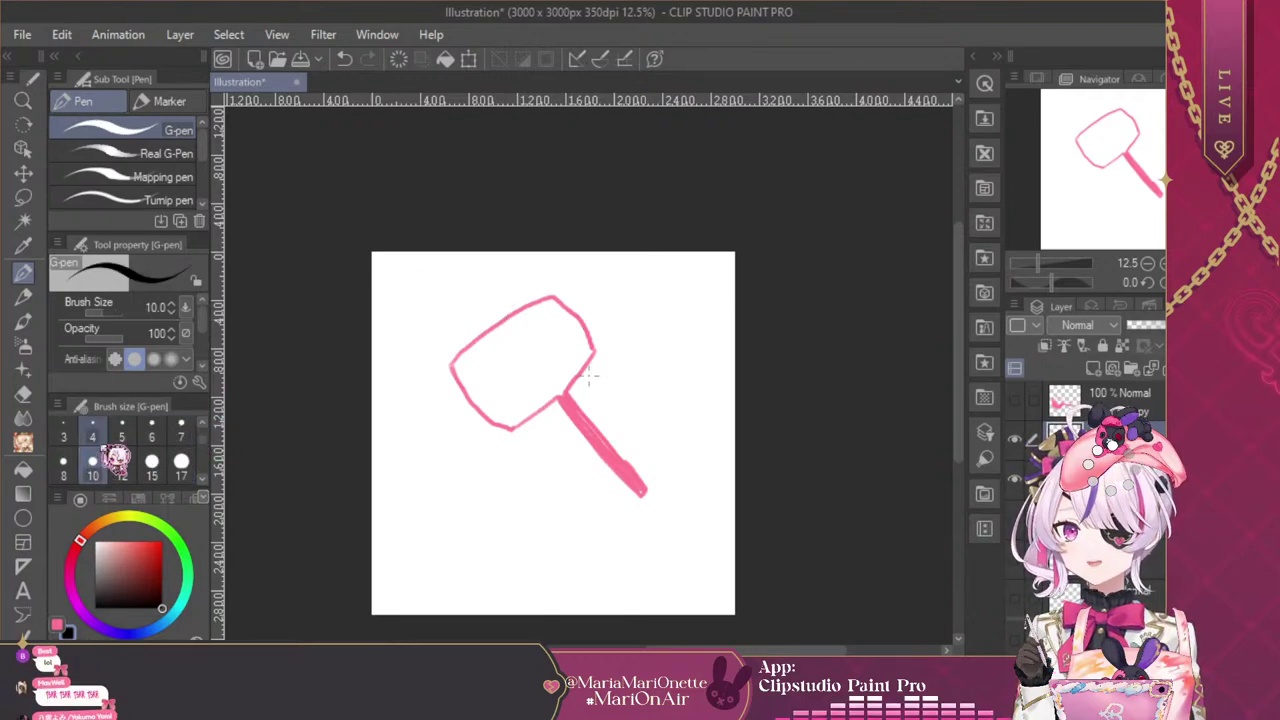
pyautogui.scroll(4, 590, 376)
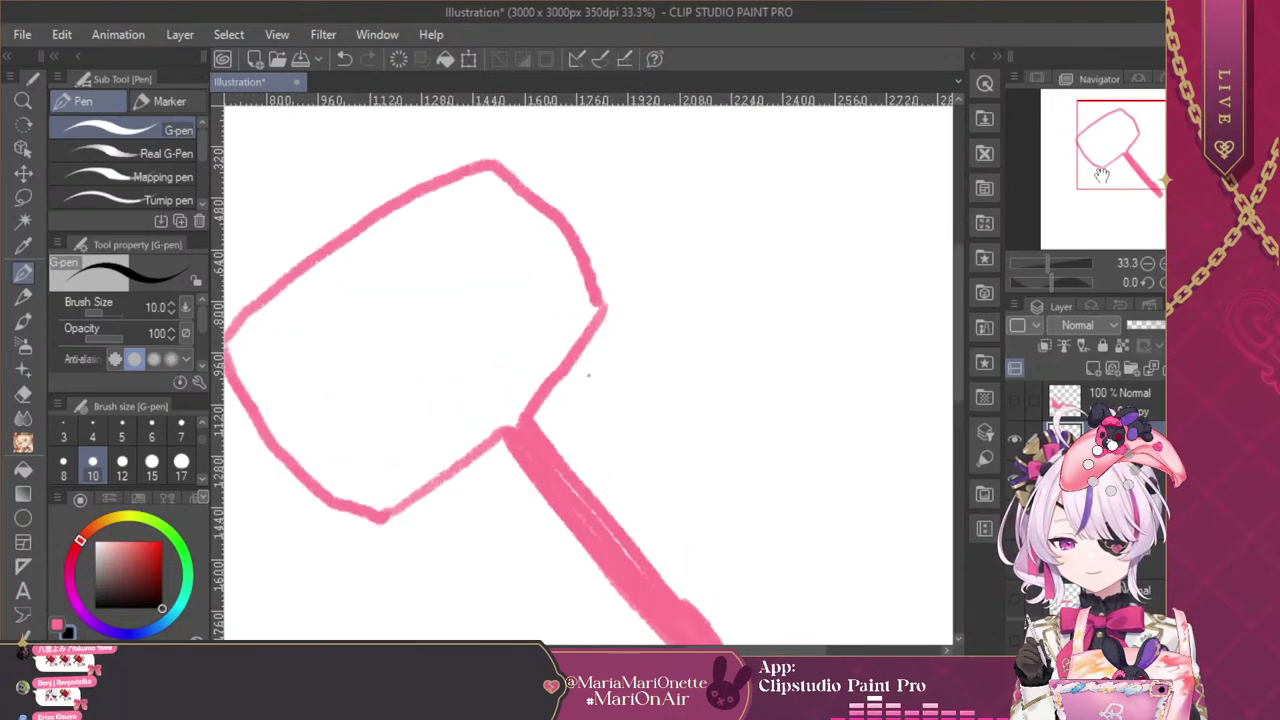
pyautogui.moveTo(1102, 175); pyautogui.dragTo(1112, 148)
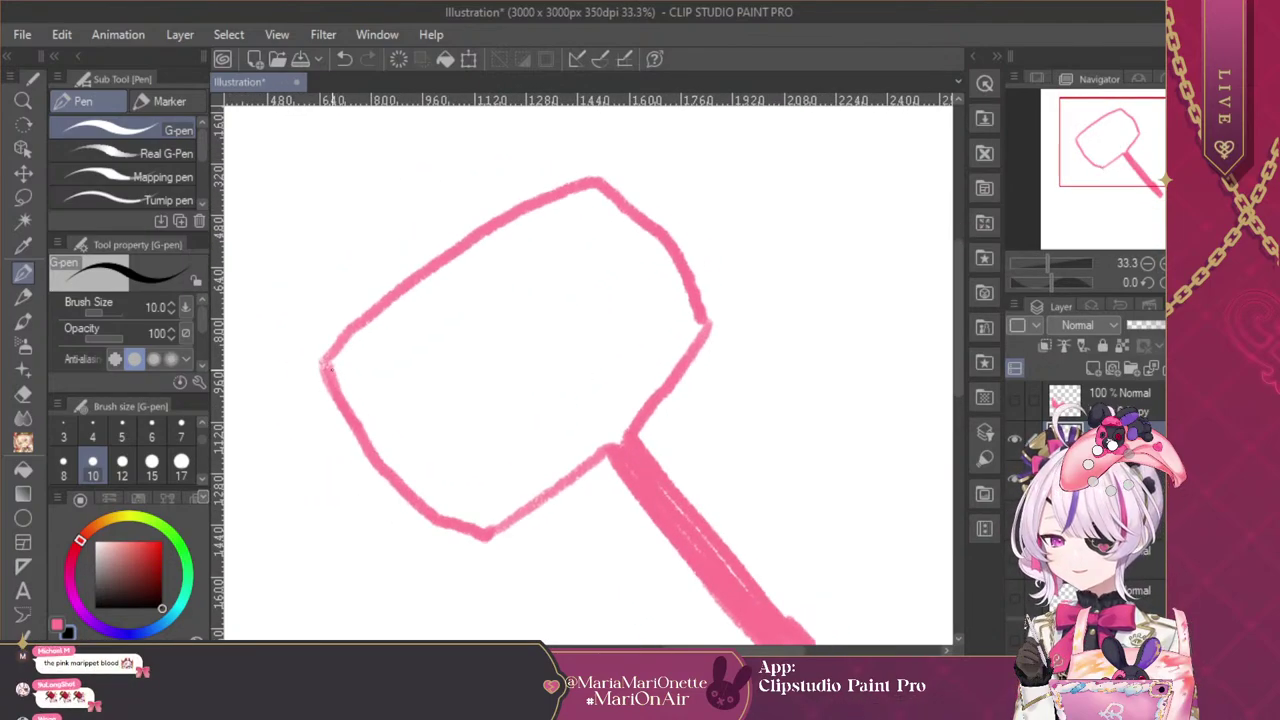
pyautogui.moveTo(322, 370)
pyautogui.mouseDown()
pyautogui.moveTo(391, 484)
pyautogui.moveTo(487, 538)
pyautogui.mouseUp()
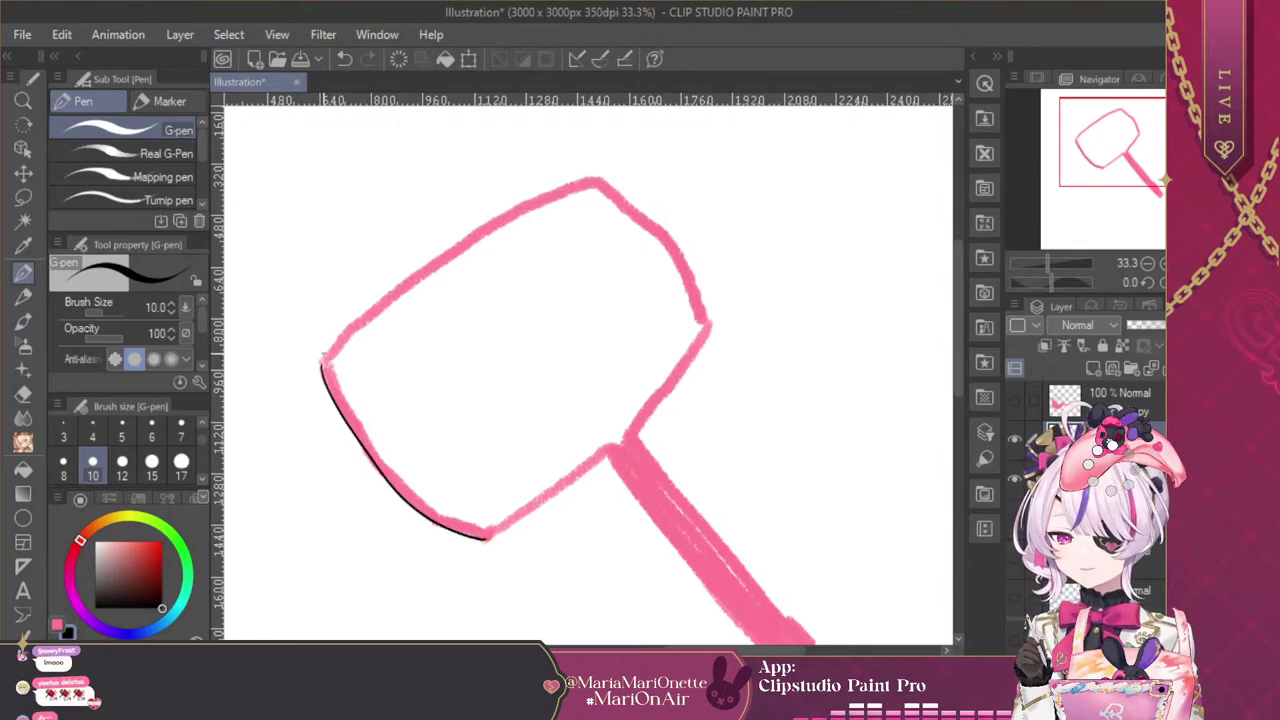
pyautogui.moveTo(338, 340)
pyautogui.mouseDown()
pyautogui.moveTo(488, 220)
pyautogui.moveTo(622, 175)
pyautogui.mouseUp()
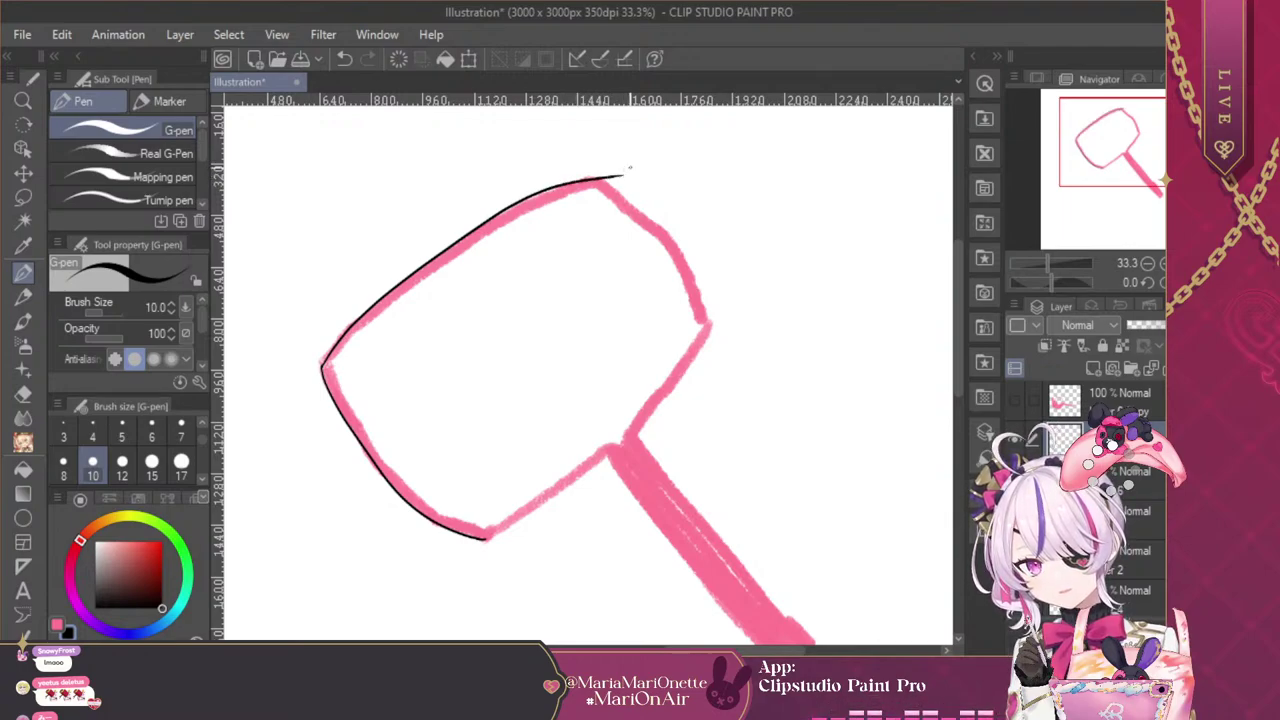
pyautogui.hotkey('ctrl', 'z')
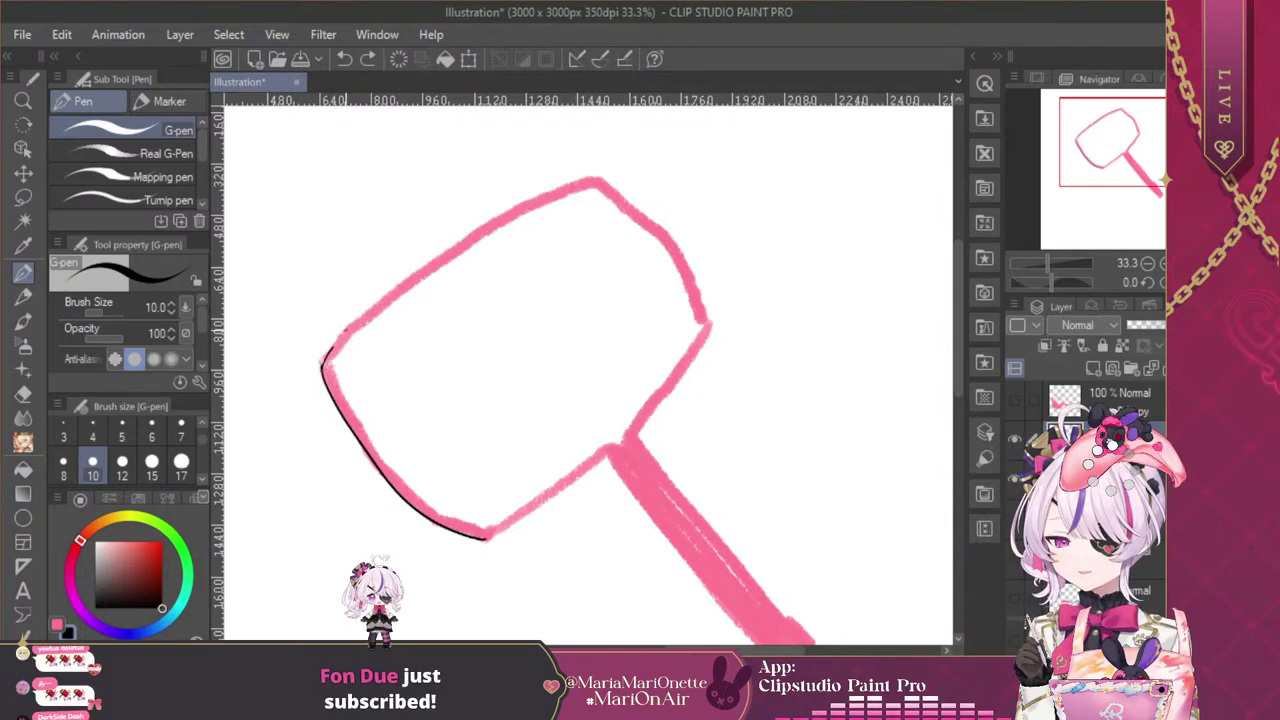
pyautogui.moveTo(323, 365)
pyautogui.mouseDown()
pyautogui.moveTo(386, 288)
pyautogui.moveTo(490, 222)
pyautogui.moveTo(604, 177)
pyautogui.moveTo(684, 260)
pyautogui.moveTo(712, 328)
pyautogui.mouseUp()
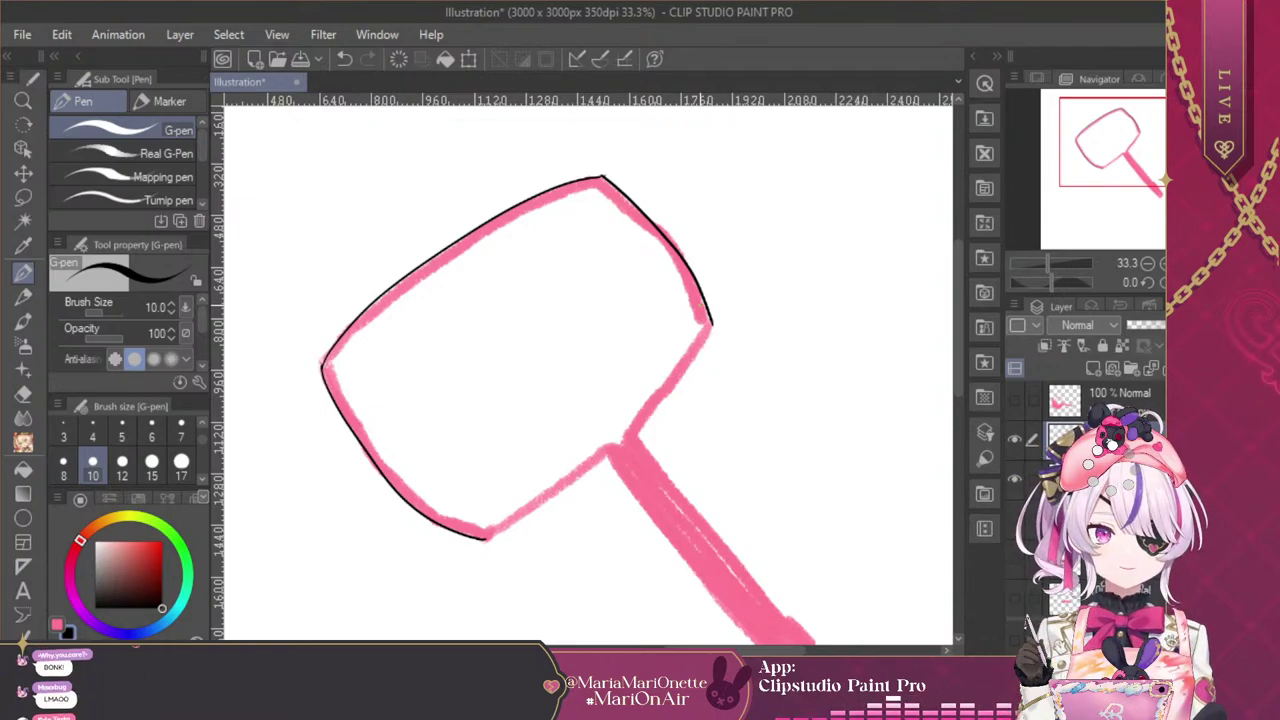
pyautogui.moveTo(711, 326); pyautogui.dragTo(630, 440)
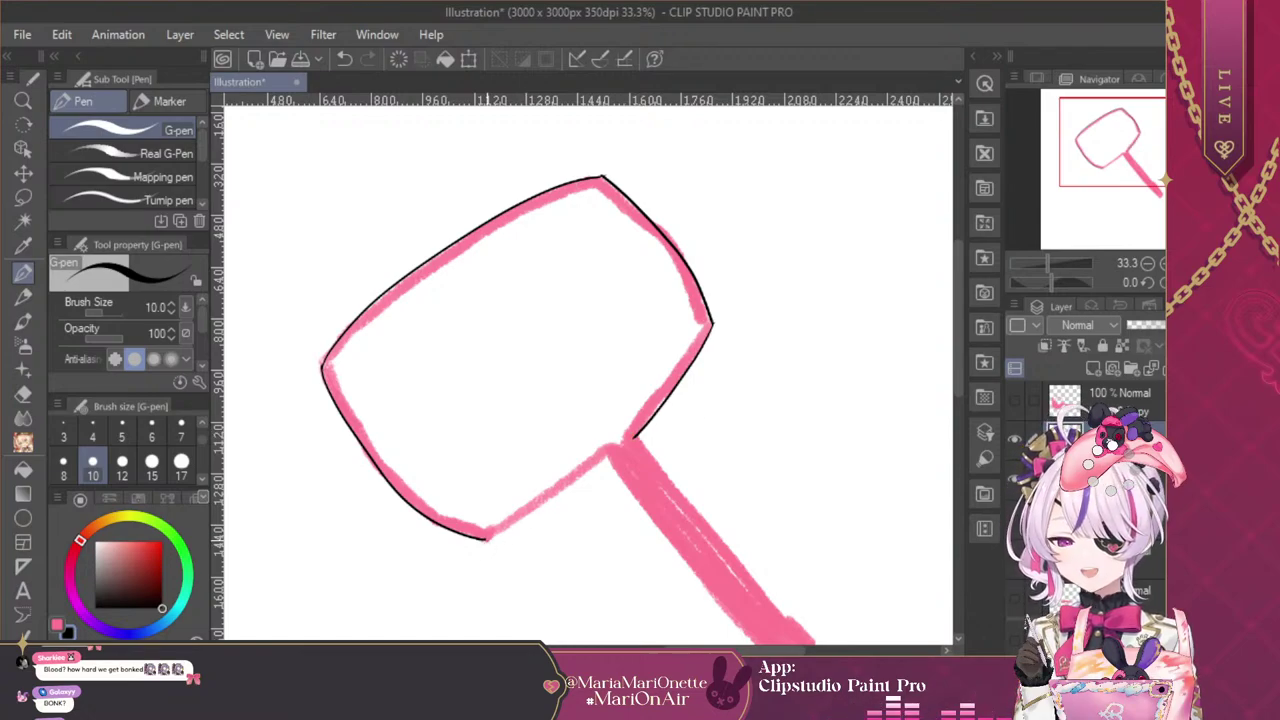
pyautogui.moveTo(488, 540)
pyautogui.mouseDown()
pyautogui.moveTo(584, 486)
pyautogui.moveTo(486, 541)
pyautogui.moveTo(615, 452)
pyautogui.mouseUp()
pyautogui.hotkey('ctrl', 'z')
pyautogui.hotkey('ctrl', 'z')
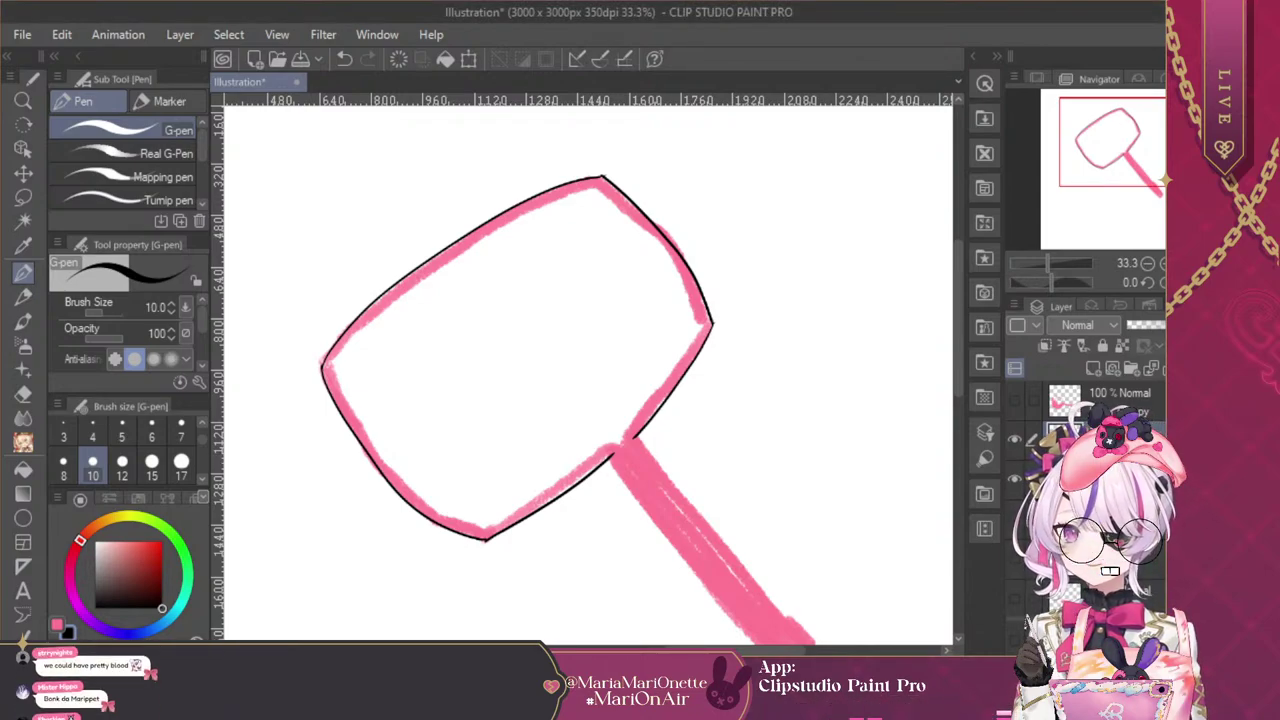
# Ink the handle-side edge of the mallet head in black as one continuous curve running across the top of the handle
pyautogui.moveTo(1122, 146)
pyautogui.mouseDown()
pyautogui.moveTo(1122, 163)
pyautogui.moveTo(1127, 117)
pyautogui.mouseUp()
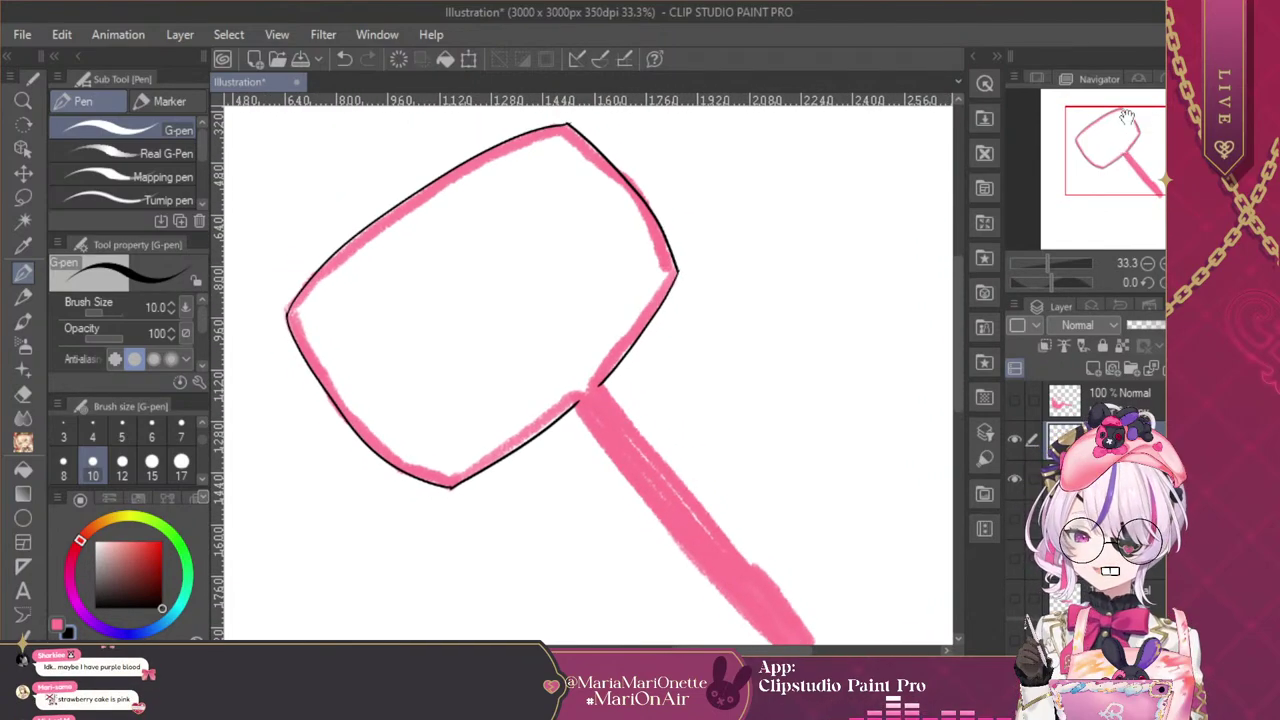
pyautogui.click(1148, 263)
pyautogui.click(1150, 283)
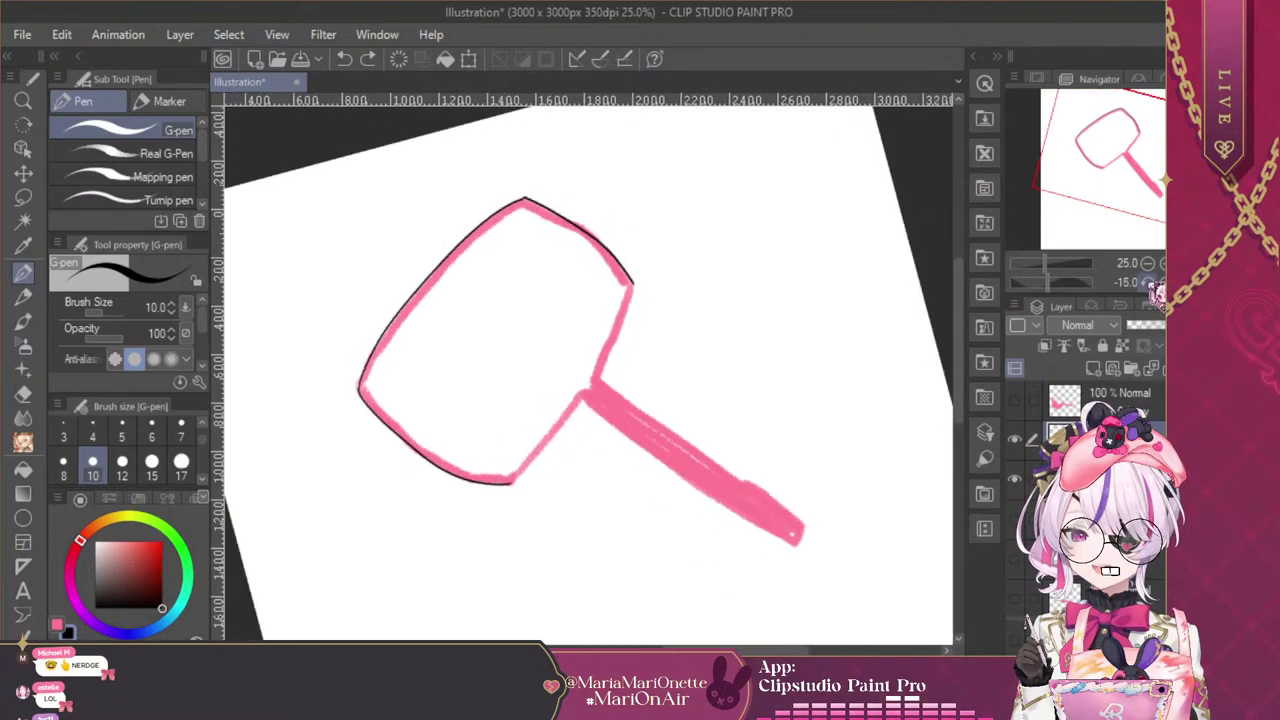
pyautogui.click(1149, 283)
pyautogui.click(1162, 283)
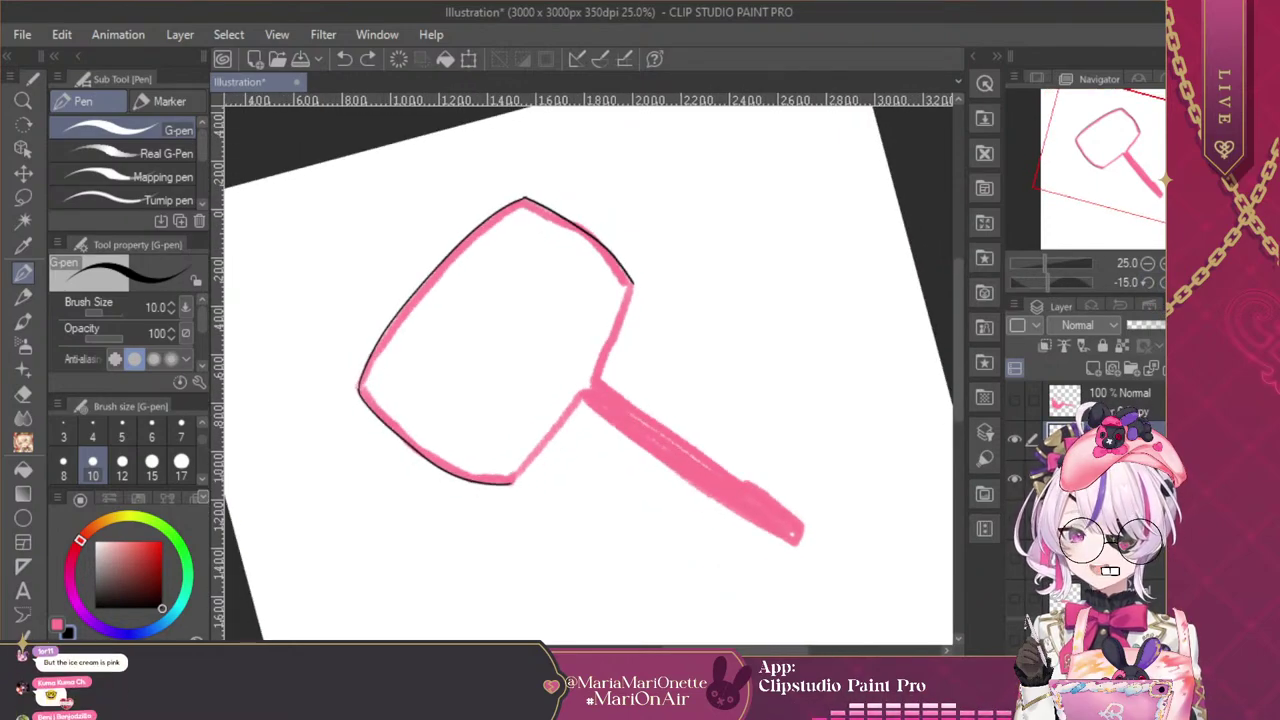
pyautogui.click(1162, 263)
pyautogui.click(1162, 263)
pyautogui.moveTo(676, 192); pyautogui.dragTo(645, 300)
pyautogui.hotkey('ctrl', 'z')
pyautogui.moveTo(676, 192); pyautogui.dragTo(655, 270)
pyautogui.hotkey('ctrl', 'z')
pyautogui.moveTo(676, 190)
pyautogui.mouseDown()
pyautogui.moveTo(617, 355)
pyautogui.moveTo(432, 594)
pyautogui.mouseUp()
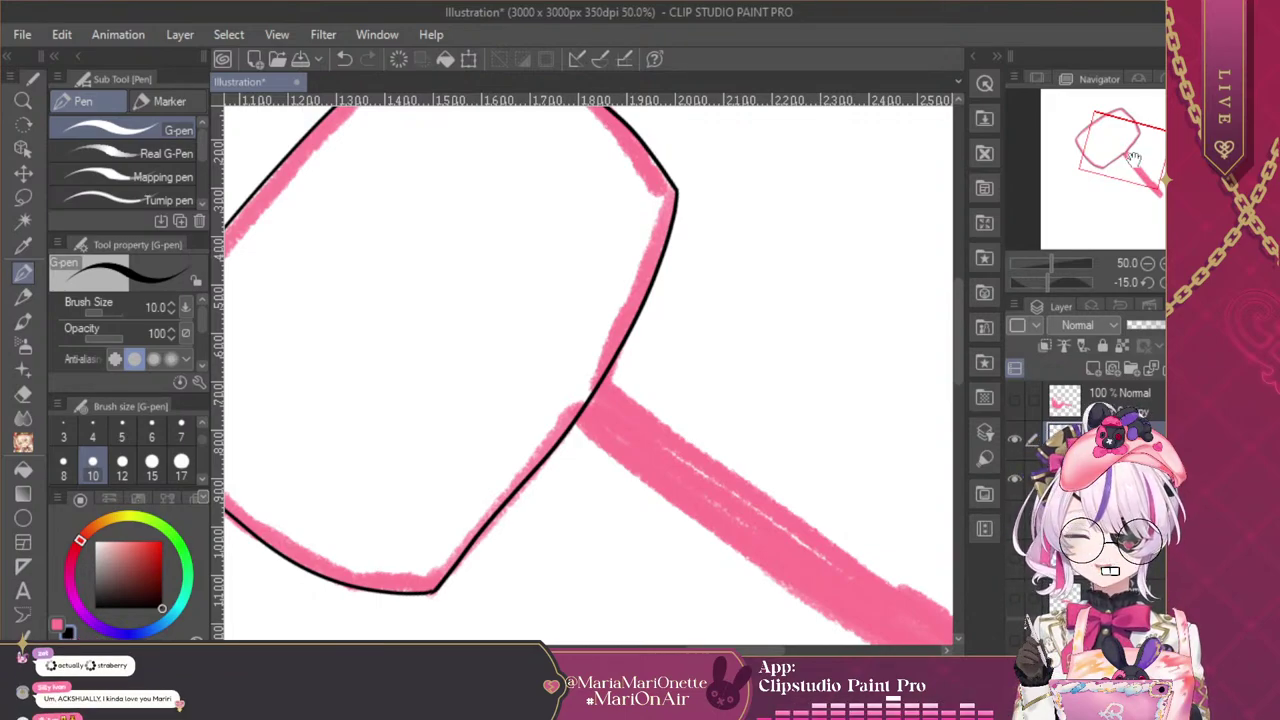
# Ink both long sides and the rounded end of the raised mallet's handle in black over the pink sketch
pyautogui.moveTo(600, 400); pyautogui.dragTo(469, 275)
pyautogui.press('^')
pyautogui.press('^')
pyautogui.press('^')
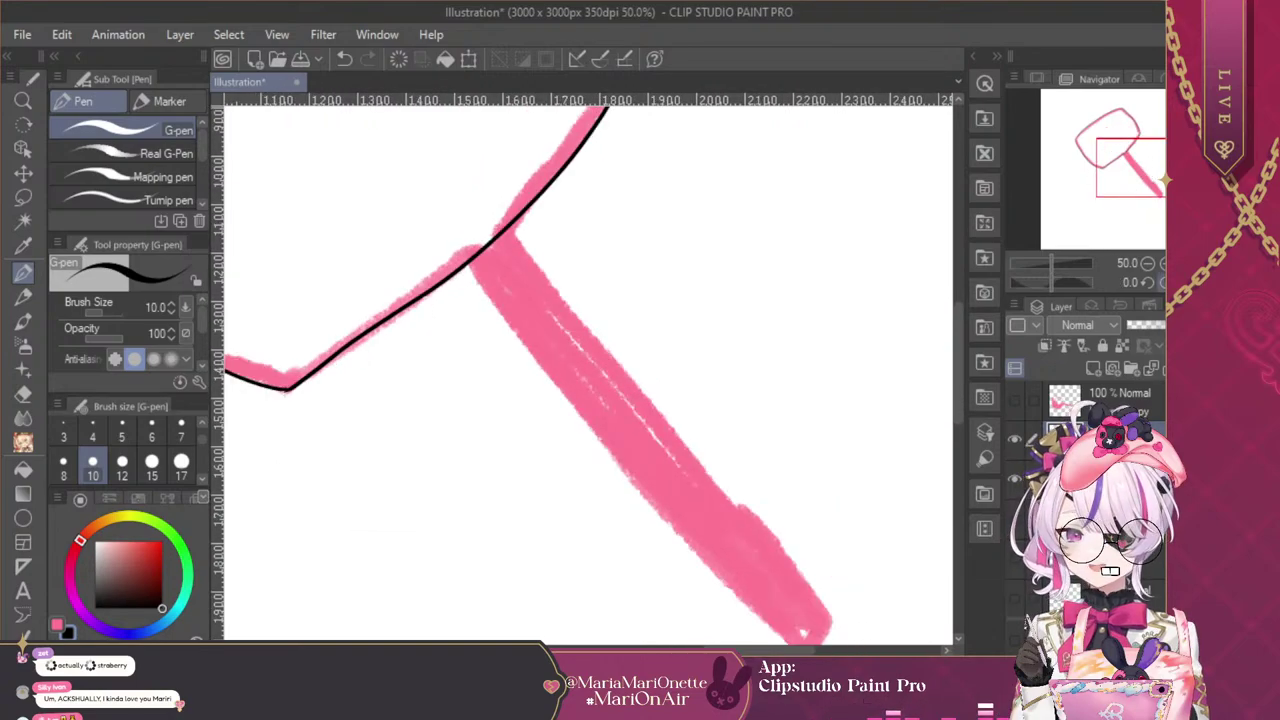
pyautogui.press('-')
pyautogui.press('-')
pyautogui.press('^')
pyautogui.press('^')
pyautogui.press('^')
pyautogui.press('^')
pyautogui.click(1162, 282)
pyautogui.click(1162, 282)
pyautogui.click(1162, 282)
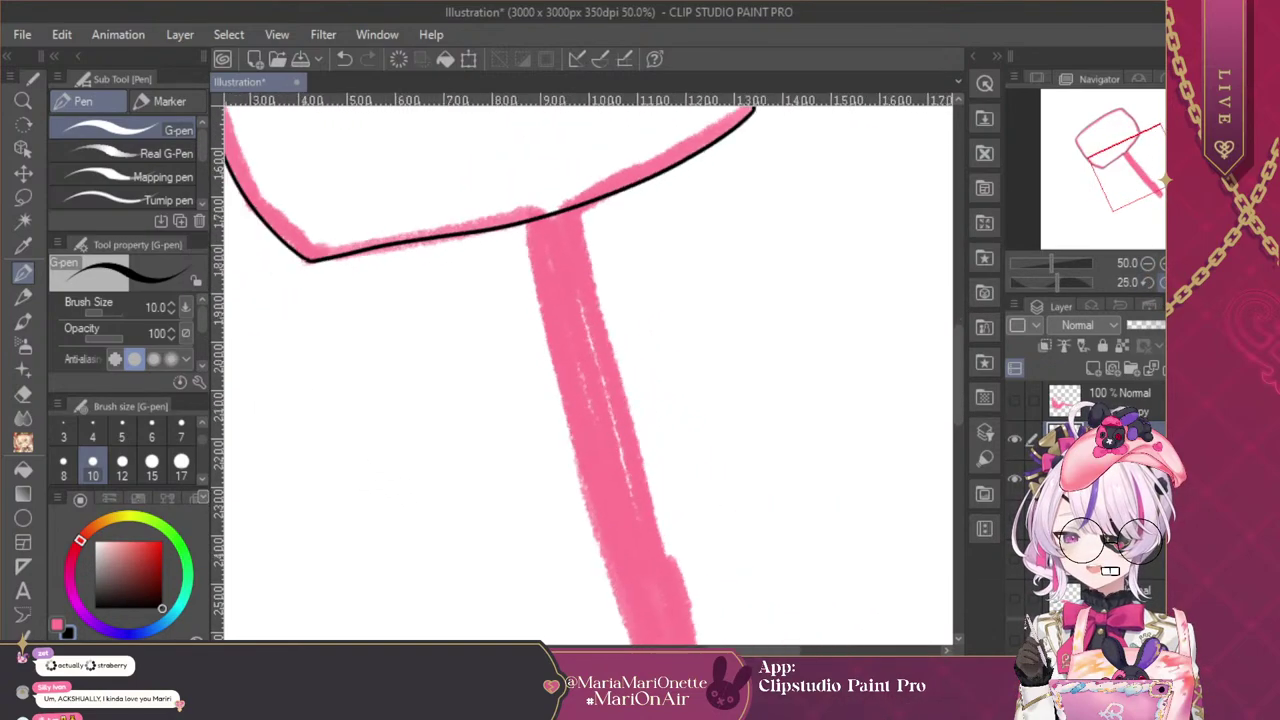
pyautogui.moveTo(1148, 182)
pyautogui.mouseDown()
pyautogui.moveTo(1151, 199)
pyautogui.moveTo(1155, 188)
pyautogui.mouseUp()
pyautogui.scroll(-1, 594, 375)
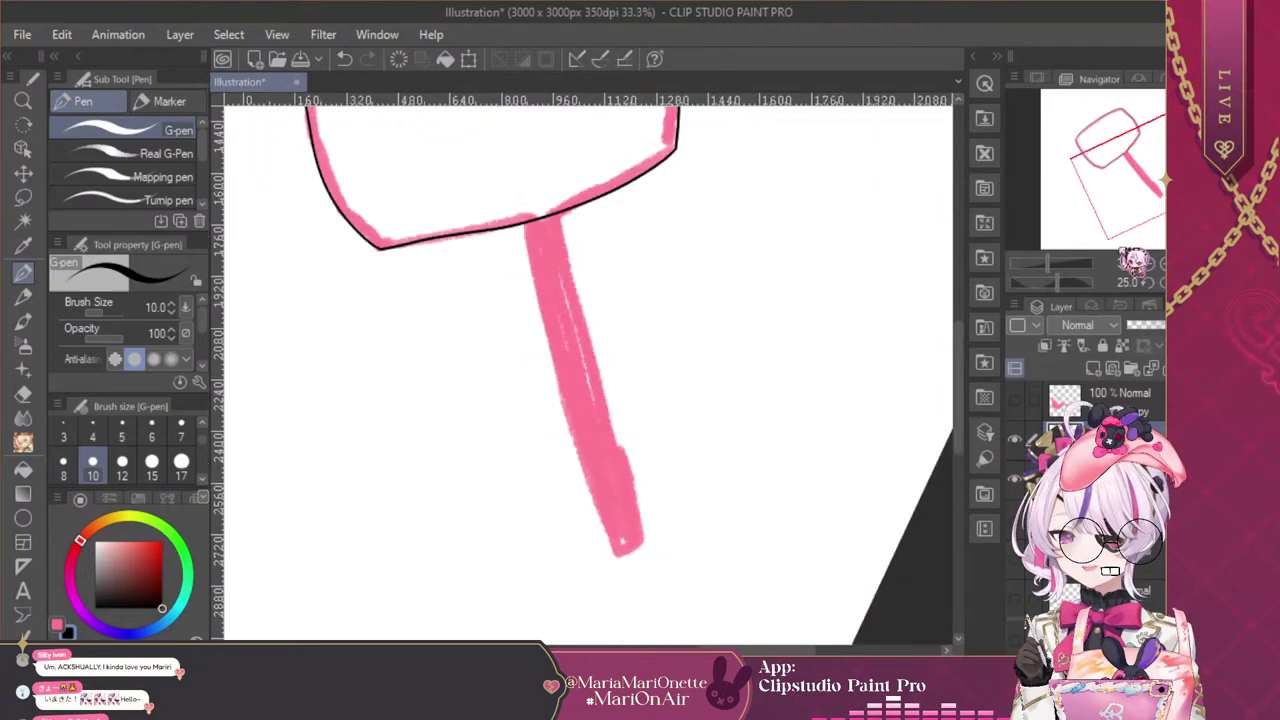
pyautogui.moveTo(522, 222); pyautogui.dragTo(620, 558)
pyautogui.moveTo(562, 212); pyautogui.dragTo(612, 398)
pyautogui.hotkey('ctrl', 'z')
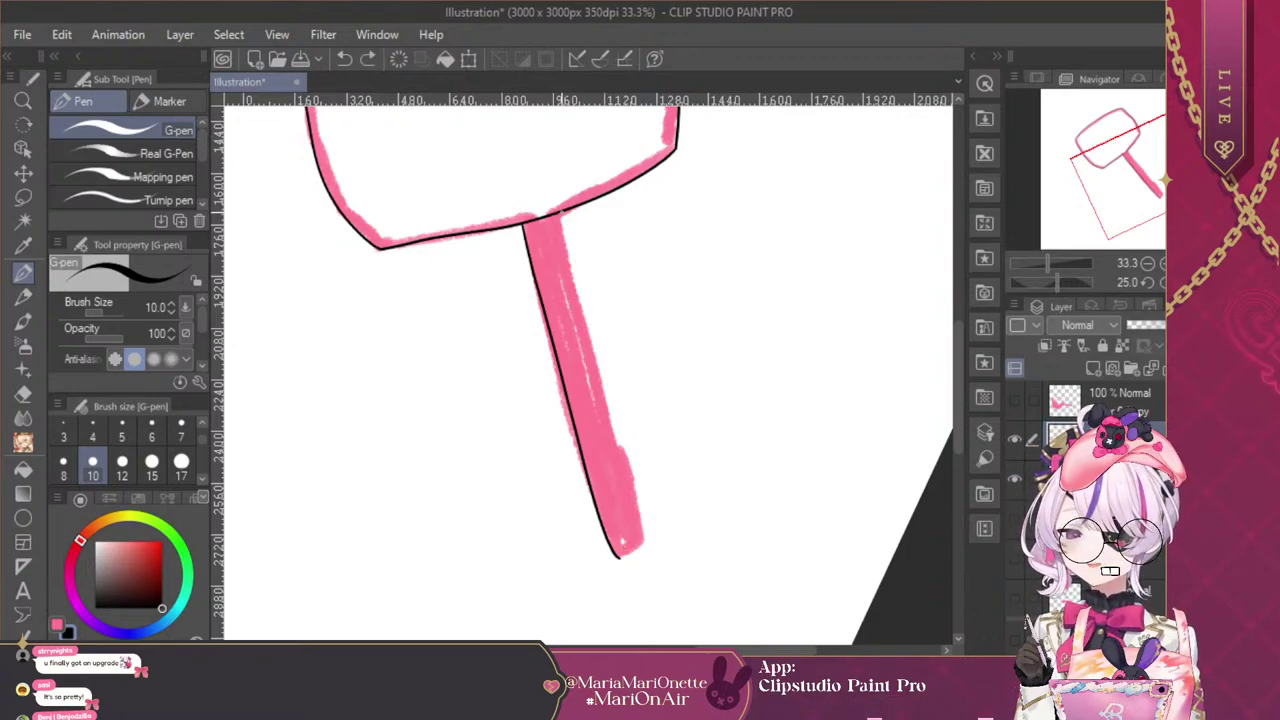
pyautogui.moveTo(558, 212); pyautogui.dragTo(644, 552)
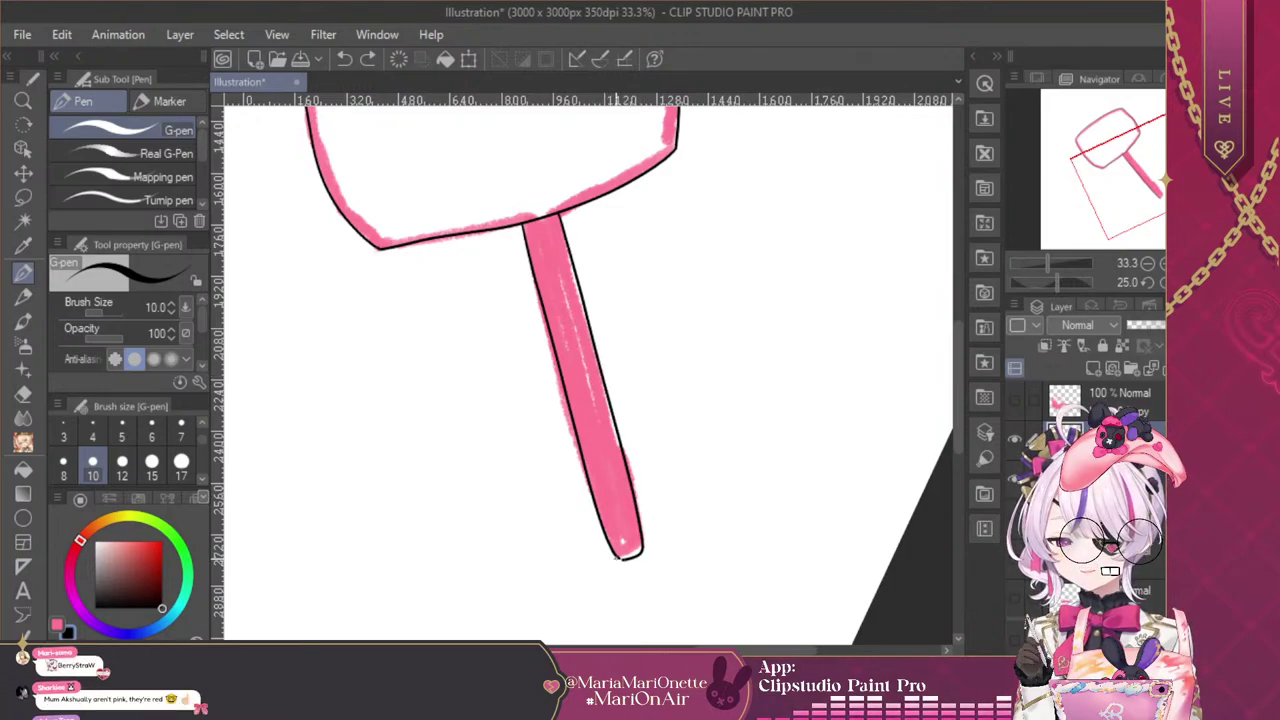
pyautogui.click(1178, 282)
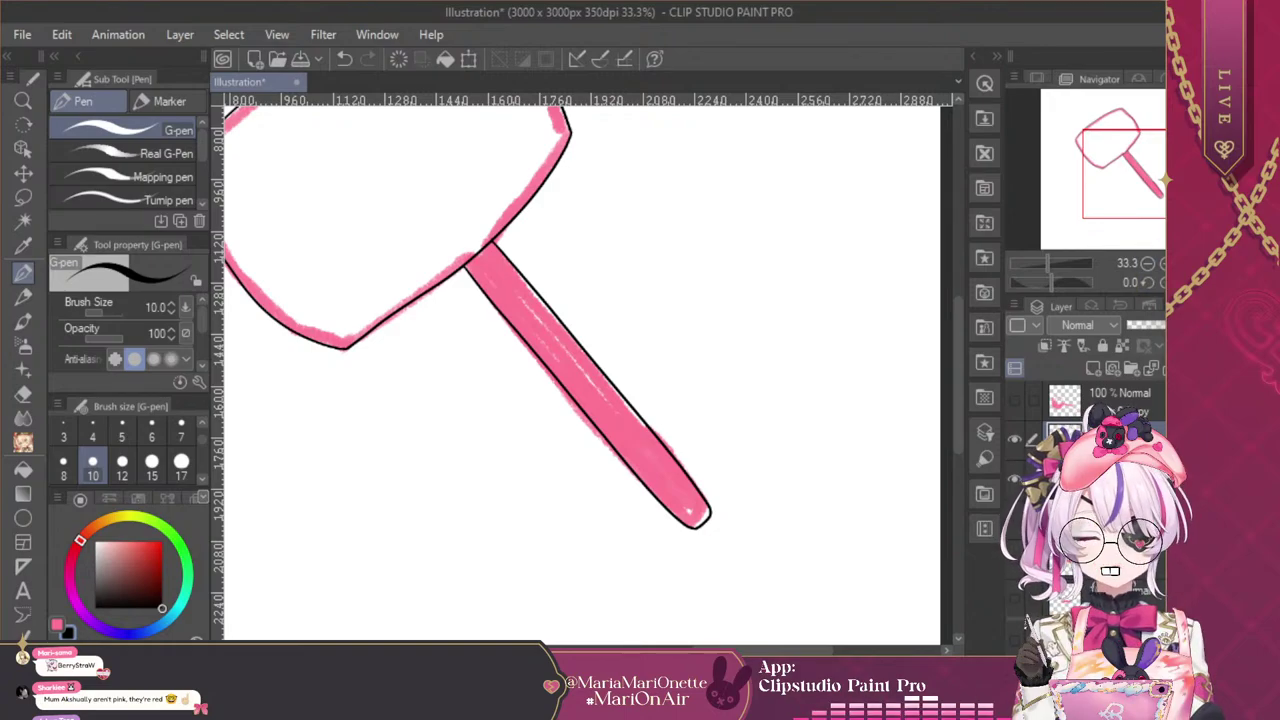
# Duplicate the mallet line art, place the copy on top of the layer stack and show the swung-down mallet sketch
pyautogui.moveTo(1110, 438); pyautogui.dragTo(1110, 392)
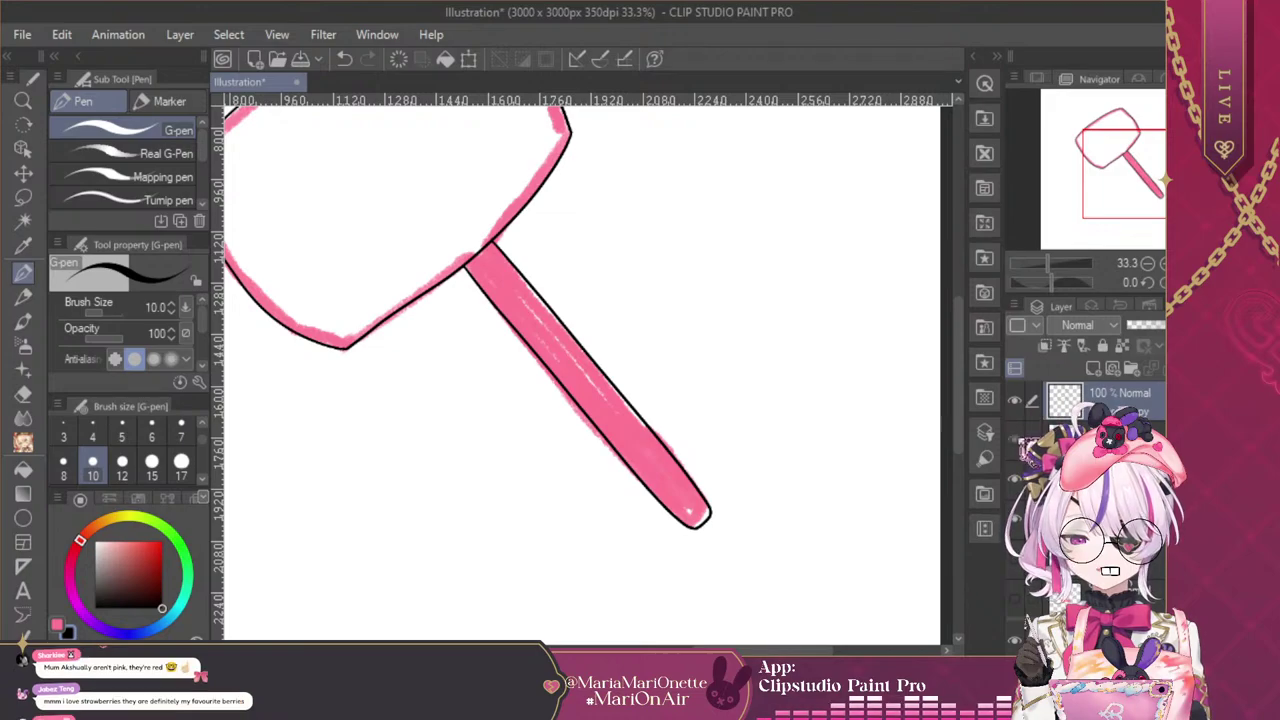
pyautogui.click(1015, 438)
pyautogui.click(1015, 400)
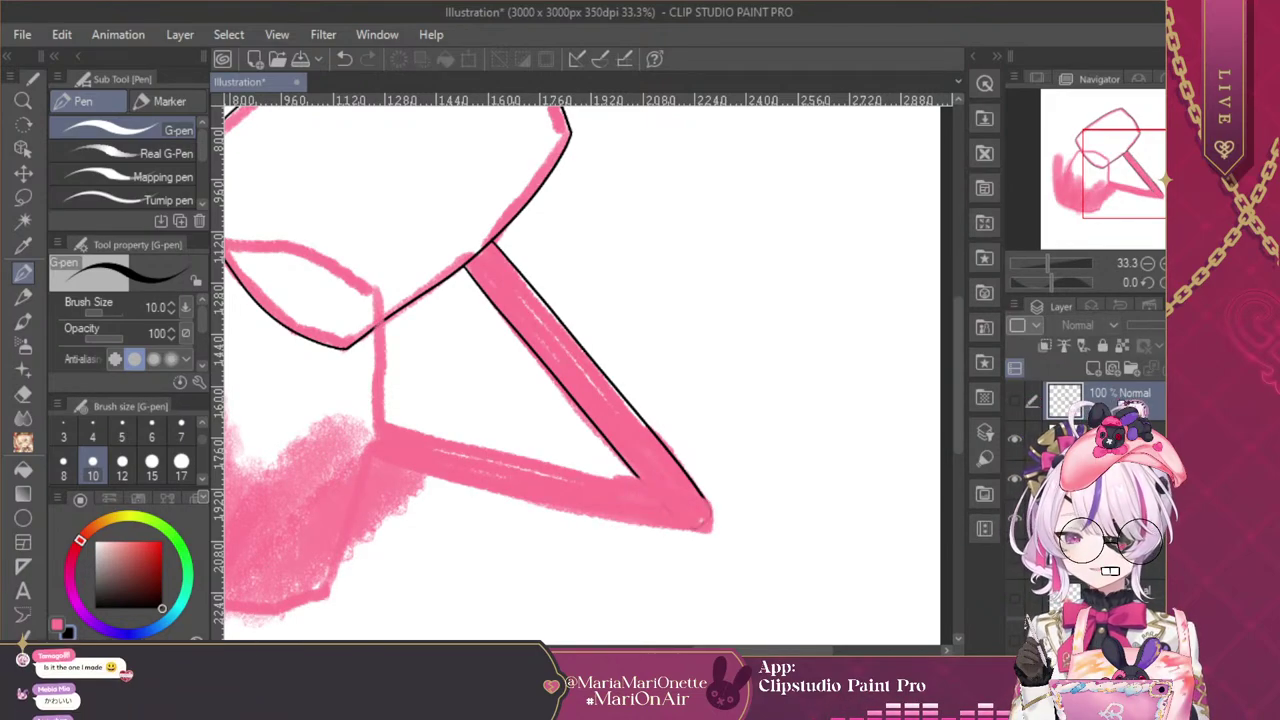
pyautogui.hotkey('ctrl', 'y')
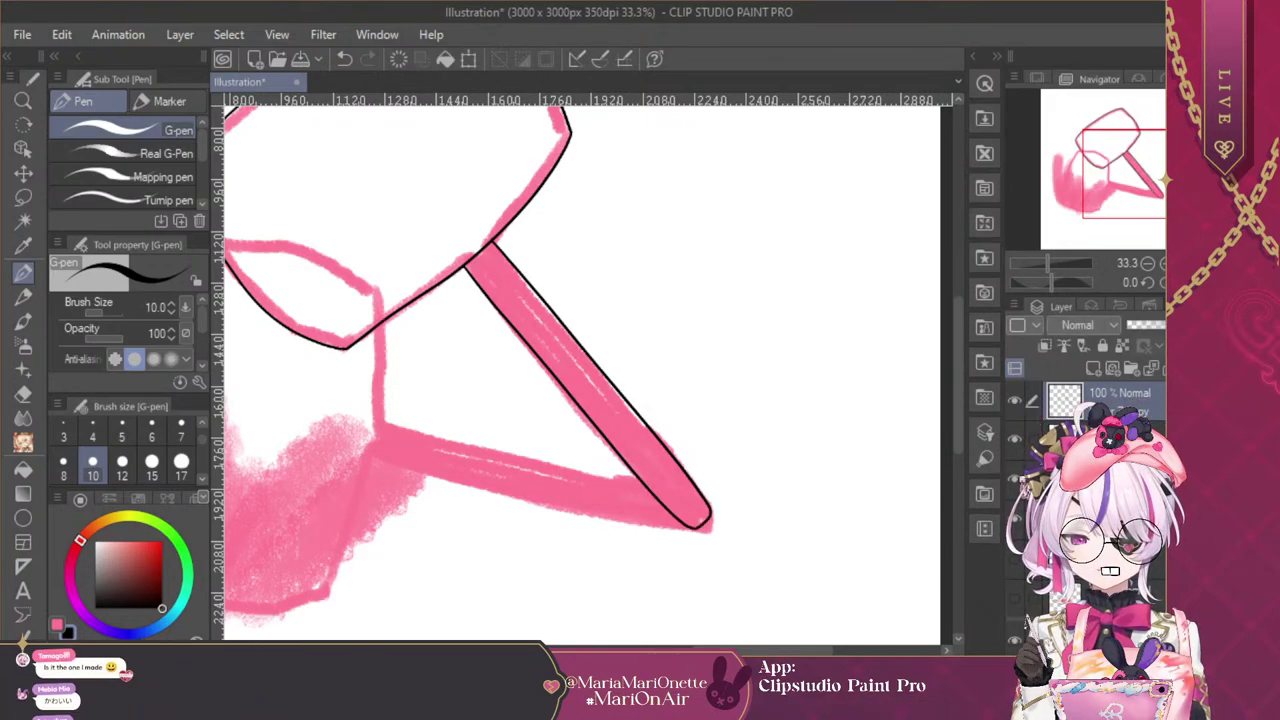
# Rotate the line-art copy counterclockwise and move it over the swung-down mallet sketch
pyautogui.hotkey('ctrl', 't')
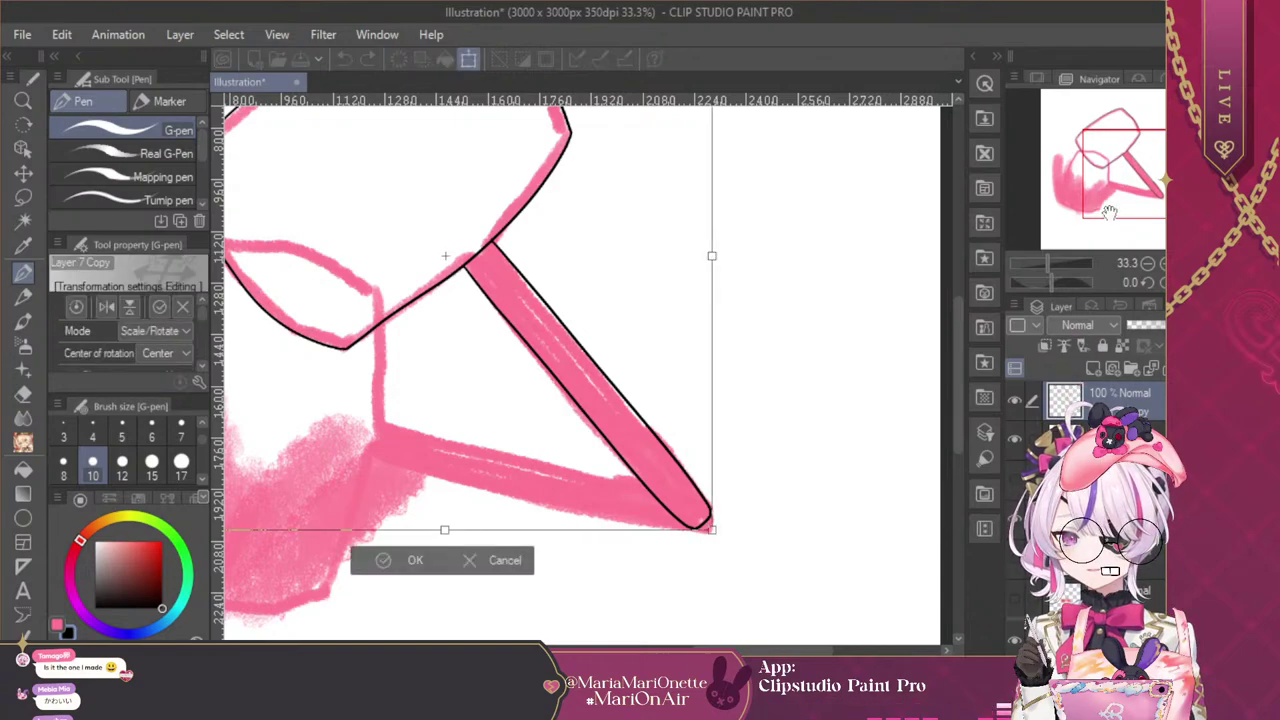
pyautogui.click(1148, 263)
pyautogui.moveTo(1164, 204); pyautogui.dragTo(1140, 176)
pyautogui.moveTo(1089, 143); pyautogui.dragTo(1088, 153)
pyautogui.click(1150, 264)
pyautogui.moveTo(735, 255); pyautogui.dragTo(652, 154)
pyautogui.moveTo(630, 312); pyautogui.dragTo(596, 382)
pyautogui.moveTo(692, 261)
pyautogui.mouseDown()
pyautogui.moveTo(663, 263)
pyautogui.moveTo(611, 371)
pyautogui.mouseUp()
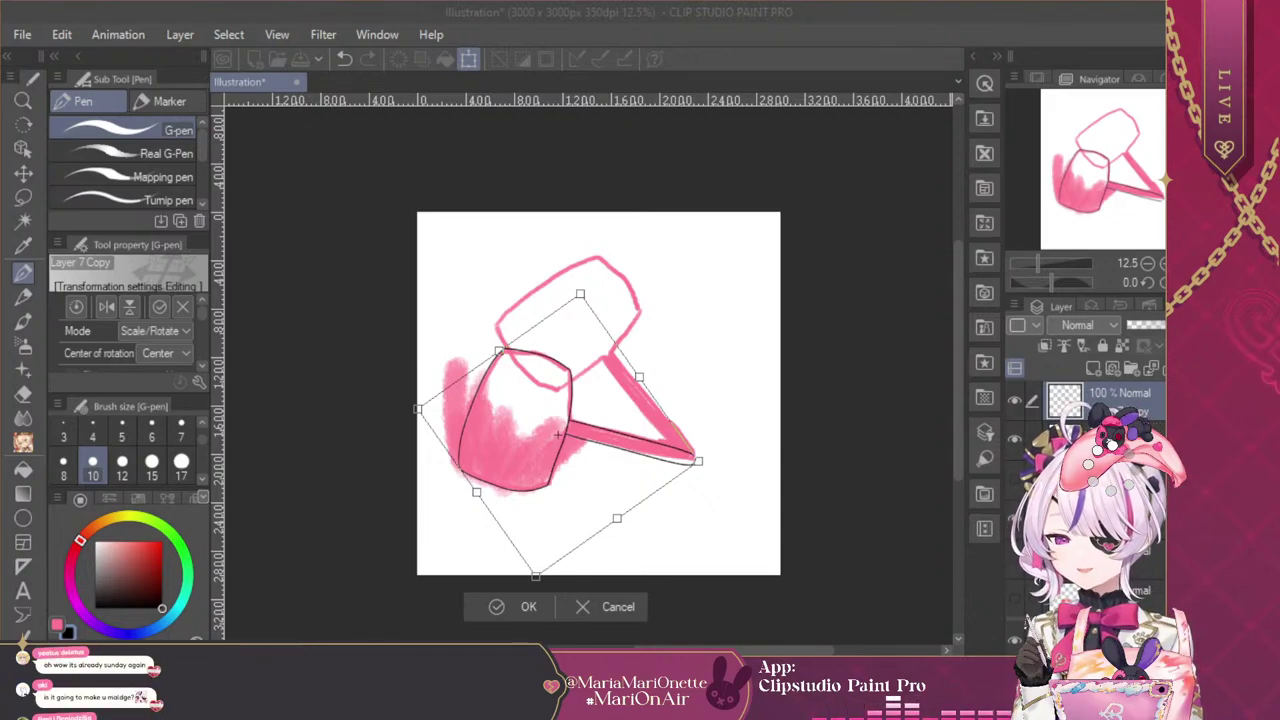
pyautogui.click(525, 611)
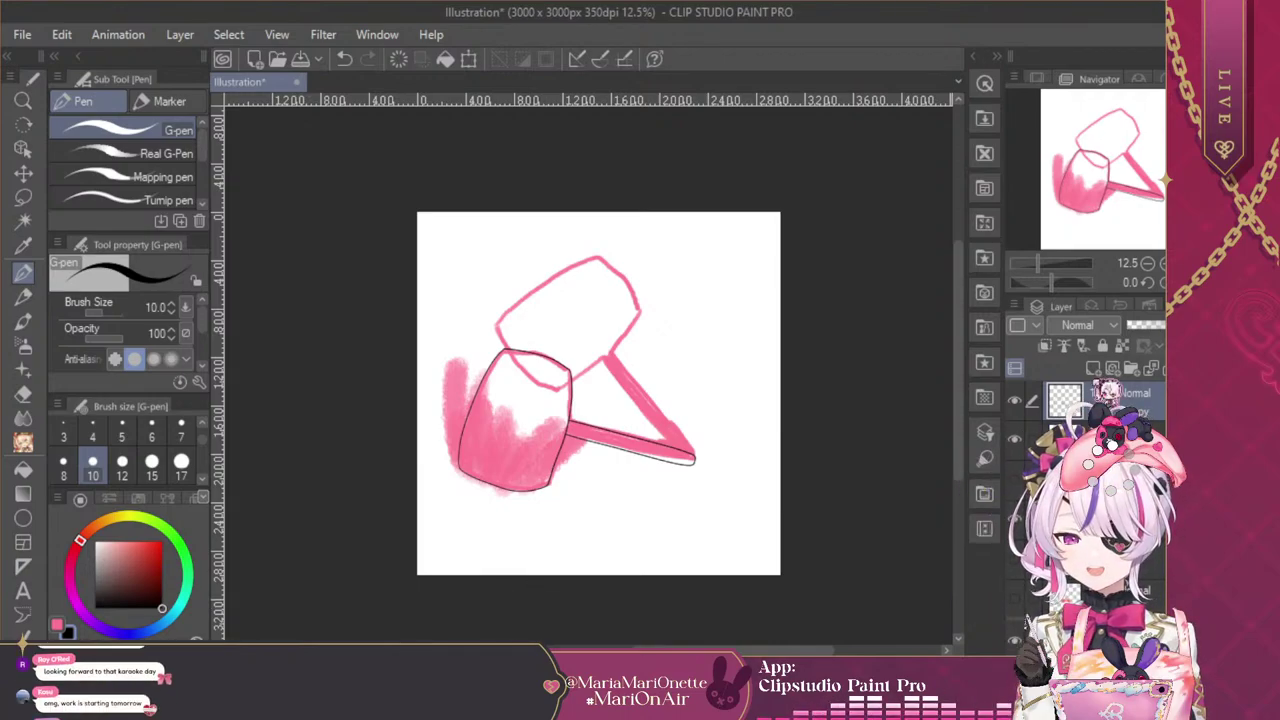
# Hide the raised mallet's layers so only the swung-down sketch and its line art show
pyautogui.hotkey('ctrl', 'z')
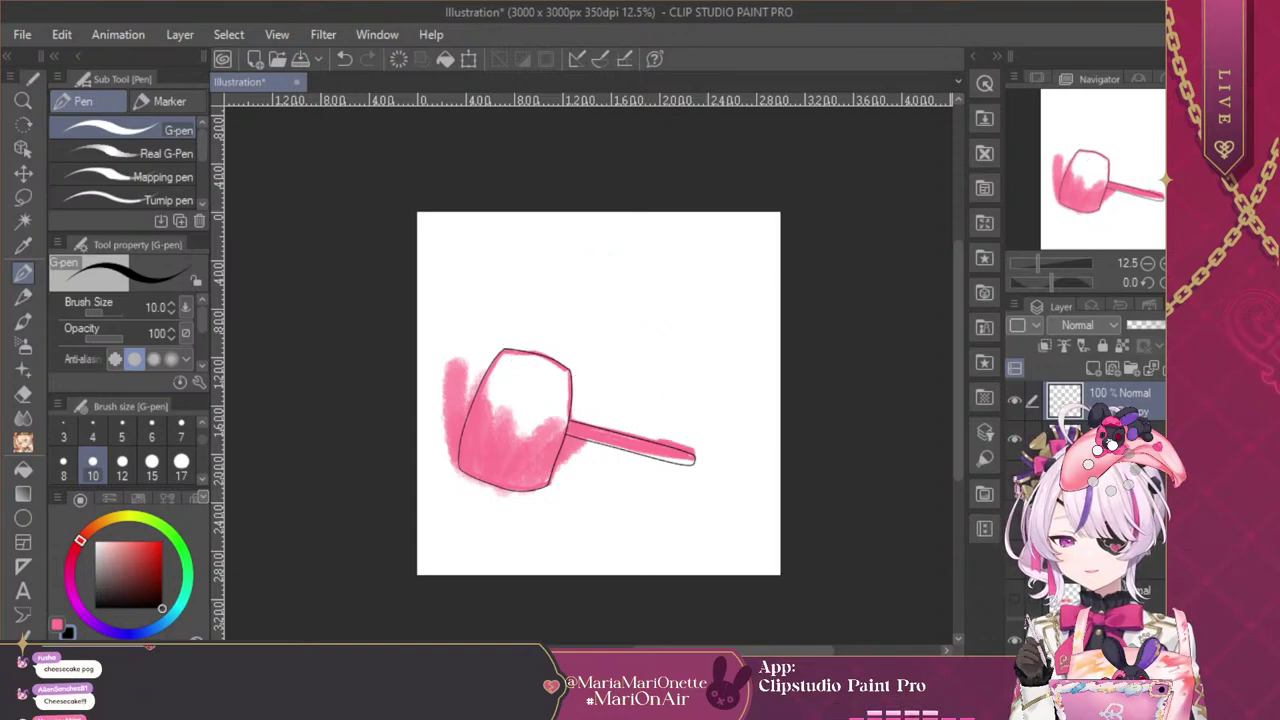
pyautogui.hotkey('ctrl', 'y')
pyautogui.hotkey('ctrl', 'z')
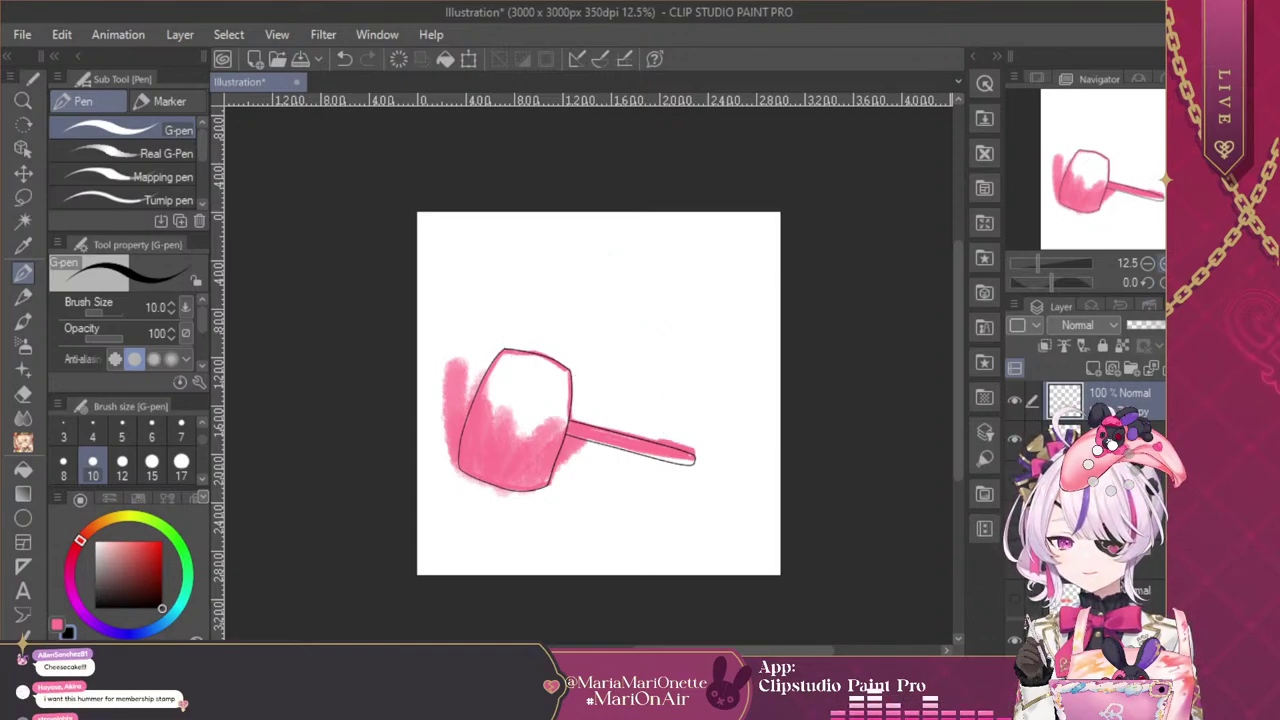
pyautogui.click(1162, 263)
pyautogui.click(1162, 263)
pyautogui.click(1162, 263)
pyautogui.click(1147, 263)
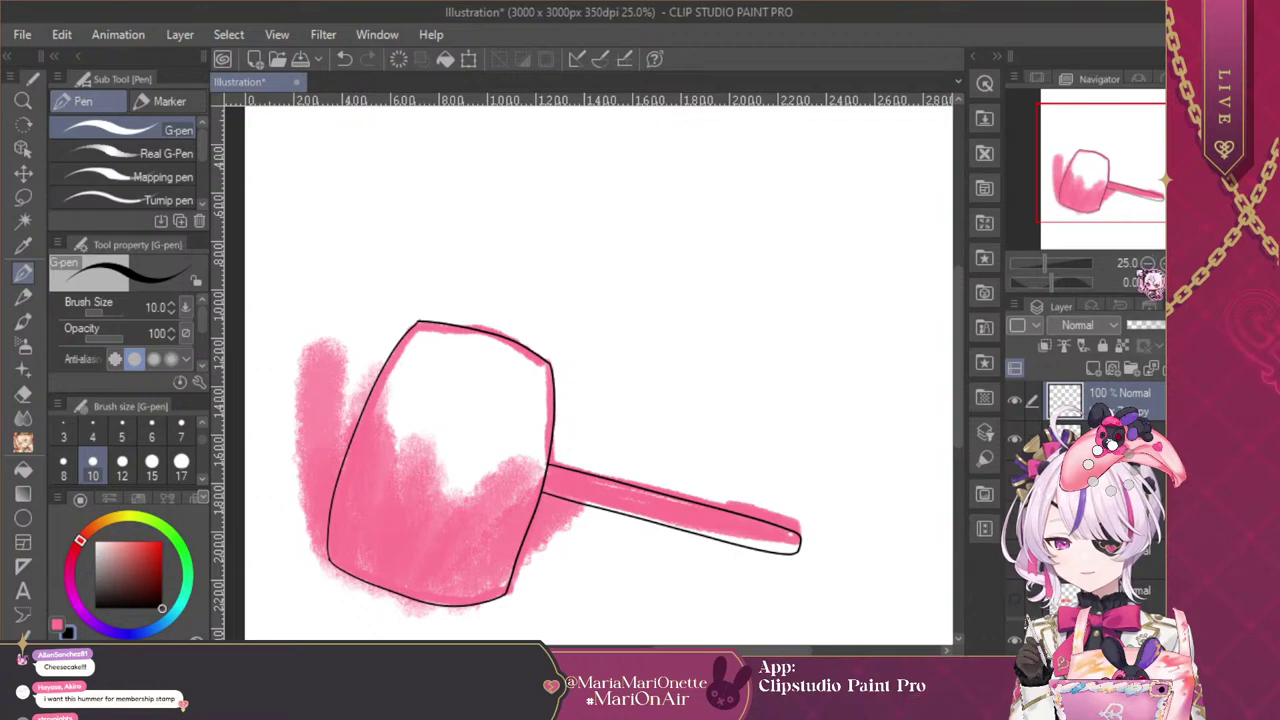
# Hide the swung-down mallet's layers and show the raised mallet's line art alone
pyautogui.click(1015, 400)
pyautogui.click(1015, 439)
pyautogui.click(1015, 479)
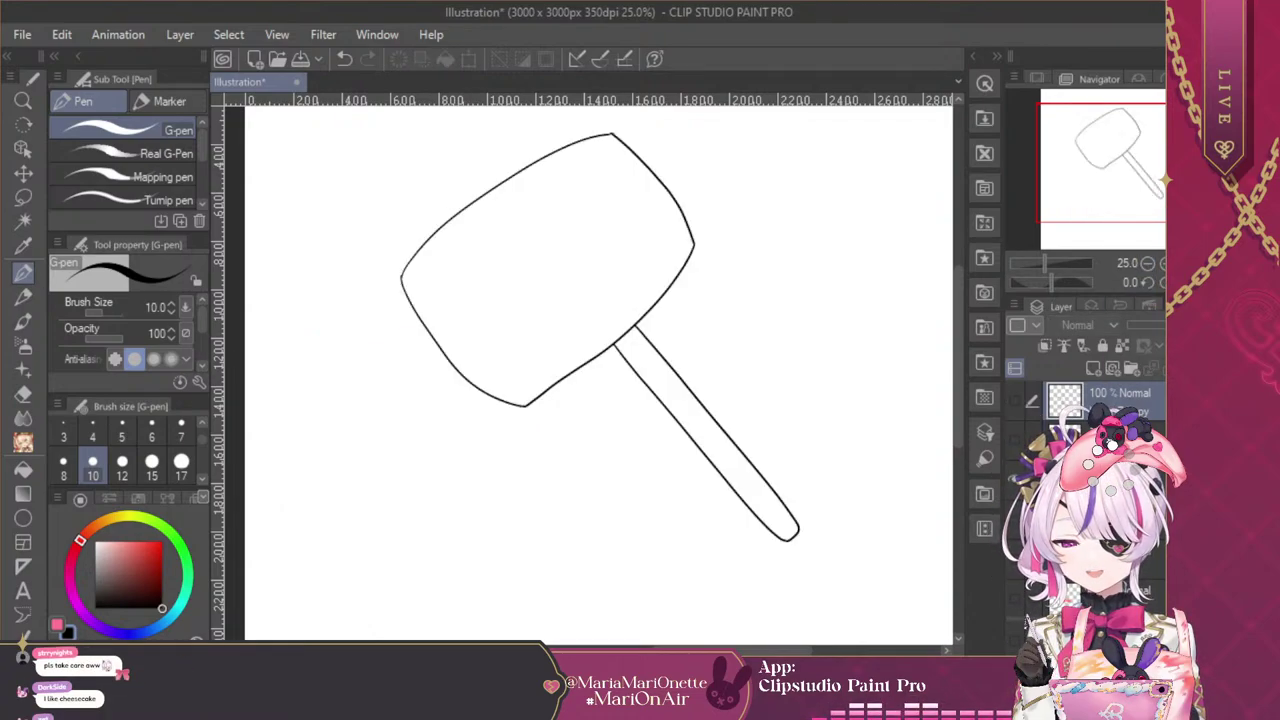
# Fill the raised mallet's head and handle with a medium brown on the layer below its line art
pyautogui.click(1065, 479)
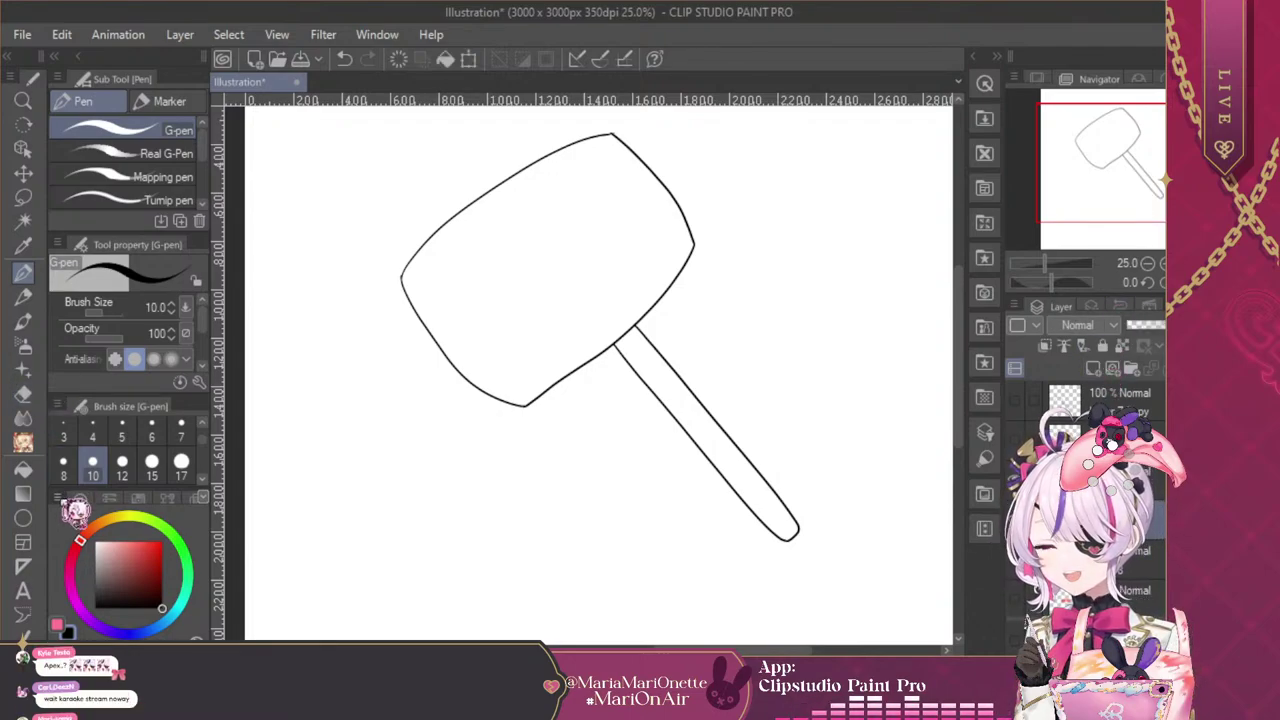
pyautogui.moveTo(128, 550); pyautogui.dragTo(128, 525)
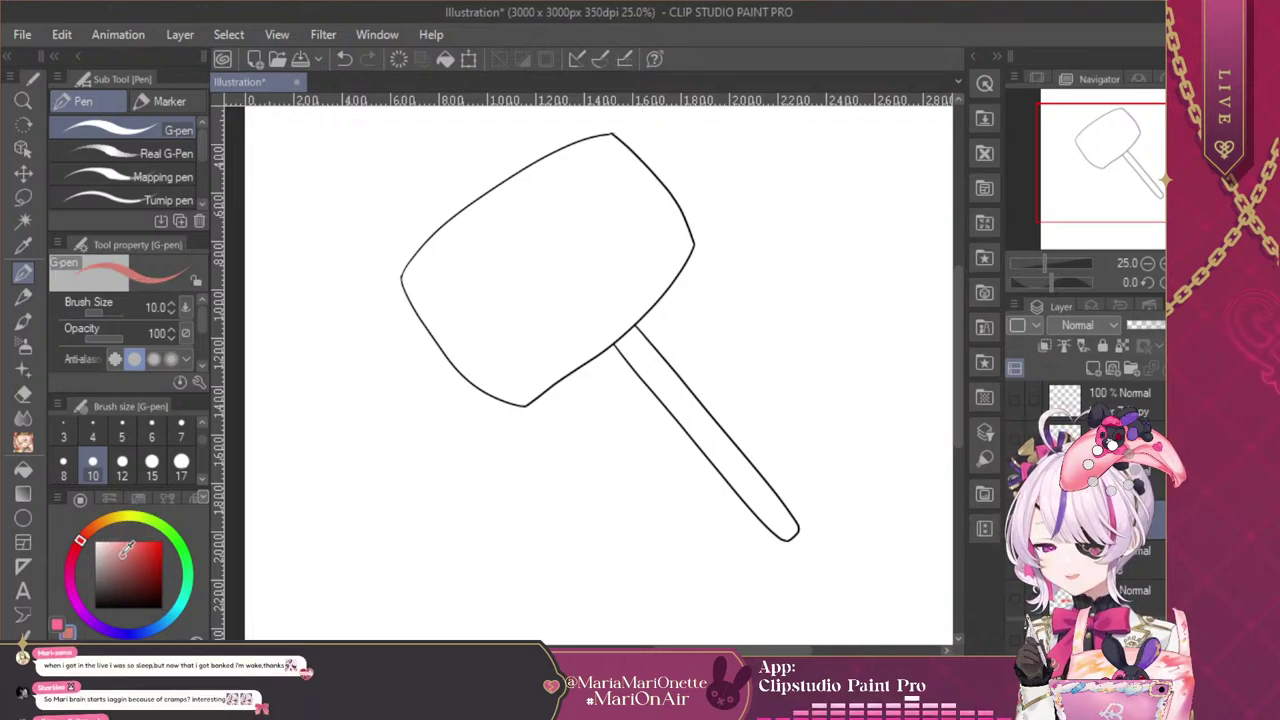
pyautogui.click(123, 556)
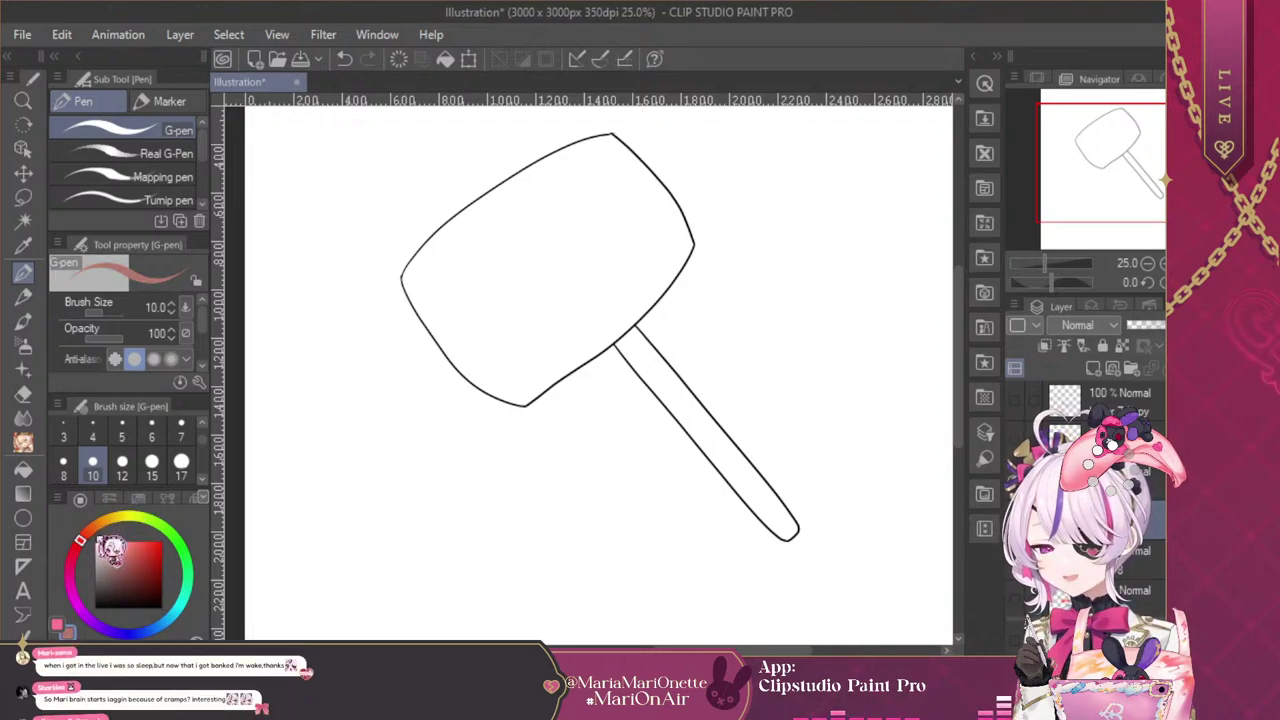
pyautogui.click(93, 527)
pyautogui.moveTo(114, 548); pyautogui.dragTo(129, 562)
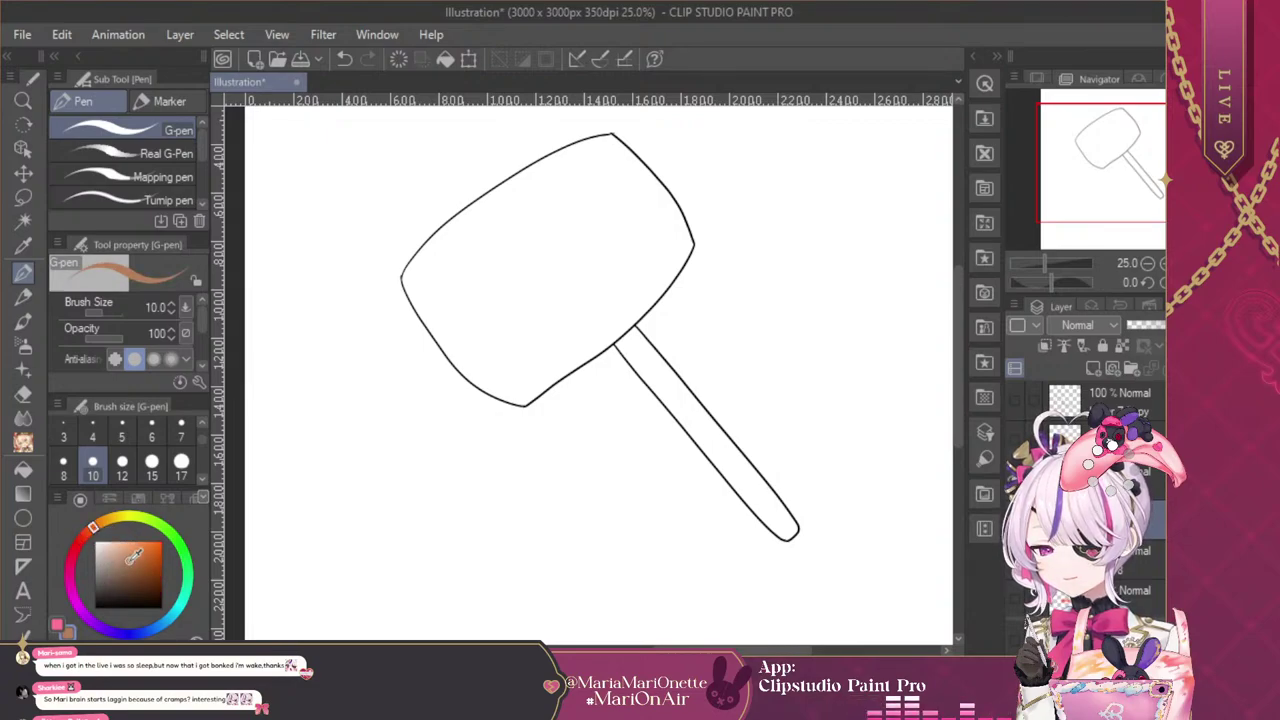
pyautogui.click(23, 468)
pyautogui.click(529, 283)
pyautogui.click(678, 395)
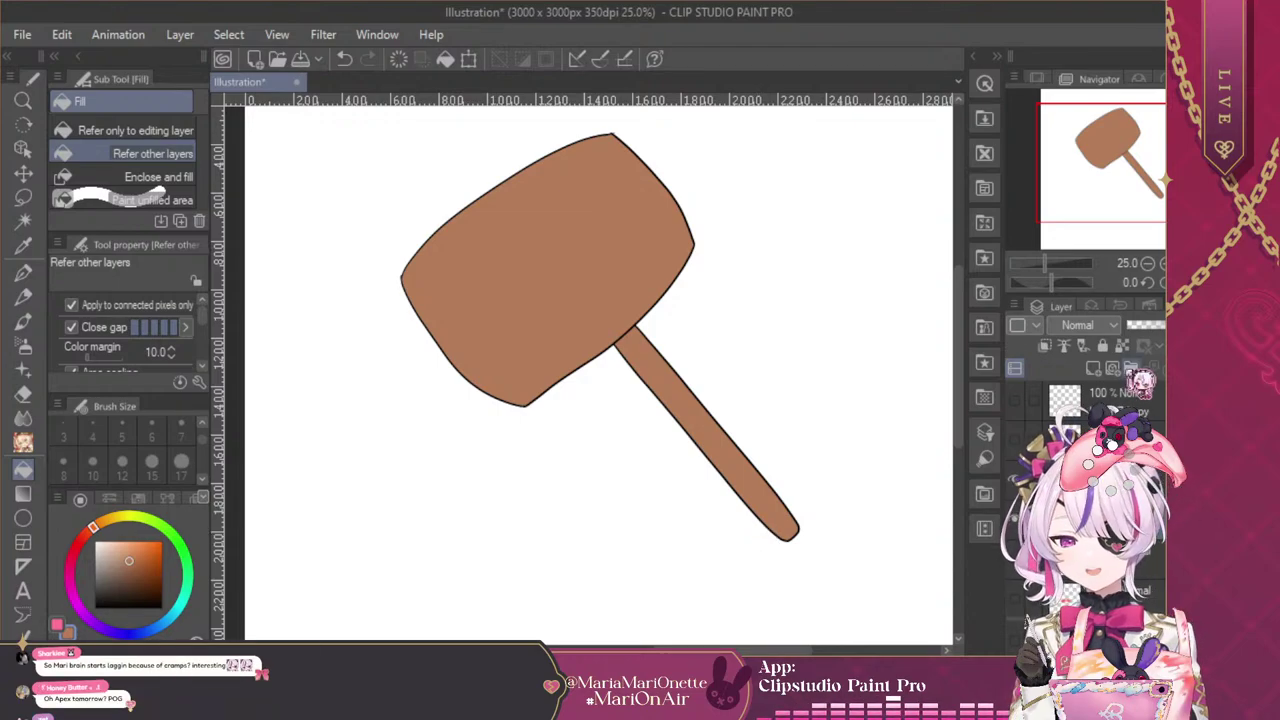
# Try bright pink and pale pink strokes on the mallet head with the Mechanical pencil, undoing each one
pyautogui.click(23, 296)
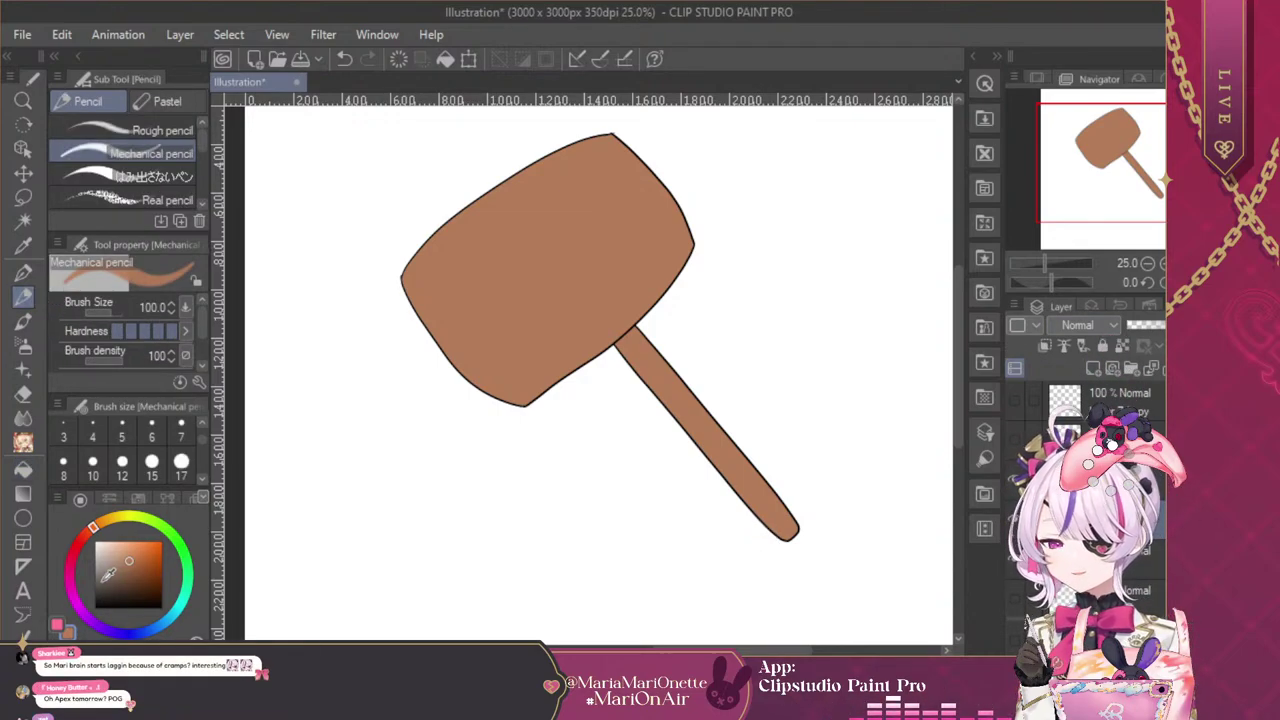
pyautogui.click(73, 557)
pyautogui.moveTo(126, 569); pyautogui.dragTo(142, 481)
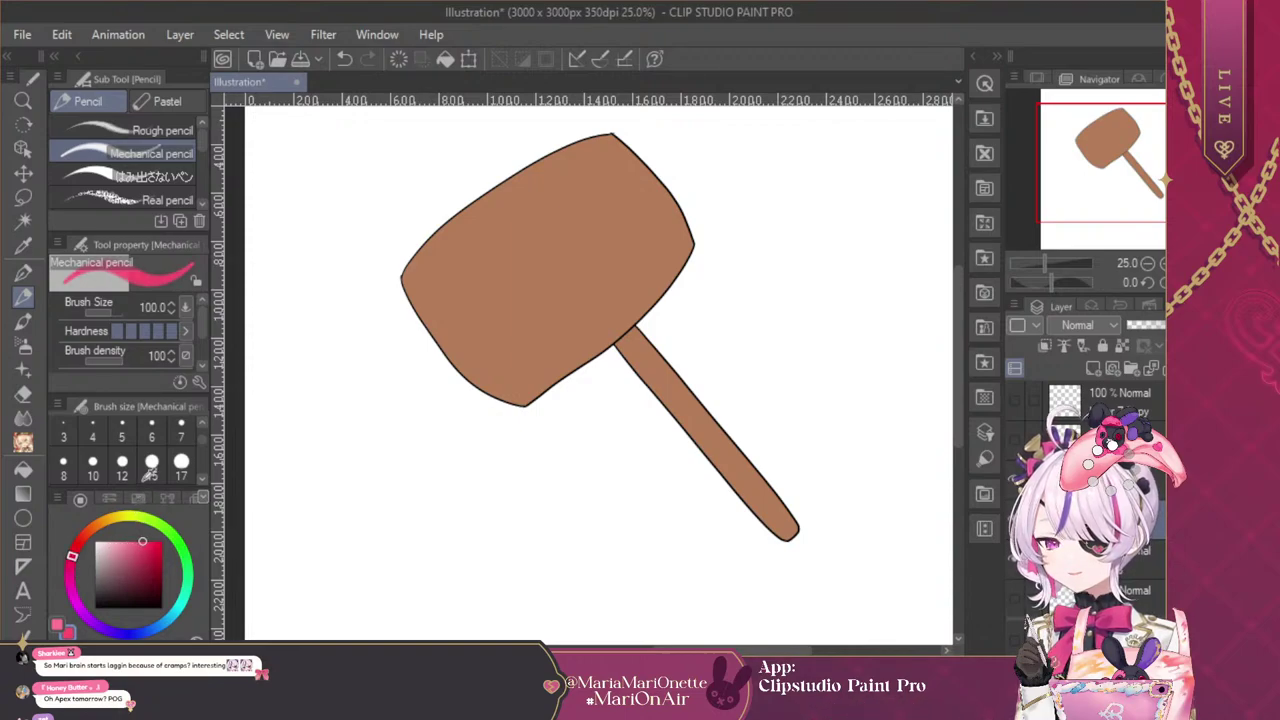
pyautogui.moveTo(451, 286); pyautogui.dragTo(508, 362)
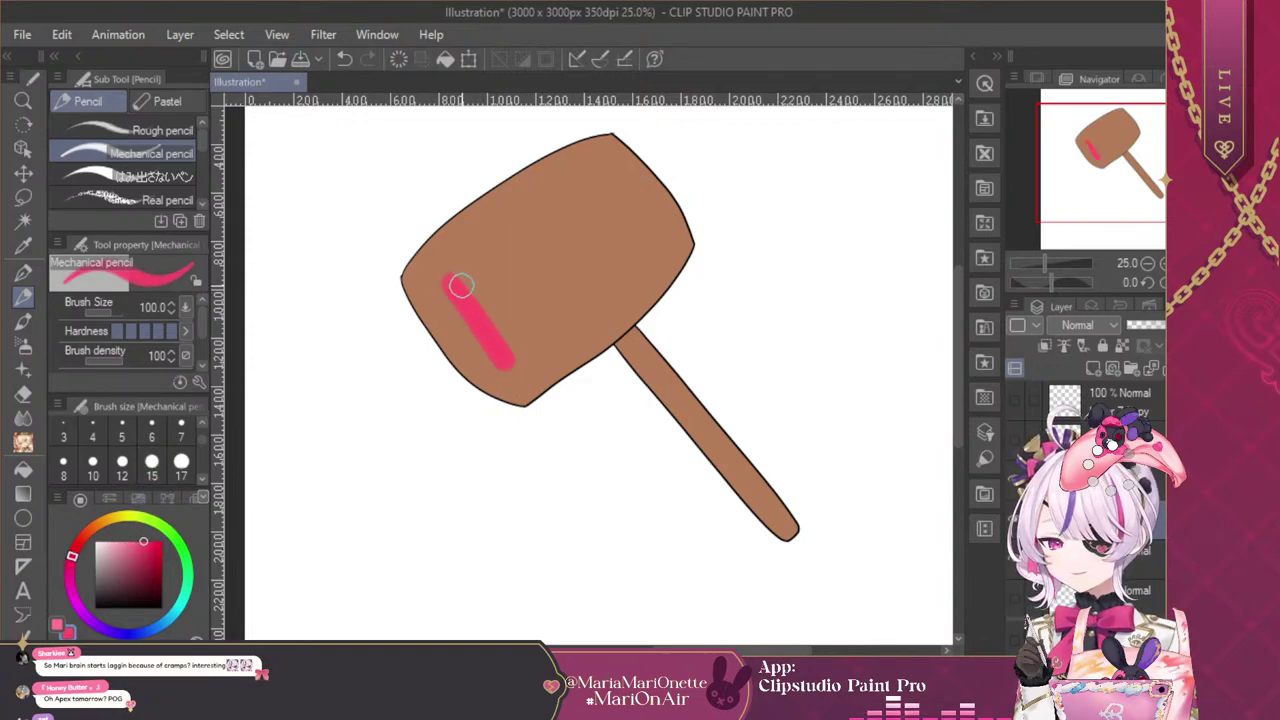
pyautogui.click(343, 58)
pyautogui.click(111, 541)
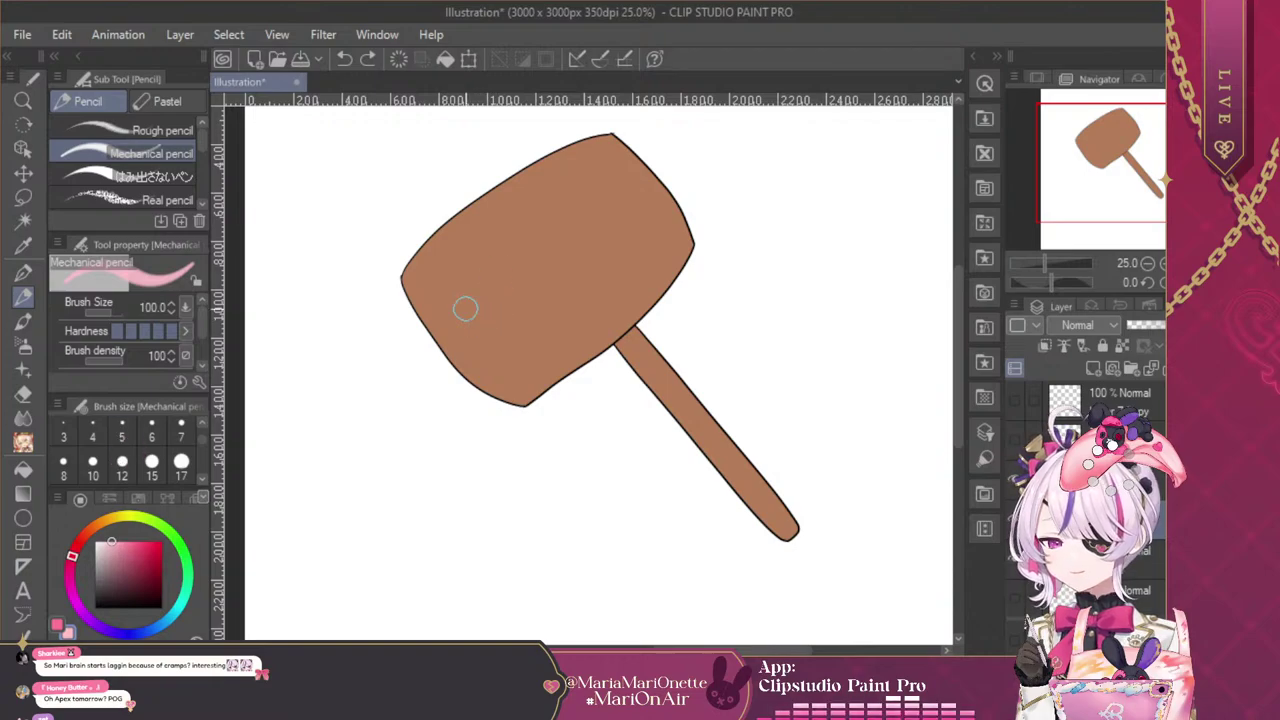
pyautogui.moveTo(443, 284); pyautogui.dragTo(517, 372)
pyautogui.click(343, 58)
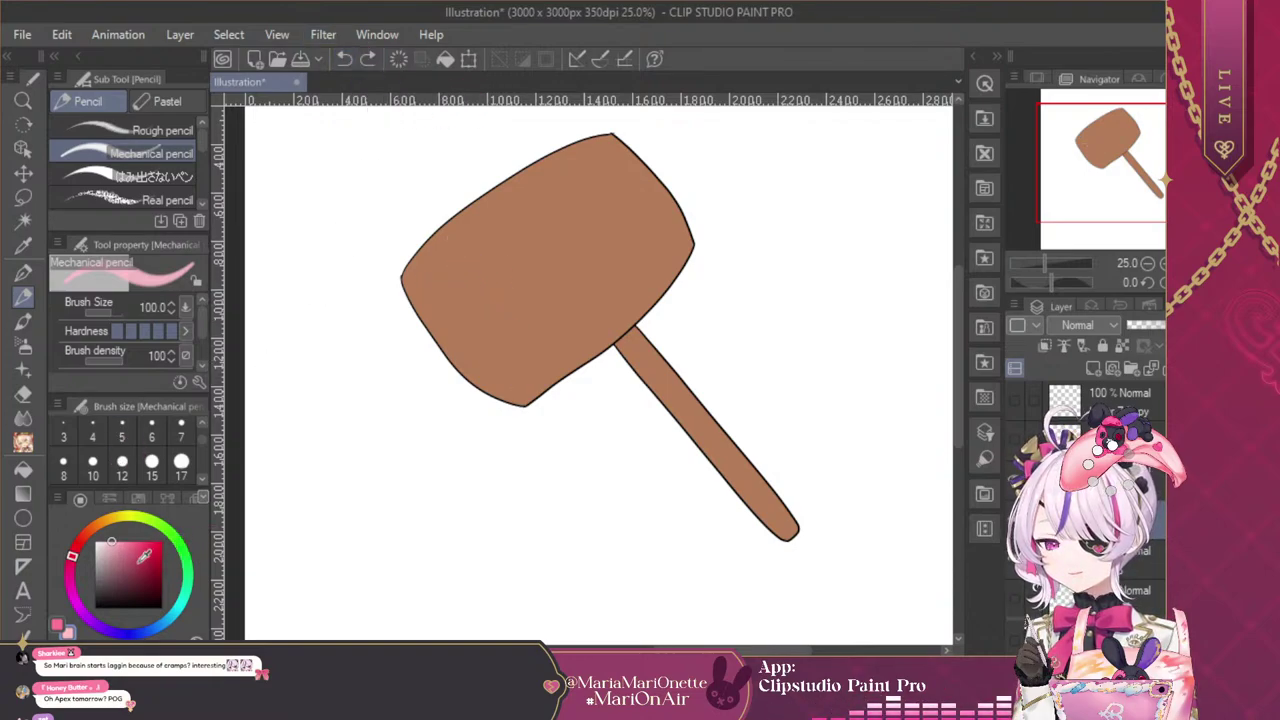
# Letter BONK in bright red across the raised mallet's head with the Mechanical pencil at brush size 50
pyautogui.click(161, 542)
pyautogui.click(77, 545)
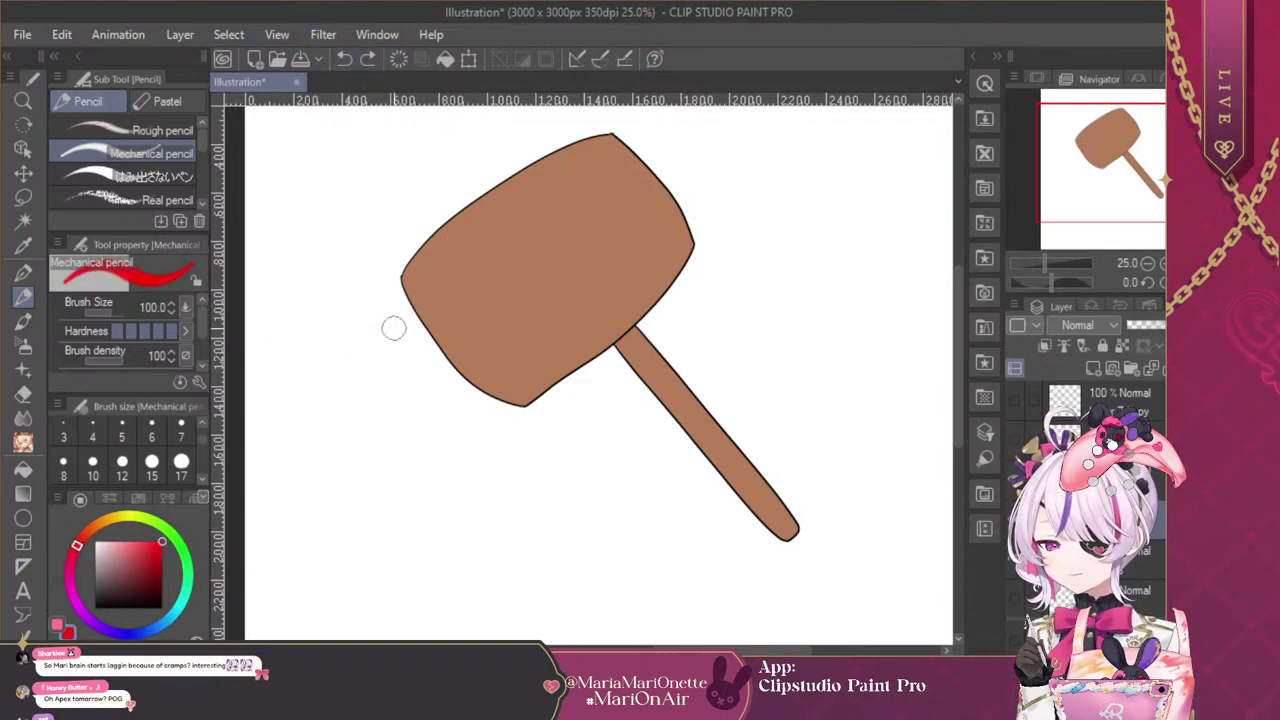
pyautogui.moveTo(443, 266)
pyautogui.mouseDown()
pyautogui.moveTo(502, 290)
pyautogui.moveTo(492, 306)
pyautogui.moveTo(539, 300)
pyautogui.moveTo(505, 362)
pyautogui.mouseUp()
pyautogui.click(345, 58)
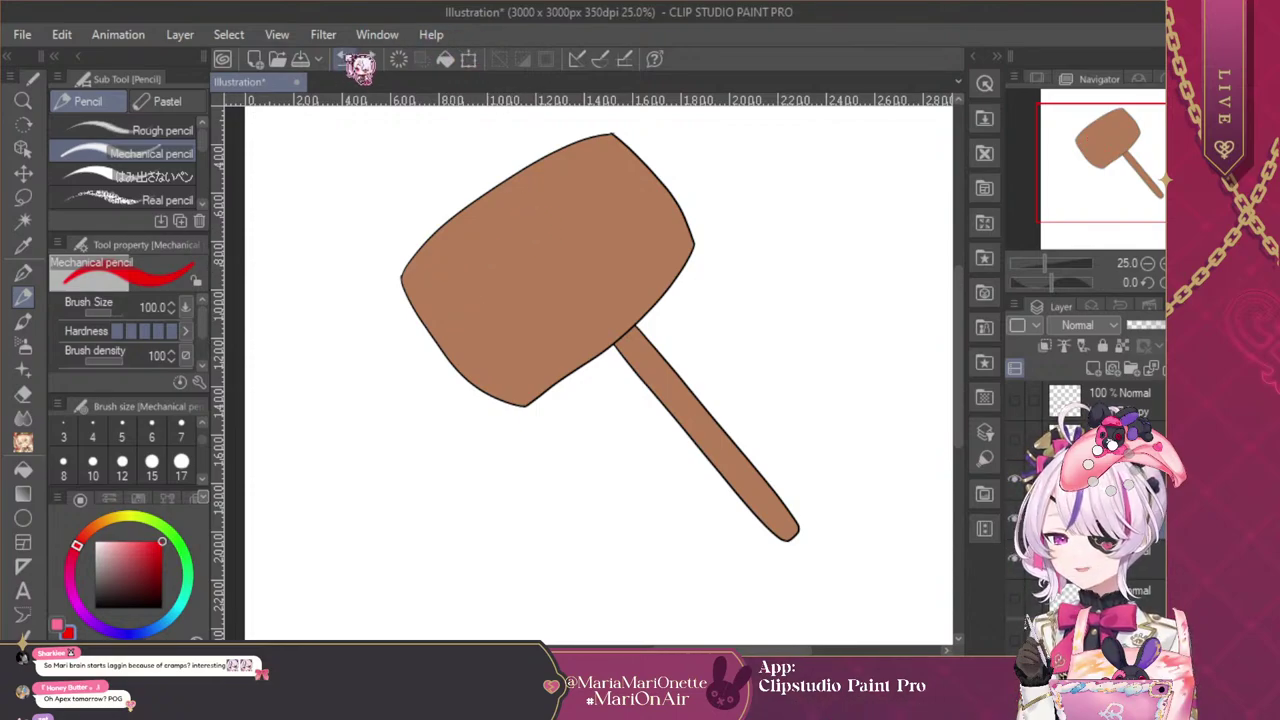
pyautogui.click(152, 463)
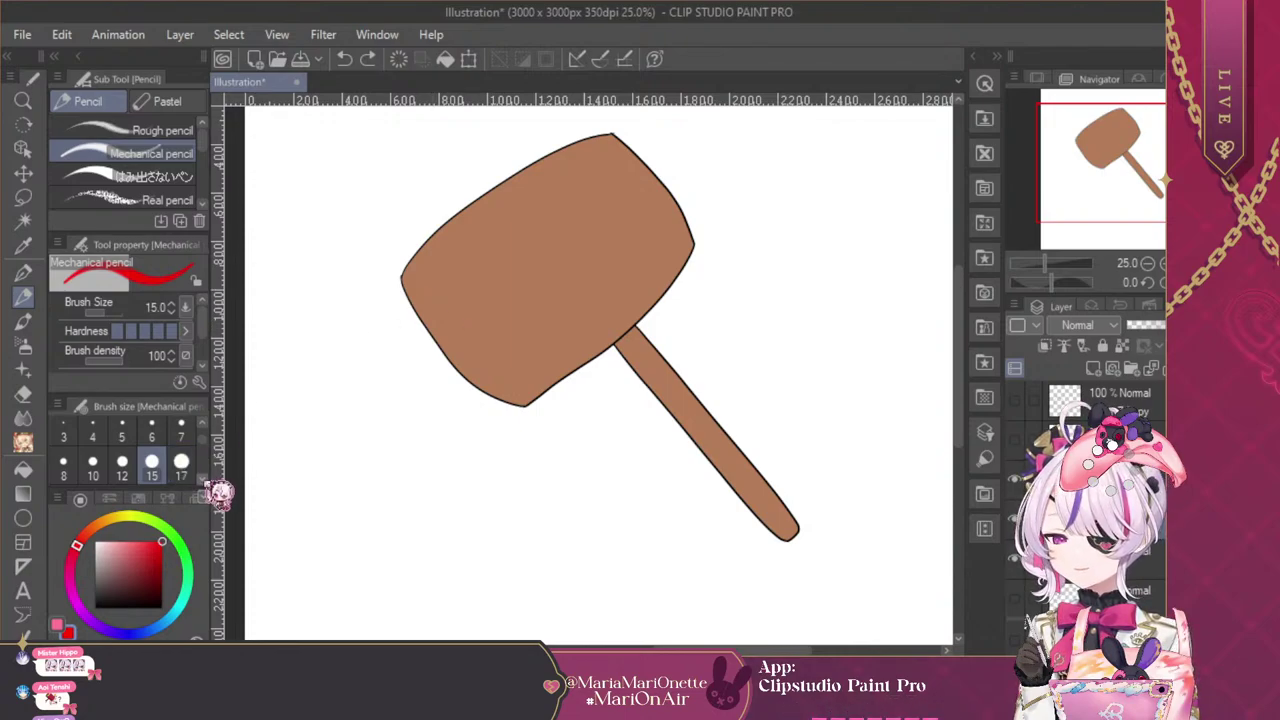
pyautogui.scroll(-2, 213, 488)
pyautogui.click(181, 431)
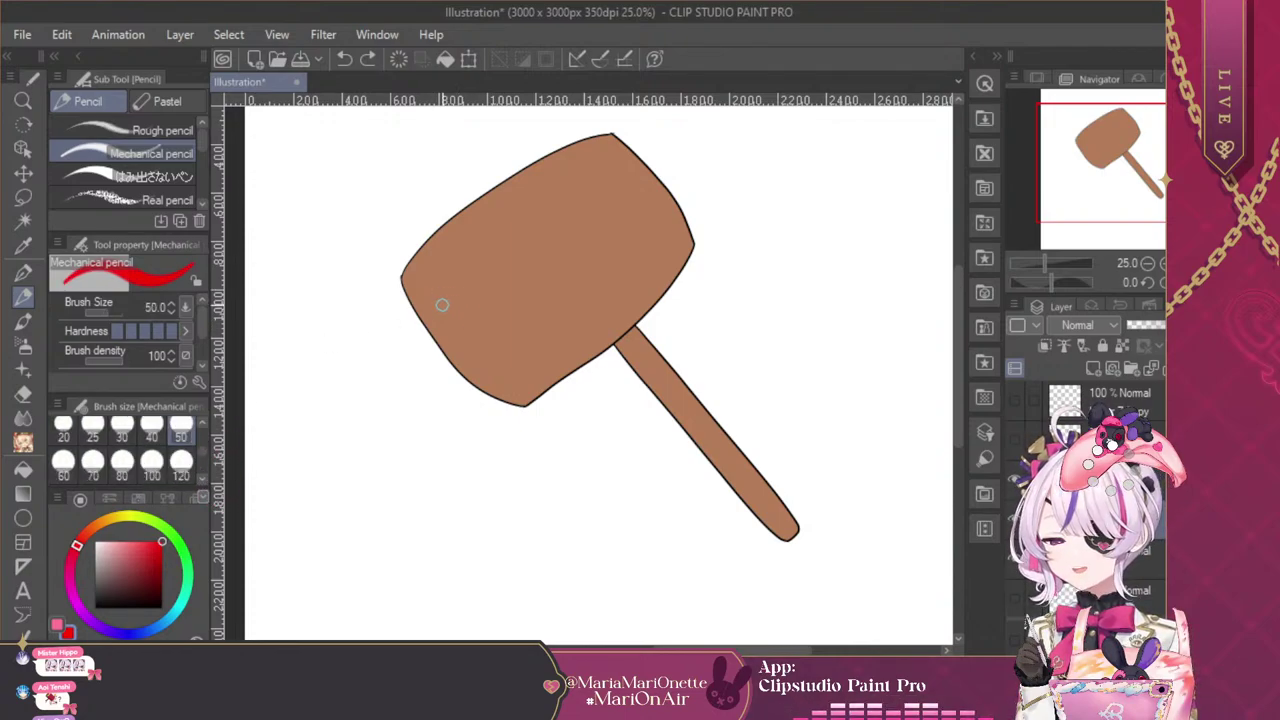
pyautogui.moveTo(430, 289); pyautogui.dragTo(501, 369)
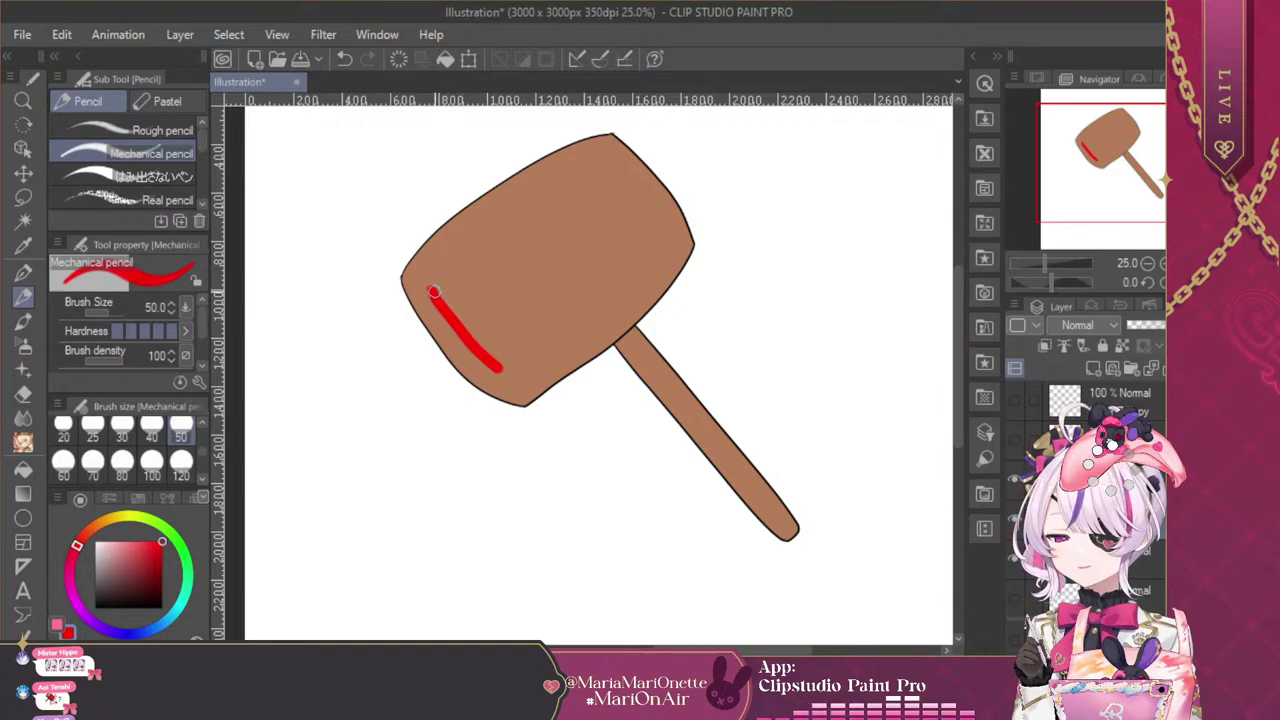
pyautogui.moveTo(431, 293)
pyautogui.mouseDown()
pyautogui.moveTo(473, 271)
pyautogui.moveTo(482, 311)
pyautogui.moveTo(471, 331)
pyautogui.moveTo(495, 315)
pyautogui.moveTo(524, 326)
pyautogui.moveTo(500, 368)
pyautogui.mouseUp()
pyautogui.moveTo(507, 228)
pyautogui.mouseDown()
pyautogui.moveTo(502, 273)
pyautogui.moveTo(535, 309)
pyautogui.moveTo(565, 291)
pyautogui.moveTo(515, 226)
pyautogui.mouseUp()
pyautogui.moveTo(587, 277)
pyautogui.mouseDown()
pyautogui.moveTo(549, 223)
pyautogui.moveTo(603, 253)
pyautogui.moveTo(566, 182)
pyautogui.moveTo(632, 238)
pyautogui.mouseUp()
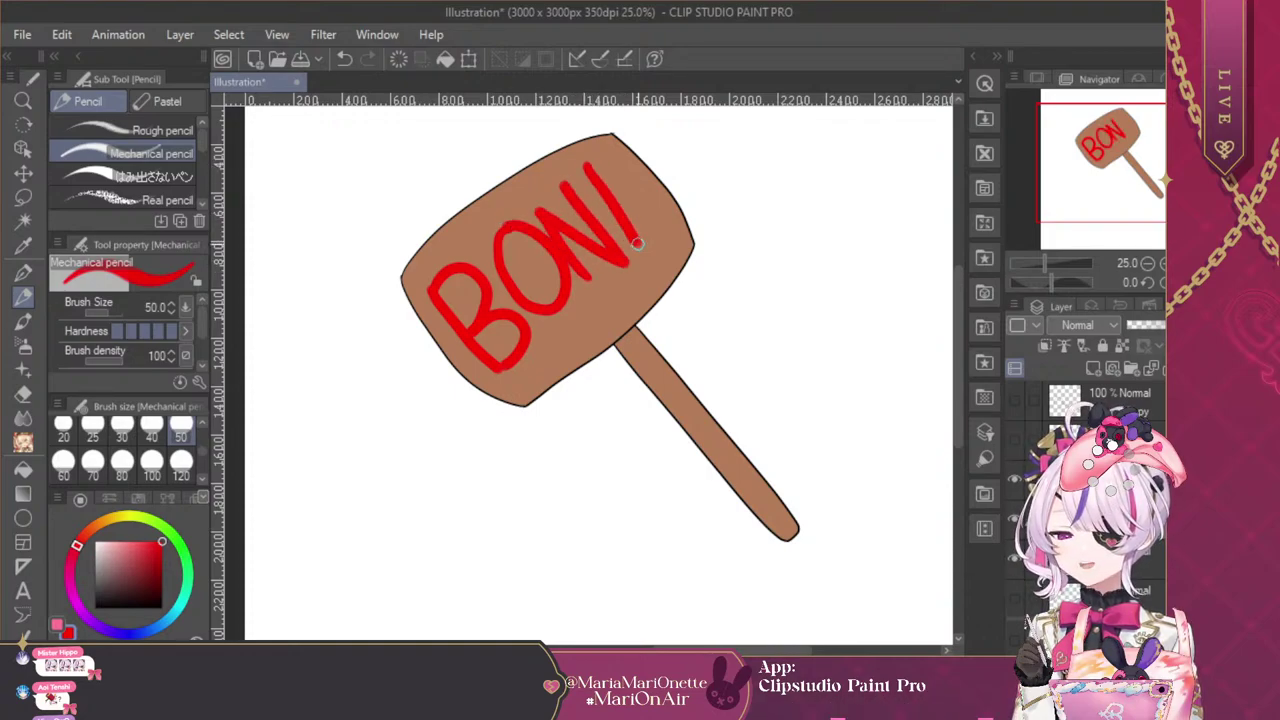
pyautogui.click(640, 245)
pyautogui.moveTo(612, 138)
pyautogui.mouseDown()
pyautogui.moveTo(622, 212)
pyautogui.moveTo(690, 238)
pyautogui.mouseUp()
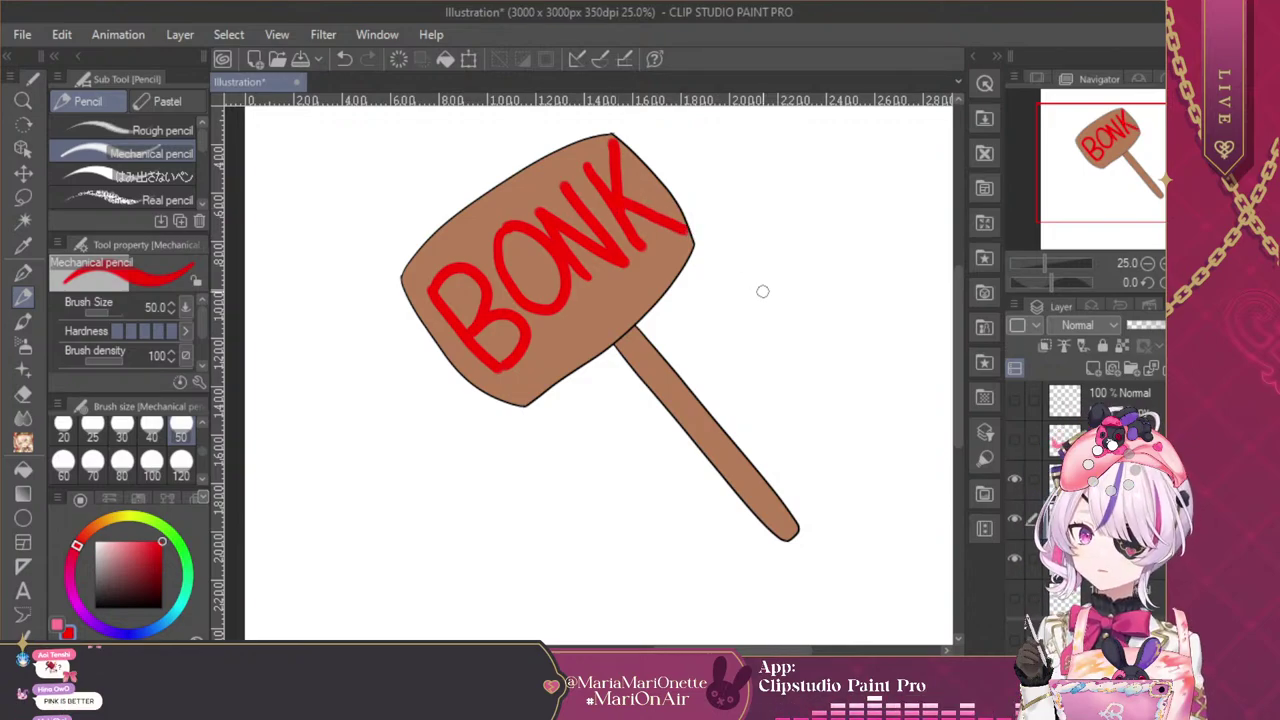
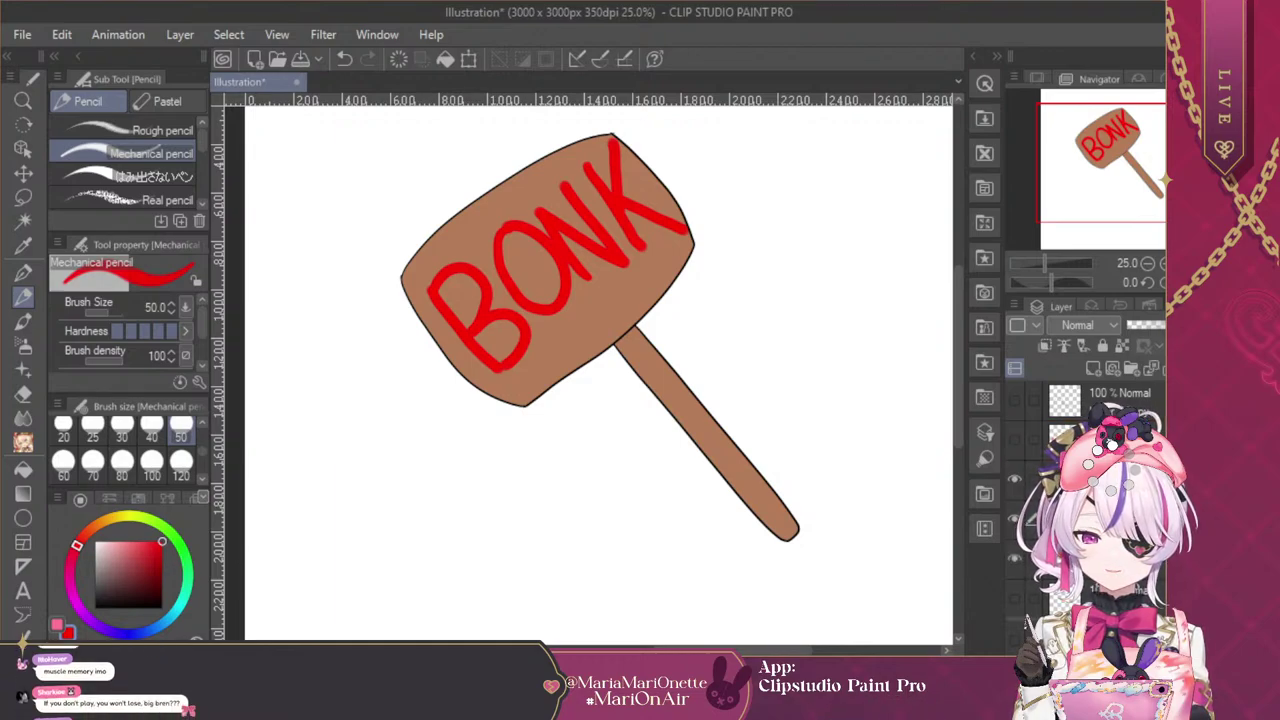
# Duplicate the mallet's colour and lettering, show the swung-down line art and hide the raised mallet's line art
pyautogui.moveTo(1064, 424); pyautogui.dragTo(1064, 420)
pyautogui.click(1015, 399)
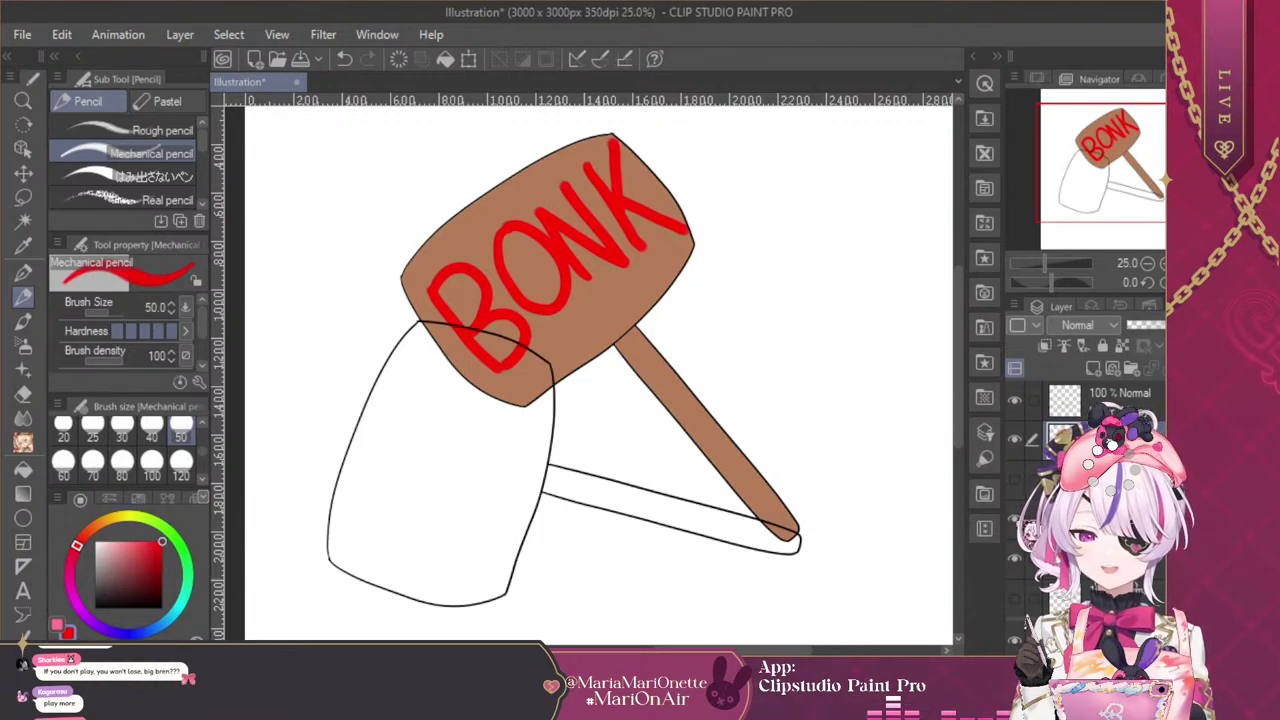
pyautogui.click(1015, 558)
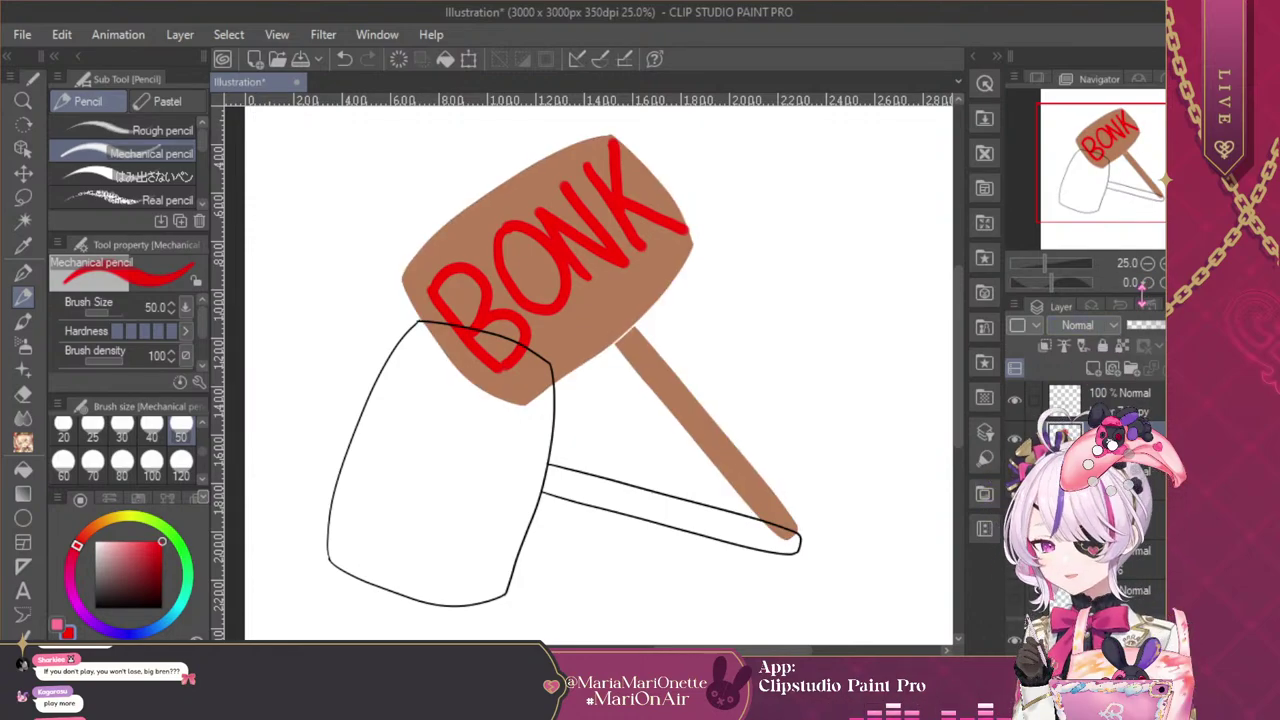
# Rotate the coloured BONK copy counterclockwise and fit it inside the swung-down mallet's line art
pyautogui.hotkey('ctrl', 't')
pyautogui.moveTo(851, 137); pyautogui.dragTo(688, 473)
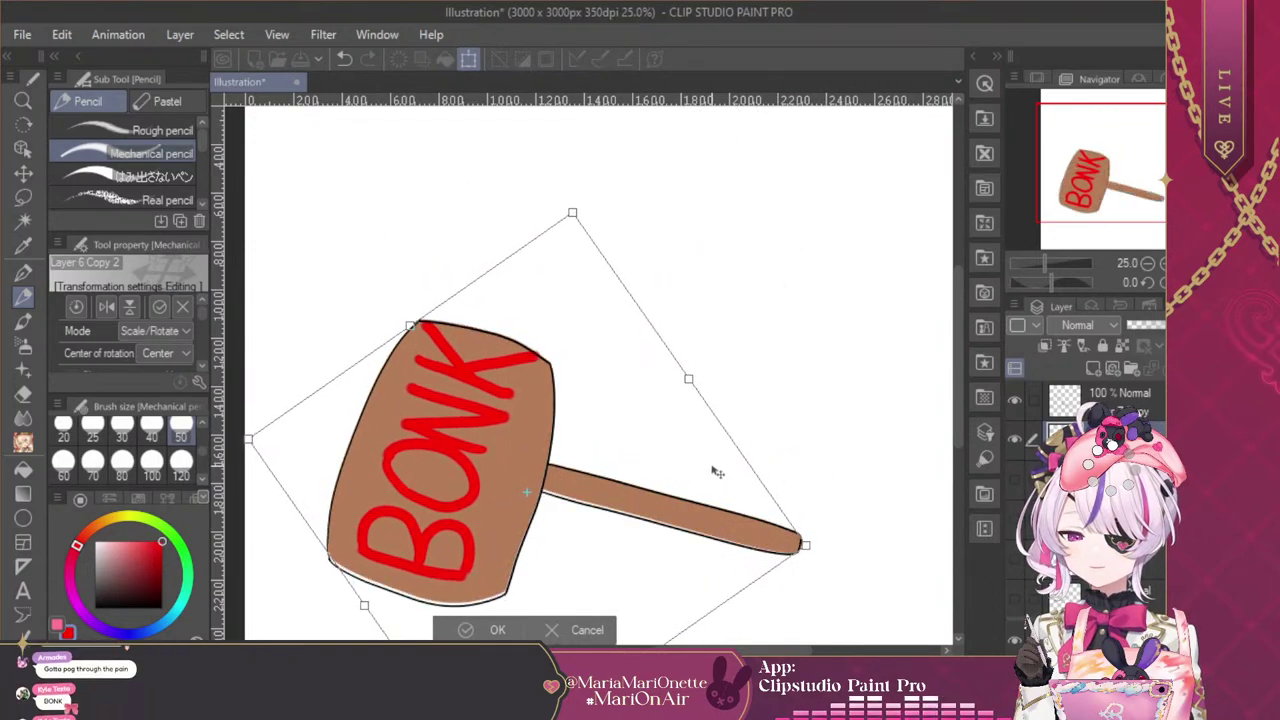
pyautogui.moveTo(788, 320); pyautogui.dragTo(686, 455)
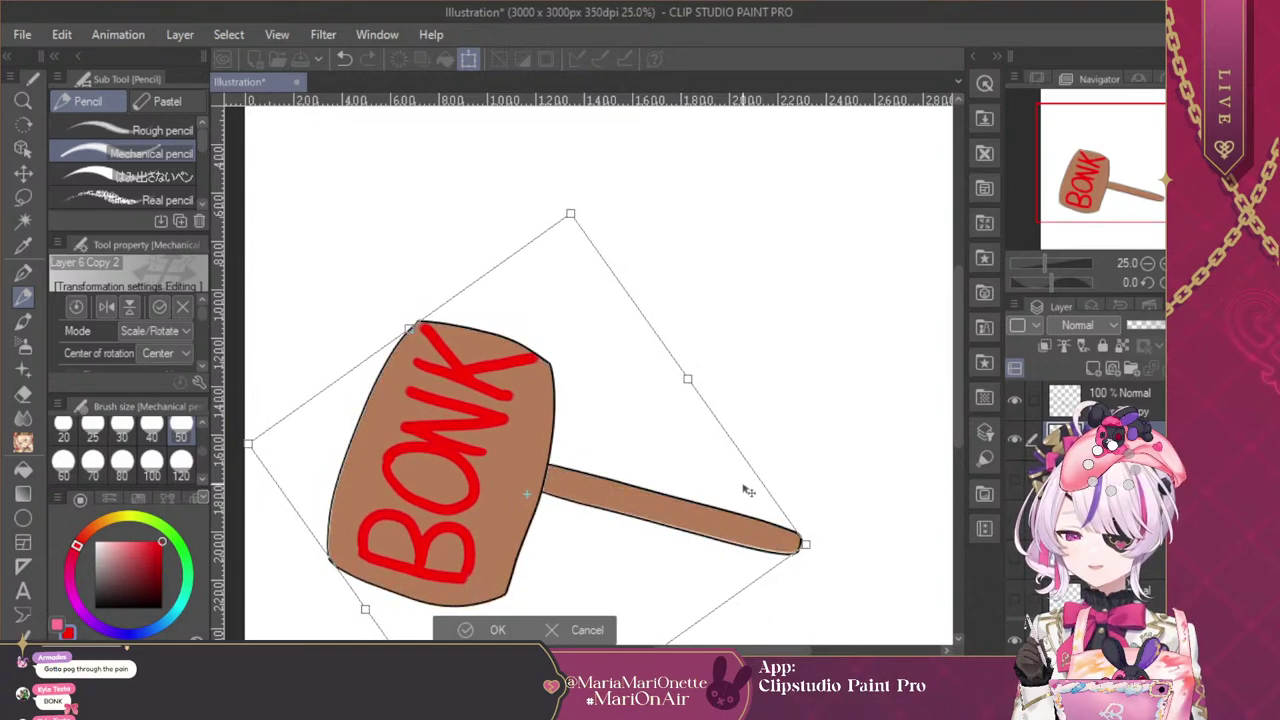
pyautogui.moveTo(824, 448); pyautogui.dragTo(826, 444)
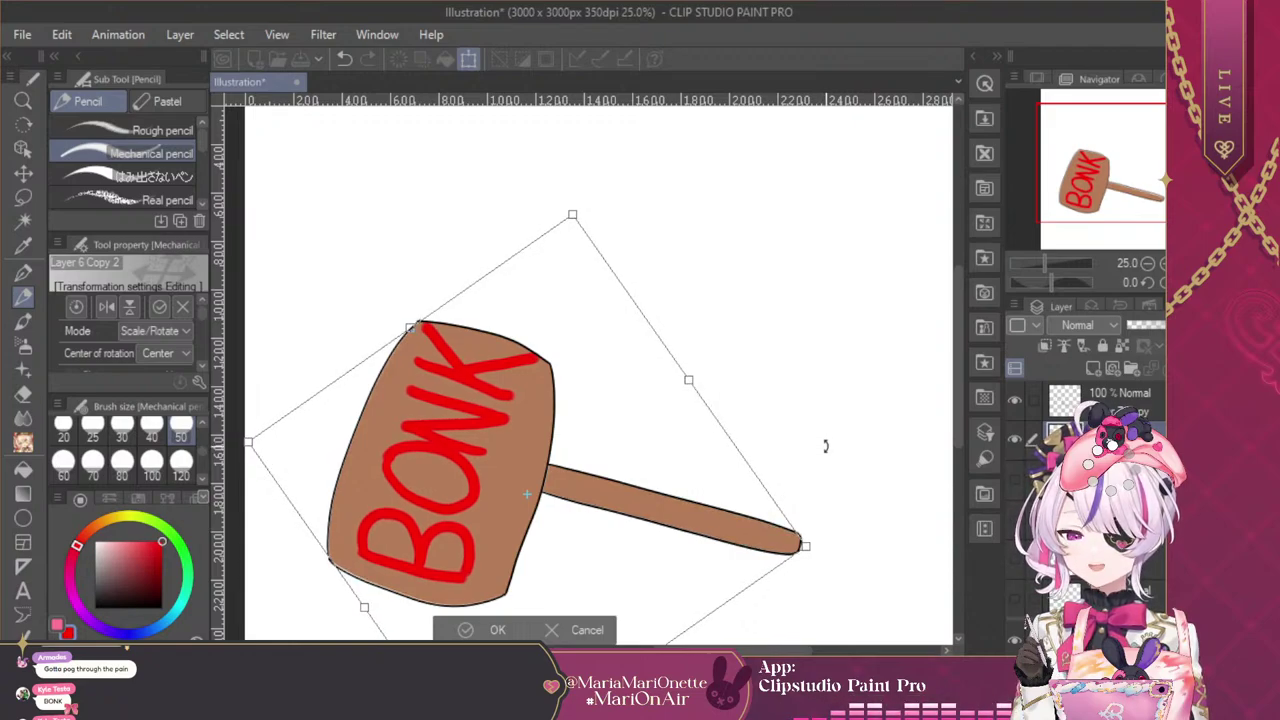
pyautogui.moveTo(641, 489); pyautogui.dragTo(636, 484)
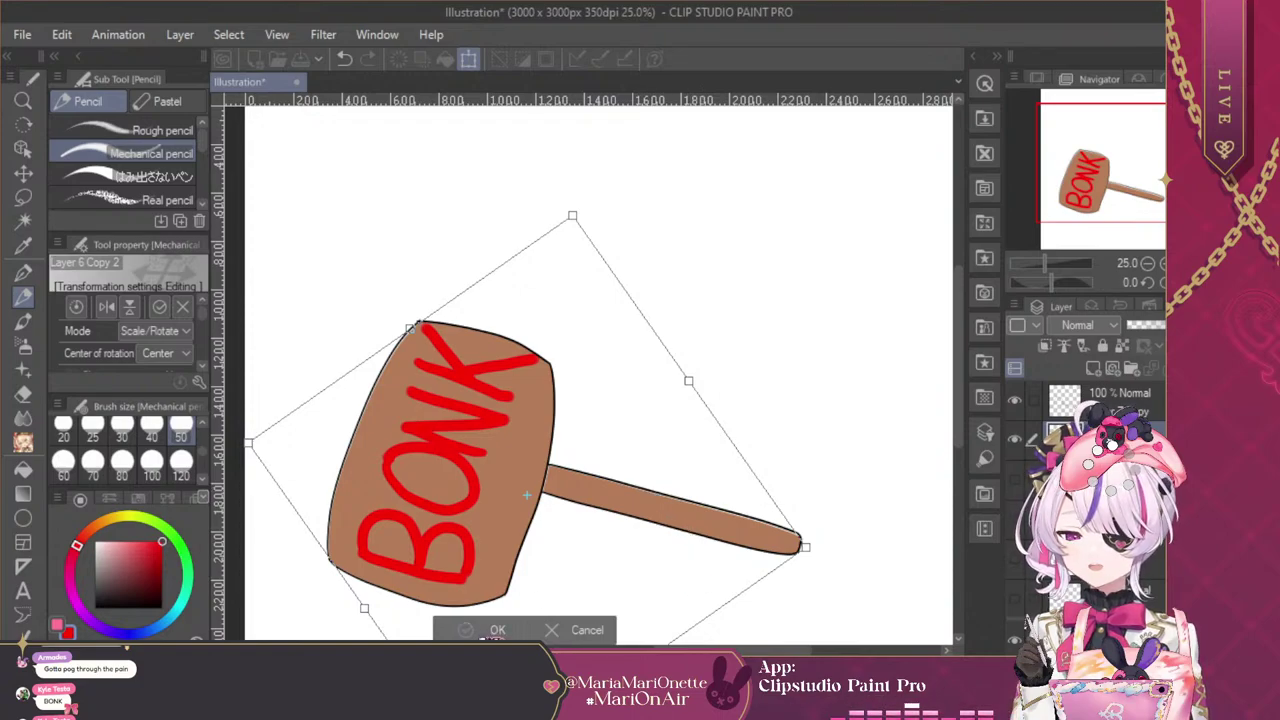
pyautogui.click(497, 630)
pyautogui.hotkey('ctrl', 'z')
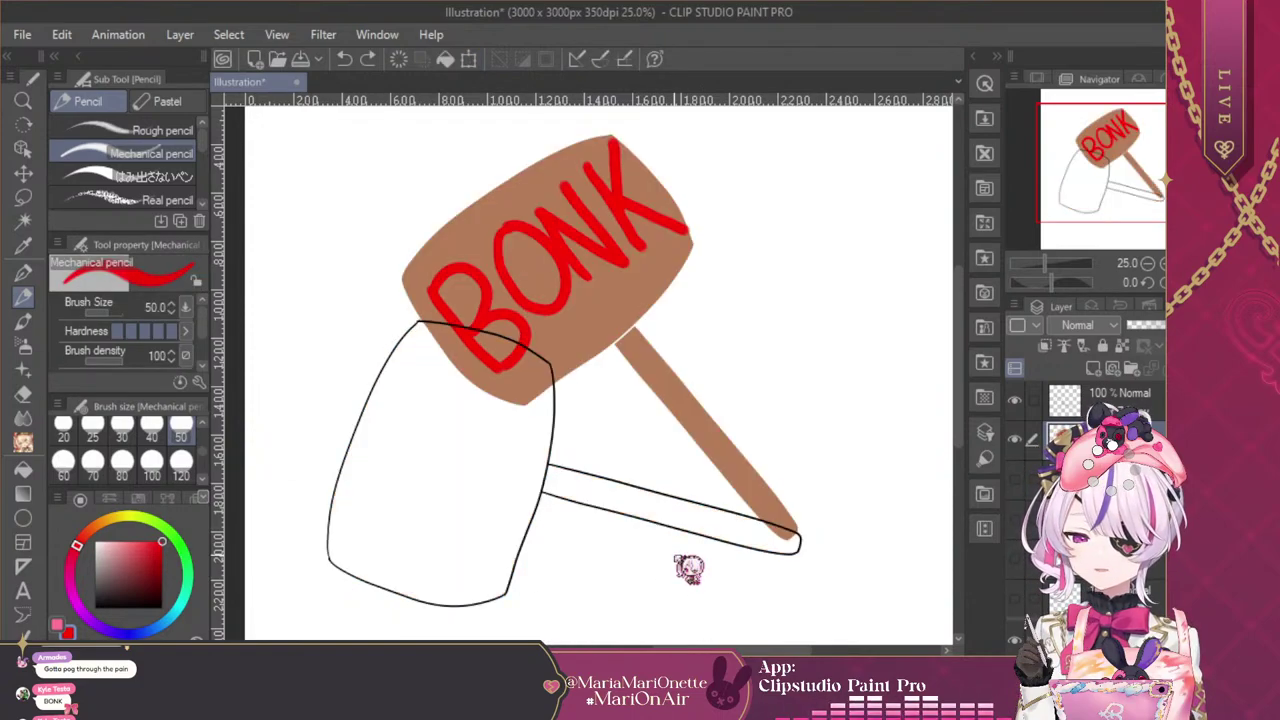
pyautogui.hotkey('ctrl', 'y')
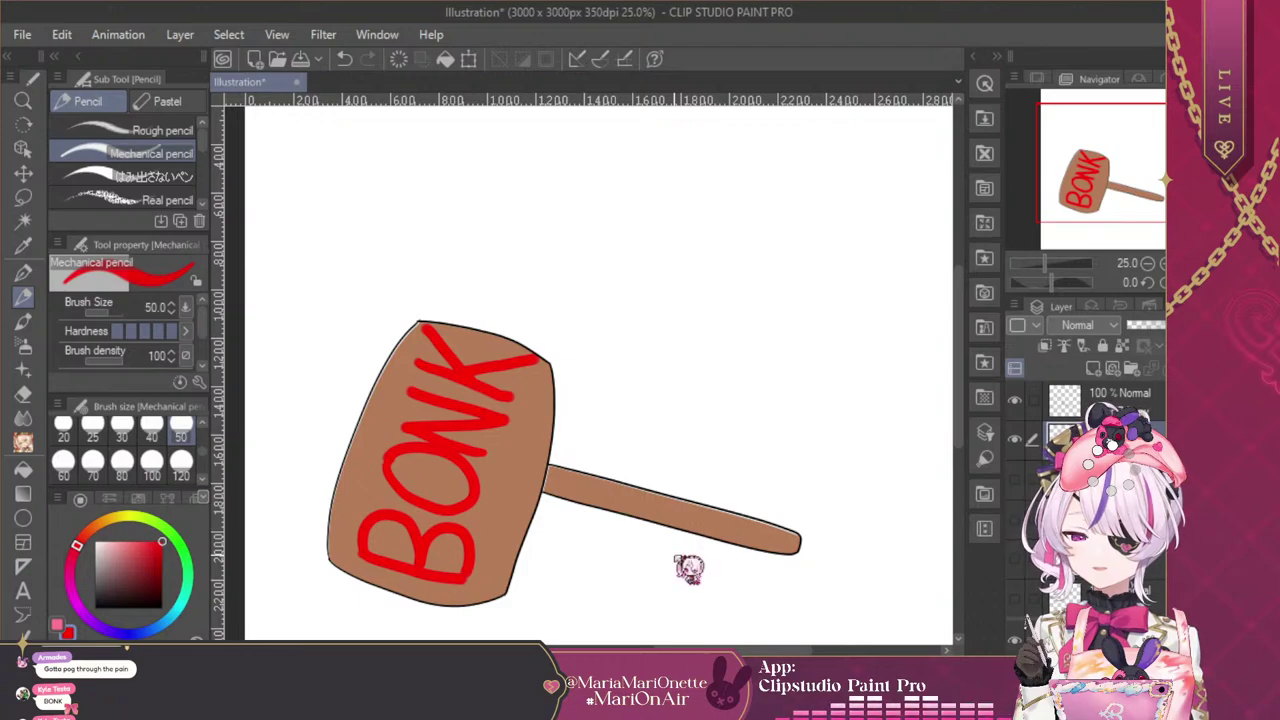
pyautogui.hotkey('ctrl', 't')
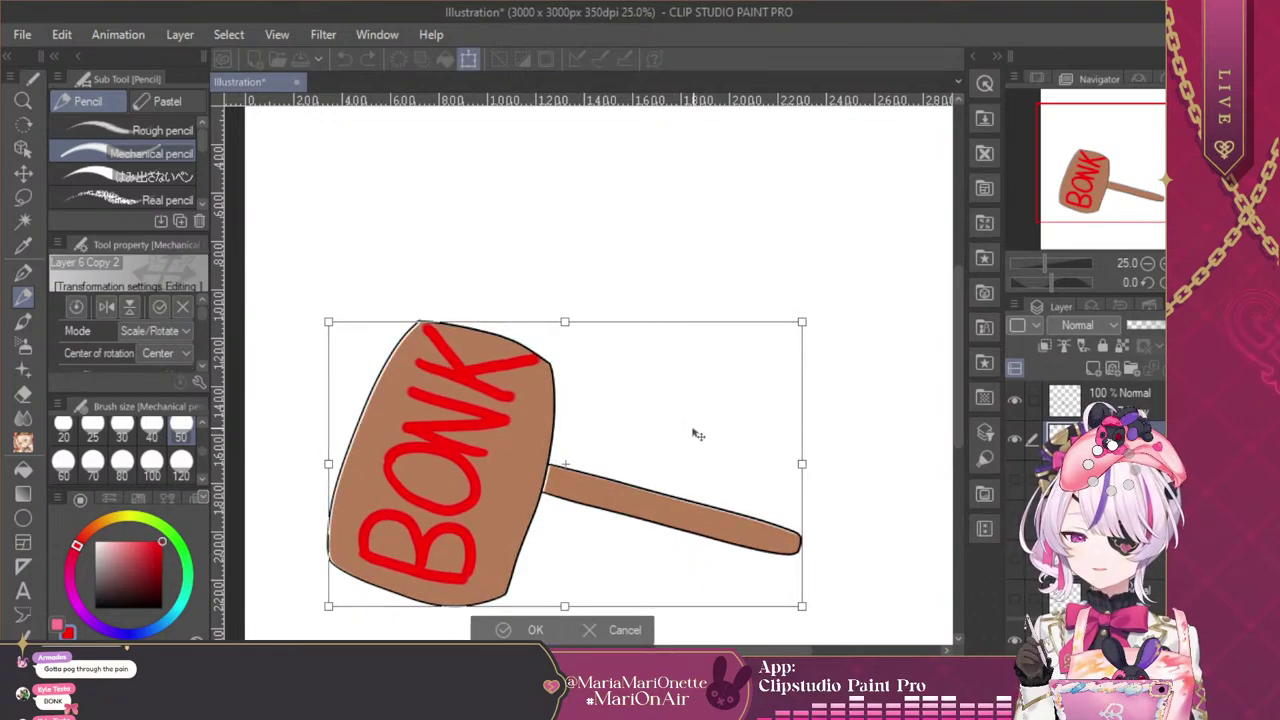
pyautogui.click(520, 630)
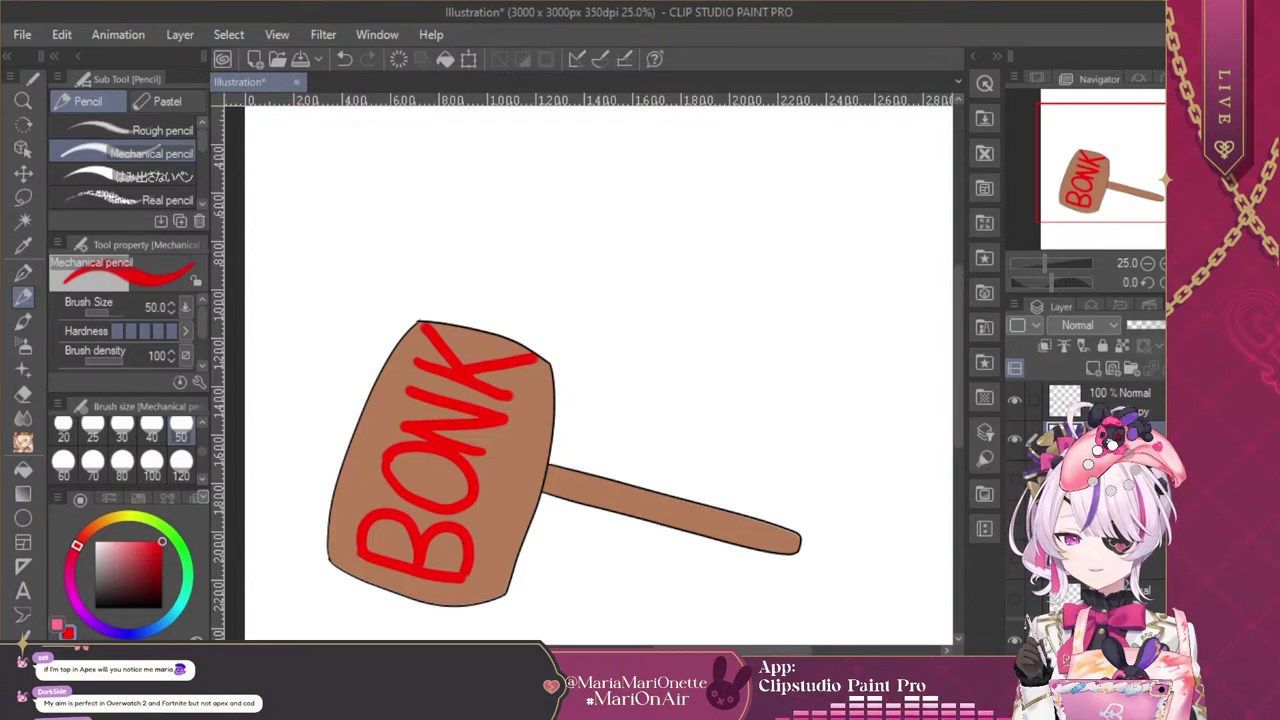
# Show the swung-down sketch over the coloured mallet and tint it light blue beneath an empty top layer
pyautogui.click(1104, 394)
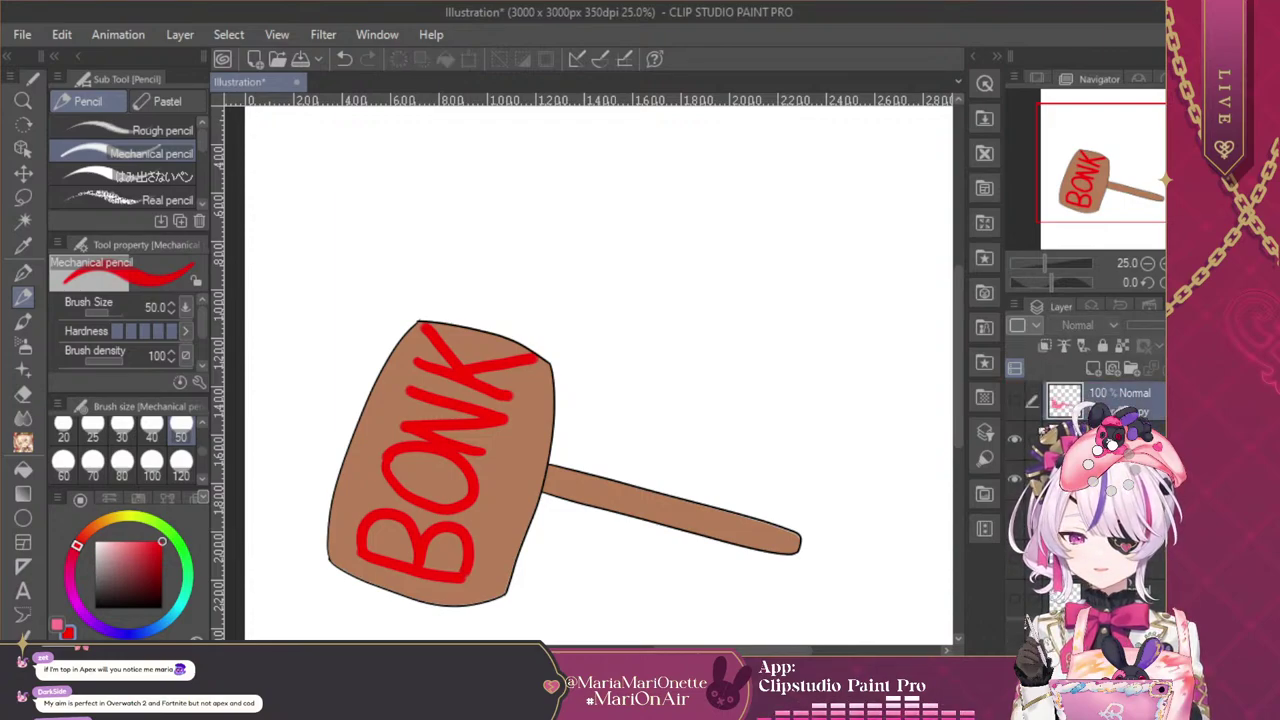
pyautogui.hotkey('ctrl', 'z')
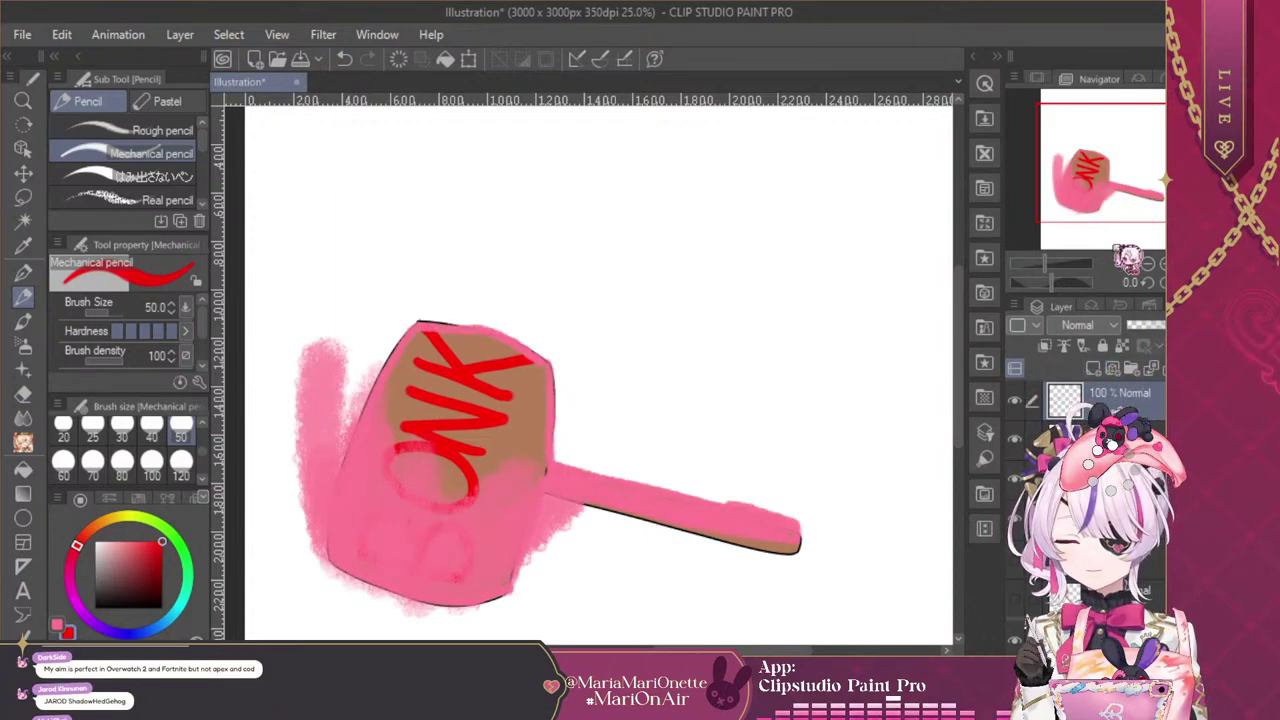
pyautogui.click(23, 320)
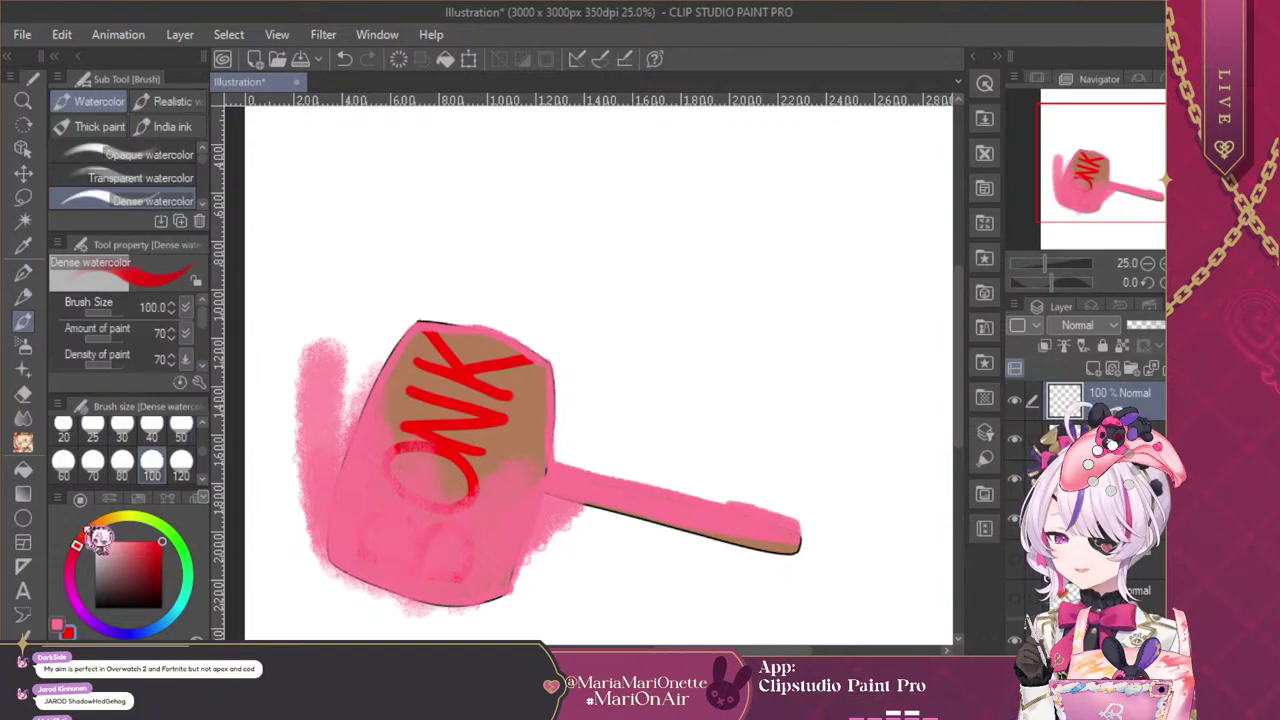
pyautogui.click(58, 625)
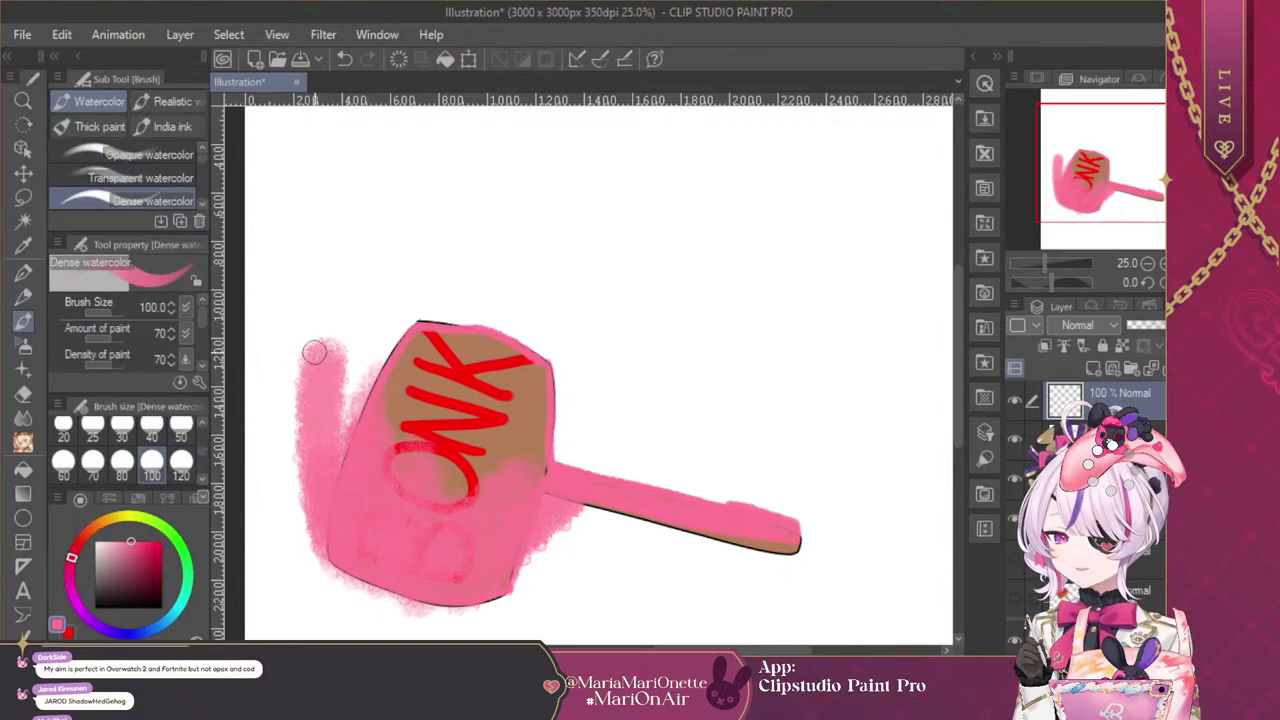
pyautogui.click(1104, 434)
pyautogui.hotkey('ctrl', 'b')
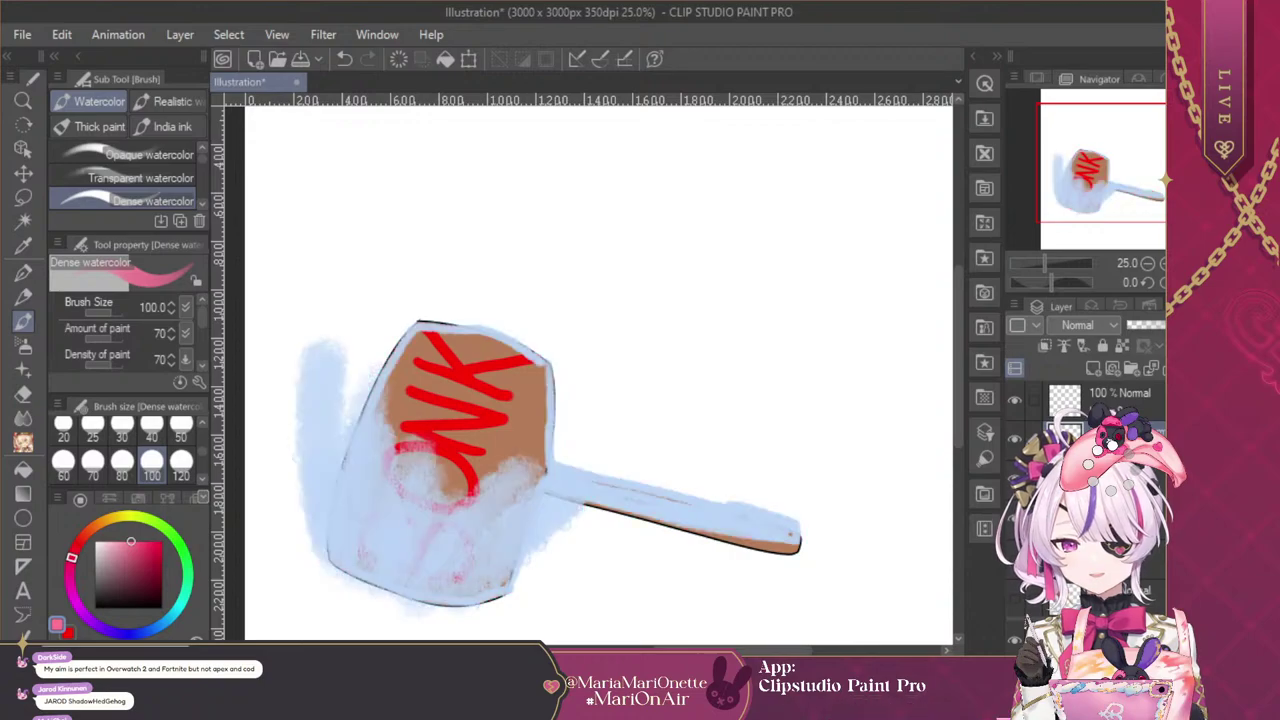
pyautogui.hotkey('alt', ']')
# Paint pink swing-effect streaks sweeping over the lower half of the swung-down mallet with the Dense watercolor brush at size 100
pyautogui.moveTo(320, 558)
pyautogui.mouseDown()
pyautogui.moveTo(294, 426)
pyautogui.moveTo(330, 320)
pyautogui.mouseUp()
pyautogui.moveTo(338, 563); pyautogui.dragTo(325, 348)
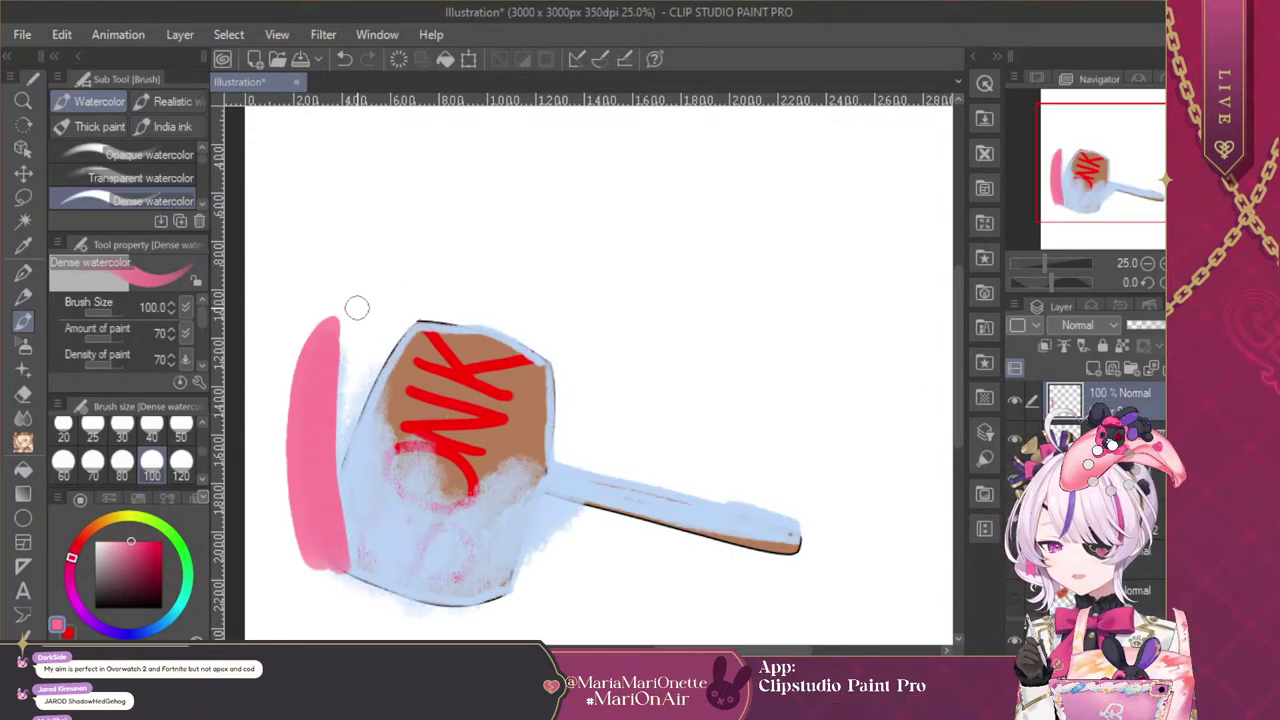
pyautogui.moveTo(339, 571)
pyautogui.mouseDown()
pyautogui.moveTo(371, 522)
pyautogui.moveTo(400, 396)
pyautogui.moveTo(392, 547)
pyautogui.moveTo(354, 589)
pyautogui.moveTo(470, 600)
pyautogui.moveTo(578, 452)
pyautogui.mouseUp()
pyautogui.hotkey('ctrl', 'z')
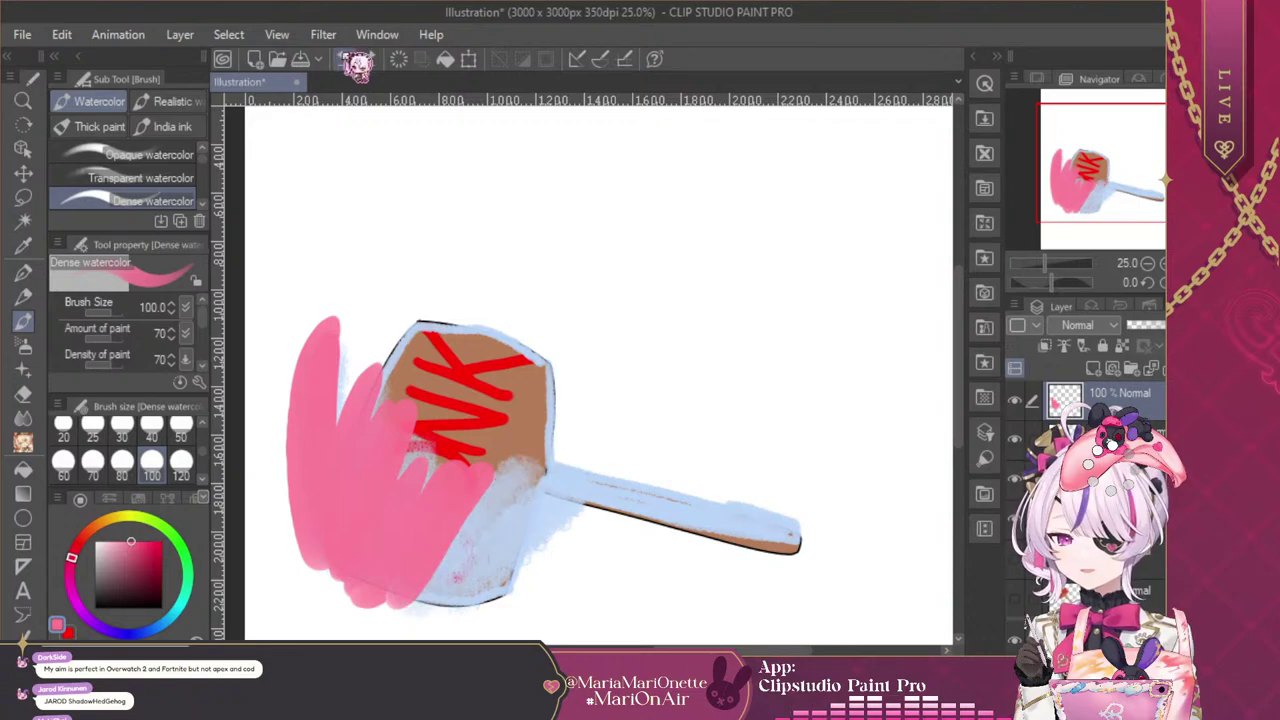
pyautogui.moveTo(428, 591); pyautogui.dragTo(519, 455)
pyautogui.moveTo(446, 564); pyautogui.dragTo(538, 438)
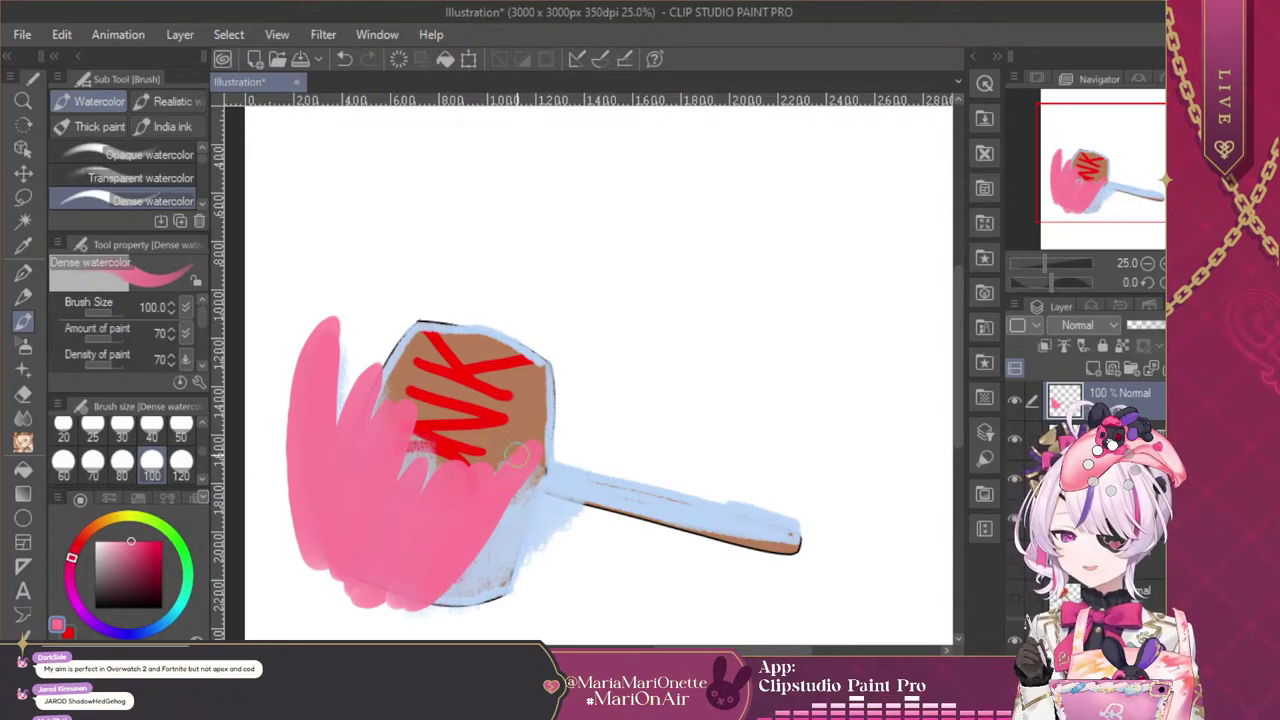
pyautogui.click(344, 58)
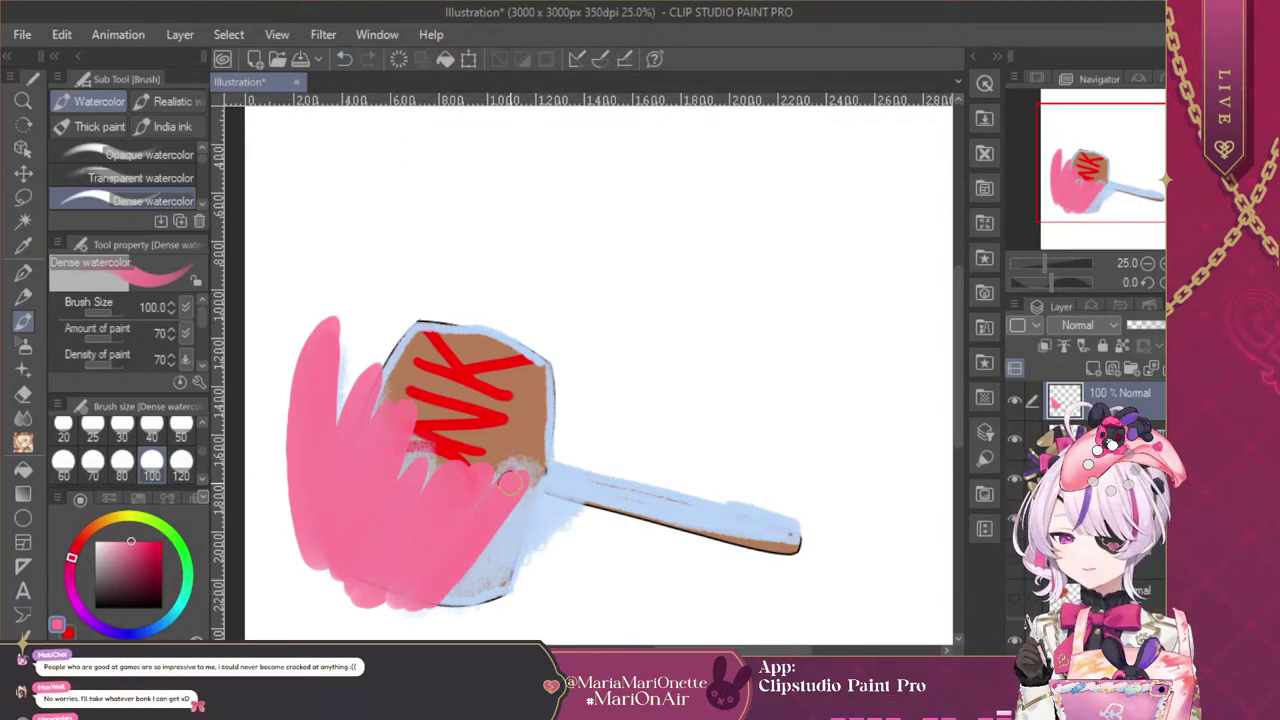
pyautogui.moveTo(476, 579); pyautogui.dragTo(574, 449)
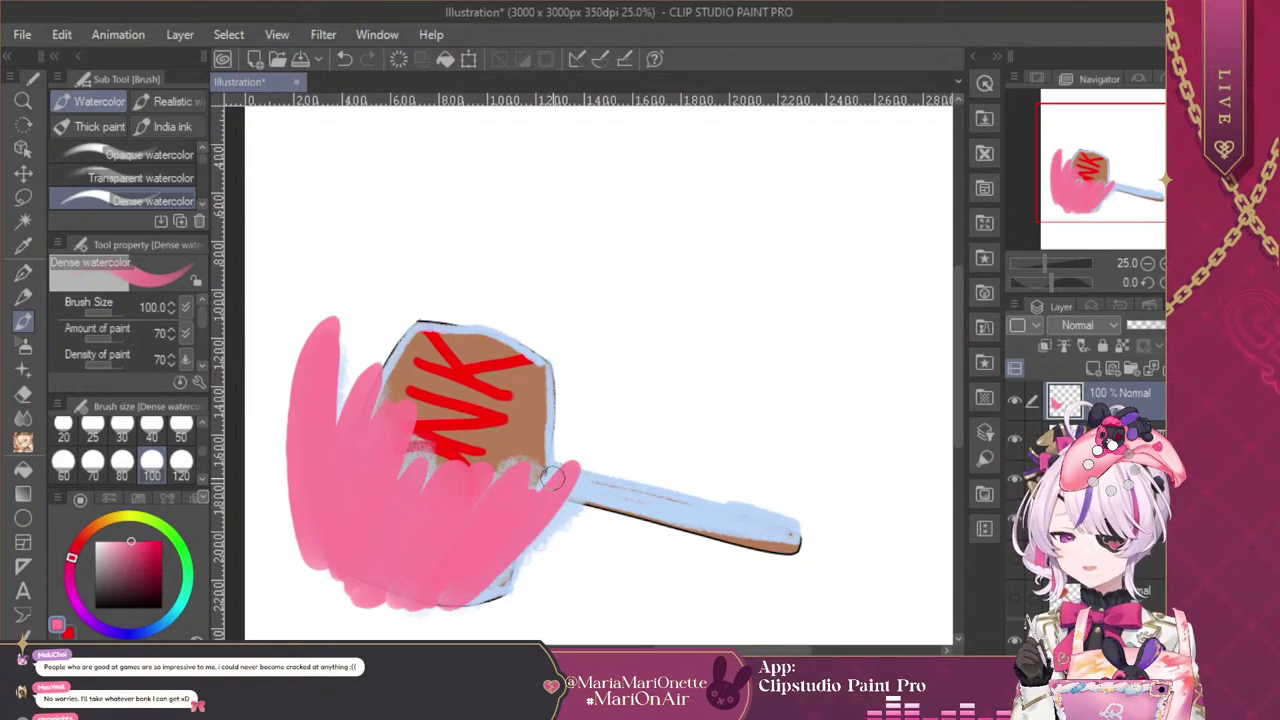
pyautogui.moveTo(484, 594); pyautogui.dragTo(603, 447)
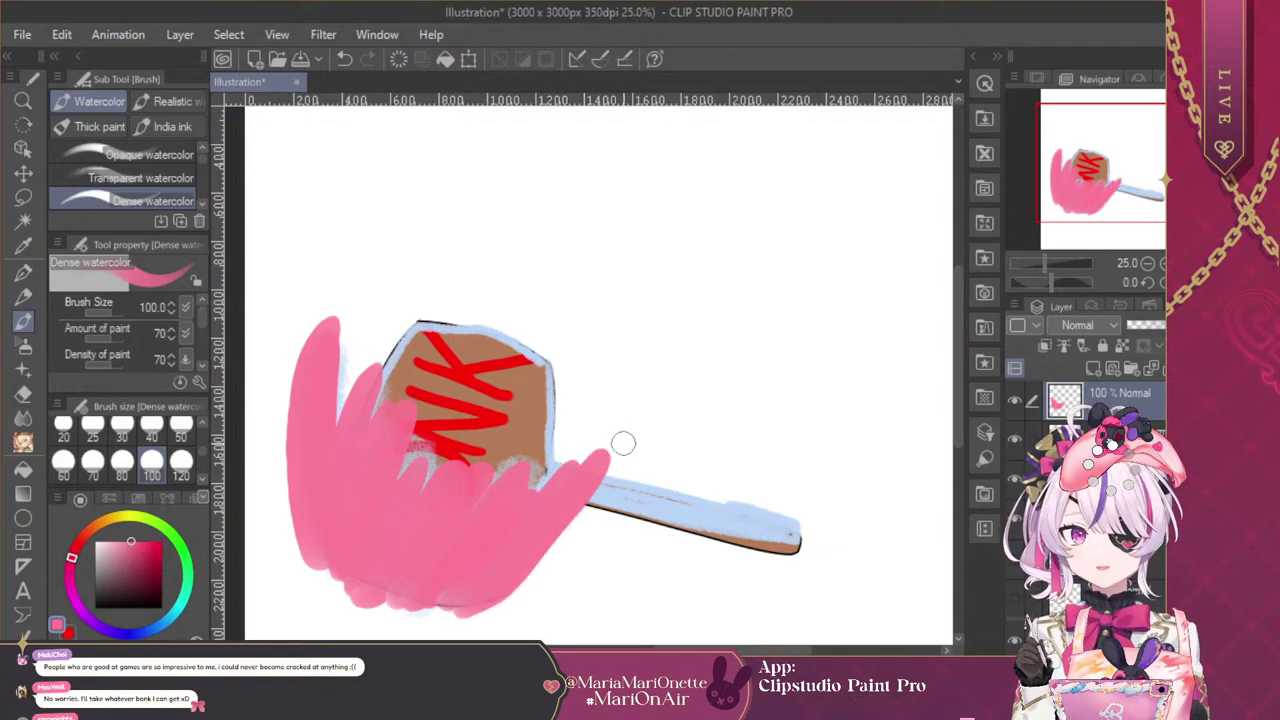
pyautogui.moveTo(470, 607)
pyautogui.mouseDown()
pyautogui.moveTo(376, 558)
pyautogui.moveTo(351, 582)
pyautogui.moveTo(307, 554)
pyautogui.moveTo(360, 590)
pyautogui.moveTo(485, 615)
pyautogui.mouseUp()
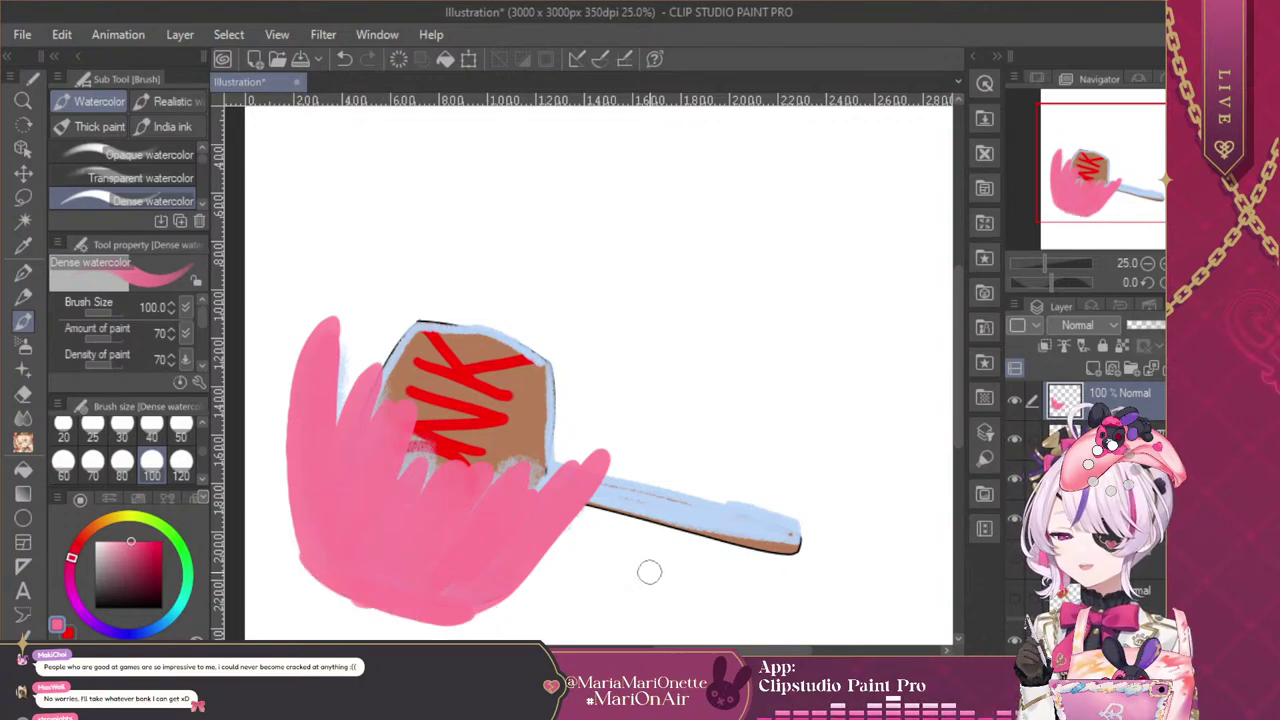
pyautogui.moveTo(307, 557)
pyautogui.mouseDown()
pyautogui.moveTo(344, 587)
pyautogui.moveTo(410, 613)
pyautogui.mouseUp()
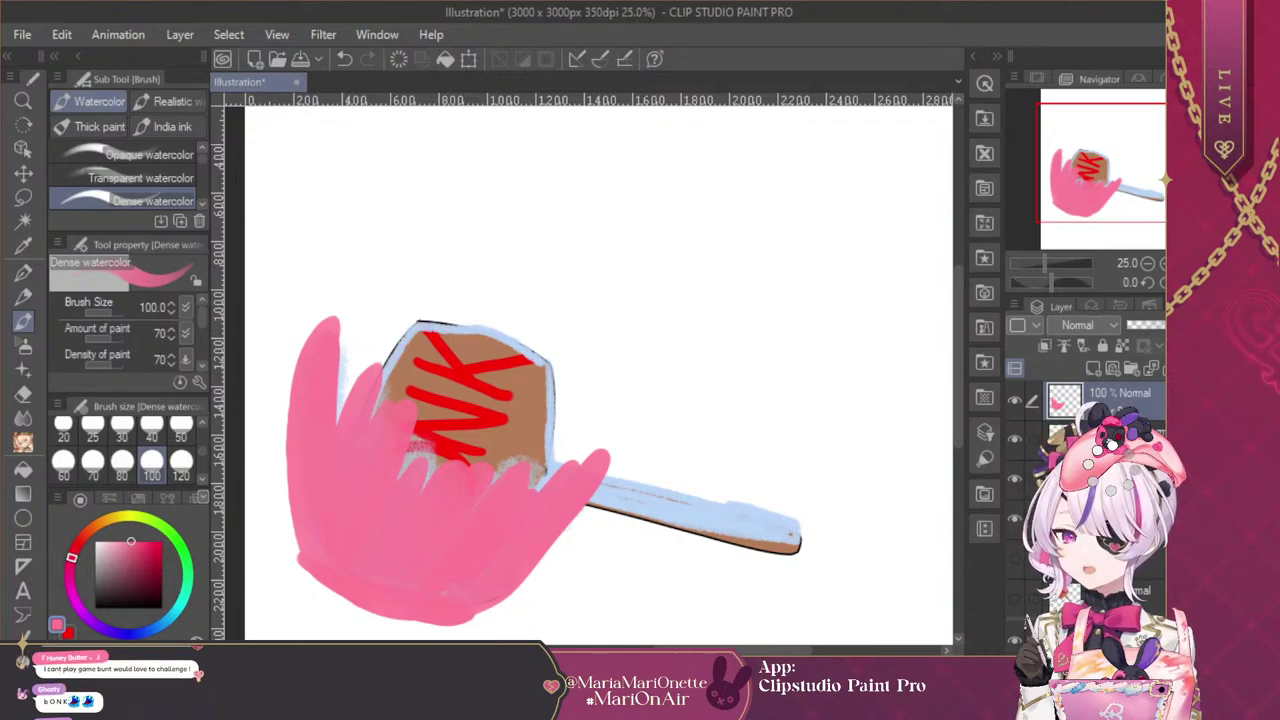
# Hide the light blue swung-down sketch beneath the pink swing effect
pyautogui.click(1015, 439)
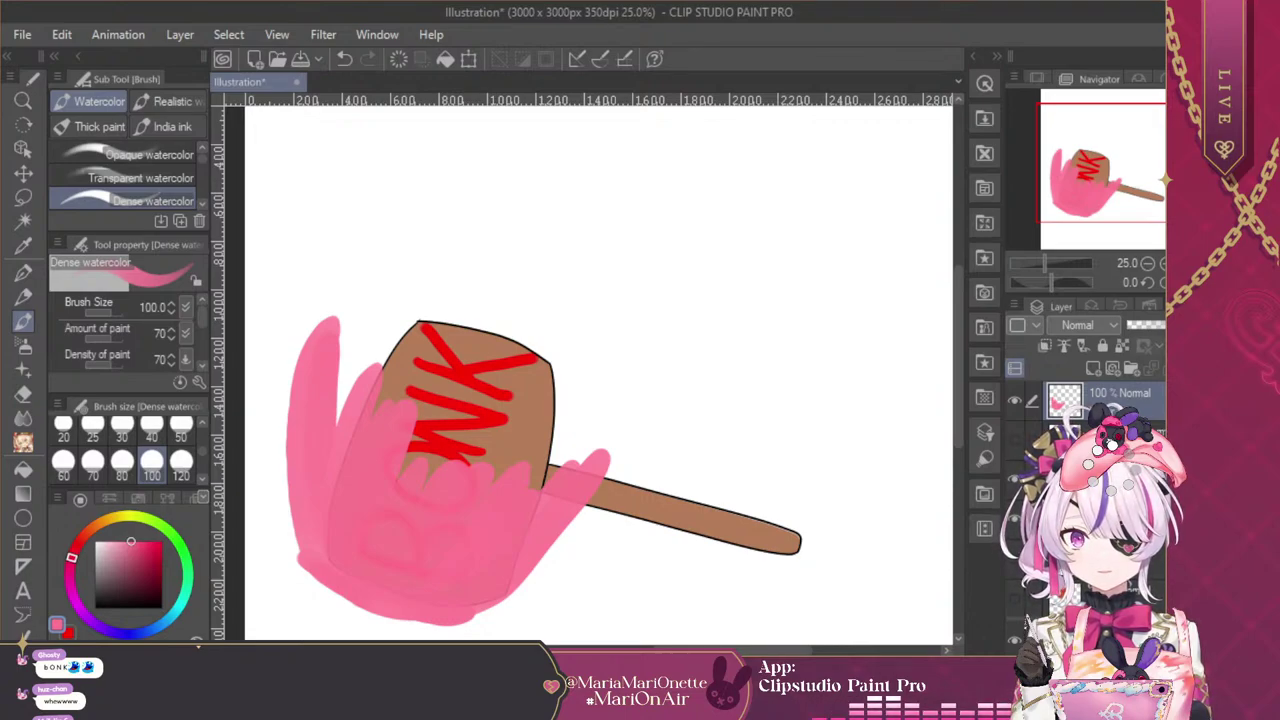
pyautogui.click(1110, 439)
pyautogui.click(1015, 439)
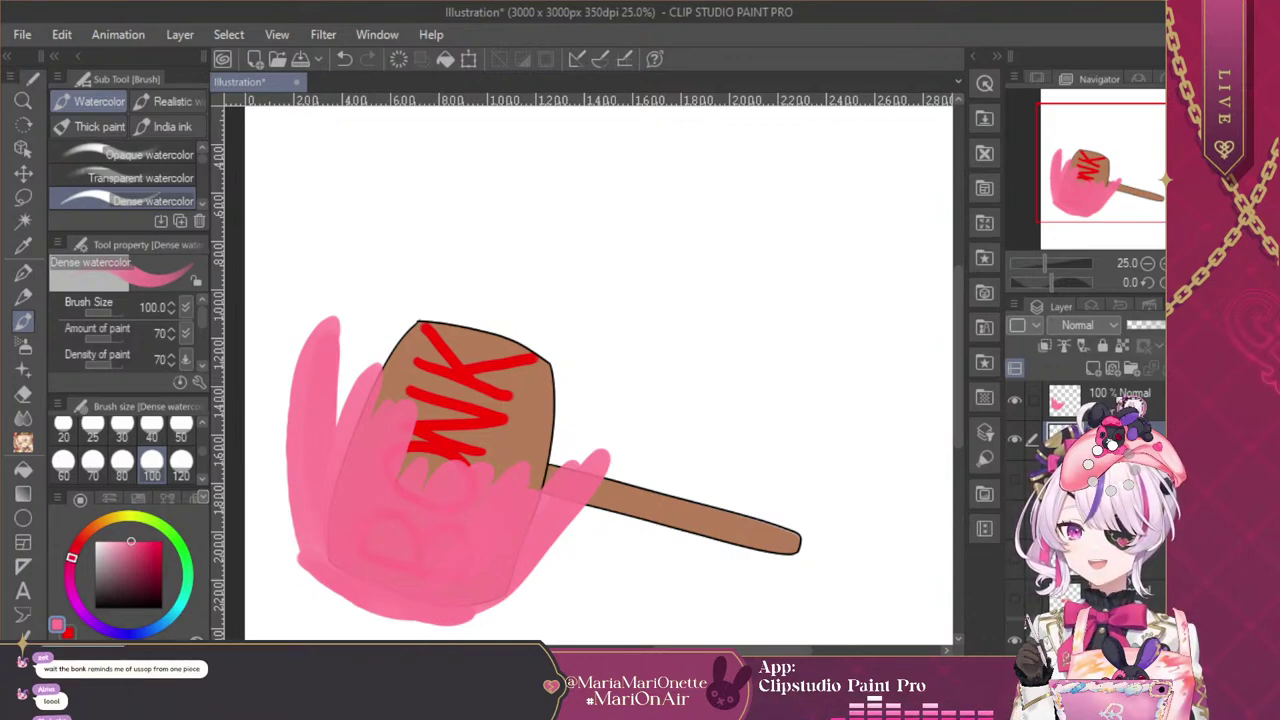
# Group the swung-down mallet's layers and its pink swing effect in a new folder and collapse it
pyautogui.moveTo(590, 400); pyautogui.dragTo(577, 371)
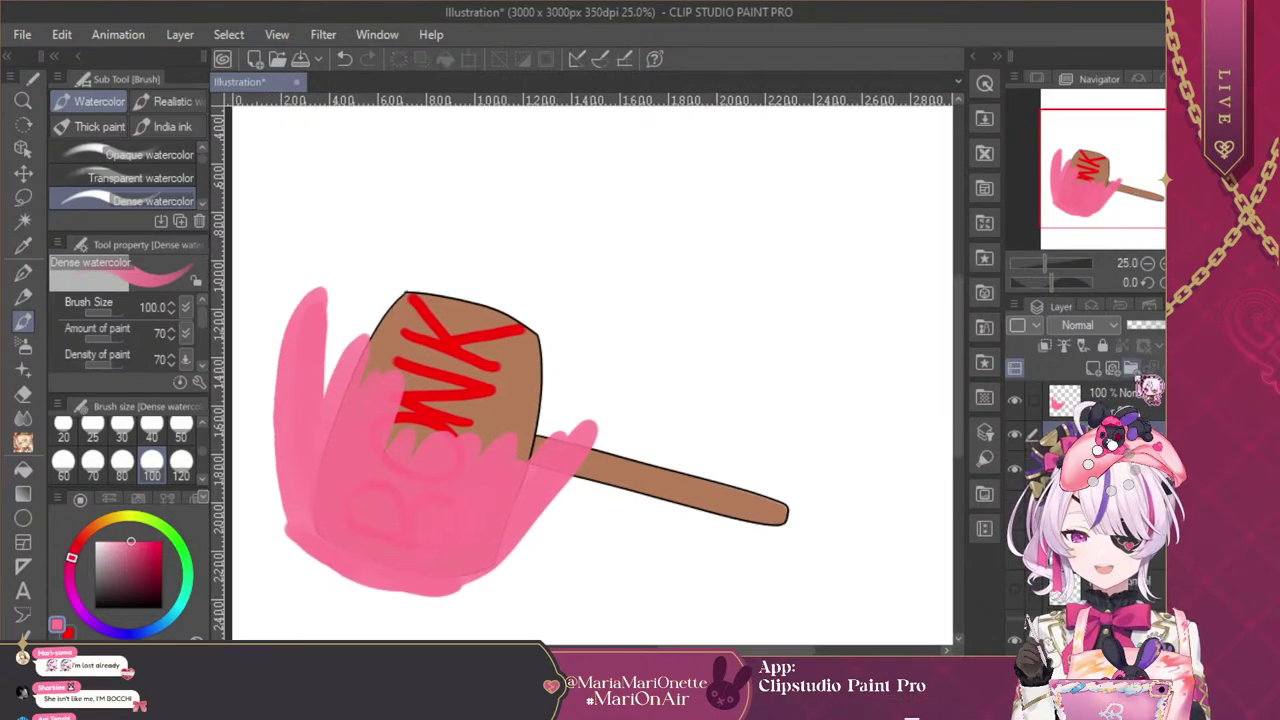
pyautogui.moveTo(1125, 434); pyautogui.dragTo(1131, 392)
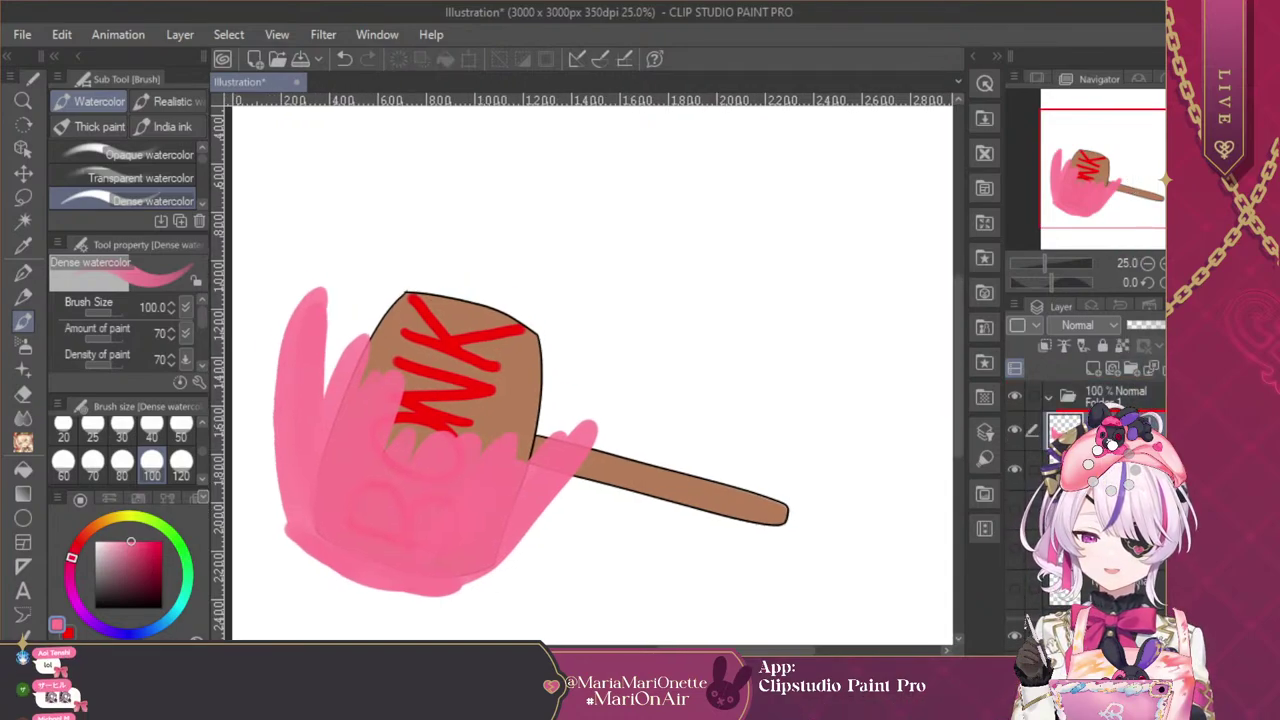
pyautogui.click(1125, 469)
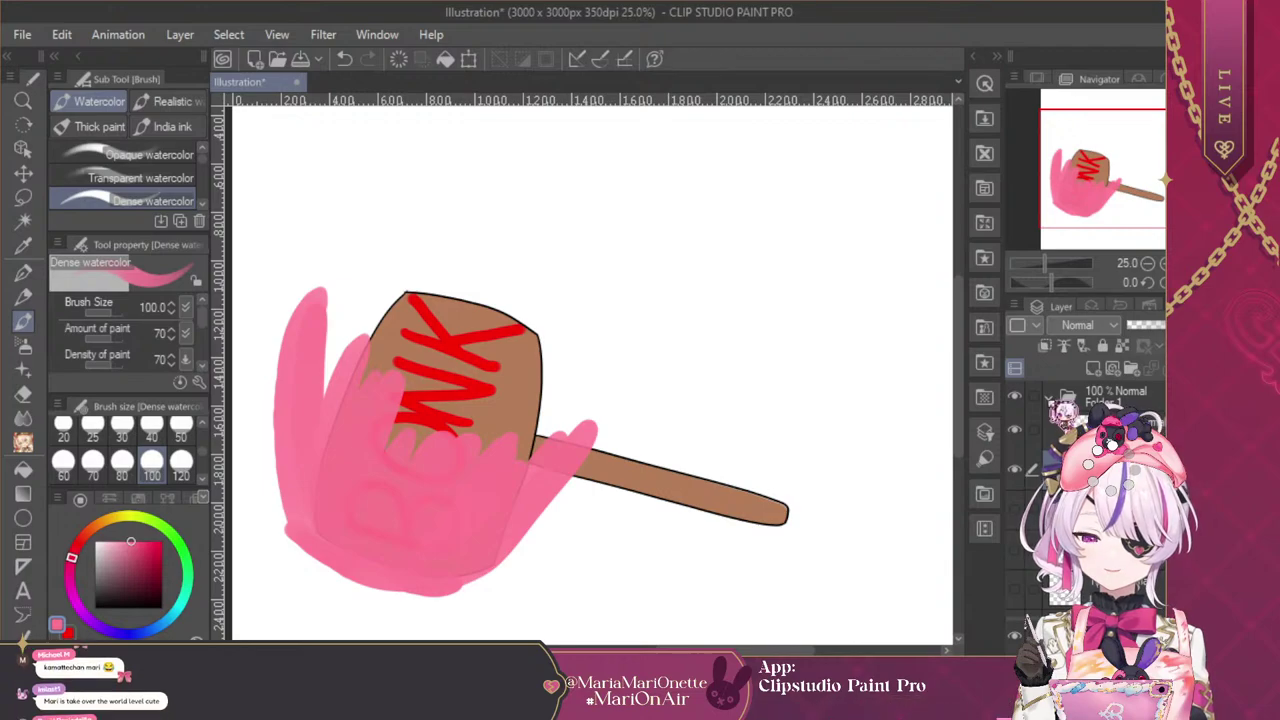
pyautogui.click(1049, 396)
# Show the raised mallet's layers and merge its line art, colour and lettering into one layer
pyautogui.click(1015, 430)
pyautogui.click(1015, 469)
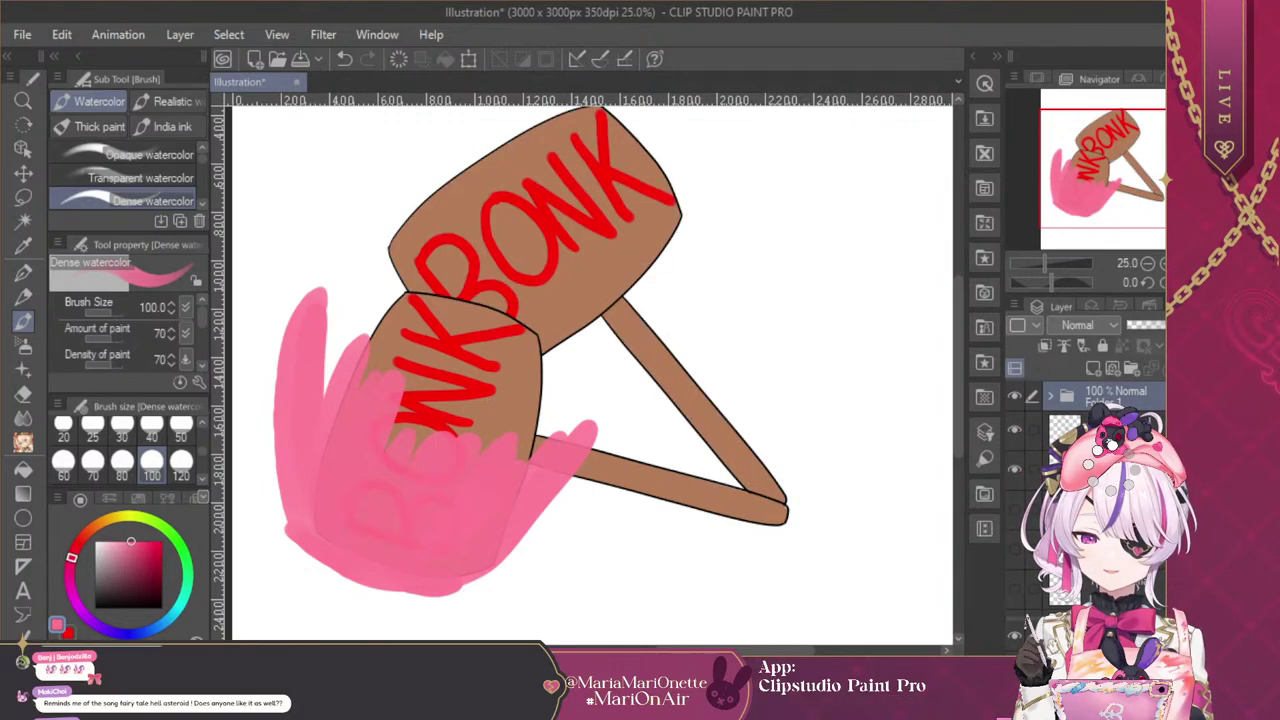
pyautogui.click(1125, 430)
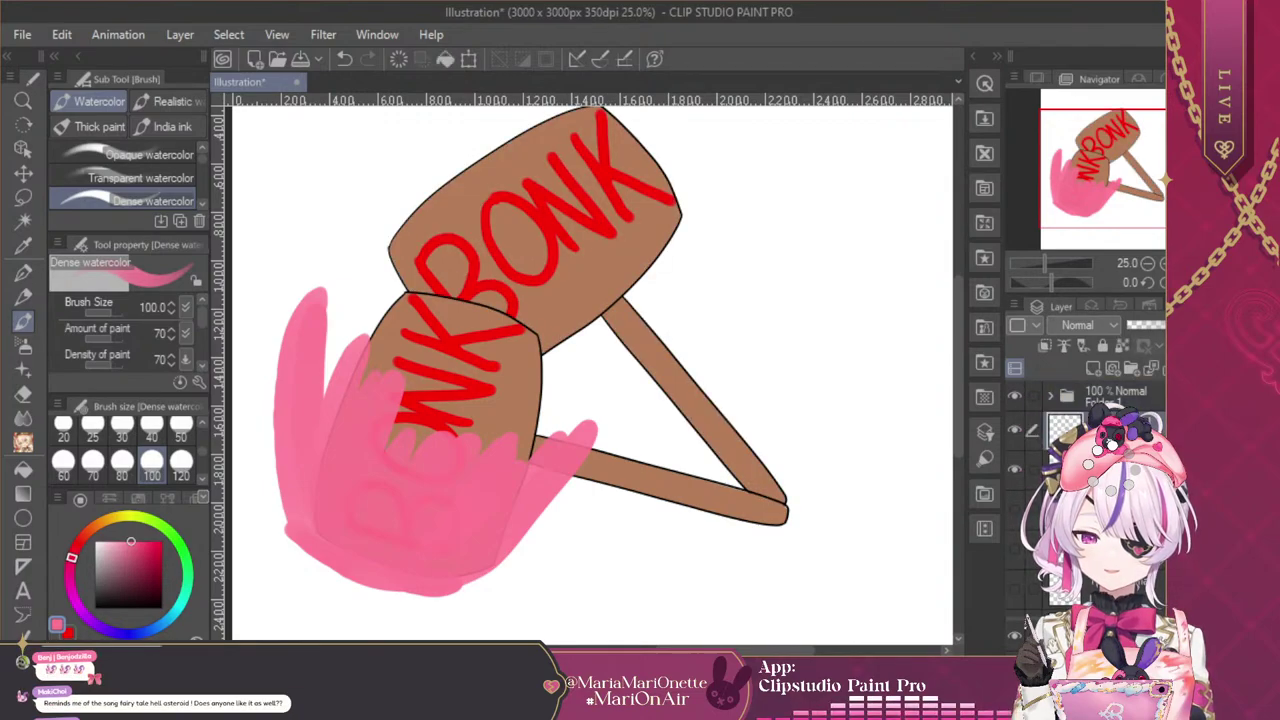
pyautogui.click(1015, 430)
pyautogui.click(1015, 430)
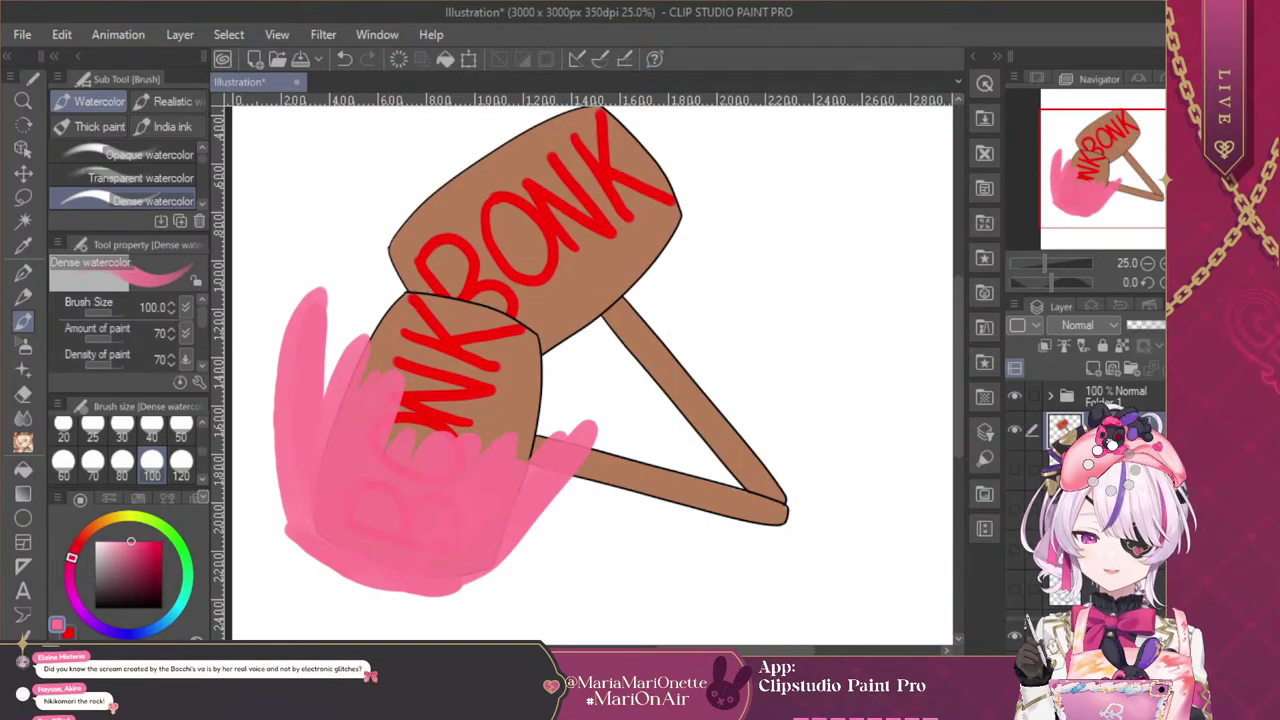
pyautogui.click(27, 37)
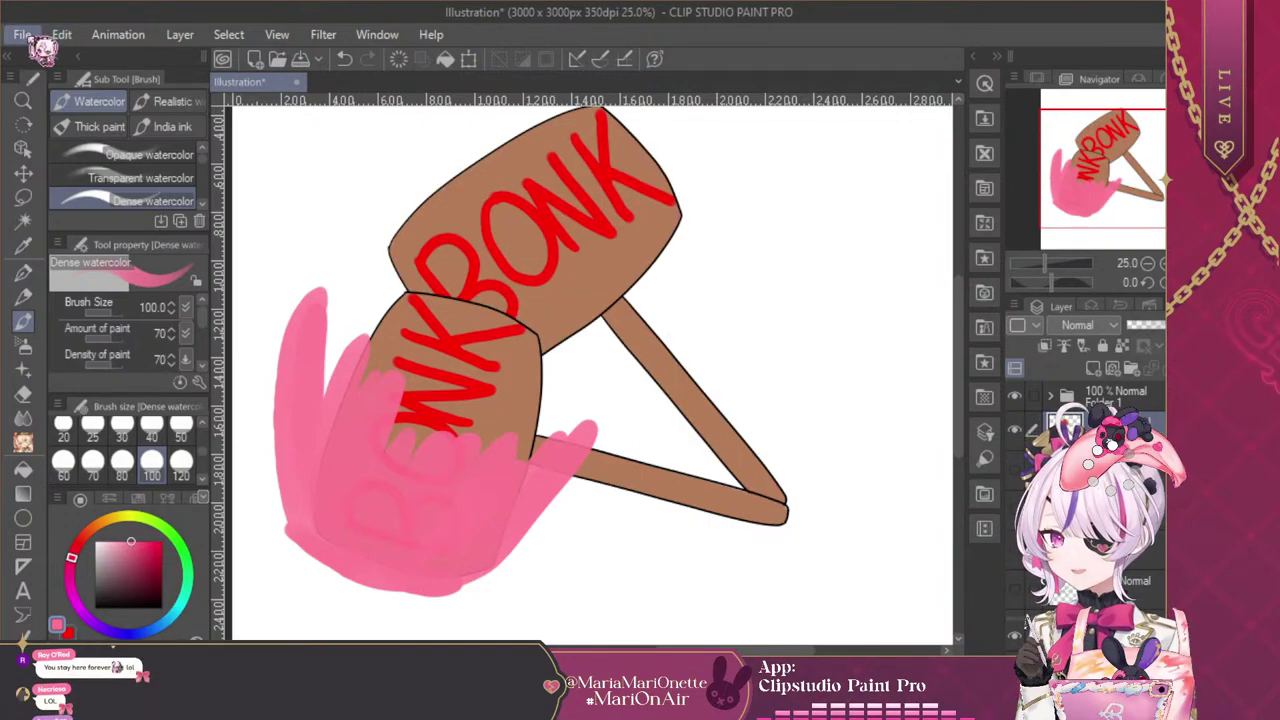
pyautogui.click(146, 66)
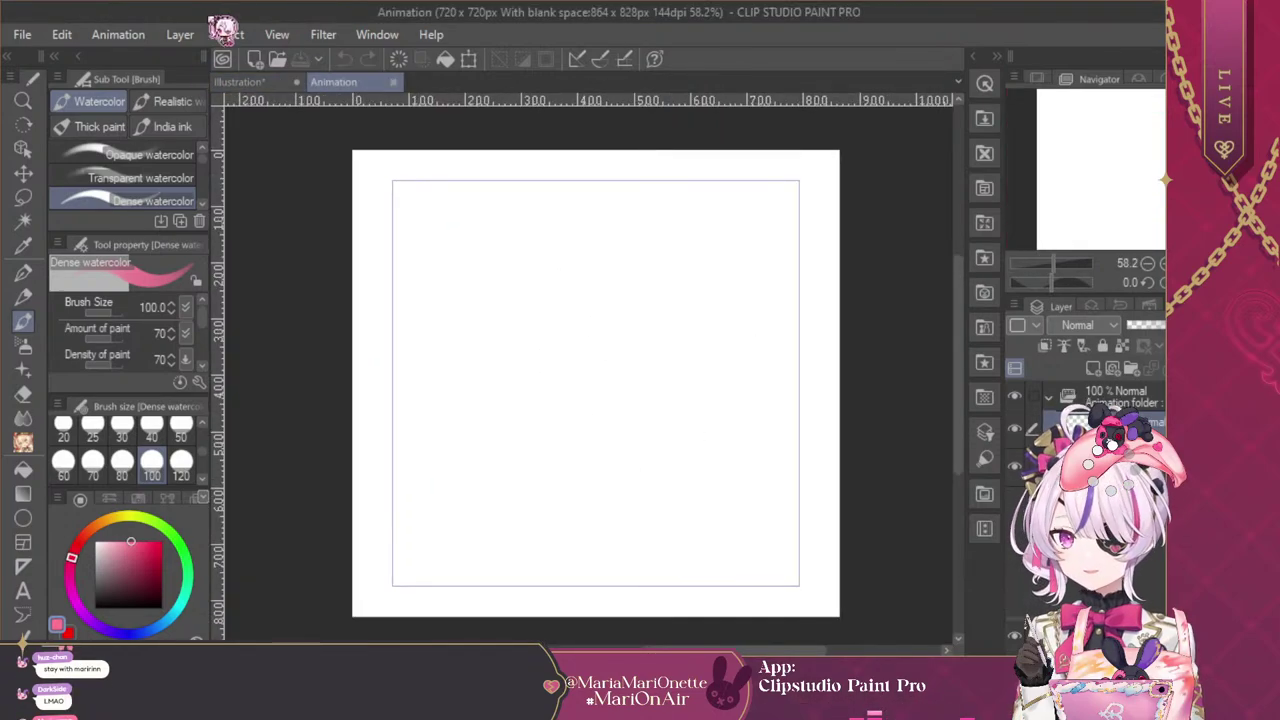
pyautogui.click(245, 81)
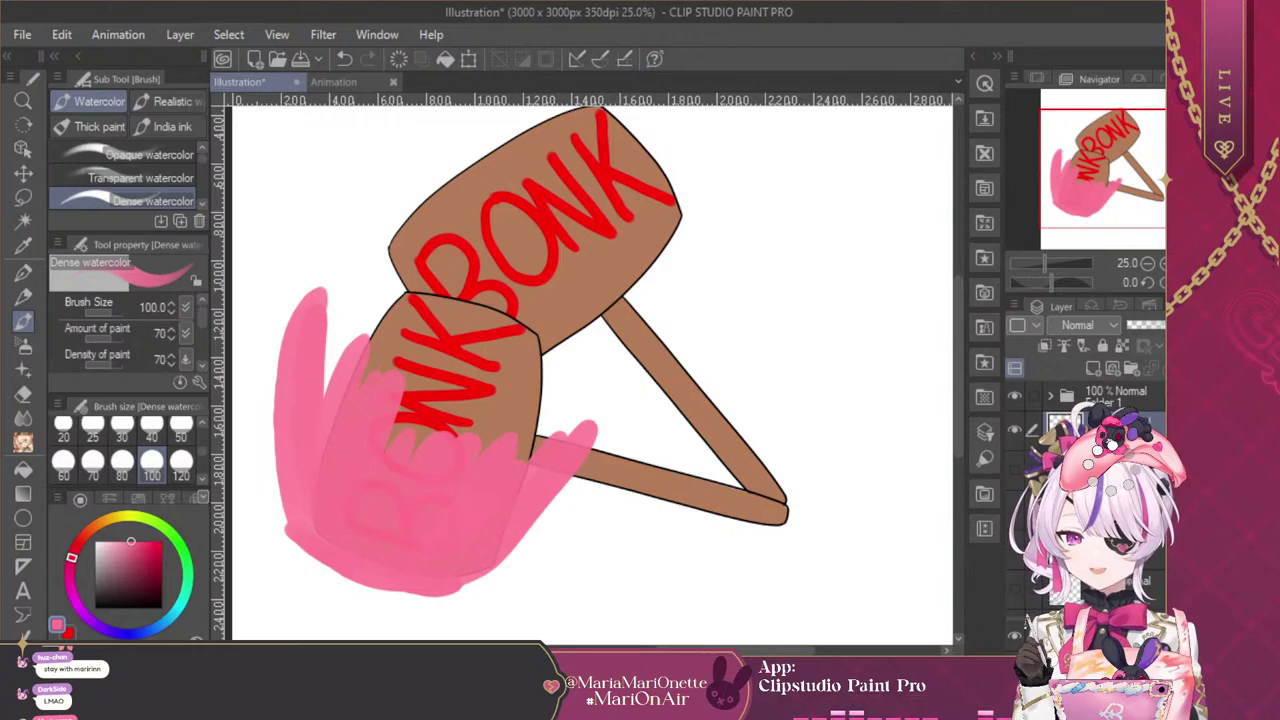
pyautogui.click(335, 81)
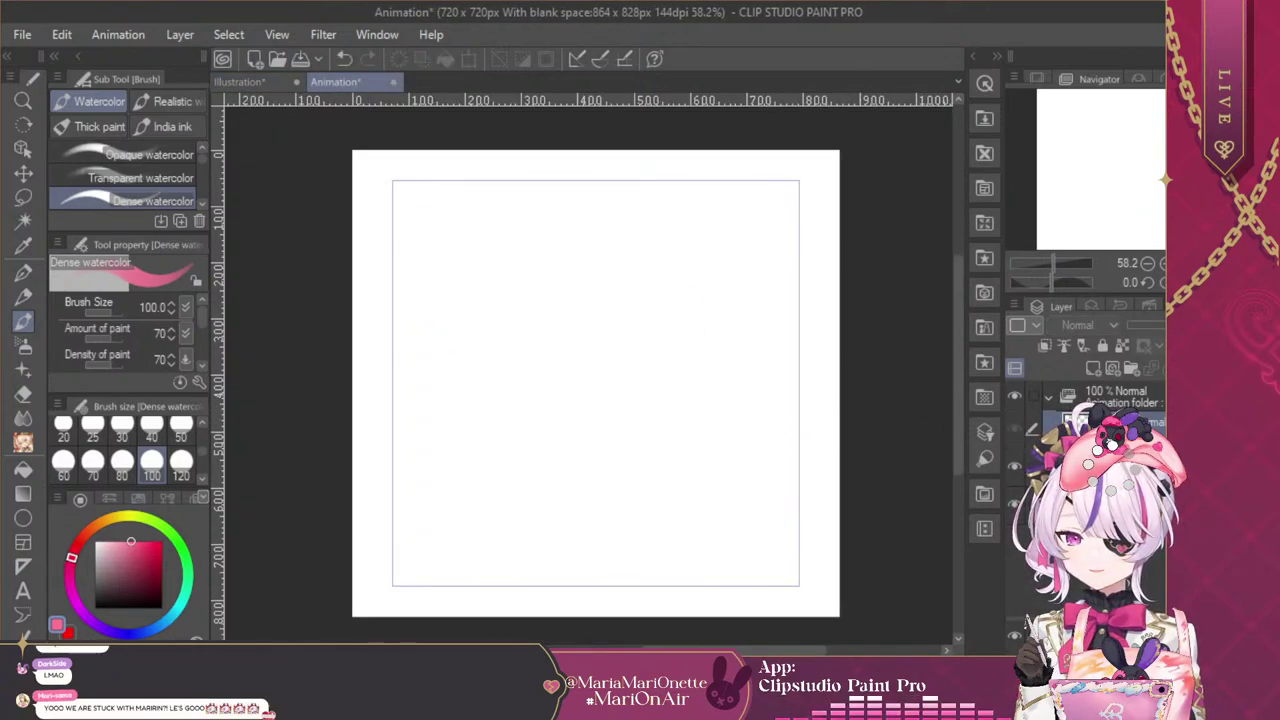
pyautogui.scroll(-3, 356, 386)
pyautogui.scroll(-4, 590, 418)
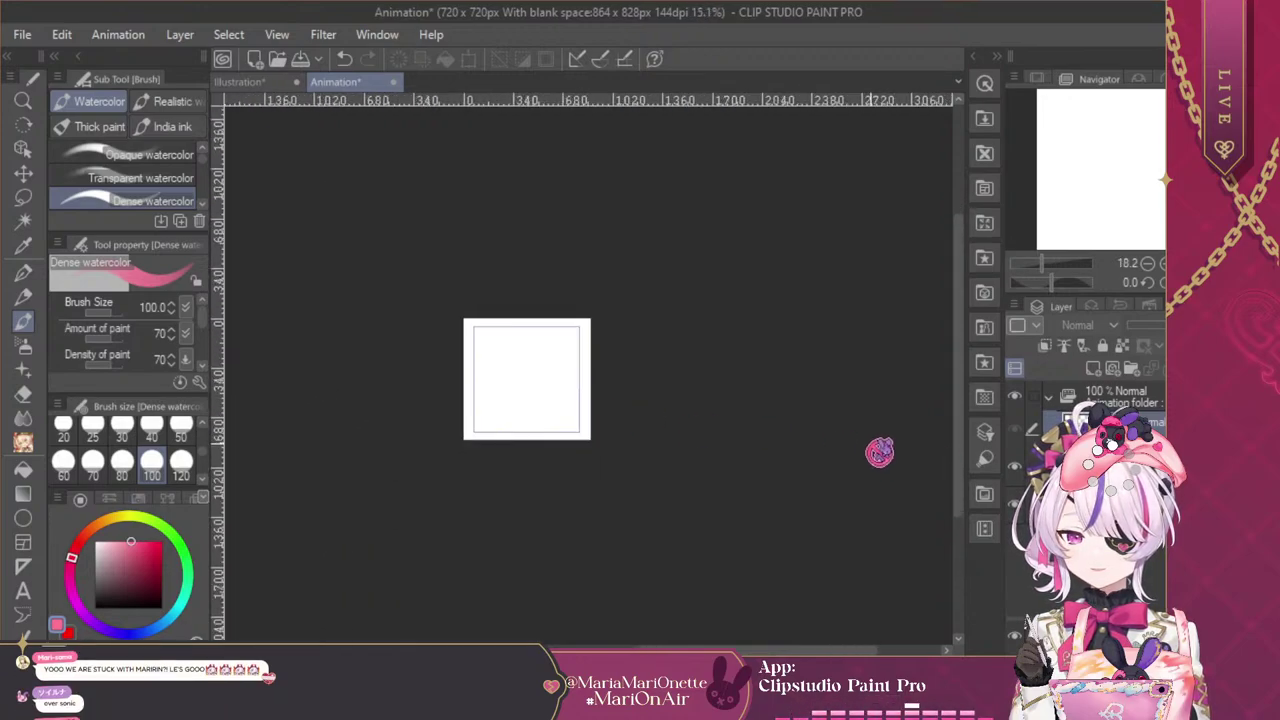
pyautogui.scroll(2, 465, 342)
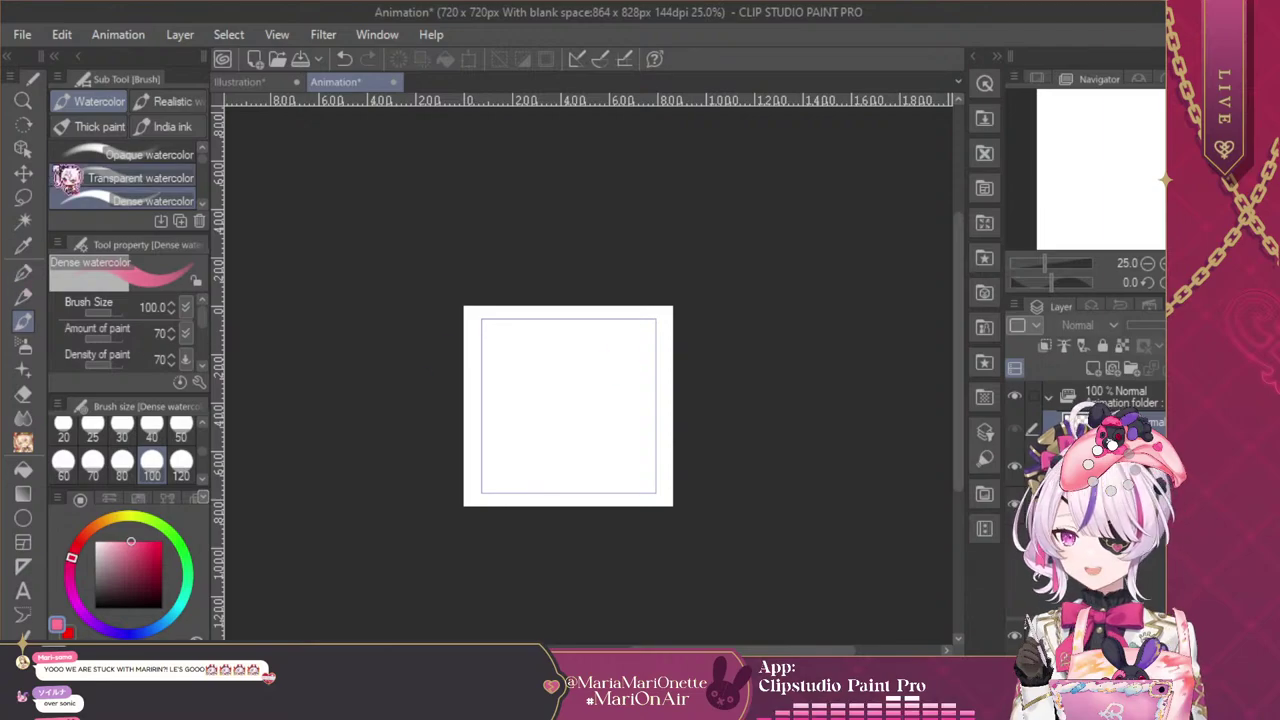
pyautogui.click(23, 172)
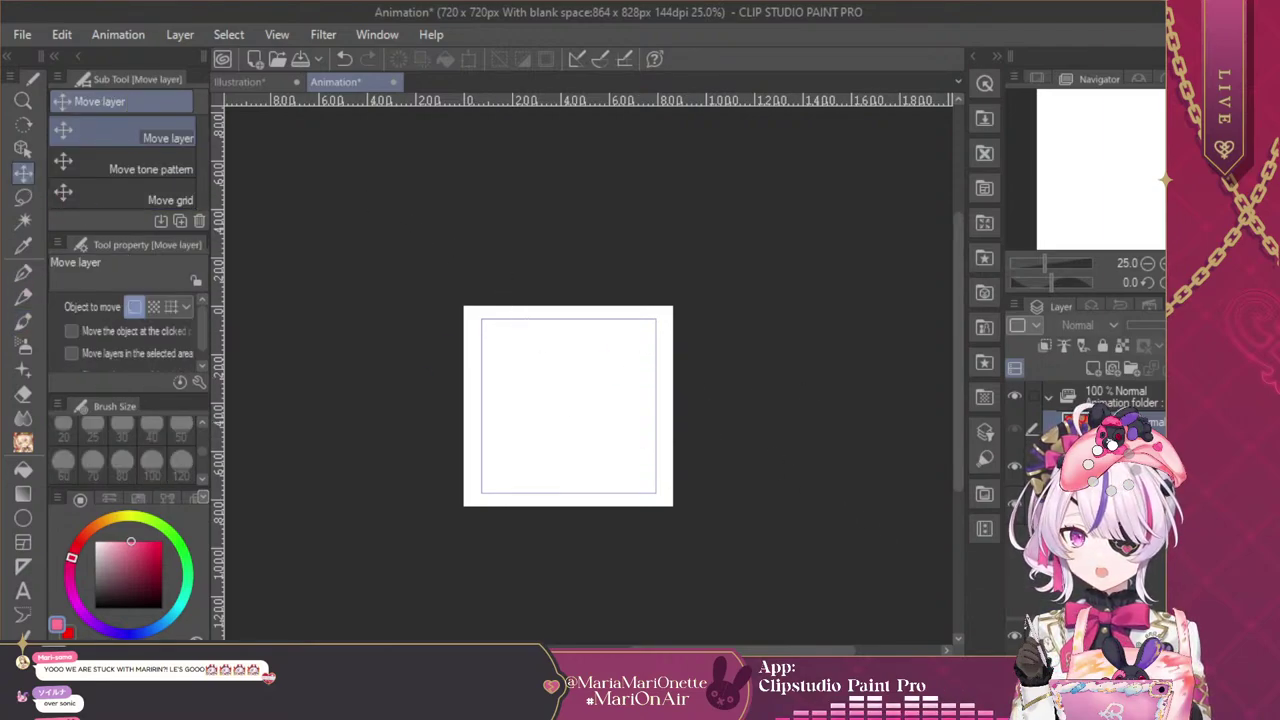
pyautogui.click(1014, 428)
pyautogui.press('Left')
pyautogui.press('Right')
pyautogui.press('Left')
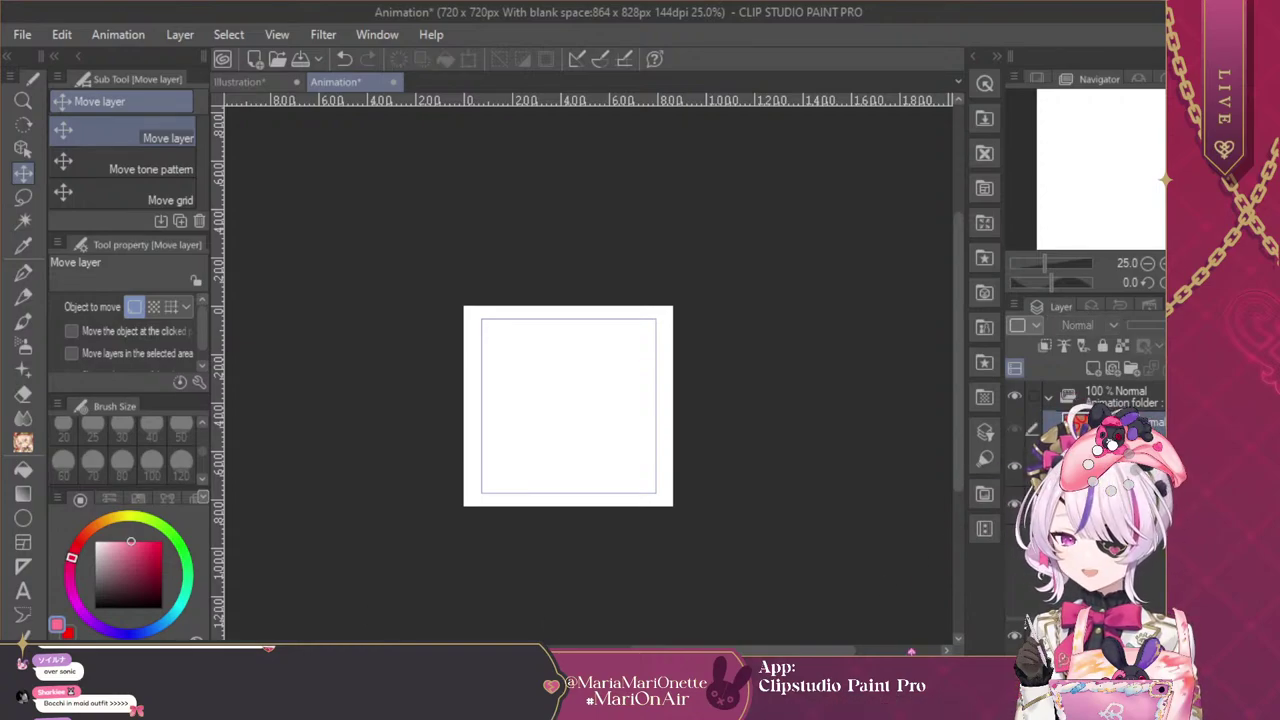
pyautogui.click(985, 532)
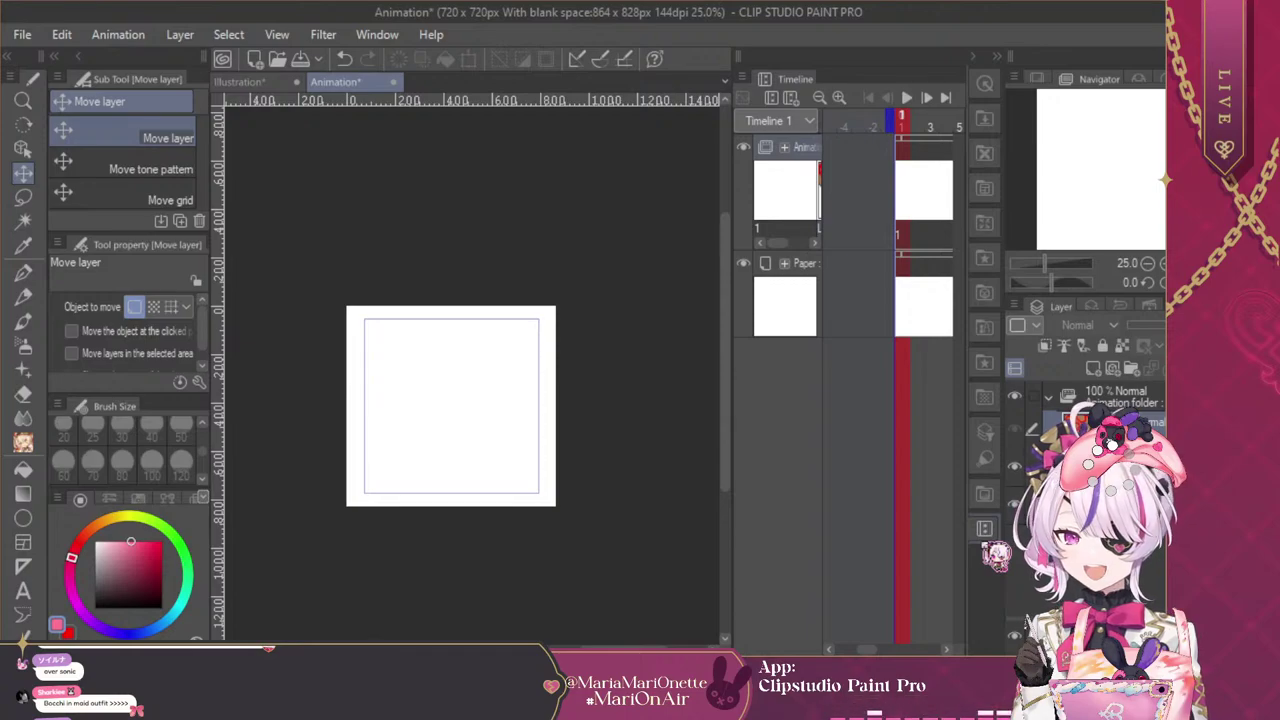
pyautogui.click(985, 532)
pyautogui.click(393, 82)
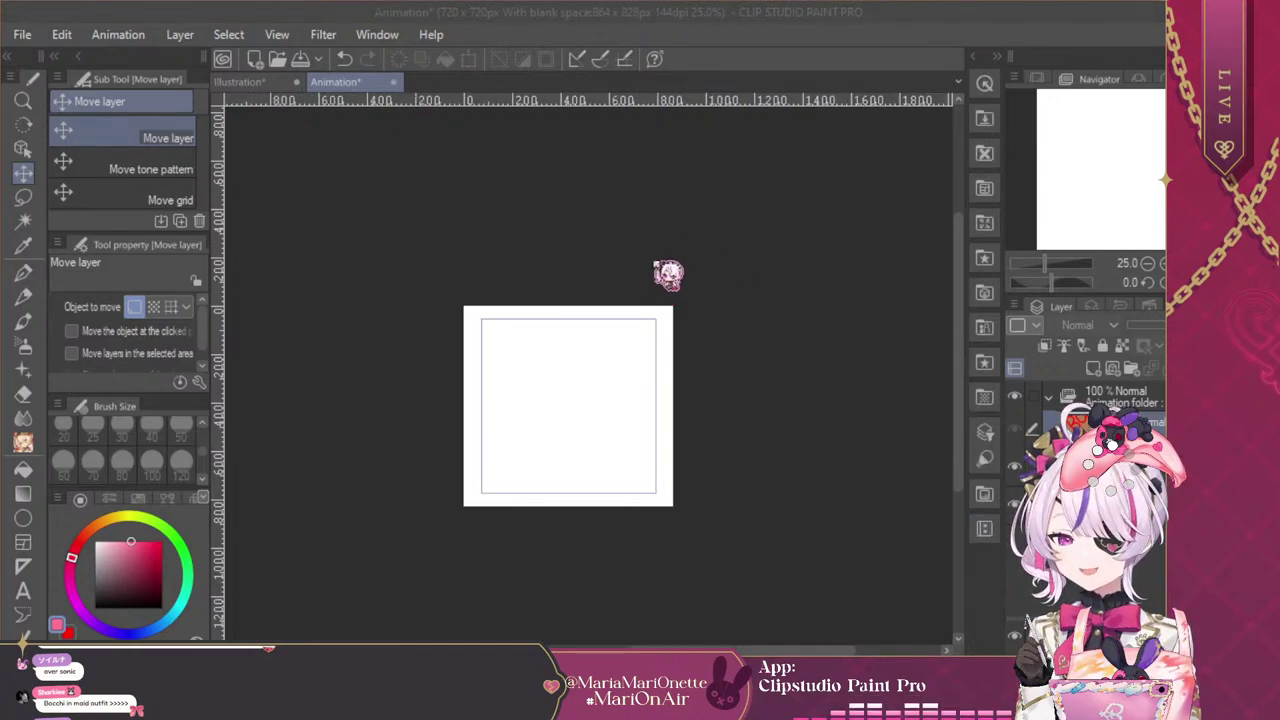
pyautogui.click(656, 264)
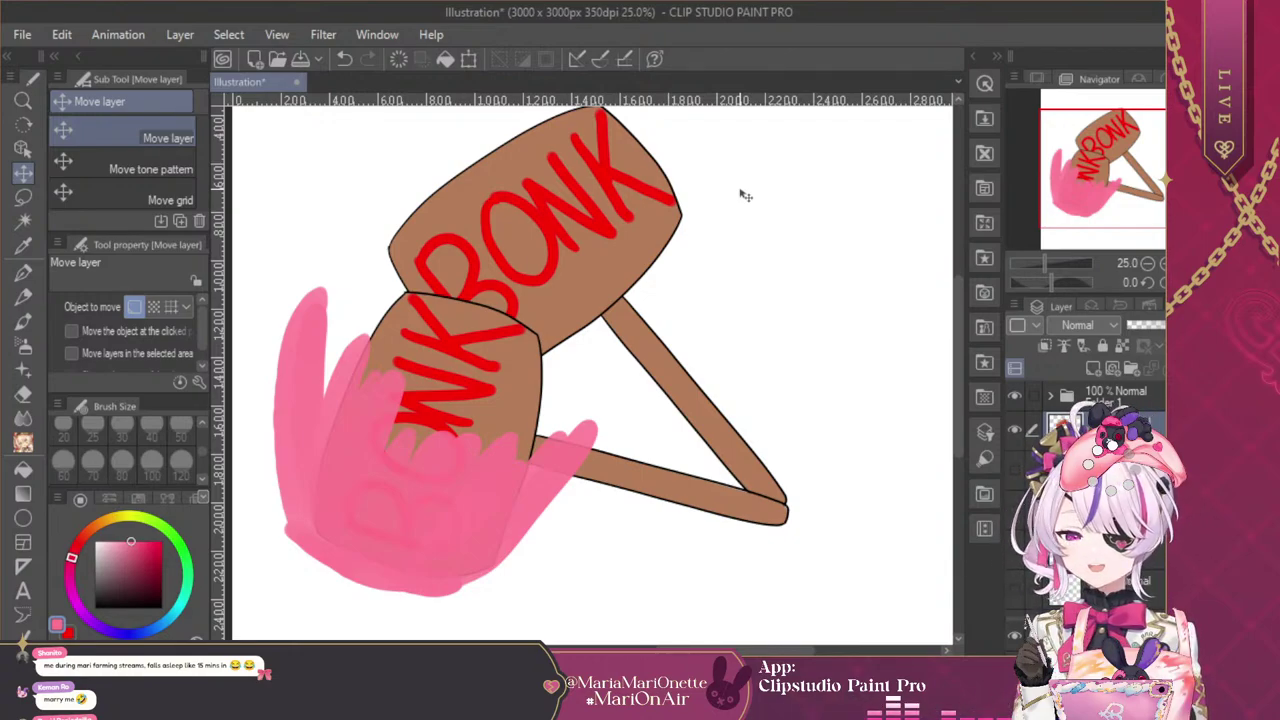
# Preview the two-frame BONK swing by alternating the visibility of the raised mallet and the swung-down mallet's folder
pyautogui.click(1015, 428)
pyautogui.click(1015, 428)
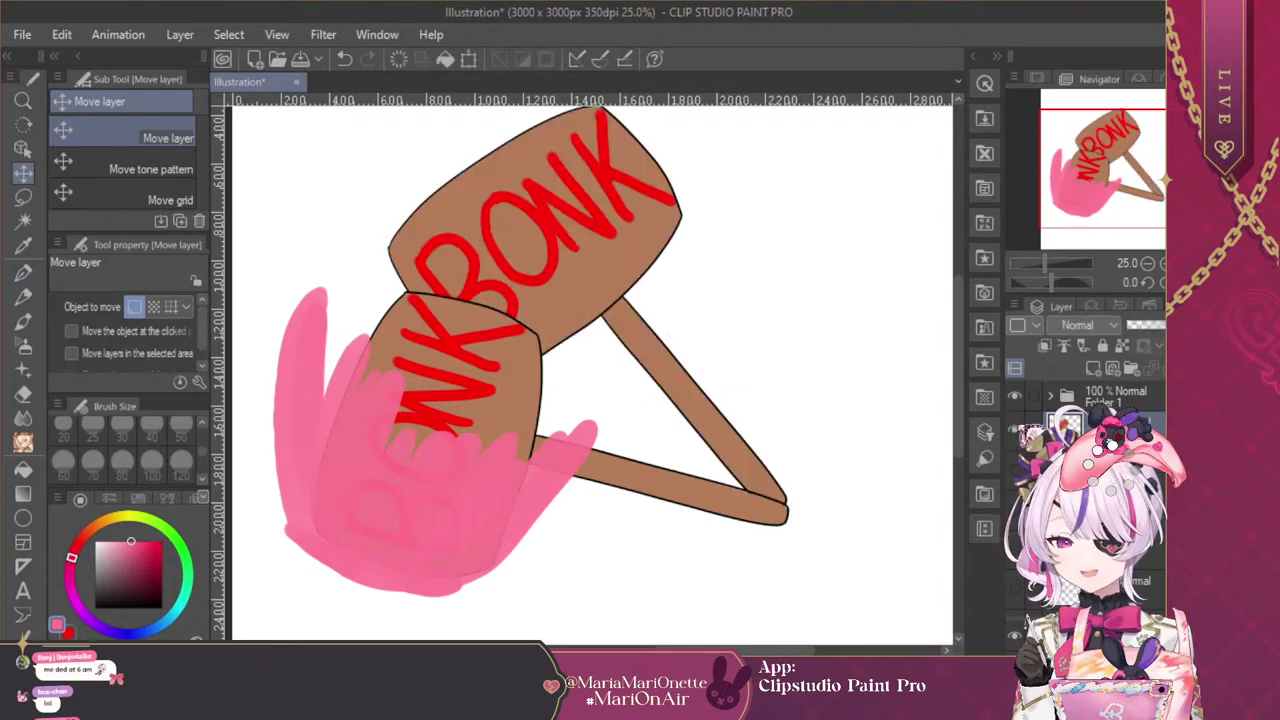
pyautogui.click(1015, 395)
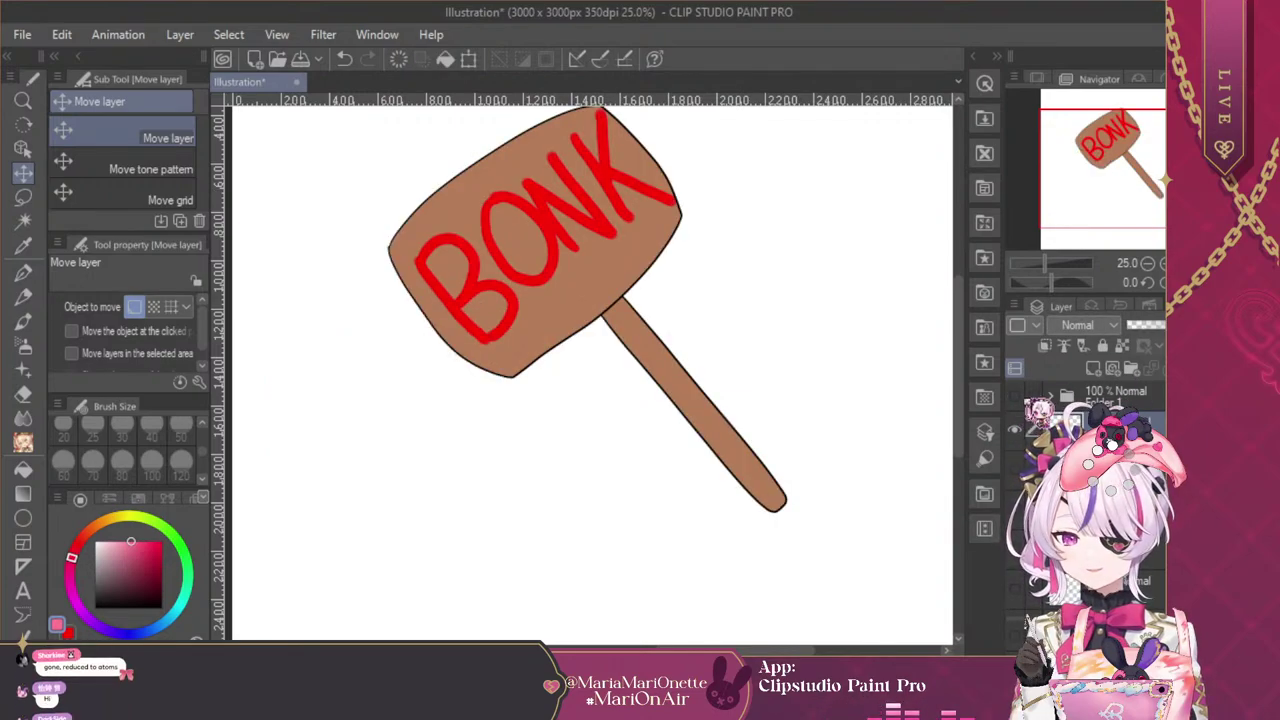
pyautogui.moveTo(1158, 178); pyautogui.dragTo(1157, 150)
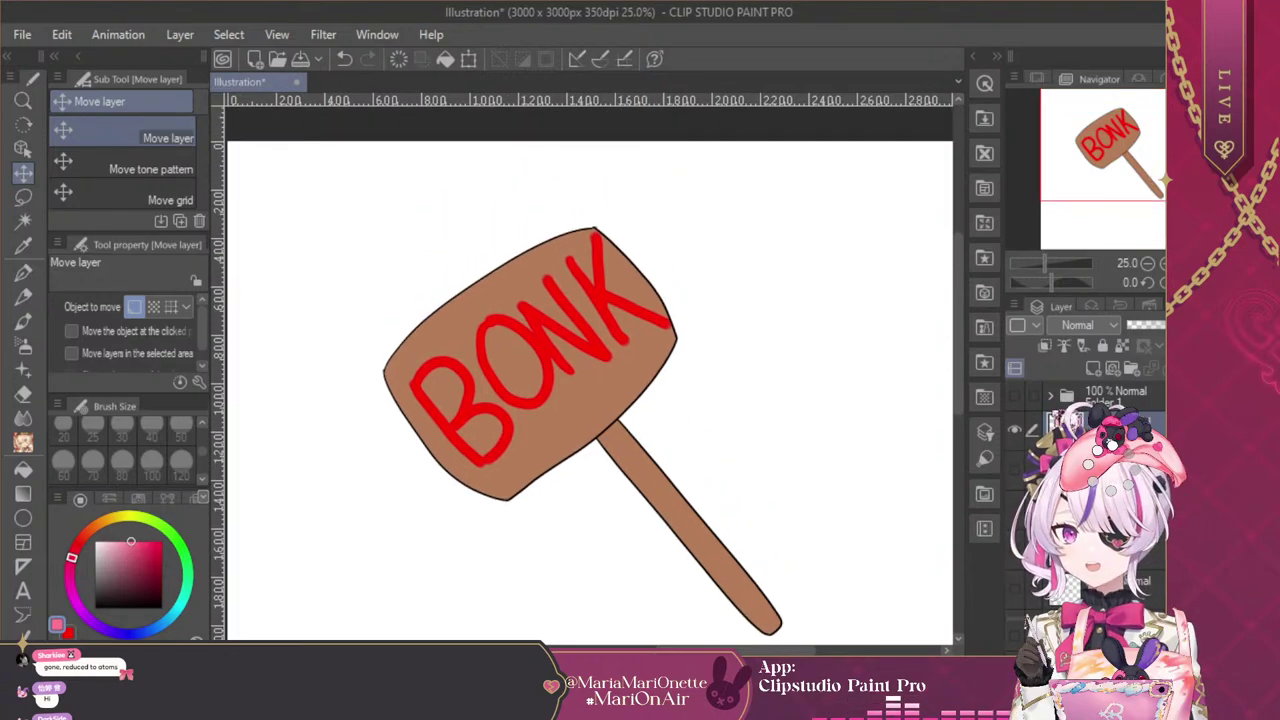
pyautogui.click(1015, 428)
pyautogui.click(1015, 395)
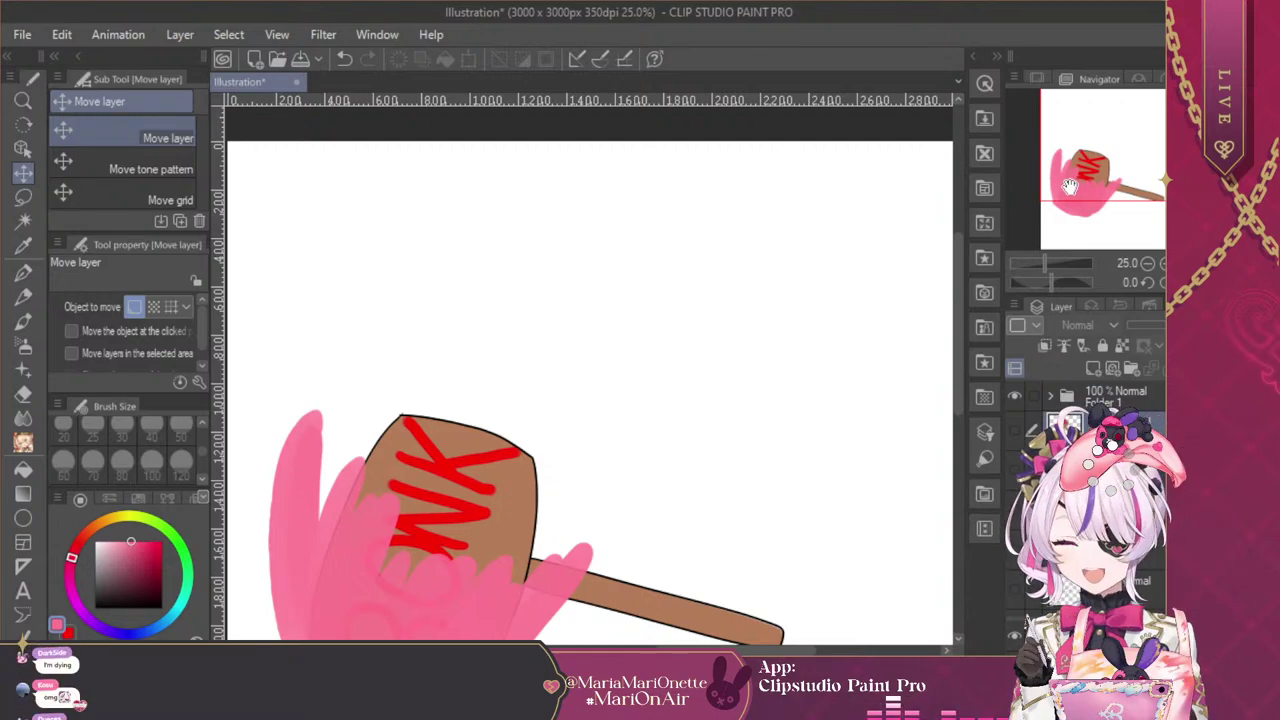
pyautogui.moveTo(1066, 189); pyautogui.dragTo(1067, 206)
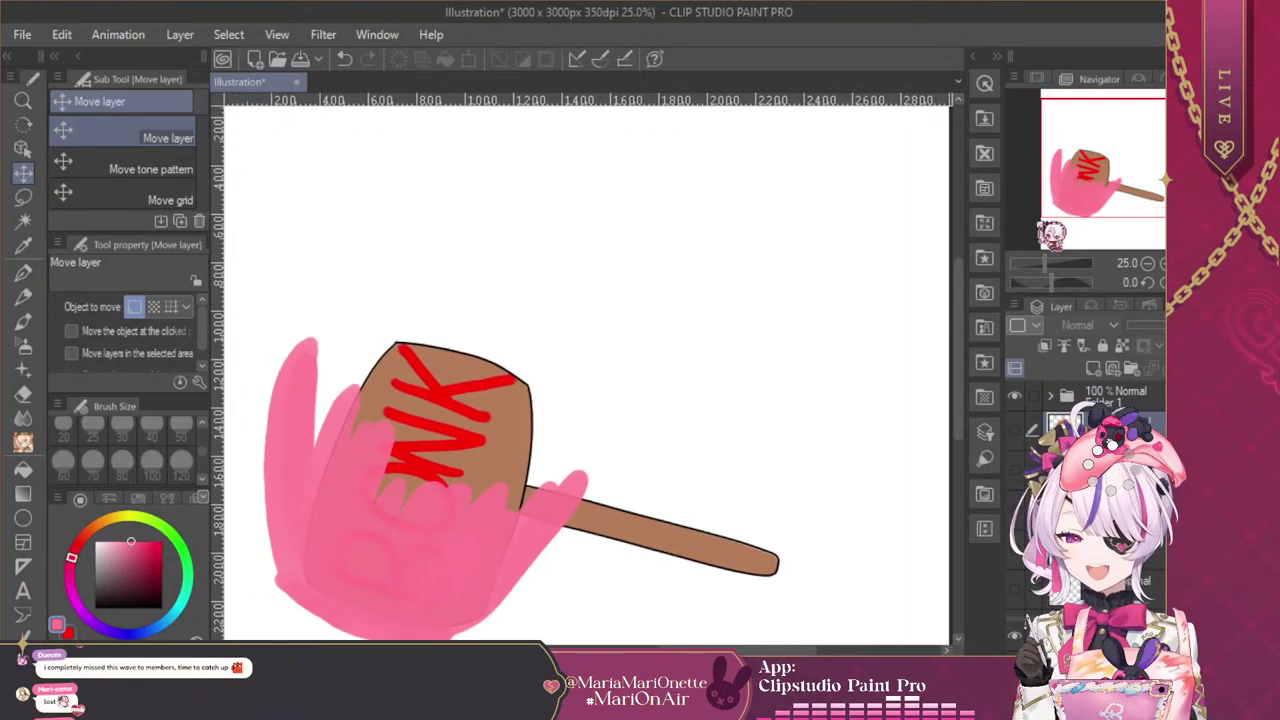
pyautogui.hotkey('ctrl', 'z')
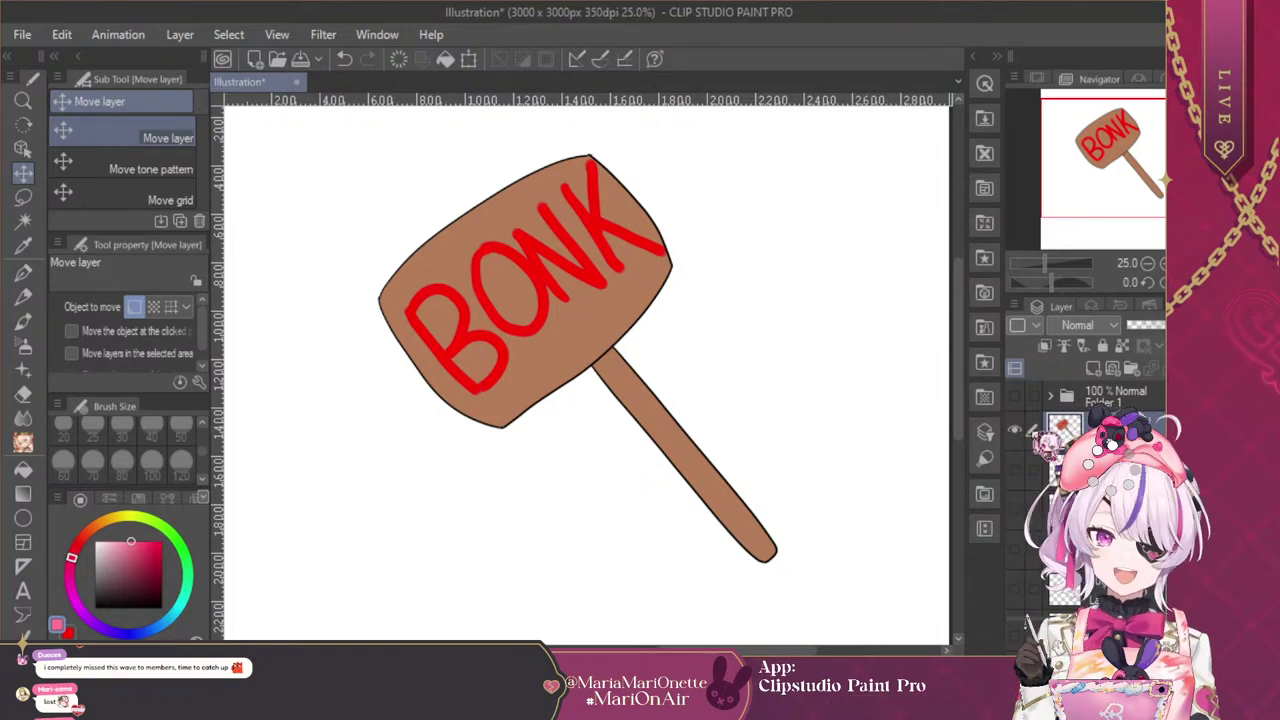
pyautogui.hotkey('ctrl', 'y')
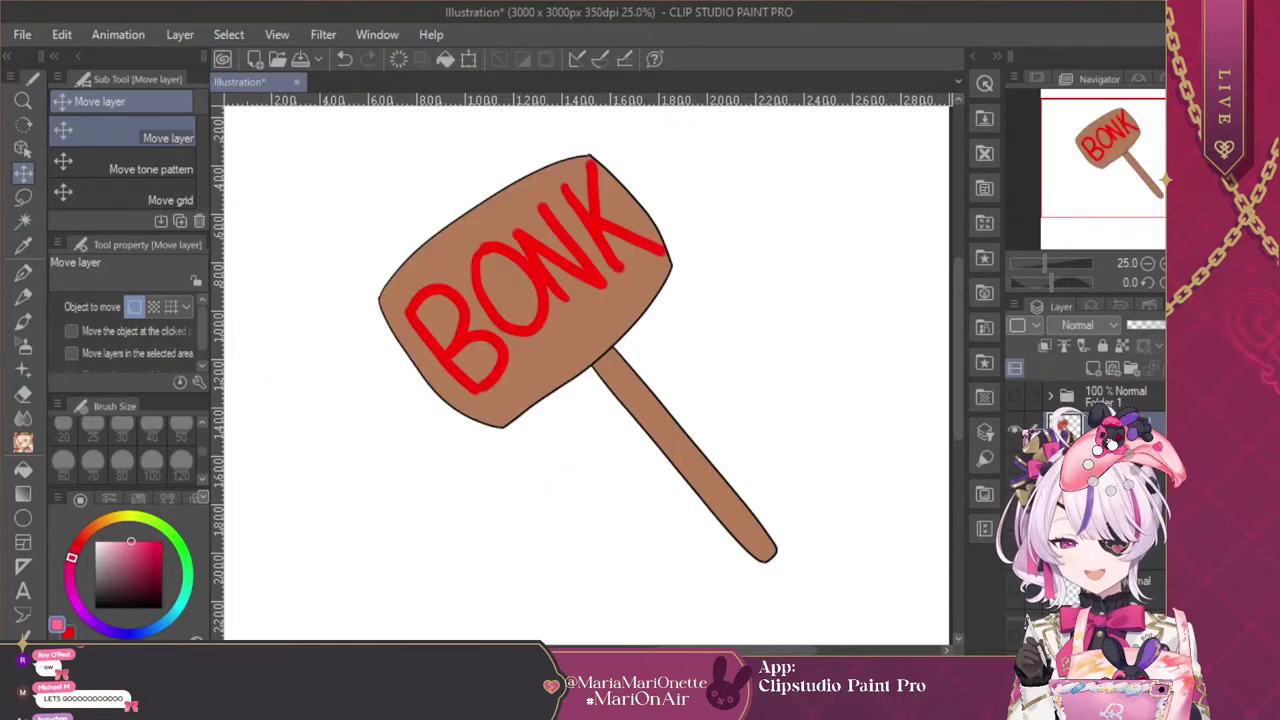
pyautogui.click(1014, 430)
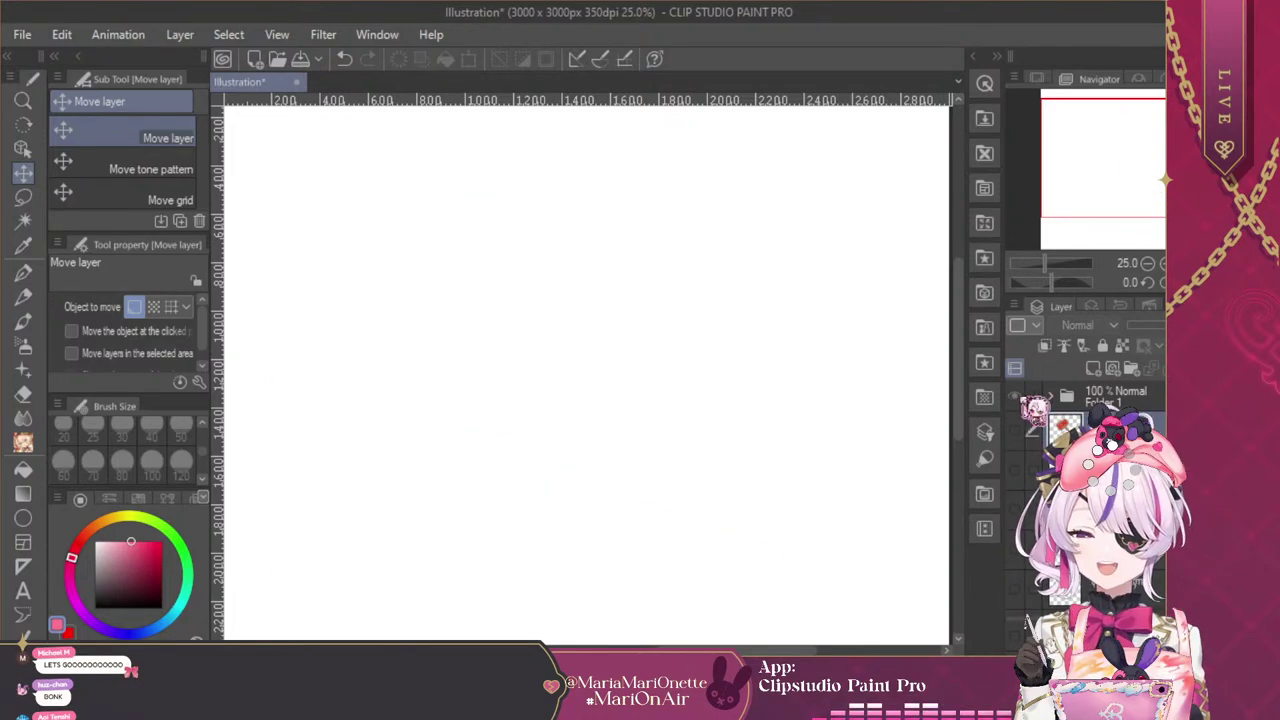
# Replay the two-frame BONK swing repeatedly by alternating the visibility of the swung-down mallet's folder and the raised mallet's layer
pyautogui.click(1014, 395)
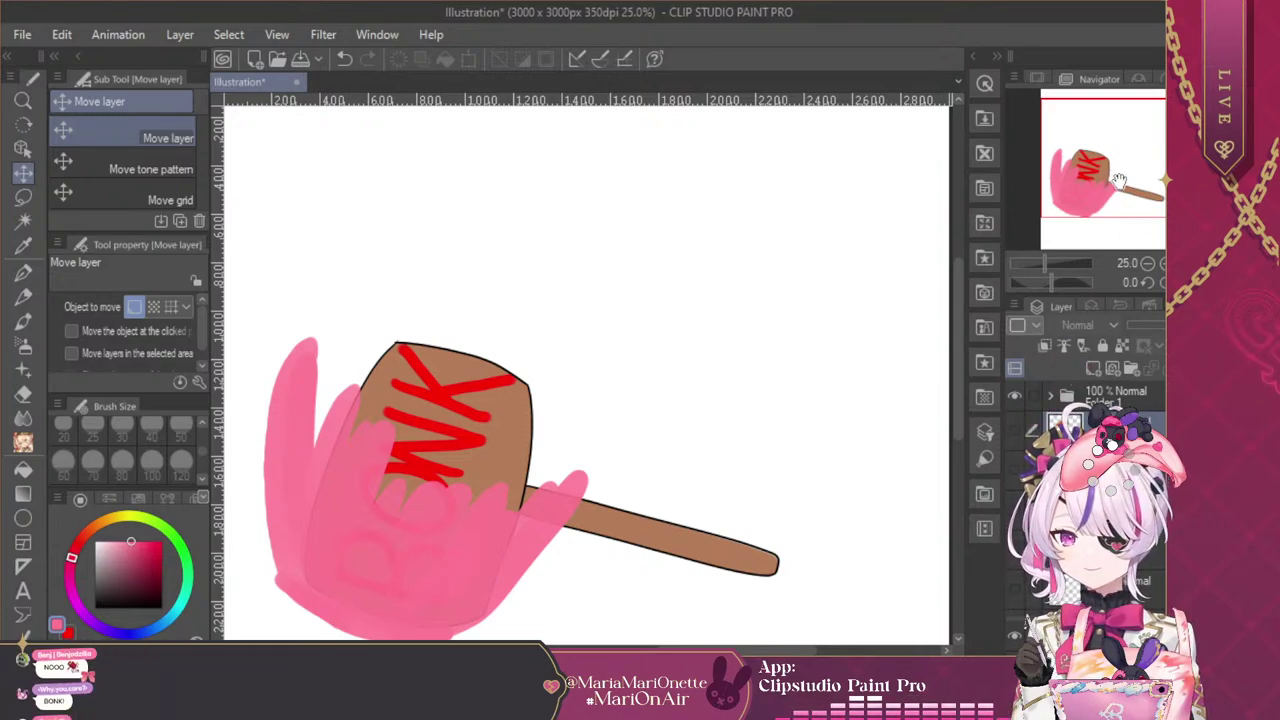
pyautogui.moveTo(1126, 172); pyautogui.dragTo(1103, 185)
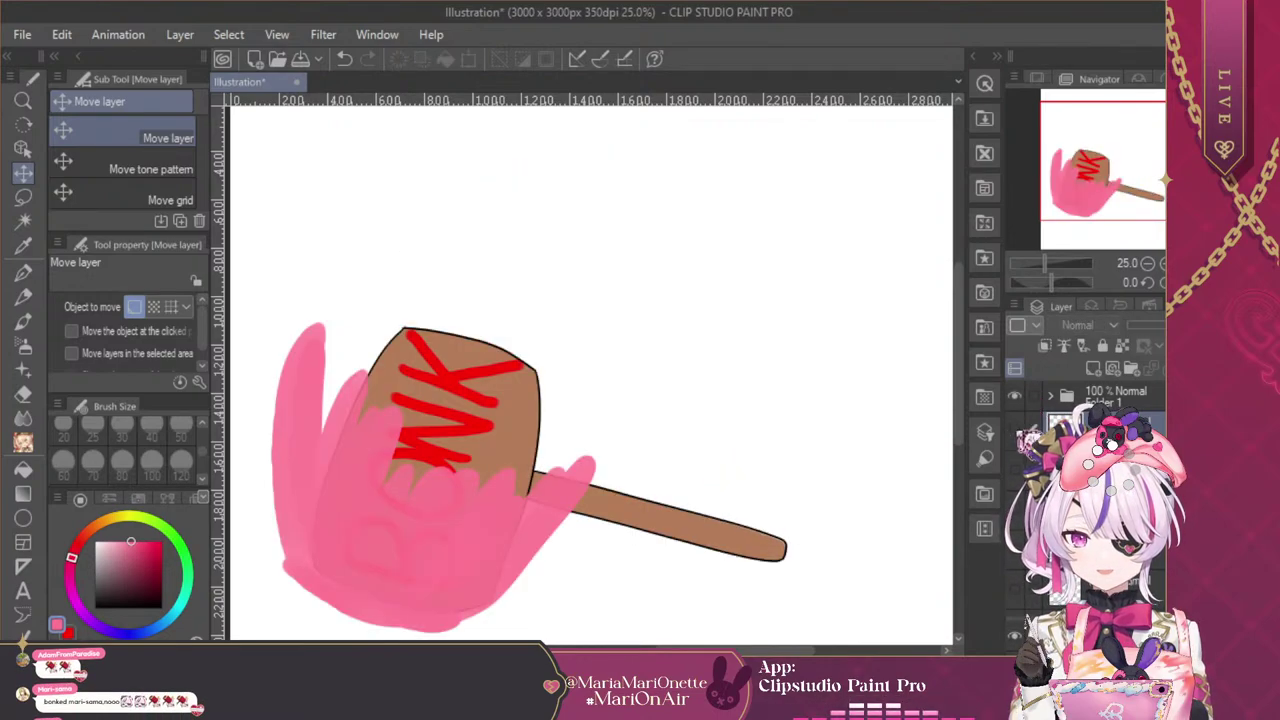
pyautogui.click(1015, 430)
pyautogui.click(1015, 430)
pyautogui.click(1015, 430)
pyautogui.click(1015, 636)
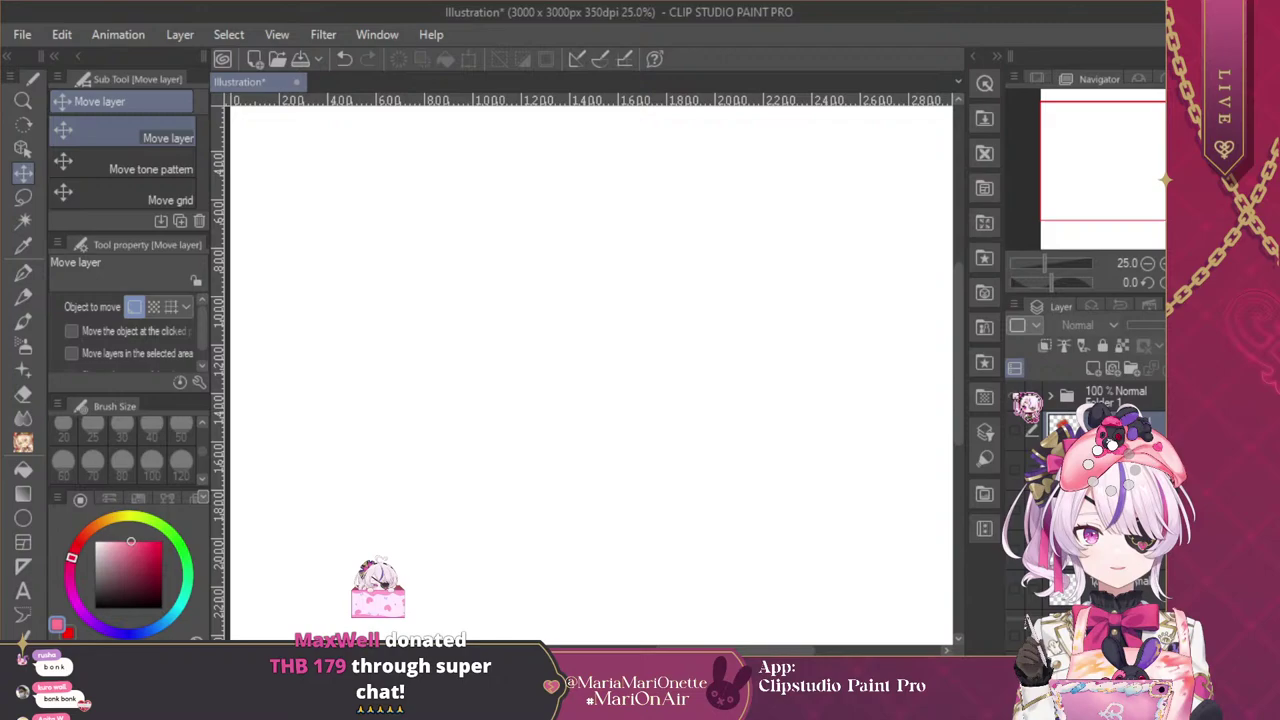
pyautogui.click(1015, 429)
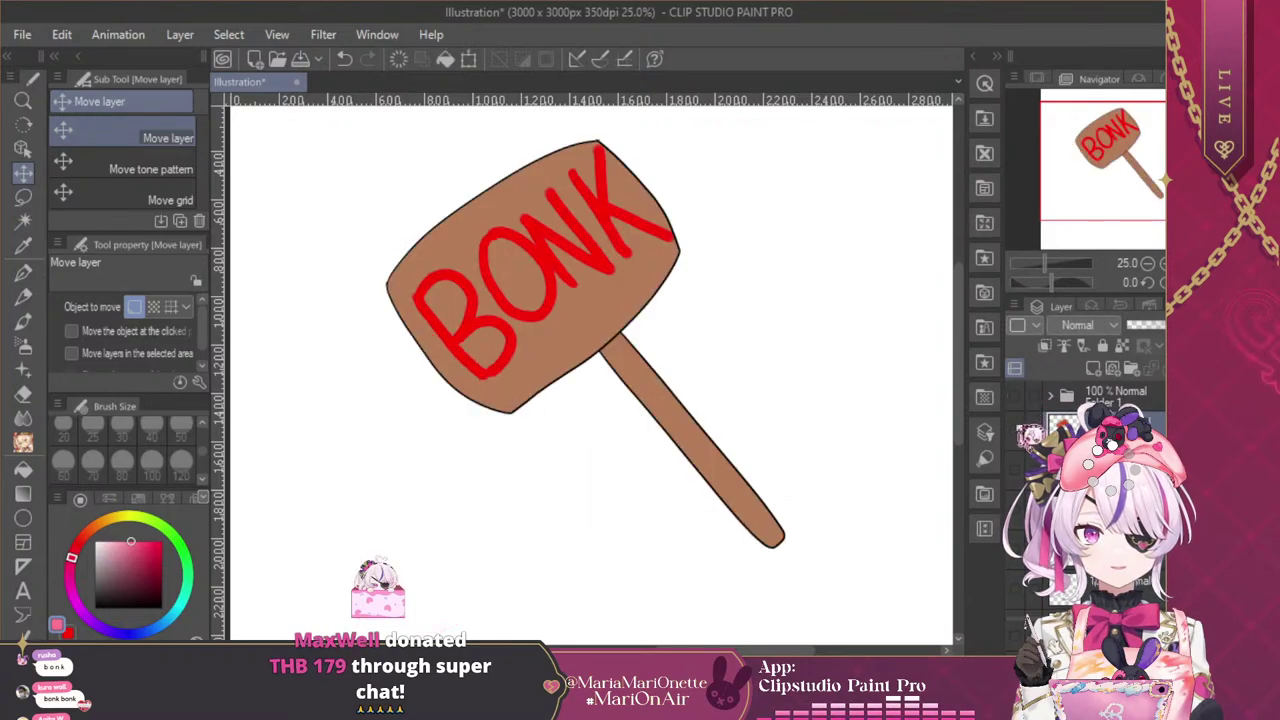
pyautogui.click(1015, 429)
pyautogui.click(1015, 429)
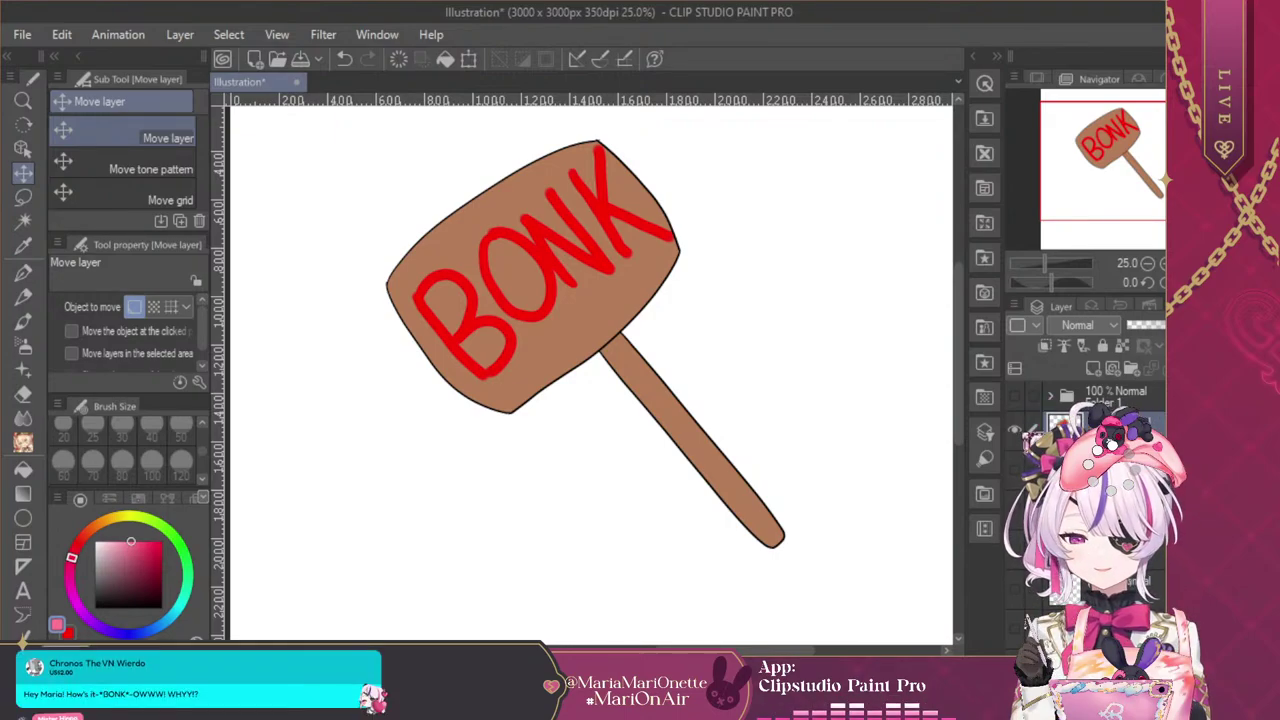
pyautogui.hotkey('ctrl', 'z')
pyautogui.hotkey('ctrl', 'y')
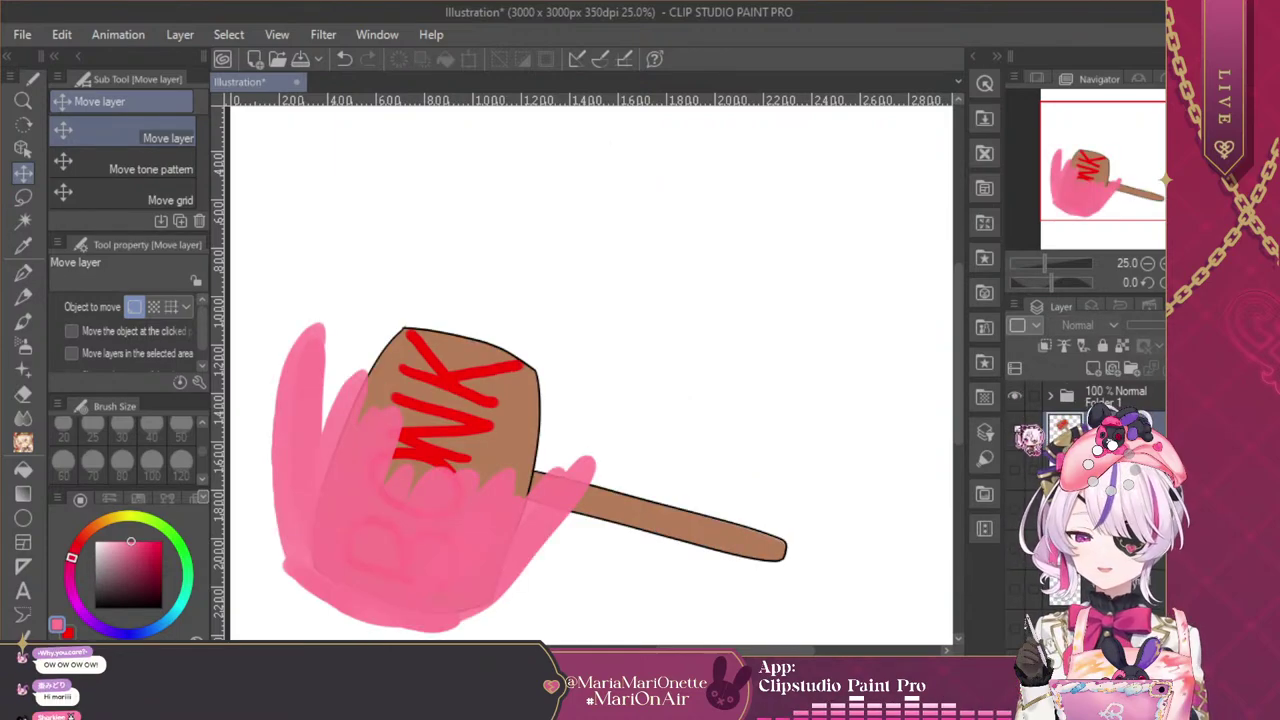
pyautogui.click(1014, 429)
pyautogui.click(1014, 395)
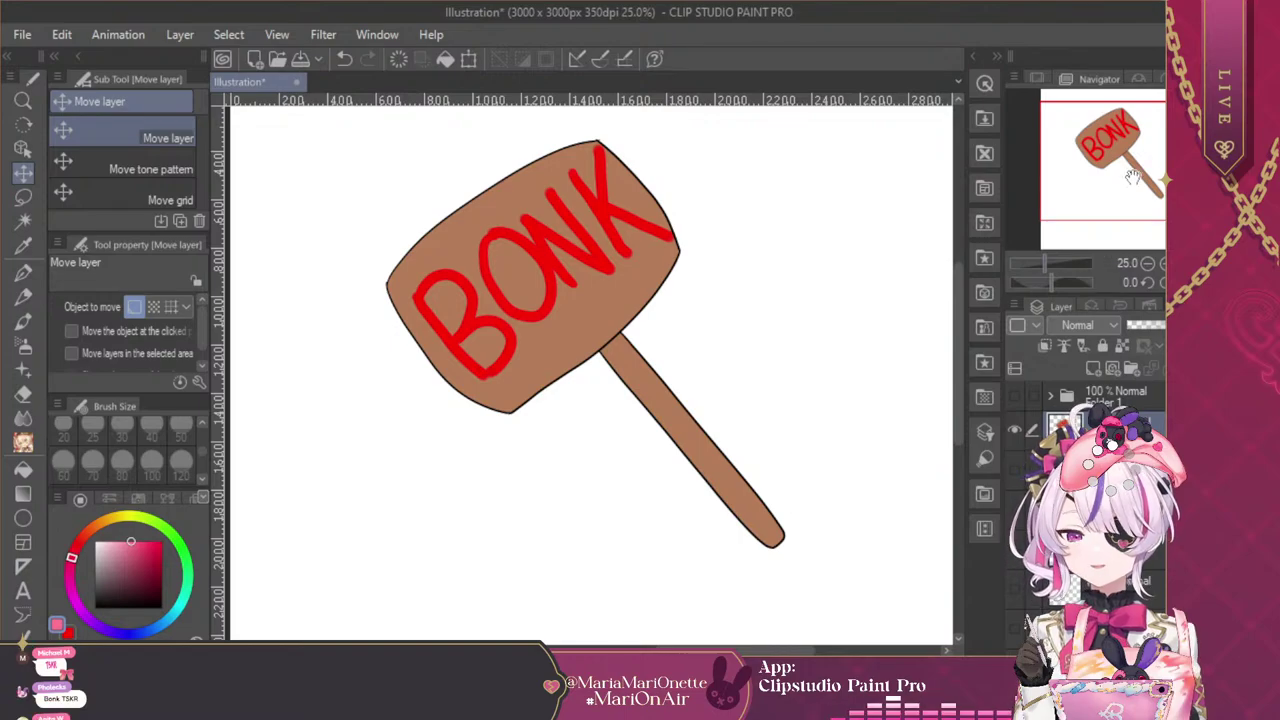
pyautogui.click(1015, 395)
pyautogui.click(1015, 430)
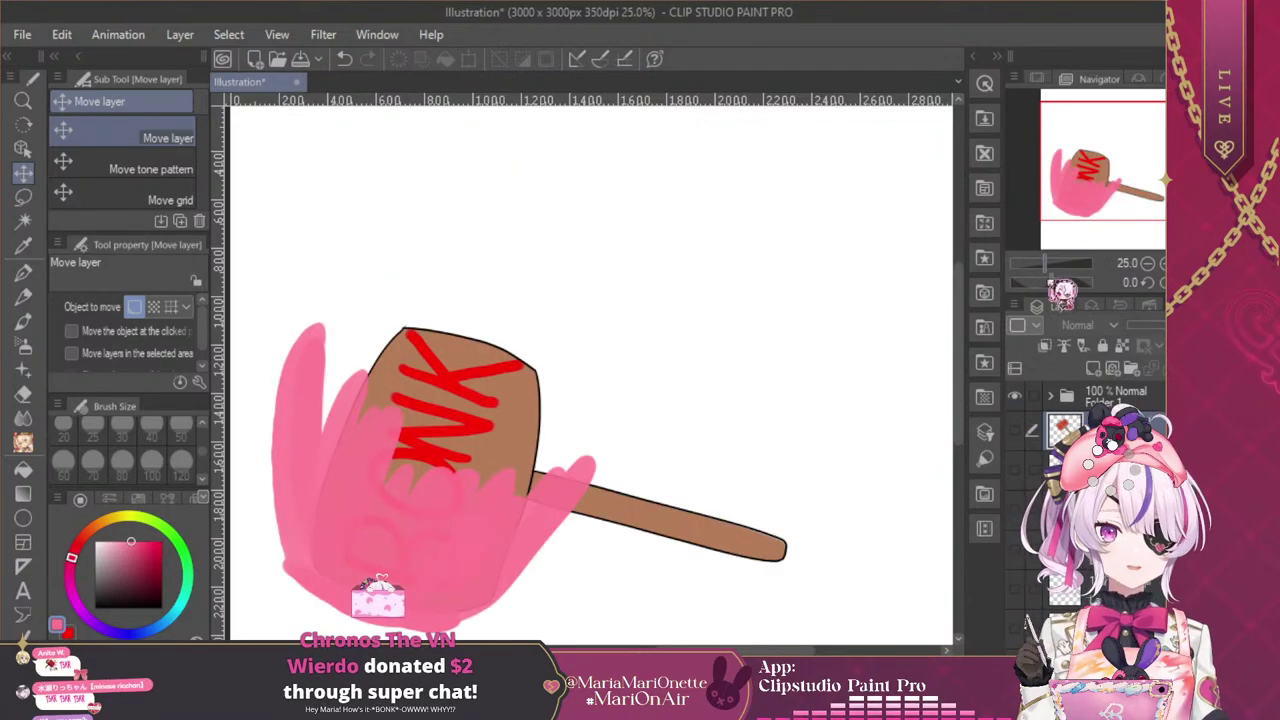
pyautogui.click(1015, 395)
pyautogui.click(1015, 430)
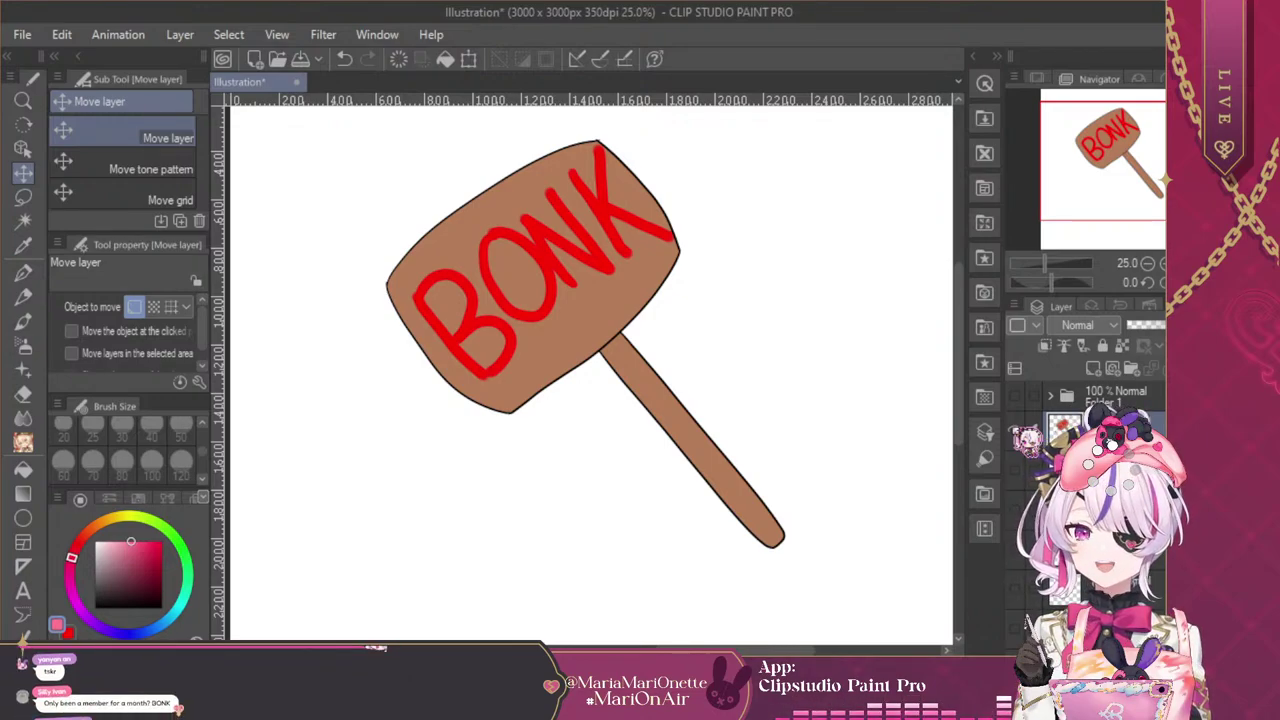
pyautogui.click(1014, 430)
pyautogui.click(1014, 395)
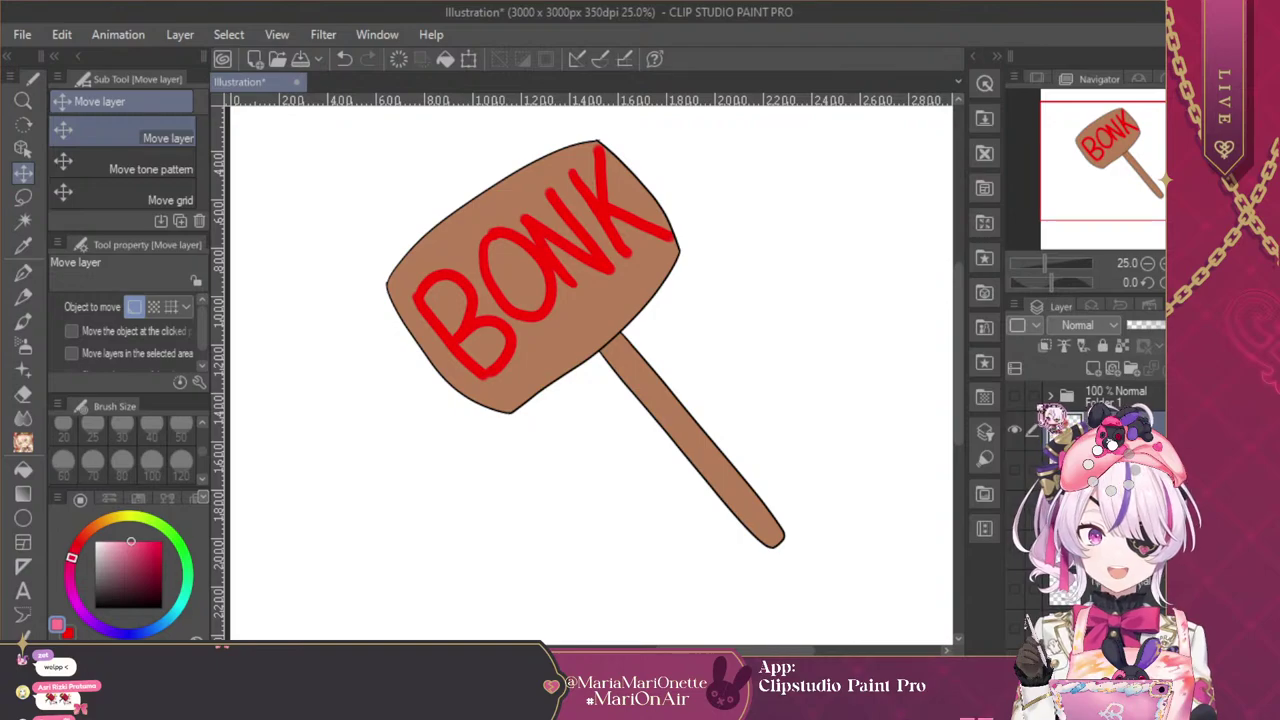
pyautogui.click(1015, 429)
pyautogui.click(1015, 395)
pyautogui.click(1015, 395)
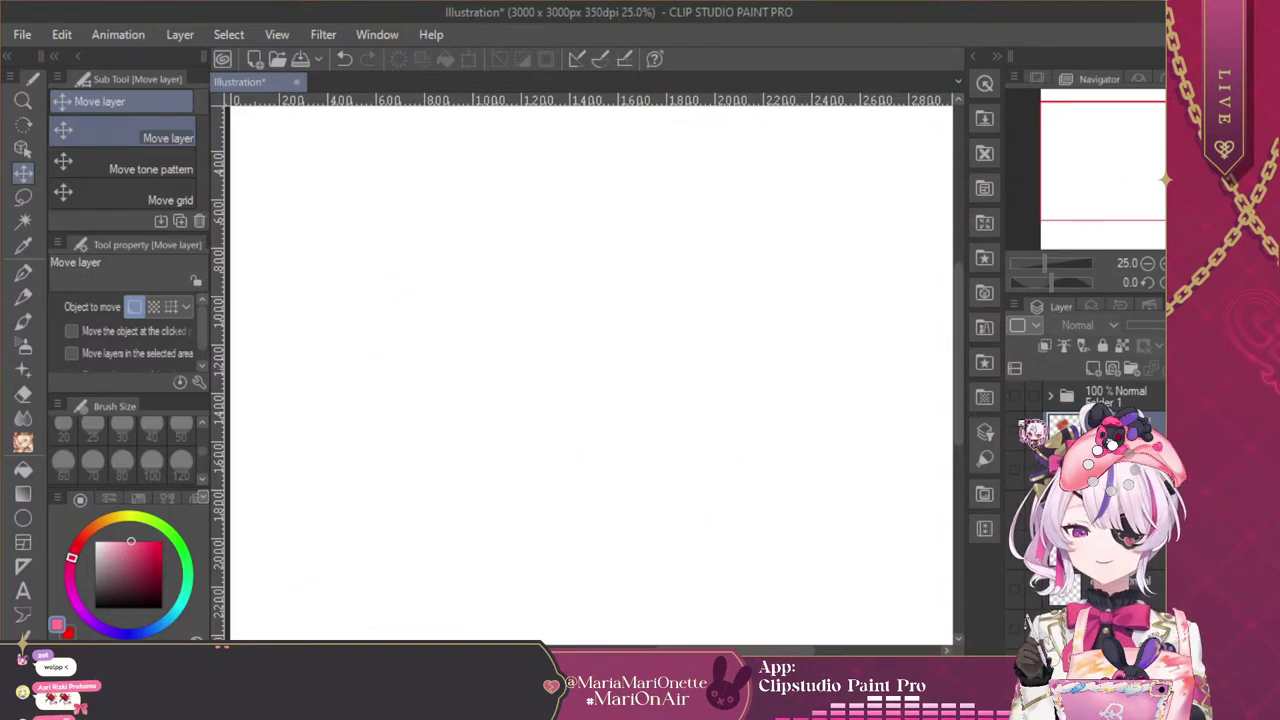
pyautogui.click(1015, 429)
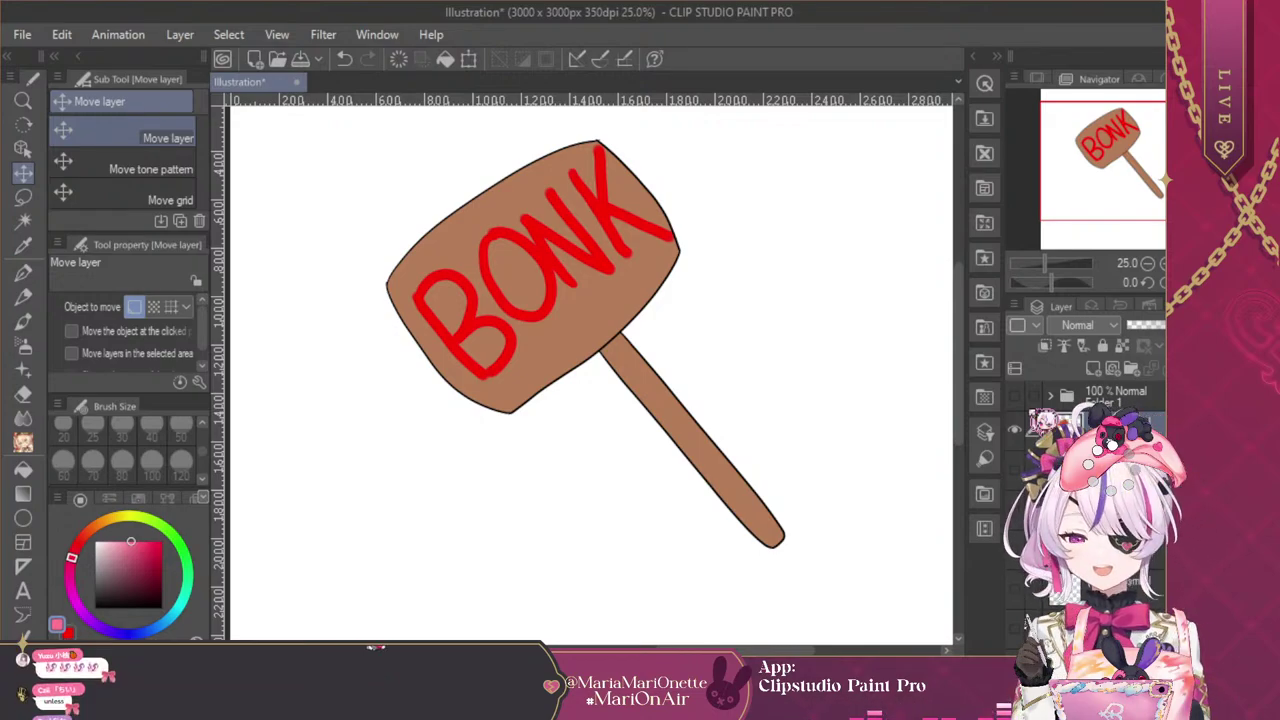
# Hide the raised mallet, toggle the loading ring briefly, and show the character illustration
pyautogui.click(1015, 430)
pyautogui.click(1015, 469)
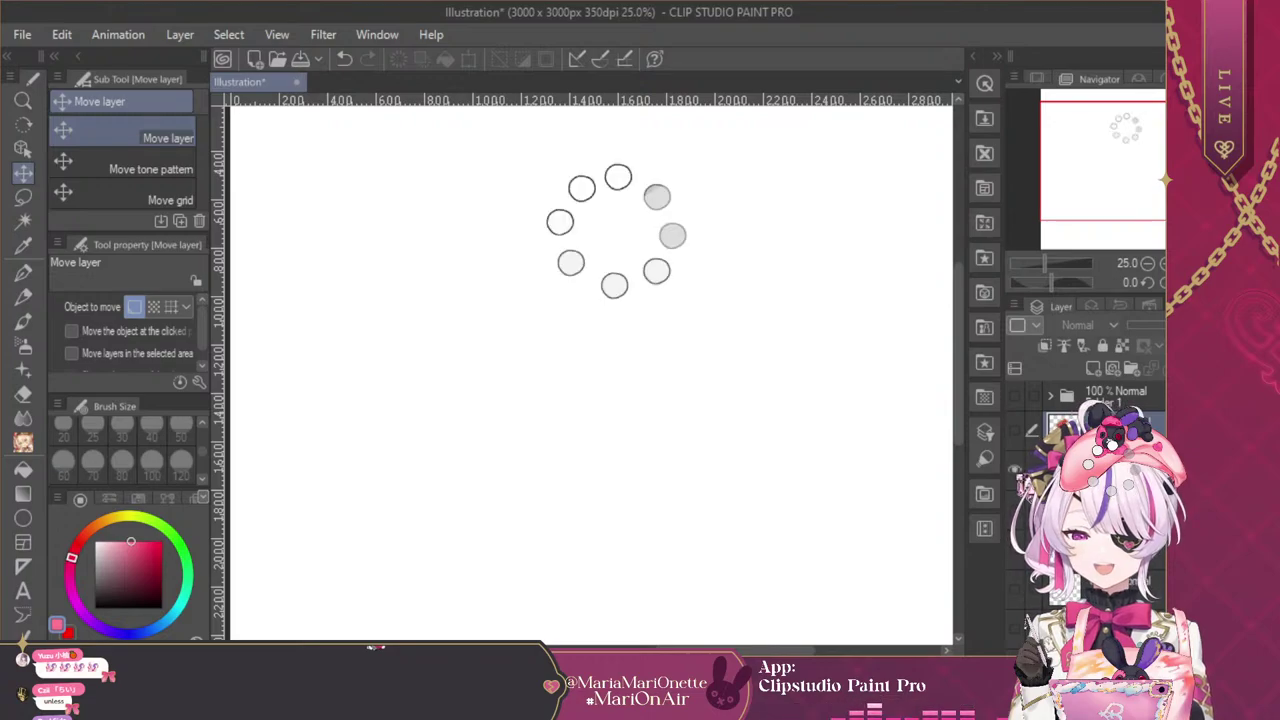
pyautogui.click(1015, 469)
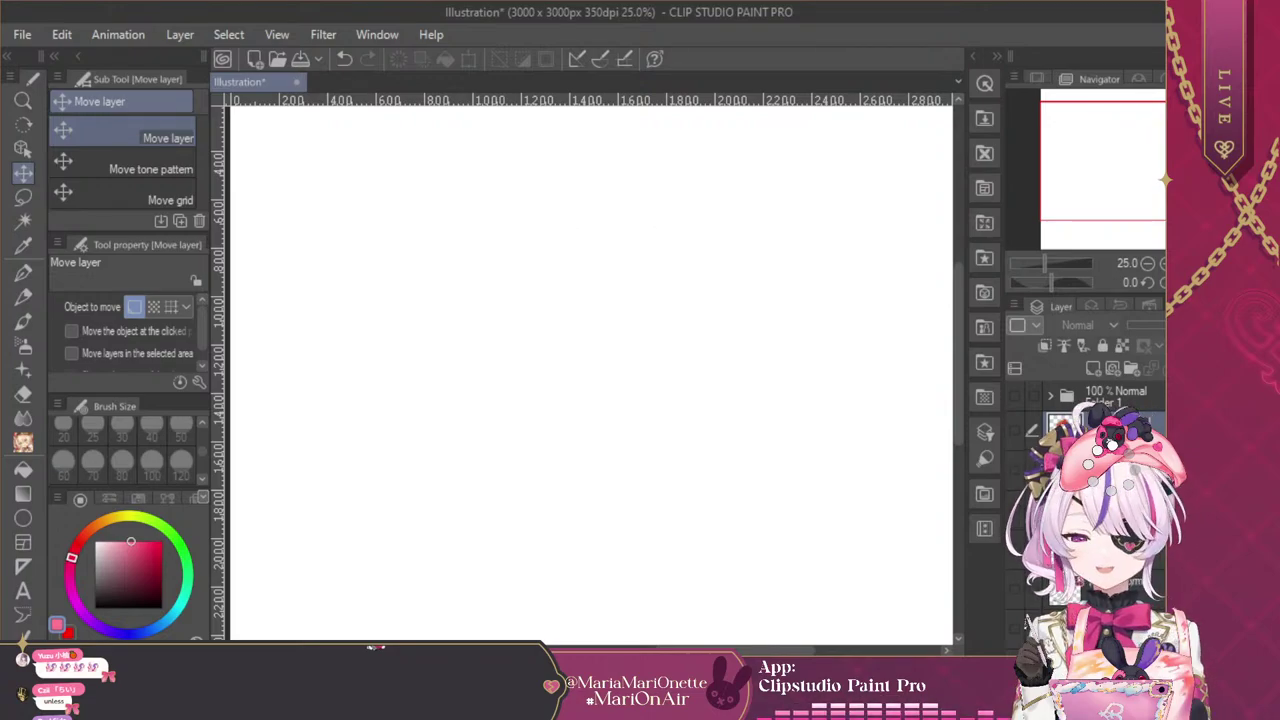
pyautogui.click(1015, 595)
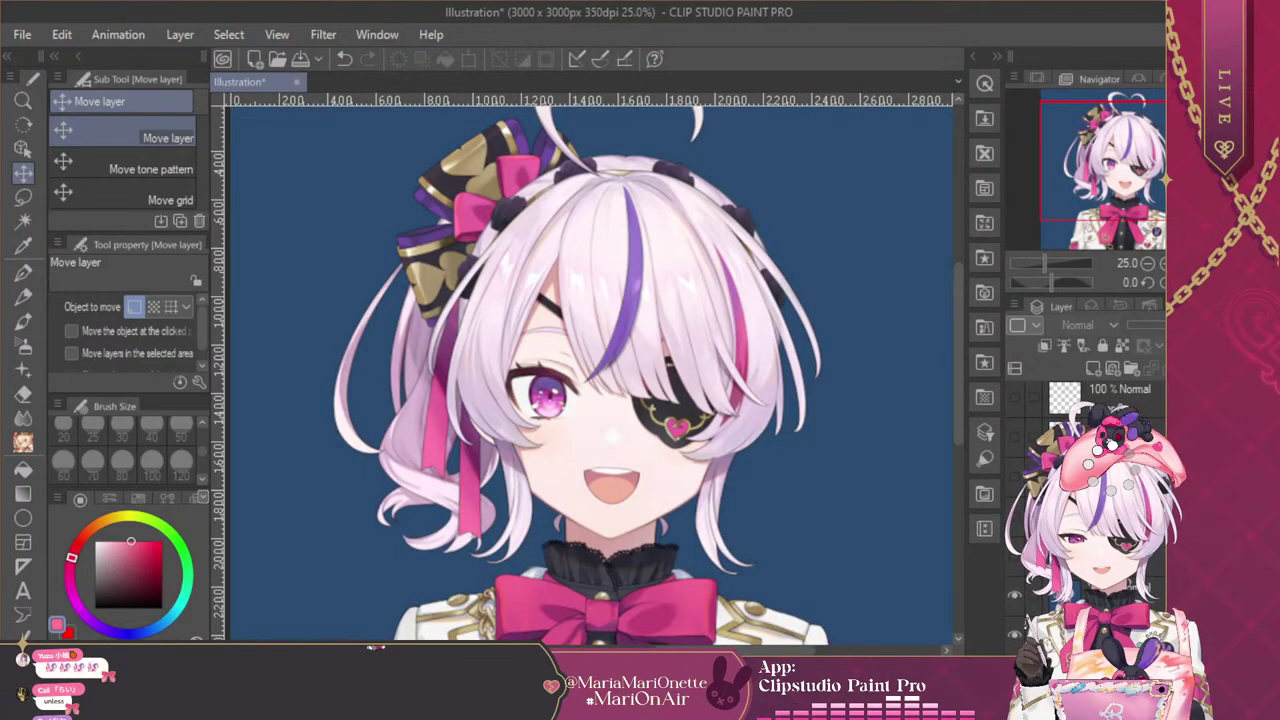
# Show the glasses, moustache and loading ring together over the character
pyautogui.click(1015, 556)
pyautogui.click(1015, 556)
pyautogui.click(1015, 517)
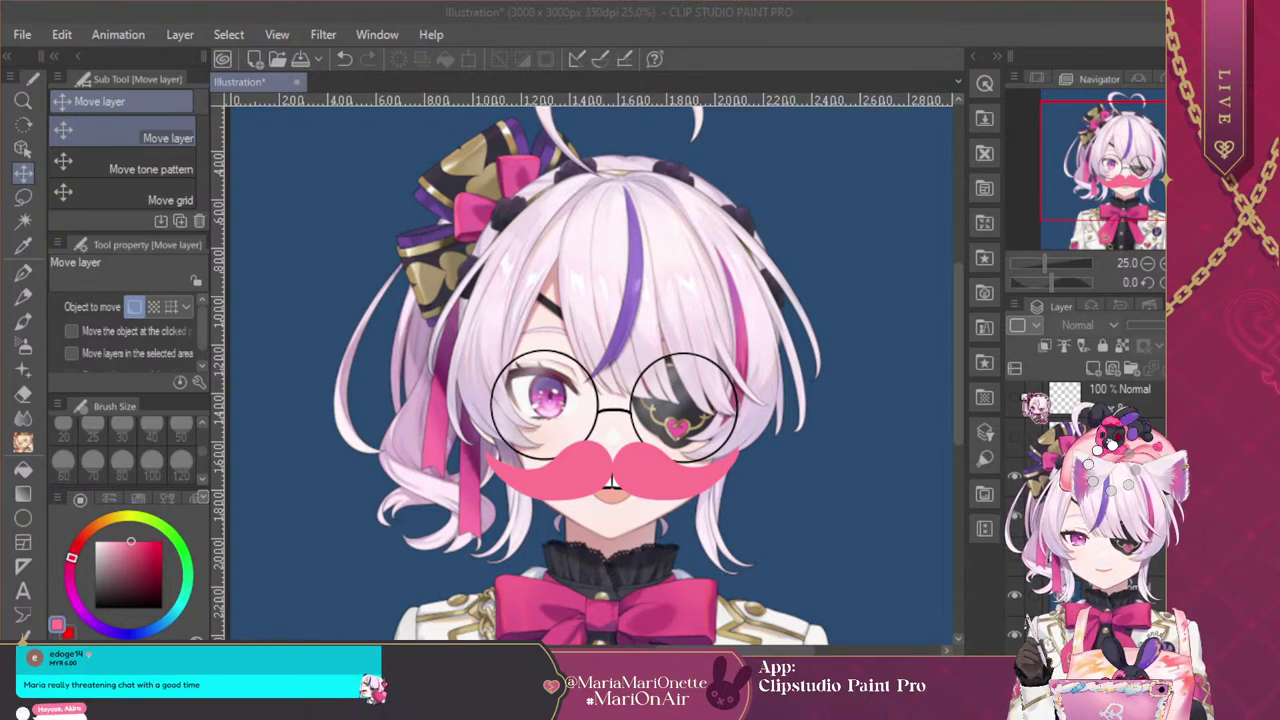
pyautogui.click(1015, 397)
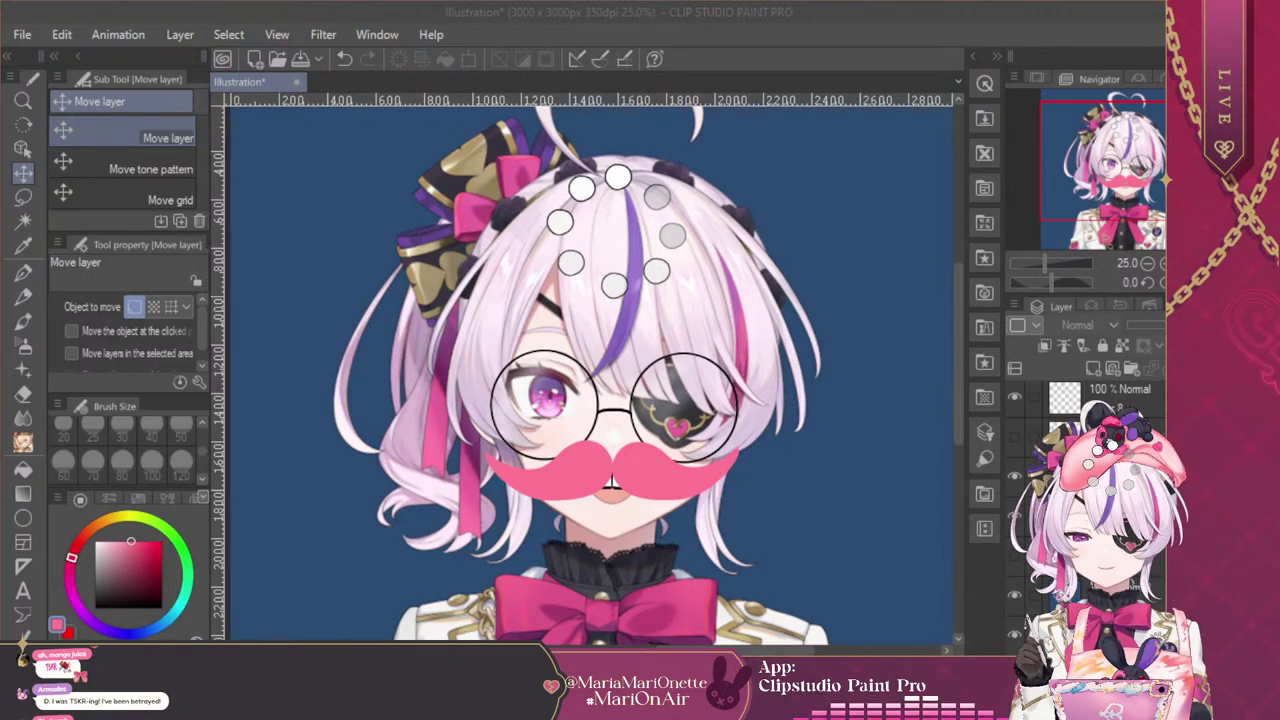
# Hide the loading ring, glasses and moustache again and add a new layer above the swung-down mallet's folder
pyautogui.hotkey('ctrl', 'shift', 'n')
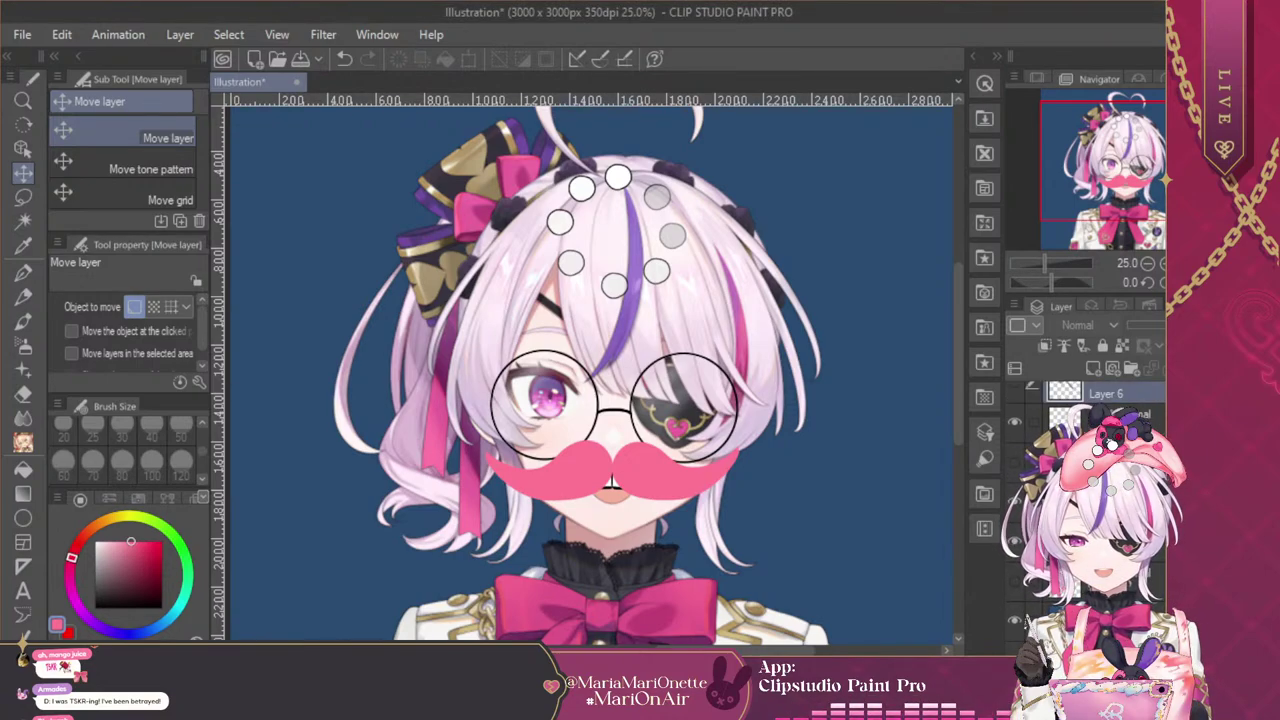
pyautogui.click(1014, 421)
pyautogui.click(1014, 501)
pyautogui.click(1014, 541)
pyautogui.scroll(1, 1085, 420)
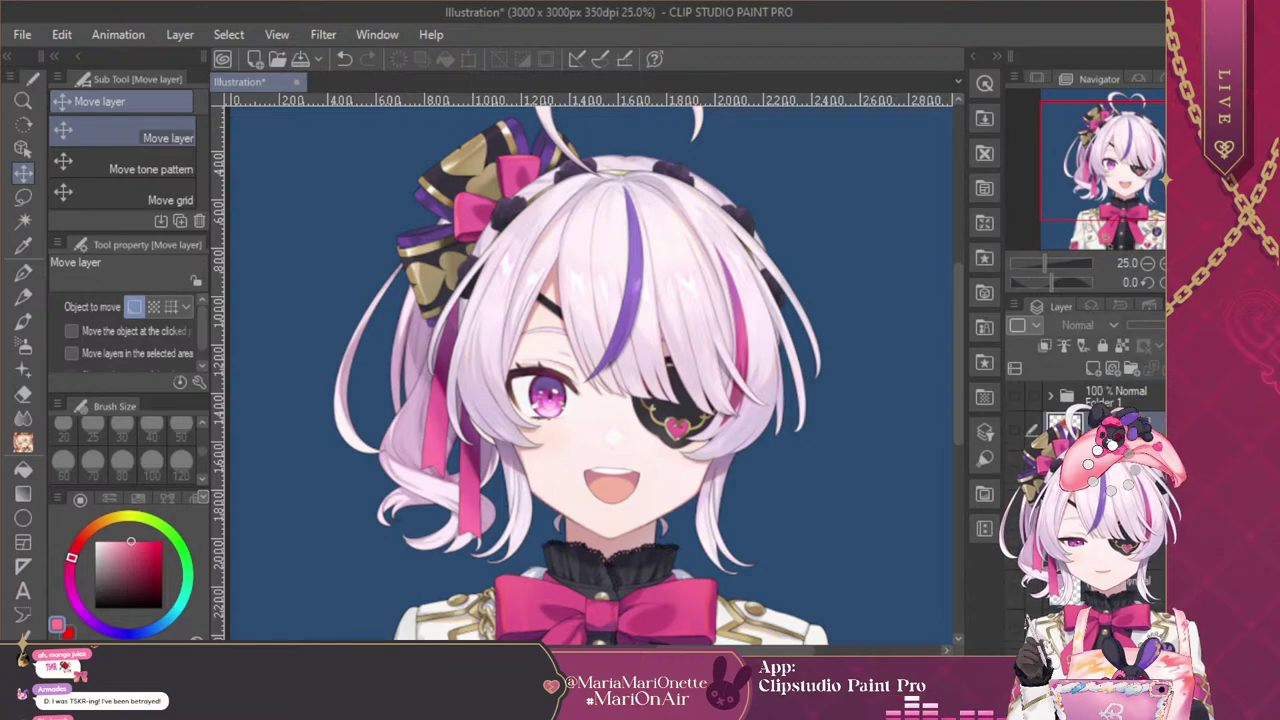
pyautogui.hotkey('ctrl', 'shift', 'n')
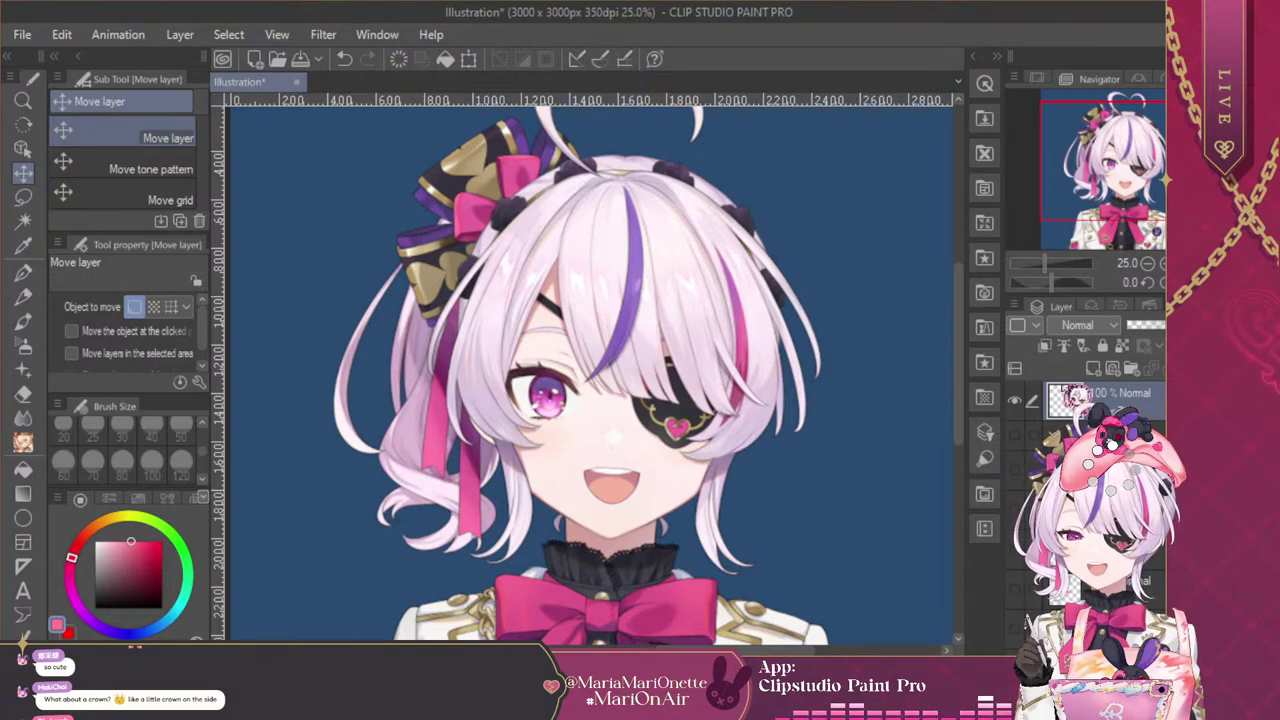
# Choose a light orange colour and set the new layer's blending mode to Add (Glow)
pyautogui.moveTo(1134, 194); pyautogui.dragTo(1146, 168)
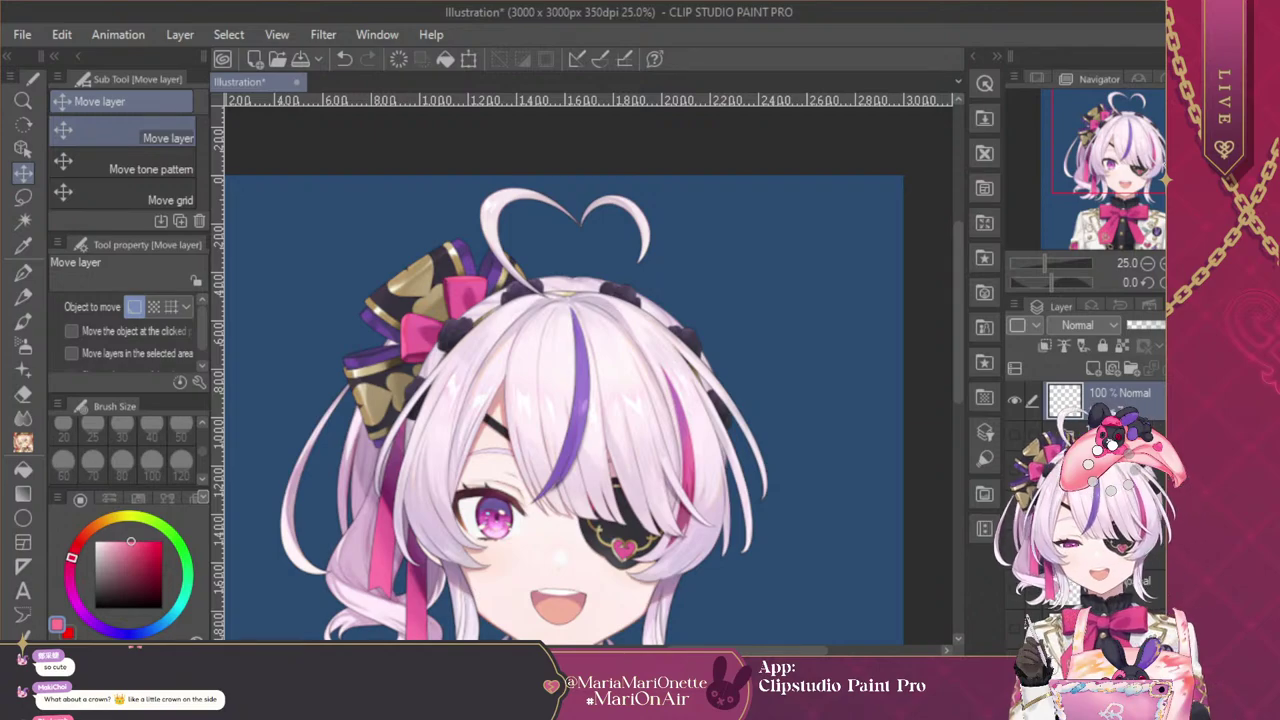
pyautogui.click(103, 521)
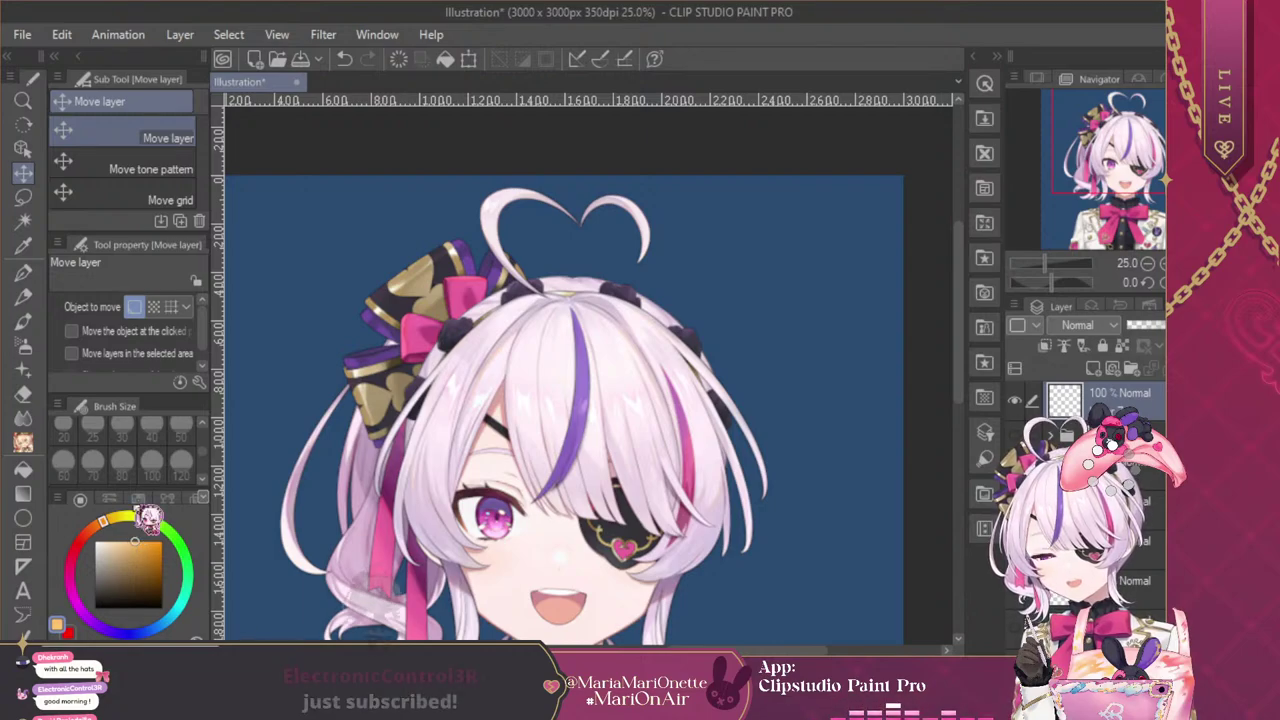
pyautogui.click(1084, 324)
pyautogui.click(1080, 557)
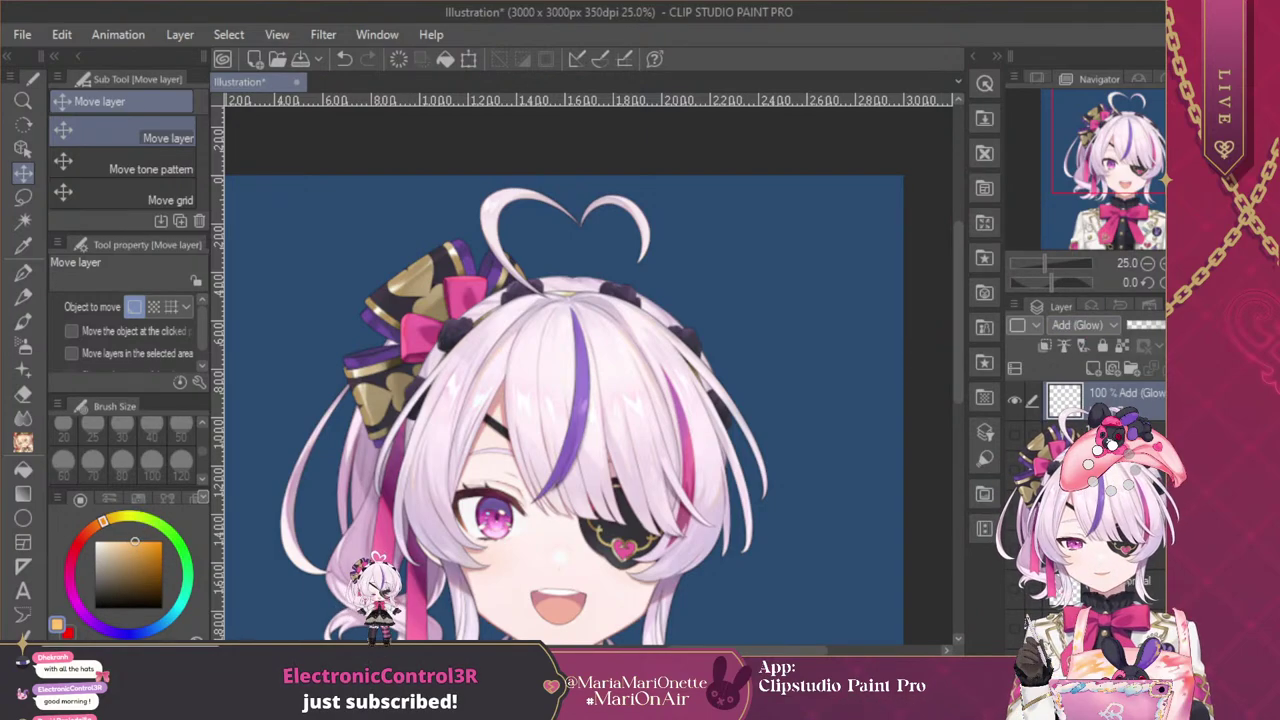
pyautogui.click(23, 296)
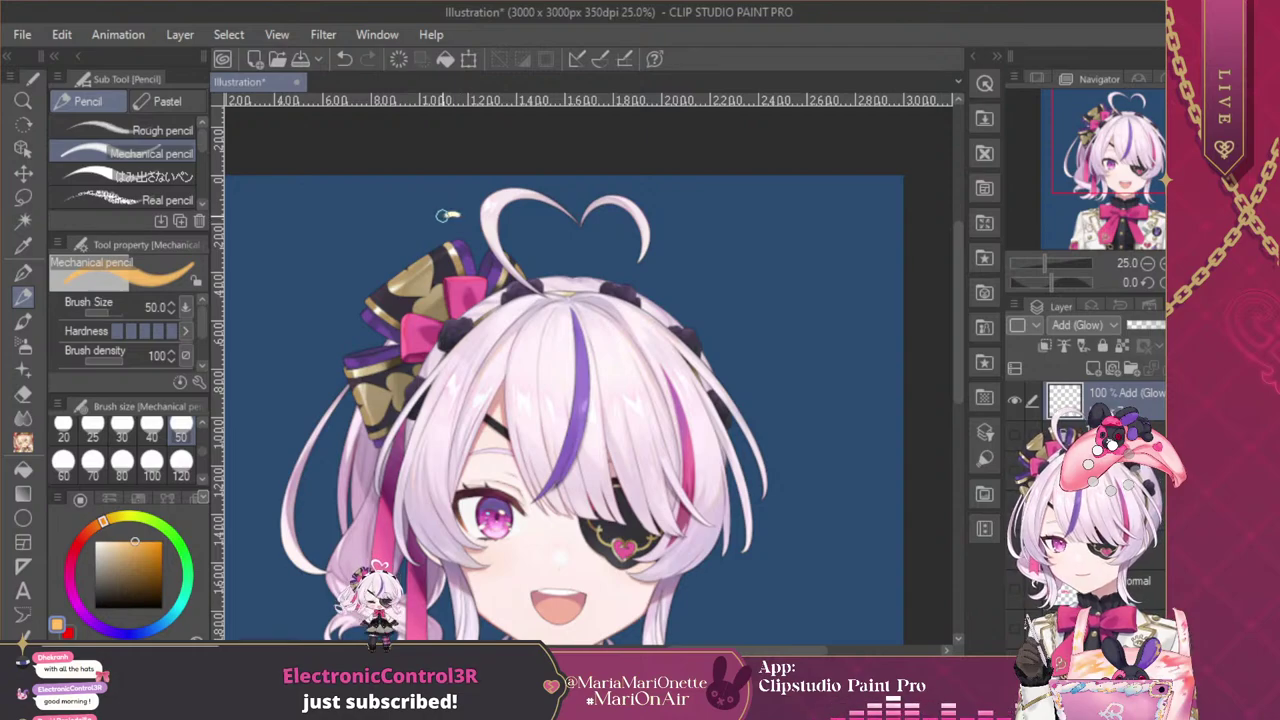
pyautogui.moveTo(441, 215)
pyautogui.mouseDown()
pyautogui.moveTo(416, 233)
pyautogui.moveTo(694, 216)
pyautogui.moveTo(434, 206)
pyautogui.mouseUp()
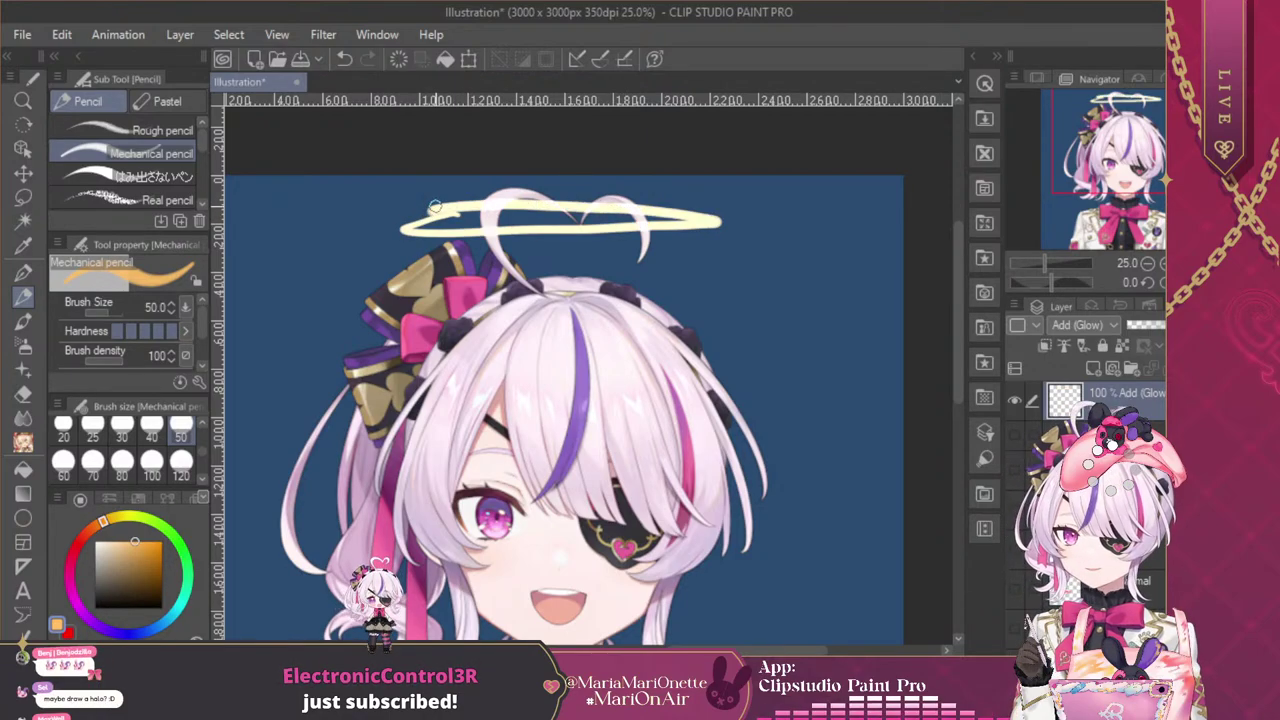
pyautogui.hotkey('ctrl', 'z')
# Draw a thin elliptical halo above the character's head with the G-pen at size 50, undoing unsatisfactory attempts
pyautogui.press('p')
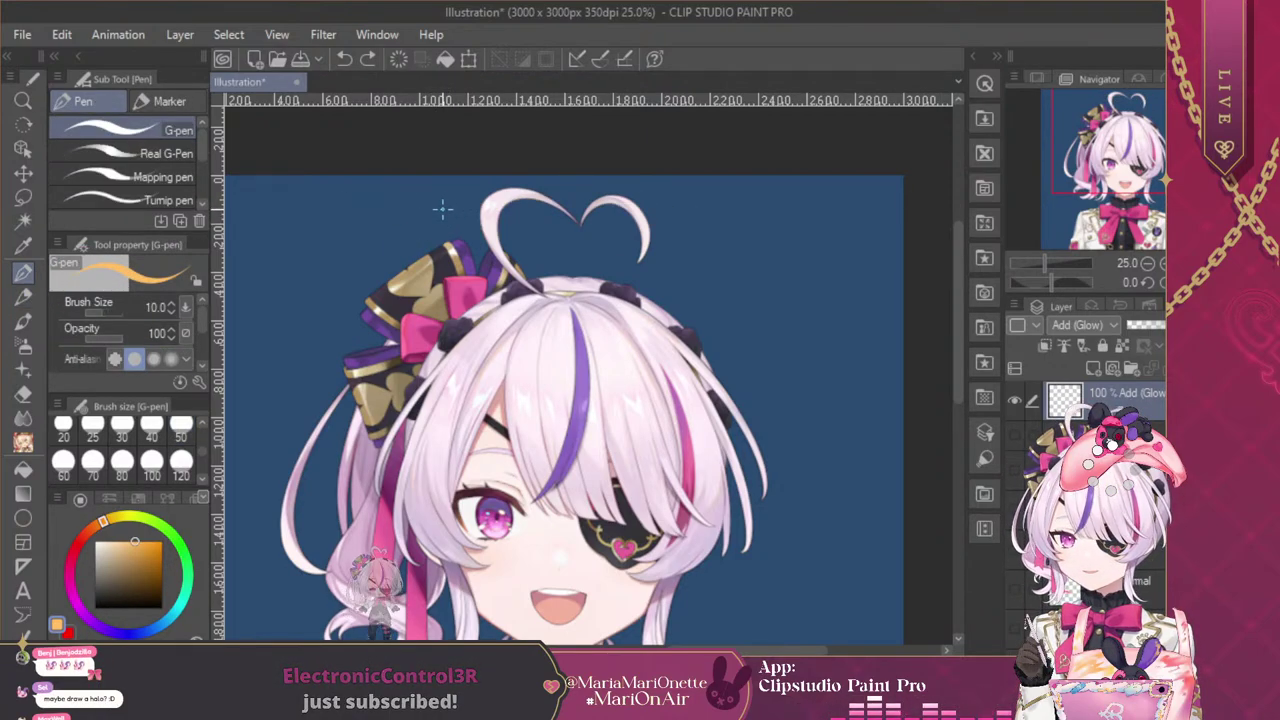
pyautogui.click(181, 437)
pyautogui.moveTo(477, 203)
pyautogui.mouseDown()
pyautogui.moveTo(357, 241)
pyautogui.moveTo(652, 228)
pyautogui.moveTo(605, 205)
pyautogui.moveTo(450, 206)
pyautogui.moveTo(408, 222)
pyautogui.mouseUp()
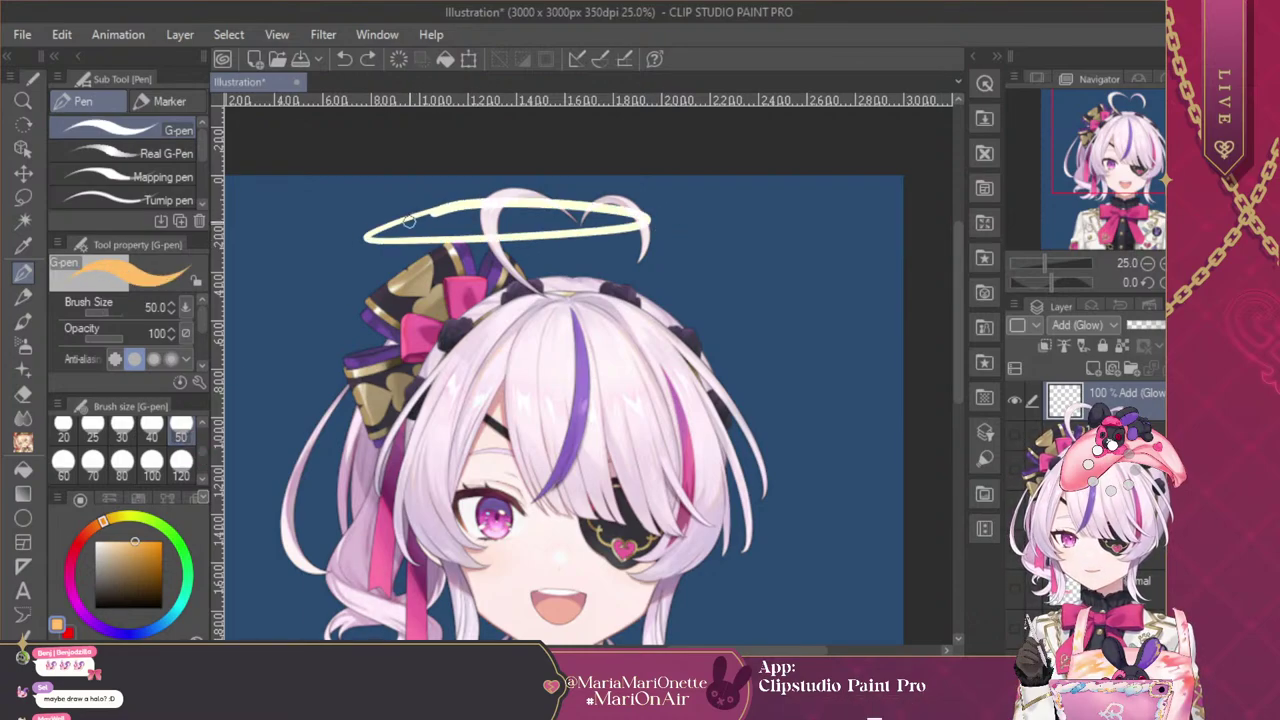
pyautogui.hotkey('ctrl', 'z')
pyautogui.moveTo(568, 207)
pyautogui.mouseDown()
pyautogui.moveTo(427, 226)
pyautogui.moveTo(432, 241)
pyautogui.moveTo(687, 221)
pyautogui.moveTo(547, 210)
pyautogui.moveTo(566, 200)
pyautogui.moveTo(393, 230)
pyautogui.moveTo(426, 244)
pyautogui.moveTo(697, 221)
pyautogui.moveTo(514, 212)
pyautogui.moveTo(401, 239)
pyautogui.moveTo(405, 252)
pyautogui.moveTo(506, 254)
pyautogui.moveTo(702, 234)
pyautogui.moveTo(552, 210)
pyautogui.mouseUp()
pyautogui.hotkey('ctrl', 'z')
pyautogui.hotkey('ctrl', 'z')
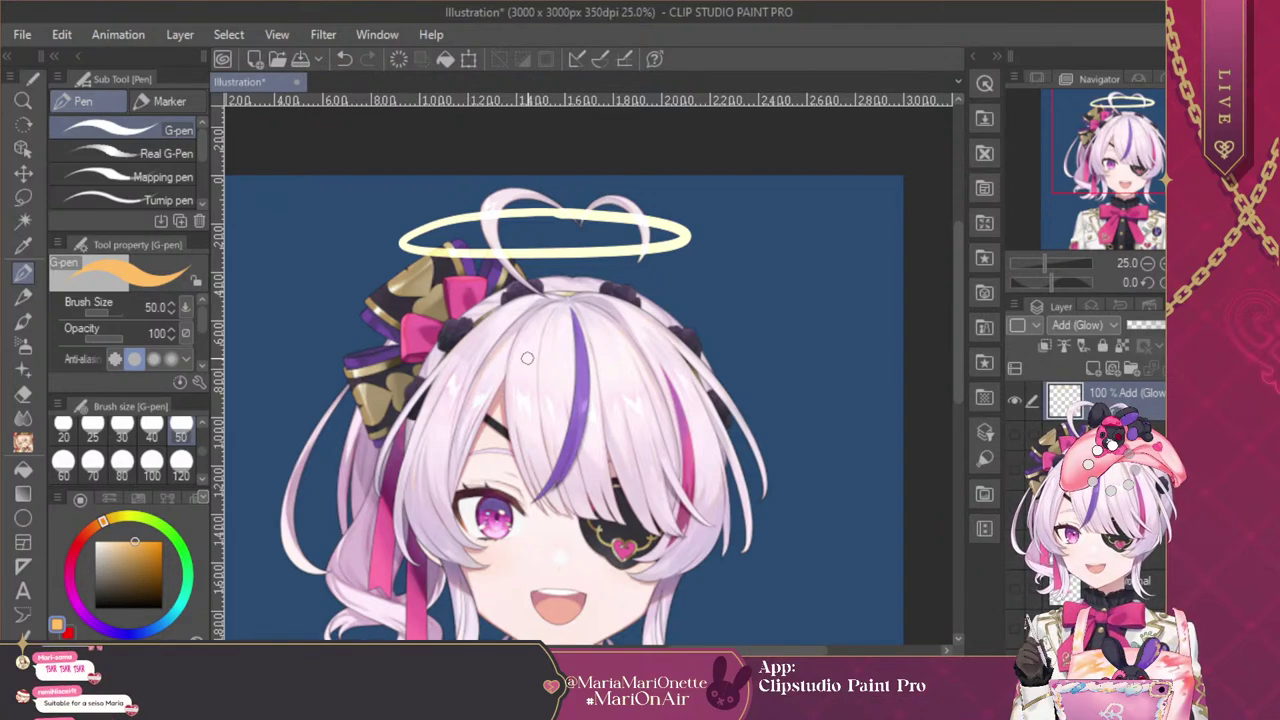
# Paint a soft glow around the halo with the Soft airbrush at size 250
pyautogui.press('b')
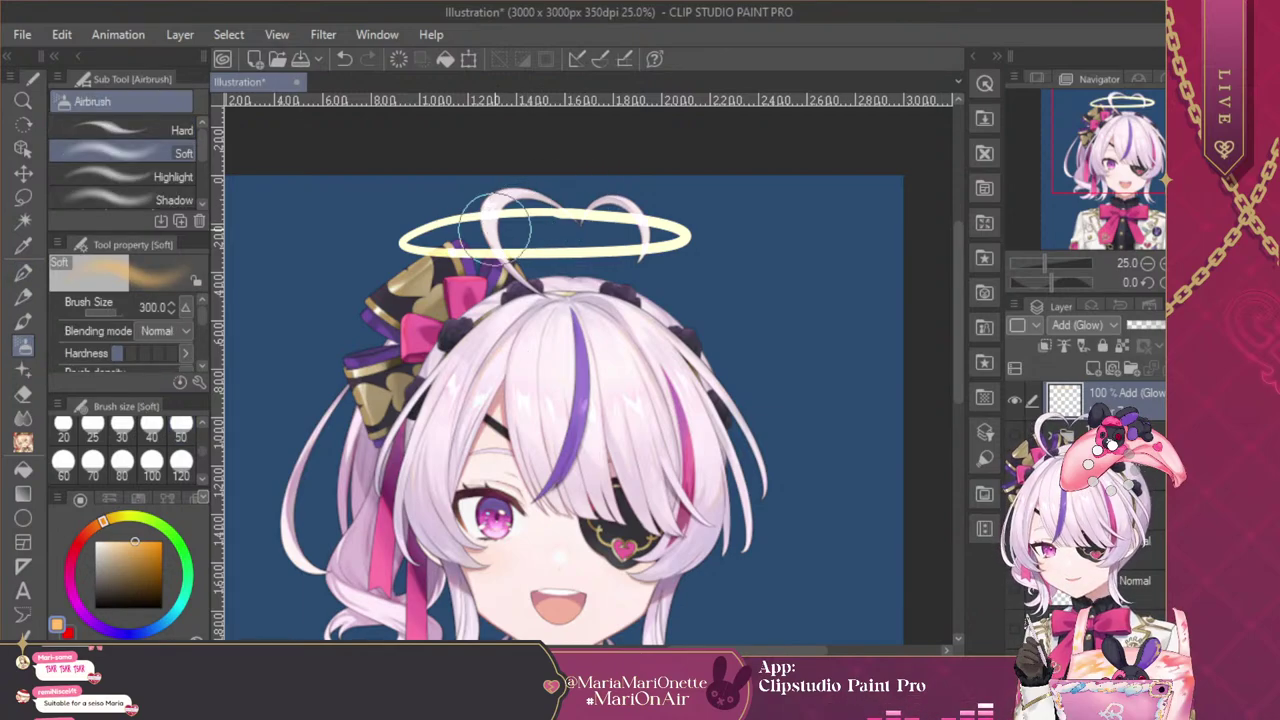
pyautogui.click(151, 462)
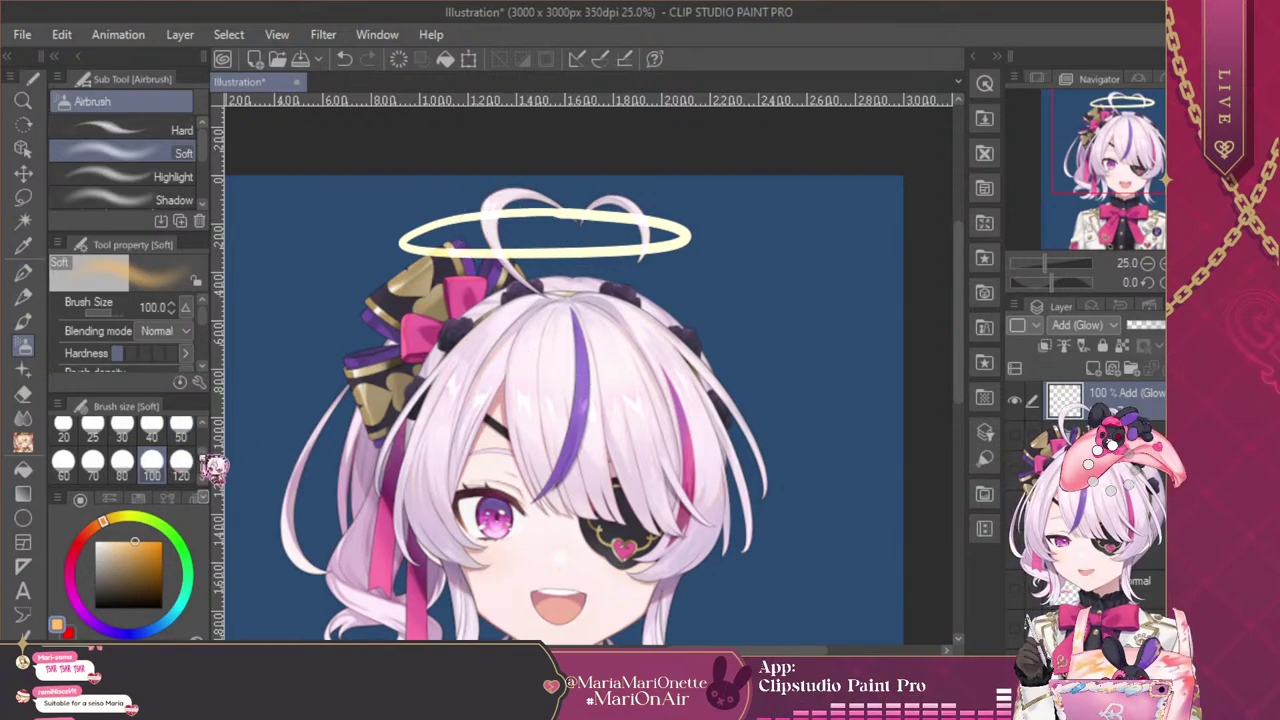
pyautogui.scroll(-1, 205, 480)
pyautogui.click(151, 475)
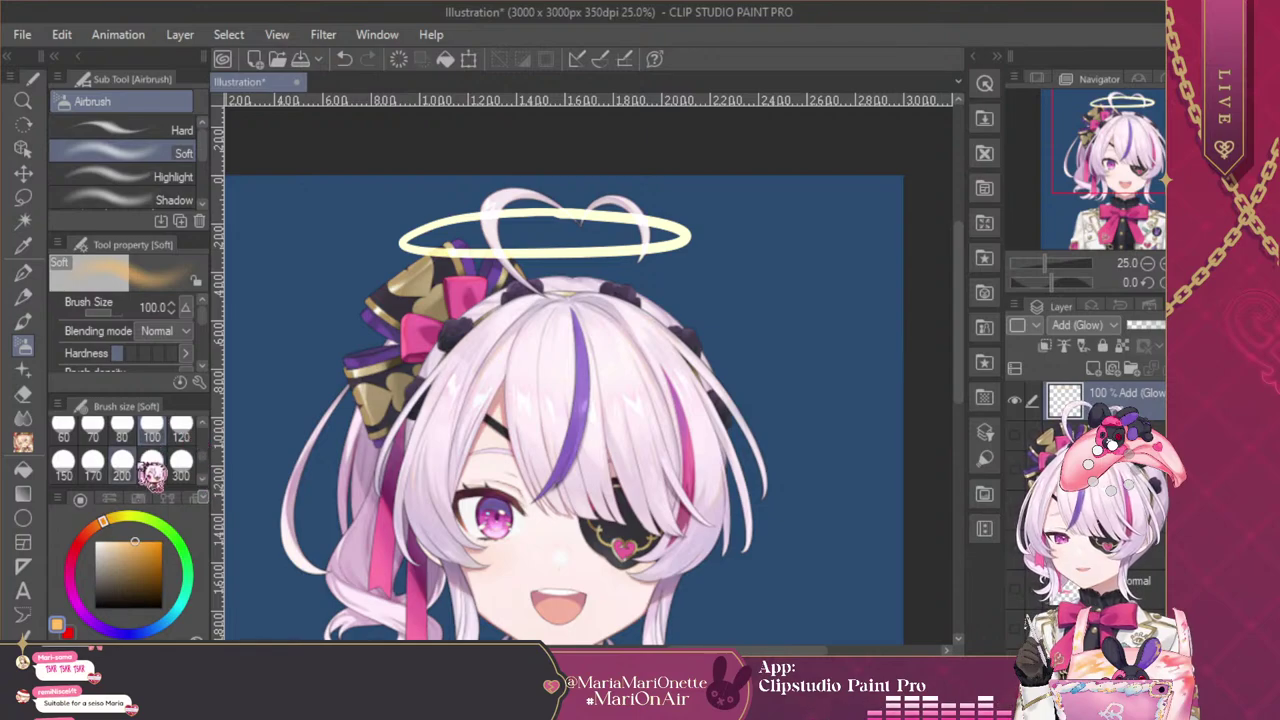
pyautogui.moveTo(539, 181)
pyautogui.mouseDown()
pyautogui.moveTo(571, 213)
pyautogui.moveTo(413, 231)
pyautogui.moveTo(432, 262)
pyautogui.moveTo(558, 256)
pyautogui.moveTo(676, 230)
pyautogui.moveTo(541, 210)
pyautogui.moveTo(580, 212)
pyautogui.mouseUp()
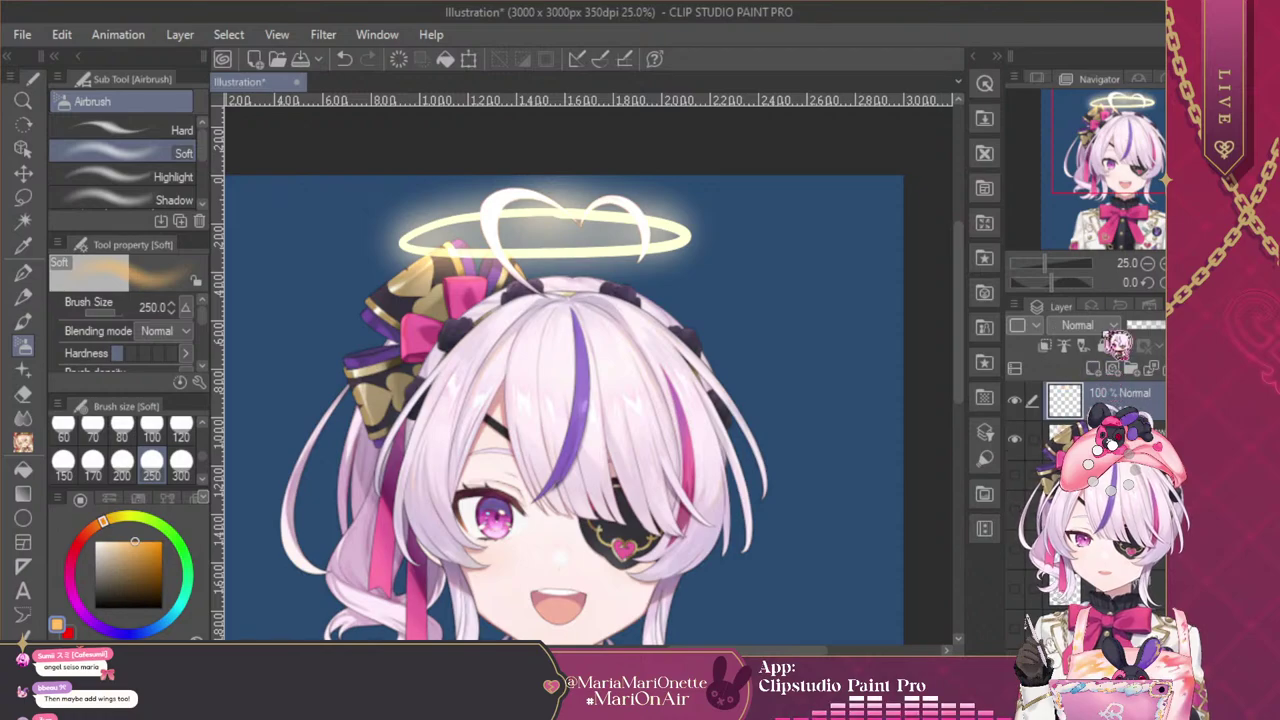
# Paint a white feathered wing beside the character's shoulder with the Pencil1 brush at size 100, undoing the first thin outline
pyautogui.moveTo(1150, 170); pyautogui.dragTo(1160, 204)
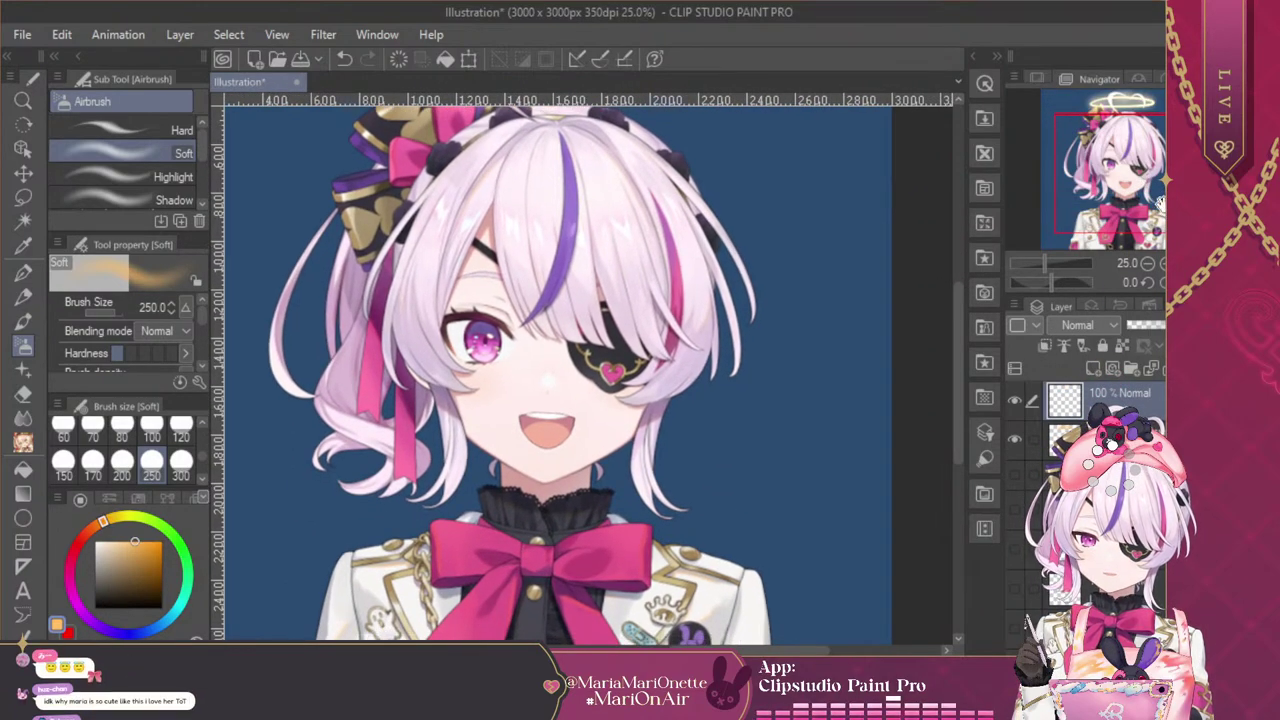
pyautogui.click(96, 542)
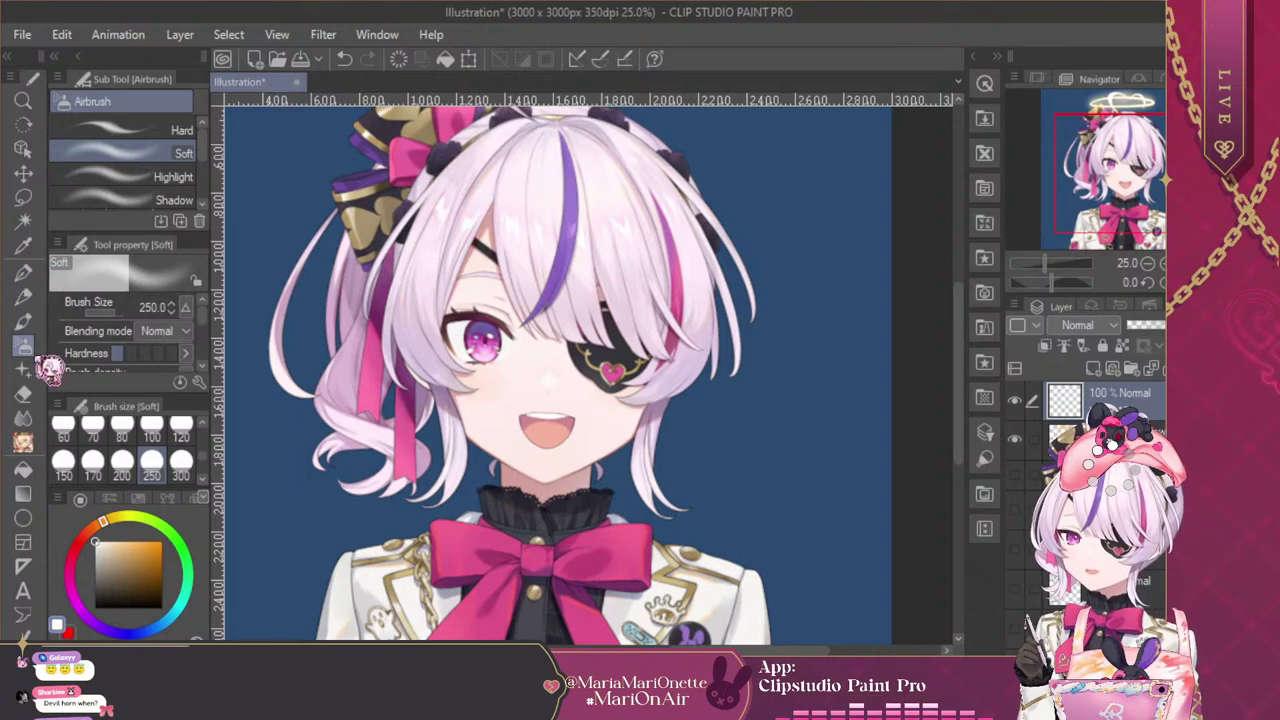
pyautogui.click(24, 443)
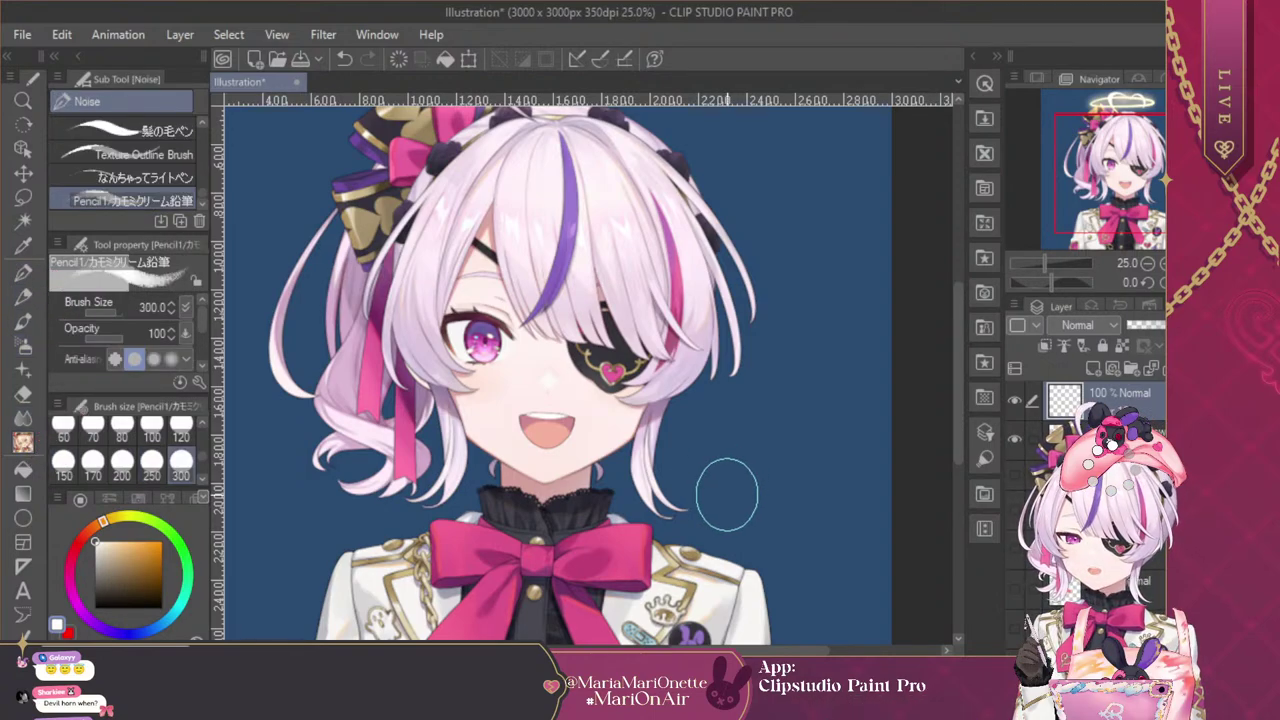
pyautogui.click(151, 437)
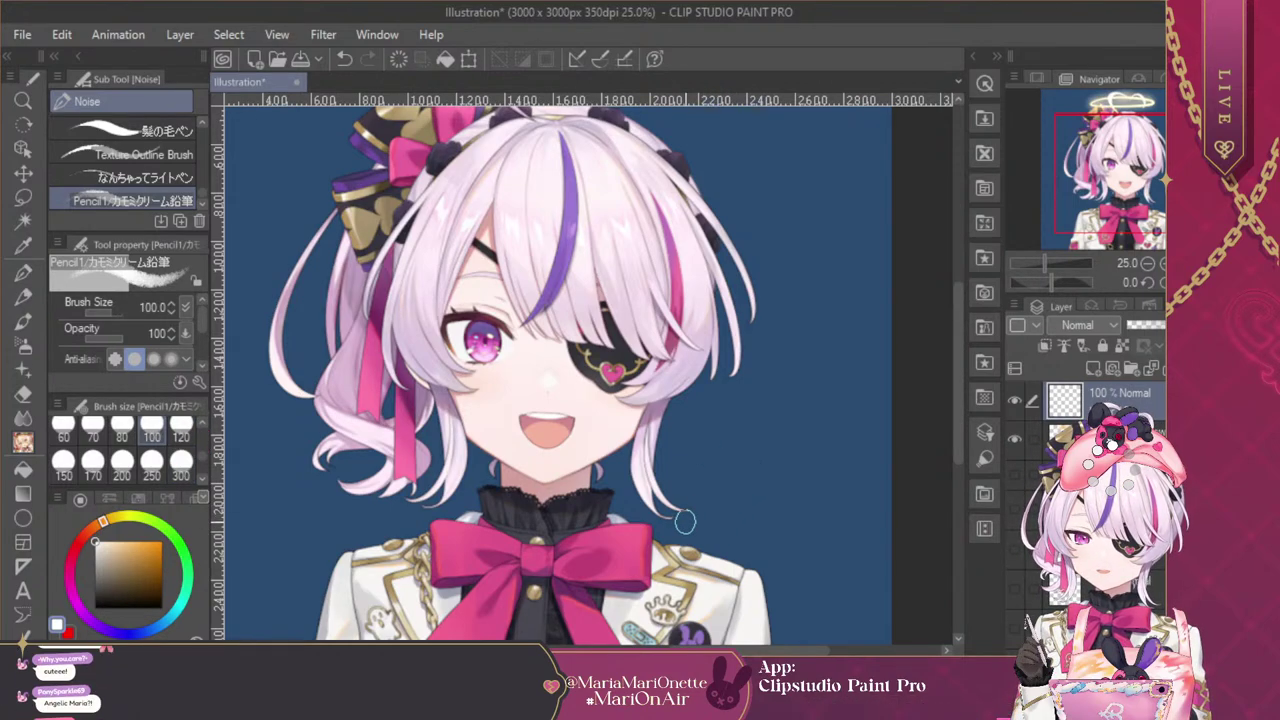
pyautogui.moveTo(681, 534)
pyautogui.mouseDown()
pyautogui.moveTo(787, 452)
pyautogui.moveTo(826, 462)
pyautogui.moveTo(908, 562)
pyautogui.mouseUp()
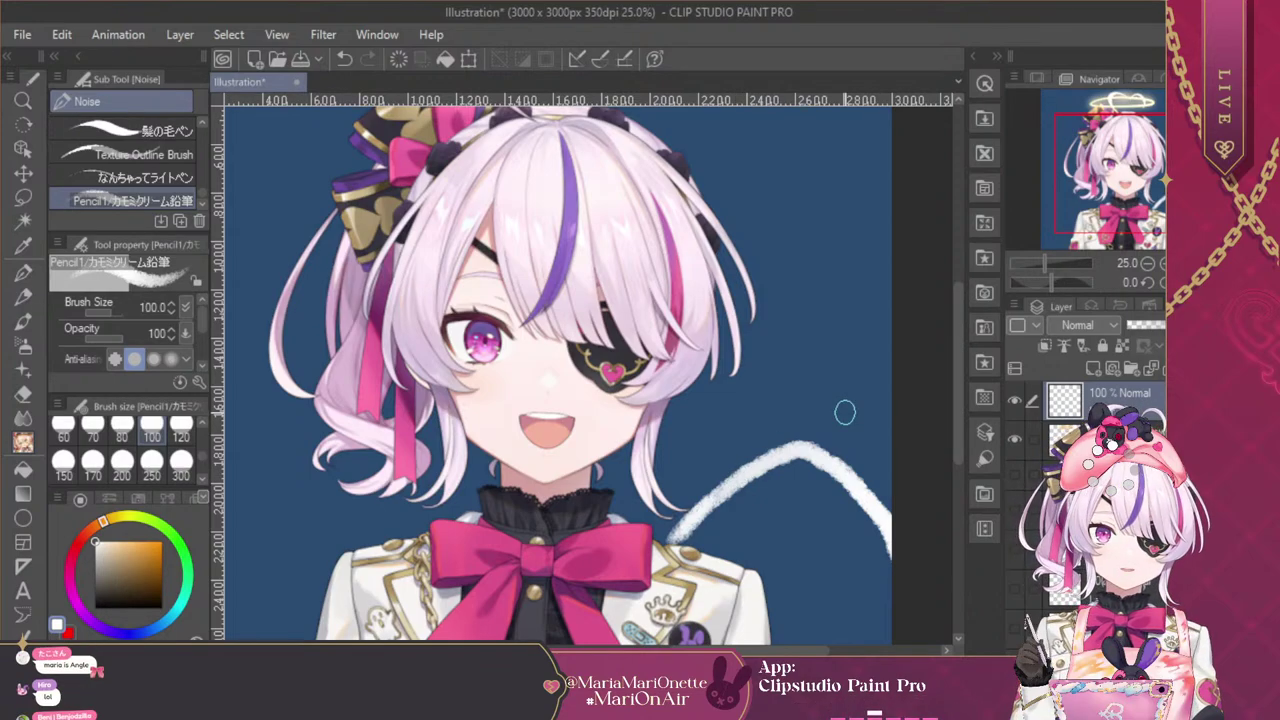
pyautogui.hotkey('ctrl', 'z')
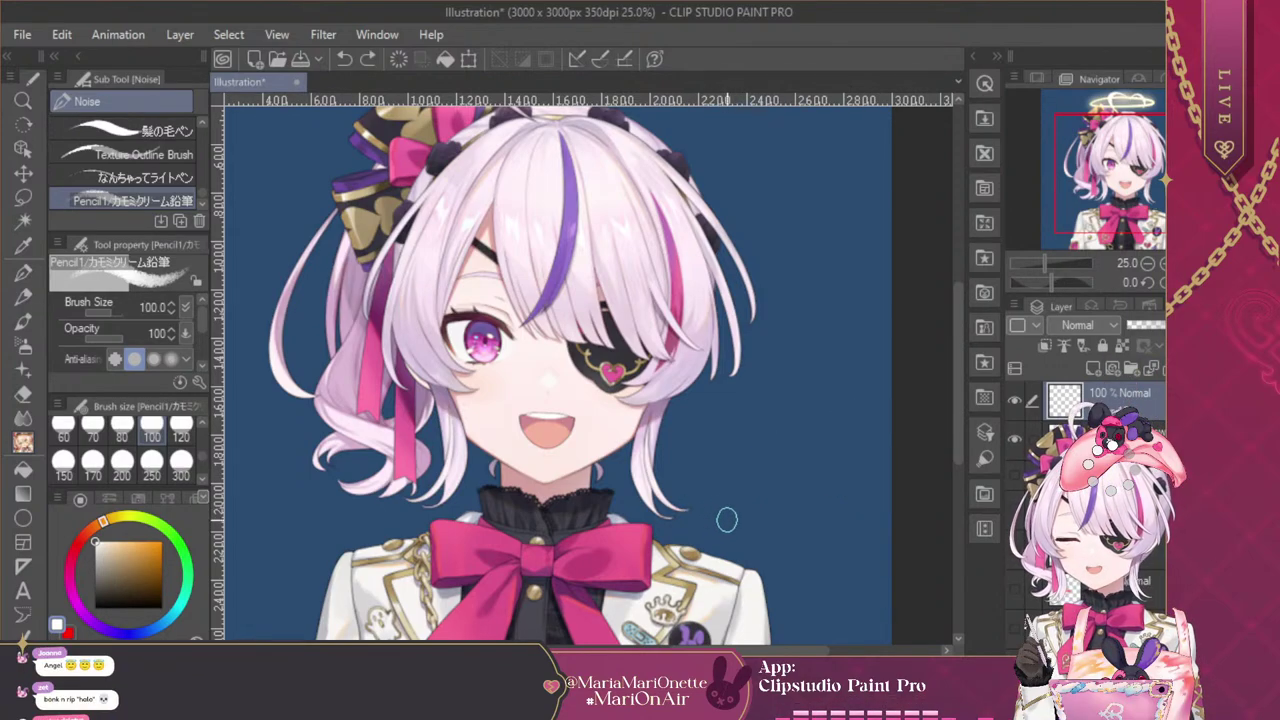
pyautogui.moveTo(708, 524)
pyautogui.mouseDown()
pyautogui.moveTo(832, 425)
pyautogui.moveTo(797, 514)
pyautogui.moveTo(705, 528)
pyautogui.moveTo(785, 515)
pyautogui.moveTo(721, 516)
pyautogui.moveTo(790, 470)
pyautogui.moveTo(805, 440)
pyautogui.moveTo(790, 500)
pyautogui.moveTo(745, 507)
pyautogui.moveTo(762, 520)
pyautogui.moveTo(770, 490)
pyautogui.moveTo(748, 511)
pyautogui.moveTo(870, 495)
pyautogui.mouseUp()
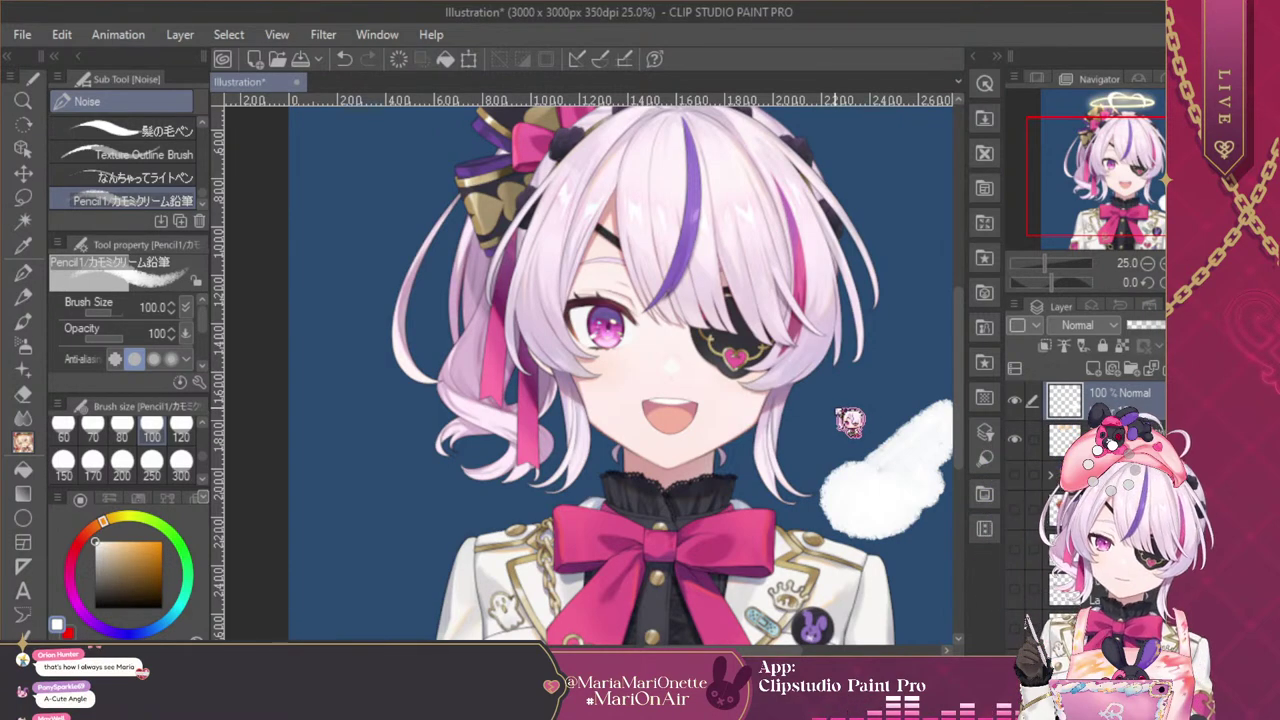
pyautogui.moveTo(1113, 191); pyautogui.dragTo(1160, 188)
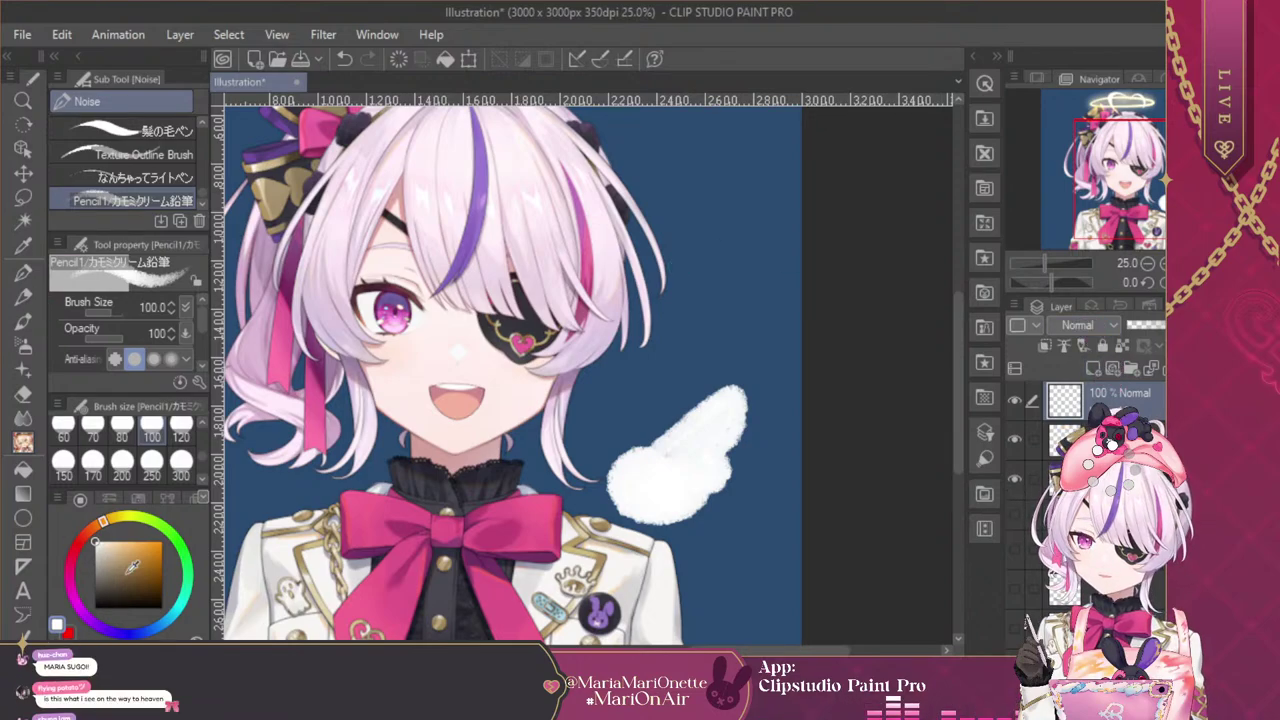
# Try a black line on the wing's outer edge with the G-pen at size 50, and undo it
pyautogui.click(161, 606)
pyautogui.click(23, 271)
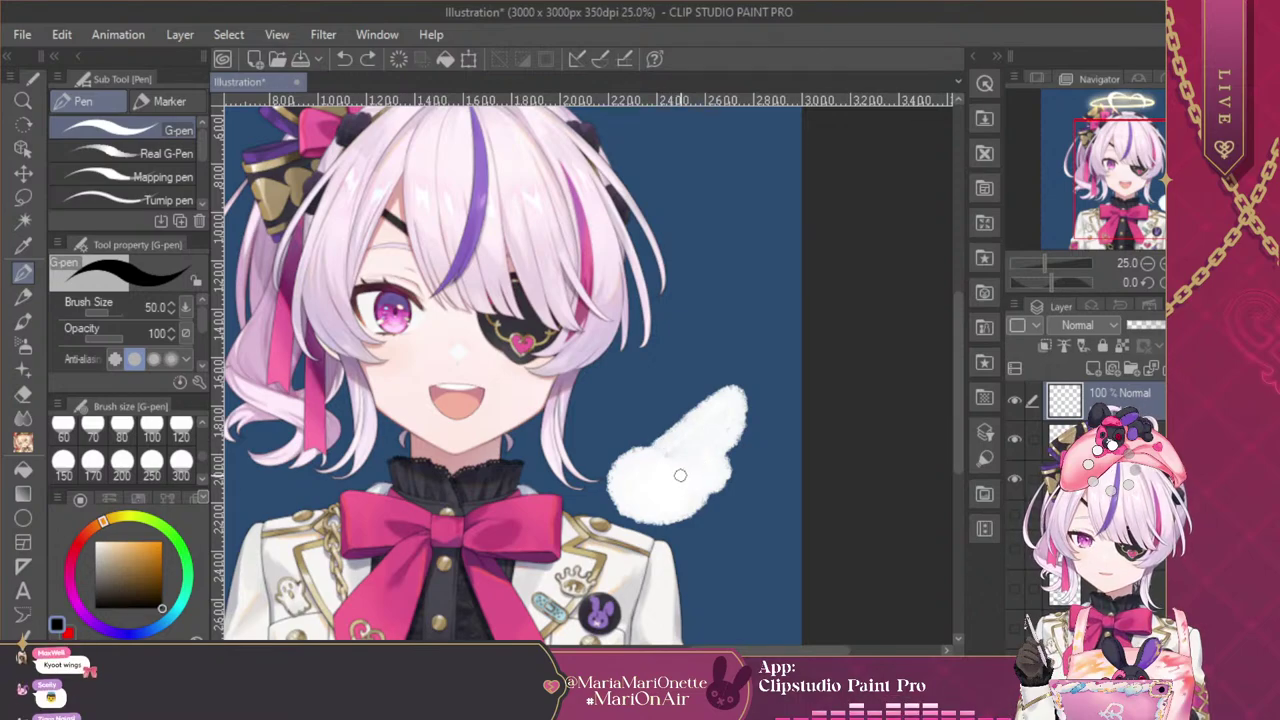
pyautogui.moveTo(707, 494); pyautogui.dragTo(729, 454)
pyautogui.hotkey('ctrl', 'z')
pyautogui.click(203, 424)
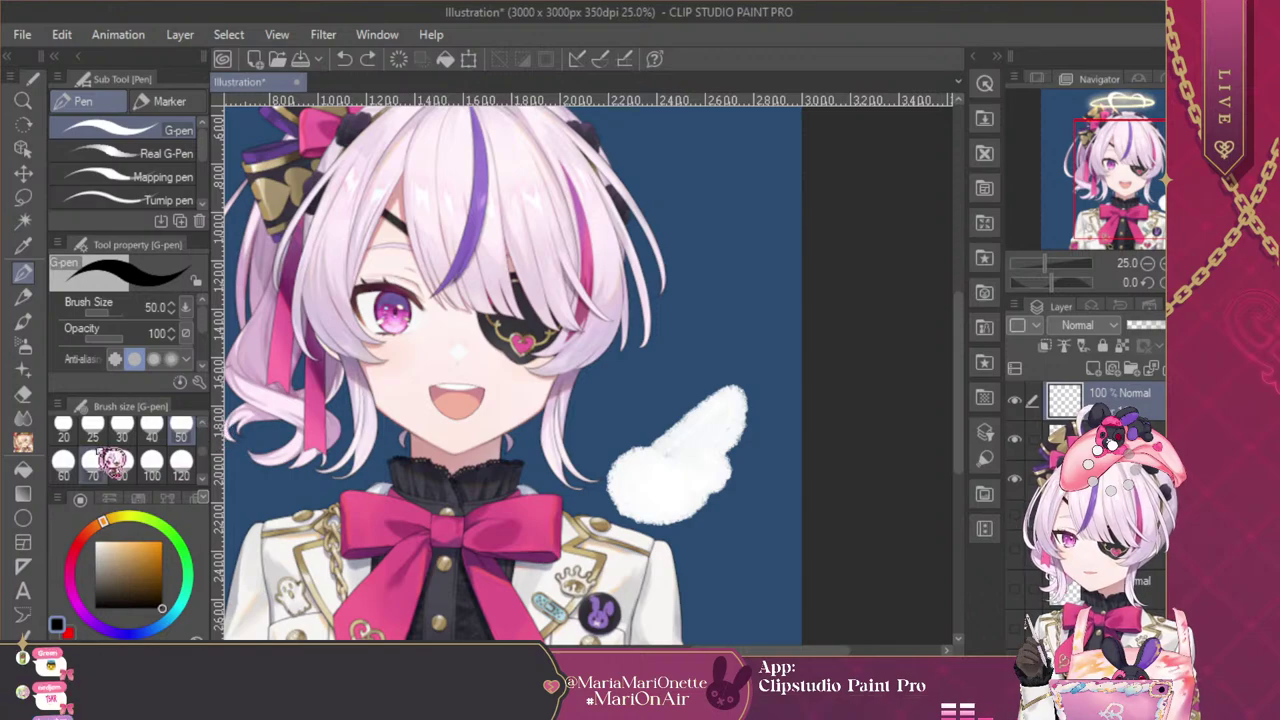
# Try to outline the wing and its feather tips in black with the G-pen at size 10, undoing both attempts
pyautogui.scroll(1, 215, 432)
pyautogui.click(93, 429)
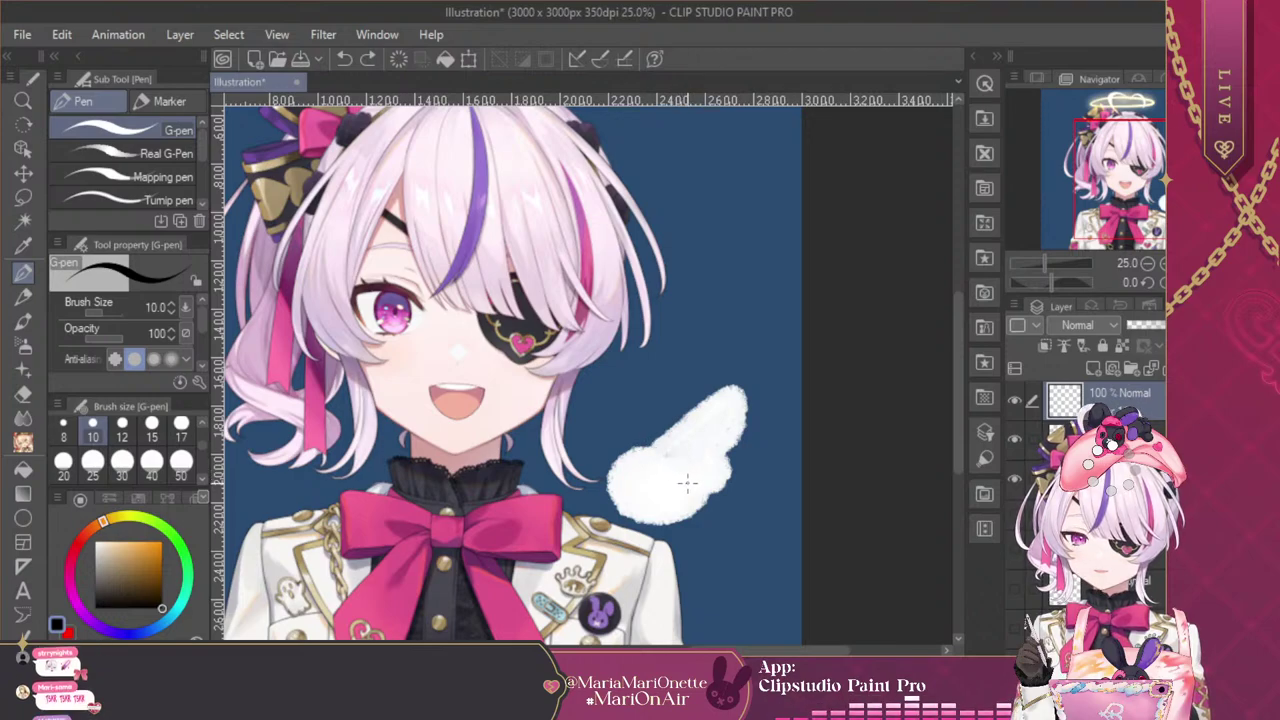
pyautogui.moveTo(694, 520)
pyautogui.mouseDown()
pyautogui.moveTo(632, 514)
pyautogui.moveTo(613, 491)
pyautogui.moveTo(691, 496)
pyautogui.moveTo(694, 516)
pyautogui.moveTo(642, 526)
pyautogui.moveTo(622, 514)
pyautogui.moveTo(612, 478)
pyautogui.moveTo(622, 454)
pyautogui.moveTo(748, 385)
pyautogui.mouseUp()
pyautogui.hotkey('ctrl', 'z')
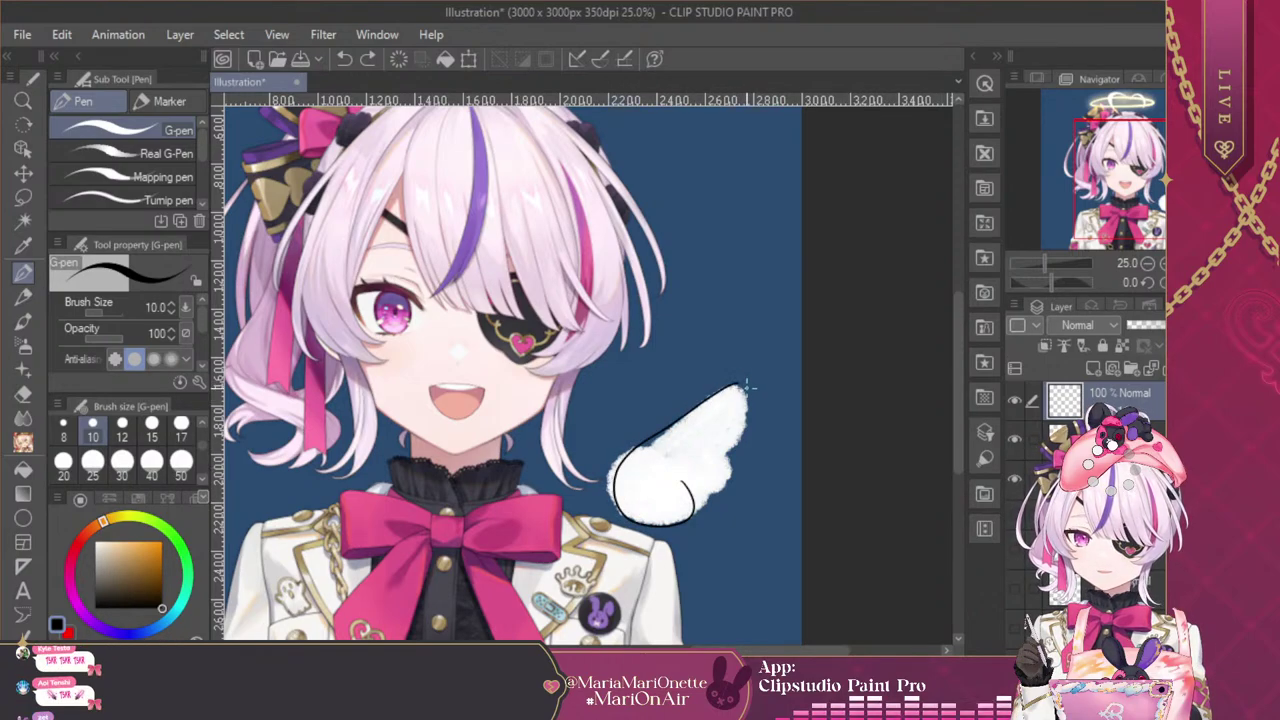
pyautogui.moveTo(741, 440)
pyautogui.mouseDown()
pyautogui.moveTo(737, 468)
pyautogui.moveTo(692, 503)
pyautogui.mouseUp()
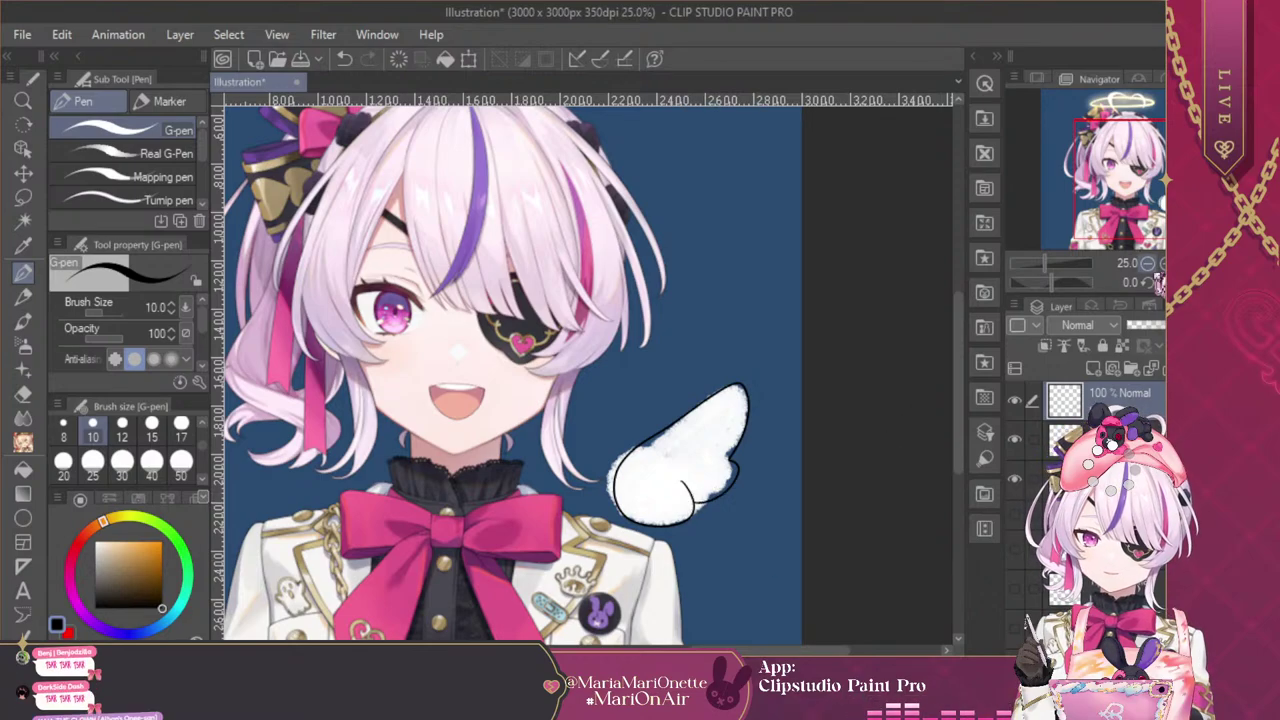
pyautogui.click(1148, 264)
pyautogui.click(1161, 263)
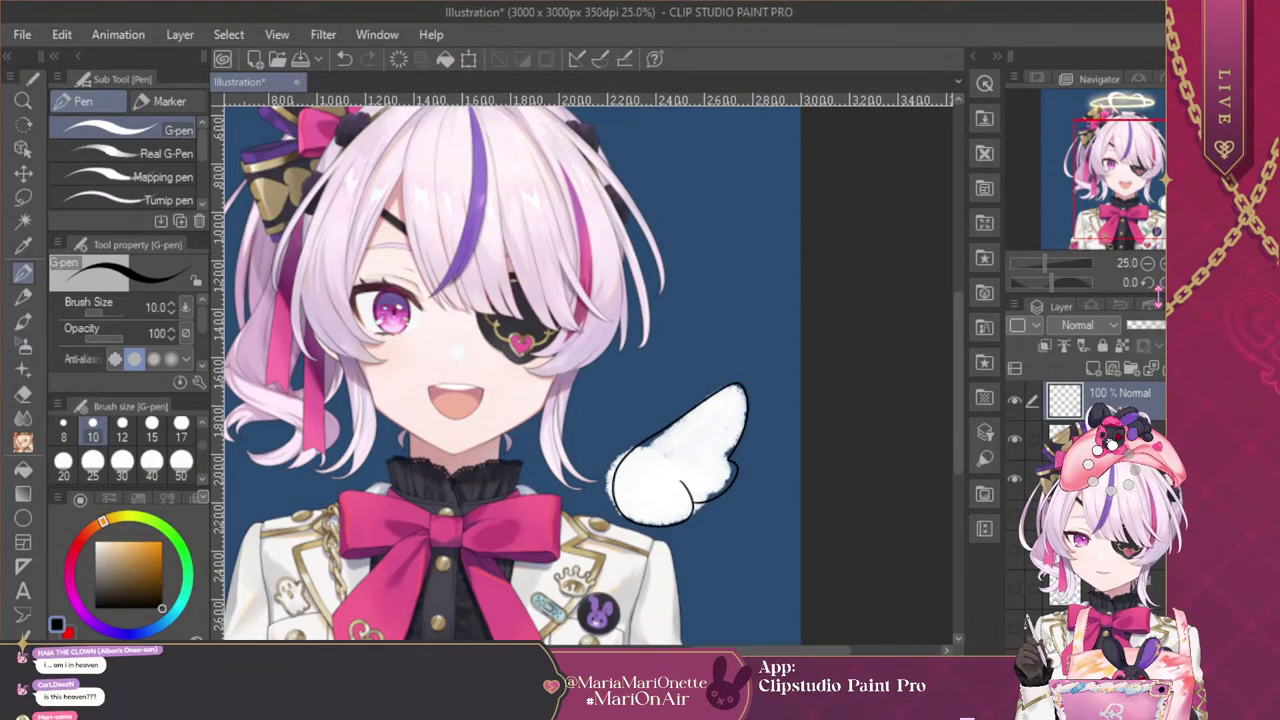
pyautogui.hotkey('ctrl', 'z')
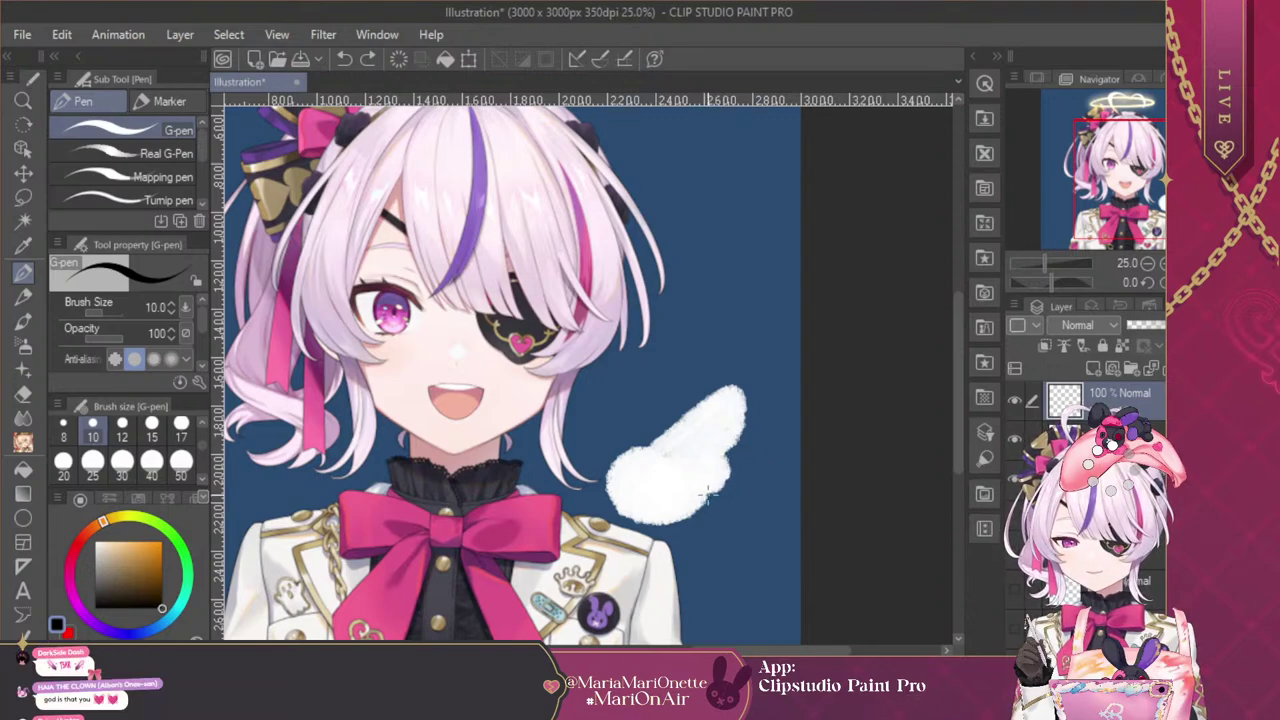
pyautogui.moveTo(731, 478); pyautogui.dragTo(730, 452)
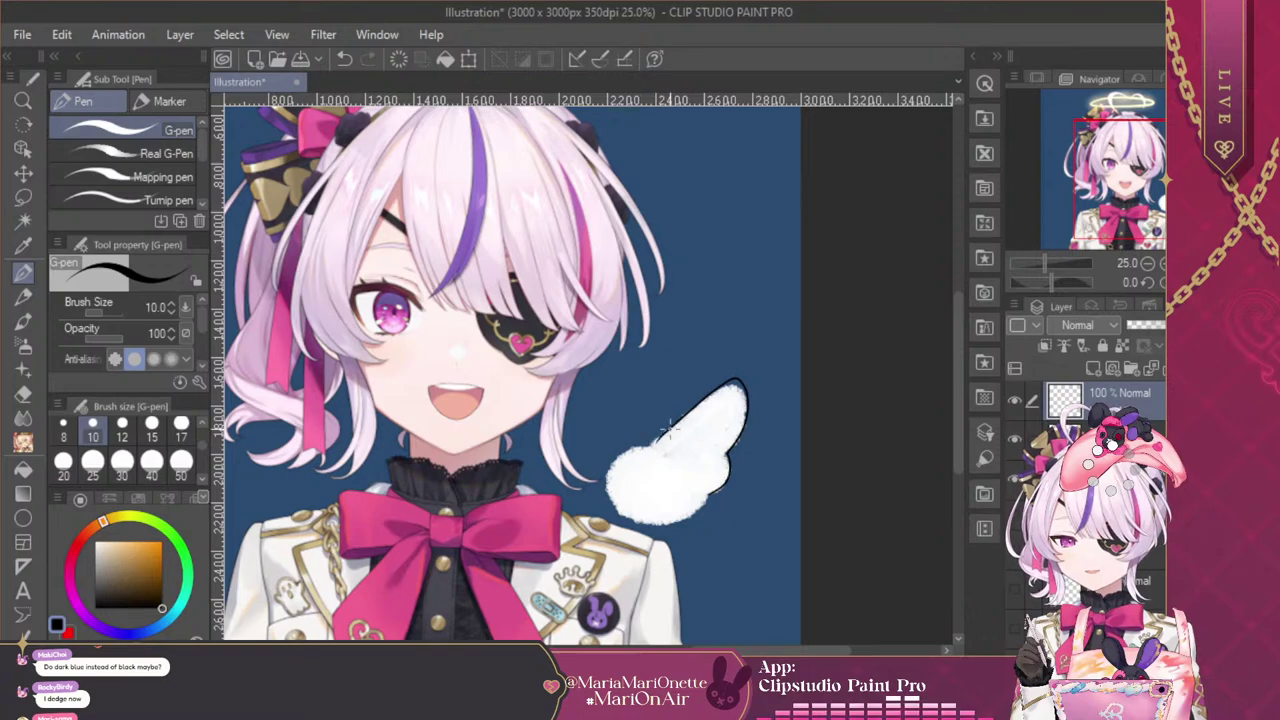
pyautogui.hotkey('ctrl', 'z')
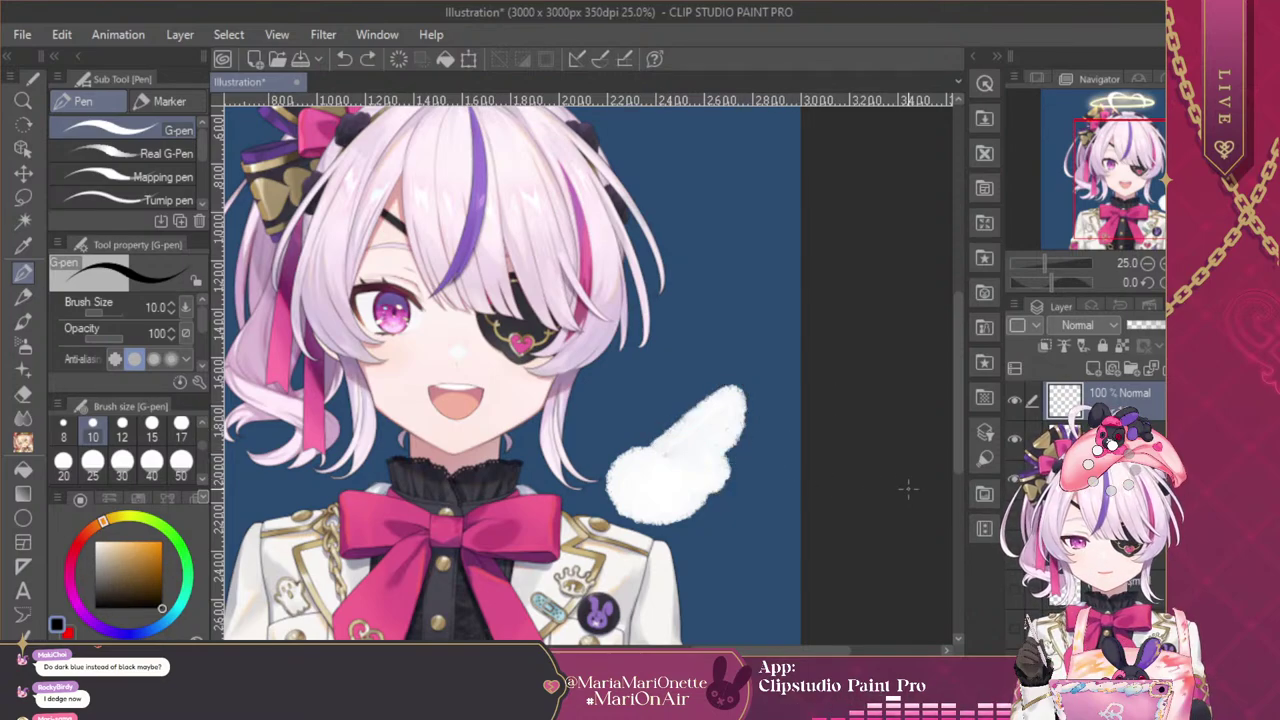
# Clip the upper layer to the wing layer and try a black G-pen stroke at size 50 along the wing's lower edge
pyautogui.click(152, 428)
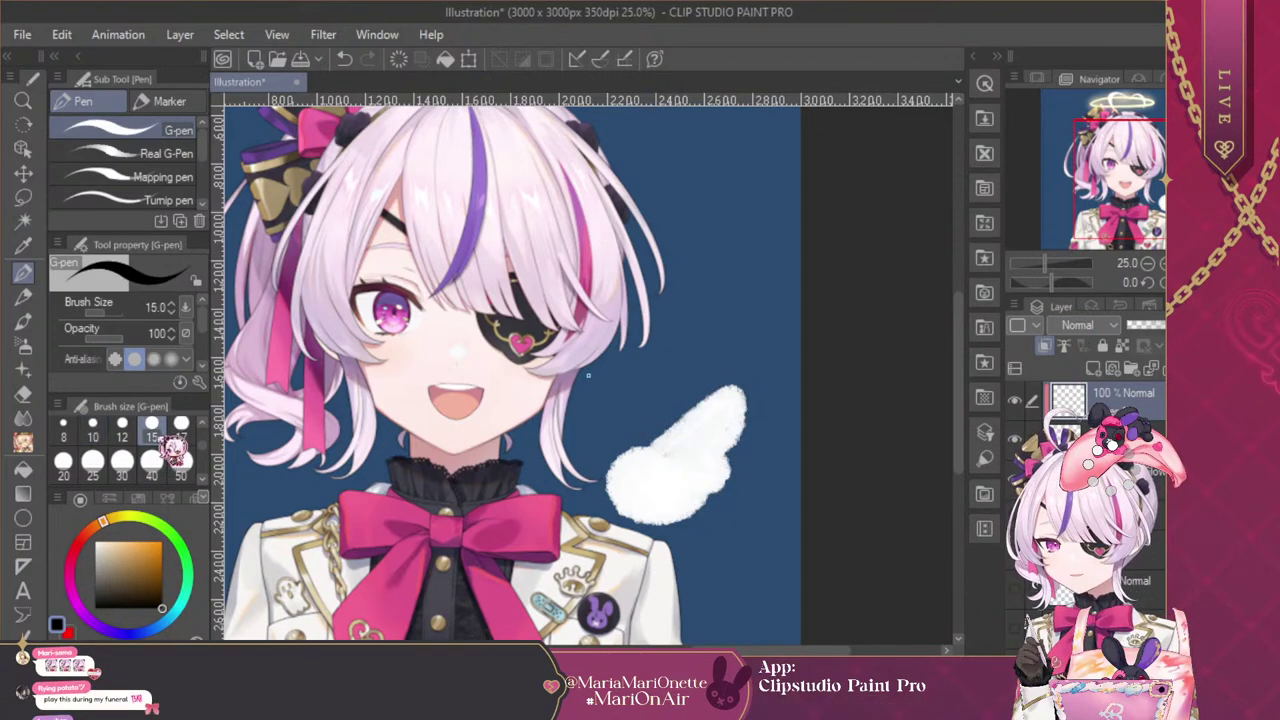
pyautogui.click(181, 462)
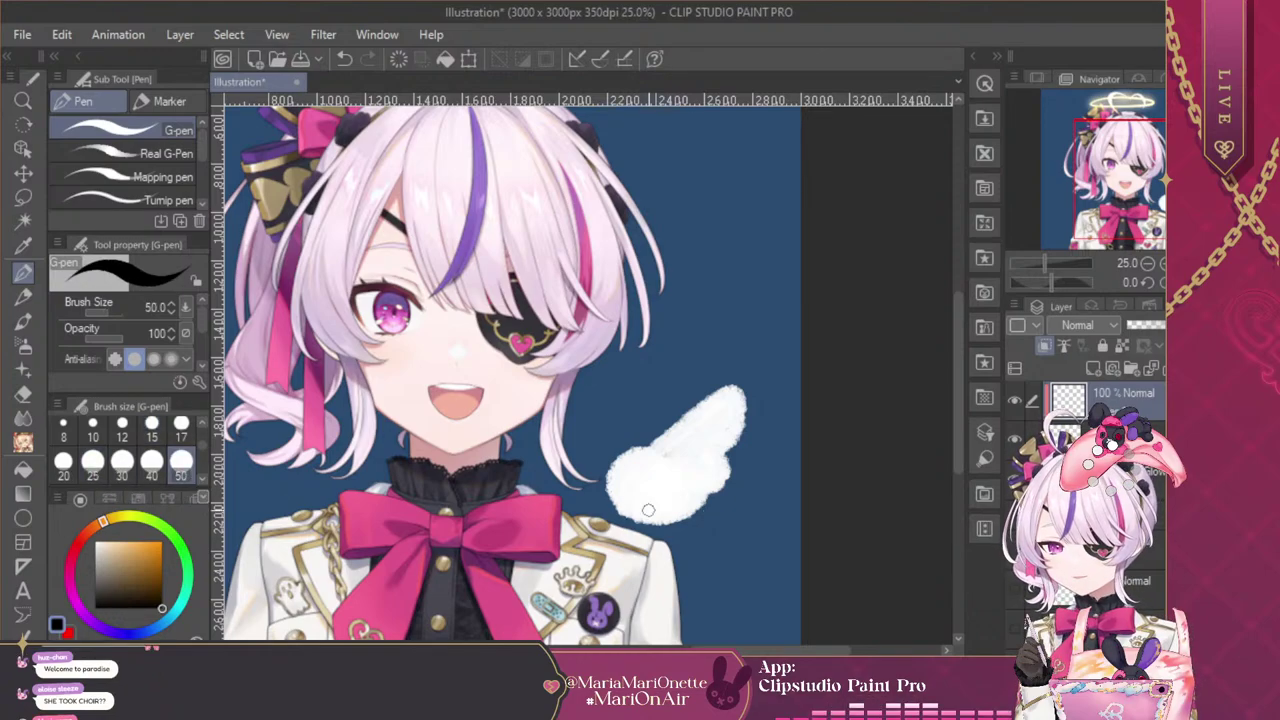
pyautogui.moveTo(672, 522); pyautogui.dragTo(616, 522)
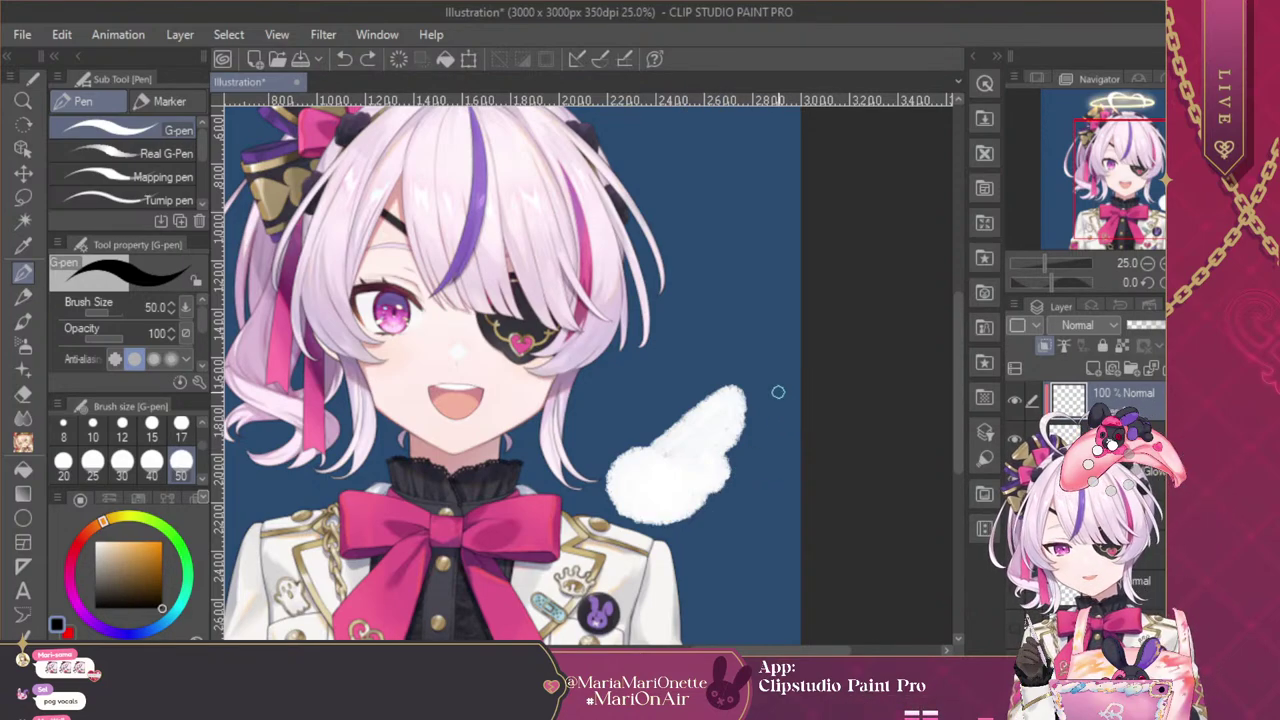
# Create a selection from the wing layer's painted area, try expanding it, and undo the expansion
pyautogui.click(1100, 437)
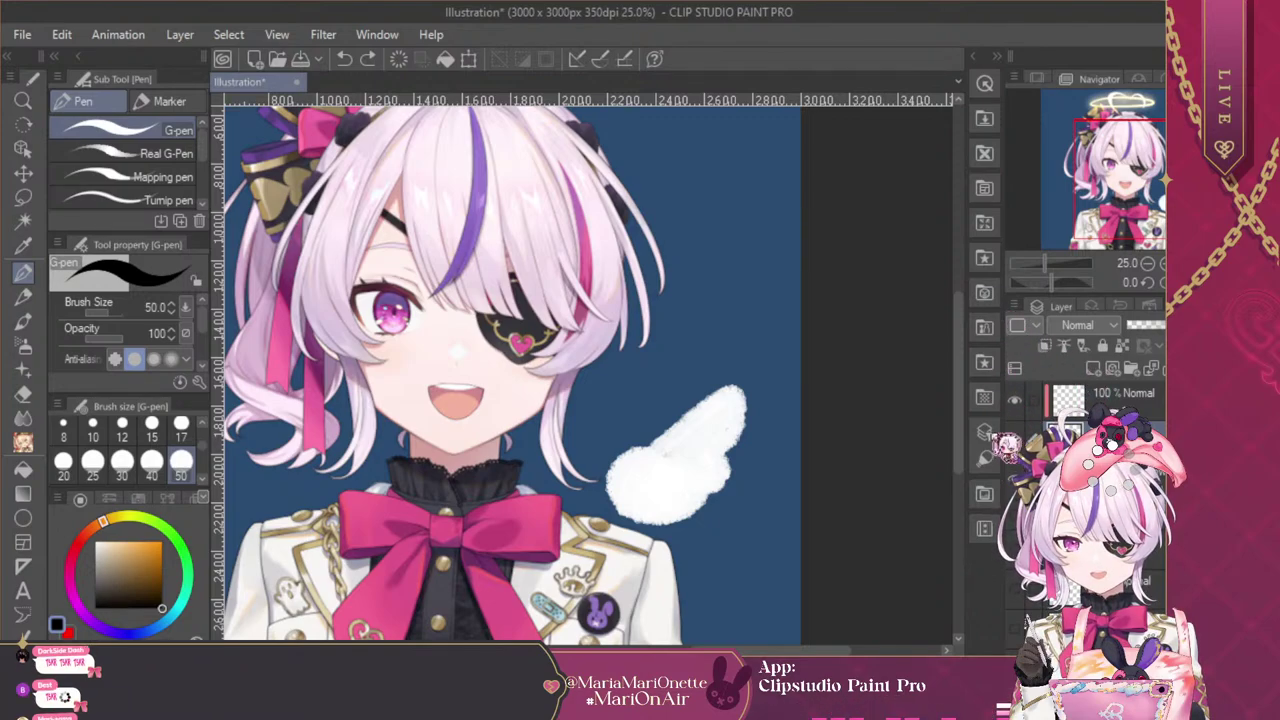
pyautogui.keyDown('ctrl'); pyautogui.click(1068, 437); pyautogui.keyUp('ctrl')
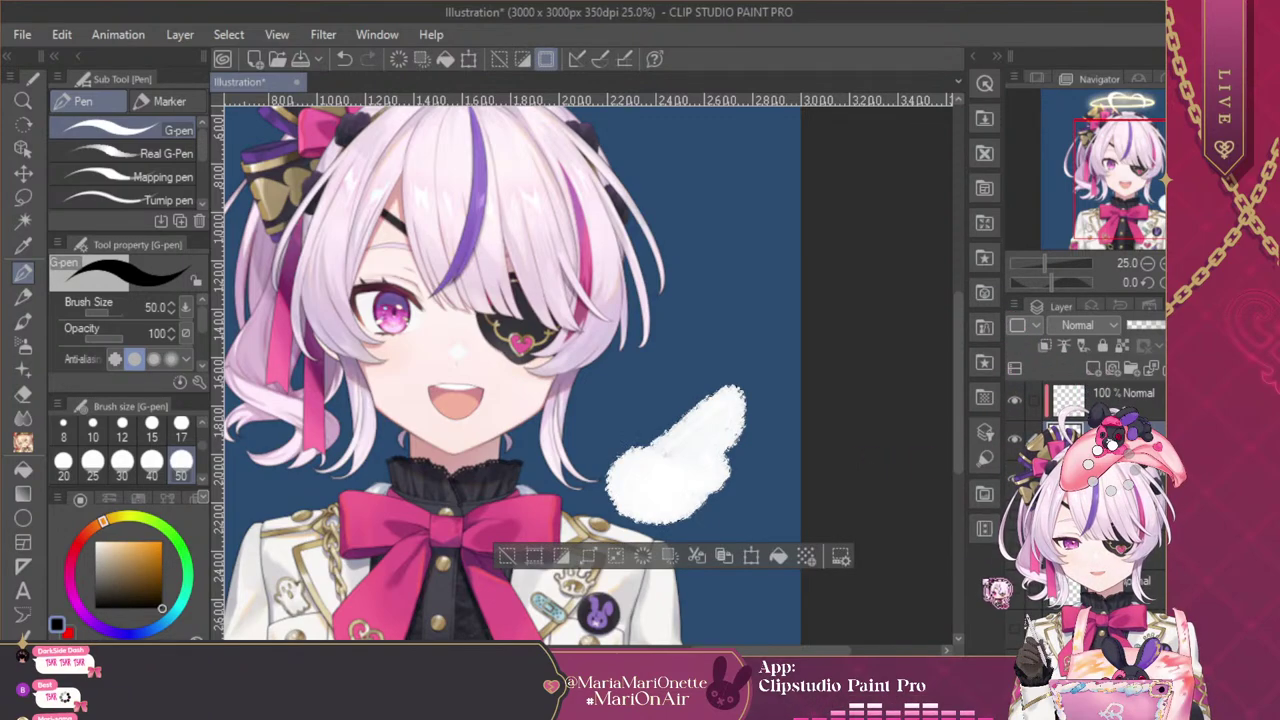
pyautogui.click(590, 556)
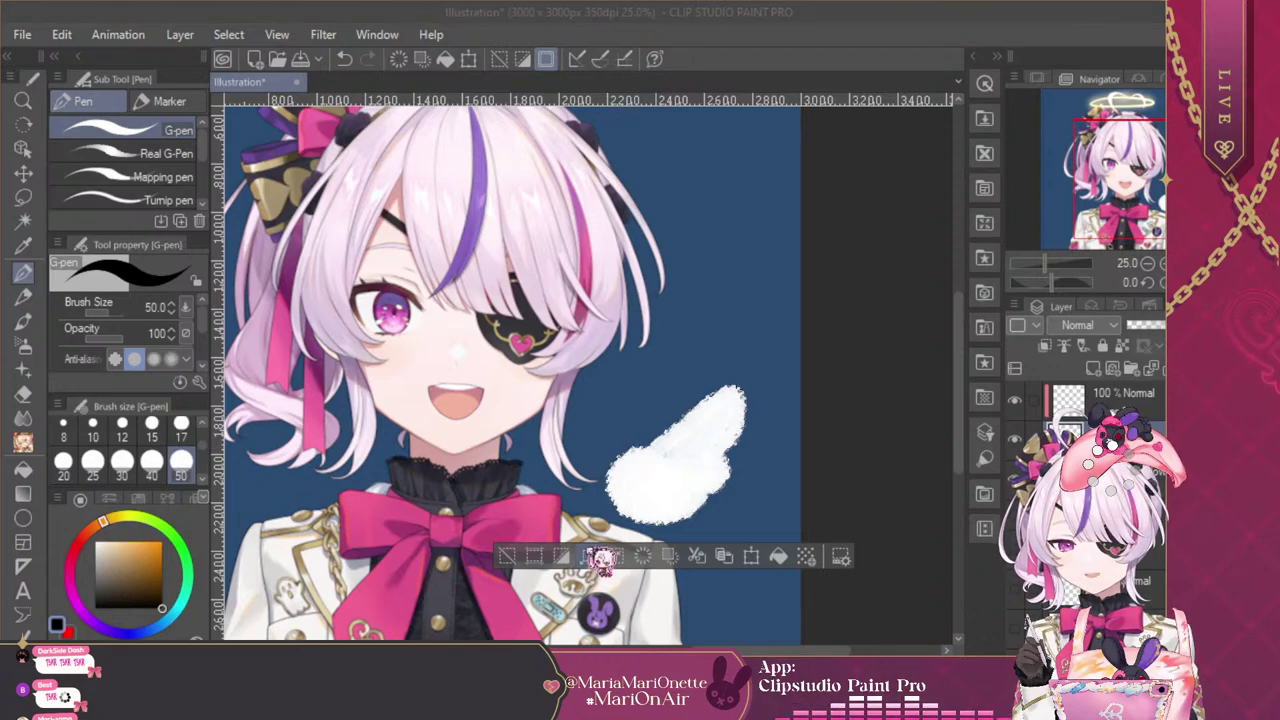
pyautogui.press('Return')
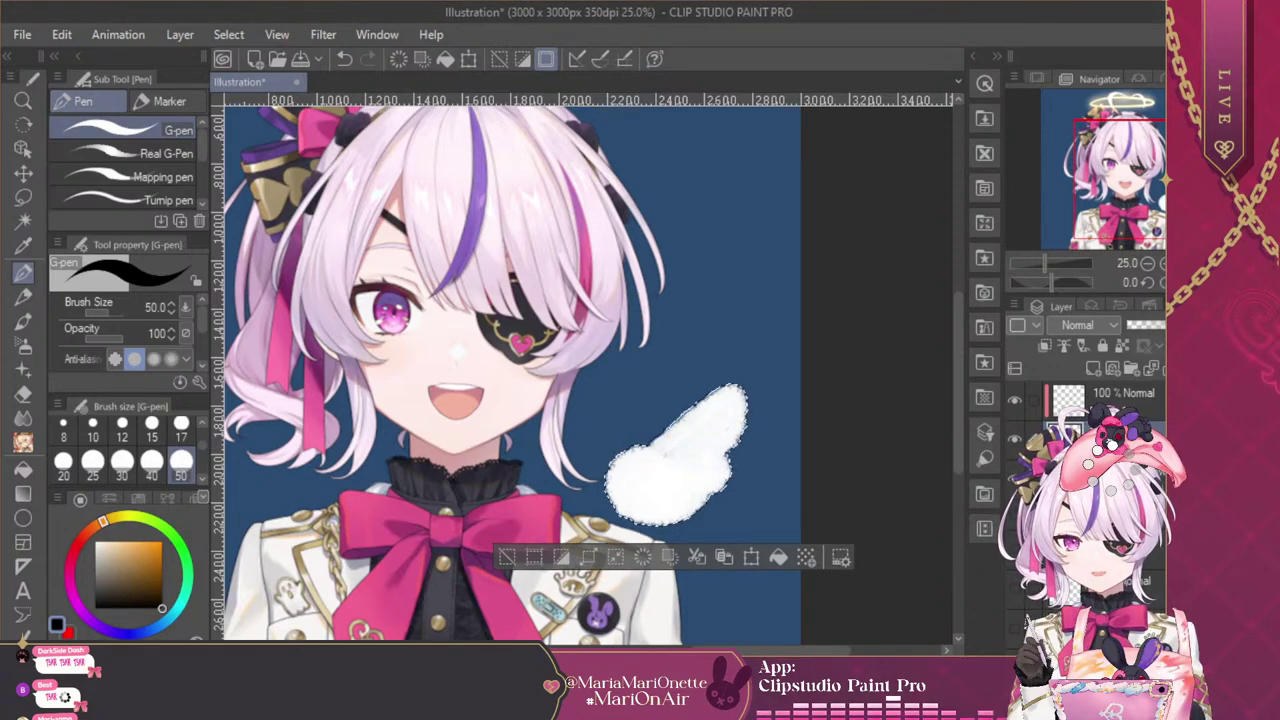
pyautogui.hotkey('ctrl', 'z')
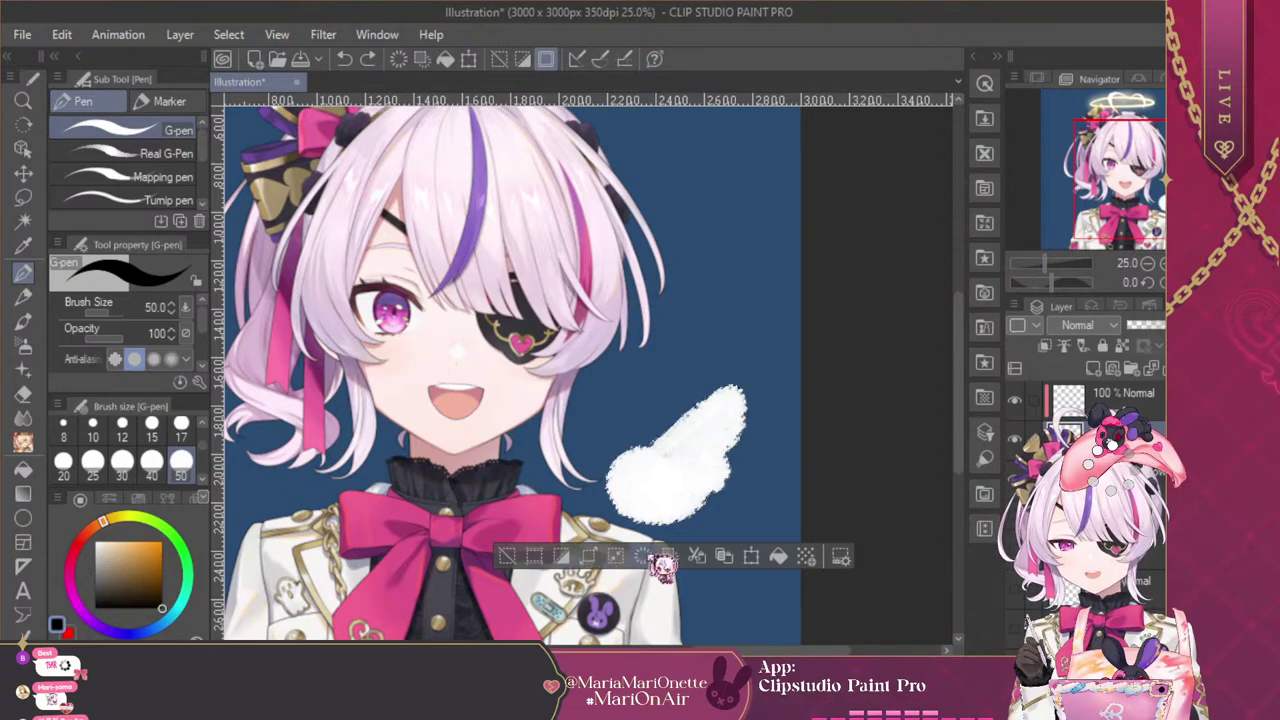
# Shrink the wing selection and invert it so the area outside the wing's interior is selected
pyautogui.click(616, 556)
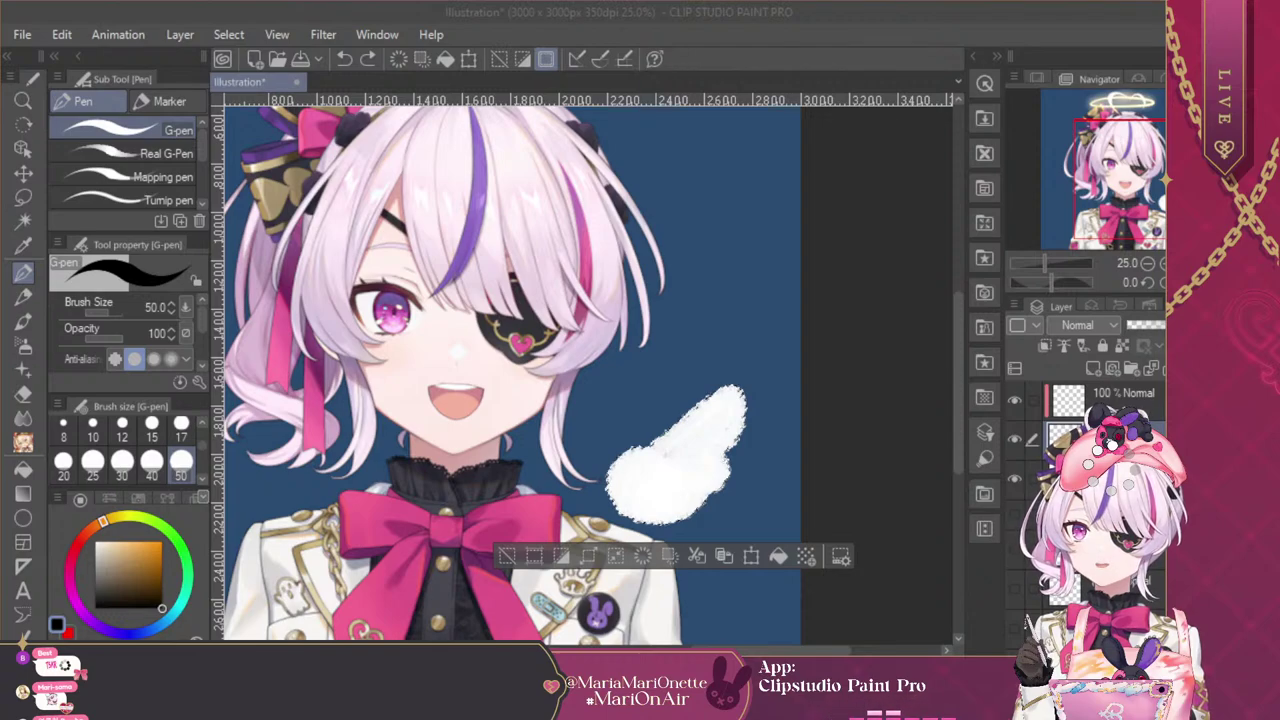
pyautogui.click(707, 343)
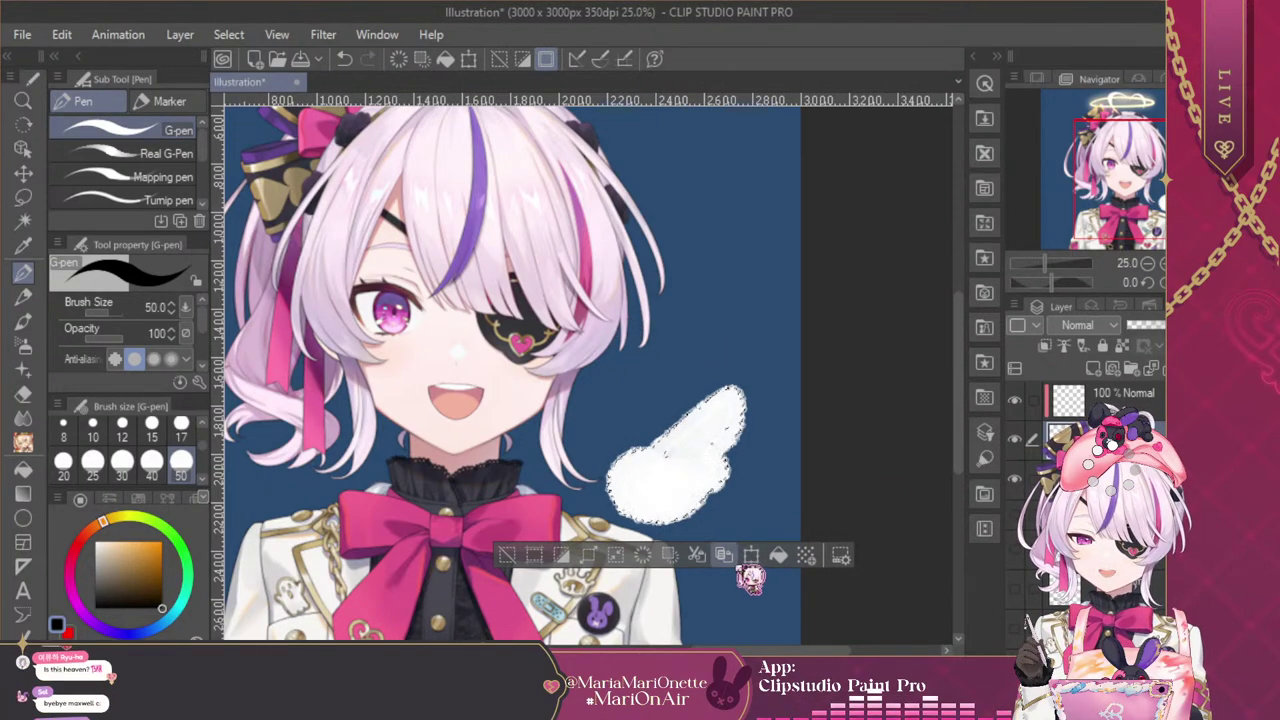
pyautogui.click(561, 555)
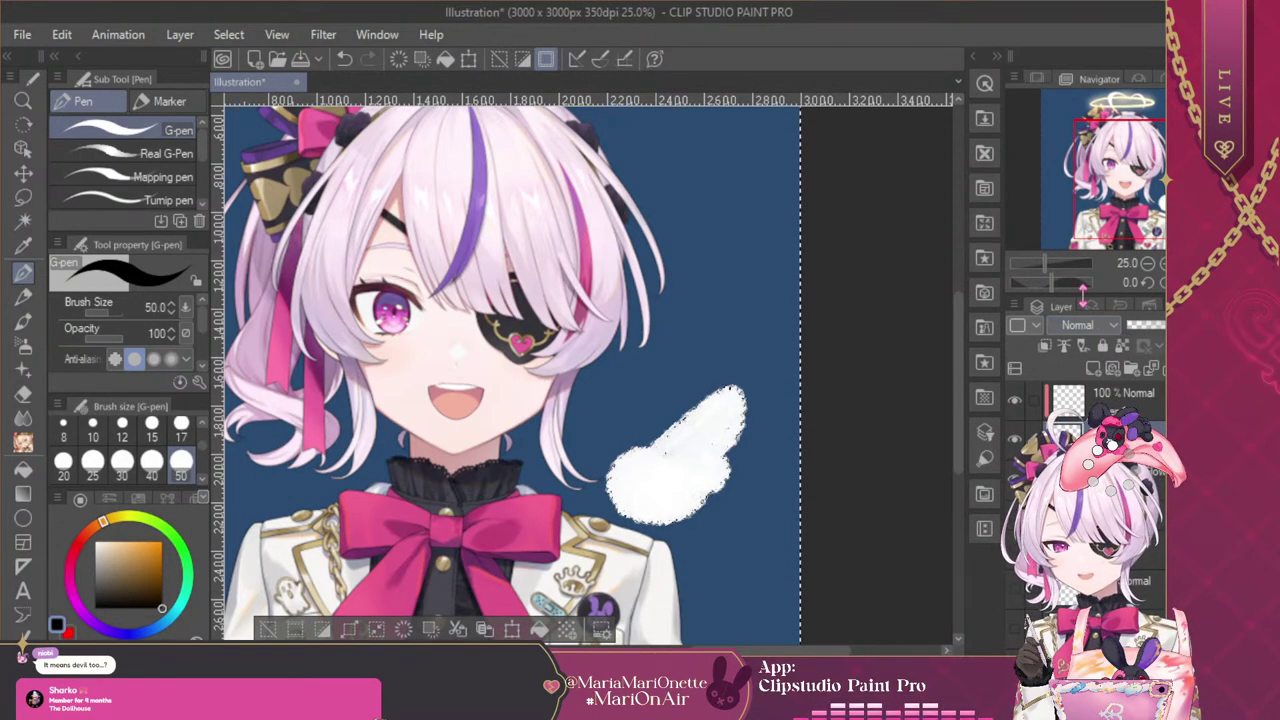
# Paint black along the wing's edges on the clipped layer with the G-pen at size 120, and clear the selection
pyautogui.click(1090, 393)
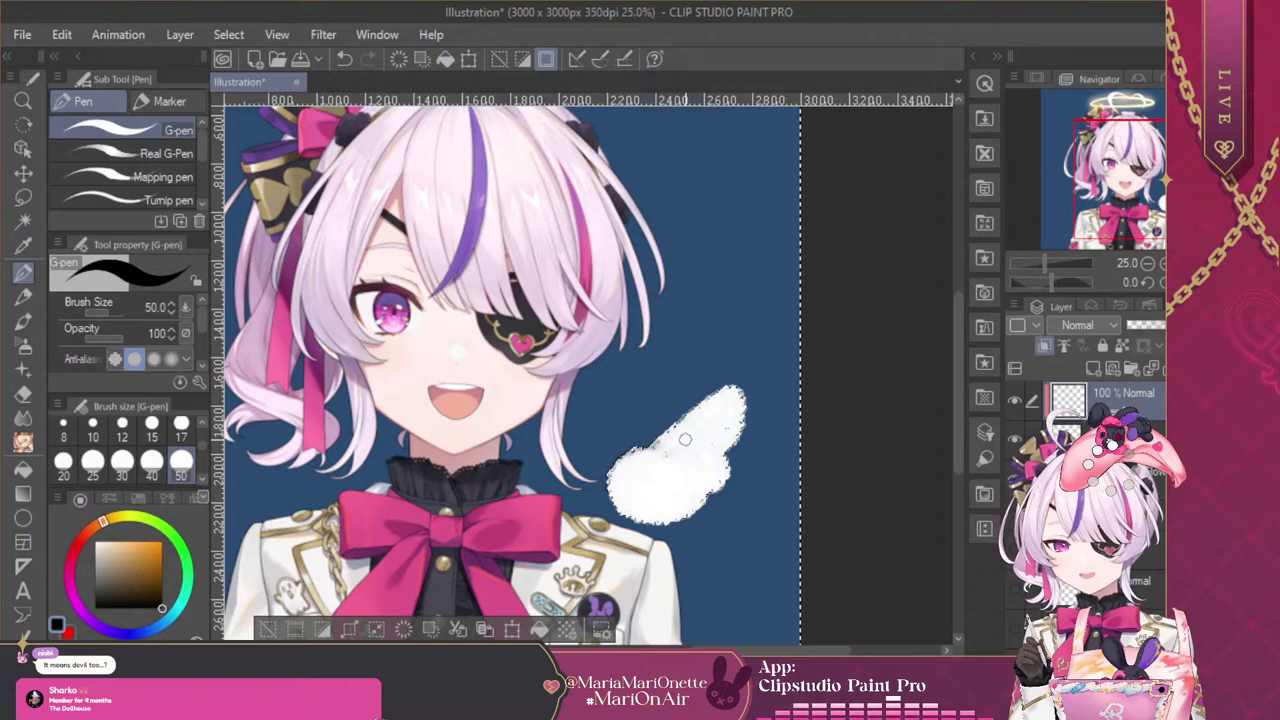
pyautogui.click(202, 478)
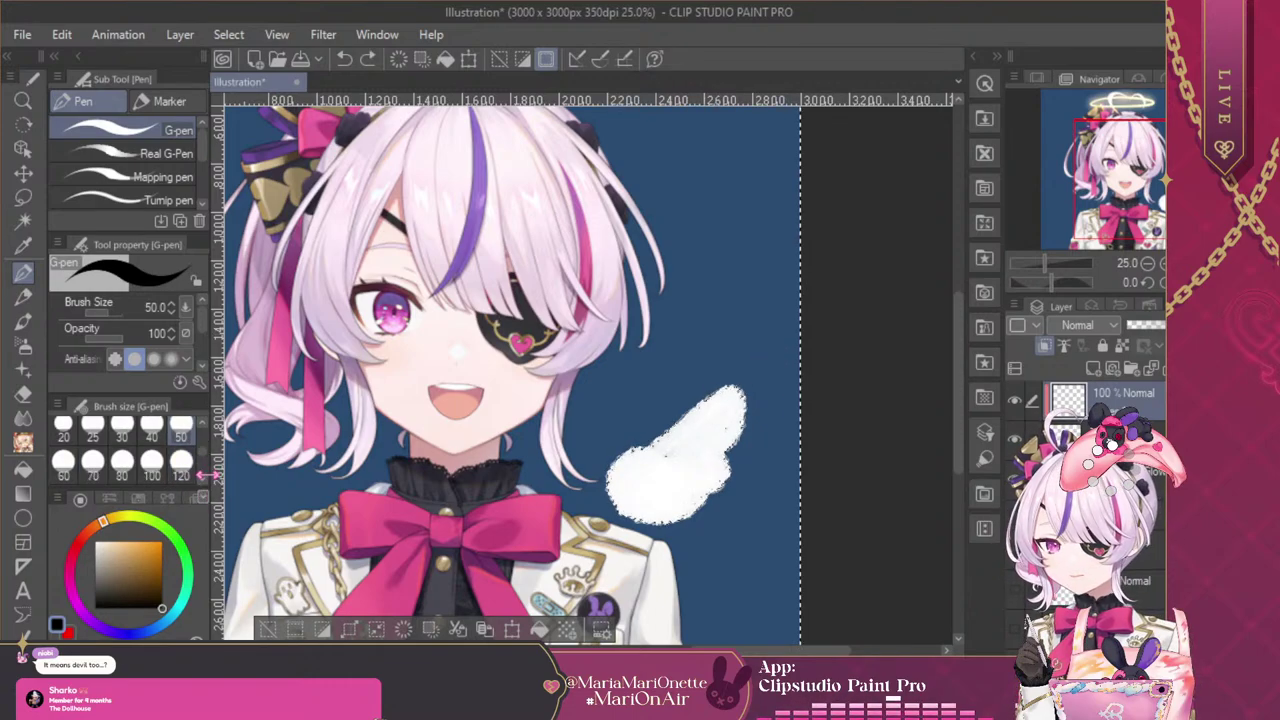
pyautogui.click(181, 468)
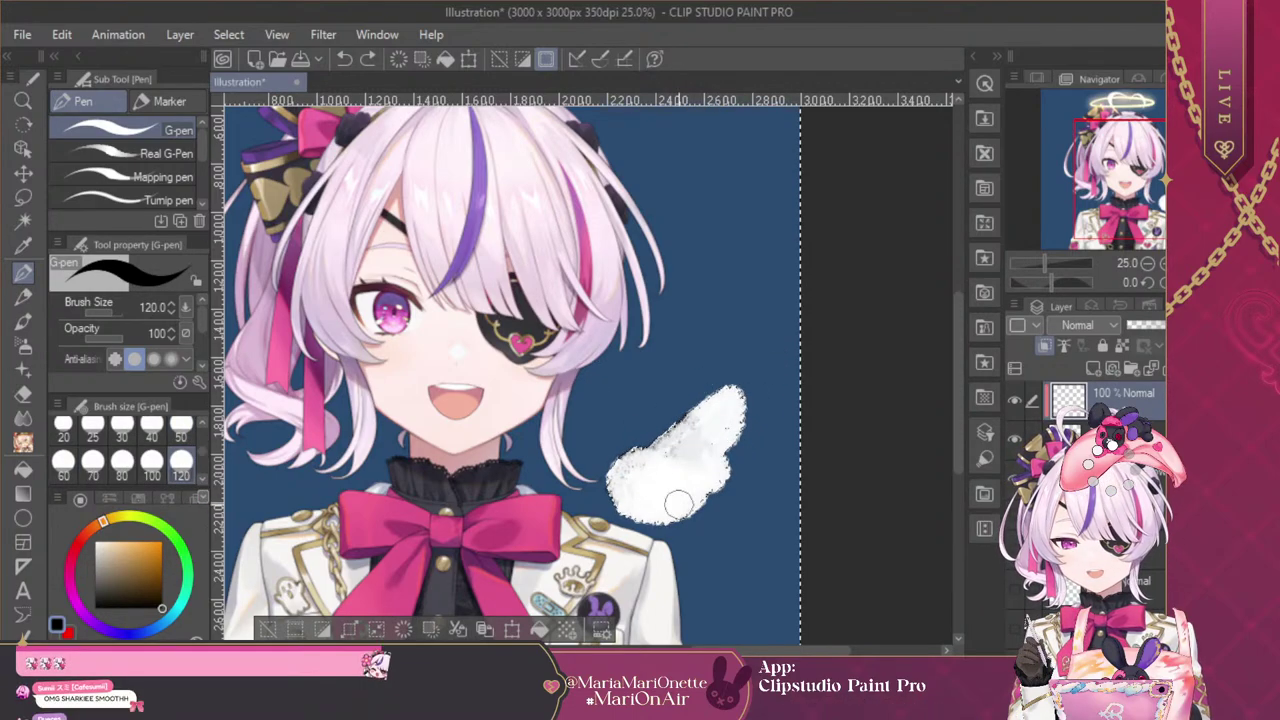
pyautogui.press('e')
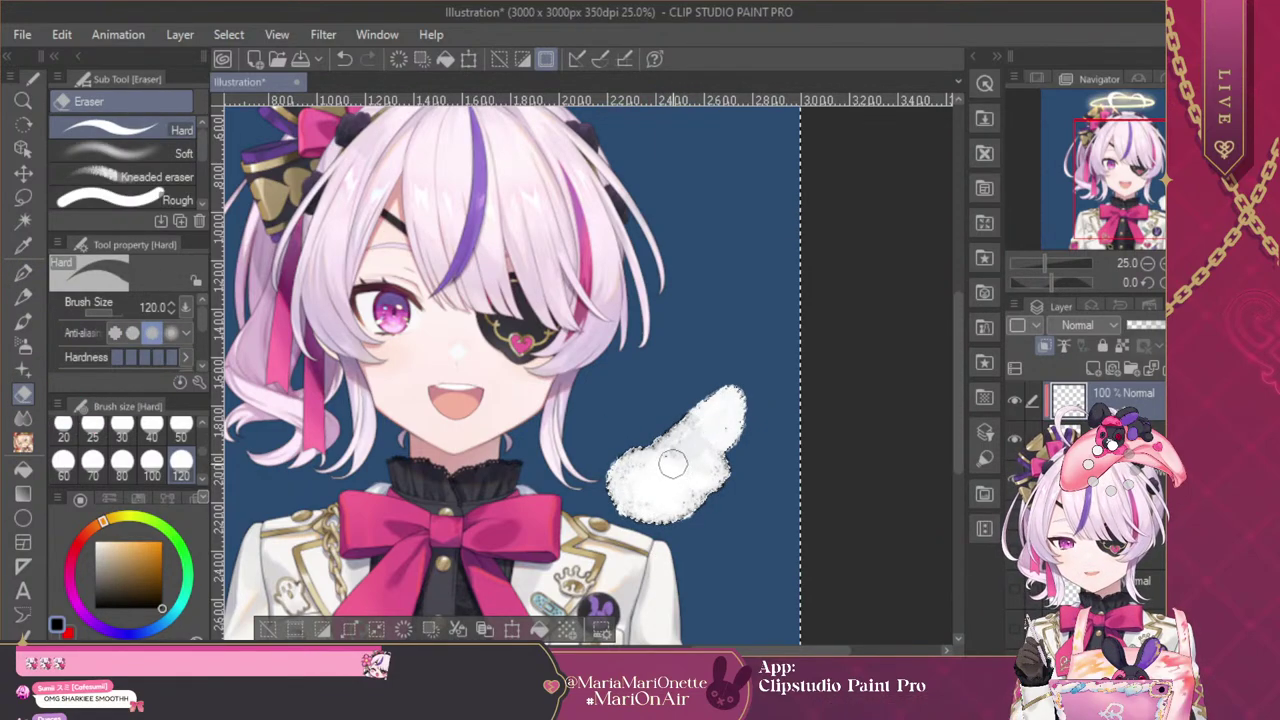
pyautogui.hotkey('ctrl', 'd')
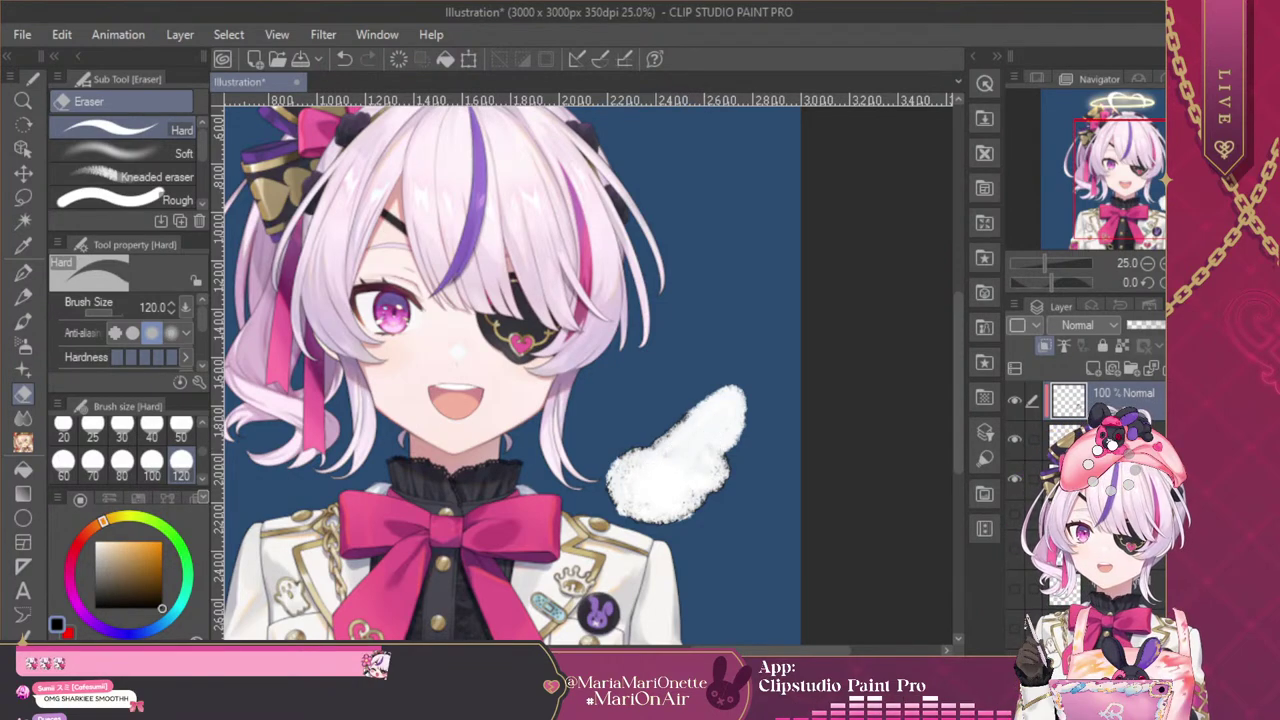
# Undo the black edge painting and the selection inversion, and deselect the wing
pyautogui.hotkey('ctrl', 'z')
pyautogui.hotkey('ctrl', 'z')
pyautogui.hotkey('ctrl', 'z')
pyautogui.hotkey('ctrl', 'z')
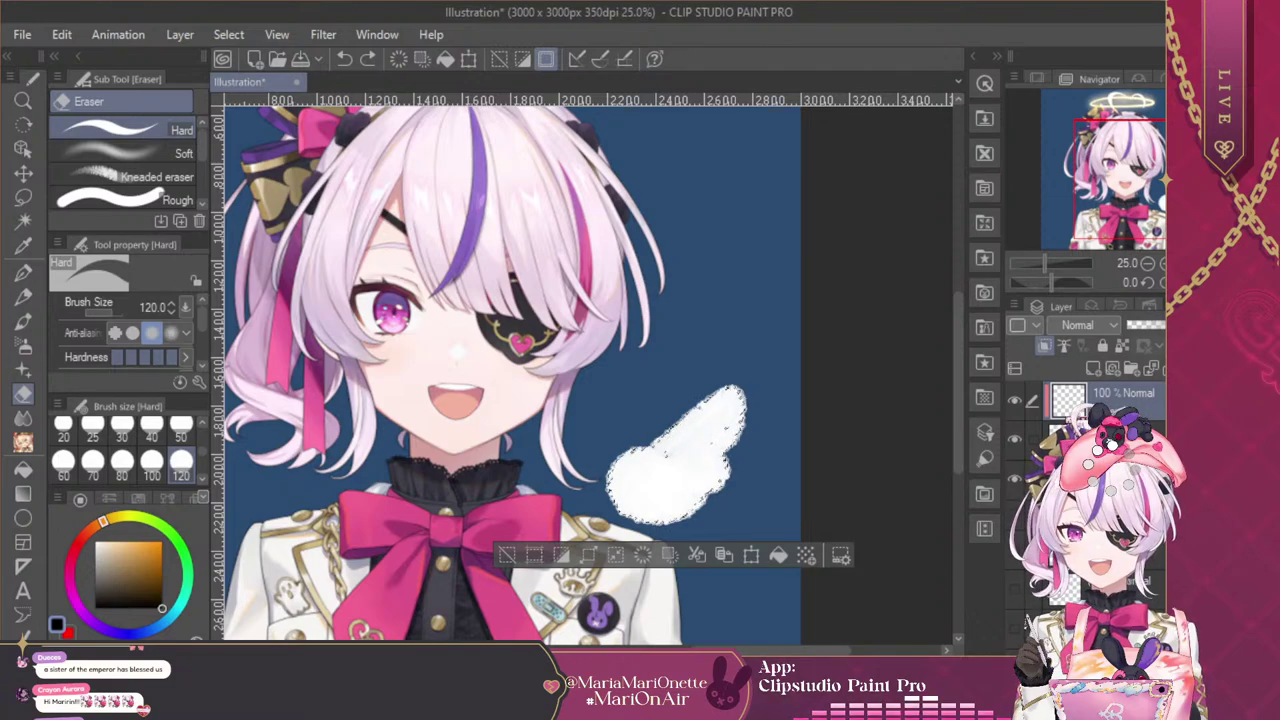
pyautogui.hotkey('ctrl', 'd')
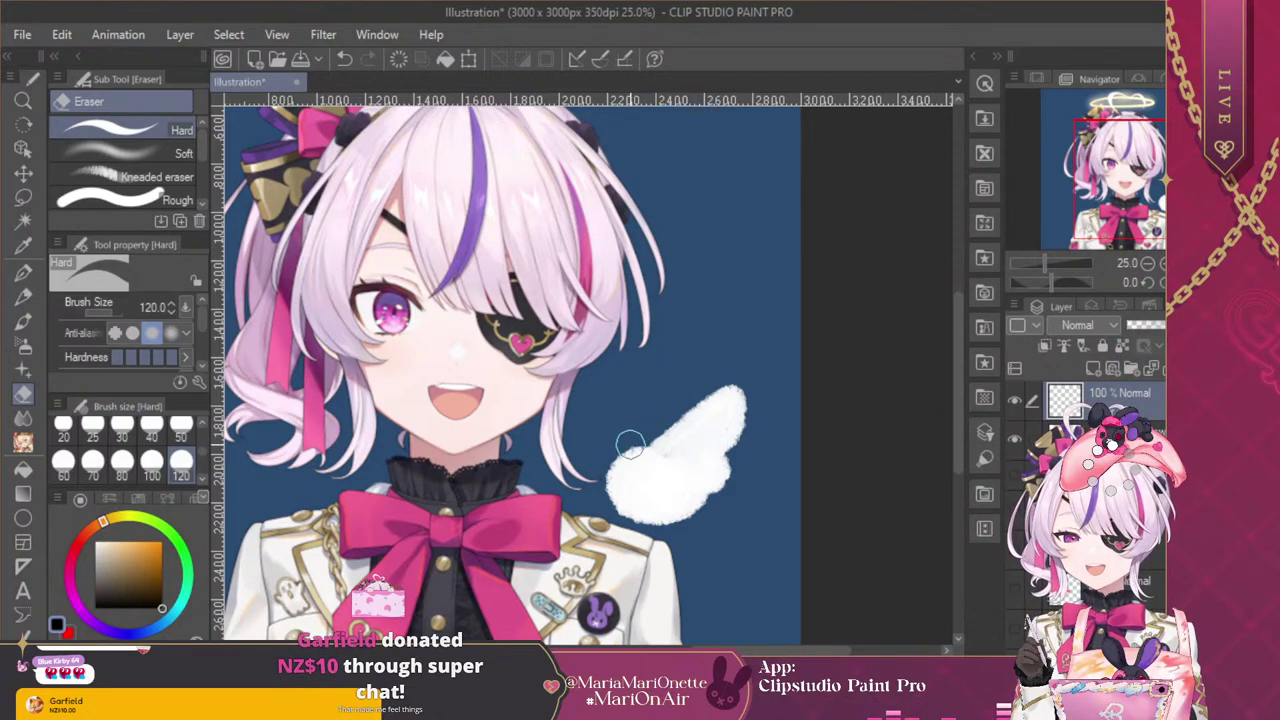
# Erase the white painted wing beside the shoulder and set the Pencil1 brush to size 25
pyautogui.moveTo(634, 443)
pyautogui.mouseDown()
pyautogui.moveTo(676, 426)
pyautogui.moveTo(728, 382)
pyautogui.moveTo(724, 465)
pyautogui.moveTo(694, 517)
pyautogui.mouseUp()
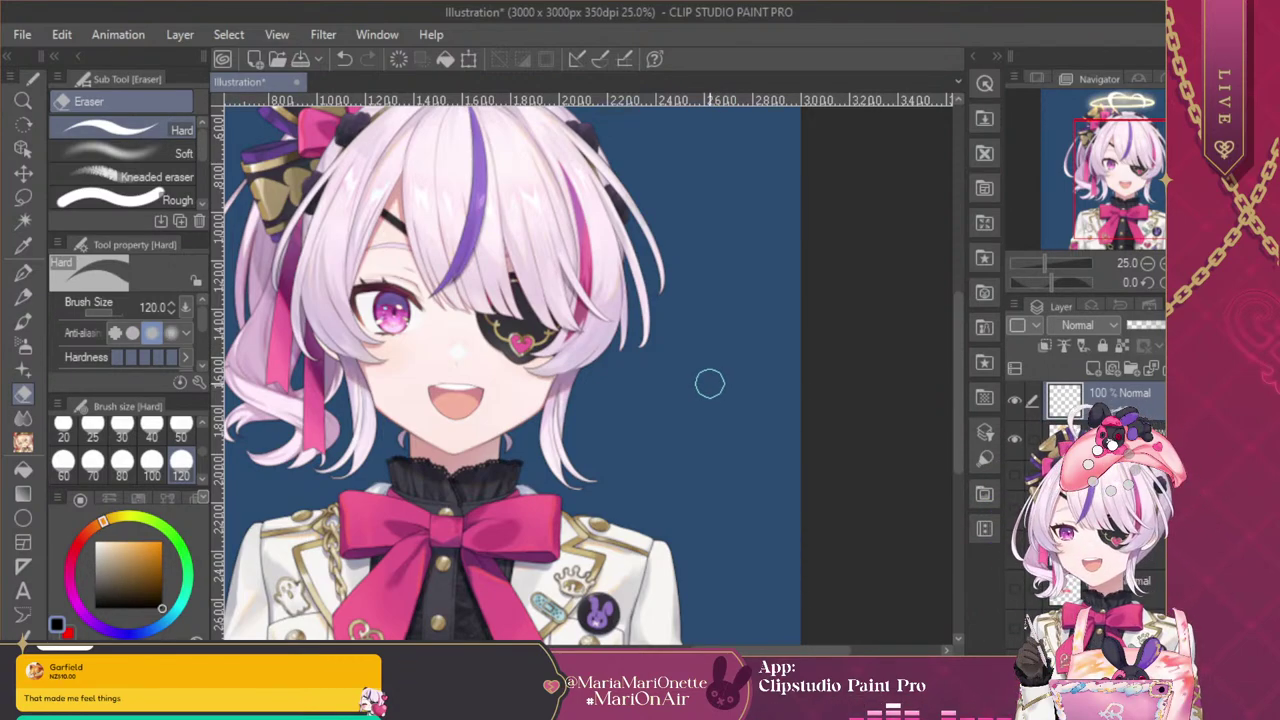
pyautogui.click(24, 321)
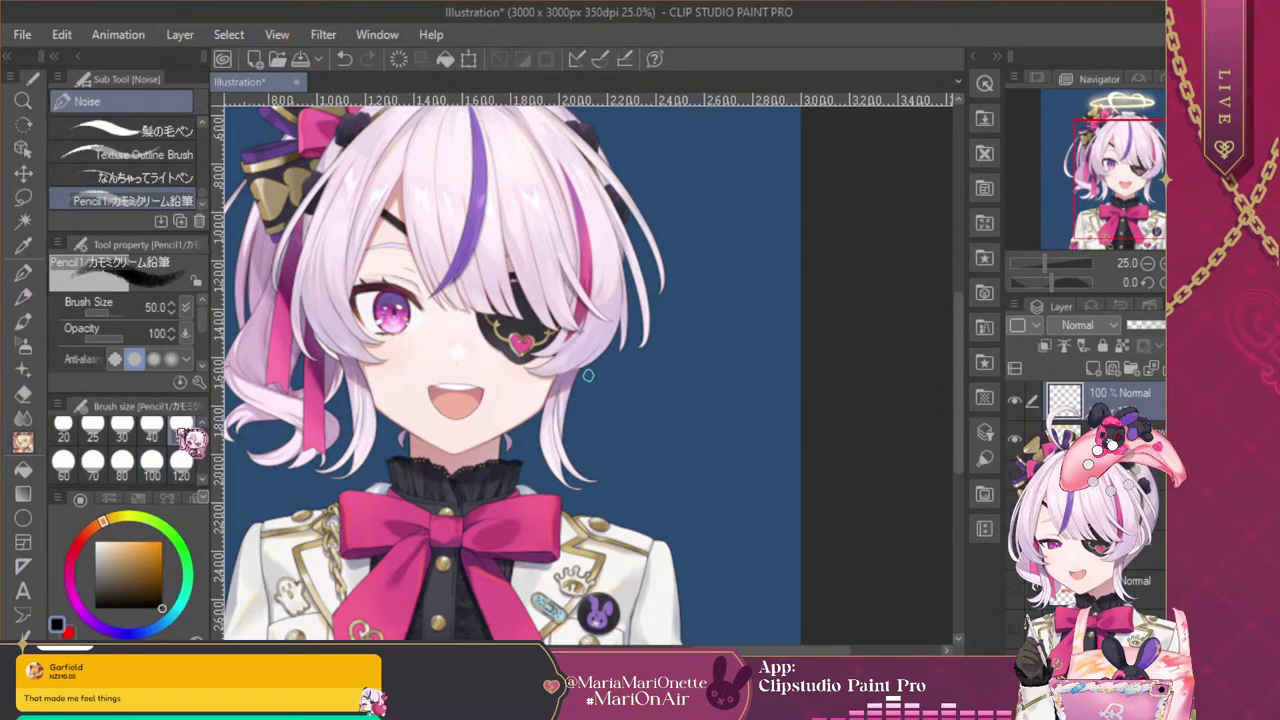
pyautogui.click(92, 427)
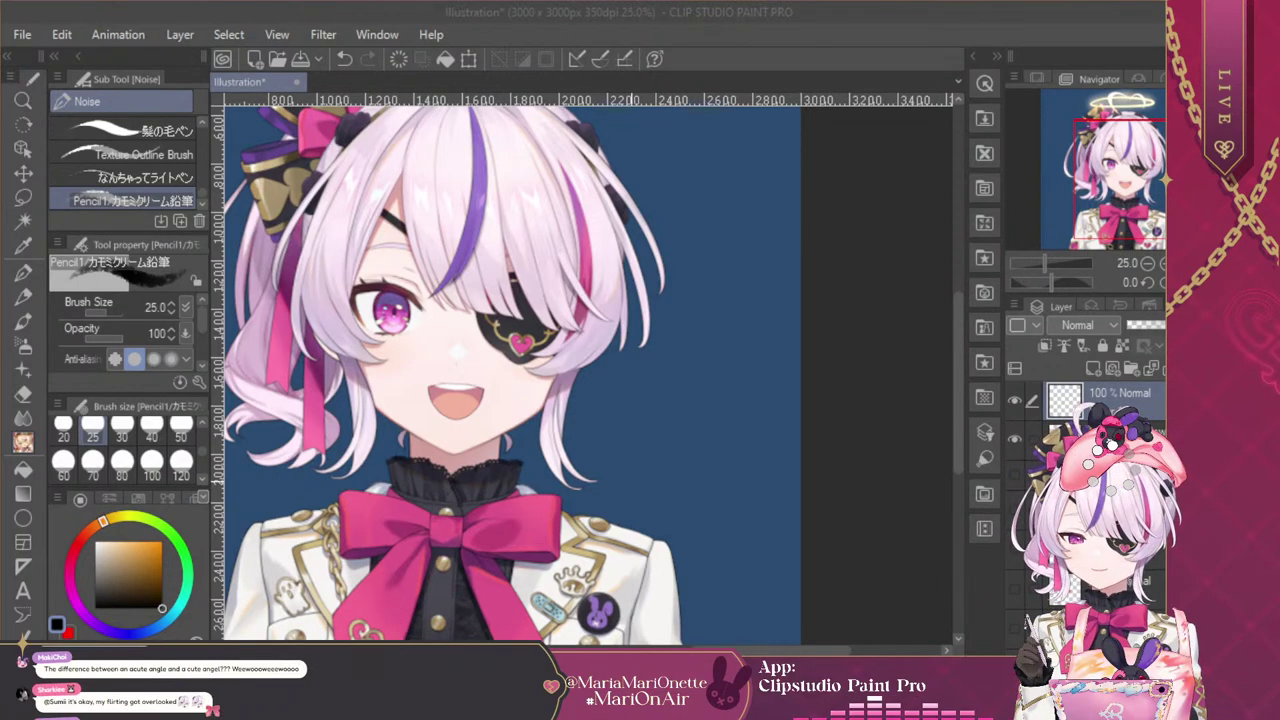
# Try drawing a black wing outline with scalloped feathers beside the character's shoulder, and undo it
pyautogui.moveTo(658, 460)
pyautogui.mouseDown()
pyautogui.moveTo(642, 498)
pyautogui.moveTo(611, 468)
pyautogui.moveTo(656, 404)
pyautogui.mouseUp()
pyautogui.moveTo(711, 363)
pyautogui.mouseDown()
pyautogui.moveTo(739, 382)
pyautogui.moveTo(717, 409)
pyautogui.moveTo(698, 446)
pyautogui.mouseUp()
pyautogui.moveTo(692, 467); pyautogui.dragTo(668, 476)
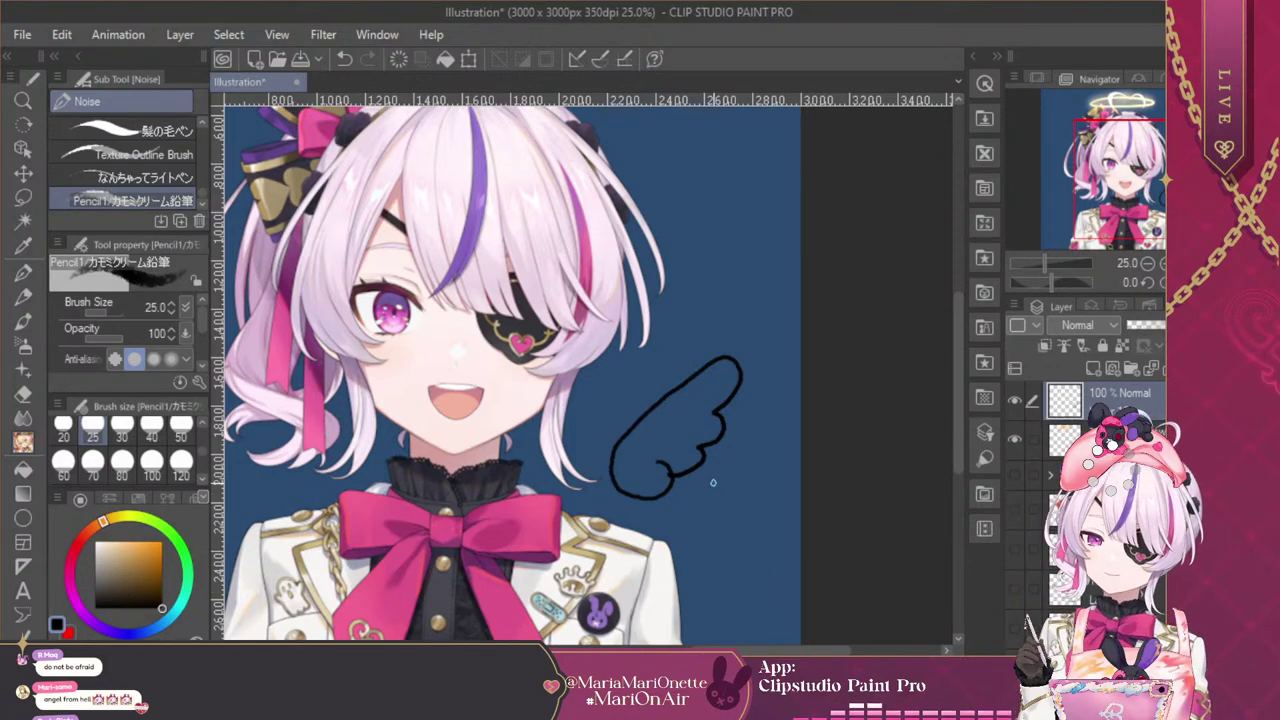
pyautogui.hotkey('ctrl', 'z')
pyautogui.hotkey('ctrl', 'z')
# Redraw the black wing outline with different feather proportions and undo these attempts
pyautogui.moveTo(651, 461)
pyautogui.mouseDown()
pyautogui.moveTo(671, 494)
pyautogui.moveTo(633, 505)
pyautogui.moveTo(616, 481)
pyautogui.moveTo(711, 346)
pyautogui.moveTo(736, 356)
pyautogui.moveTo(729, 429)
pyautogui.moveTo(653, 501)
pyautogui.moveTo(617, 452)
pyautogui.moveTo(725, 345)
pyautogui.moveTo(742, 358)
pyautogui.moveTo(728, 436)
pyautogui.moveTo(672, 460)
pyautogui.mouseUp()
pyautogui.hotkey('ctrl', 'z')
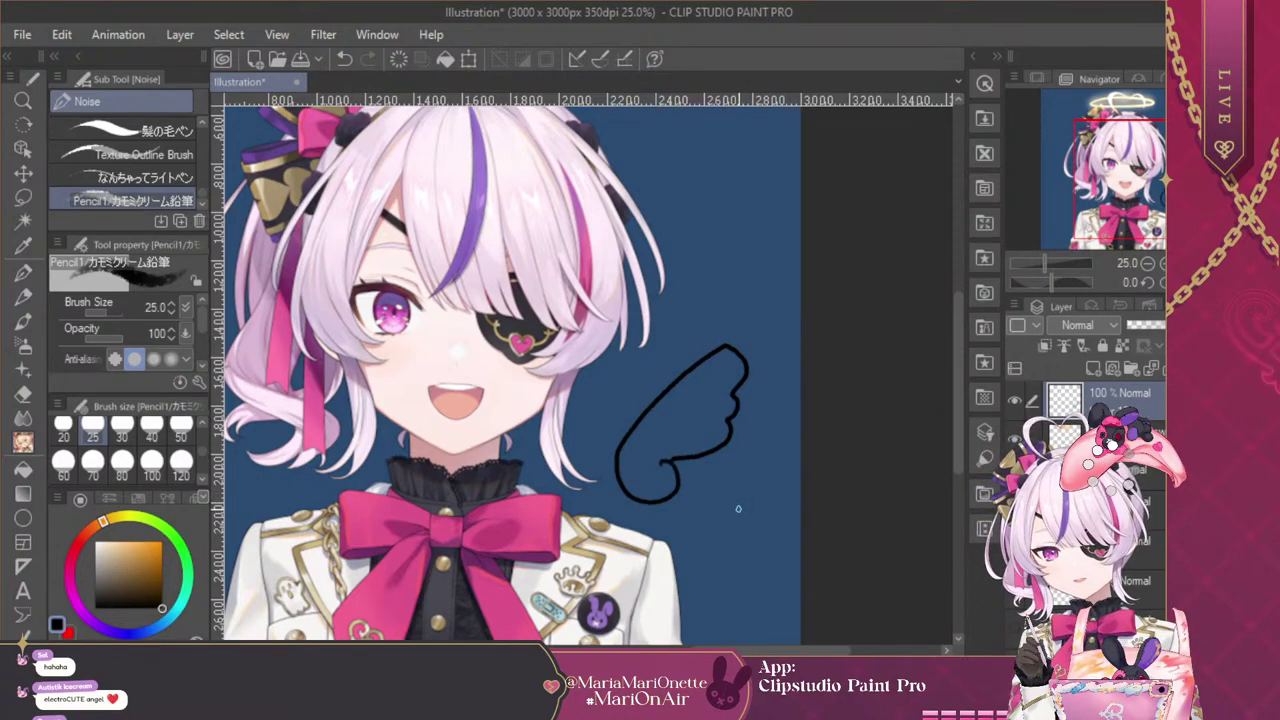
pyautogui.hotkey('ctrl', 'z')
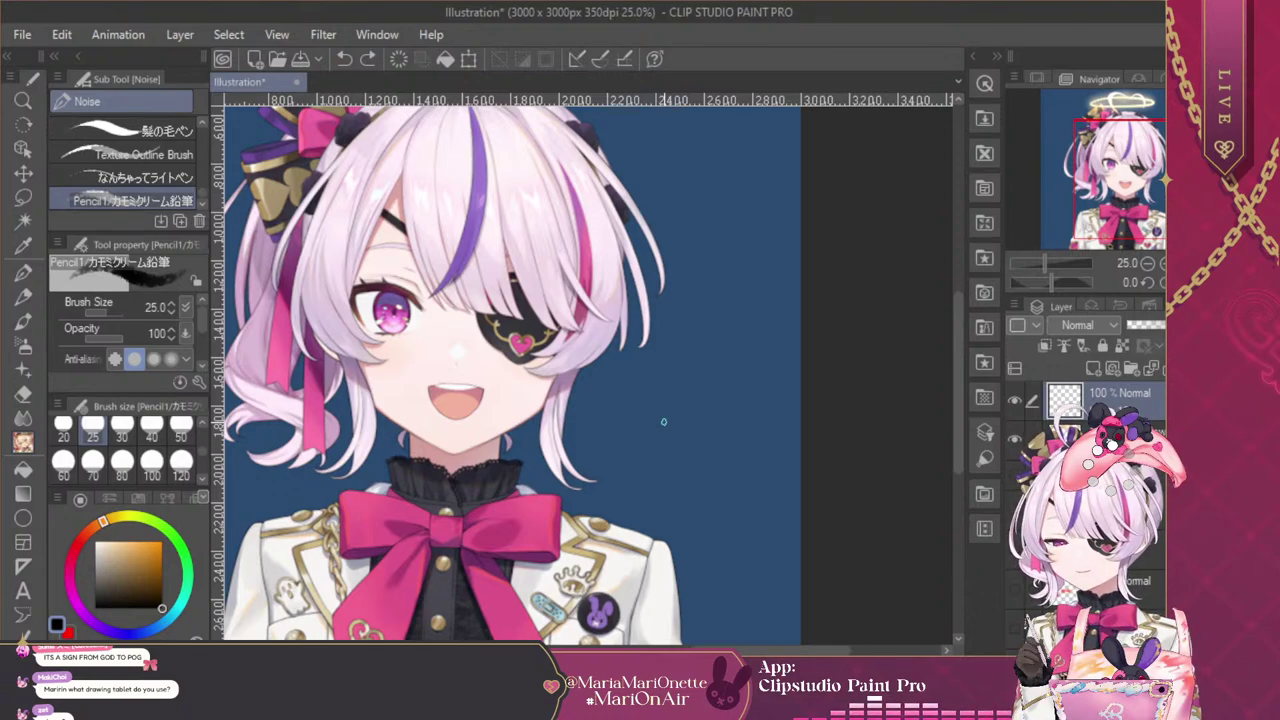
pyautogui.moveTo(646, 458)
pyautogui.mouseDown()
pyautogui.moveTo(678, 459)
pyautogui.moveTo(655, 474)
pyautogui.moveTo(630, 465)
pyautogui.moveTo(625, 438)
pyautogui.moveTo(707, 352)
pyautogui.moveTo(728, 357)
pyautogui.moveTo(712, 456)
pyautogui.mouseUp()
pyautogui.click(344, 58)
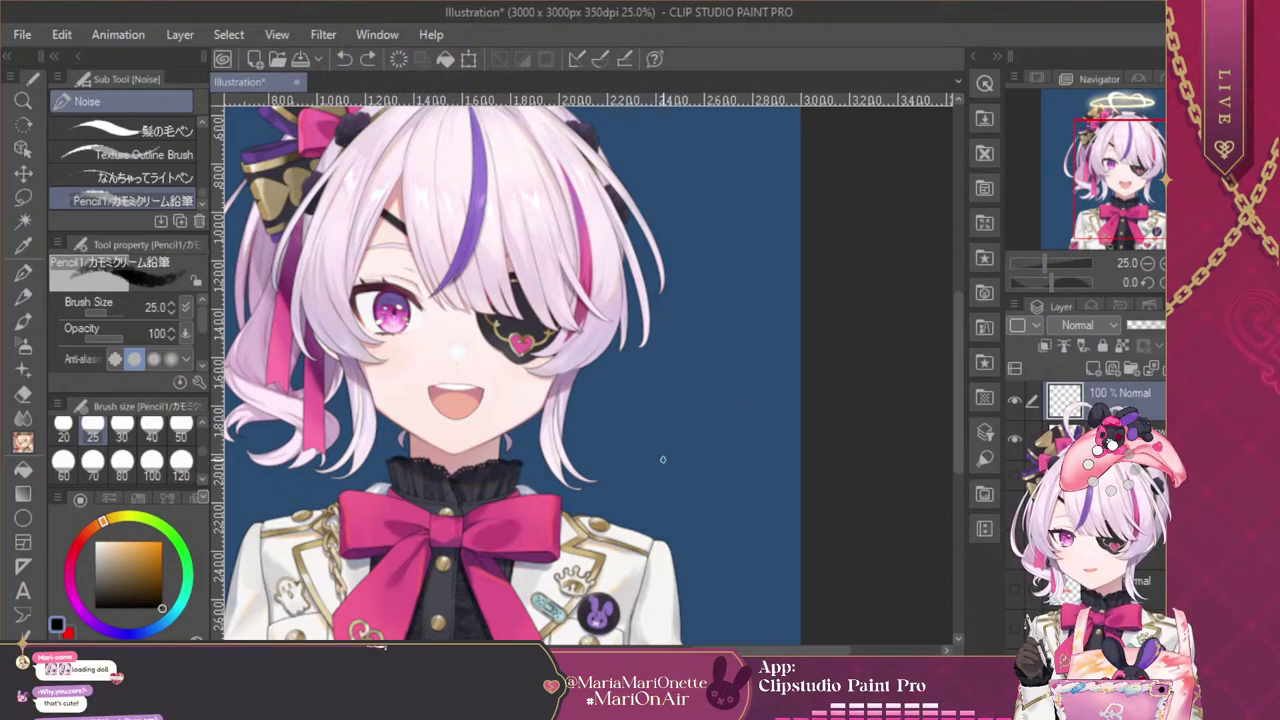
# Draw a black wing outline with a spiral curl at its base and scalloped feathers beside the character
pyautogui.moveTo(662, 459)
pyautogui.mouseDown()
pyautogui.moveTo(695, 459)
pyautogui.moveTo(681, 504)
pyautogui.moveTo(629, 495)
pyautogui.moveTo(607, 443)
pyautogui.moveTo(647, 409)
pyautogui.moveTo(647, 439)
pyautogui.moveTo(630, 411)
pyautogui.moveTo(657, 405)
pyautogui.moveTo(646, 410)
pyautogui.moveTo(668, 419)
pyautogui.moveTo(653, 451)
pyautogui.moveTo(619, 436)
pyautogui.moveTo(628, 403)
pyautogui.moveTo(706, 320)
pyautogui.moveTo(721, 326)
pyautogui.moveTo(714, 395)
pyautogui.moveTo(667, 450)
pyautogui.mouseUp()
pyautogui.click(344, 58)
pyautogui.click(344, 58)
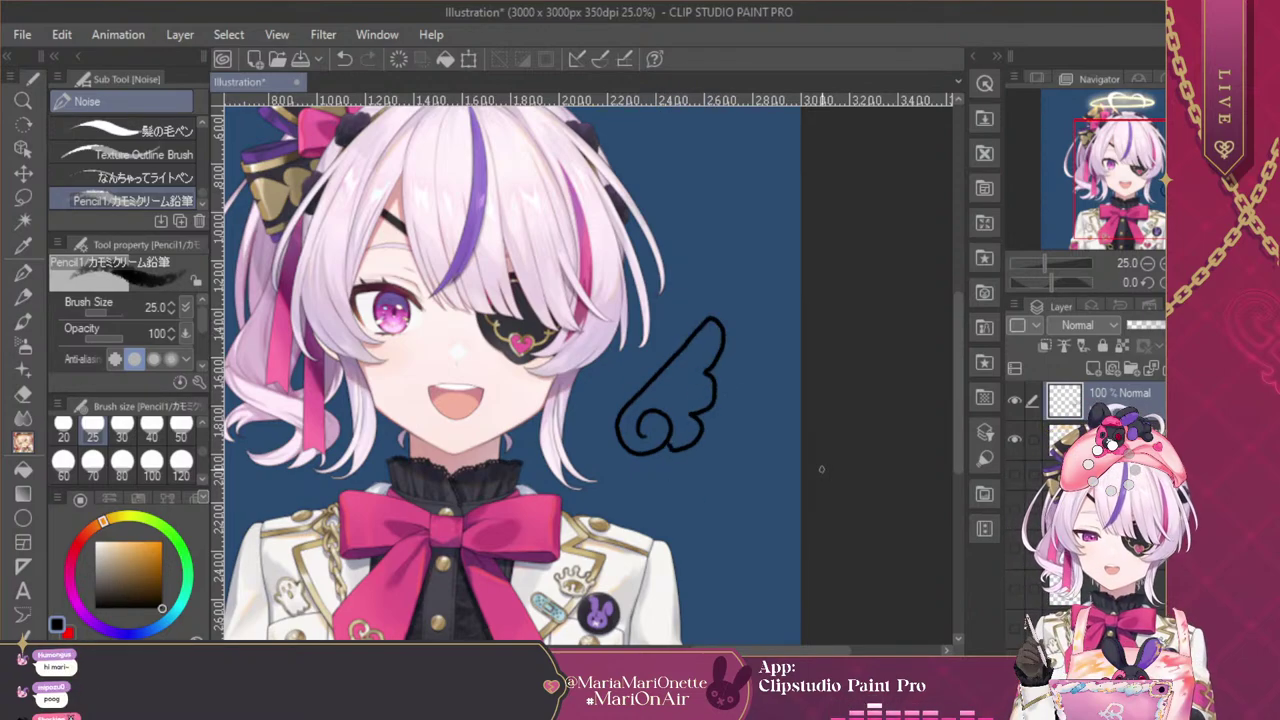
# Fill the wing outline with white on the layer beneath it, using the Pencil1 brush at size 100
pyautogui.click(1125, 432)
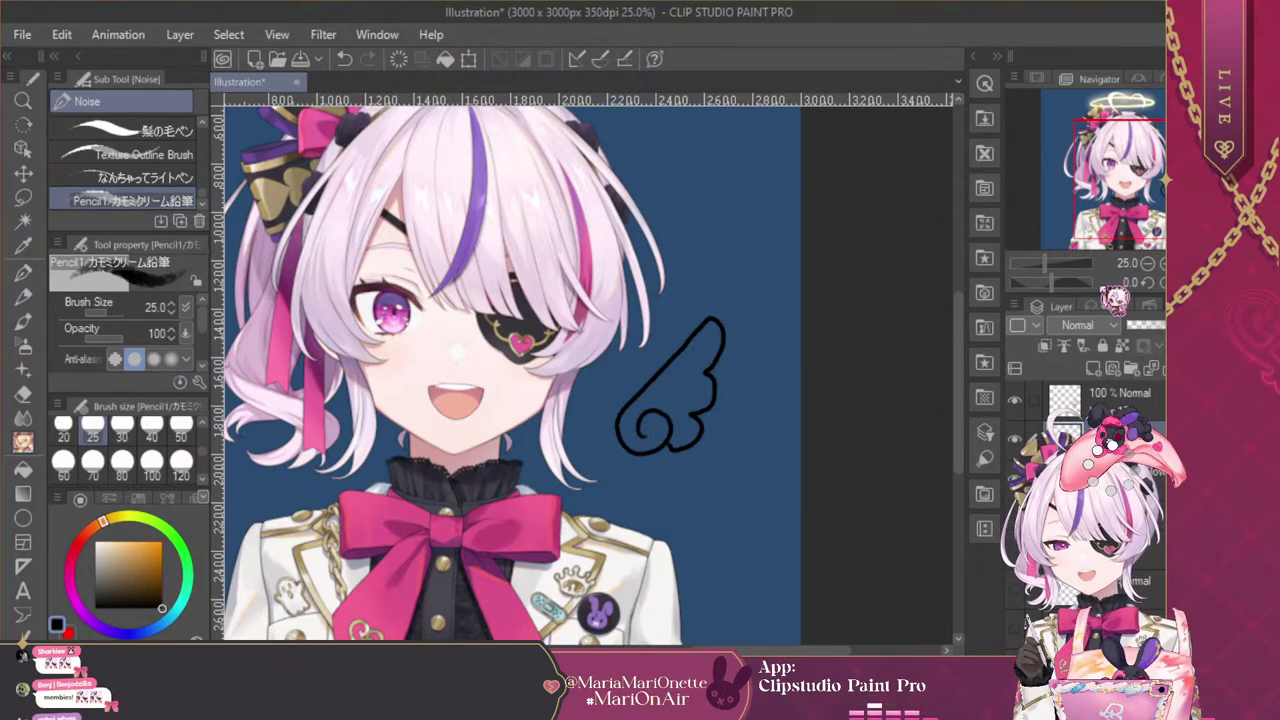
pyautogui.moveTo(137, 571); pyautogui.dragTo(95, 541)
pyautogui.click(151, 461)
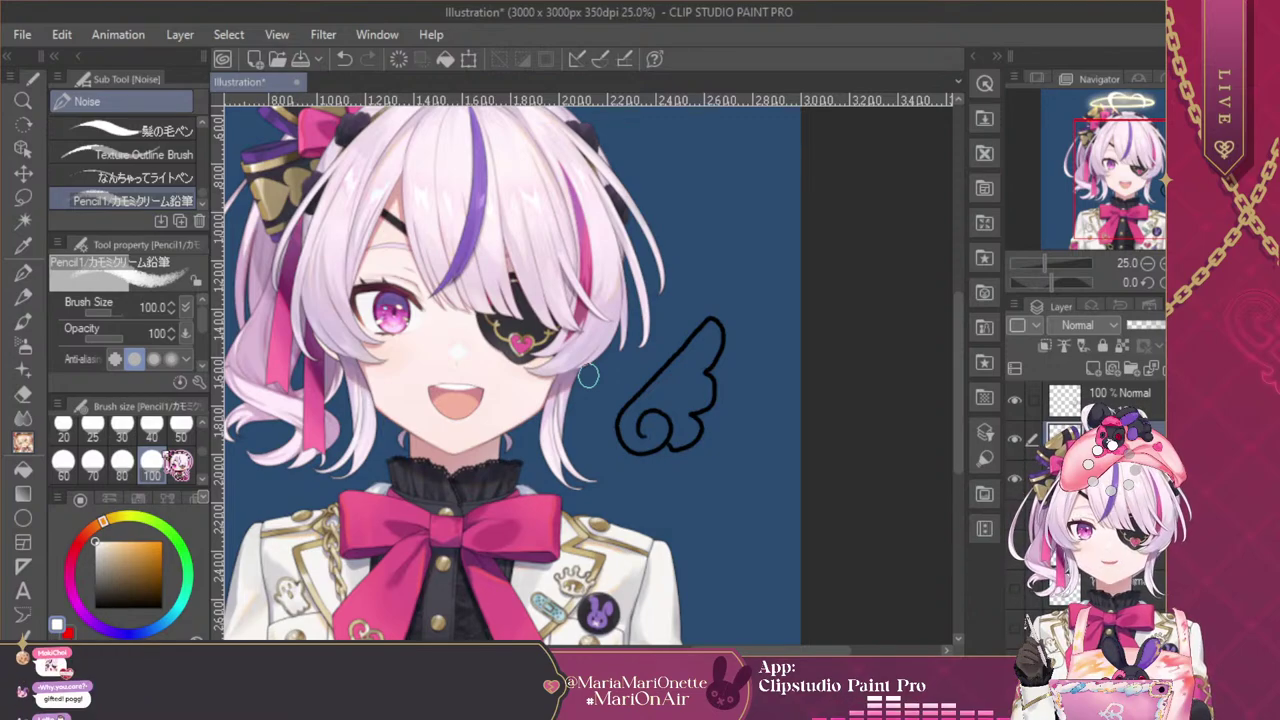
pyautogui.moveTo(640, 432)
pyautogui.mouseDown()
pyautogui.moveTo(663, 407)
pyautogui.moveTo(643, 423)
pyautogui.moveTo(661, 405)
pyautogui.moveTo(639, 407)
pyautogui.moveTo(718, 328)
pyautogui.moveTo(691, 365)
pyautogui.moveTo(672, 432)
pyautogui.mouseUp()
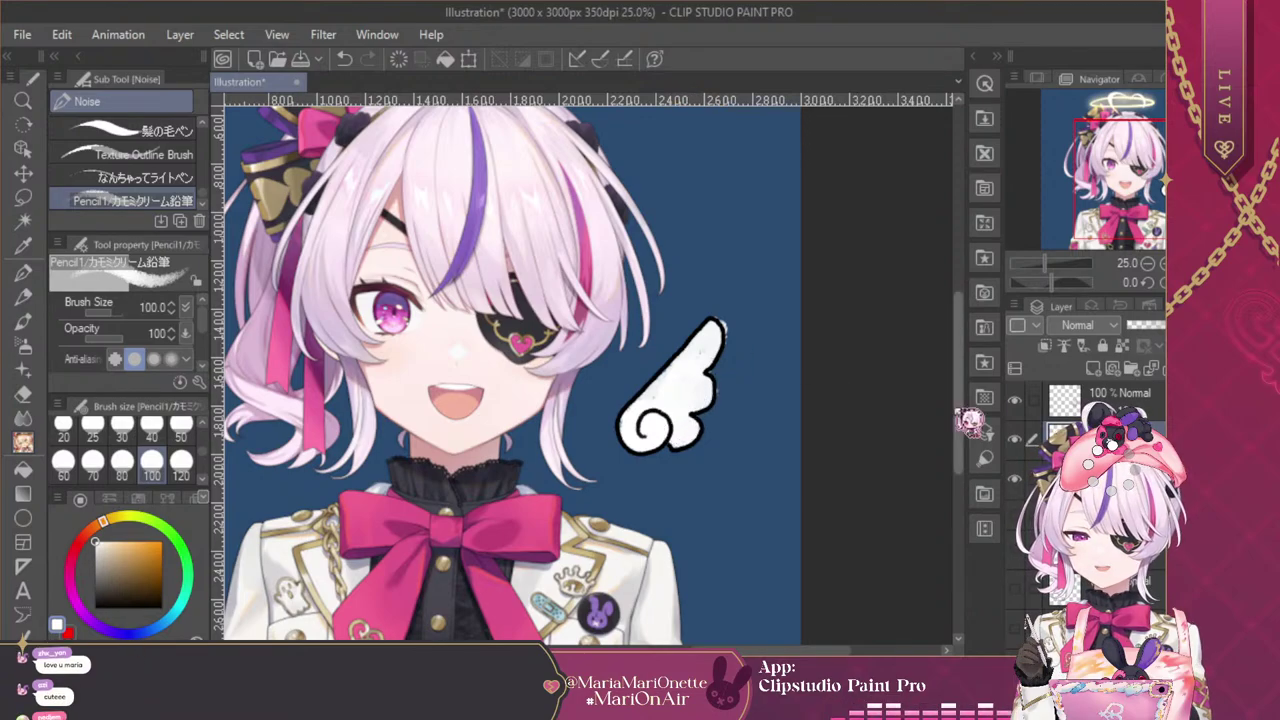
# Move the outlined white wing slightly lower and outward beside the character's shoulder
pyautogui.click(1110, 395)
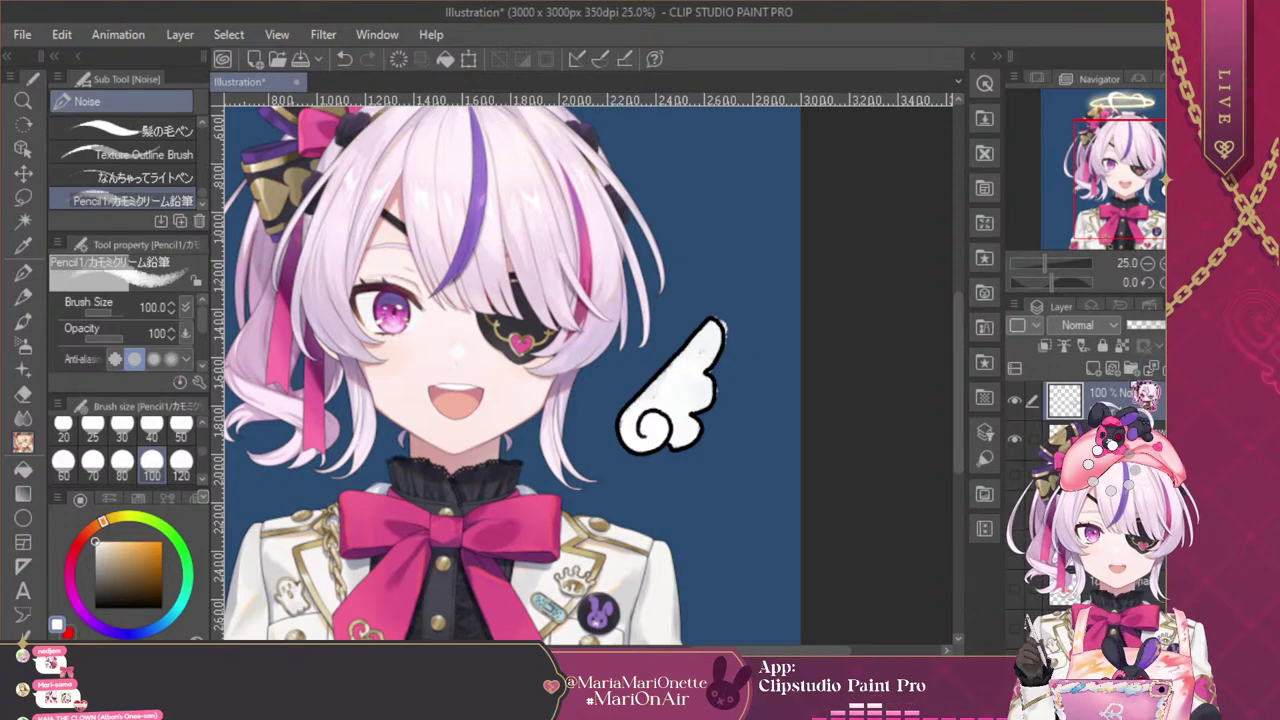
pyautogui.hotkey('ctrl', 't')
pyautogui.moveTo(695, 430); pyautogui.dragTo(710, 486)
pyautogui.press('Return')
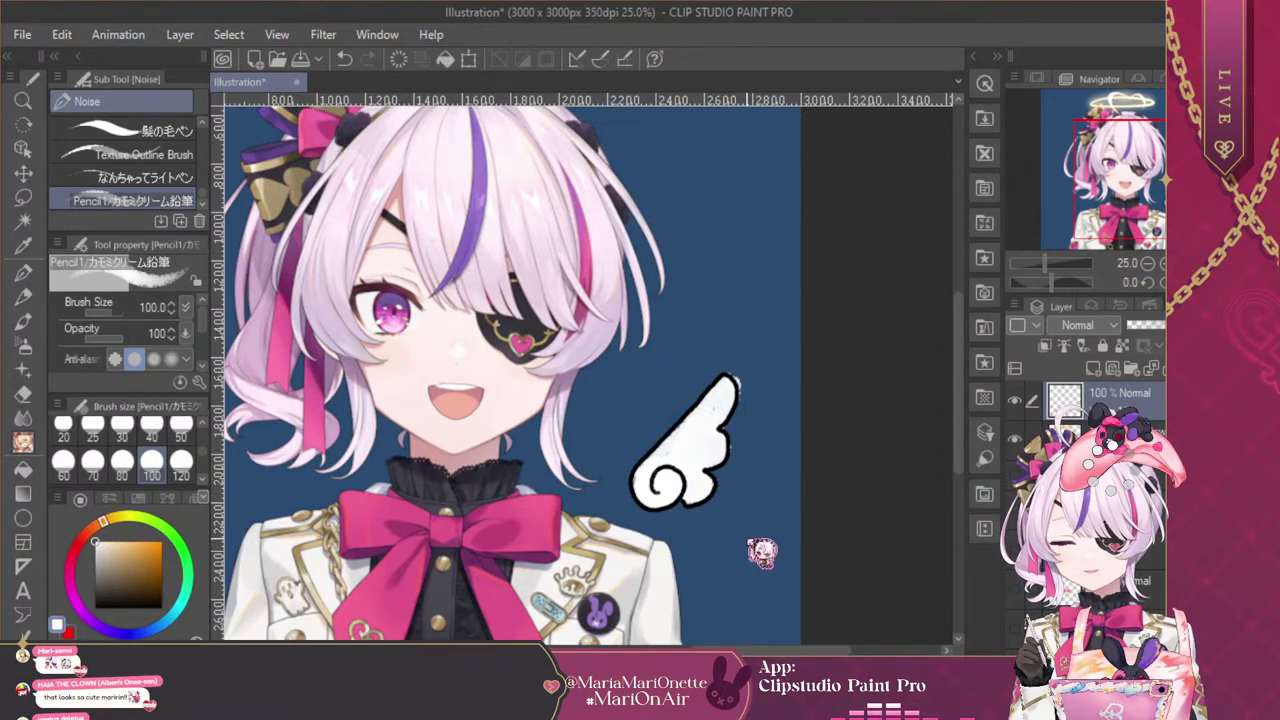
# Duplicate the wing layer, flip the copy horizontally, and place it on the other side of the character
pyautogui.hotkey('ctrl', 'c')
pyautogui.hotkey('ctrl', 'v')
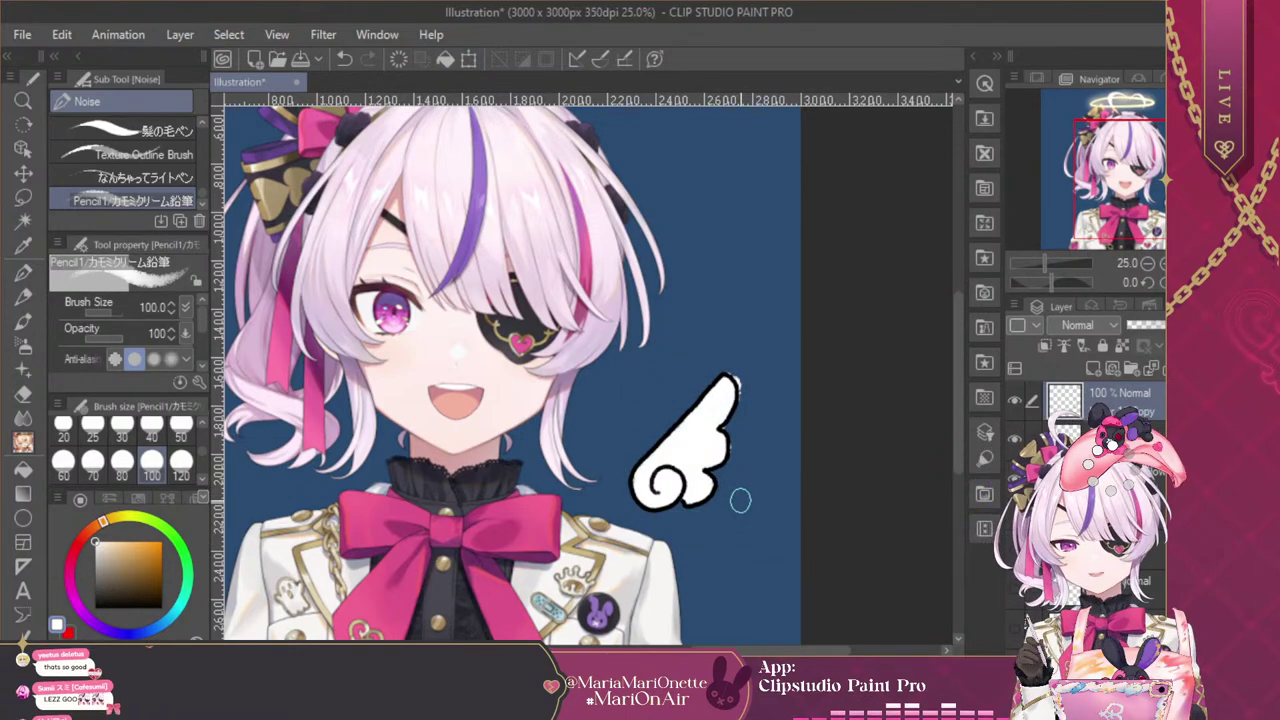
pyautogui.hotkey('ctrl', 't')
pyautogui.click(106, 306)
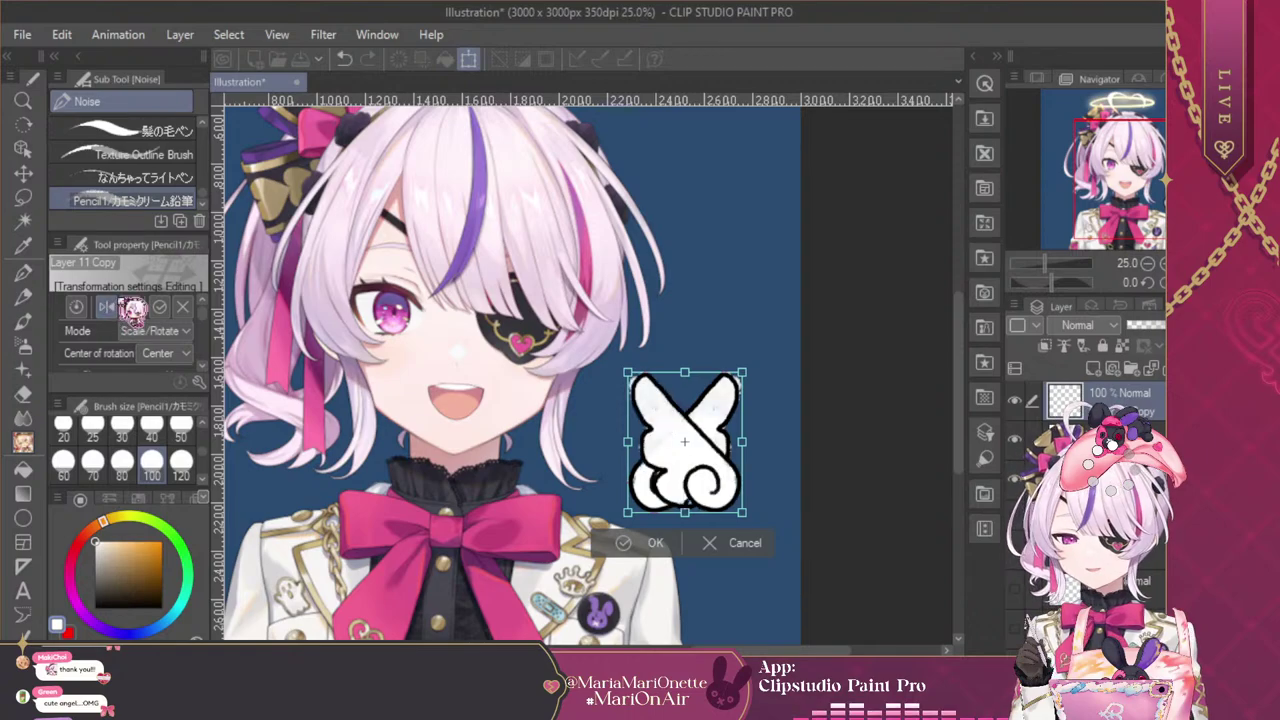
pyautogui.click(1148, 263)
pyautogui.moveTo(684, 427); pyautogui.dragTo(440, 396)
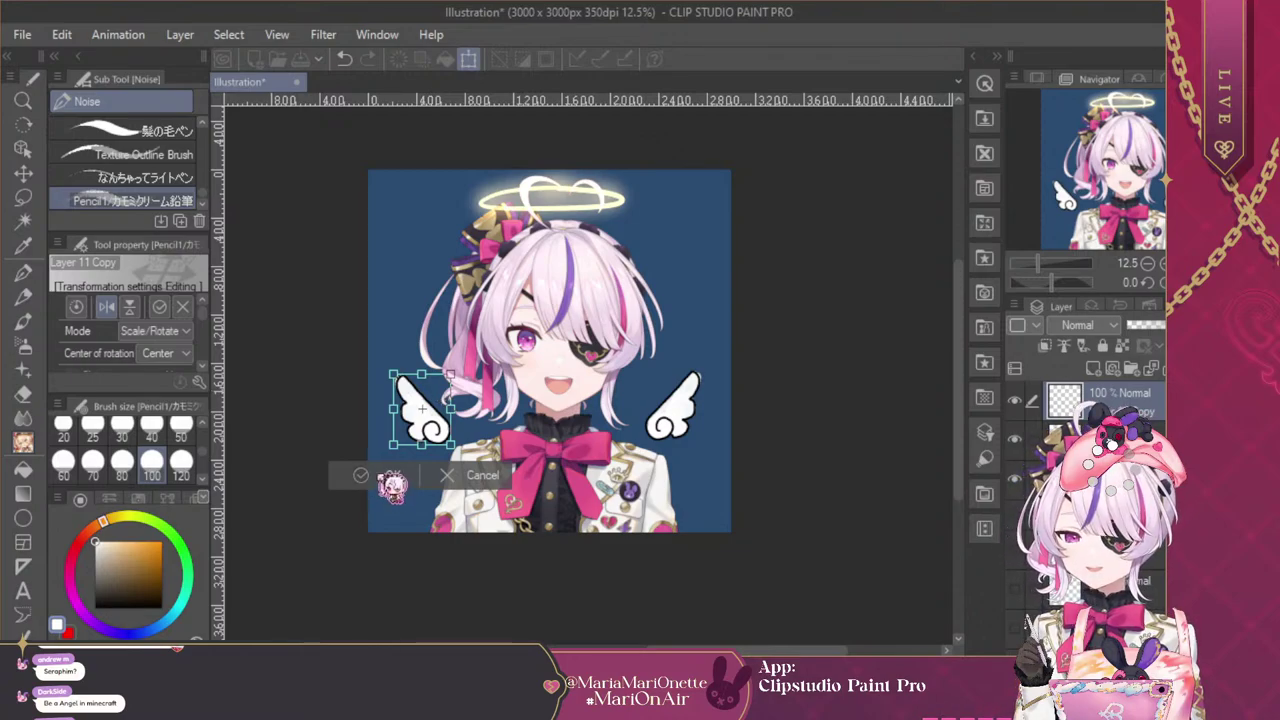
pyautogui.click(391, 475)
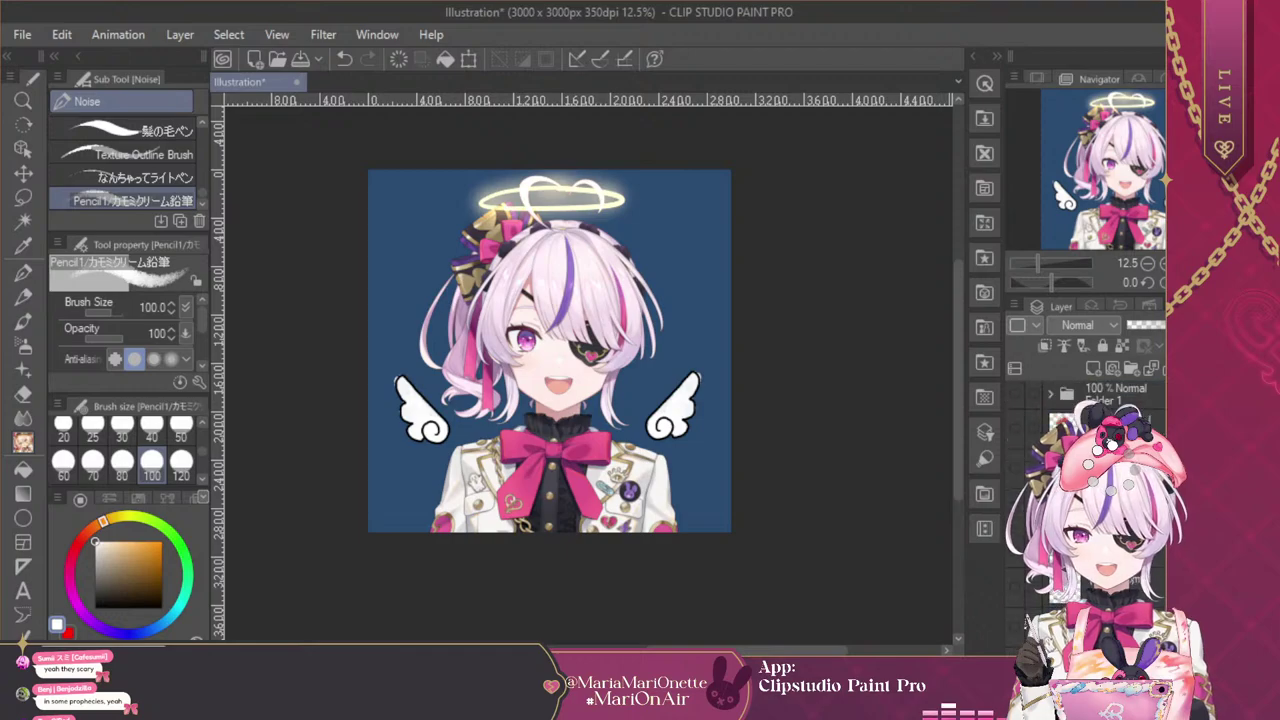
# Hide the character and background layers so the halo and wings stand alone on transparency
pyautogui.click(1014, 595)
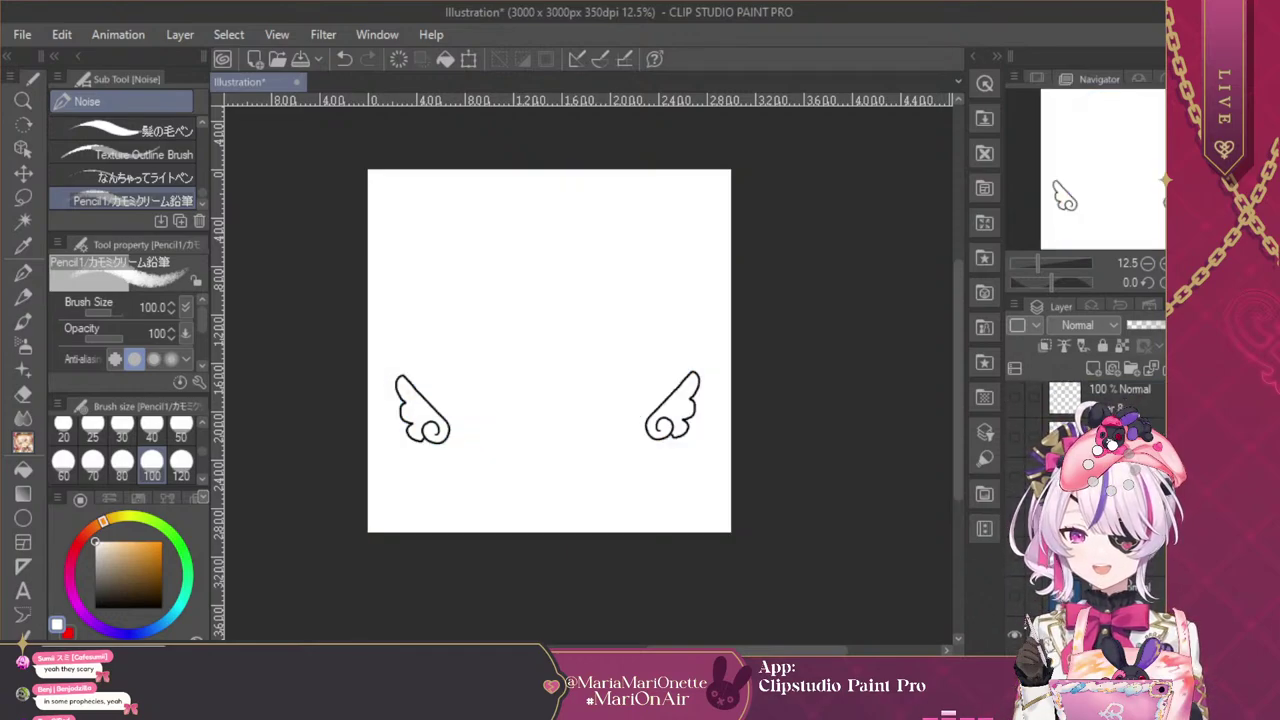
pyautogui.click(1014, 634)
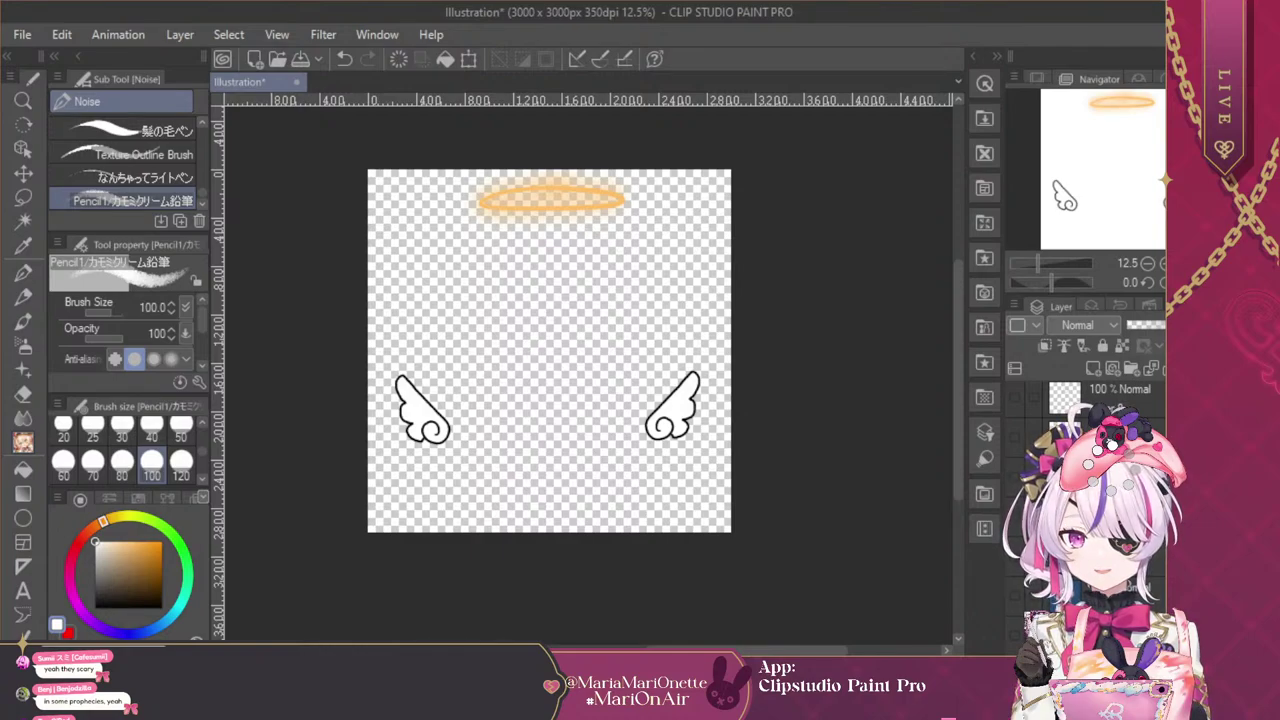
pyautogui.scroll(3, 1085, 500)
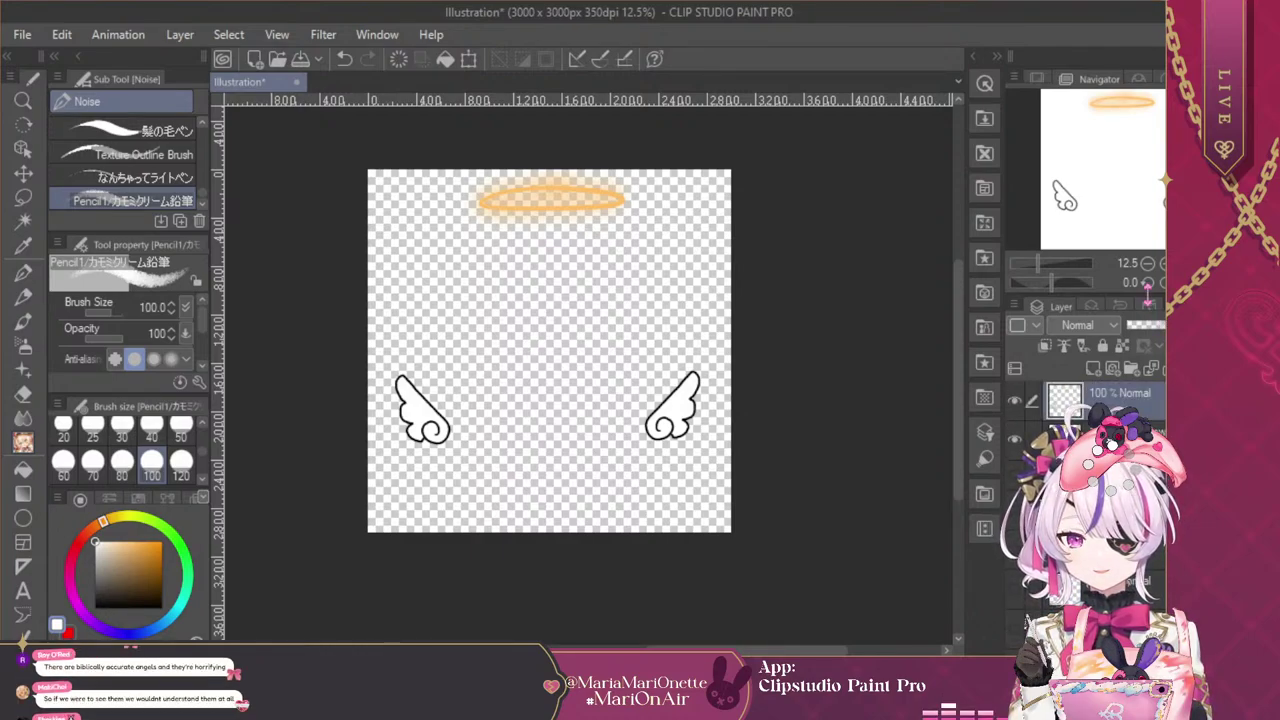
# Whiten the halo on a clipped Add (Glow) layer using the Soft airbrush at size 250, and show the character again
pyautogui.click(1140, 433)
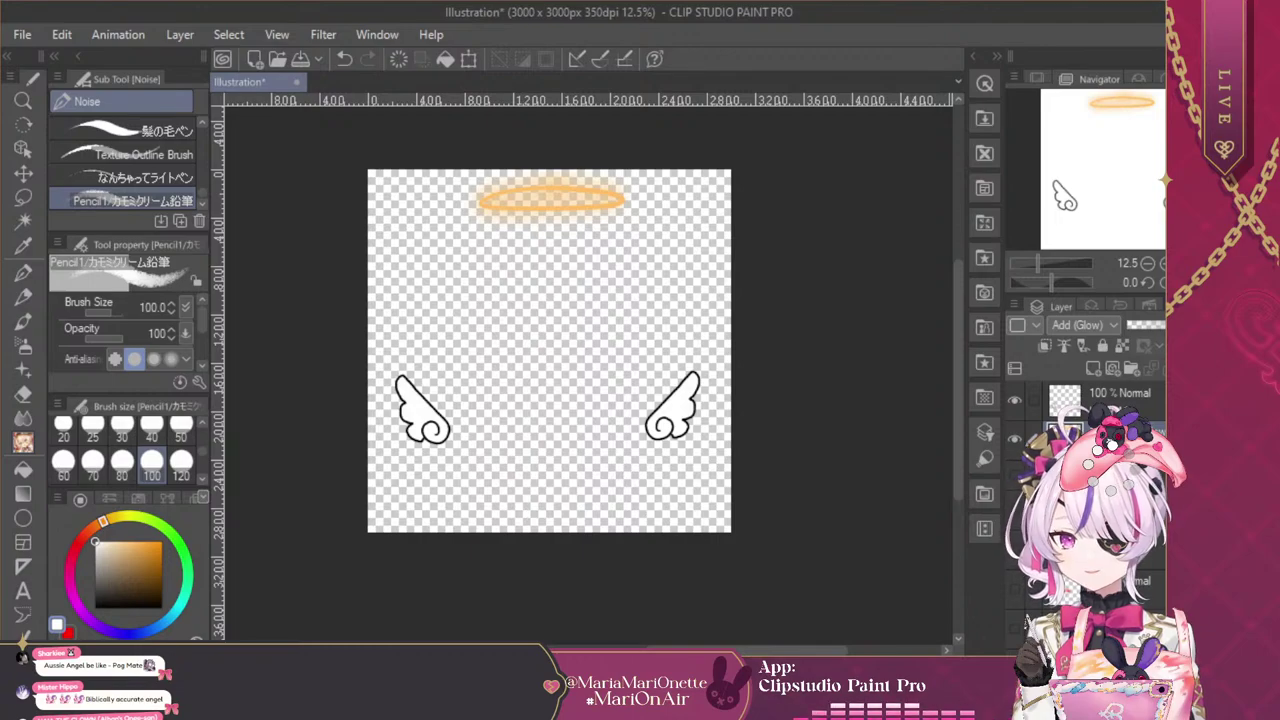
pyautogui.click(23, 345)
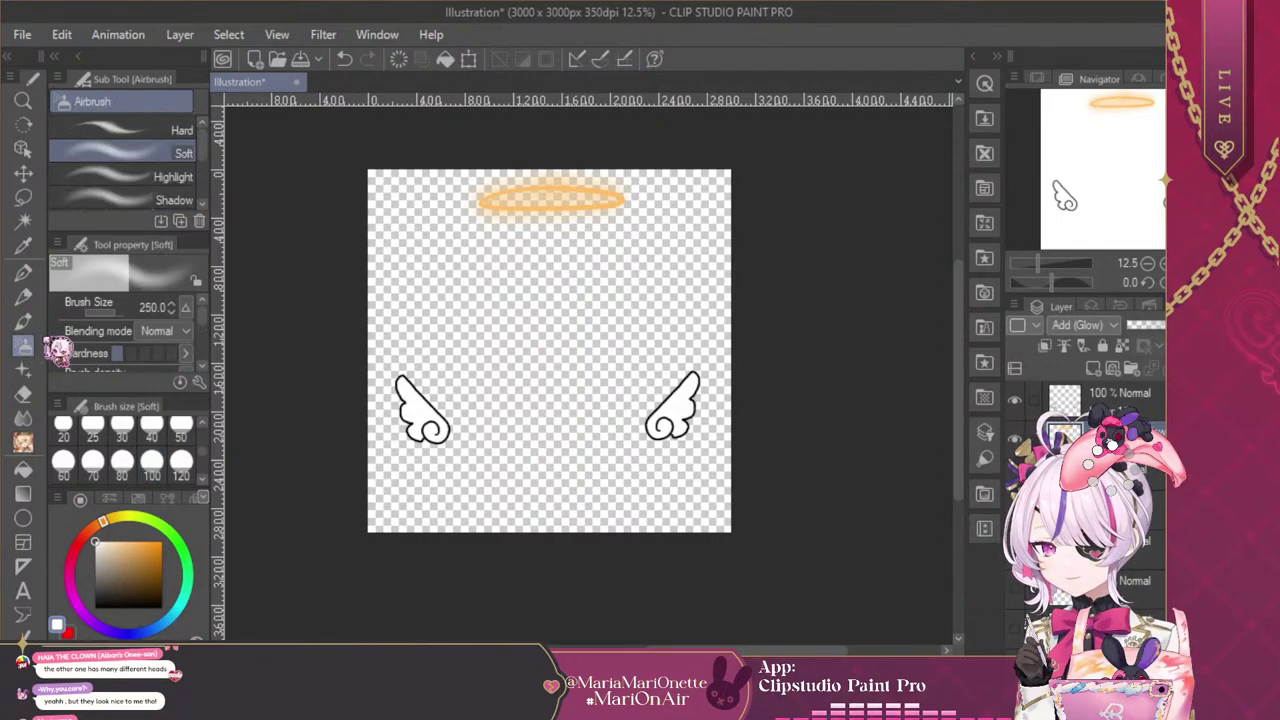
pyautogui.moveTo(516, 185)
pyautogui.mouseDown()
pyautogui.moveTo(488, 200)
pyautogui.moveTo(573, 206)
pyautogui.moveTo(596, 183)
pyautogui.moveTo(483, 205)
pyautogui.moveTo(606, 207)
pyautogui.moveTo(489, 197)
pyautogui.mouseUp()
pyautogui.hotkey('ctrl', 'z')
pyautogui.hotkey('ctrl', 'z')
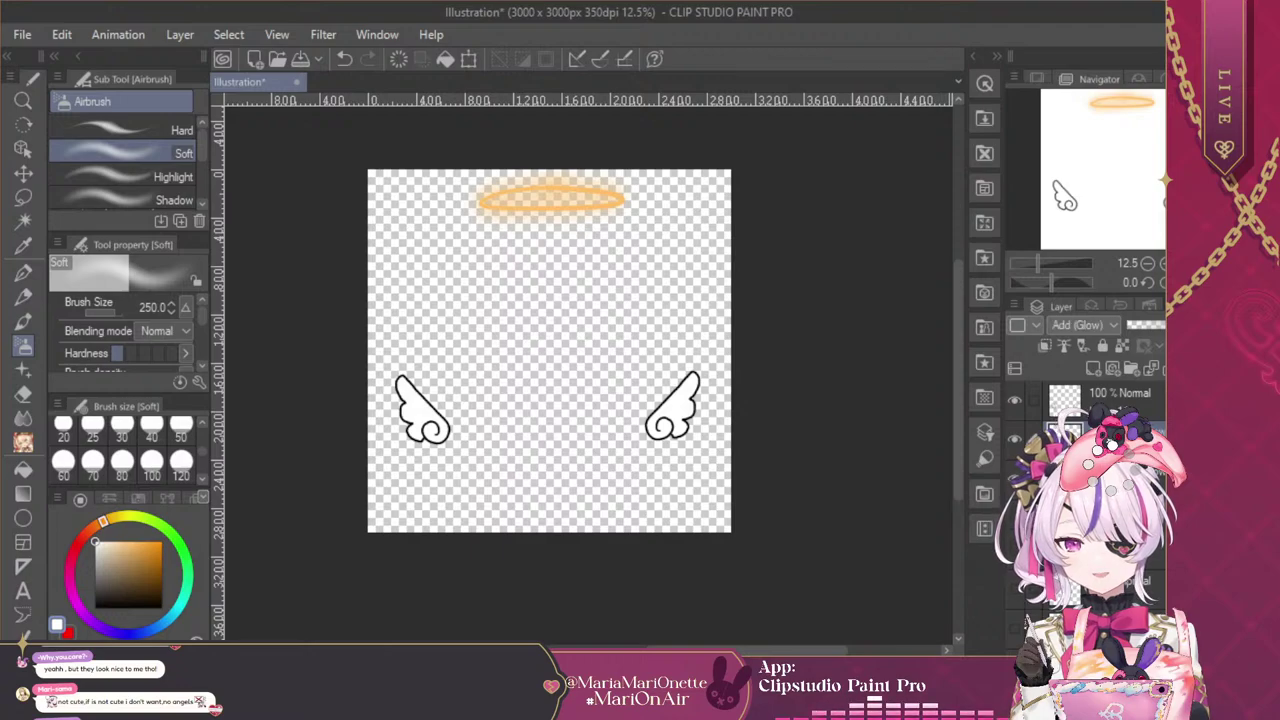
pyautogui.moveTo(518, 181)
pyautogui.mouseDown()
pyautogui.moveTo(610, 194)
pyautogui.moveTo(559, 183)
pyautogui.moveTo(528, 185)
pyautogui.moveTo(532, 213)
pyautogui.moveTo(612, 201)
pyautogui.moveTo(581, 186)
pyautogui.moveTo(495, 198)
pyautogui.mouseUp()
pyautogui.hotkey('ctrl', 'z')
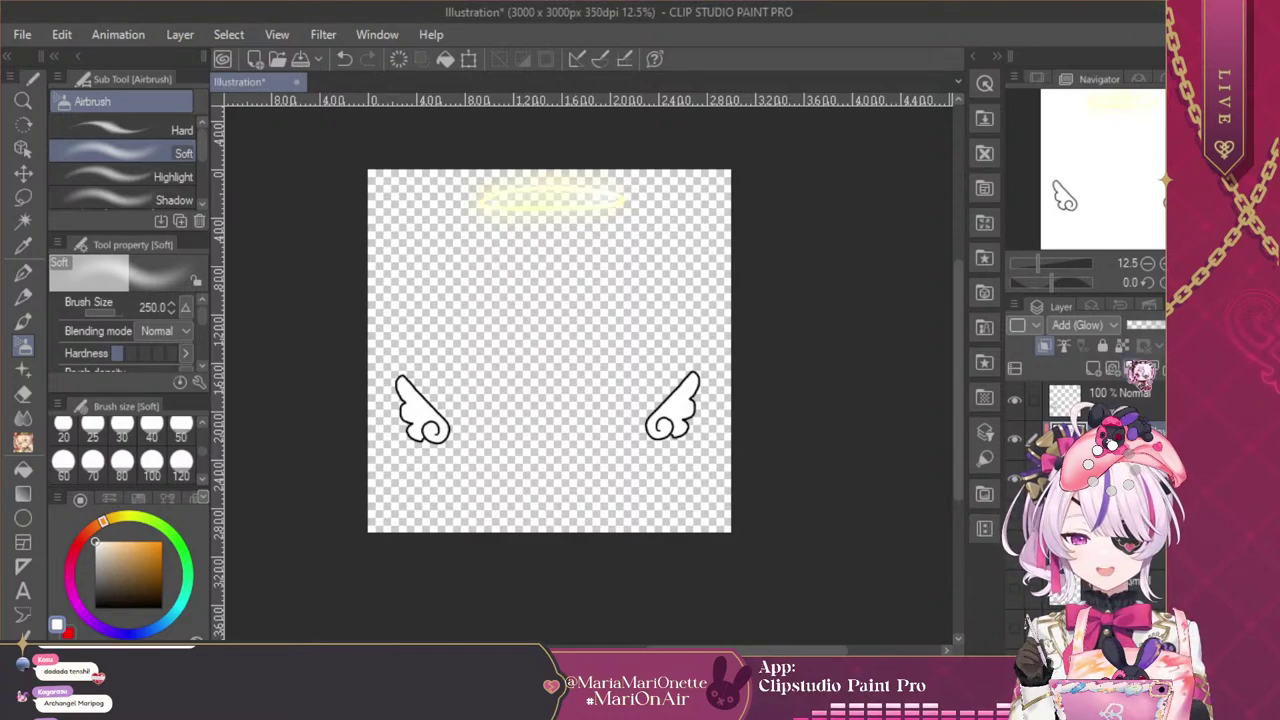
pyautogui.scroll(1, 1085, 500)
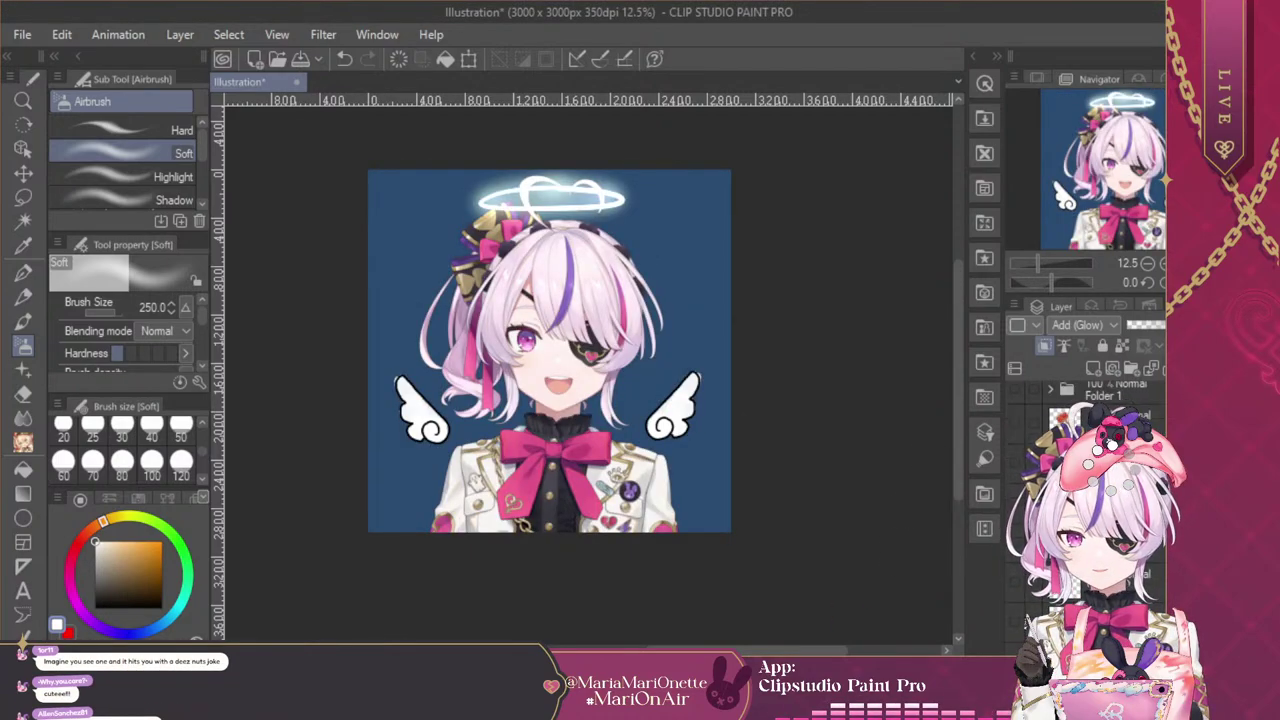
pyautogui.scroll(1, 1085, 500)
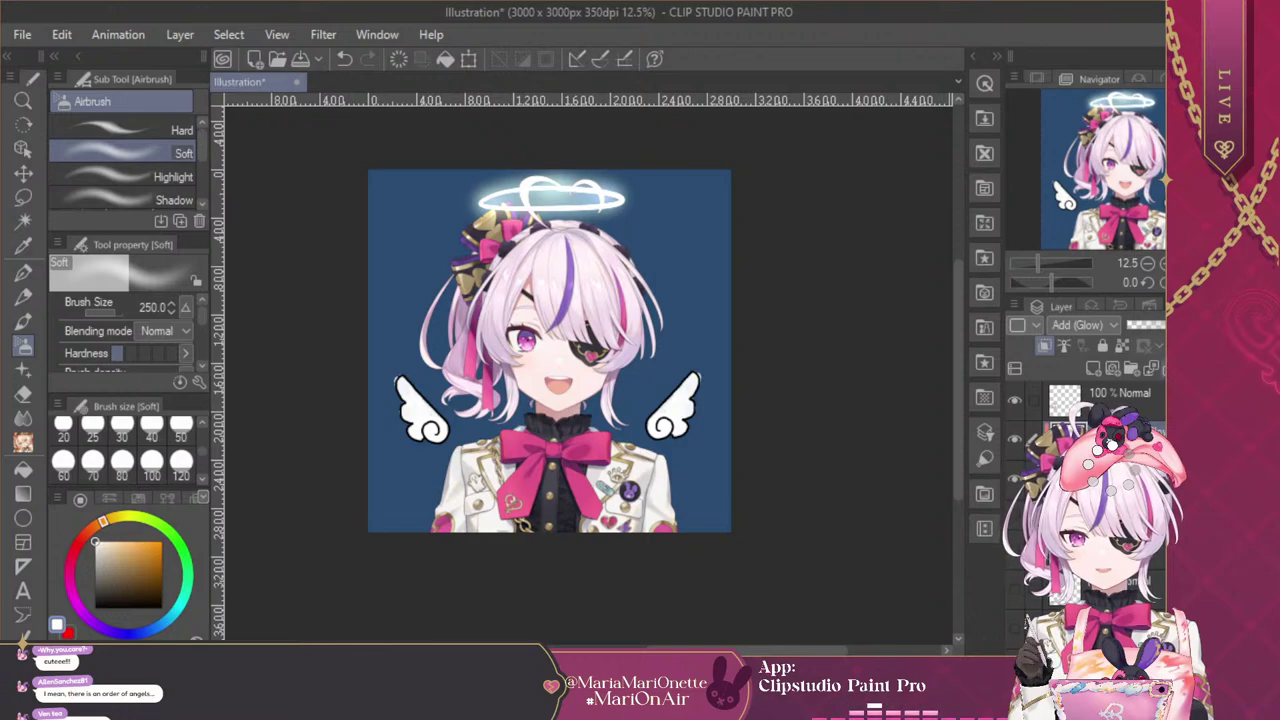
# Hide and reshow the halo's clipped whitening layer to compare the yellow and white versions
pyautogui.click(1014, 439)
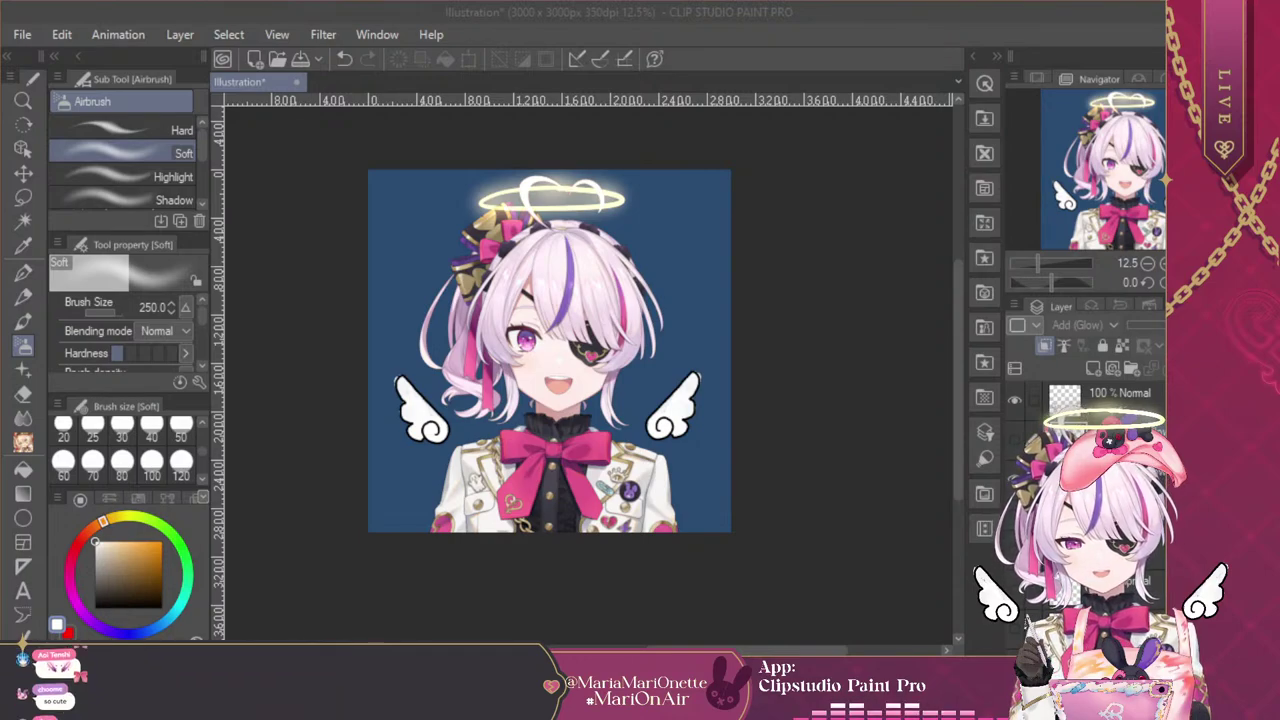
pyautogui.hotkey('alt', 'Tab')
pyautogui.click(1014, 438)
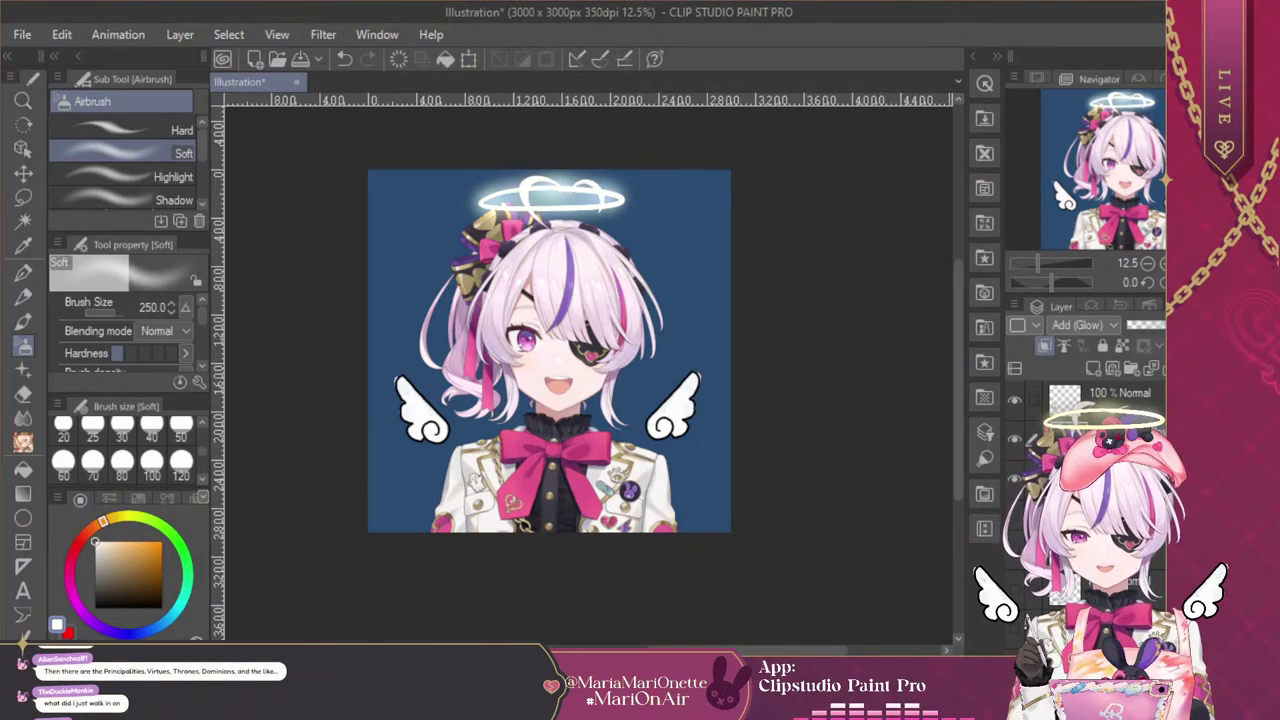
# Set the wing layer's blending mode to Add (Glow)
pyautogui.click(1120, 398)
pyautogui.click(1090, 325)
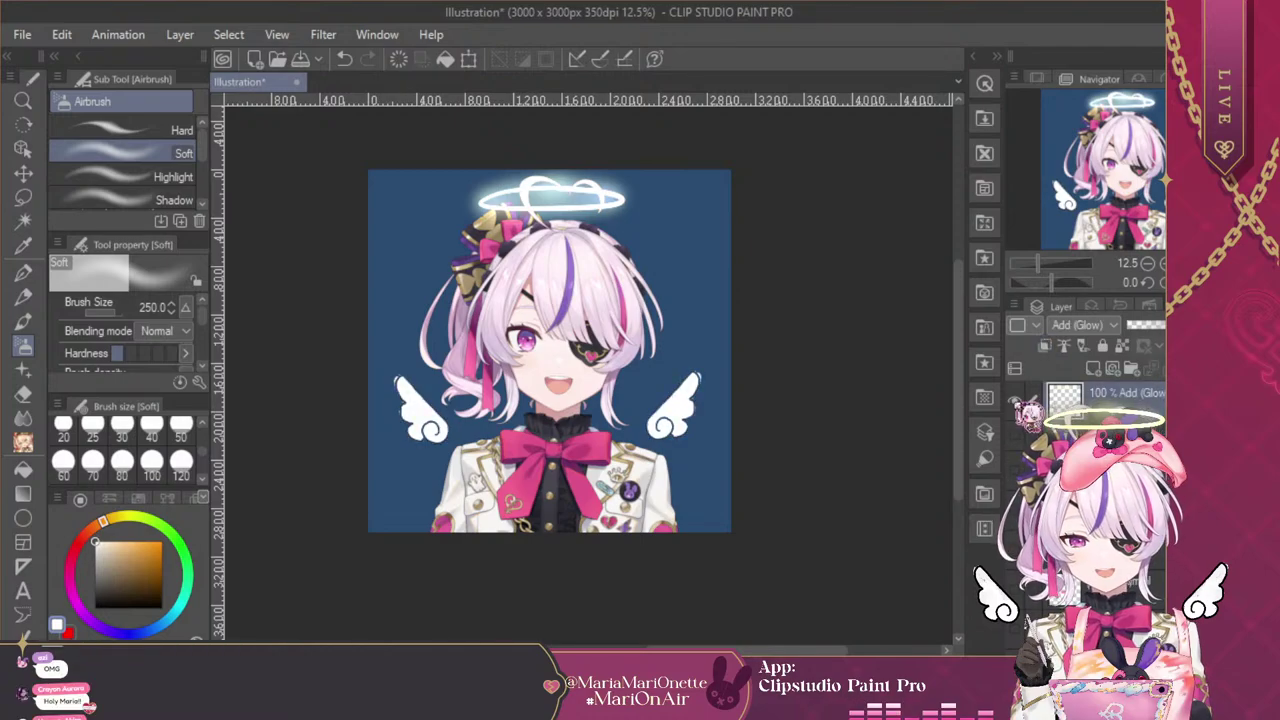
# Hide the wing and halo layers, and add a new layer with black as the drawing colour
pyautogui.moveTo(1014, 400); pyautogui.dragTo(1014, 438)
pyautogui.click(1092, 369)
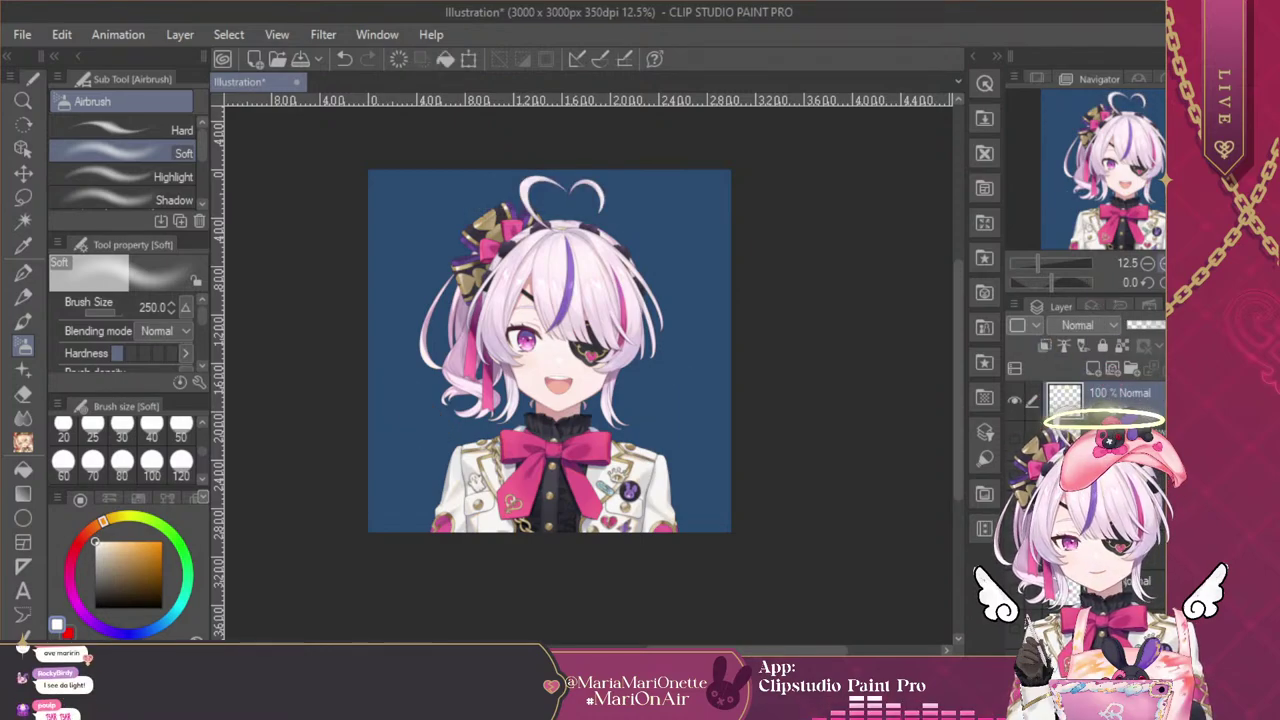
pyautogui.hotkey('ctrl', '+')
pyautogui.hotkey('ctrl', '+')
pyautogui.hotkey('ctrl', '+')
pyautogui.moveTo(1142, 192); pyautogui.dragTo(1156, 152)
pyautogui.click(95, 607)
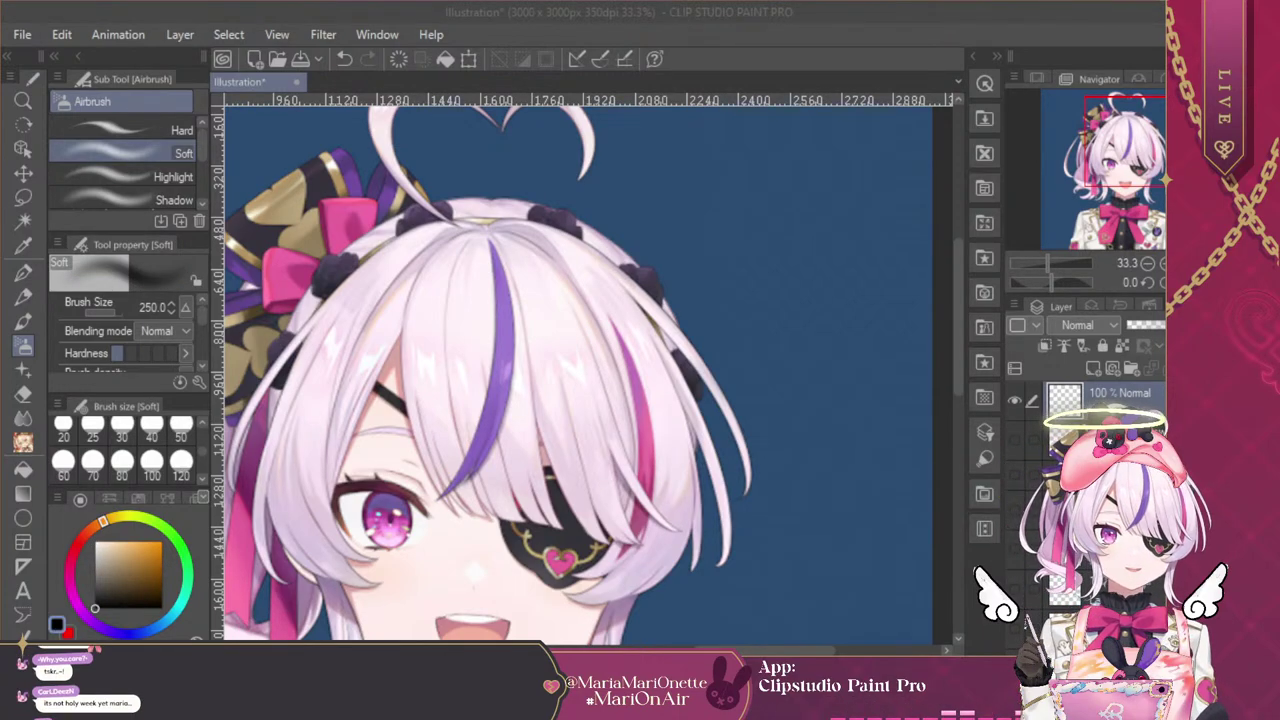
# Try a black stroke at the upper side of the hair with the Pencil1 brush at size 50, and undo it
pyautogui.click(23, 442)
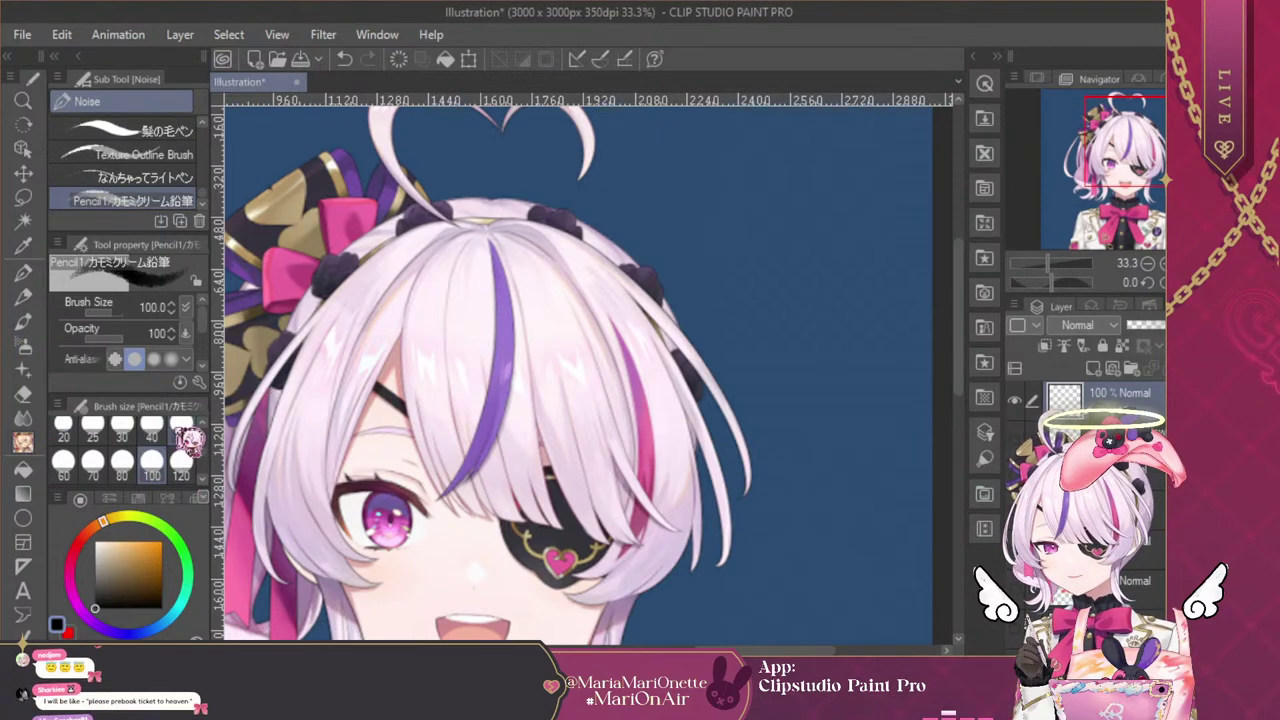
pyautogui.click(182, 424)
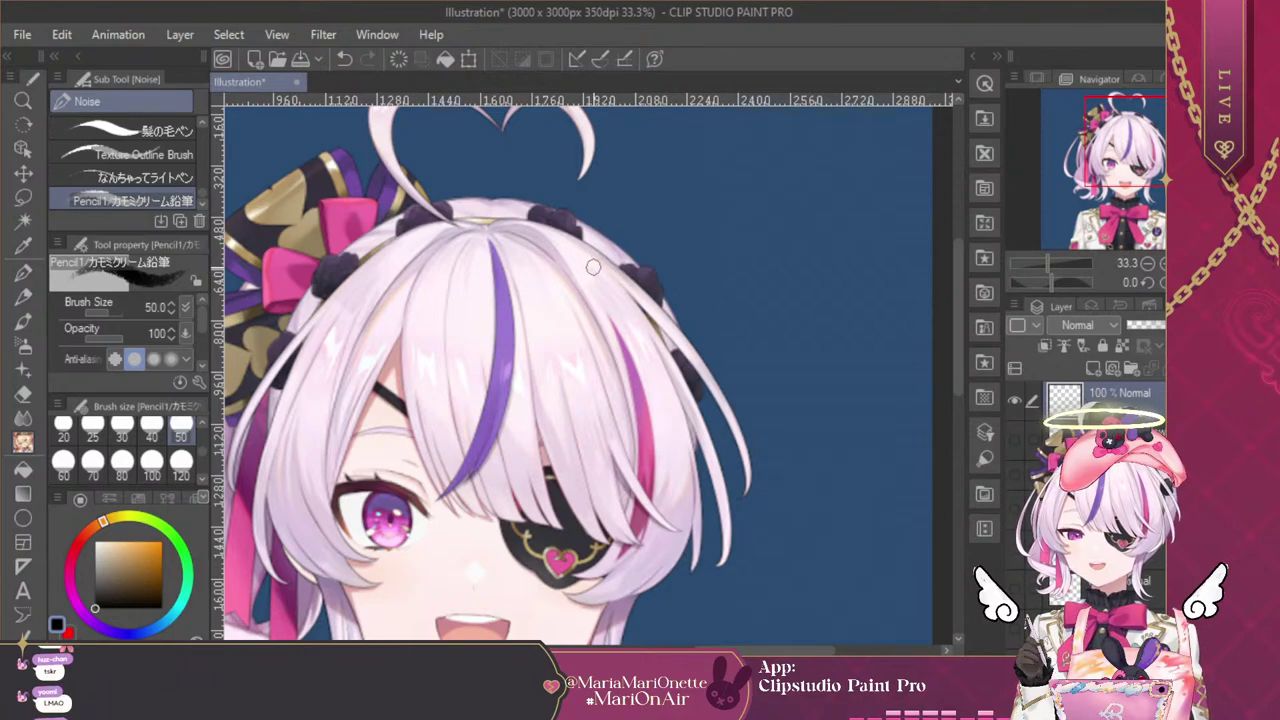
pyautogui.moveTo(591, 259); pyautogui.dragTo(654, 185)
pyautogui.click(345, 59)
# Outline a pointed devil horn in black on the eyepatch side of the hair with the Pencil1 brush at size 15
pyautogui.scroll(1, 190, 440)
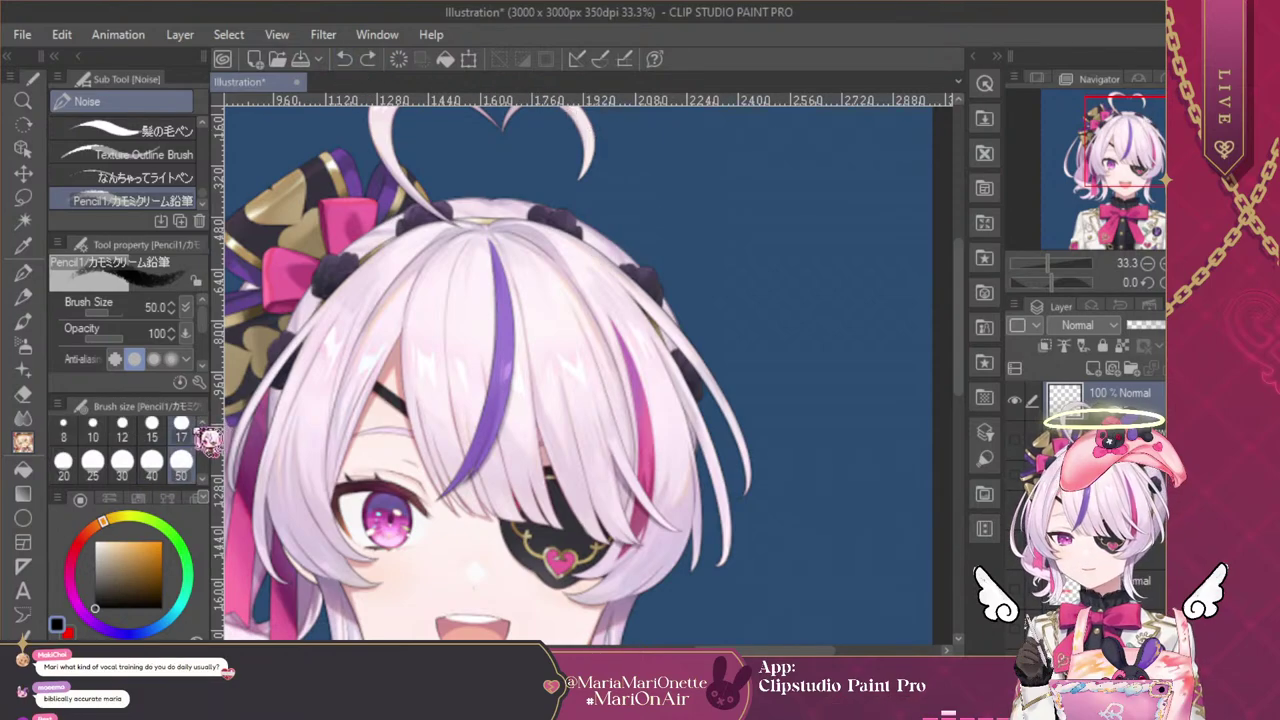
pyautogui.click(151, 424)
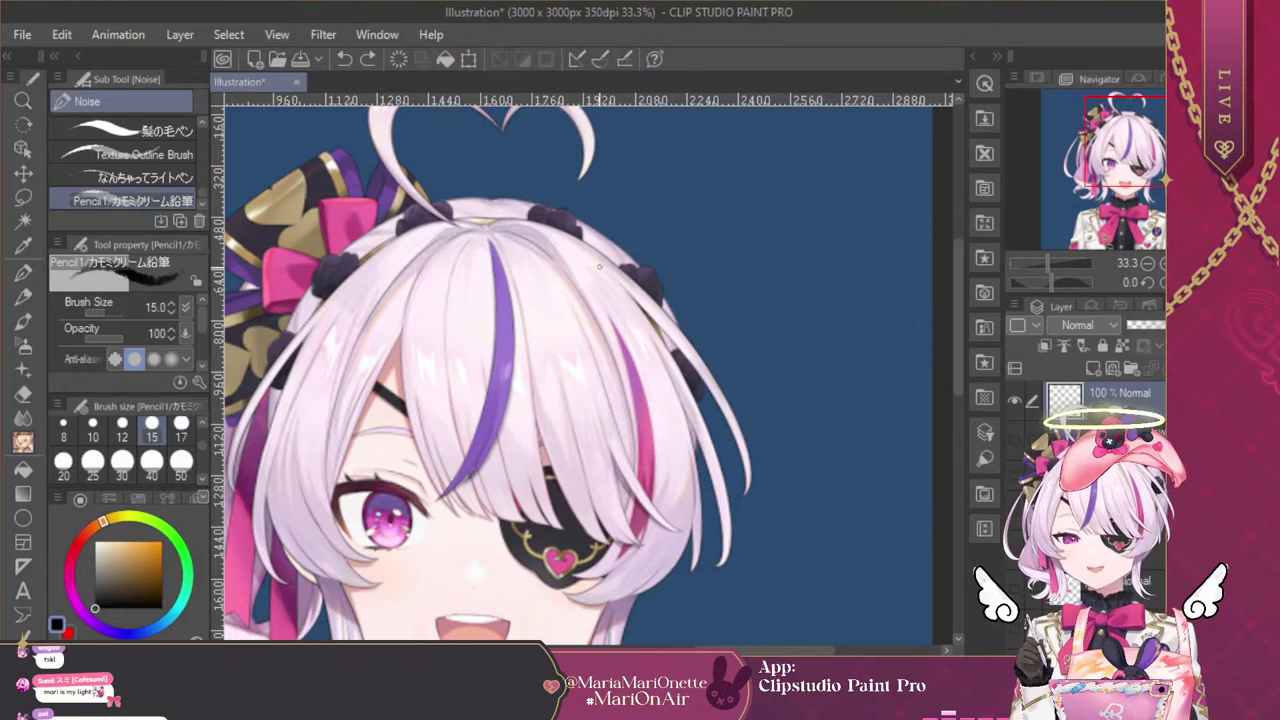
pyautogui.moveTo(585, 259)
pyautogui.mouseDown()
pyautogui.moveTo(640, 219)
pyautogui.moveTo(652, 322)
pyautogui.mouseUp()
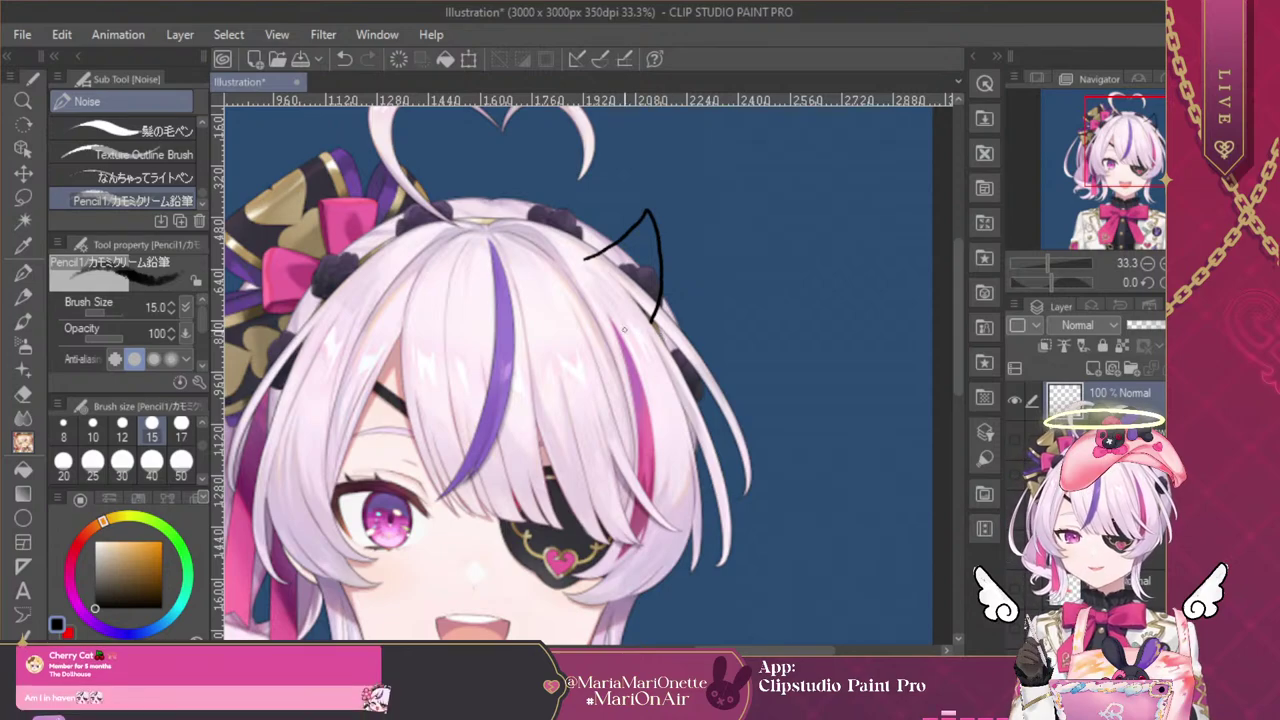
# Colour the inside of the horn red beneath its black outline with the Pencil1 brush at size 50
pyautogui.press('x')
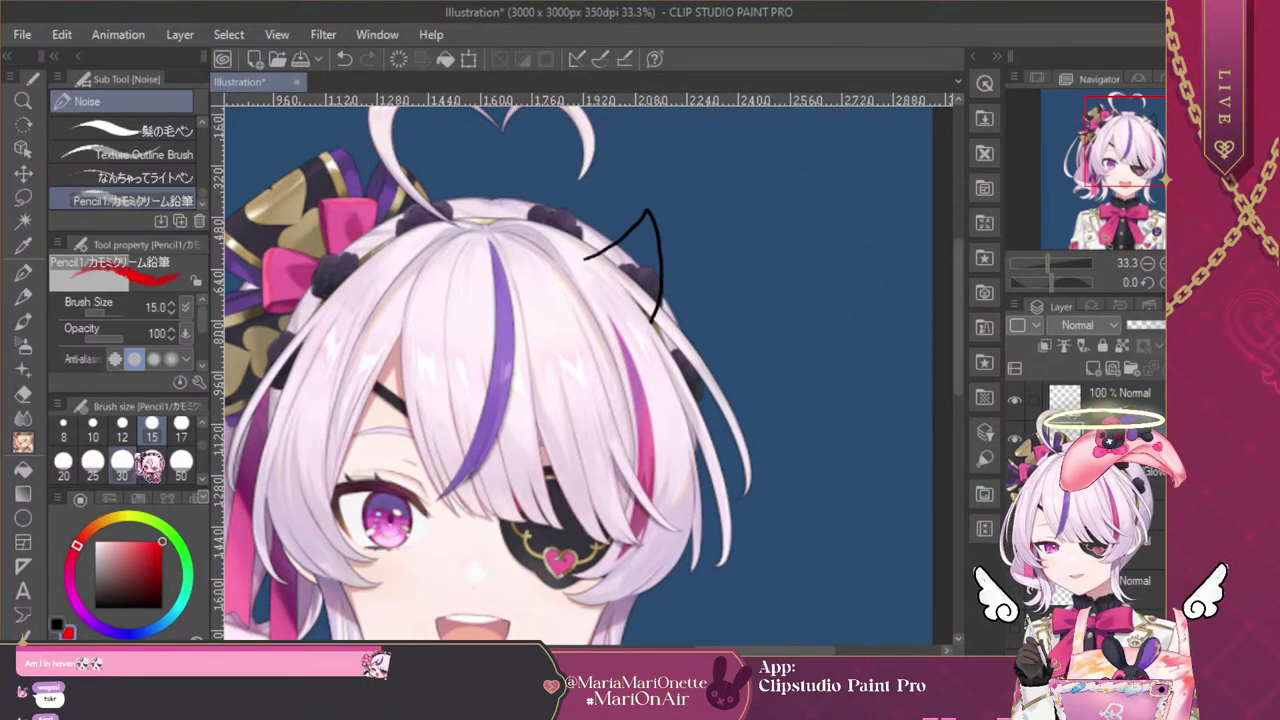
pyautogui.click(181, 460)
pyautogui.moveTo(590, 260)
pyautogui.mouseDown()
pyautogui.moveTo(602, 275)
pyautogui.moveTo(612, 254)
pyautogui.moveTo(622, 290)
pyautogui.moveTo(635, 284)
pyautogui.moveTo(645, 300)
pyautogui.moveTo(646, 225)
pyautogui.moveTo(652, 316)
pyautogui.moveTo(649, 298)
pyautogui.mouseUp()
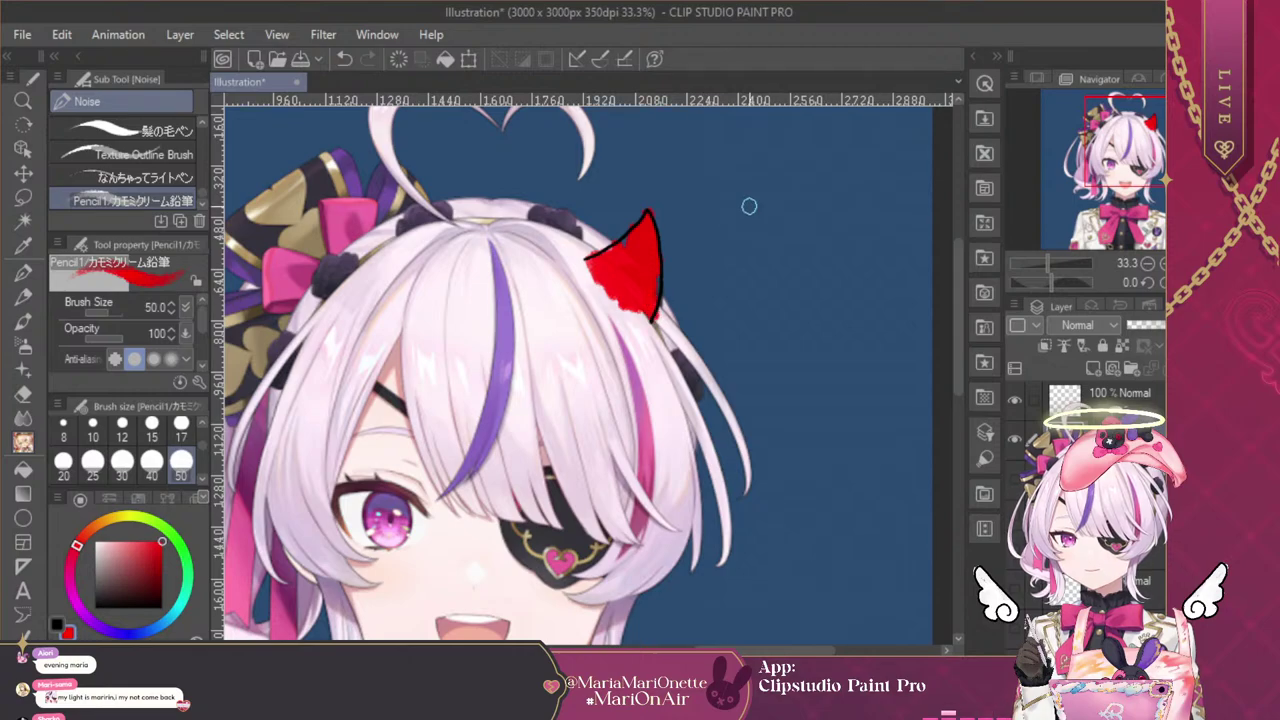
# Copy and paste the red horn, and start a Scale/Rotate transformation on the pasted copy
pyautogui.hotkey('ctrl', 'c')
pyautogui.hotkey('ctrl', 'v')
pyautogui.hotkey('ctrl', 't')
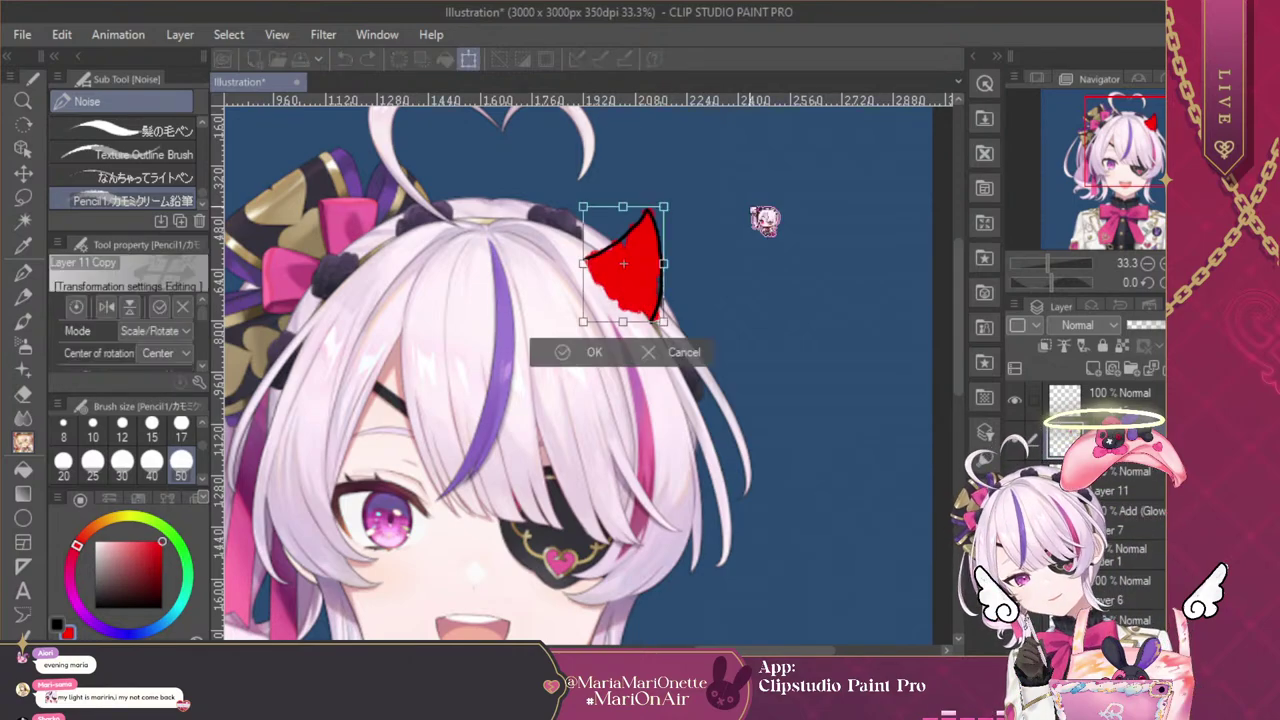
pyautogui.click(672, 345)
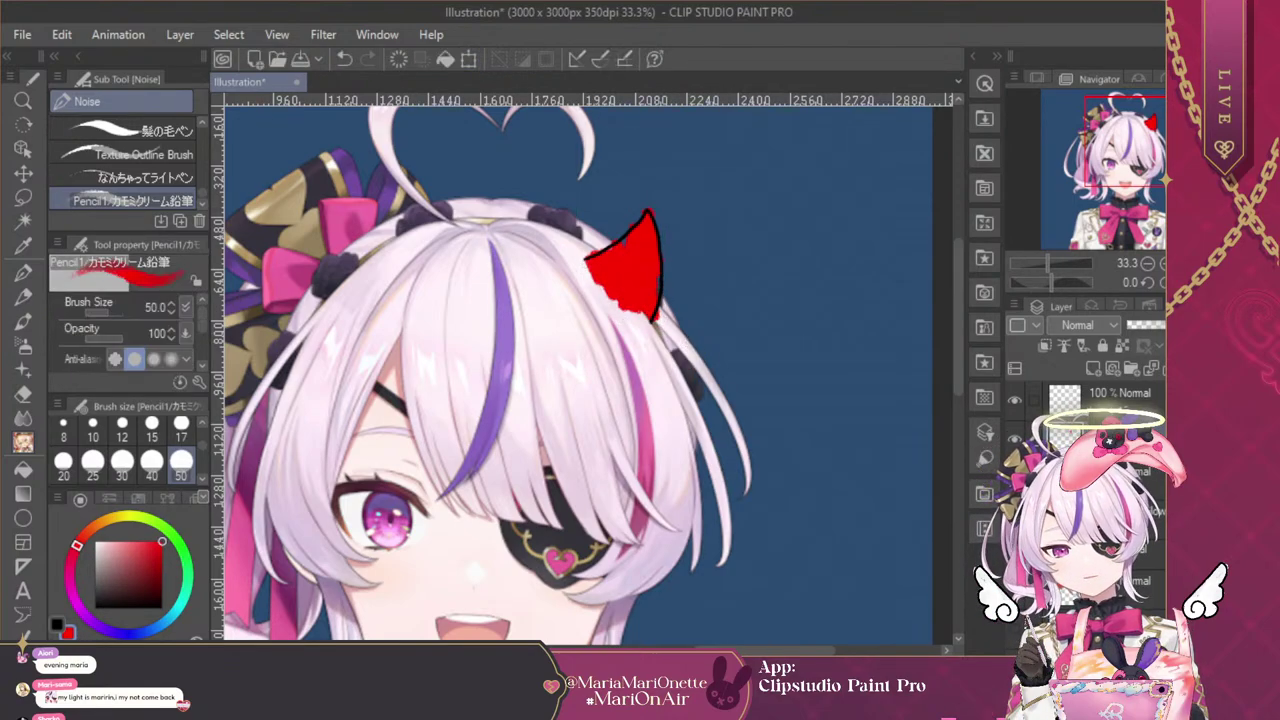
pyautogui.click(1120, 398)
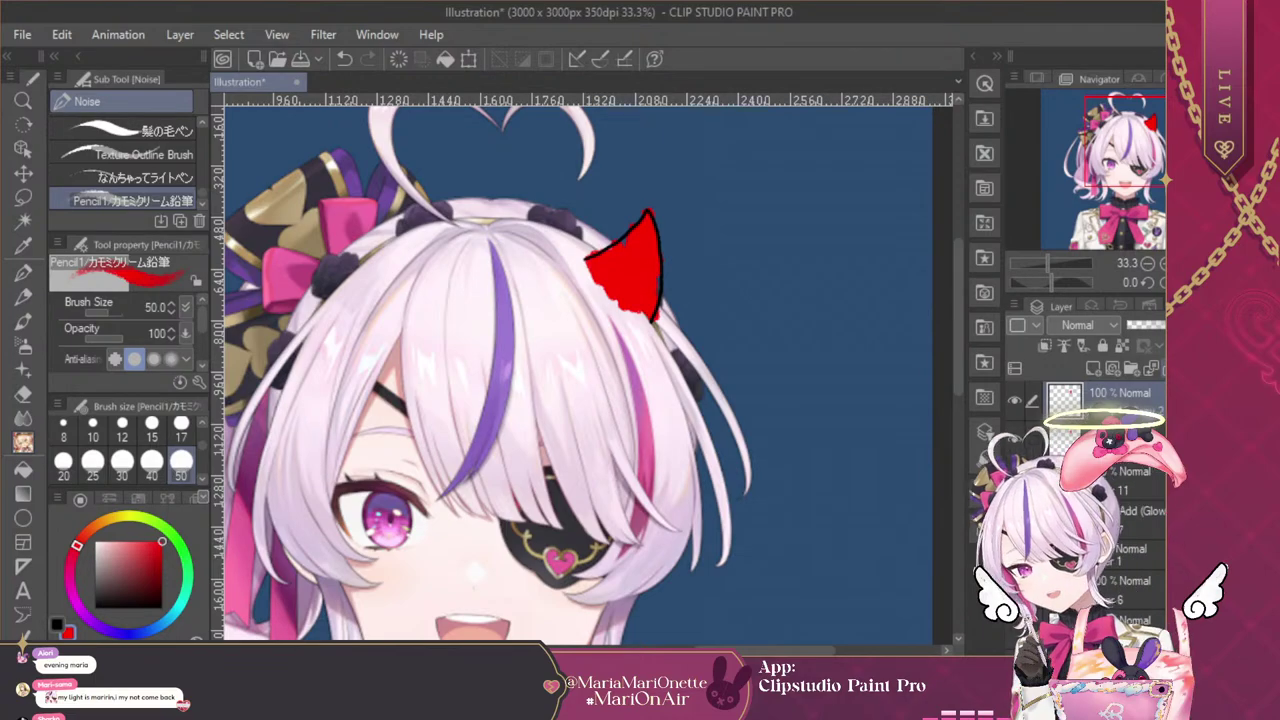
pyautogui.hotkey('ctrl', 'v')
pyautogui.hotkey('ctrl', 't')
pyautogui.moveTo(1109, 152); pyautogui.dragTo(1087, 152)
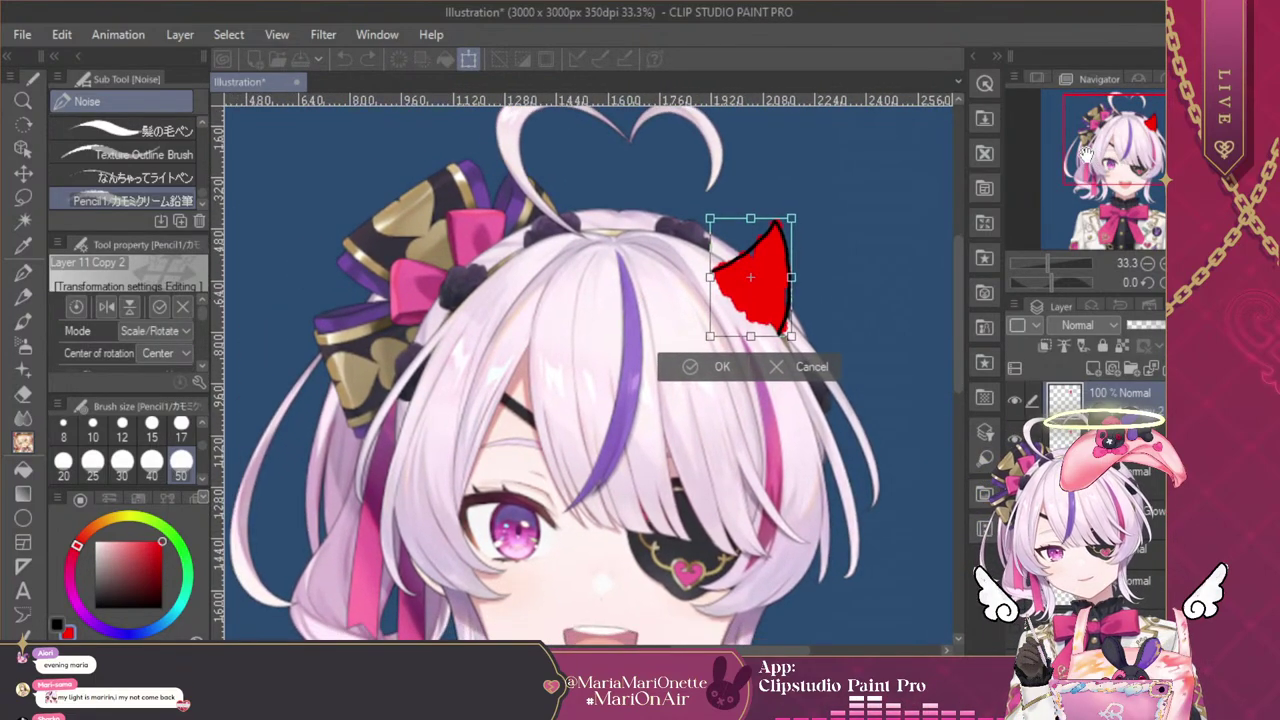
# Flip the copied red horn horizontally and place it on the opposite side of the head, beside the hair bows
pyautogui.click(106, 307)
pyautogui.moveTo(764, 324); pyautogui.dragTo(454, 308)
pyautogui.click(424, 374)
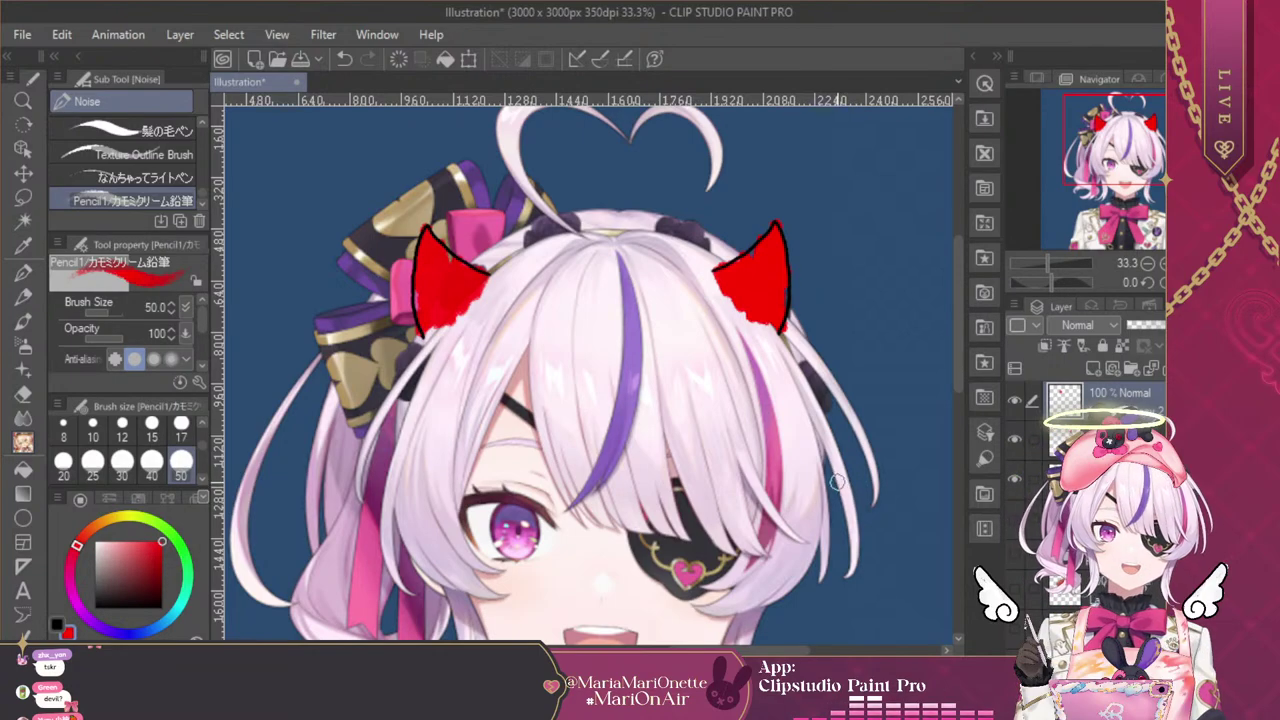
pyautogui.hotkey('ctrl', 't')
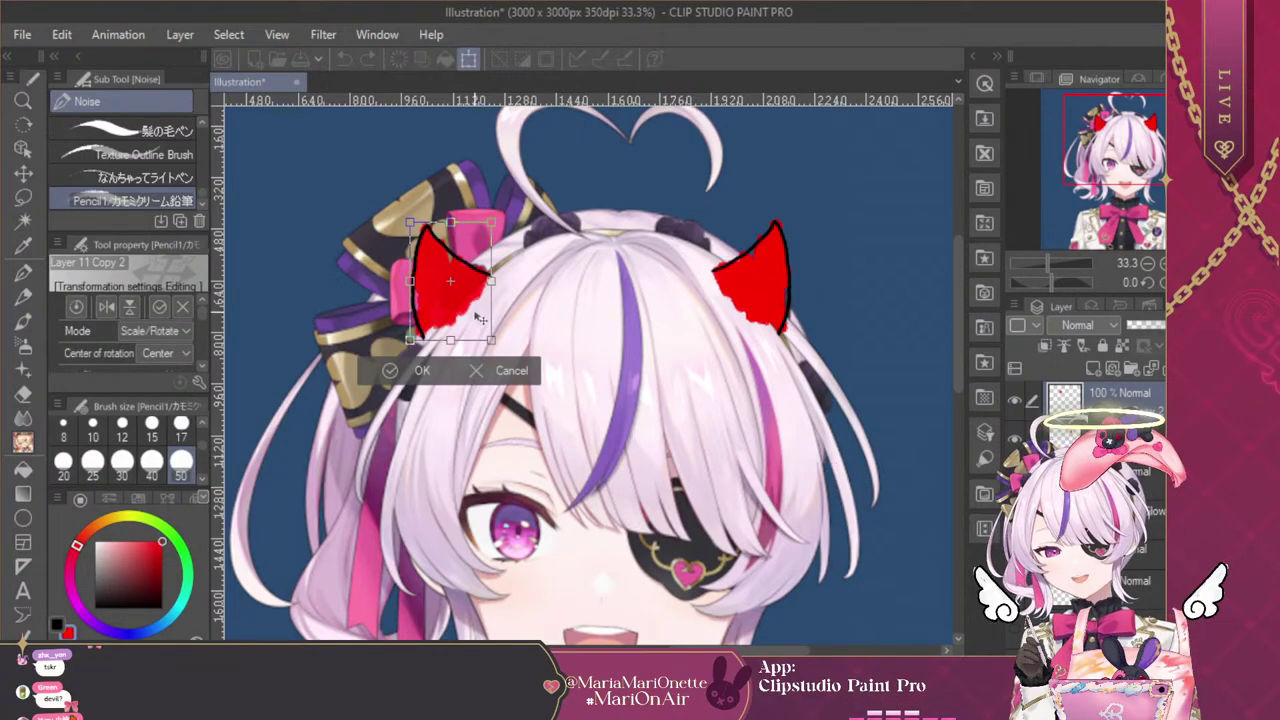
pyautogui.moveTo(480, 318)
pyautogui.mouseDown()
pyautogui.moveTo(492, 314)
pyautogui.moveTo(479, 334)
pyautogui.moveTo(497, 302)
pyautogui.mouseUp()
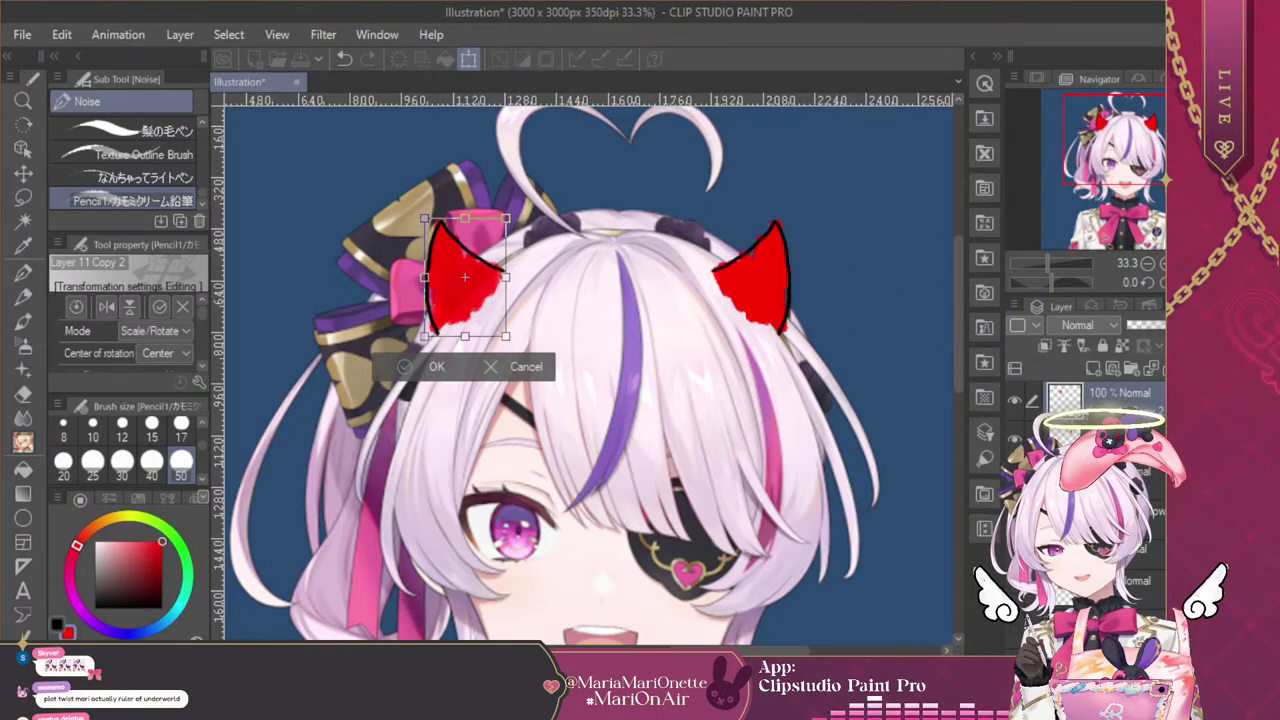
pyautogui.click(430, 364)
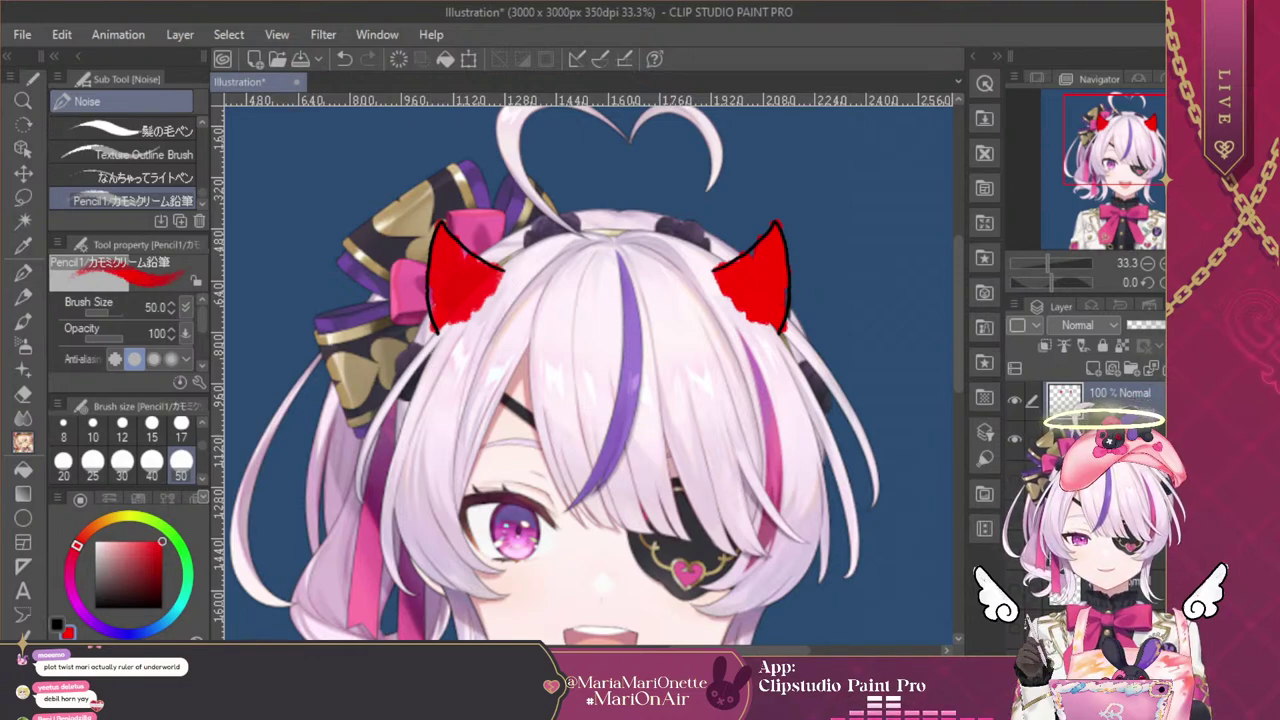
pyautogui.hotkey('ctrl', 'z')
pyautogui.hotkey('ctrl', 'y')
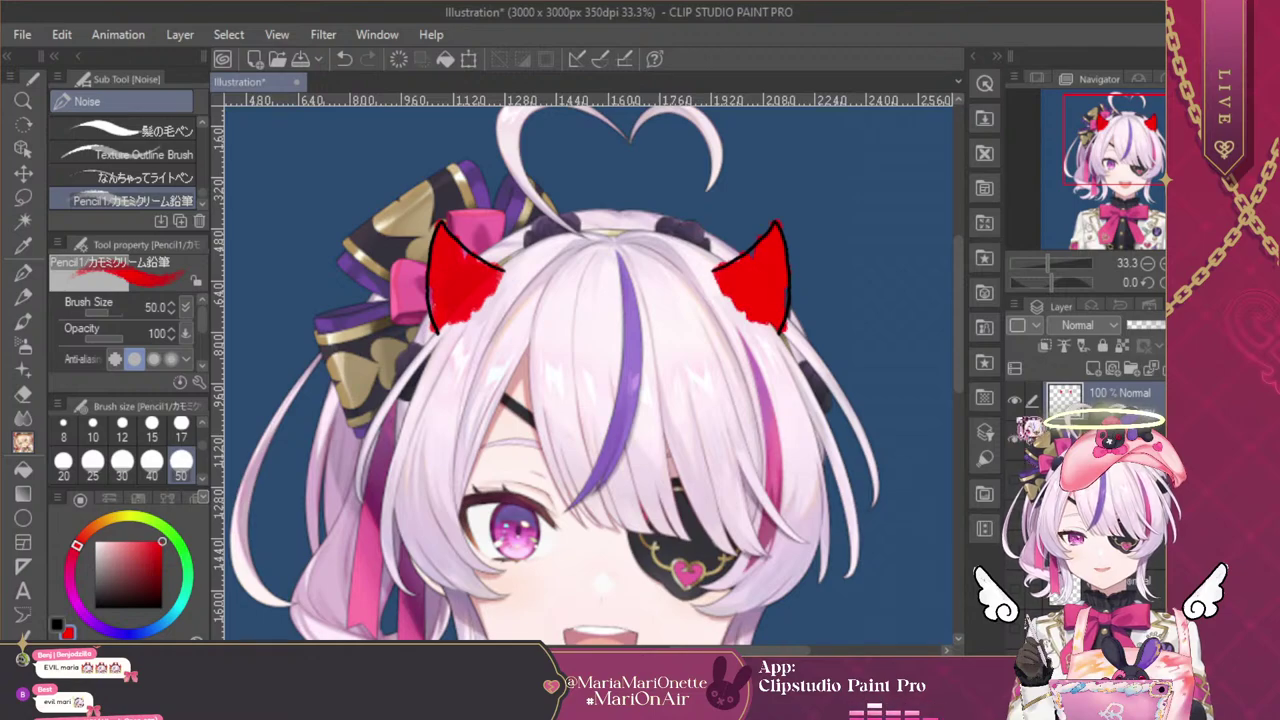
pyautogui.hotkey('ctrl', 'z')
pyautogui.hotkey('ctrl', 'y')
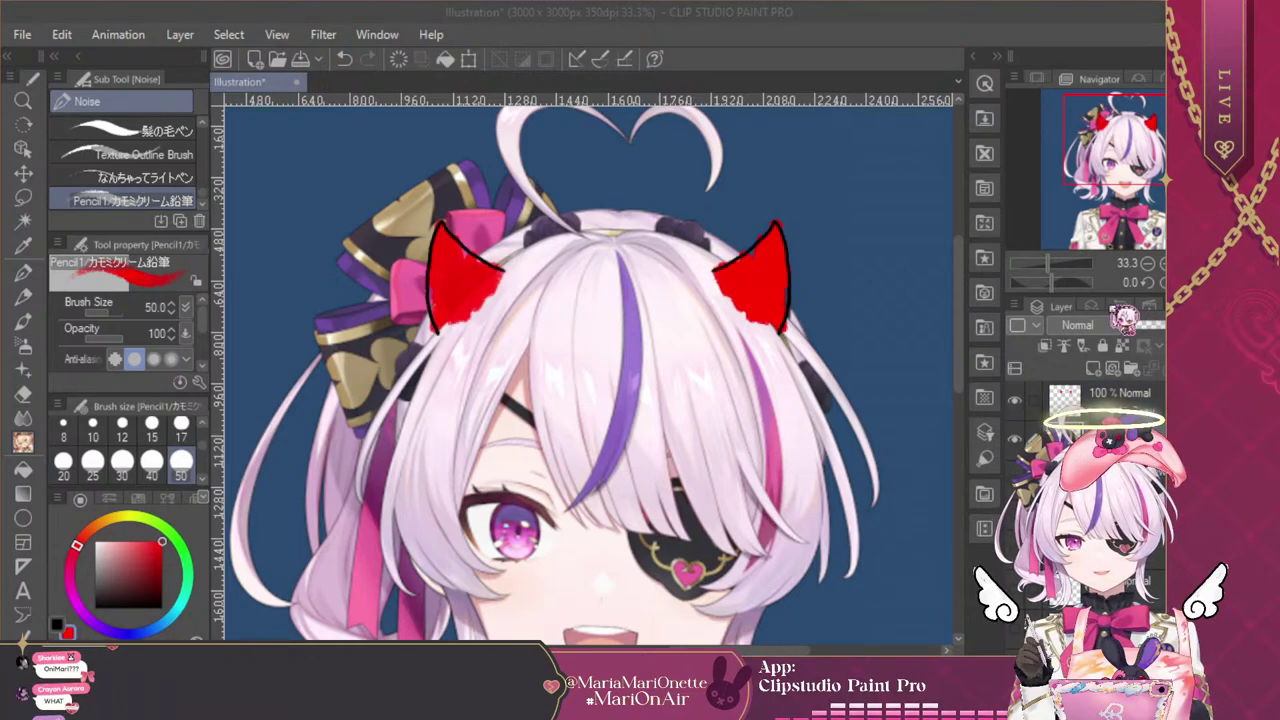
# Outline a small bat wing in black with brush size 15 above the shoulder on the eyepatch side
pyautogui.keyDown('ctrl'); pyautogui.keyDown('shift'); pyautogui.click(695, 255); pyautogui.keyUp('shift'); pyautogui.keyUp('ctrl')
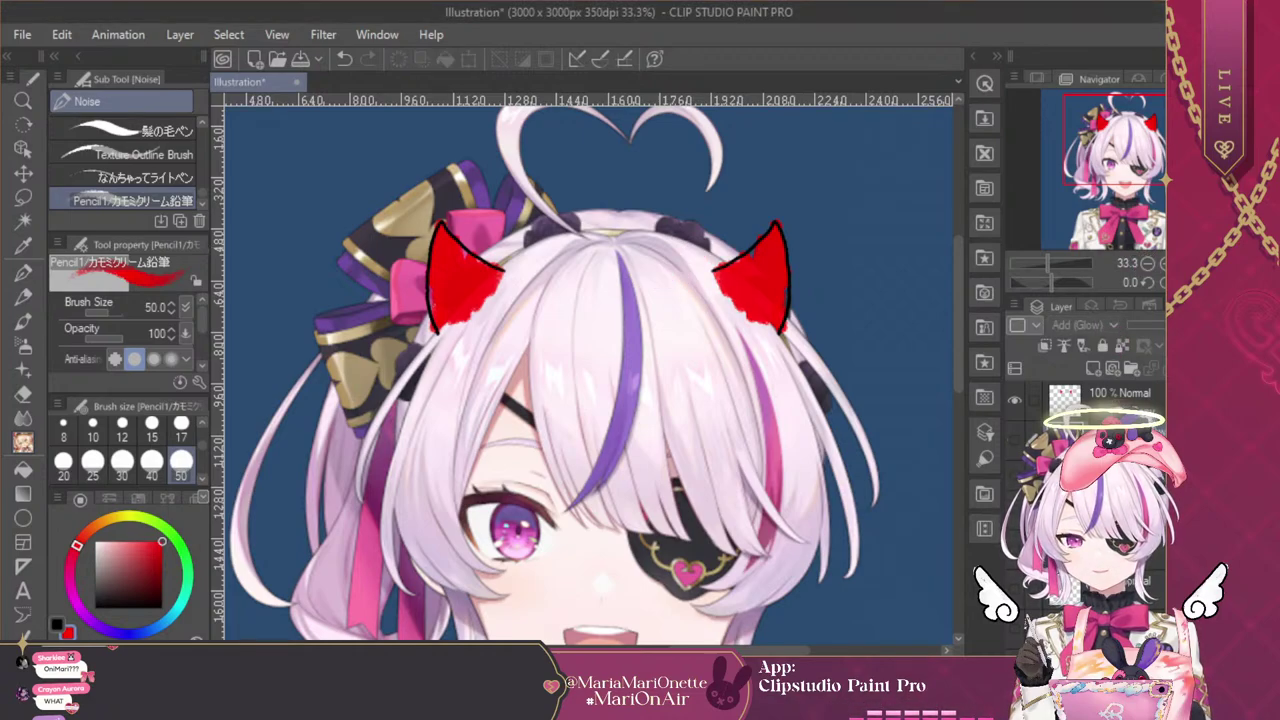
pyautogui.click(1120, 393)
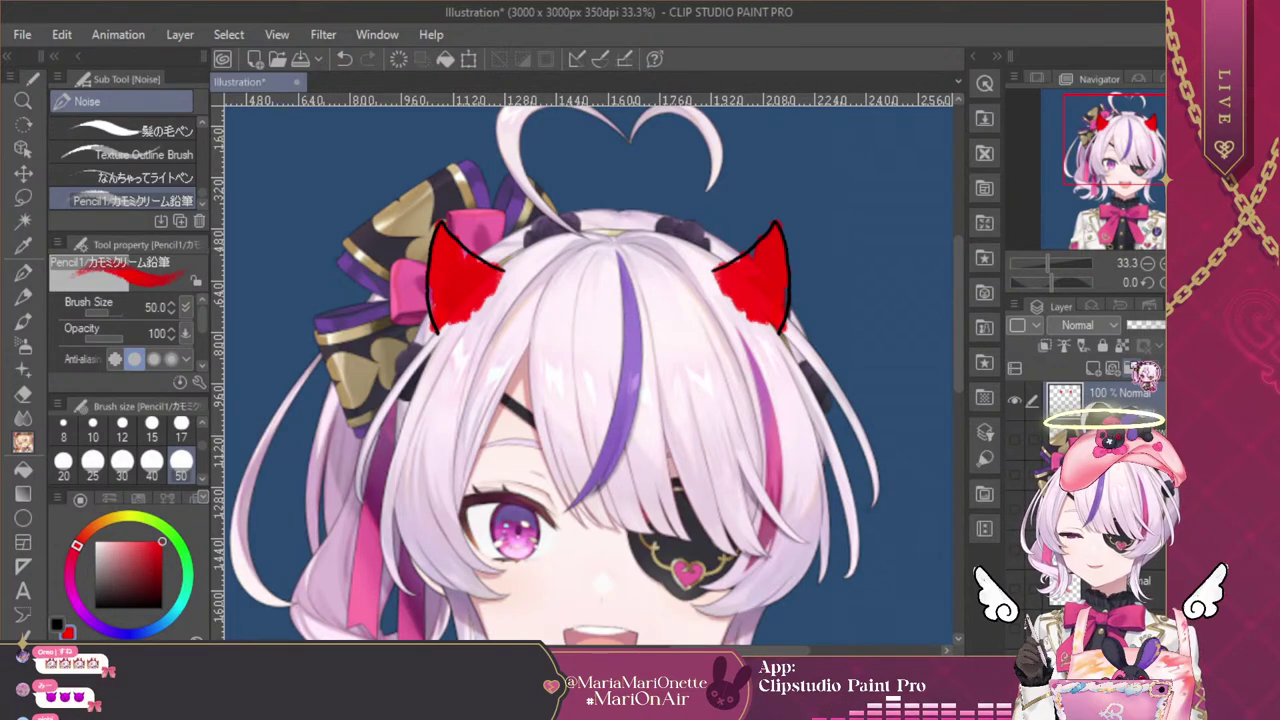
pyautogui.click(1147, 263)
pyautogui.moveTo(1140, 139); pyautogui.dragTo(1106, 210)
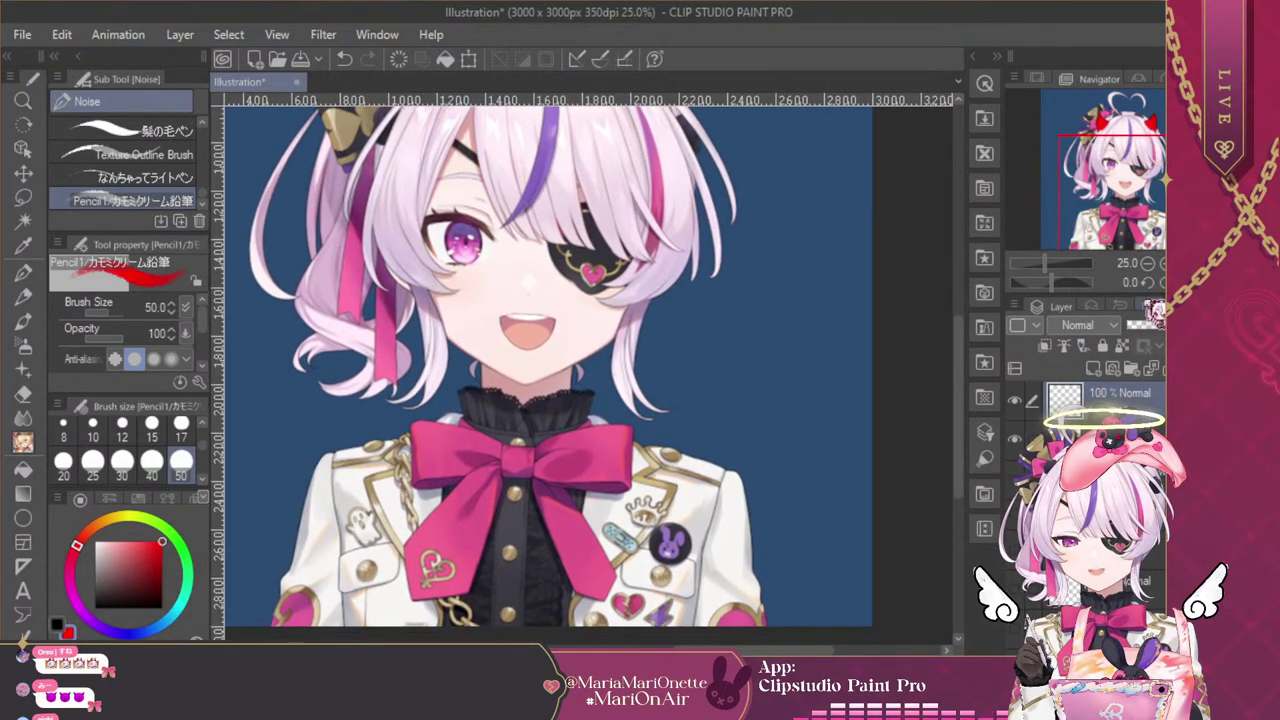
pyautogui.click(1148, 263)
pyautogui.click(1163, 263)
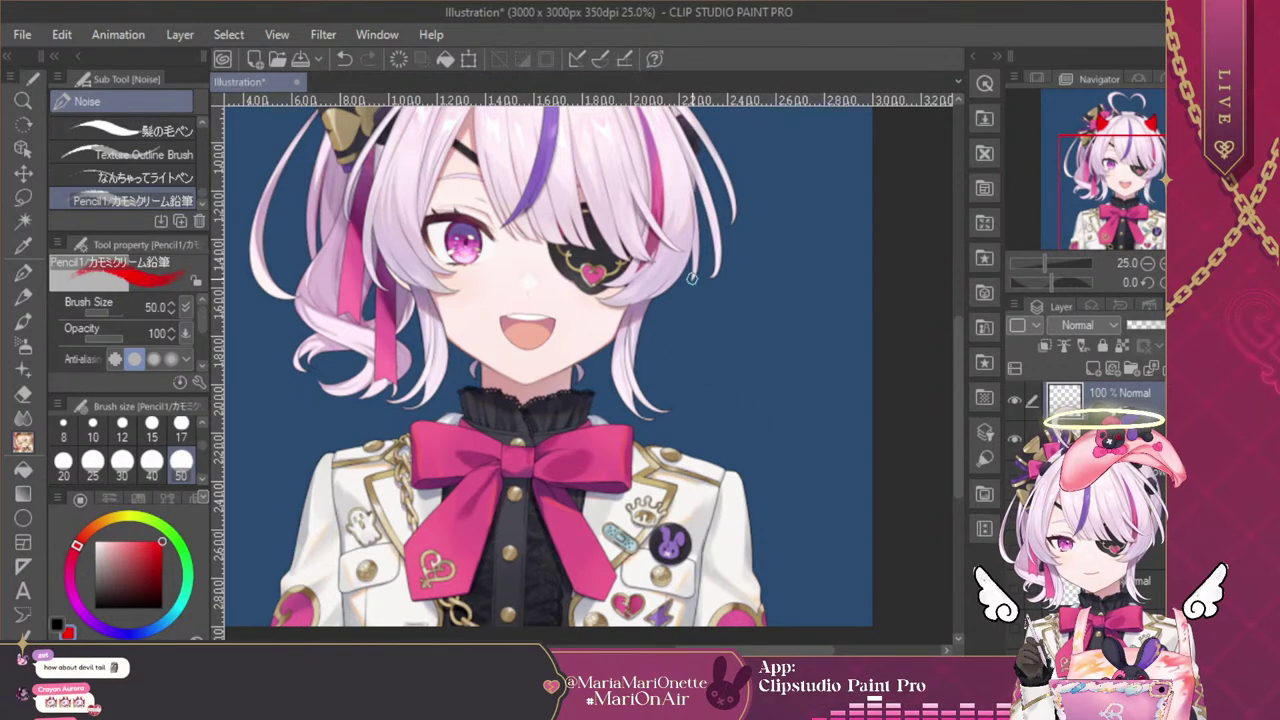
pyautogui.press('x')
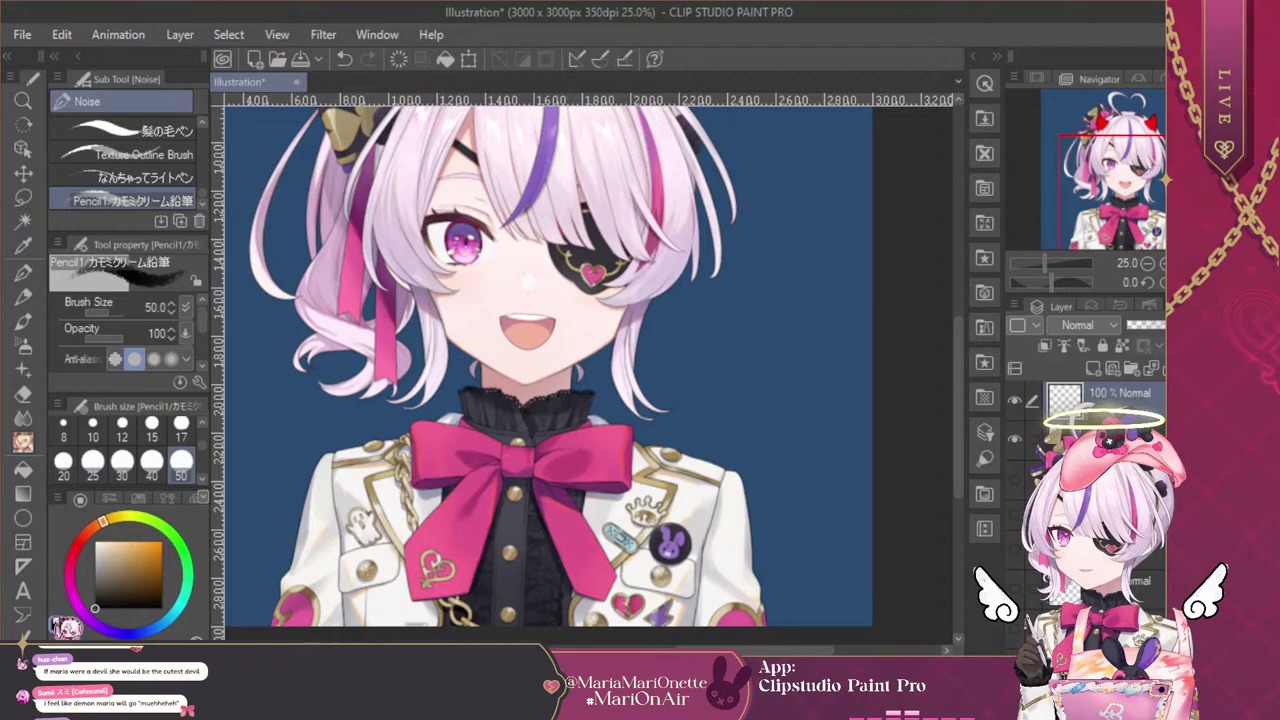
pyautogui.click(152, 430)
pyautogui.moveTo(684, 409)
pyautogui.mouseDown()
pyautogui.moveTo(732, 360)
pyautogui.moveTo(767, 382)
pyautogui.moveTo(812, 453)
pyautogui.moveTo(684, 411)
pyautogui.mouseUp()
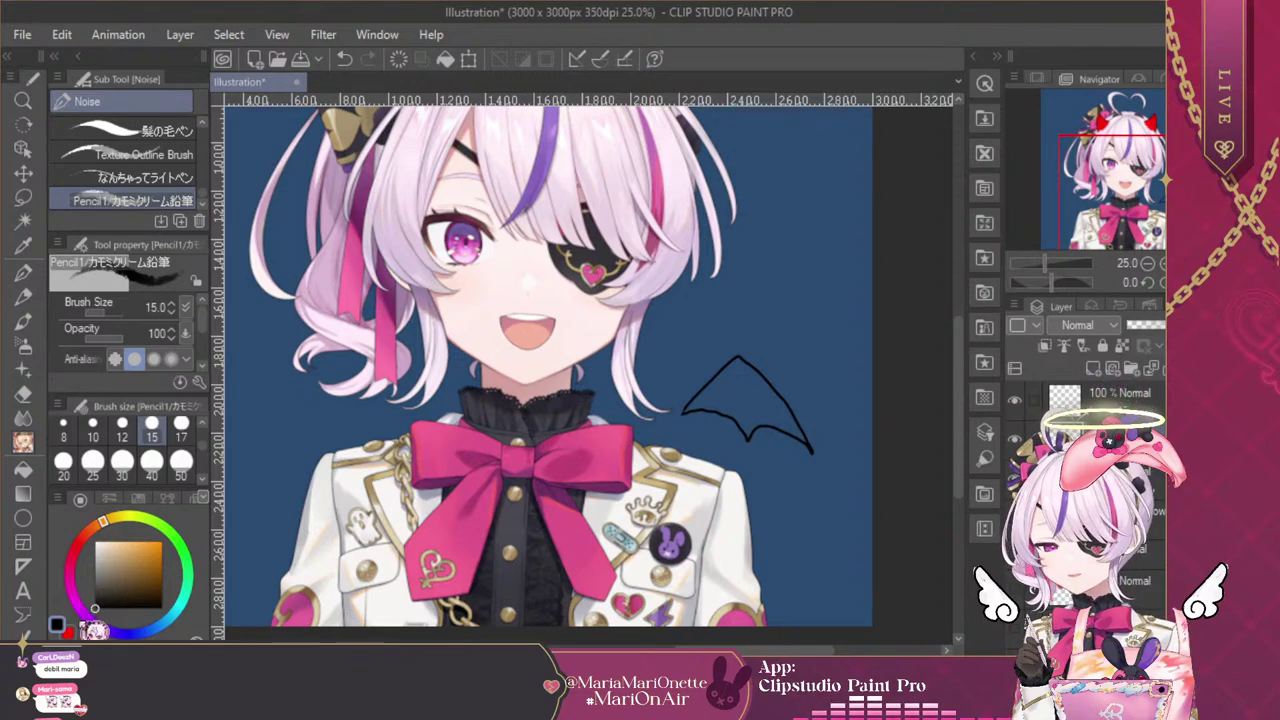
# Fill the outlined bat wing with red using brush size 50
pyautogui.click(67, 632)
pyautogui.click(181, 461)
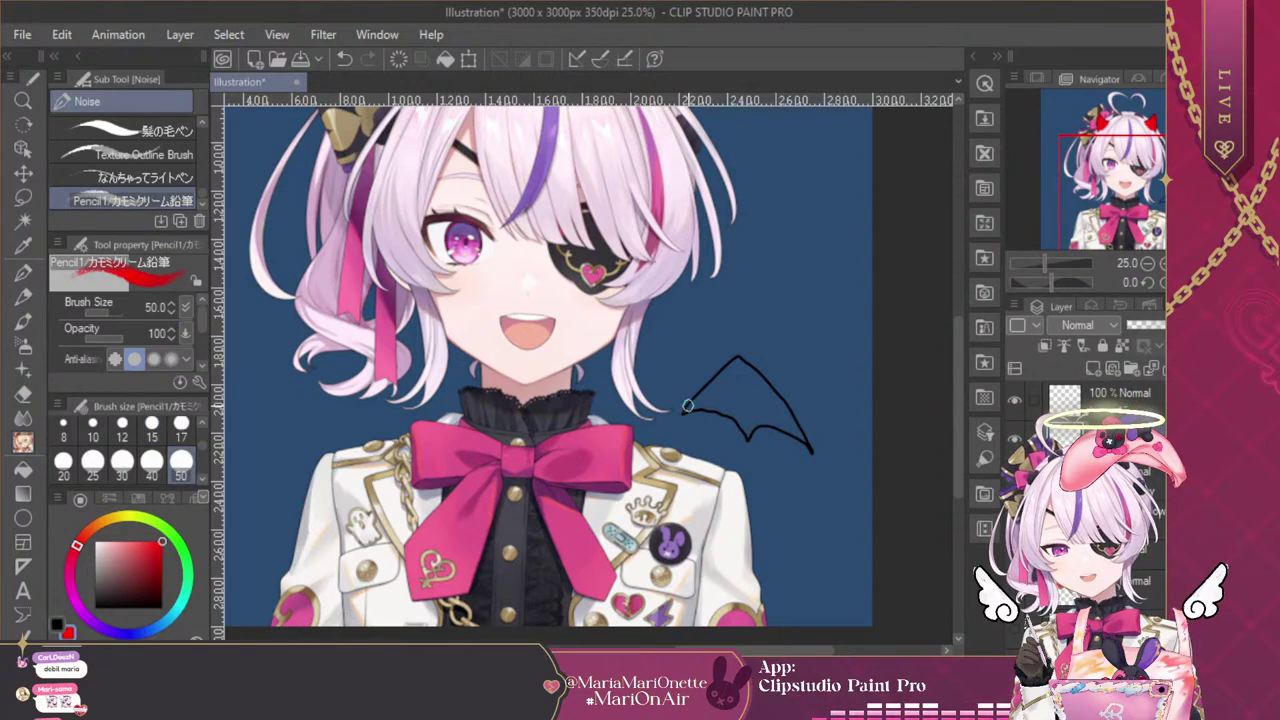
pyautogui.moveTo(690, 404)
pyautogui.mouseDown()
pyautogui.moveTo(736, 366)
pyautogui.moveTo(729, 421)
pyautogui.moveTo(753, 367)
pyautogui.moveTo(746, 434)
pyautogui.moveTo(758, 398)
pyautogui.moveTo(791, 428)
pyautogui.mouseUp()
pyautogui.hotkey('ctrl', 'z')
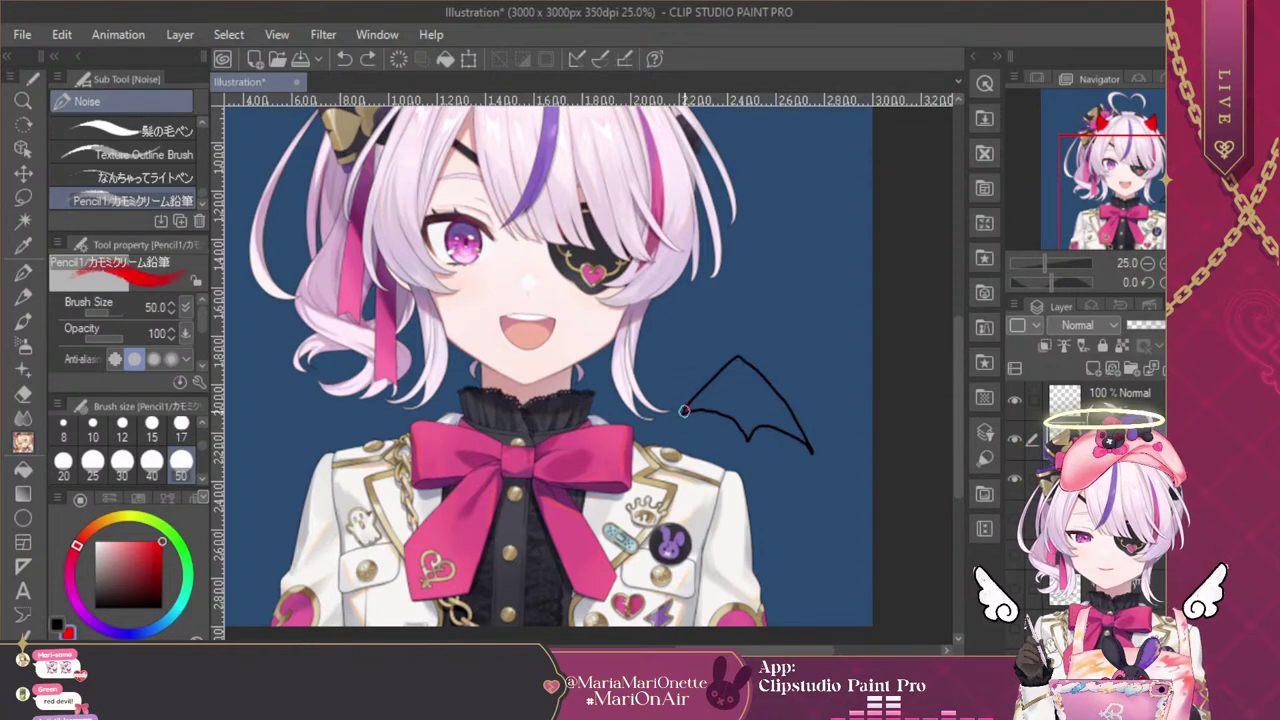
pyautogui.moveTo(688, 410)
pyautogui.mouseDown()
pyautogui.moveTo(731, 365)
pyautogui.moveTo(720, 396)
pyautogui.moveTo(743, 375)
pyautogui.moveTo(721, 405)
pyautogui.moveTo(754, 378)
pyautogui.moveTo(742, 430)
pyautogui.moveTo(755, 402)
pyautogui.moveTo(749, 425)
pyautogui.moveTo(770, 399)
pyautogui.moveTo(800, 436)
pyautogui.mouseUp()
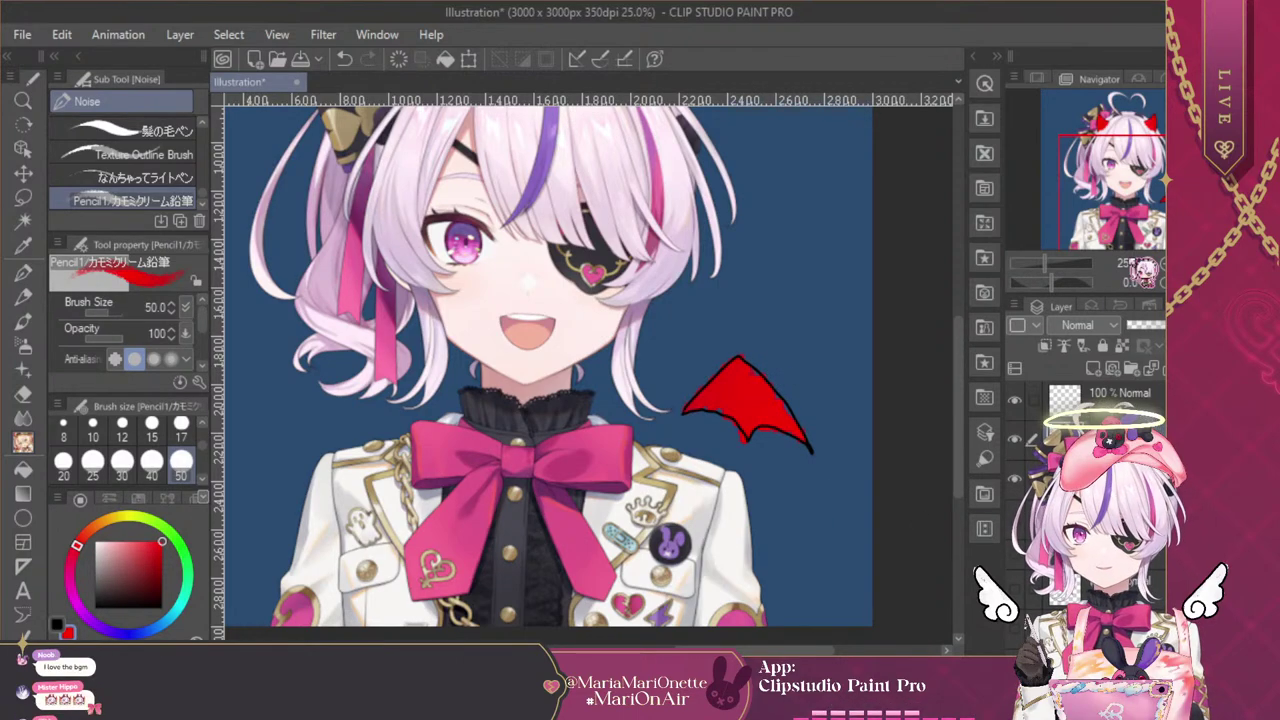
# Duplicate the red wing, flip the copy horizontally and place it beside the opposite shoulder
pyautogui.click(1156, 396)
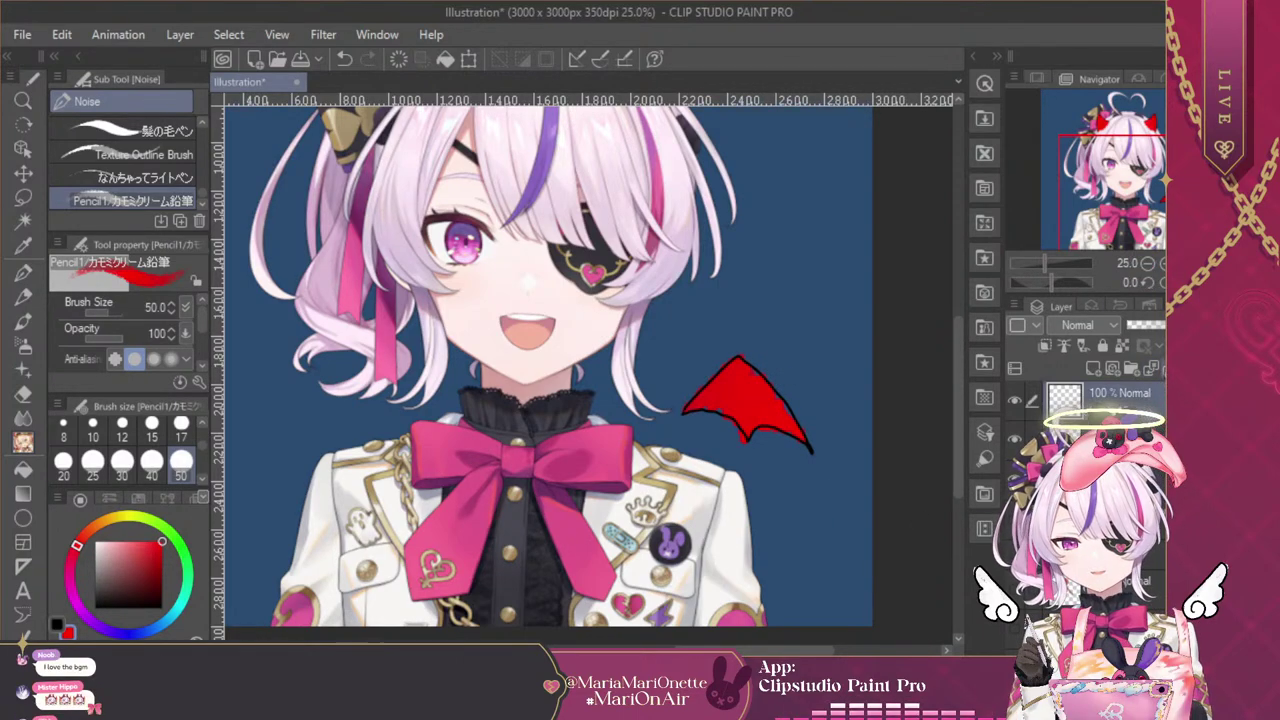
pyautogui.hotkey('ctrl', 't')
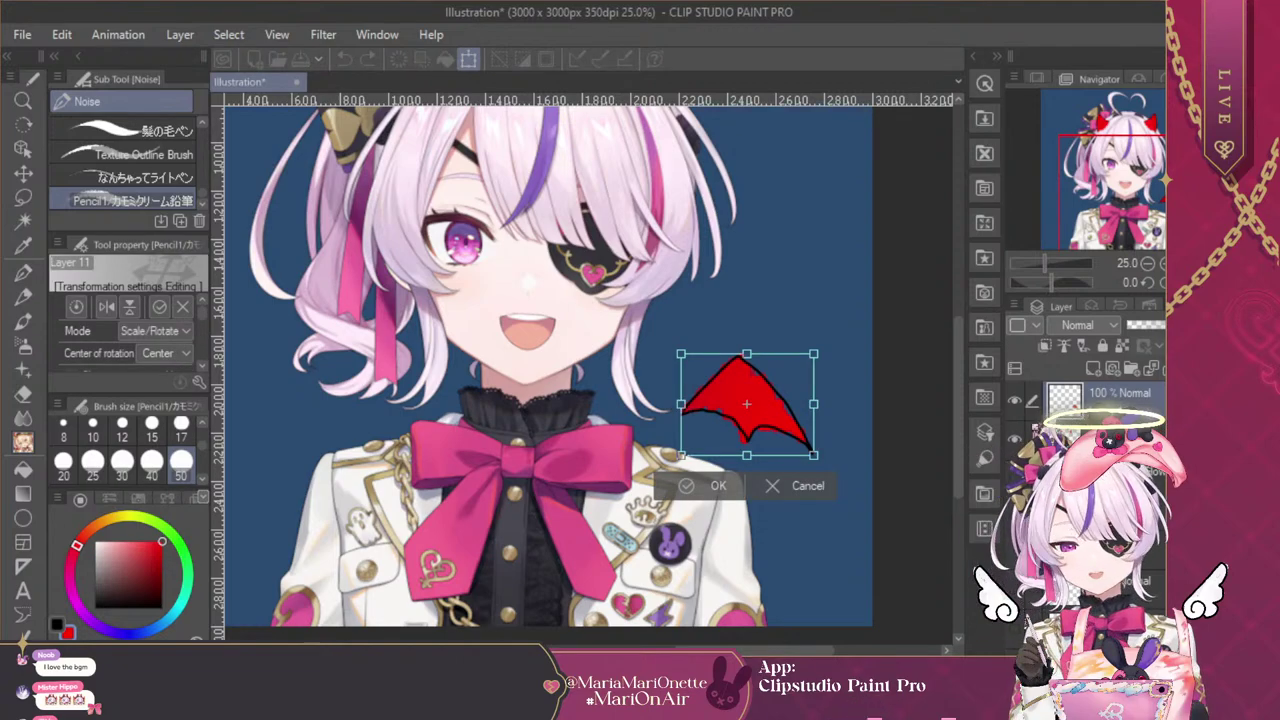
pyautogui.click(806, 485)
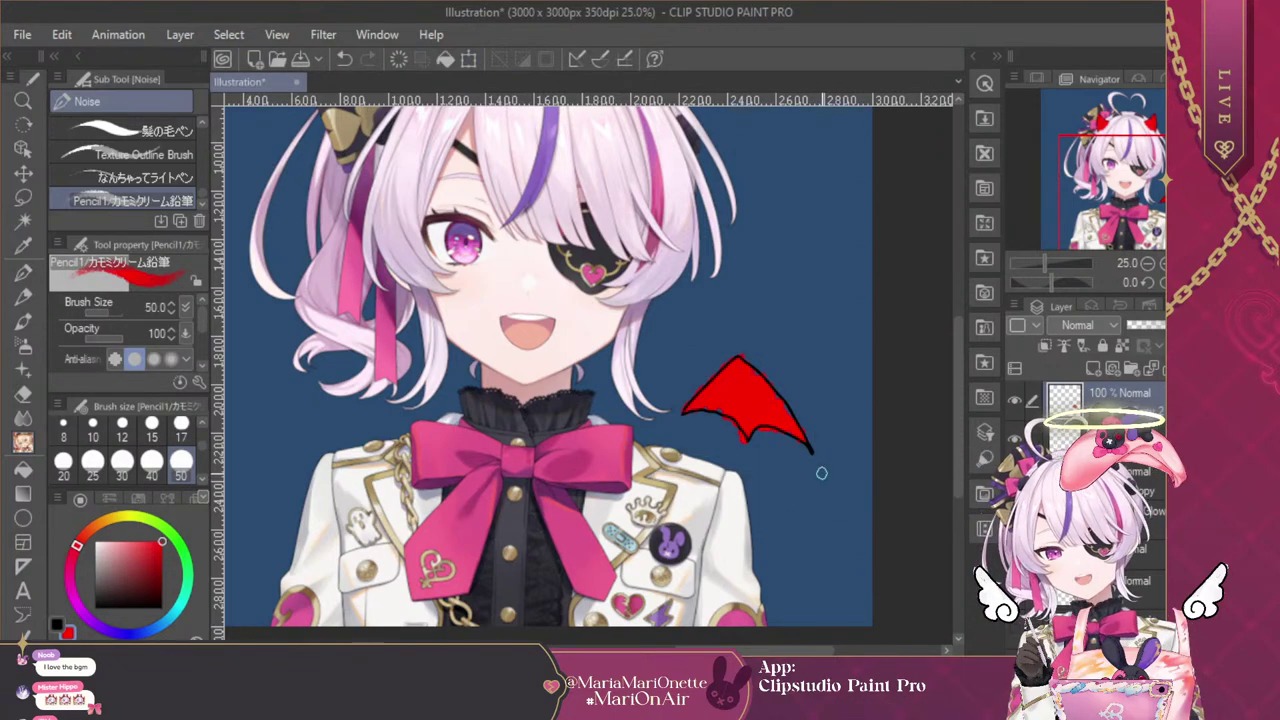
pyautogui.hotkey('ctrl', 't')
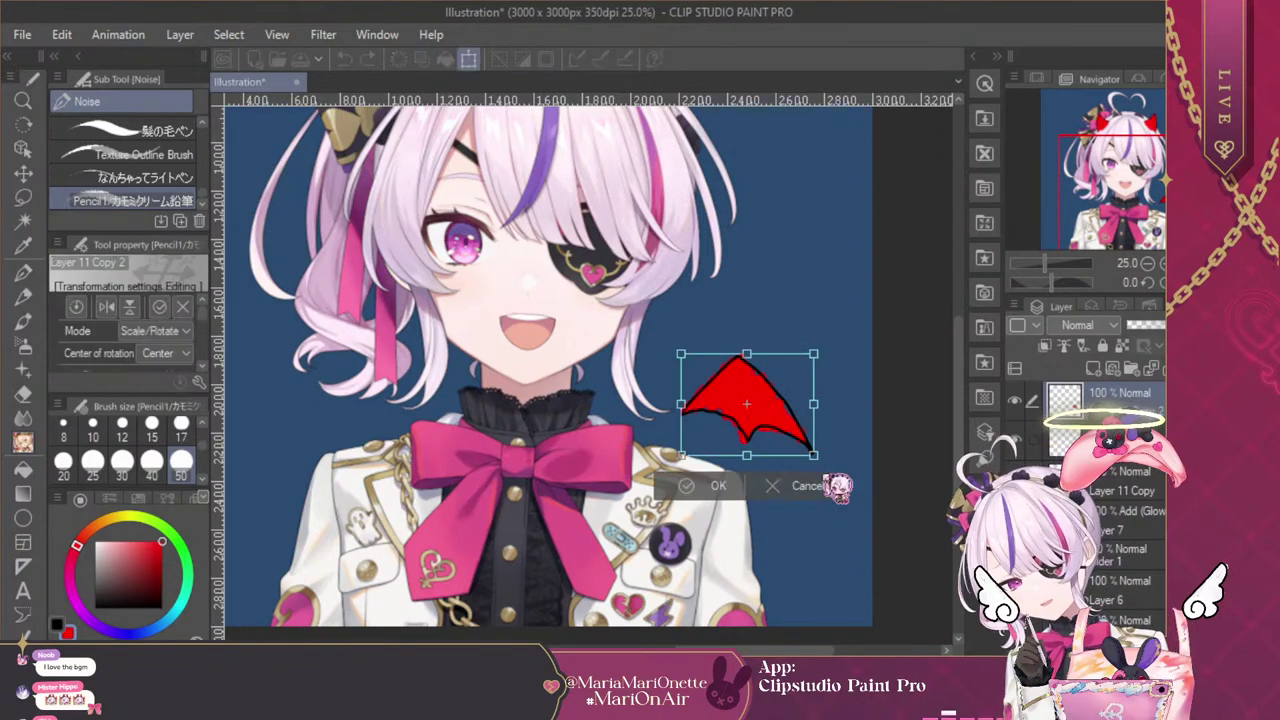
pyautogui.click(106, 307)
pyautogui.moveTo(795, 425); pyautogui.dragTo(311, 439)
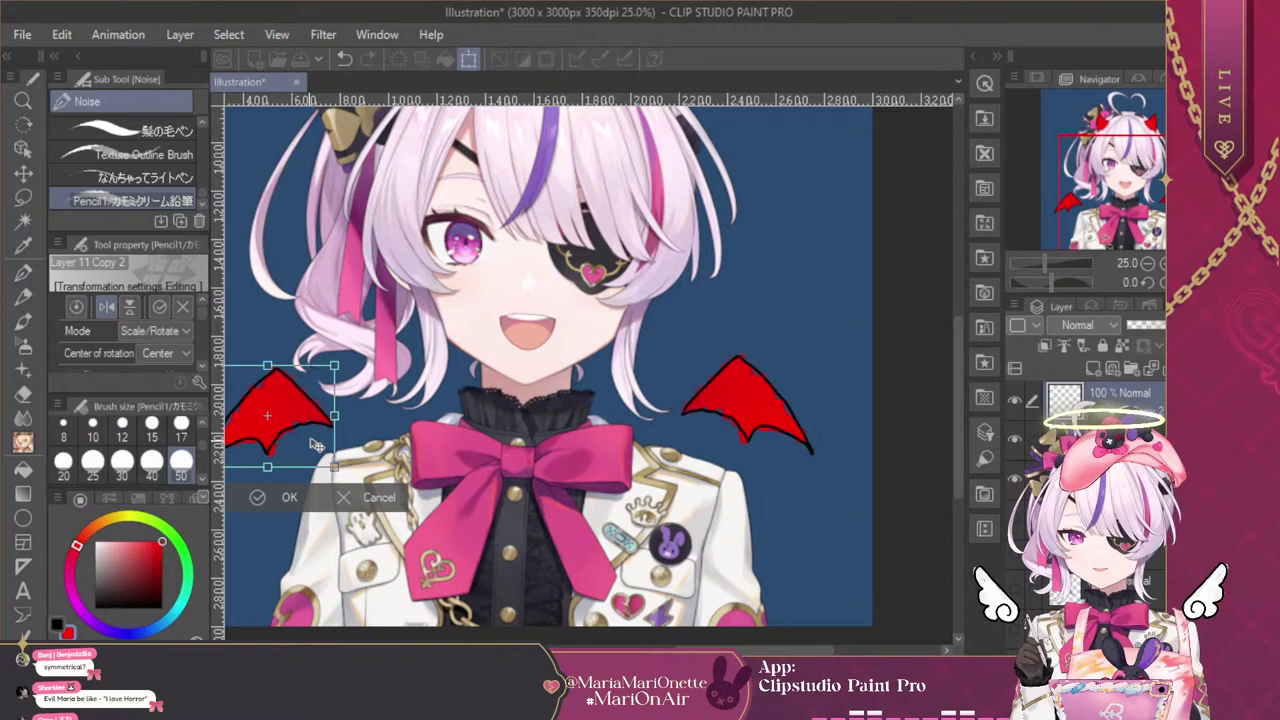
pyautogui.click(270, 496)
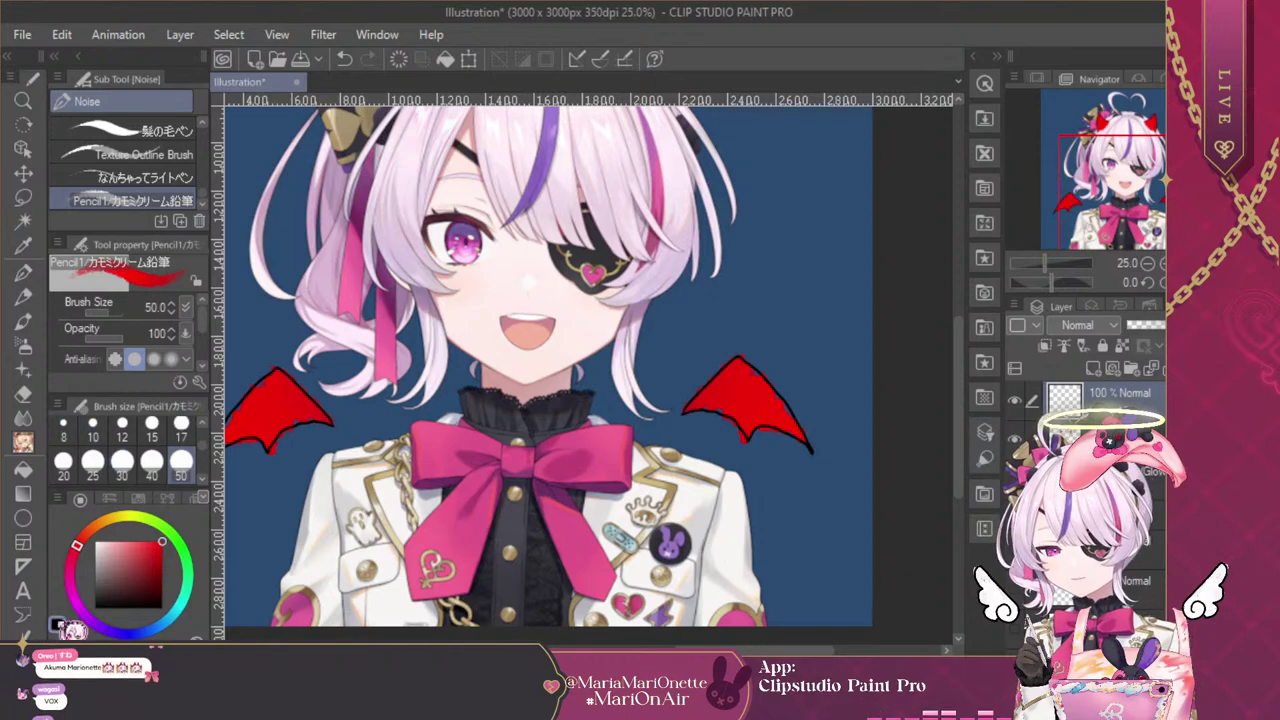
# Outline a curved devil tail with a spade-shaped tip beside the lower sleeve, in black with brush size 20
pyautogui.click(57, 622)
pyautogui.click(152, 423)
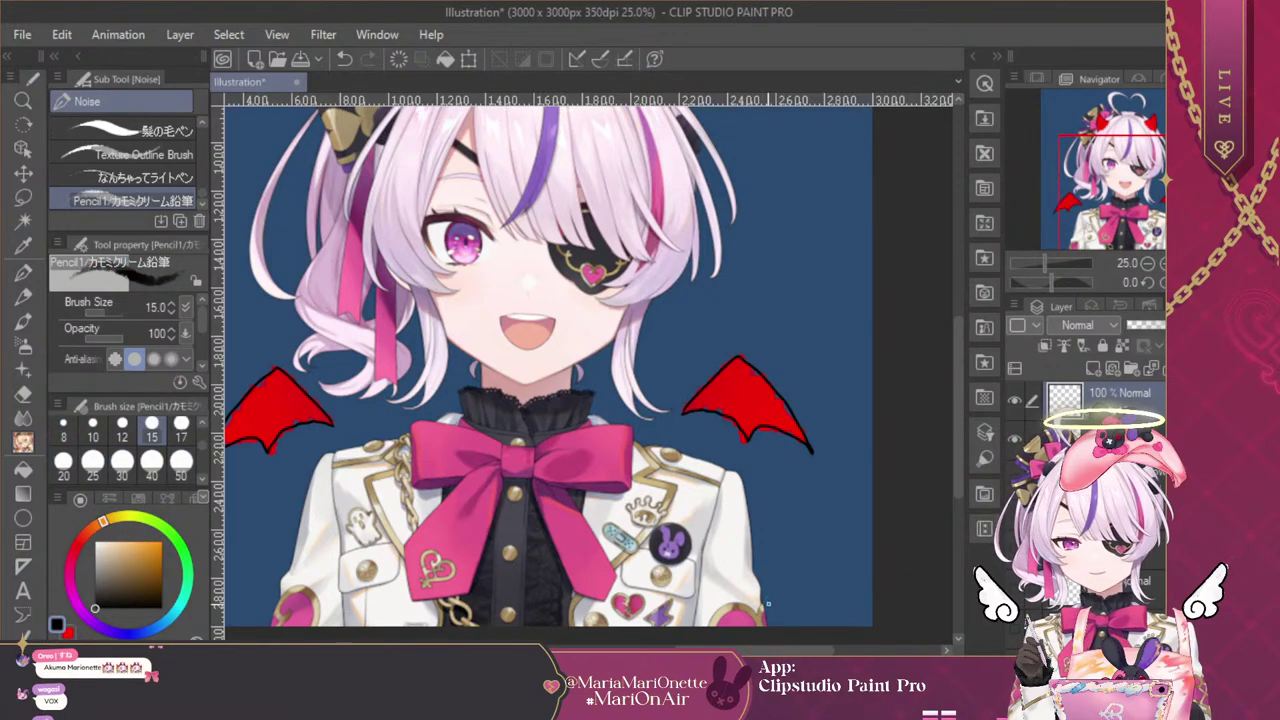
pyautogui.moveTo(769, 628); pyautogui.dragTo(796, 555)
pyautogui.hotkey('ctrl', 'z')
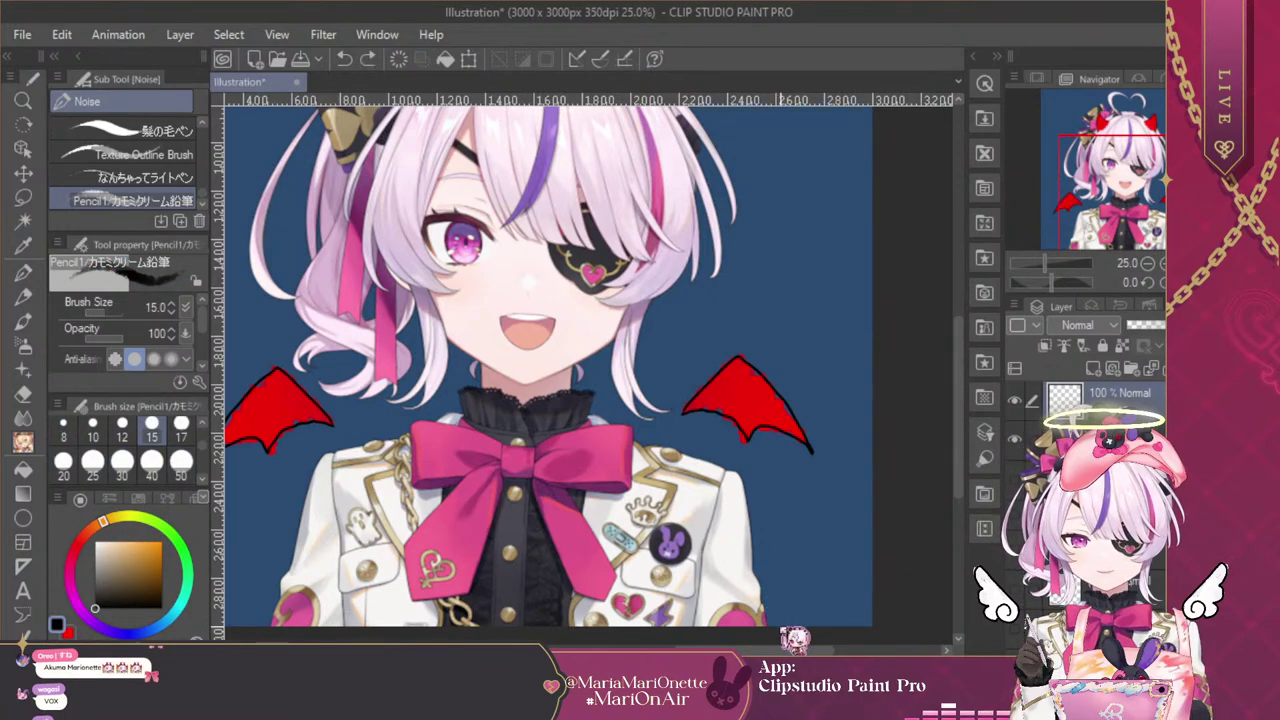
pyautogui.click(63, 461)
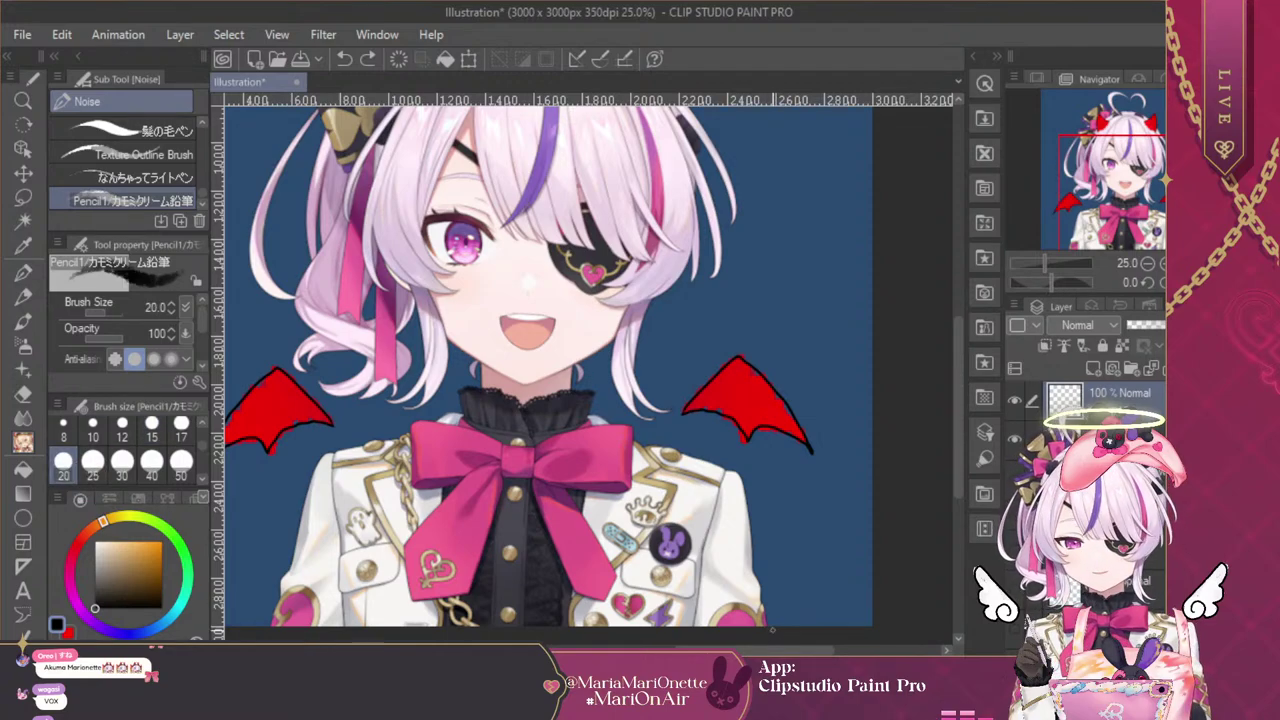
pyautogui.moveTo(772, 628)
pyautogui.mouseDown()
pyautogui.moveTo(806, 560)
pyautogui.moveTo(805, 523)
pyautogui.moveTo(806, 548)
pyautogui.moveTo(789, 556)
pyautogui.moveTo(806, 549)
pyautogui.moveTo(781, 543)
pyautogui.moveTo(807, 529)
pyautogui.moveTo(807, 501)
pyautogui.moveTo(835, 540)
pyautogui.moveTo(806, 550)
pyautogui.mouseUp()
pyautogui.hotkey('ctrl', 'z')
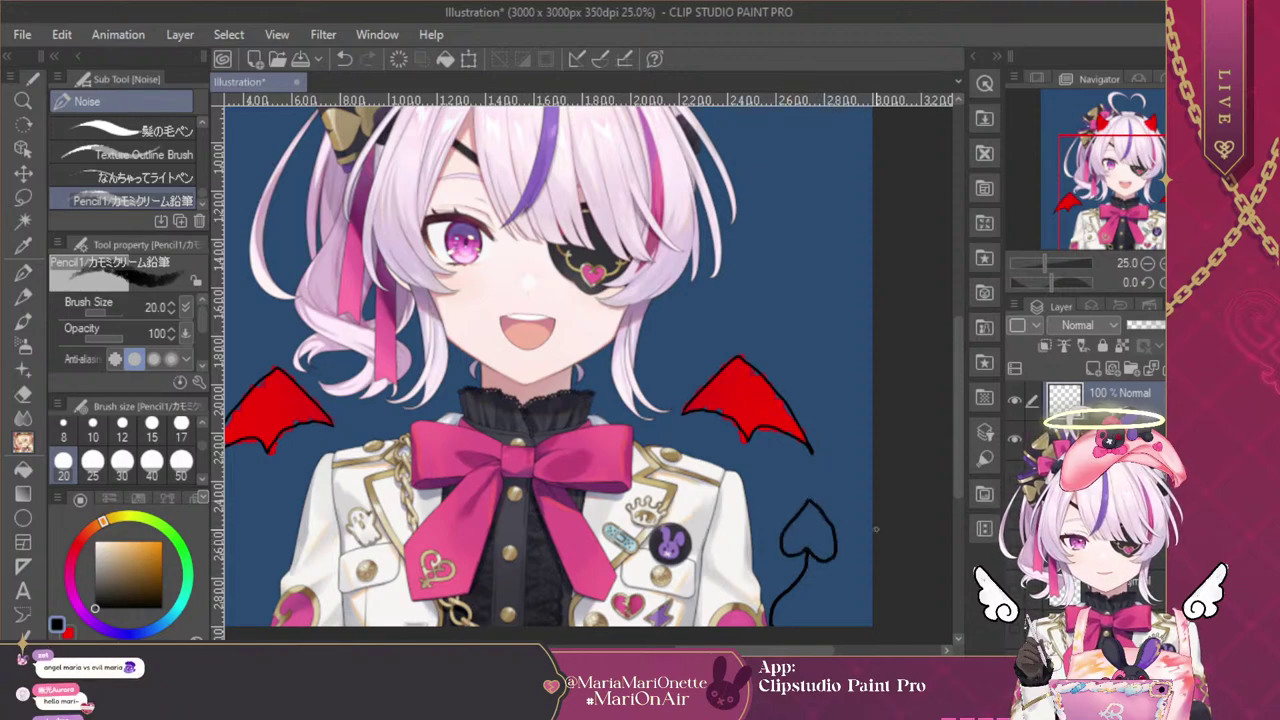
# Fill the tail's spade-shaped tip with red using brush size 50
pyautogui.click(1128, 434)
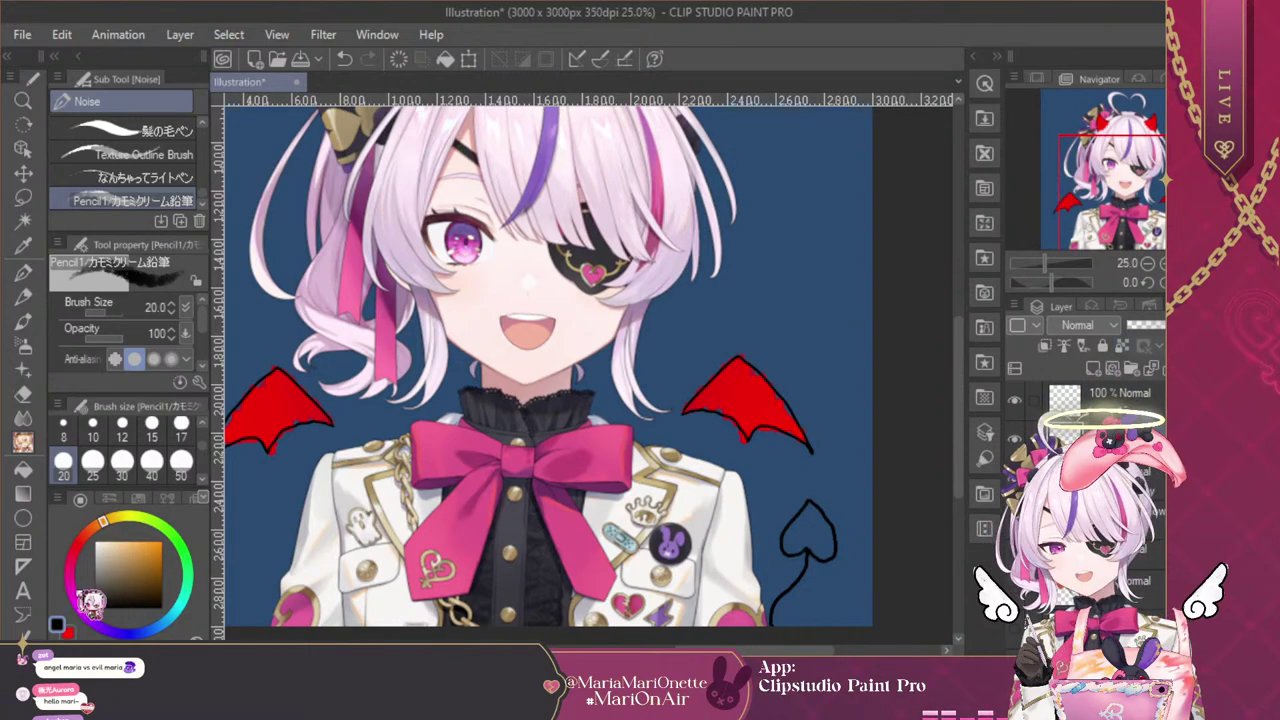
pyautogui.click(70, 630)
pyautogui.click(181, 460)
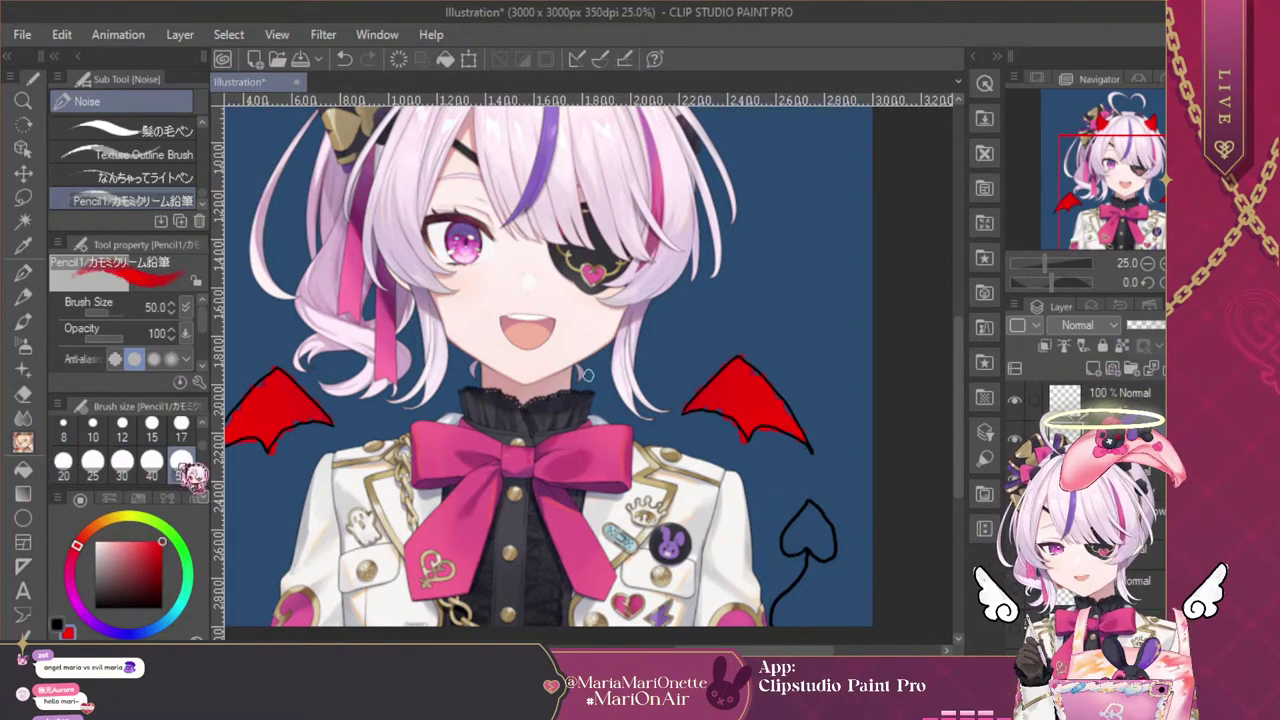
pyautogui.moveTo(783, 549)
pyautogui.mouseDown()
pyautogui.moveTo(804, 518)
pyautogui.moveTo(815, 523)
pyautogui.mouseUp()
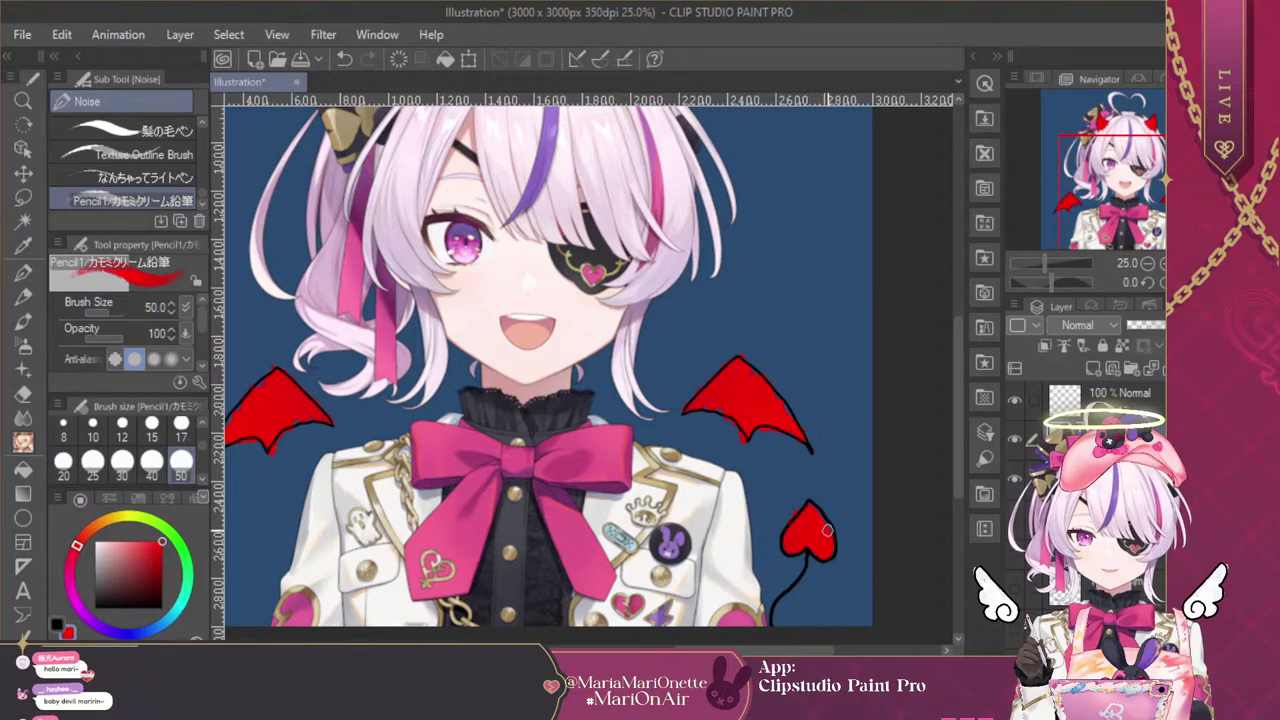
# Try thick slanted angry eyebrows in black above the eye and the eyepatch
pyautogui.moveTo(450, 169); pyautogui.dragTo(484, 189)
pyautogui.hotkey('ctrl', 'z')
pyautogui.click(57, 623)
pyautogui.moveTo(575, 183); pyautogui.dragTo(608, 152)
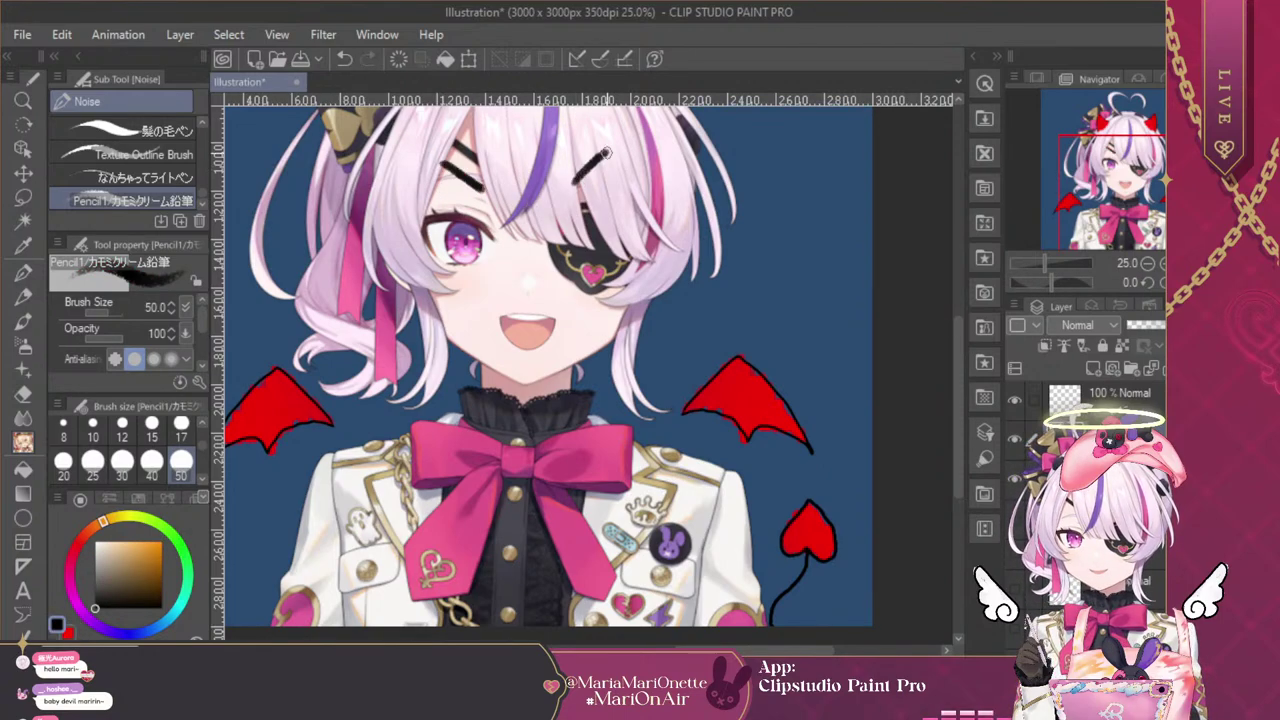
# Check the whole illustration, and undo both black eyebrow strokes
pyautogui.hotkey('ctrl', '-')
pyautogui.hotkey('ctrl', '-')
pyautogui.hotkey('ctrl', '-')
pyautogui.hotkey('ctrl', '-')
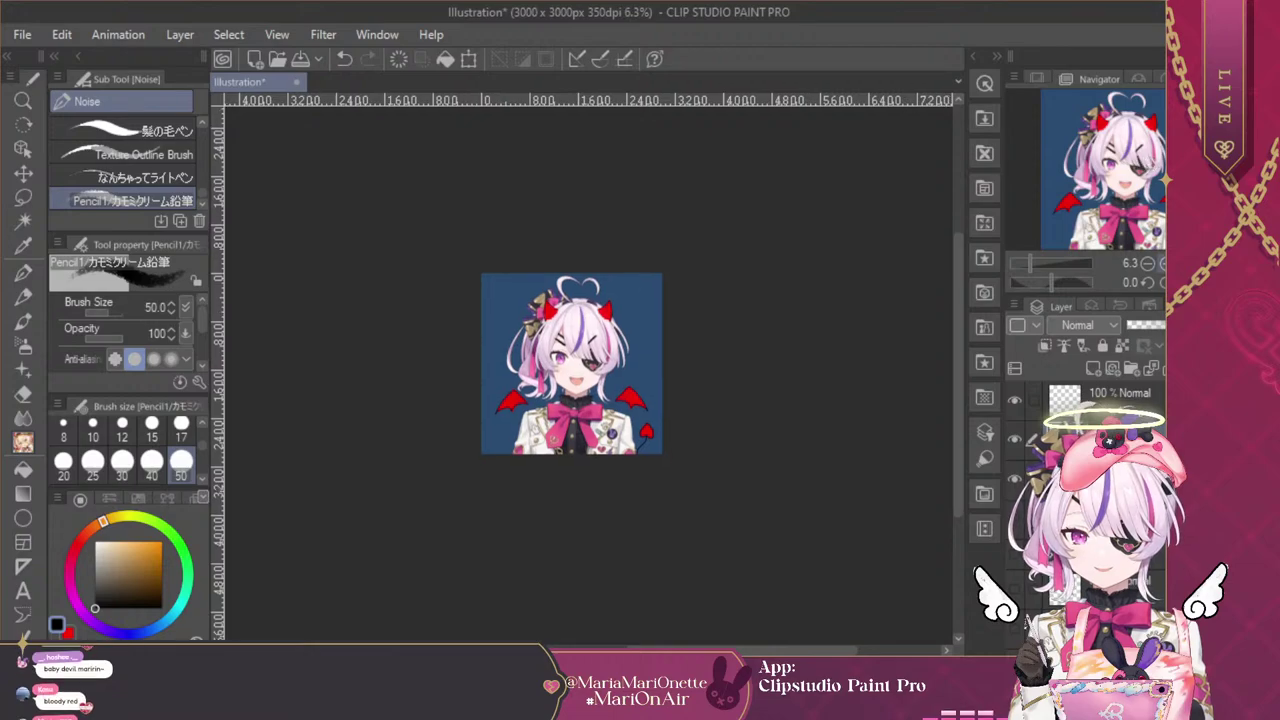
pyautogui.hotkey('ctrl', 'alt', '0')
pyautogui.scroll(-4, 590, 360)
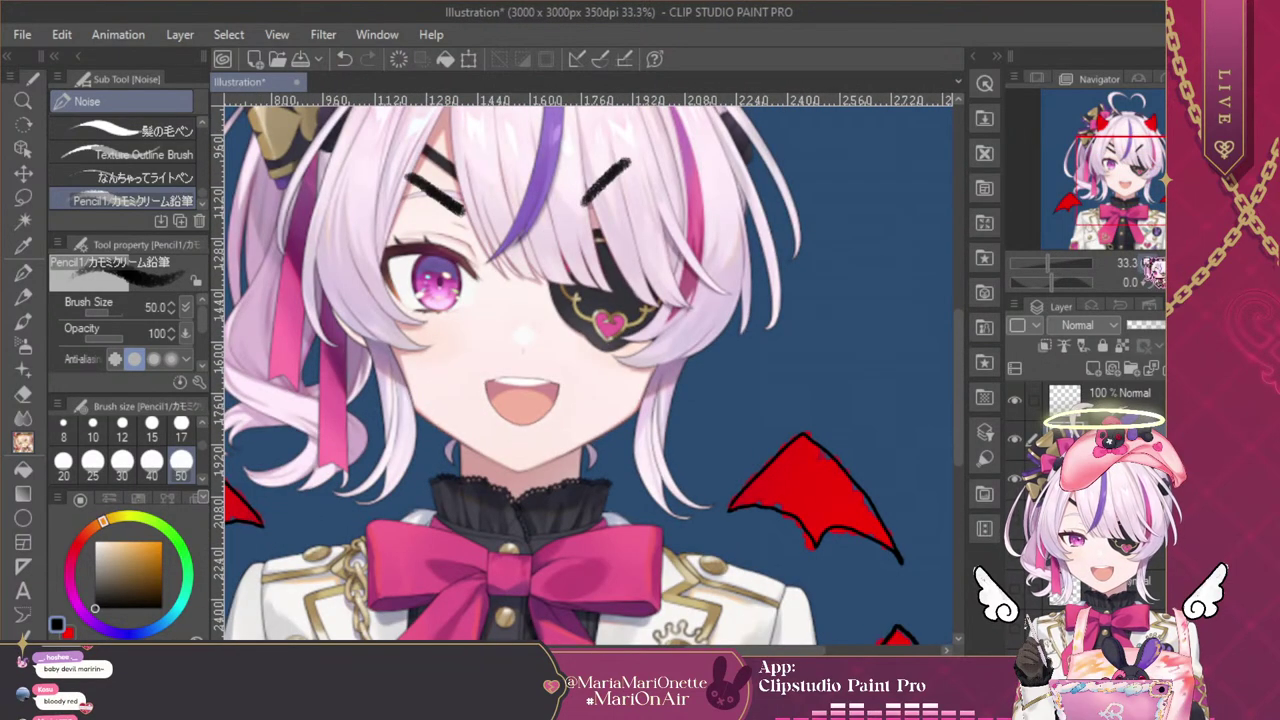
pyautogui.hotkey('ctrl', 'z')
pyautogui.hotkey('ctrl', 'z')
pyautogui.scroll(2, 540, 330)
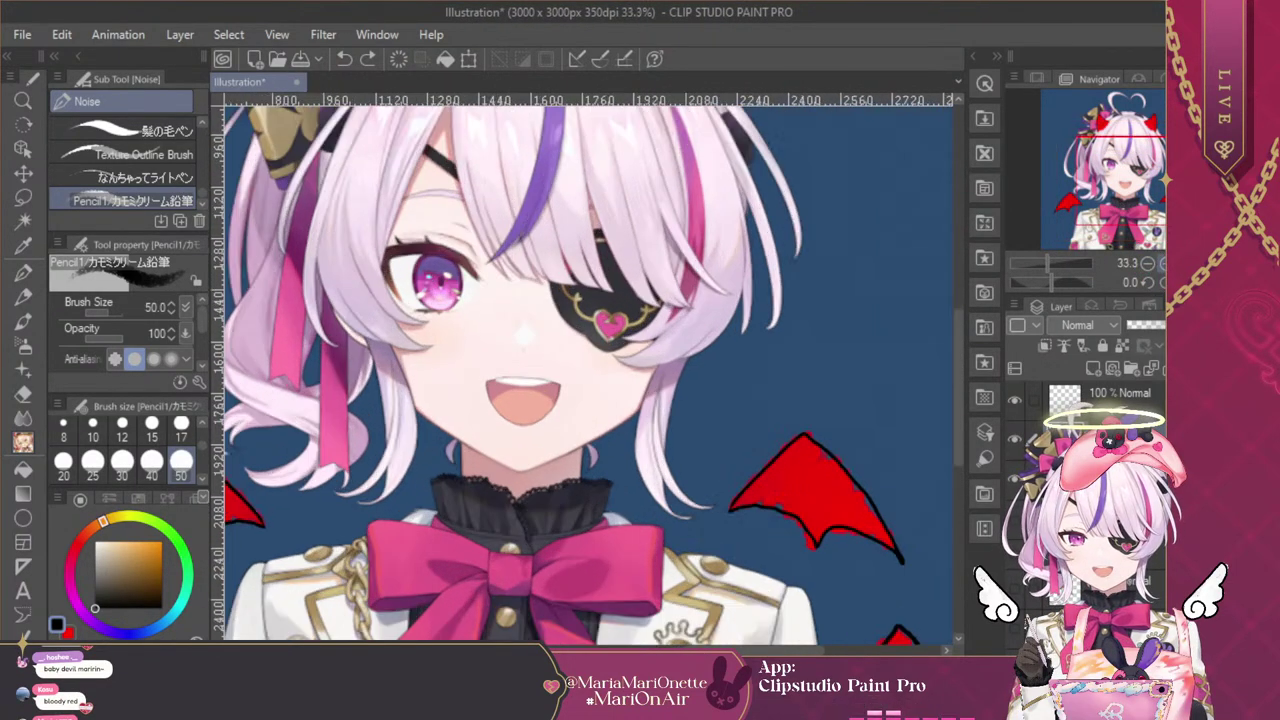
# Try a small black fang under the upper teeth with brush size 10
pyautogui.click(93, 430)
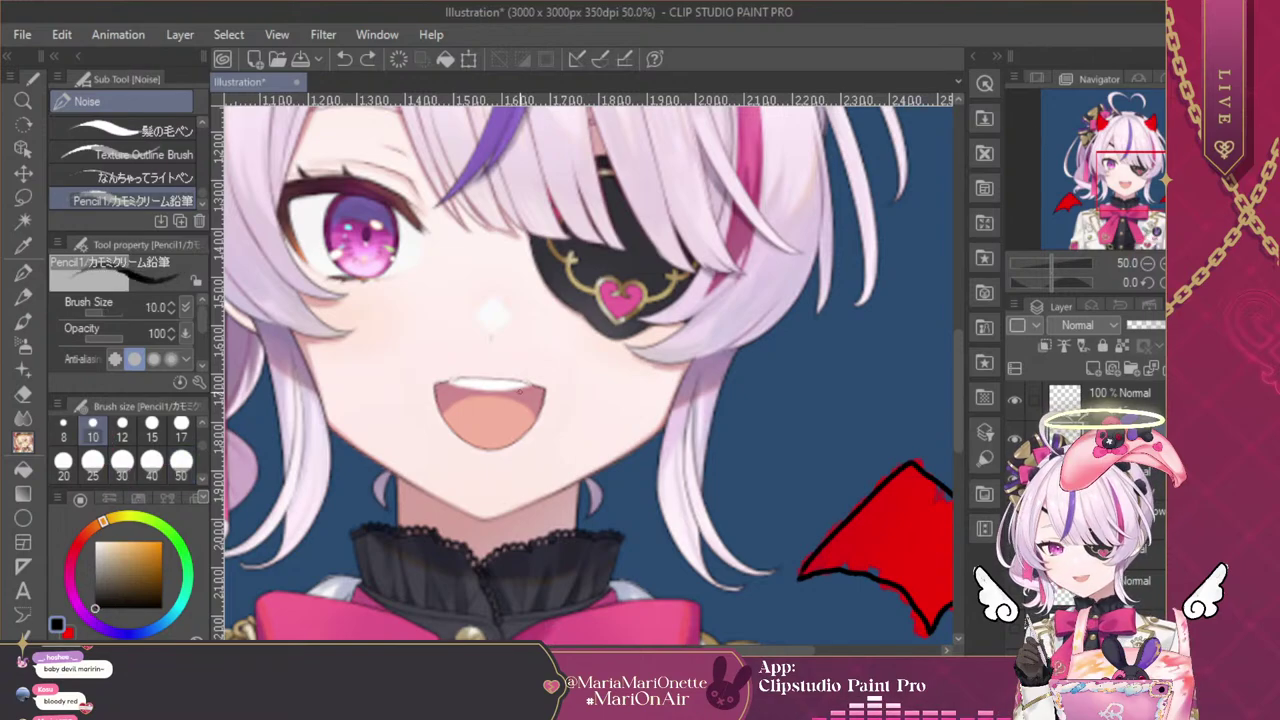
pyautogui.moveTo(520, 386); pyautogui.dragTo(530, 384)
pyautogui.hotkey('ctrl', 'z')
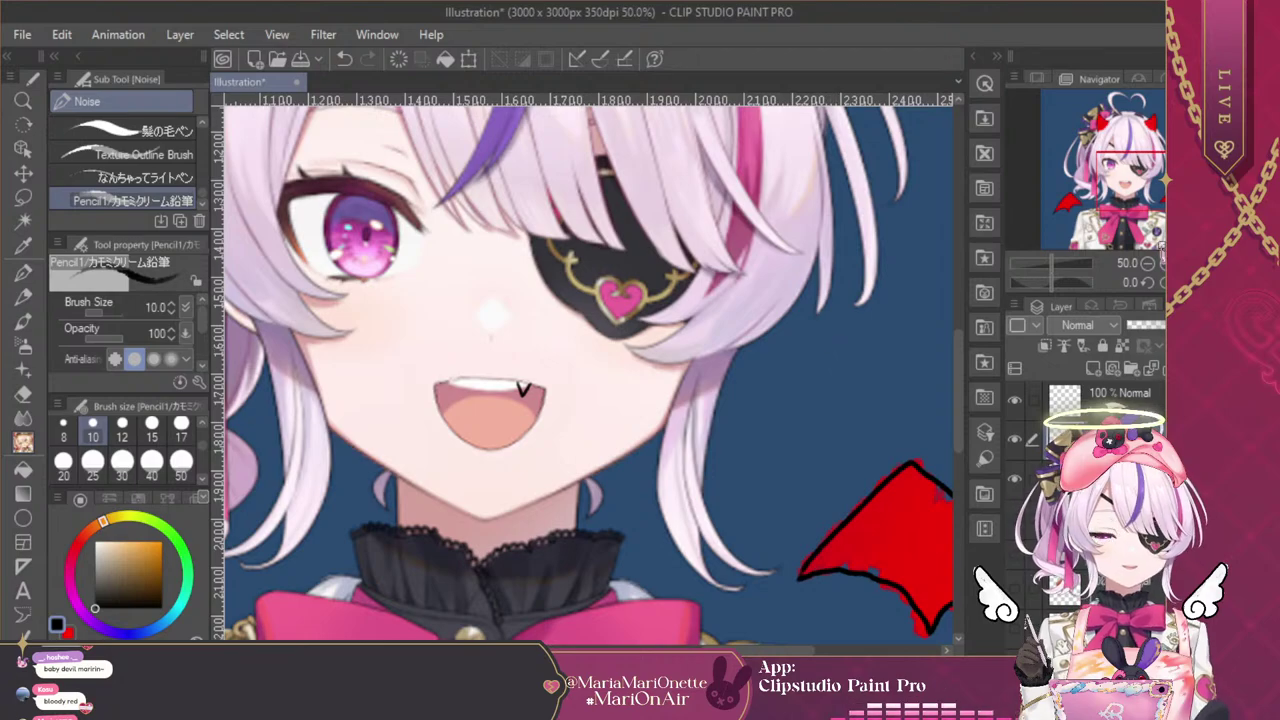
# Check the face from further away, and undo the fang drawn in the mouth
pyautogui.click(1149, 263)
pyautogui.click(1149, 263)
pyautogui.click(1149, 263)
pyautogui.click(1149, 263)
pyautogui.click(1163, 263)
pyautogui.click(1163, 263)
pyautogui.hotkey('ctrl', 'z')
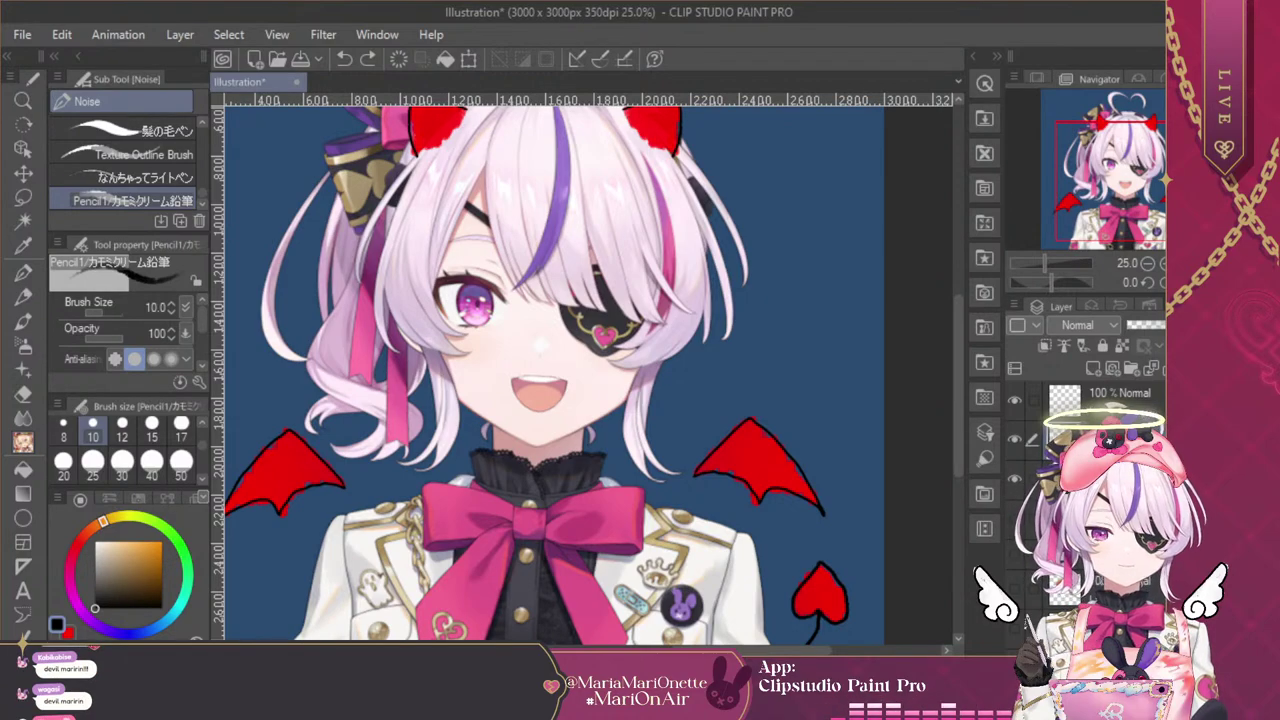
# Hide the character illustration so only the red horns, wings and tail remain on transparency, and check the whole canvas
pyautogui.click(1148, 264)
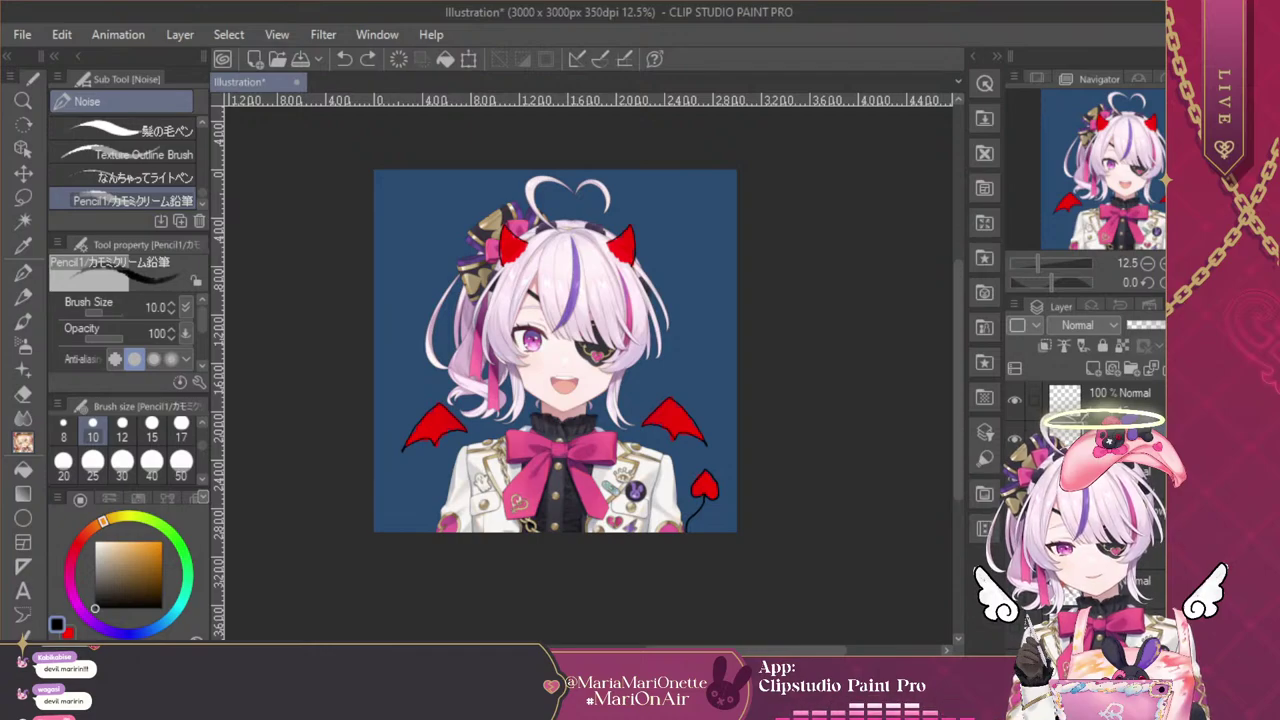
pyautogui.scroll(-3, 1087, 490)
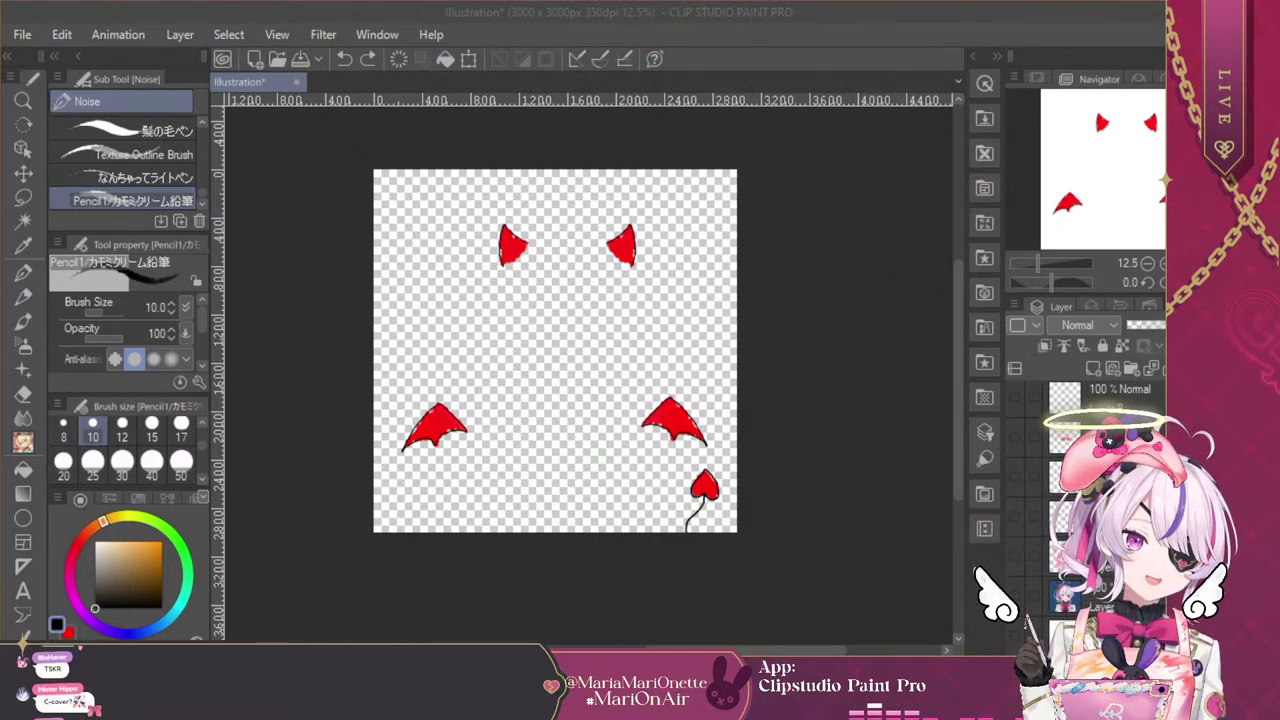
pyautogui.scroll(5, 704, 243)
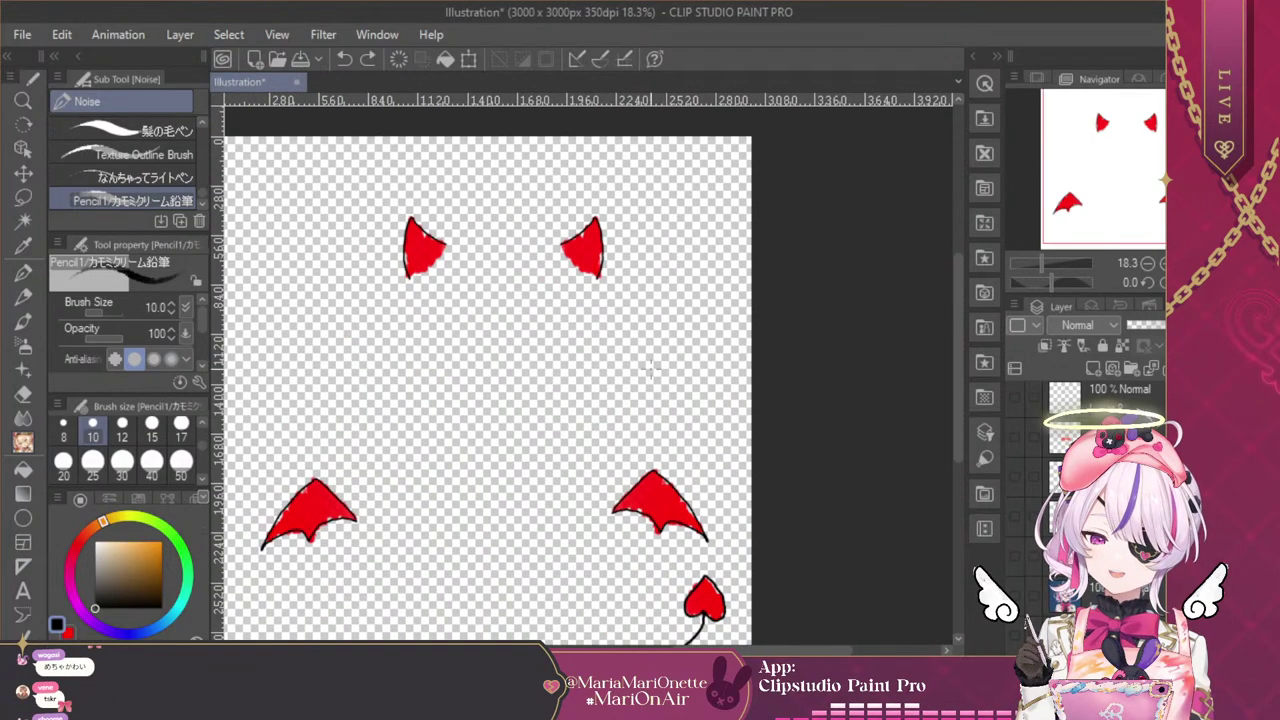
pyautogui.scroll(-3, 555, 315)
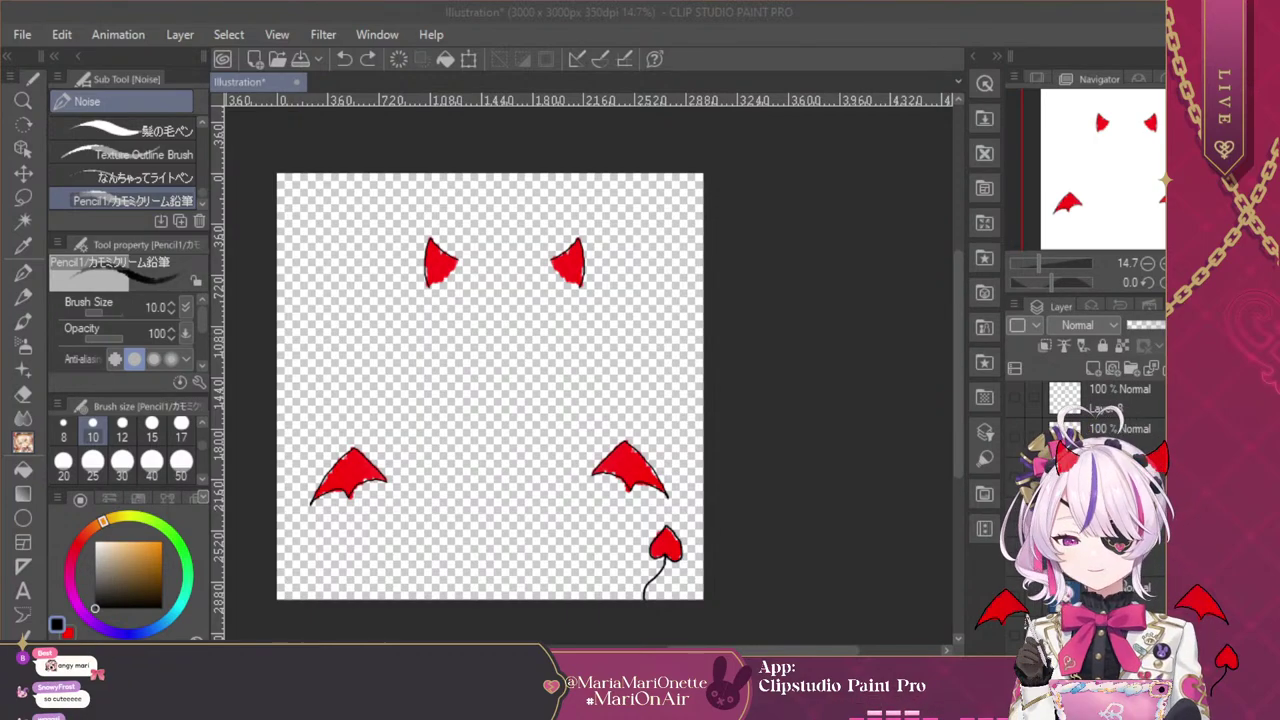
# Hide the layer with the red devil features and show the character illustration again
pyautogui.click(1097, 418)
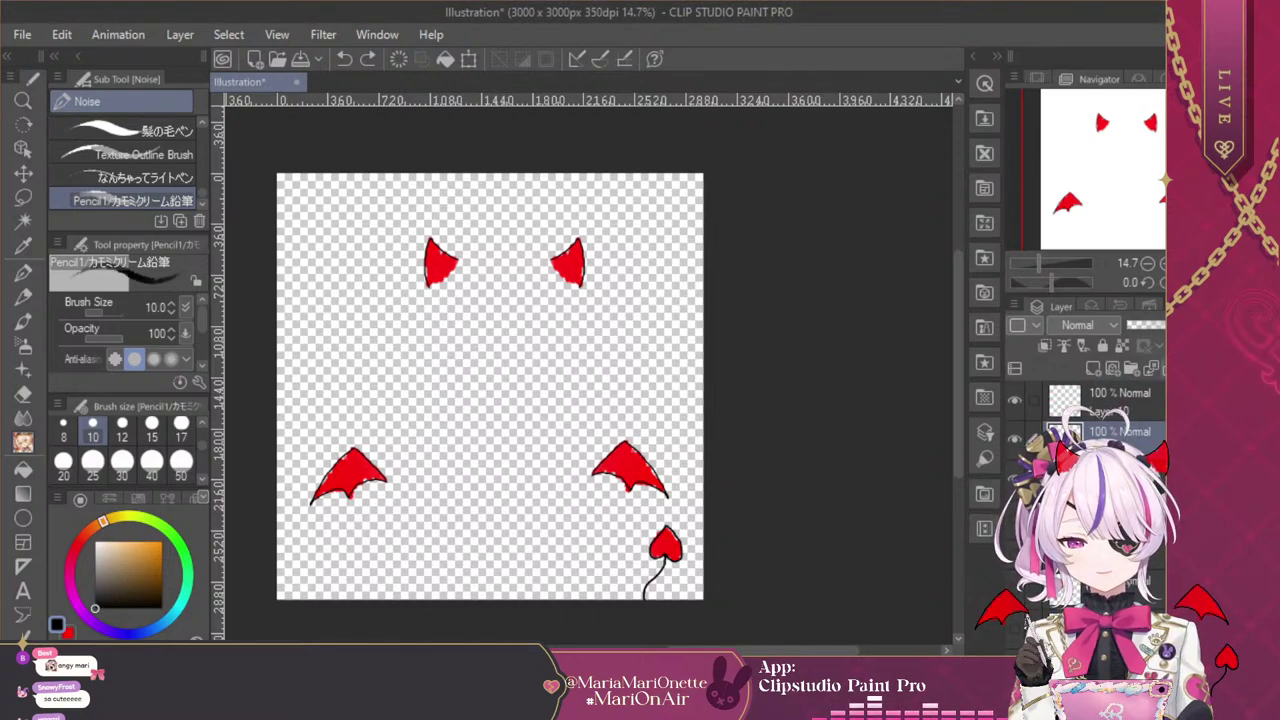
pyautogui.hotkey('ctrl', 'y')
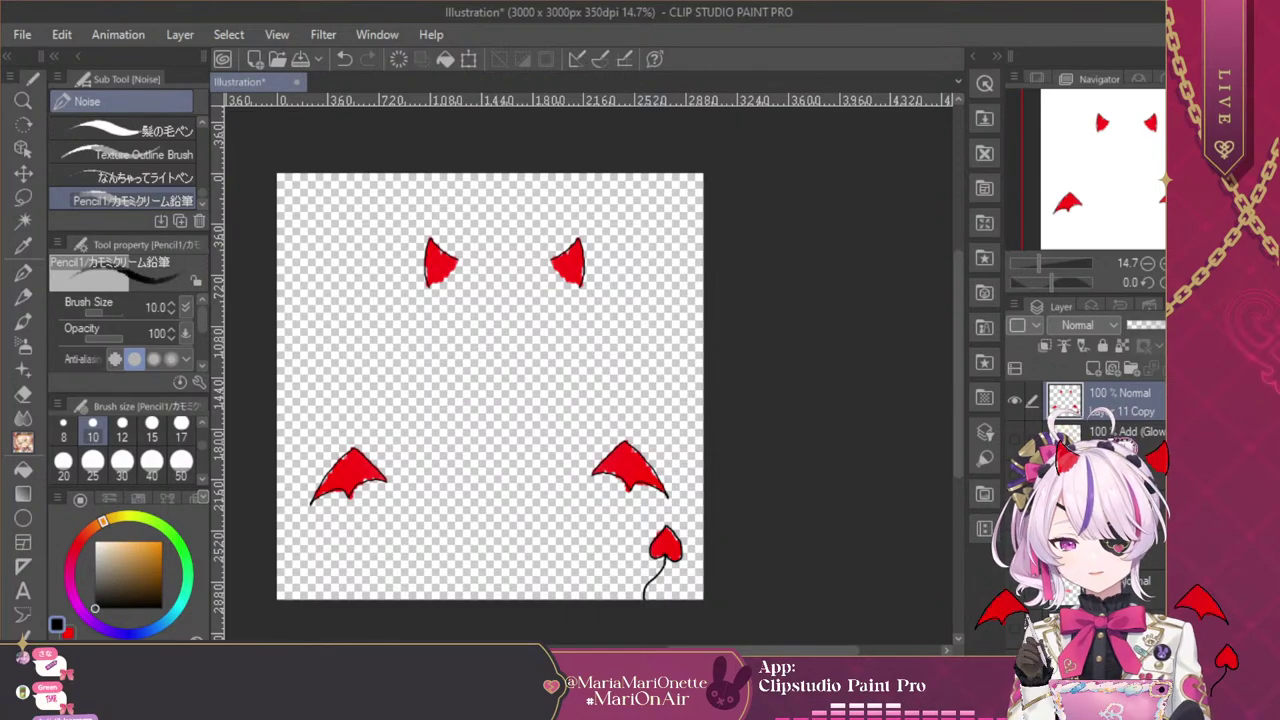
pyautogui.press('Delete')
pyautogui.scroll(-3, 1085, 500)
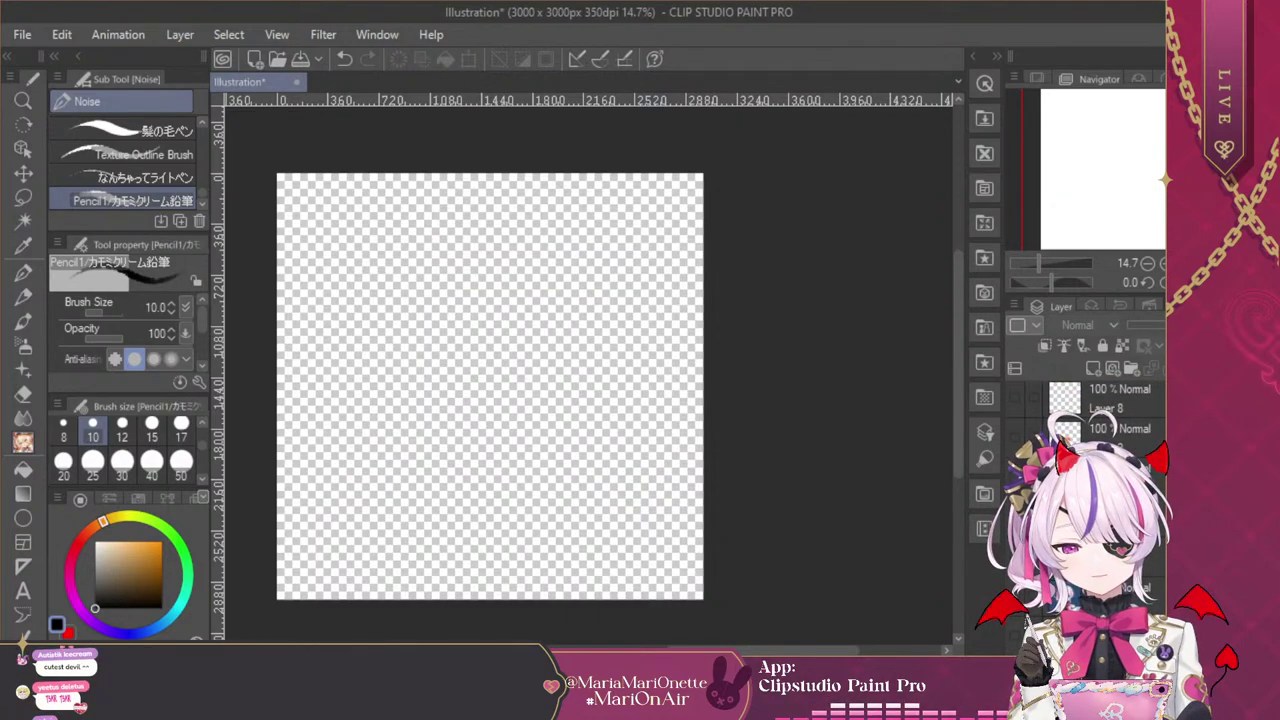
pyautogui.hotkey('ctrl', 'z')
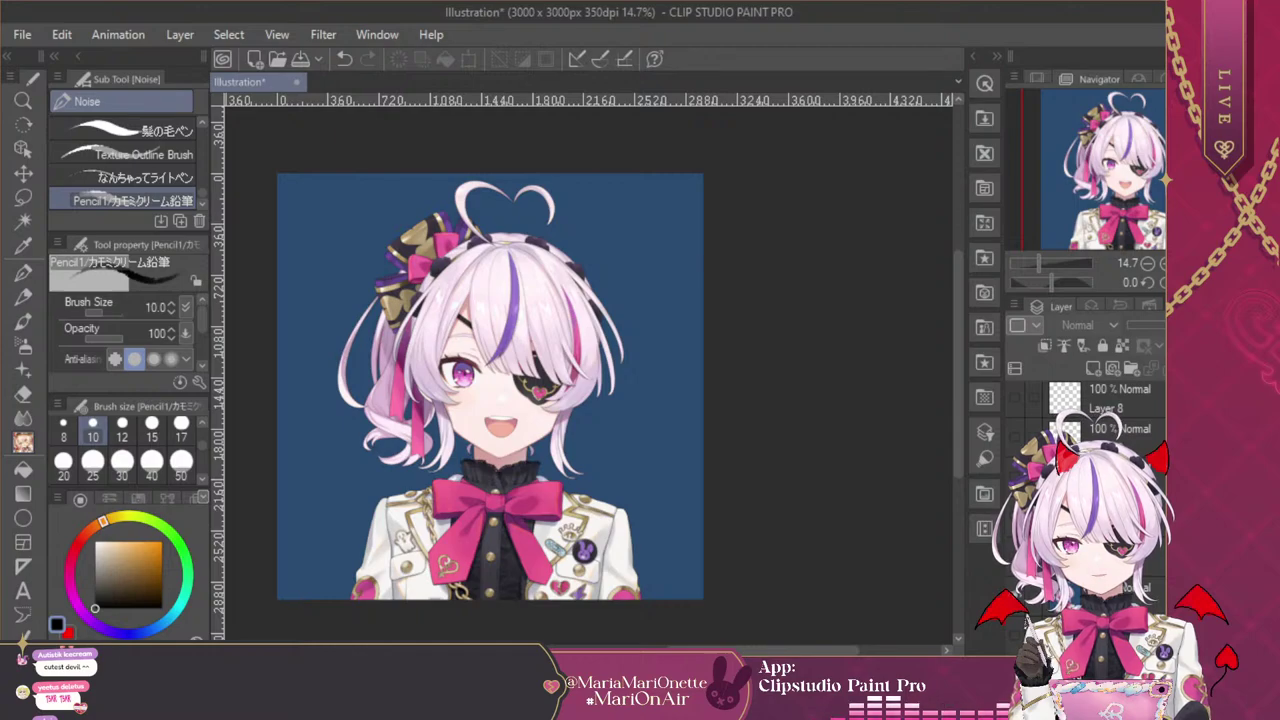
# Add a new layer in Add (Glow) mode and pick a bright pink for the Soft airbrush
pyautogui.click(24, 345)
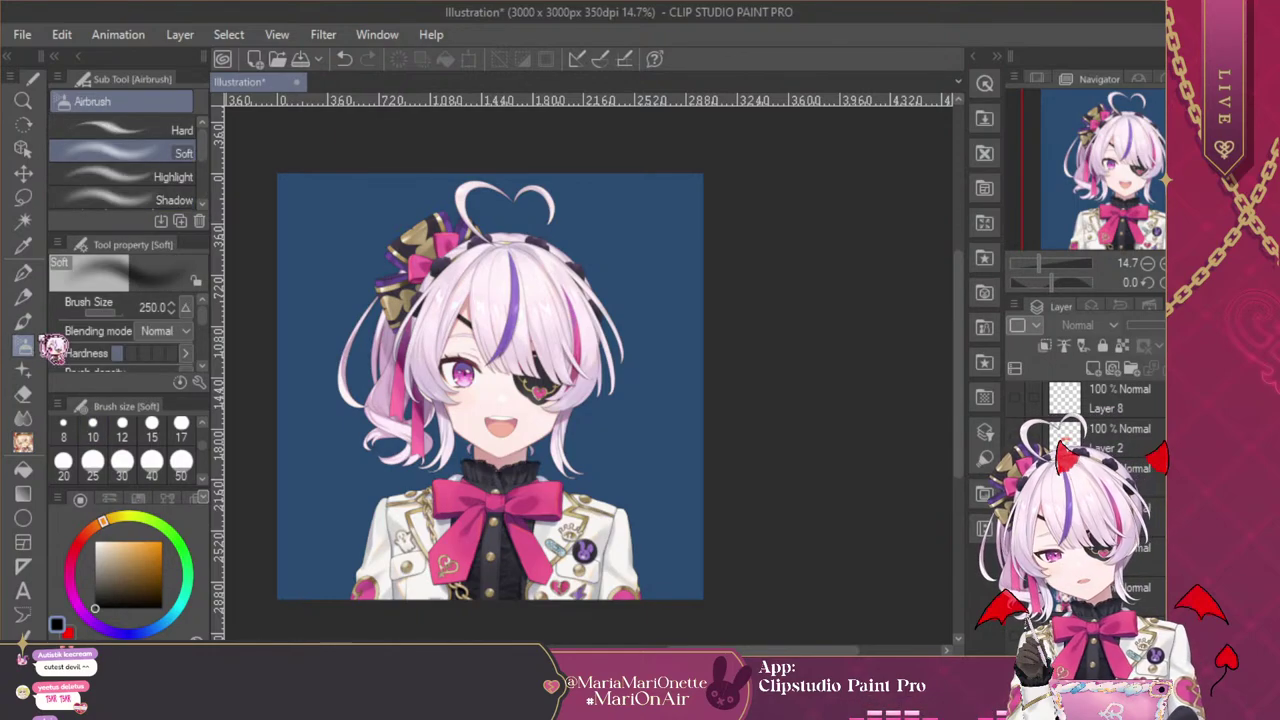
pyautogui.scroll(3, 1100, 420)
pyautogui.click(1093, 368)
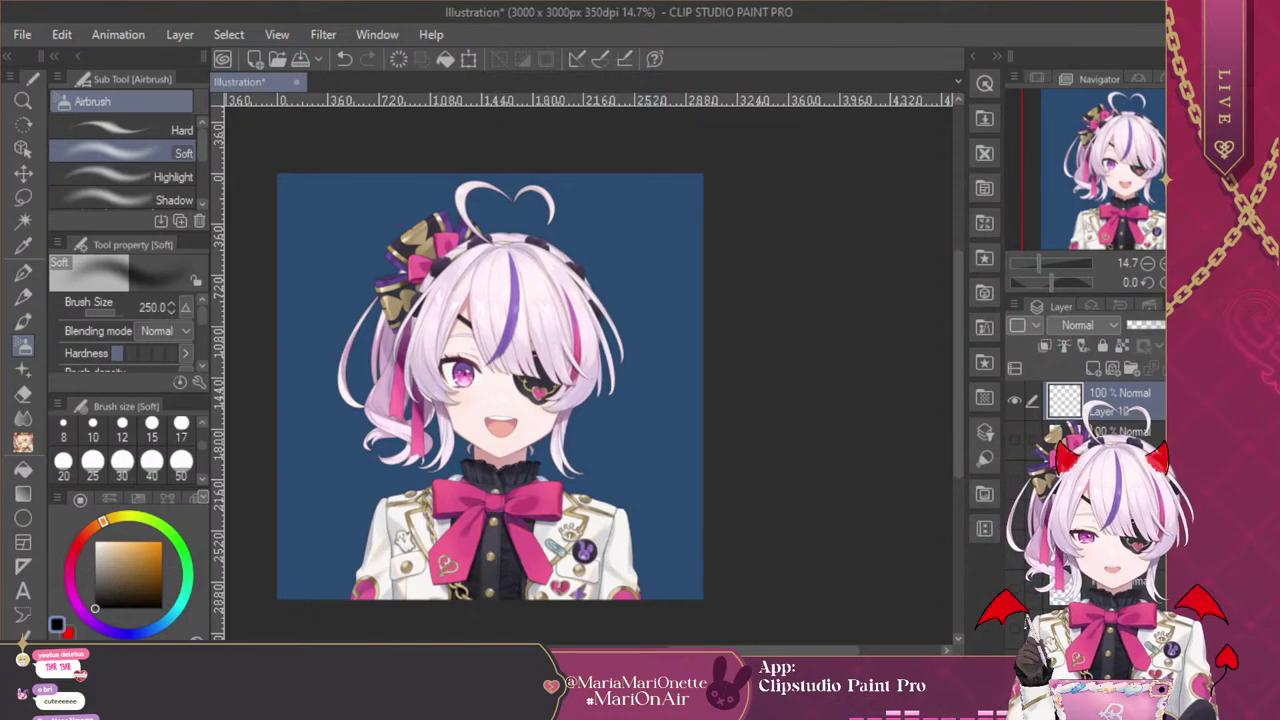
pyautogui.click(1083, 540)
pyautogui.click(70, 573)
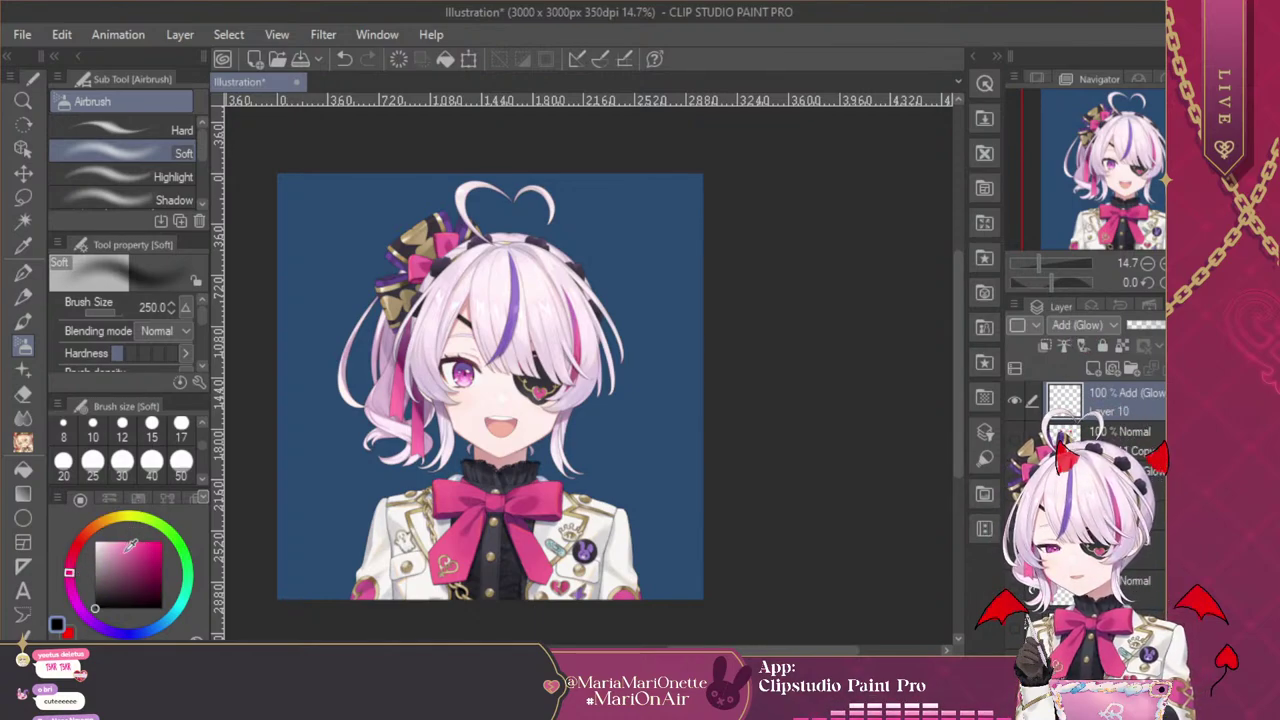
pyautogui.moveTo(125, 540); pyautogui.dragTo(140, 460)
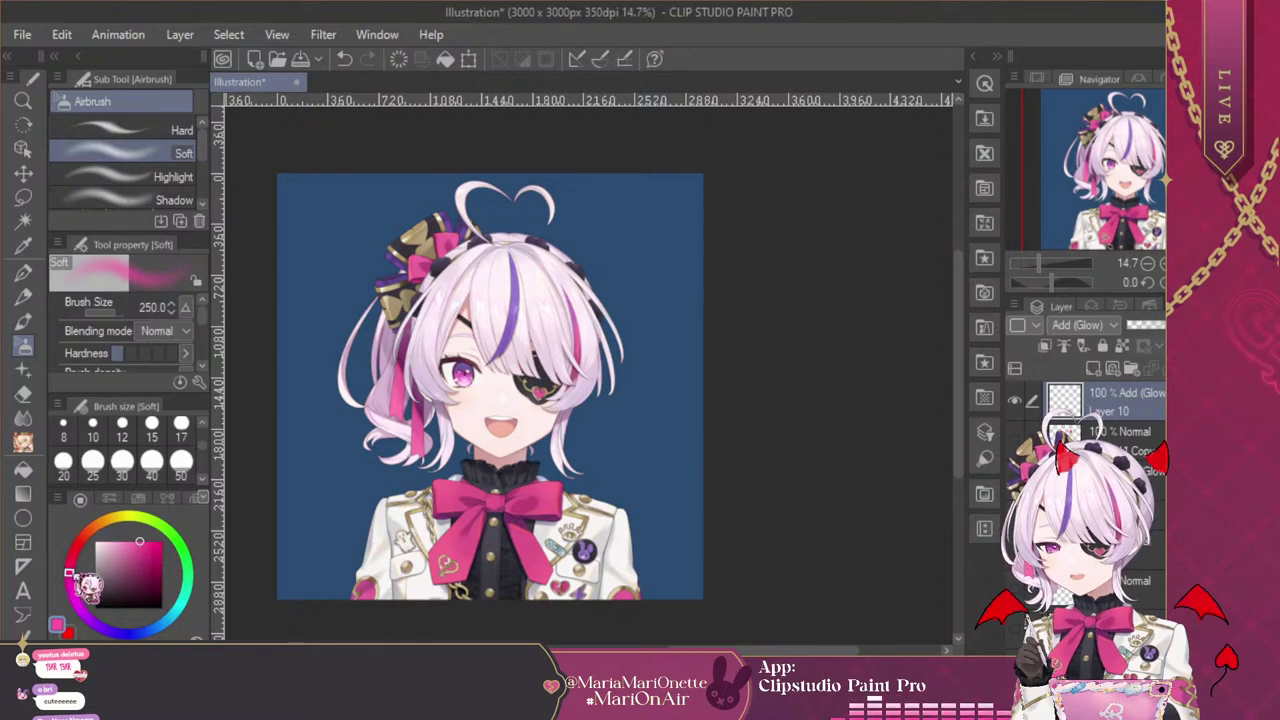
# Paint a soft bright pink glow over the eyepatch with the airbrush at size 300
pyautogui.click(181, 464)
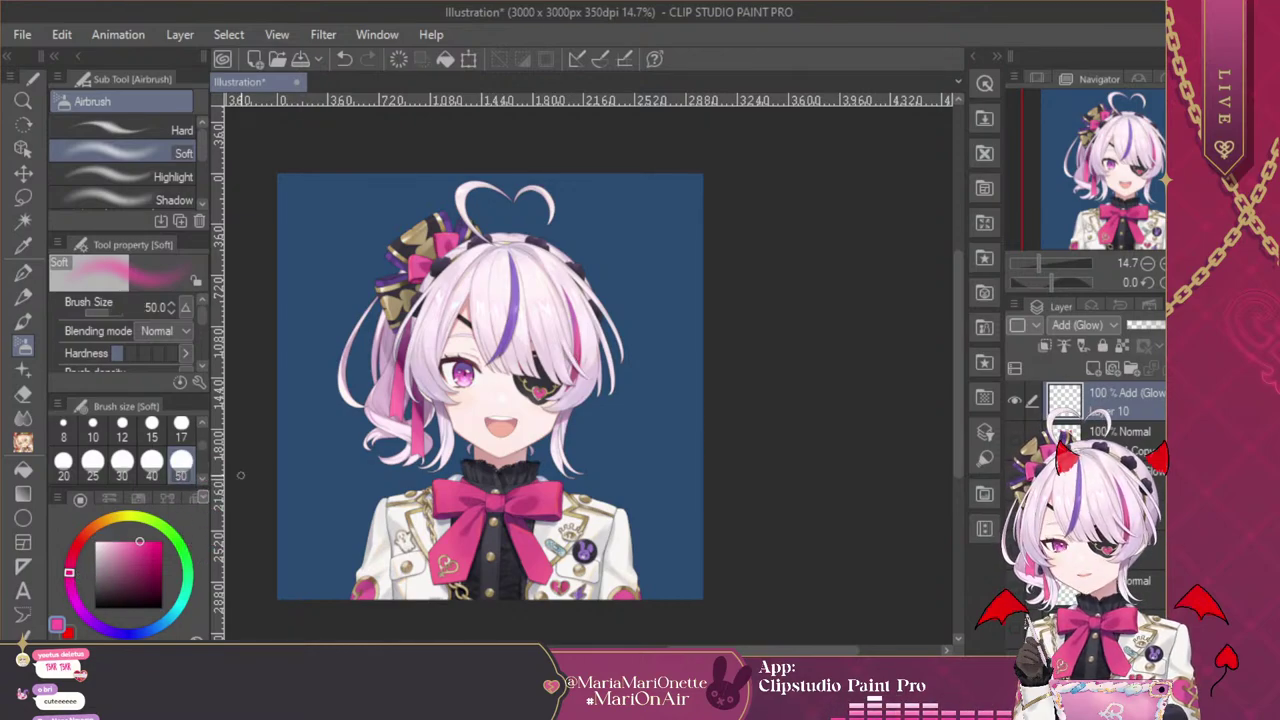
pyautogui.scroll(-2, 181, 464)
pyautogui.click(181, 464)
pyautogui.moveTo(535, 350)
pyautogui.mouseDown()
pyautogui.moveTo(542, 410)
pyautogui.moveTo(565, 319)
pyautogui.moveTo(537, 384)
pyautogui.moveTo(516, 382)
pyautogui.moveTo(580, 360)
pyautogui.mouseUp()
pyautogui.moveTo(529, 394); pyautogui.dragTo(547, 364)
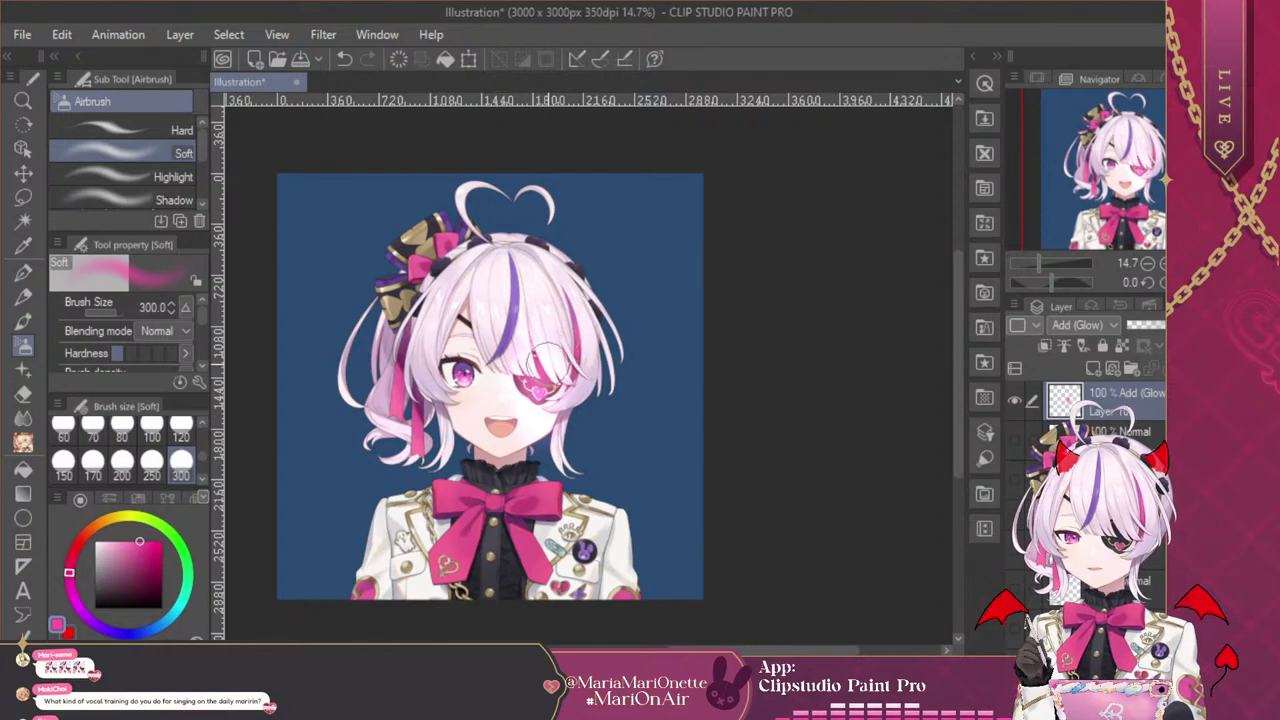
# Paint a lighter pink glow over the eyepatch on another new Add (Glow) layer with brush size 100
pyautogui.click(1093, 368)
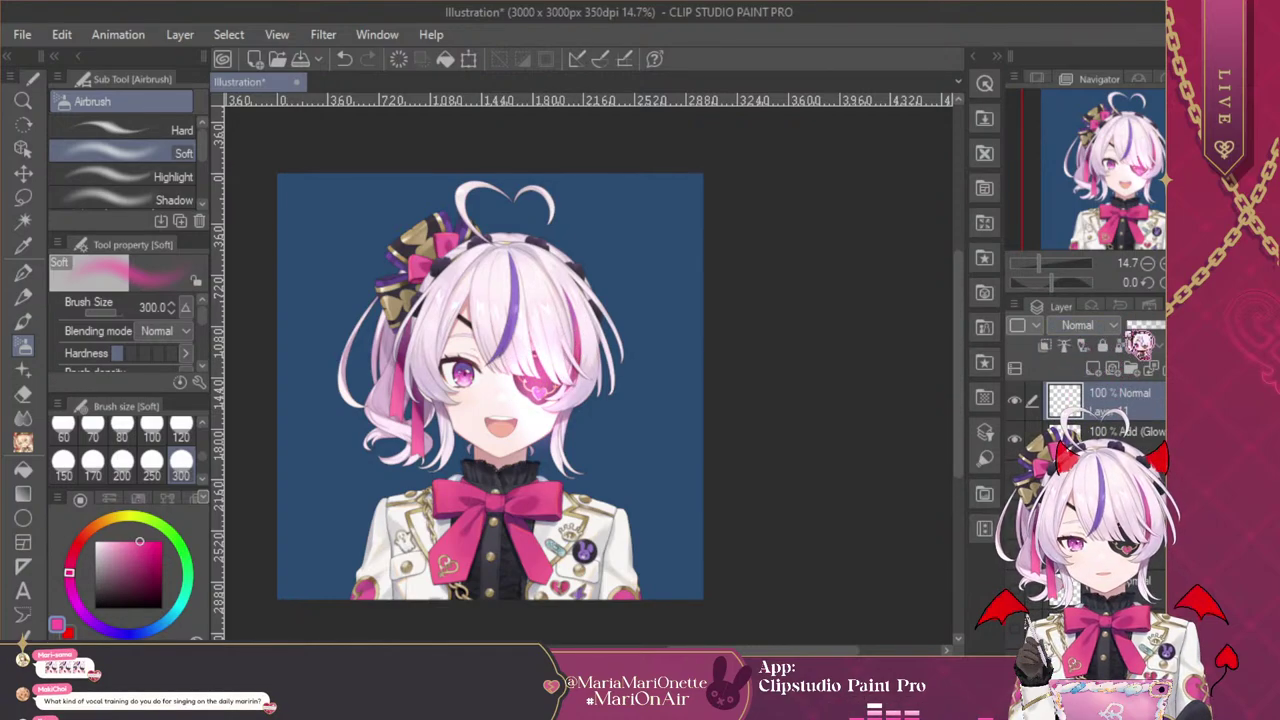
pyautogui.moveTo(136, 541); pyautogui.dragTo(121, 541)
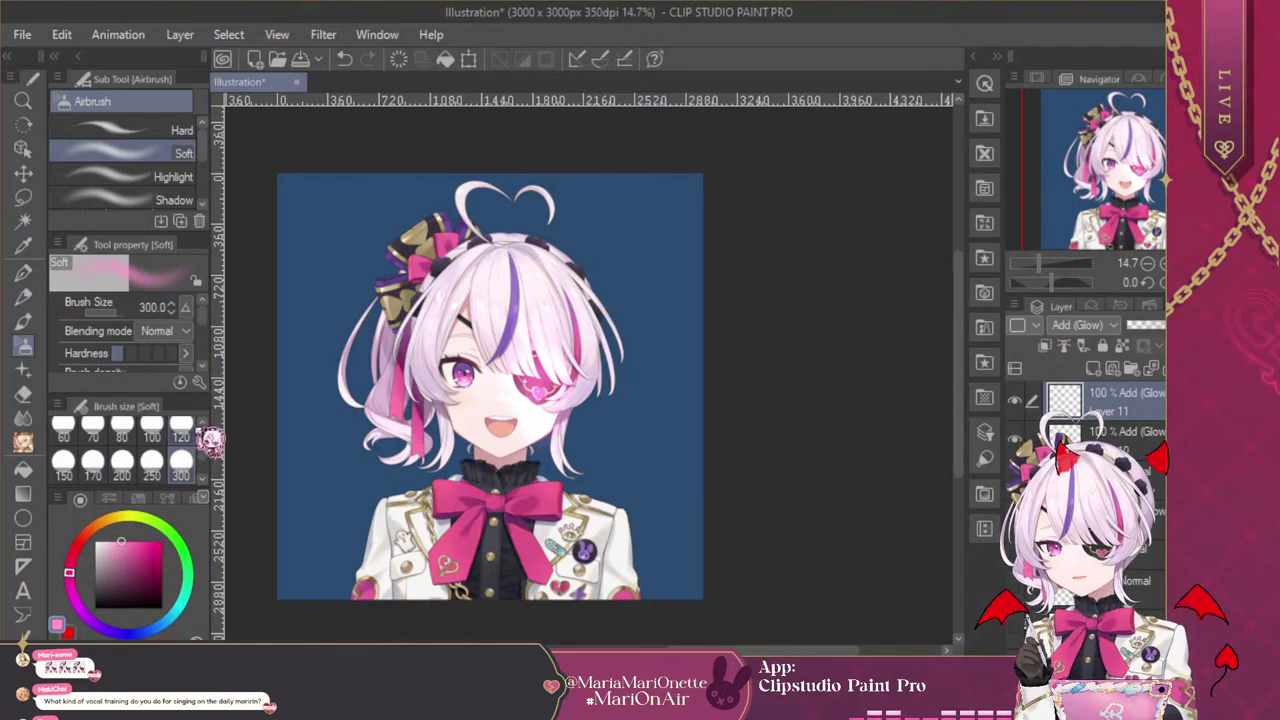
pyautogui.click(202, 423)
pyautogui.click(183, 428)
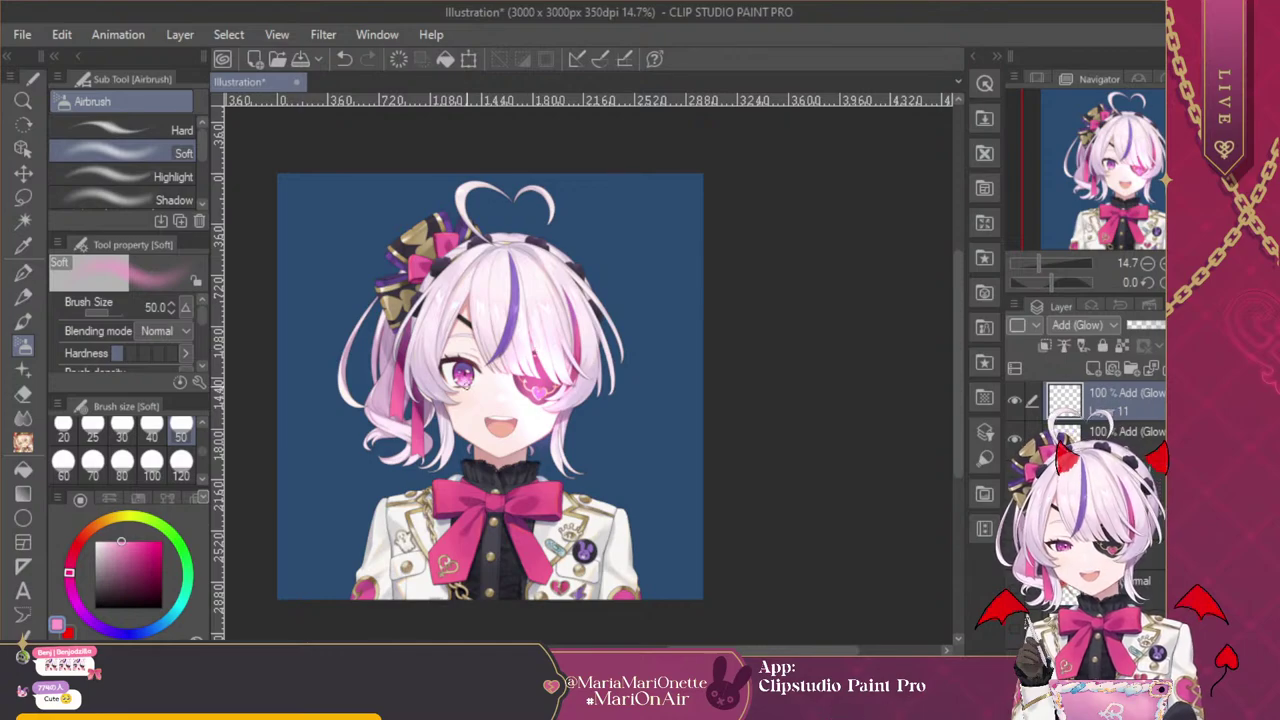
pyautogui.click(155, 466)
pyautogui.moveTo(540, 347)
pyautogui.mouseDown()
pyautogui.moveTo(539, 404)
pyautogui.moveTo(538, 366)
pyautogui.moveTo(518, 370)
pyautogui.moveTo(564, 372)
pyautogui.moveTo(551, 377)
pyautogui.moveTo(539, 350)
pyautogui.moveTo(539, 411)
pyautogui.moveTo(539, 342)
pyautogui.moveTo(535, 378)
pyautogui.moveTo(567, 371)
pyautogui.moveTo(522, 381)
pyautogui.mouseUp()
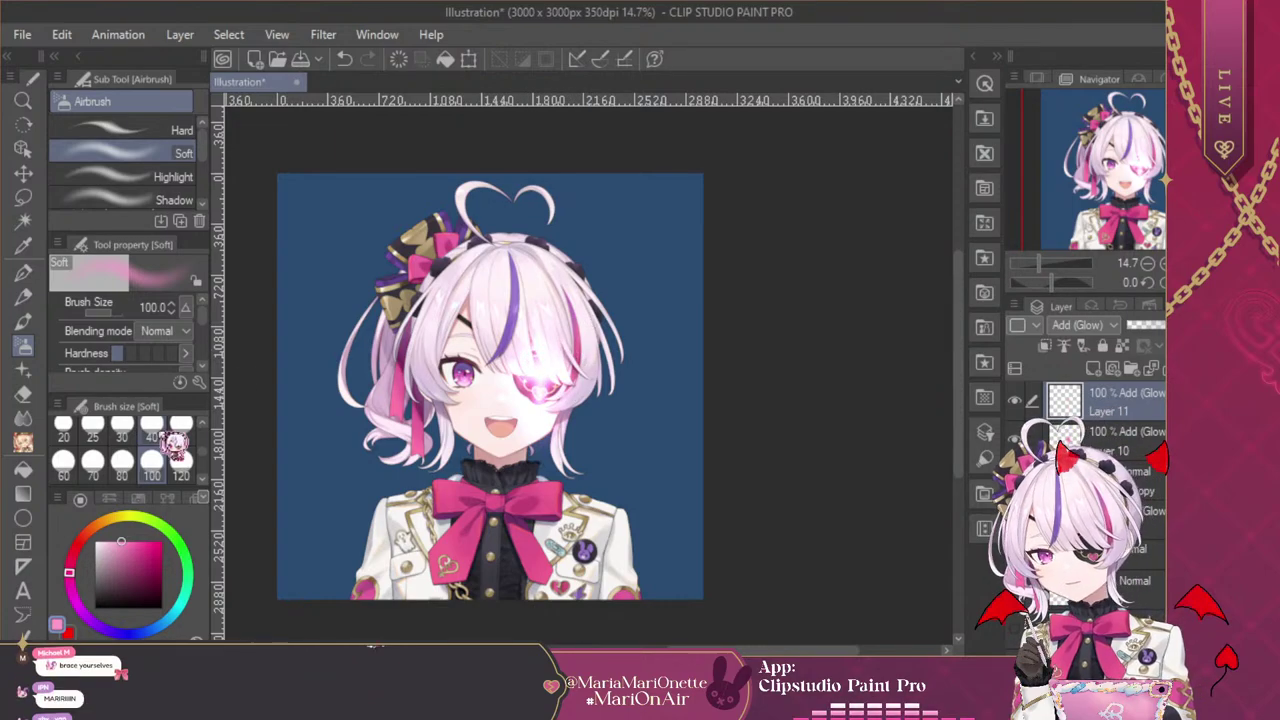
# Merge the two glow layers and prepare a new Add (Glow) layer above them with a near-white pink
pyautogui.click(101, 542)
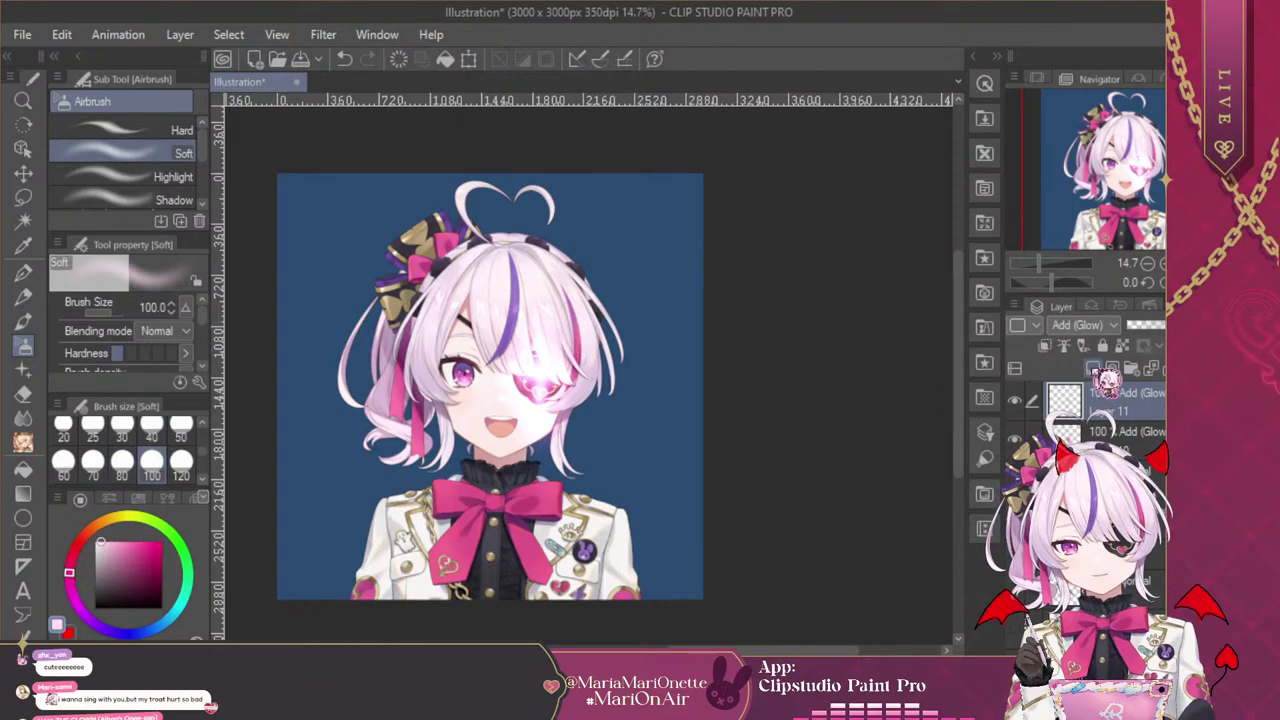
pyautogui.click(1093, 368)
pyautogui.click(1108, 432)
pyautogui.click(1163, 368)
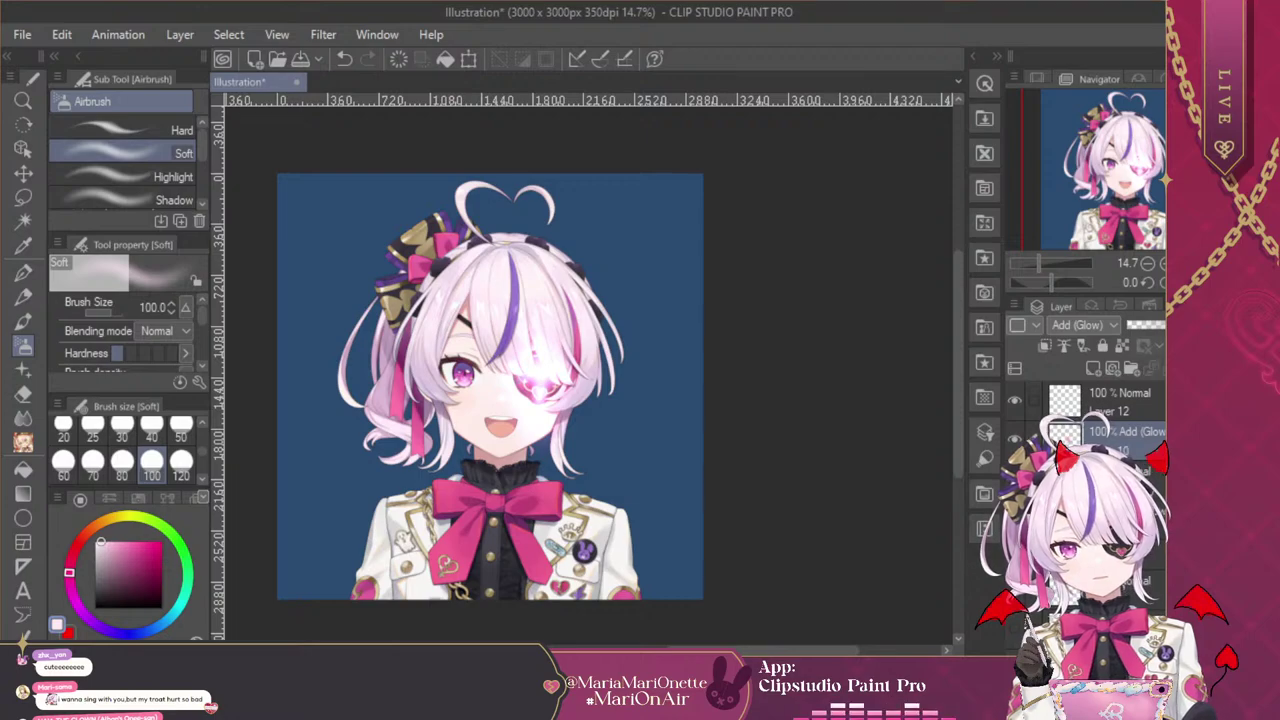
pyautogui.click(1103, 399)
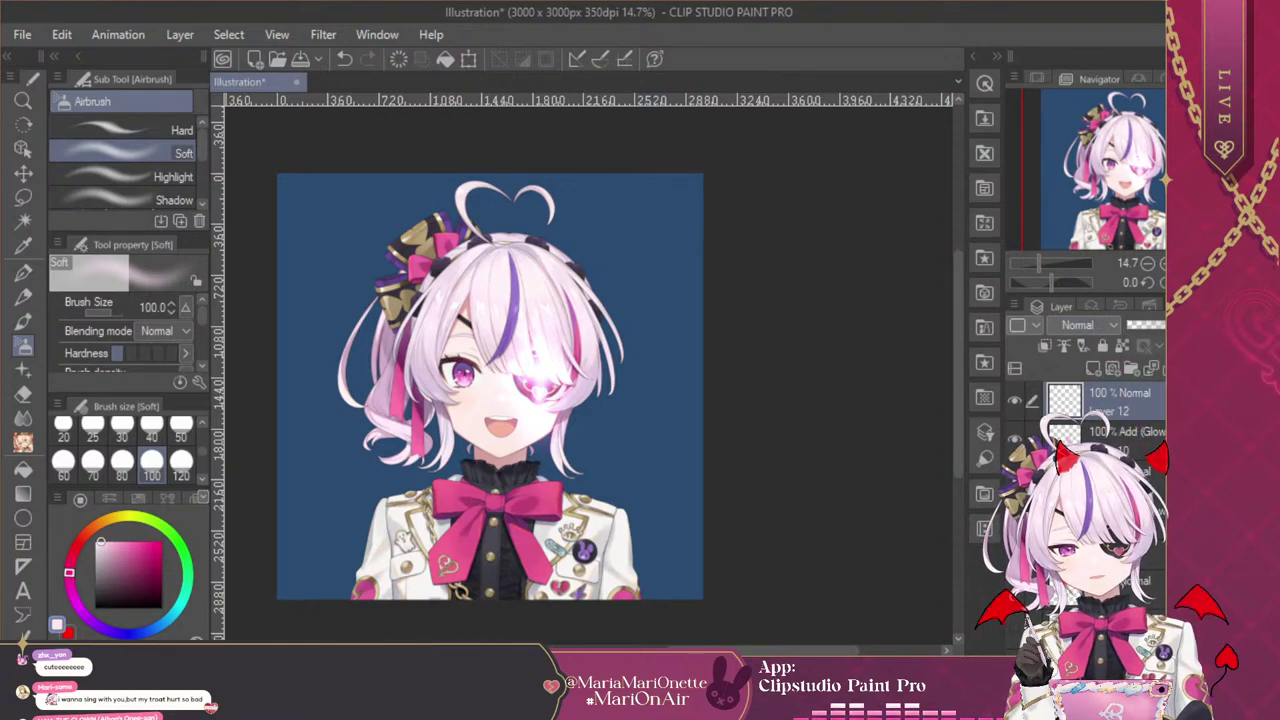
pyautogui.click(1083, 545)
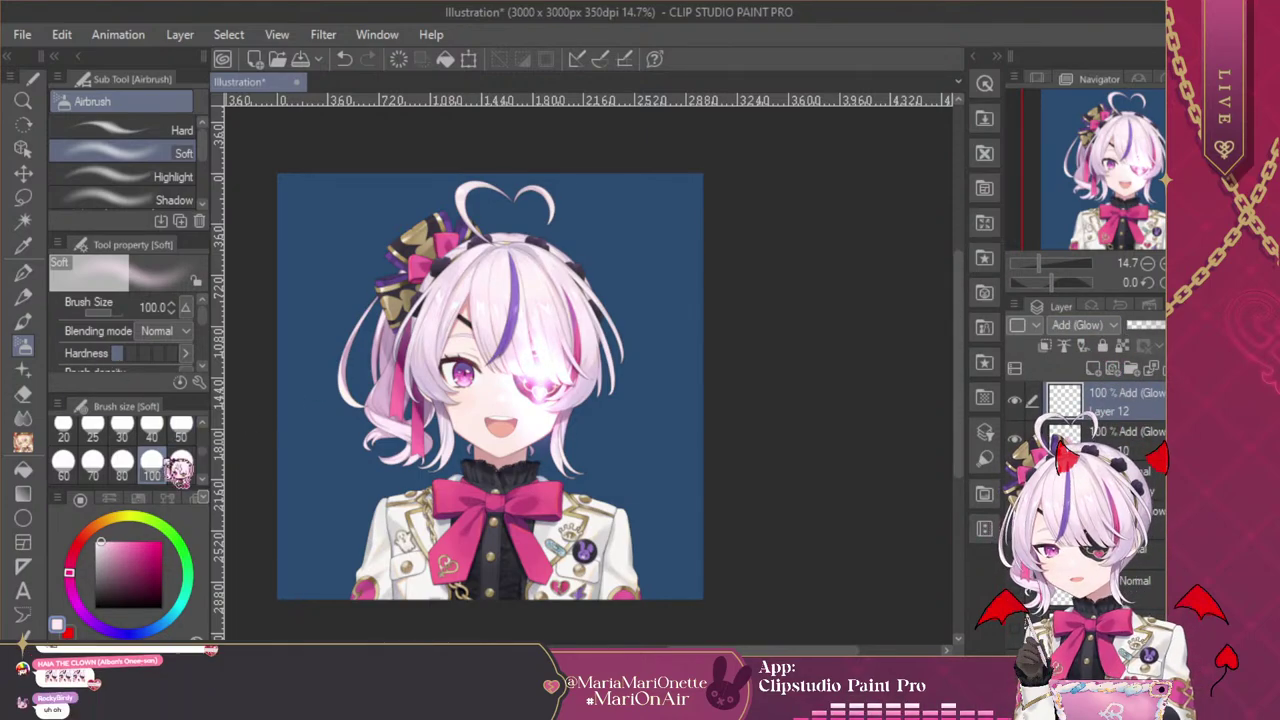
# Paint a crossed near-white sparkle over the eyepatch with the Soft airbrush at size 50
pyautogui.click(63, 460)
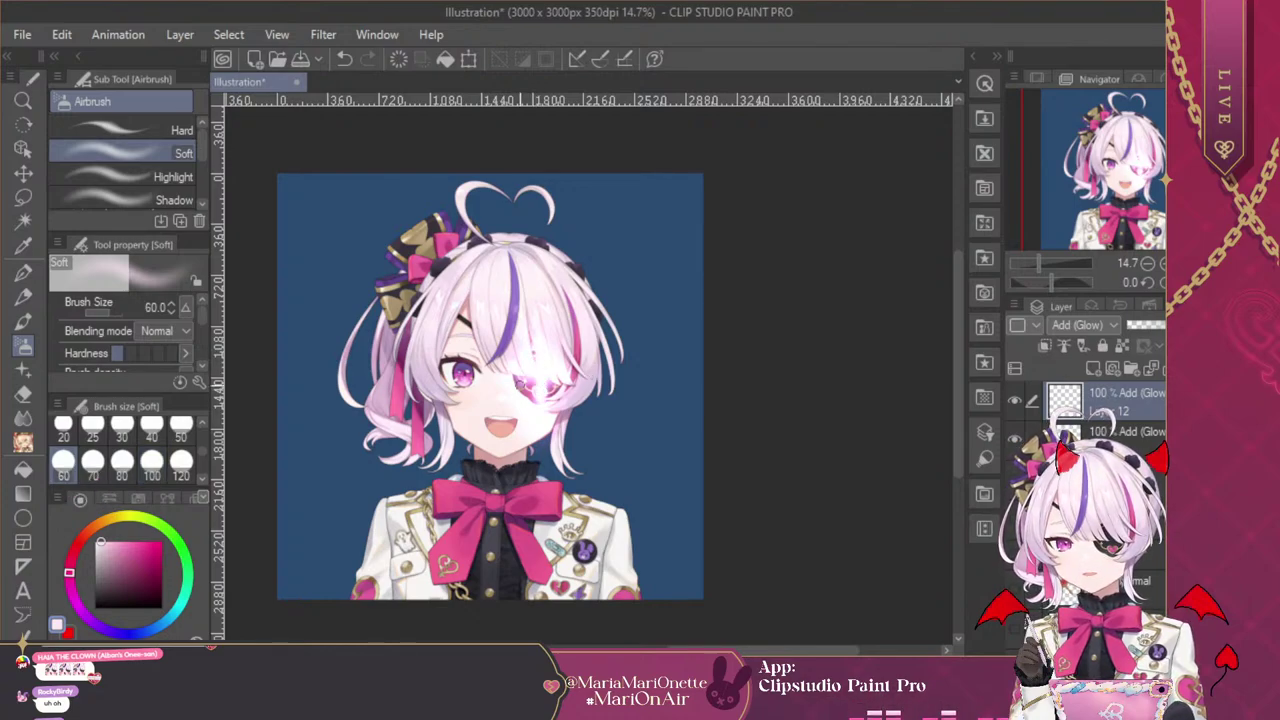
pyautogui.click(181, 430)
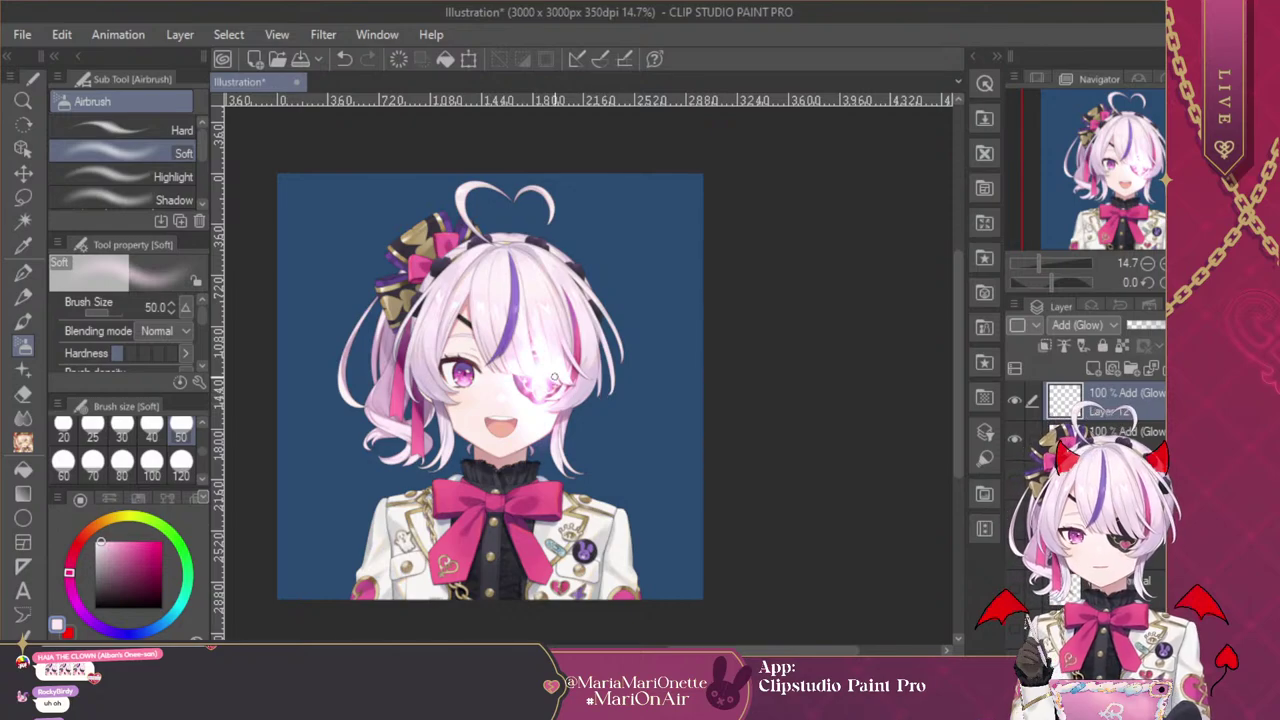
pyautogui.moveTo(550, 379); pyautogui.dragTo(564, 399)
# Spread a wide soft pink glow around the eyepatch on the lower glow layer with brush size 800
pyautogui.click(1120, 436)
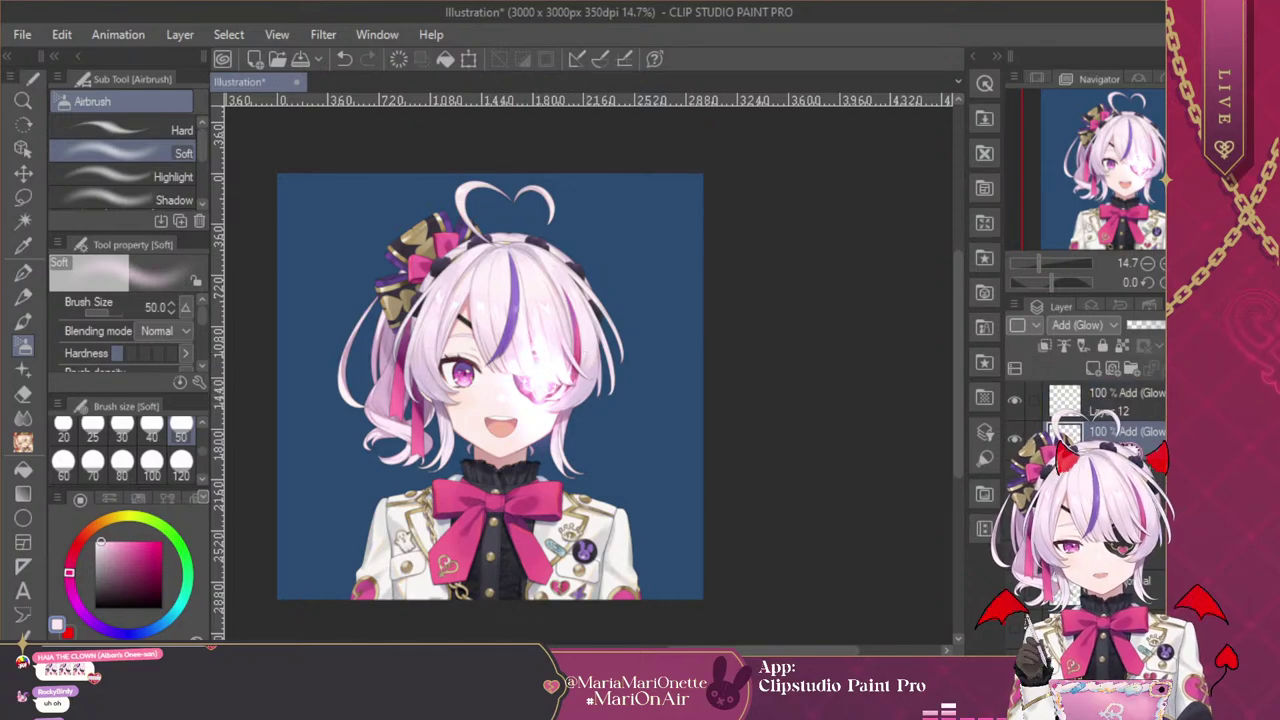
pyautogui.click(136, 541)
pyautogui.click(181, 462)
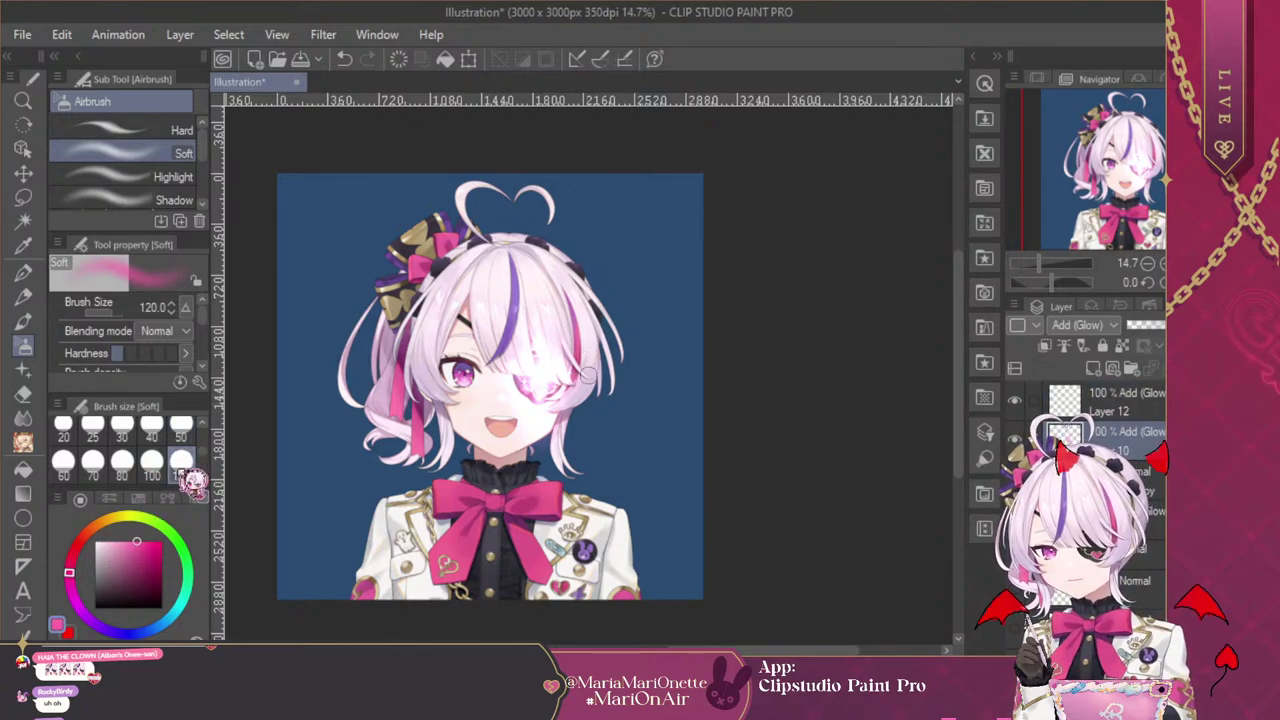
pyautogui.click(202, 479)
pyautogui.click(202, 479)
pyautogui.click(181, 462)
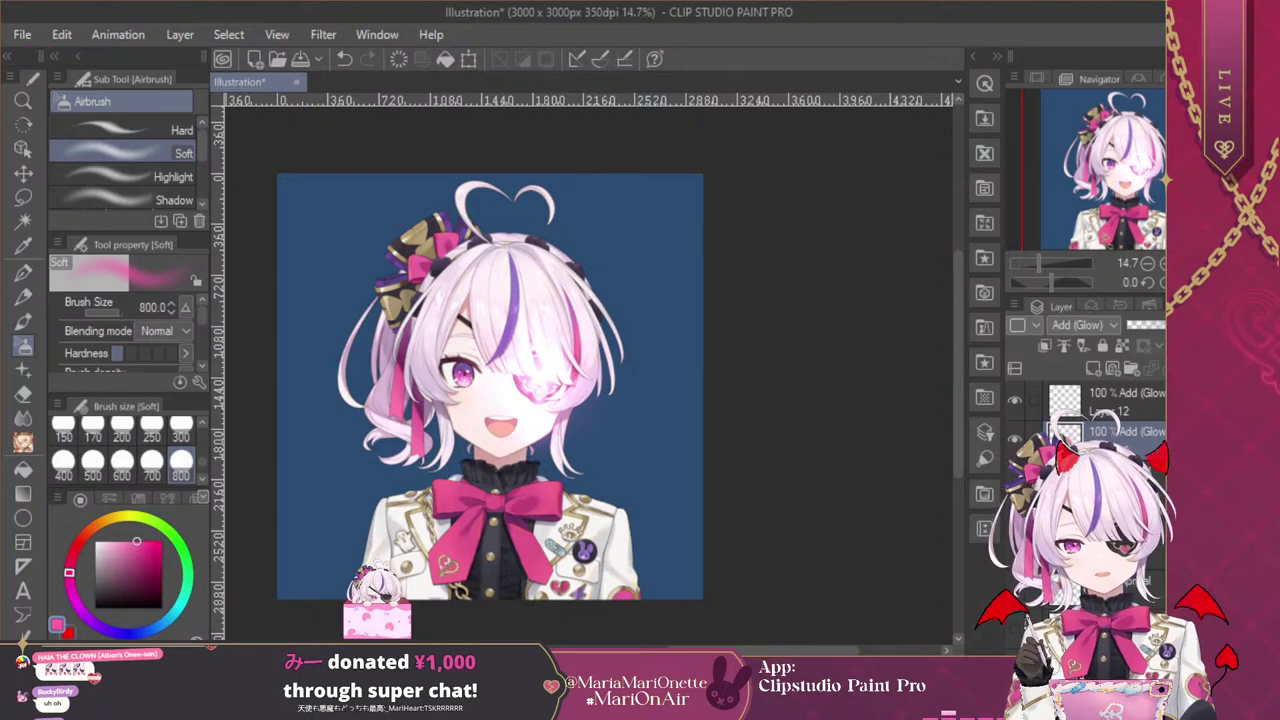
# Hide the illustration and add light pink rays to the sparkle on the top glow layer with brush size 50
pyautogui.scroll(-3, 1085, 480)
pyautogui.keyDown('alt'); pyautogui.click(1032, 398); pyautogui.keyUp('alt')
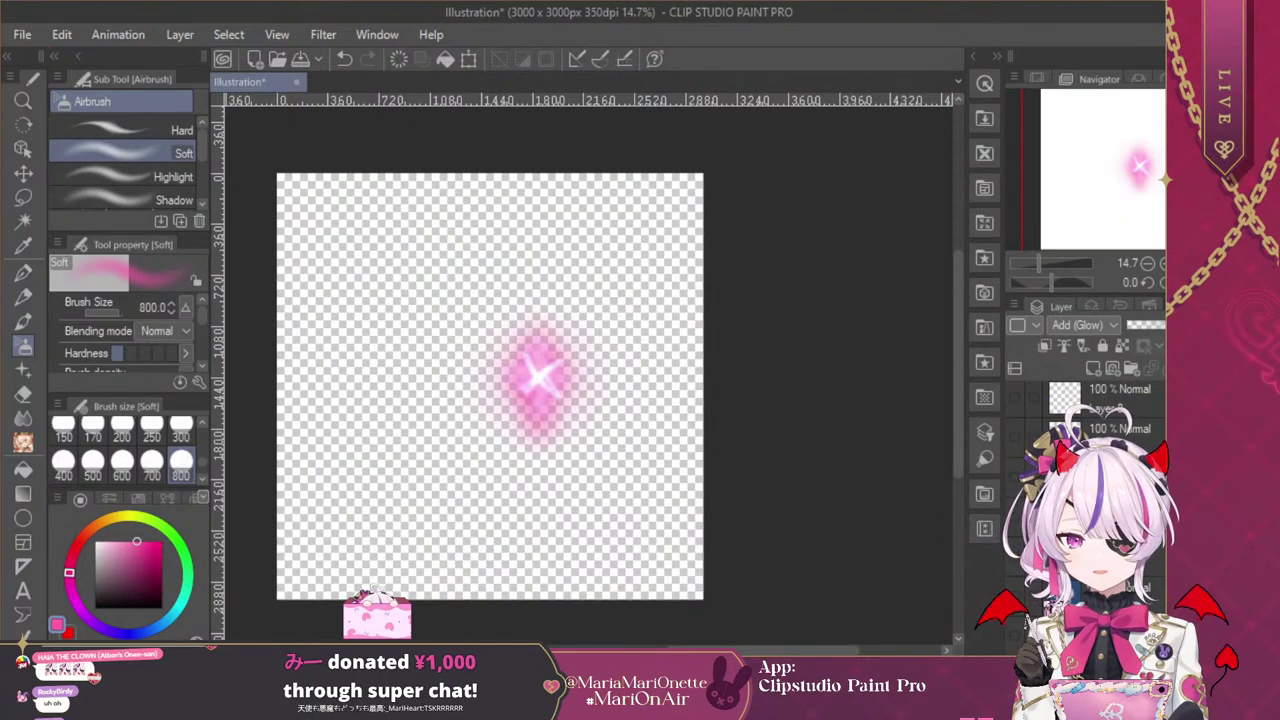
pyautogui.scroll(3, 1085, 480)
pyautogui.click(1110, 400)
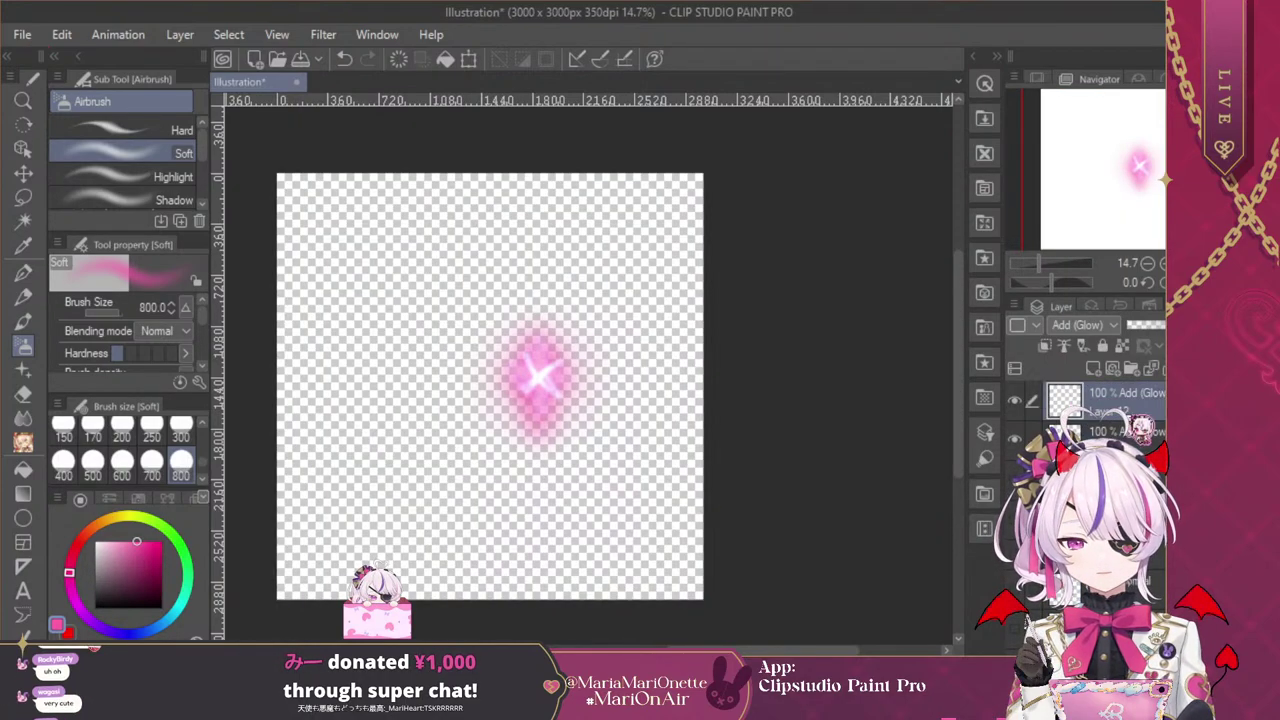
pyautogui.moveTo(105, 557)
pyautogui.mouseDown()
pyautogui.moveTo(96, 514)
pyautogui.moveTo(115, 530)
pyautogui.mouseUp()
pyautogui.click(202, 432)
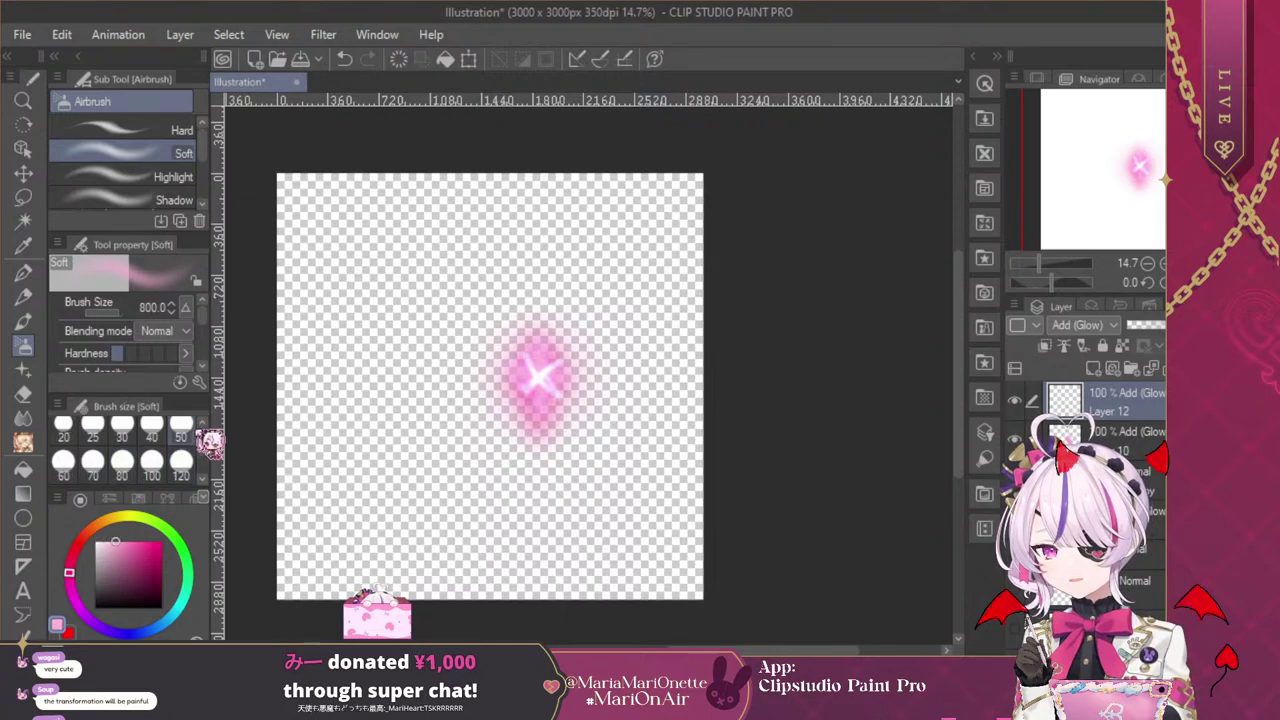
pyautogui.click(181, 430)
pyautogui.moveTo(539, 351)
pyautogui.mouseDown()
pyautogui.moveTo(542, 405)
pyautogui.moveTo(539, 360)
pyautogui.moveTo(531, 389)
pyautogui.moveTo(560, 378)
pyautogui.mouseUp()
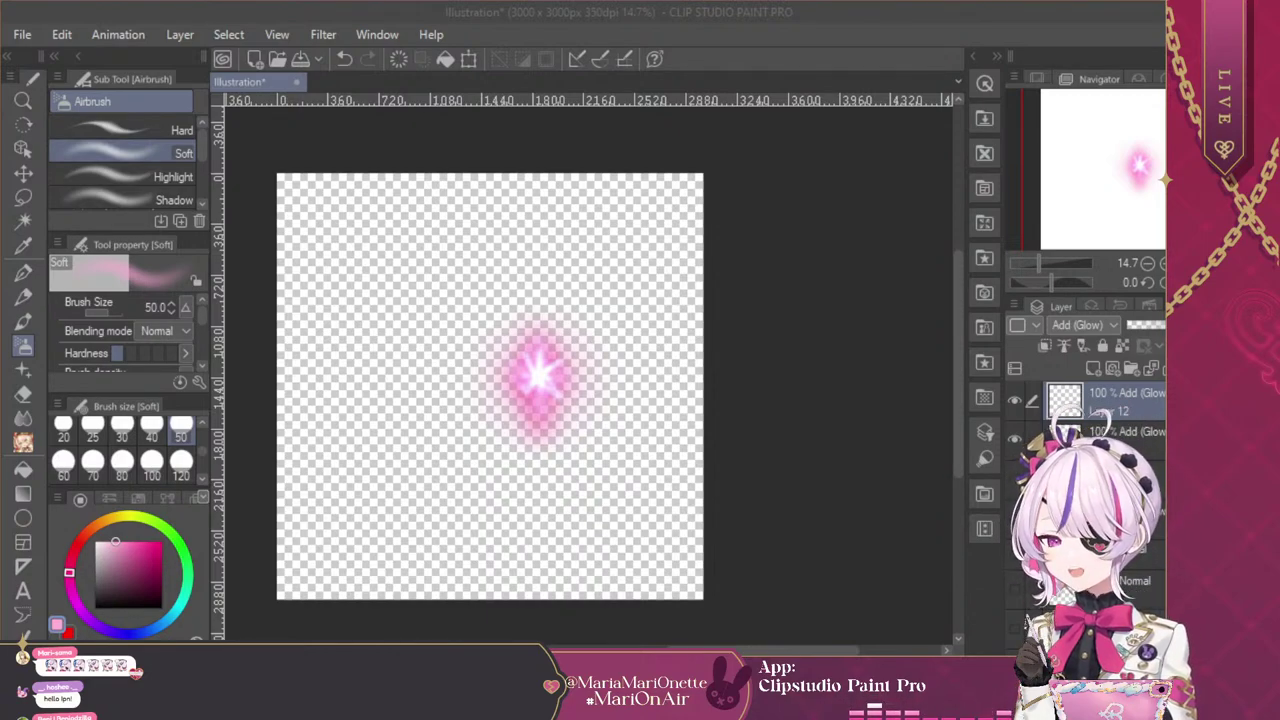
# Compare the glow with and without the sparkle layer, and hide both glow layers
pyautogui.click(1014, 400)
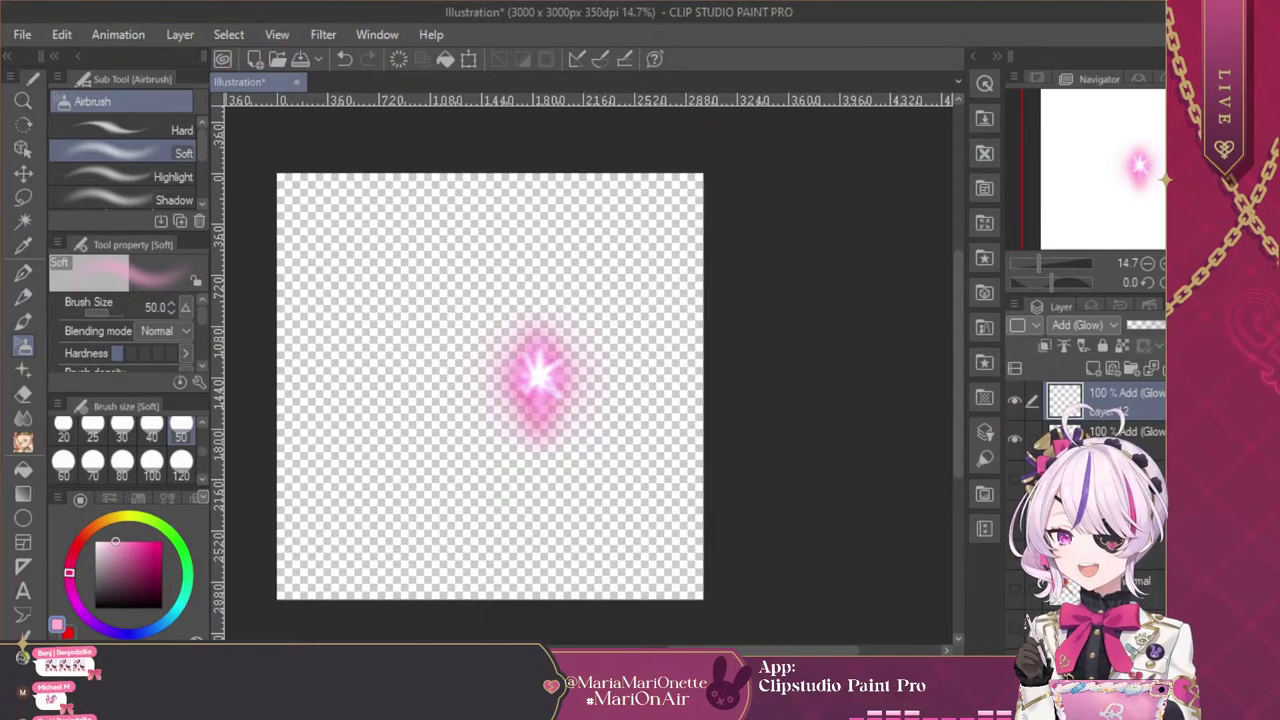
pyautogui.click(1014, 400)
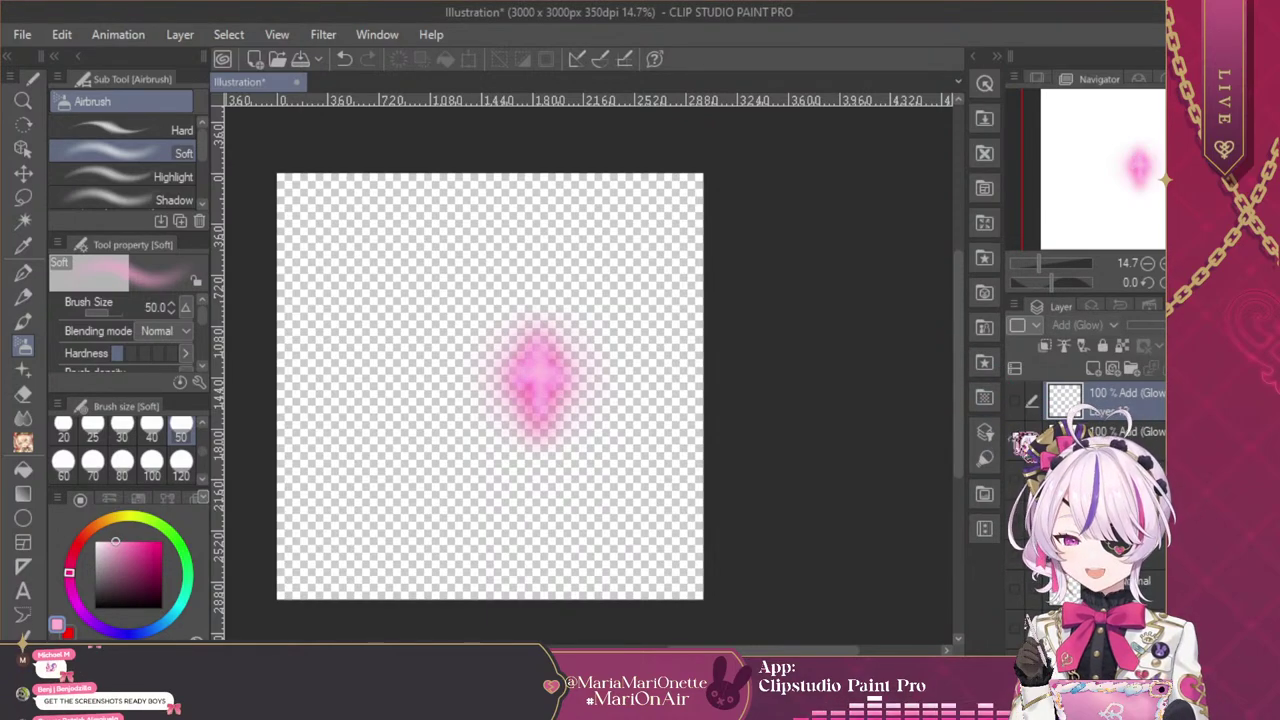
pyautogui.click(1014, 400)
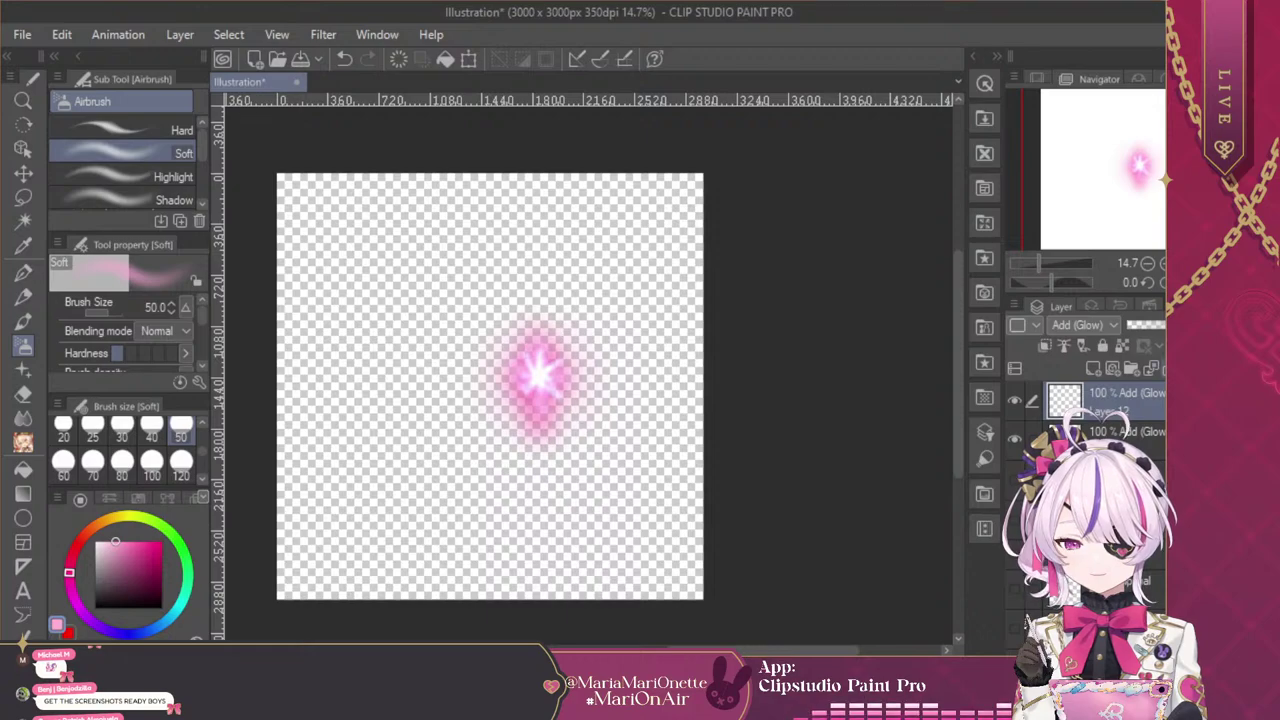
pyautogui.moveTo(1016, 428); pyautogui.dragTo(1014, 398)
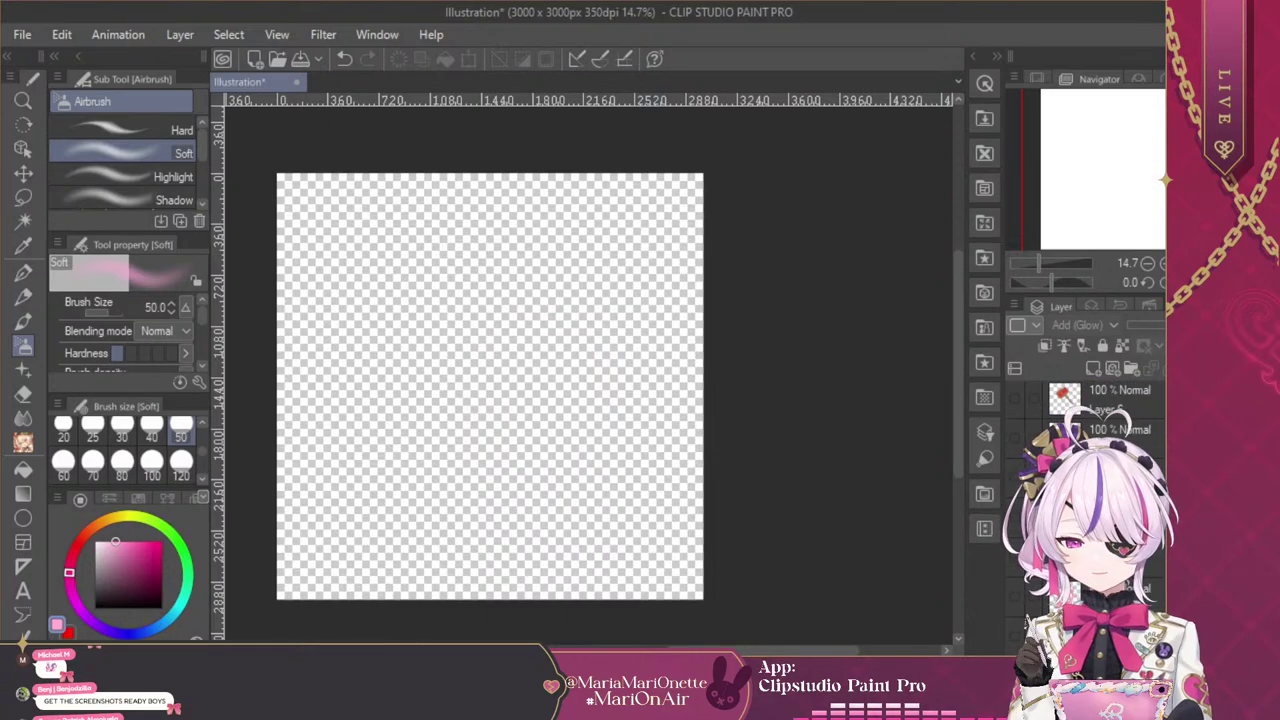
# Show the character illustration together with the red devil horns, wings and tail layer
pyautogui.click(1014, 594)
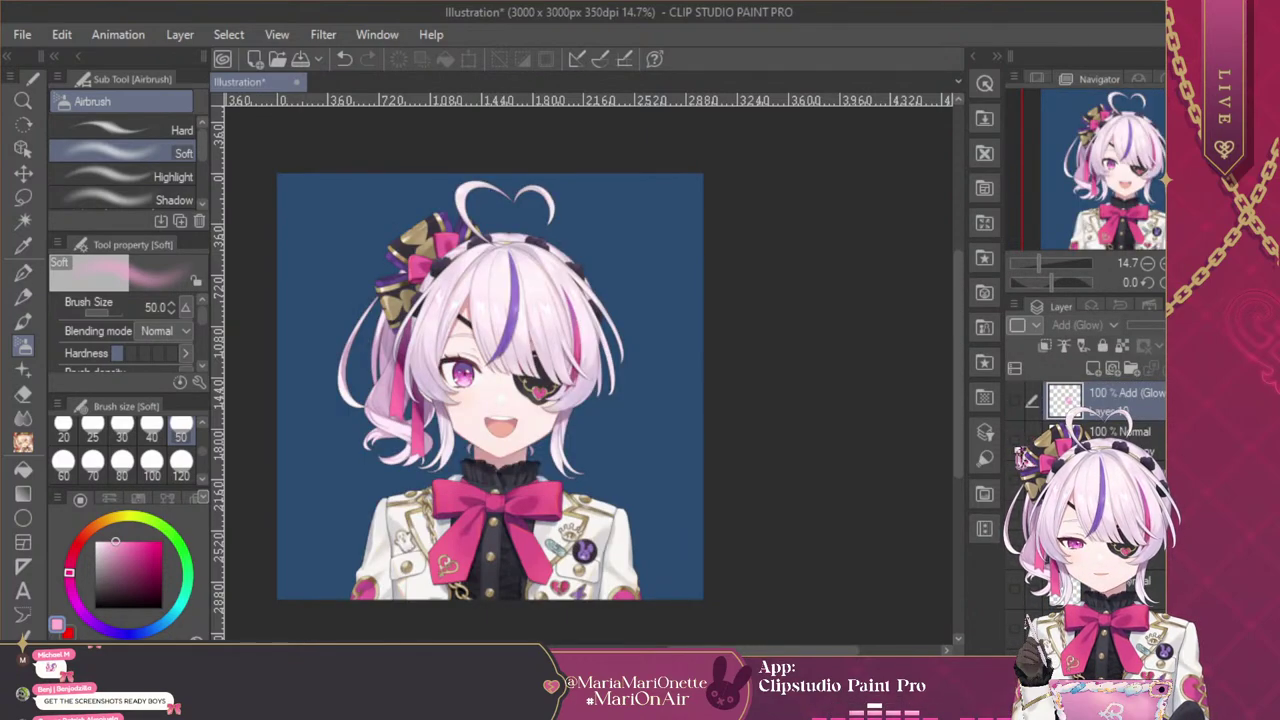
pyautogui.click(1014, 437)
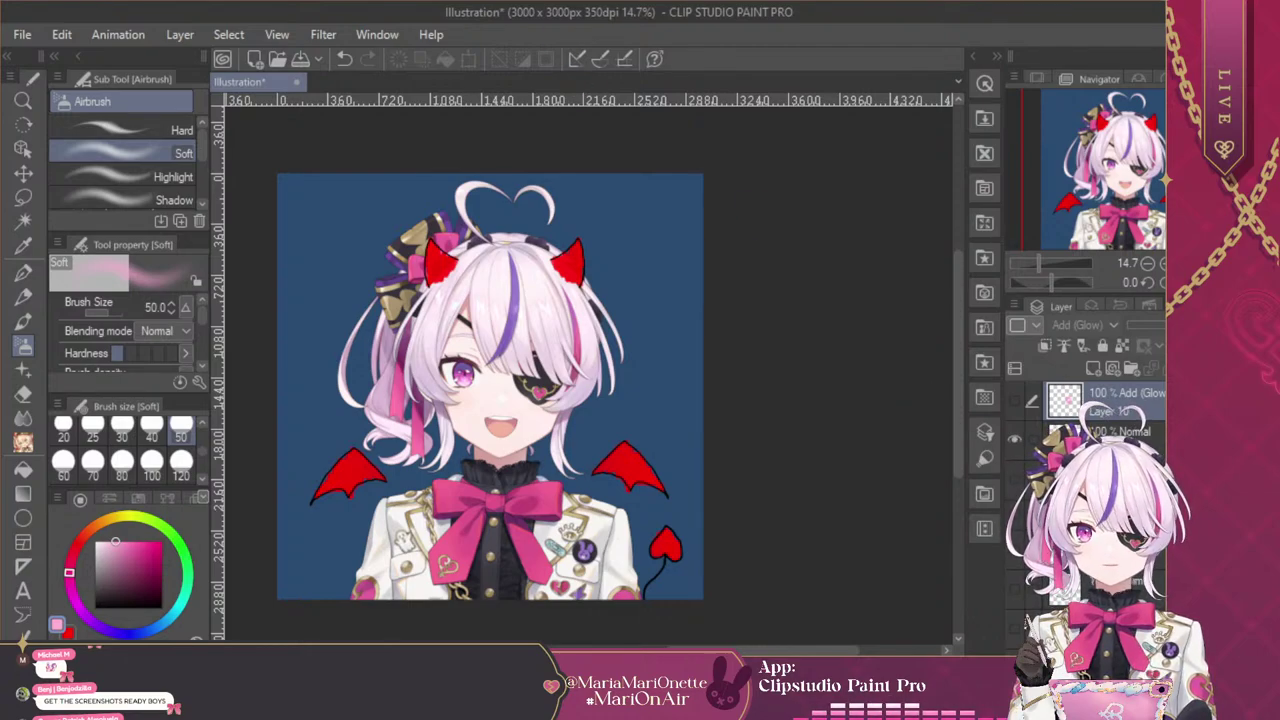
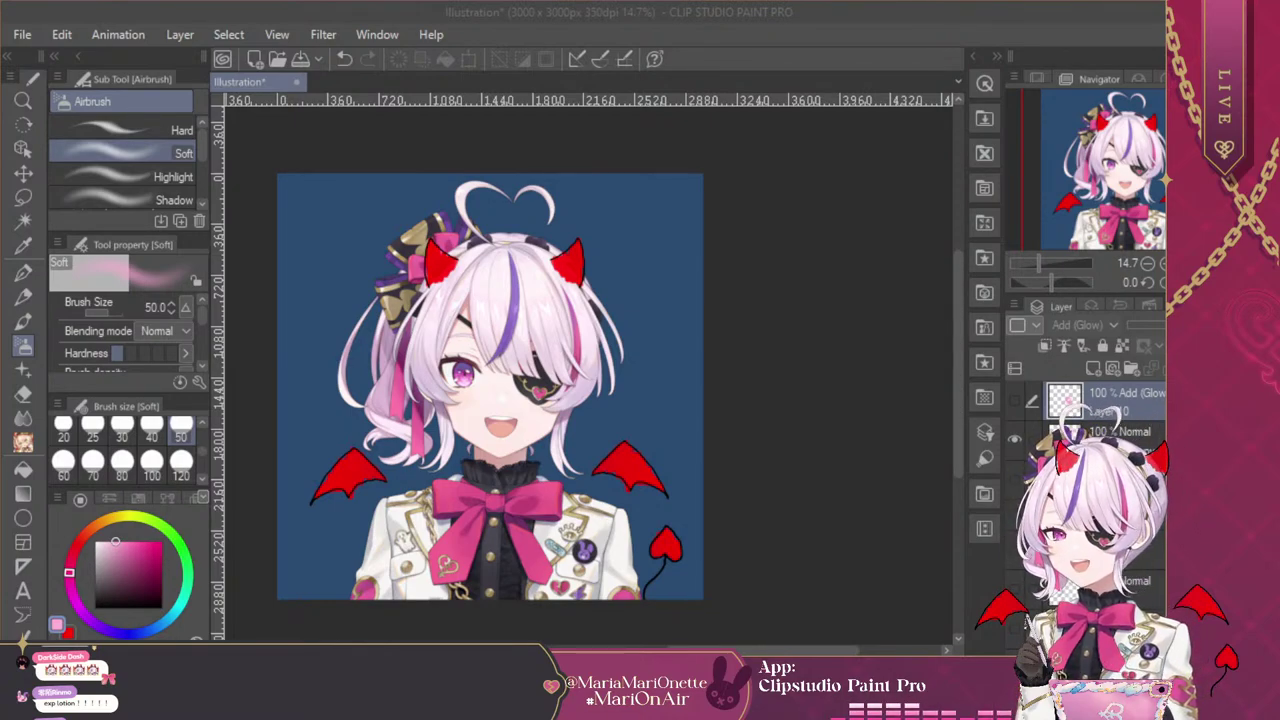
# On a new top layer with the devil artwork hidden, sketch a hooked tentacle curve over the hair bow using the pink Pencil1 brush at size 100
pyautogui.click(1093, 368)
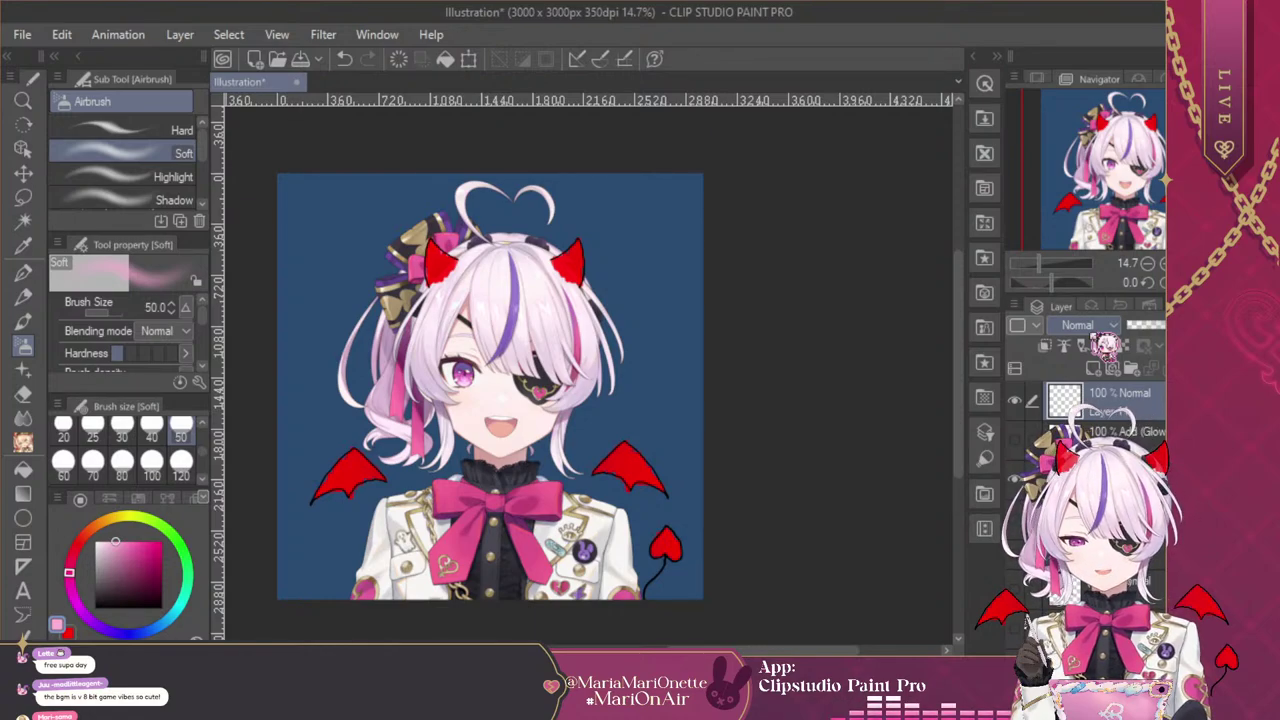
pyautogui.click(1014, 479)
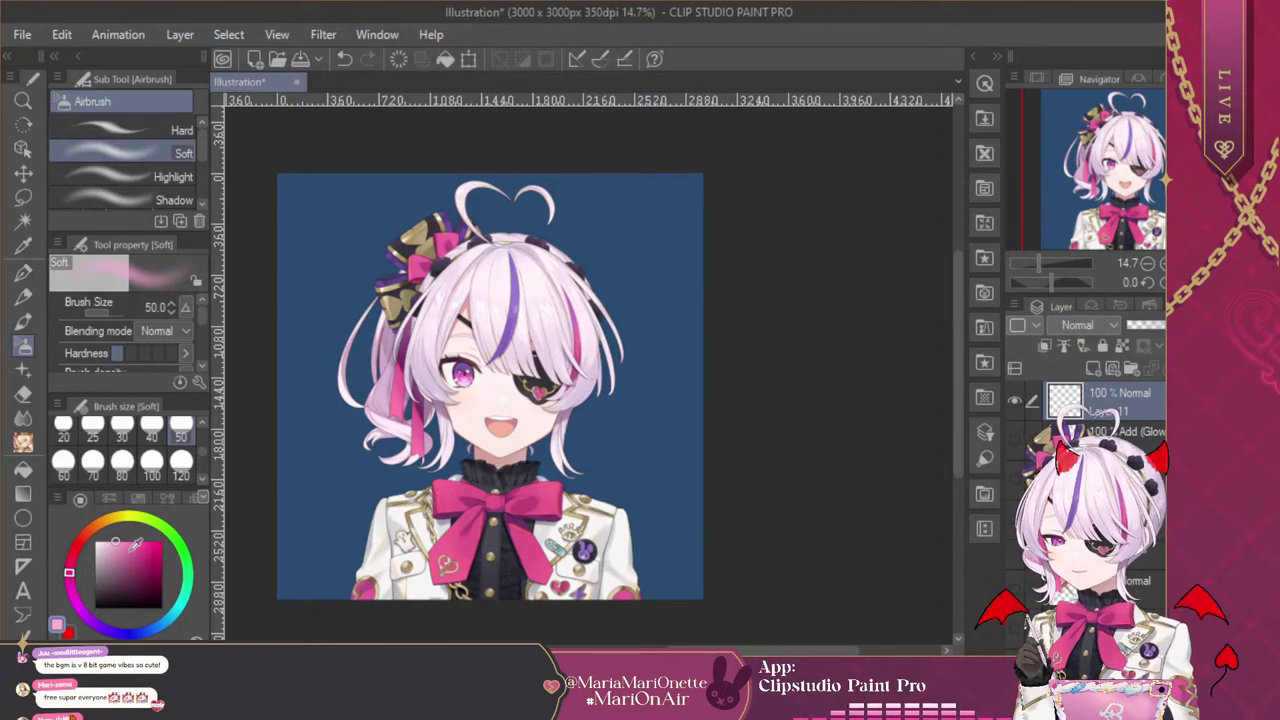
pyautogui.click(129, 543)
pyautogui.moveTo(69, 573); pyautogui.dragTo(70, 562)
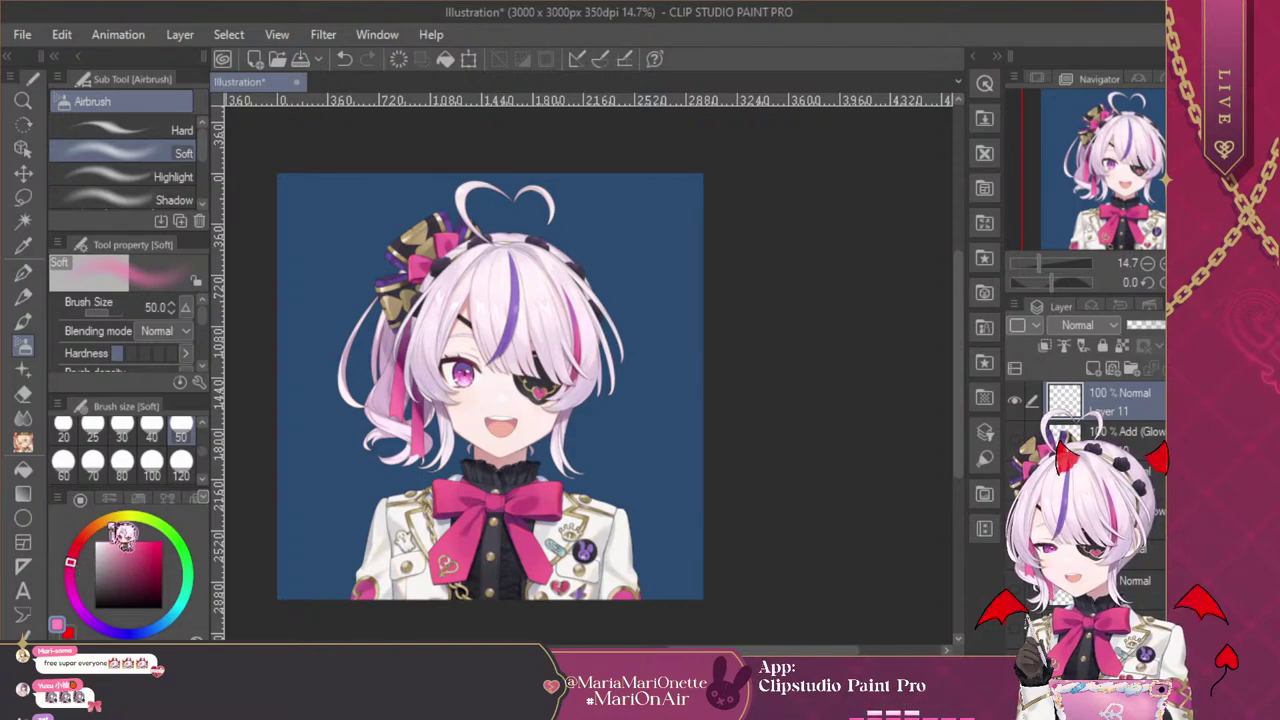
pyautogui.click(24, 418)
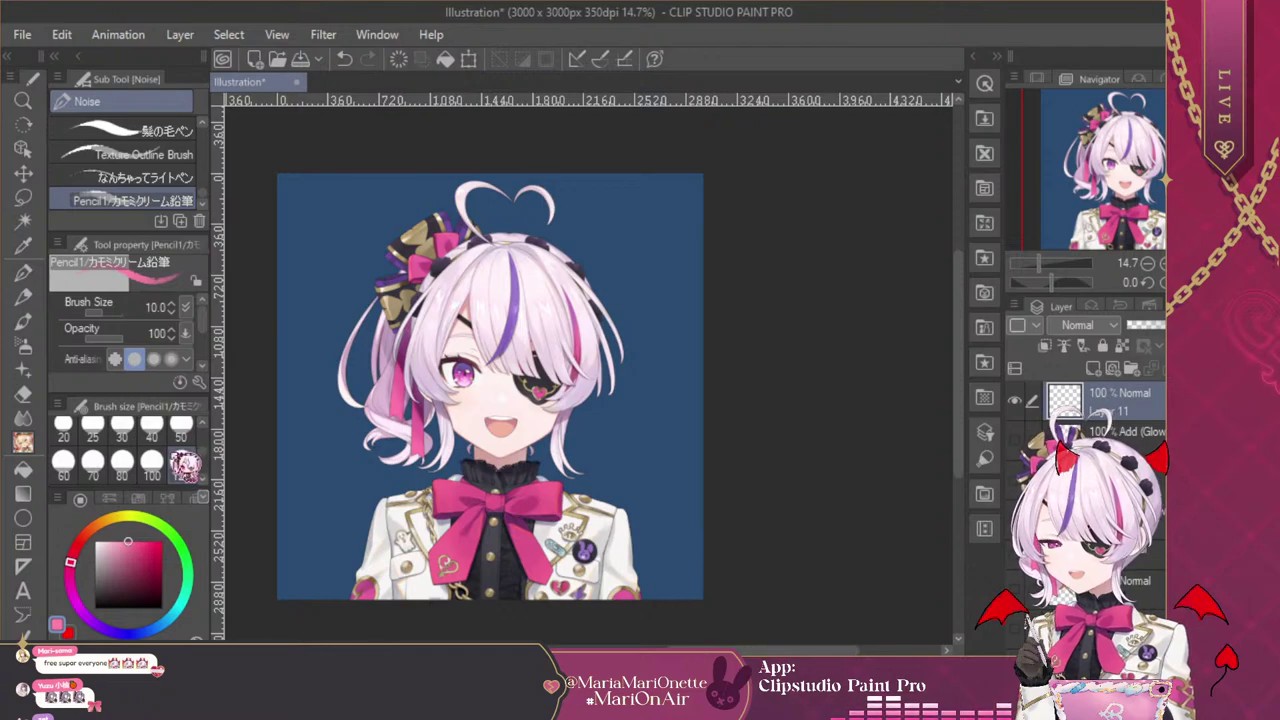
pyautogui.click(151, 460)
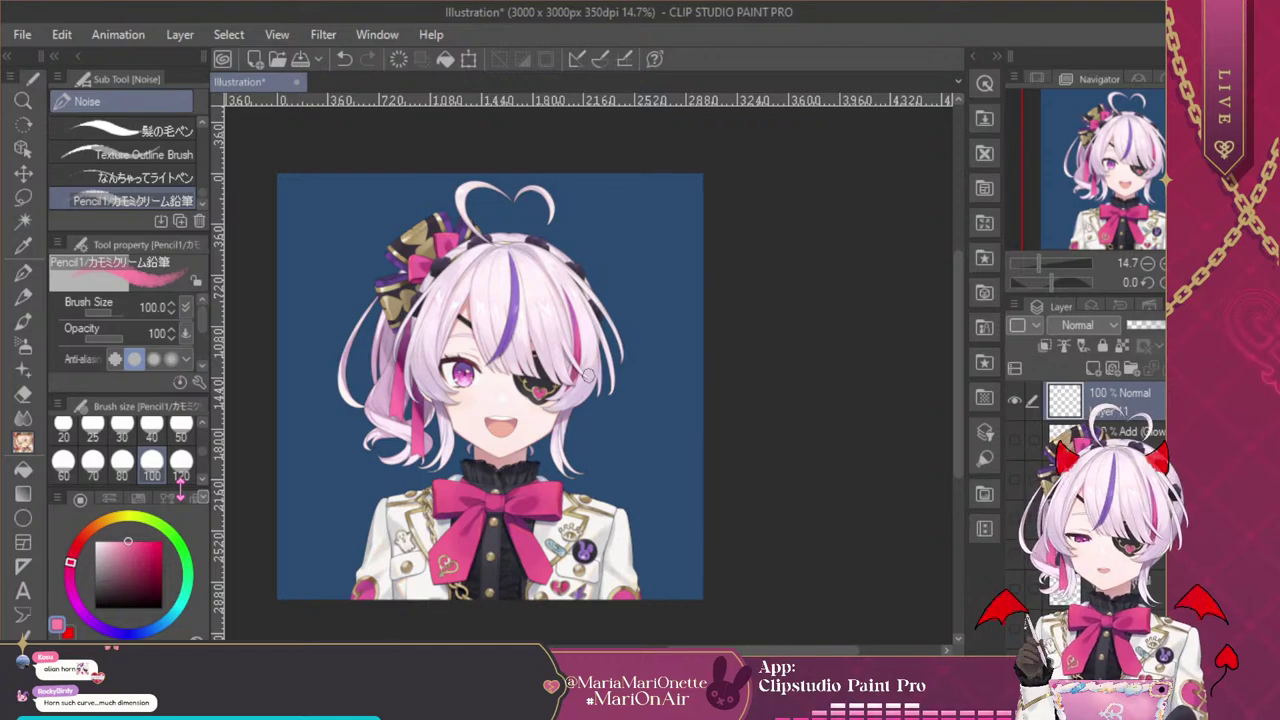
pyautogui.click(1161, 263)
pyautogui.click(1161, 263)
pyautogui.click(1161, 263)
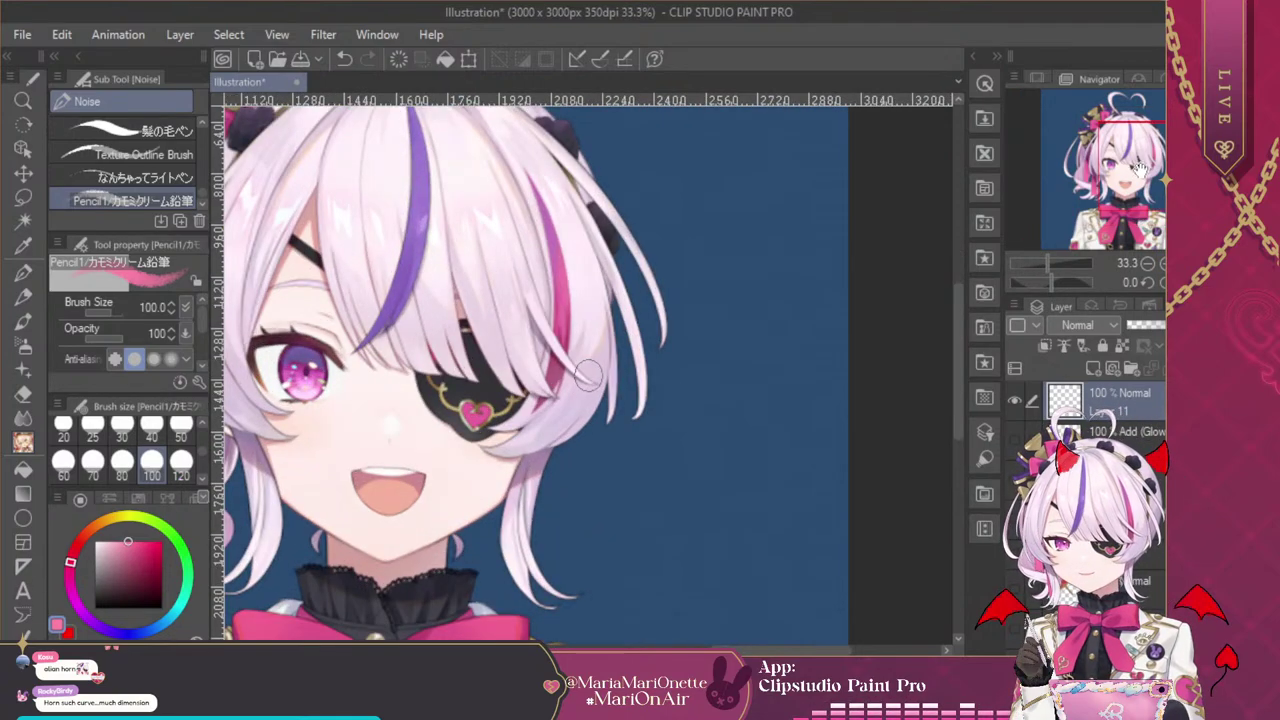
pyautogui.moveTo(1140, 170); pyautogui.dragTo(1078, 112)
pyautogui.moveTo(563, 450)
pyautogui.mouseDown()
pyautogui.moveTo(532, 430)
pyautogui.moveTo(500, 345)
pyautogui.moveTo(492, 232)
pyautogui.moveTo(410, 208)
pyautogui.mouseUp()
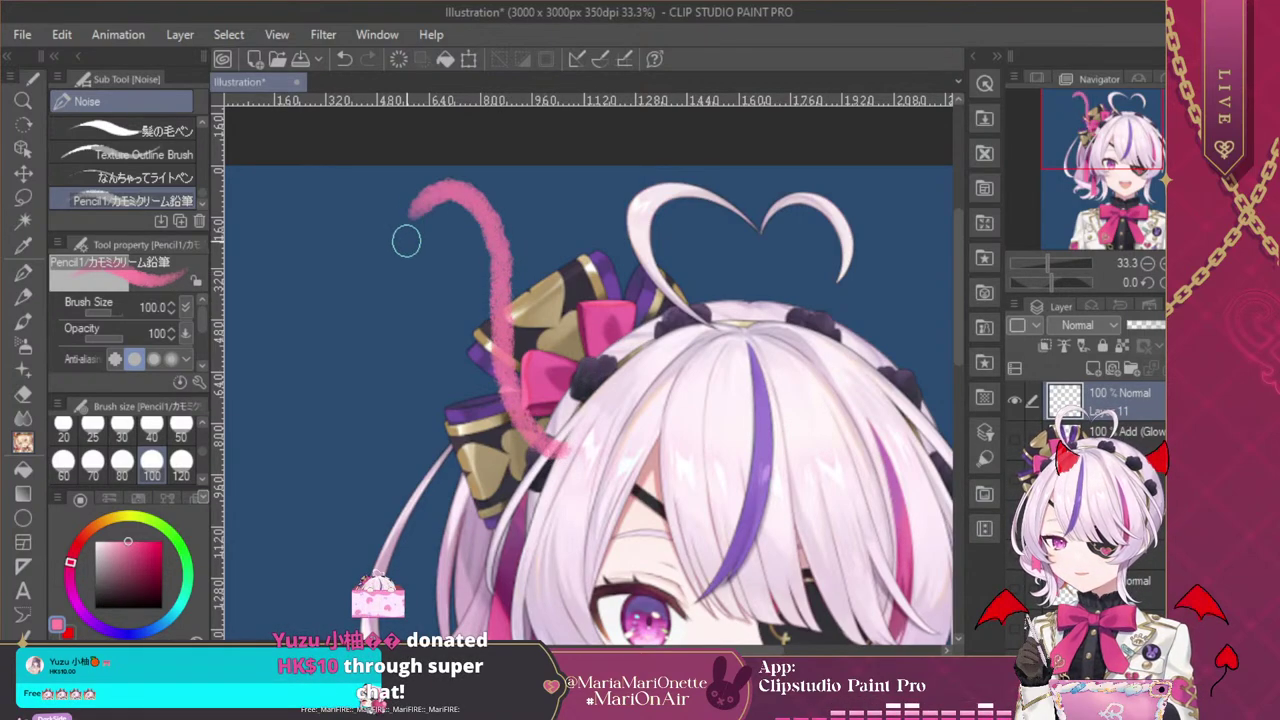
# Add the tentacle's second edge, thicken its hooked tip and dab small suckers along the sides in pink
pyautogui.moveTo(588, 388)
pyautogui.mouseDown()
pyautogui.moveTo(541, 325)
pyautogui.moveTo(535, 228)
pyautogui.moveTo(482, 172)
pyautogui.mouseUp()
pyautogui.hotkey('ctrl', 'z')
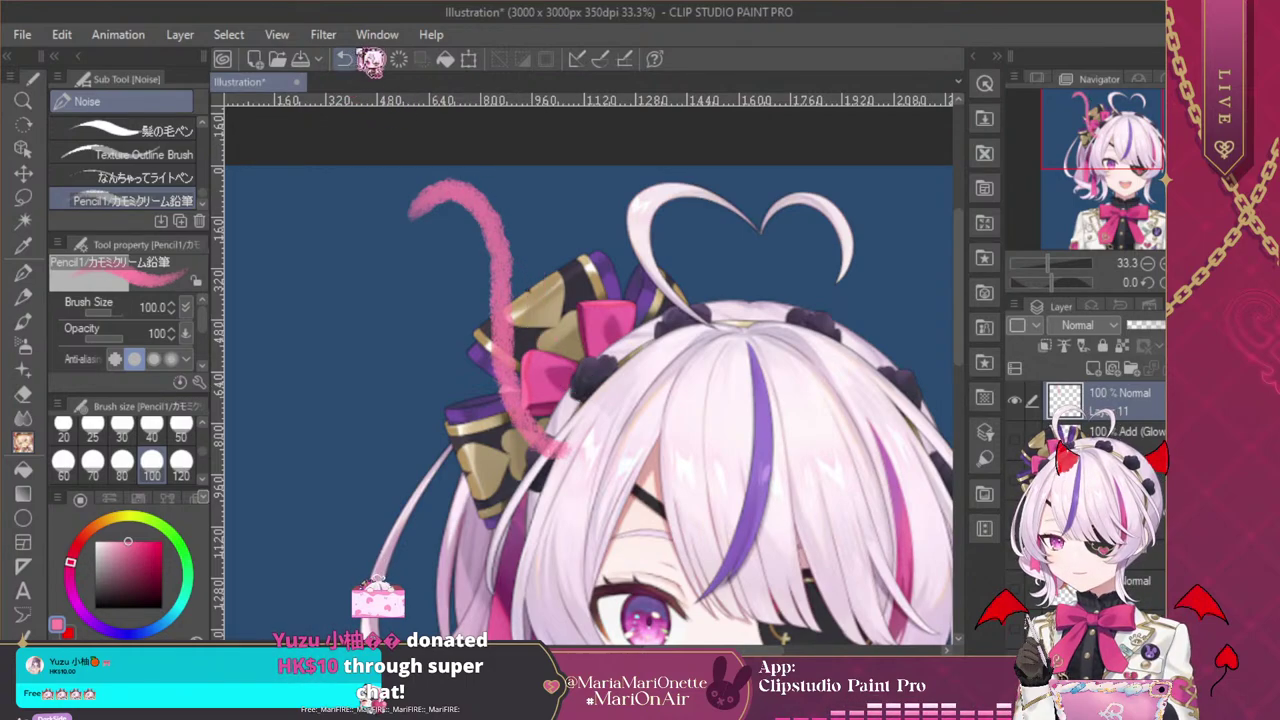
pyautogui.moveTo(521, 238)
pyautogui.mouseDown()
pyautogui.moveTo(560, 346)
pyautogui.moveTo(616, 400)
pyautogui.mouseUp()
pyautogui.moveTo(427, 204)
pyautogui.mouseDown()
pyautogui.moveTo(431, 180)
pyautogui.moveTo(473, 185)
pyautogui.mouseUp()
pyautogui.moveTo(388, 219)
pyautogui.mouseDown()
pyautogui.moveTo(420, 195)
pyautogui.moveTo(391, 214)
pyautogui.moveTo(400, 185)
pyautogui.moveTo(447, 182)
pyautogui.moveTo(391, 219)
pyautogui.moveTo(478, 186)
pyautogui.moveTo(478, 228)
pyautogui.moveTo(518, 188)
pyautogui.moveTo(487, 215)
pyautogui.moveTo(484, 265)
pyautogui.moveTo(492, 252)
pyautogui.moveTo(470, 255)
pyautogui.moveTo(532, 208)
pyautogui.moveTo(533, 252)
pyautogui.mouseUp()
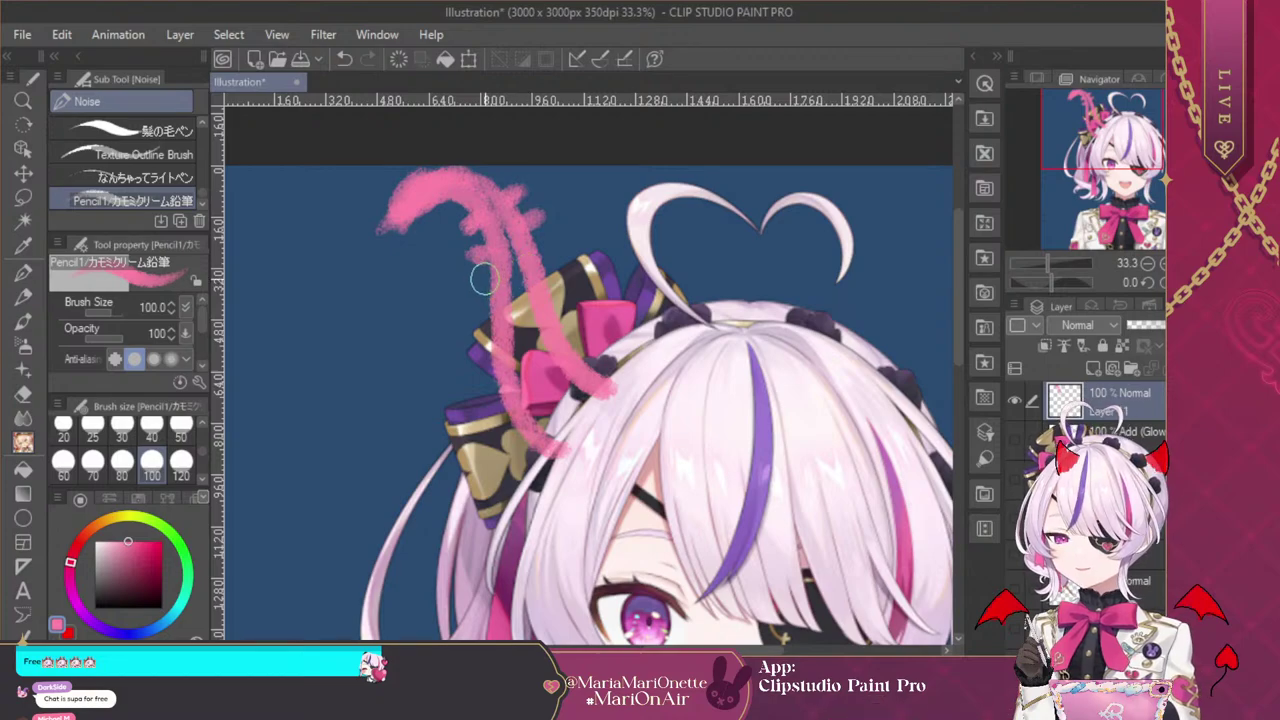
pyautogui.moveTo(479, 282); pyautogui.dragTo(496, 277)
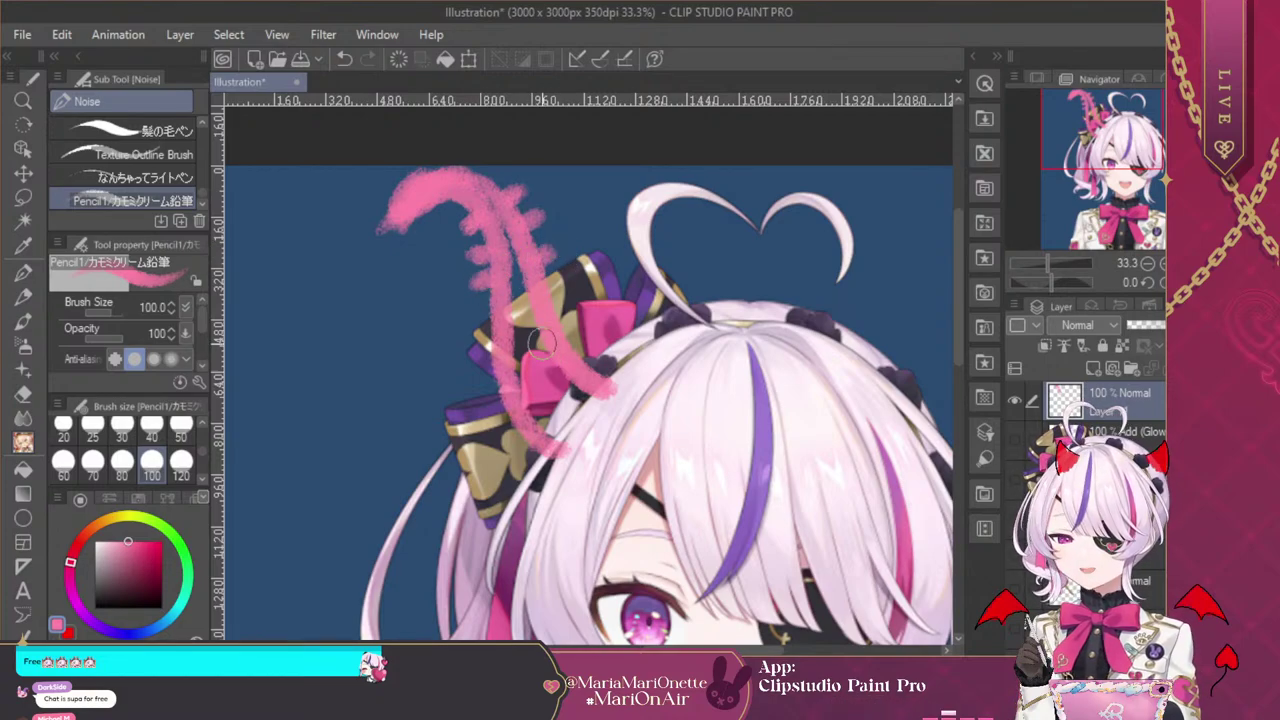
pyautogui.moveTo(482, 314); pyautogui.dragTo(500, 308)
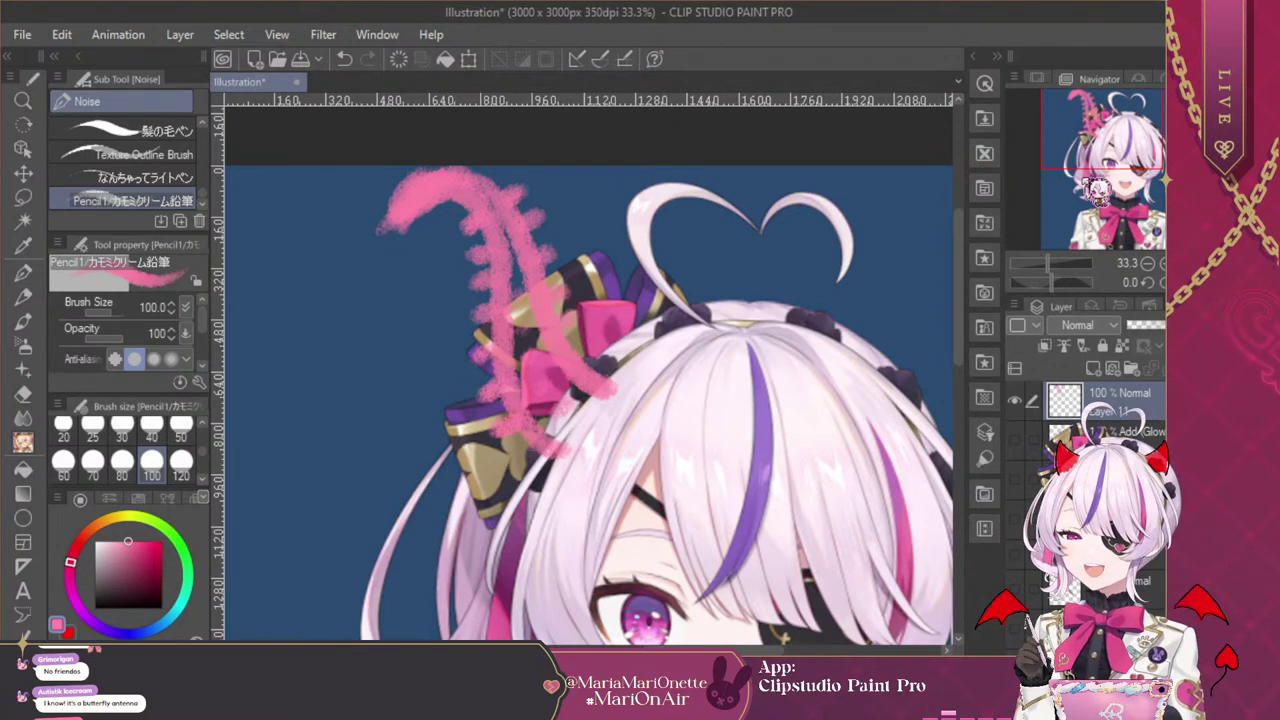
pyautogui.moveTo(1102, 159); pyautogui.dragTo(1133, 167)
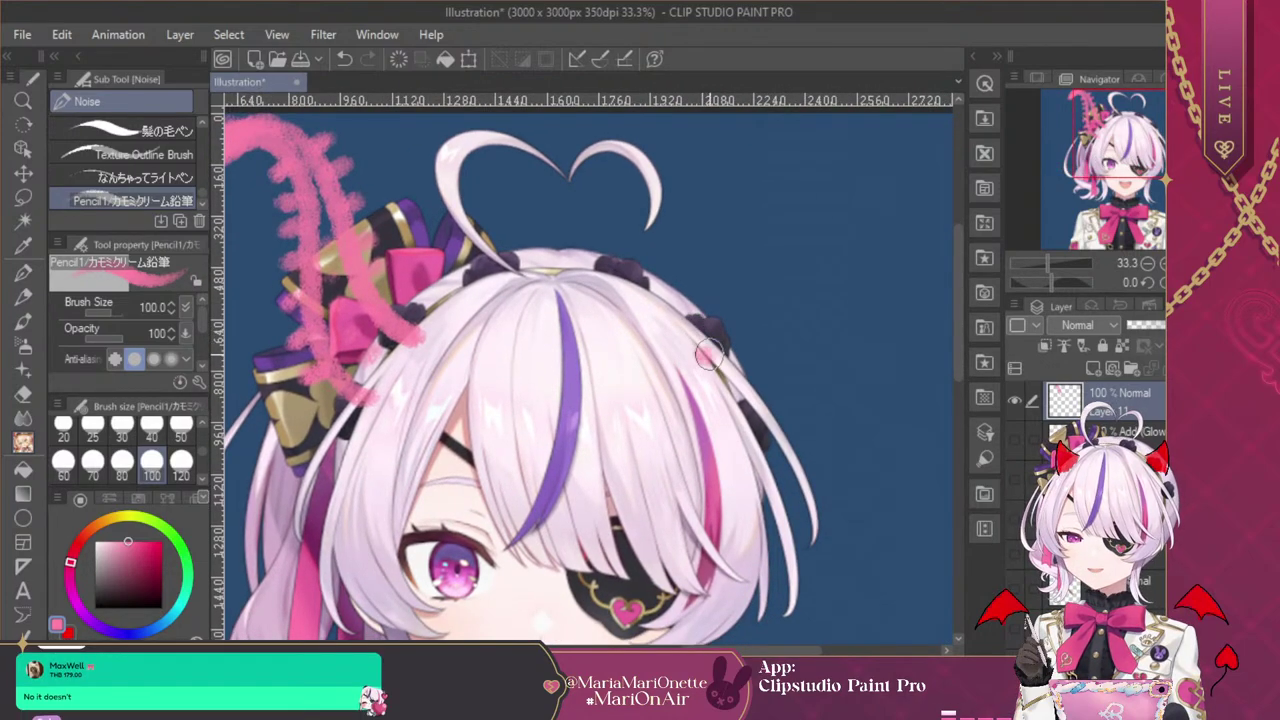
pyautogui.moveTo(708, 355)
pyautogui.mouseDown()
pyautogui.moveTo(735, 299)
pyautogui.moveTo(728, 205)
pyautogui.mouseUp()
pyautogui.click(1113, 113)
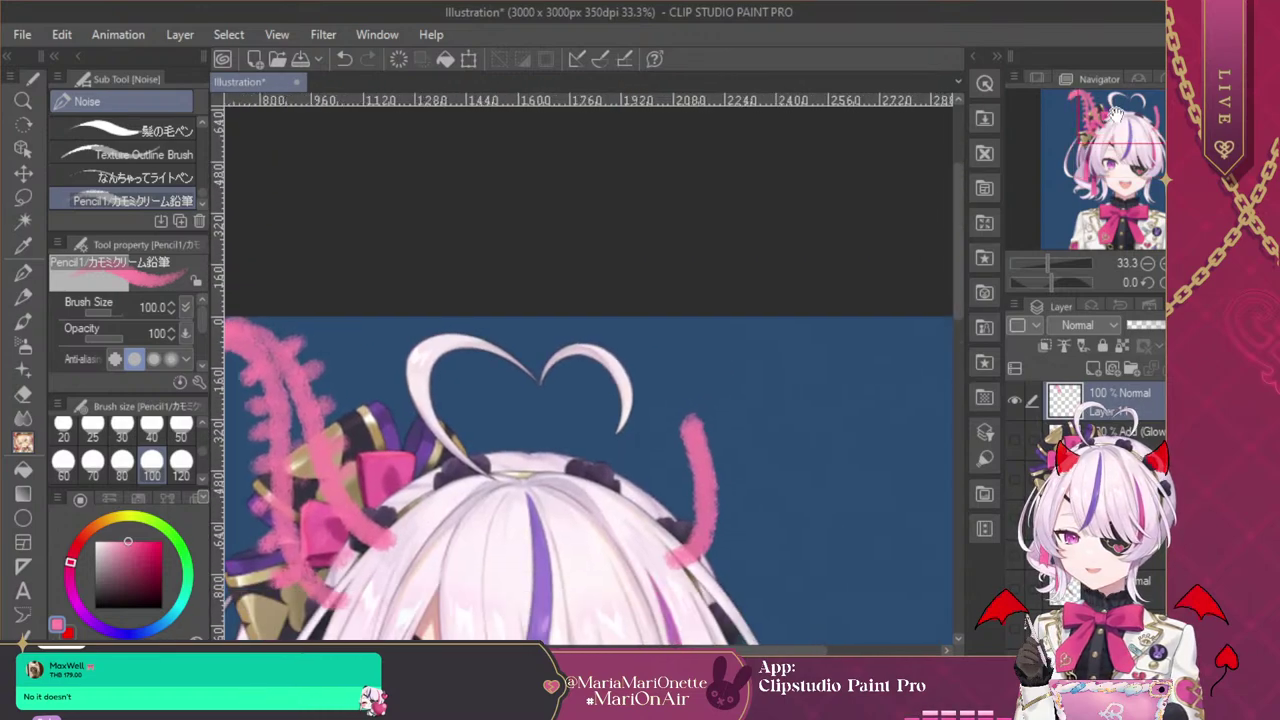
pyautogui.click(1147, 263)
pyautogui.click(1147, 263)
pyautogui.click(1147, 263)
pyautogui.click(1162, 263)
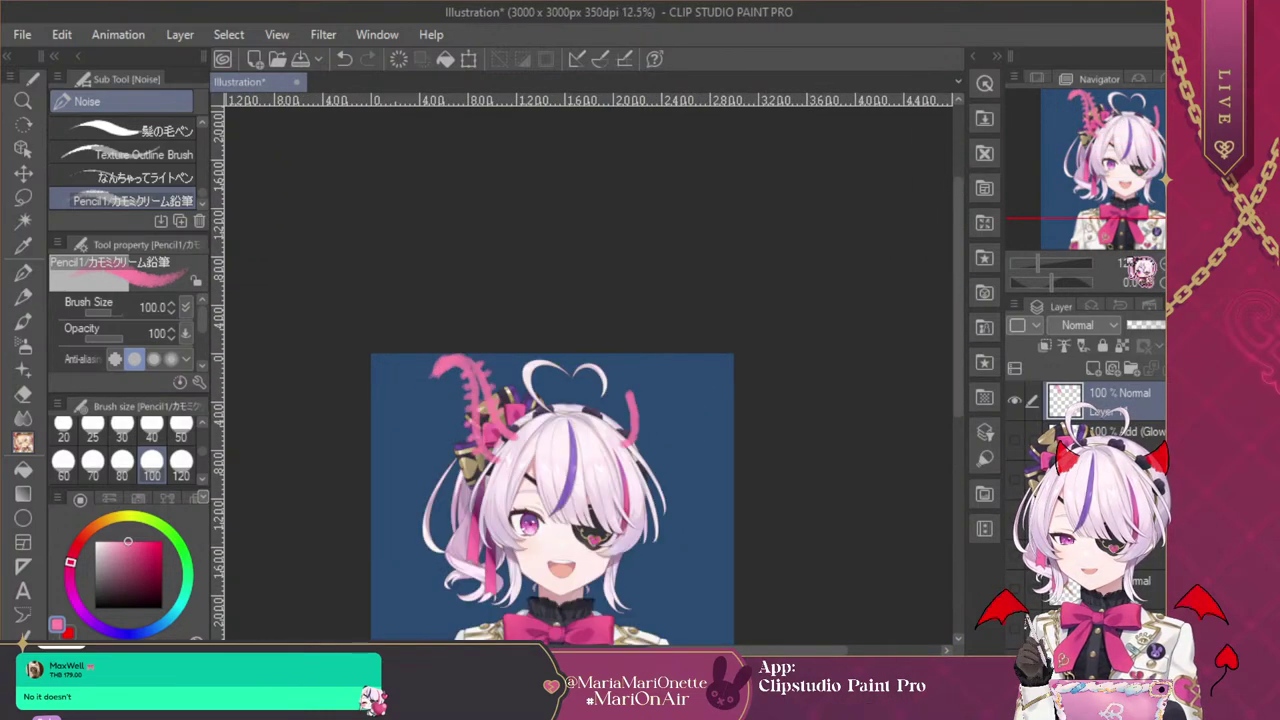
pyautogui.moveTo(632, 392); pyautogui.dragTo(608, 355)
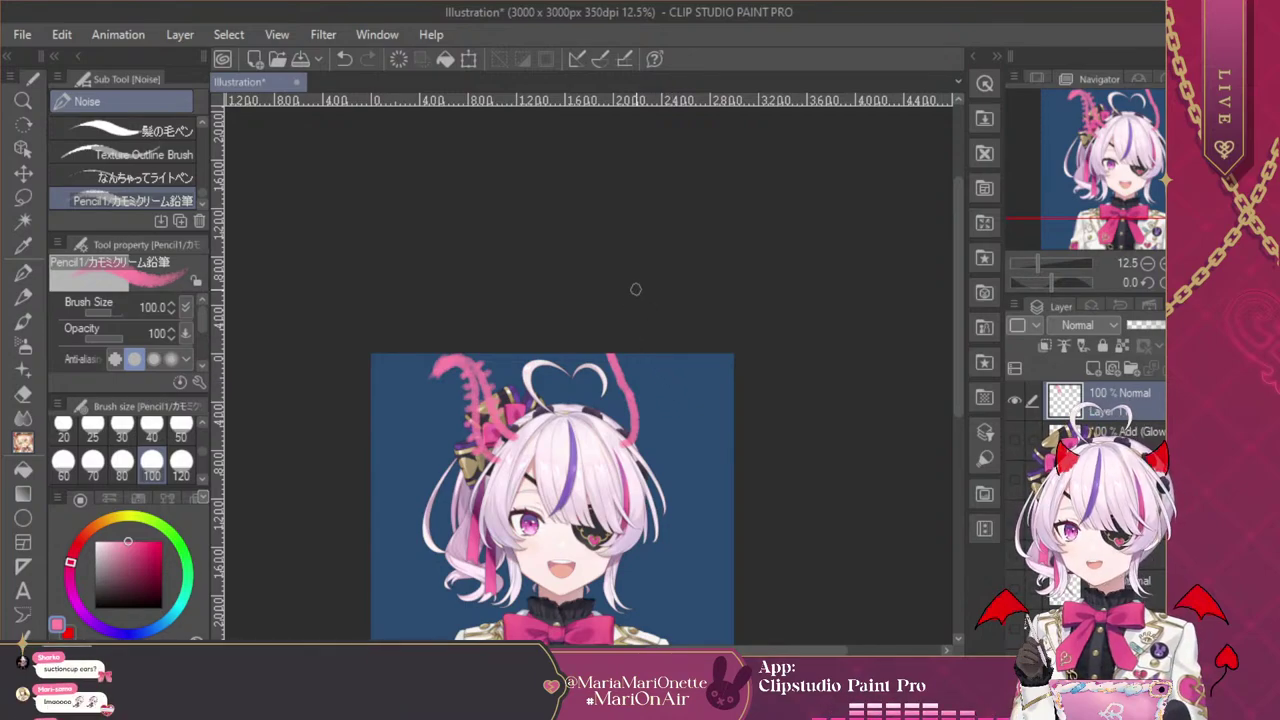
pyautogui.hotkey('ctrl', 'z')
pyautogui.hotkey('ctrl', 'z')
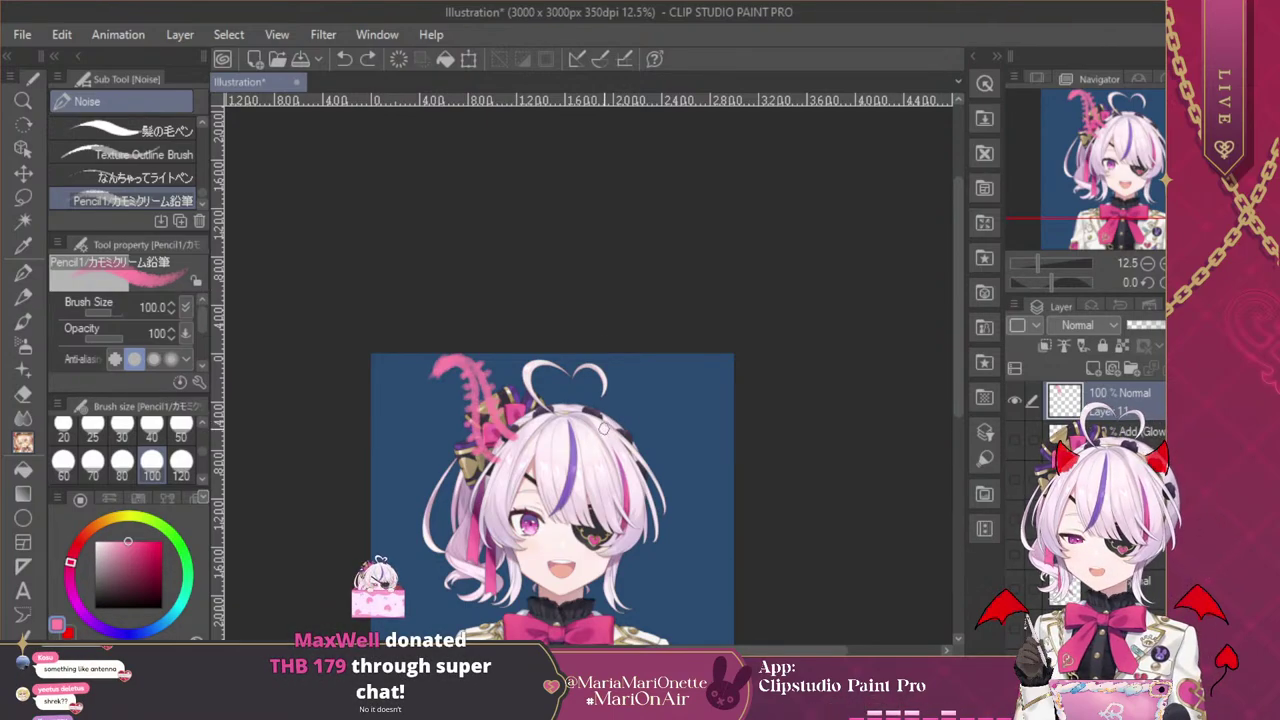
# Rotate the pink tentacle sketch clockwise and shift it so it rises beside the hair bow
pyautogui.hotkey('ctrl', 't')
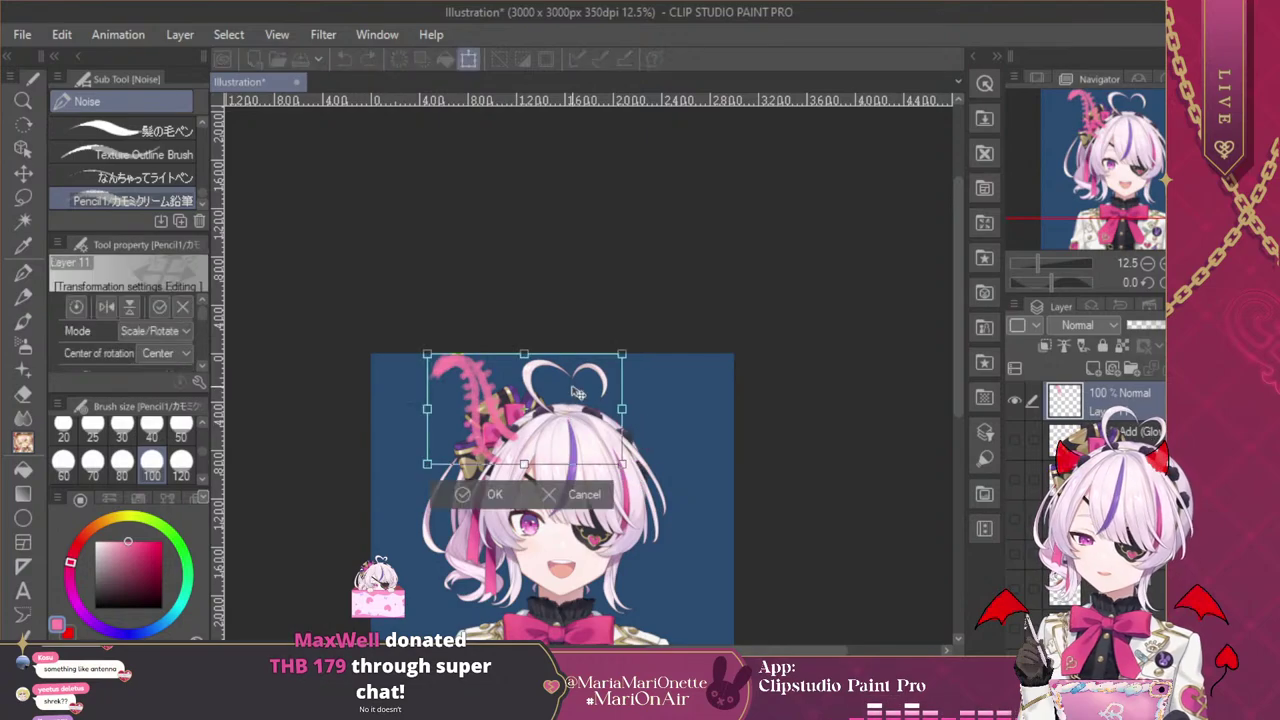
pyautogui.moveTo(517, 303); pyautogui.dragTo(543, 311)
pyautogui.moveTo(525, 397); pyautogui.dragTo(529, 417)
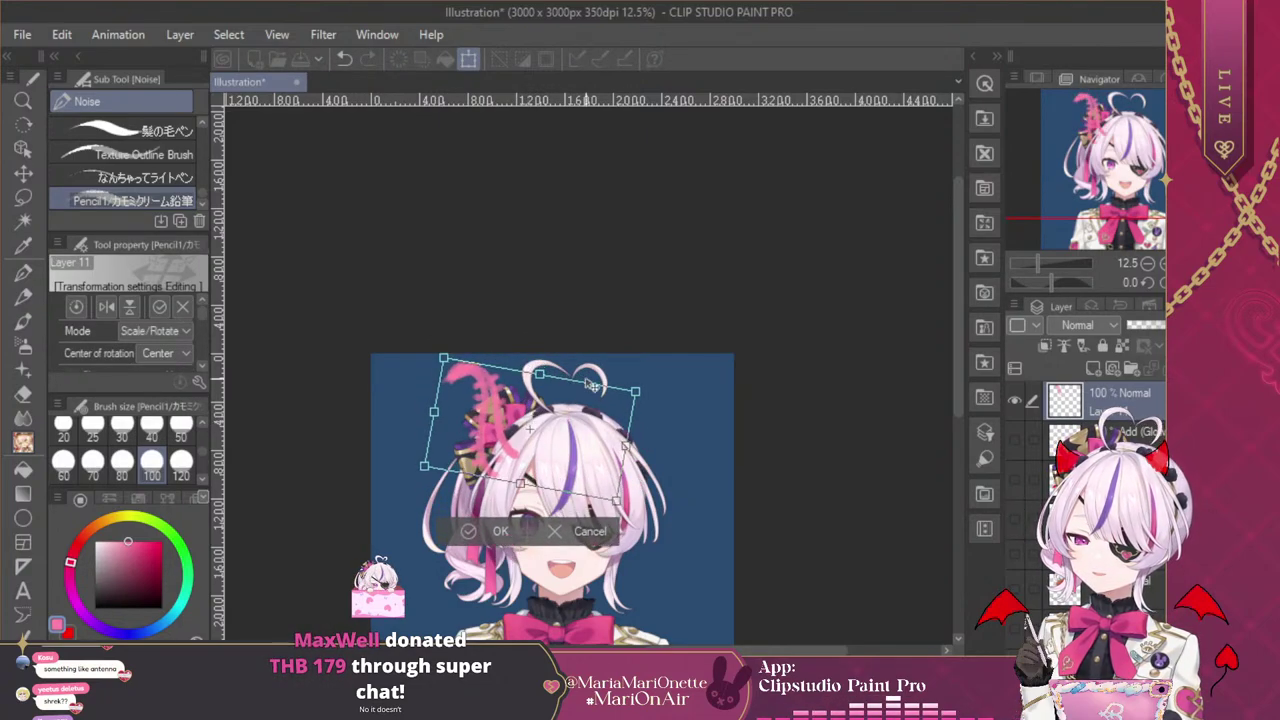
pyautogui.moveTo(584, 337); pyautogui.dragTo(606, 354)
pyautogui.moveTo(533, 391); pyautogui.dragTo(540, 420)
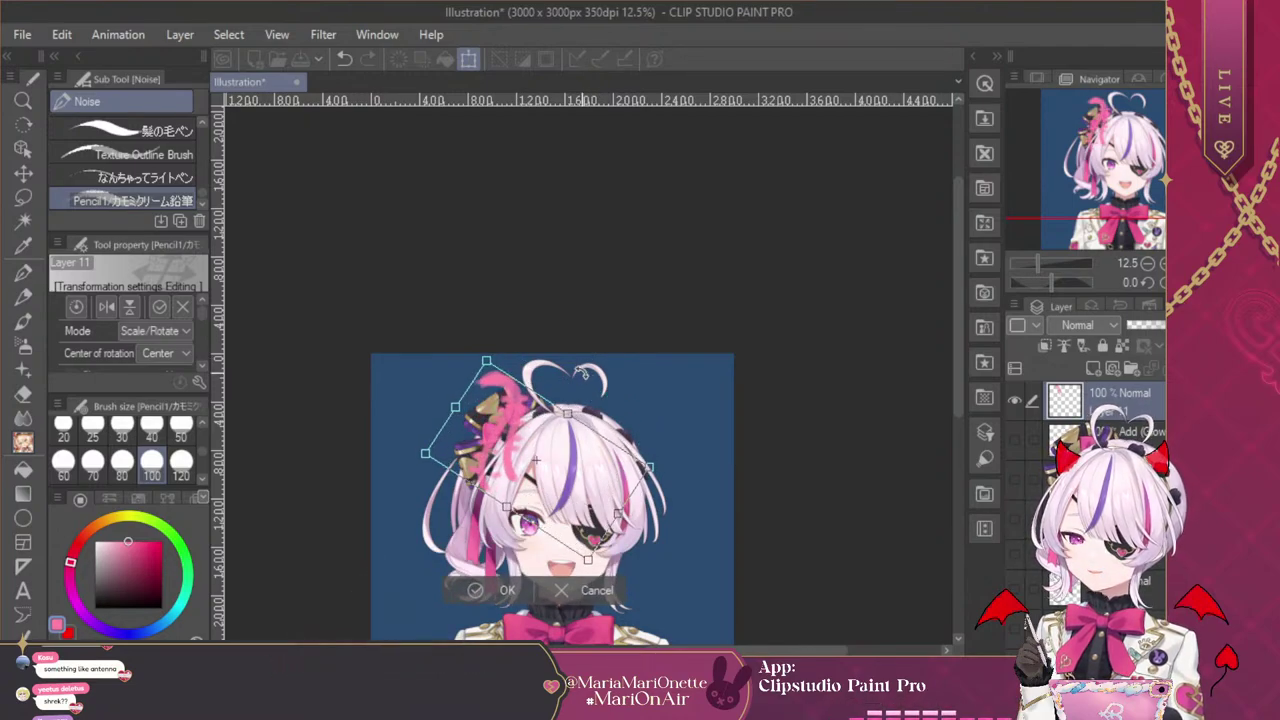
pyautogui.click(500, 590)
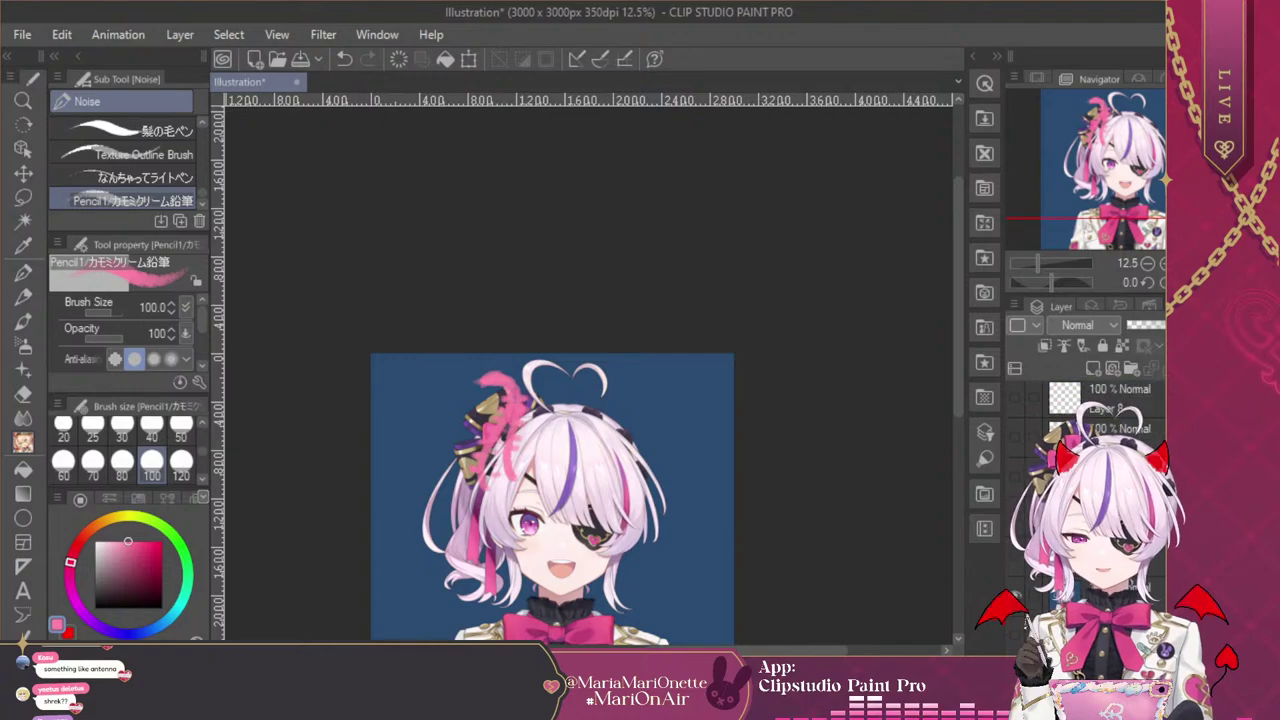
# Hide the character illustration and show the white paper so only the tentacle sketch stands on it
pyautogui.click(1015, 597)
pyautogui.click(1015, 635)
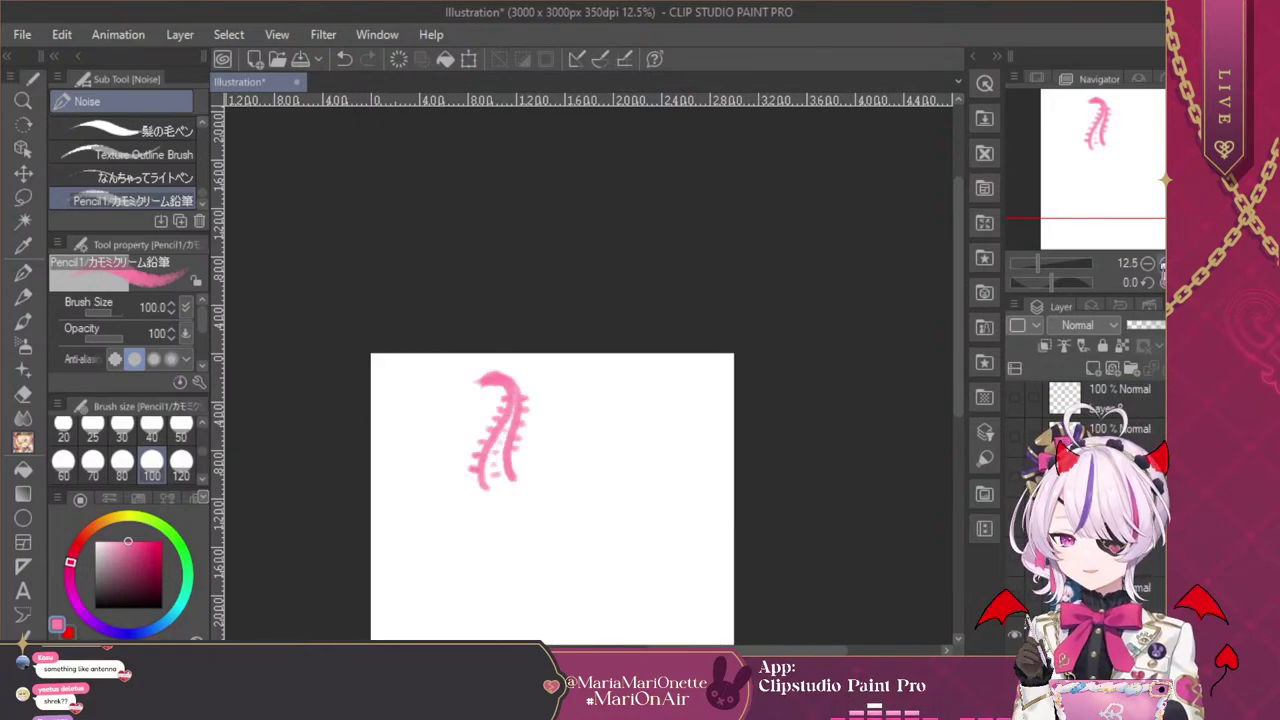
pyautogui.click(1162, 264)
pyautogui.click(1162, 264)
pyautogui.click(1162, 264)
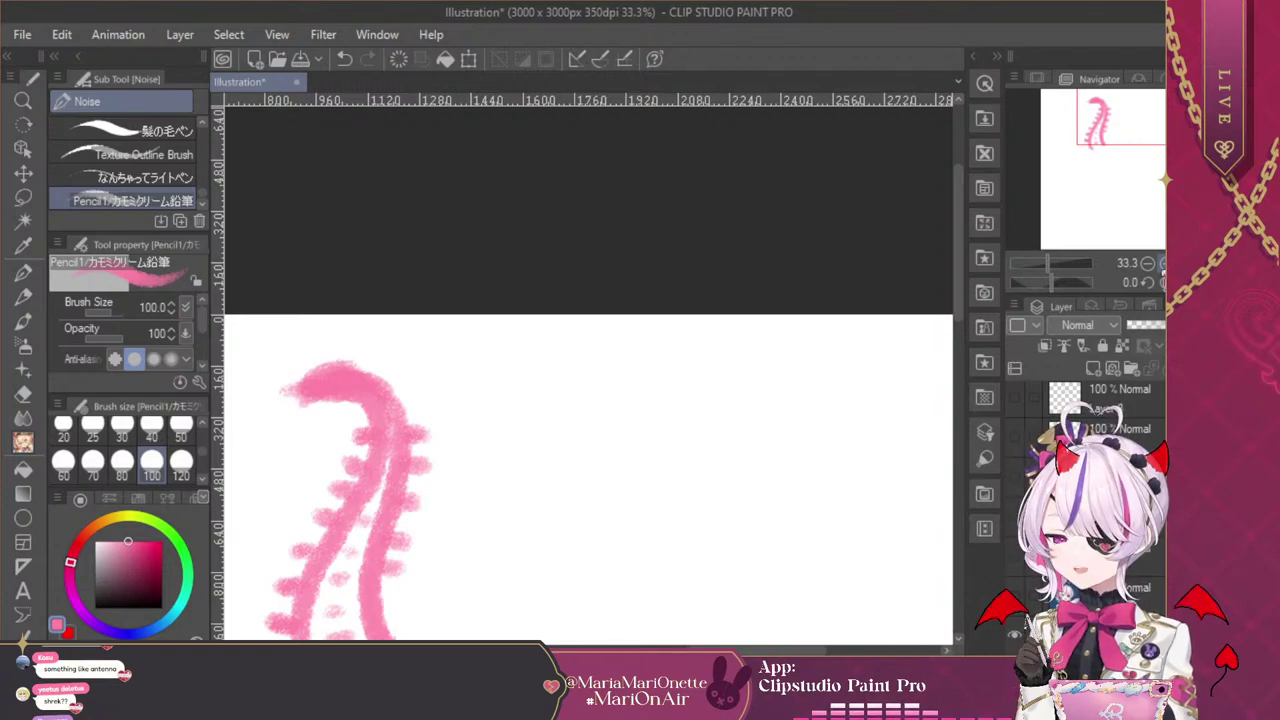
pyautogui.moveTo(1144, 141); pyautogui.dragTo(1111, 139)
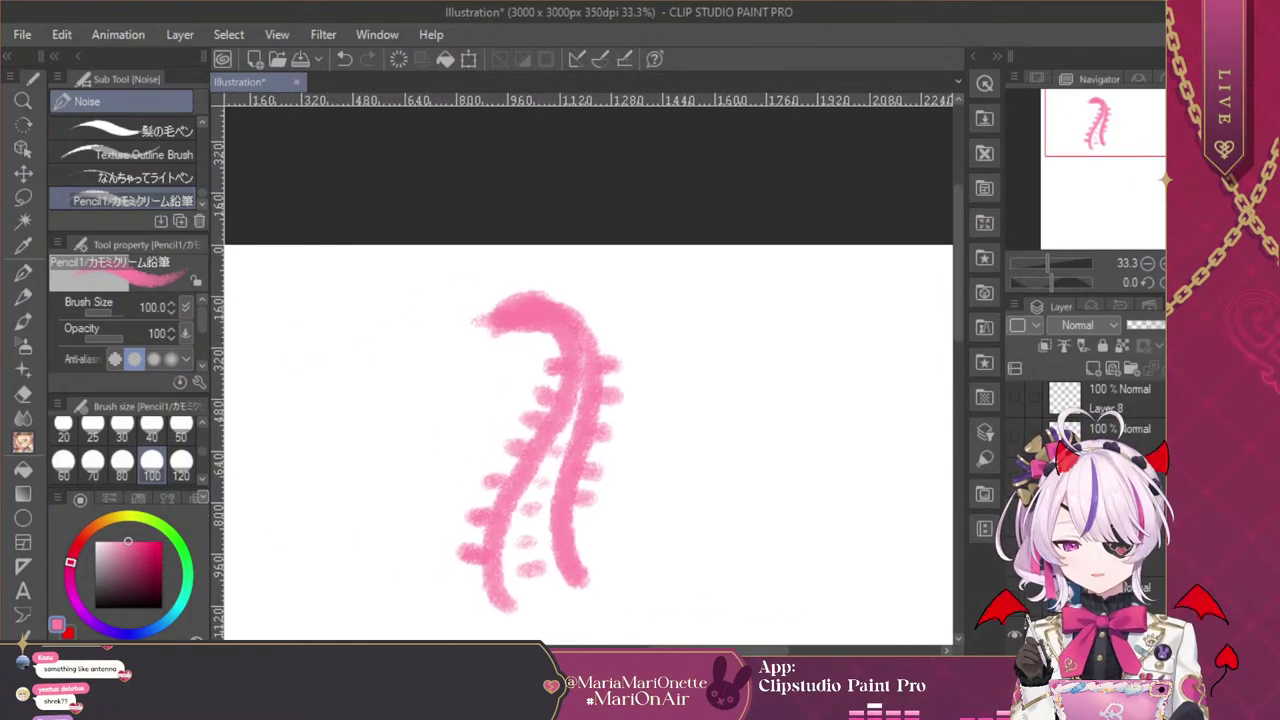
# On a new layer, ink the underside of the tentacle's hooked tip in black with the G-pen at size 10
pyautogui.click(1093, 368)
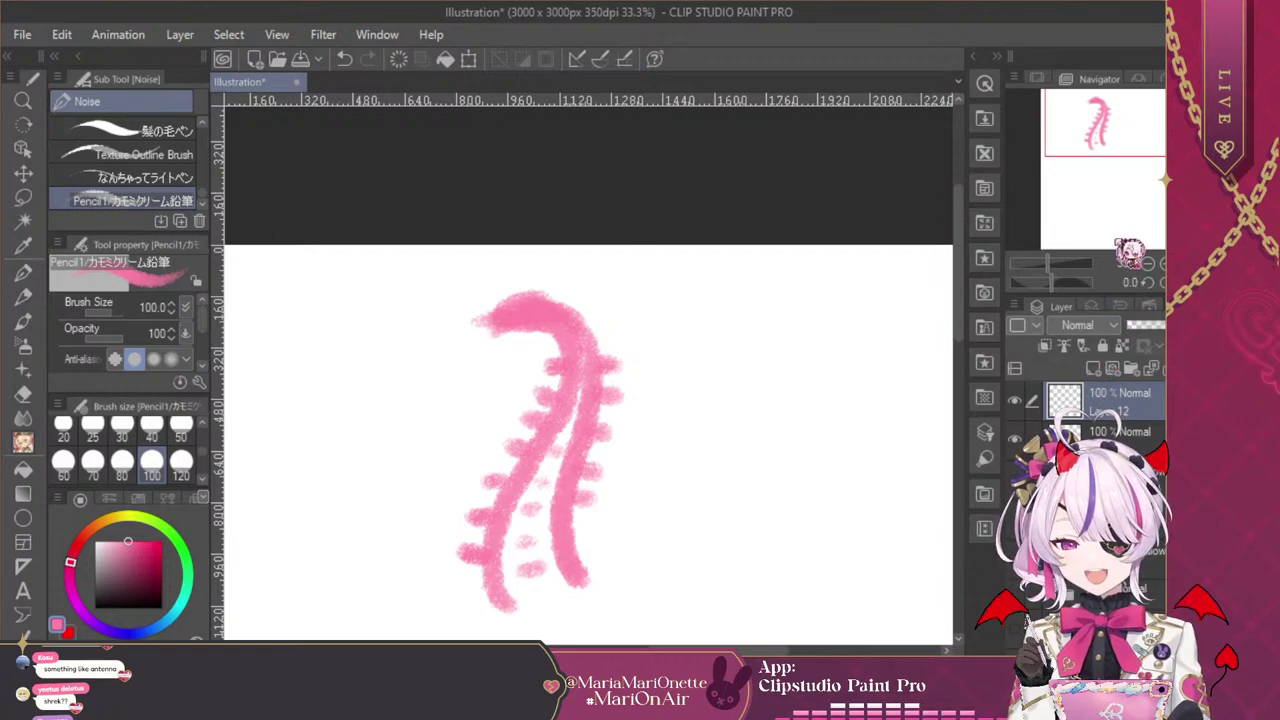
pyautogui.click(23, 272)
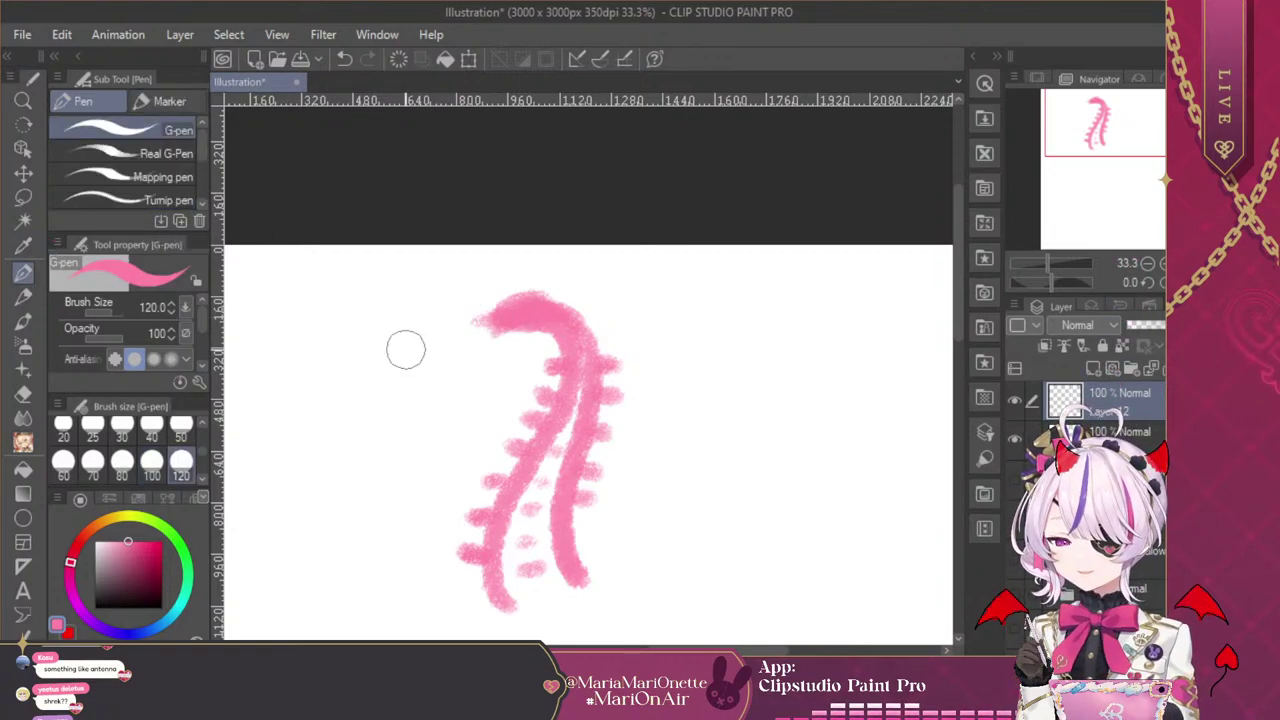
pyautogui.scroll(1, 150, 437)
pyautogui.click(92, 430)
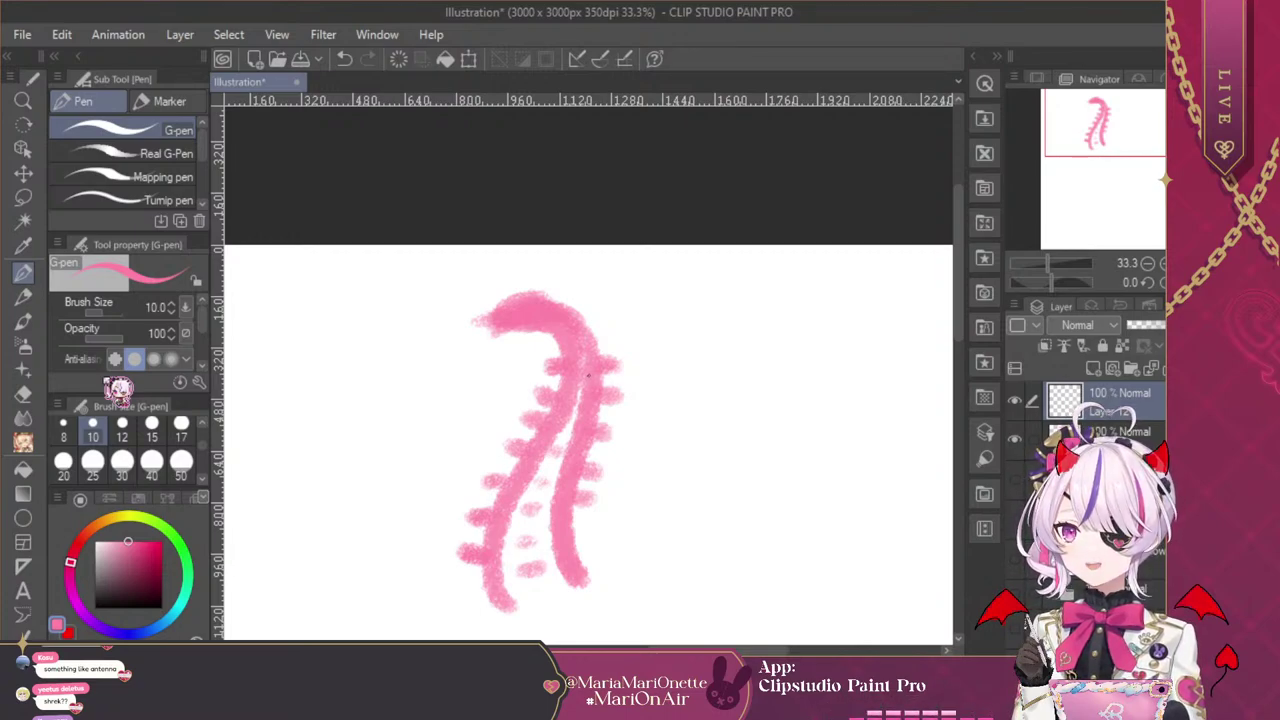
pyautogui.click(1160, 262)
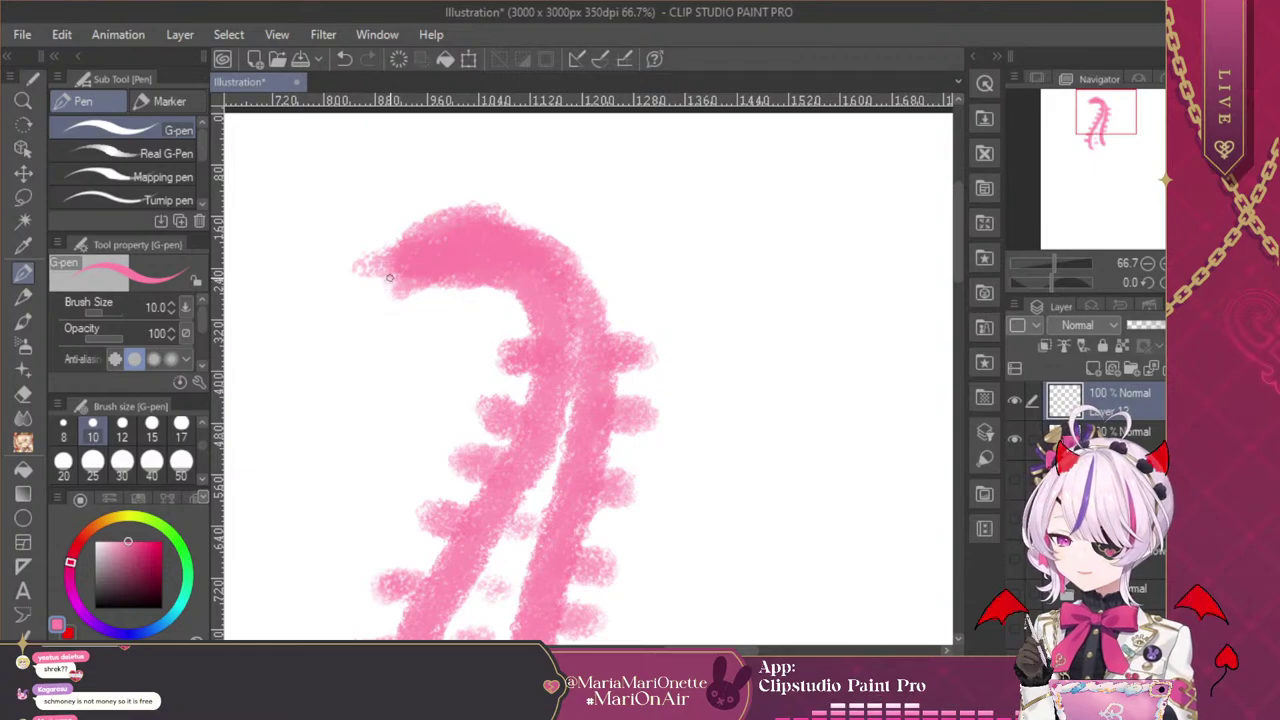
pyautogui.moveTo(416, 289); pyautogui.dragTo(467, 285)
pyautogui.click(343, 59)
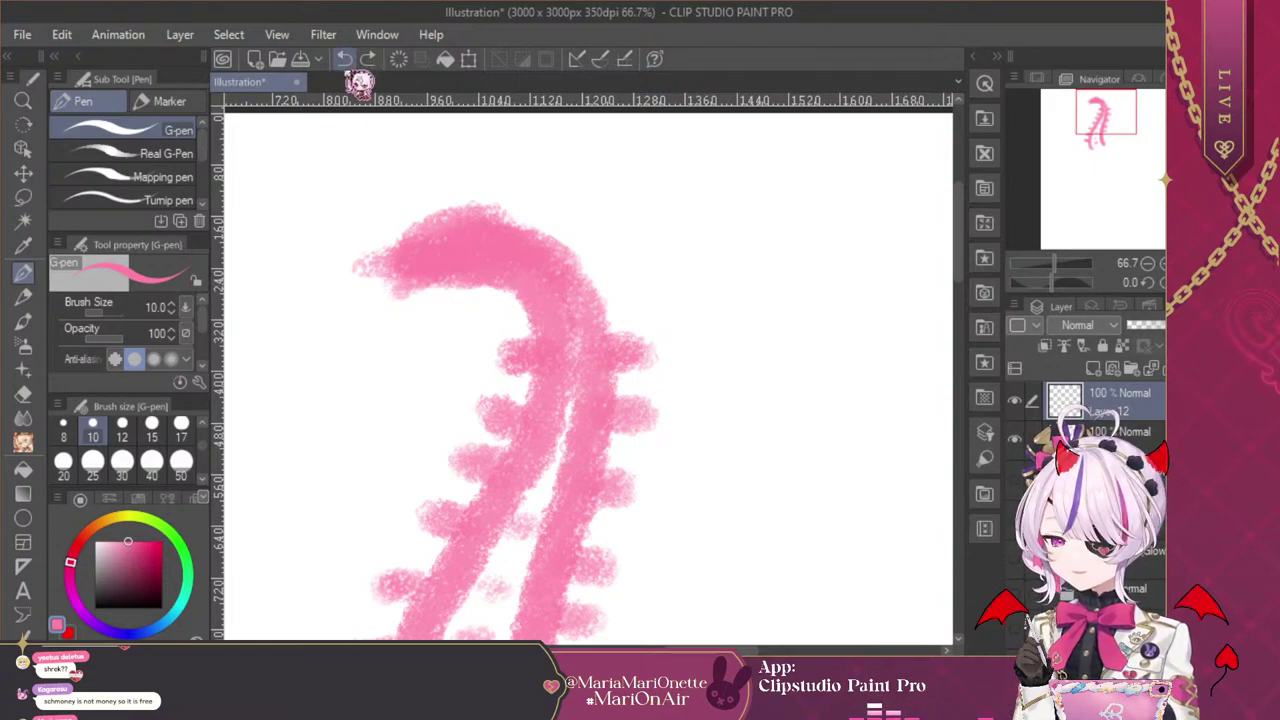
pyautogui.click(68, 632)
pyautogui.moveTo(134, 570); pyautogui.dragTo(95, 608)
pyautogui.moveTo(388, 279)
pyautogui.mouseDown()
pyautogui.moveTo(445, 286)
pyautogui.moveTo(487, 272)
pyautogui.moveTo(522, 297)
pyautogui.moveTo(541, 338)
pyautogui.mouseUp()
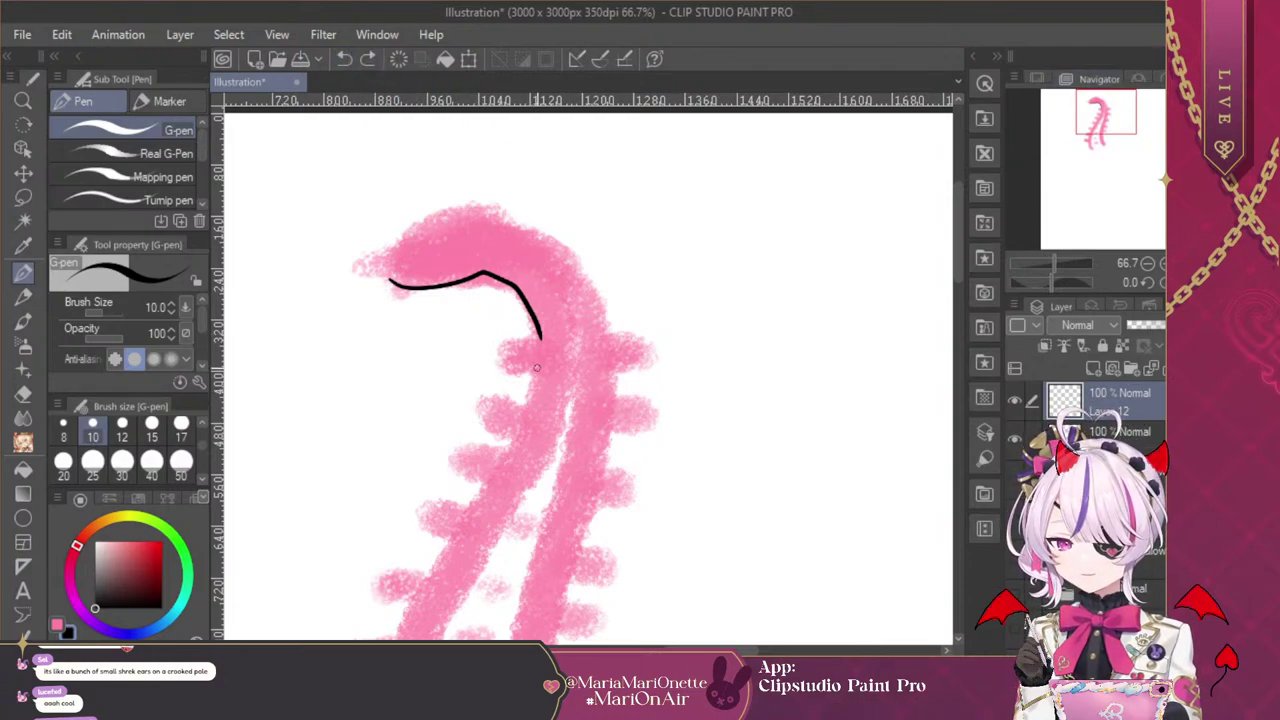
# Try to ink the tentacle's left edge in short black G-pen segments between the suckers
pyautogui.moveTo(540, 368); pyautogui.dragTo(529, 405)
pyautogui.moveTo(1092, 127); pyautogui.dragTo(1082, 145)
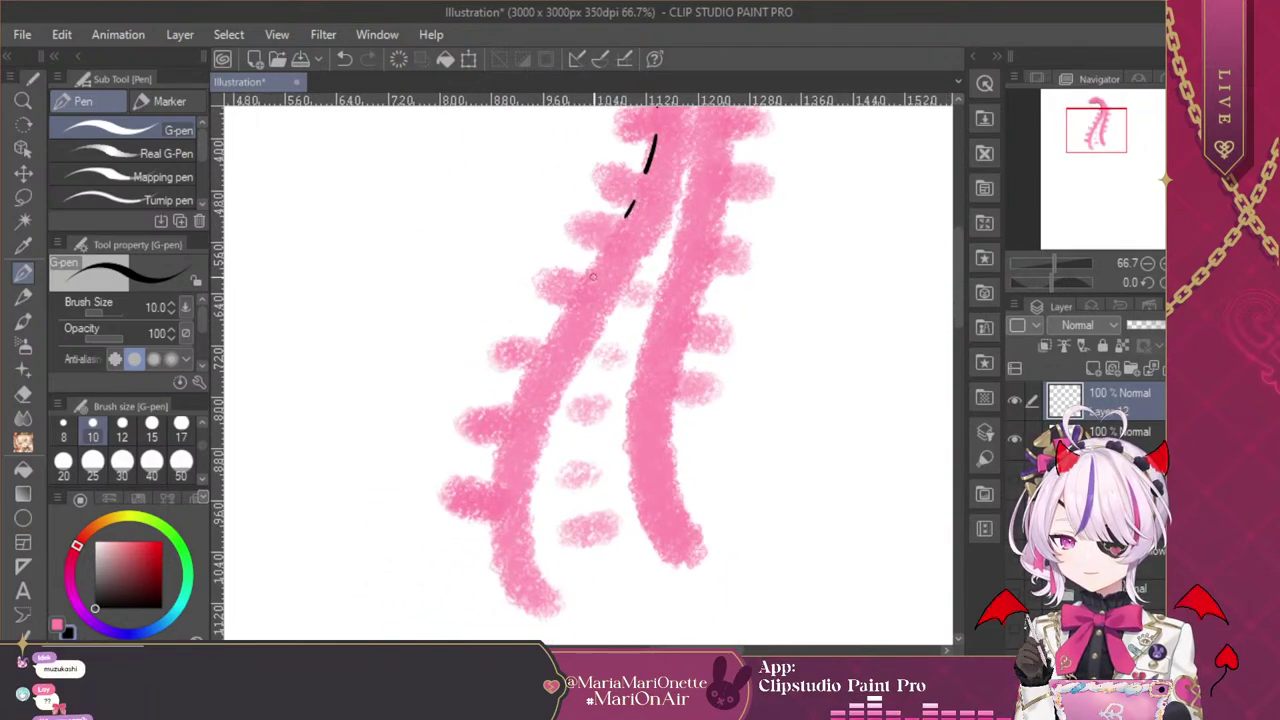
pyautogui.moveTo(633, 202); pyautogui.dragTo(625, 218)
pyautogui.moveTo(605, 249); pyautogui.dragTo(549, 338)
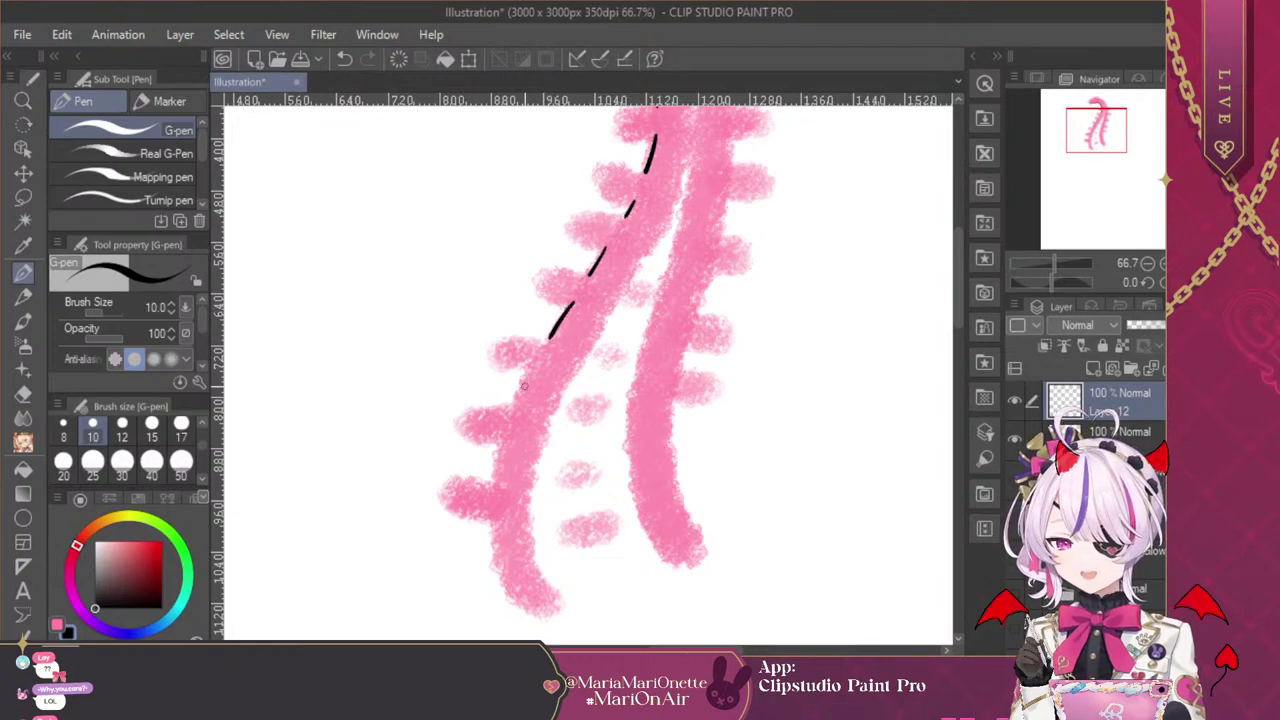
pyautogui.click(344, 59)
pyautogui.moveTo(574, 299); pyautogui.dragTo(510, 410)
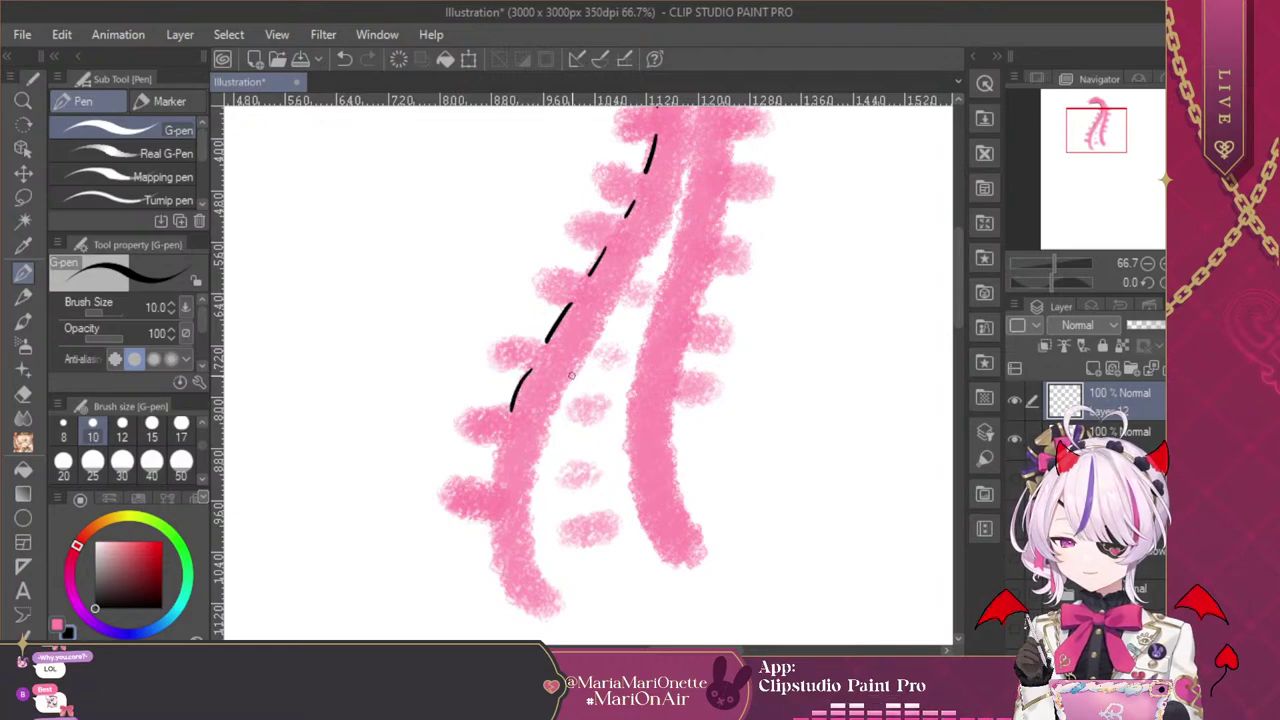
# Undo all the black ink strokes on the tentacle, including the underside of the hooked tip
pyautogui.click(1149, 264)
pyautogui.click(1149, 264)
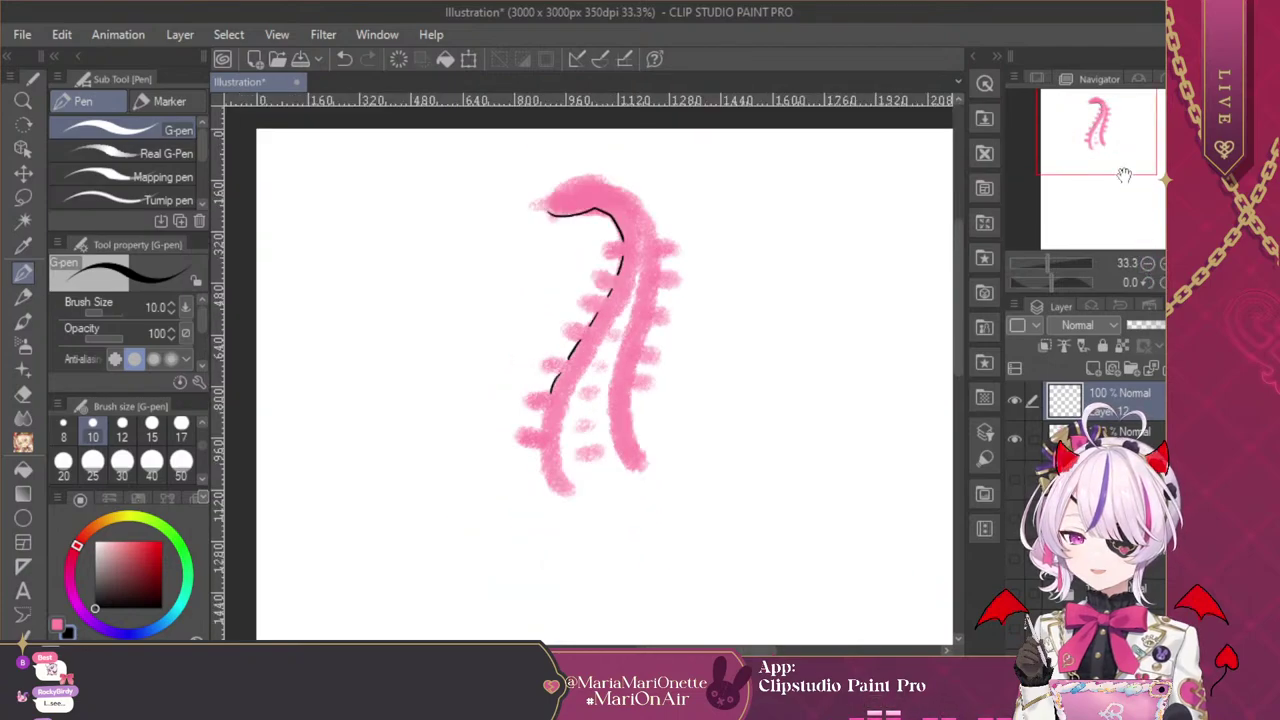
pyautogui.moveTo(1123, 175); pyautogui.dragTo(1121, 159)
pyautogui.hotkey('ctrl', 'z')
pyautogui.hotkey('ctrl', 'z')
pyautogui.hotkey('ctrl', 'z')
pyautogui.hotkey('ctrl', 'z')
pyautogui.hotkey('ctrl', 'z')
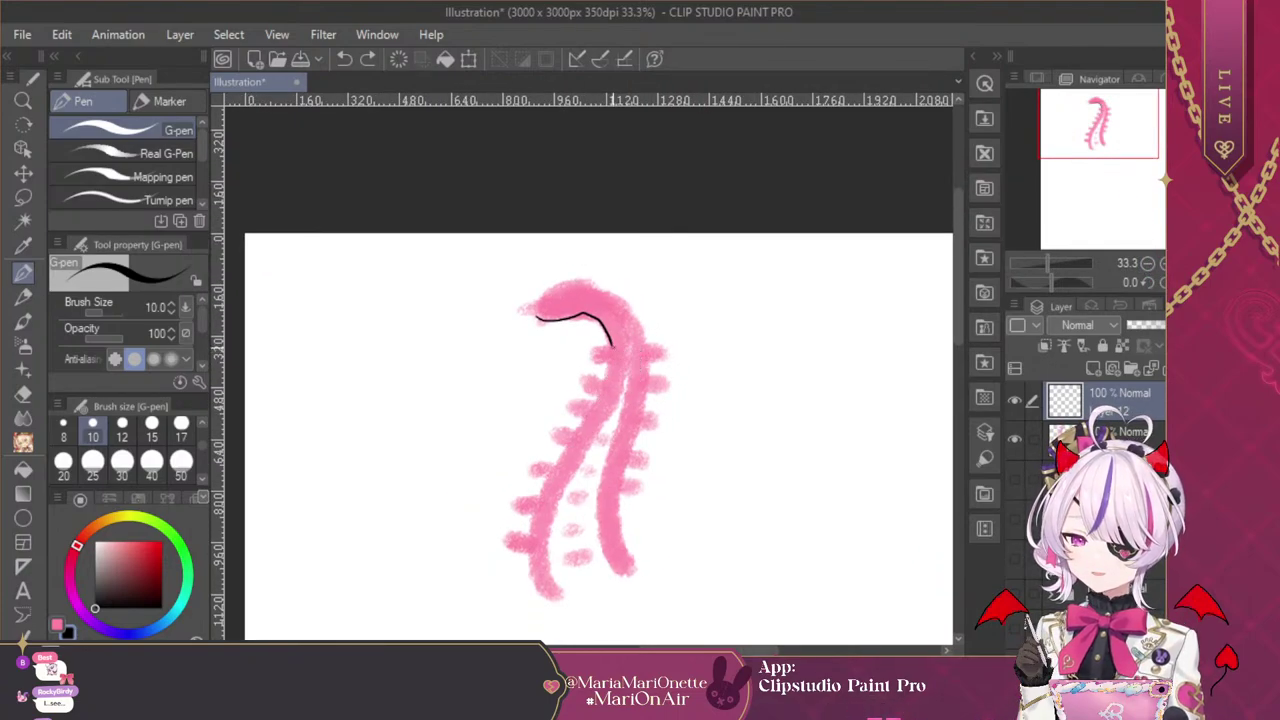
pyautogui.hotkey('ctrl', 'z')
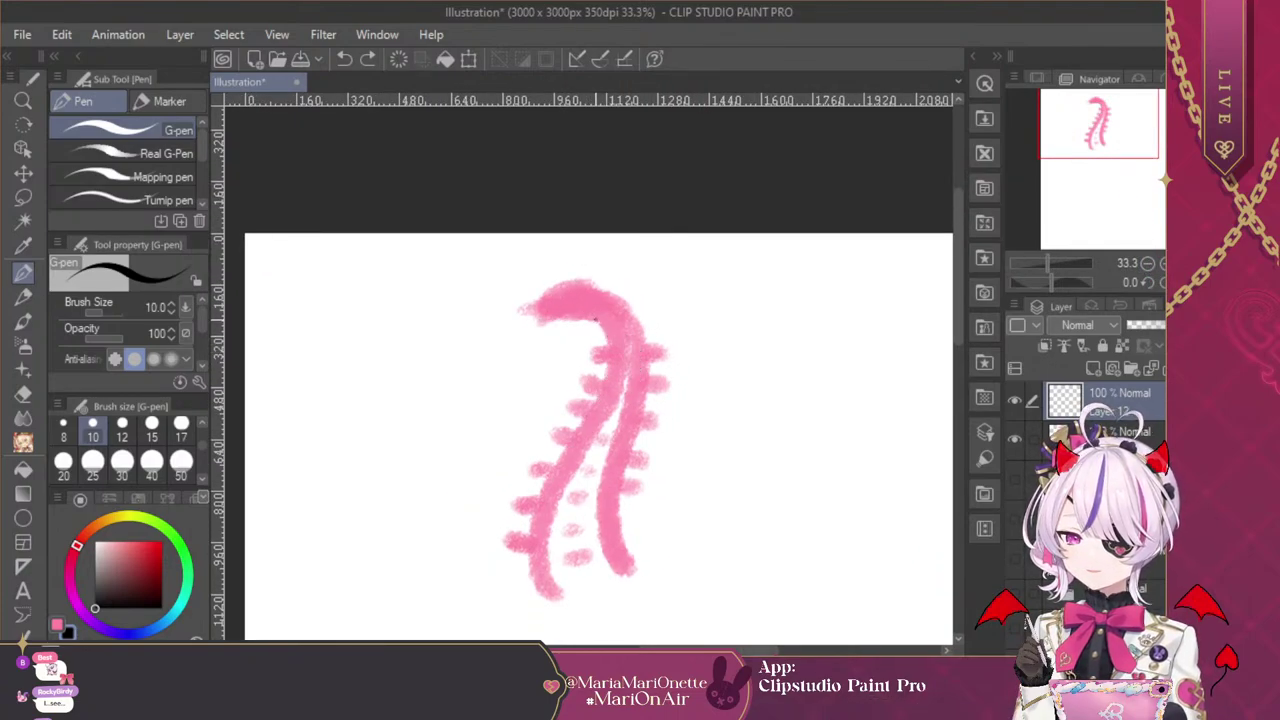
# Ink the tentacle's two long edges in single black strokes and close the underside of its hooked tip
pyautogui.moveTo(595, 320)
pyautogui.mouseDown()
pyautogui.moveTo(608, 357)
pyautogui.moveTo(598, 394)
pyautogui.moveTo(532, 524)
pyautogui.moveTo(548, 598)
pyautogui.mouseUp()
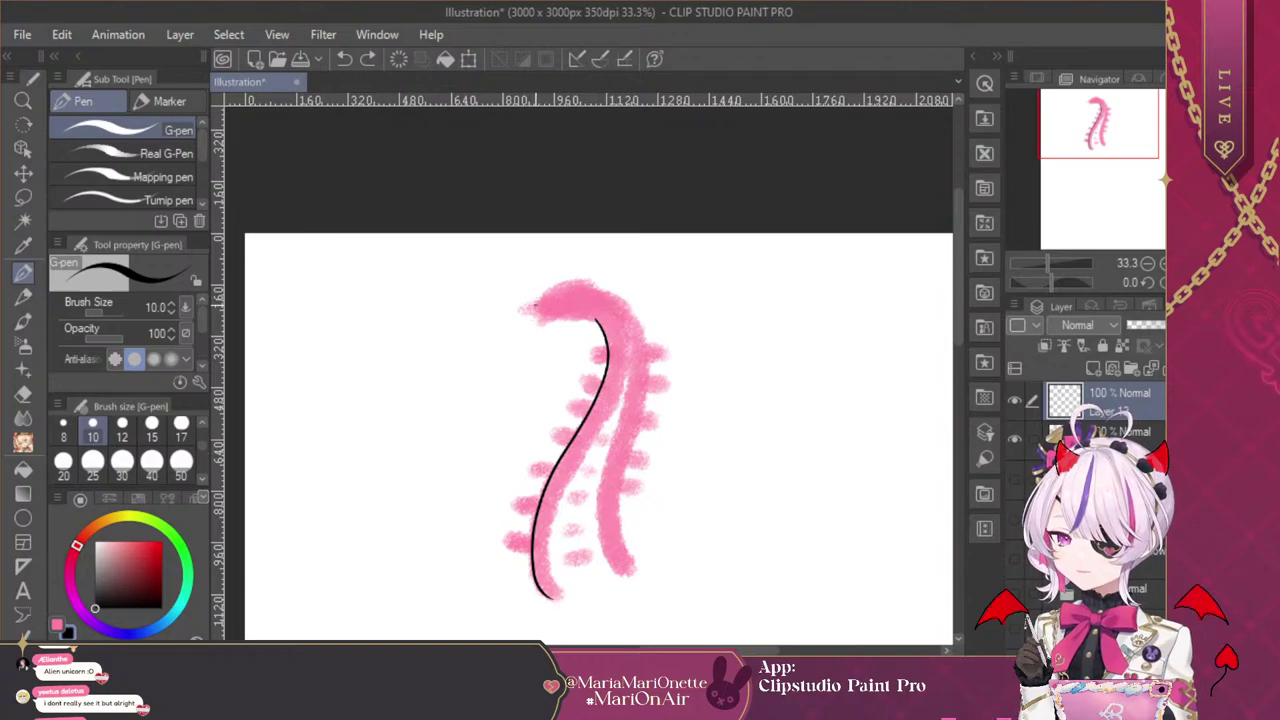
pyautogui.moveTo(527, 311)
pyautogui.mouseDown()
pyautogui.moveTo(590, 278)
pyautogui.moveTo(639, 318)
pyautogui.moveTo(646, 383)
pyautogui.moveTo(614, 516)
pyautogui.moveTo(638, 566)
pyautogui.mouseUp()
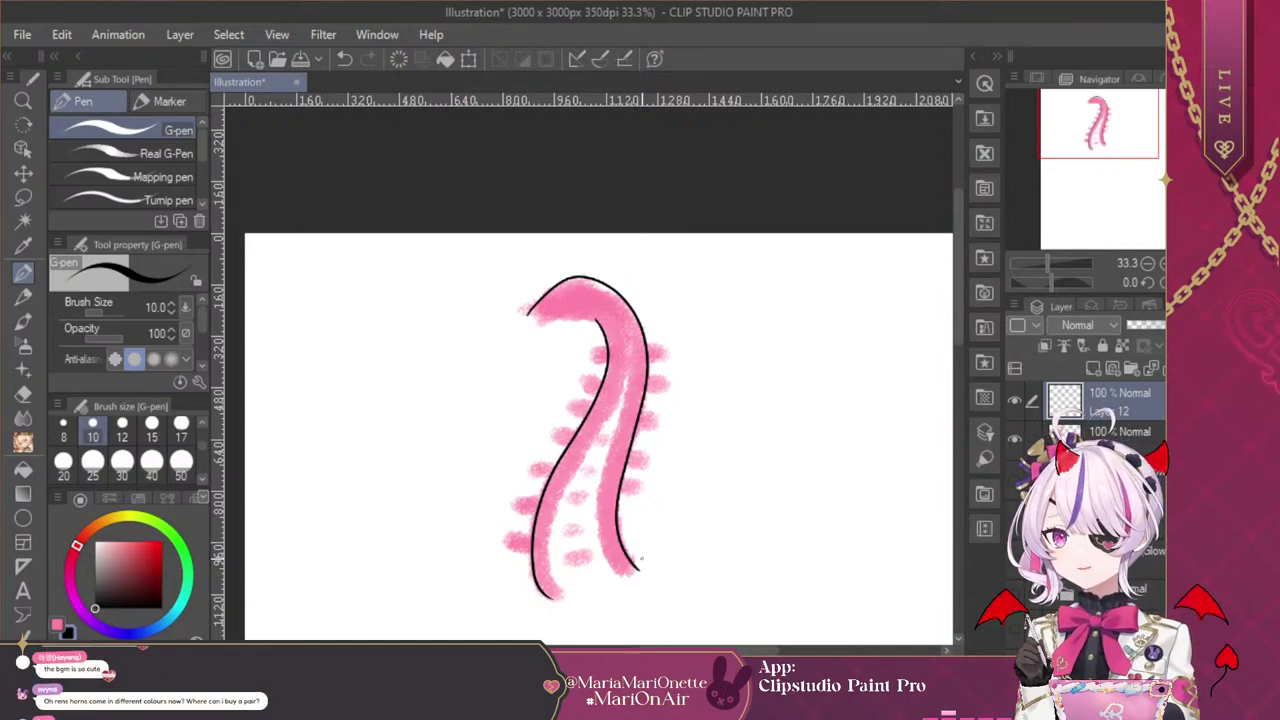
pyautogui.click(1162, 263)
pyautogui.click(1162, 263)
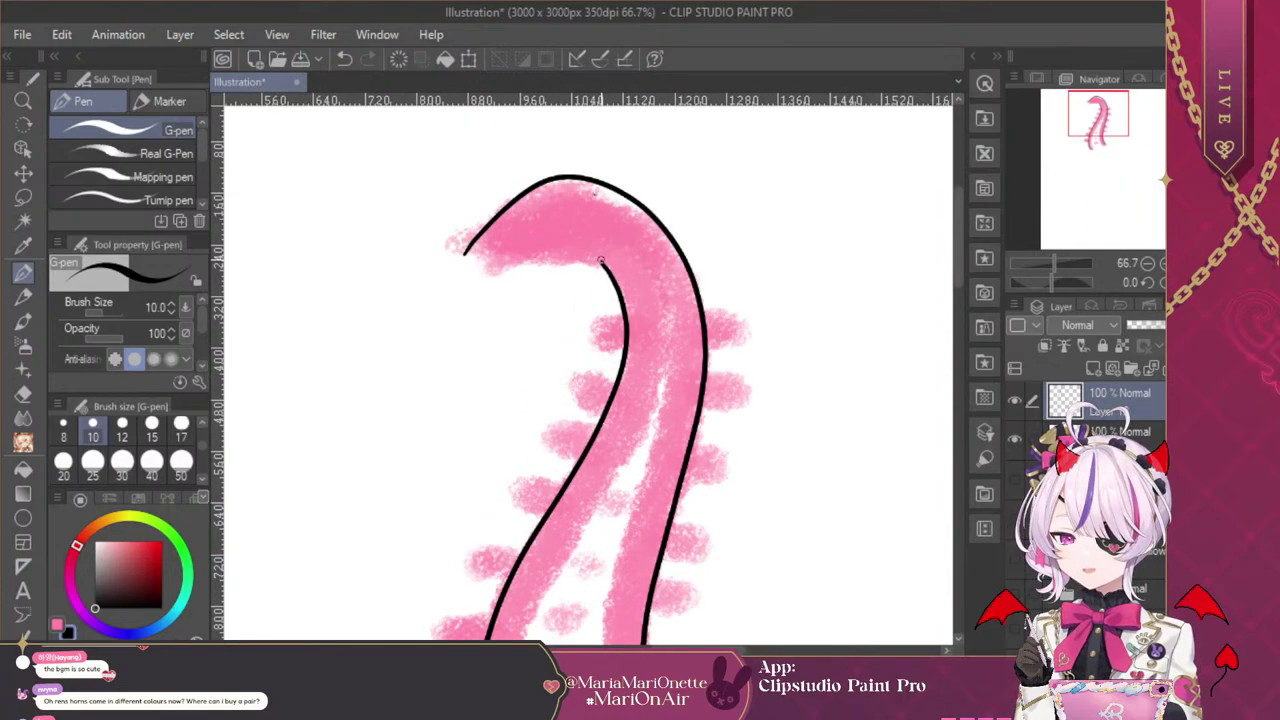
pyautogui.moveTo(602, 259)
pyautogui.mouseDown()
pyautogui.moveTo(568, 238)
pyautogui.moveTo(537, 256)
pyautogui.moveTo(464, 255)
pyautogui.mouseUp()
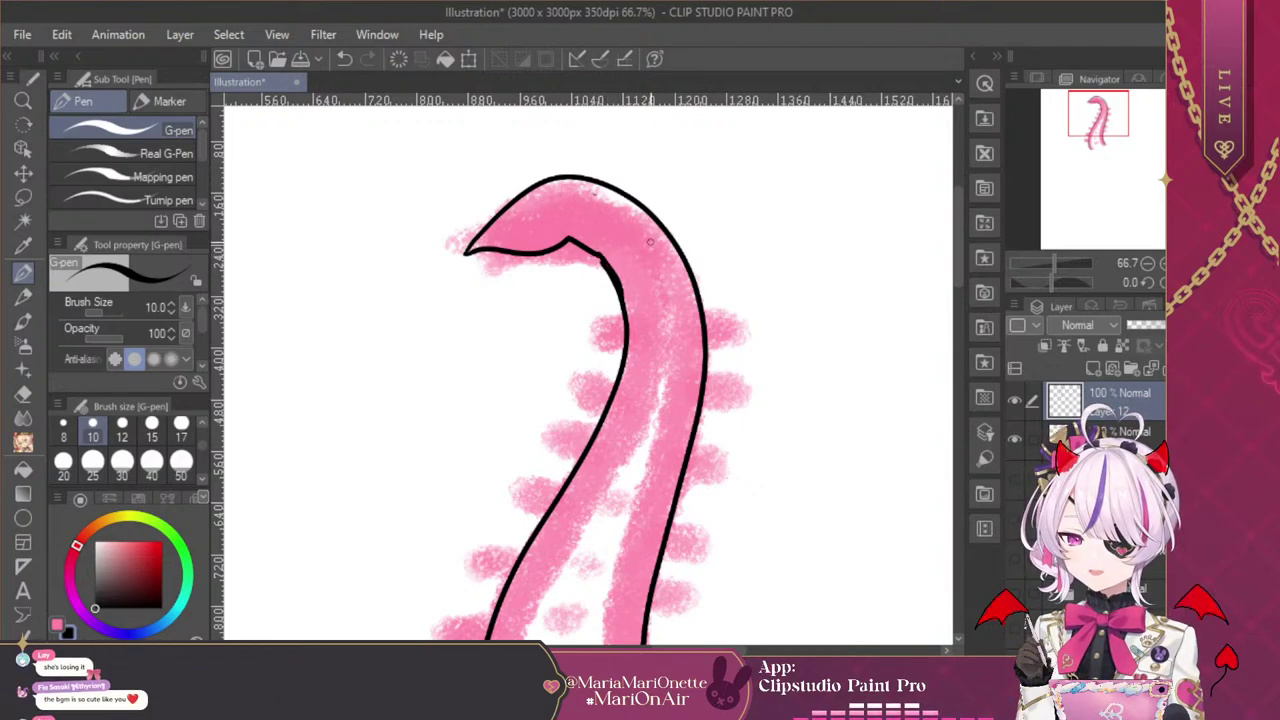
pyautogui.click(343, 58)
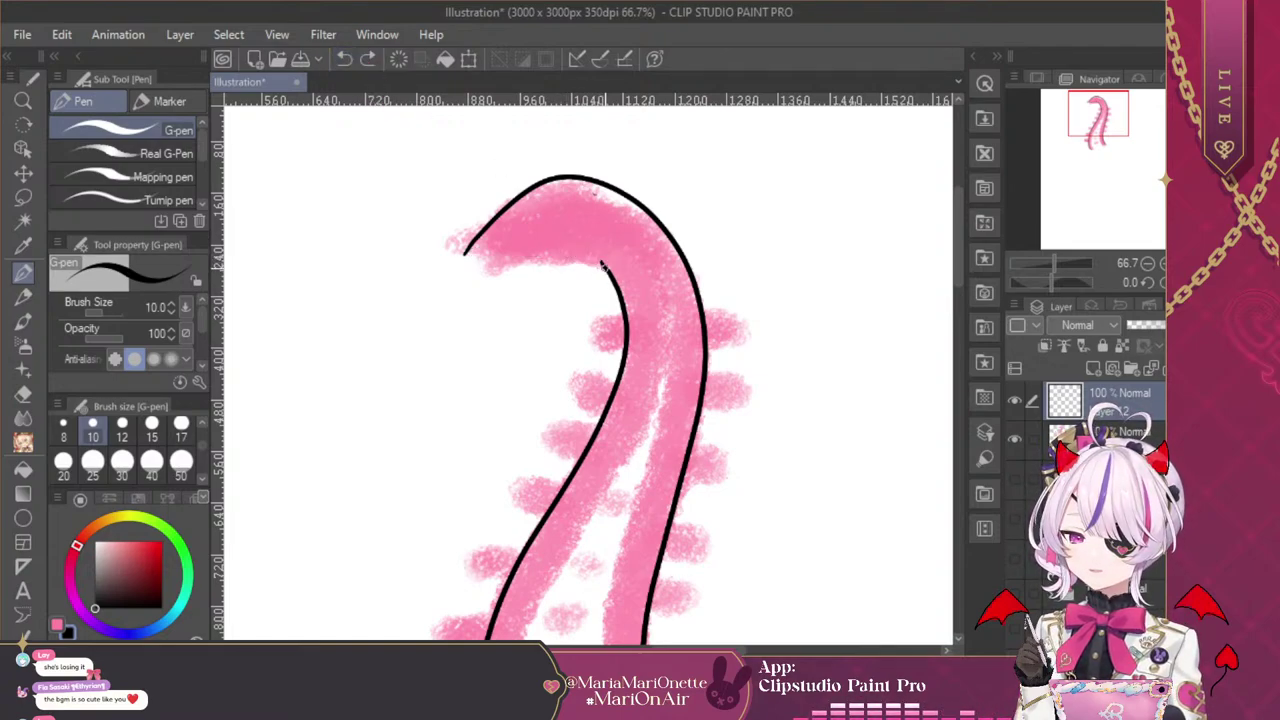
pyautogui.moveTo(601, 260)
pyautogui.mouseDown()
pyautogui.moveTo(547, 245)
pyautogui.moveTo(464, 250)
pyautogui.mouseUp()
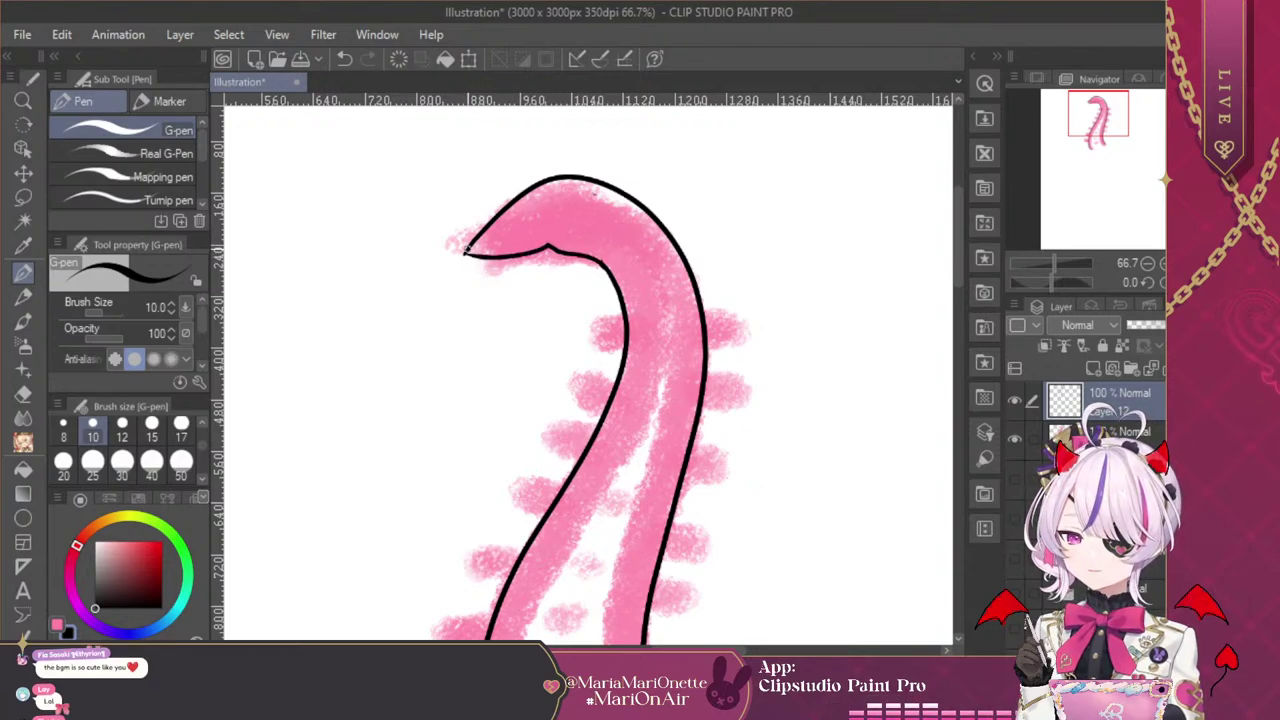
pyautogui.click(344, 58)
pyautogui.moveTo(602, 263)
pyautogui.mouseDown()
pyautogui.moveTo(562, 242)
pyautogui.moveTo(464, 252)
pyautogui.mouseUp()
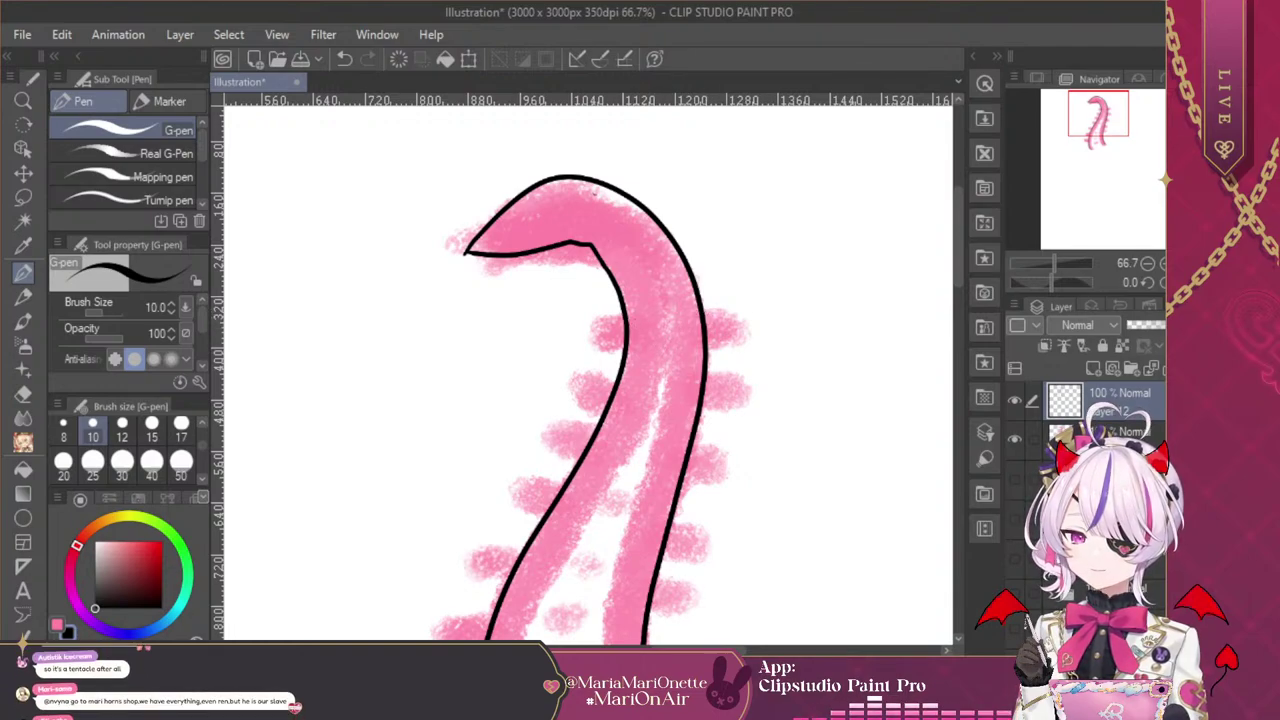
# Delete the tentacle drawing and show the character illustration on its blue background again
pyautogui.click(1147, 263)
pyautogui.click(1147, 263)
pyautogui.click(1147, 263)
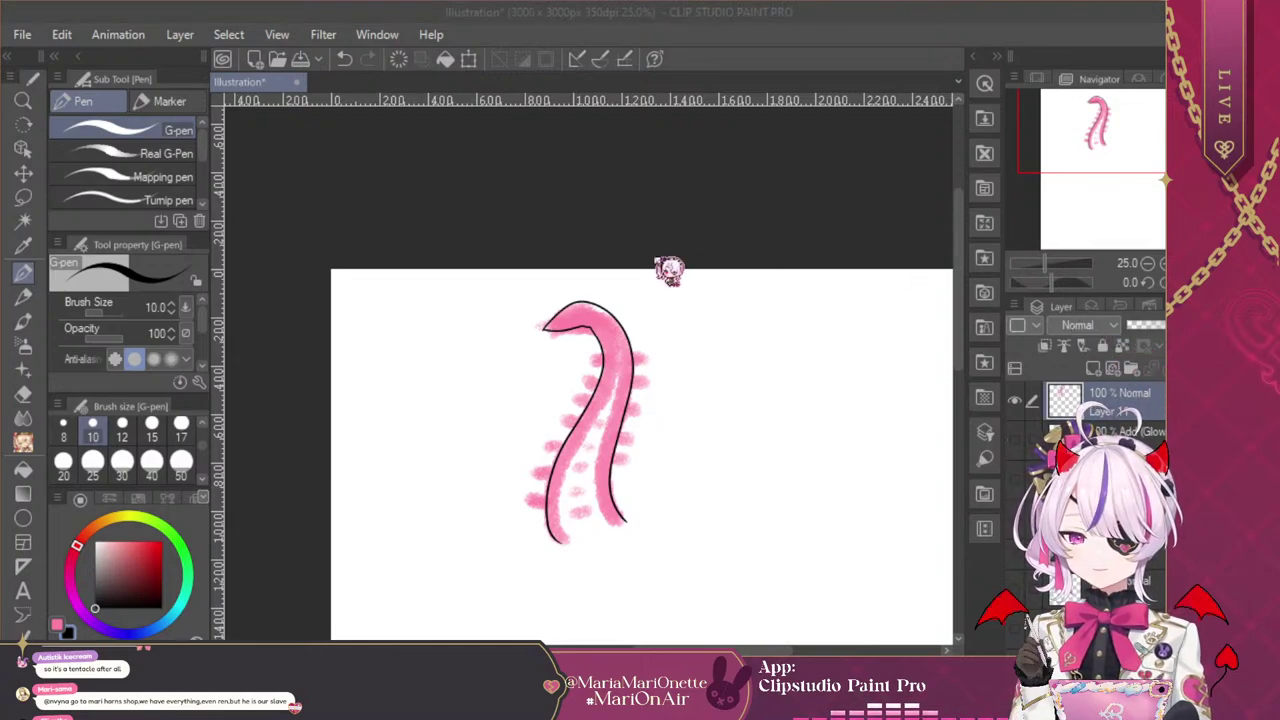
pyautogui.click(668, 268)
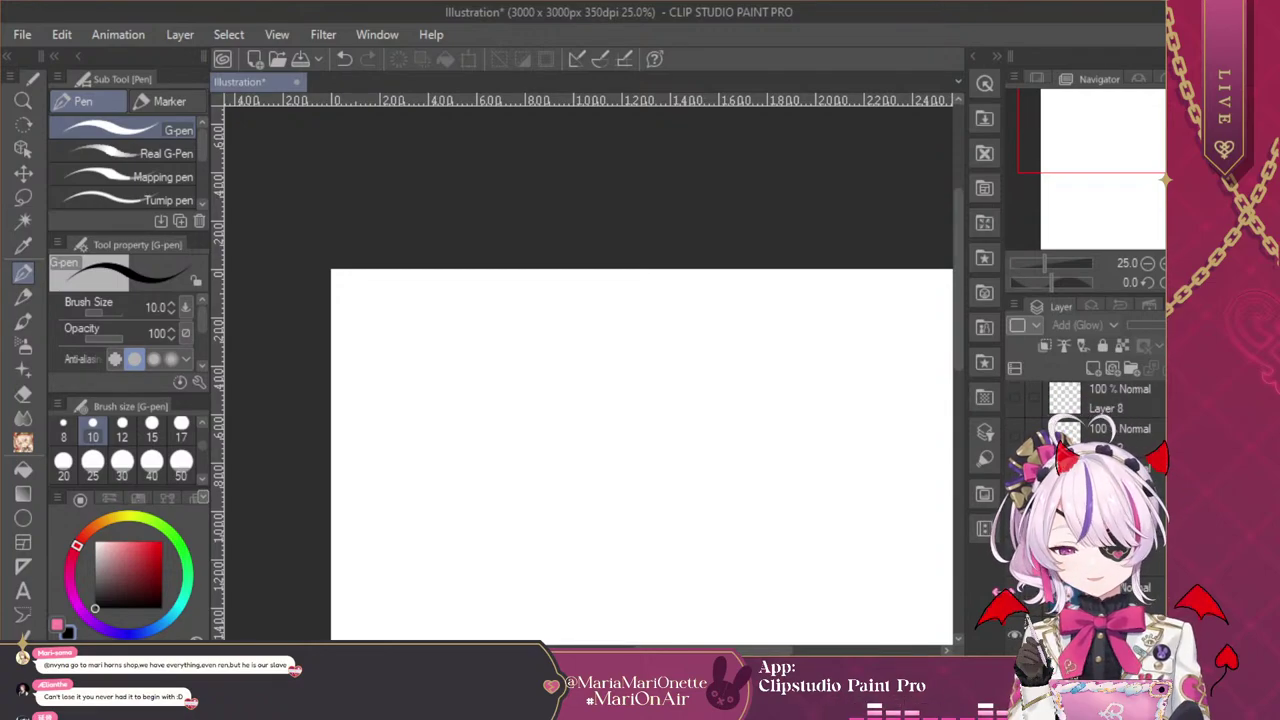
pyautogui.scroll(-1, 686, 440)
pyautogui.moveTo(700, 433); pyautogui.dragTo(600, 258)
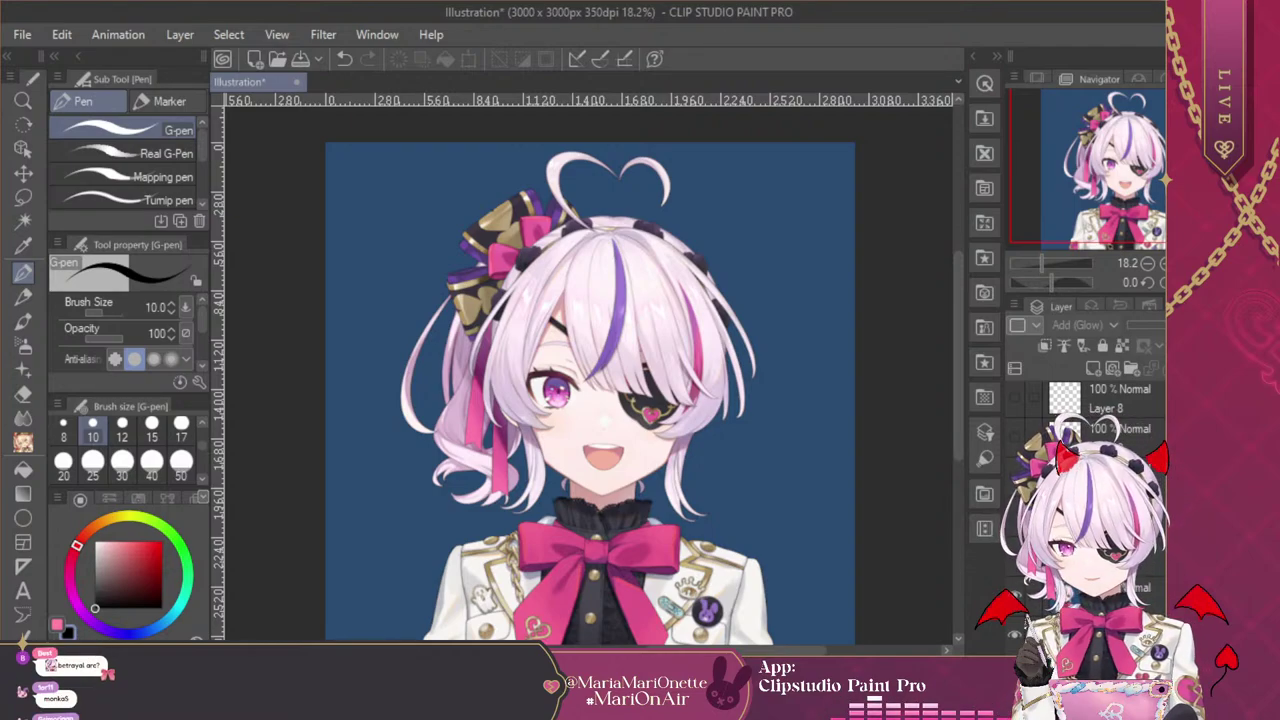
# Add a new normal layer above the Add (Glow) layer and choose the Pencil1 brush in pink at size 100
pyautogui.click(24, 441)
pyautogui.click(58, 624)
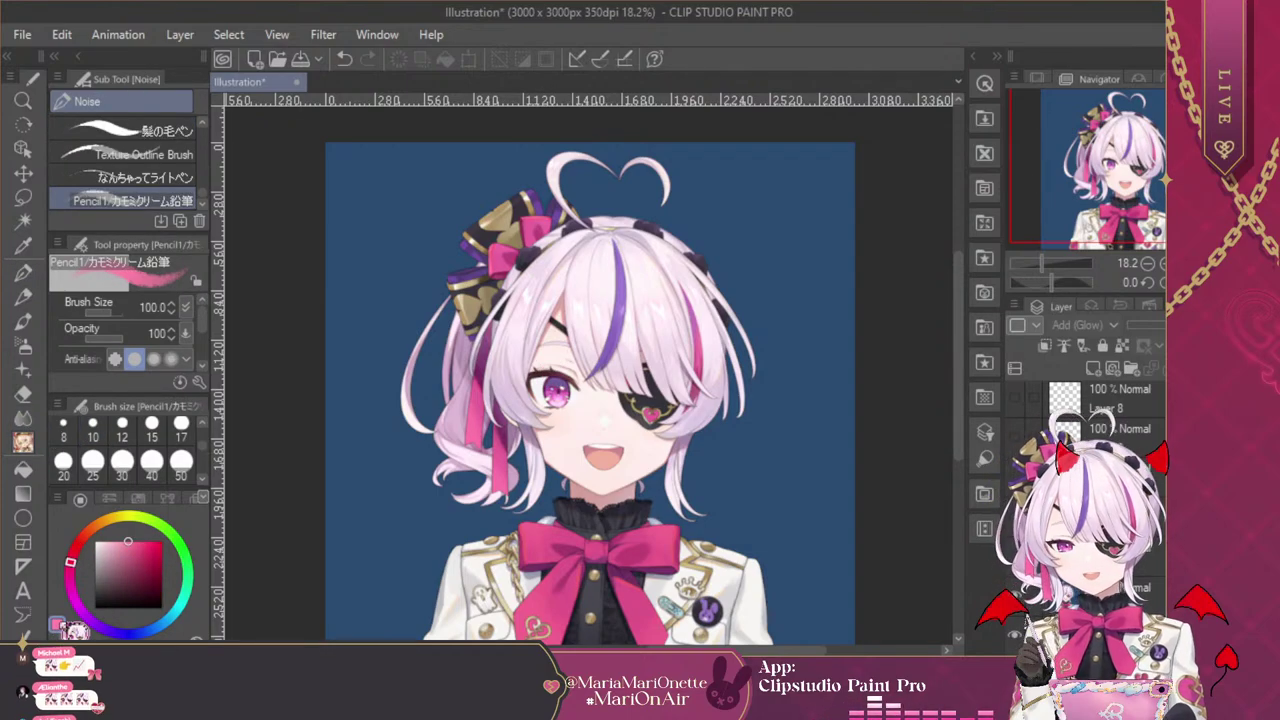
pyautogui.scroll(-3, 1087, 510)
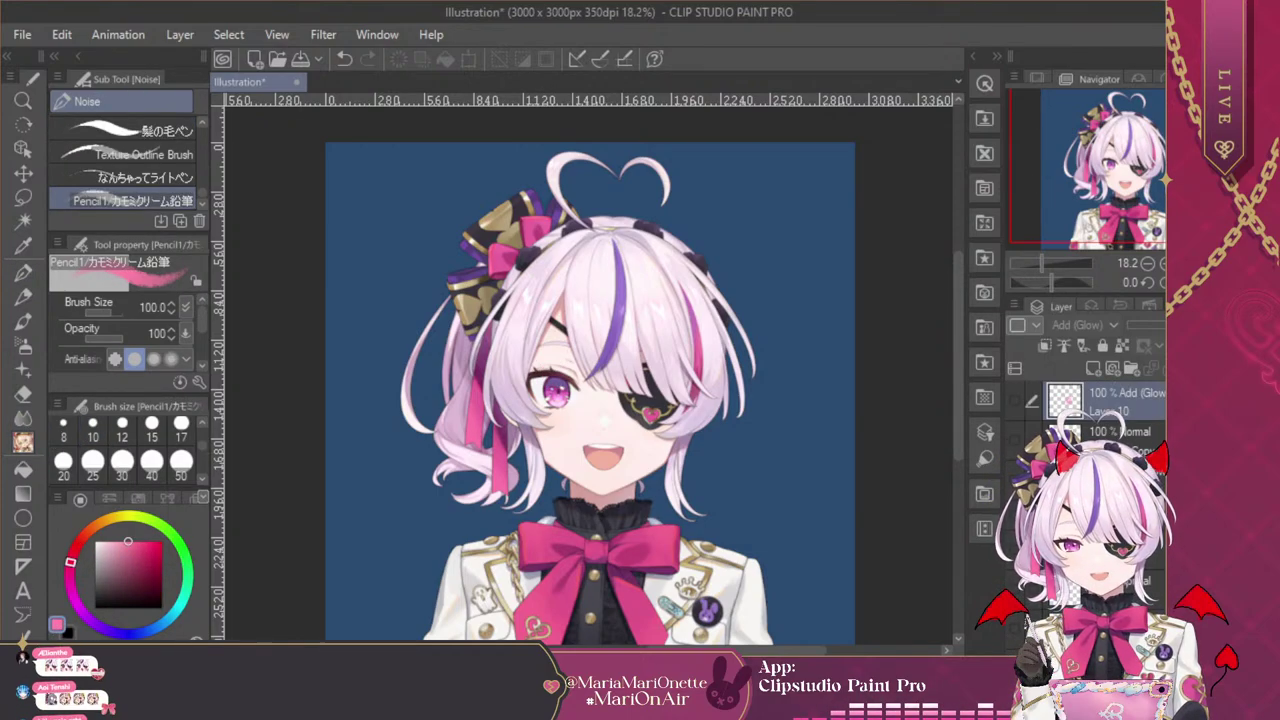
pyautogui.click(1093, 368)
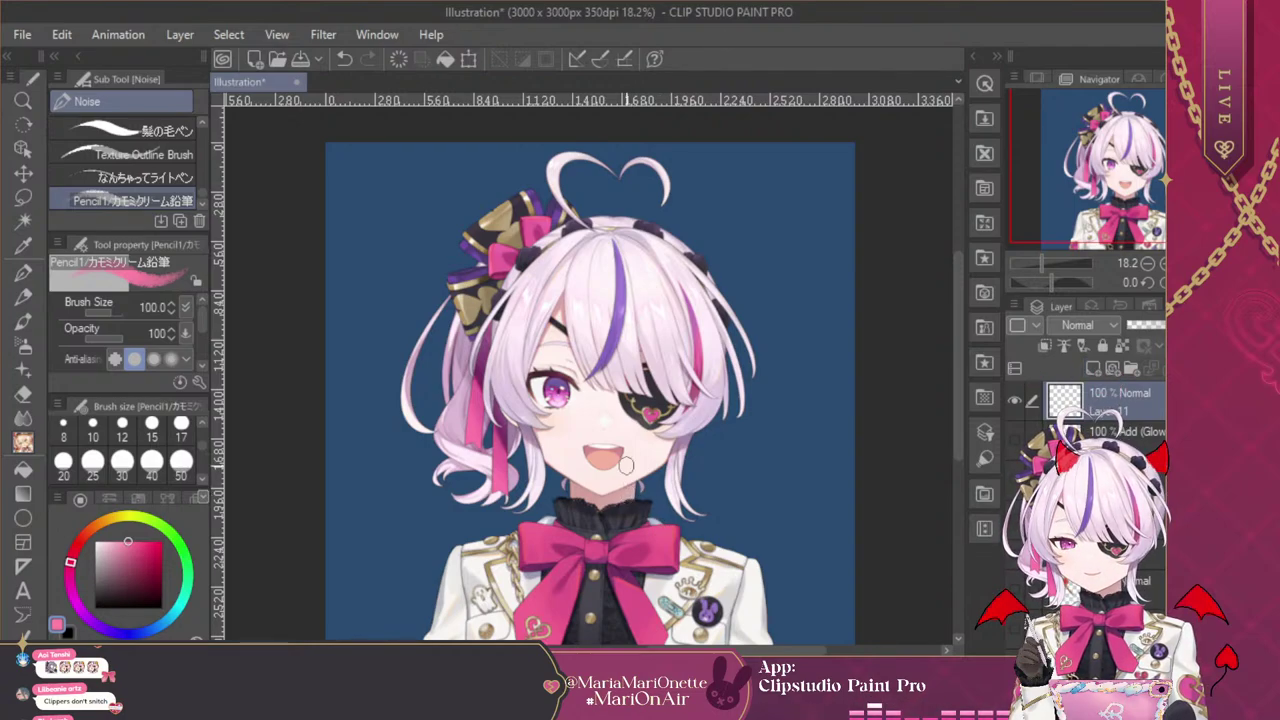
pyautogui.click(181, 460)
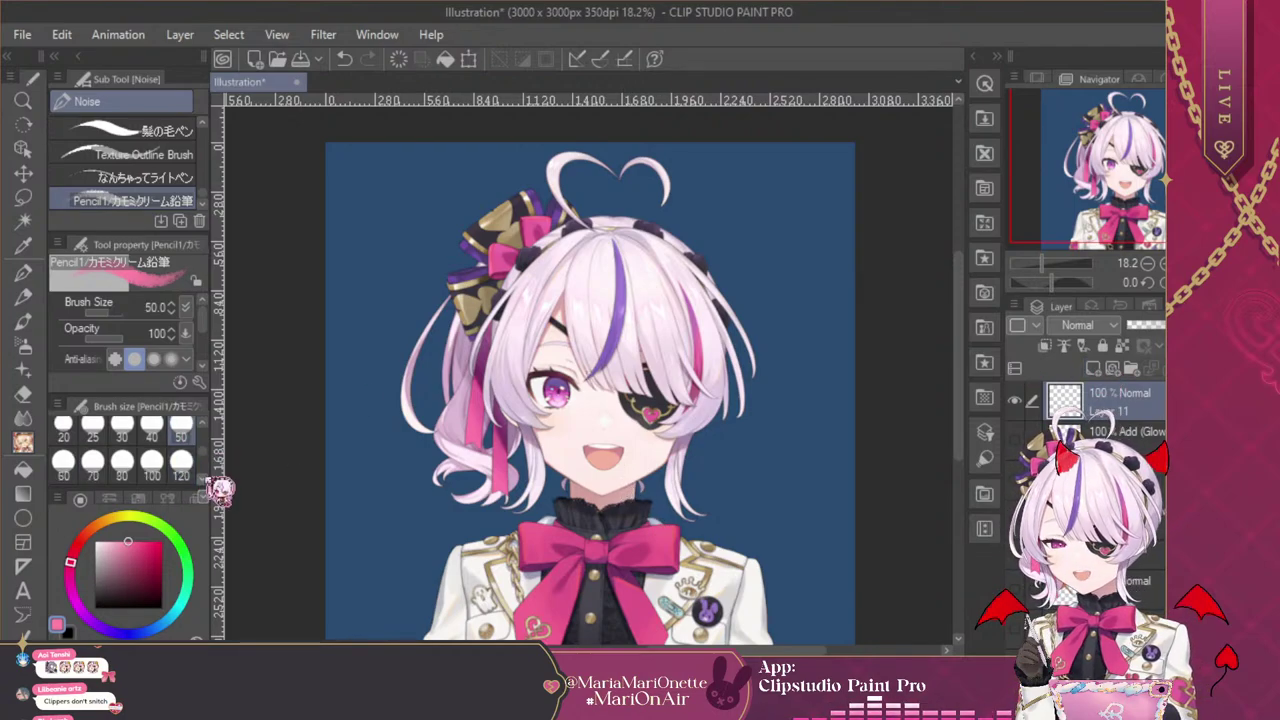
pyautogui.scroll(-1, 200, 470)
pyautogui.click(152, 462)
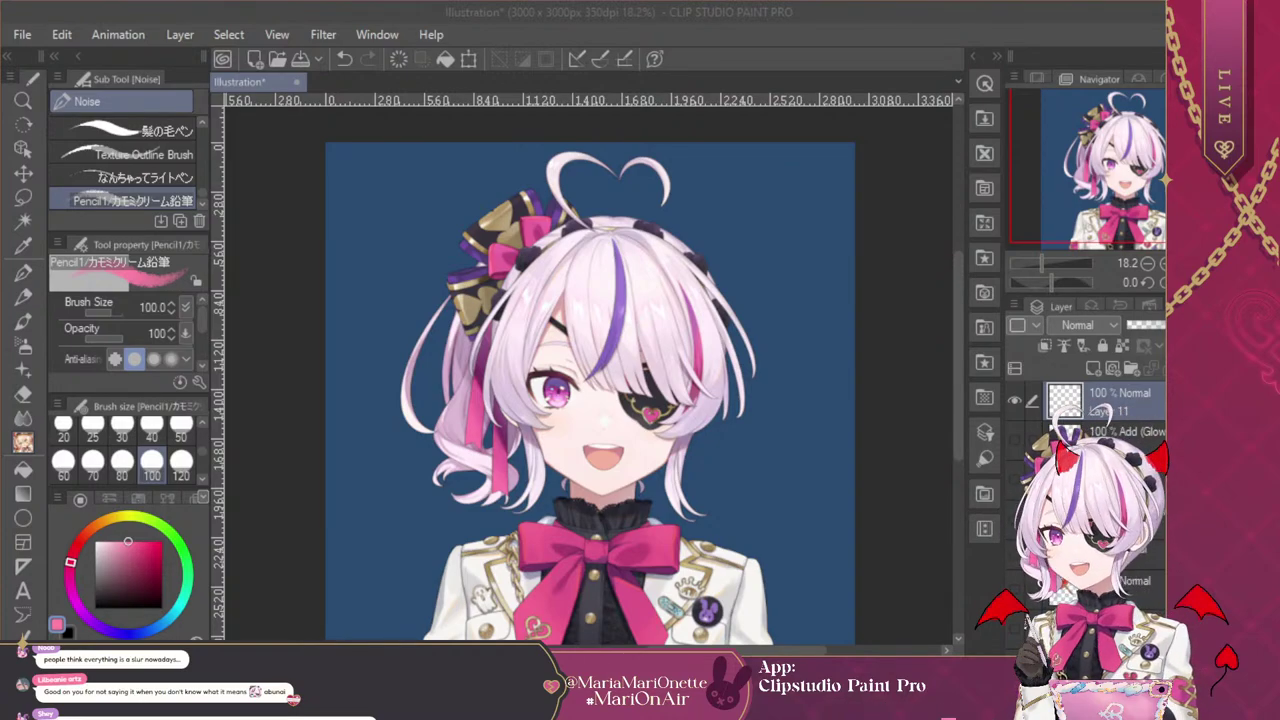
# Set the pencil brush size to 60 and sketch the outer left edge of a large pink bow beside the collar
pyautogui.click(1162, 263)
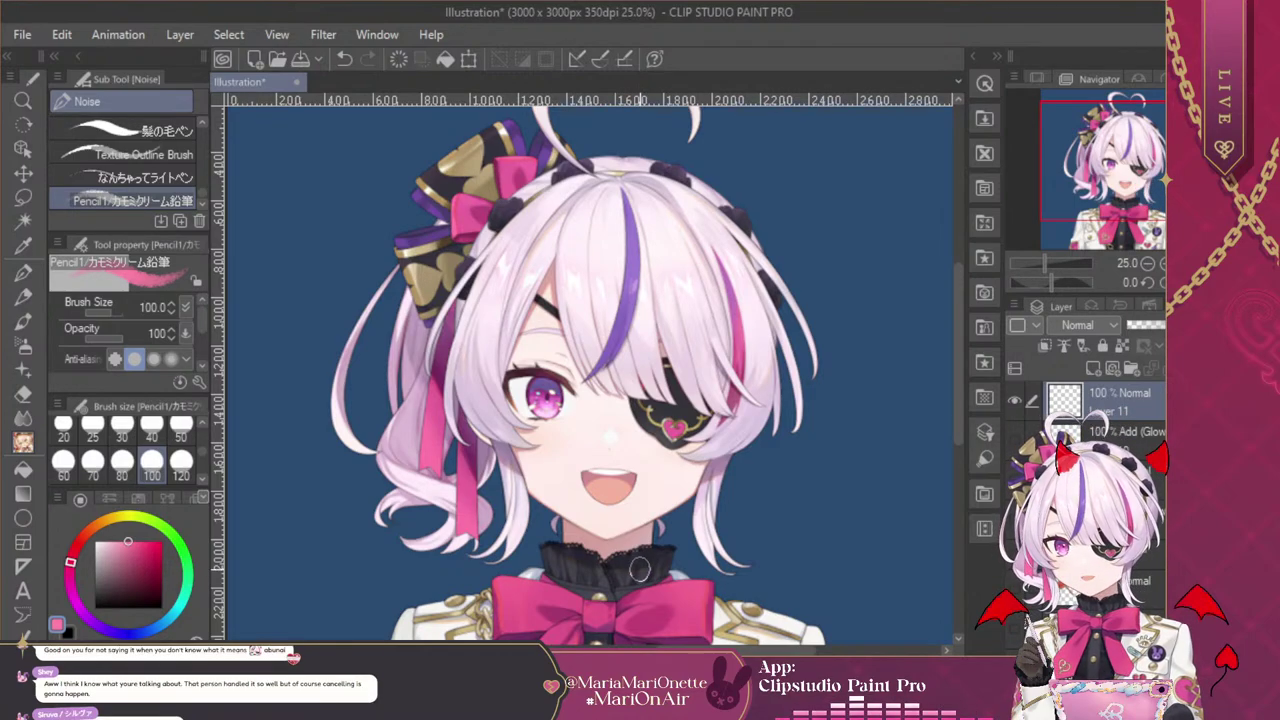
pyautogui.press('[')
pyautogui.press('[')
pyautogui.press('[')
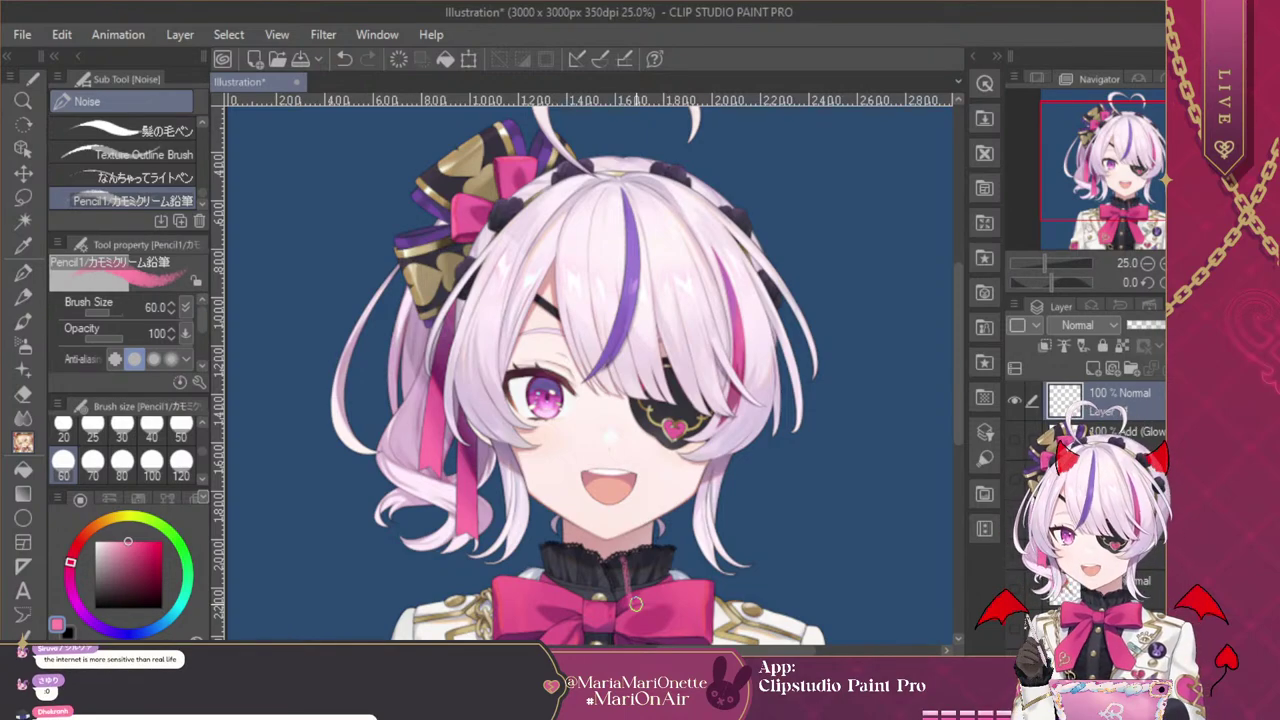
pyautogui.moveTo(1134, 253); pyautogui.dragTo(1121, 218)
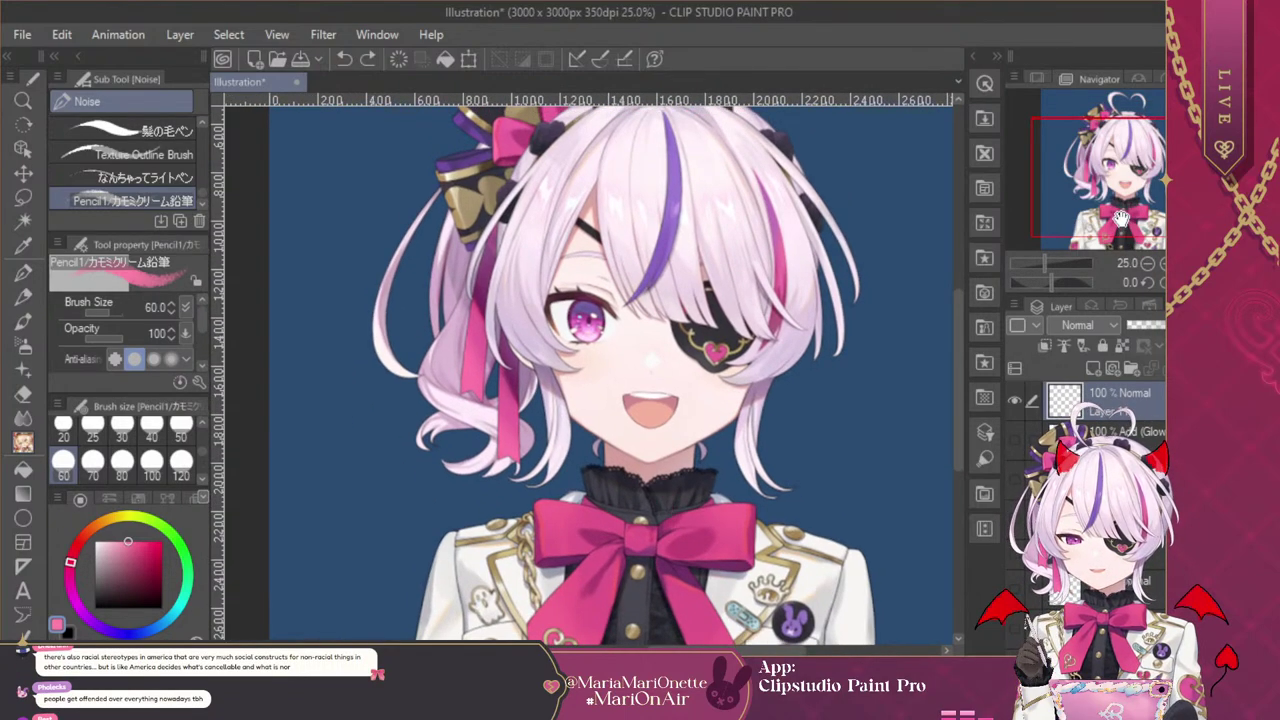
pyautogui.moveTo(598, 448)
pyautogui.mouseDown()
pyautogui.moveTo(552, 485)
pyautogui.moveTo(541, 470)
pyautogui.moveTo(531, 543)
pyautogui.mouseUp()
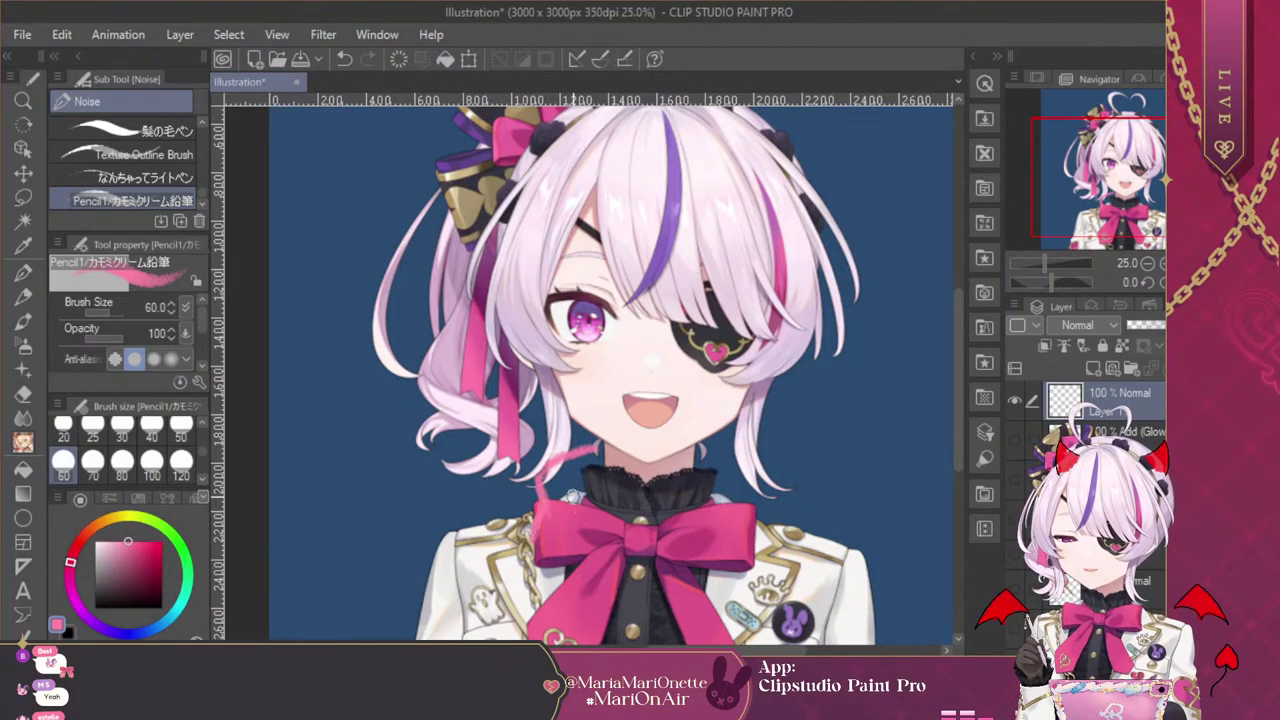
pyautogui.moveTo(572, 525)
pyautogui.mouseDown()
pyautogui.moveTo(585, 448)
pyautogui.moveTo(663, 486)
pyautogui.mouseUp()
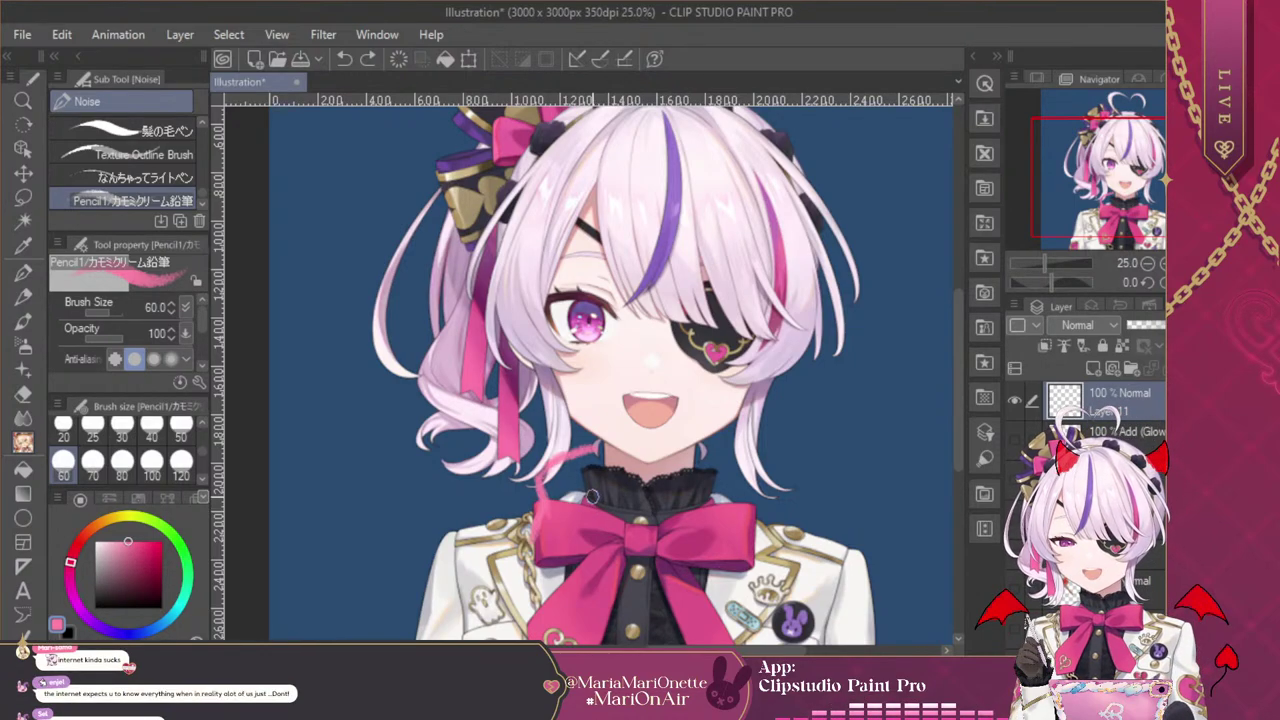
pyautogui.moveTo(600, 518); pyautogui.dragTo(598, 446)
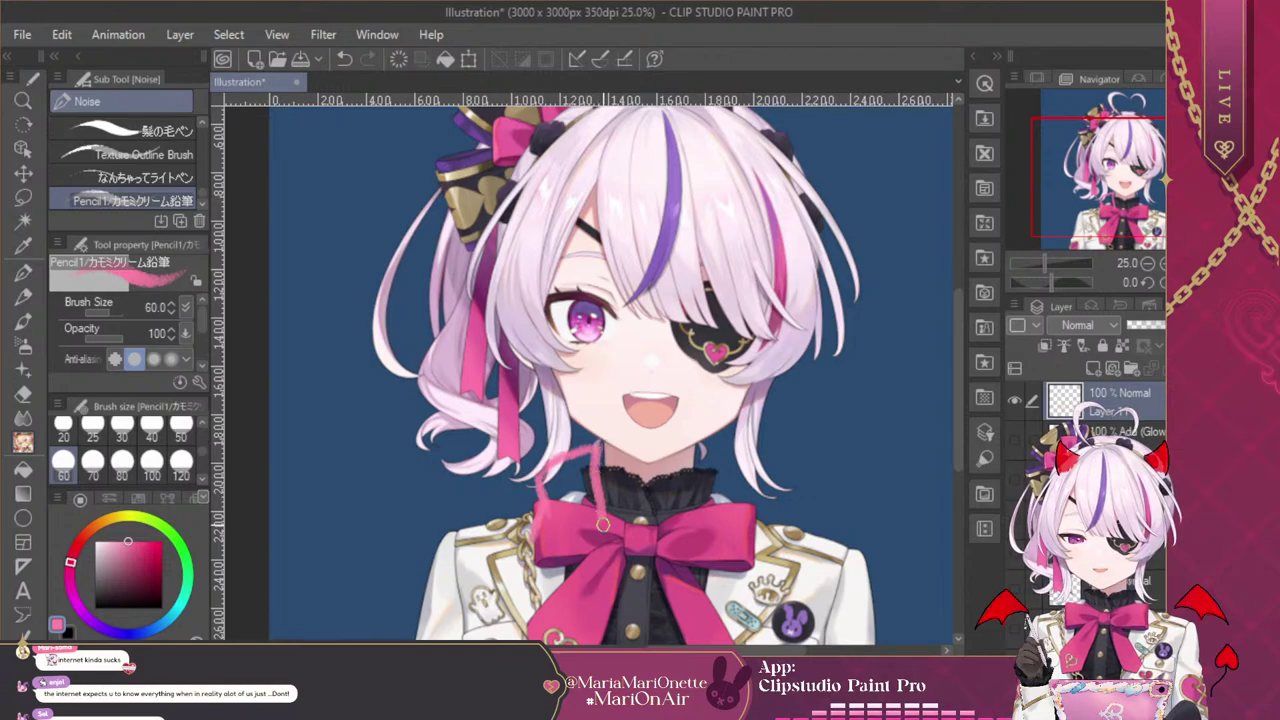
pyautogui.moveTo(603, 522)
pyautogui.mouseDown()
pyautogui.moveTo(640, 465)
pyautogui.moveTo(656, 471)
pyautogui.mouseUp()
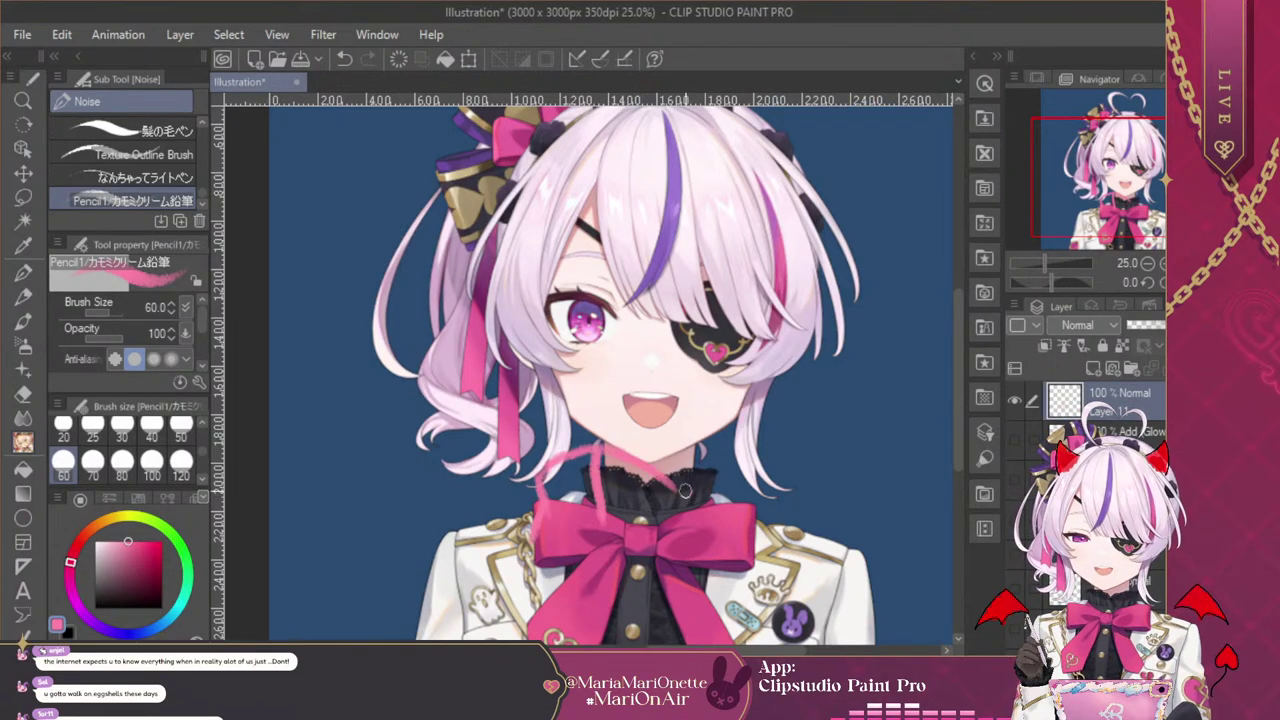
pyautogui.hotkey('ctrl', 'z')
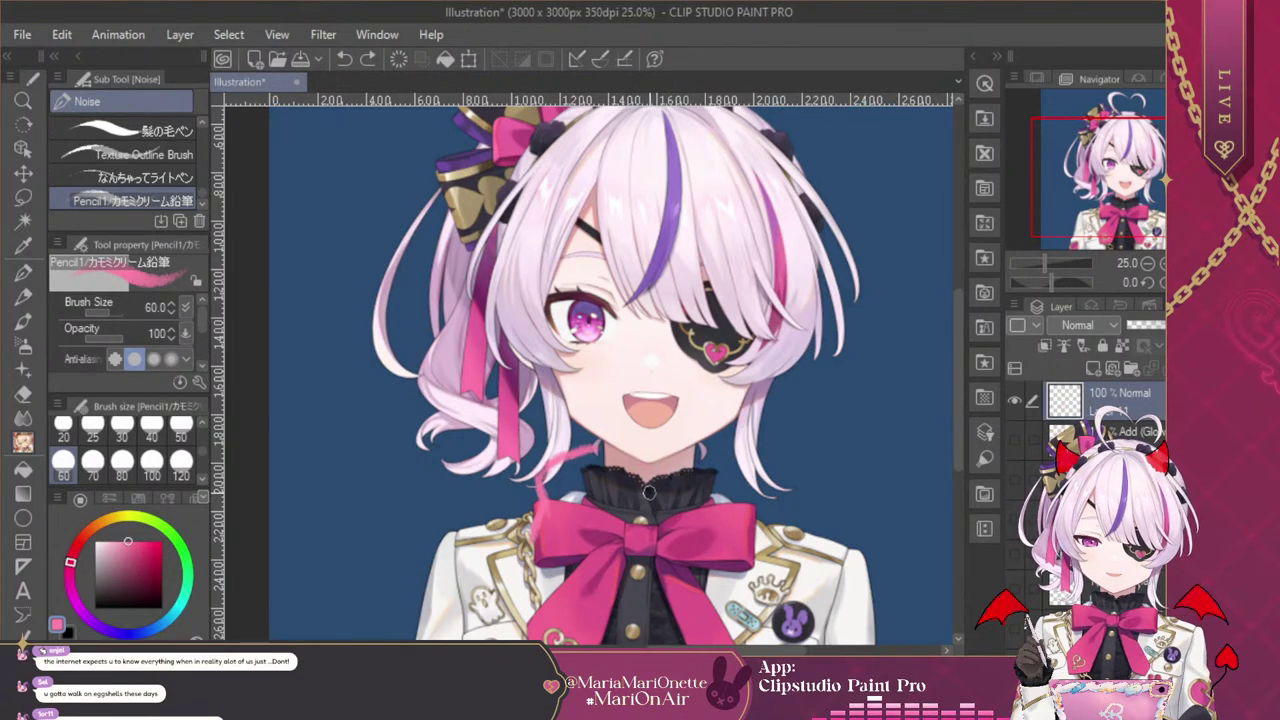
# Sketch the large bow's centre knot in pink below the collar and close the outline of its left loop
pyautogui.moveTo(648, 490)
pyautogui.mouseDown()
pyautogui.moveTo(655, 538)
pyautogui.moveTo(688, 478)
pyautogui.moveTo(715, 492)
pyautogui.mouseUp()
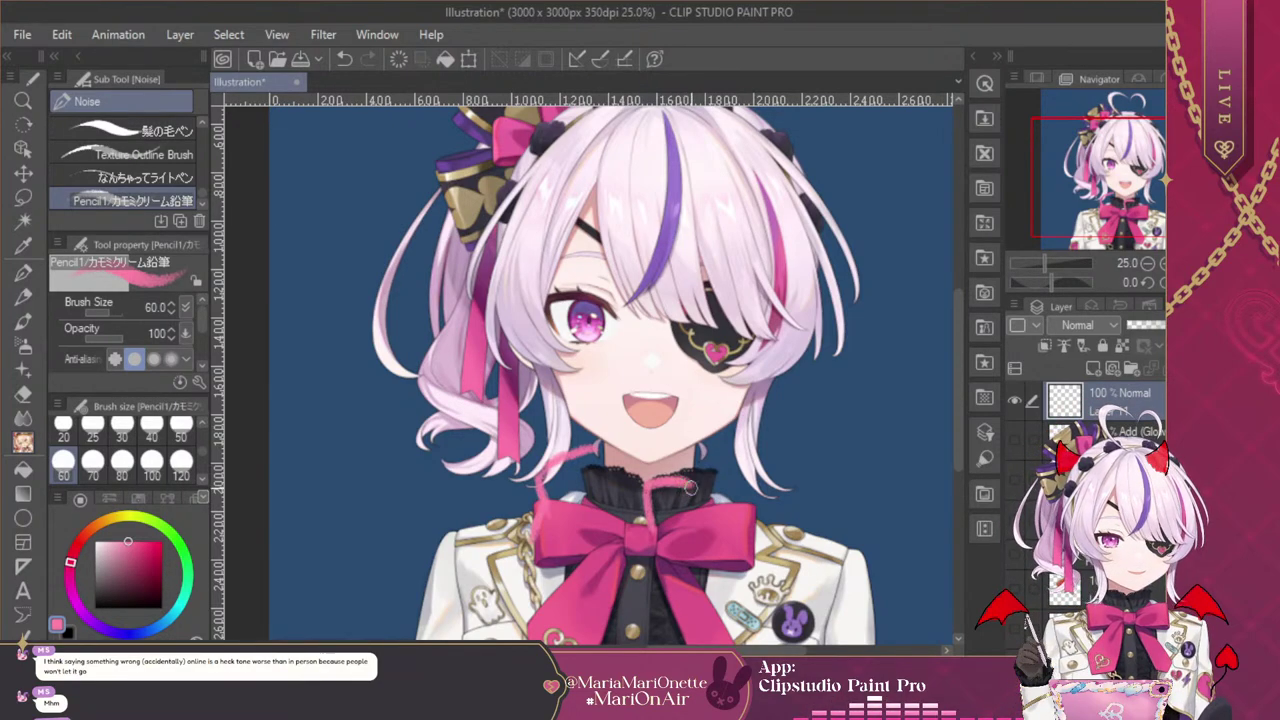
pyautogui.moveTo(678, 482)
pyautogui.mouseDown()
pyautogui.moveTo(702, 564)
pyautogui.moveTo(705, 544)
pyautogui.moveTo(653, 542)
pyautogui.moveTo(658, 566)
pyautogui.moveTo(652, 523)
pyautogui.moveTo(650, 534)
pyautogui.moveTo(656, 563)
pyautogui.moveTo(701, 570)
pyautogui.mouseUp()
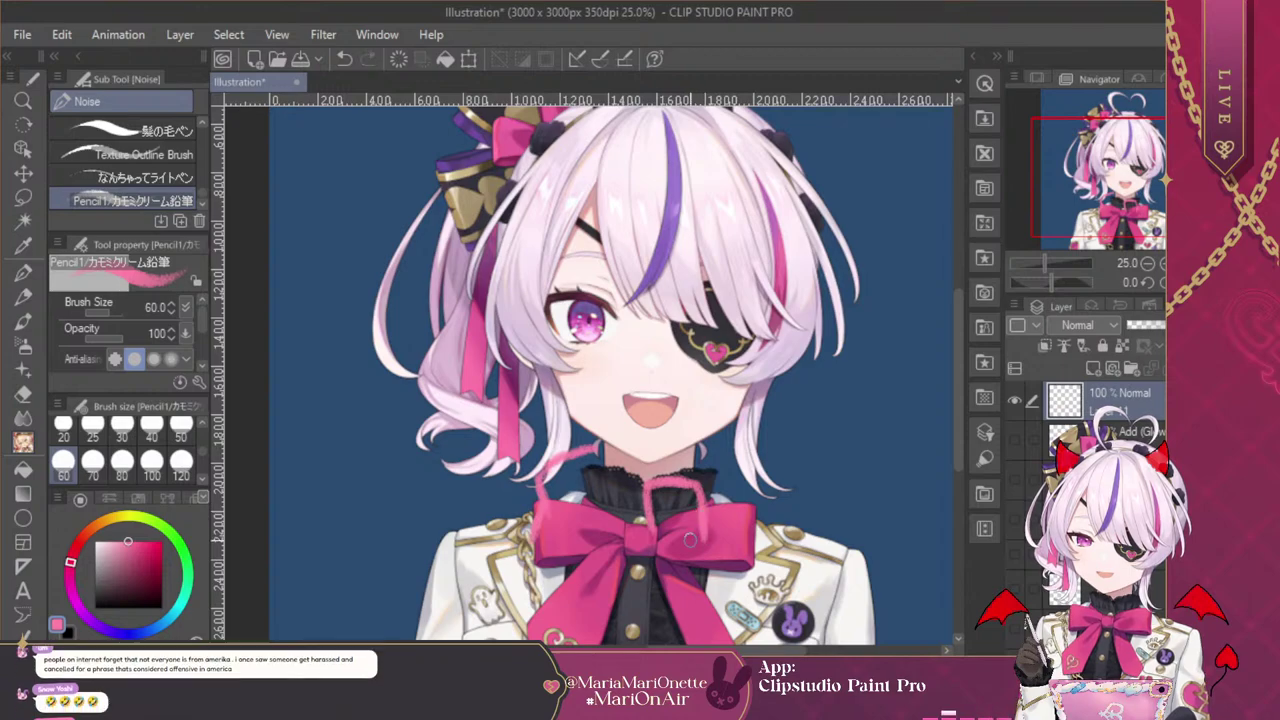
pyautogui.moveTo(702, 537)
pyautogui.mouseDown()
pyautogui.moveTo(704, 560)
pyautogui.moveTo(650, 570)
pyautogui.mouseUp()
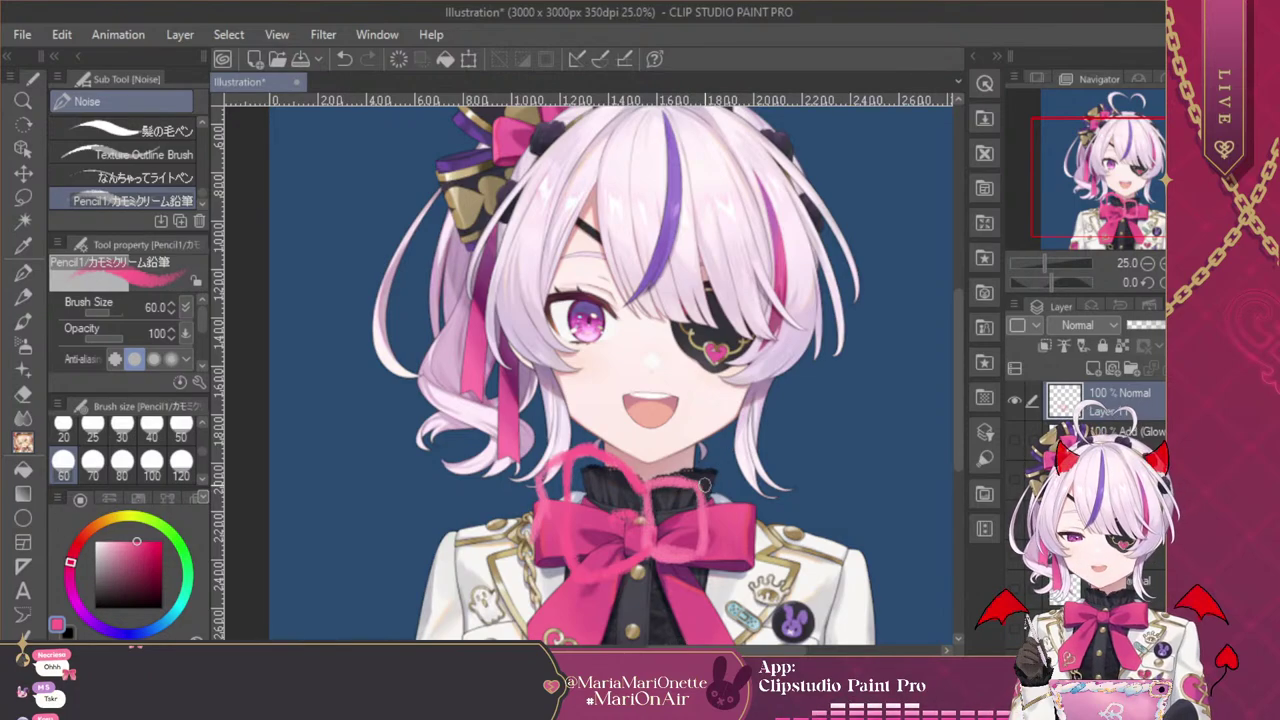
# Sketch the outline of the large bow's right loop in pink, from the knot around to its lower edge
pyautogui.moveTo(705, 487)
pyautogui.mouseDown()
pyautogui.moveTo(736, 459)
pyautogui.moveTo(775, 460)
pyautogui.mouseUp()
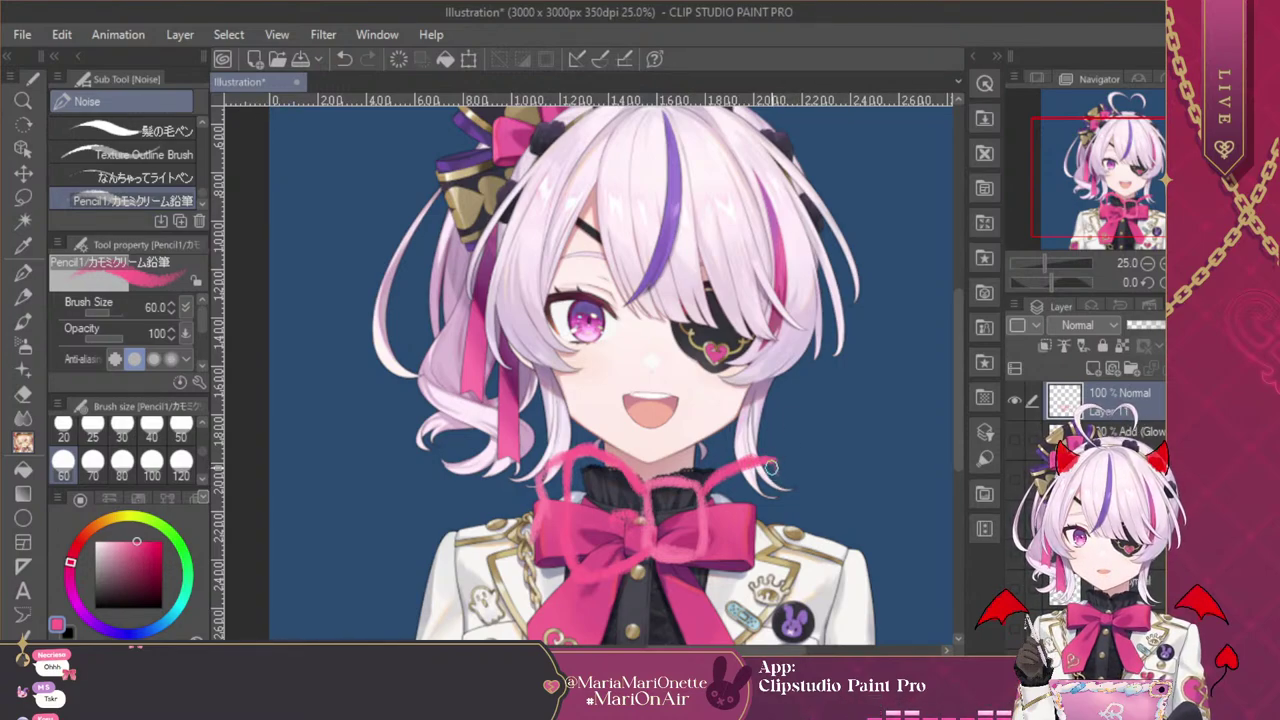
pyautogui.moveTo(778, 465); pyautogui.dragTo(776, 534)
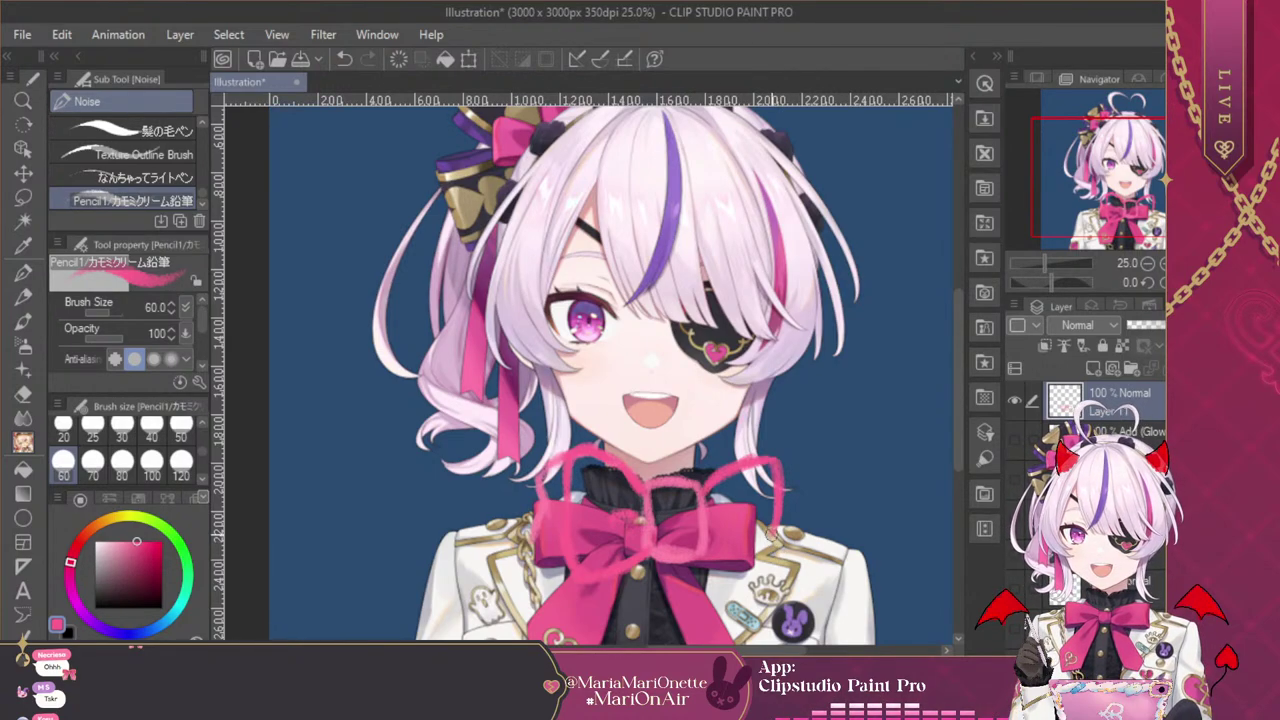
pyautogui.moveTo(772, 532); pyautogui.dragTo(768, 573)
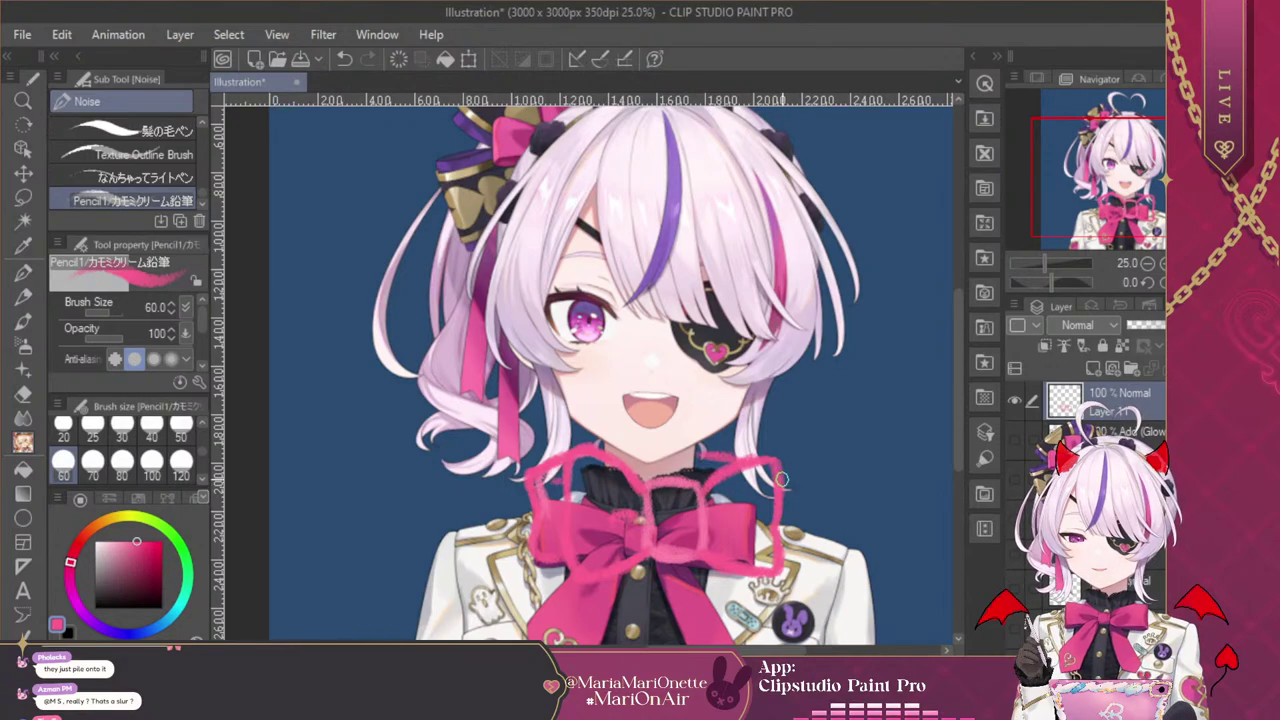
# Sketch the outer fold beside the large bow's right loop in pink
pyautogui.moveTo(782, 478)
pyautogui.mouseDown()
pyautogui.moveTo(800, 515)
pyautogui.moveTo(799, 492)
pyautogui.moveTo(795, 520)
pyautogui.mouseUp()
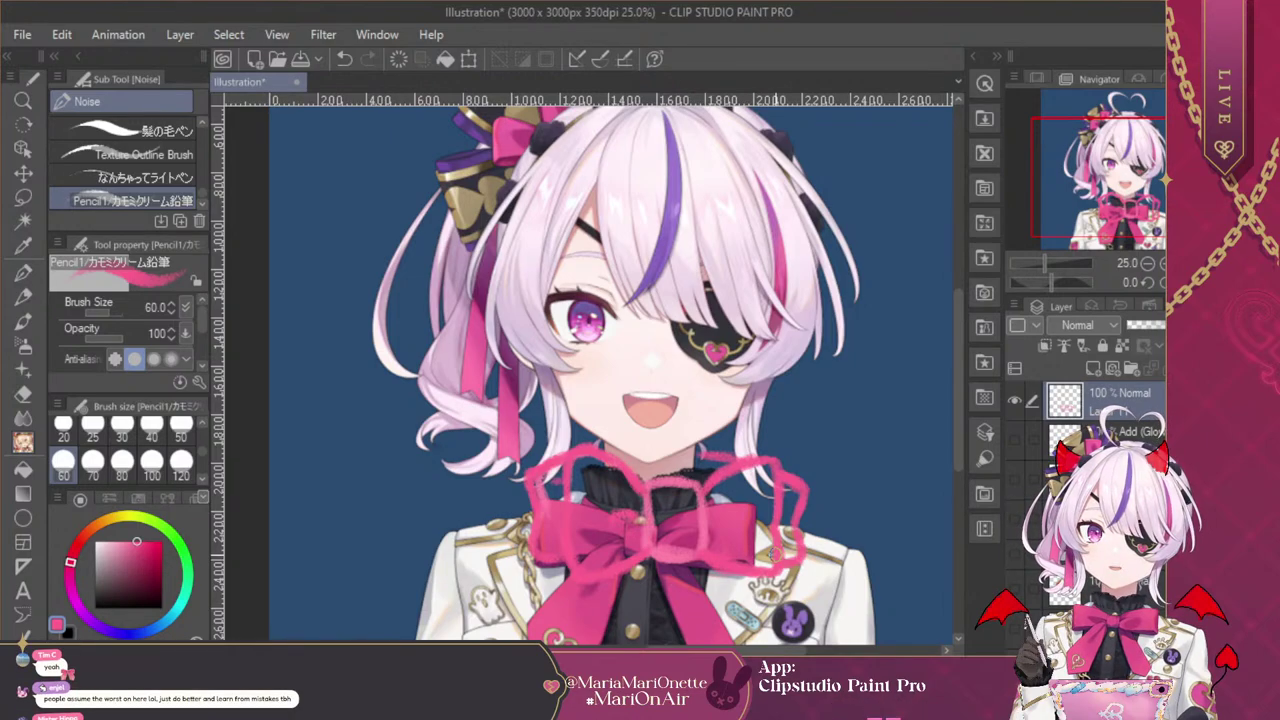
# Set the pencil brush size to 50 and sketch the side edges of the bow's left tail down to the canvas's lower edge
pyautogui.moveTo(1128, 203); pyautogui.dragTo(1130, 218)
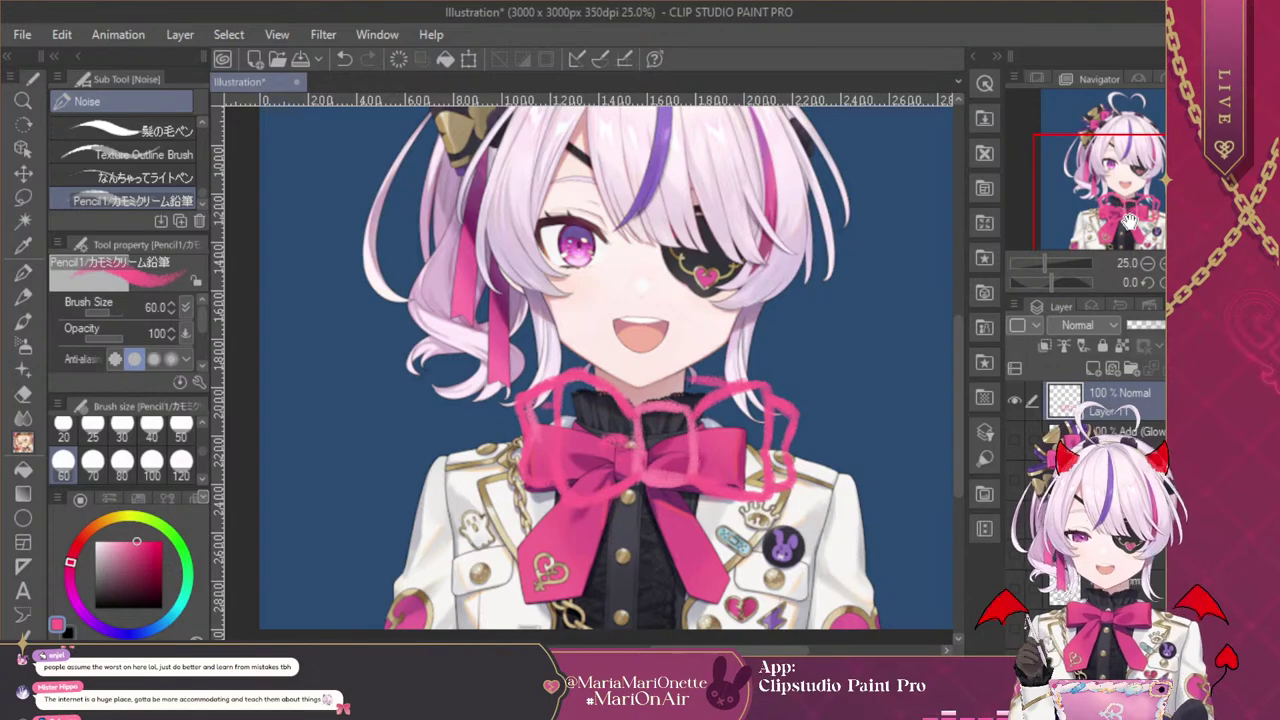
pyautogui.click(1148, 263)
pyautogui.click(1148, 263)
pyautogui.click(1176, 263)
pyautogui.click(1148, 263)
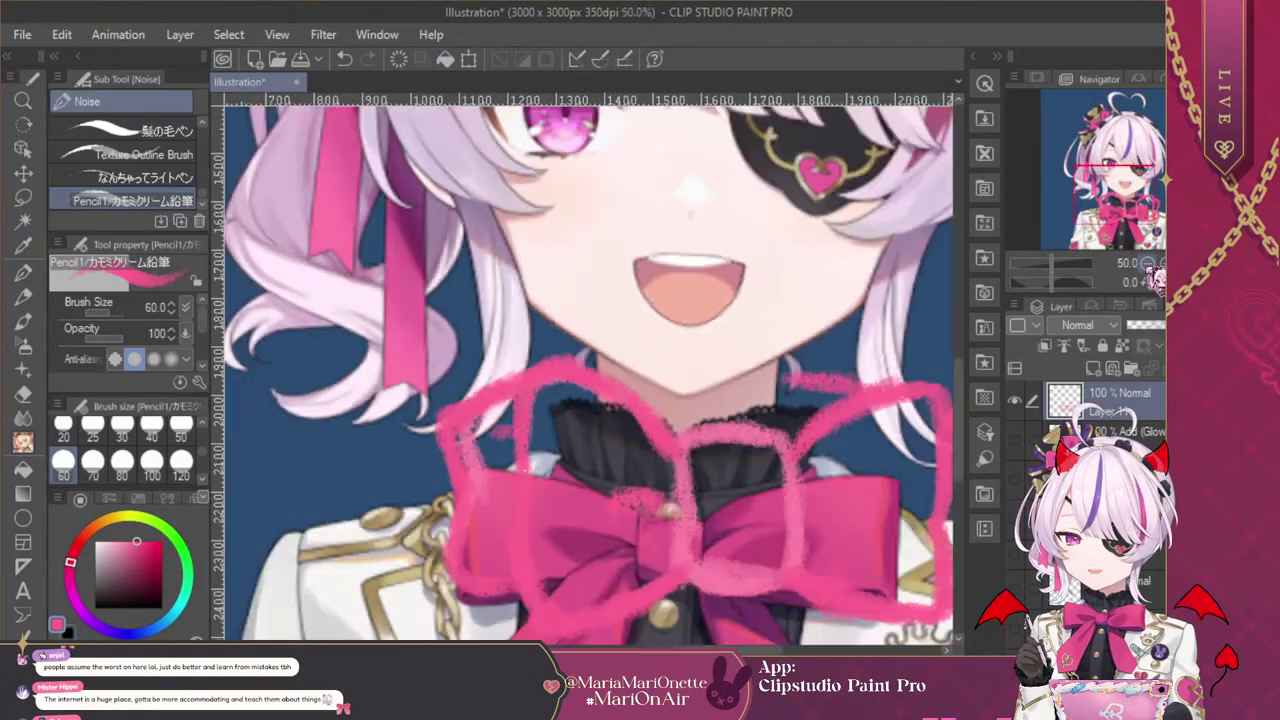
pyautogui.moveTo(1127, 200); pyautogui.dragTo(1138, 219)
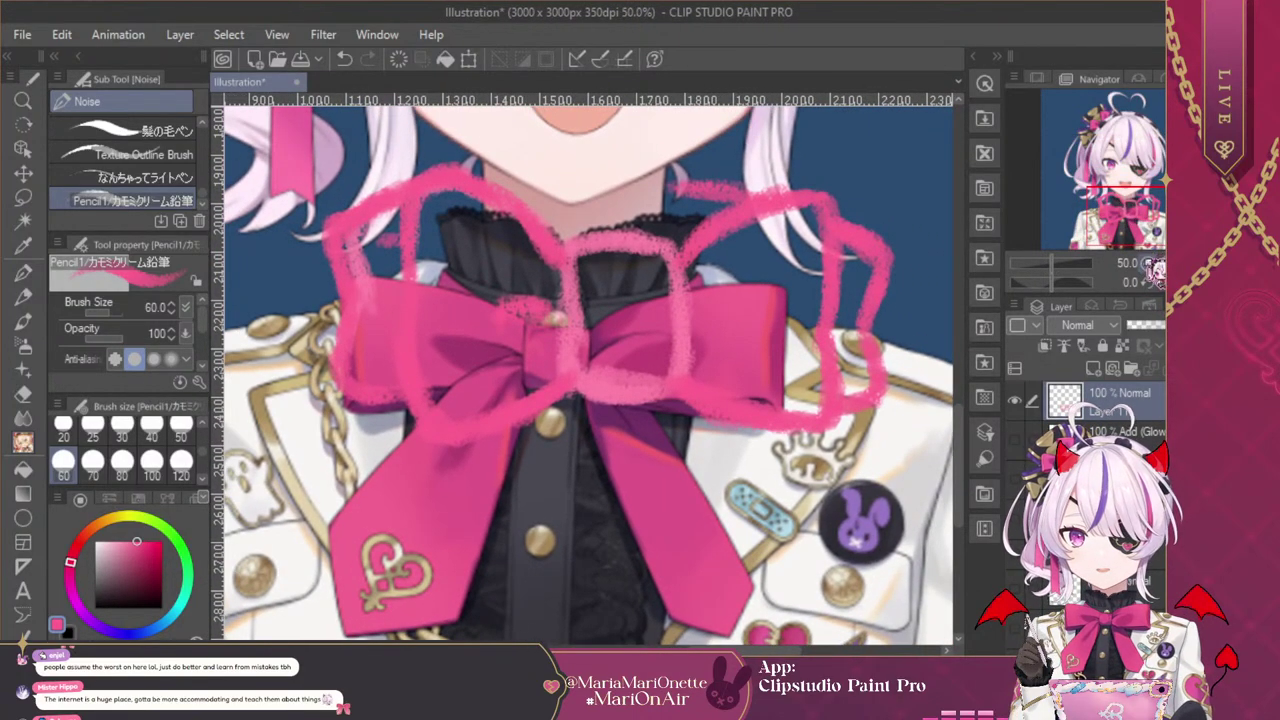
pyautogui.click(1148, 263)
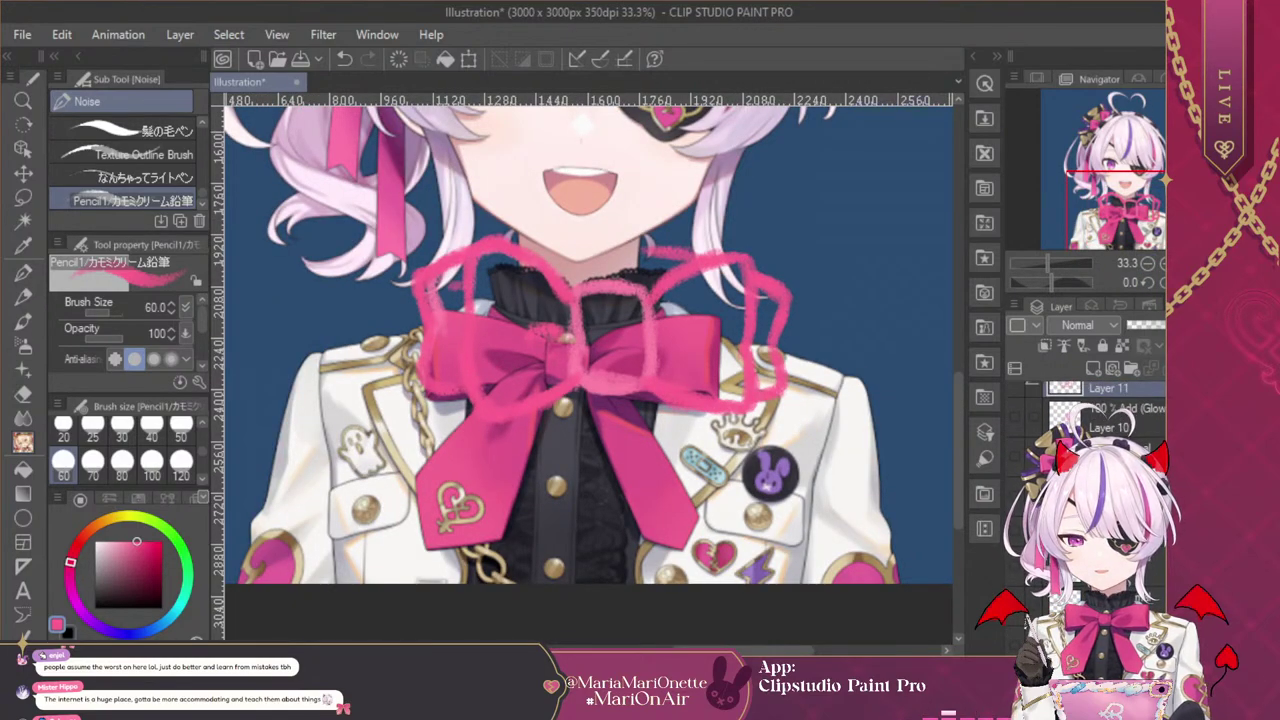
pyautogui.moveTo(585, 385); pyautogui.dragTo(588, 578)
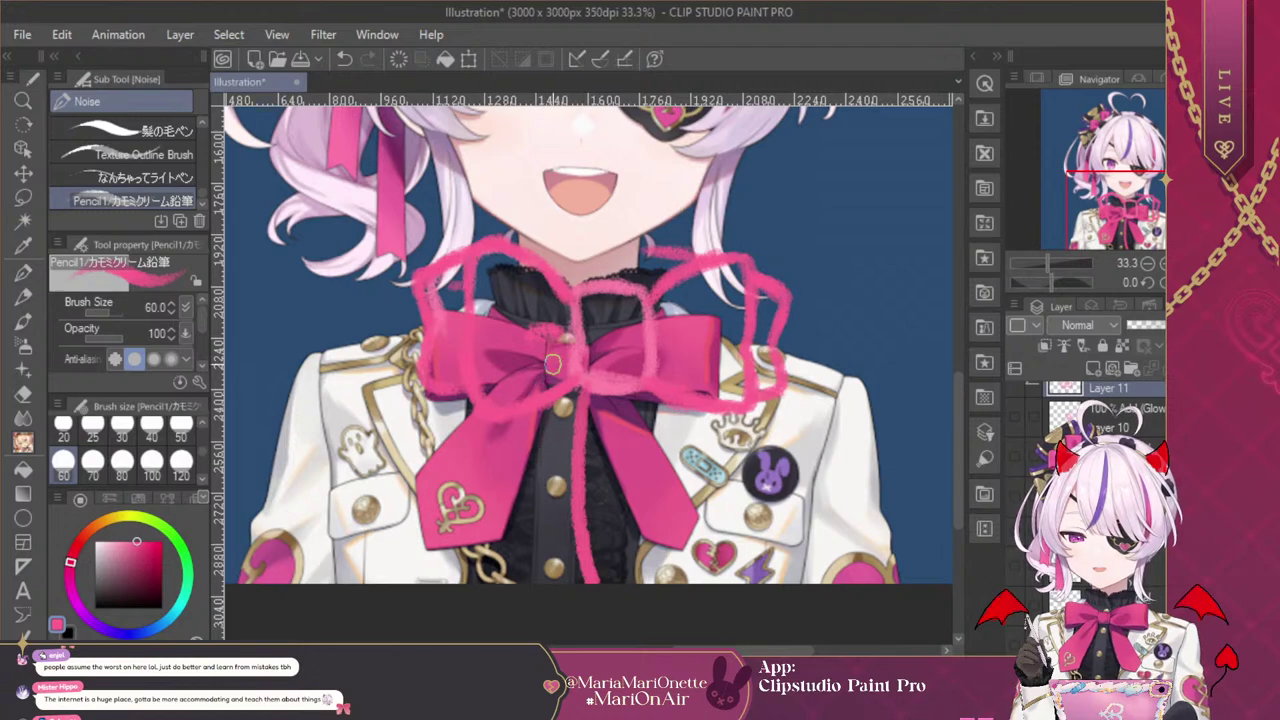
pyautogui.click(344, 59)
pyautogui.click(181, 437)
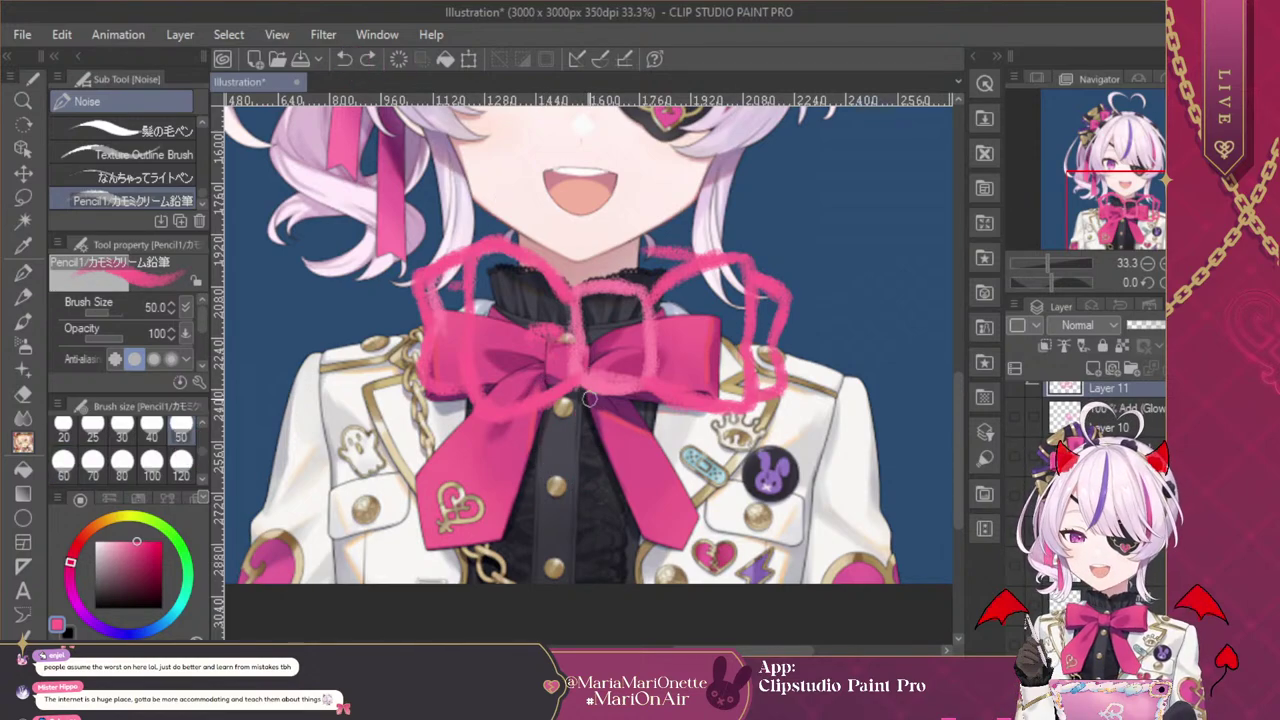
pyautogui.moveTo(586, 388); pyautogui.dragTo(590, 580)
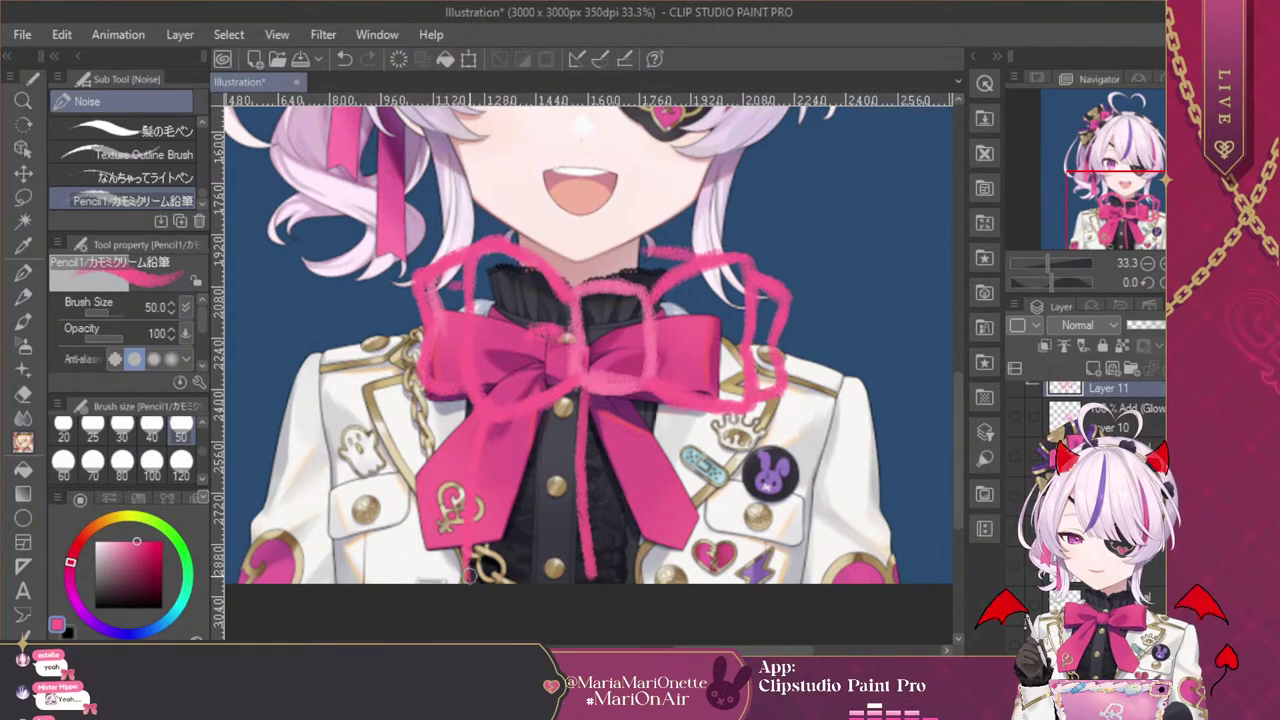
# Choose a slightly redder pink and close the lower edge of the bow's left tail
pyautogui.keyDown('alt'); pyautogui.click(488, 583); pyautogui.keyUp('alt')
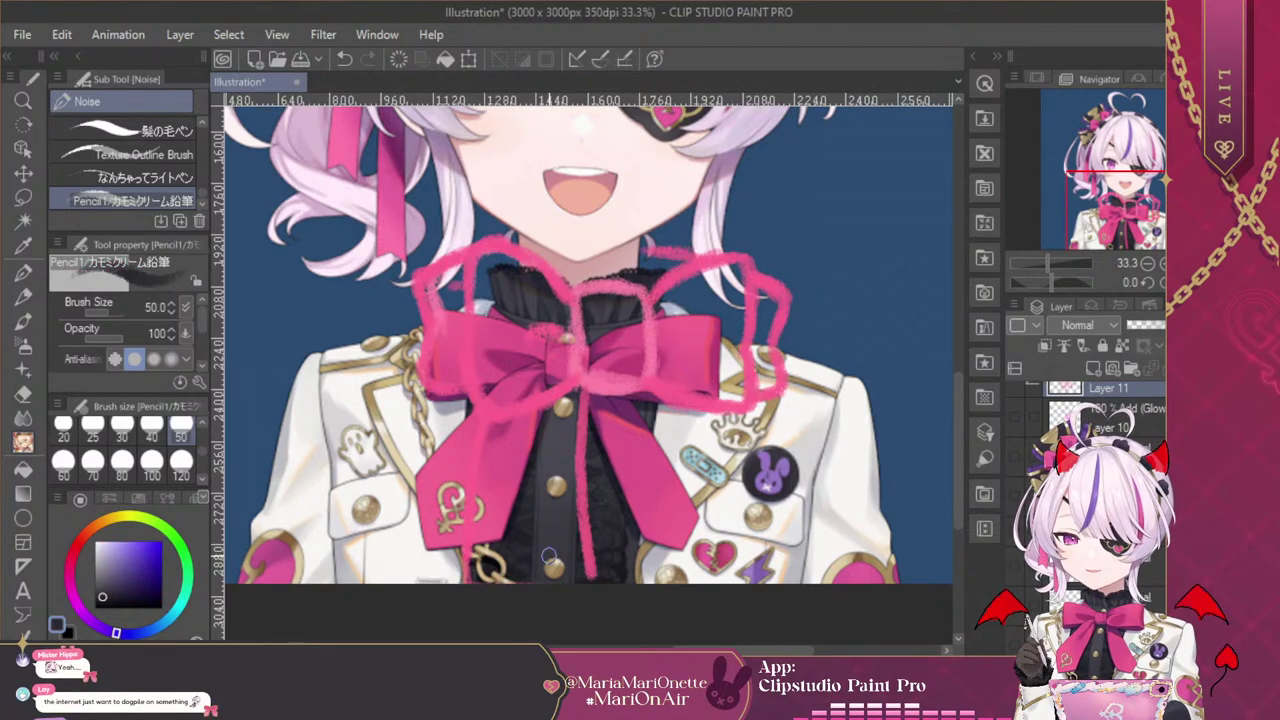
pyautogui.keyDown('alt'); pyautogui.click(484, 241); pyautogui.keyUp('alt')
pyautogui.keyDown('alt'); pyautogui.click(637, 469); pyautogui.keyUp('alt')
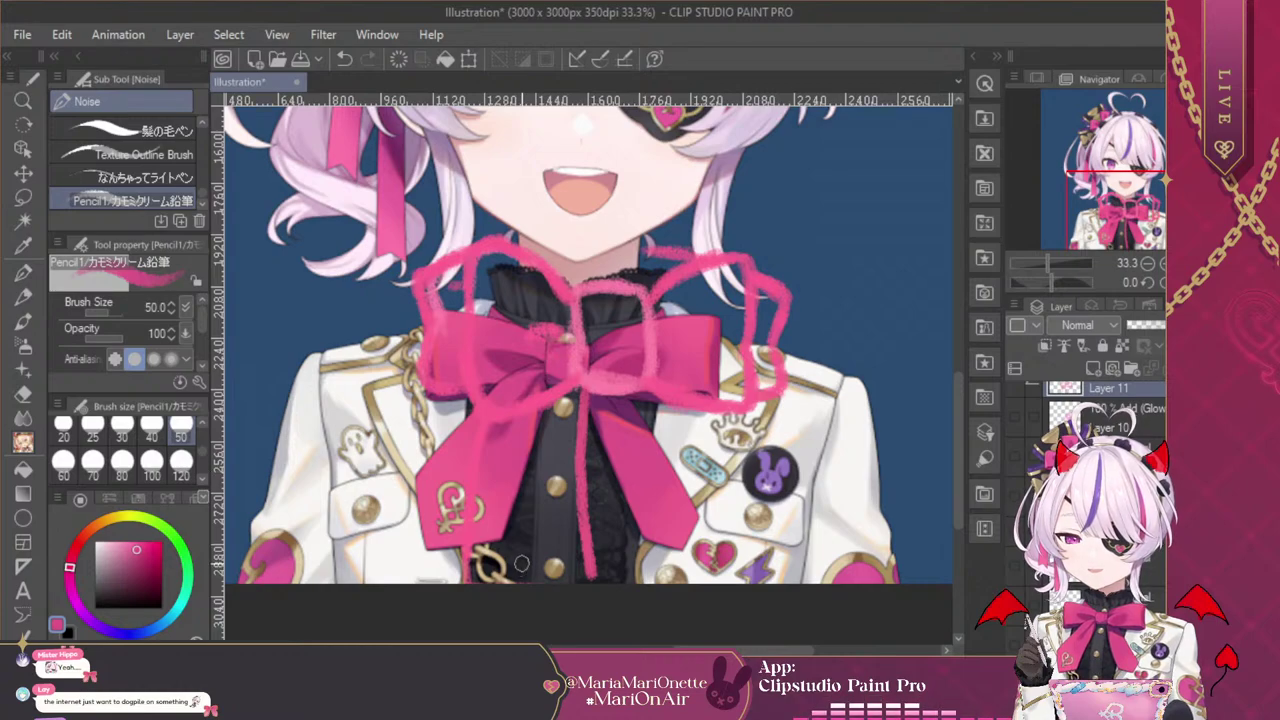
pyautogui.click(130, 541)
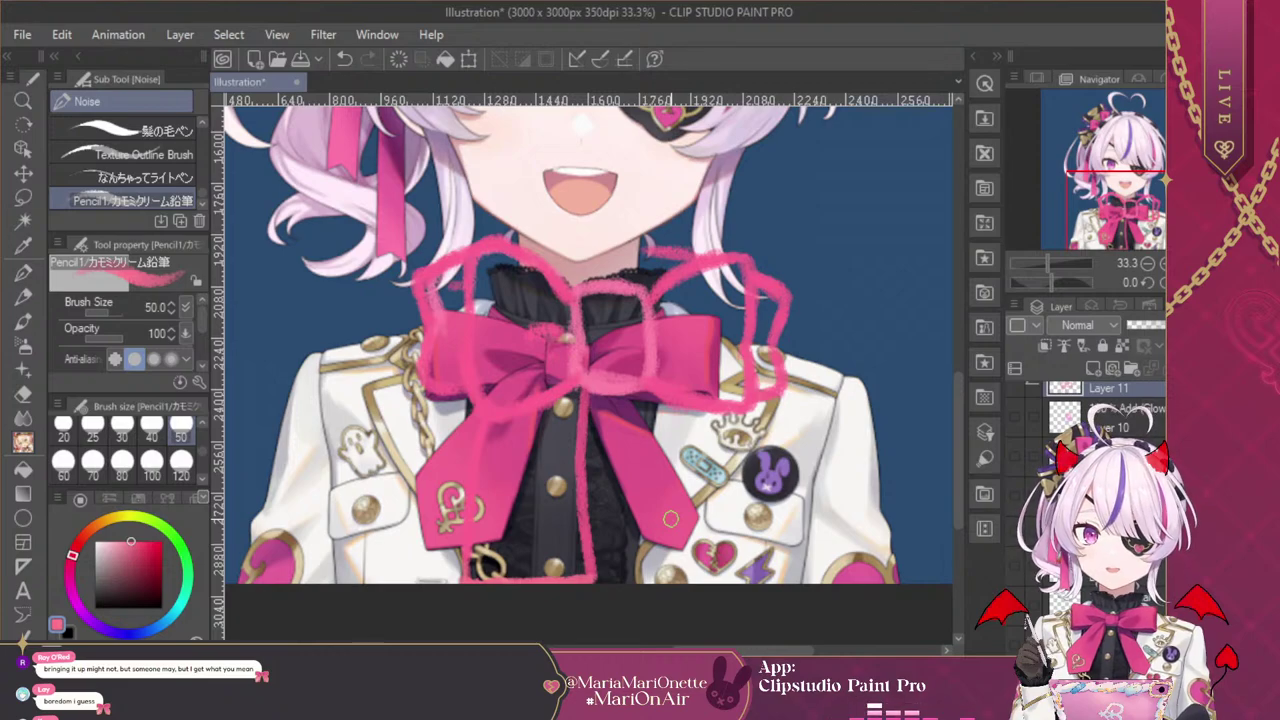
# Sketch the bow's right tail in pink, from below the knot and right loop down to a closed lower edge
pyautogui.moveTo(638, 392); pyautogui.dragTo(661, 571)
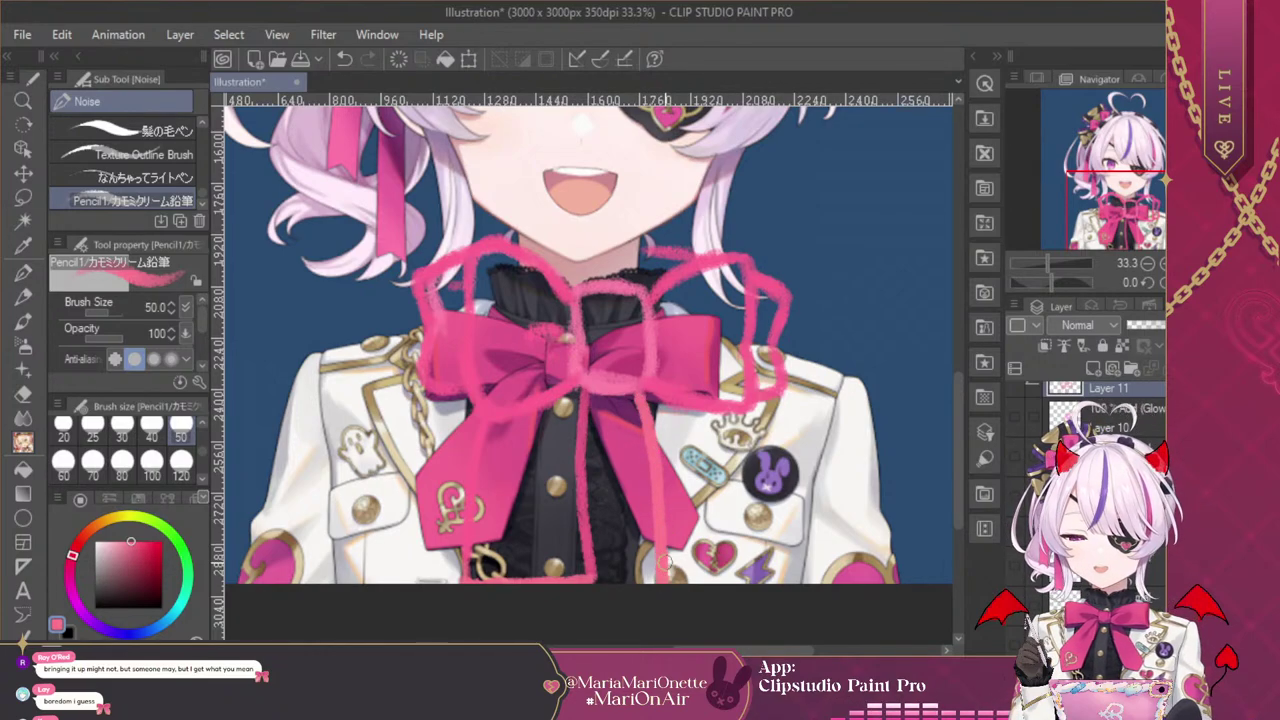
pyautogui.hotkey('ctrl', 'z')
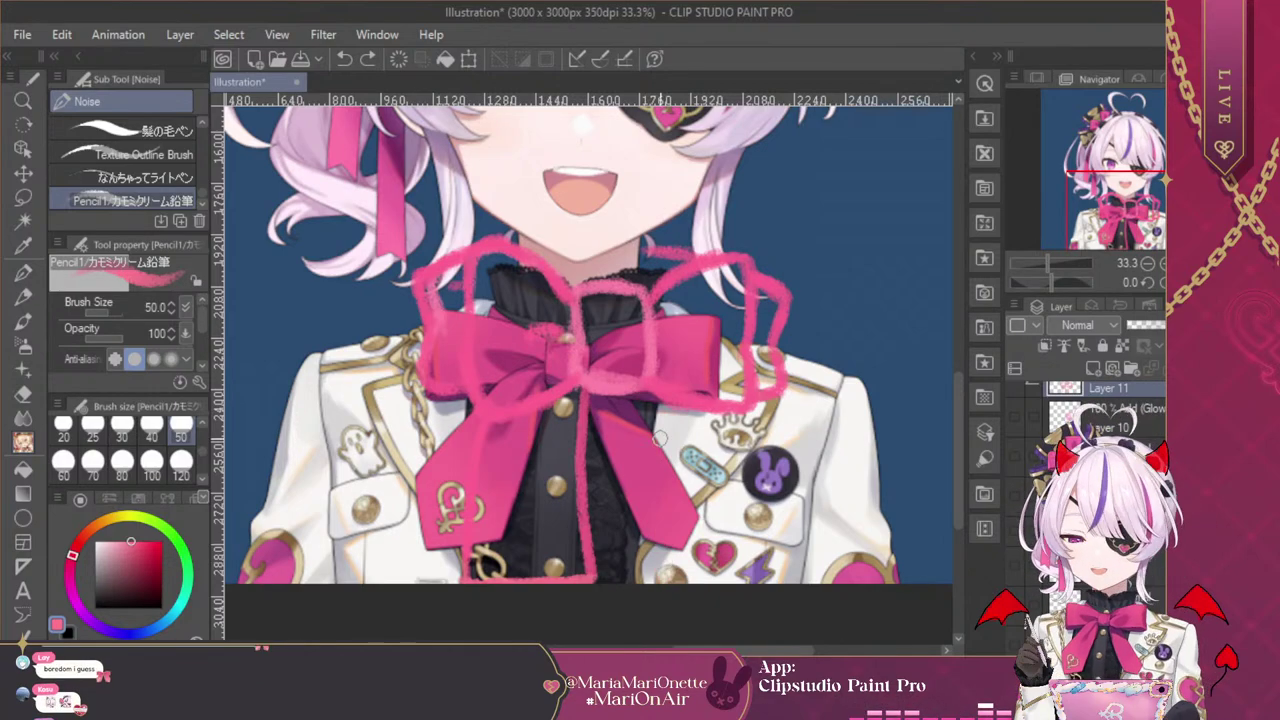
pyautogui.moveTo(633, 425); pyautogui.dragTo(652, 582)
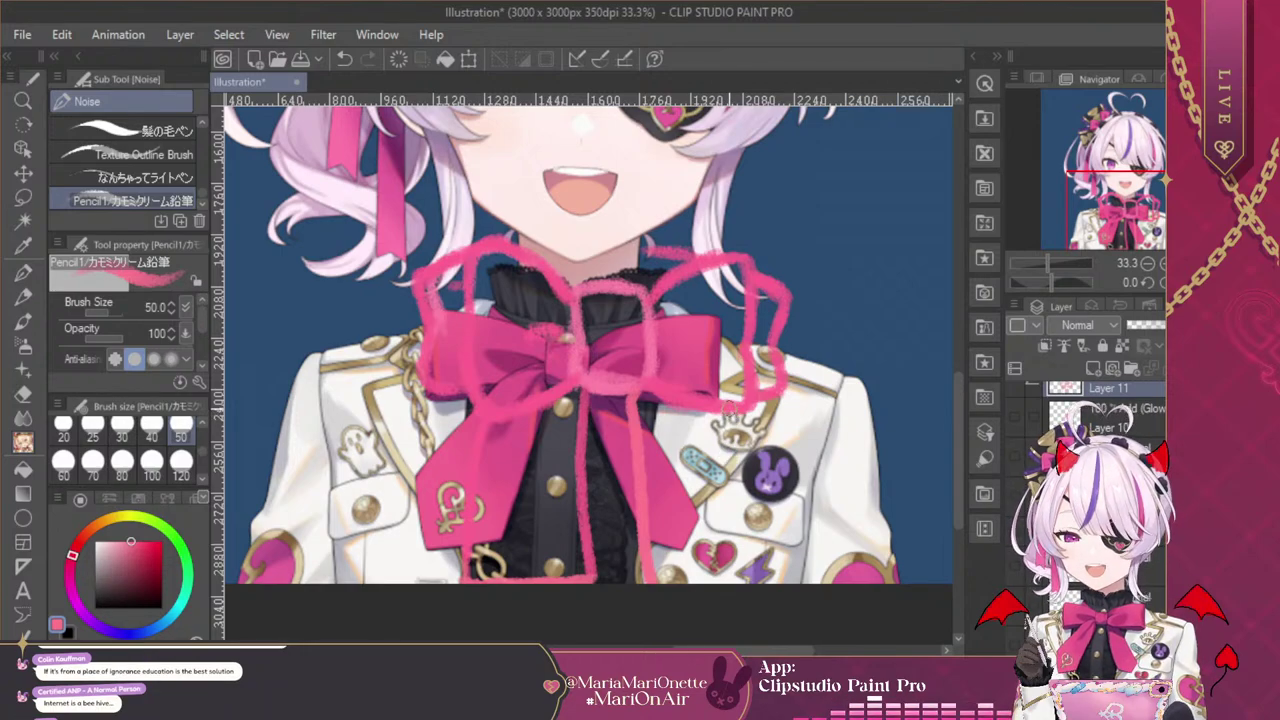
pyautogui.moveTo(730, 412)
pyautogui.mouseDown()
pyautogui.moveTo(762, 476)
pyautogui.moveTo(765, 520)
pyautogui.mouseUp()
pyautogui.hotkey('ctrl', 'z')
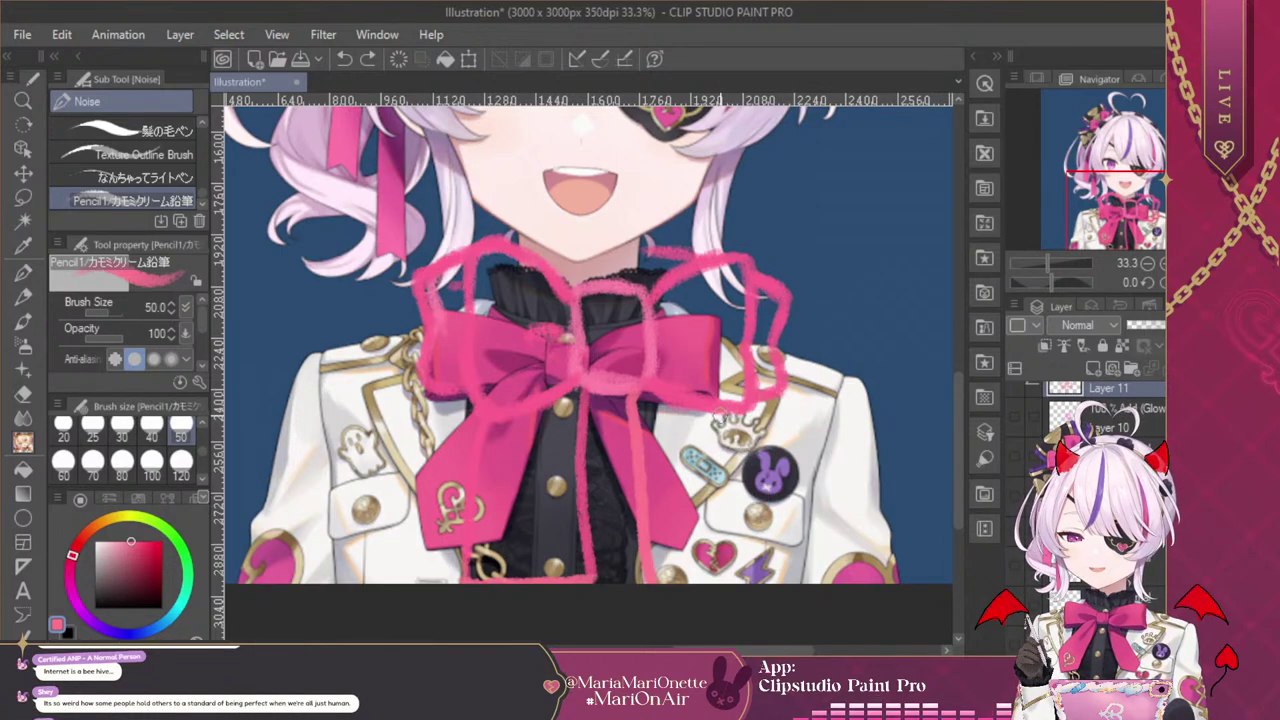
pyautogui.moveTo(722, 411); pyautogui.dragTo(766, 578)
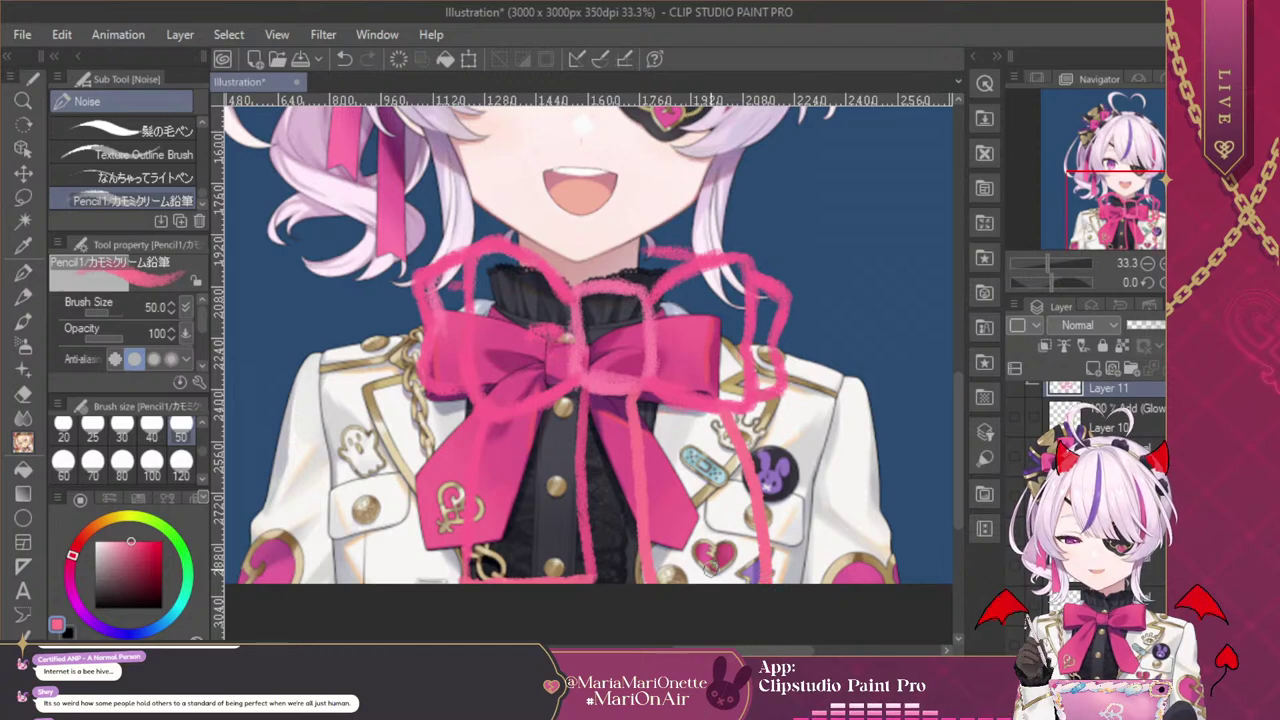
pyautogui.moveTo(684, 582); pyautogui.dragTo(766, 580)
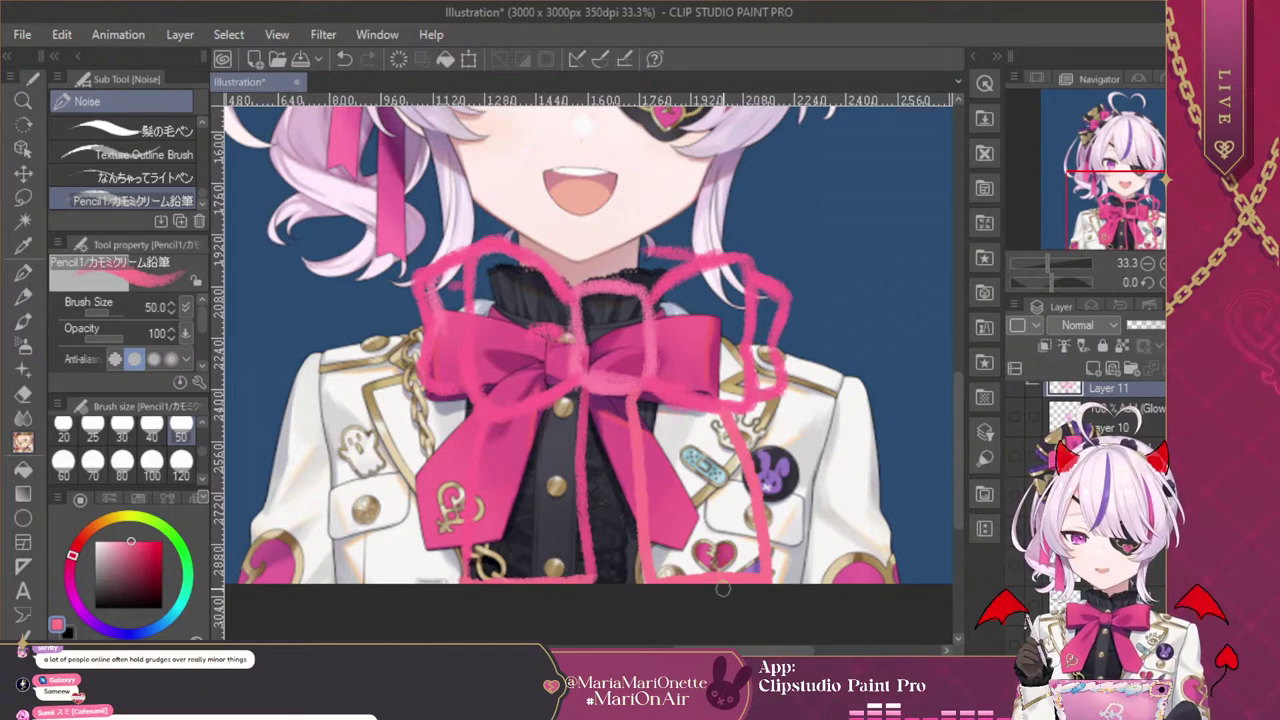
# Add a new layer beneath the bow sketch and fill the bow's loops and knot with white at brush size 120
pyautogui.click(1094, 413)
pyautogui.click(1093, 368)
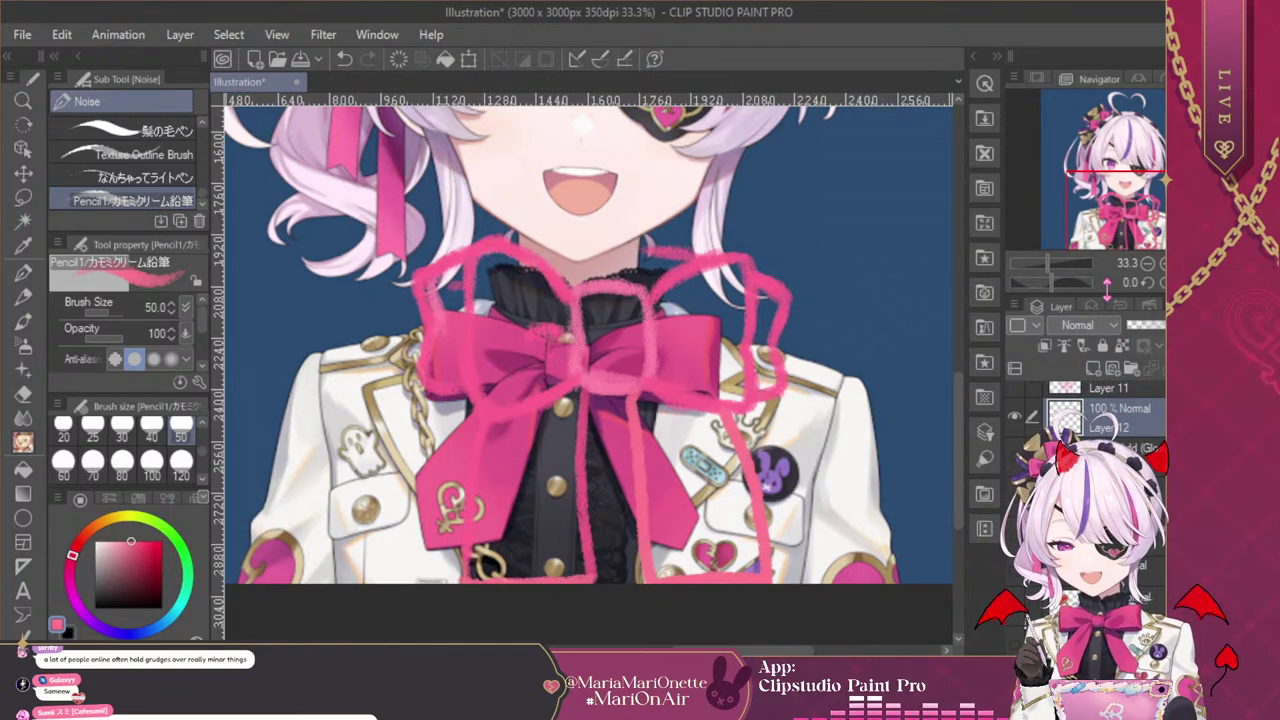
pyautogui.click(181, 463)
pyautogui.click(69, 632)
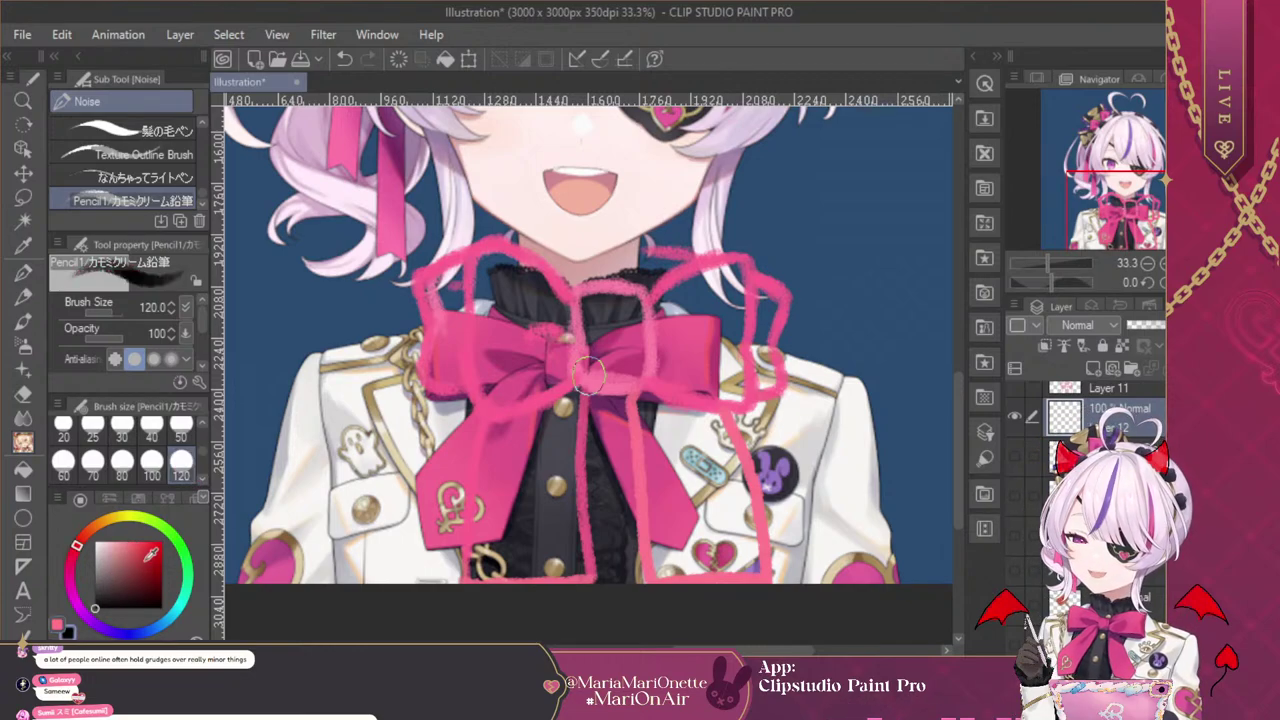
pyautogui.click(96, 542)
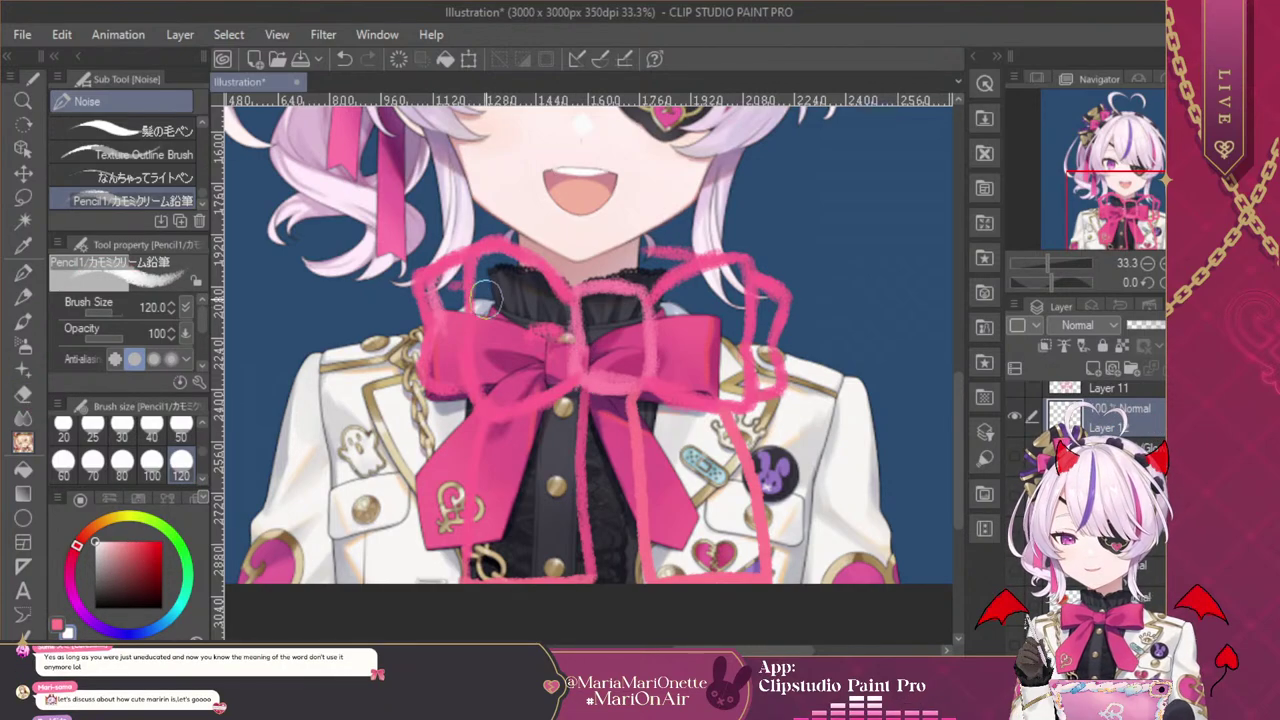
pyautogui.moveTo(478, 268)
pyautogui.mouseDown()
pyautogui.moveTo(445, 287)
pyautogui.moveTo(502, 267)
pyautogui.moveTo(456, 289)
pyautogui.moveTo(435, 320)
pyautogui.moveTo(434, 296)
pyautogui.moveTo(445, 345)
pyautogui.moveTo(451, 326)
pyautogui.moveTo(442, 368)
pyautogui.moveTo(512, 345)
pyautogui.moveTo(498, 310)
pyautogui.moveTo(459, 316)
pyautogui.moveTo(454, 288)
pyautogui.moveTo(560, 332)
pyautogui.moveTo(516, 293)
pyautogui.moveTo(530, 293)
pyautogui.moveTo(541, 345)
pyautogui.moveTo(586, 319)
pyautogui.moveTo(618, 352)
pyautogui.moveTo(511, 256)
pyautogui.moveTo(603, 342)
pyautogui.moveTo(538, 272)
pyautogui.moveTo(589, 321)
pyautogui.moveTo(564, 309)
pyautogui.moveTo(552, 371)
pyautogui.moveTo(494, 384)
pyautogui.moveTo(486, 365)
pyautogui.moveTo(508, 397)
pyautogui.moveTo(564, 375)
pyautogui.moveTo(575, 350)
pyautogui.moveTo(508, 288)
pyautogui.moveTo(503, 258)
pyautogui.moveTo(521, 277)
pyautogui.moveTo(569, 270)
pyautogui.moveTo(511, 245)
pyautogui.moveTo(684, 268)
pyautogui.moveTo(677, 293)
pyautogui.moveTo(589, 324)
pyautogui.moveTo(614, 365)
pyautogui.moveTo(640, 334)
pyautogui.moveTo(628, 312)
pyautogui.moveTo(600, 350)
pyautogui.moveTo(610, 372)
pyautogui.moveTo(590, 315)
pyautogui.moveTo(600, 305)
pyautogui.moveTo(725, 295)
pyautogui.moveTo(714, 278)
pyautogui.moveTo(704, 289)
pyautogui.moveTo(752, 290)
pyautogui.moveTo(738, 262)
pyautogui.moveTo(760, 304)
pyautogui.moveTo(768, 388)
pyautogui.moveTo(712, 400)
pyautogui.moveTo(665, 375)
pyautogui.moveTo(690, 325)
pyautogui.moveTo(715, 340)
pyautogui.moveTo(740, 330)
pyautogui.moveTo(723, 290)
pyautogui.mouseUp()
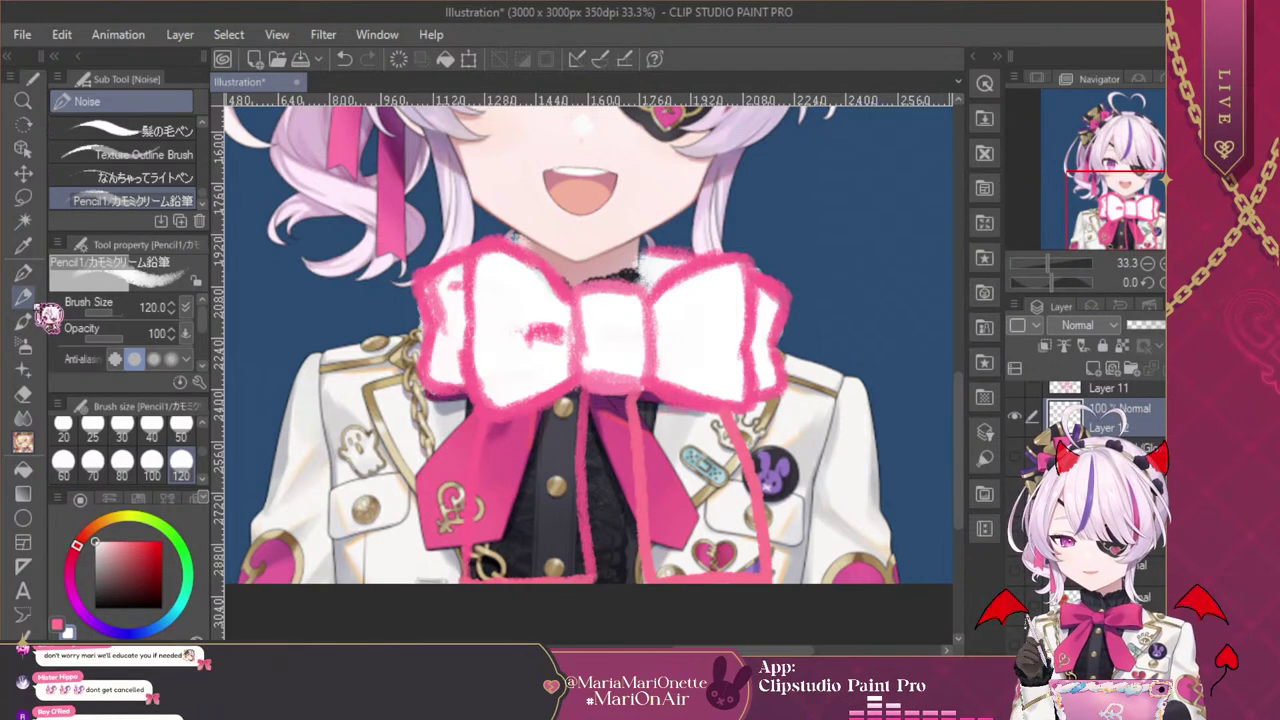
# On the bow sketch layer, draw a short pink crease inside the right loop at size 50, comparing it with the white fill hidden
pyautogui.click(1118, 390)
pyautogui.click(181, 429)
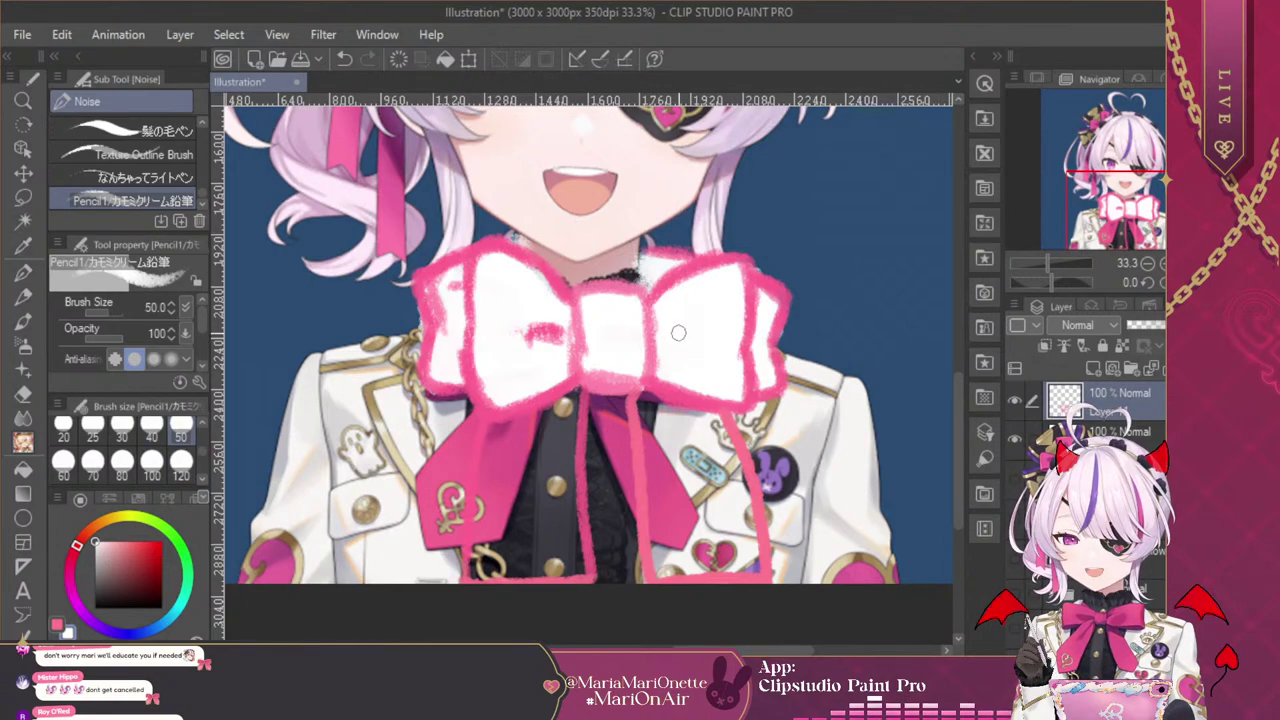
pyautogui.press('x')
pyautogui.moveTo(660, 329); pyautogui.dragTo(686, 332)
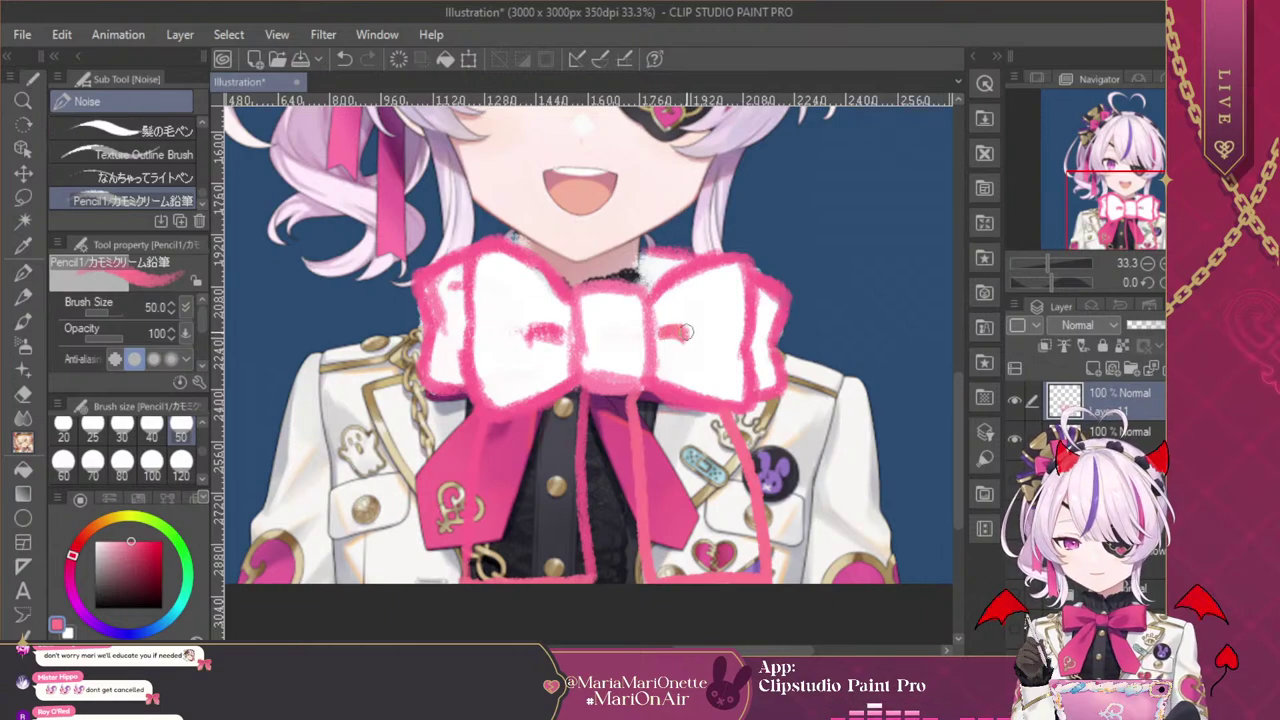
pyautogui.click(1014, 437)
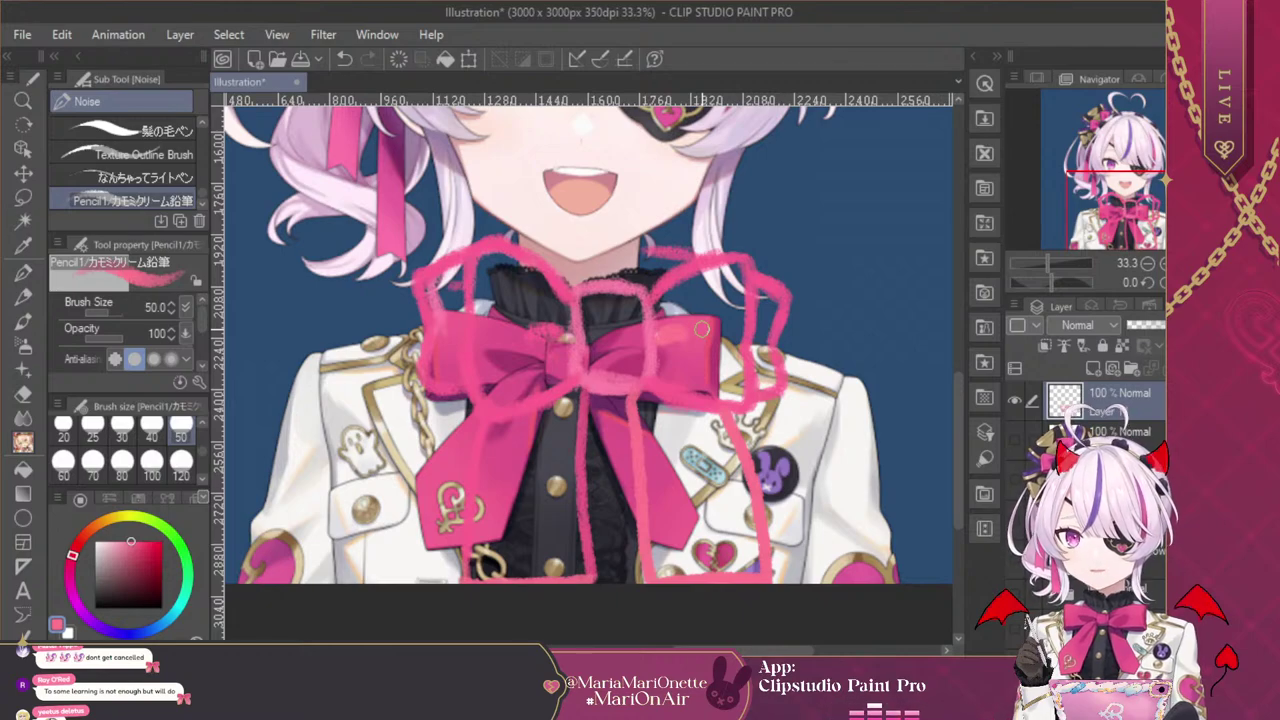
pyautogui.hotkey('ctrl', 'z')
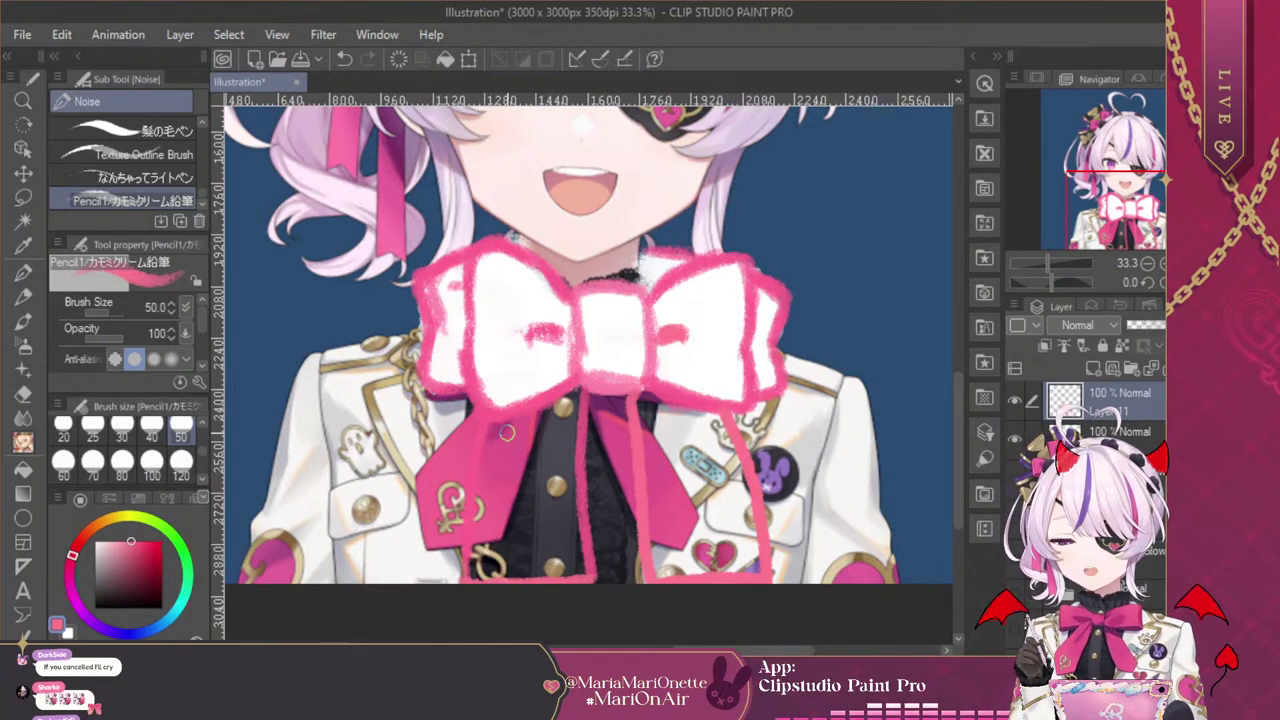
# Fill both tails of the bow with white on the fill layer using brush size 100
pyautogui.click(69, 631)
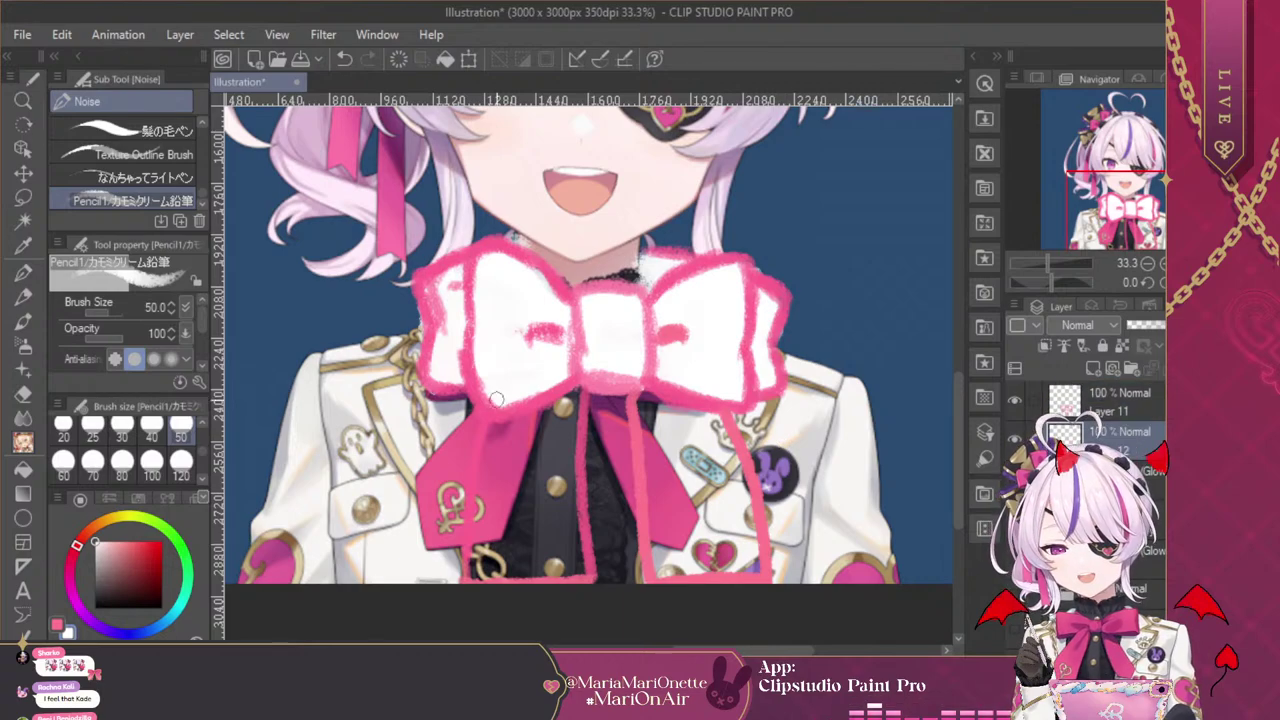
pyautogui.click(151, 460)
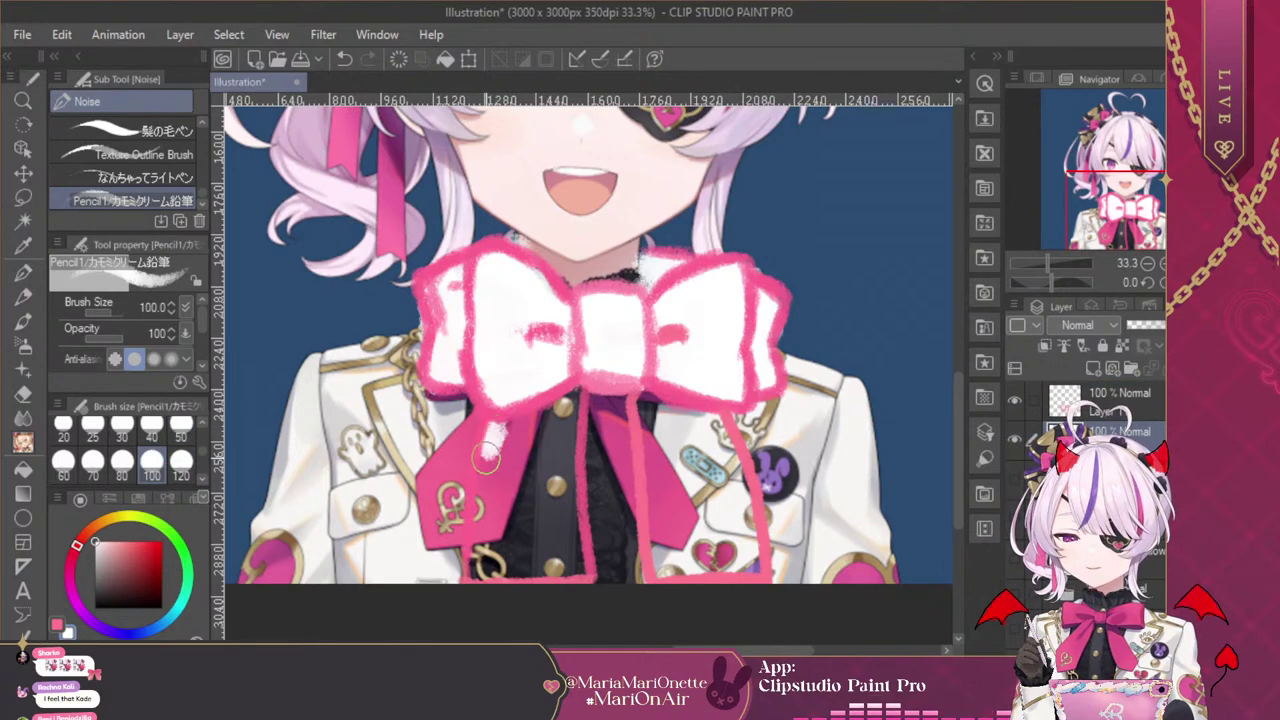
pyautogui.moveTo(487, 458)
pyautogui.mouseDown()
pyautogui.moveTo(475, 575)
pyautogui.moveTo(575, 573)
pyautogui.moveTo(588, 560)
pyautogui.mouseUp()
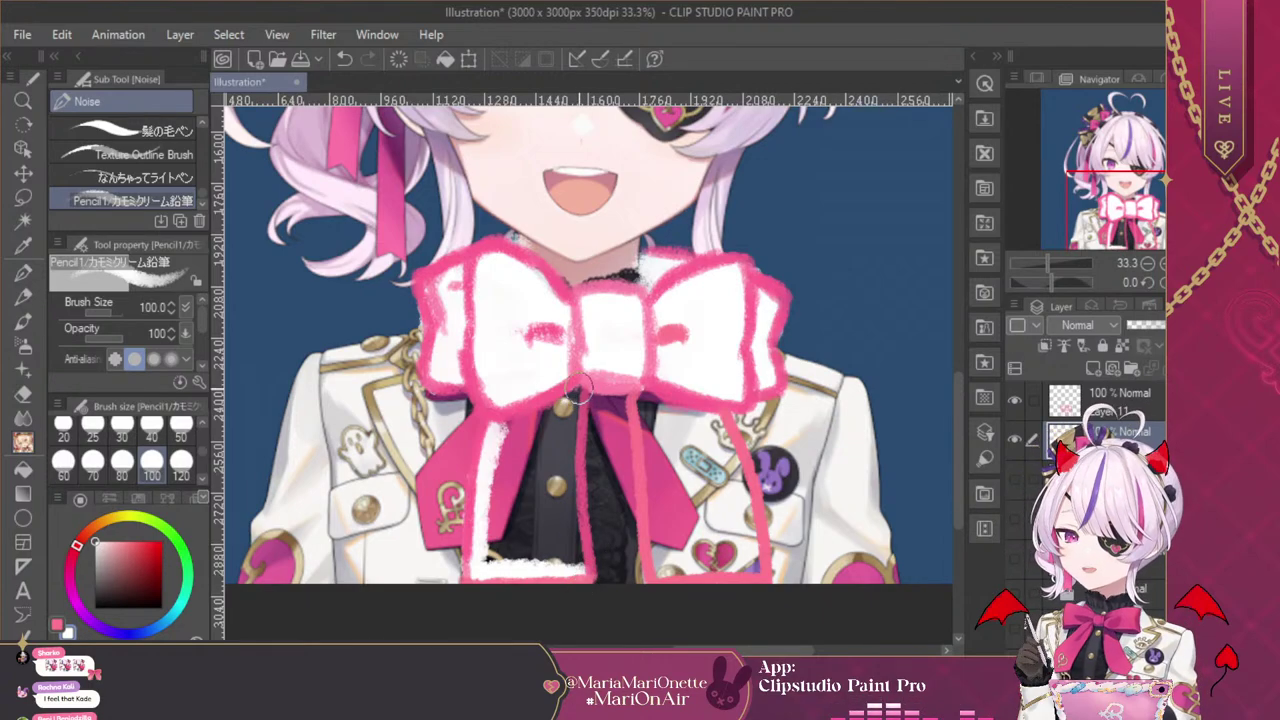
pyautogui.moveTo(578, 388)
pyautogui.mouseDown()
pyautogui.moveTo(565, 575)
pyautogui.moveTo(578, 588)
pyautogui.moveTo(567, 504)
pyautogui.moveTo(586, 368)
pyautogui.mouseUp()
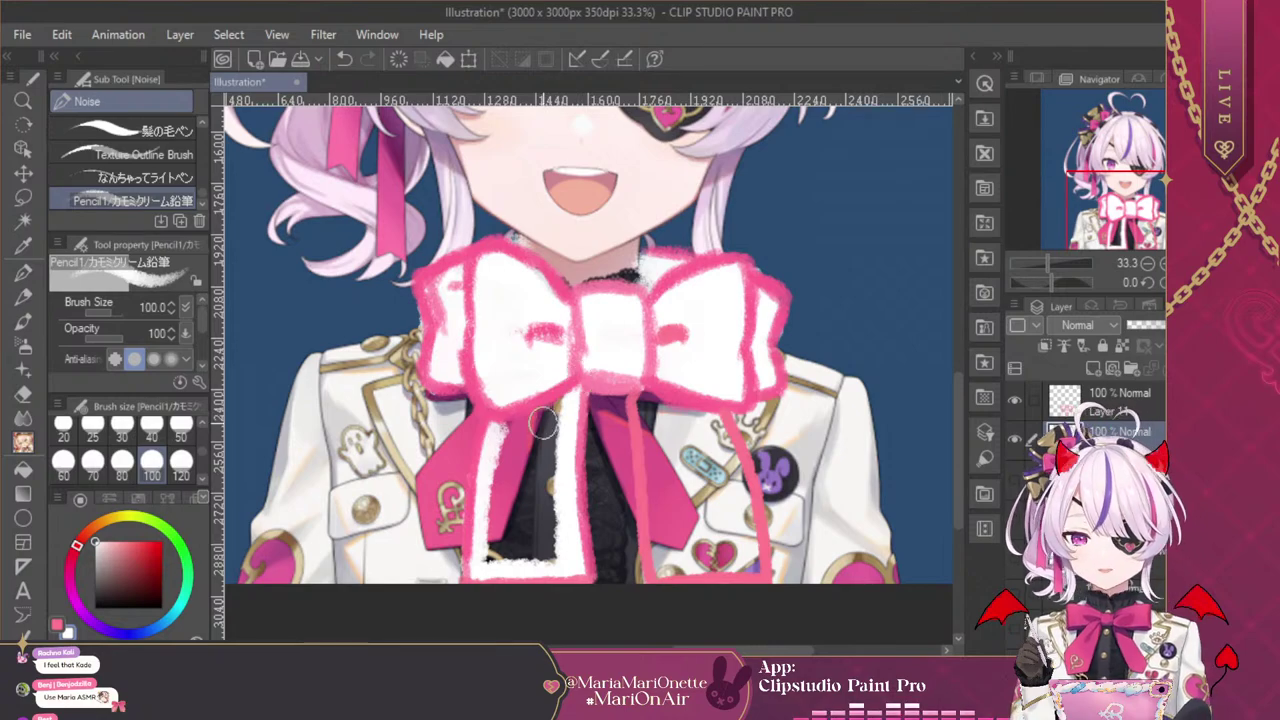
pyautogui.moveTo(543, 424)
pyautogui.mouseDown()
pyautogui.moveTo(500, 425)
pyautogui.moveTo(495, 468)
pyautogui.moveTo(503, 509)
pyautogui.moveTo(533, 435)
pyautogui.moveTo(552, 565)
pyautogui.moveTo(551, 423)
pyautogui.moveTo(566, 400)
pyautogui.mouseUp()
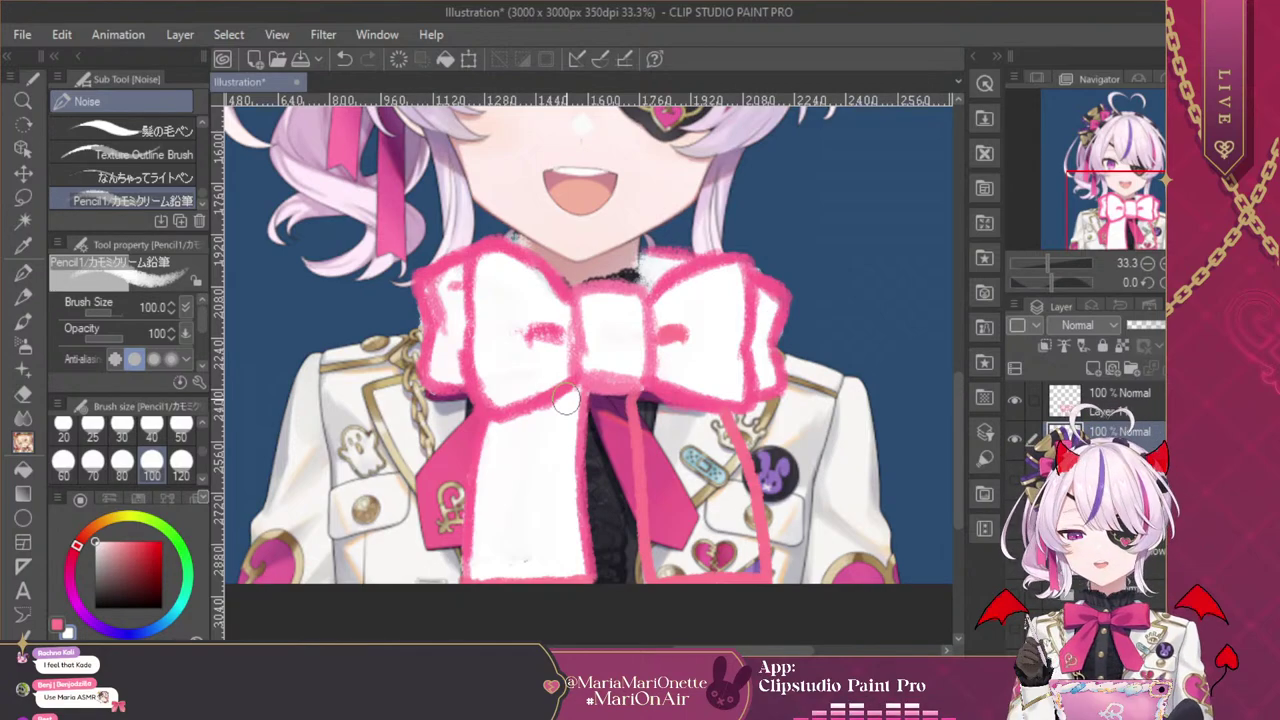
pyautogui.moveTo(645, 385)
pyautogui.mouseDown()
pyautogui.moveTo(660, 573)
pyautogui.moveTo(748, 547)
pyautogui.moveTo(705, 560)
pyautogui.moveTo(752, 573)
pyautogui.moveTo(710, 396)
pyautogui.moveTo(767, 369)
pyautogui.moveTo(681, 430)
pyautogui.moveTo(664, 390)
pyautogui.moveTo(678, 563)
pyautogui.moveTo(681, 513)
pyautogui.moveTo(698, 507)
pyautogui.moveTo(717, 553)
pyautogui.moveTo(728, 540)
pyautogui.moveTo(739, 555)
pyautogui.moveTo(717, 540)
pyautogui.moveTo(721, 454)
pyautogui.moveTo(691, 427)
pyautogui.mouseUp()
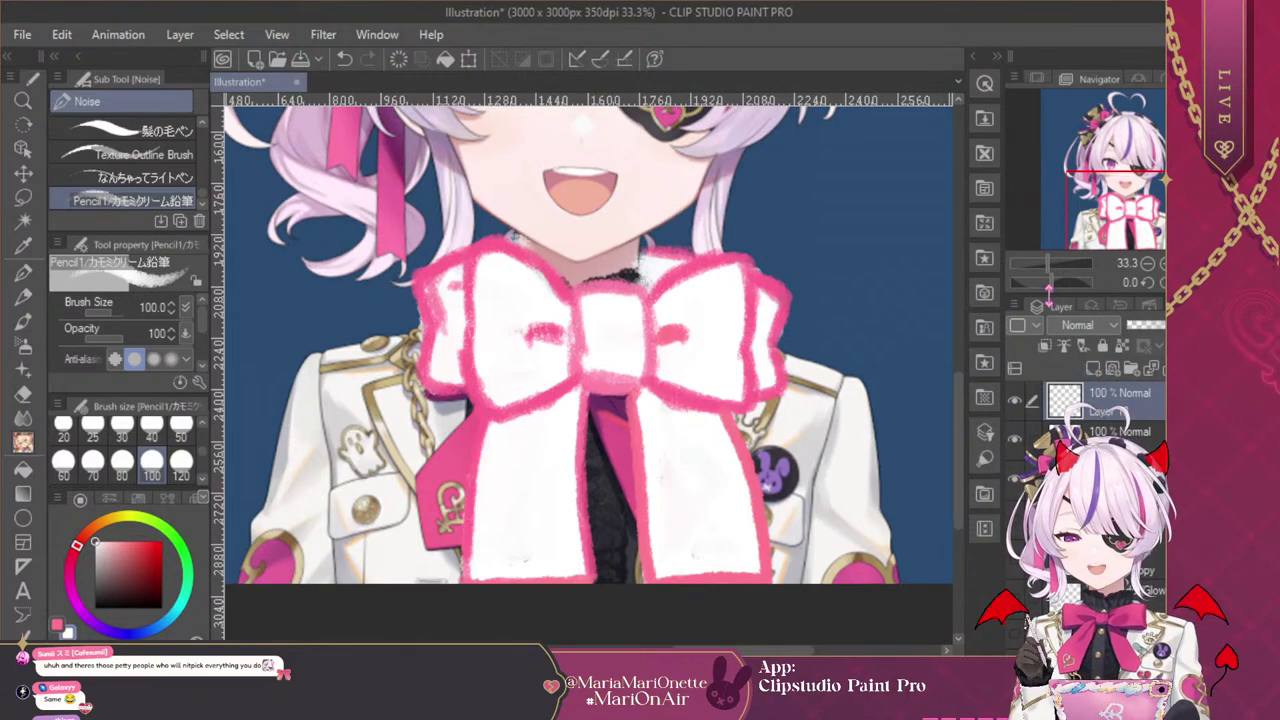
# Outline the bow's knot in black at brush size 20 on the top layer, tracing over the pink sketch
pyautogui.moveTo(159, 574); pyautogui.dragTo(192, 626)
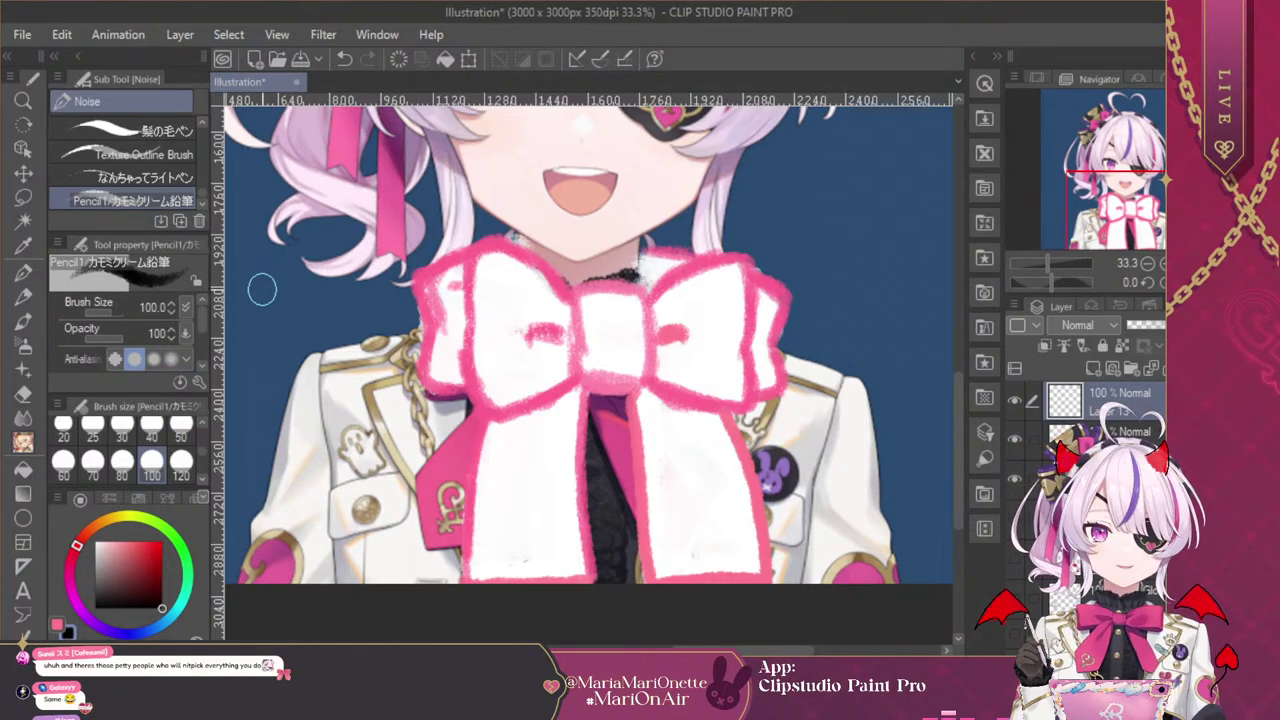
pyautogui.scroll(2, 212, 462)
pyautogui.scroll(-1, 212, 480)
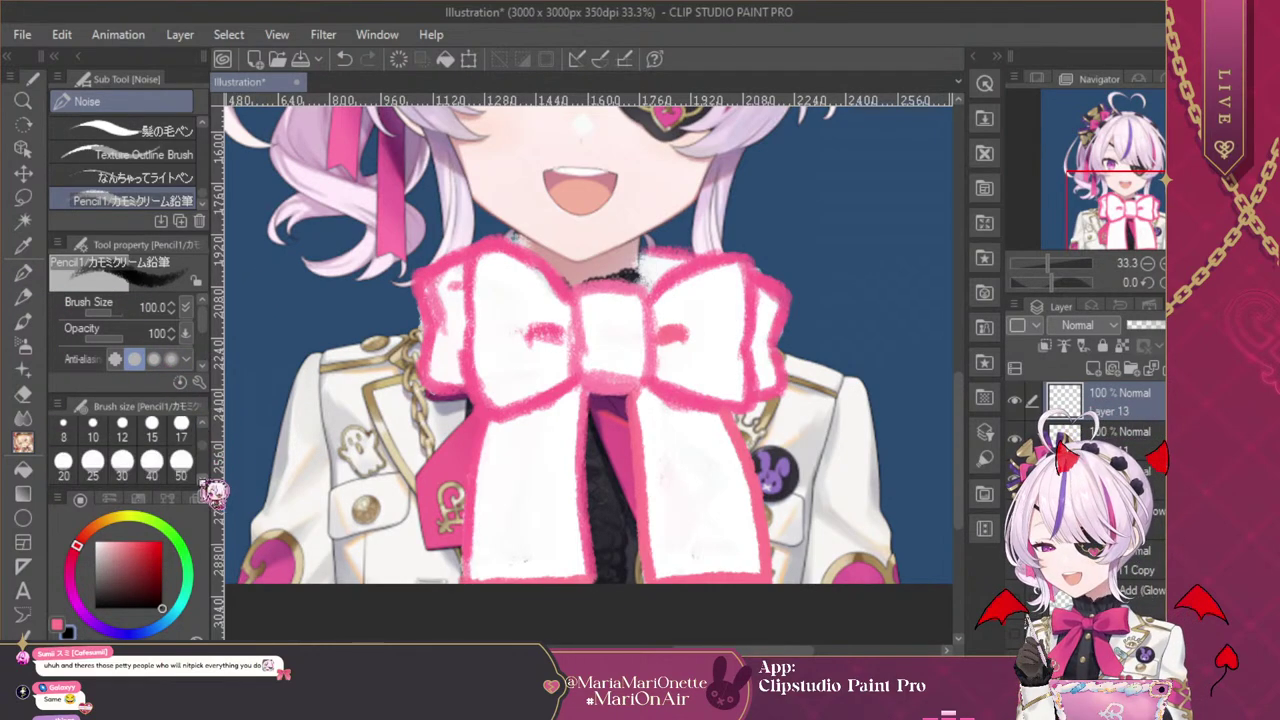
pyautogui.click(63, 461)
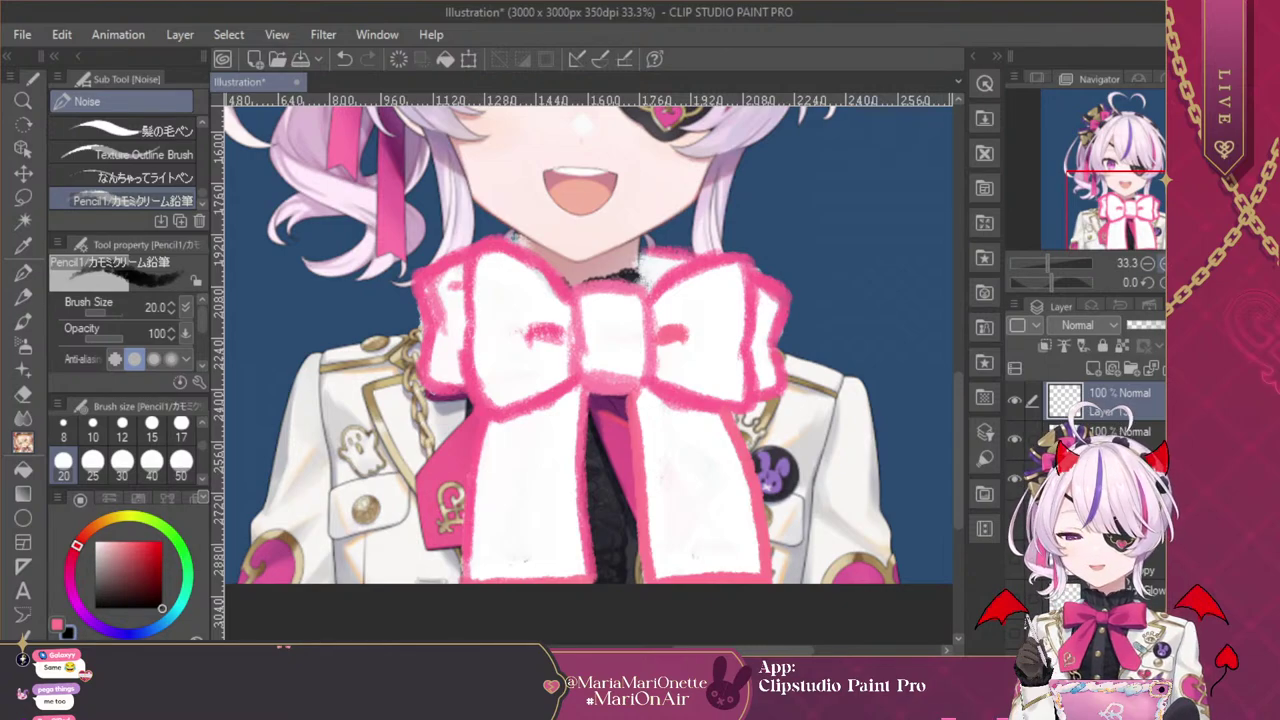
pyautogui.doubleClick(1161, 263)
pyautogui.moveTo(1125, 205); pyautogui.dragTo(1122, 196)
pyautogui.moveTo(457, 484)
pyautogui.mouseDown()
pyautogui.moveTo(437, 338)
pyautogui.moveTo(450, 279)
pyautogui.moveTo(444, 295)
pyautogui.moveTo(489, 273)
pyautogui.moveTo(582, 282)
pyautogui.mouseUp()
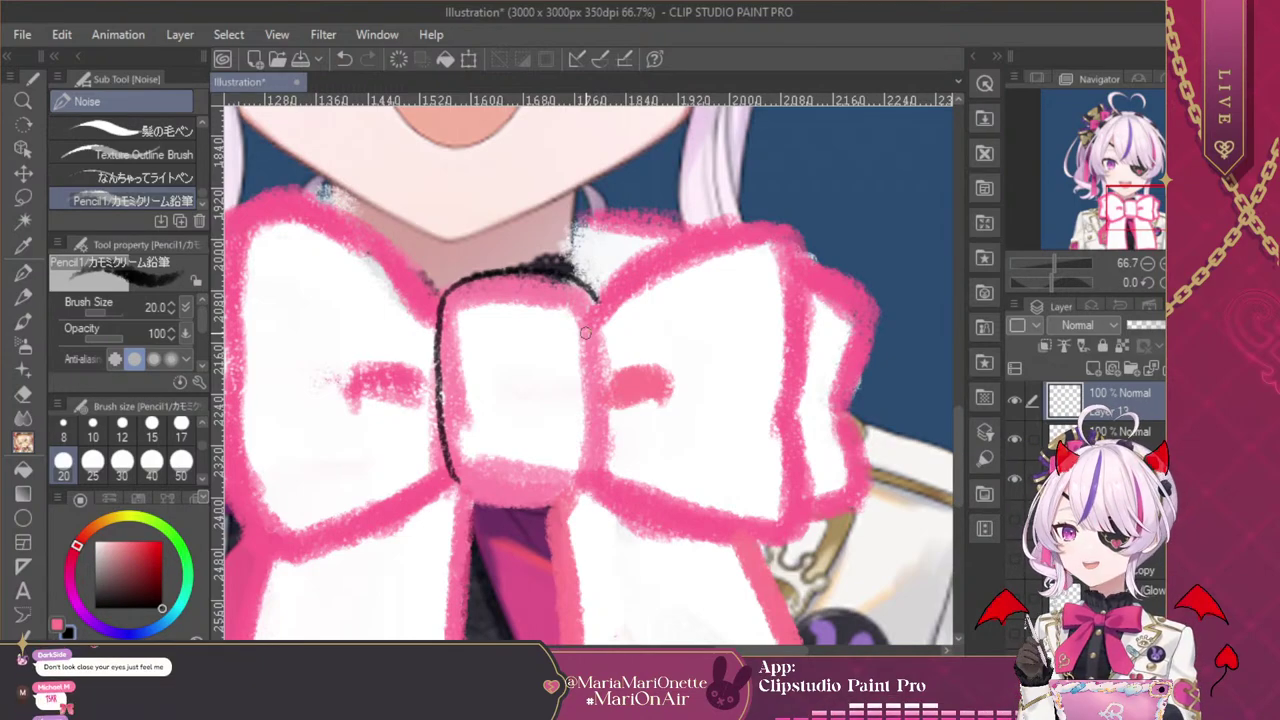
pyautogui.moveTo(596, 300)
pyautogui.mouseDown()
pyautogui.moveTo(611, 383)
pyautogui.moveTo(597, 480)
pyautogui.mouseUp()
pyautogui.moveTo(456, 478)
pyautogui.mouseDown()
pyautogui.moveTo(512, 500)
pyautogui.moveTo(586, 490)
pyautogui.moveTo(600, 472)
pyautogui.mouseUp()
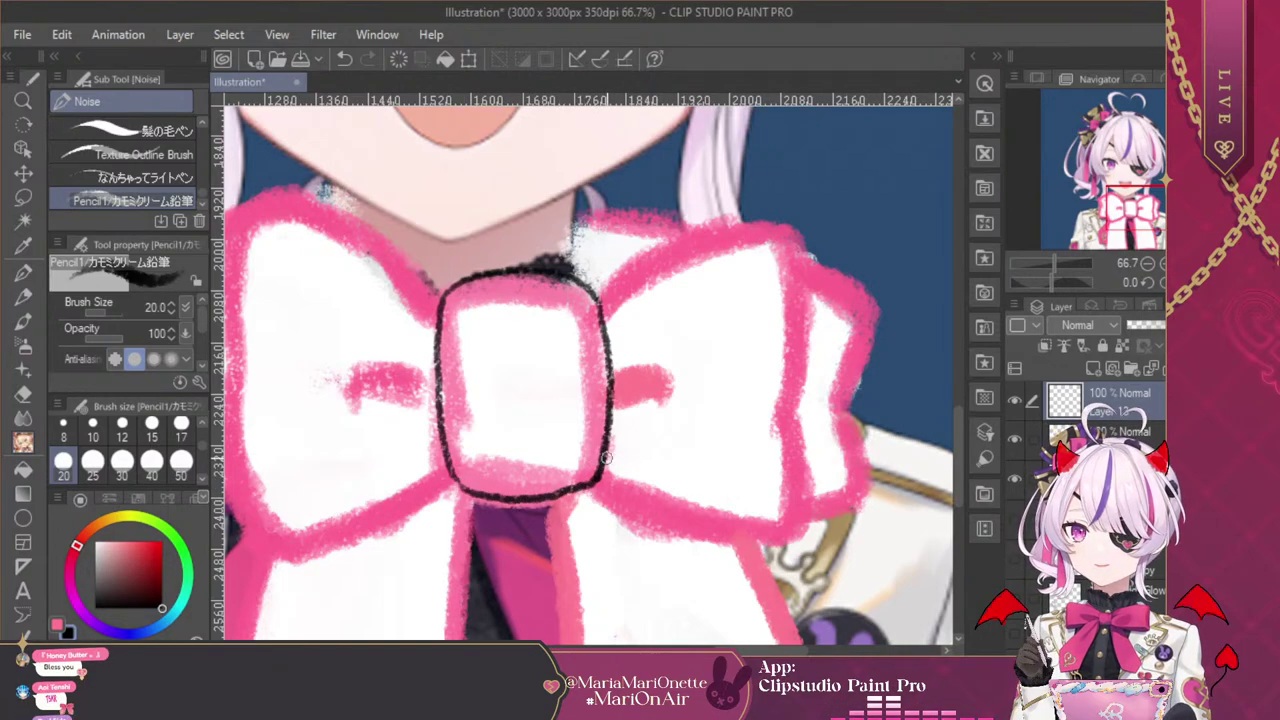
pyautogui.moveTo(605, 288)
pyautogui.mouseDown()
pyautogui.moveTo(604, 300)
pyautogui.moveTo(672, 248)
pyautogui.moveTo(762, 214)
pyautogui.moveTo(818, 226)
pyautogui.mouseUp()
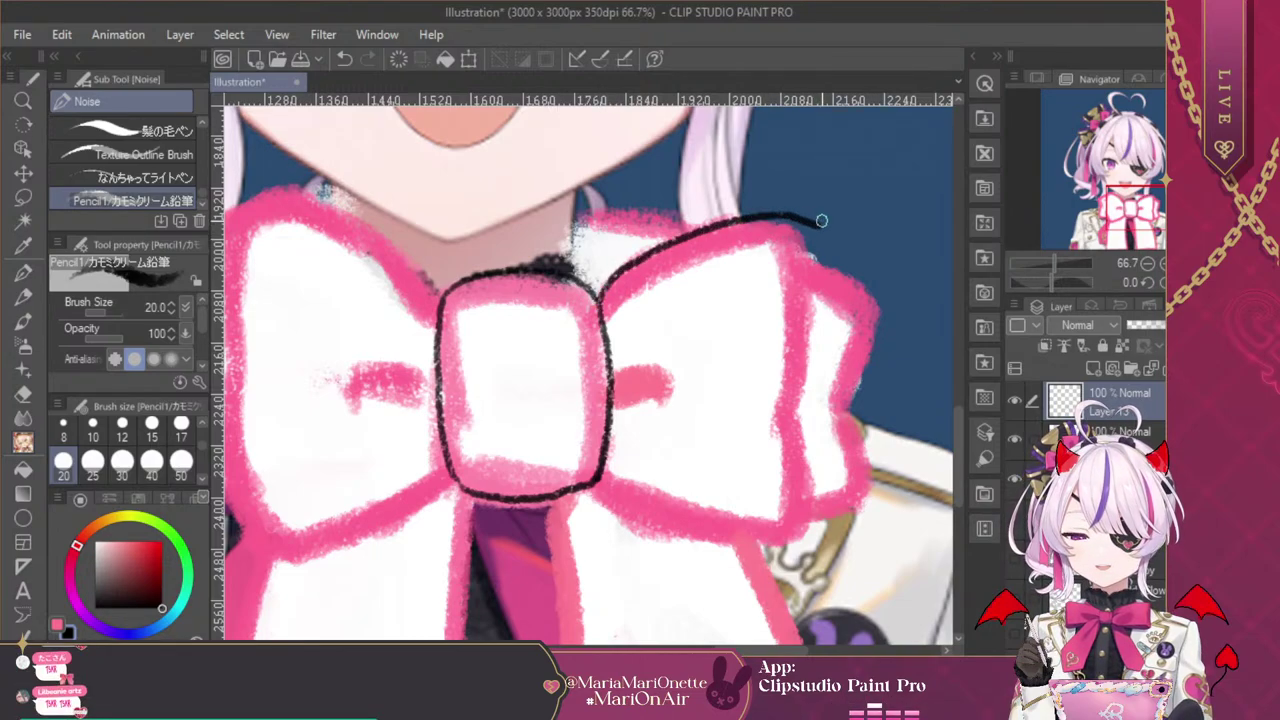
pyautogui.hotkey('ctrl', 'z')
pyautogui.moveTo(604, 302)
pyautogui.mouseDown()
pyautogui.moveTo(608, 282)
pyautogui.moveTo(688, 232)
pyautogui.moveTo(765, 220)
pyautogui.mouseUp()
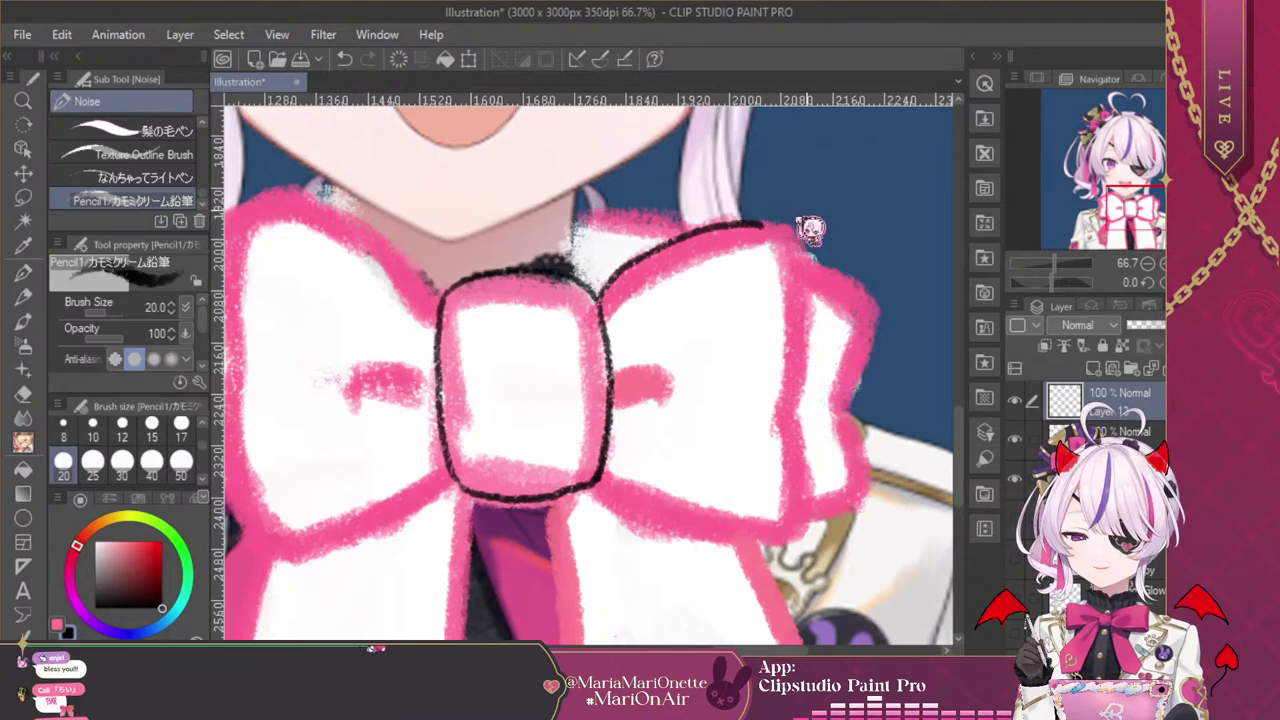
pyautogui.hotkey('ctrl', 'z')
# Outline the bow's front right loop in black with a dented outer edge, and trace its short crease beside the knot
pyautogui.moveTo(598, 298)
pyautogui.mouseDown()
pyautogui.moveTo(645, 250)
pyautogui.moveTo(738, 224)
pyautogui.moveTo(808, 236)
pyautogui.moveTo(796, 546)
pyautogui.mouseUp()
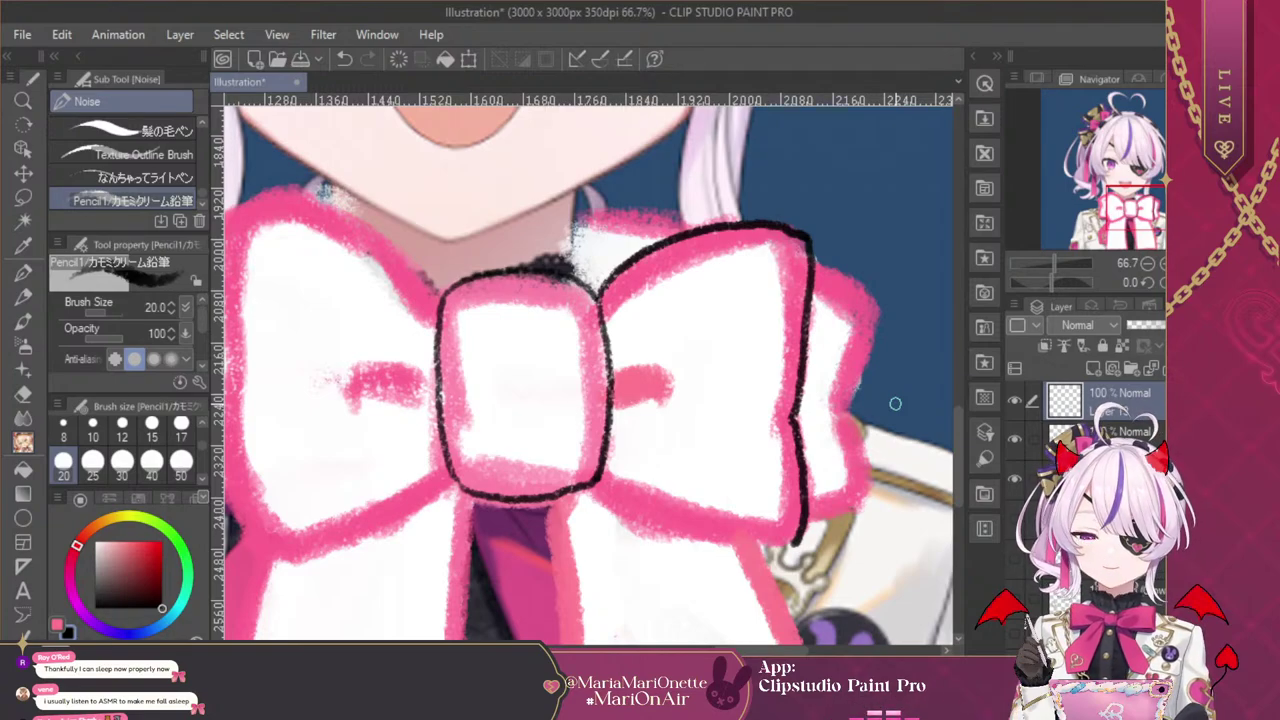
pyautogui.click(1163, 282)
pyautogui.click(1163, 282)
pyautogui.click(1163, 282)
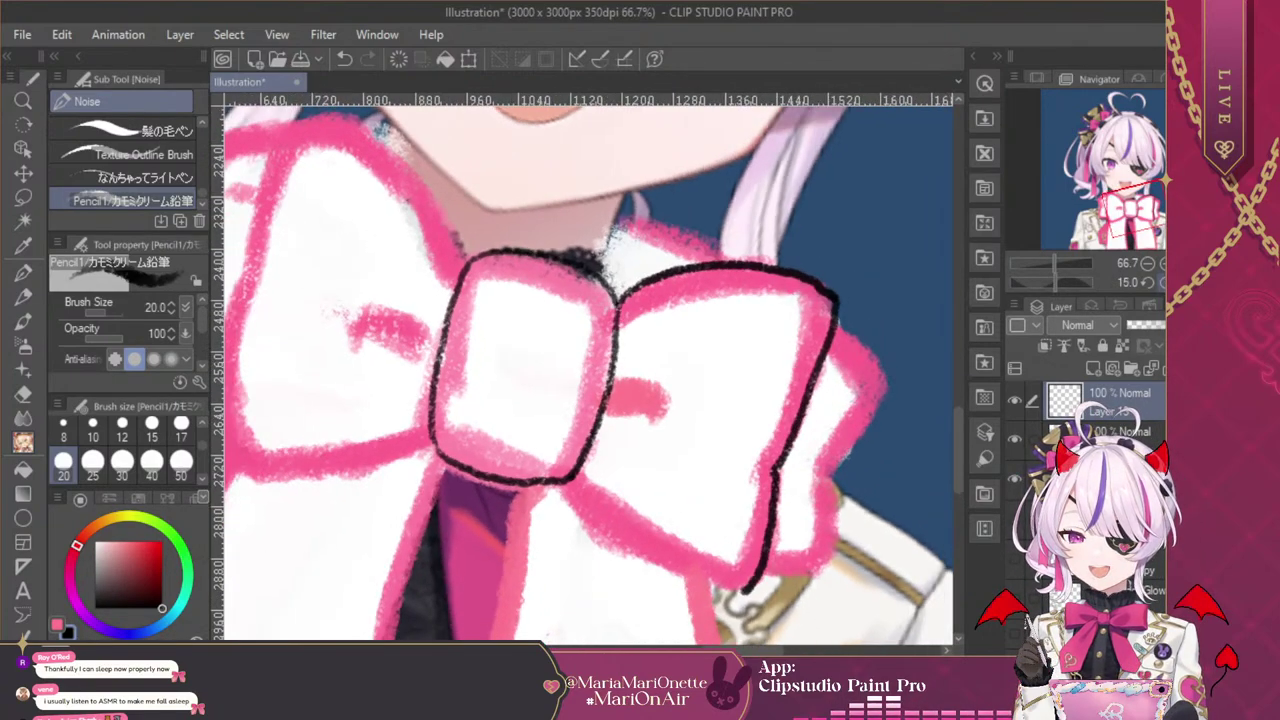
pyautogui.click(1163, 282)
pyautogui.moveTo(557, 479)
pyautogui.mouseDown()
pyautogui.moveTo(594, 537)
pyautogui.moveTo(681, 595)
pyautogui.moveTo(726, 605)
pyautogui.mouseUp()
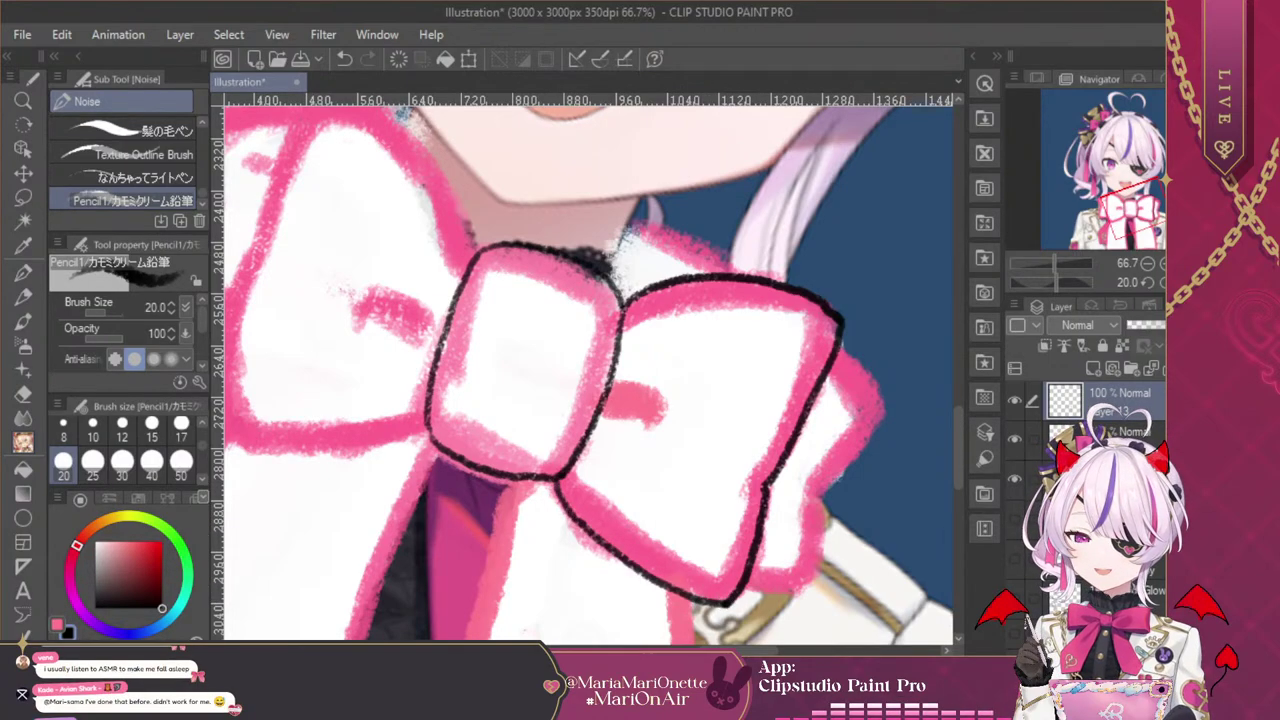
pyautogui.click(1179, 282)
pyautogui.moveTo(612, 381)
pyautogui.mouseDown()
pyautogui.moveTo(645, 367)
pyautogui.moveTo(666, 376)
pyautogui.moveTo(668, 397)
pyautogui.mouseUp()
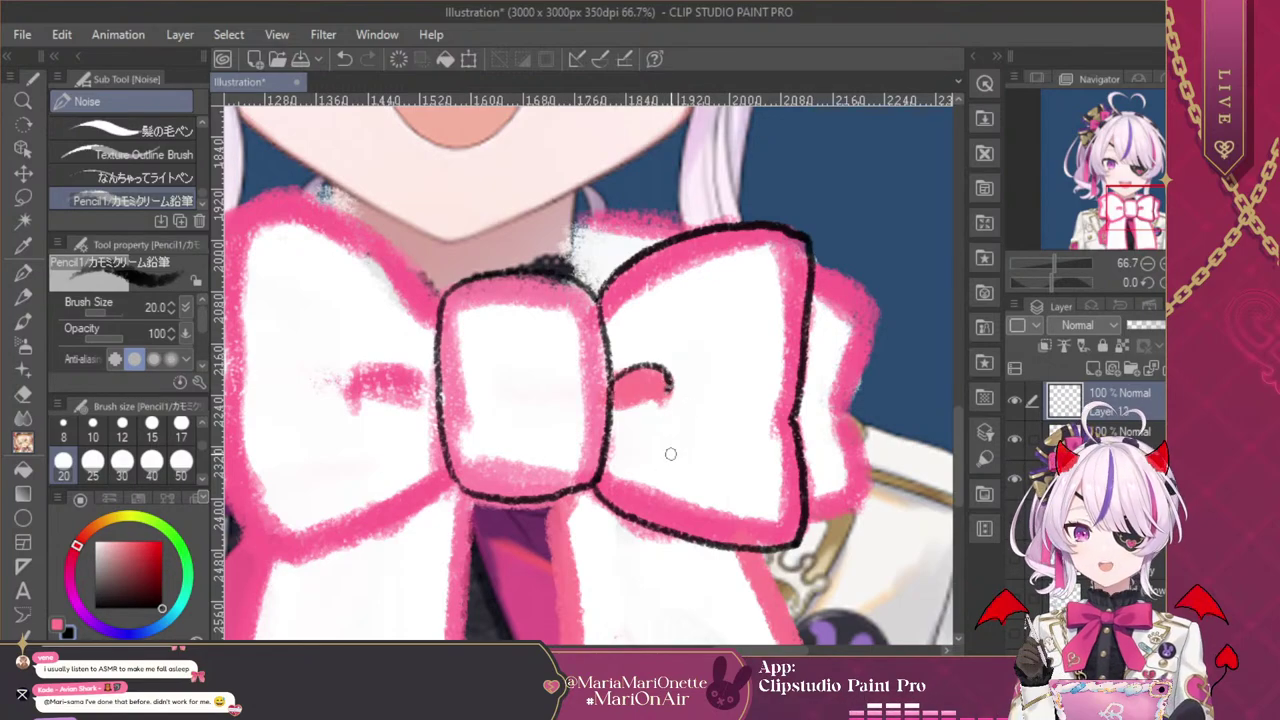
# Flip the canvas view horizontally and outline the bow's other front loop in black, from the knot's upper corner around to its lower corner
pyautogui.moveTo(1116, 214); pyautogui.dragTo(1093, 207)
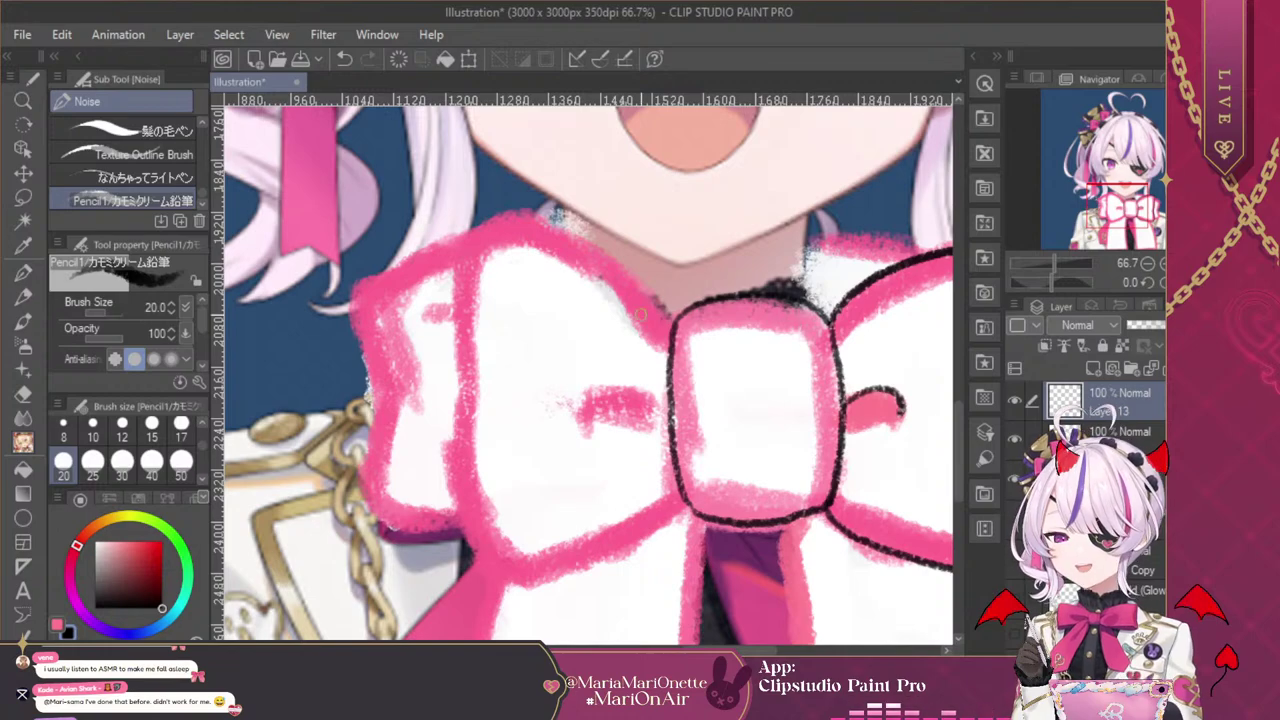
pyautogui.press('h')
pyautogui.moveTo(506, 322)
pyautogui.mouseDown()
pyautogui.moveTo(560, 272)
pyautogui.moveTo(668, 220)
pyautogui.moveTo(708, 221)
pyautogui.mouseUp()
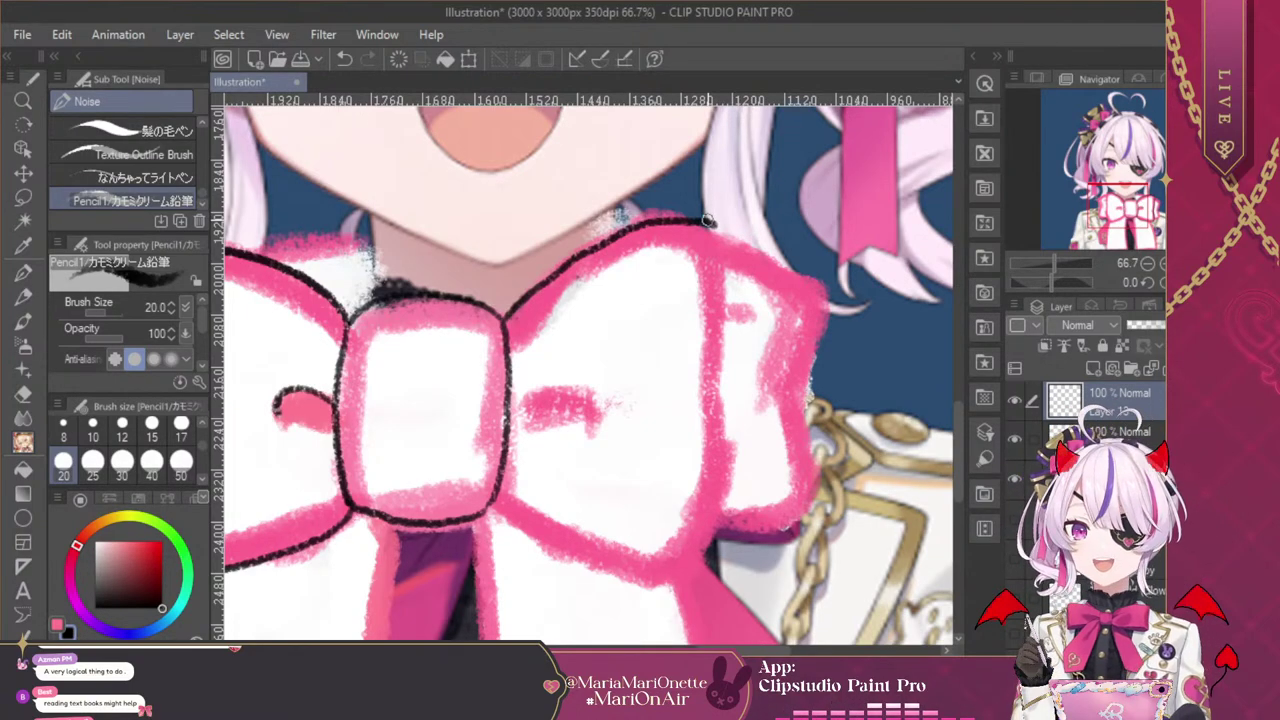
pyautogui.hotkey('ctrl', 'z')
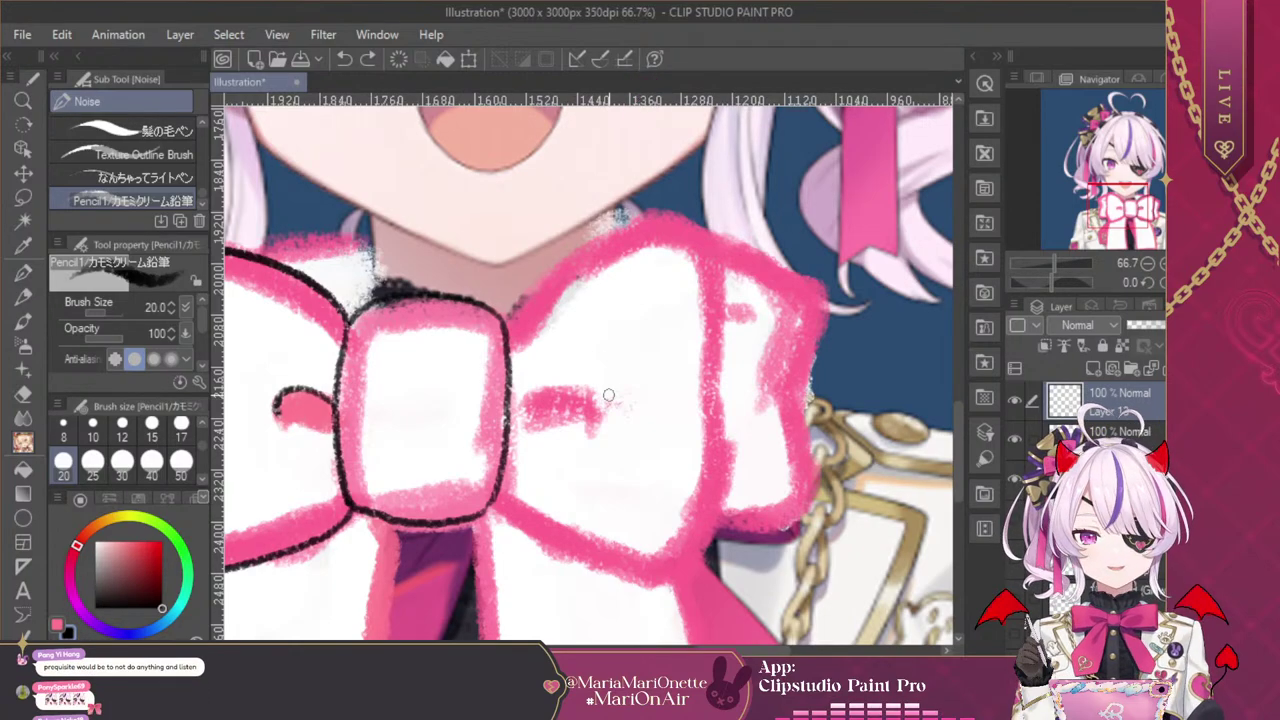
pyautogui.moveTo(505, 322)
pyautogui.mouseDown()
pyautogui.moveTo(574, 252)
pyautogui.moveTo(678, 207)
pyautogui.moveTo(705, 213)
pyautogui.mouseUp()
pyautogui.hotkey('ctrl', 'z')
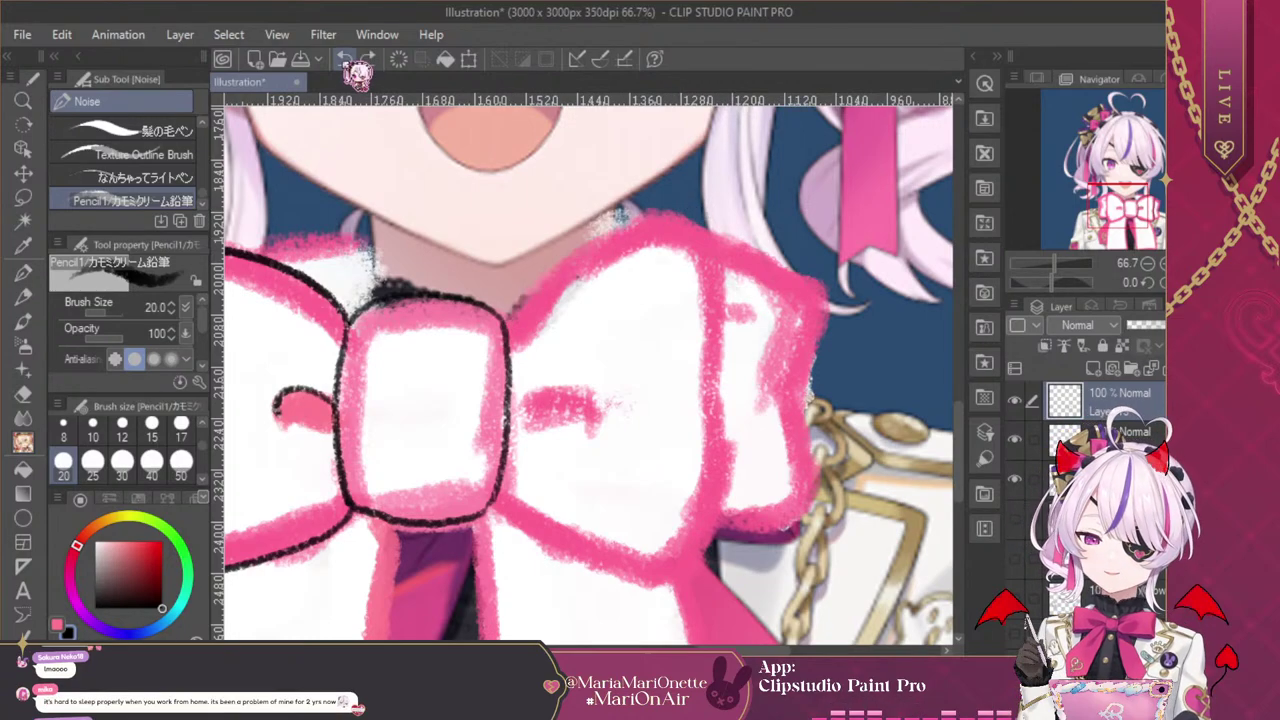
pyautogui.moveTo(506, 322)
pyautogui.mouseDown()
pyautogui.moveTo(631, 222)
pyautogui.moveTo(675, 211)
pyautogui.moveTo(708, 223)
pyautogui.moveTo(726, 258)
pyautogui.moveTo(715, 412)
pyautogui.mouseUp()
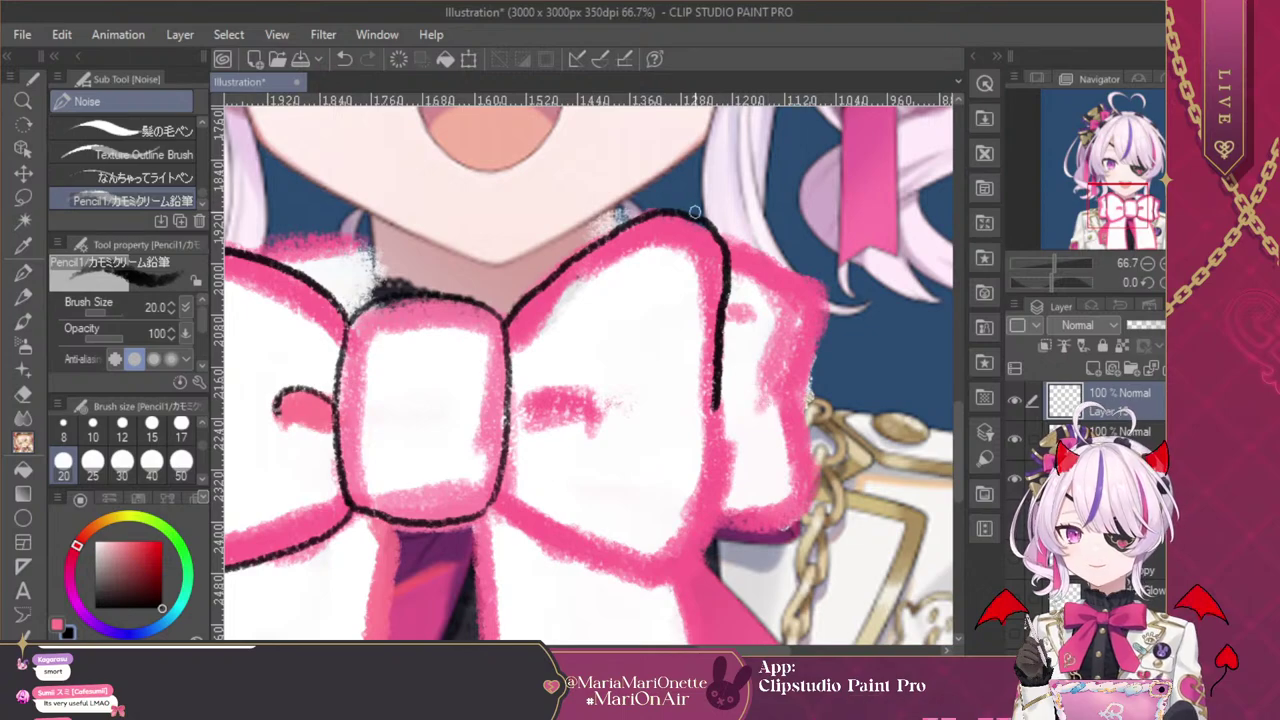
pyautogui.moveTo(715, 405)
pyautogui.mouseDown()
pyautogui.moveTo(716, 484)
pyautogui.moveTo(696, 554)
pyautogui.moveTo(660, 585)
pyautogui.moveTo(505, 522)
pyautogui.moveTo(494, 486)
pyautogui.mouseUp()
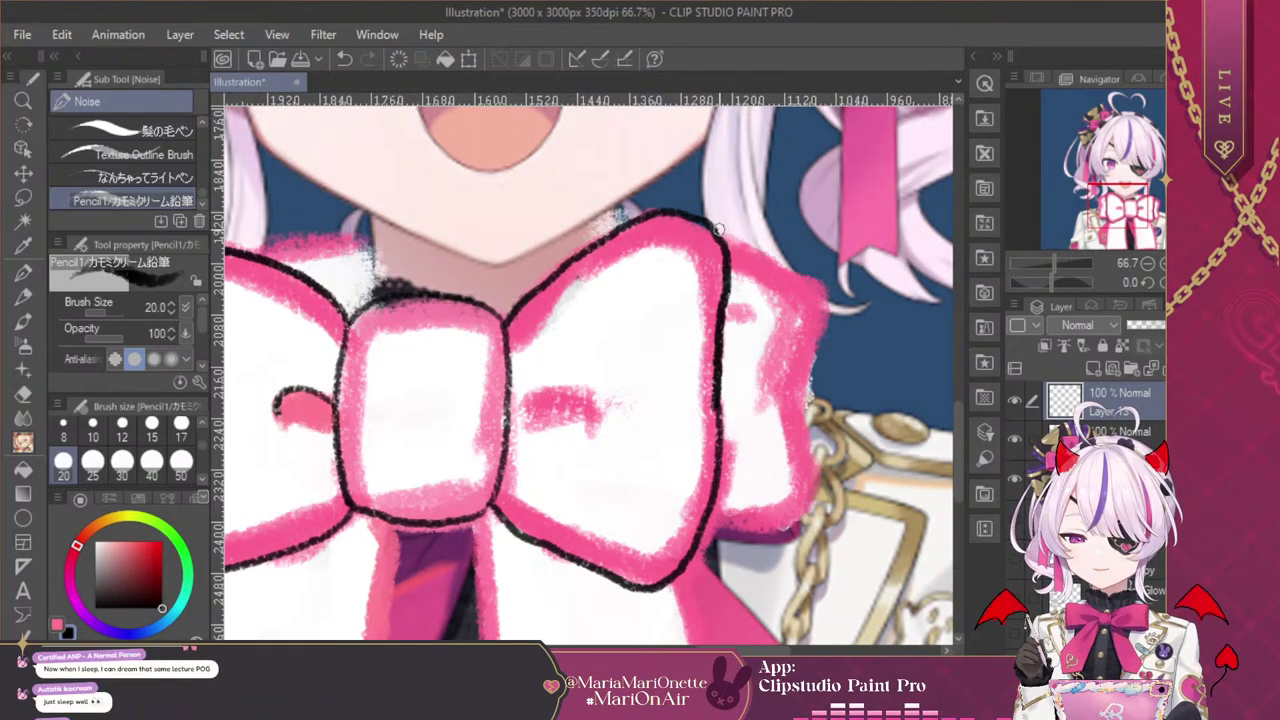
# Outline the smaller loop behind the front loop in black, adding a short crease inside its upper edge
pyautogui.moveTo(718, 230); pyautogui.dragTo(832, 291)
pyautogui.click(343, 58)
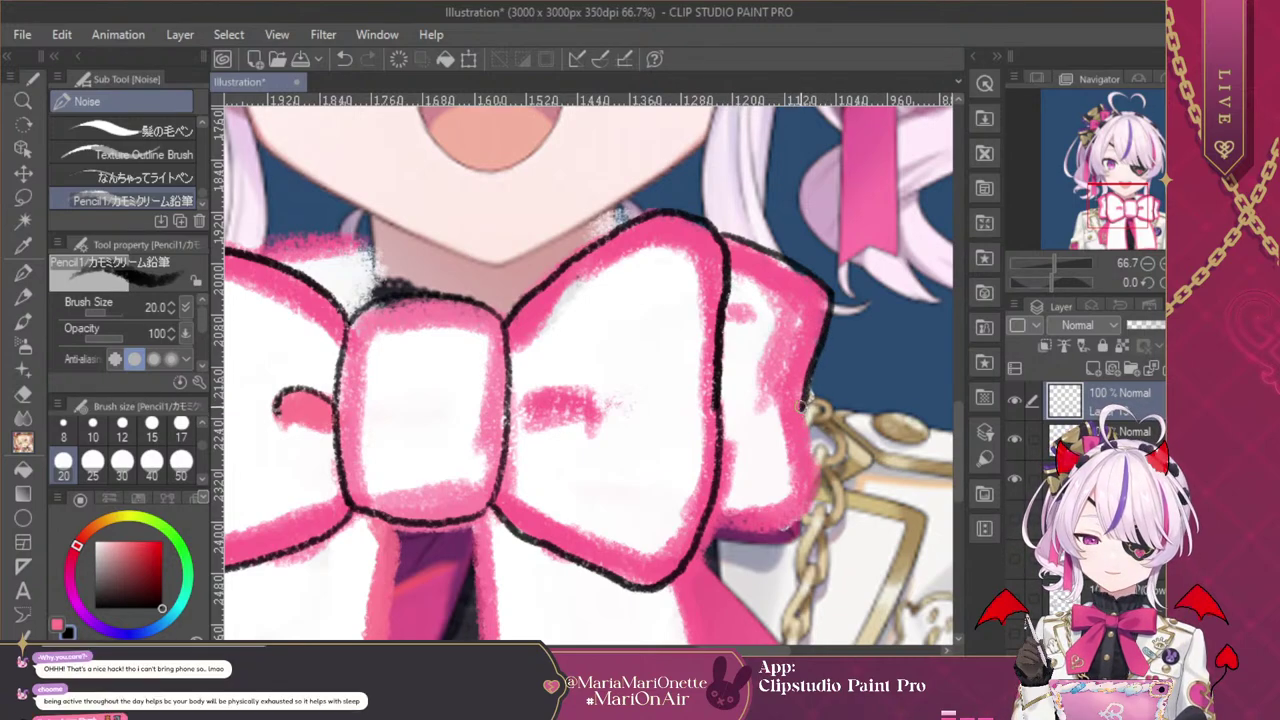
pyautogui.moveTo(801, 406)
pyautogui.mouseDown()
pyautogui.moveTo(816, 495)
pyautogui.moveTo(791, 526)
pyautogui.moveTo(712, 524)
pyautogui.mouseUp()
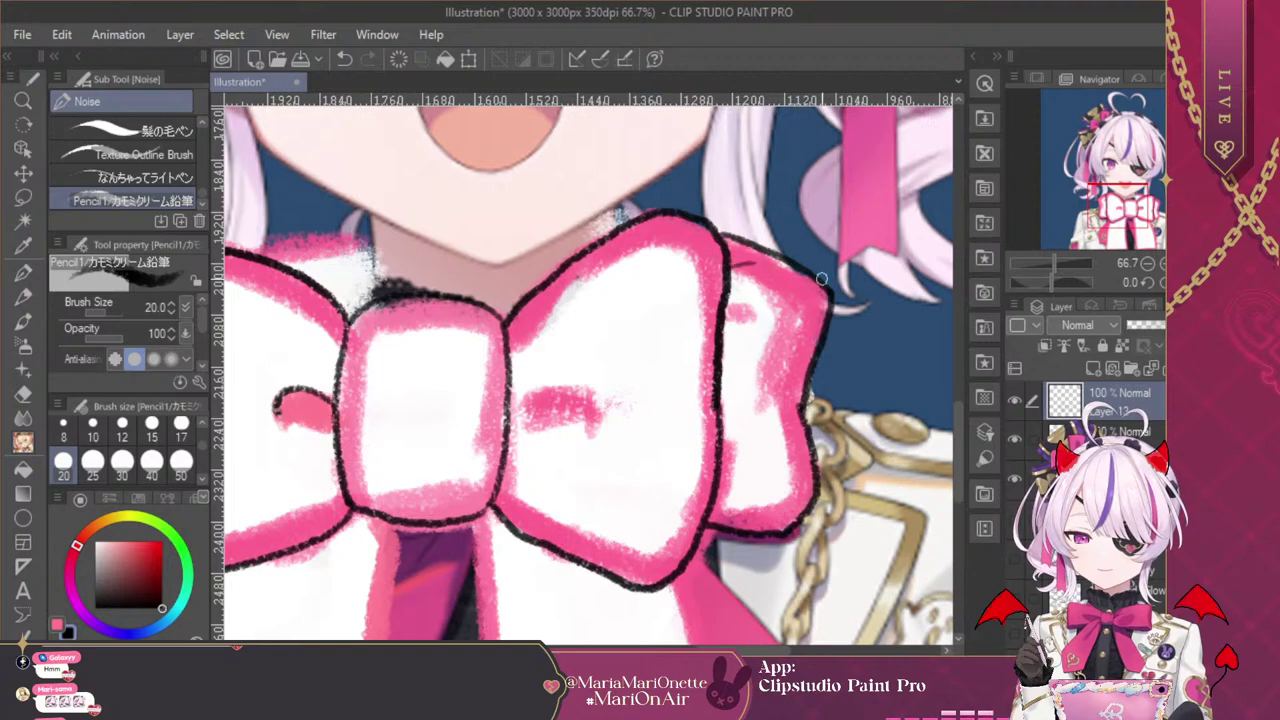
pyautogui.moveTo(729, 265)
pyautogui.mouseDown()
pyautogui.moveTo(799, 260)
pyautogui.moveTo(766, 267)
pyautogui.mouseUp()
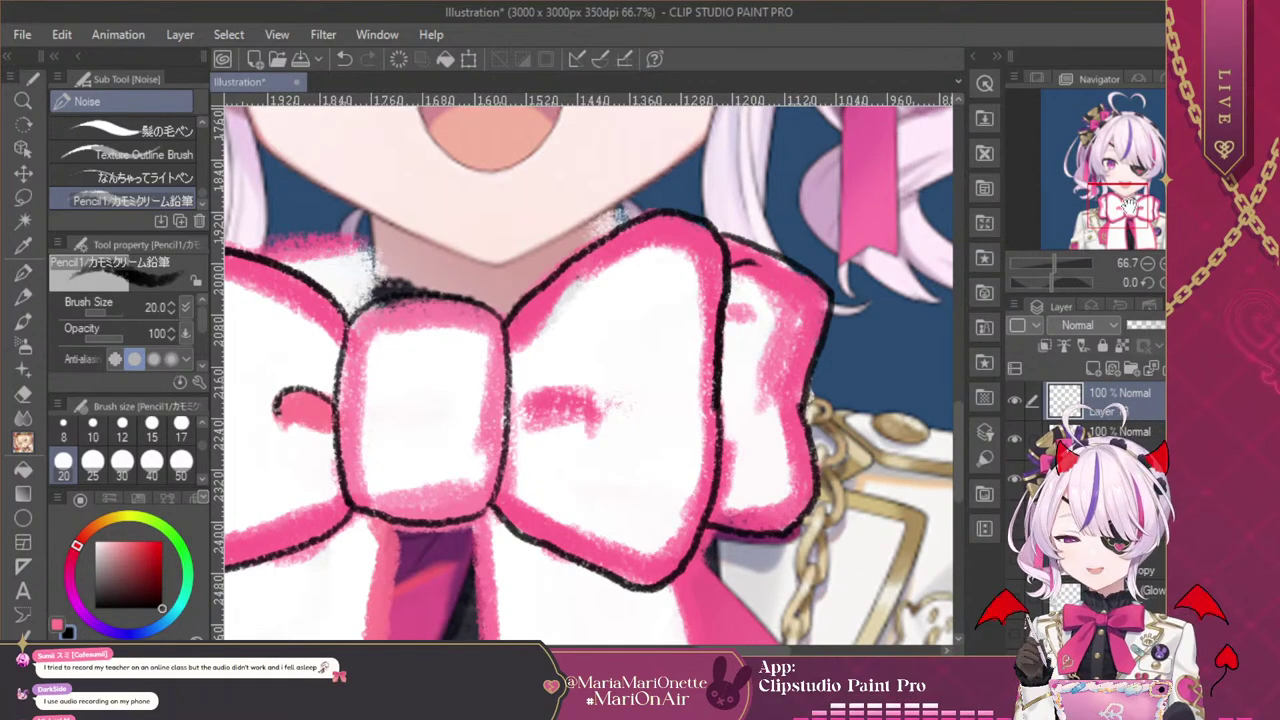
# Flip the view back and outline the bow's left tail in black, with both sides and the lower edge along the canvas border
pyautogui.moveTo(1128, 206); pyautogui.dragTo(1104, 225)
pyautogui.press('h')
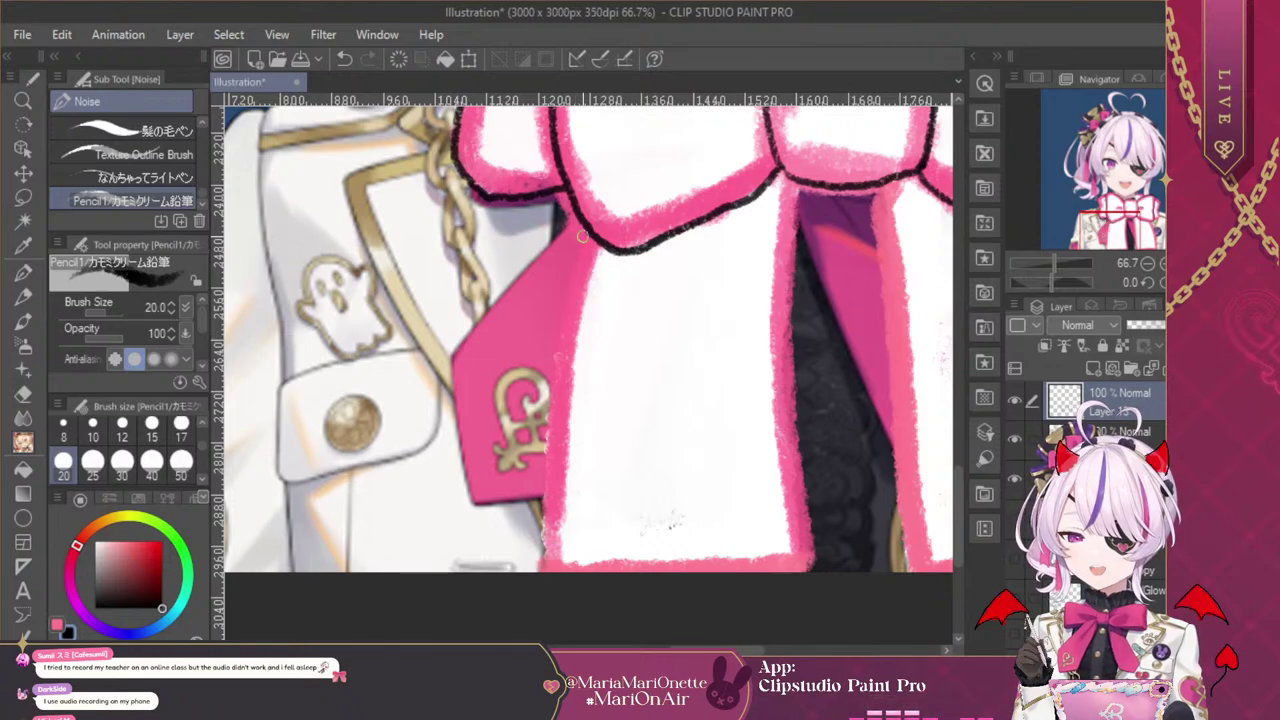
pyautogui.moveTo(590, 236); pyautogui.dragTo(526, 570)
pyautogui.moveTo(797, 180)
pyautogui.mouseDown()
pyautogui.moveTo(781, 398)
pyautogui.moveTo(797, 570)
pyautogui.mouseUp()
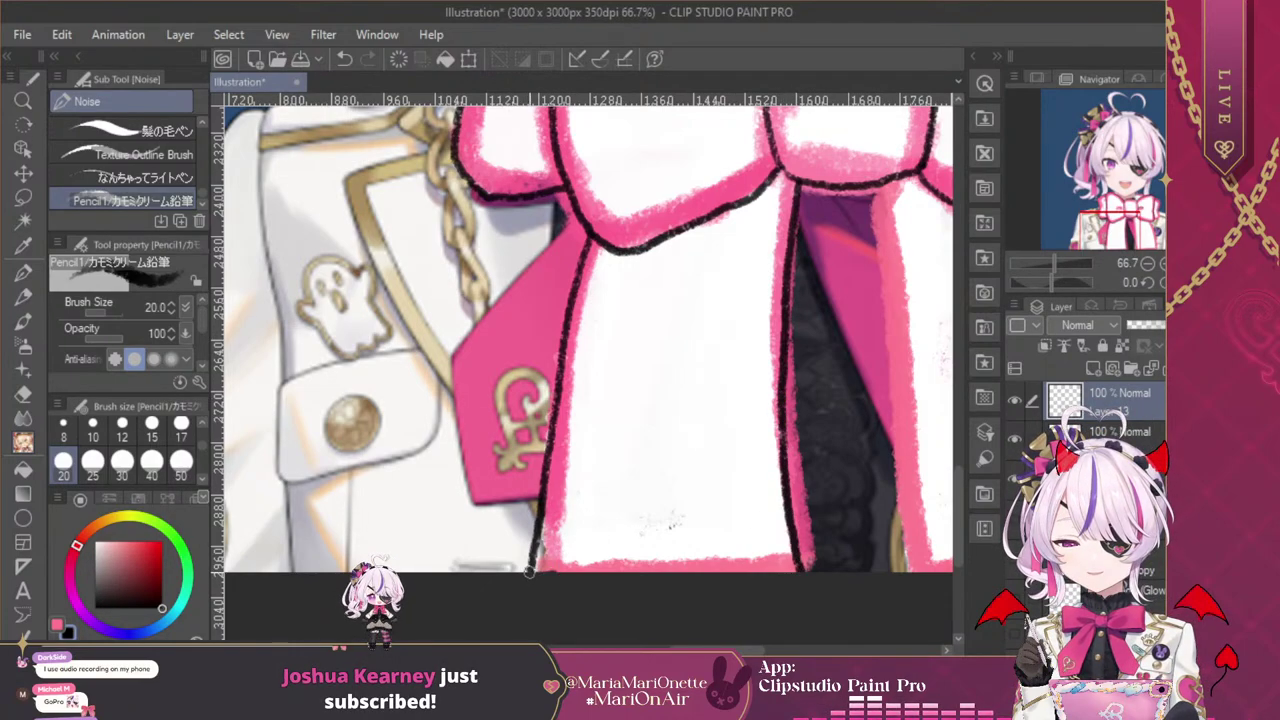
pyautogui.moveTo(530, 571); pyautogui.dragTo(806, 571)
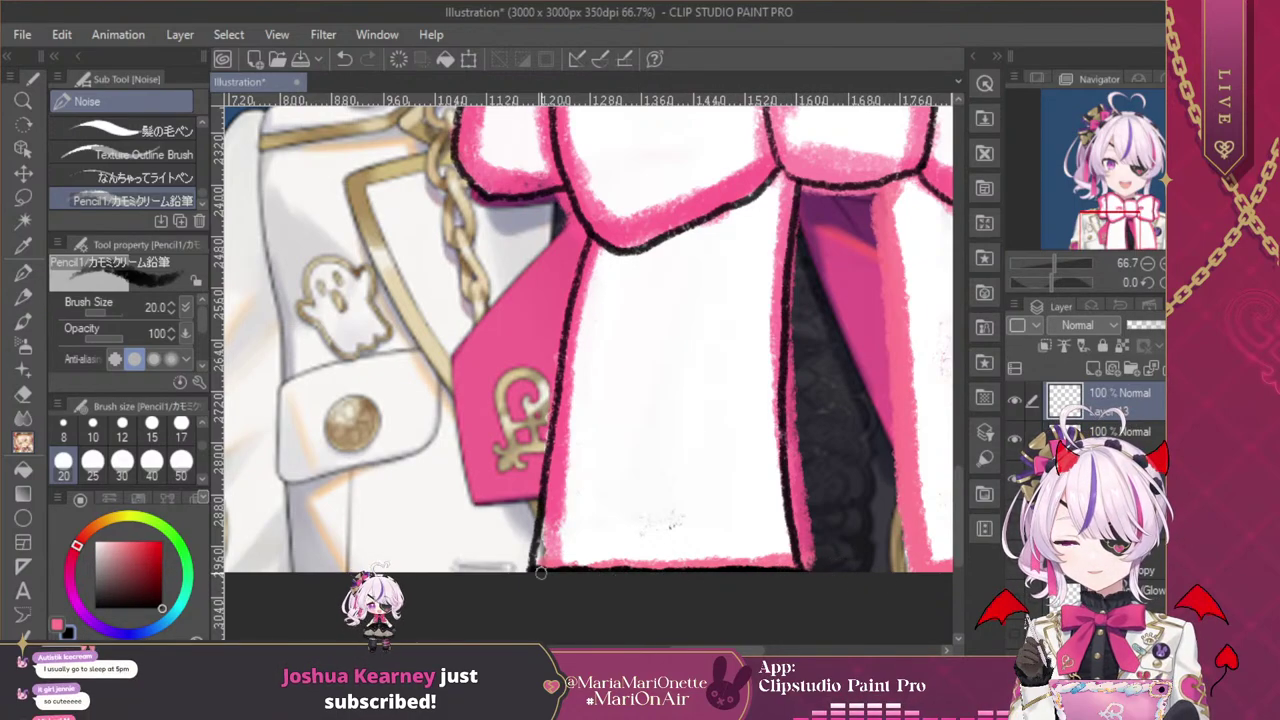
# Outline the bow's right tail in black, drawing both sides and closing it along the lower canvas edge
pyautogui.moveTo(1112, 212); pyautogui.dragTo(1136, 206)
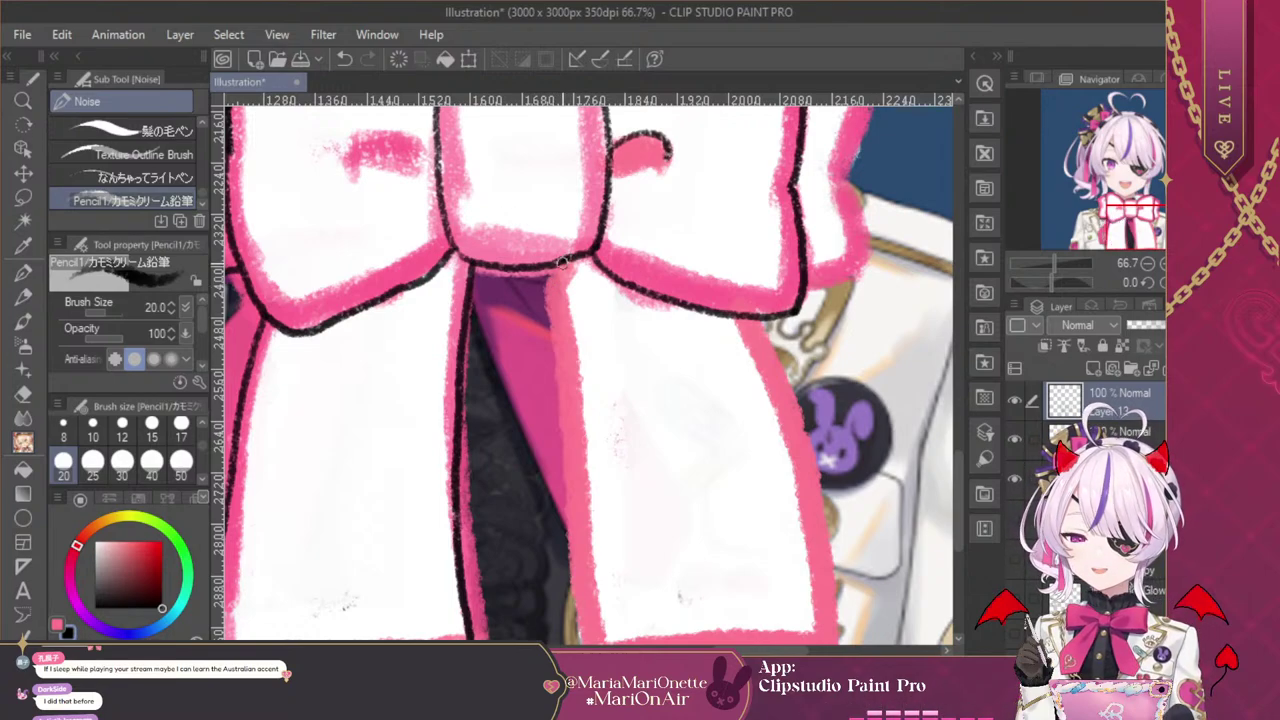
pyautogui.moveTo(548, 298)
pyautogui.mouseDown()
pyautogui.moveTo(586, 638)
pyautogui.moveTo(598, 645)
pyautogui.mouseUp()
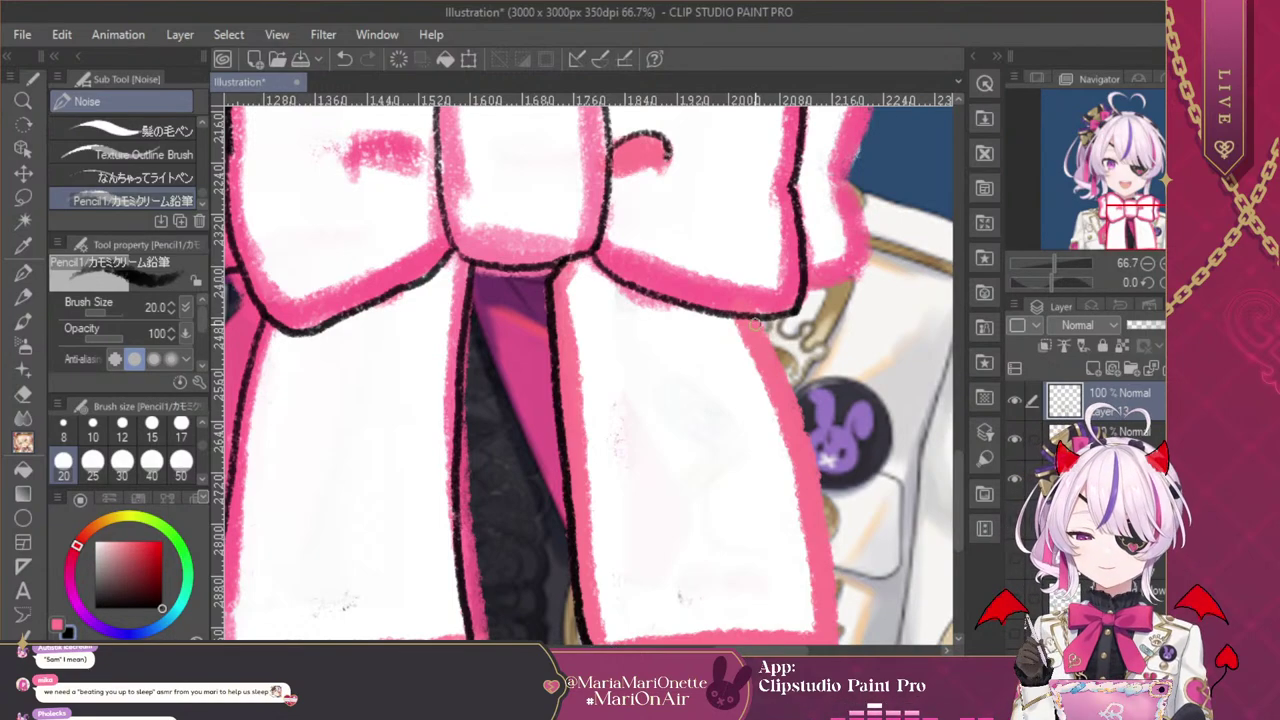
pyautogui.moveTo(748, 318)
pyautogui.mouseDown()
pyautogui.moveTo(780, 408)
pyautogui.moveTo(820, 636)
pyautogui.mouseUp()
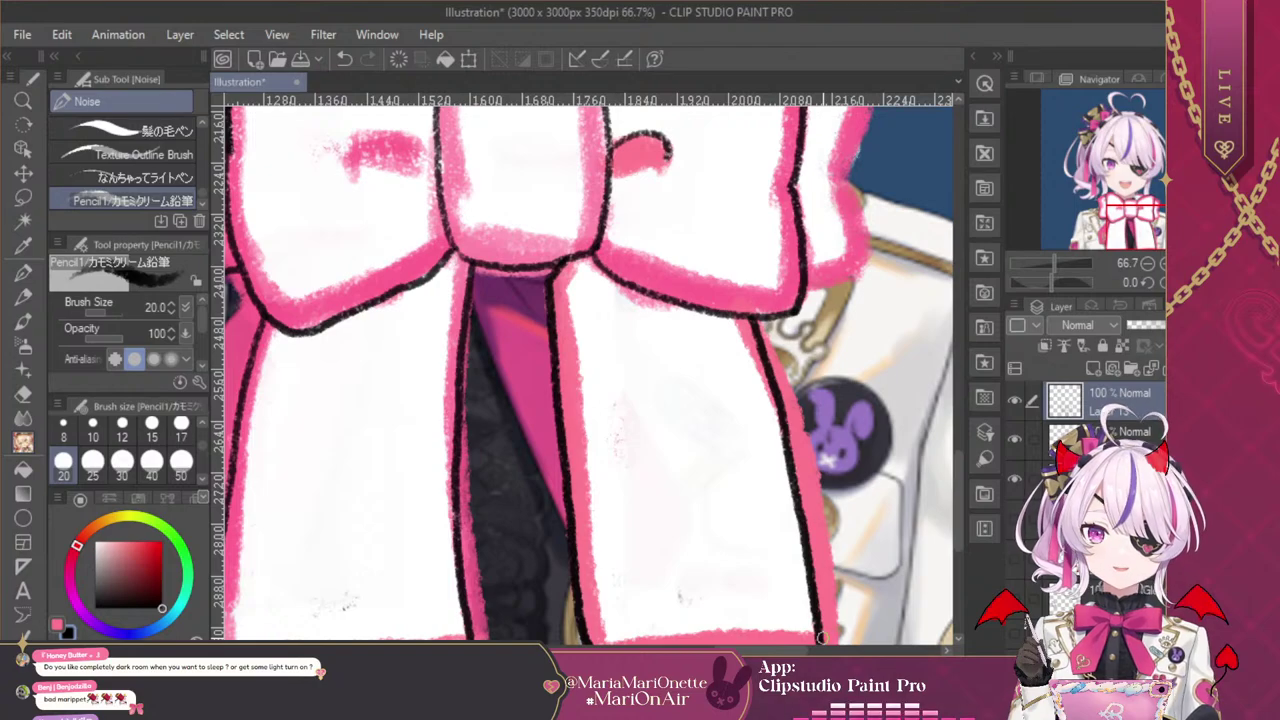
pyautogui.moveTo(822, 637)
pyautogui.mouseDown()
pyautogui.moveTo(819, 494)
pyautogui.moveTo(591, 504)
pyautogui.moveTo(828, 492)
pyautogui.mouseUp()
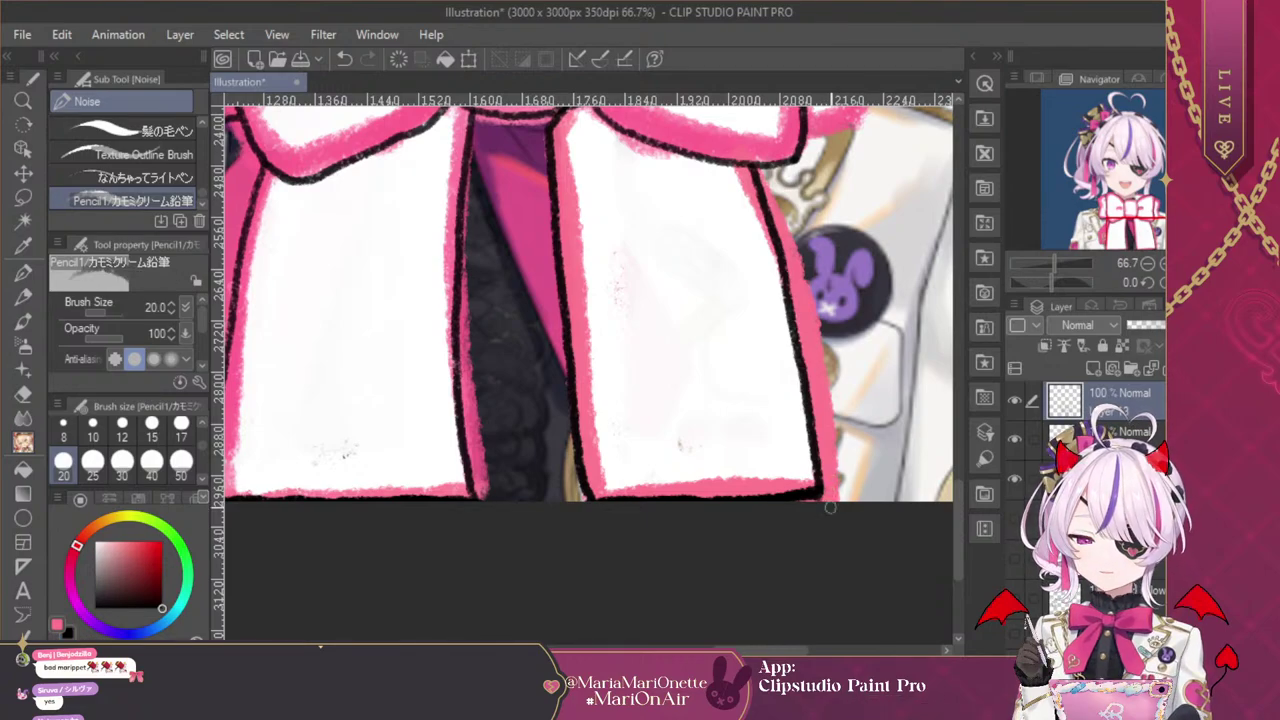
# Outline the rear loop behind the right front loop in black with its short crease, and trace the fold edges above the front loop
pyautogui.moveTo(1152, 228); pyautogui.dragTo(1138, 198)
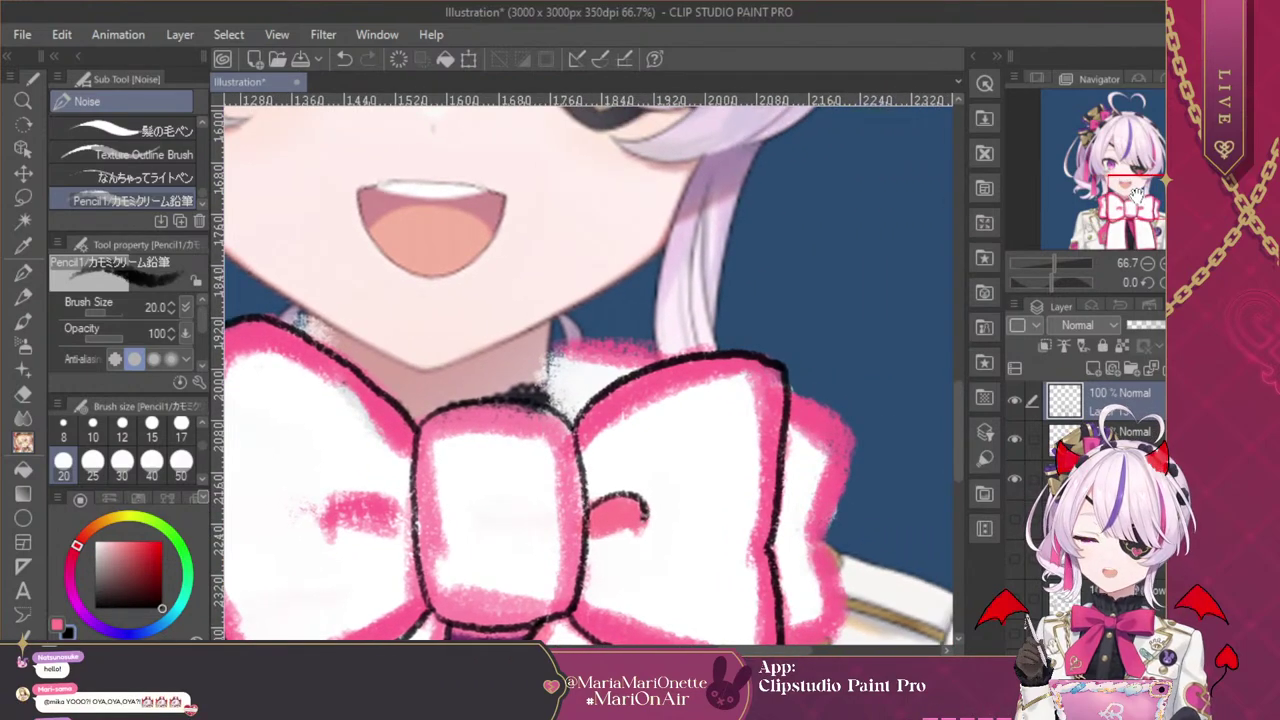
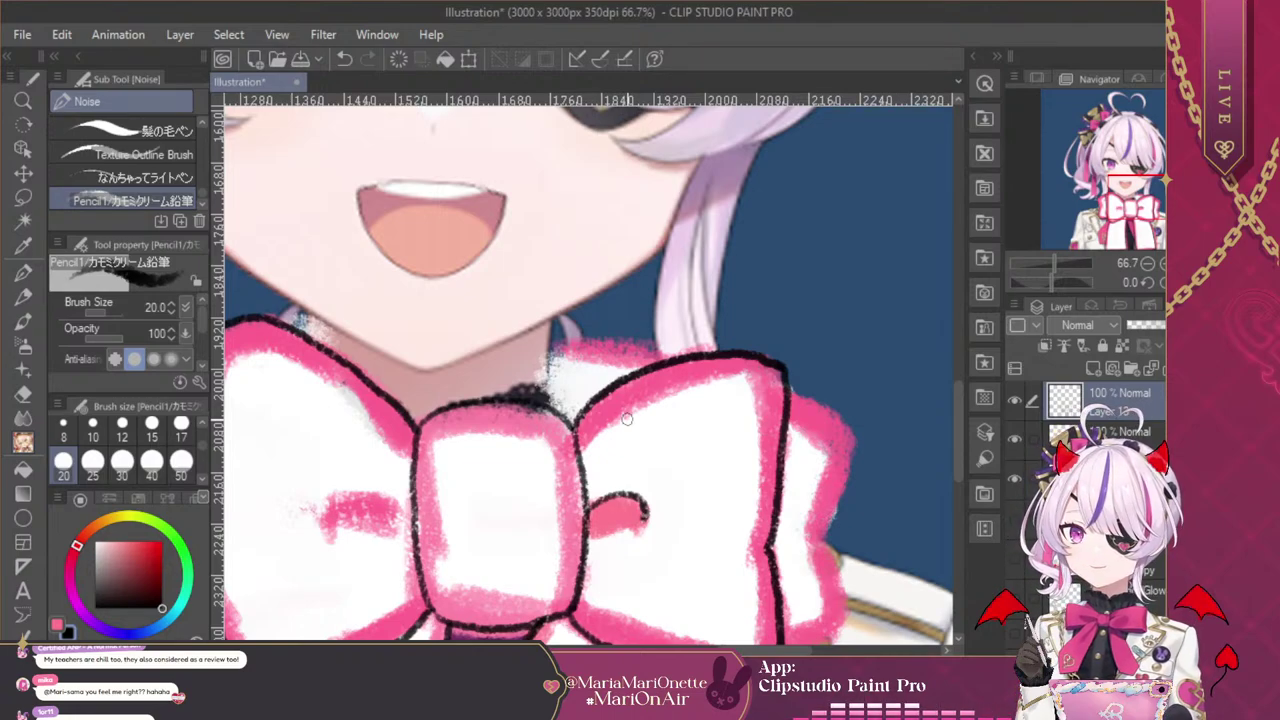
pyautogui.moveTo(550, 402); pyautogui.dragTo(643, 377)
pyautogui.moveTo(790, 406)
pyautogui.mouseDown()
pyautogui.moveTo(850, 414)
pyautogui.moveTo(854, 433)
pyautogui.moveTo(810, 397)
pyautogui.moveTo(852, 432)
pyautogui.moveTo(825, 549)
pyautogui.moveTo(840, 634)
pyautogui.mouseUp()
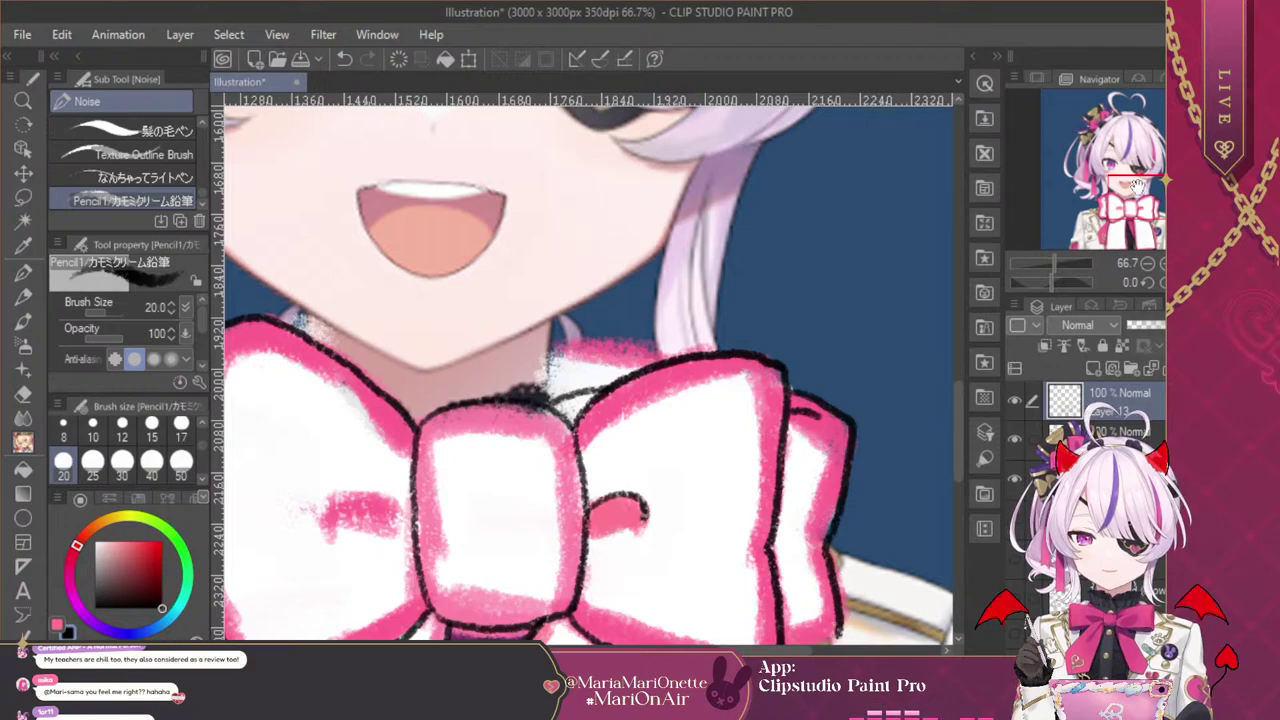
pyautogui.moveTo(1124, 186); pyautogui.dragTo(1129, 203)
pyautogui.moveTo(769, 425); pyautogui.dragTo(710, 440)
pyautogui.moveTo(1142, 213); pyautogui.dragTo(1129, 200)
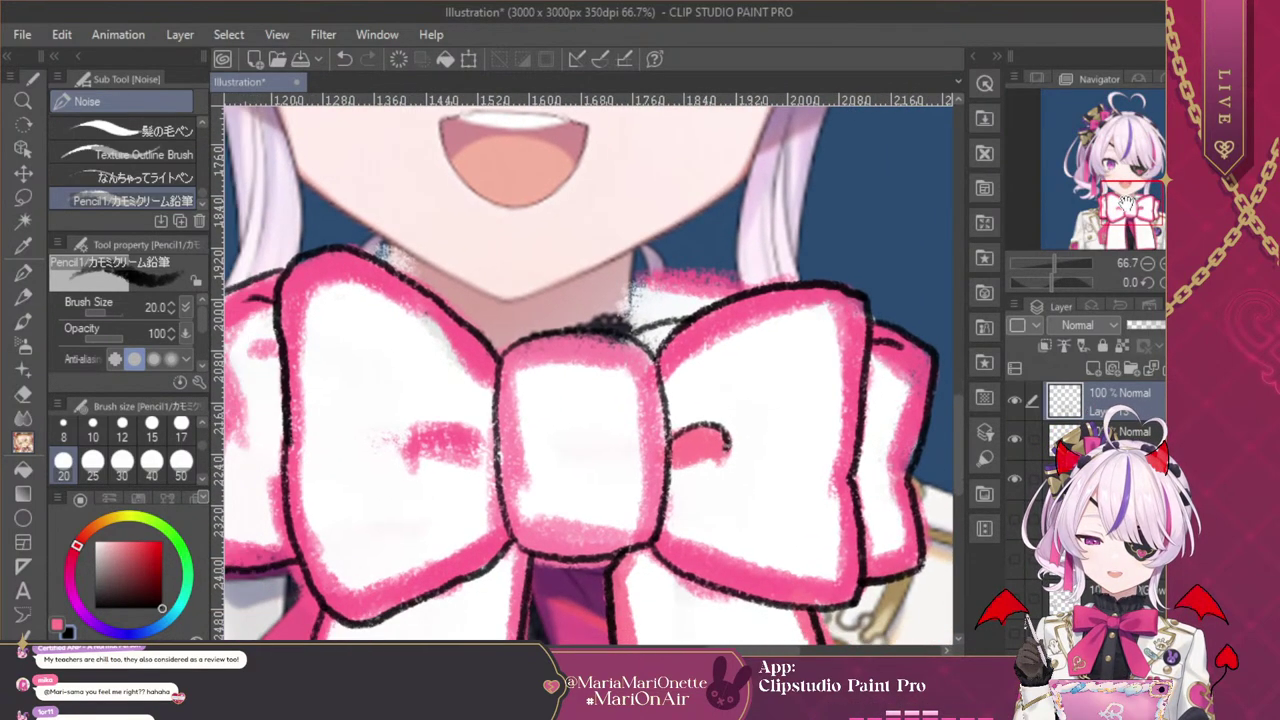
pyautogui.moveTo(634, 277); pyautogui.dragTo(757, 286)
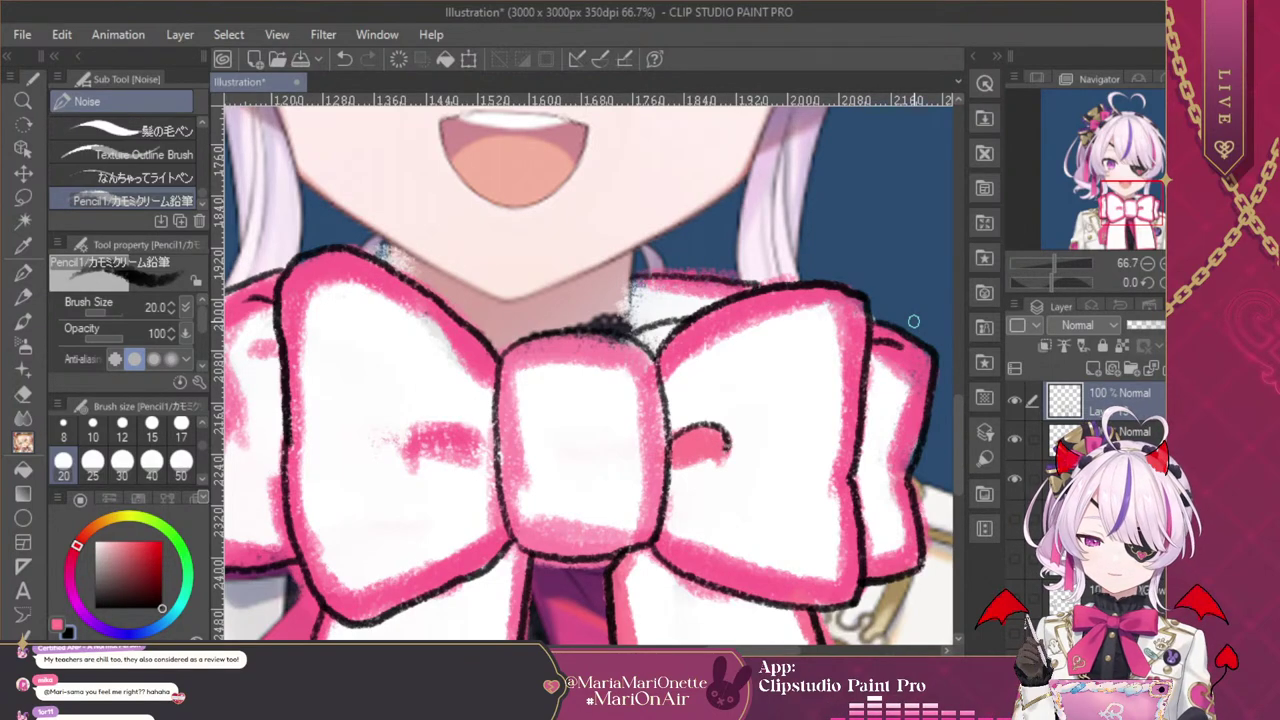
# Toggle the visibility of the layer directly beneath the black bow outline to check it, and make that layer active
pyautogui.click(1148, 263)
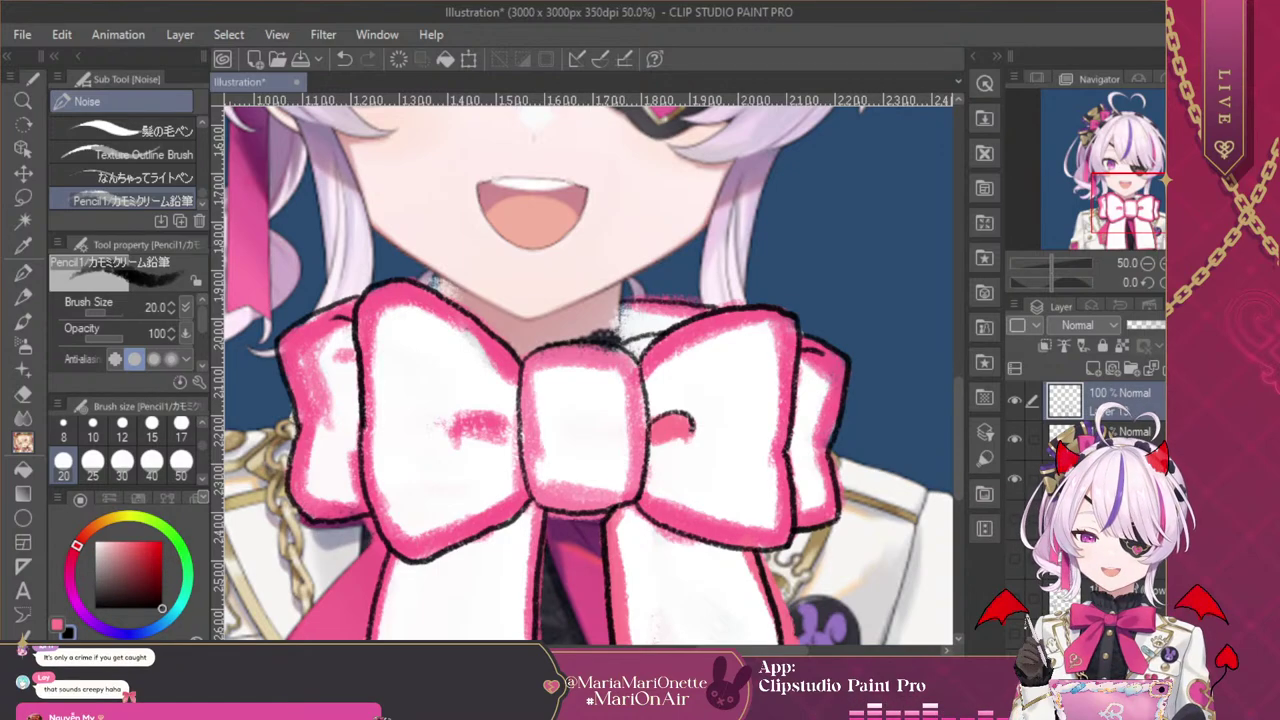
pyautogui.click(1014, 439)
pyautogui.click(1016, 438)
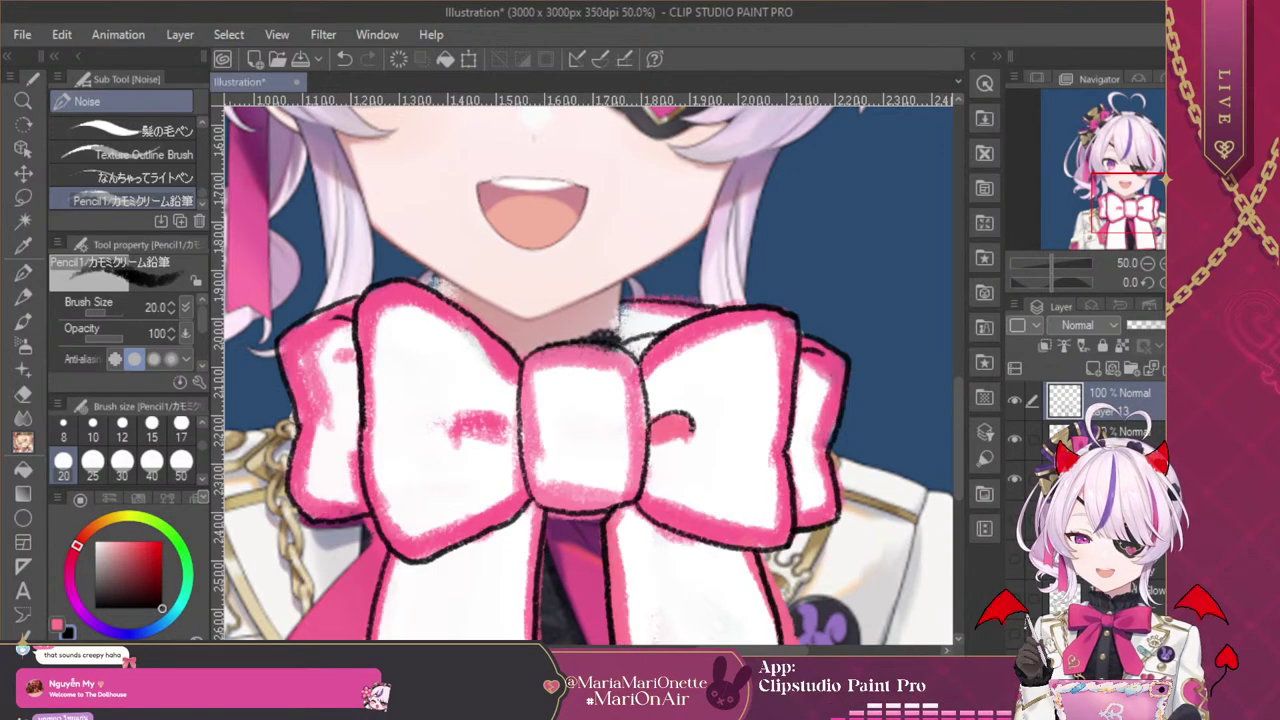
pyautogui.click(1136, 431)
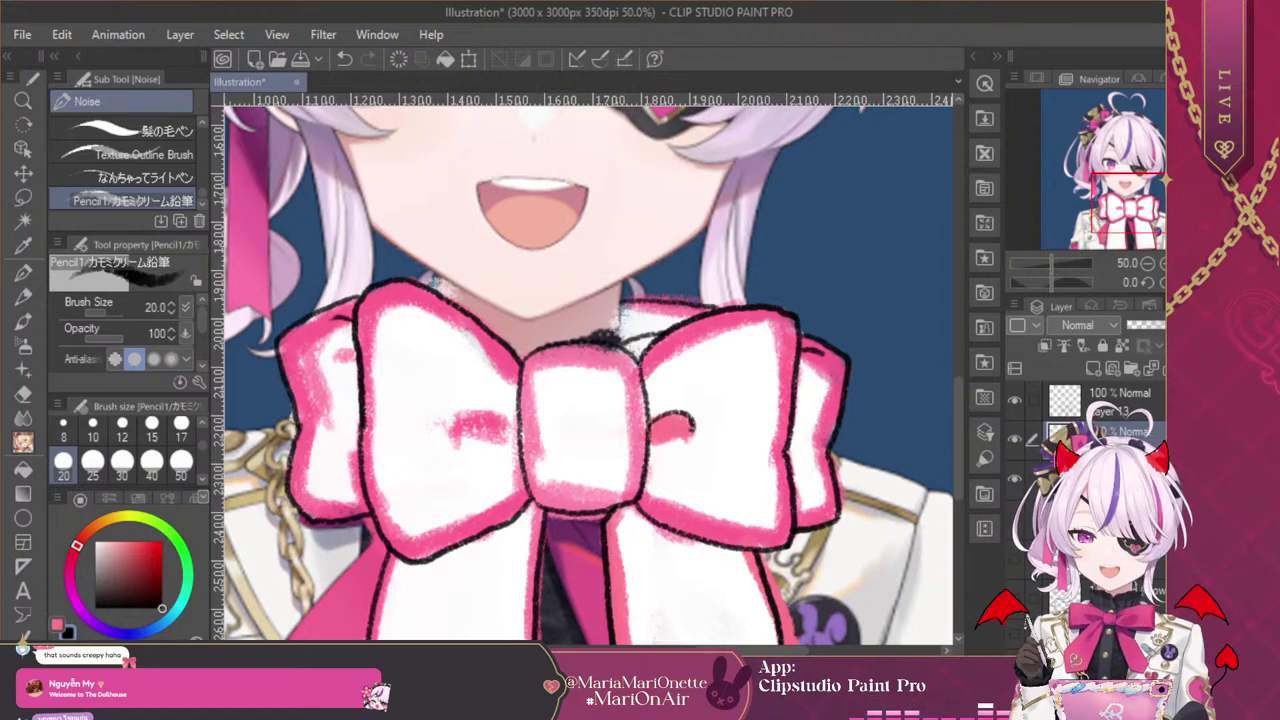
# Ink the short crease in the left front loop in black and remove the pink sketch colour beneath the bow outline
pyautogui.click(741, 268)
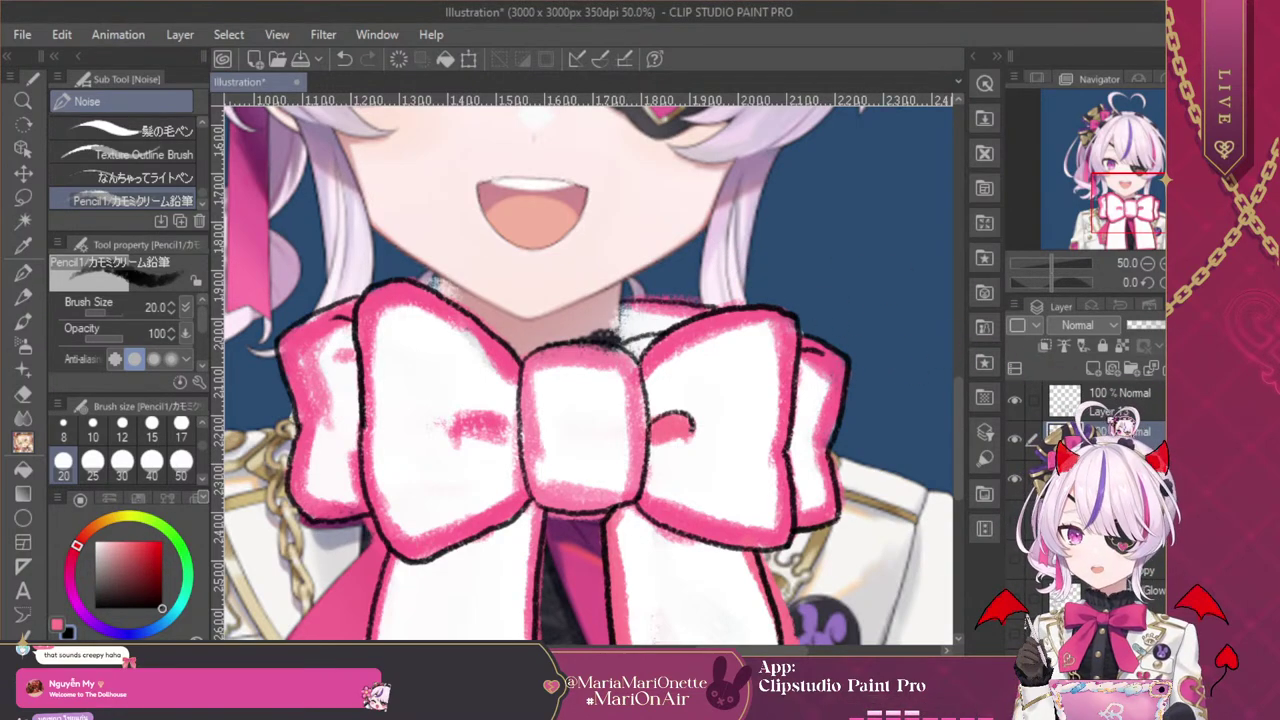
pyautogui.moveTo(518, 426)
pyautogui.mouseDown()
pyautogui.moveTo(458, 412)
pyautogui.moveTo(453, 422)
pyautogui.mouseUp()
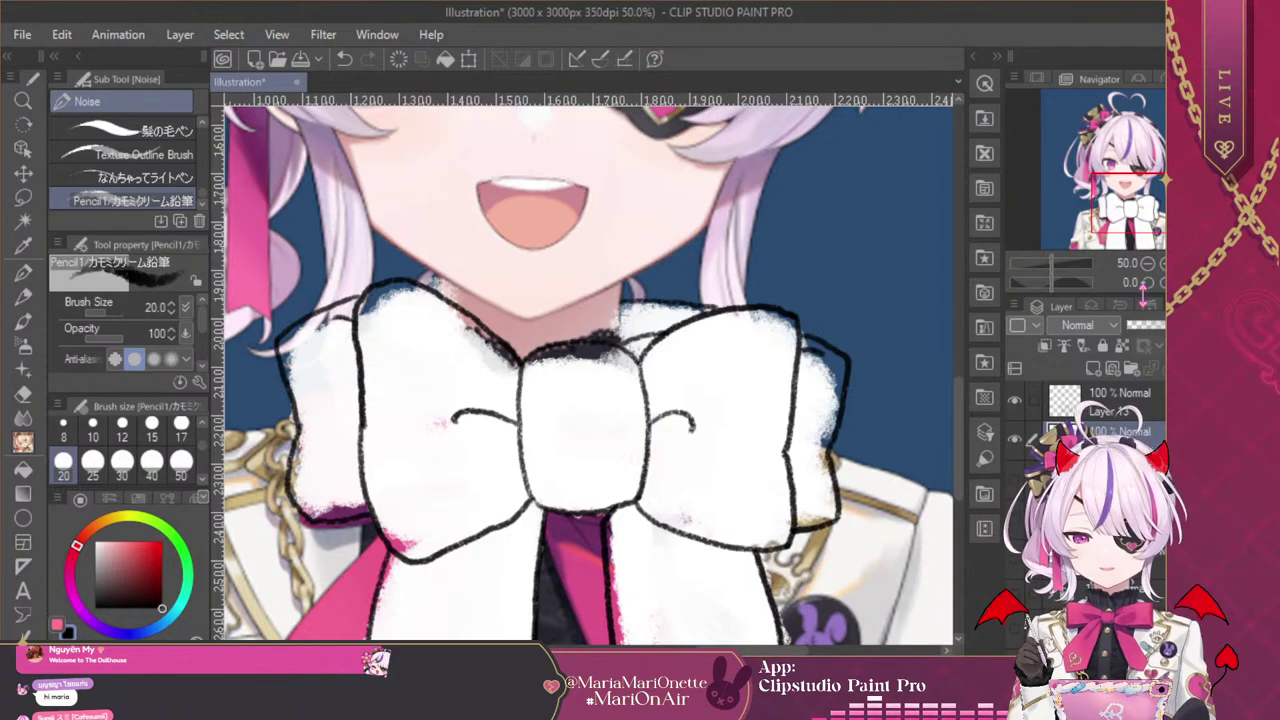
pyautogui.click(1148, 263)
pyautogui.click(1148, 263)
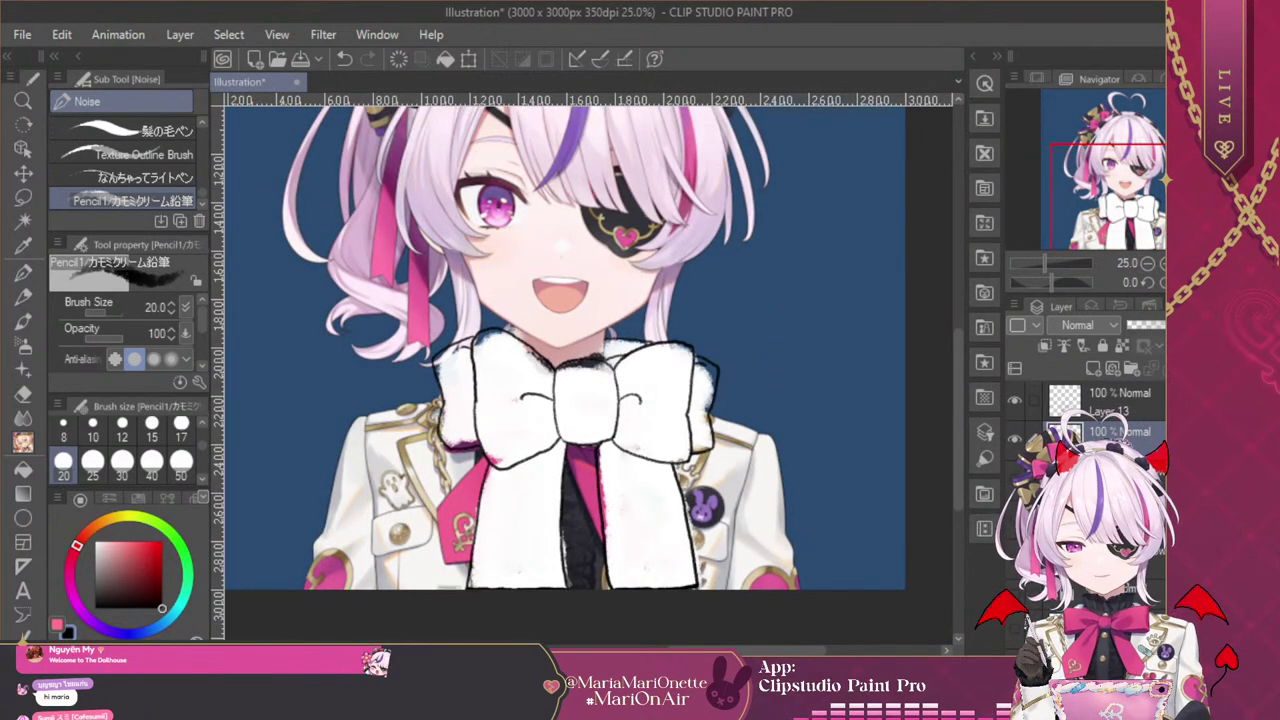
# Choose a pinkish red, set the brush size to 50, and fill the bow's left rear loop inside its outline
pyautogui.click(140, 537)
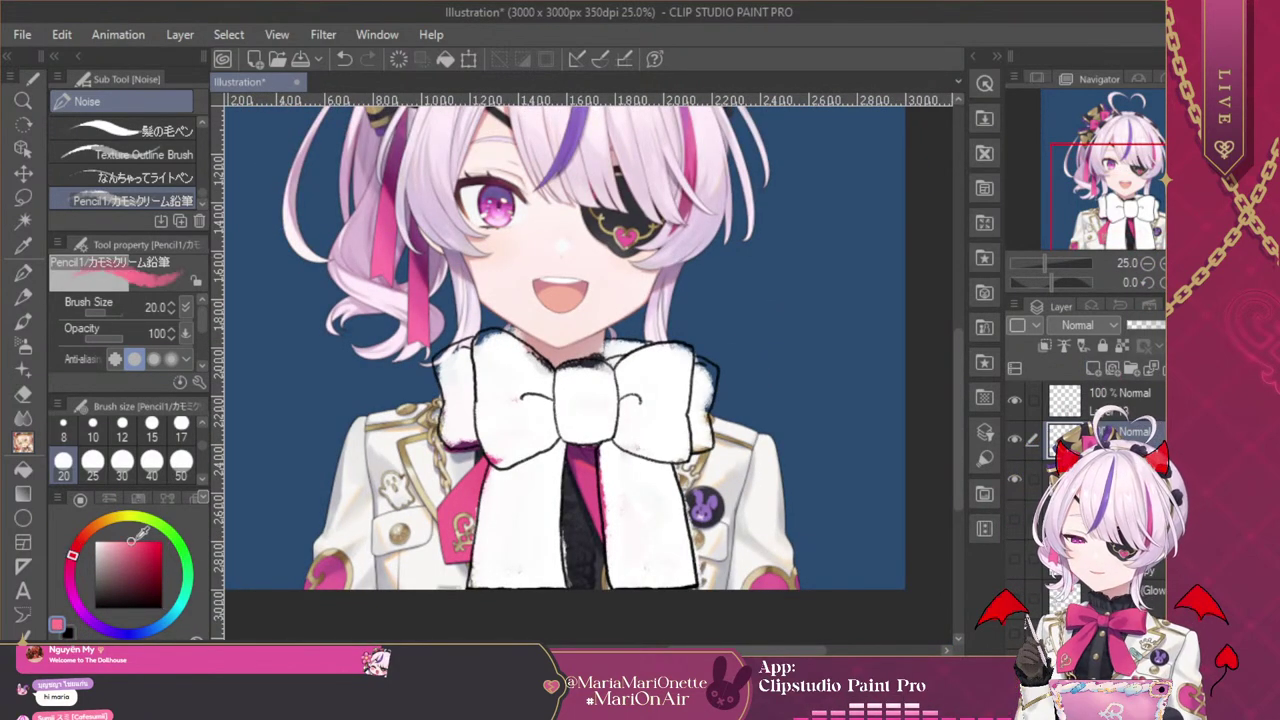
pyautogui.click(181, 463)
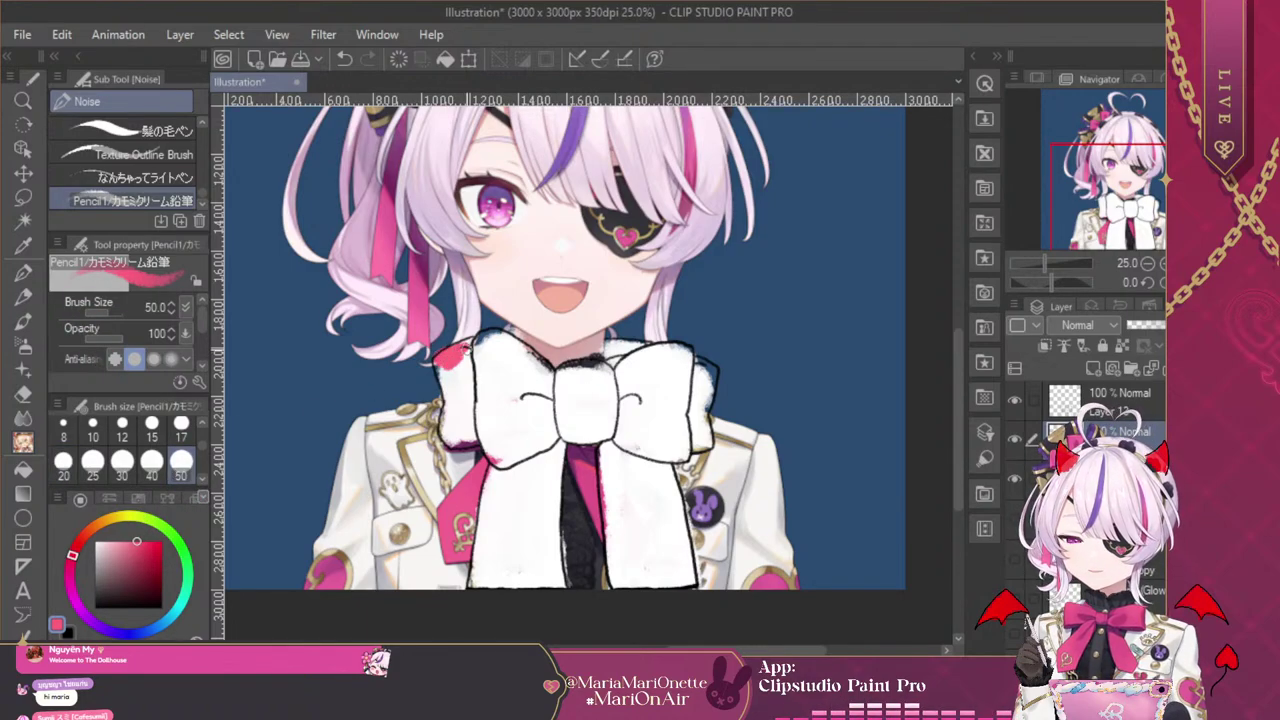
pyautogui.click(1180, 263)
pyautogui.moveTo(1132, 208); pyautogui.dragTo(1094, 199)
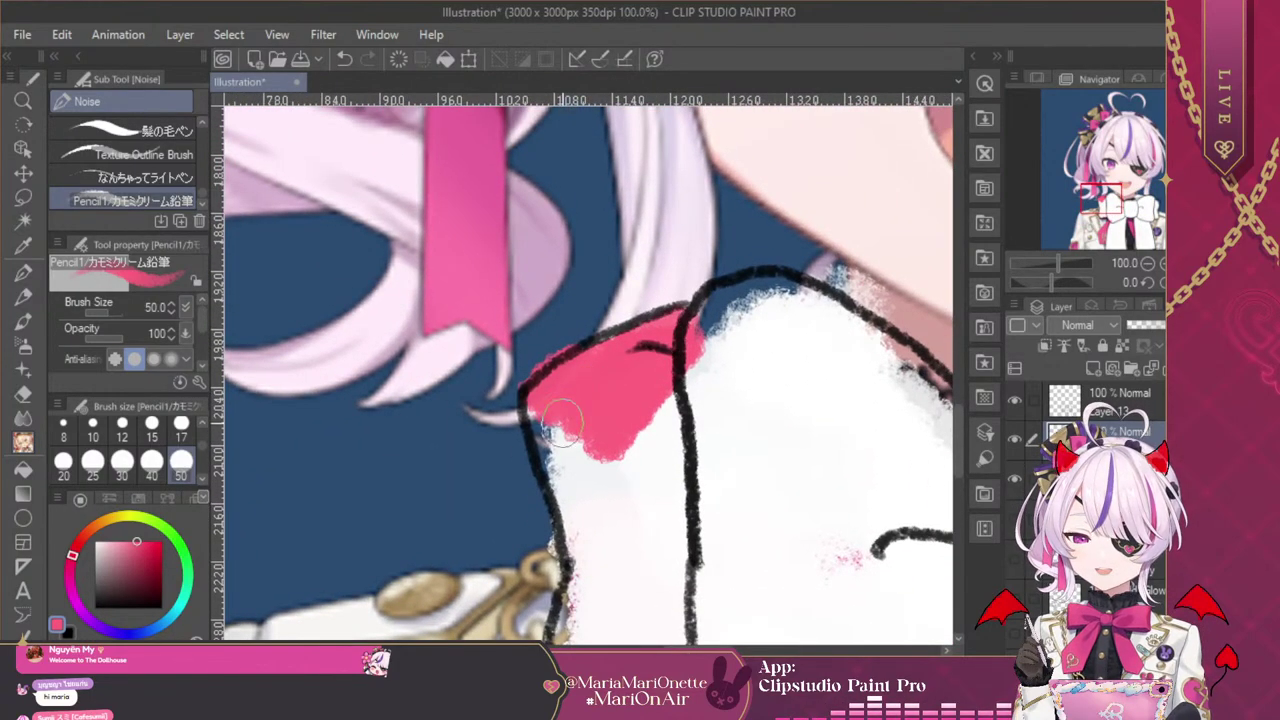
pyautogui.moveTo(561, 425)
pyautogui.mouseDown()
pyautogui.moveTo(553, 465)
pyautogui.moveTo(574, 445)
pyautogui.moveTo(584, 492)
pyautogui.moveTo(575, 472)
pyautogui.moveTo(611, 503)
pyautogui.moveTo(625, 503)
pyautogui.moveTo(572, 402)
pyautogui.moveTo(610, 481)
pyautogui.moveTo(571, 434)
pyautogui.moveTo(538, 421)
pyautogui.moveTo(576, 460)
pyautogui.moveTo(570, 420)
pyautogui.moveTo(589, 402)
pyautogui.moveTo(647, 502)
pyautogui.moveTo(672, 464)
pyautogui.moveTo(665, 452)
pyautogui.moveTo(655, 530)
pyautogui.mouseUp()
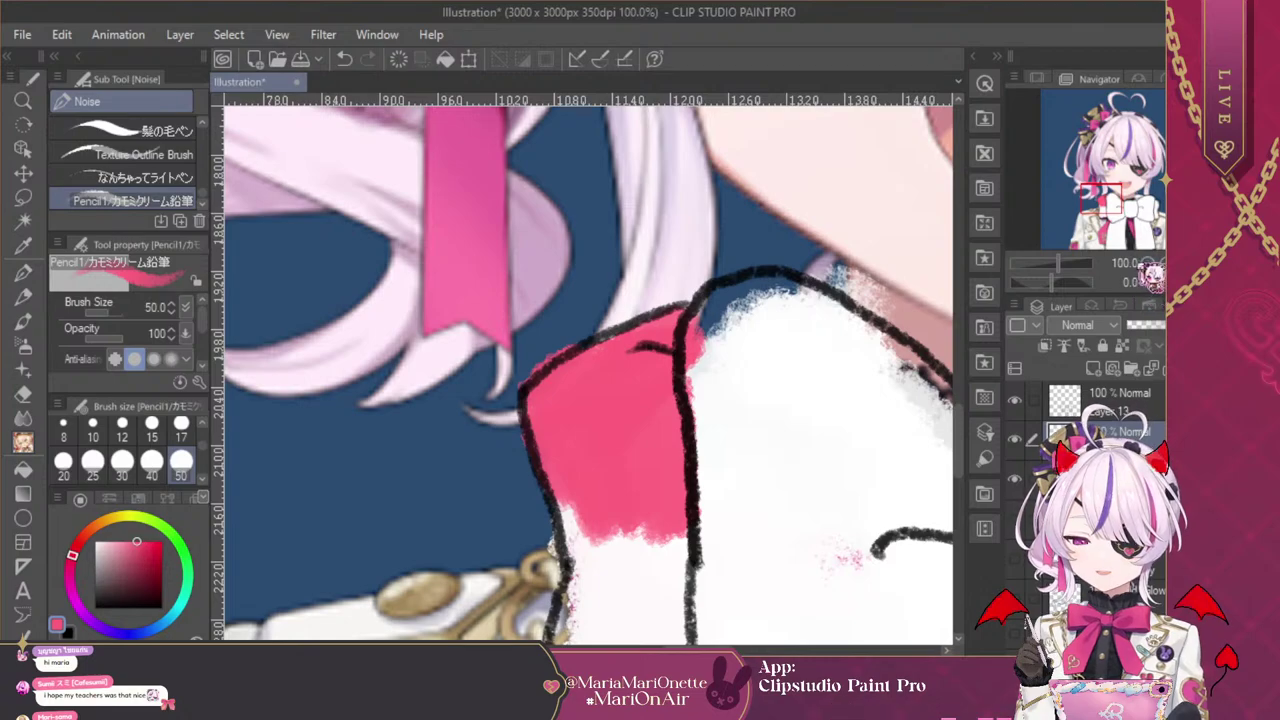
pyautogui.scroll(-1, 628, 390)
pyautogui.moveTo(573, 455)
pyautogui.mouseDown()
pyautogui.moveTo(592, 507)
pyautogui.moveTo(573, 574)
pyautogui.moveTo(584, 605)
pyautogui.moveTo(619, 618)
pyautogui.moveTo(650, 595)
pyautogui.moveTo(612, 610)
pyautogui.moveTo(662, 602)
pyautogui.mouseUp()
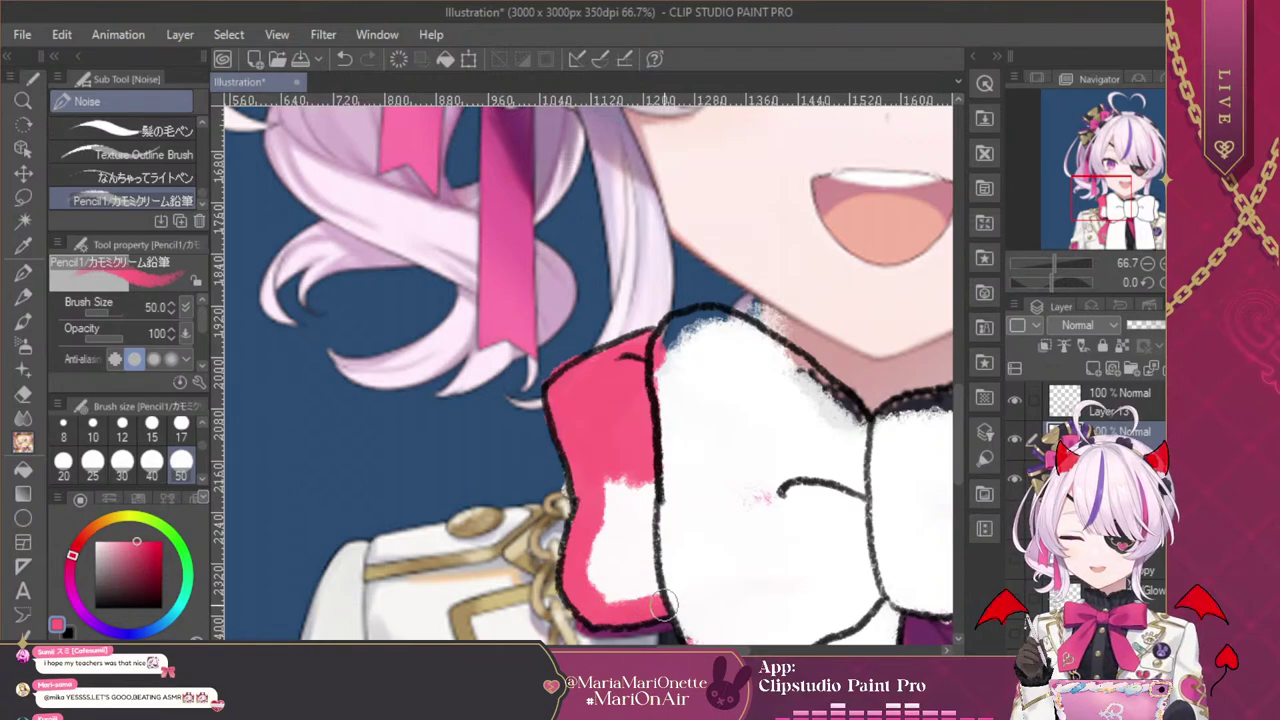
pyautogui.moveTo(618, 444)
pyautogui.mouseDown()
pyautogui.moveTo(608, 579)
pyautogui.moveTo(594, 552)
pyautogui.moveTo(607, 550)
pyautogui.moveTo(607, 590)
pyautogui.mouseUp()
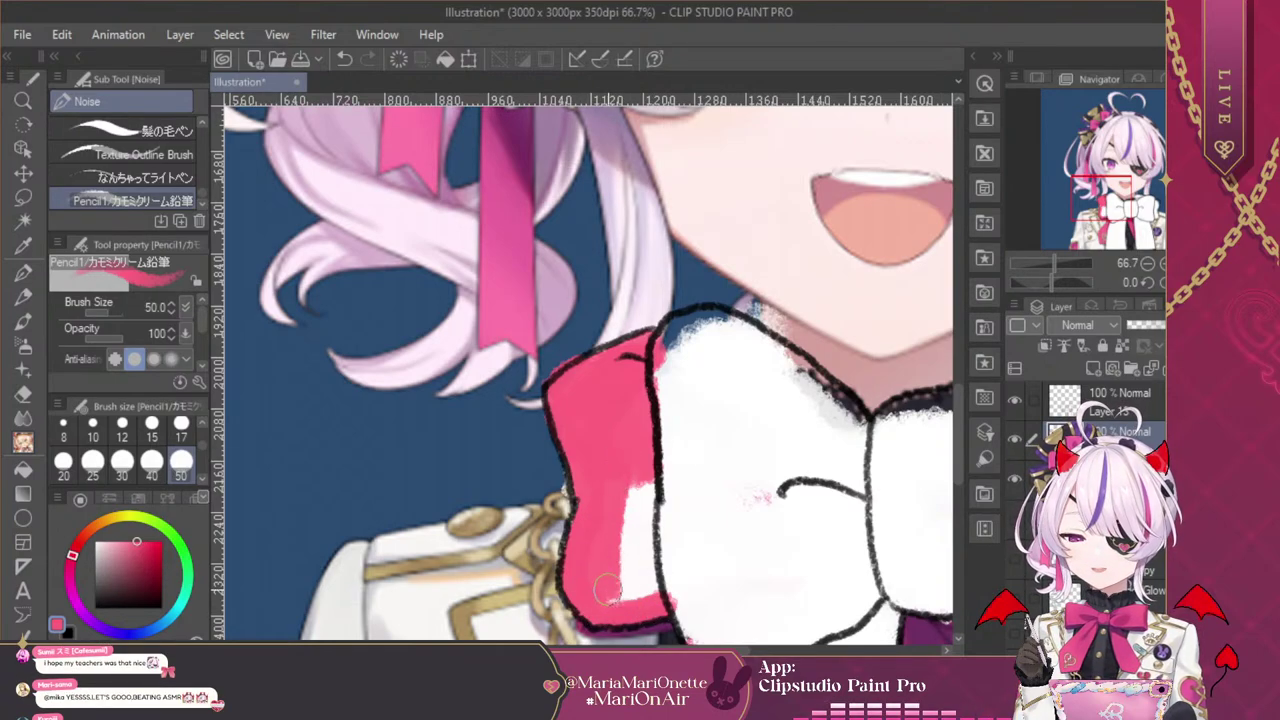
pyautogui.moveTo(620, 497)
pyautogui.mouseDown()
pyautogui.moveTo(626, 590)
pyautogui.moveTo(636, 500)
pyautogui.moveTo(648, 553)
pyautogui.mouseUp()
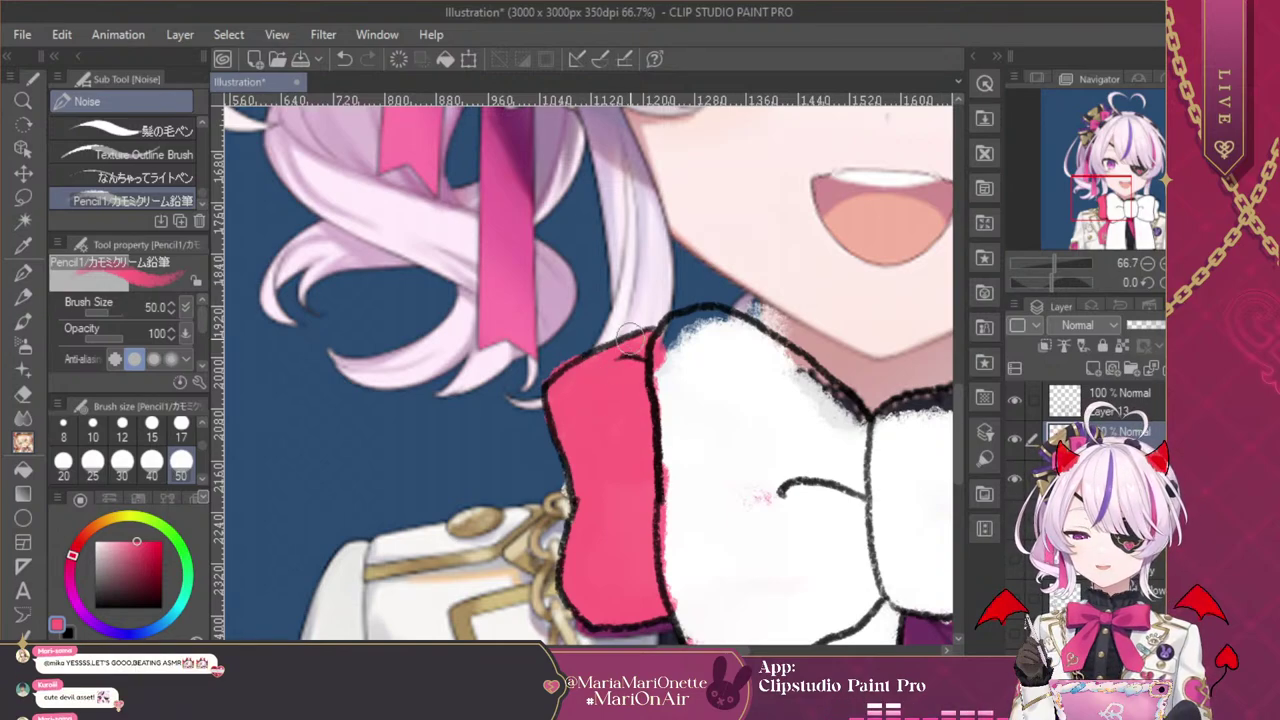
# Paint pinkish red along the outer, upper and lower edges of the left front loop and over its outer part
pyautogui.moveTo(672, 385)
pyautogui.mouseDown()
pyautogui.moveTo(669, 348)
pyautogui.moveTo(718, 332)
pyautogui.moveTo(693, 322)
pyautogui.moveTo(747, 344)
pyautogui.moveTo(684, 347)
pyautogui.moveTo(665, 423)
pyautogui.moveTo(684, 478)
pyautogui.mouseUp()
pyautogui.moveTo(1113, 208); pyautogui.dragTo(1133, 206)
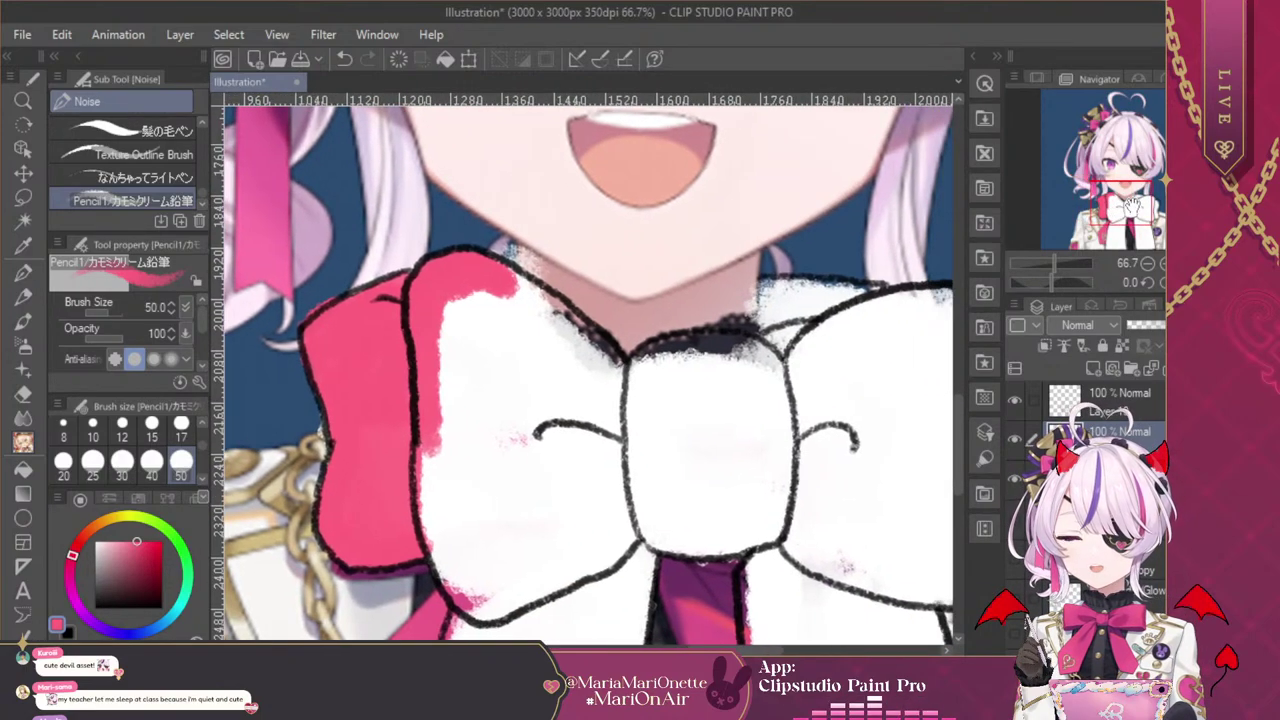
pyautogui.moveTo(518, 287)
pyautogui.mouseDown()
pyautogui.moveTo(551, 300)
pyautogui.moveTo(502, 274)
pyautogui.moveTo(589, 340)
pyautogui.moveTo(545, 306)
pyautogui.moveTo(605, 370)
pyautogui.mouseUp()
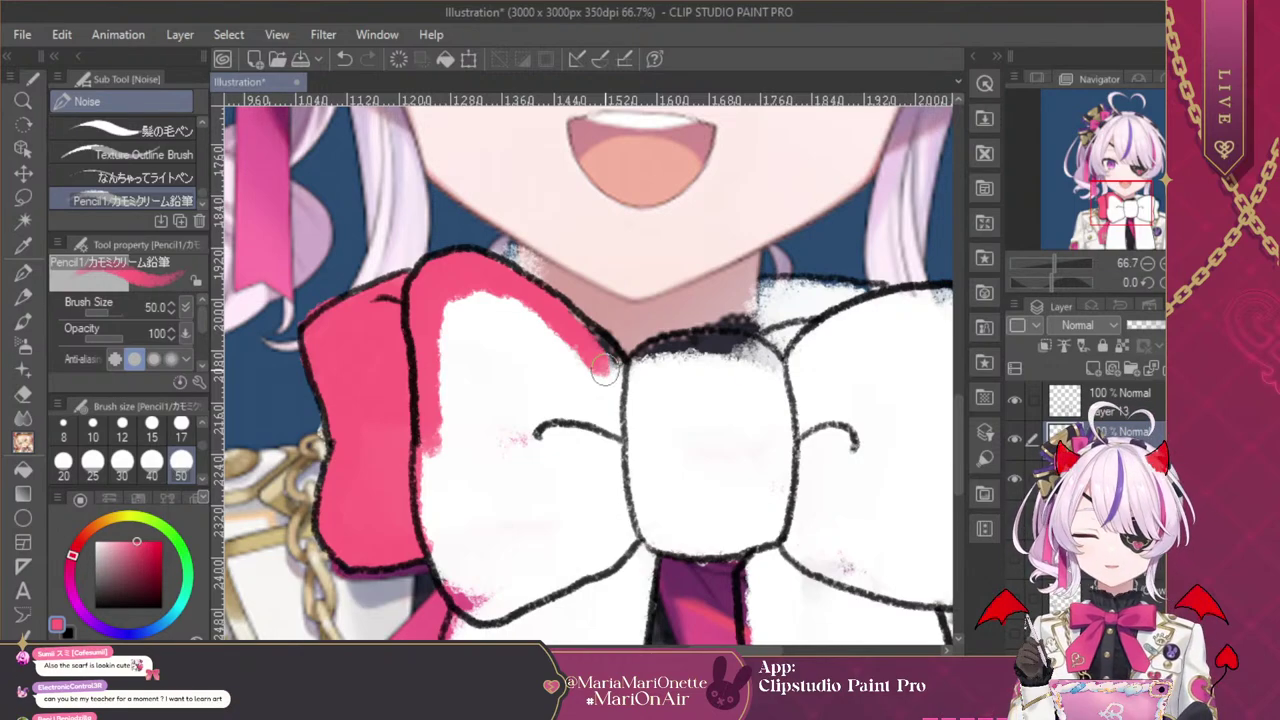
pyautogui.moveTo(598, 342); pyautogui.dragTo(626, 378)
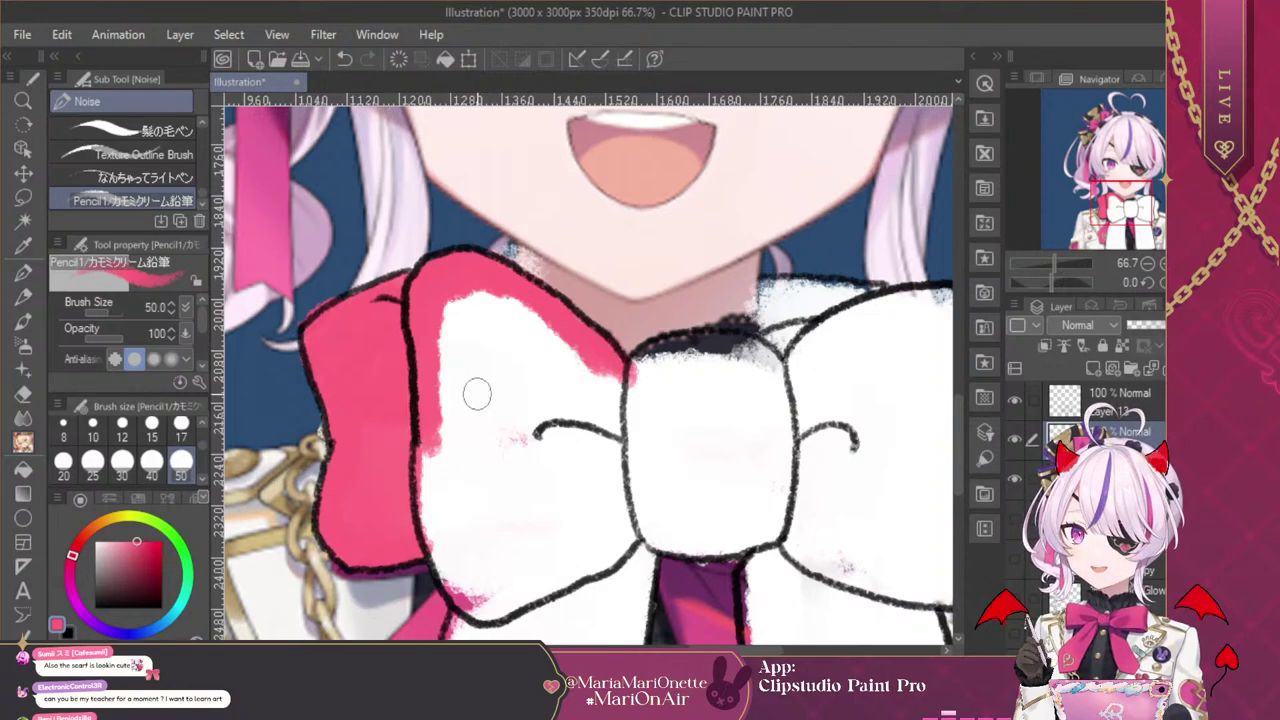
pyautogui.moveTo(424, 458)
pyautogui.mouseDown()
pyautogui.moveTo(428, 515)
pyautogui.moveTo(486, 608)
pyautogui.moveTo(451, 585)
pyautogui.moveTo(493, 613)
pyautogui.moveTo(442, 481)
pyautogui.moveTo(444, 353)
pyautogui.moveTo(430, 465)
pyautogui.moveTo(447, 306)
pyautogui.moveTo(471, 360)
pyautogui.mouseUp()
pyautogui.moveTo(445, 305)
pyautogui.mouseDown()
pyautogui.moveTo(480, 420)
pyautogui.moveTo(505, 330)
pyautogui.moveTo(450, 355)
pyautogui.mouseUp()
# Try the Milli pen marker at size 50 with a short pinkish-red stroke beside the left front loop's crease
pyautogui.click(23, 270)
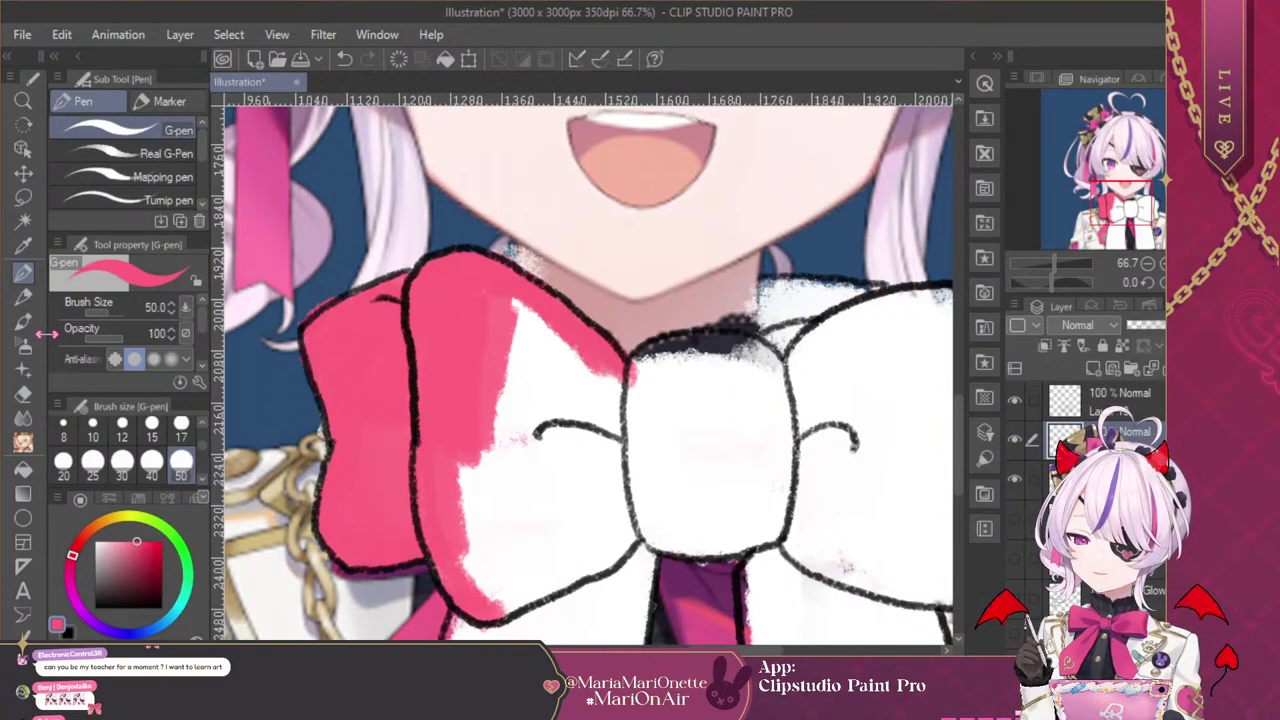
pyautogui.click(169, 101)
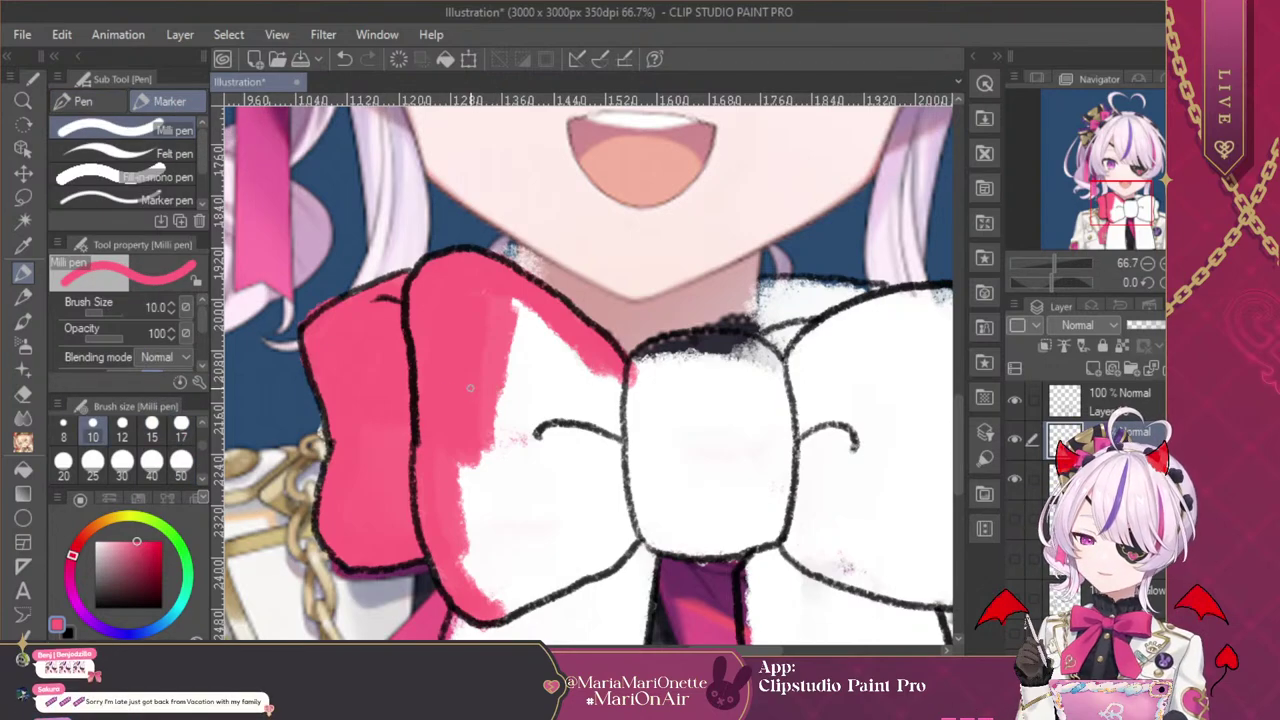
pyautogui.click(181, 470)
pyautogui.moveTo(495, 410)
pyautogui.mouseDown()
pyautogui.moveTo(498, 486)
pyautogui.moveTo(528, 425)
pyautogui.mouseUp()
# Switch to the Mechanical pencil at size 100 and fill the rest of the left front loop with pinkish red
pyautogui.click(83, 101)
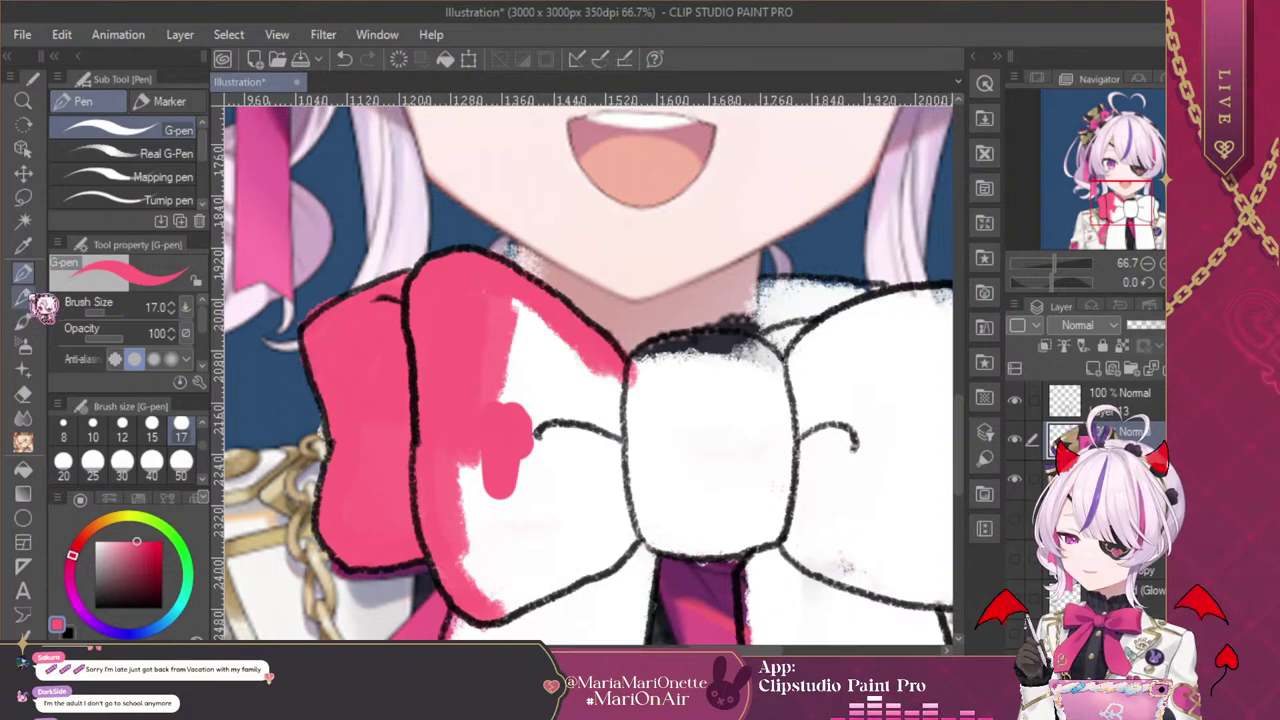
pyautogui.click(24, 297)
pyautogui.moveTo(525, 365)
pyautogui.mouseDown()
pyautogui.moveTo(498, 440)
pyautogui.moveTo(518, 412)
pyautogui.moveTo(528, 318)
pyautogui.mouseUp()
pyautogui.scroll(-1, 208, 456)
pyautogui.click(152, 460)
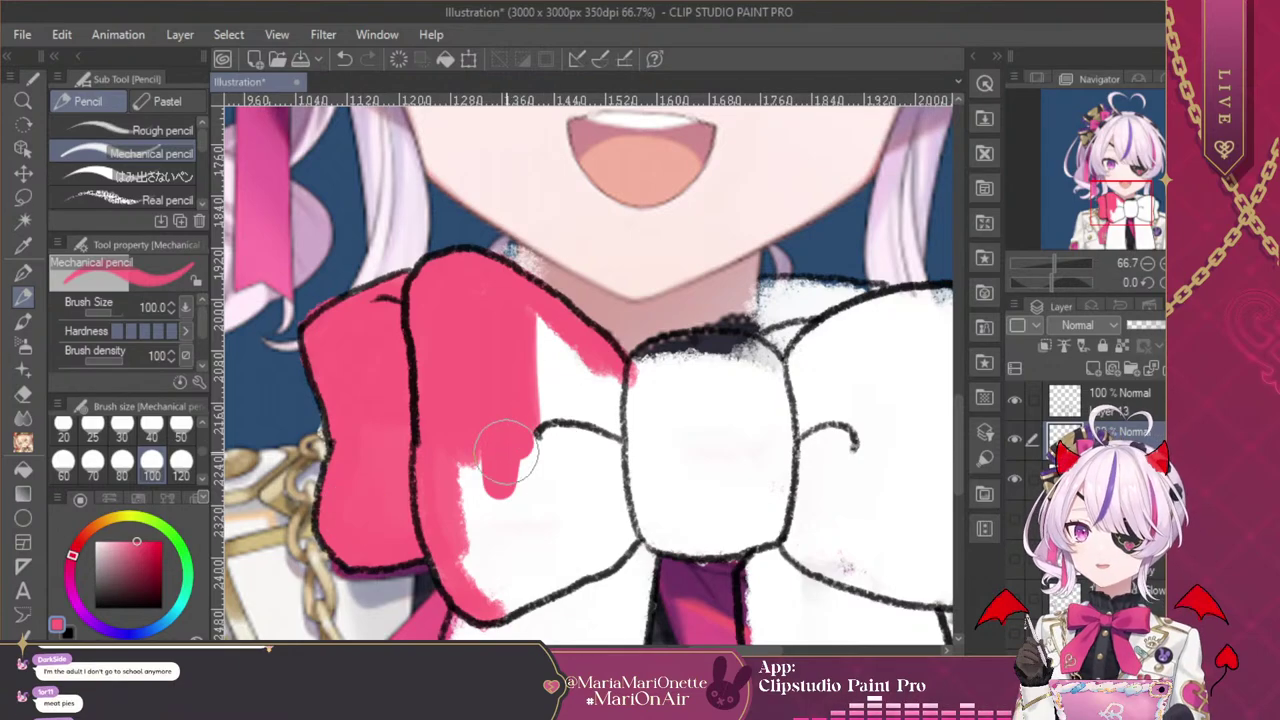
pyautogui.moveTo(486, 428)
pyautogui.mouseDown()
pyautogui.moveTo(497, 480)
pyautogui.moveTo(501, 430)
pyautogui.moveTo(476, 430)
pyautogui.moveTo(450, 467)
pyautogui.moveTo(511, 609)
pyautogui.moveTo(531, 367)
pyautogui.moveTo(546, 335)
pyautogui.moveTo(527, 312)
pyautogui.moveTo(580, 420)
pyautogui.mouseUp()
pyautogui.moveTo(380, 400)
pyautogui.mouseDown()
pyautogui.moveTo(425, 439)
pyautogui.moveTo(553, 425)
pyautogui.moveTo(536, 583)
pyautogui.moveTo(616, 523)
pyautogui.moveTo(603, 535)
pyautogui.moveTo(600, 470)
pyautogui.mouseUp()
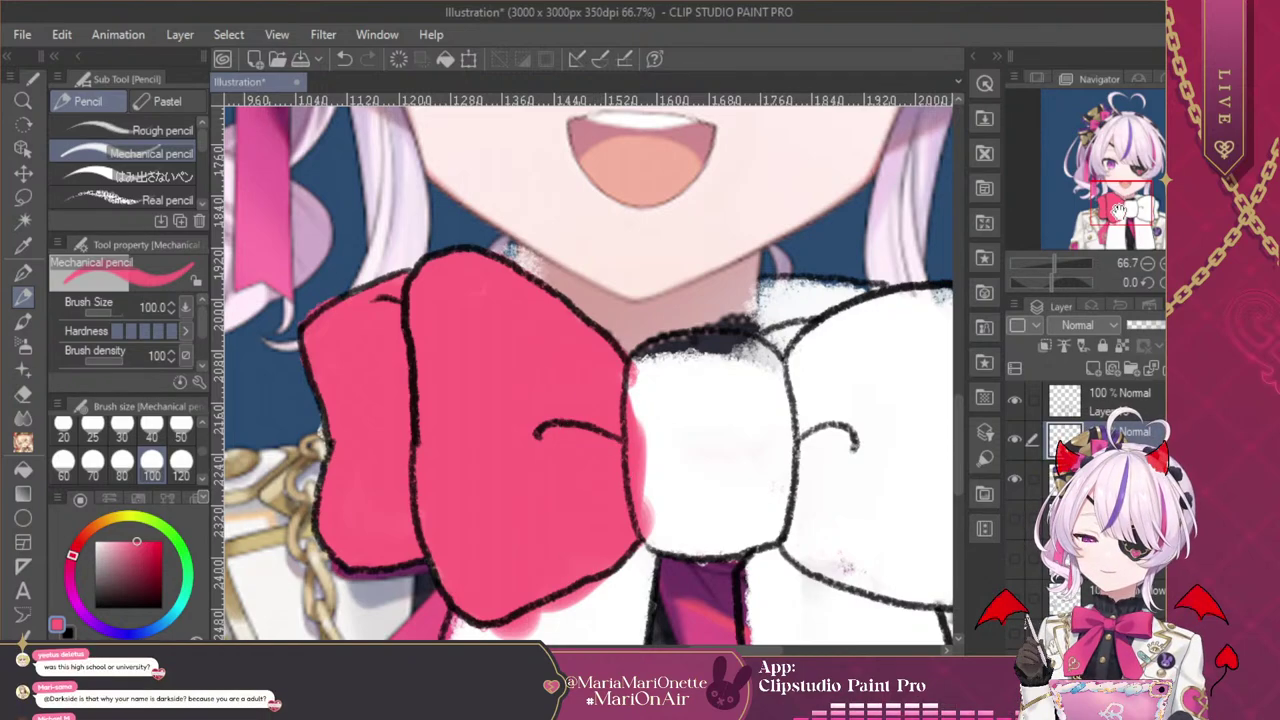
# Fill the bow's left tail with pinkish red from the front loop down to the canvas border
pyautogui.moveTo(1118, 199); pyautogui.dragTo(1120, 222)
pyautogui.moveTo(450, 250)
pyautogui.mouseDown()
pyautogui.moveTo(402, 528)
pyautogui.moveTo(407, 585)
pyautogui.mouseUp()
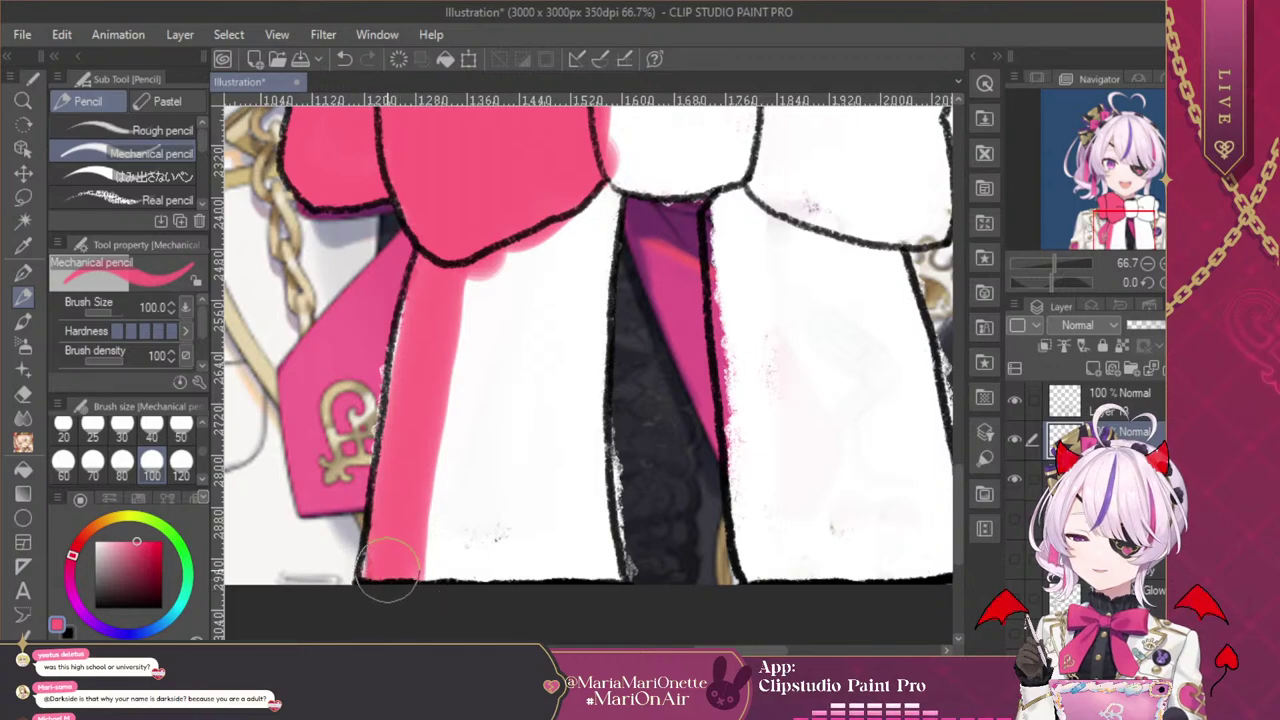
pyautogui.moveTo(418, 347)
pyautogui.mouseDown()
pyautogui.moveTo(390, 550)
pyautogui.moveTo(411, 563)
pyautogui.moveTo(480, 266)
pyautogui.moveTo(433, 442)
pyautogui.moveTo(442, 566)
pyautogui.moveTo(487, 264)
pyautogui.moveTo(455, 450)
pyautogui.moveTo(465, 566)
pyautogui.moveTo(514, 215)
pyautogui.moveTo(468, 520)
pyautogui.moveTo(457, 440)
pyautogui.moveTo(429, 578)
pyautogui.moveTo(493, 304)
pyautogui.moveTo(588, 203)
pyautogui.moveTo(578, 245)
pyautogui.moveTo(600, 180)
pyautogui.moveTo(567, 418)
pyautogui.moveTo(572, 605)
pyautogui.mouseUp()
pyautogui.moveTo(575, 237)
pyautogui.mouseDown()
pyautogui.moveTo(540, 432)
pyautogui.moveTo(560, 578)
pyautogui.moveTo(550, 250)
pyautogui.moveTo(512, 565)
pyautogui.moveTo(485, 419)
pyautogui.moveTo(545, 500)
pyautogui.moveTo(606, 185)
pyautogui.moveTo(574, 327)
pyautogui.moveTo(583, 502)
pyautogui.moveTo(557, 418)
pyautogui.moveTo(594, 276)
pyautogui.moveTo(588, 555)
pyautogui.mouseUp()
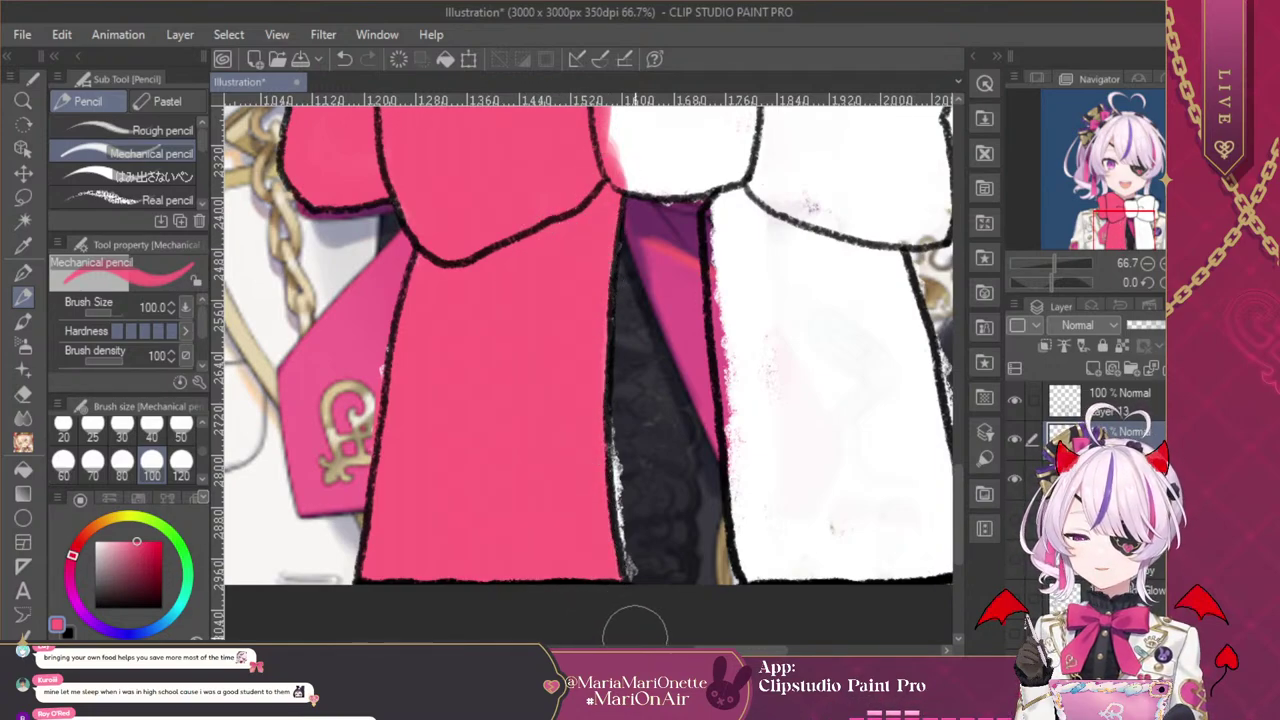
# Fill the bow's centre knot with pinkish red up to its black outline
pyautogui.scroll(10, 485, 460)
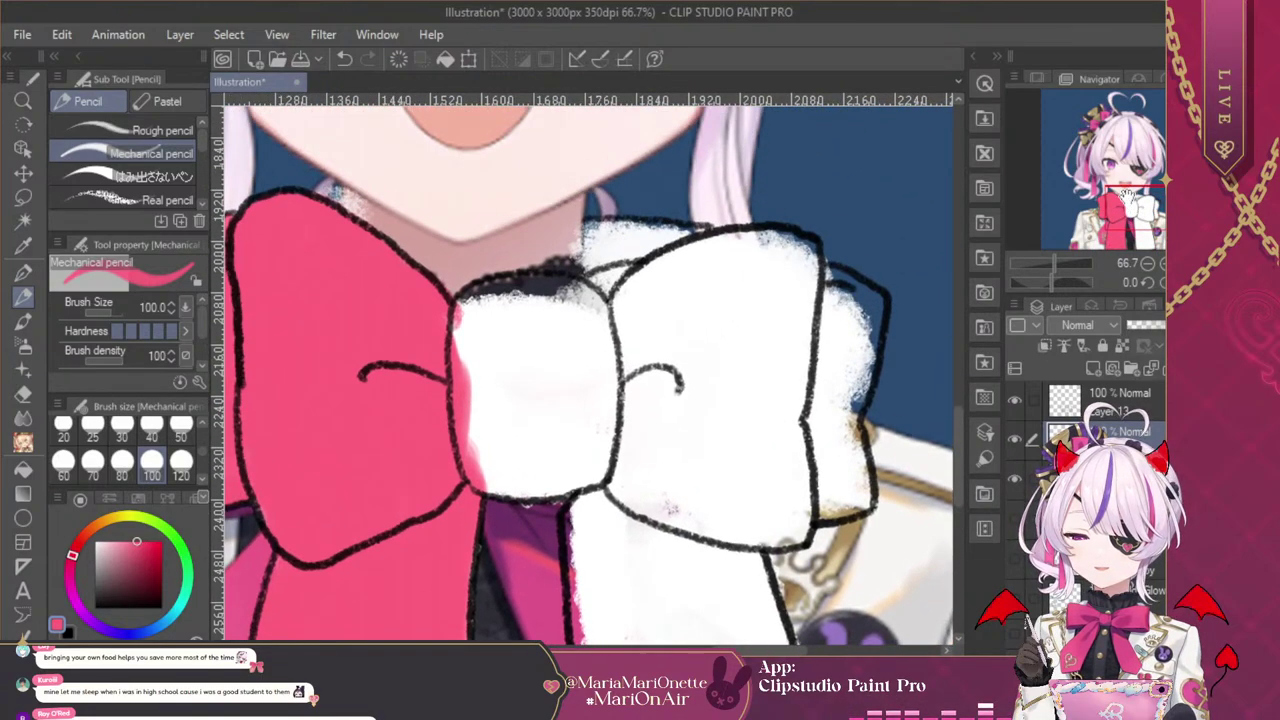
pyautogui.moveTo(485, 460)
pyautogui.mouseDown()
pyautogui.moveTo(463, 396)
pyautogui.moveTo(473, 314)
pyautogui.moveTo(513, 300)
pyautogui.moveTo(570, 308)
pyautogui.moveTo(591, 338)
pyautogui.moveTo(586, 382)
pyautogui.mouseUp()
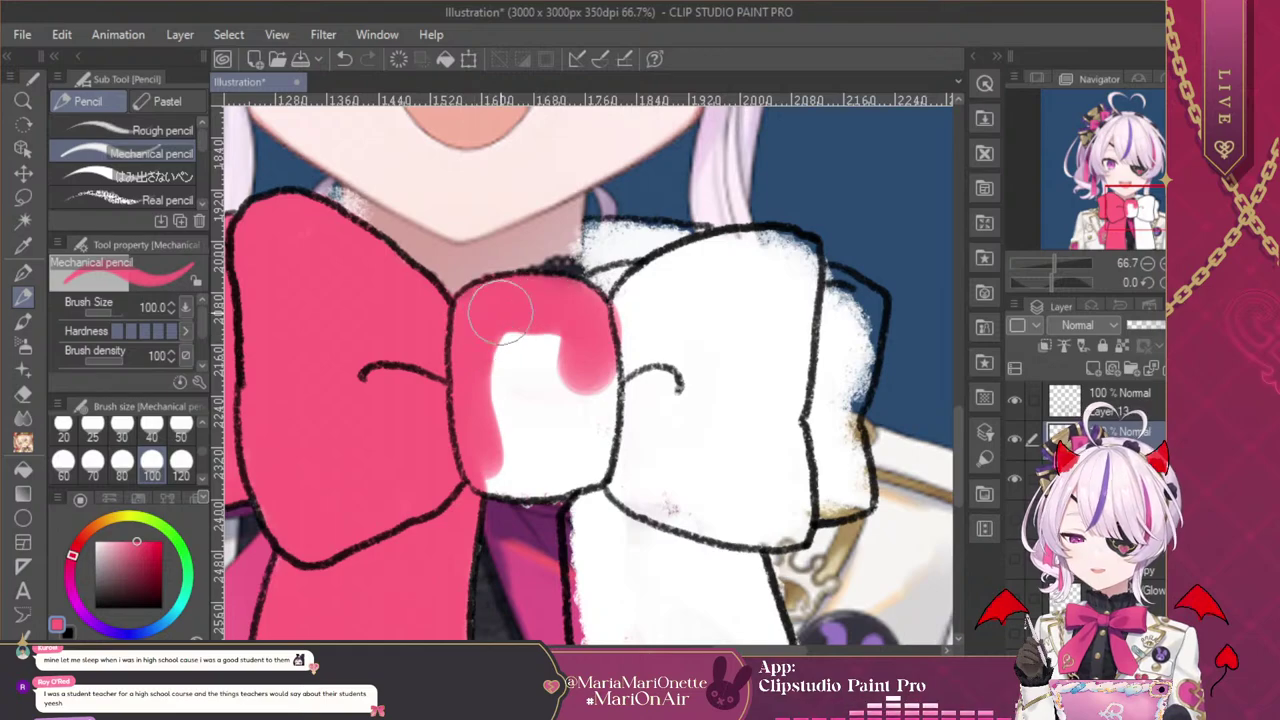
pyautogui.moveTo(558, 308)
pyautogui.mouseDown()
pyautogui.moveTo(593, 345)
pyautogui.moveTo(570, 309)
pyautogui.moveTo(594, 354)
pyautogui.moveTo(574, 380)
pyautogui.moveTo(578, 292)
pyautogui.mouseUp()
pyautogui.moveTo(484, 357)
pyautogui.mouseDown()
pyautogui.moveTo(509, 331)
pyautogui.moveTo(478, 349)
pyautogui.moveTo(503, 371)
pyautogui.moveTo(473, 420)
pyautogui.moveTo(475, 451)
pyautogui.moveTo(498, 466)
pyautogui.moveTo(591, 448)
pyautogui.moveTo(472, 461)
pyautogui.moveTo(510, 474)
pyautogui.moveTo(593, 450)
pyautogui.moveTo(494, 426)
pyautogui.moveTo(506, 456)
pyautogui.moveTo(520, 436)
pyautogui.moveTo(569, 434)
pyautogui.moveTo(589, 374)
pyautogui.moveTo(597, 445)
pyautogui.mouseUp()
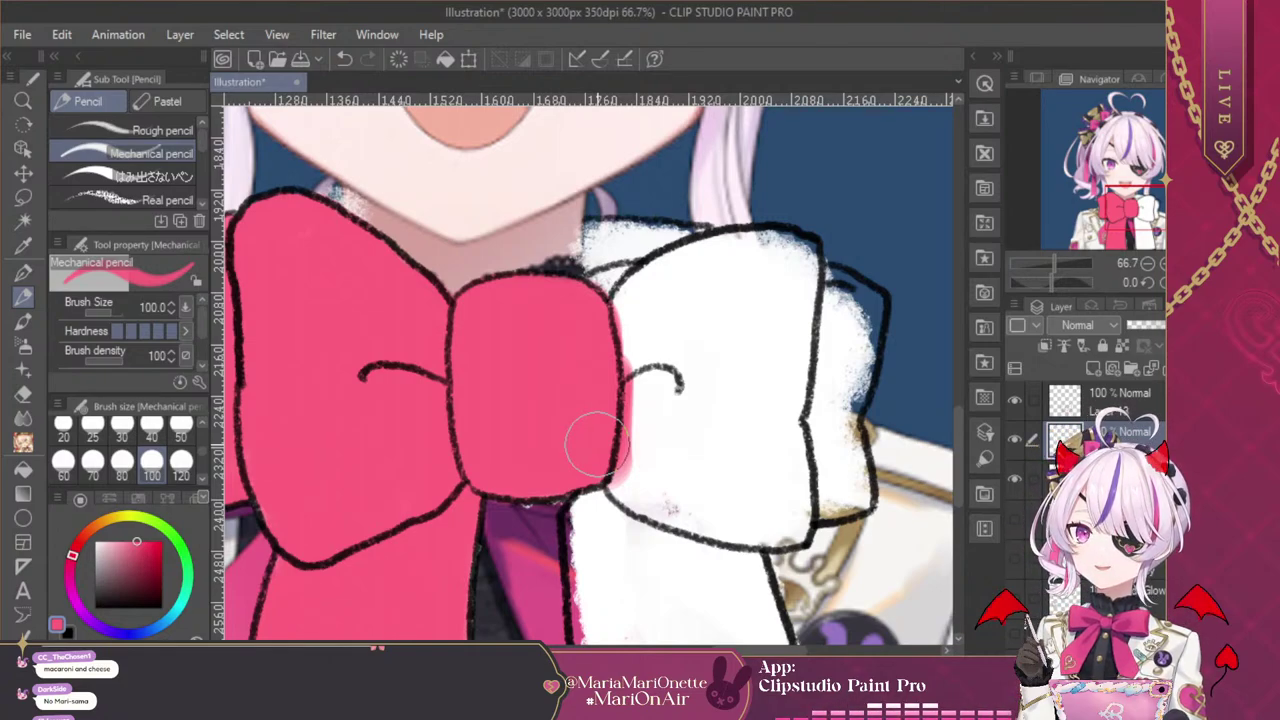
# Fill the right front loop with pinkish red, covering its edges and the area around the crease
pyautogui.moveTo(597, 445)
pyautogui.mouseDown()
pyautogui.moveTo(620, 333)
pyautogui.moveTo(694, 271)
pyautogui.moveTo(618, 335)
pyautogui.moveTo(706, 268)
pyautogui.moveTo(620, 323)
pyautogui.moveTo(748, 243)
pyautogui.mouseUp()
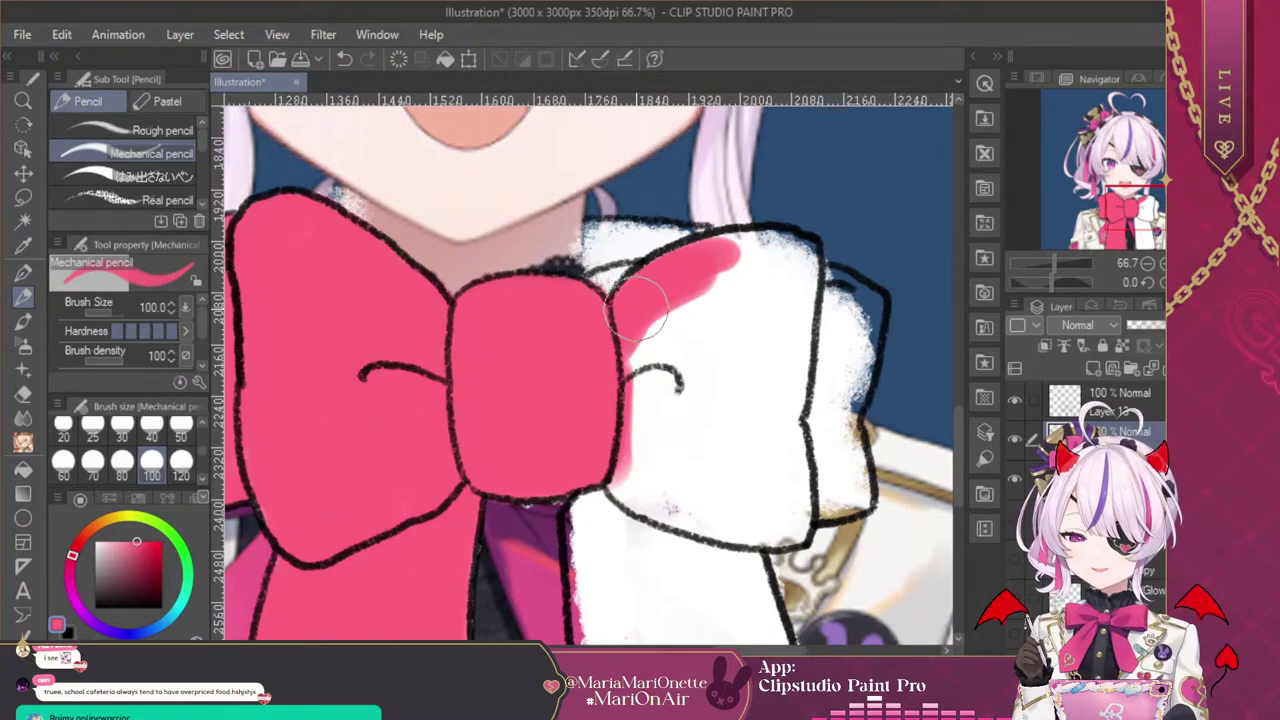
pyautogui.moveTo(637, 312)
pyautogui.mouseDown()
pyautogui.moveTo(705, 262)
pyautogui.moveTo(642, 290)
pyautogui.moveTo(754, 250)
pyautogui.moveTo(700, 256)
pyautogui.moveTo(825, 241)
pyautogui.moveTo(781, 242)
pyautogui.moveTo(843, 251)
pyautogui.mouseUp()
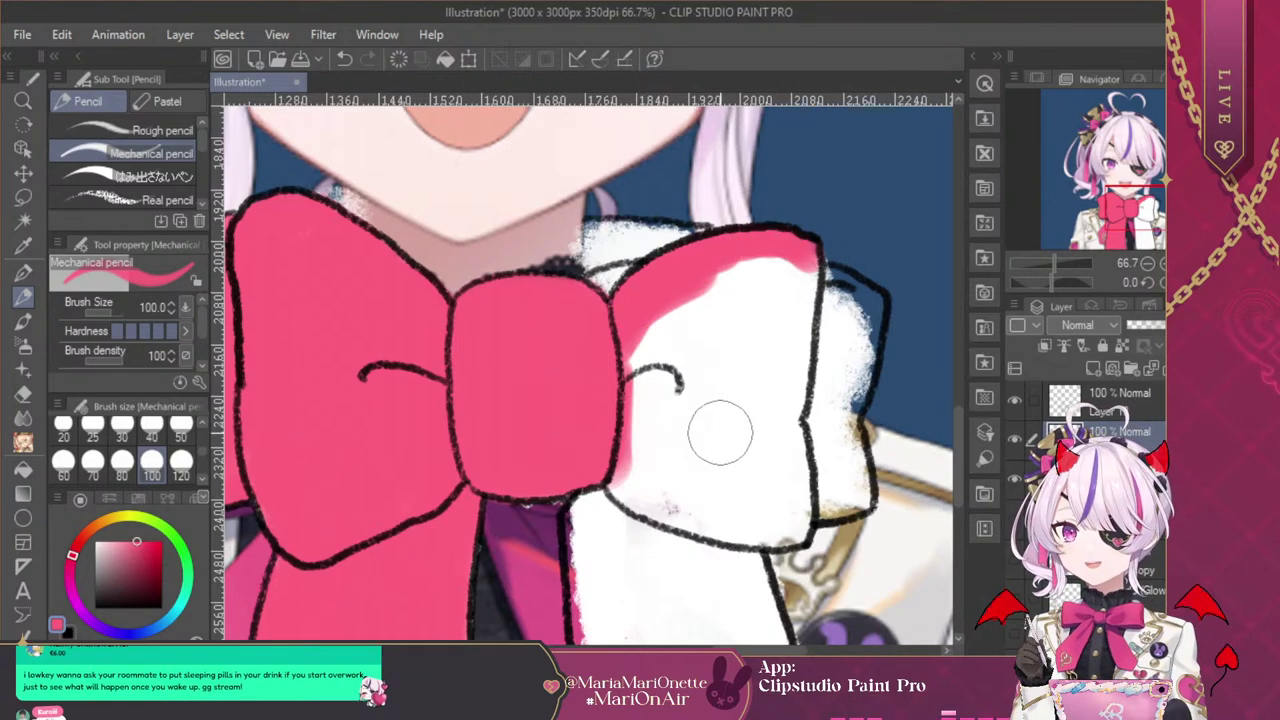
pyautogui.moveTo(663, 423)
pyautogui.mouseDown()
pyautogui.moveTo(687, 384)
pyautogui.moveTo(704, 399)
pyautogui.moveTo(718, 376)
pyautogui.moveTo(749, 393)
pyautogui.moveTo(775, 376)
pyautogui.moveTo(787, 320)
pyautogui.moveTo(670, 365)
pyautogui.moveTo(661, 317)
pyautogui.moveTo(754, 269)
pyautogui.moveTo(799, 289)
pyautogui.moveTo(770, 382)
pyautogui.moveTo(668, 348)
pyautogui.moveTo(792, 298)
pyautogui.moveTo(866, 298)
pyautogui.moveTo(717, 293)
pyautogui.moveTo(685, 318)
pyautogui.moveTo(695, 371)
pyautogui.moveTo(759, 295)
pyautogui.moveTo(647, 374)
pyautogui.moveTo(671, 419)
pyautogui.moveTo(827, 396)
pyautogui.moveTo(798, 384)
pyautogui.moveTo(808, 399)
pyautogui.moveTo(828, 363)
pyautogui.moveTo(773, 405)
pyautogui.moveTo(696, 374)
pyautogui.moveTo(665, 460)
pyautogui.moveTo(627, 460)
pyautogui.moveTo(670, 495)
pyautogui.moveTo(616, 468)
pyautogui.moveTo(672, 514)
pyautogui.moveTo(730, 495)
pyautogui.moveTo(665, 456)
pyautogui.moveTo(741, 525)
pyautogui.moveTo(711, 509)
pyautogui.moveTo(782, 514)
pyautogui.moveTo(794, 476)
pyautogui.moveTo(786, 518)
pyautogui.moveTo(757, 515)
pyautogui.moveTo(762, 489)
pyautogui.moveTo(679, 456)
pyautogui.moveTo(765, 458)
pyautogui.mouseUp()
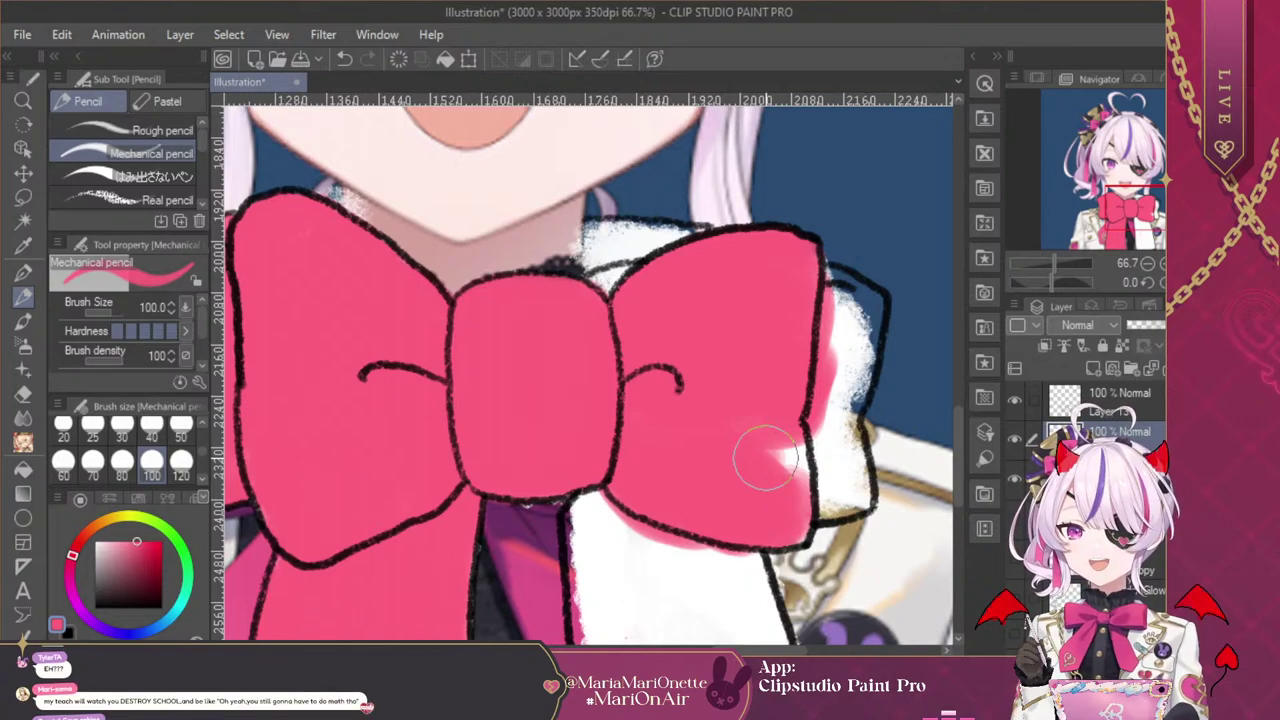
pyautogui.moveTo(766, 458)
pyautogui.mouseDown()
pyautogui.moveTo(766, 436)
pyautogui.moveTo(784, 518)
pyautogui.mouseUp()
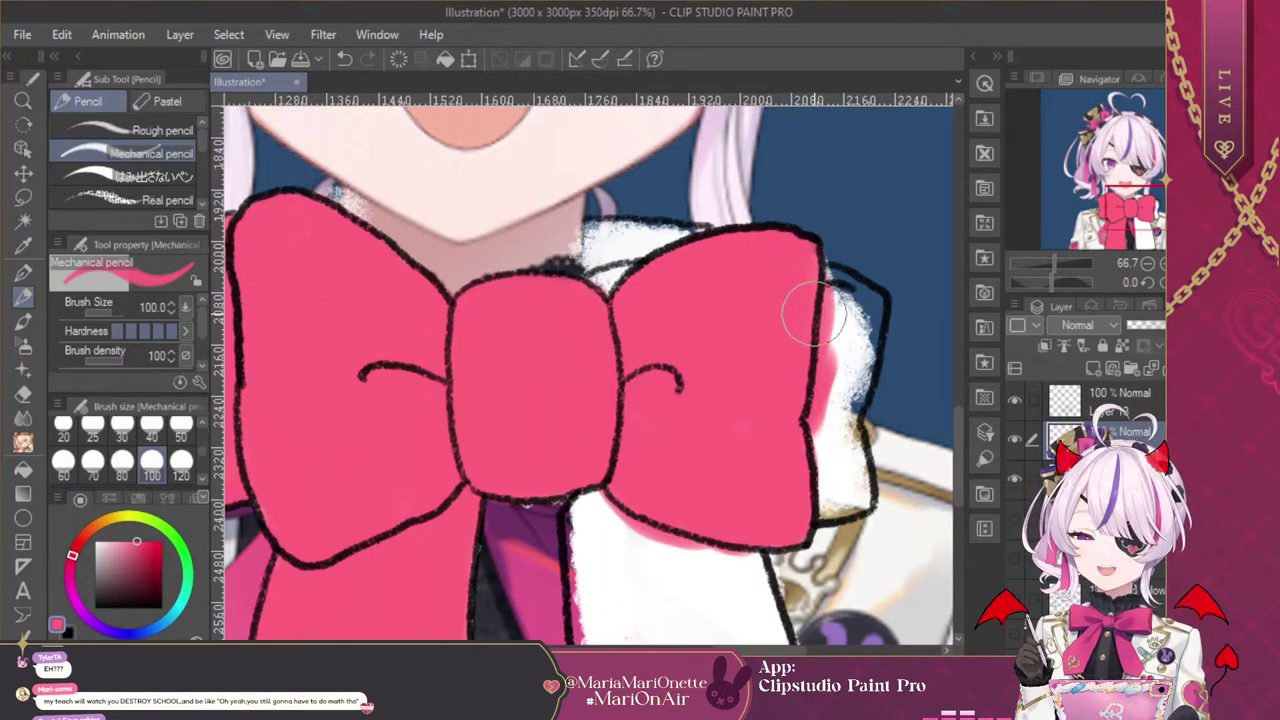
# Fill the right rear loop with pinkish red, reducing the brush size to 50, and colour the folds above the front loop
pyautogui.moveTo(798, 280)
pyautogui.mouseDown()
pyautogui.moveTo(804, 478)
pyautogui.moveTo(804, 428)
pyautogui.moveTo(816, 491)
pyautogui.moveTo(840, 483)
pyautogui.moveTo(810, 490)
pyautogui.moveTo(836, 490)
pyautogui.moveTo(847, 442)
pyautogui.moveTo(819, 402)
pyautogui.moveTo(853, 473)
pyautogui.mouseUp()
pyautogui.click(181, 437)
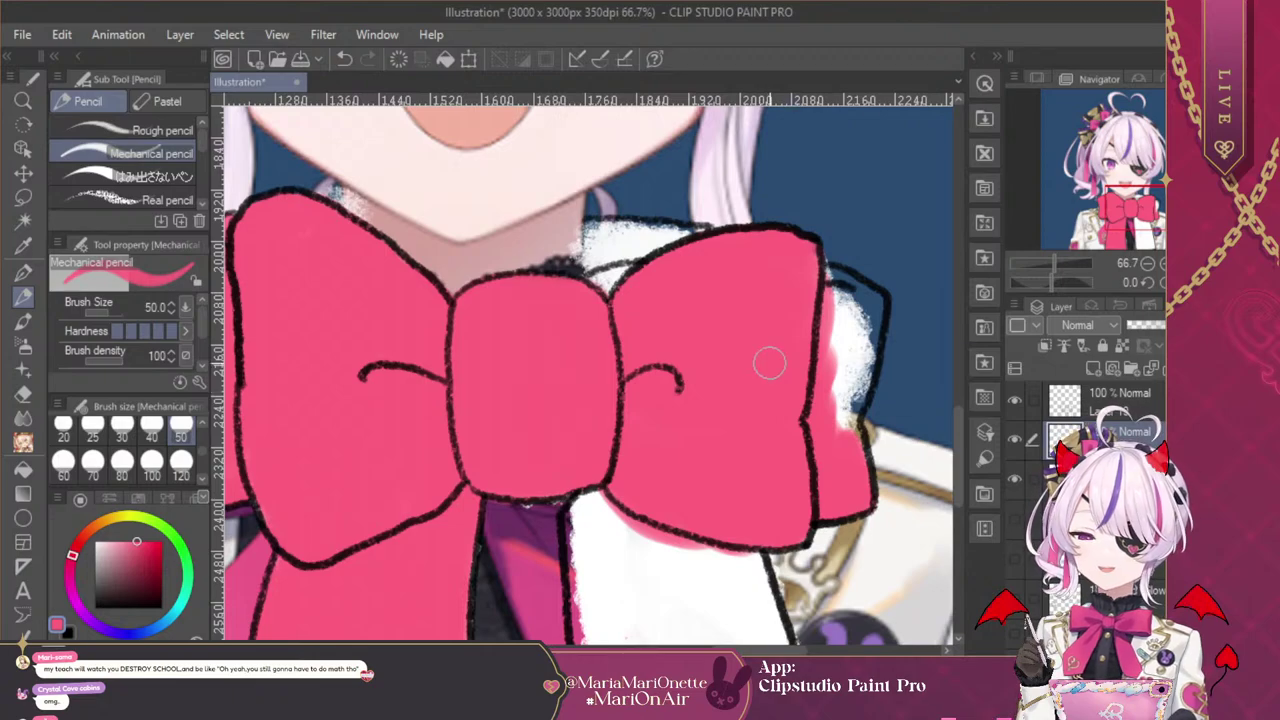
pyautogui.moveTo(848, 428)
pyautogui.mouseDown()
pyautogui.moveTo(860, 320)
pyautogui.moveTo(836, 285)
pyautogui.moveTo(836, 388)
pyautogui.mouseUp()
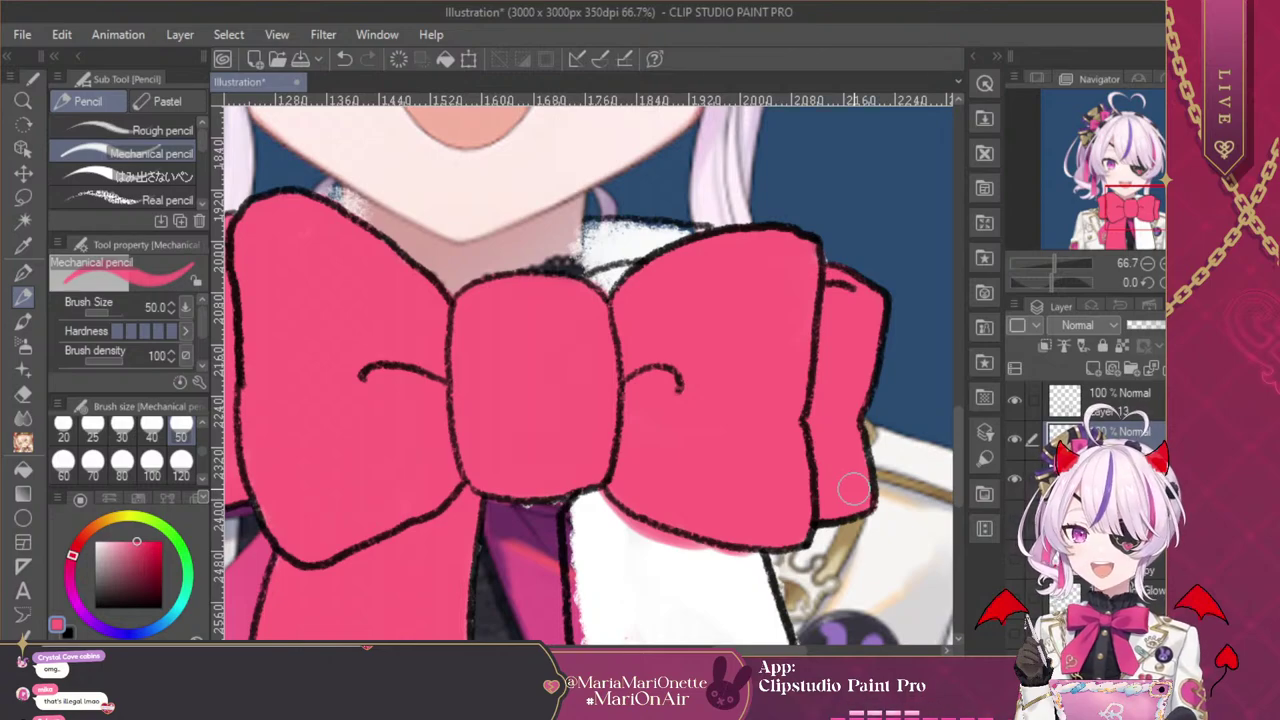
pyautogui.moveTo(582, 214)
pyautogui.mouseDown()
pyautogui.moveTo(588, 275)
pyautogui.moveTo(598, 232)
pyautogui.moveTo(699, 241)
pyautogui.moveTo(589, 257)
pyautogui.moveTo(594, 275)
pyautogui.moveTo(650, 240)
pyautogui.mouseUp()
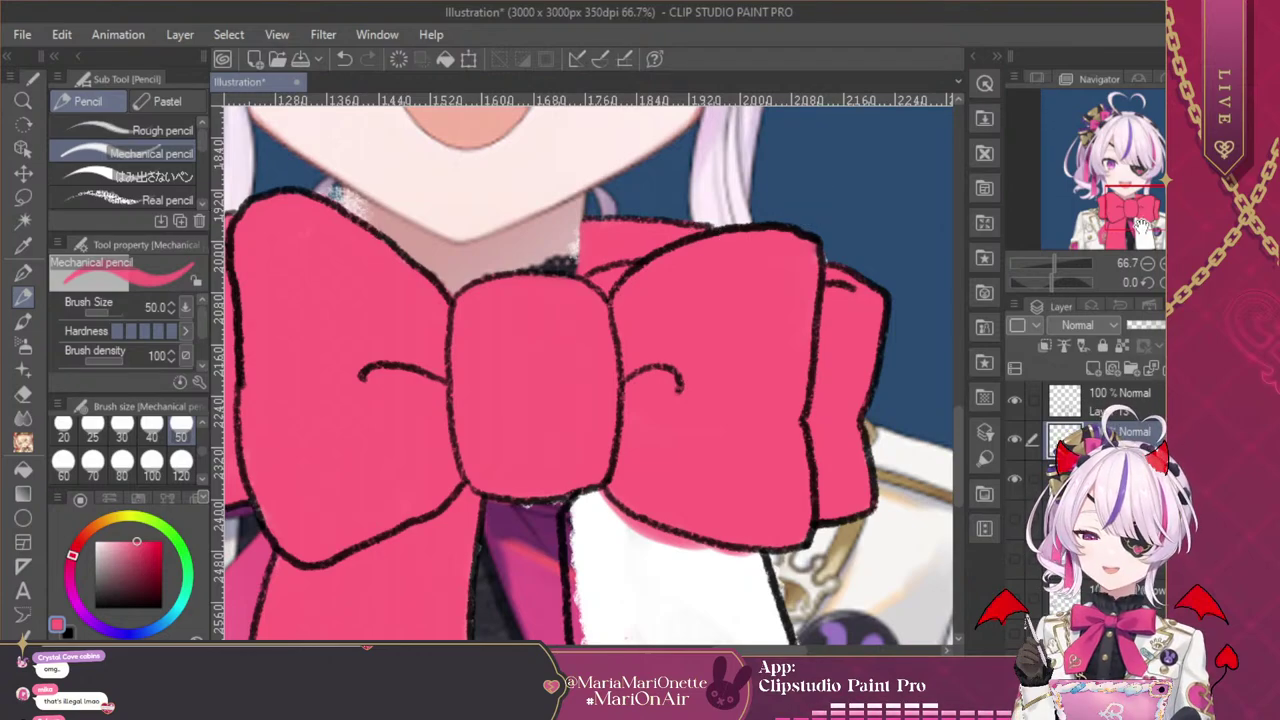
# Paint pinkish red along both sides and the upper edge of the bow's right tail, just inside the black outline
pyautogui.moveTo(1134, 214); pyautogui.dragTo(1138, 226)
pyautogui.moveTo(514, 264); pyautogui.dragTo(558, 640)
pyautogui.click(558, 649)
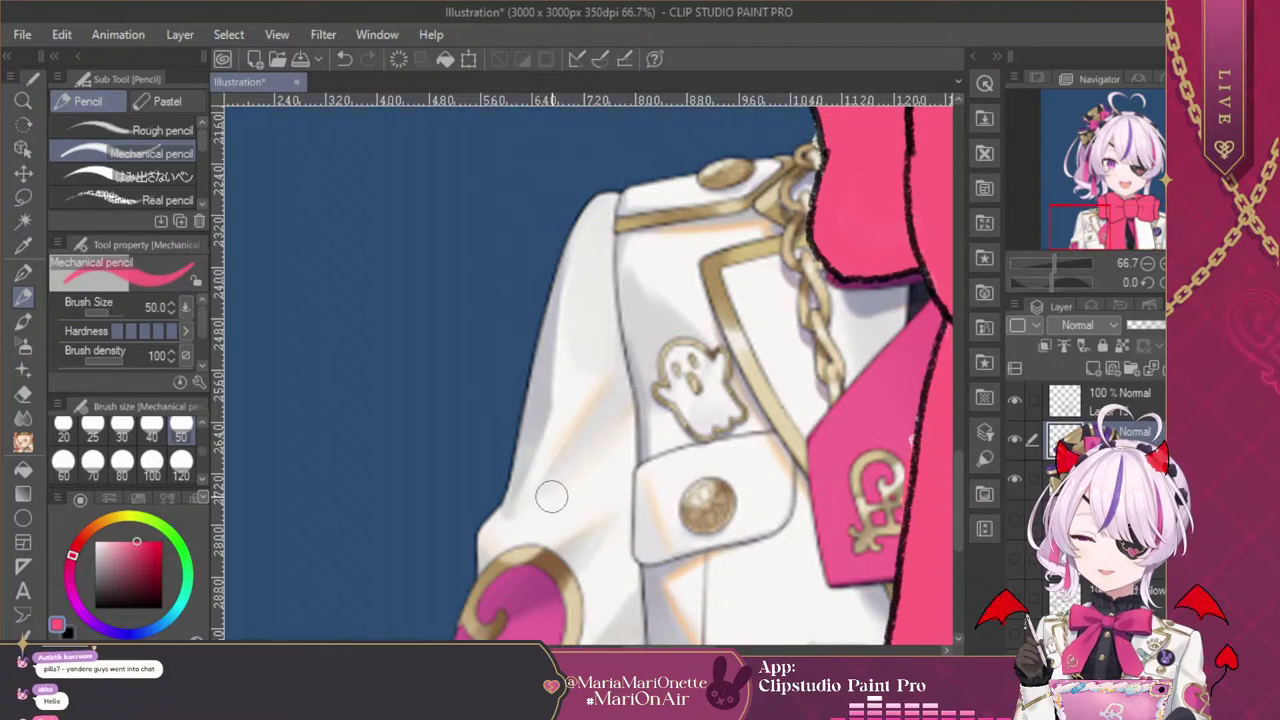
pyautogui.moveTo(1136, 244)
pyautogui.mouseDown()
pyautogui.moveTo(1146, 231)
pyautogui.moveTo(1152, 243)
pyautogui.mouseUp()
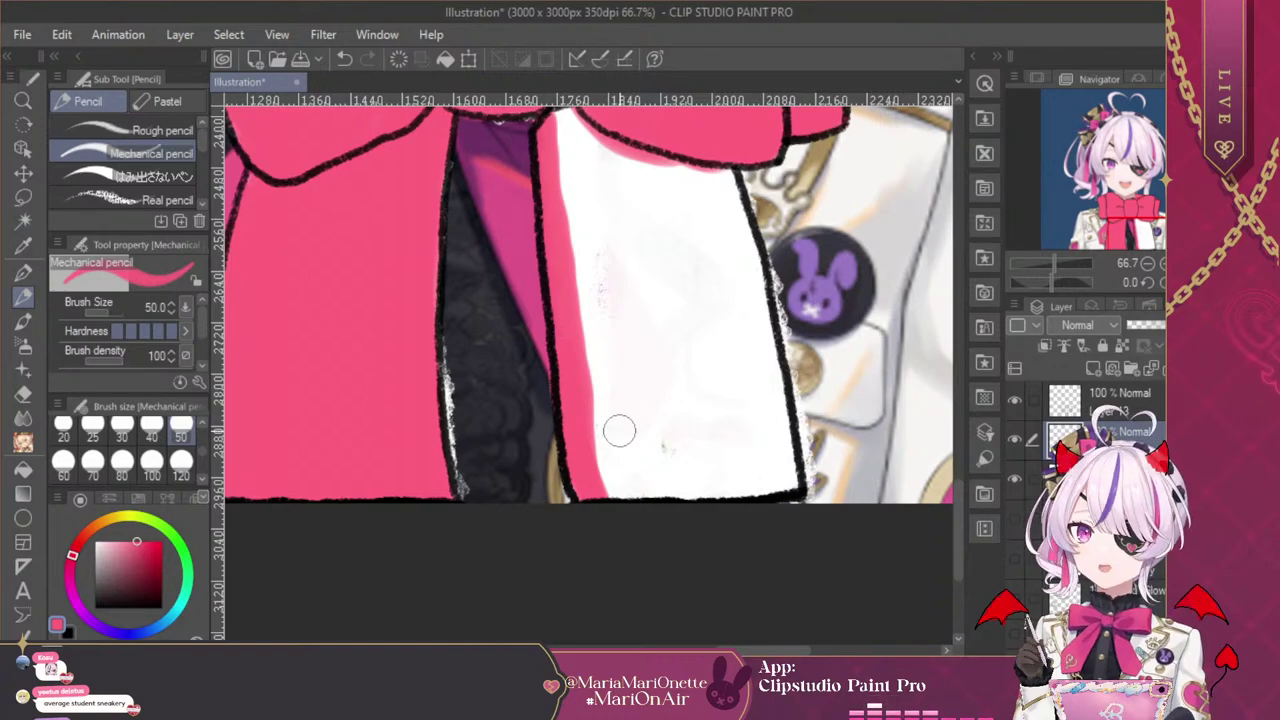
pyautogui.moveTo(1140, 228); pyautogui.dragTo(1155, 223)
pyautogui.moveTo(424, 226)
pyautogui.mouseDown()
pyautogui.moveTo(507, 237)
pyautogui.moveTo(437, 217)
pyautogui.moveTo(549, 270)
pyautogui.moveTo(559, 297)
pyautogui.moveTo(542, 253)
pyautogui.moveTo(598, 562)
pyautogui.moveTo(612, 577)
pyautogui.moveTo(560, 313)
pyautogui.moveTo(594, 458)
pyautogui.moveTo(583, 414)
pyautogui.moveTo(576, 512)
pyautogui.moveTo(588, 481)
pyautogui.mouseUp()
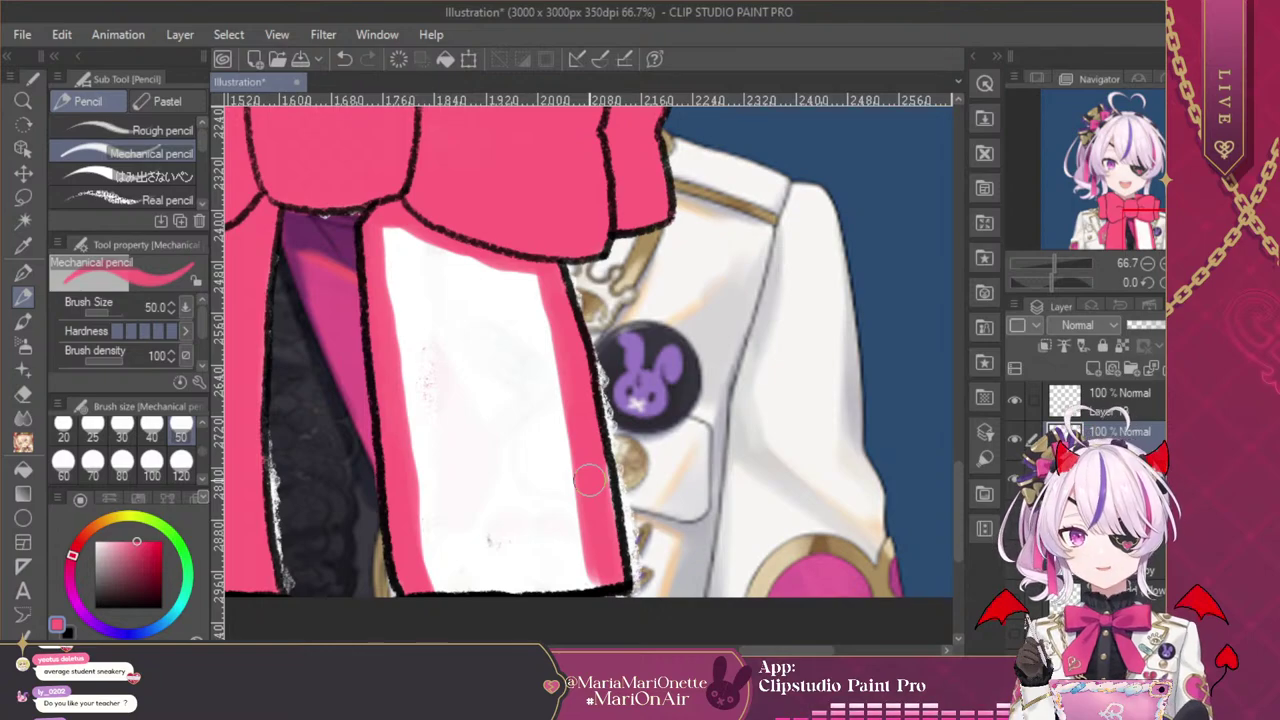
# Fill the rest of the bow's right tail with pinkish red, down to the black outline at its lower edge
pyautogui.moveTo(385, 225)
pyautogui.mouseDown()
pyautogui.moveTo(388, 322)
pyautogui.moveTo(405, 218)
pyautogui.moveTo(425, 310)
pyautogui.moveTo(450, 320)
pyautogui.moveTo(470, 290)
pyautogui.moveTo(497, 333)
pyautogui.moveTo(528, 325)
pyautogui.moveTo(555, 355)
pyautogui.mouseUp()
pyautogui.moveTo(430, 378)
pyautogui.mouseDown()
pyautogui.moveTo(441, 420)
pyautogui.moveTo(462, 305)
pyautogui.moveTo(505, 464)
pyautogui.moveTo(515, 344)
pyautogui.moveTo(542, 438)
pyautogui.moveTo(555, 442)
pyautogui.moveTo(569, 413)
pyautogui.moveTo(567, 398)
pyautogui.moveTo(449, 421)
pyautogui.moveTo(427, 450)
pyautogui.moveTo(423, 495)
pyautogui.moveTo(410, 498)
pyautogui.moveTo(385, 398)
pyautogui.moveTo(435, 501)
pyautogui.moveTo(454, 431)
pyautogui.moveTo(506, 521)
pyautogui.moveTo(549, 472)
pyautogui.mouseUp()
pyautogui.moveTo(418, 508)
pyautogui.mouseDown()
pyautogui.moveTo(439, 563)
pyautogui.moveTo(488, 514)
pyautogui.mouseUp()
pyautogui.moveTo(1144, 224); pyautogui.dragTo(1146, 229)
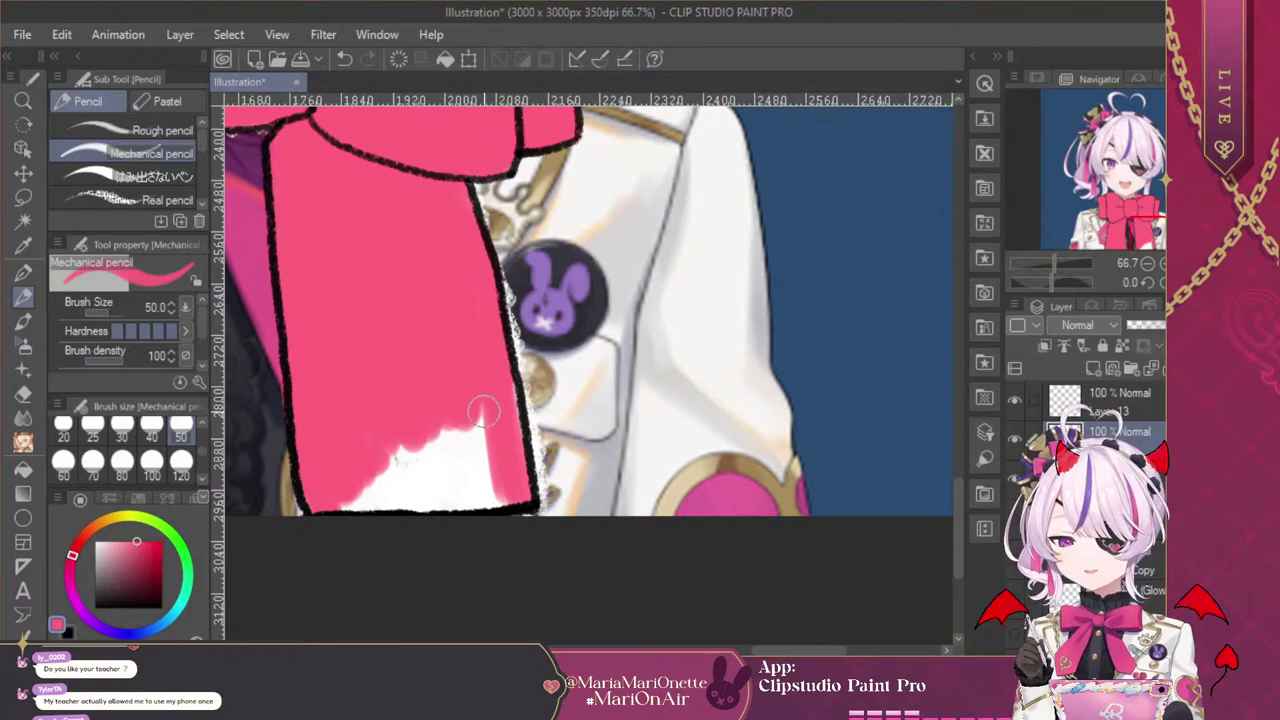
pyautogui.moveTo(485, 410); pyautogui.dragTo(491, 464)
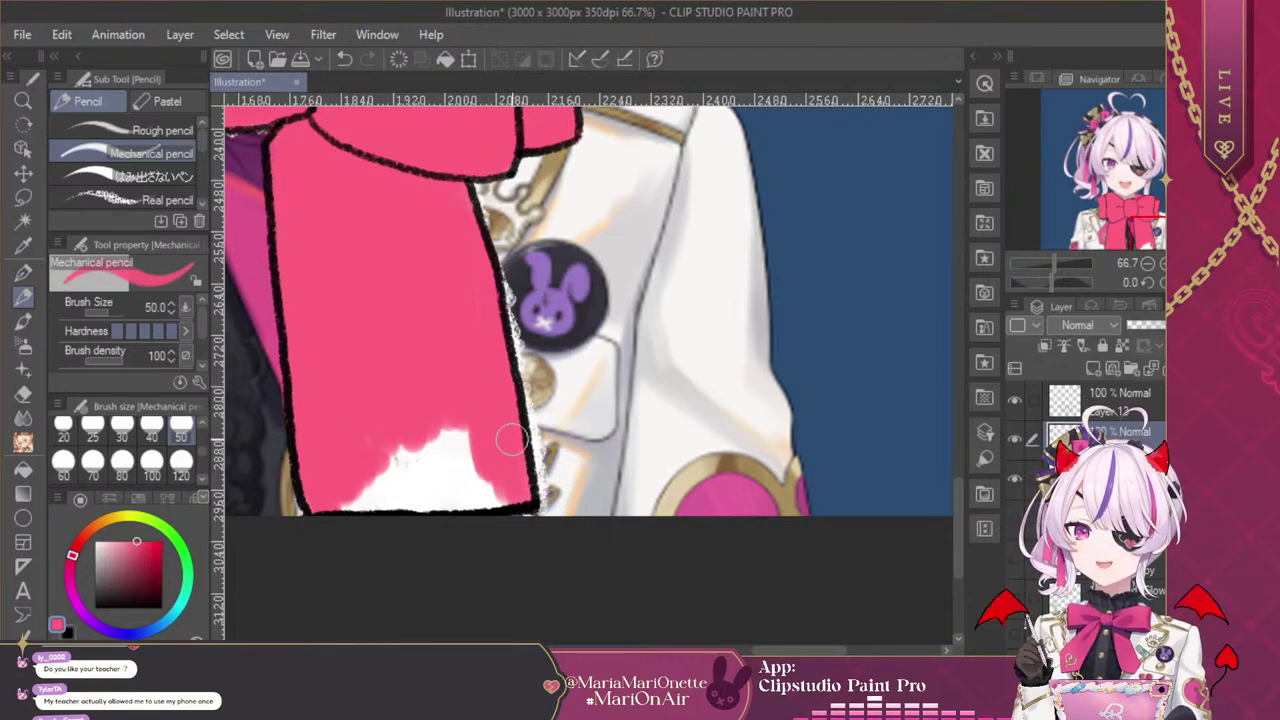
pyautogui.moveTo(353, 450)
pyautogui.mouseDown()
pyautogui.moveTo(353, 495)
pyautogui.moveTo(340, 500)
pyautogui.moveTo(435, 484)
pyautogui.moveTo(413, 448)
pyautogui.moveTo(357, 458)
pyautogui.moveTo(428, 421)
pyautogui.moveTo(361, 439)
pyautogui.moveTo(454, 430)
pyautogui.moveTo(395, 459)
pyautogui.moveTo(448, 449)
pyautogui.moveTo(429, 472)
pyautogui.moveTo(469, 466)
pyautogui.moveTo(488, 480)
pyautogui.moveTo(382, 503)
pyautogui.moveTo(523, 491)
pyautogui.moveTo(409, 506)
pyautogui.mouseUp()
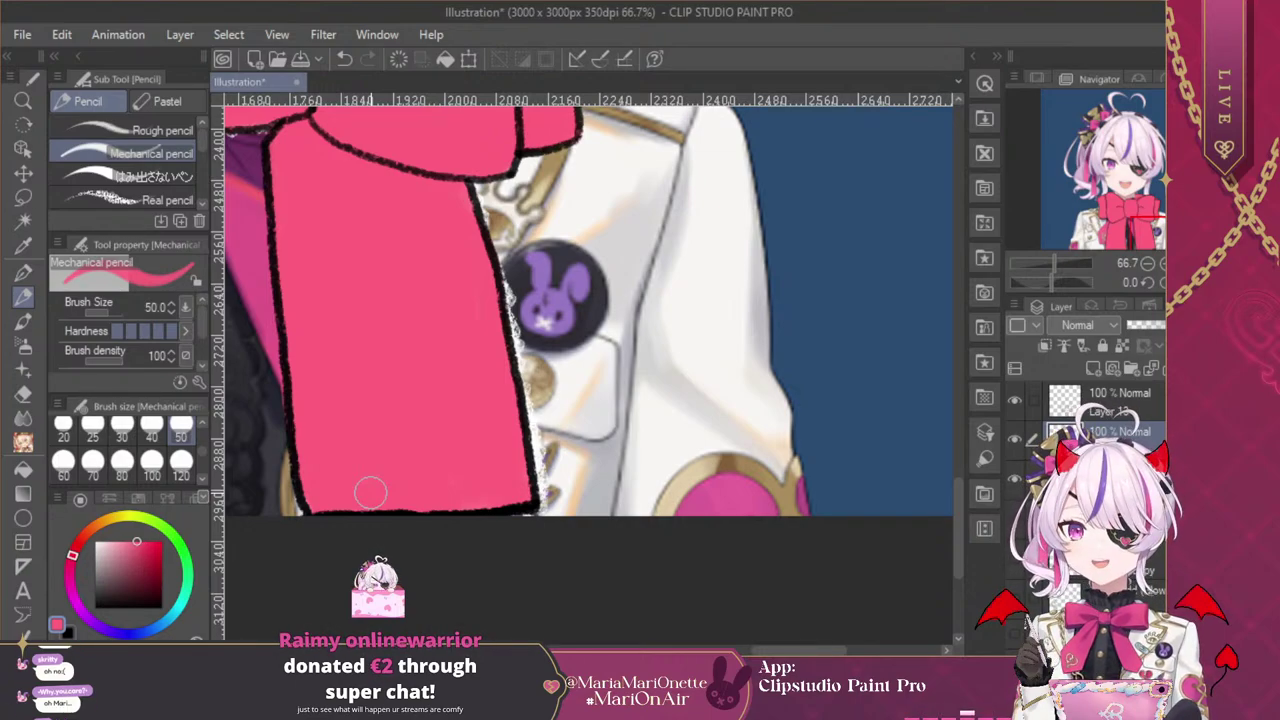
# Choose a slightly deeper red as the shading colour and the Pencil1/カモミクリーム鉛筆 brush at size 50 for the bow
pyautogui.click(1120, 210)
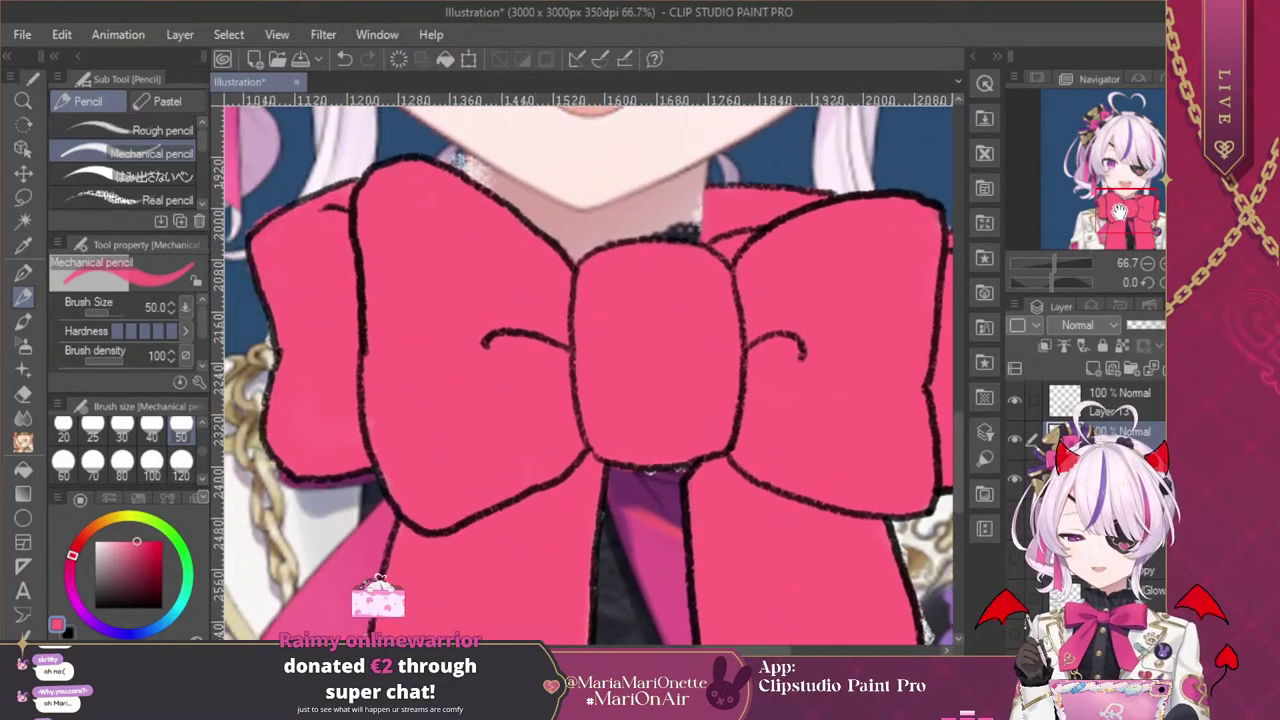
pyautogui.moveTo(1119, 211)
pyautogui.mouseDown()
pyautogui.moveTo(1109, 220)
pyautogui.moveTo(1137, 167)
pyautogui.moveTo(1127, 210)
pyautogui.mouseUp()
pyautogui.click(1147, 263)
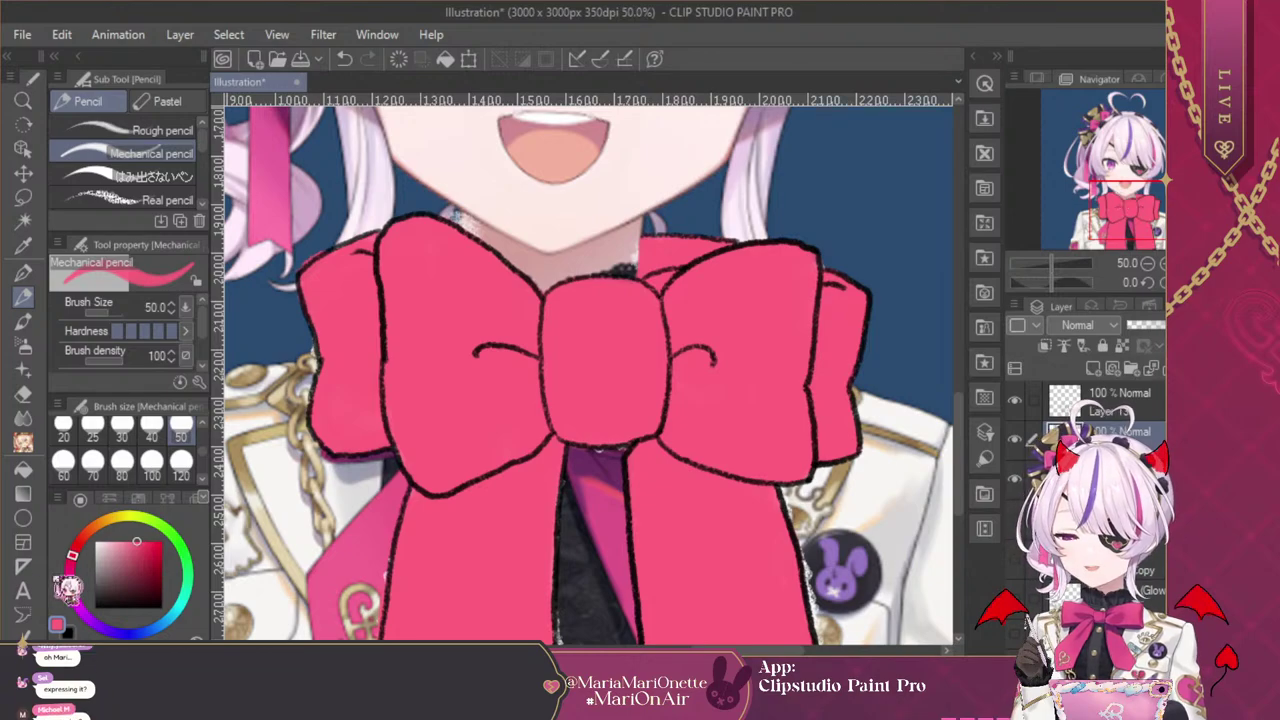
pyautogui.click(68, 632)
pyautogui.click(127, 559)
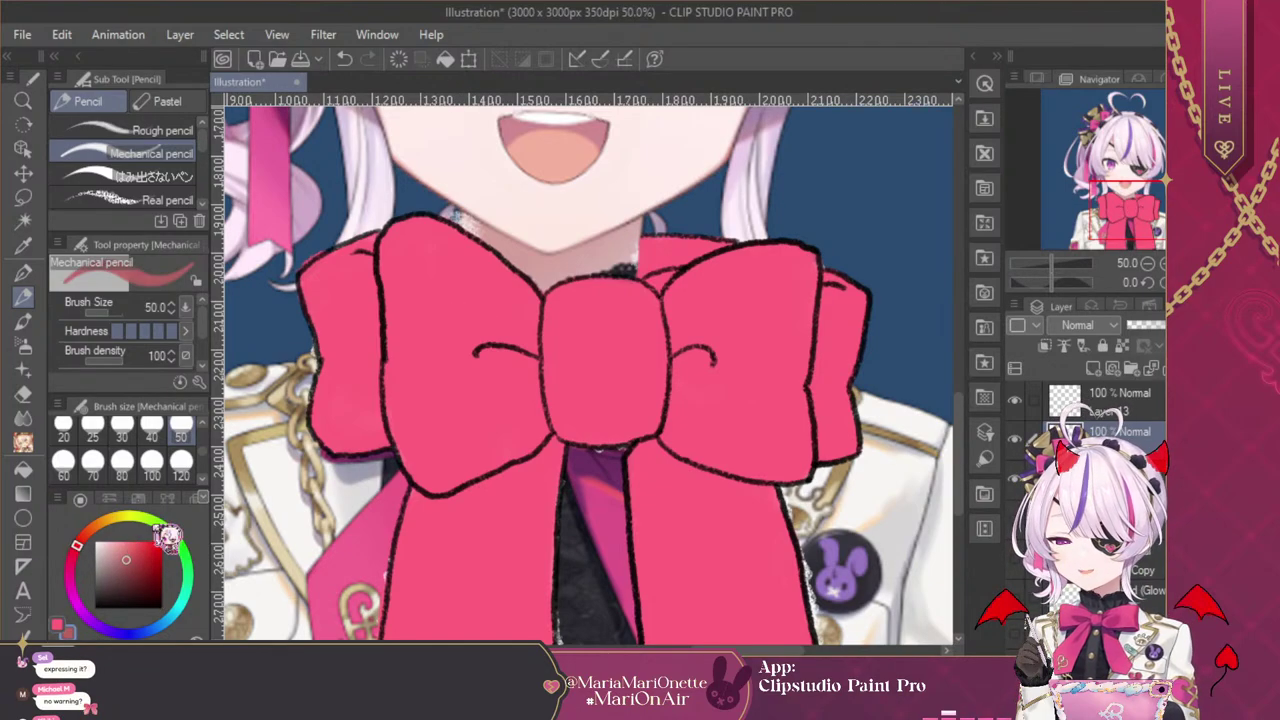
pyautogui.keyDown('alt'); pyautogui.click(628, 334); pyautogui.keyUp('alt')
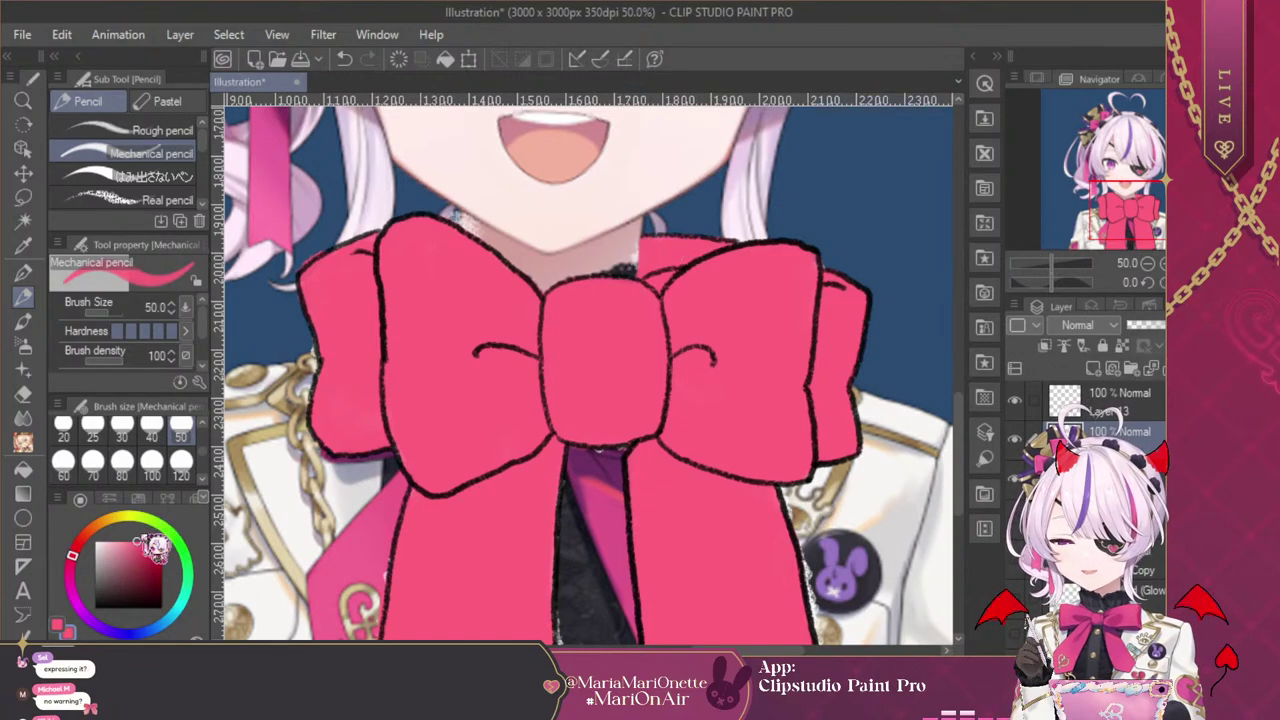
pyautogui.click(140, 546)
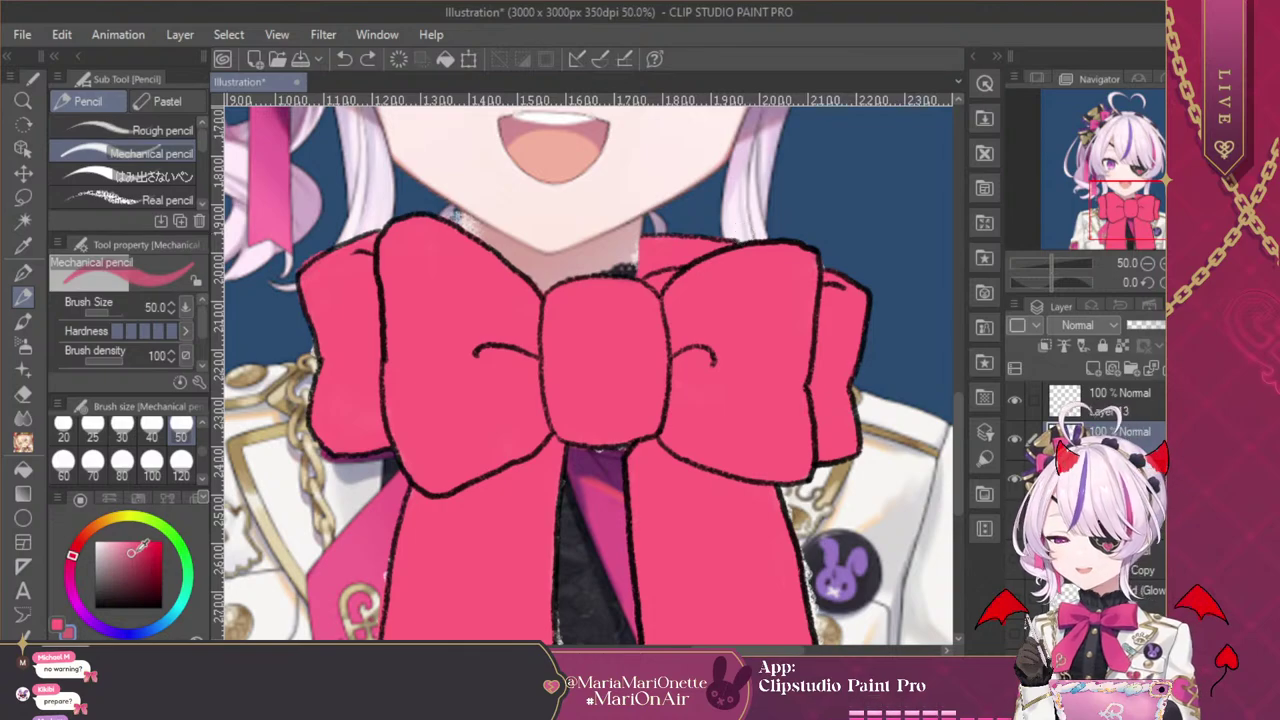
pyautogui.click(146, 541)
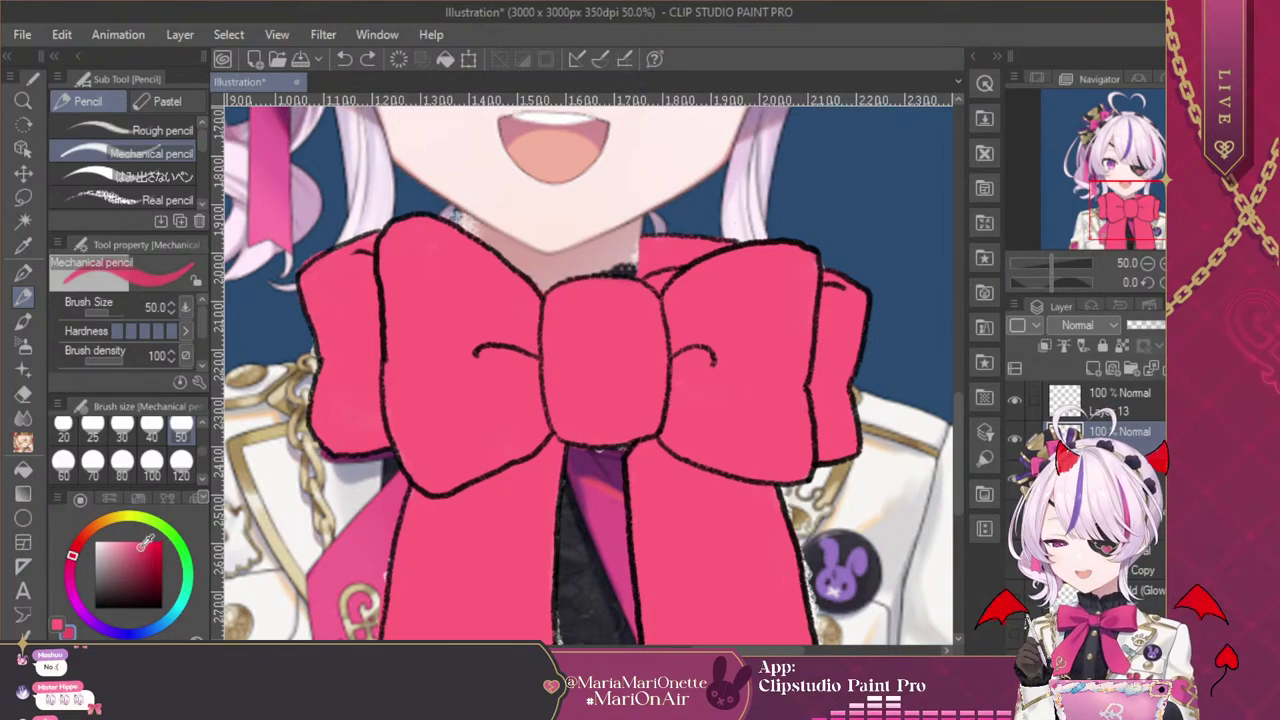
pyautogui.click(23, 441)
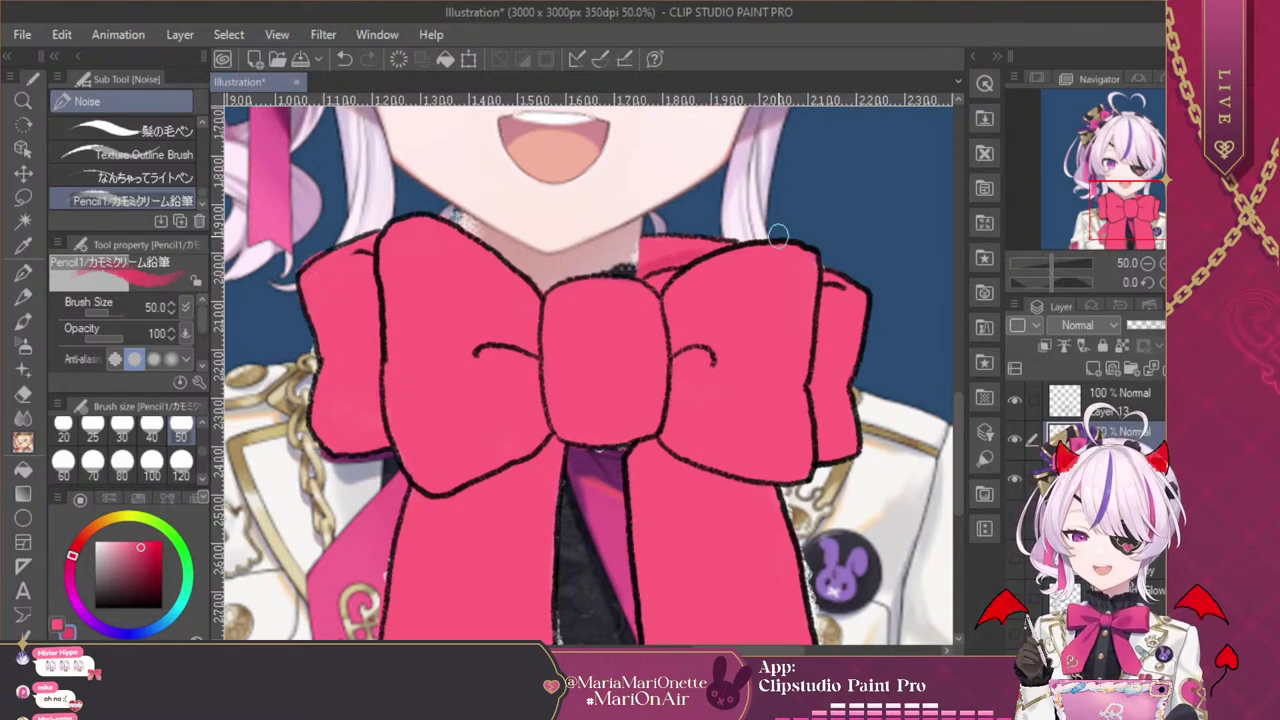
# Shade the right front loop along its edges and beneath its crease, and the inner side of the right rear loop, in deeper red
pyautogui.click(1148, 264)
pyautogui.click(1159, 263)
pyautogui.click(1159, 263)
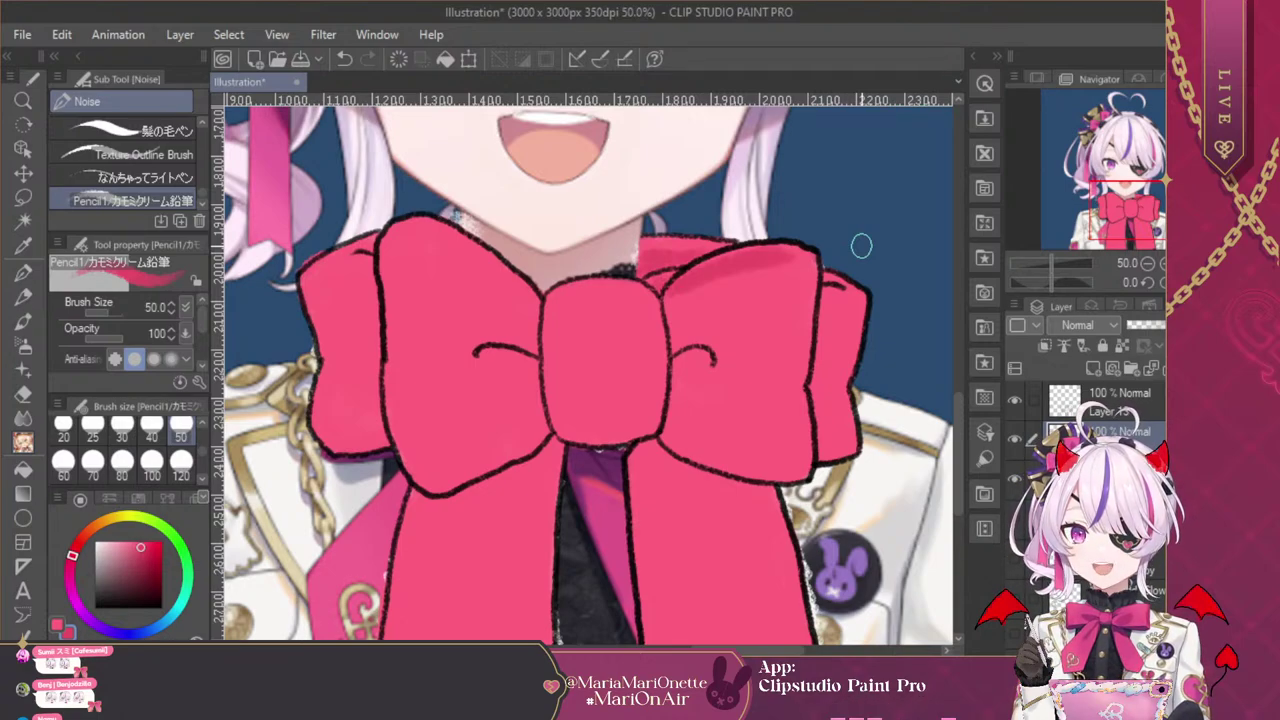
pyautogui.moveTo(690, 362); pyautogui.dragTo(712, 354)
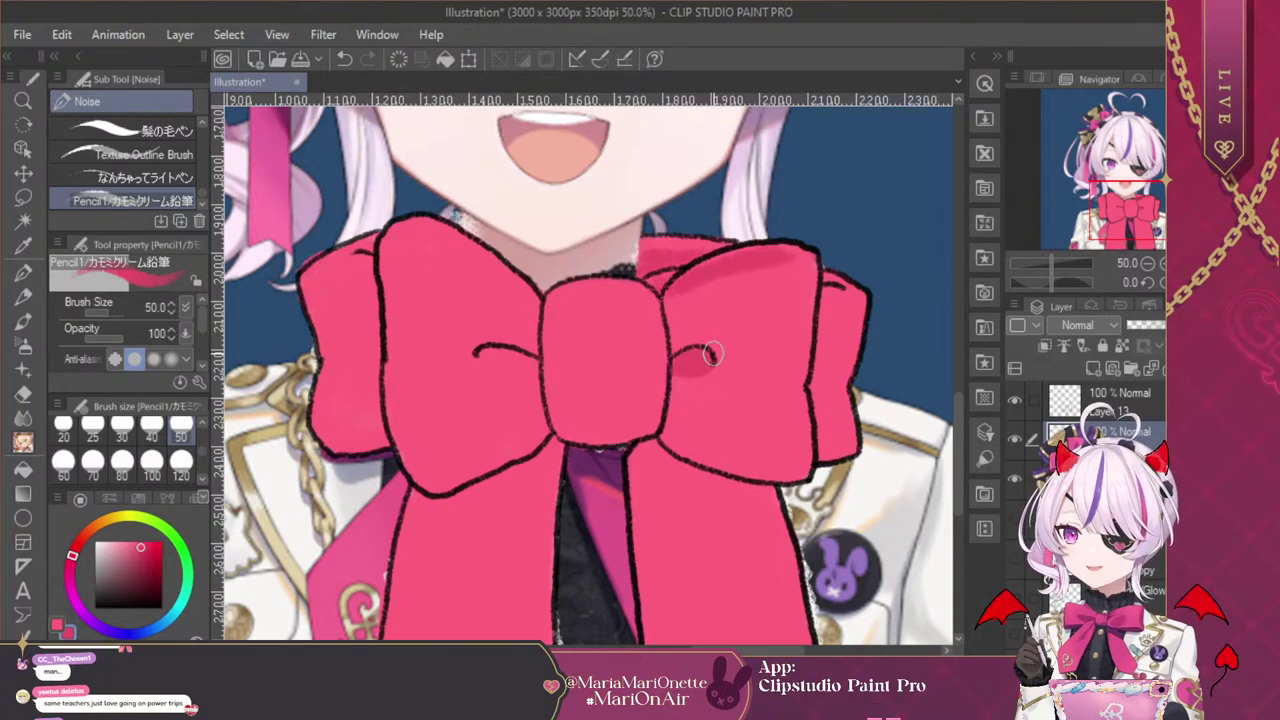
pyautogui.moveTo(688, 282); pyautogui.dragTo(667, 306)
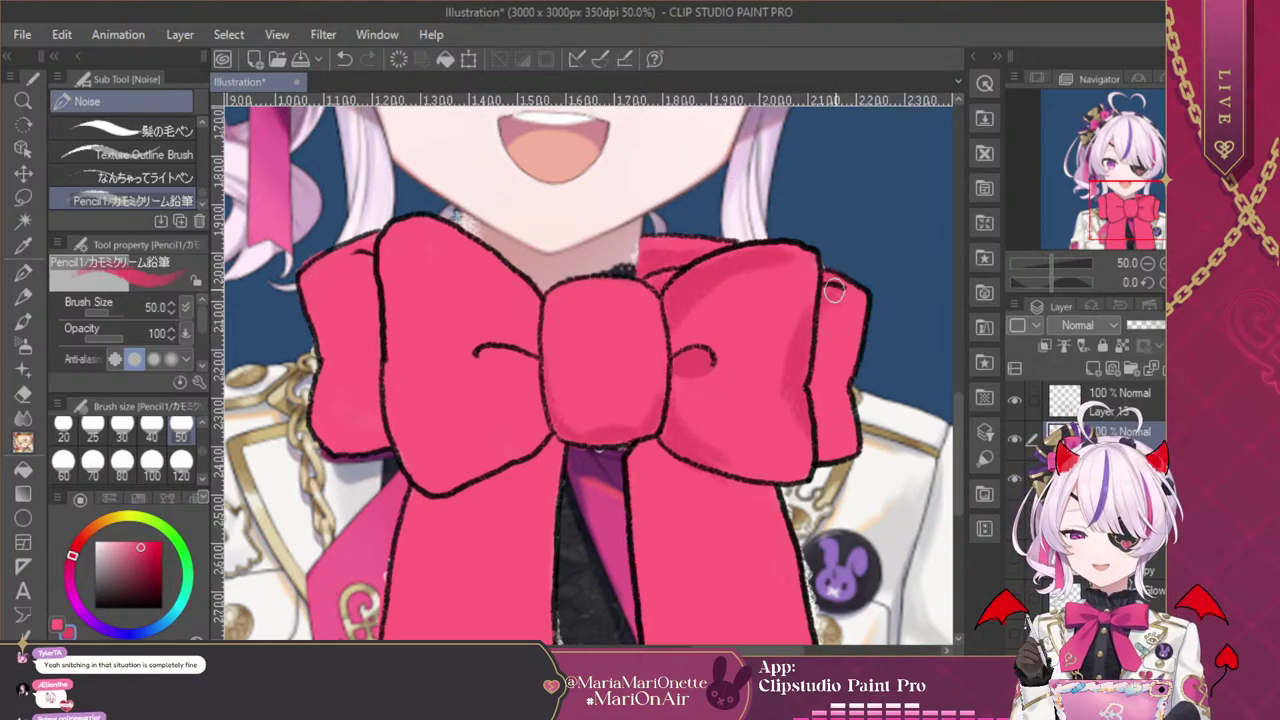
pyautogui.moveTo(835, 290); pyautogui.dragTo(820, 440)
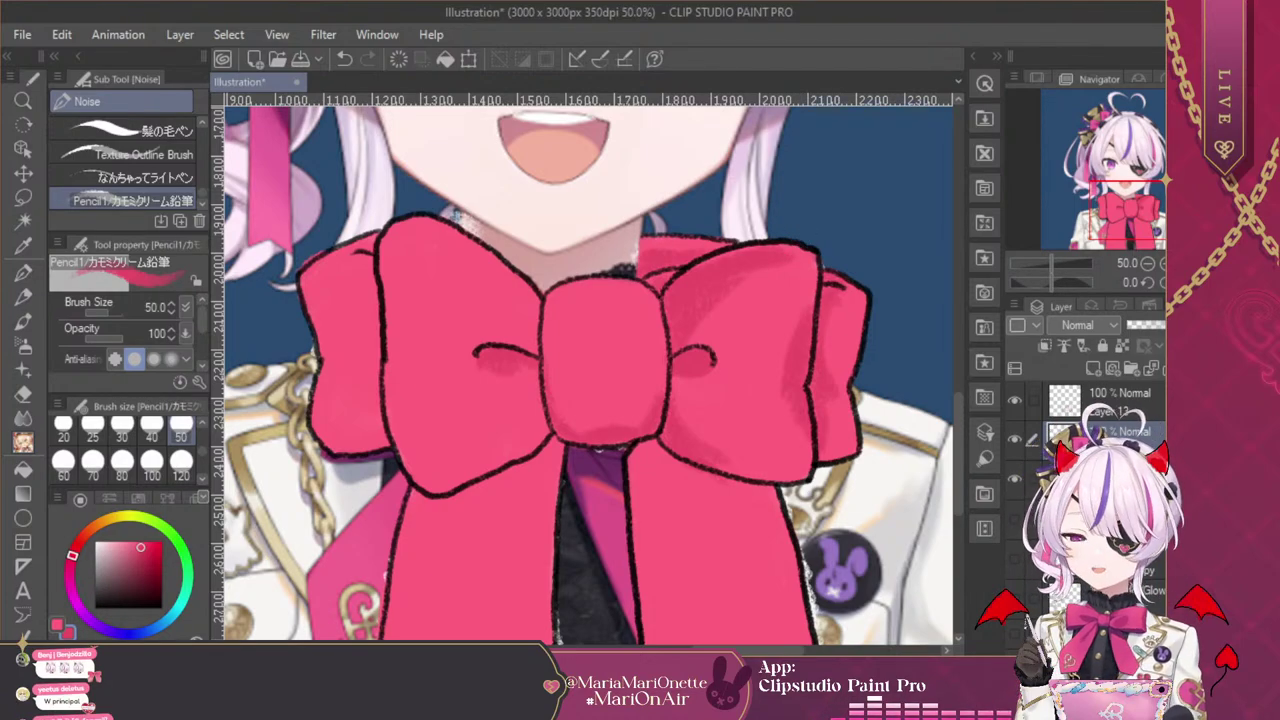
# Shade the bow's left loops and the upper part of its left tail in deeper red, raising the brush size to 100 for the rear loop
pyautogui.press('h')
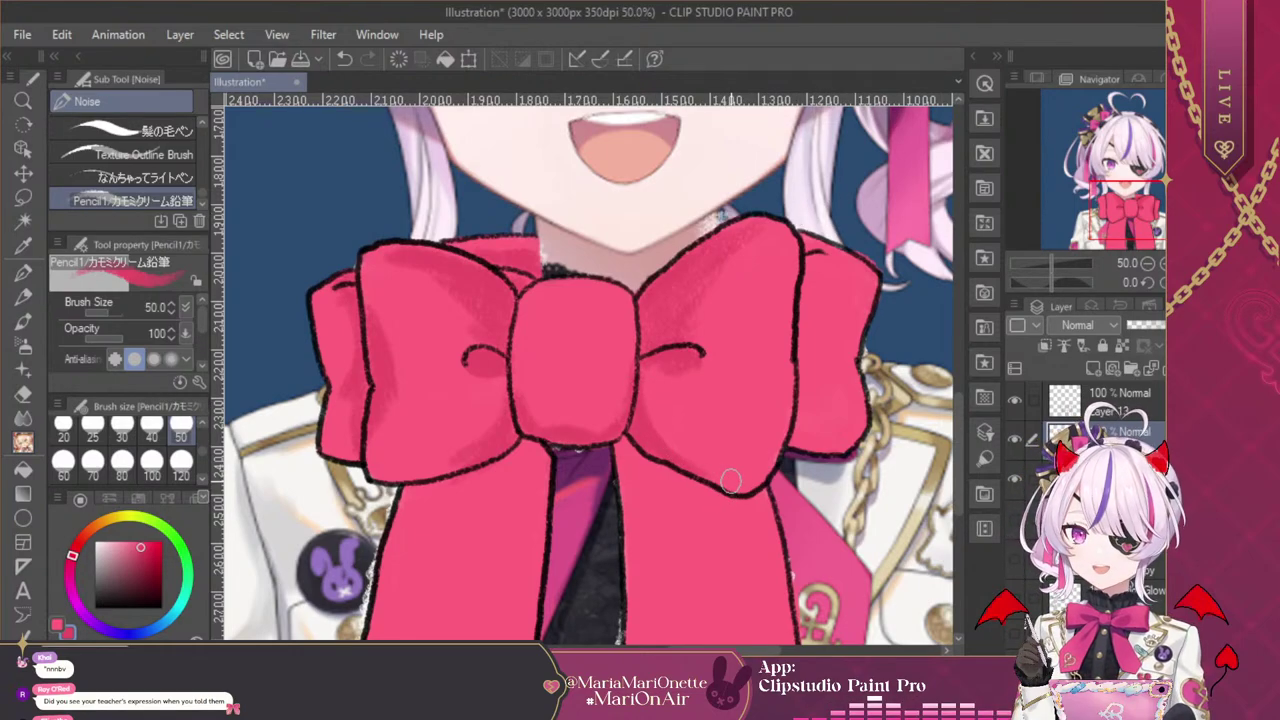
pyautogui.press('h')
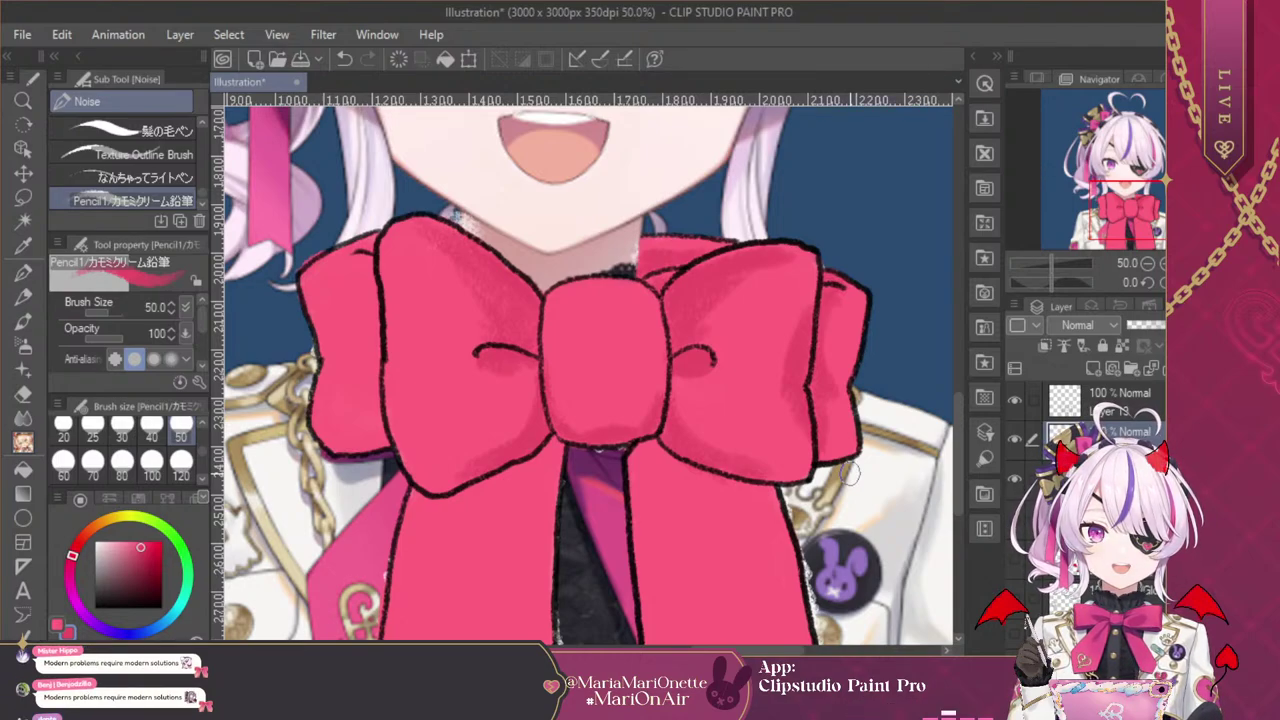
pyautogui.click(152, 462)
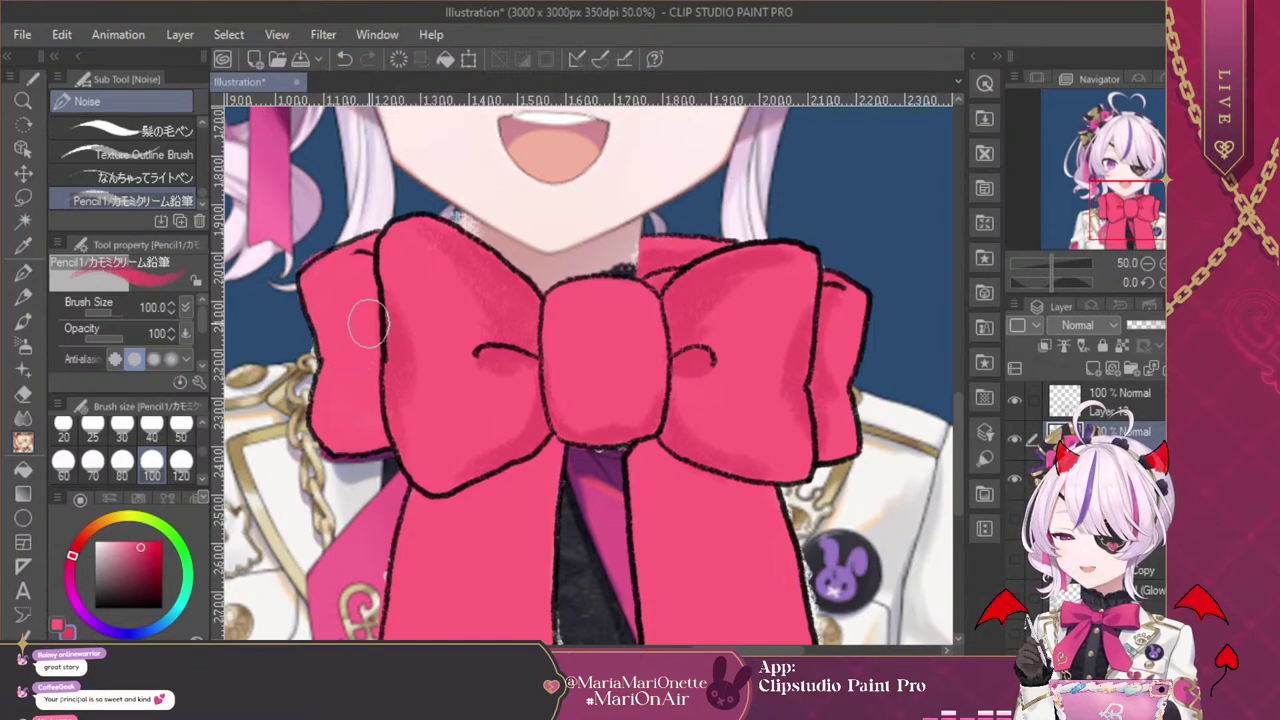
pyautogui.moveTo(384, 333)
pyautogui.mouseDown()
pyautogui.moveTo(380, 348)
pyautogui.moveTo(407, 312)
pyautogui.mouseUp()
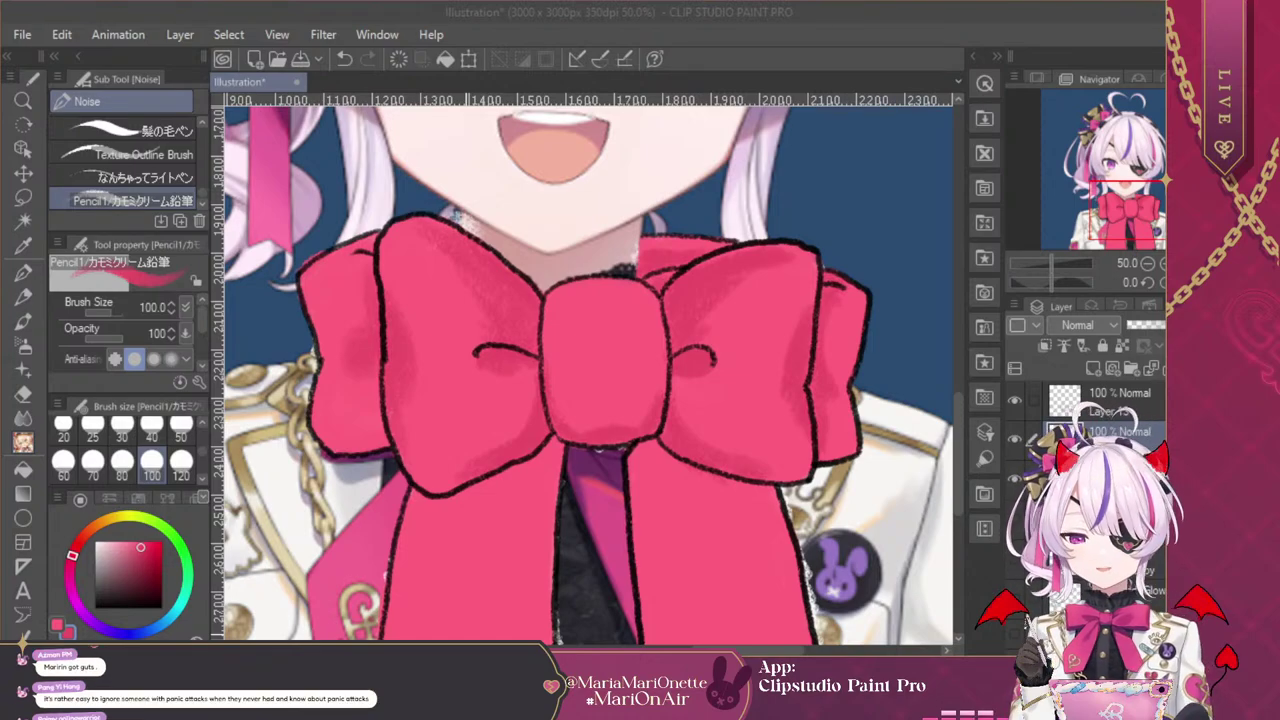
pyautogui.hotkey('alt', 'Tab')
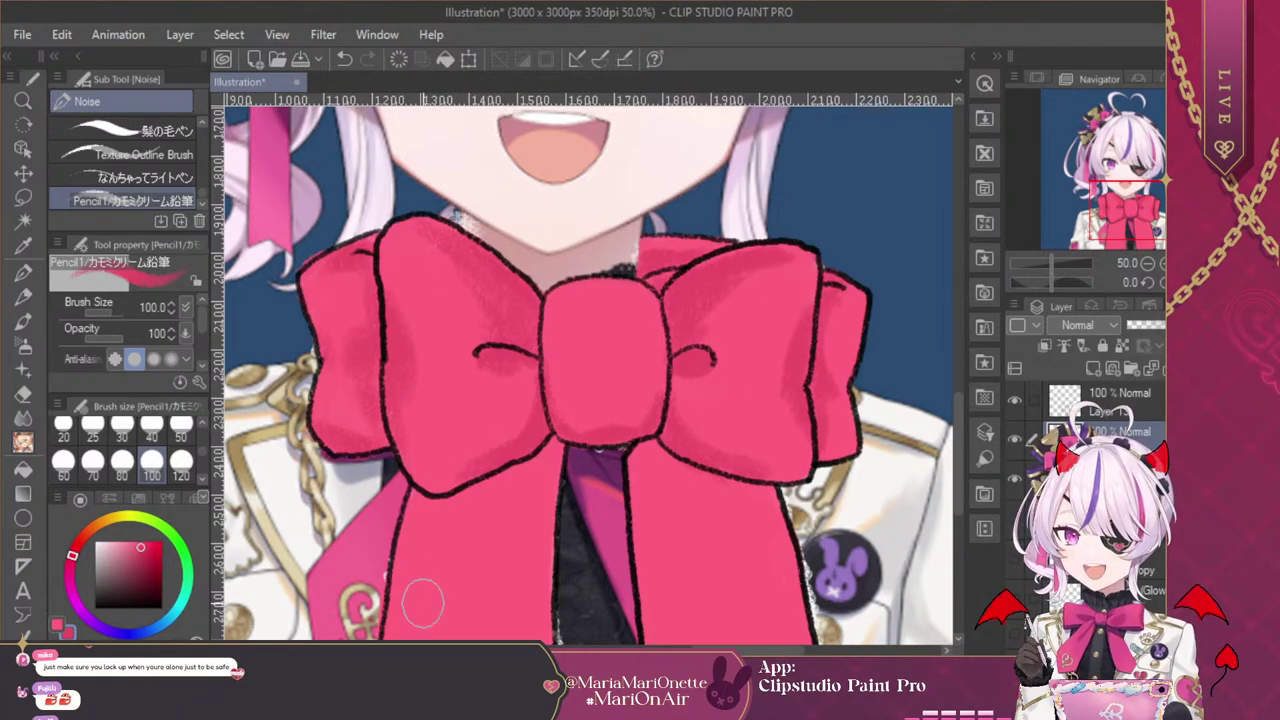
pyautogui.moveTo(1133, 200); pyautogui.dragTo(1130, 207)
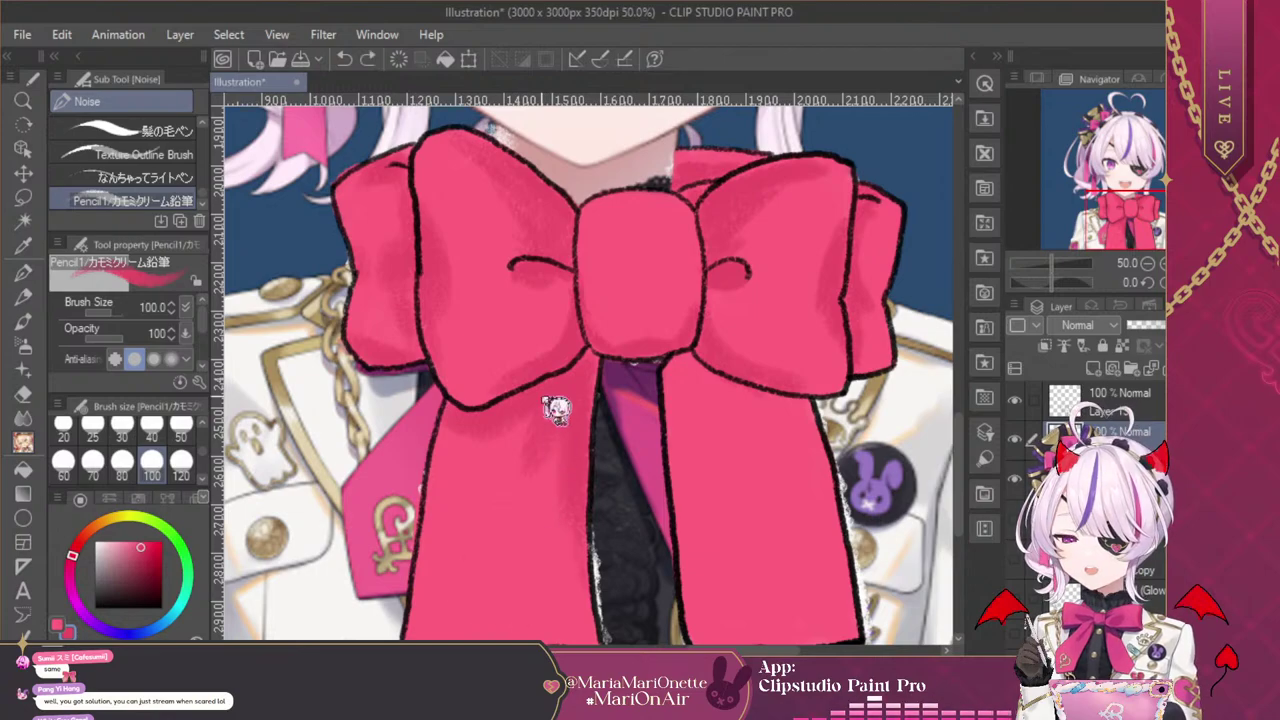
# Try shading strokes on the lower middle of the bow's left tail
pyautogui.moveTo(502, 532); pyautogui.dragTo(534, 589)
pyautogui.hotkey('ctrl', 'z')
pyautogui.moveTo(502, 548); pyautogui.dragTo(508, 557)
pyautogui.hotkey('ctrl', 'z')
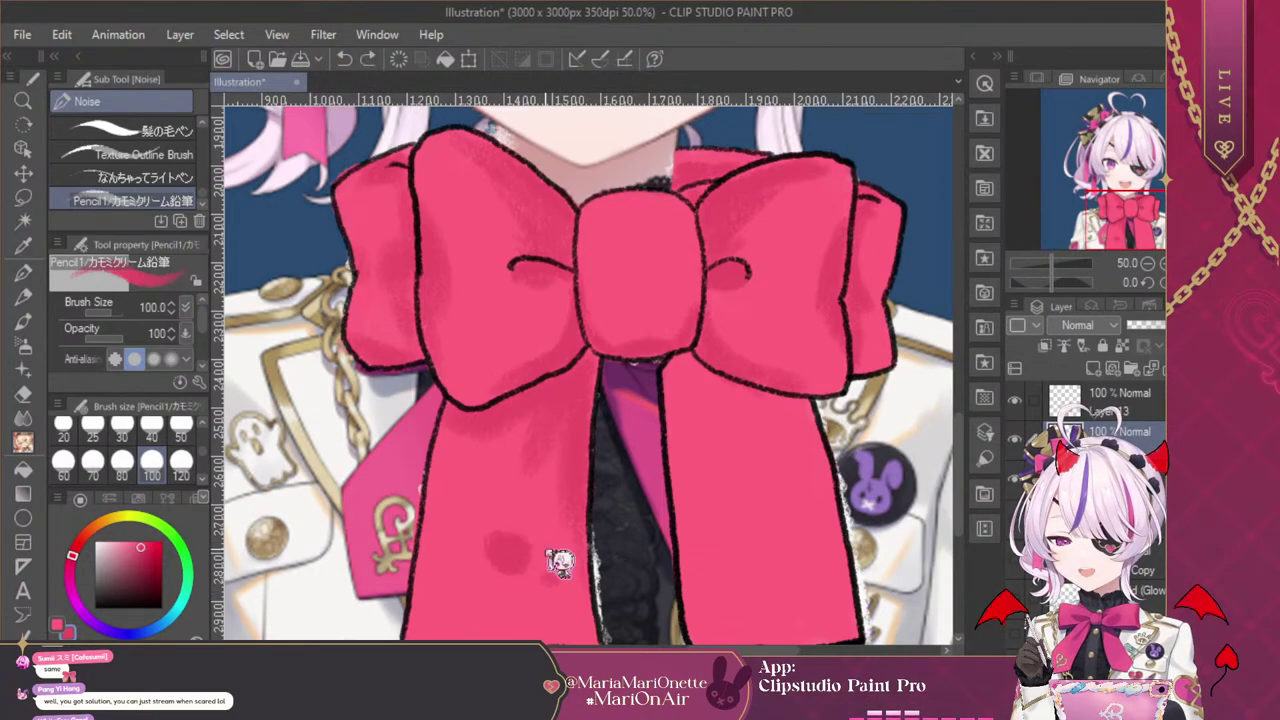
pyautogui.hotkey('ctrl', 'z')
pyautogui.hotkey('ctrl', 'z')
pyautogui.hotkey('ctrl', 'z')
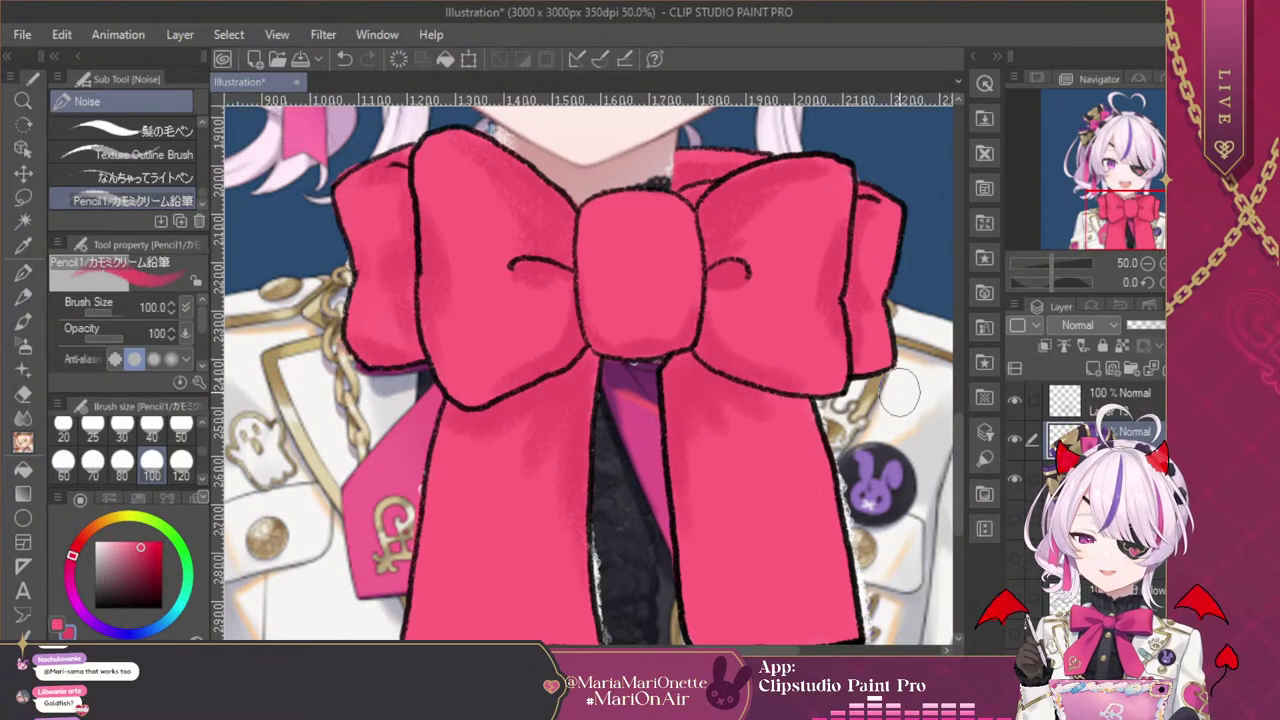
# Examine the shaded bow within the whole character illustration
pyautogui.click(1147, 281)
pyautogui.click(1147, 263)
pyautogui.click(1147, 263)
pyautogui.click(1164, 263)
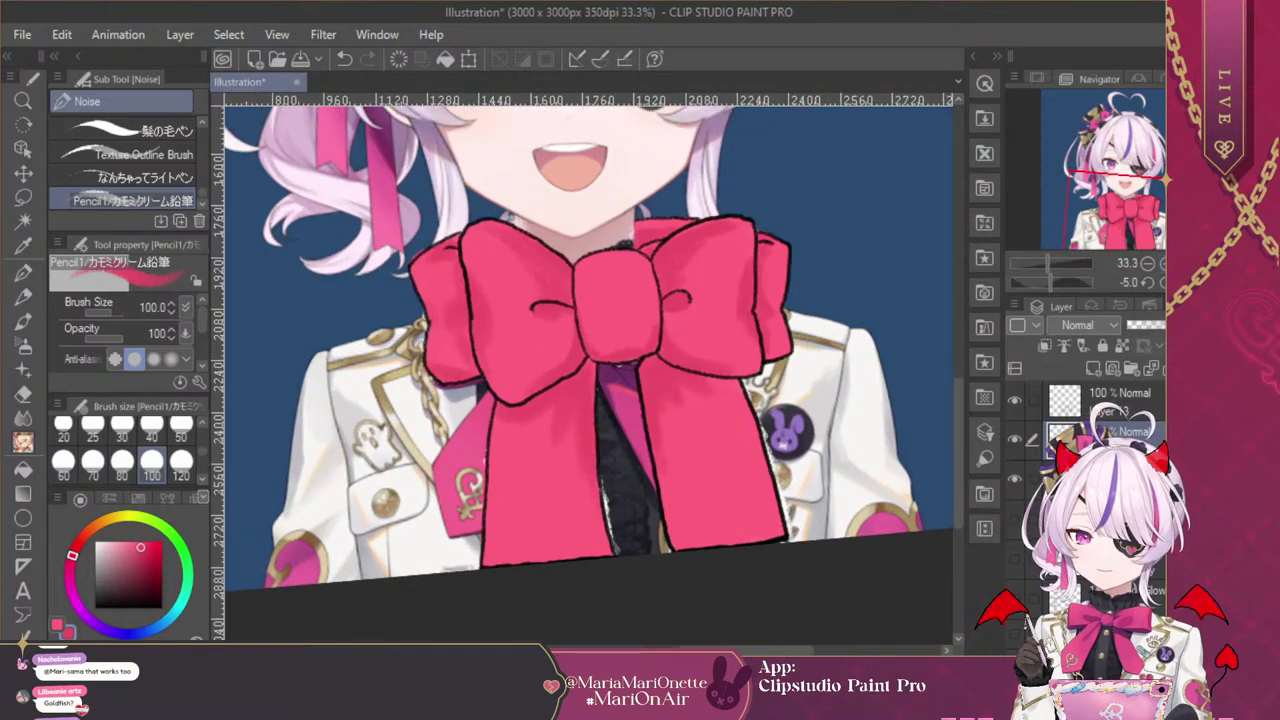
pyautogui.click(1164, 282)
pyautogui.click(1147, 263)
pyautogui.click(1147, 263)
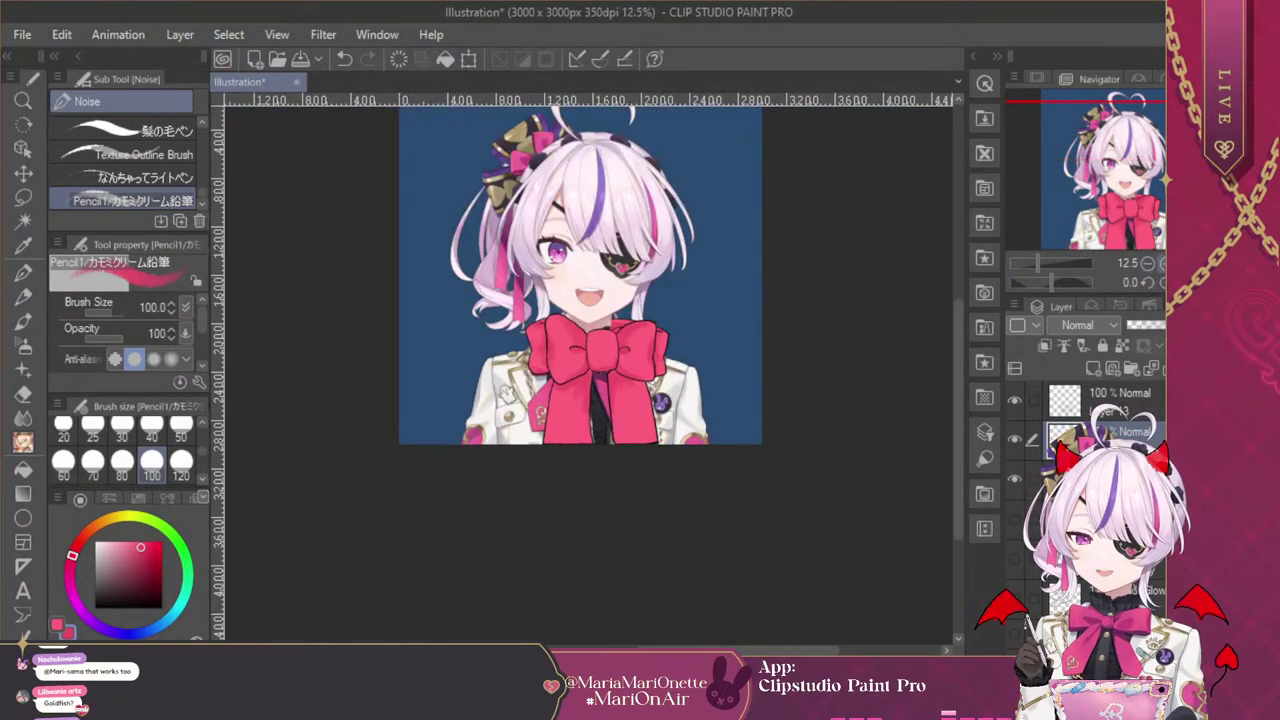
pyautogui.click(1164, 263)
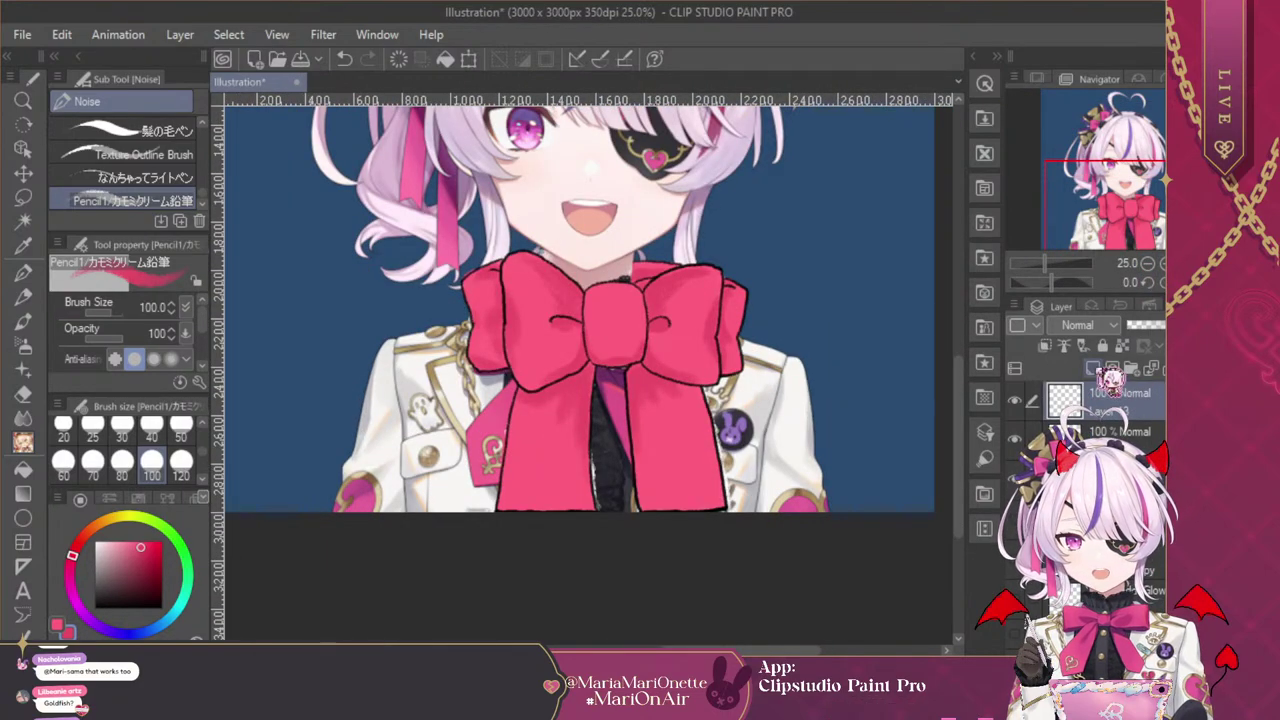
# Clip a new layer to the bow's outline and recolour the lines dark red using the G-pen at size 2000, then 120
pyautogui.click(1044, 345)
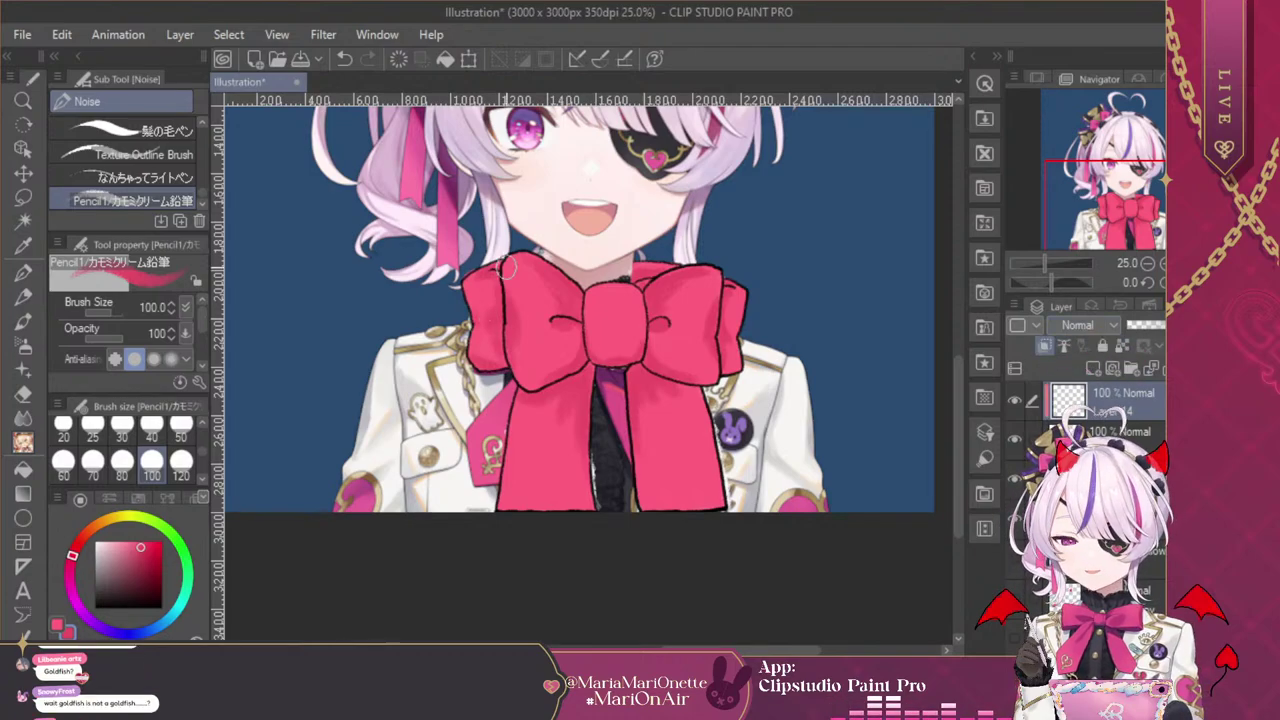
pyautogui.click(137, 576)
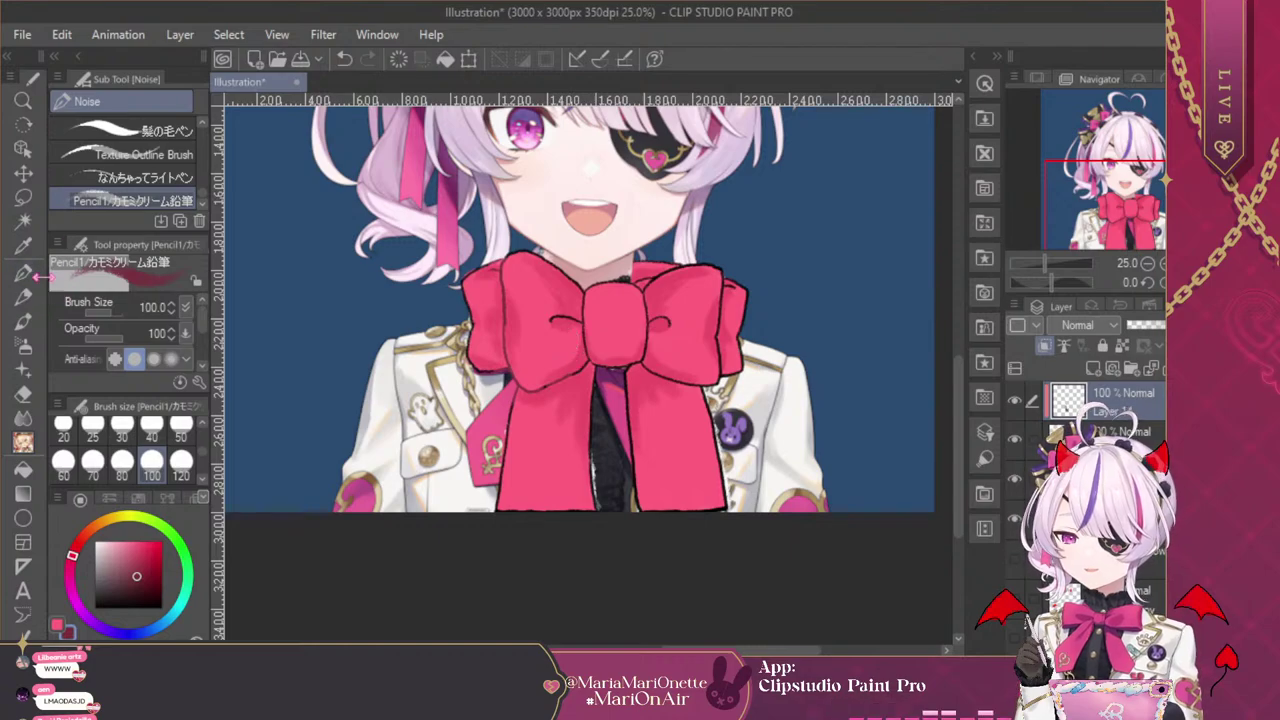
pyautogui.click(24, 272)
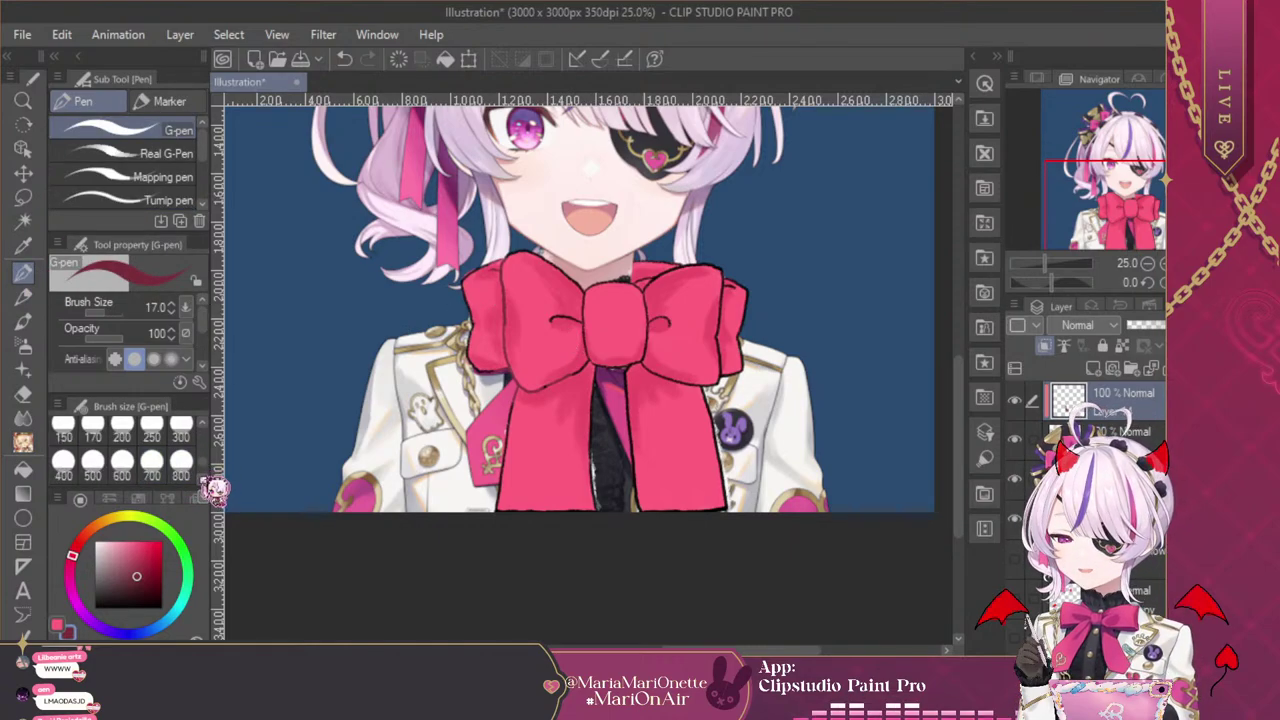
pyautogui.scroll(-2, 181, 470)
pyautogui.click(181, 475)
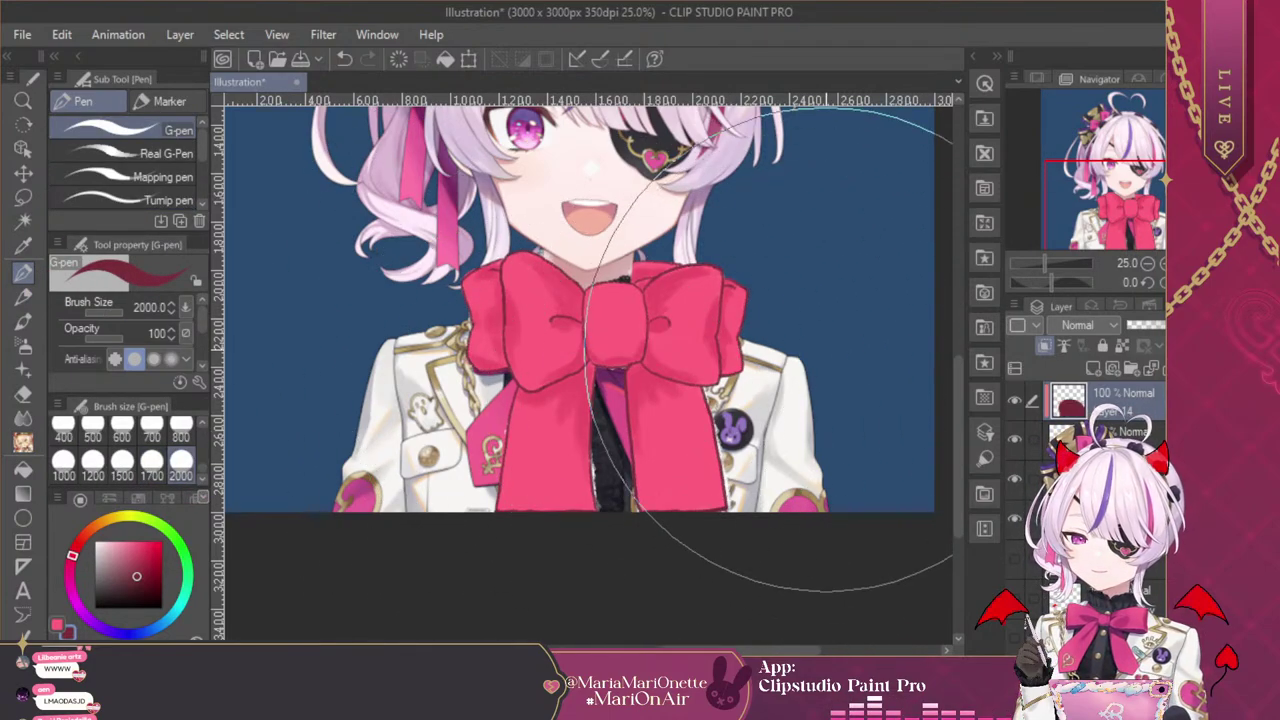
pyautogui.scroll(2, 185, 450)
pyautogui.click(181, 432)
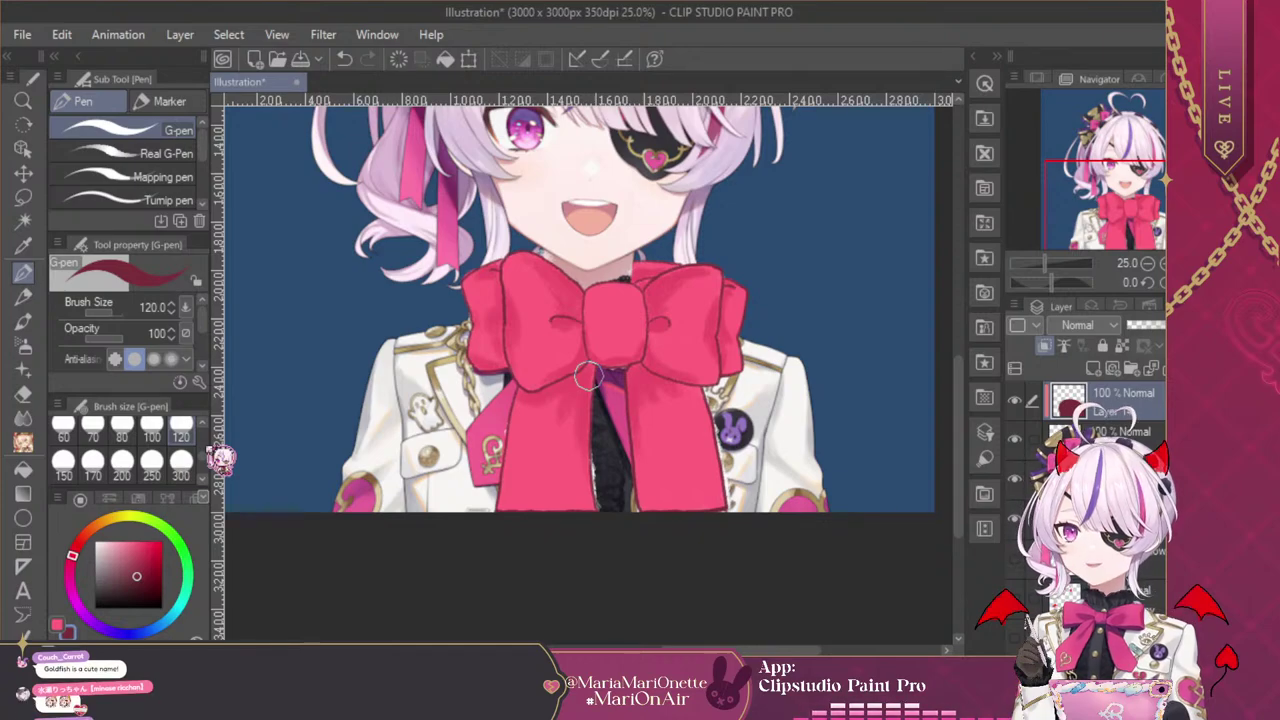
# Merge the clipped dark red layer into the bow's outline layer
pyautogui.hotkey('ctrl', '-')
pyautogui.hotkey('ctrl', '-')
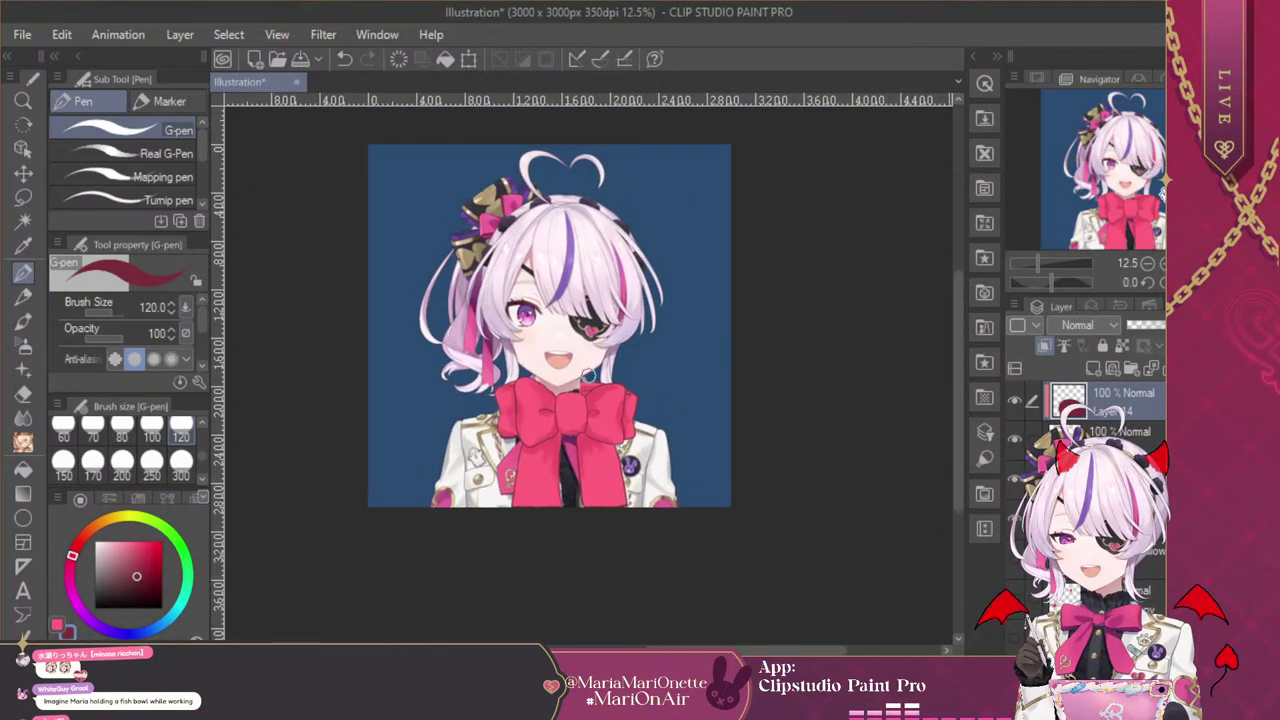
pyautogui.hotkey('ctrl', 'z')
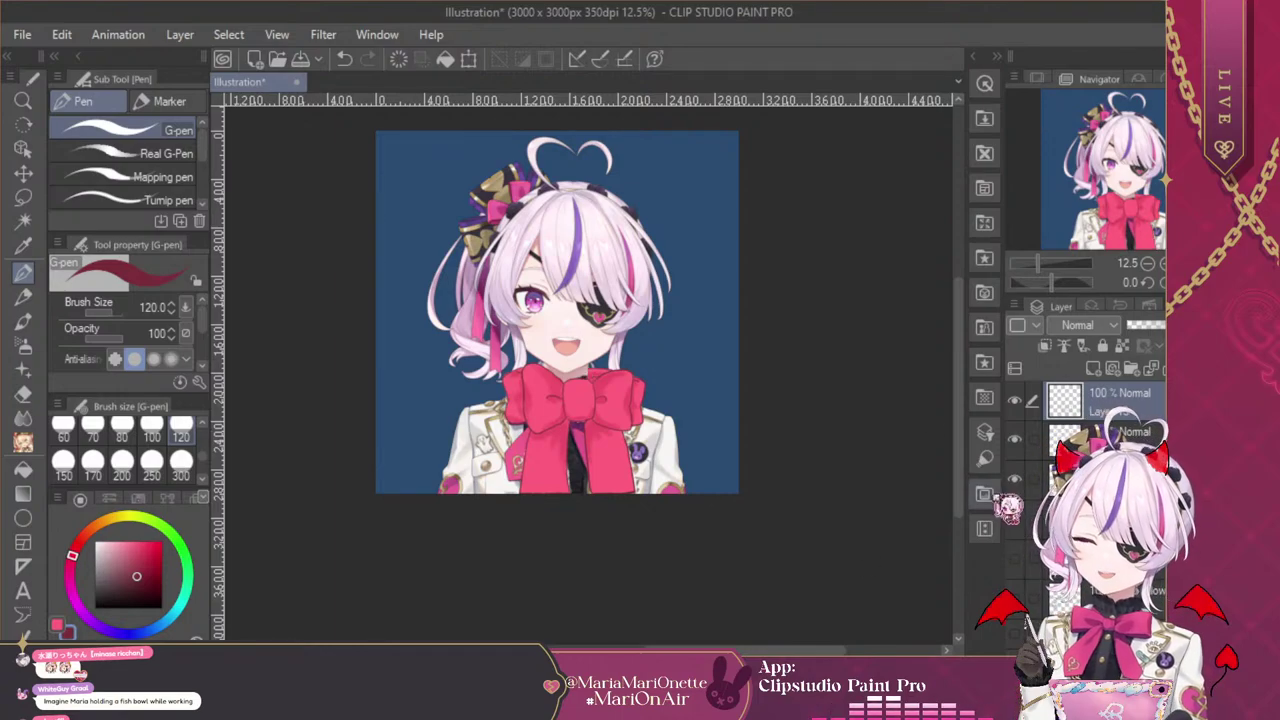
# Isolate the bow on a transparent canvas by hiding the character and background layers, and show them again
pyautogui.scroll(-3, 1040, 505)
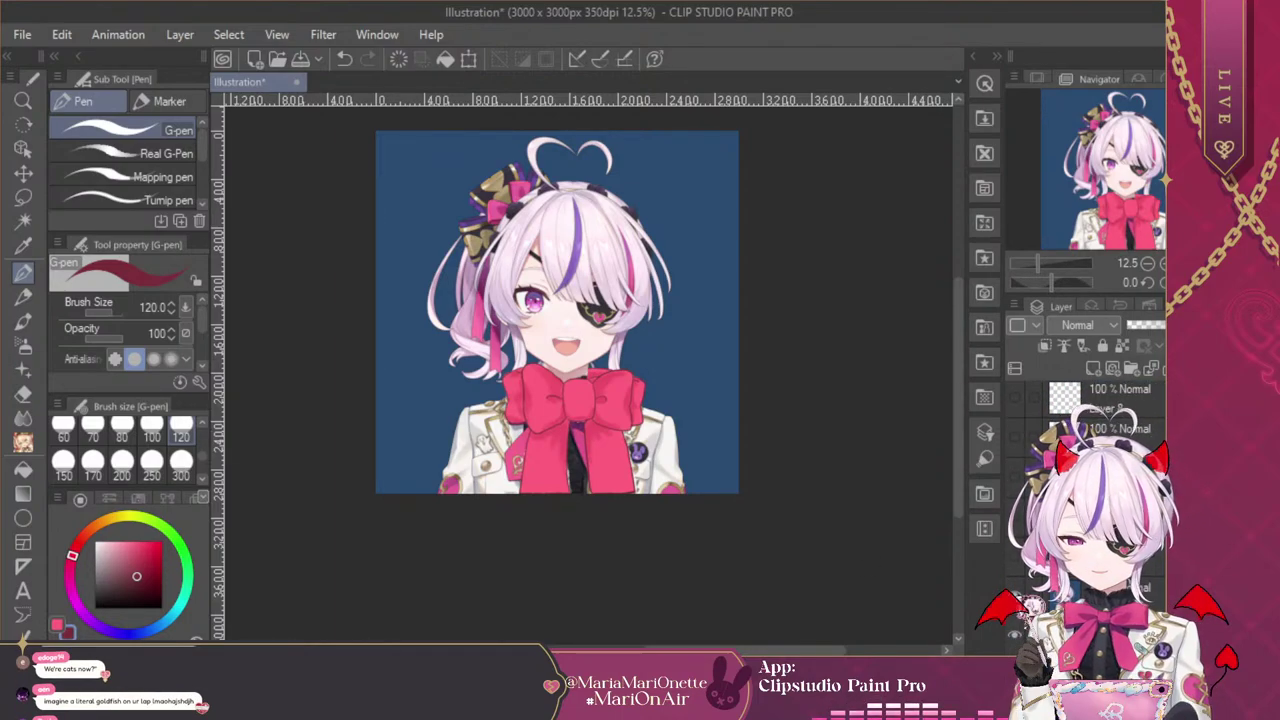
pyautogui.hotkey('ctrl', 'z')
pyautogui.hotkey('ctrl', 'z')
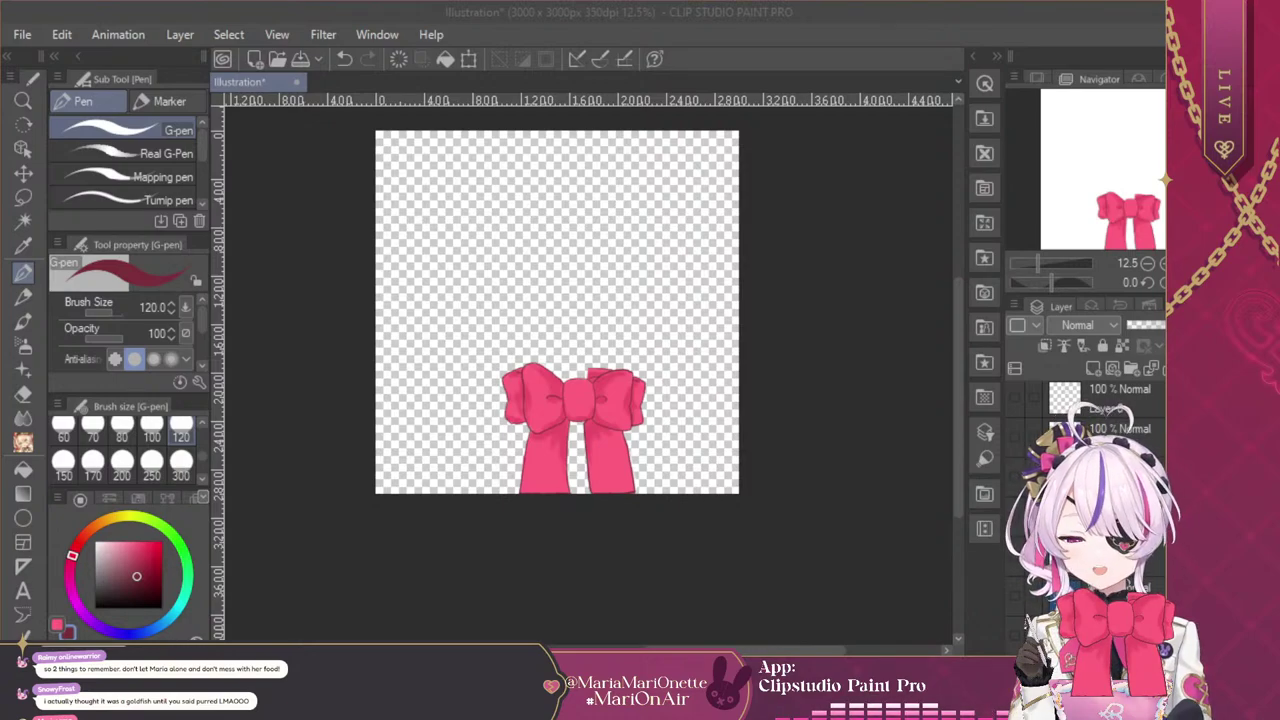
pyautogui.click(1015, 594)
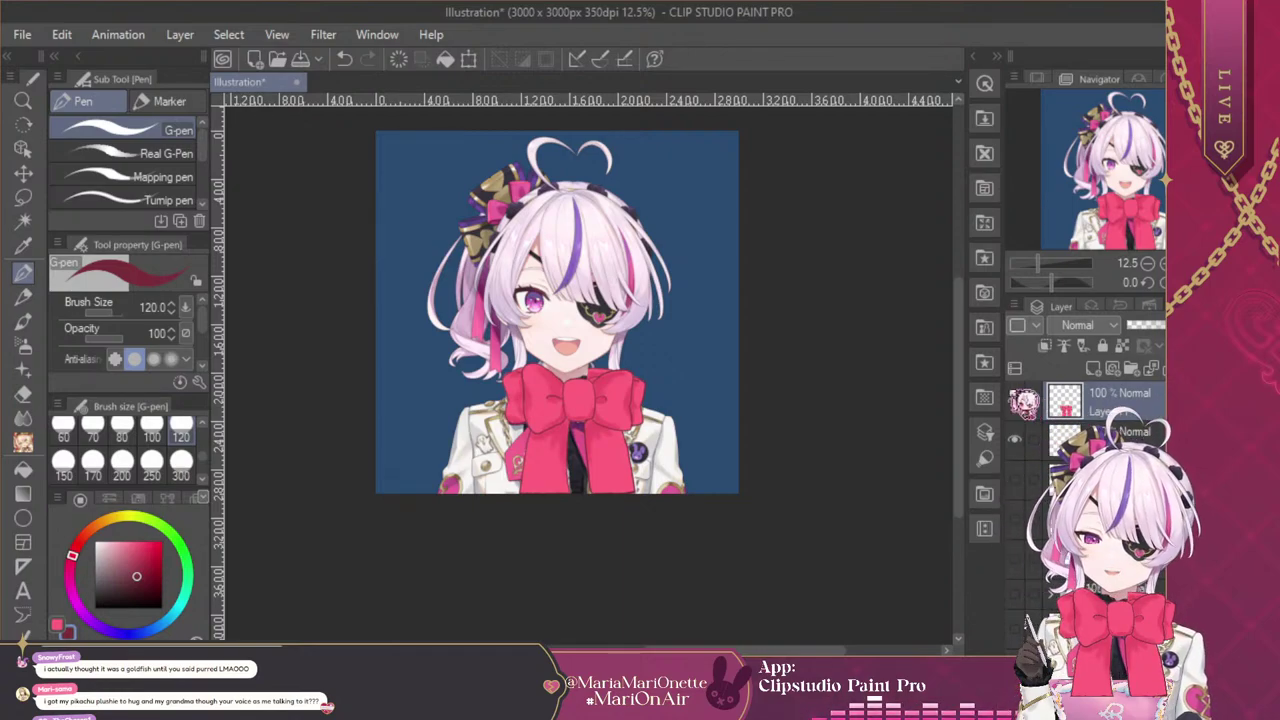
# Hide the pinkish-red bow's layers so the character's original outfit shows
pyautogui.click(1014, 399)
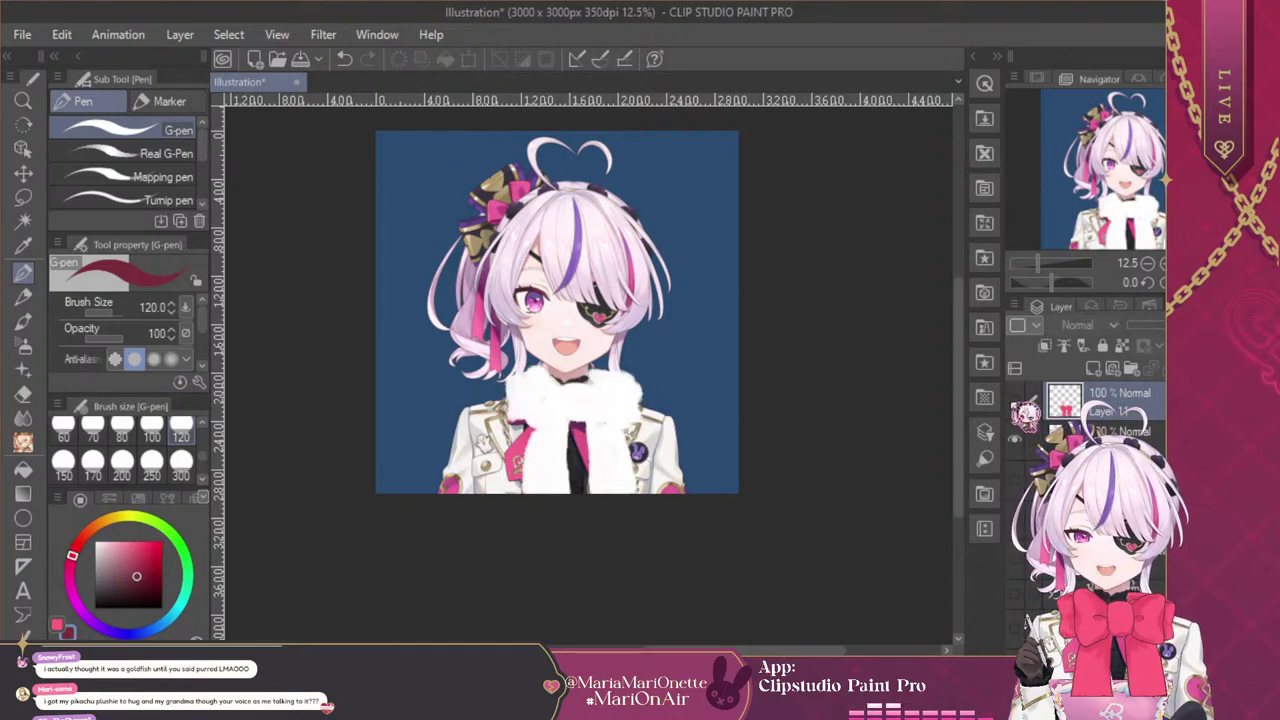
pyautogui.hotkey('ctrl', 'z')
pyautogui.click(1015, 399)
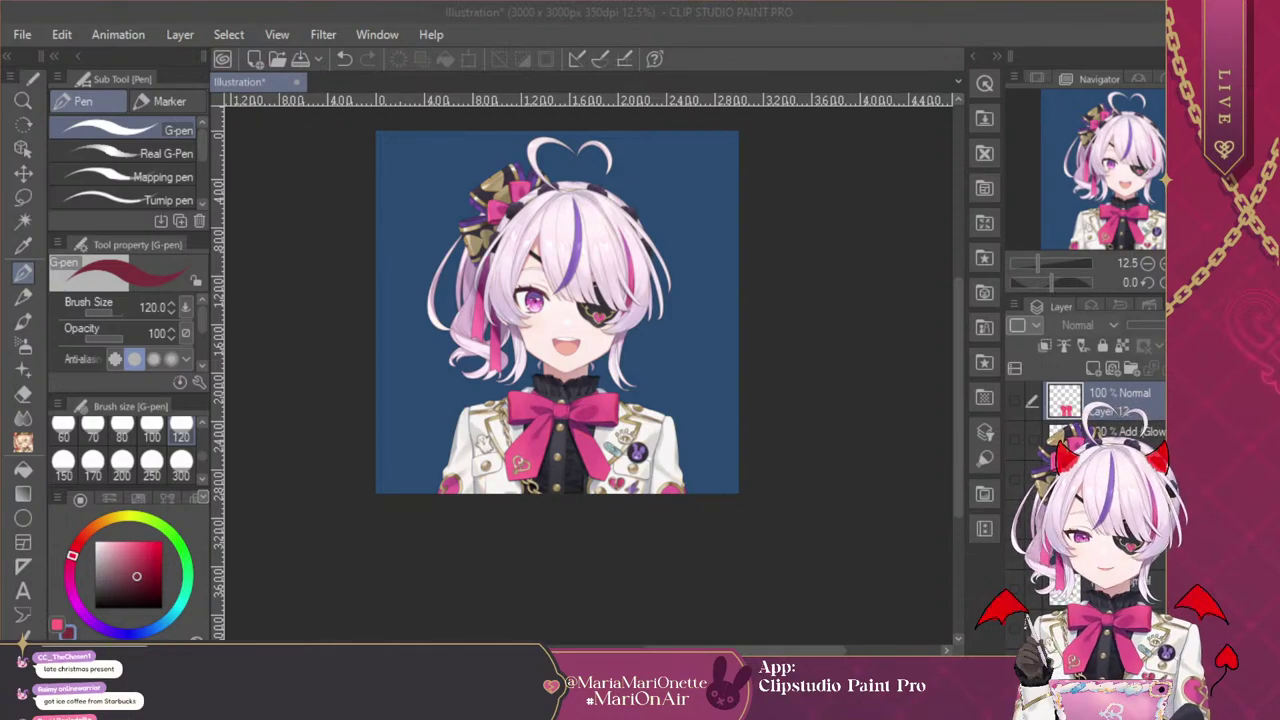
# On a new layer, sketch a rounded rectangular pinkish-red glasses frame around the eyepatch with the pencil brush at size 50
pyautogui.hotkey('ctrl', '+')
pyautogui.hotkey('ctrl', '+')
pyautogui.hotkey('ctrl', '+')
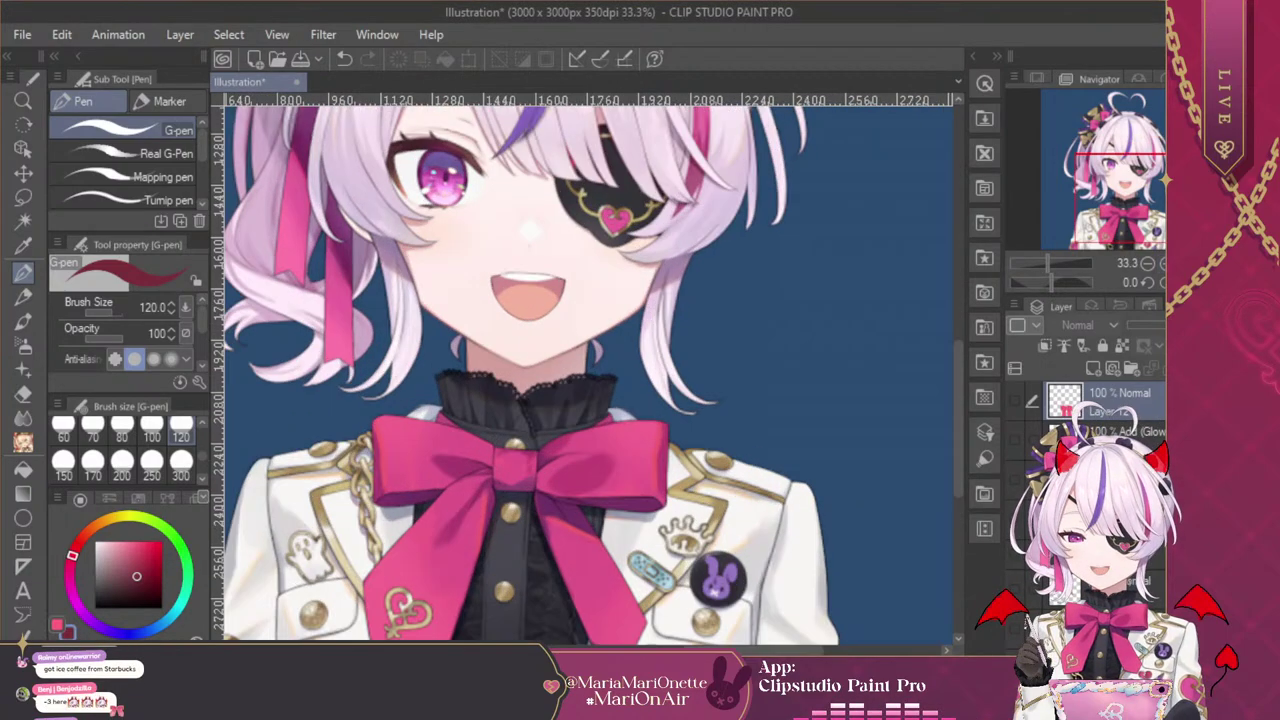
pyautogui.click(1111, 369)
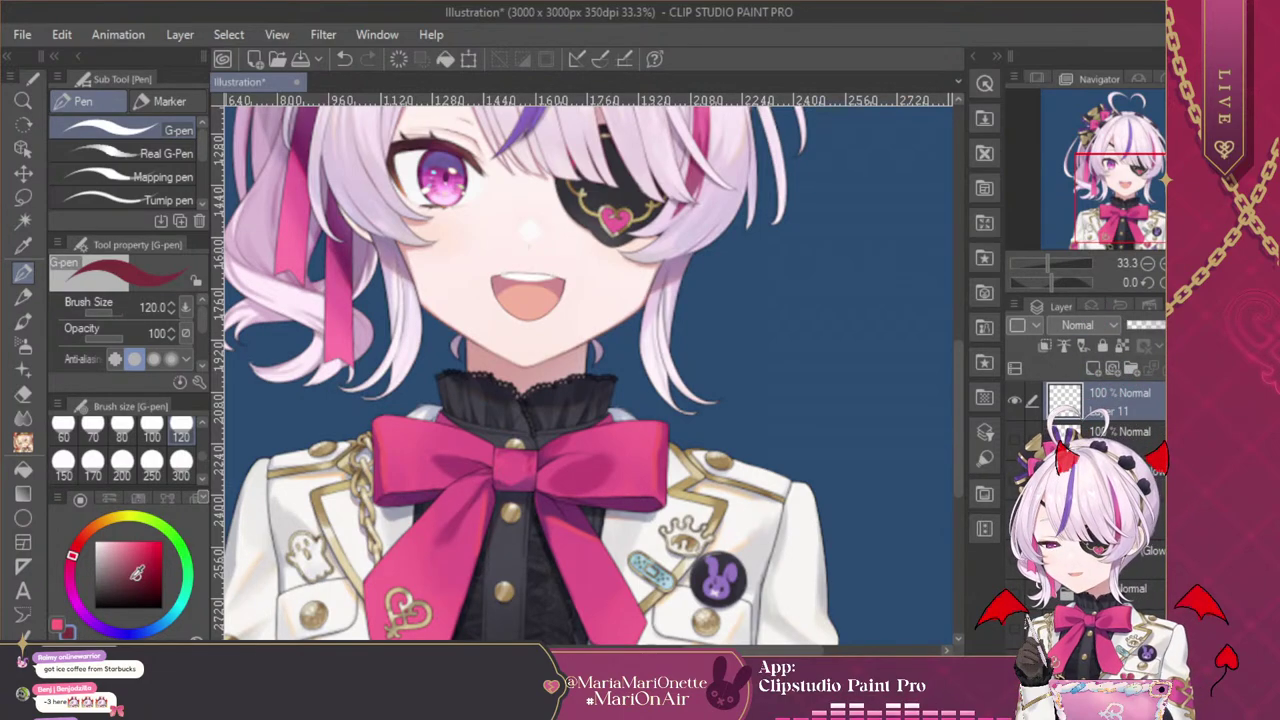
pyautogui.moveTo(133, 579); pyautogui.dragTo(137, 607)
pyautogui.click(57, 625)
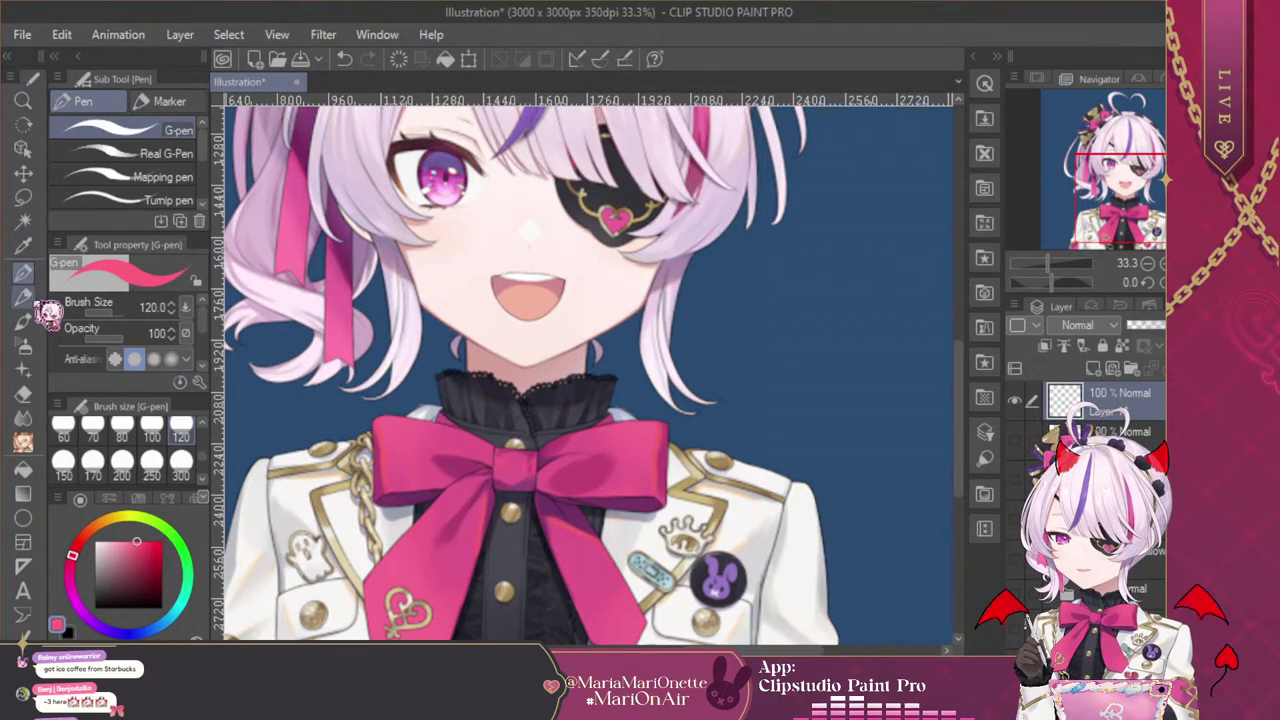
pyautogui.click(23, 440)
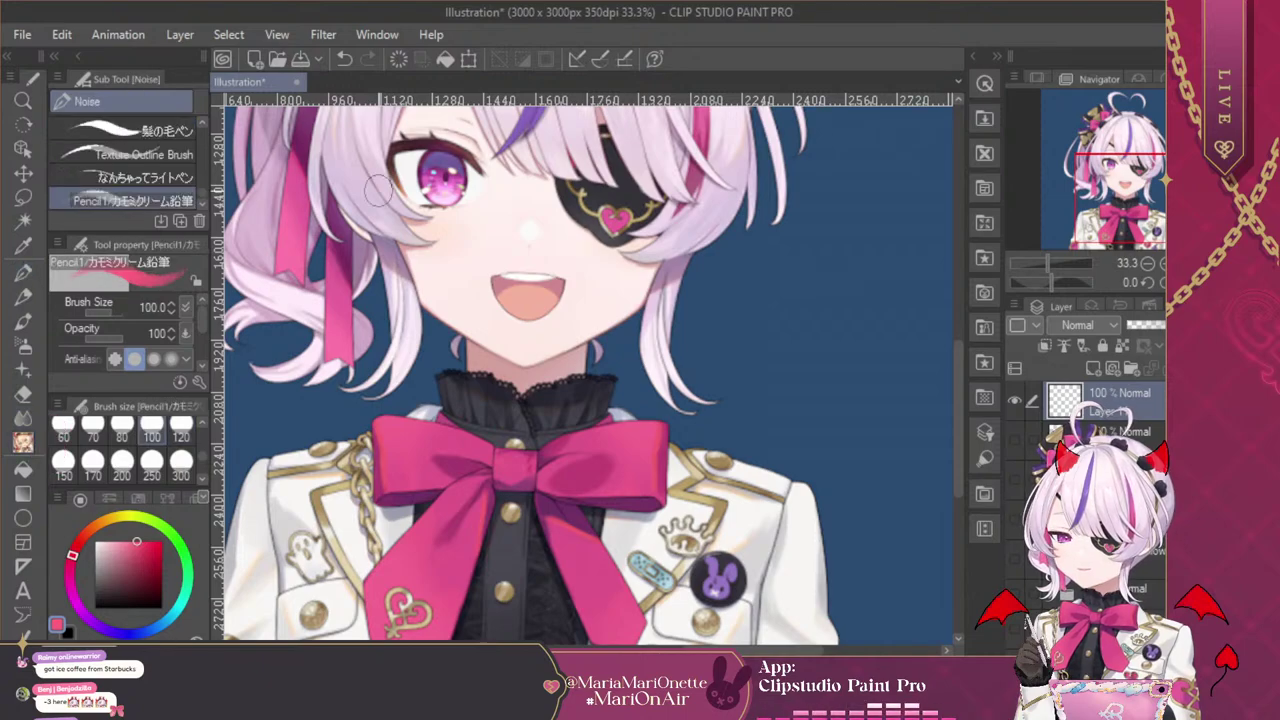
pyautogui.scroll(2, 180, 440)
pyautogui.click(181, 430)
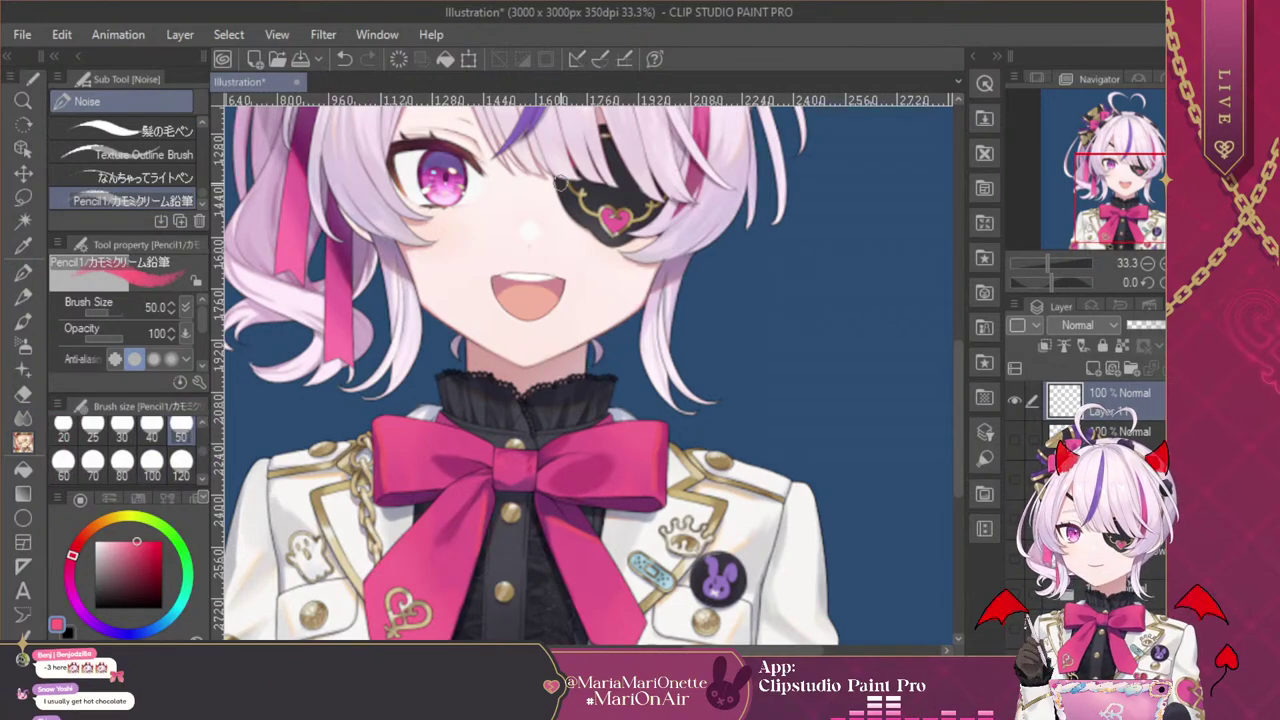
pyautogui.moveTo(560, 183)
pyautogui.mouseDown()
pyautogui.moveTo(510, 193)
pyautogui.moveTo(538, 195)
pyautogui.moveTo(555, 174)
pyautogui.moveTo(563, 227)
pyautogui.moveTo(567, 141)
pyautogui.moveTo(700, 155)
pyautogui.moveTo(675, 150)
pyautogui.moveTo(694, 193)
pyautogui.moveTo(676, 238)
pyautogui.moveTo(568, 230)
pyautogui.mouseUp()
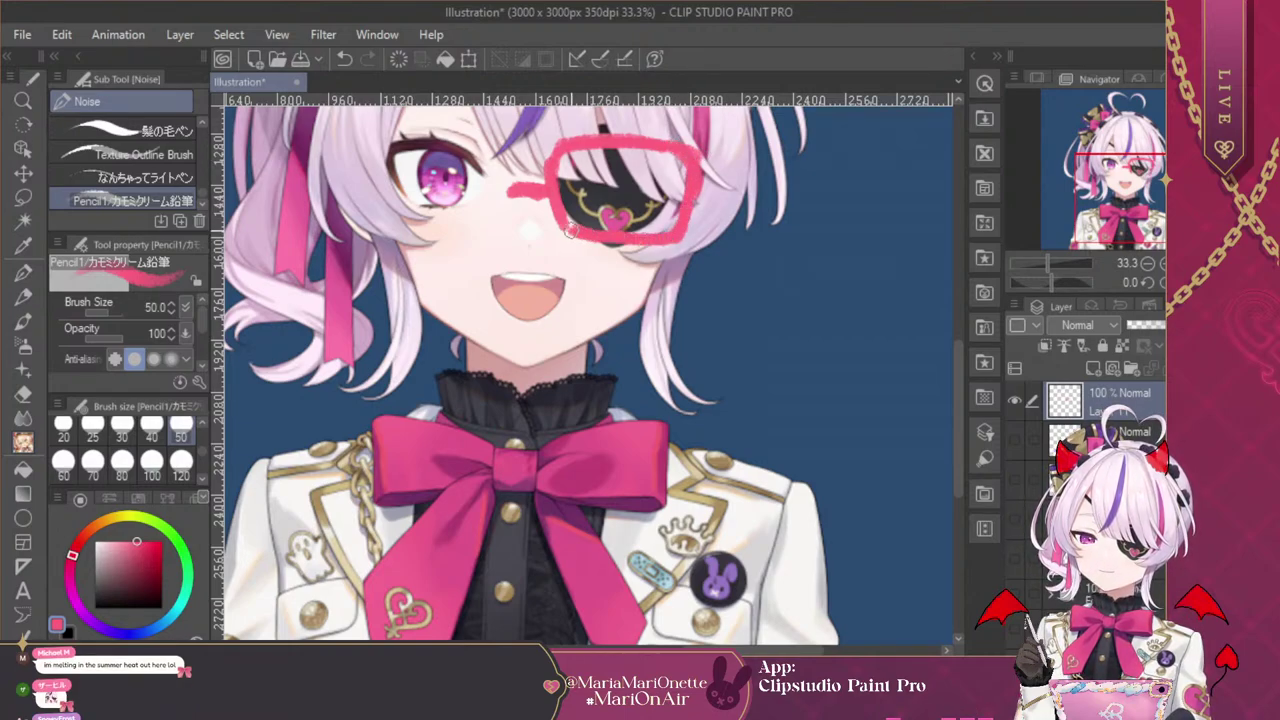
pyautogui.moveTo(678, 232)
pyautogui.mouseDown()
pyautogui.moveTo(575, 230)
pyautogui.moveTo(622, 243)
pyautogui.mouseUp()
# Sketch the glasses' bridge and a matching pinkish-red frame around the uncovered eye, mirroring the canvas to compare shapes
pyautogui.moveTo(1145, 175); pyautogui.dragTo(1125, 172)
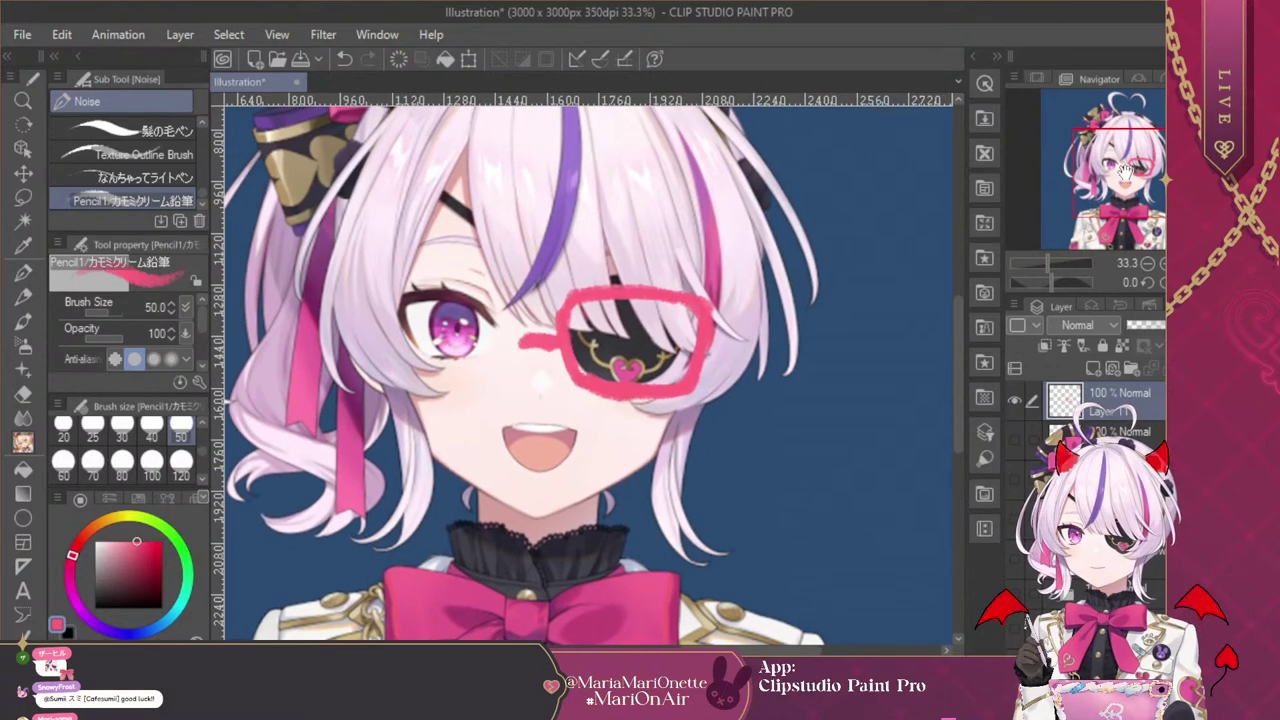
pyautogui.moveTo(524, 304); pyautogui.dragTo(508, 372)
pyautogui.press('h')
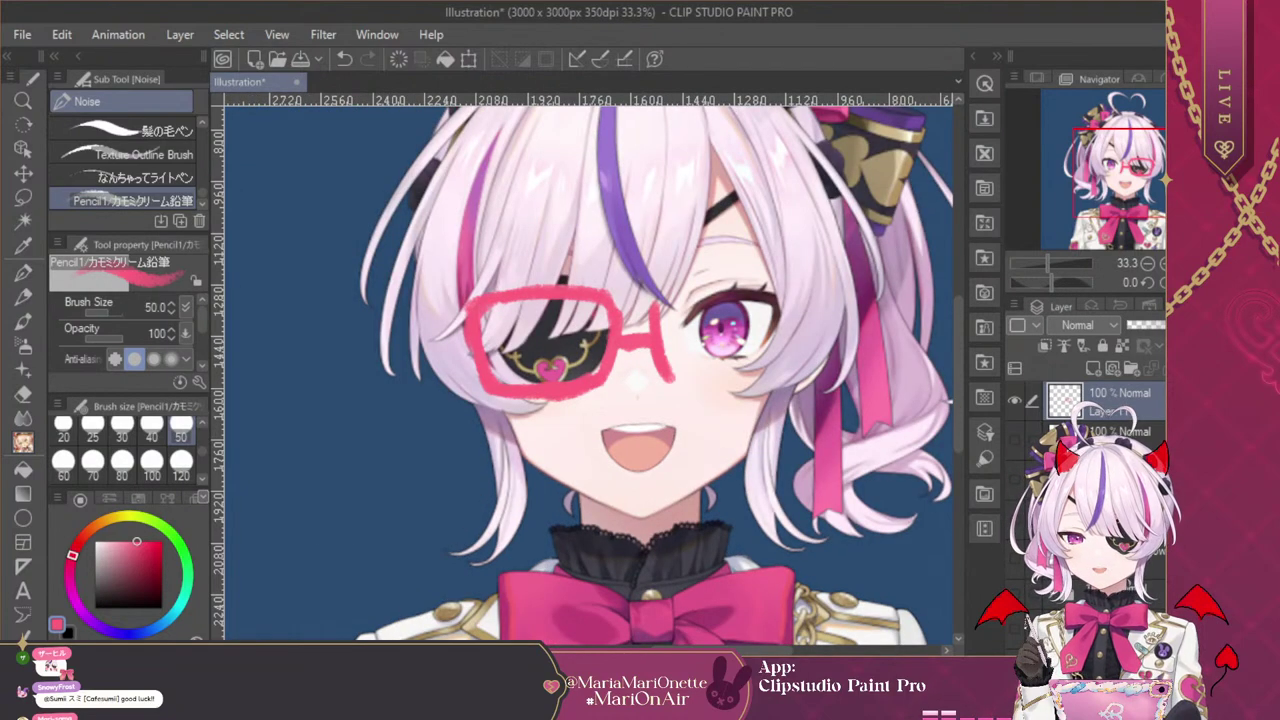
pyautogui.moveTo(660, 300)
pyautogui.mouseDown()
pyautogui.moveTo(752, 289)
pyautogui.moveTo(799, 300)
pyautogui.moveTo(787, 344)
pyautogui.moveTo(786, 304)
pyautogui.moveTo(779, 314)
pyautogui.moveTo(772, 378)
pyautogui.mouseUp()
pyautogui.moveTo(668, 378)
pyautogui.mouseDown()
pyautogui.moveTo(772, 378)
pyautogui.moveTo(783, 366)
pyautogui.mouseUp()
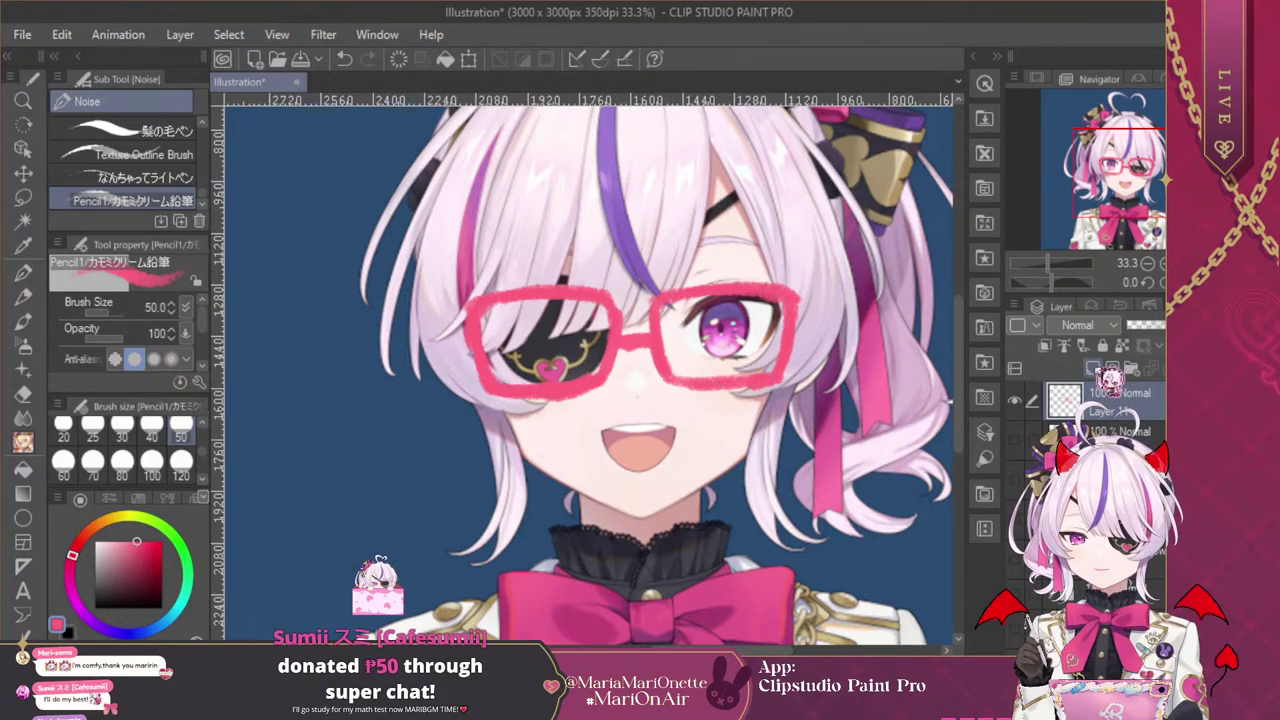
# On a new layer, trace the frame over the eyepatch in black, fill its lens, and draw the black bridge
pyautogui.click(69, 632)
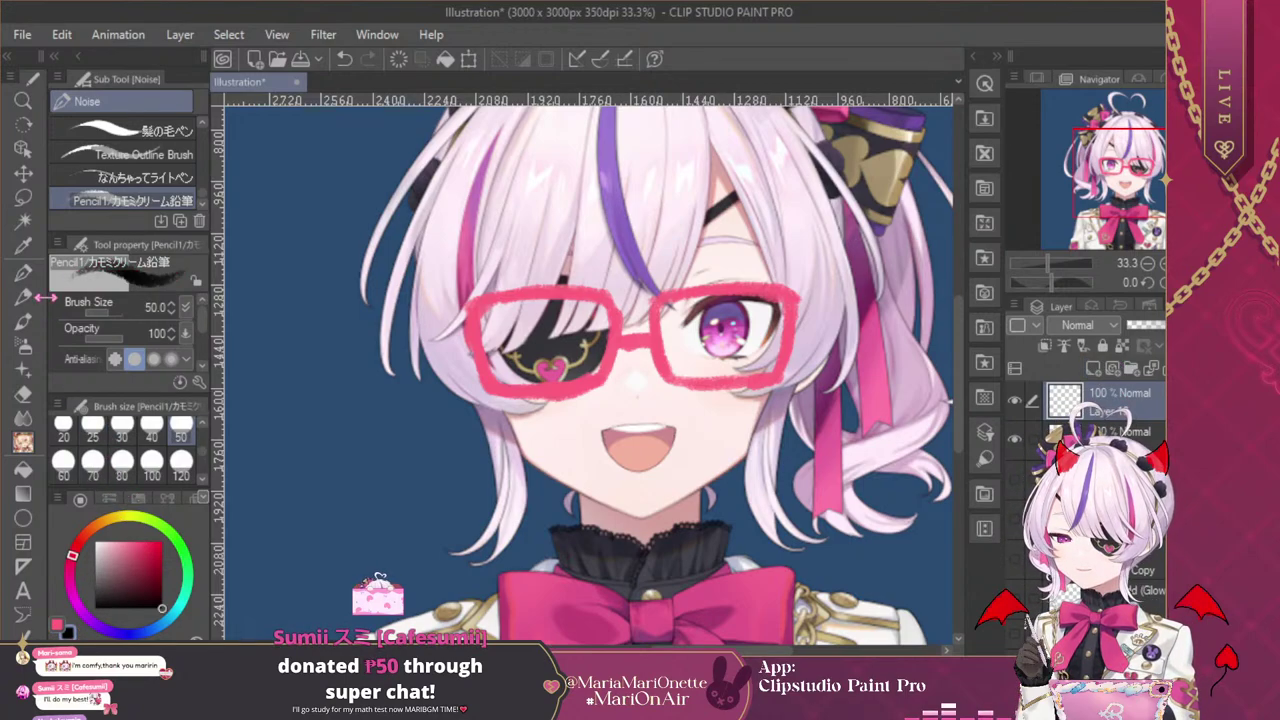
pyautogui.moveTo(469, 313); pyautogui.dragTo(495, 392)
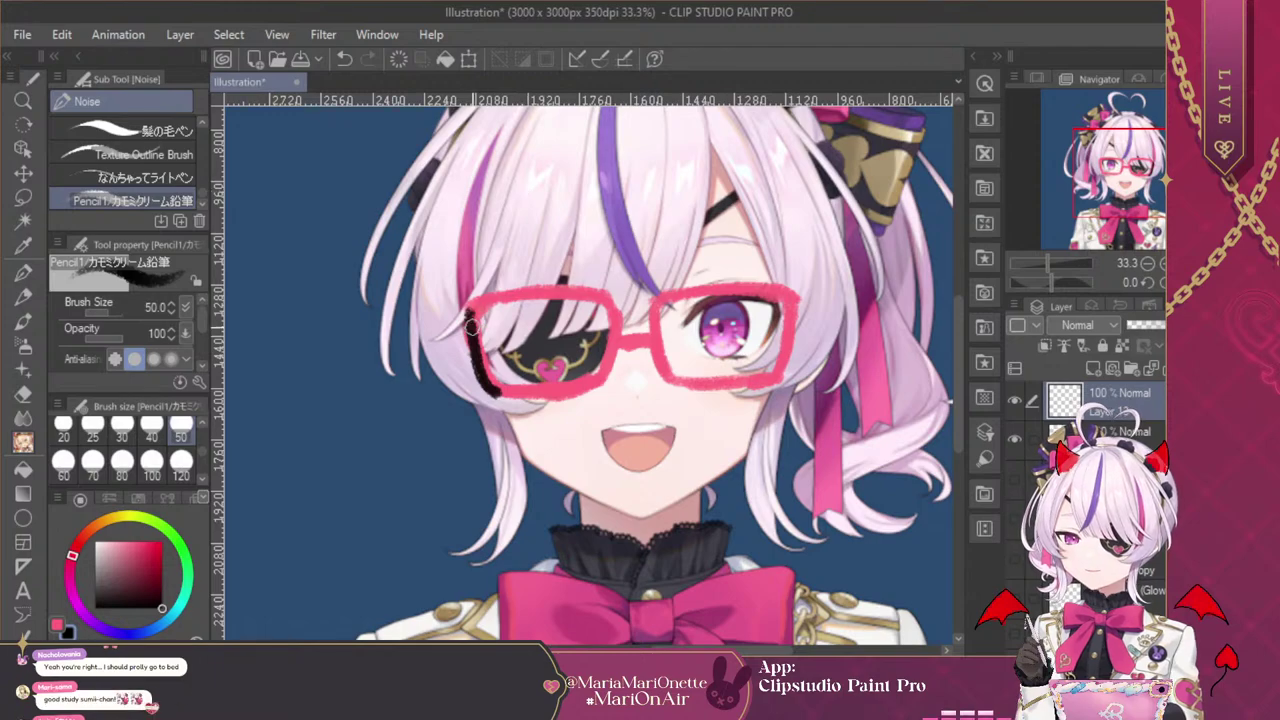
pyautogui.moveTo(472, 334)
pyautogui.mouseDown()
pyautogui.moveTo(483, 295)
pyautogui.moveTo(590, 290)
pyautogui.moveTo(567, 289)
pyautogui.moveTo(612, 304)
pyautogui.moveTo(622, 331)
pyautogui.moveTo(615, 315)
pyautogui.moveTo(582, 362)
pyautogui.mouseUp()
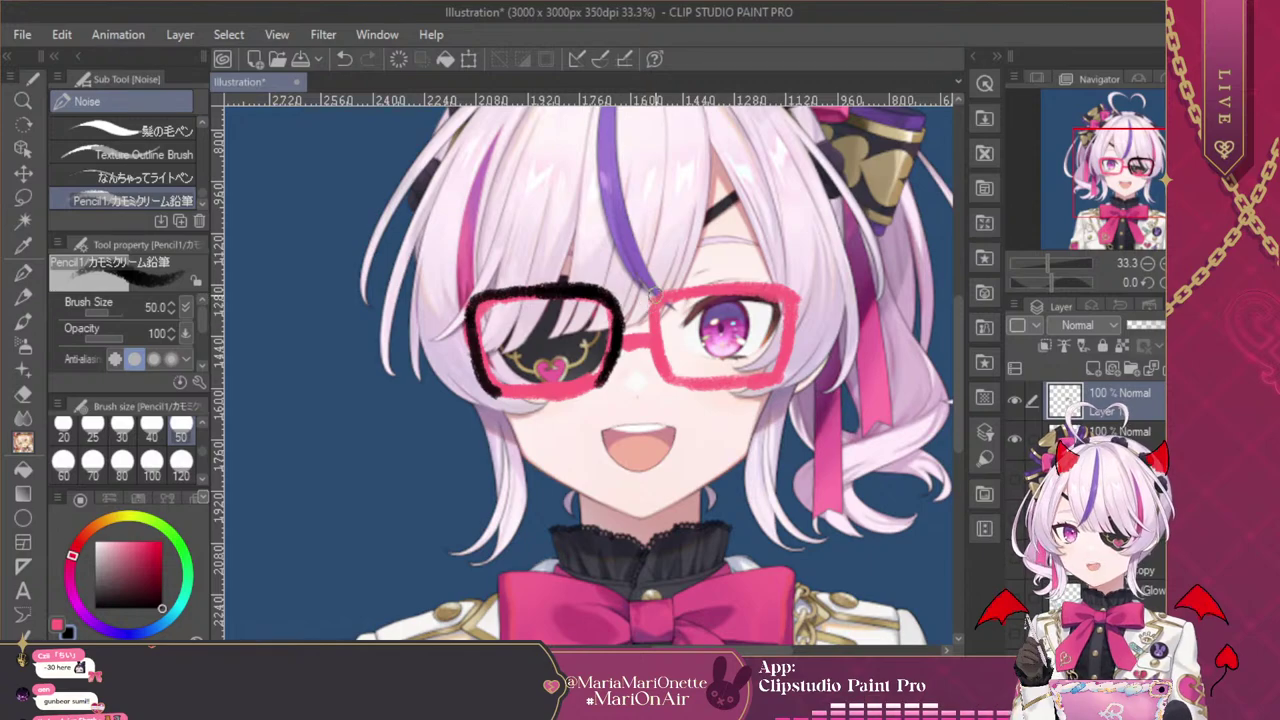
pyautogui.moveTo(656, 298); pyautogui.dragTo(664, 376)
pyautogui.moveTo(650, 320)
pyautogui.mouseDown()
pyautogui.moveTo(662, 362)
pyautogui.moveTo(666, 298)
pyautogui.mouseUp()
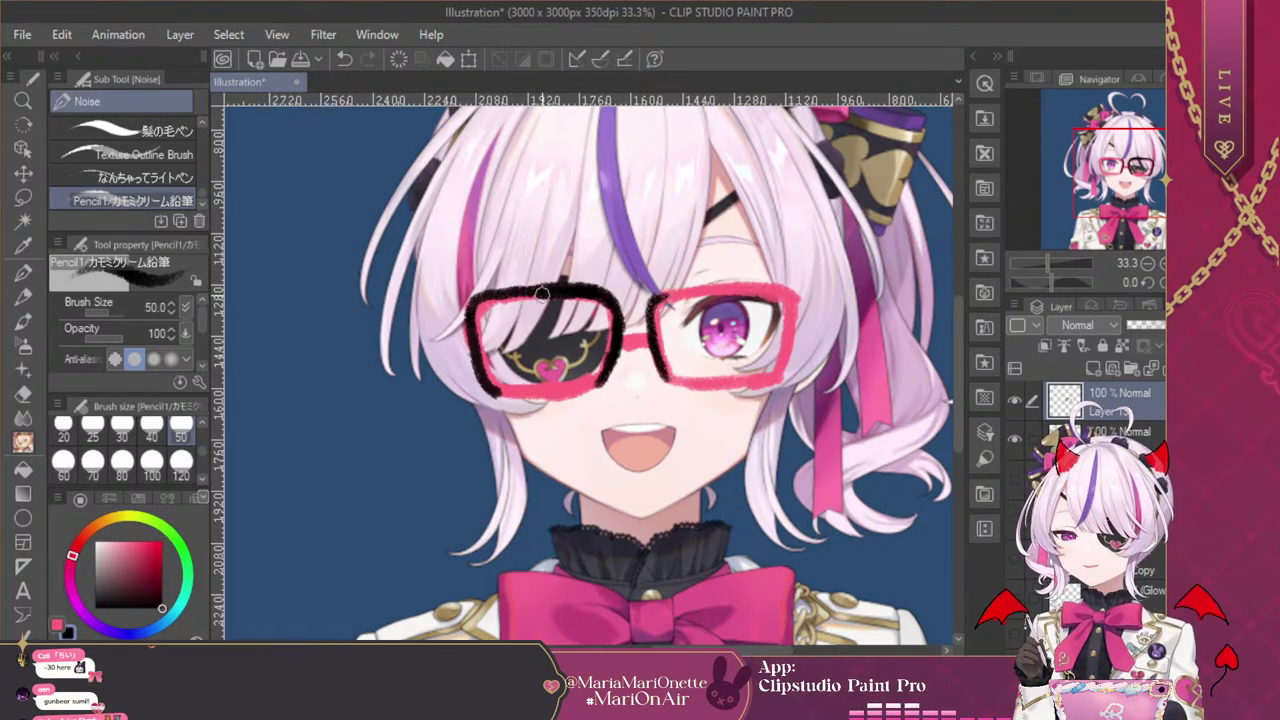
pyautogui.press('h')
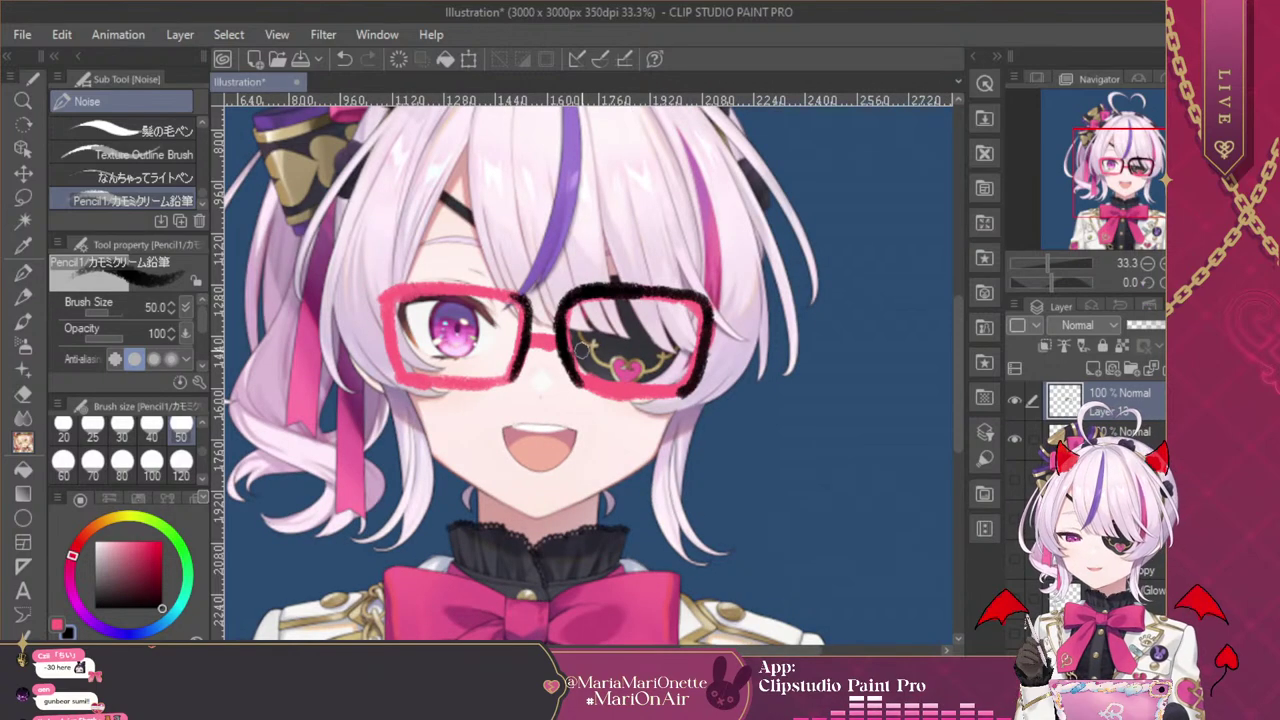
pyautogui.moveTo(618, 392); pyautogui.dragTo(690, 396)
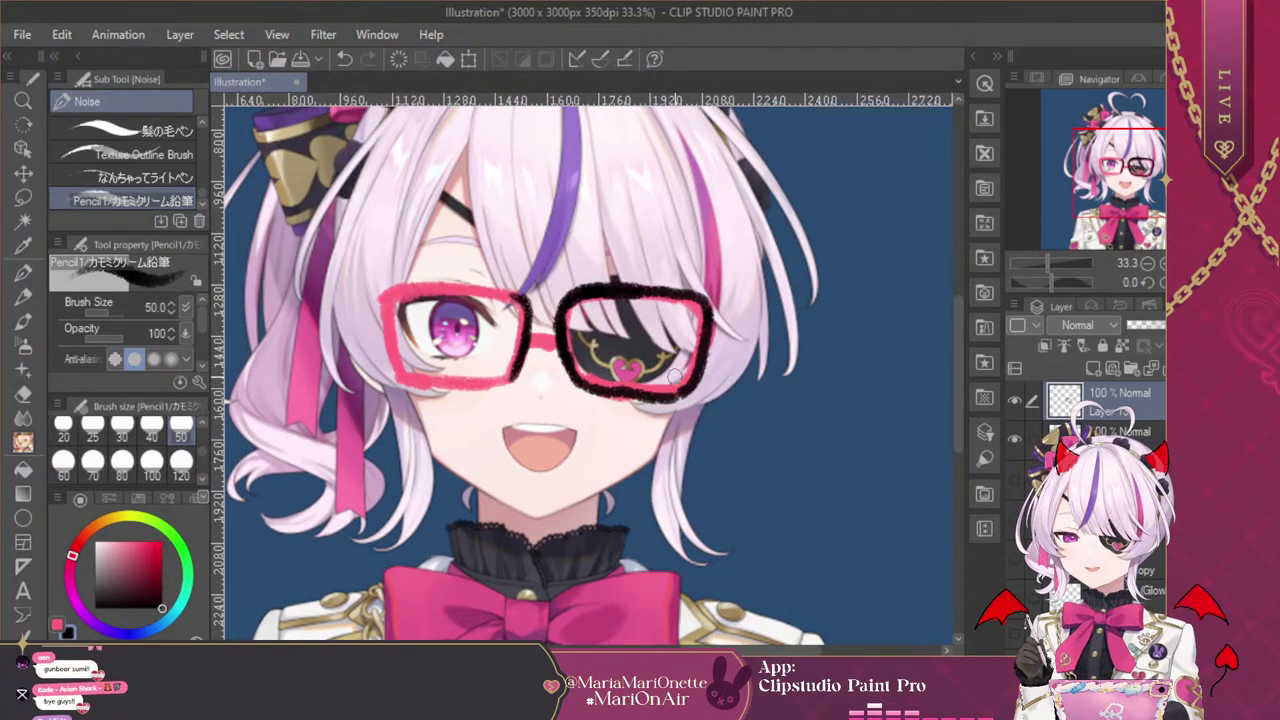
pyautogui.moveTo(574, 380); pyautogui.dragTo(682, 393)
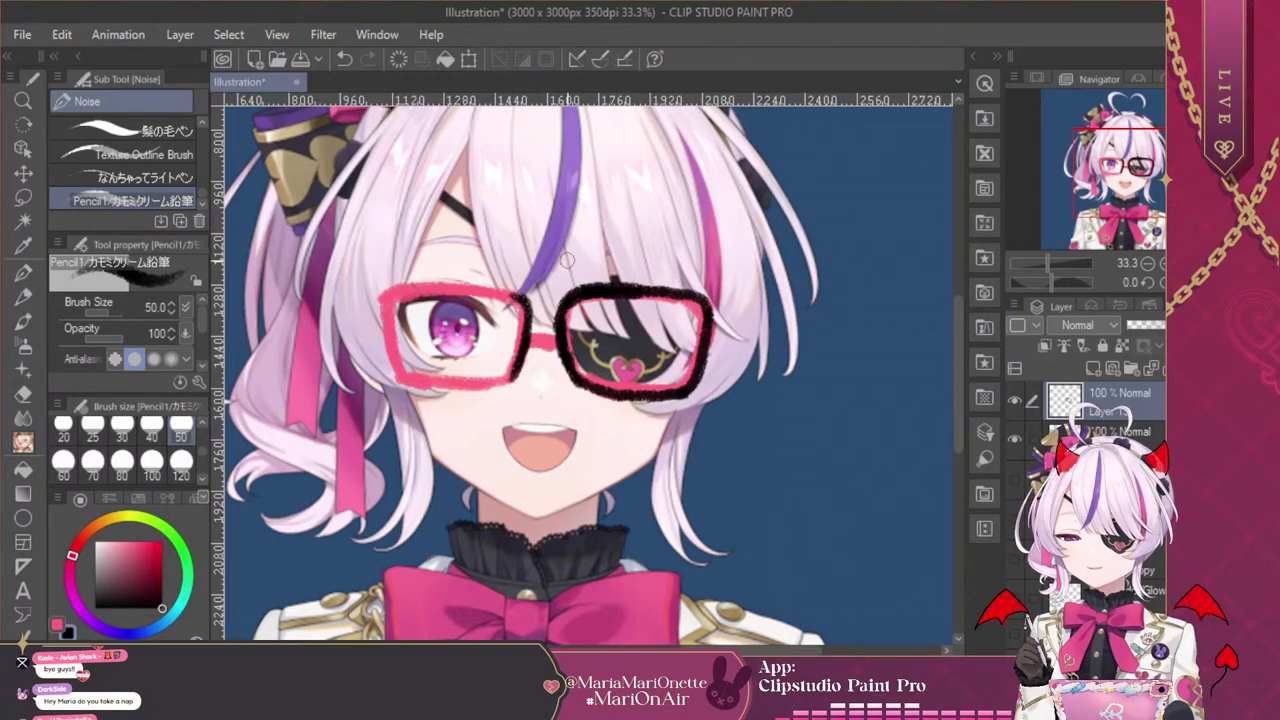
pyautogui.moveTo(590, 380)
pyautogui.mouseDown()
pyautogui.moveTo(571, 332)
pyautogui.moveTo(615, 381)
pyautogui.moveTo(570, 311)
pyautogui.moveTo(589, 301)
pyautogui.moveTo(600, 362)
pyautogui.moveTo(628, 391)
pyautogui.moveTo(595, 291)
pyautogui.moveTo(626, 342)
pyautogui.moveTo(620, 298)
pyautogui.moveTo(653, 350)
pyautogui.moveTo(649, 297)
pyautogui.moveTo(683, 337)
pyautogui.moveTo(684, 305)
pyautogui.moveTo(700, 321)
pyautogui.moveTo(676, 304)
pyautogui.moveTo(677, 352)
pyautogui.moveTo(640, 353)
pyautogui.moveTo(645, 386)
pyautogui.moveTo(641, 348)
pyautogui.moveTo(666, 350)
pyautogui.moveTo(643, 371)
pyautogui.moveTo(664, 376)
pyautogui.moveTo(653, 365)
pyautogui.moveTo(652, 387)
pyautogui.moveTo(638, 382)
pyautogui.moveTo(658, 364)
pyautogui.moveTo(677, 379)
pyautogui.moveTo(695, 349)
pyautogui.mouseUp()
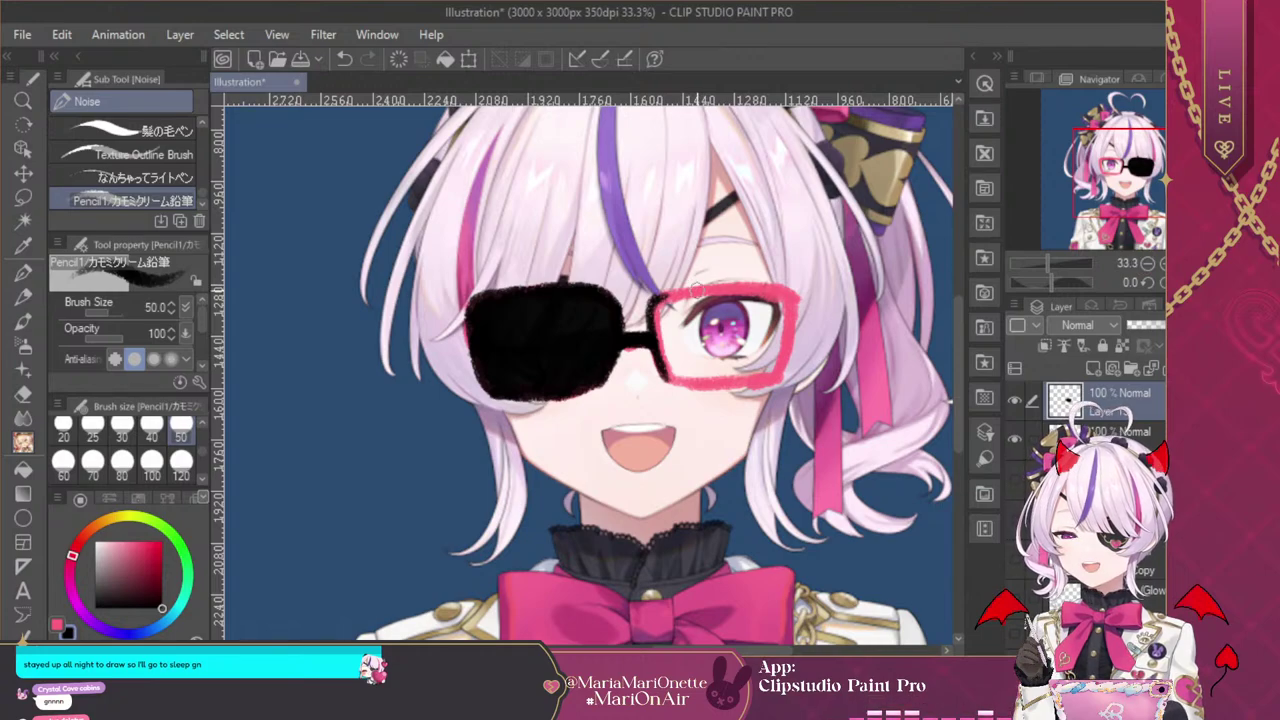
# Trace the frame around the uncovered eye in black over the pinkish-red sketch
pyautogui.moveTo(727, 283); pyautogui.dragTo(770, 290)
pyautogui.hotkey('ctrl', 'z')
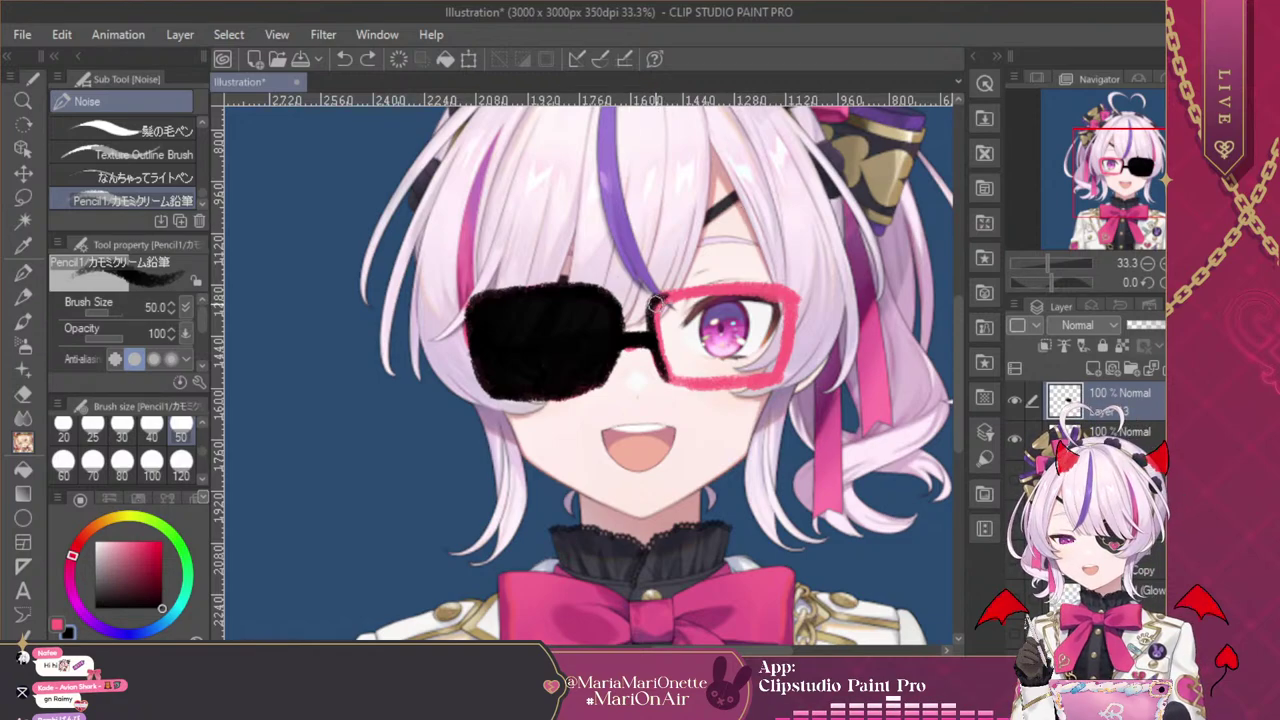
pyautogui.moveTo(655, 302)
pyautogui.mouseDown()
pyautogui.moveTo(716, 287)
pyautogui.moveTo(786, 296)
pyautogui.mouseUp()
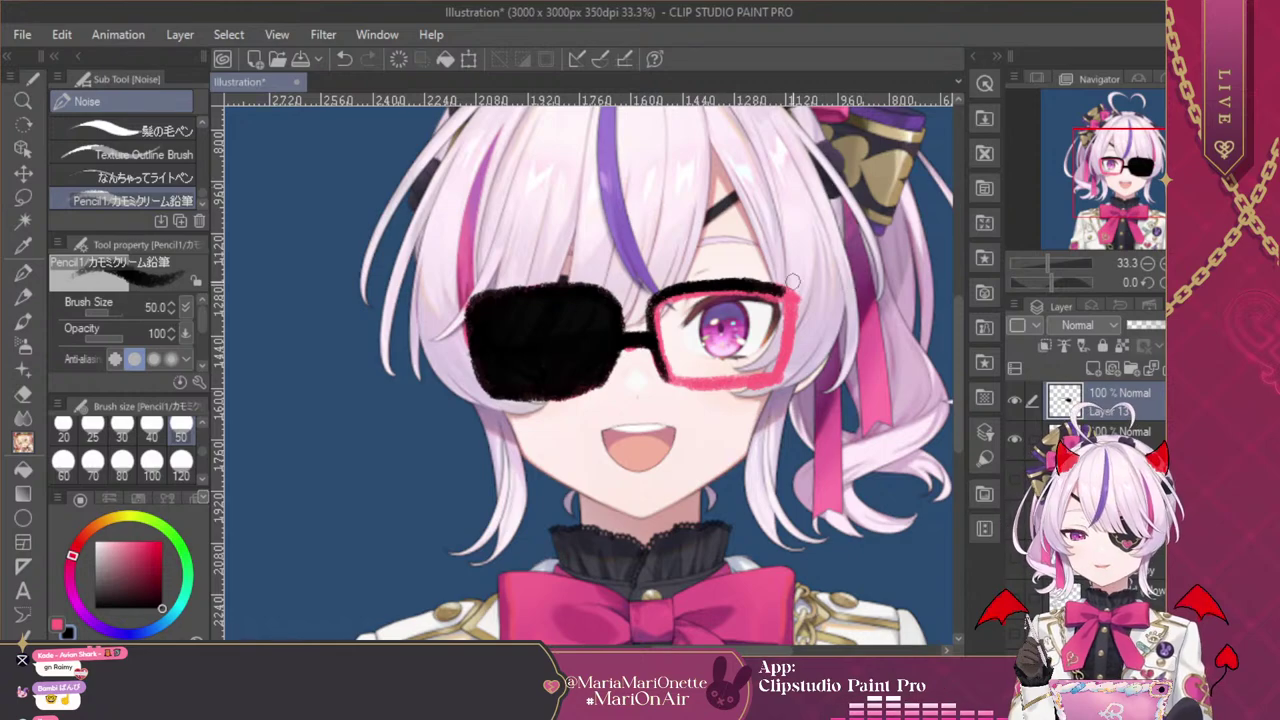
pyautogui.moveTo(790, 302)
pyautogui.mouseDown()
pyautogui.moveTo(796, 340)
pyautogui.moveTo(778, 372)
pyautogui.mouseUp()
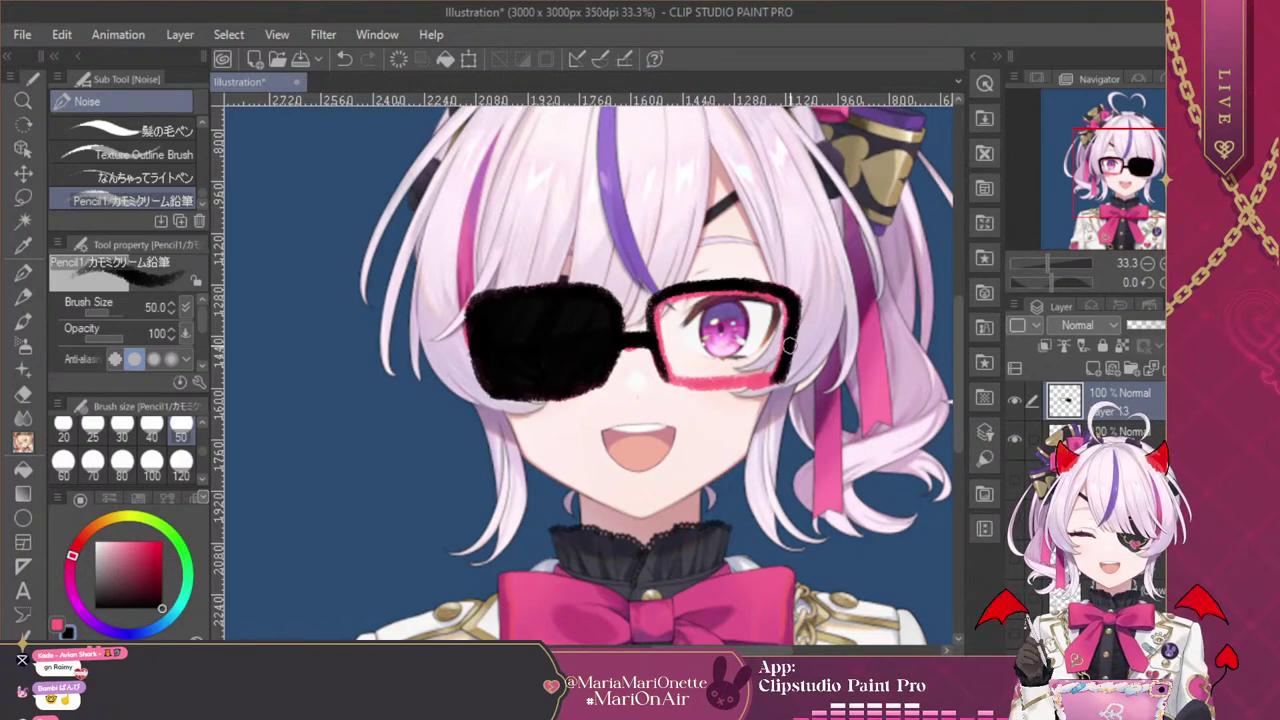
pyautogui.click(1159, 296)
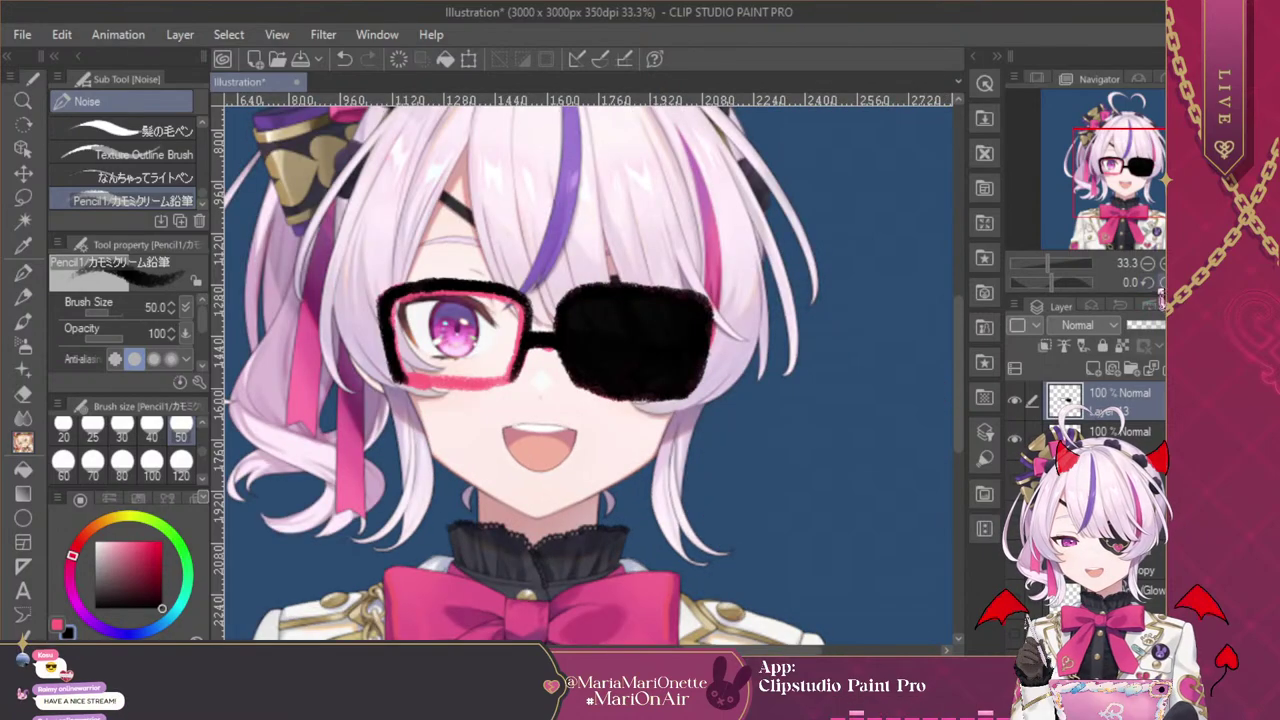
pyautogui.moveTo(1051, 283); pyautogui.dragTo(1067, 283)
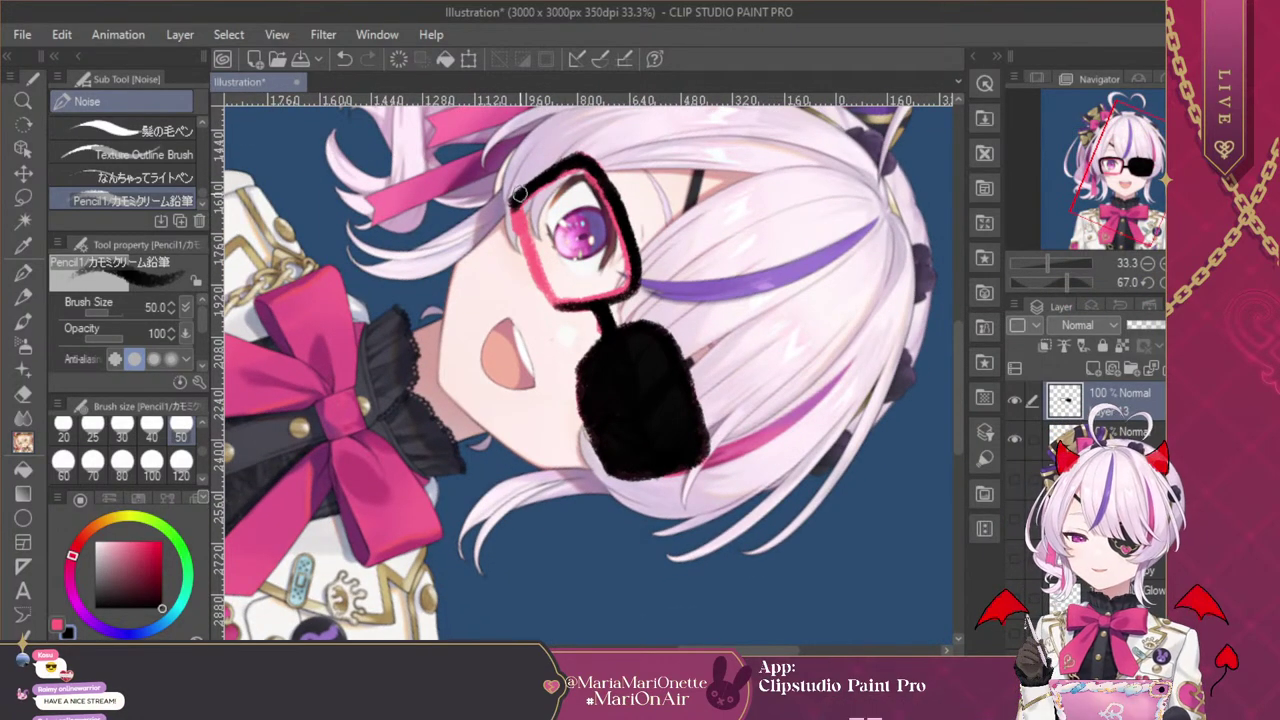
pyautogui.moveTo(517, 232); pyautogui.dragTo(548, 292)
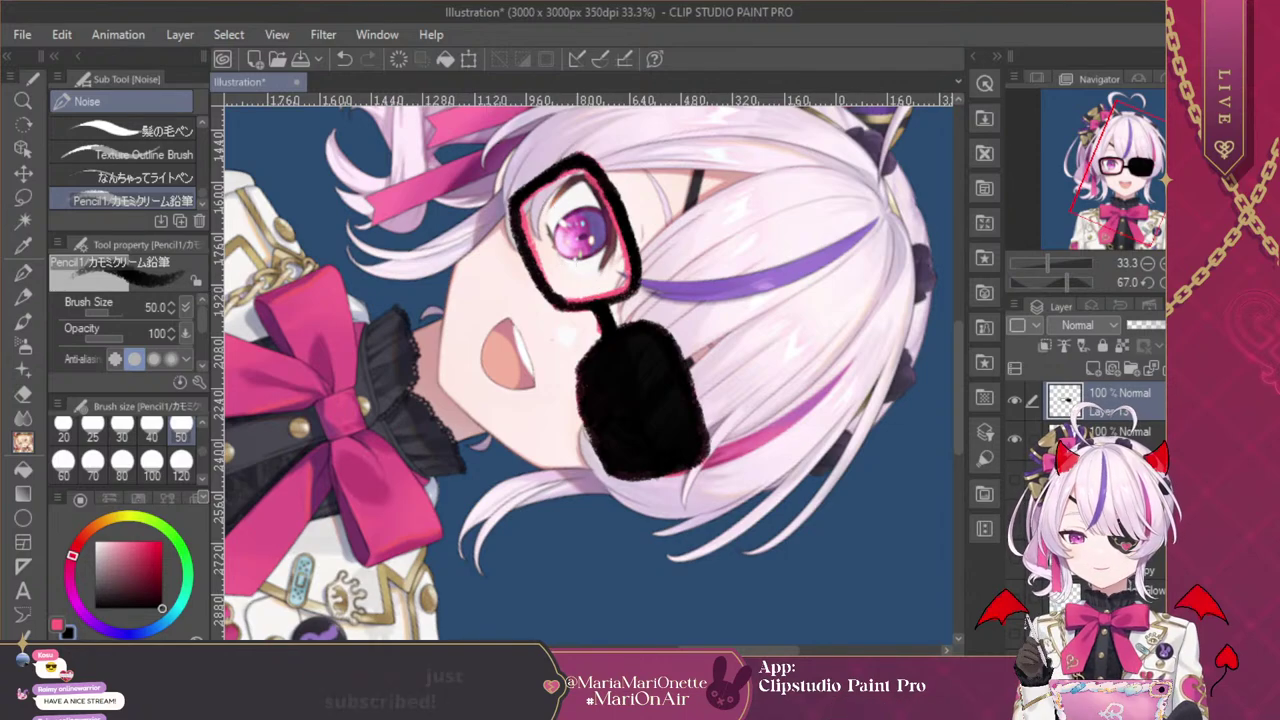
# Fill the lens over the uncovered eye solid black and round off the outer edges of both lenses
pyautogui.hotkey('ctrl', '@')
pyautogui.moveTo(399, 298)
pyautogui.mouseDown()
pyautogui.moveTo(388, 333)
pyautogui.moveTo(410, 296)
pyautogui.moveTo(434, 294)
pyautogui.moveTo(428, 310)
pyautogui.moveTo(451, 290)
pyautogui.moveTo(468, 294)
pyautogui.moveTo(452, 319)
pyautogui.moveTo(509, 297)
pyautogui.moveTo(486, 309)
pyautogui.moveTo(524, 304)
pyautogui.moveTo(505, 330)
pyautogui.mouseUp()
pyautogui.moveTo(404, 330)
pyautogui.mouseDown()
pyautogui.moveTo(417, 351)
pyautogui.moveTo(430, 369)
pyautogui.moveTo(475, 327)
pyautogui.moveTo(517, 319)
pyautogui.moveTo(500, 372)
pyautogui.moveTo(429, 377)
pyautogui.moveTo(485, 337)
pyautogui.moveTo(492, 368)
pyautogui.mouseUp()
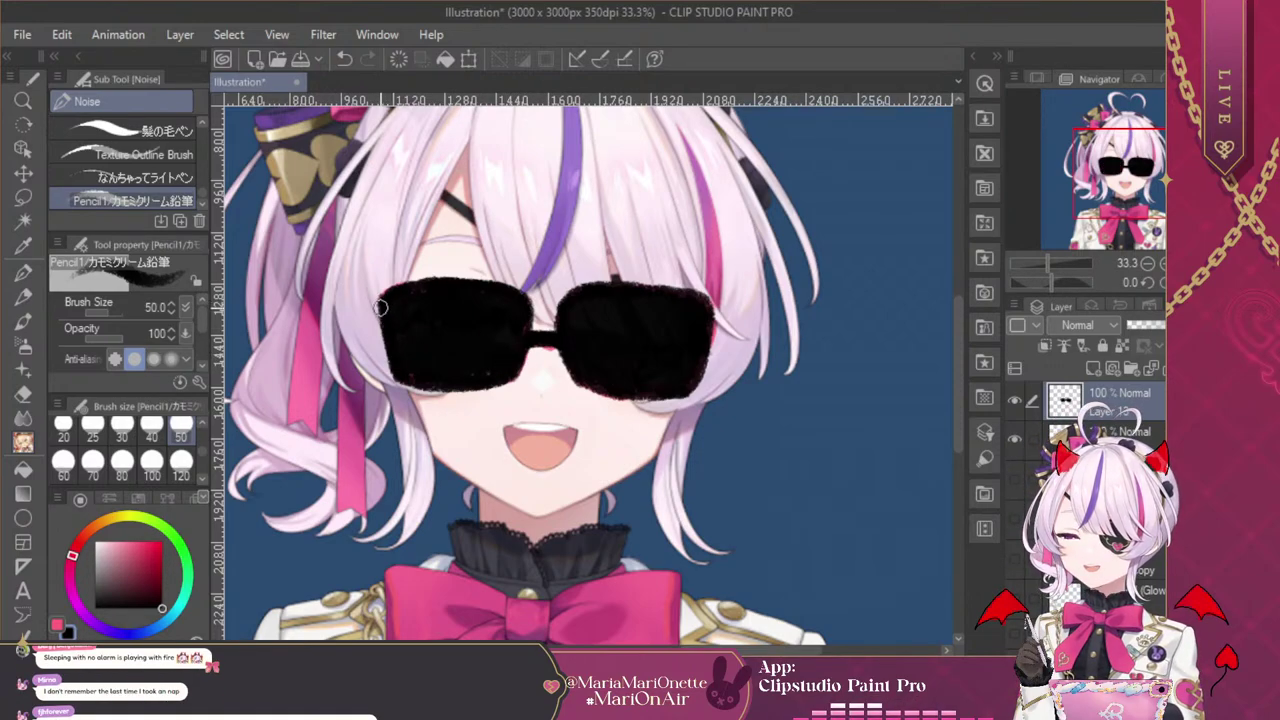
pyautogui.moveTo(424, 372)
pyautogui.mouseDown()
pyautogui.moveTo(396, 366)
pyautogui.moveTo(390, 310)
pyautogui.moveTo(422, 353)
pyautogui.mouseUp()
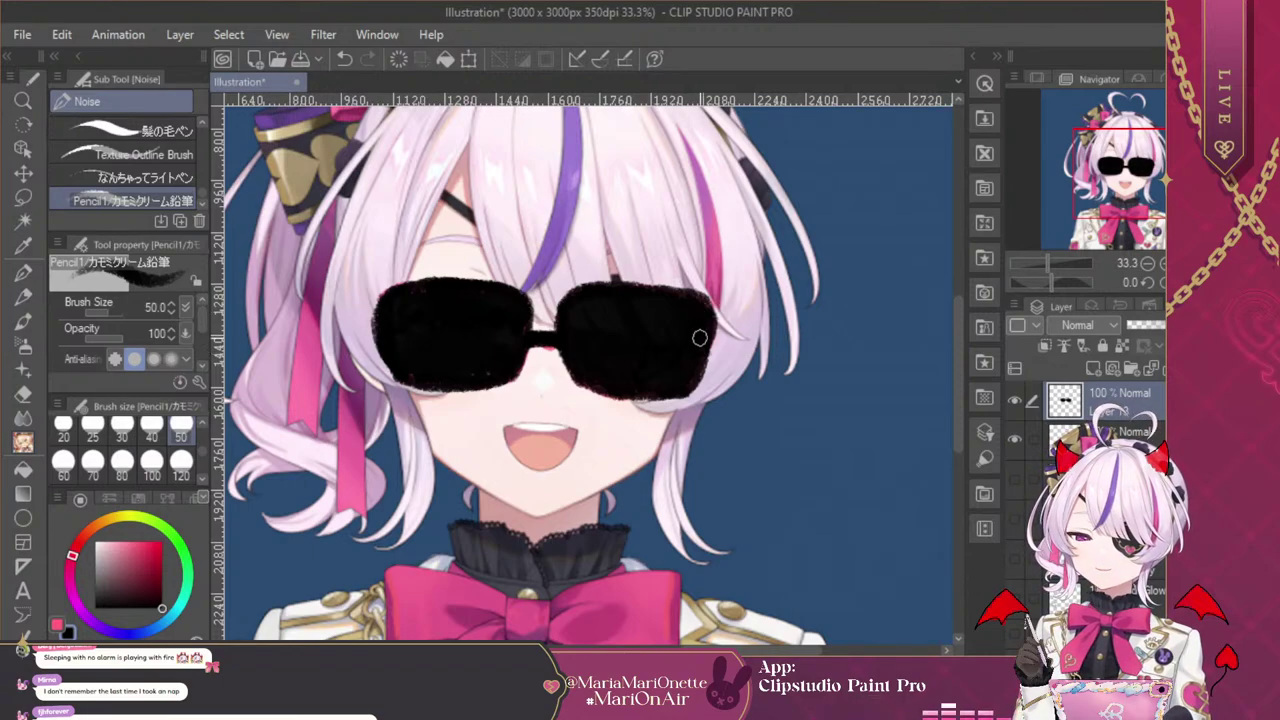
pyautogui.moveTo(699, 338); pyautogui.dragTo(699, 347)
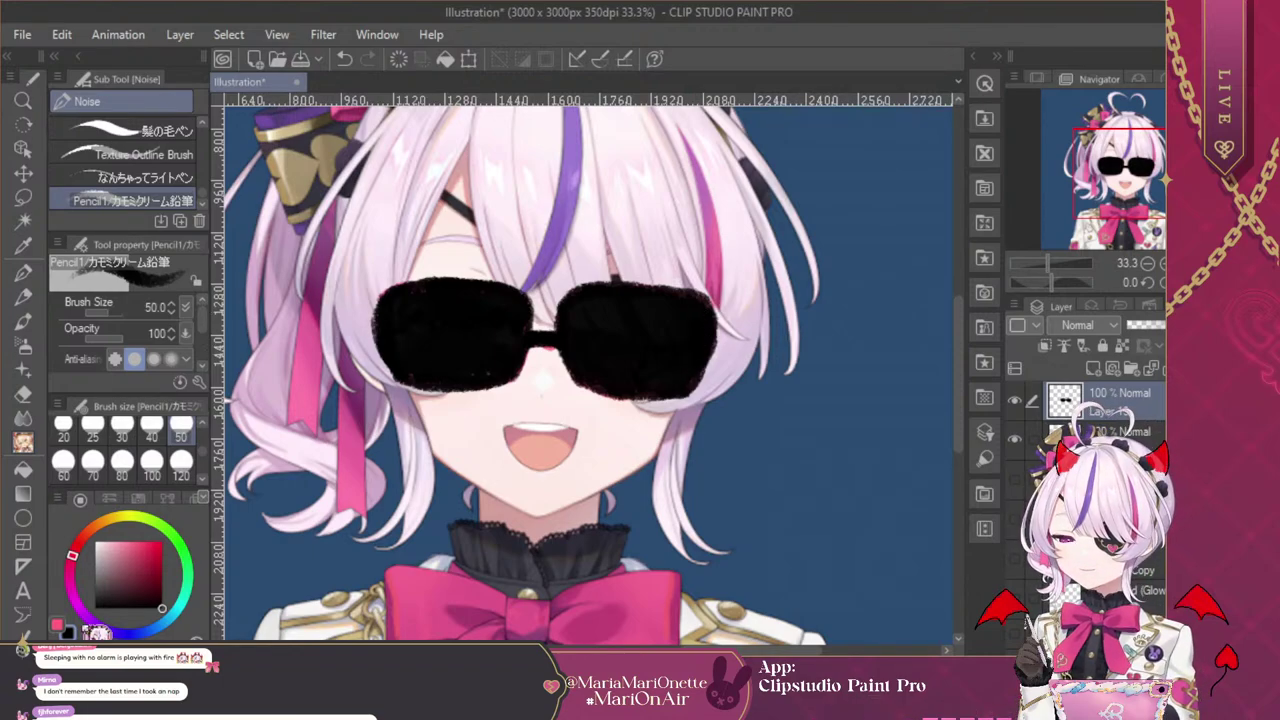
pyautogui.moveTo(568, 358); pyautogui.dragTo(630, 305)
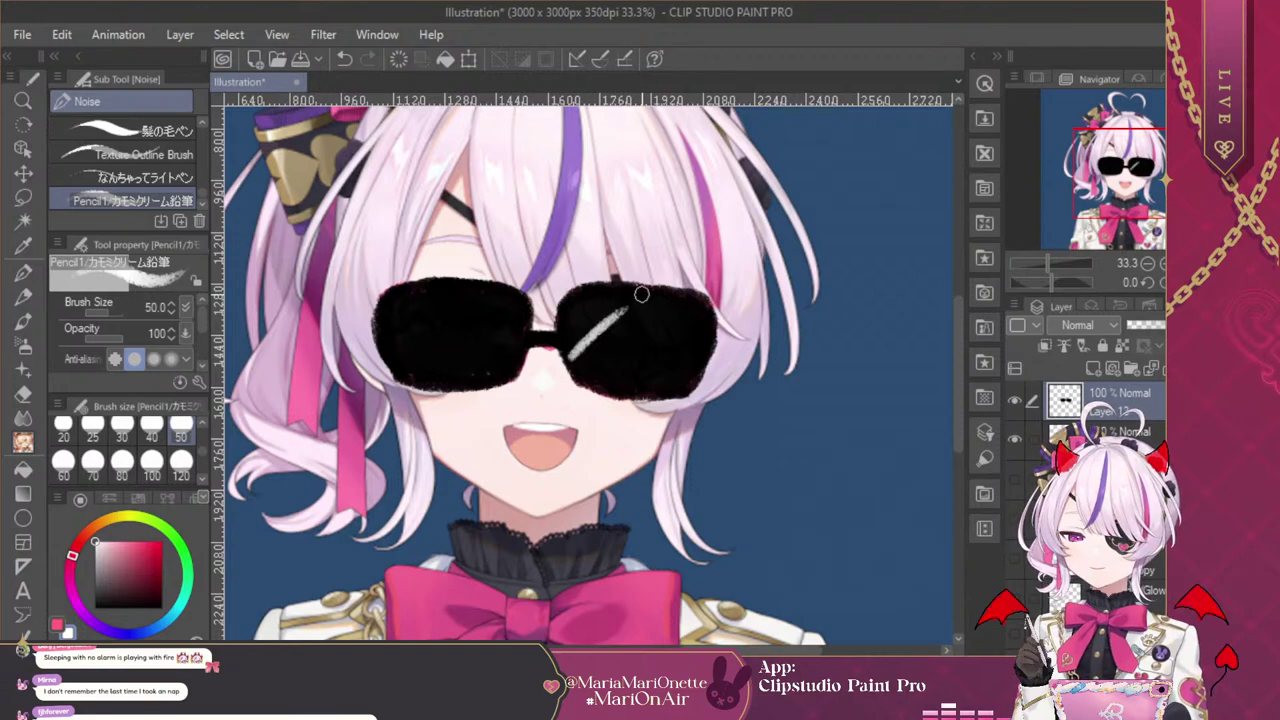
pyautogui.hotkey('ctrl', 'z')
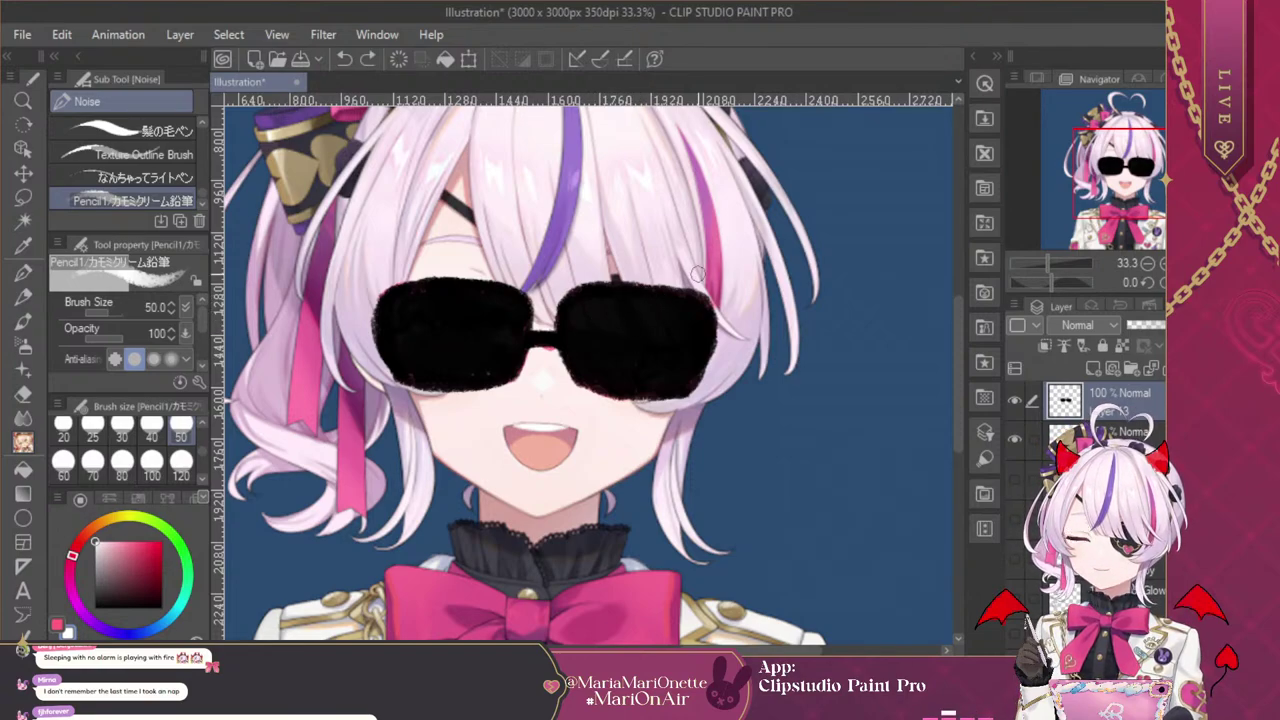
pyautogui.moveTo(580, 338)
pyautogui.mouseDown()
pyautogui.moveTo(620, 295)
pyautogui.moveTo(600, 334)
pyautogui.moveTo(620, 312)
pyautogui.moveTo(591, 299)
pyautogui.moveTo(713, 281)
pyautogui.moveTo(688, 306)
pyautogui.mouseUp()
pyautogui.hotkey('ctrl', 'z')
pyautogui.hotkey('ctrl', 'z')
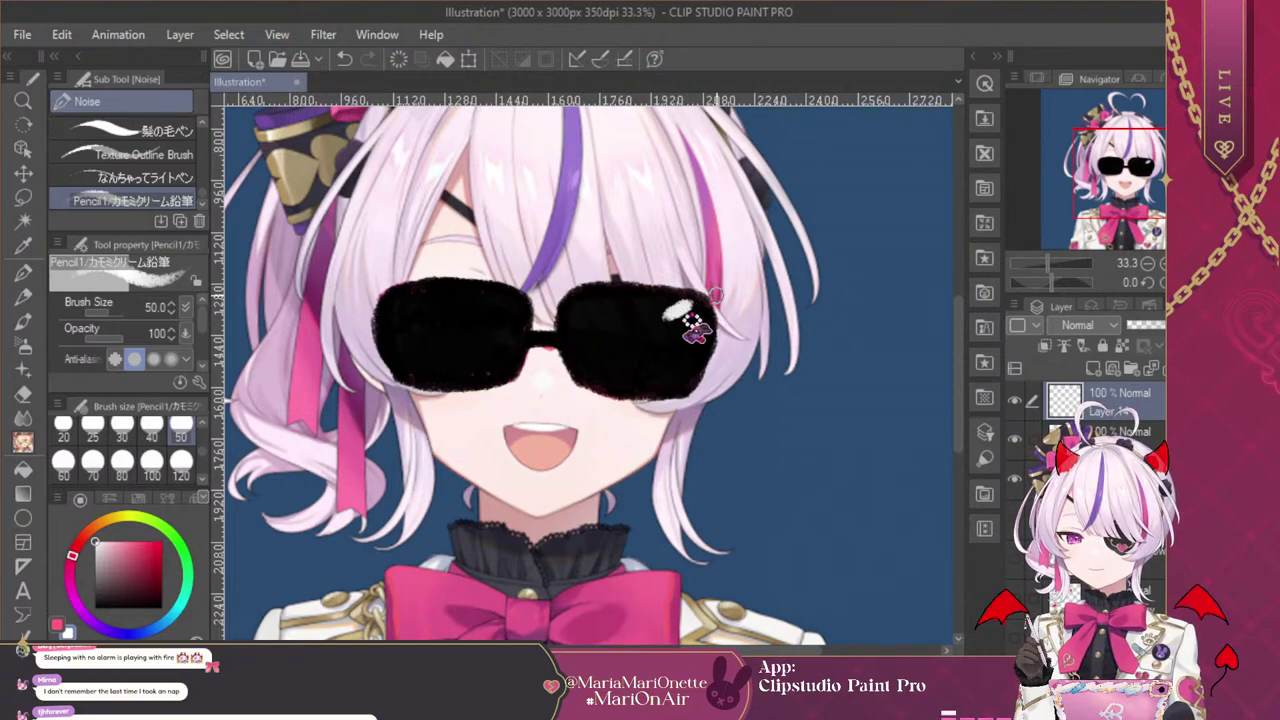
pyautogui.moveTo(614, 370); pyautogui.dragTo(688, 308)
pyautogui.hotkey('ctrl', 'z')
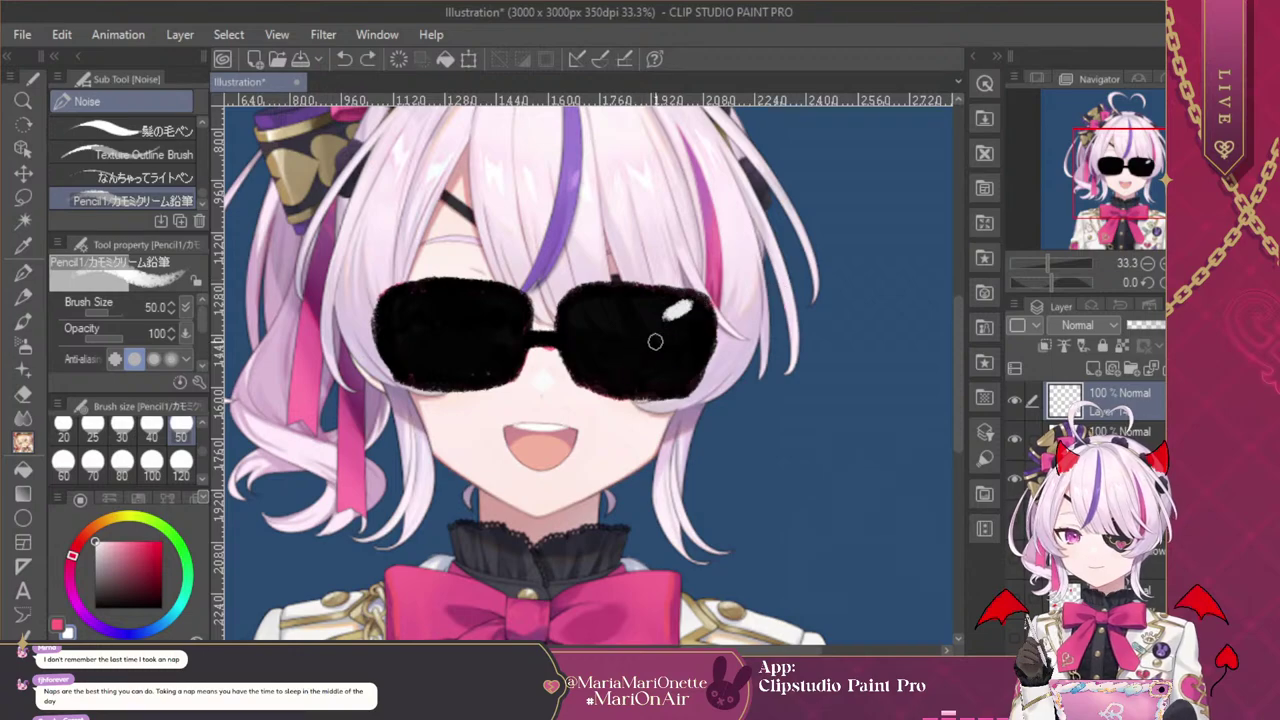
# Draw diagonal white reflection streaks across both sunglasses lenses on a separate layer above them
pyautogui.moveTo(596, 381); pyautogui.dragTo(686, 302)
pyautogui.moveTo(614, 384); pyautogui.dragTo(690, 316)
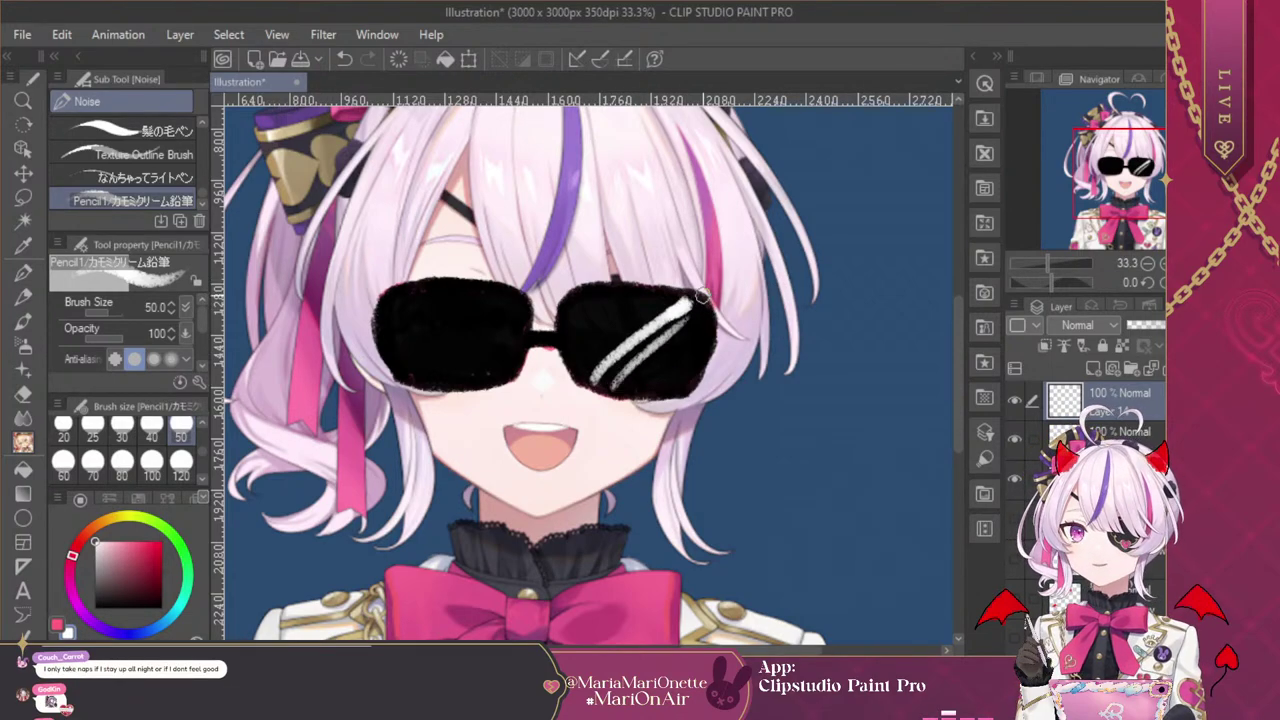
pyautogui.moveTo(512, 307)
pyautogui.mouseDown()
pyautogui.moveTo(440, 376)
pyautogui.moveTo(508, 309)
pyautogui.mouseUp()
pyautogui.moveTo(448, 376); pyautogui.dragTo(500, 335)
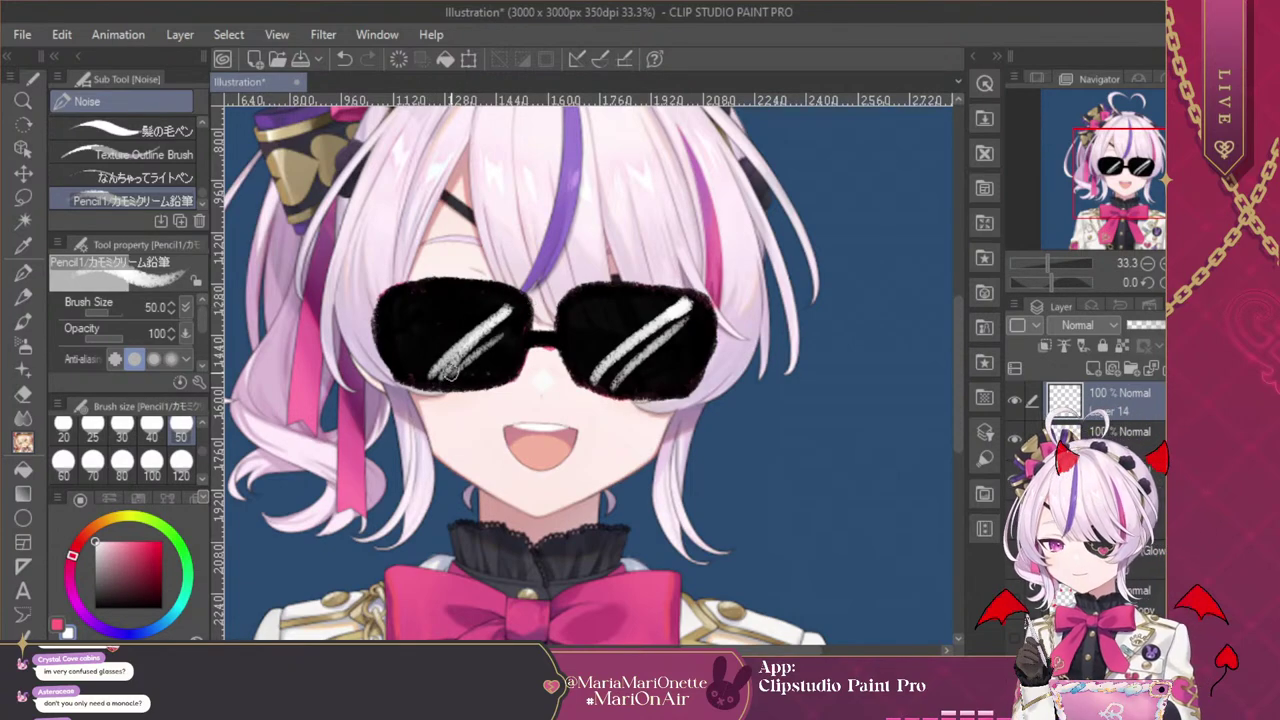
pyautogui.moveTo(446, 374); pyautogui.dragTo(478, 340)
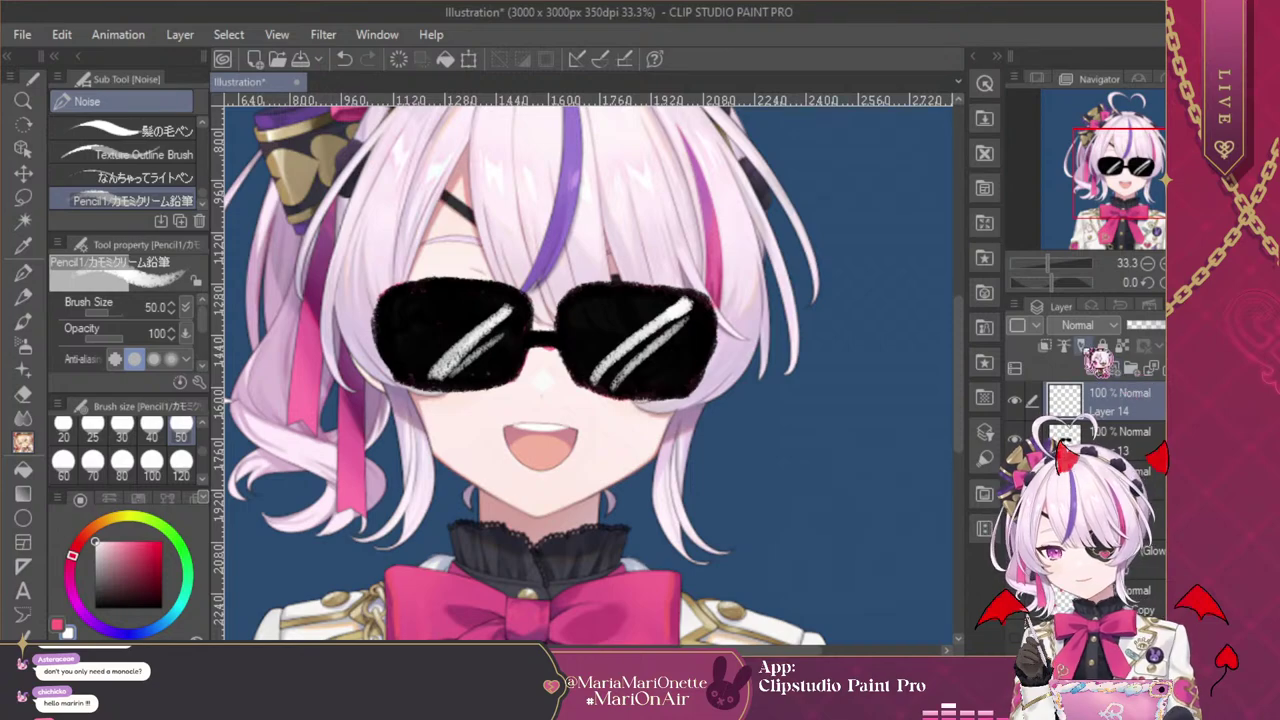
# Draw a large filled four-pointed orange sparkle and a smaller one below it, beside the sunglasses' outer edge on the eyepatch-free side
pyautogui.click(101, 522)
pyautogui.click(142, 541)
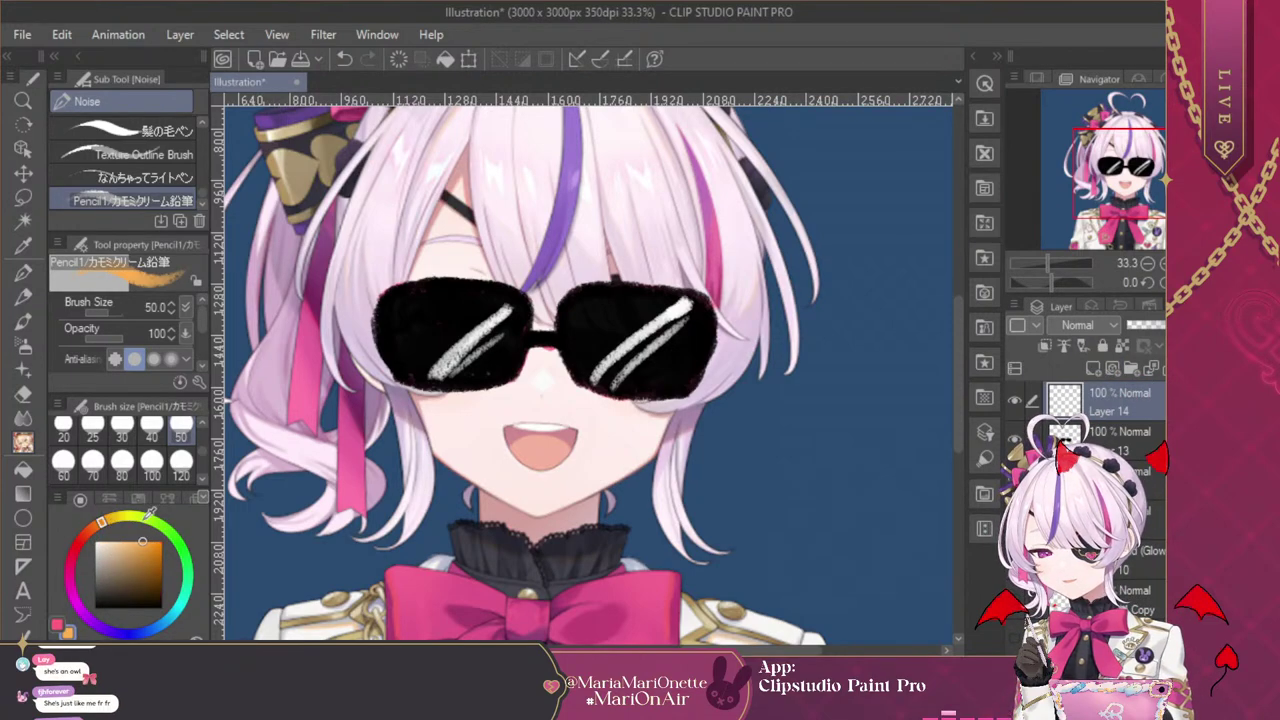
pyautogui.click(137, 541)
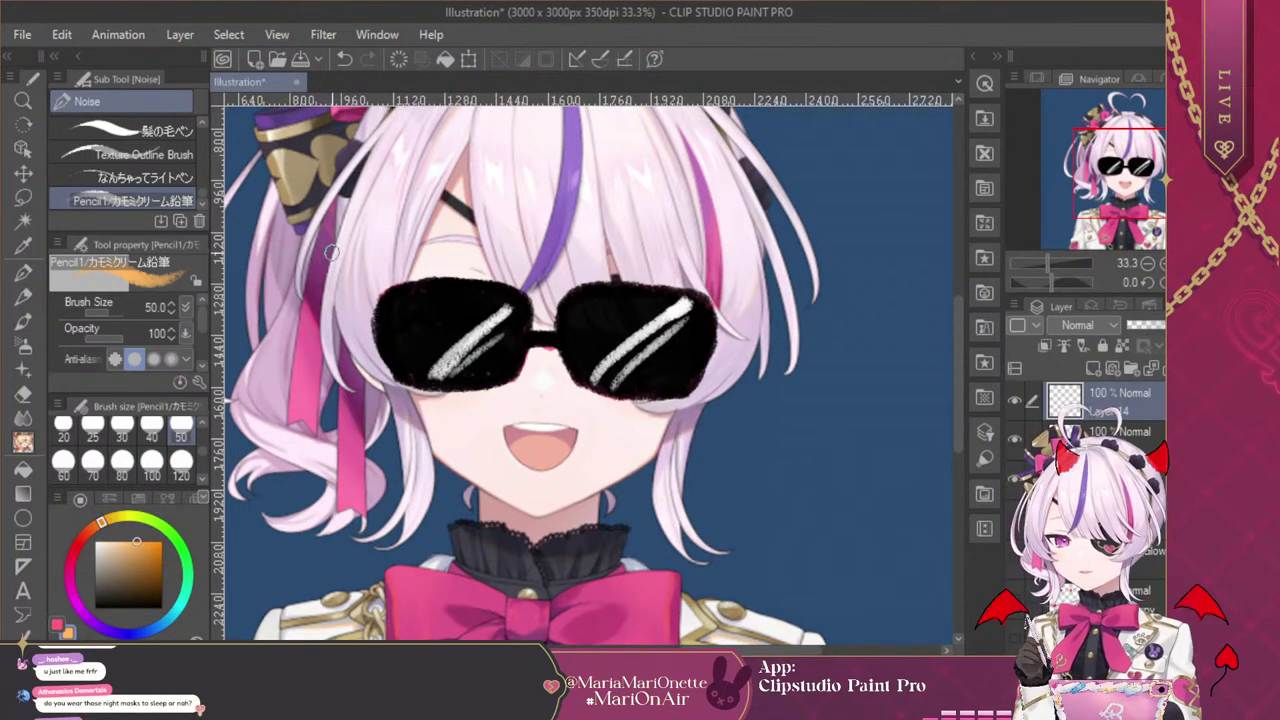
pyautogui.moveTo(325, 255)
pyautogui.mouseDown()
pyautogui.moveTo(330, 336)
pyautogui.moveTo(360, 285)
pyautogui.moveTo(329, 233)
pyautogui.mouseUp()
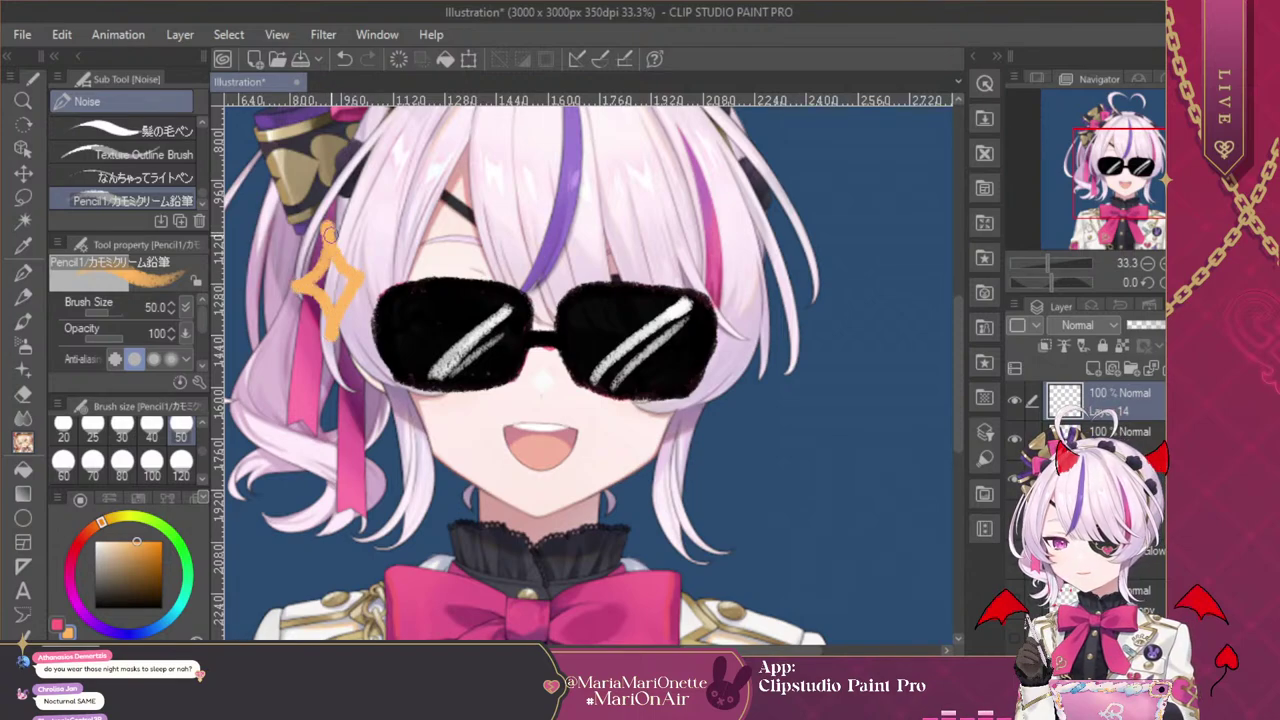
pyautogui.moveTo(352, 282)
pyautogui.mouseDown()
pyautogui.moveTo(369, 276)
pyautogui.moveTo(329, 277)
pyautogui.moveTo(338, 291)
pyautogui.moveTo(325, 276)
pyautogui.mouseUp()
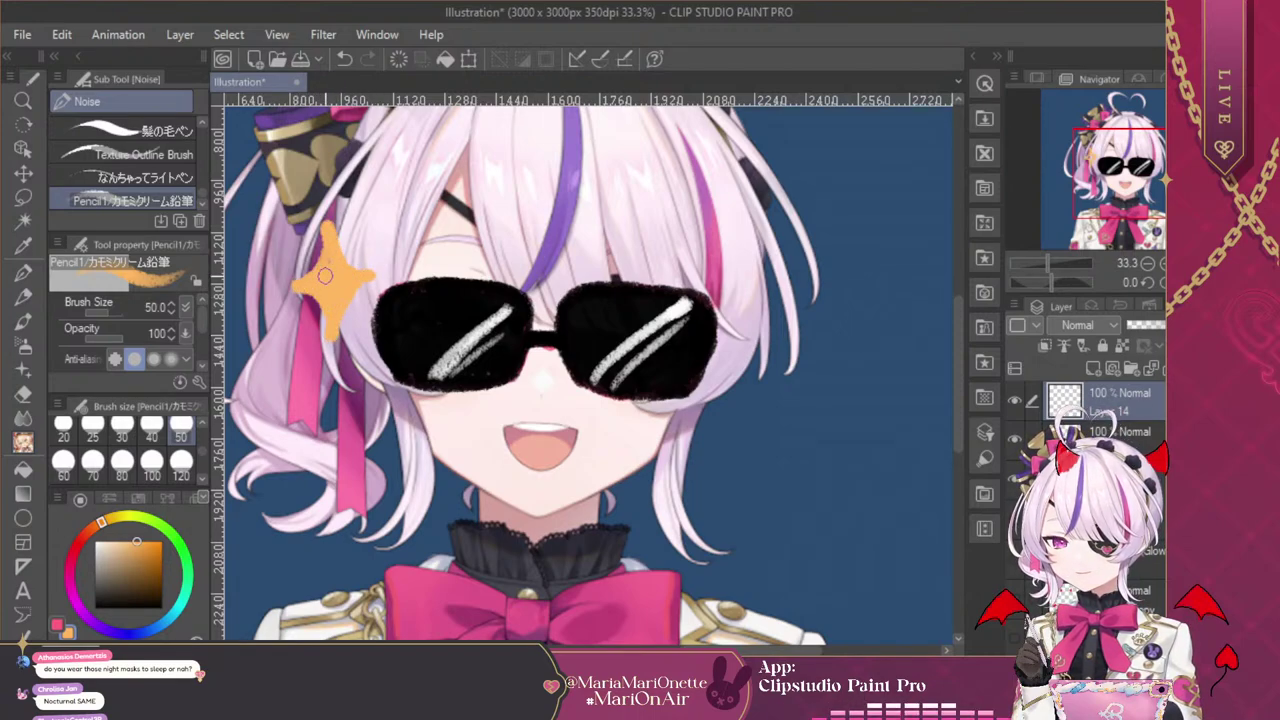
pyautogui.moveTo(295, 336); pyautogui.dragTo(299, 376)
pyautogui.moveTo(282, 356); pyautogui.dragTo(309, 351)
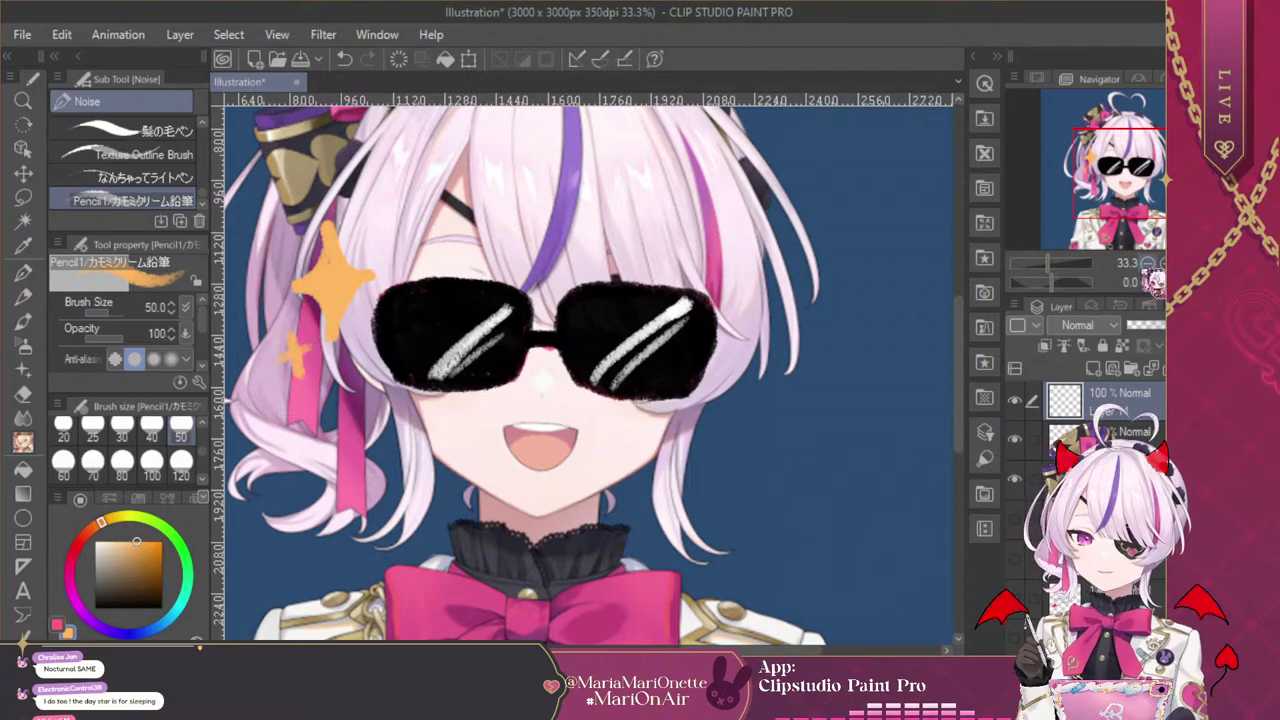
# Hide the character and blue background layers, leaving only the sunglasses and sparkles on a transparent canvas
pyautogui.click(1147, 263)
pyautogui.click(1147, 263)
pyautogui.click(1147, 263)
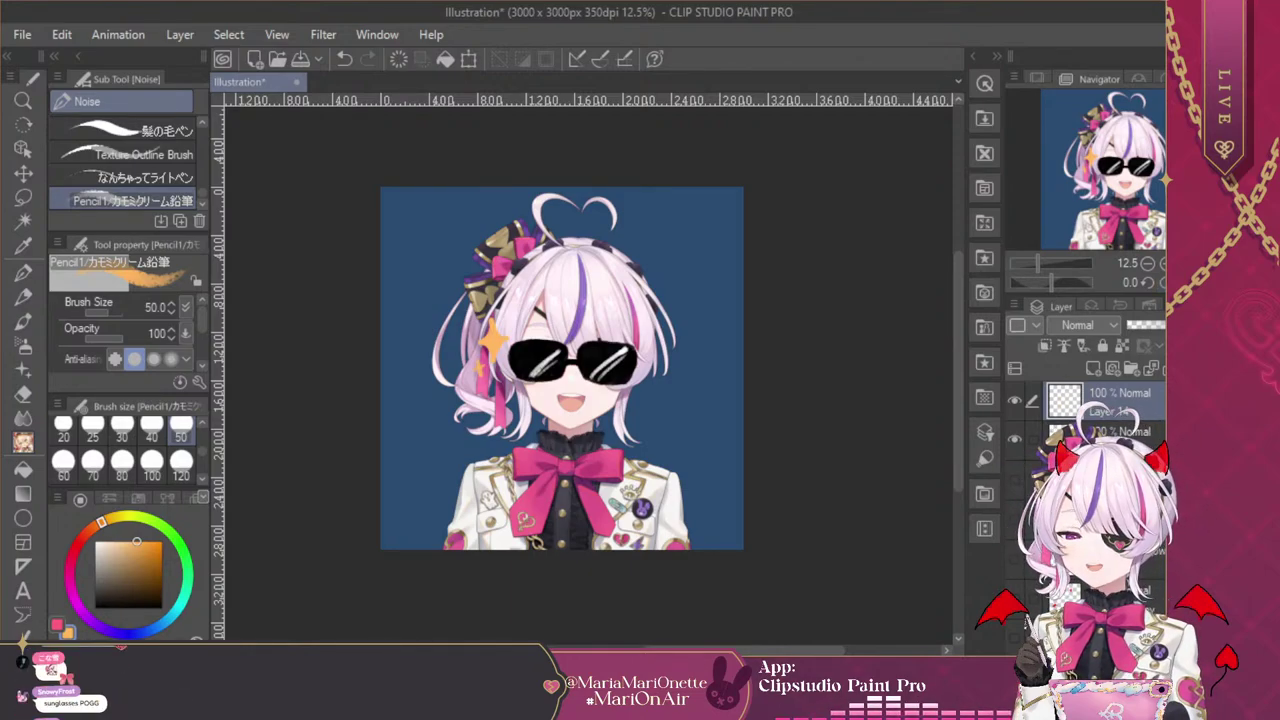
pyautogui.click(1016, 594)
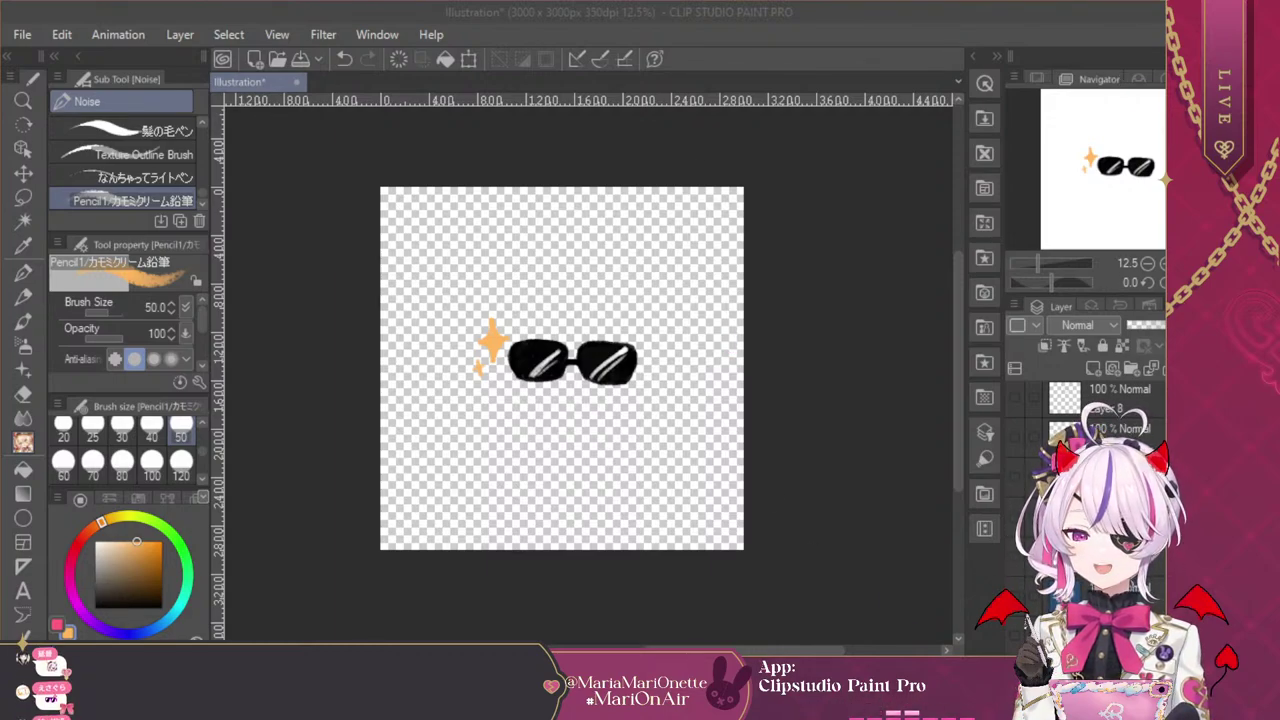
pyautogui.scroll(-2, 600, 361)
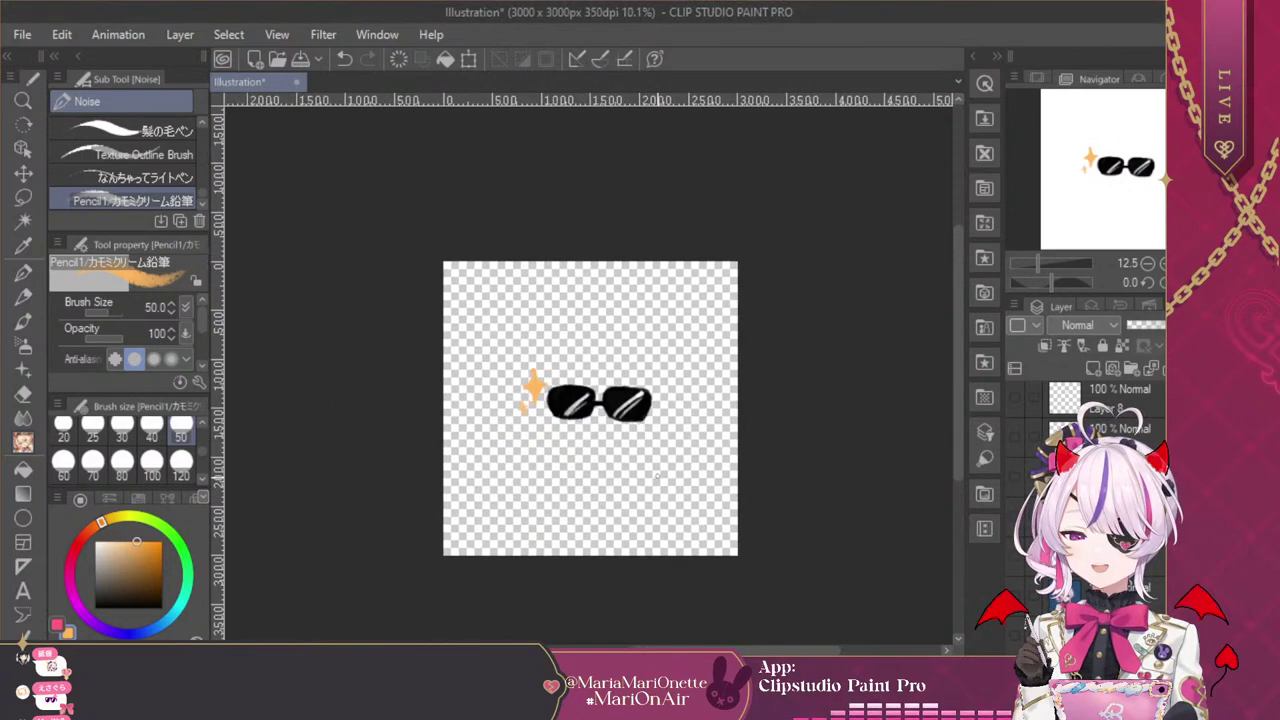
pyautogui.scroll(3, 610, 434)
pyautogui.moveTo(610, 434); pyautogui.dragTo(543, 453)
pyautogui.moveTo(1136, 178); pyautogui.dragTo(1126, 200)
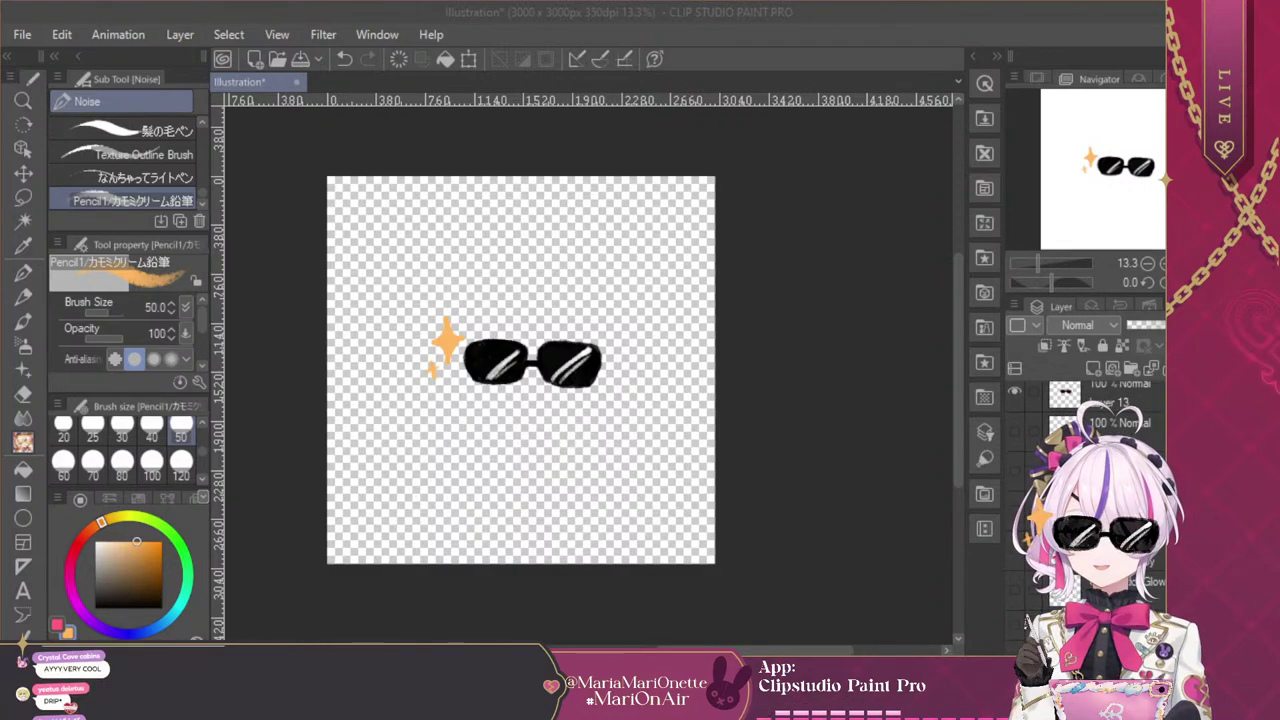
pyautogui.hotkey('ctrl', 'shift', 'n')
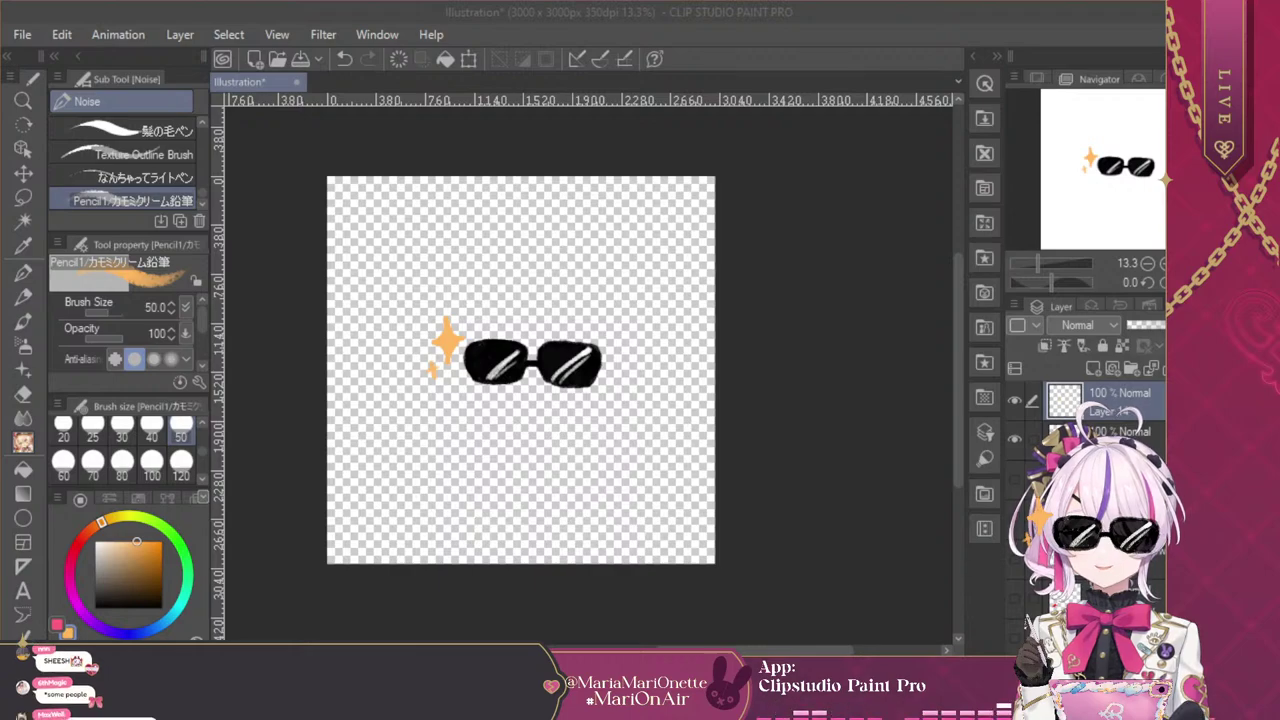
# Replace the visible sunglasses artwork with a plain white canvas and add a new layer for drawing in pinkish red
pyautogui.click(1015, 400)
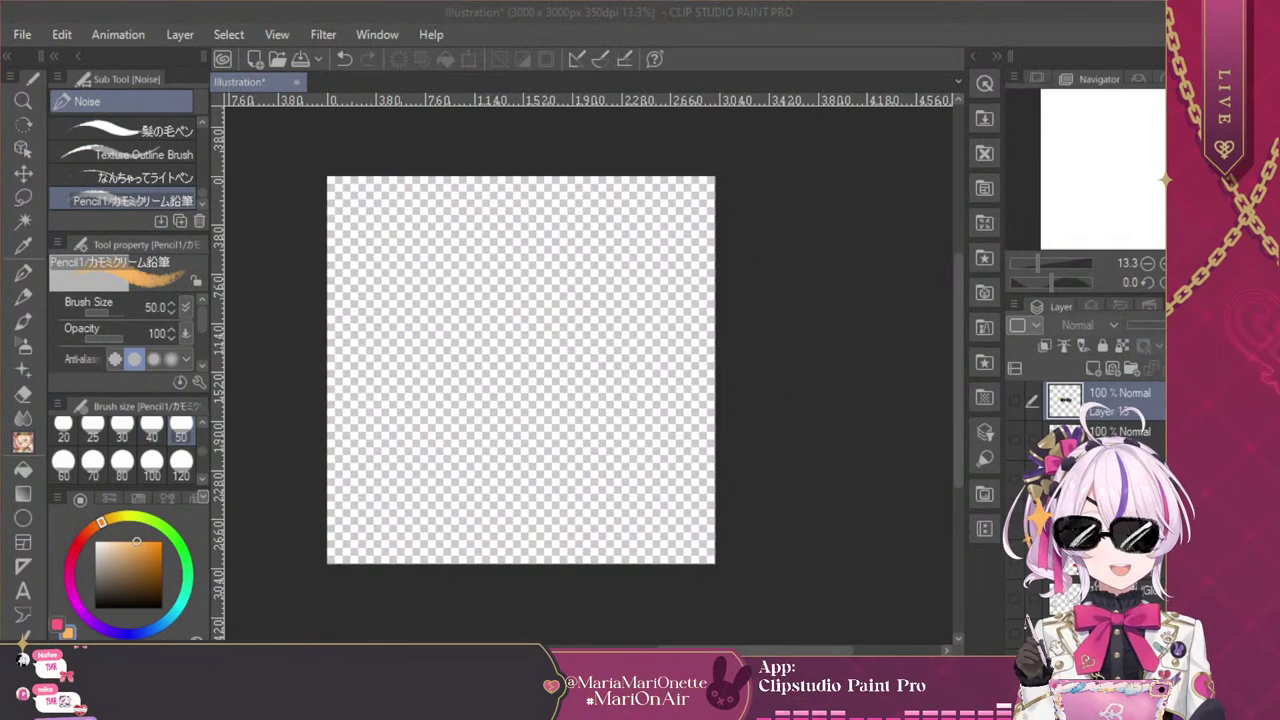
pyautogui.scroll(-3, 1090, 420)
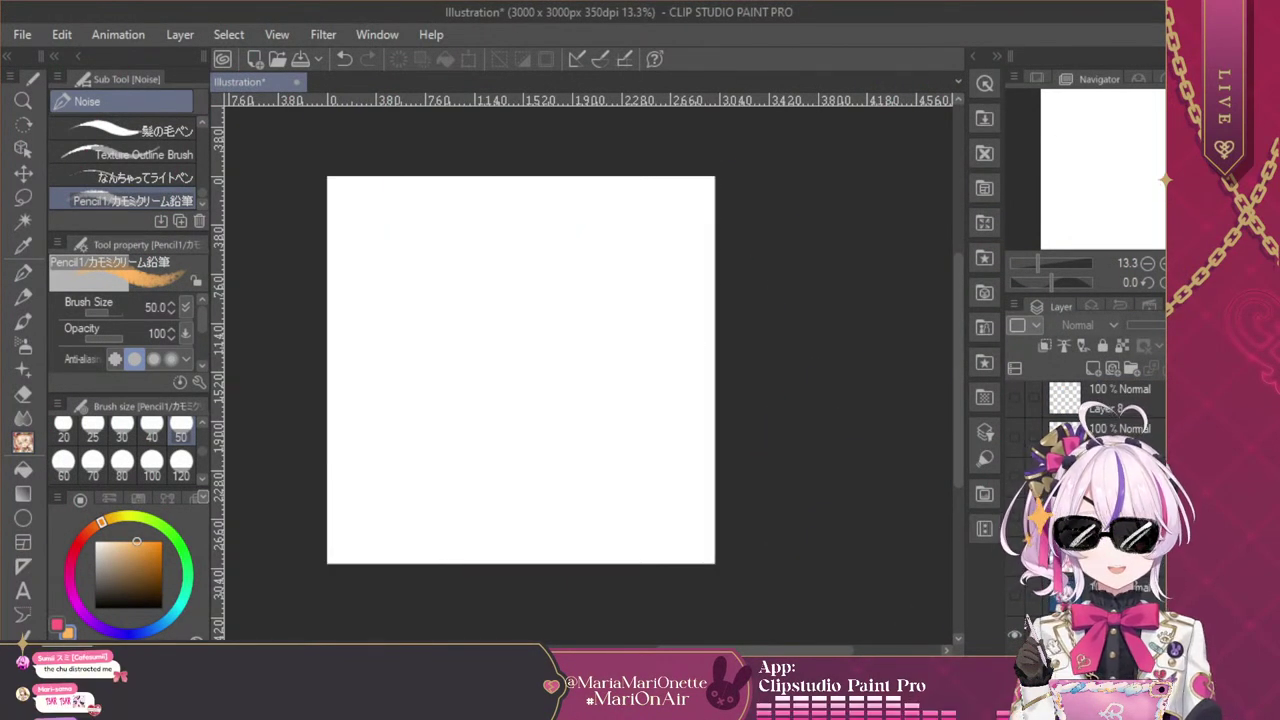
pyautogui.click(58, 623)
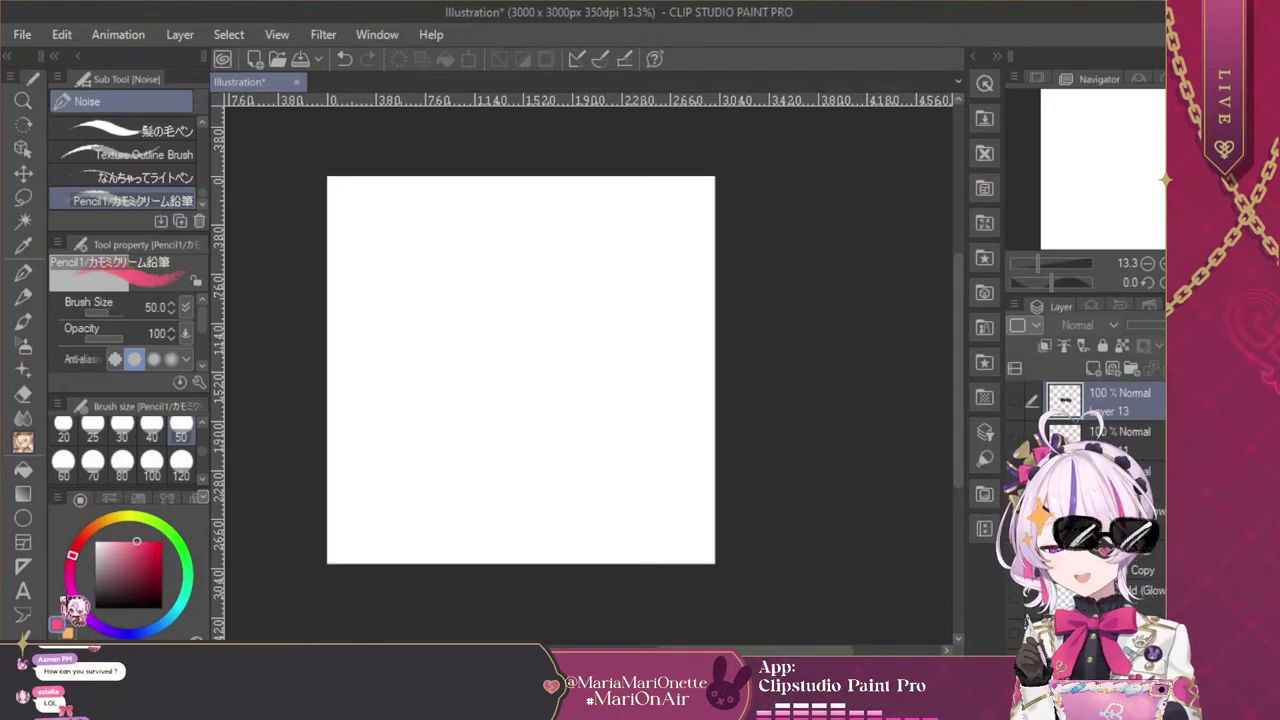
pyautogui.click(1093, 368)
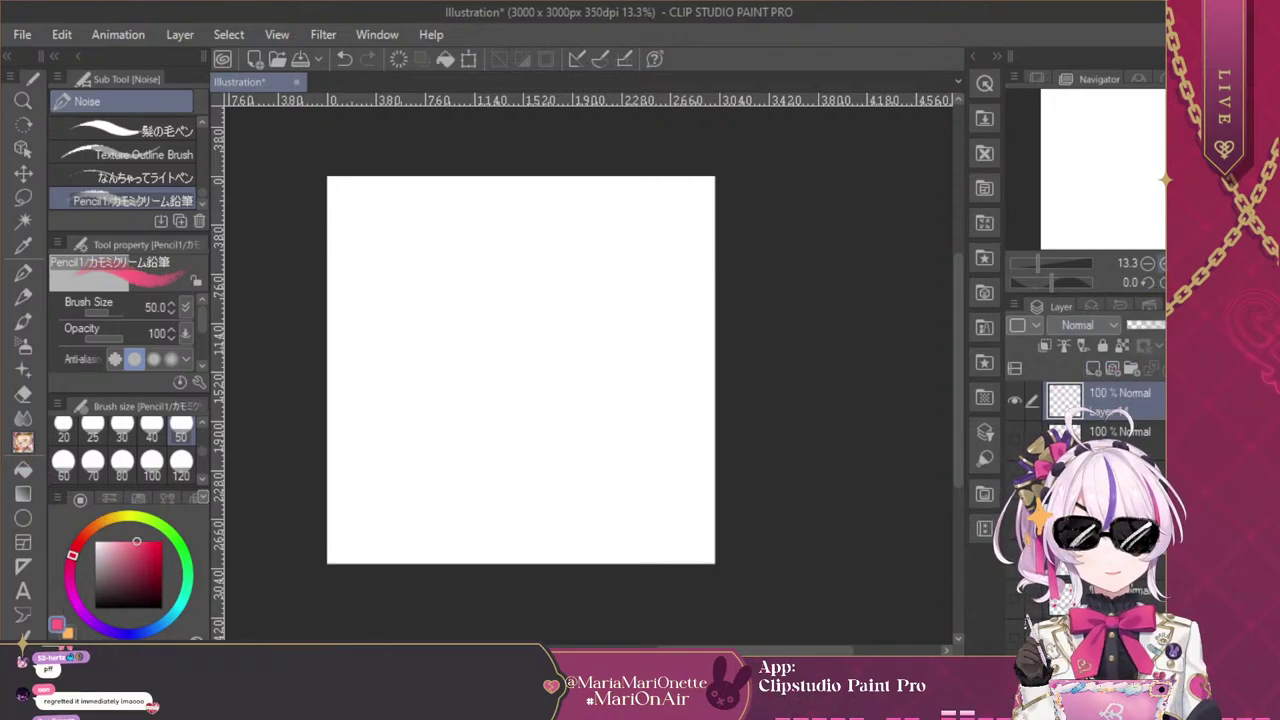
pyautogui.hotkey('ctrl', '+')
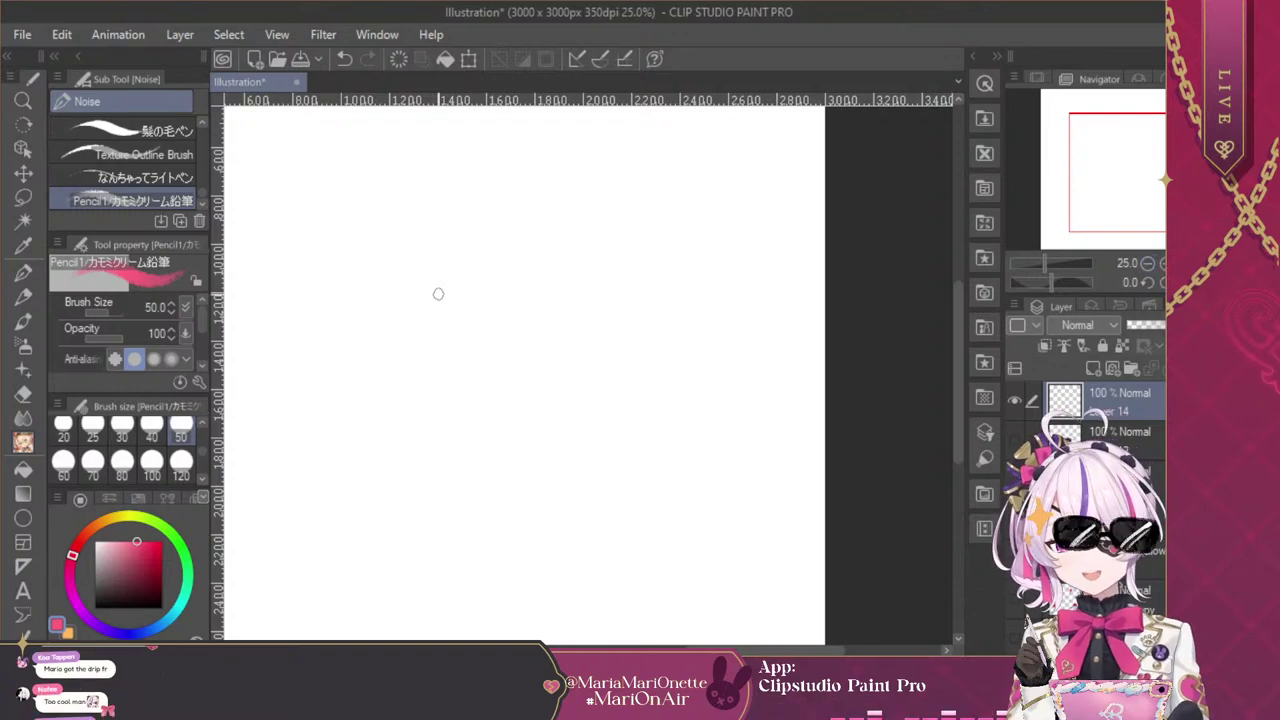
pyautogui.moveTo(442, 316); pyautogui.dragTo(483, 364)
pyautogui.moveTo(1128, 191); pyautogui.dragTo(1103, 183)
pyautogui.hotkey('ctrl', 'z')
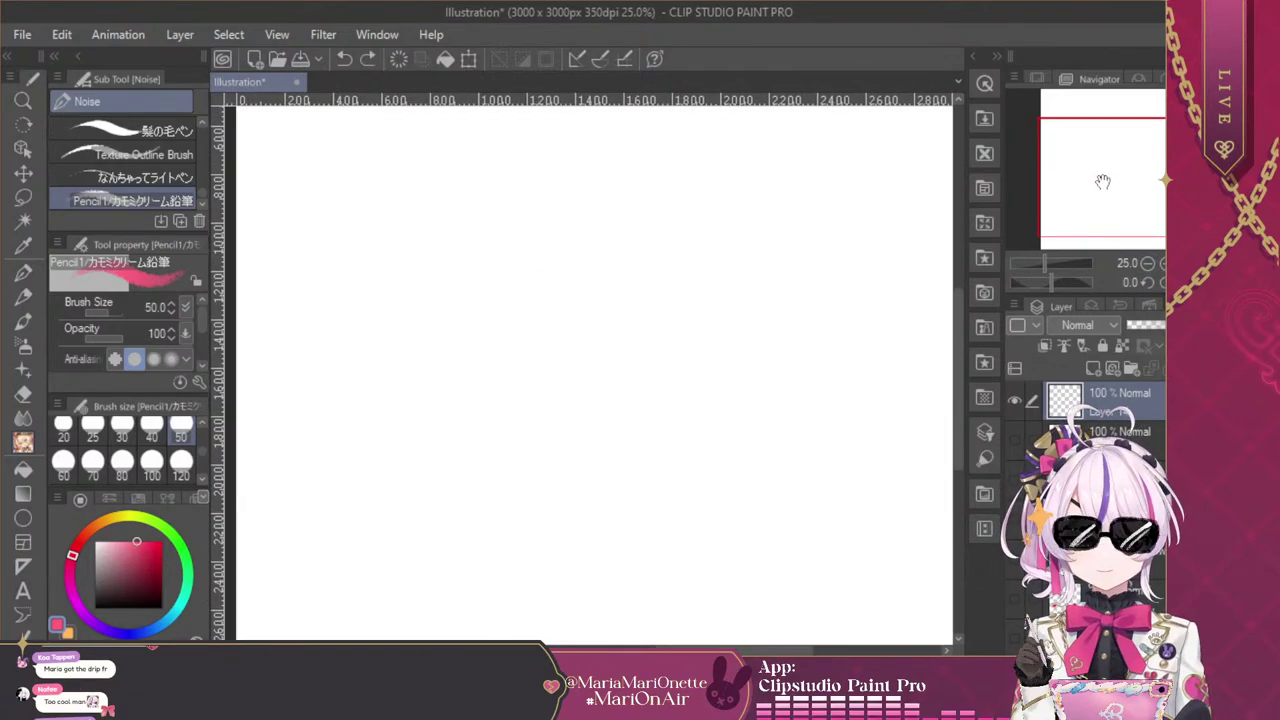
# Outline a rounded, slightly tapering sunglasses lens on the white canvas and fill it solid pinkish red
pyautogui.moveTo(478, 326)
pyautogui.mouseDown()
pyautogui.moveTo(483, 368)
pyautogui.moveTo(479, 340)
pyautogui.moveTo(534, 320)
pyautogui.mouseUp()
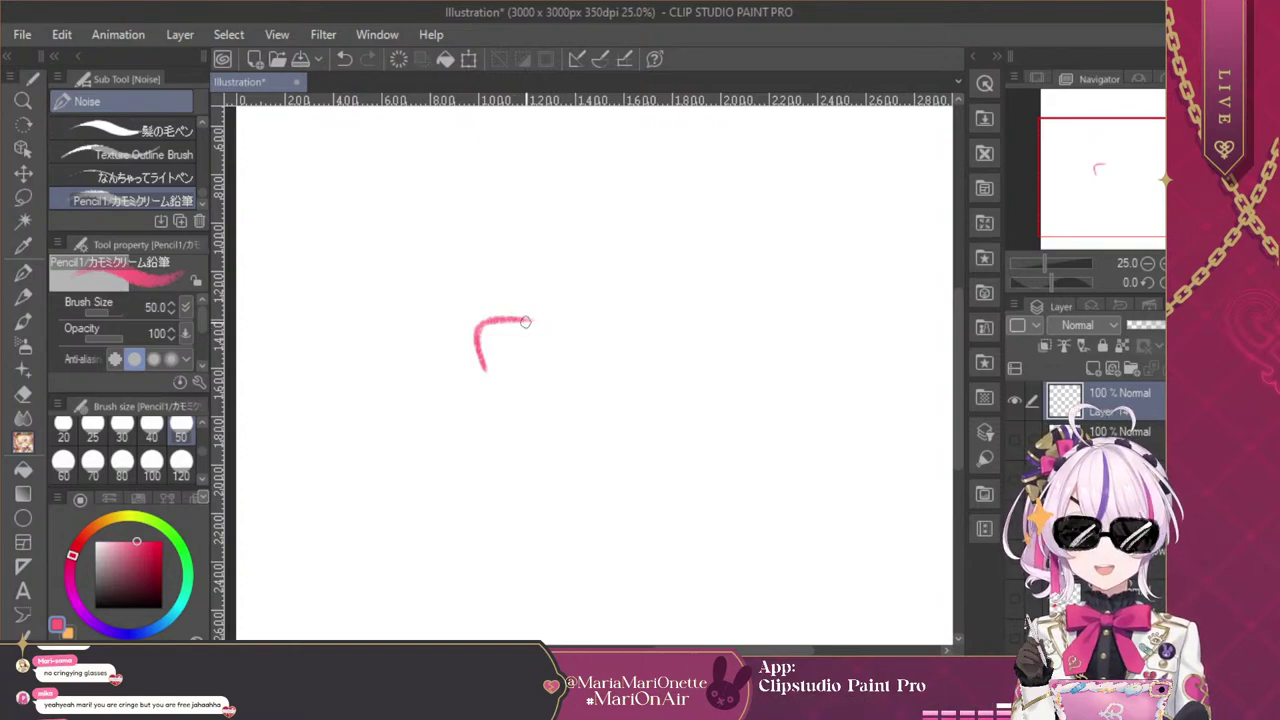
pyautogui.moveTo(523, 320); pyautogui.dragTo(558, 326)
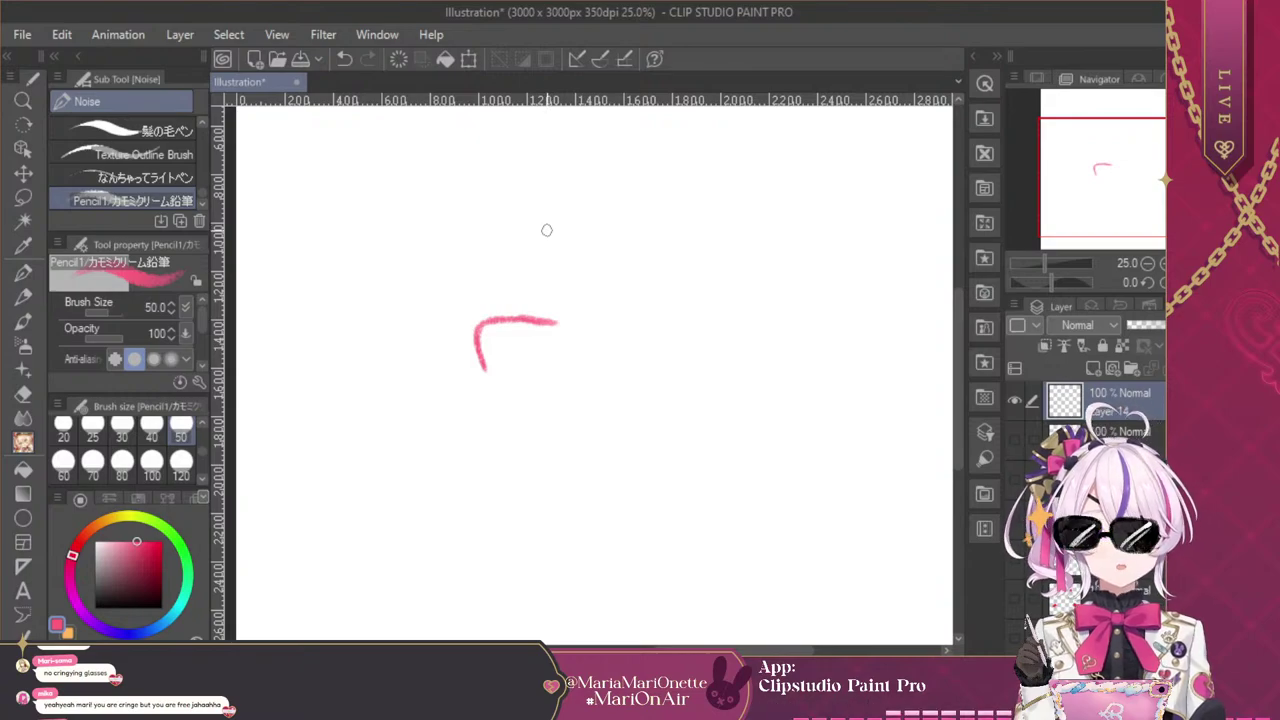
pyautogui.moveTo(535, 316); pyautogui.dragTo(571, 323)
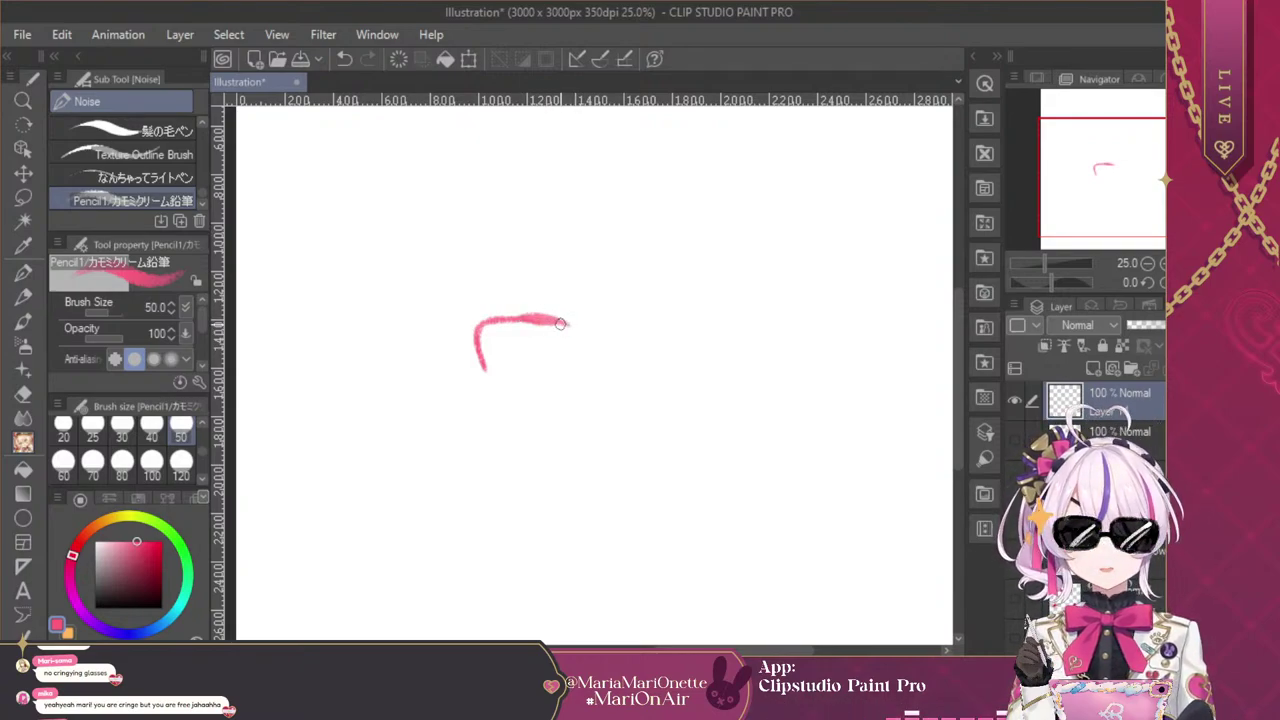
pyautogui.hotkey('ctrl', 'z')
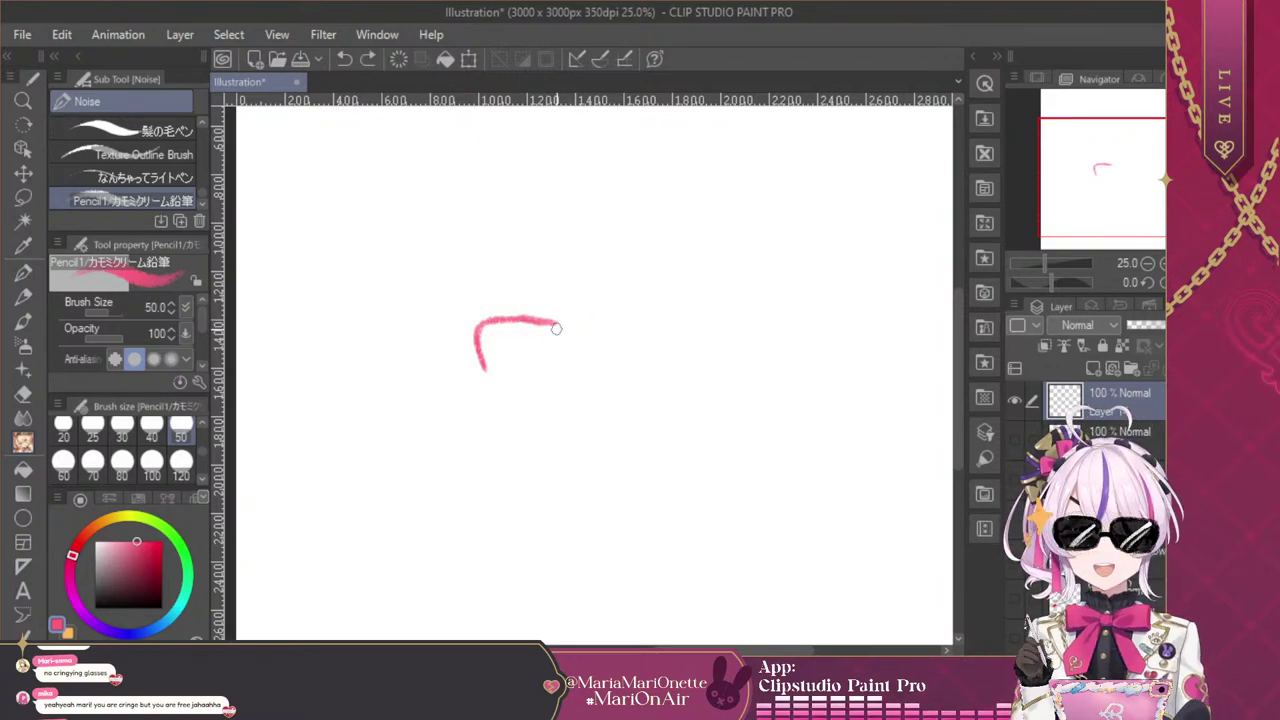
pyautogui.moveTo(488, 382)
pyautogui.mouseDown()
pyautogui.moveTo(480, 342)
pyautogui.moveTo(500, 384)
pyautogui.mouseUp()
pyautogui.moveTo(557, 320)
pyautogui.mouseDown()
pyautogui.moveTo(553, 383)
pyautogui.moveTo(506, 384)
pyautogui.moveTo(556, 386)
pyautogui.moveTo(527, 397)
pyautogui.moveTo(498, 377)
pyautogui.moveTo(517, 392)
pyautogui.moveTo(572, 378)
pyautogui.moveTo(520, 390)
pyautogui.mouseUp()
pyautogui.hotkey('ctrl', 'z')
pyautogui.hotkey('ctrl', 'z')
pyautogui.hotkey('ctrl', 'z')
pyautogui.hotkey('ctrl', 'z')
pyautogui.hotkey('ctrl', 'z')
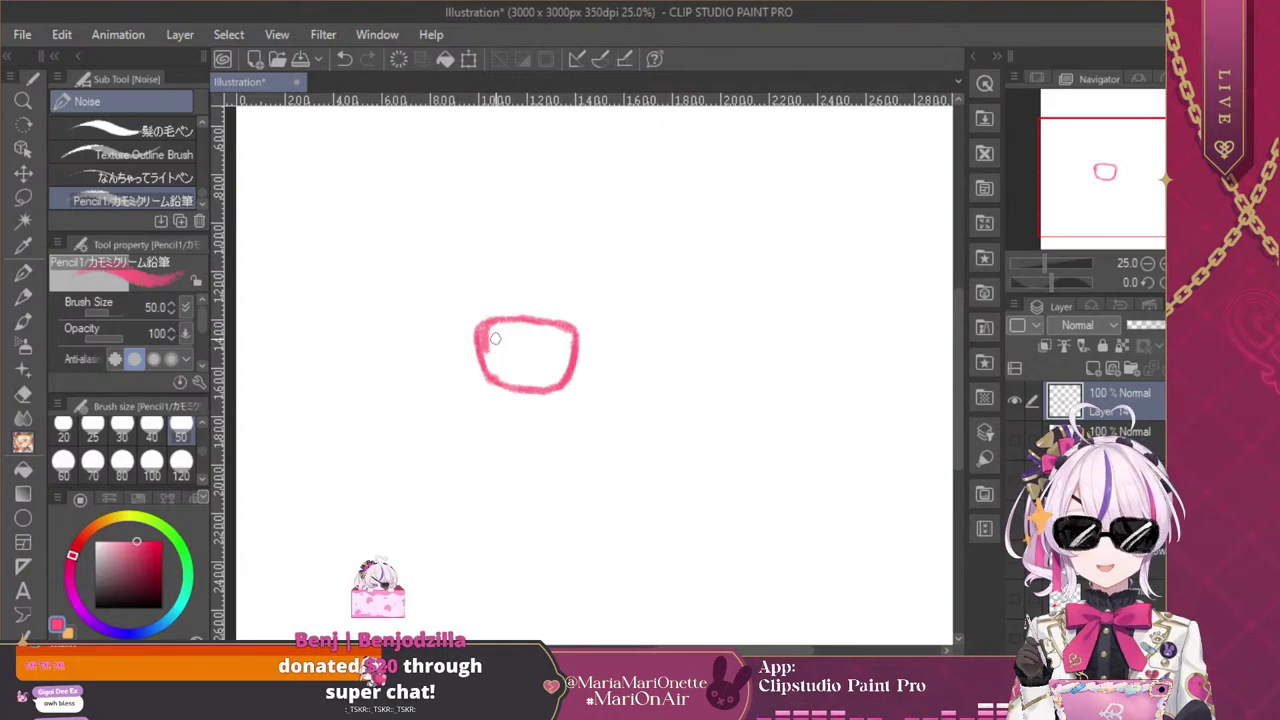
pyautogui.moveTo(508, 323)
pyautogui.mouseDown()
pyautogui.moveTo(484, 326)
pyautogui.moveTo(489, 376)
pyautogui.moveTo(490, 334)
pyautogui.moveTo(510, 321)
pyautogui.moveTo(495, 320)
pyautogui.moveTo(562, 328)
pyautogui.moveTo(570, 376)
pyautogui.moveTo(571, 335)
pyautogui.moveTo(566, 380)
pyautogui.moveTo(496, 378)
pyautogui.mouseUp()
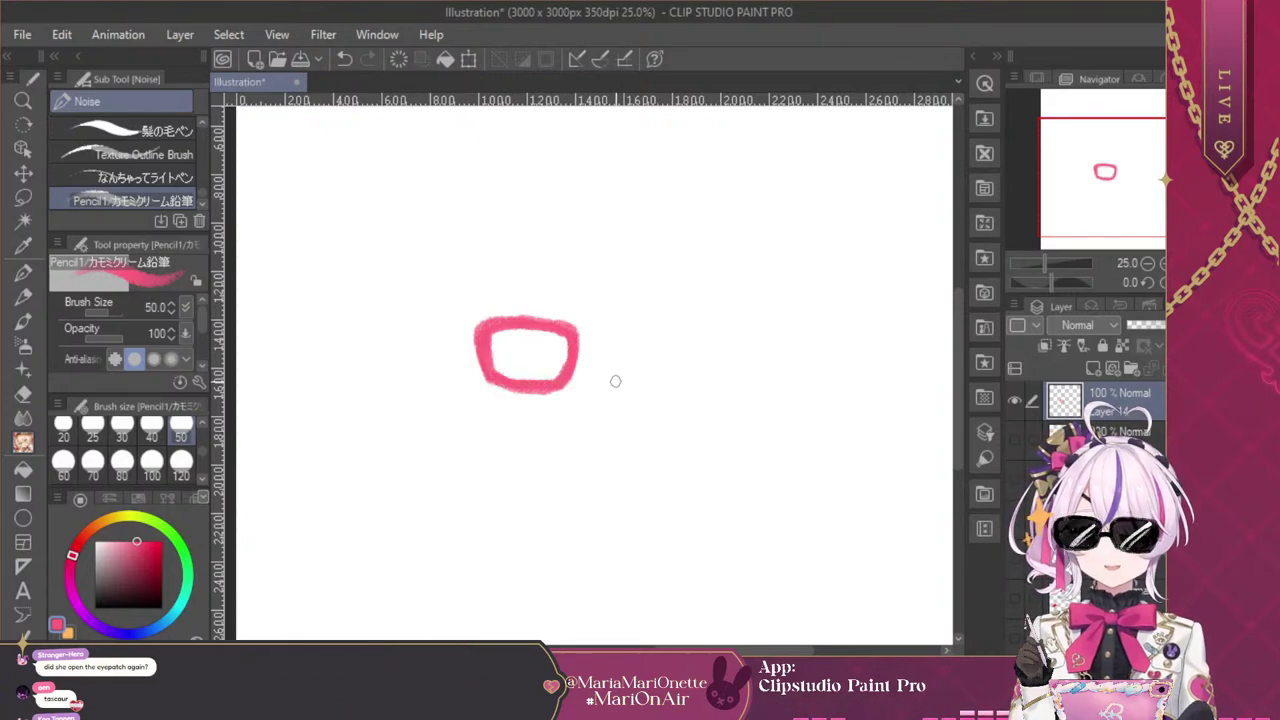
pyautogui.moveTo(510, 333)
pyautogui.mouseDown()
pyautogui.moveTo(490, 350)
pyautogui.moveTo(502, 365)
pyautogui.moveTo(525, 335)
pyautogui.moveTo(538, 360)
pyautogui.moveTo(550, 345)
pyautogui.moveTo(556, 360)
pyautogui.moveTo(559, 342)
pyautogui.moveTo(545, 372)
pyautogui.moveTo(560, 368)
pyautogui.moveTo(535, 380)
pyautogui.moveTo(516, 329)
pyautogui.mouseUp()
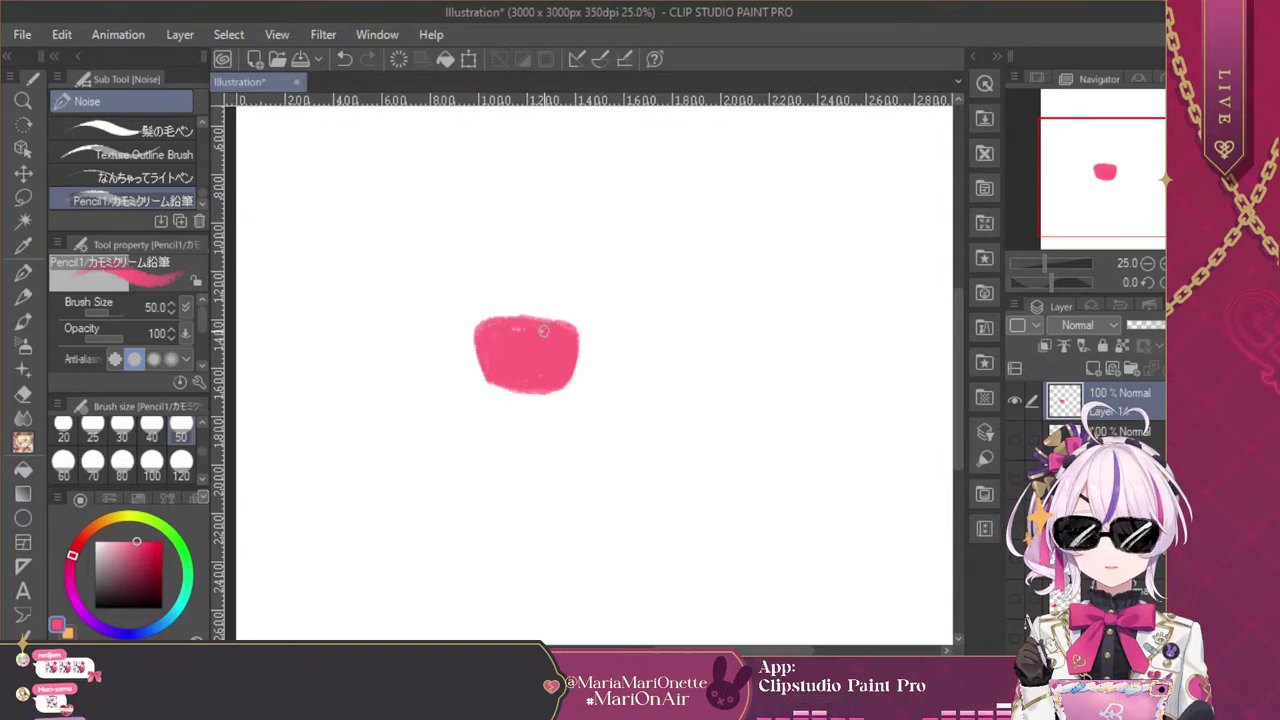
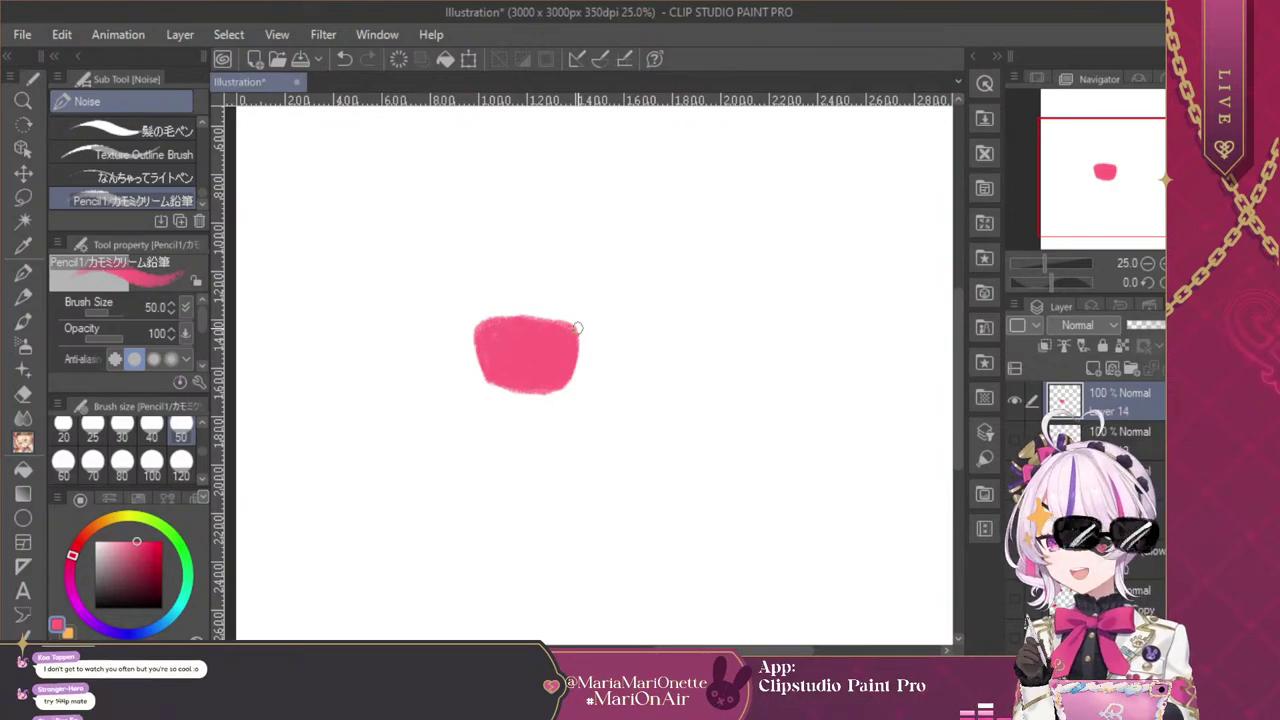
# Draw a short bridge from the filled lens and outline a second rounded lens in pinkish red
pyautogui.moveTo(578, 346)
pyautogui.mouseDown()
pyautogui.moveTo(609, 350)
pyautogui.moveTo(608, 364)
pyautogui.moveTo(614, 337)
pyautogui.moveTo(670, 329)
pyautogui.mouseUp()
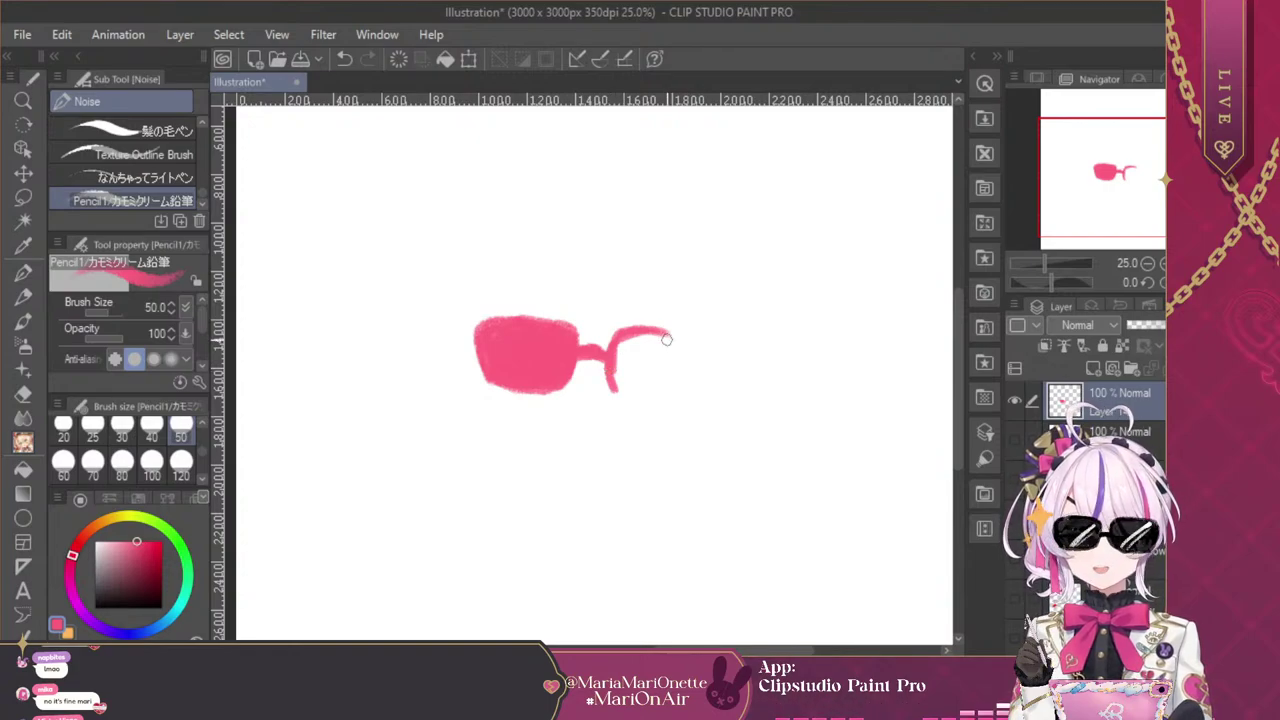
pyautogui.moveTo(666, 334)
pyautogui.mouseDown()
pyautogui.moveTo(613, 338)
pyautogui.moveTo(698, 340)
pyautogui.moveTo(661, 331)
pyautogui.moveTo(702, 348)
pyautogui.mouseUp()
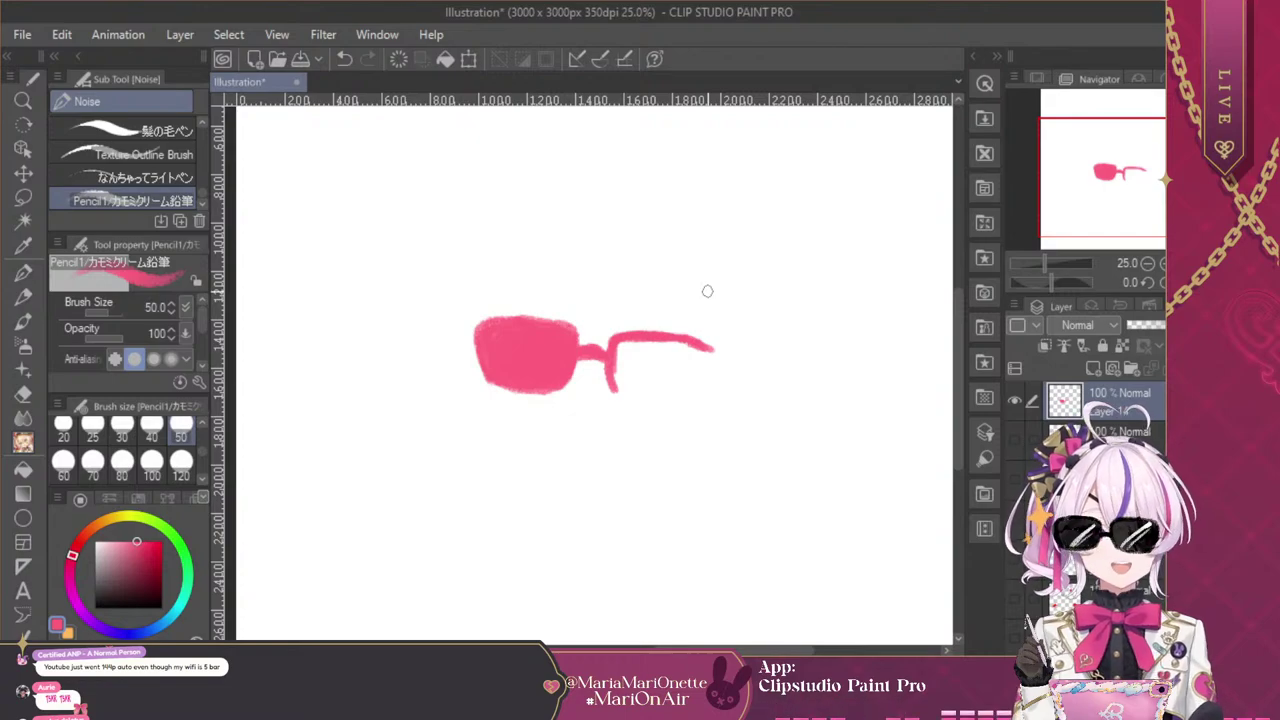
pyautogui.moveTo(719, 349); pyautogui.dragTo(690, 403)
pyautogui.hotkey('ctrl', 'z')
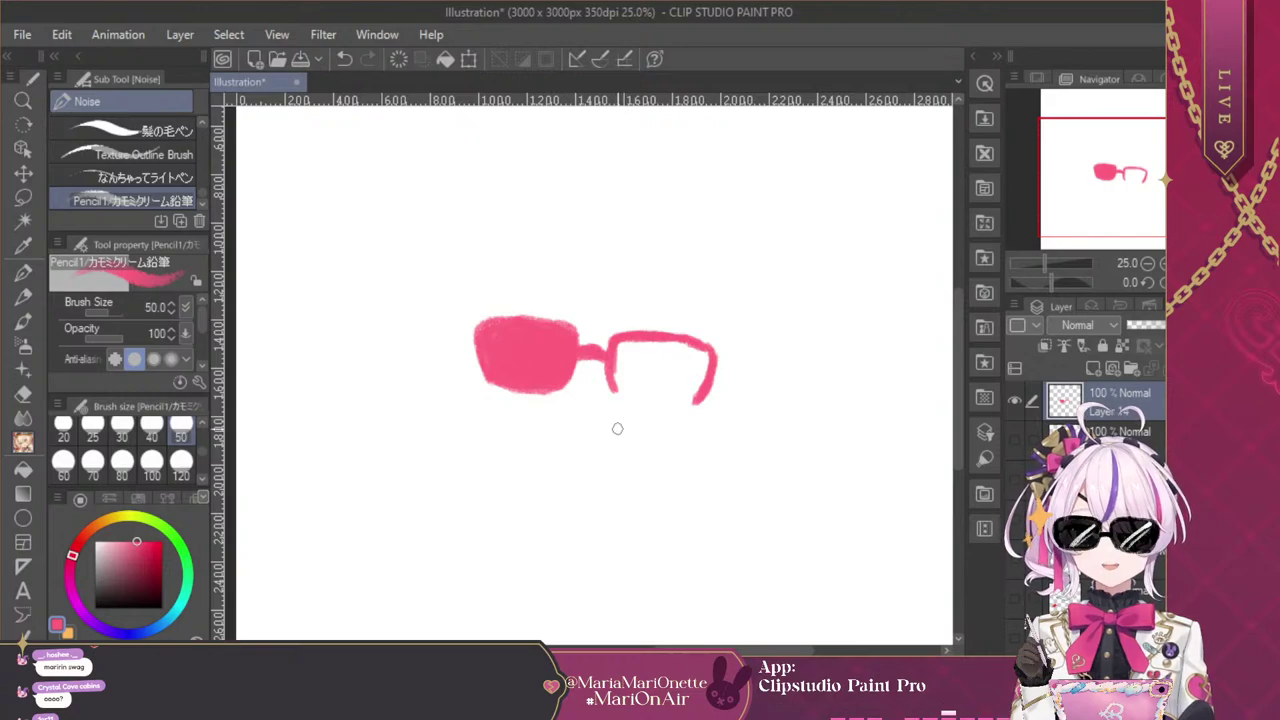
pyautogui.moveTo(613, 390)
pyautogui.mouseDown()
pyautogui.moveTo(708, 403)
pyautogui.moveTo(678, 392)
pyautogui.moveTo(699, 401)
pyautogui.moveTo(653, 405)
pyautogui.moveTo(700, 400)
pyautogui.mouseUp()
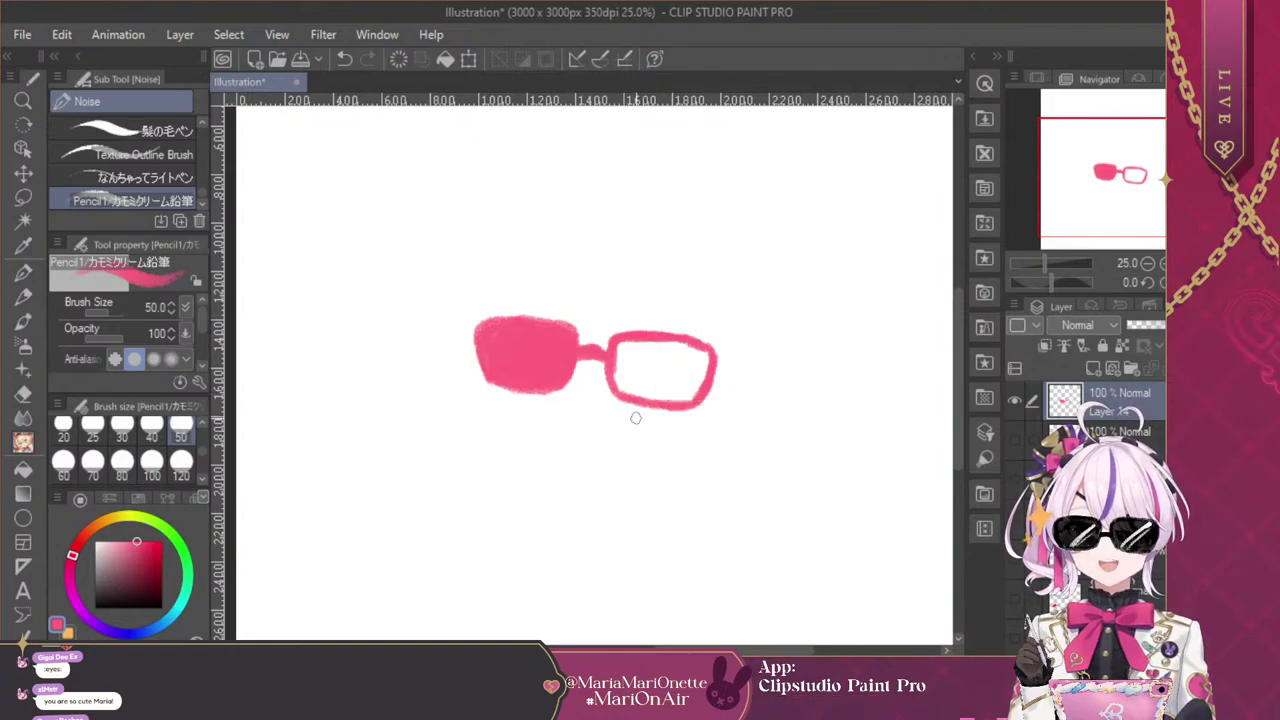
# Fill the second lens solid pinkish red
pyautogui.moveTo(634, 398); pyautogui.dragTo(672, 406)
pyautogui.moveTo(616, 372)
pyautogui.mouseDown()
pyautogui.moveTo(649, 397)
pyautogui.moveTo(621, 343)
pyautogui.moveTo(664, 370)
pyautogui.moveTo(667, 343)
pyautogui.moveTo(697, 369)
pyautogui.moveTo(686, 349)
pyautogui.moveTo(706, 368)
pyautogui.moveTo(703, 349)
pyautogui.moveTo(687, 344)
pyautogui.moveTo(700, 364)
pyautogui.moveTo(657, 396)
pyautogui.mouseUp()
pyautogui.moveTo(666, 384)
pyautogui.mouseDown()
pyautogui.moveTo(652, 398)
pyautogui.moveTo(689, 392)
pyautogui.moveTo(703, 348)
pyautogui.mouseUp()
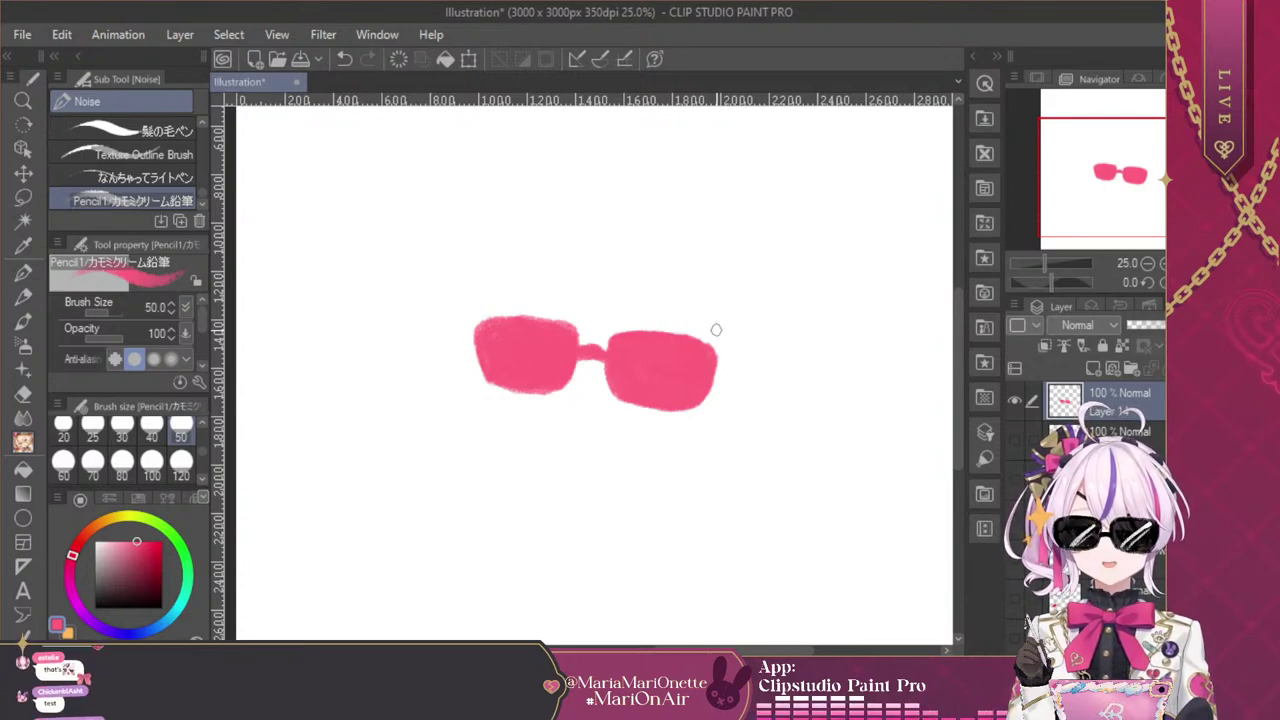
# Add a new layer beneath the pink sunglasses and sketch a thin curved stroke rising from the first lens
pyautogui.click(1100, 431)
pyautogui.click(1094, 369)
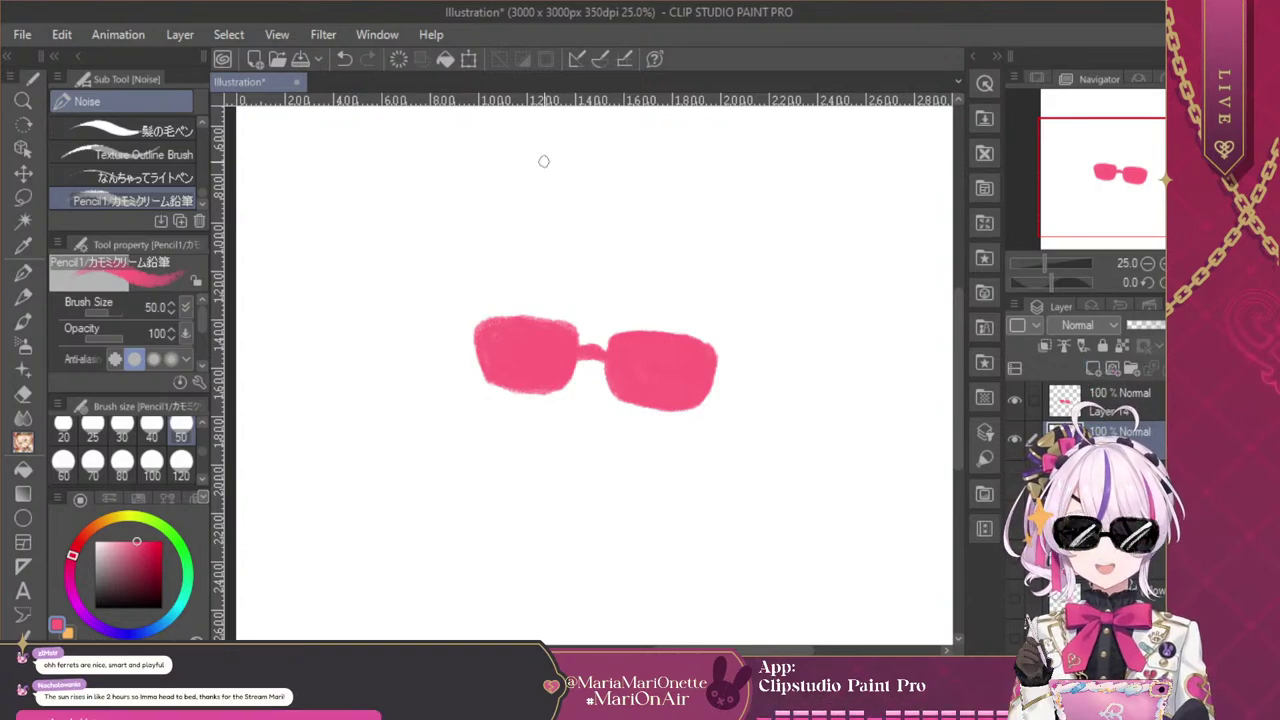
pyautogui.moveTo(574, 335); pyautogui.dragTo(577, 266)
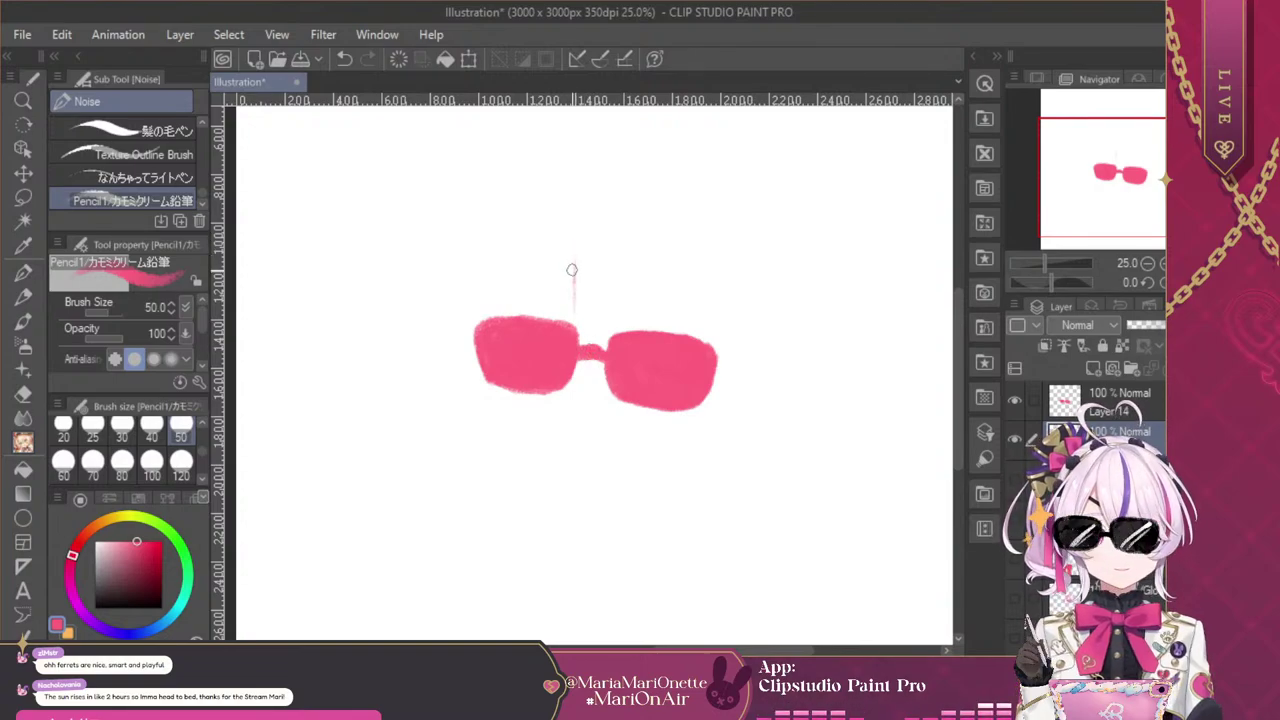
pyautogui.hotkey('ctrl', 'z')
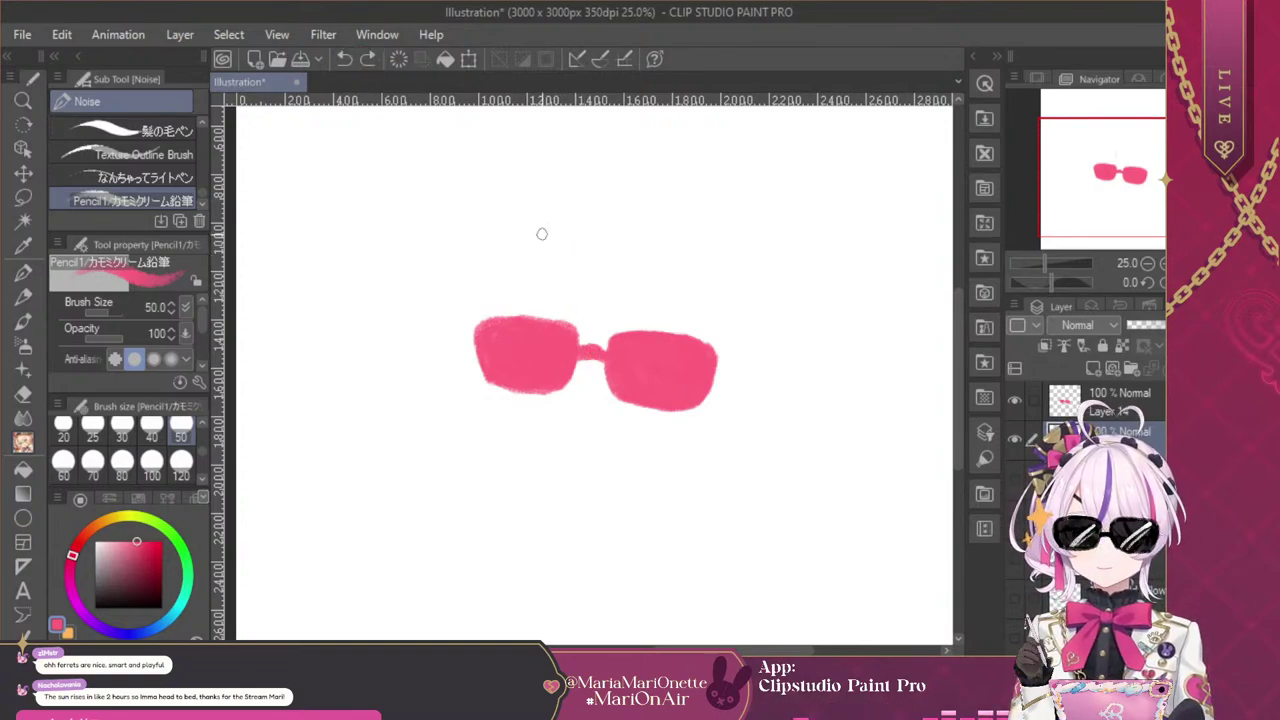
pyautogui.moveTo(558, 312); pyautogui.dragTo(563, 232)
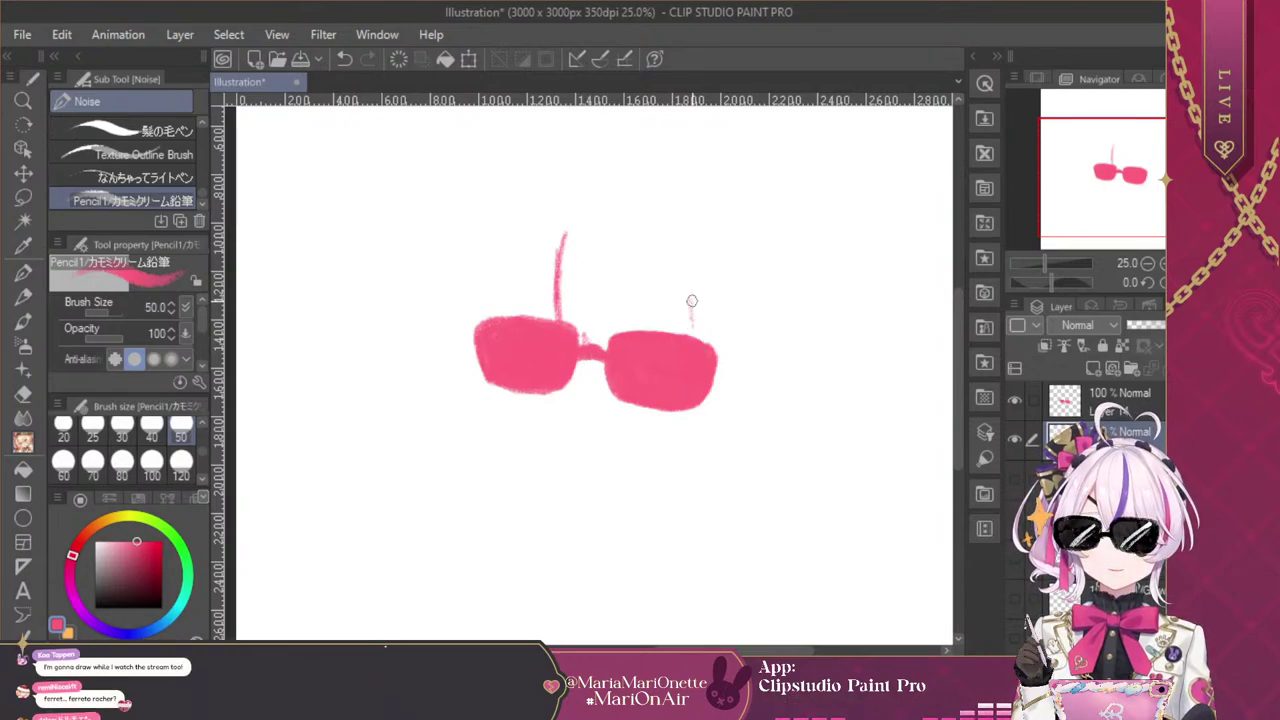
# Sketch loose pinkish-red strokes above, beside and below the outer end of the second lens
pyautogui.moveTo(691, 300); pyautogui.dragTo(690, 332)
pyautogui.moveTo(728, 243); pyautogui.dragTo(728, 330)
pyautogui.moveTo(734, 242); pyautogui.dragTo(736, 345)
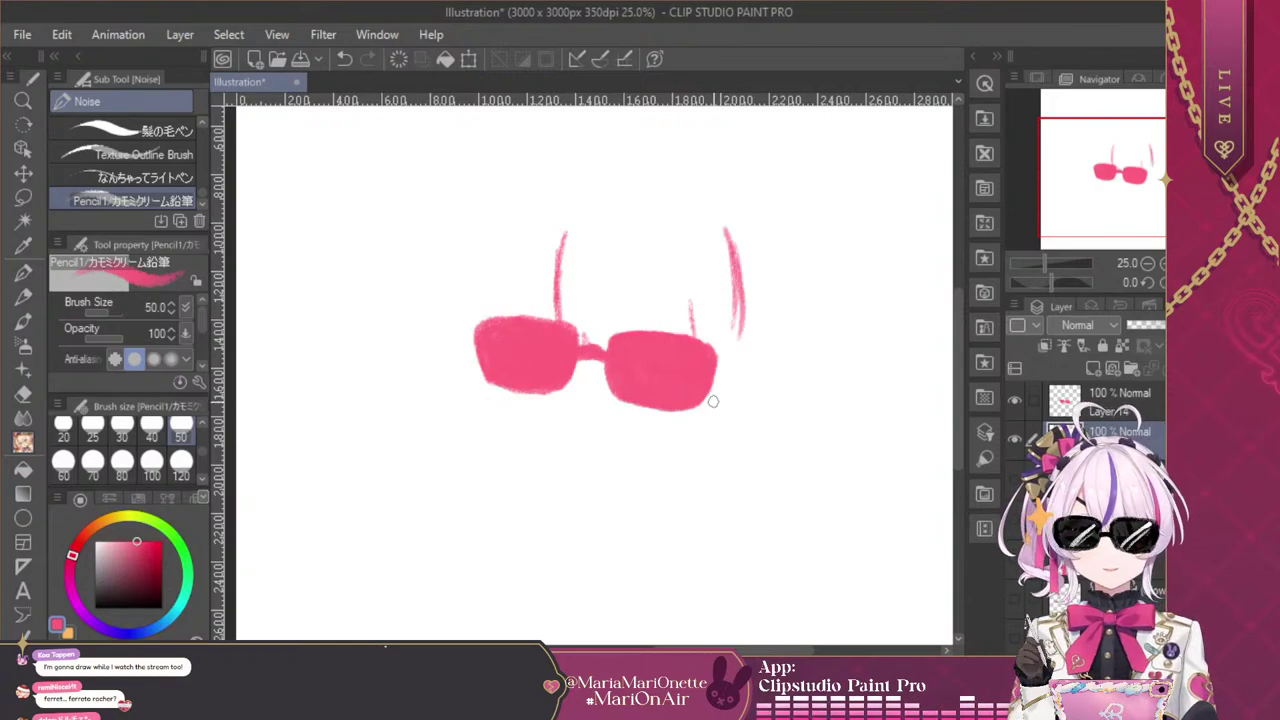
pyautogui.moveTo(692, 407); pyautogui.dragTo(726, 416)
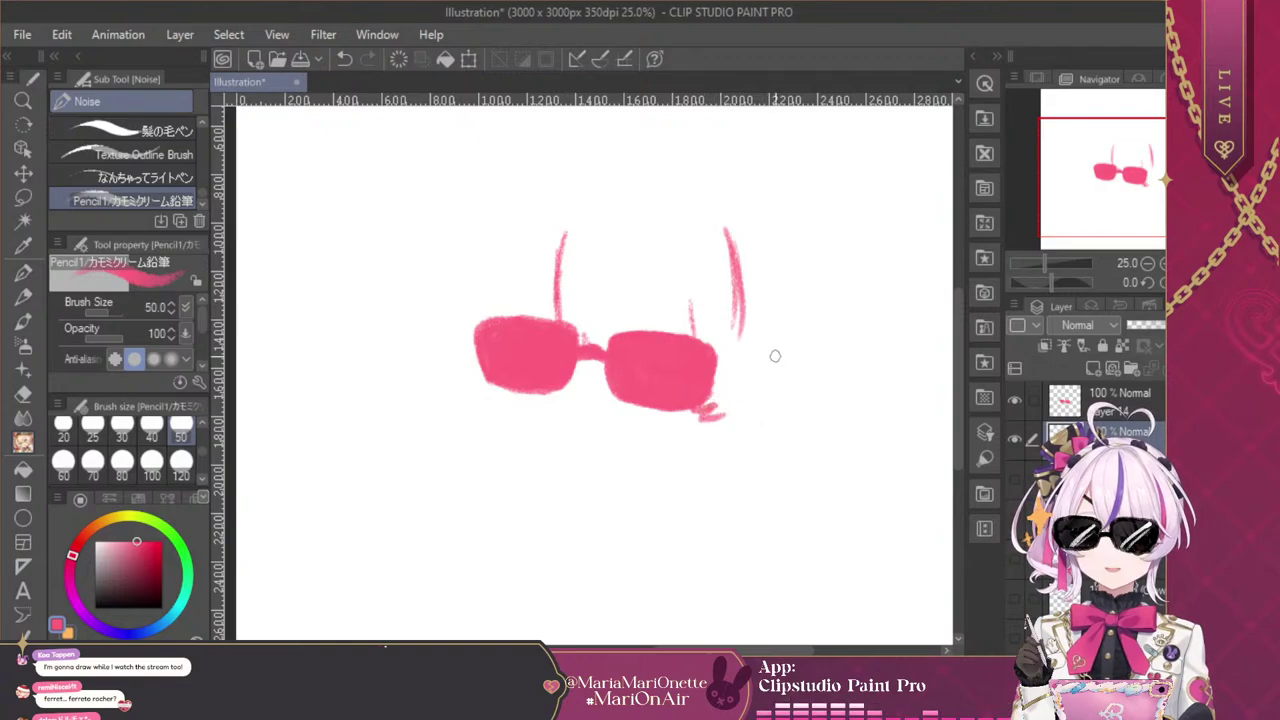
pyautogui.moveTo(738, 245)
pyautogui.mouseDown()
pyautogui.moveTo(742, 295)
pyautogui.moveTo(746, 330)
pyautogui.mouseUp()
pyautogui.moveTo(744, 284); pyautogui.dragTo(736, 390)
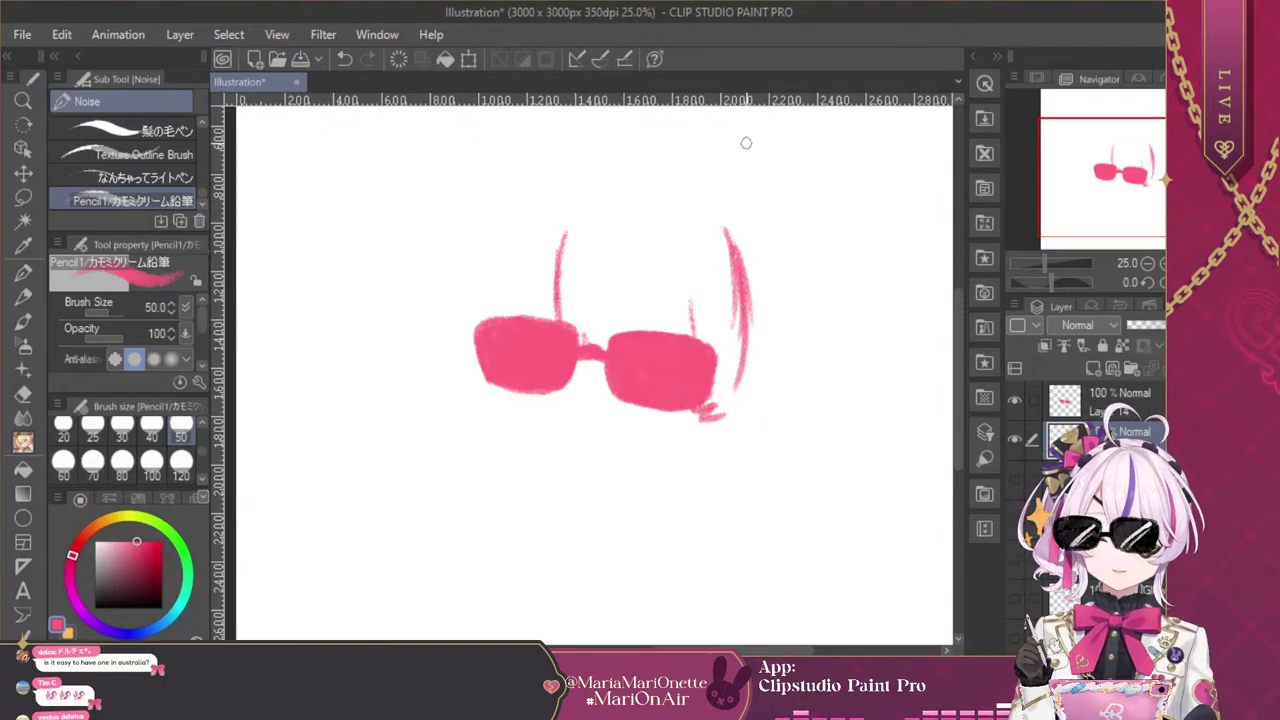
# Switch to the Hard eraser at size 120 for the loose strokes around the pink sunglasses
pyautogui.click(23, 393)
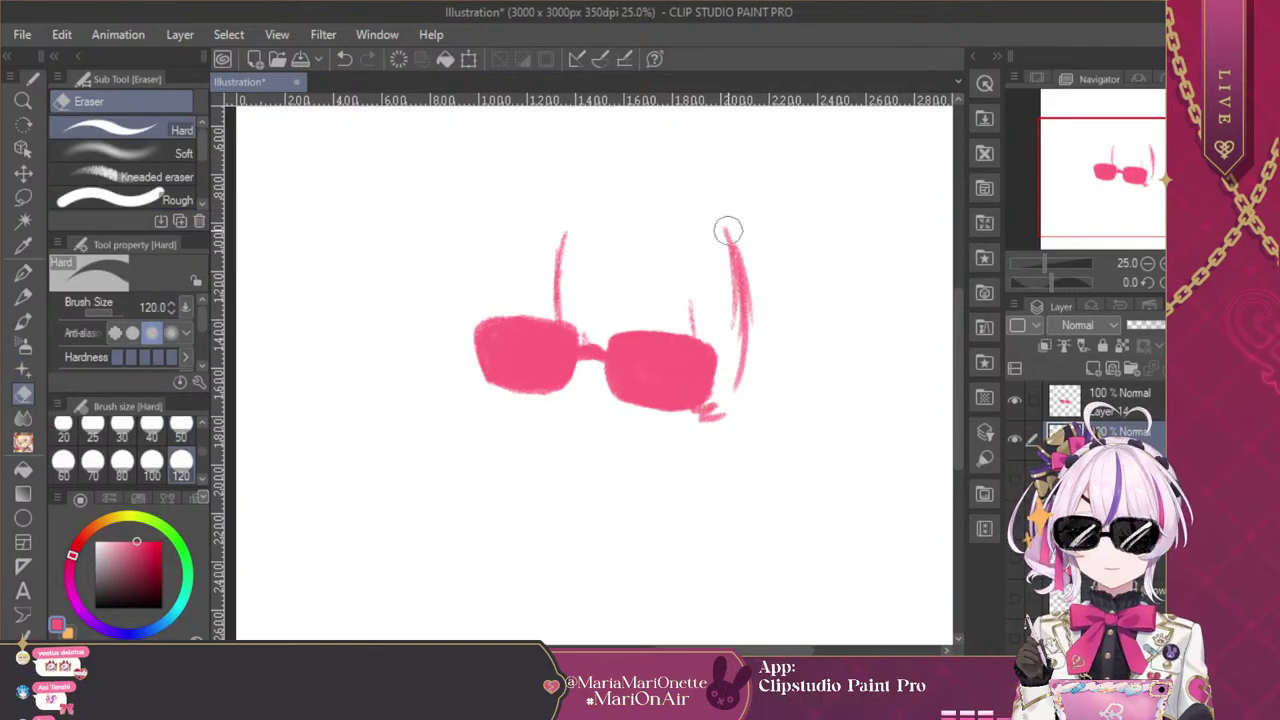
# Erase the rough strand beside the right lens and pencil a longer curved side lock with inner strands above the lens
pyautogui.moveTo(726, 224); pyautogui.dragTo(741, 375)
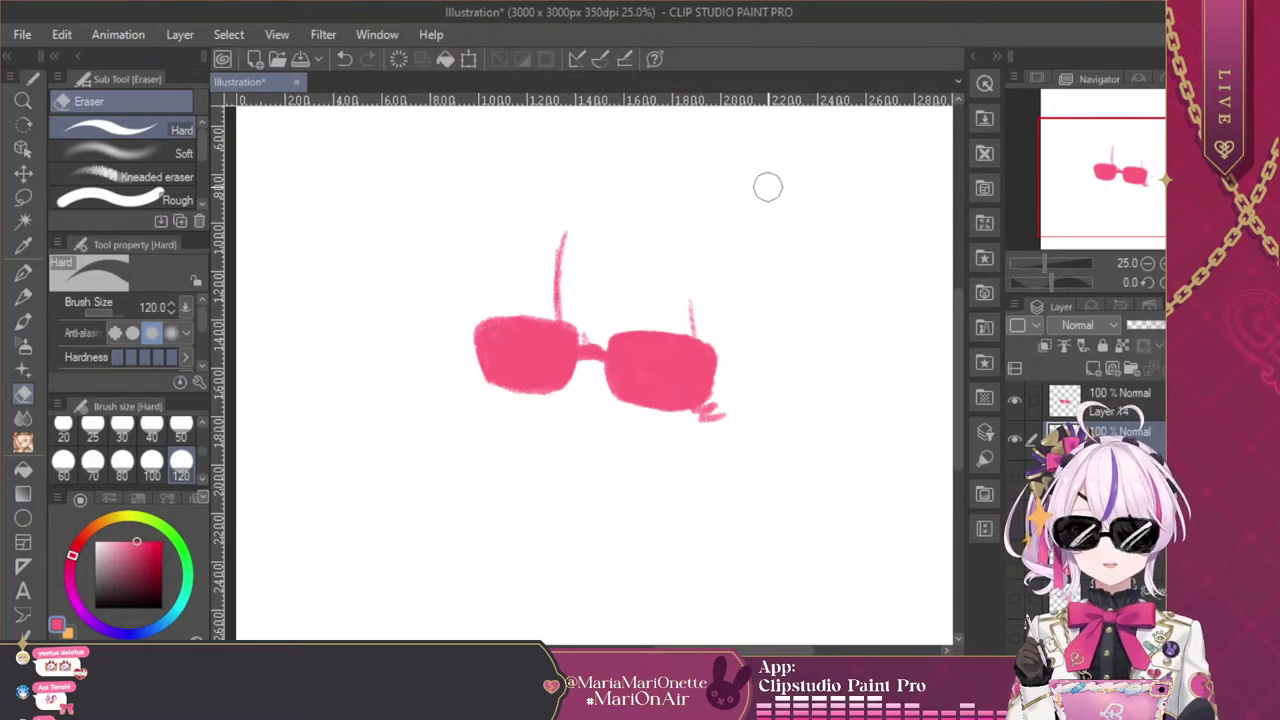
pyautogui.press('p')
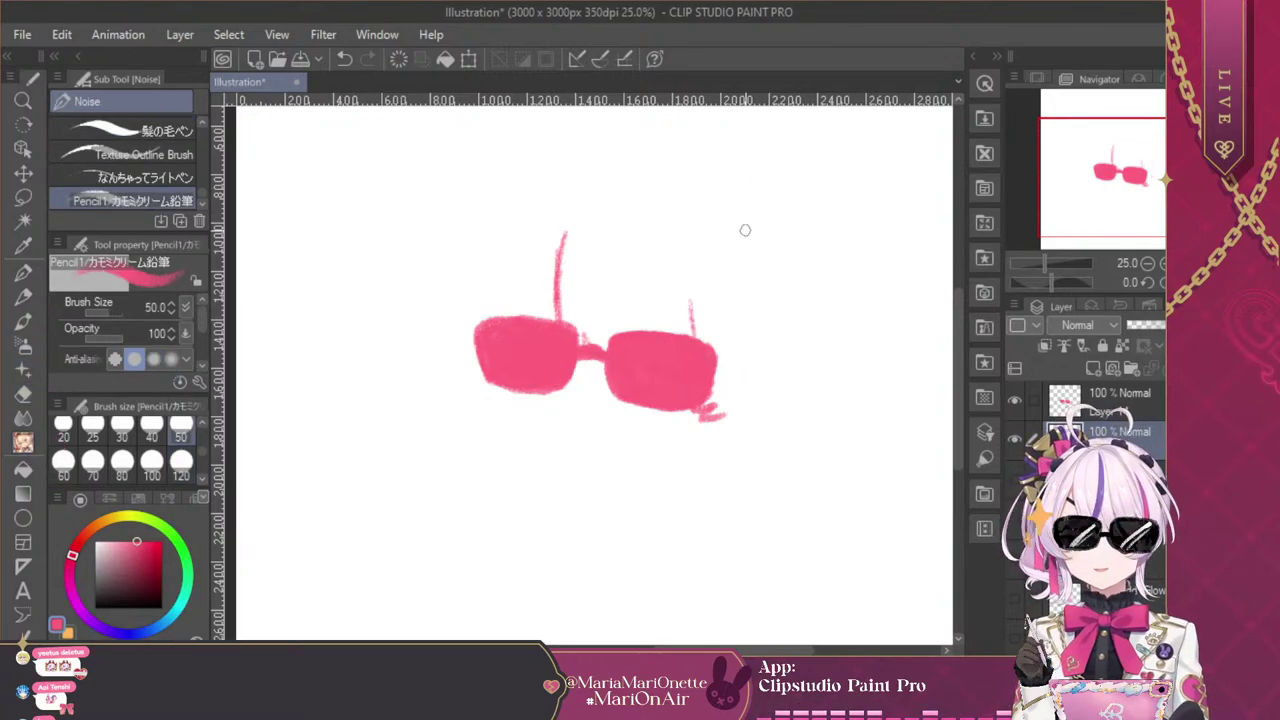
pyautogui.moveTo(743, 232)
pyautogui.mouseDown()
pyautogui.moveTo(773, 337)
pyautogui.moveTo(763, 270)
pyautogui.moveTo(762, 360)
pyautogui.moveTo(774, 316)
pyautogui.moveTo(734, 411)
pyautogui.moveTo(754, 392)
pyautogui.moveTo(704, 418)
pyautogui.mouseUp()
pyautogui.moveTo(705, 267)
pyautogui.mouseDown()
pyautogui.moveTo(720, 321)
pyautogui.moveTo(705, 358)
pyautogui.moveTo(703, 320)
pyautogui.mouseUp()
pyautogui.moveTo(706, 272); pyautogui.dragTo(711, 338)
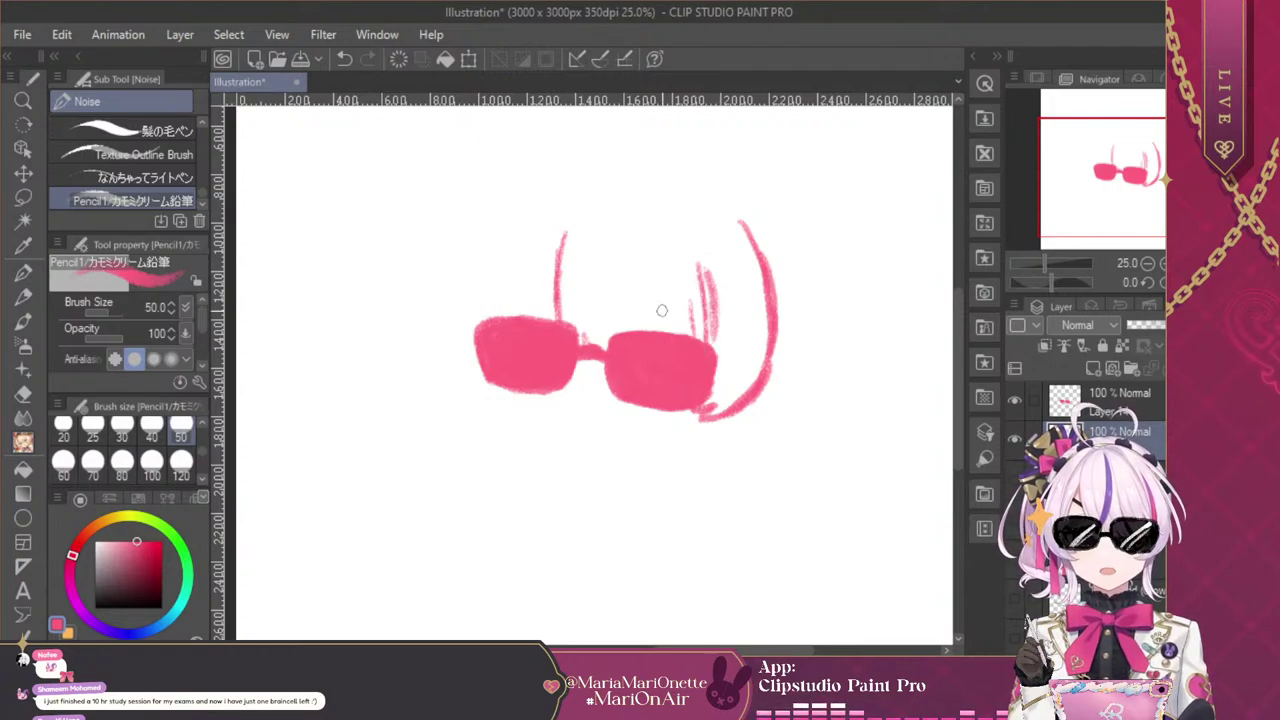
# Set the secondary drawing colour to purple and draw a thick hair streak ending at the sunglasses' bridge
pyautogui.click(68, 632)
pyautogui.click(90, 620)
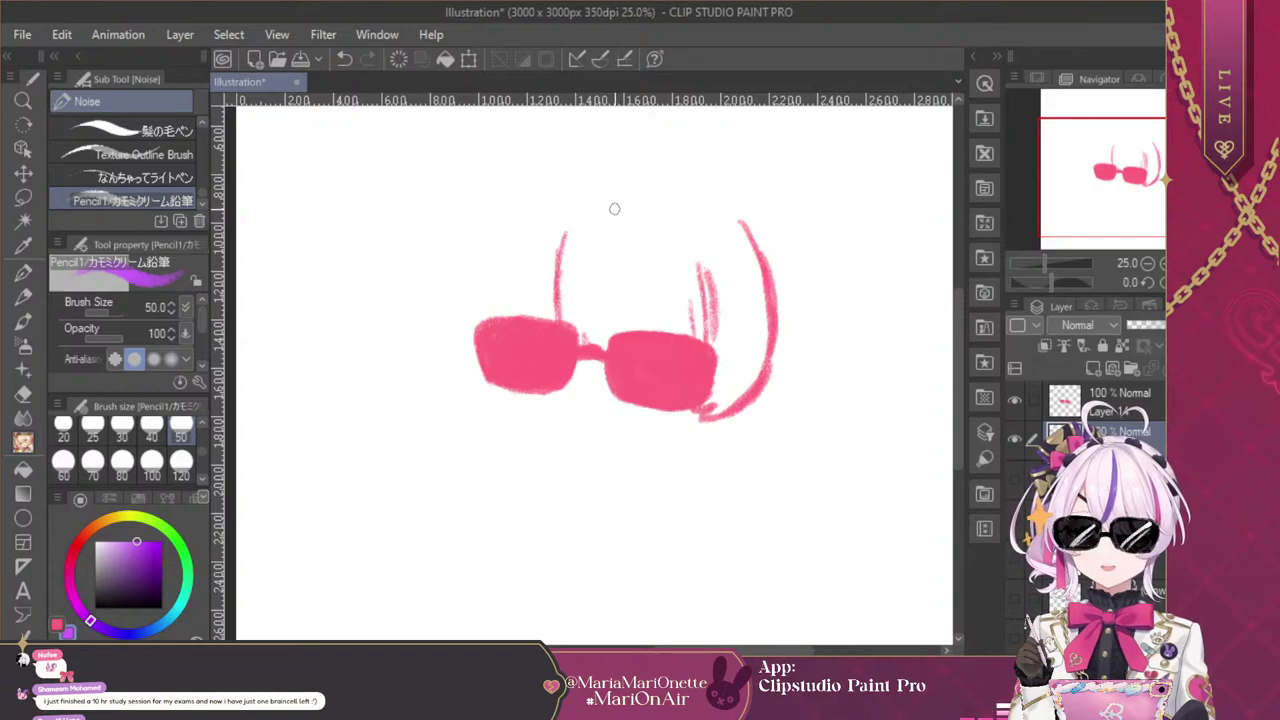
pyautogui.moveTo(615, 202)
pyautogui.mouseDown()
pyautogui.moveTo(616, 295)
pyautogui.moveTo(599, 333)
pyautogui.mouseUp()
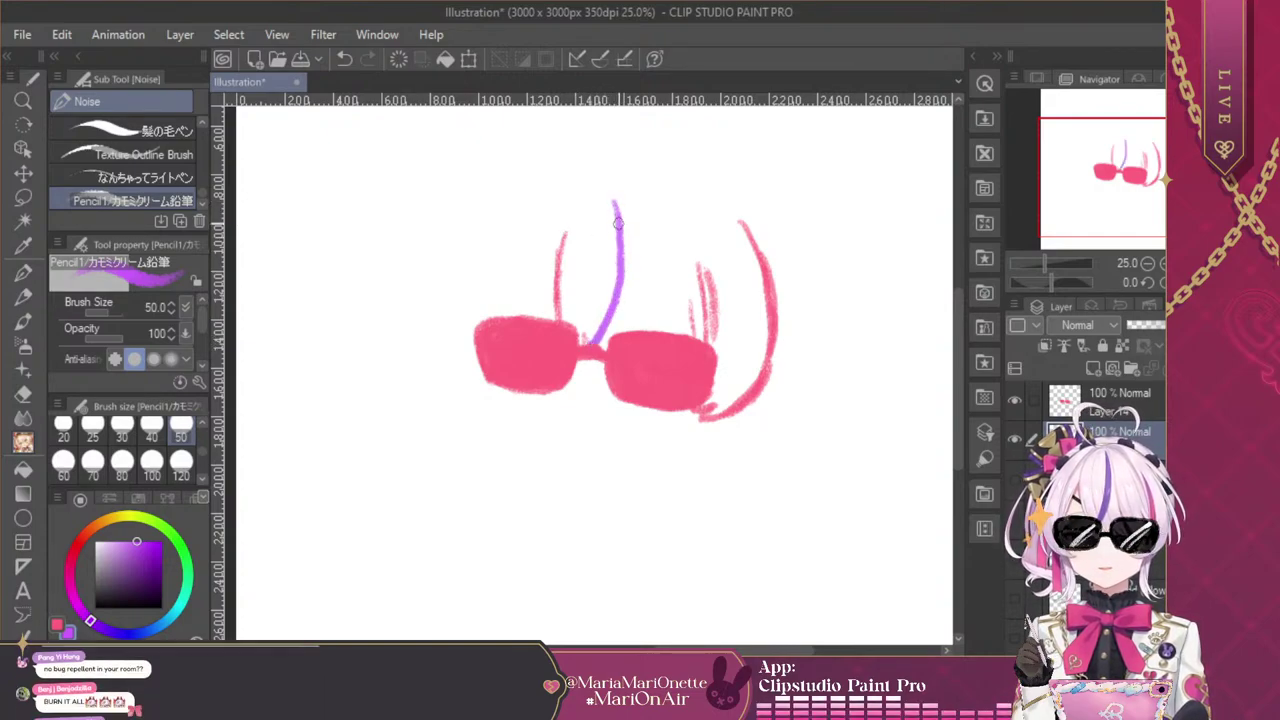
pyautogui.moveTo(617, 203)
pyautogui.mouseDown()
pyautogui.moveTo(624, 294)
pyautogui.moveTo(604, 336)
pyautogui.mouseUp()
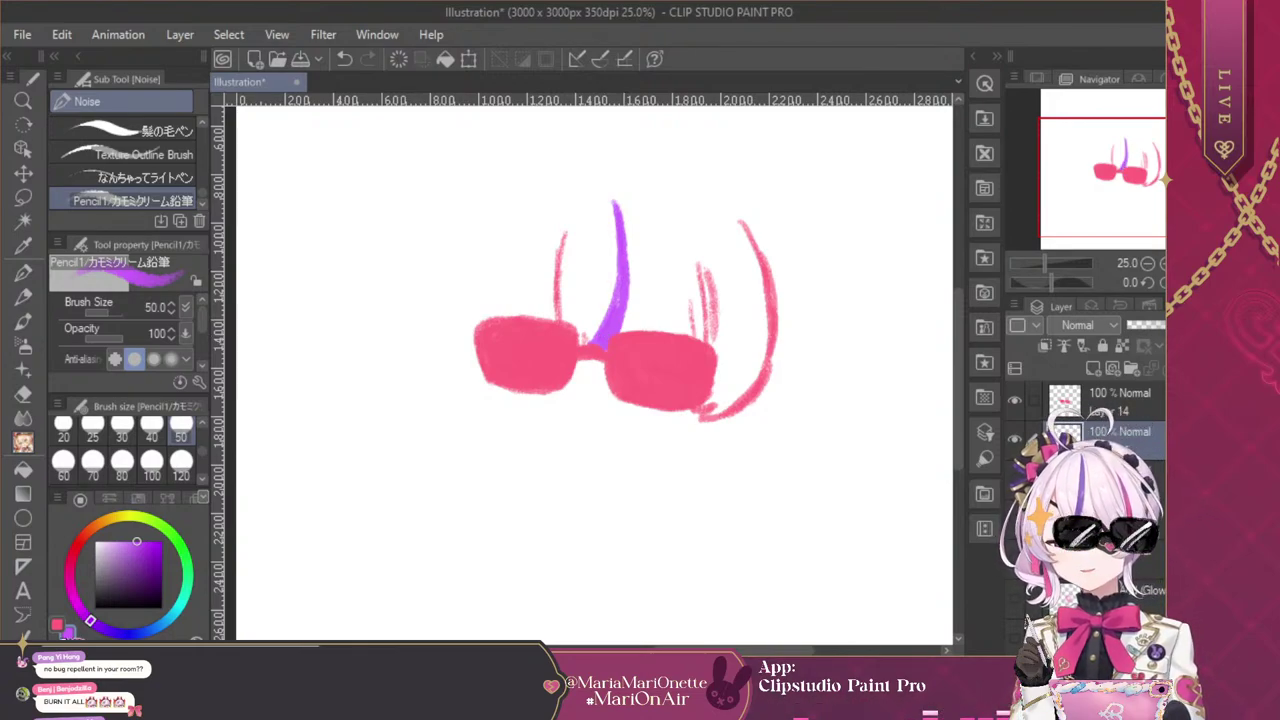
# Return to the pink colour and sketch the pointed bang strands above the left lens
pyautogui.click(58, 624)
pyautogui.moveTo(574, 201)
pyautogui.mouseDown()
pyautogui.moveTo(557, 291)
pyautogui.moveTo(564, 242)
pyautogui.moveTo(501, 321)
pyautogui.mouseUp()
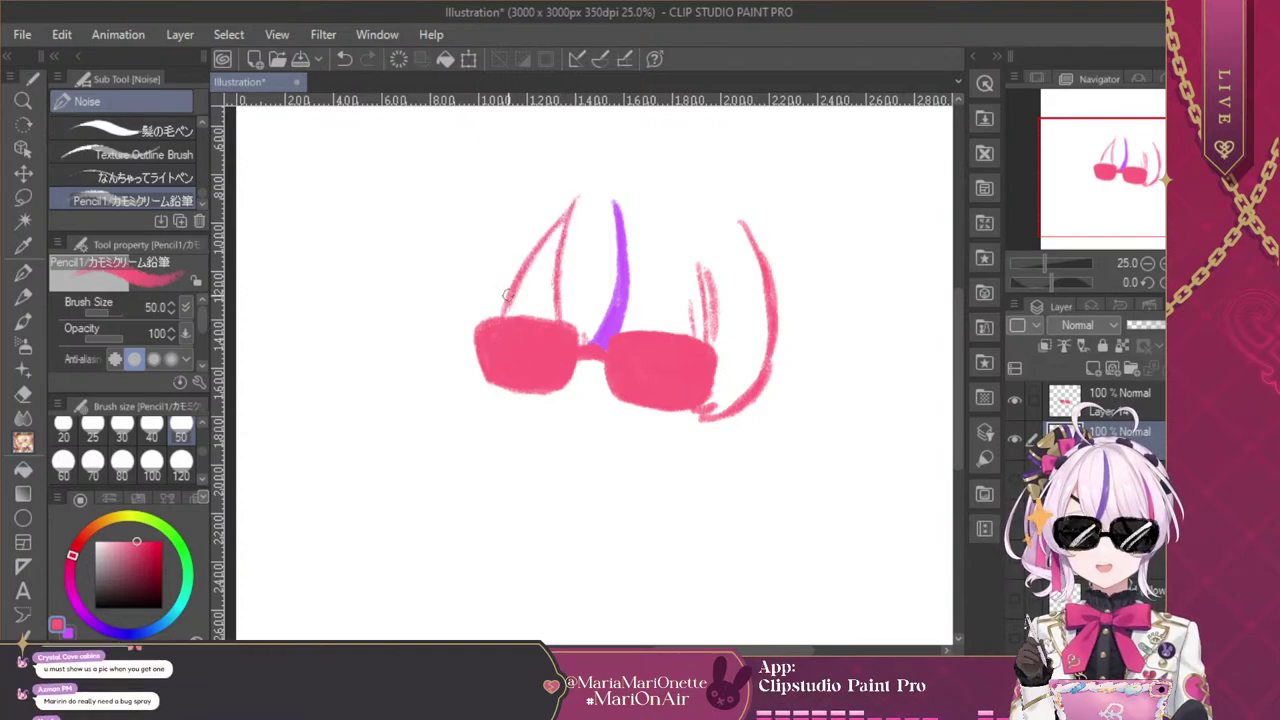
pyautogui.moveTo(531, 204); pyautogui.dragTo(498, 315)
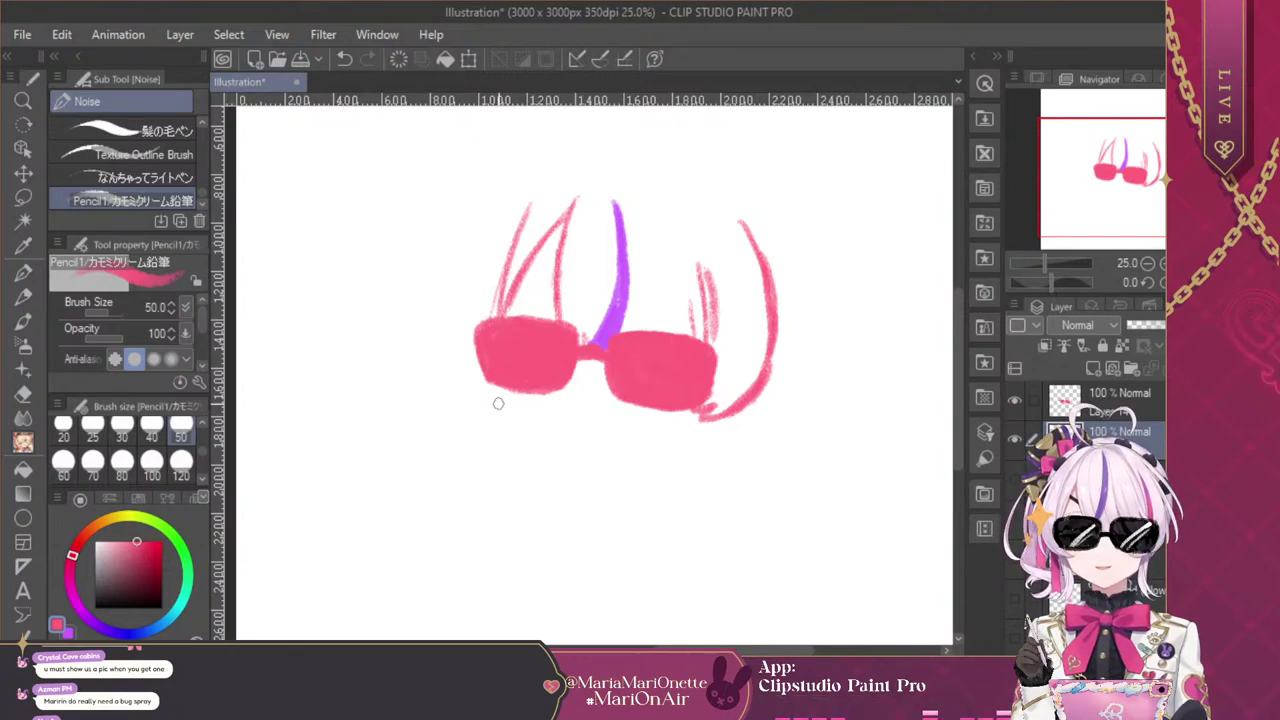
pyautogui.moveTo(502, 297); pyautogui.dragTo(489, 350)
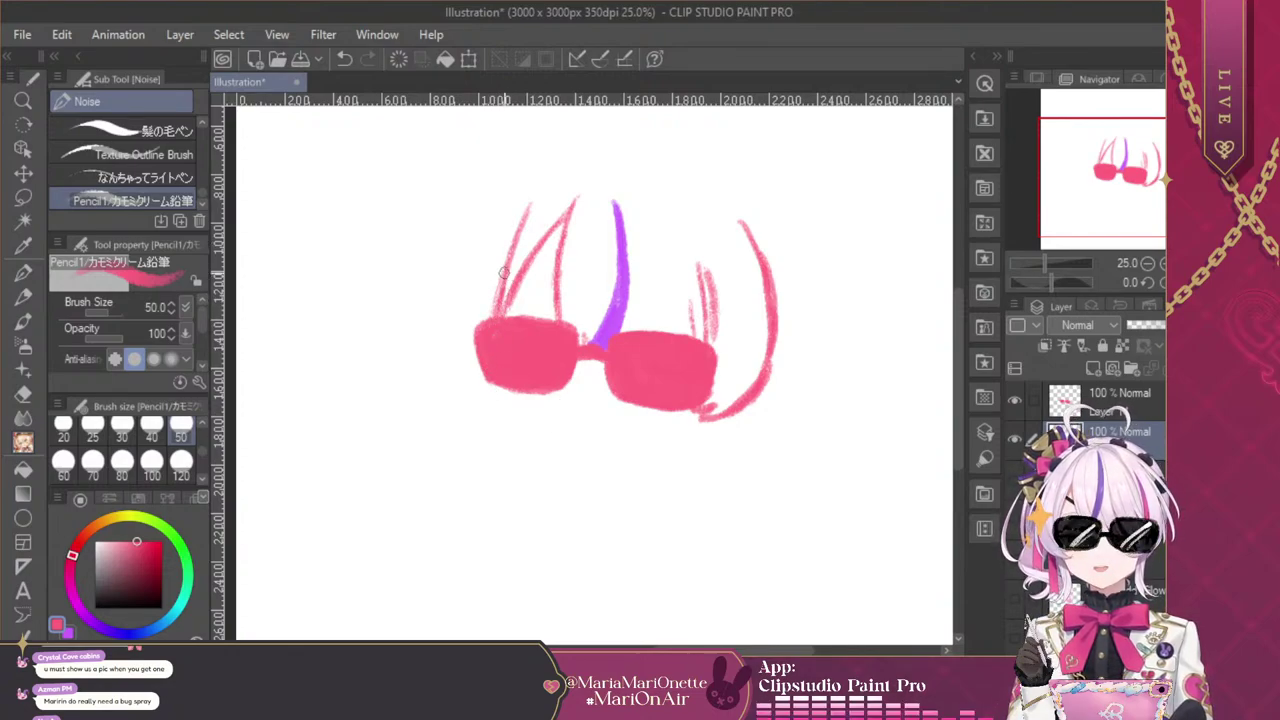
pyautogui.moveTo(505, 273); pyautogui.dragTo(490, 330)
# Draw the left side lock curving down and curling in under the left lens, undoing and redrawing stray strokes
pyautogui.moveTo(486, 376); pyautogui.dragTo(498, 403)
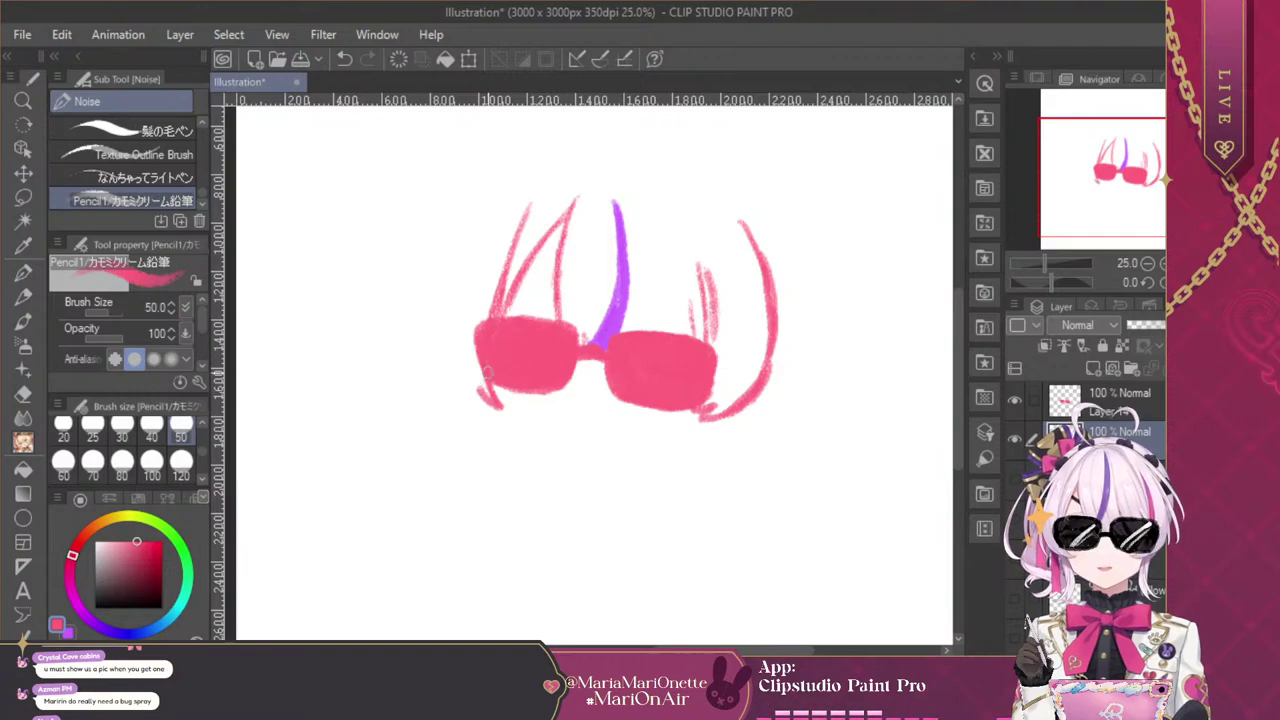
pyautogui.click(344, 59)
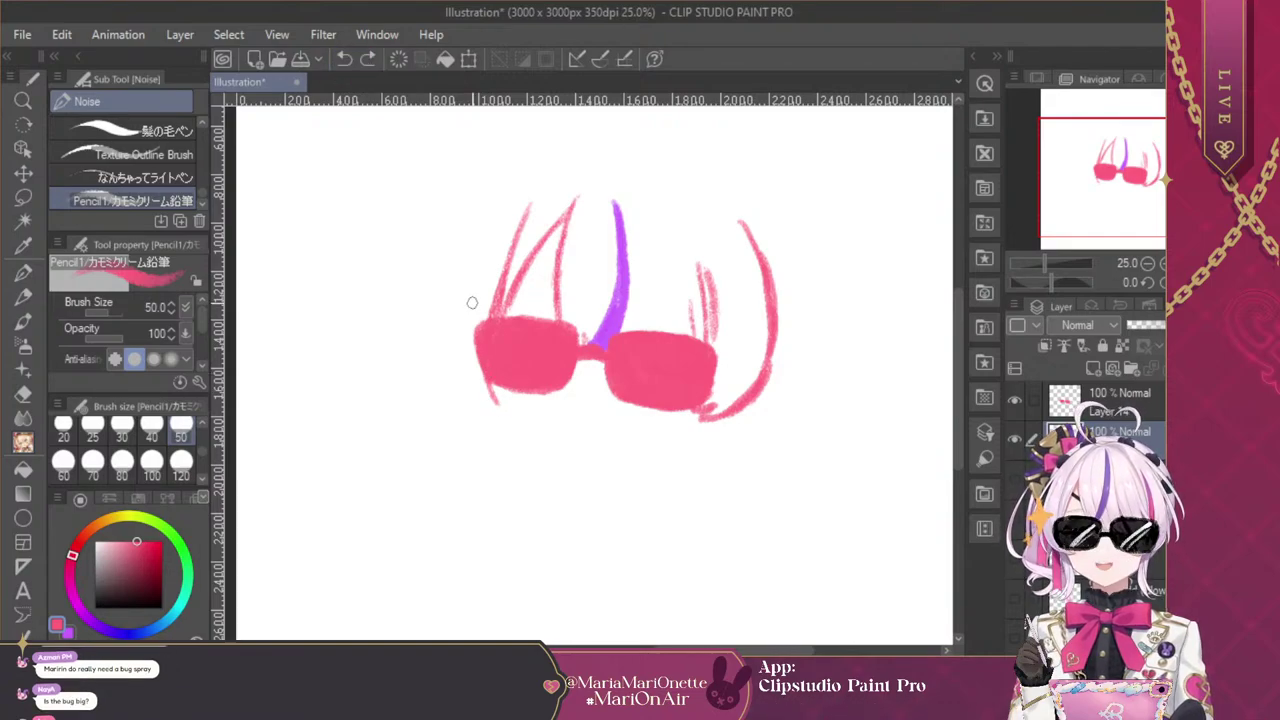
pyautogui.click(344, 59)
pyautogui.moveTo(484, 376)
pyautogui.mouseDown()
pyautogui.moveTo(489, 392)
pyautogui.moveTo(477, 391)
pyautogui.mouseUp()
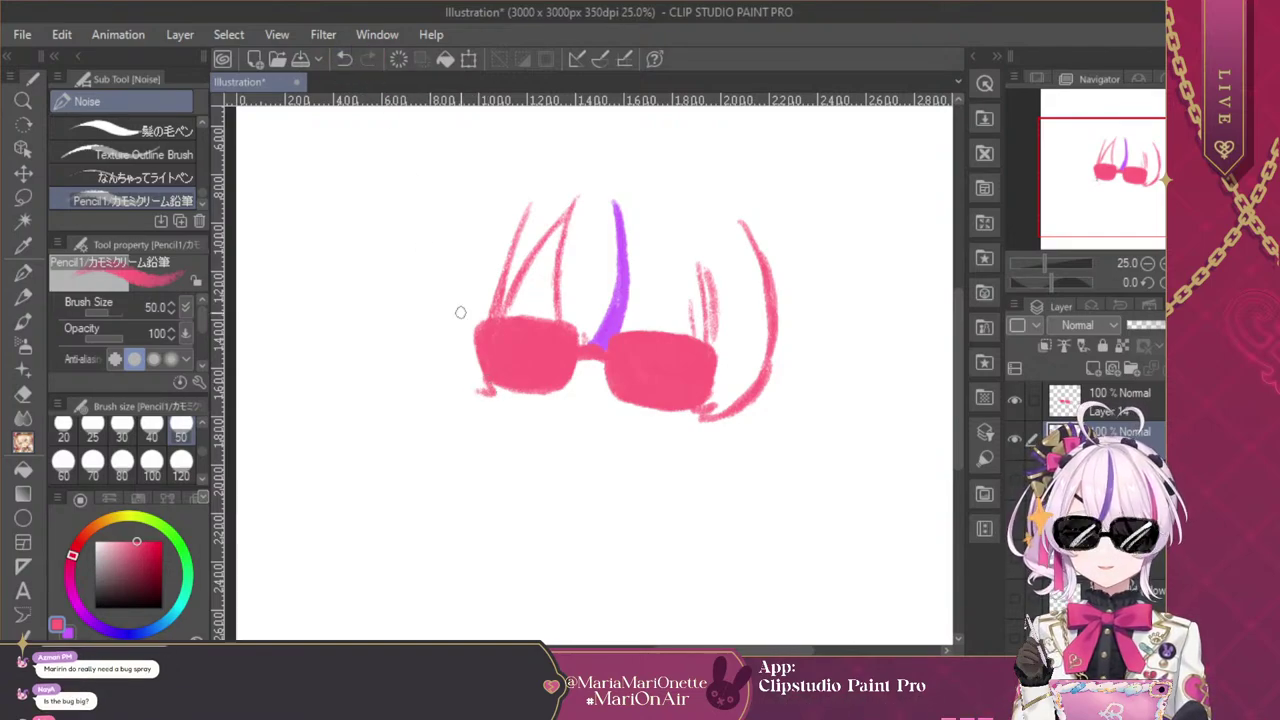
pyautogui.moveTo(455, 336); pyautogui.dragTo(463, 266)
pyautogui.click(344, 59)
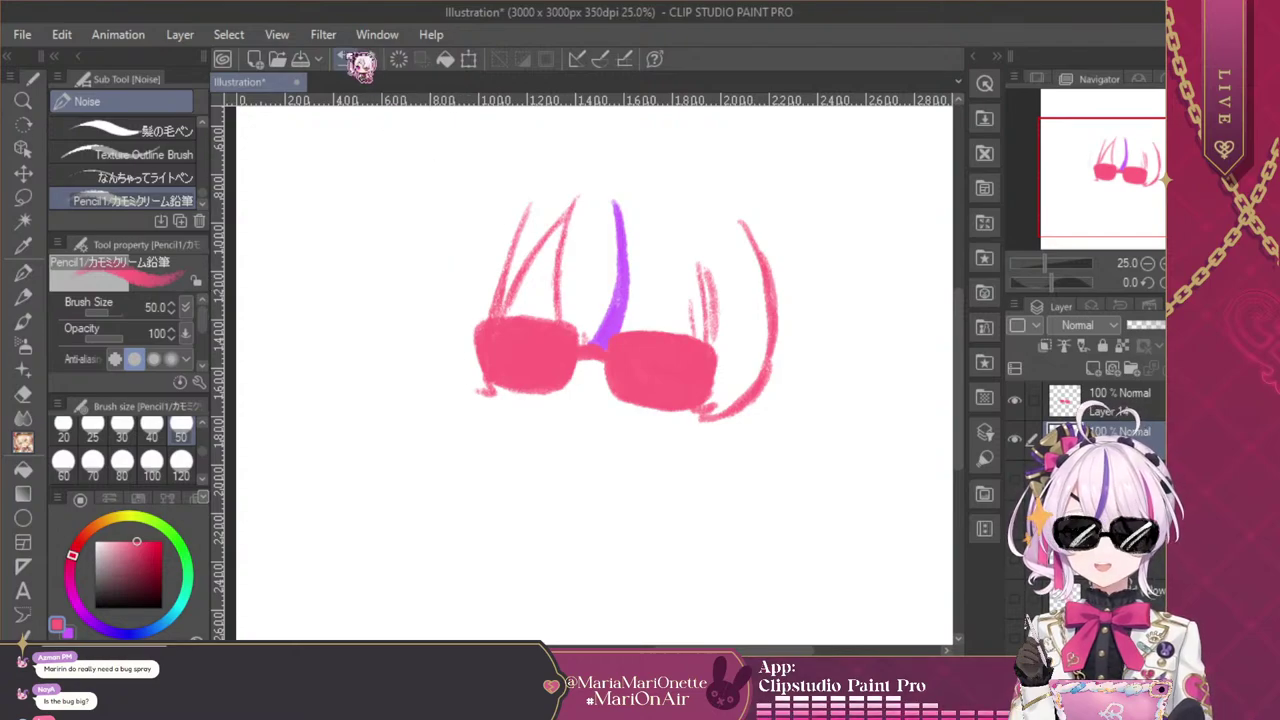
pyautogui.moveTo(478, 391); pyautogui.dragTo(452, 364)
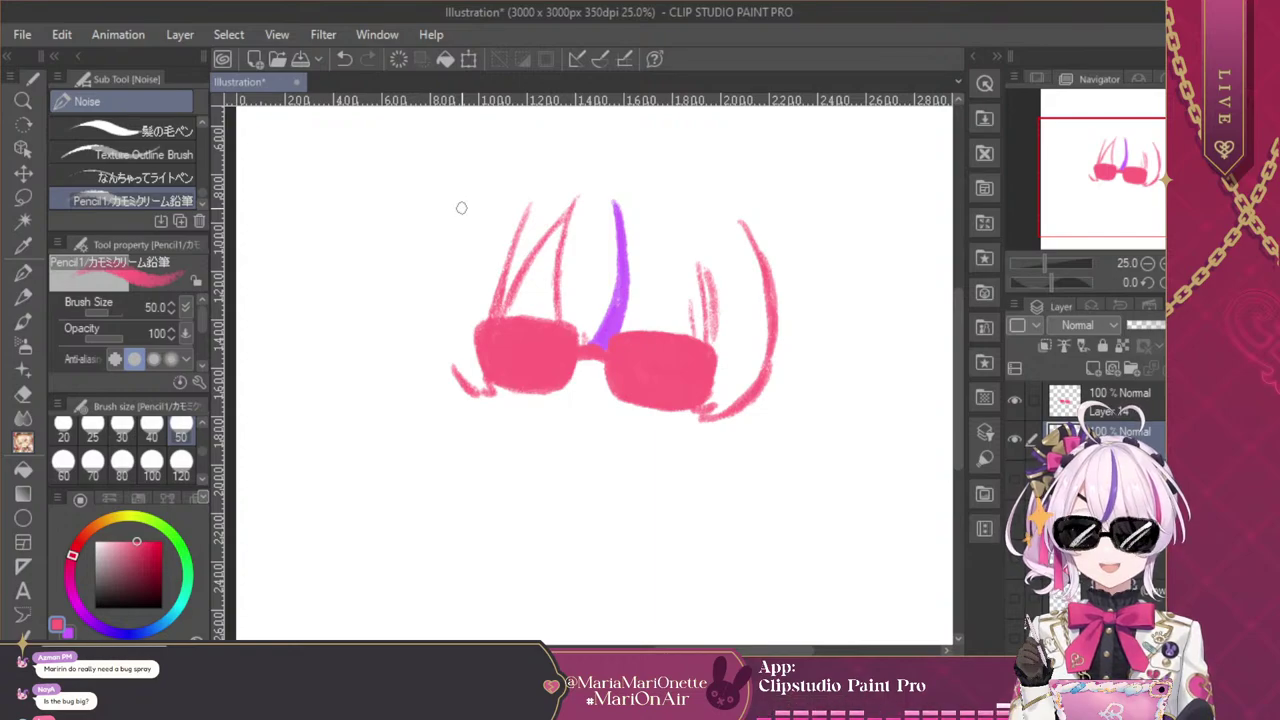
pyautogui.moveTo(466, 266); pyautogui.dragTo(455, 365)
# Sketch the outer left hair outline with layered strokes rising toward the crown, undoing the strokes that do not fit
pyautogui.moveTo(514, 197)
pyautogui.mouseDown()
pyautogui.moveTo(471, 289)
pyautogui.moveTo(514, 204)
pyautogui.moveTo(465, 263)
pyautogui.moveTo(514, 195)
pyautogui.moveTo(436, 302)
pyautogui.mouseUp()
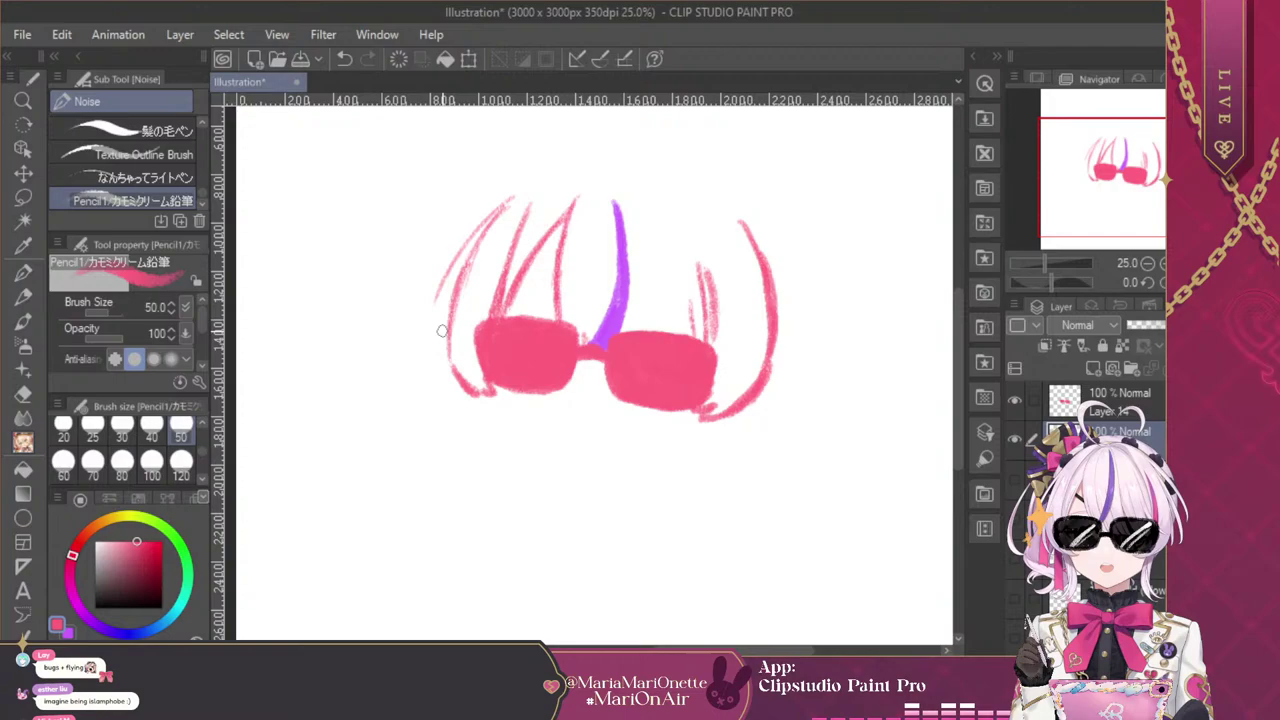
pyautogui.click(345, 59)
pyautogui.moveTo(499, 215); pyautogui.dragTo(444, 292)
pyautogui.moveTo(462, 258); pyautogui.dragTo(438, 342)
pyautogui.moveTo(519, 184); pyautogui.dragTo(433, 291)
pyautogui.moveTo(480, 216)
pyautogui.mouseDown()
pyautogui.moveTo(445, 278)
pyautogui.moveTo(438, 340)
pyautogui.mouseUp()
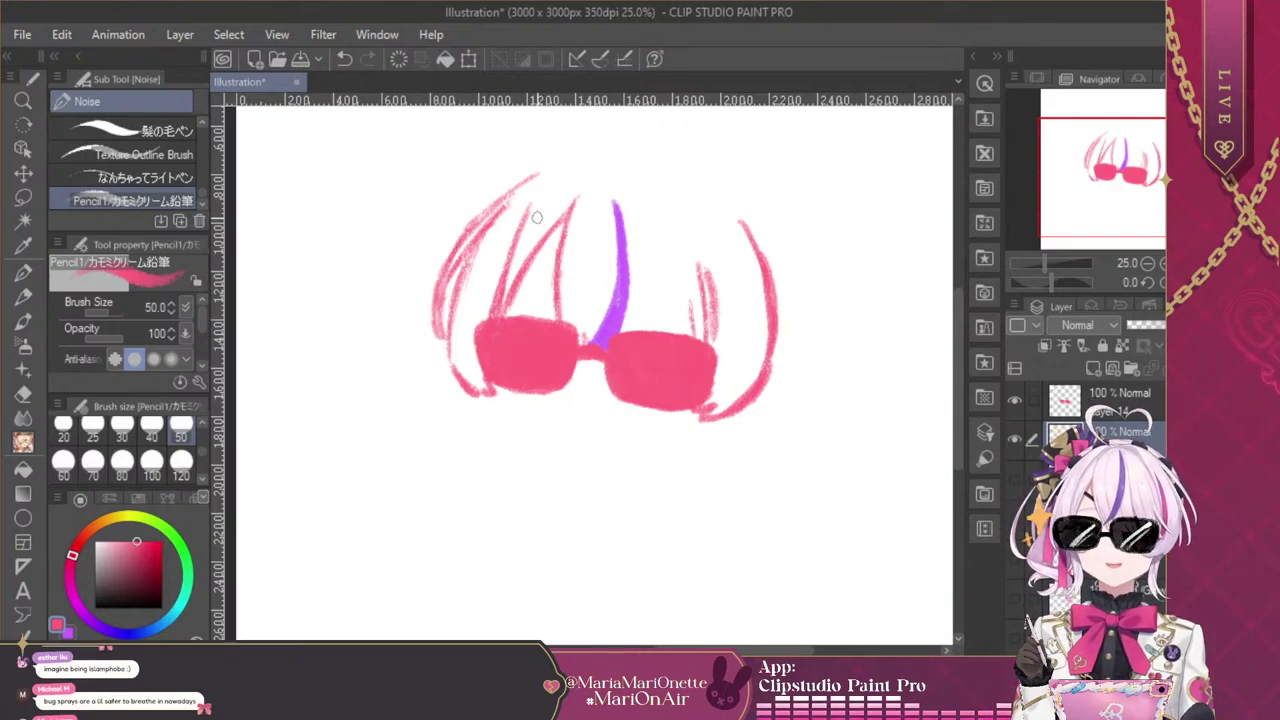
pyautogui.moveTo(507, 198); pyautogui.dragTo(588, 150)
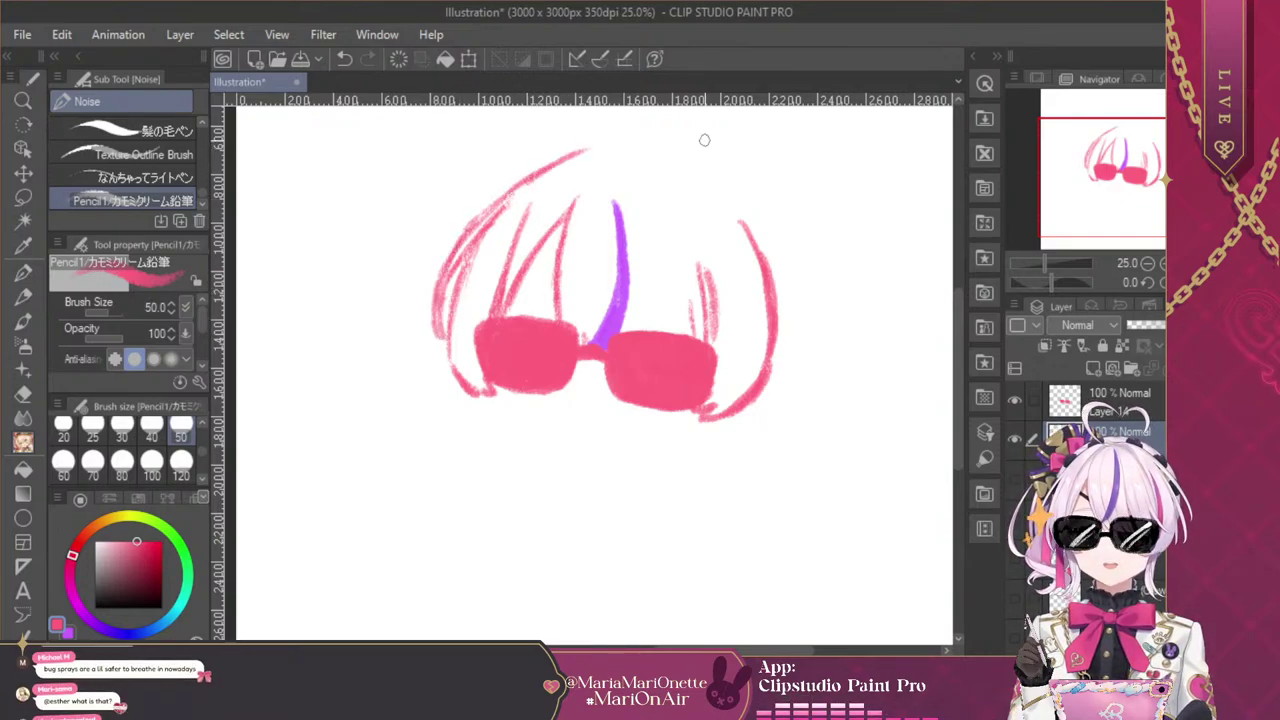
pyautogui.moveTo(1119, 163); pyautogui.dragTo(1113, 137)
pyautogui.click(345, 59)
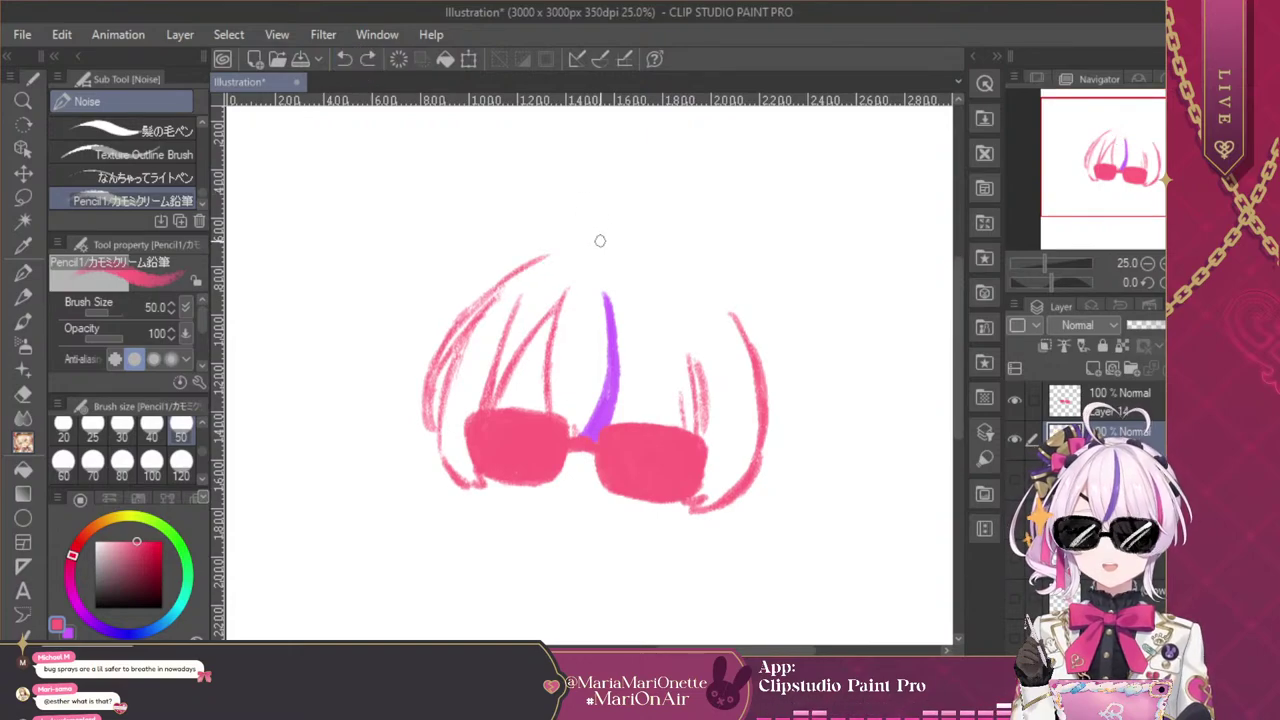
# Draw a double-lined heart-shaped hair loop on top of the head and a short crown line at its left
pyautogui.moveTo(590, 232)
pyautogui.mouseDown()
pyautogui.moveTo(591, 192)
pyautogui.moveTo(608, 178)
pyautogui.moveTo(637, 205)
pyautogui.moveTo(661, 201)
pyautogui.moveTo(656, 227)
pyautogui.moveTo(697, 272)
pyautogui.mouseUp()
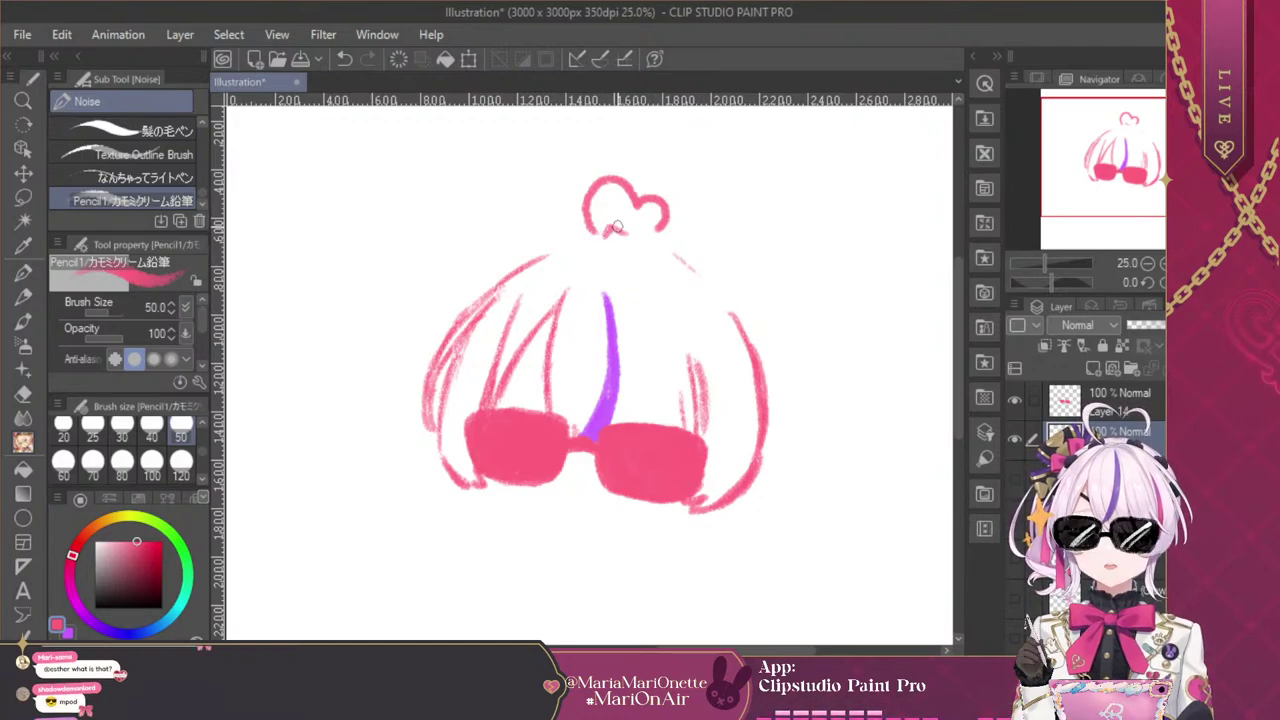
pyautogui.moveTo(617, 227)
pyautogui.mouseDown()
pyautogui.moveTo(603, 195)
pyautogui.moveTo(597, 216)
pyautogui.moveTo(619, 204)
pyautogui.moveTo(611, 190)
pyautogui.moveTo(661, 210)
pyautogui.mouseUp()
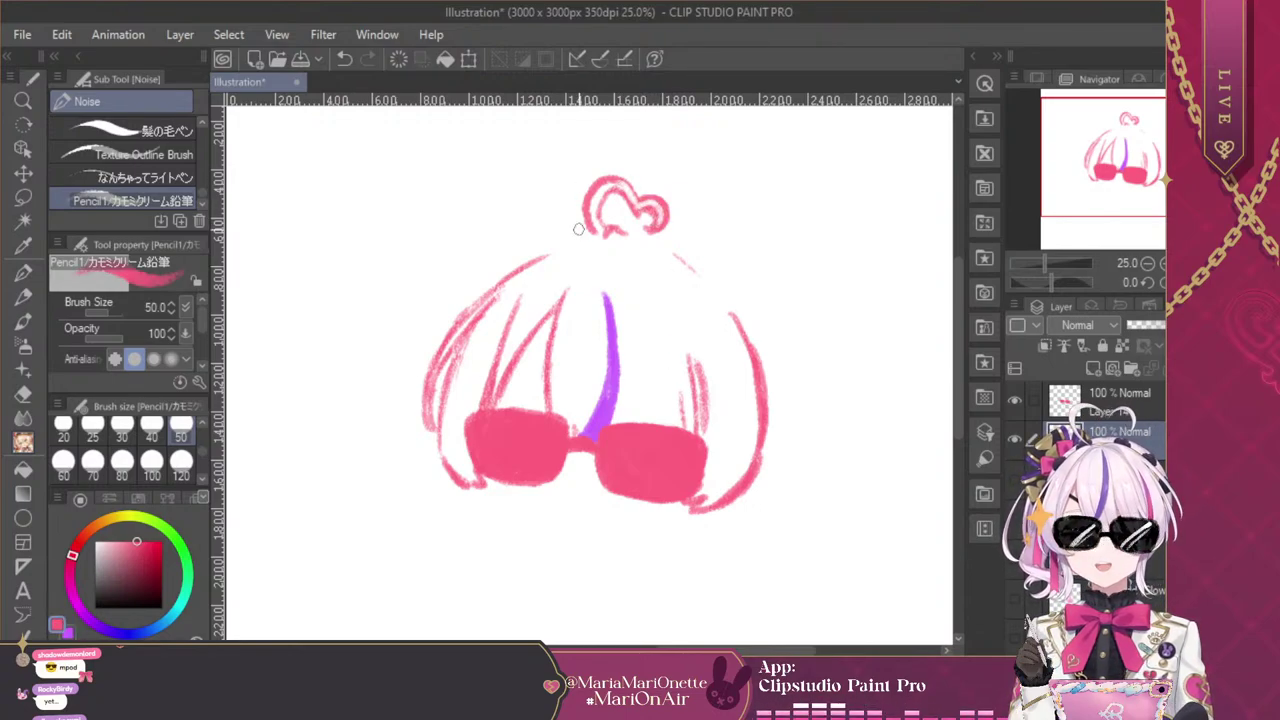
pyautogui.moveTo(550, 238); pyautogui.dragTo(587, 231)
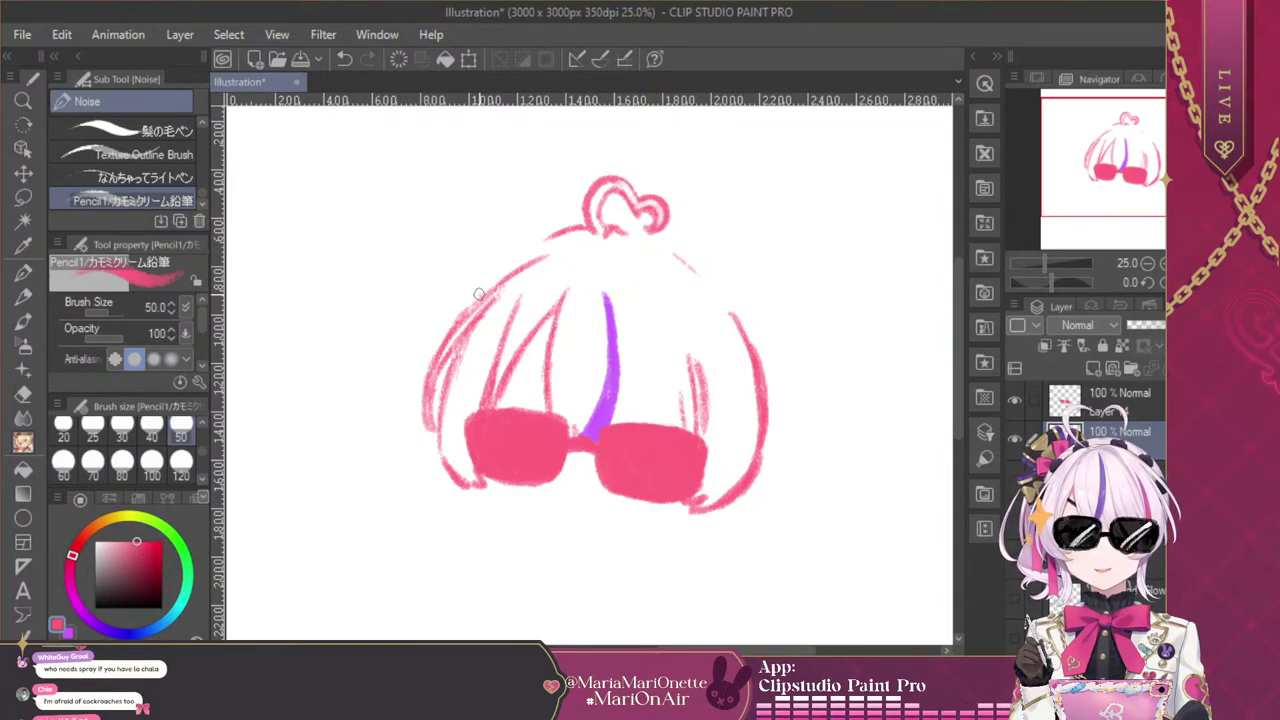
# Draw the left cat ear with a filled heart at its base, and extend the crown line on both sides of the heart loop
pyautogui.moveTo(480, 296)
pyautogui.mouseDown()
pyautogui.moveTo(479, 248)
pyautogui.moveTo(514, 209)
pyautogui.moveTo(555, 238)
pyautogui.moveTo(527, 262)
pyautogui.moveTo(520, 250)
pyautogui.moveTo(536, 256)
pyautogui.mouseUp()
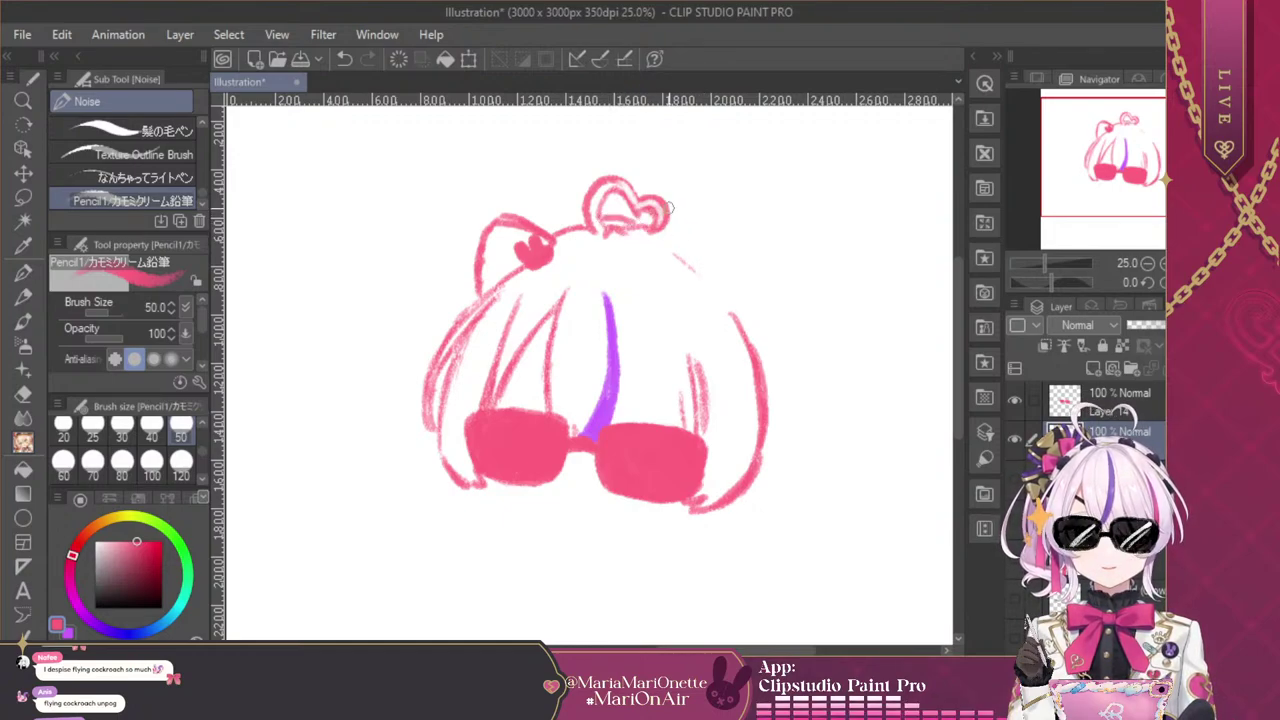
pyautogui.moveTo(669, 227); pyautogui.dragTo(691, 229)
pyautogui.moveTo(585, 220); pyautogui.dragTo(558, 223)
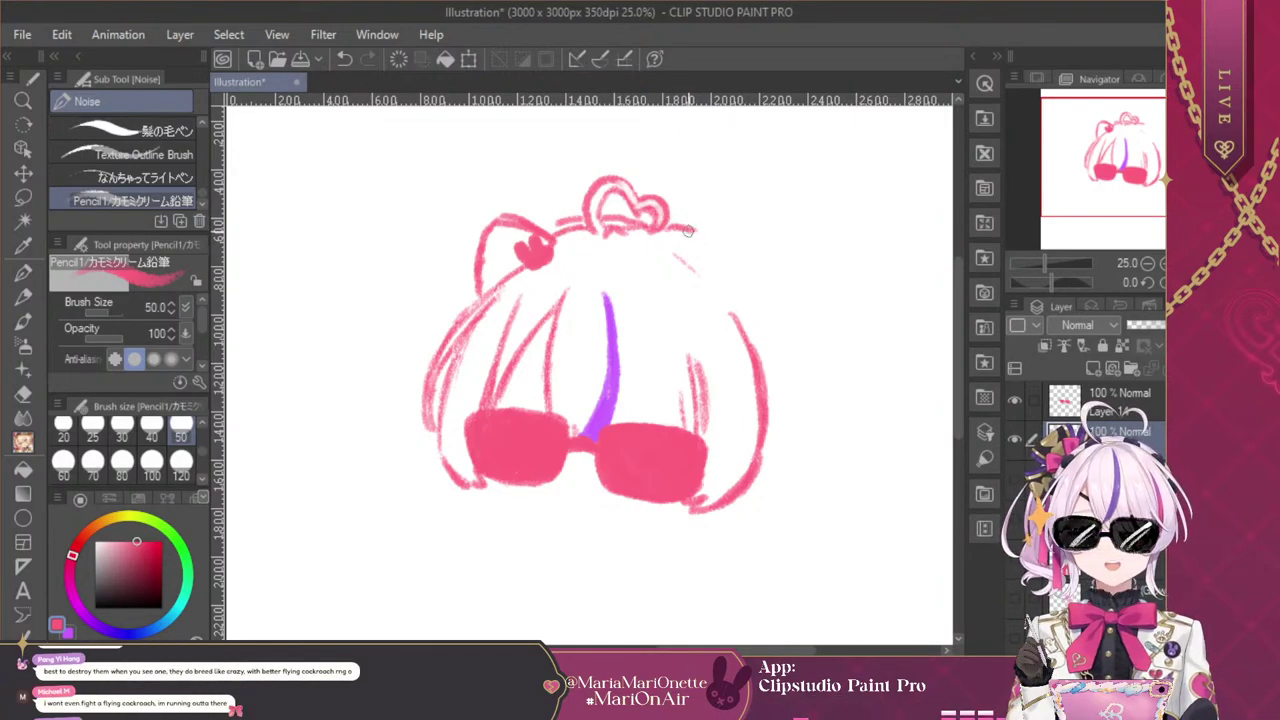
pyautogui.moveTo(668, 227); pyautogui.dragTo(707, 238)
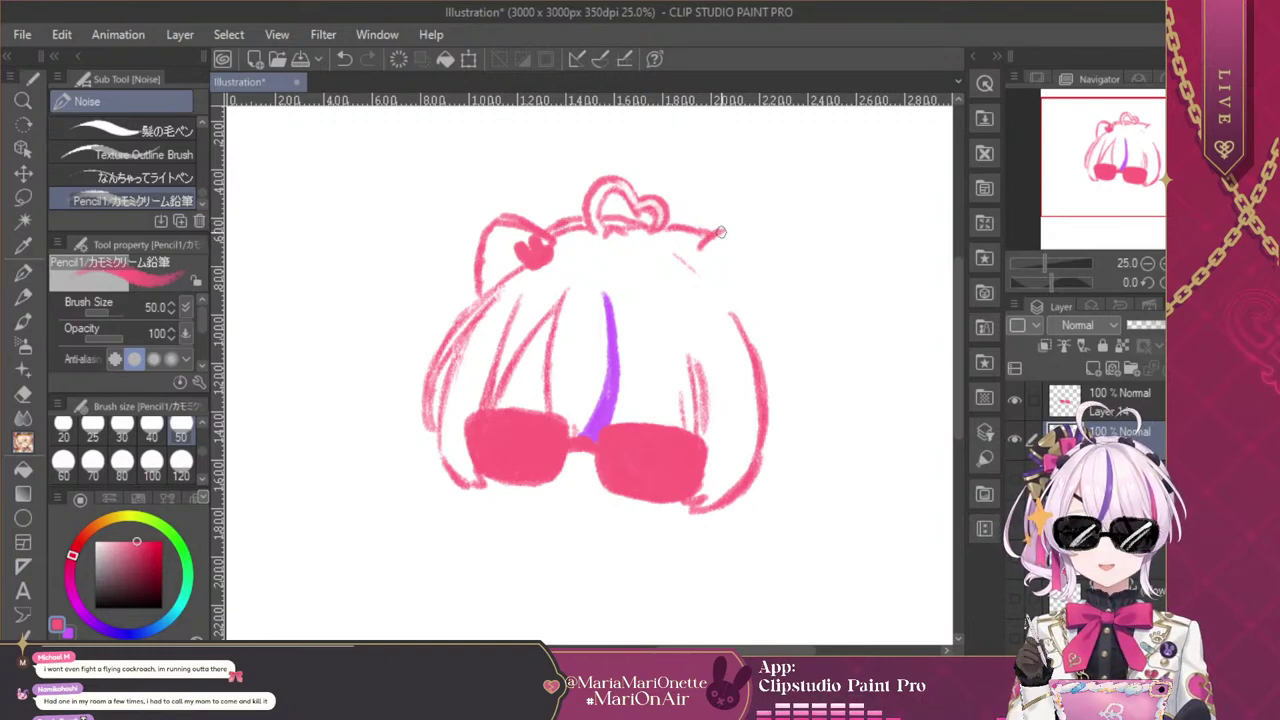
# Draw the right cat ear with a filled heart at its inner base and join it to the side hair outline
pyautogui.moveTo(702, 238)
pyautogui.mouseDown()
pyautogui.moveTo(775, 217)
pyautogui.moveTo(780, 300)
pyautogui.mouseUp()
pyautogui.moveTo(774, 230); pyautogui.dragTo(778, 324)
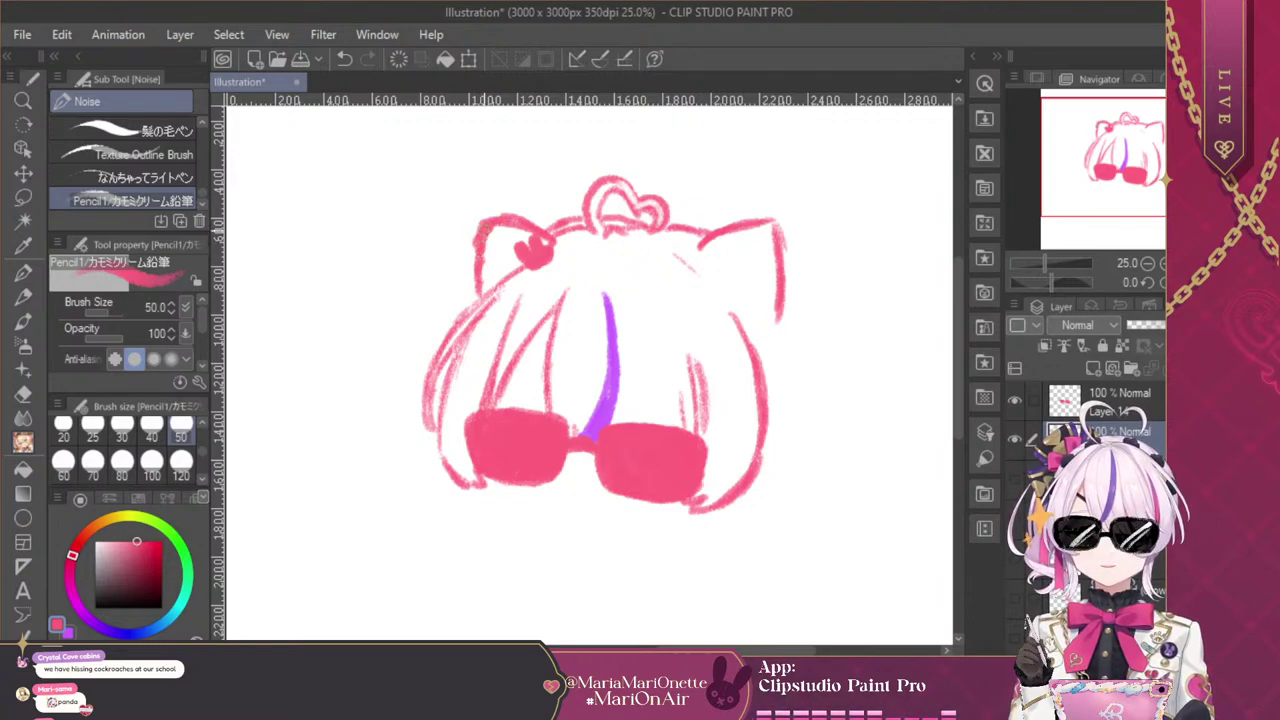
pyautogui.moveTo(484, 230); pyautogui.dragTo(478, 272)
pyautogui.moveTo(779, 298); pyautogui.dragTo(775, 320)
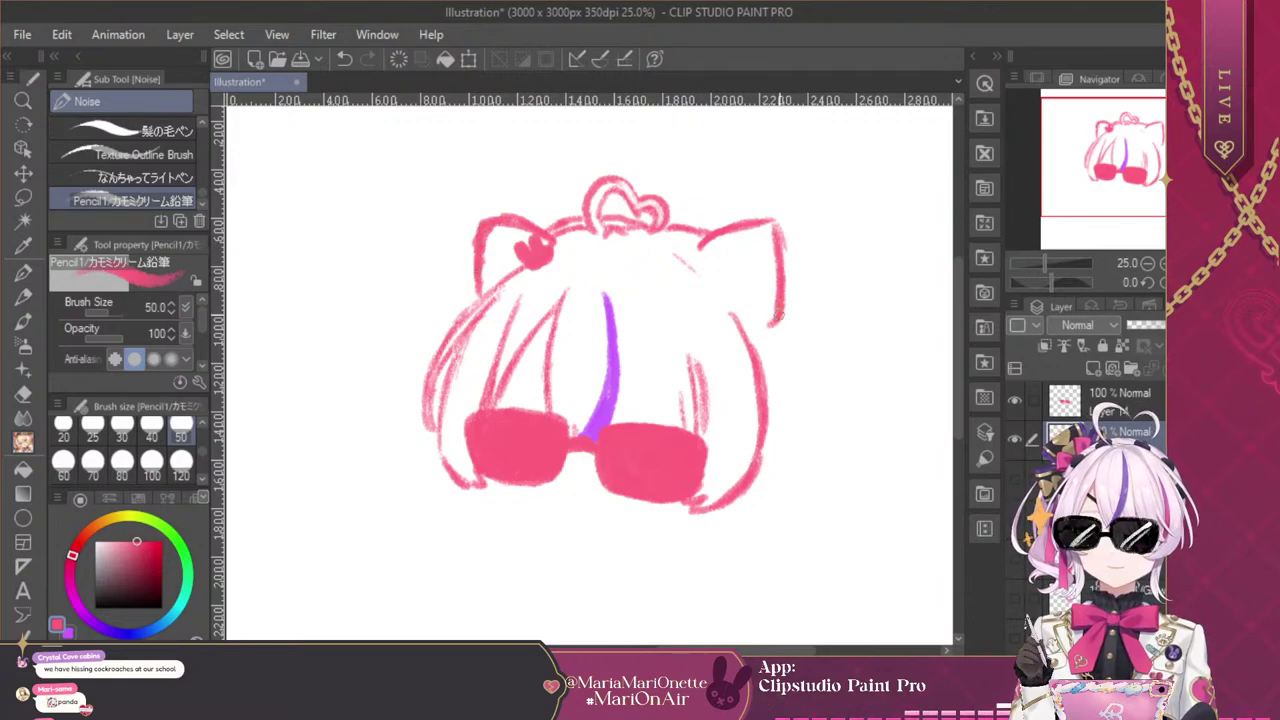
pyautogui.moveTo(703, 248); pyautogui.dragTo(745, 322)
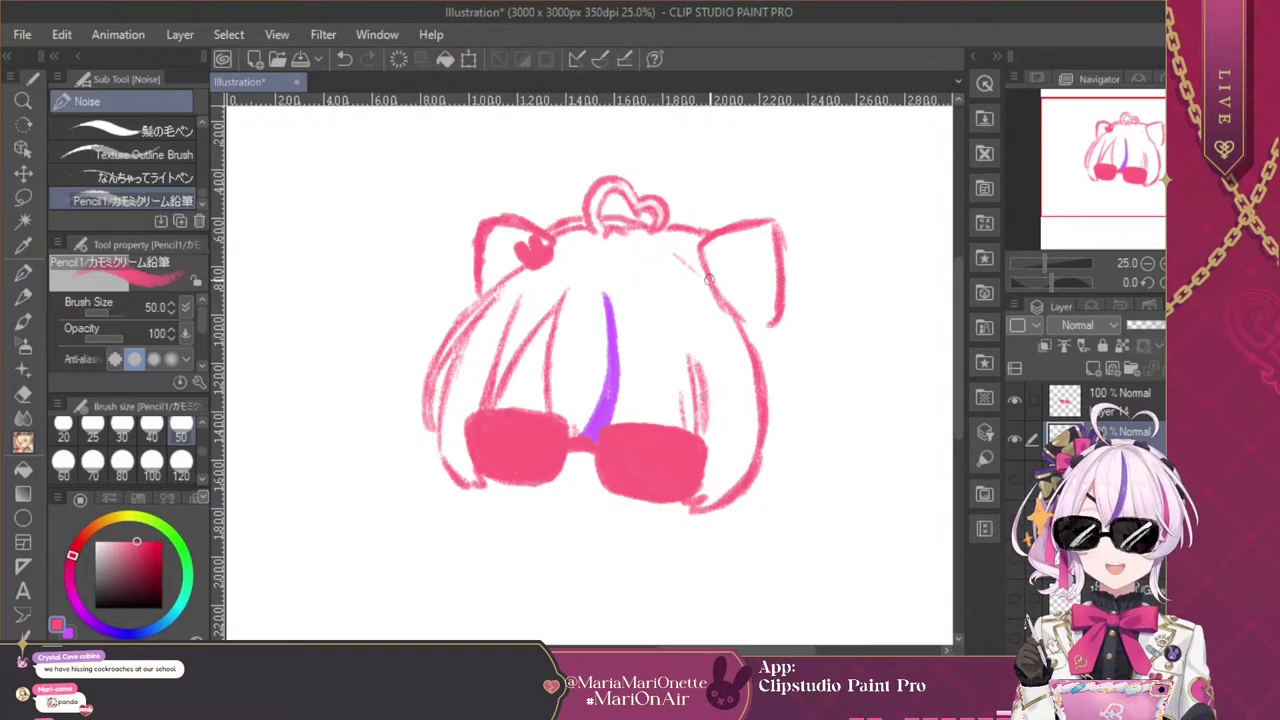
pyautogui.moveTo(709, 280); pyautogui.dragTo(771, 318)
pyautogui.moveTo(702, 260); pyautogui.dragTo(730, 240)
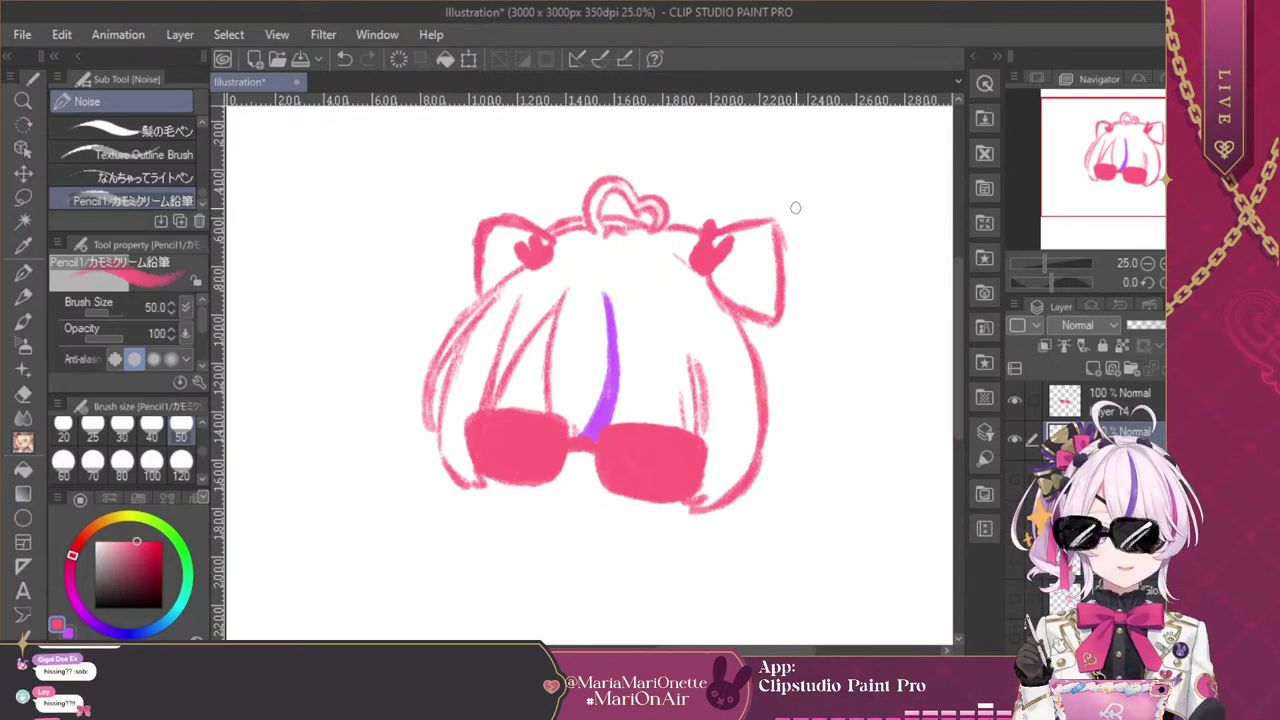
# Sketch a wavy, curled hair lock hanging below the right ear and a small bump of hair below the left ear
pyautogui.moveTo(774, 320)
pyautogui.mouseDown()
pyautogui.moveTo(795, 333)
pyautogui.moveTo(786, 440)
pyautogui.moveTo(835, 440)
pyautogui.moveTo(806, 464)
pyautogui.moveTo(778, 448)
pyautogui.moveTo(758, 397)
pyautogui.moveTo(760, 313)
pyautogui.mouseUp()
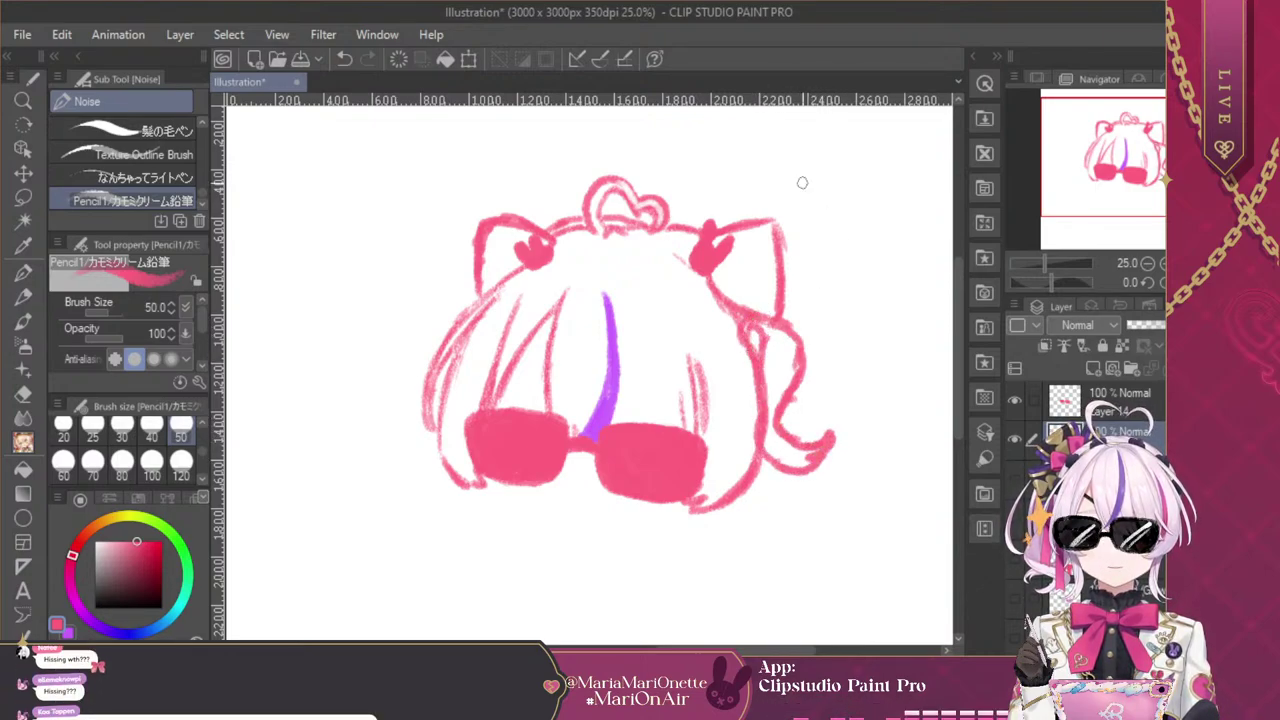
pyautogui.moveTo(476, 297); pyautogui.dragTo(453, 325)
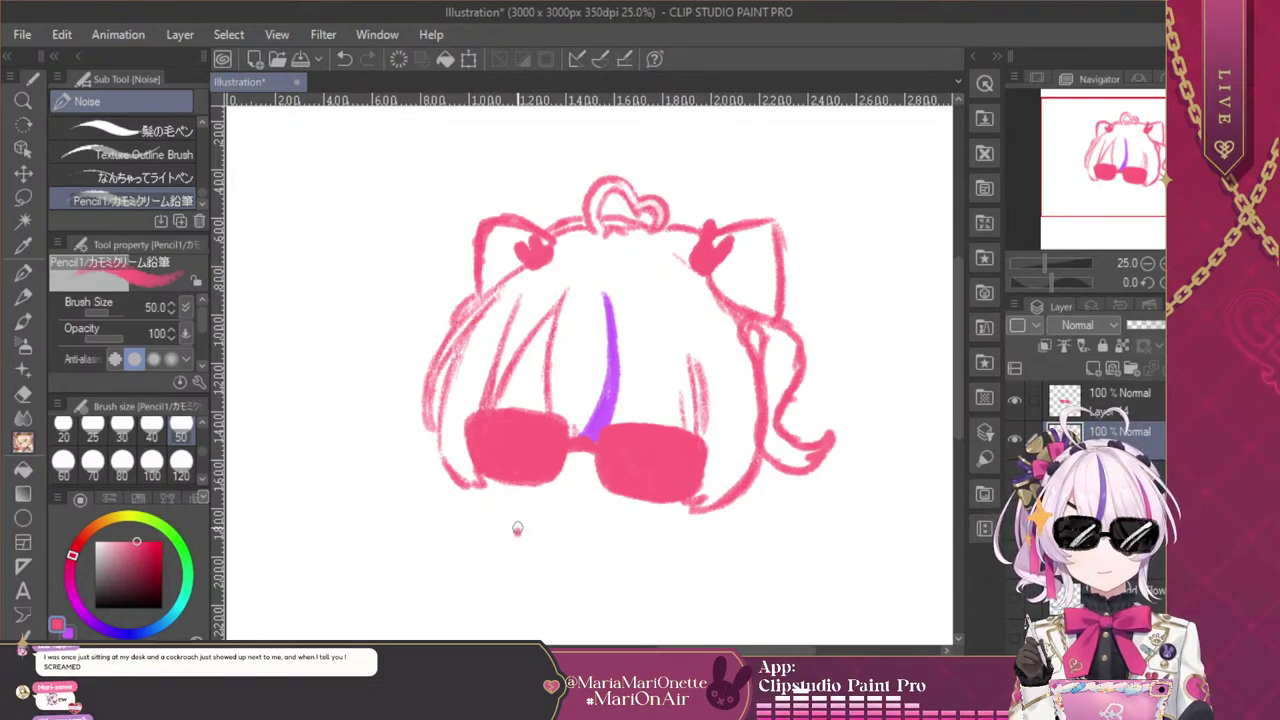
# Sketch the outline of a pointing hand with a raised thumb and extended index finger below the sunglasses
pyautogui.moveTo(514, 529); pyautogui.dragTo(553, 533)
pyautogui.moveTo(602, 529)
pyautogui.mouseDown()
pyautogui.moveTo(591, 579)
pyautogui.moveTo(539, 594)
pyautogui.mouseUp()
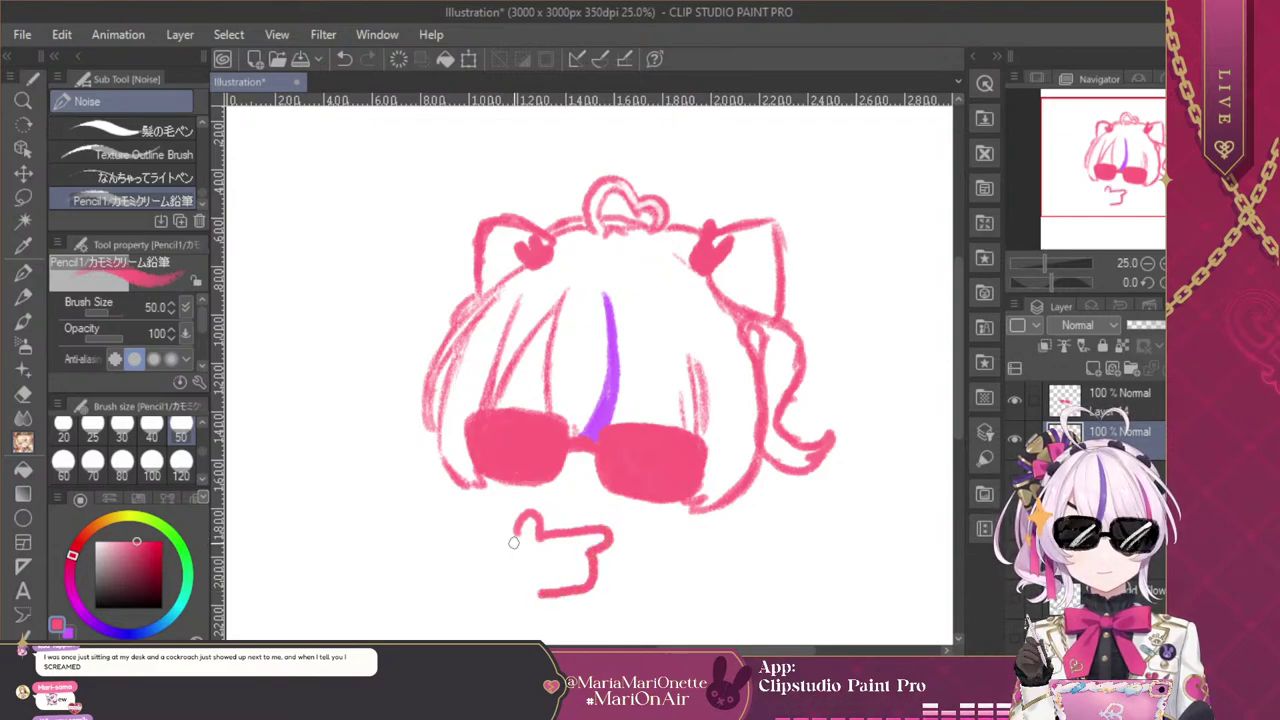
pyautogui.moveTo(511, 540)
pyautogui.mouseDown()
pyautogui.moveTo(515, 575)
pyautogui.moveTo(539, 594)
pyautogui.mouseUp()
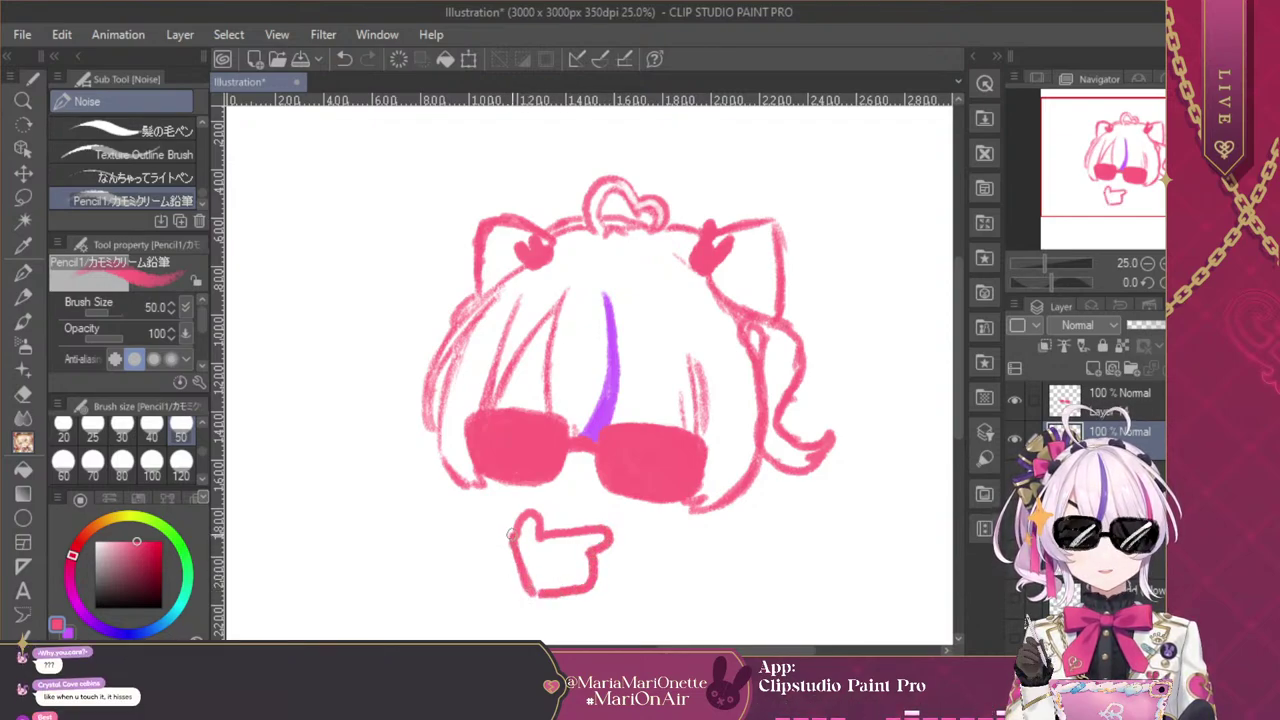
pyautogui.click(343, 58)
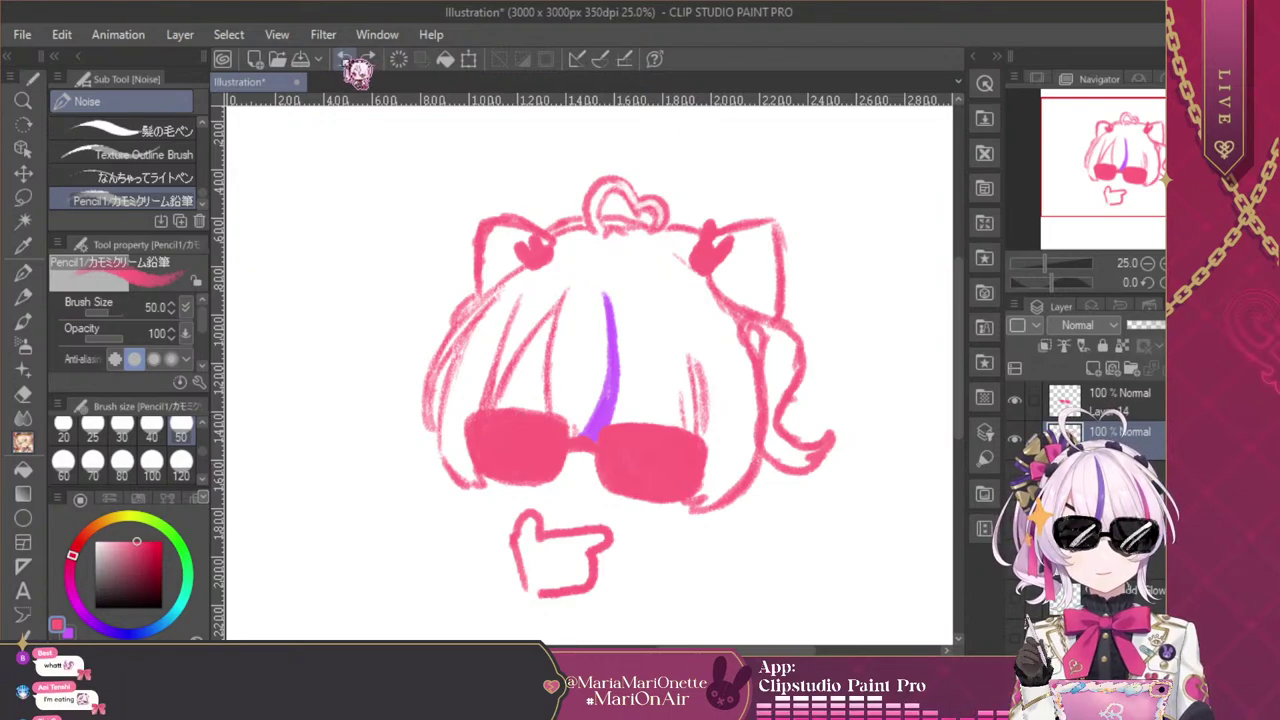
pyautogui.click(343, 58)
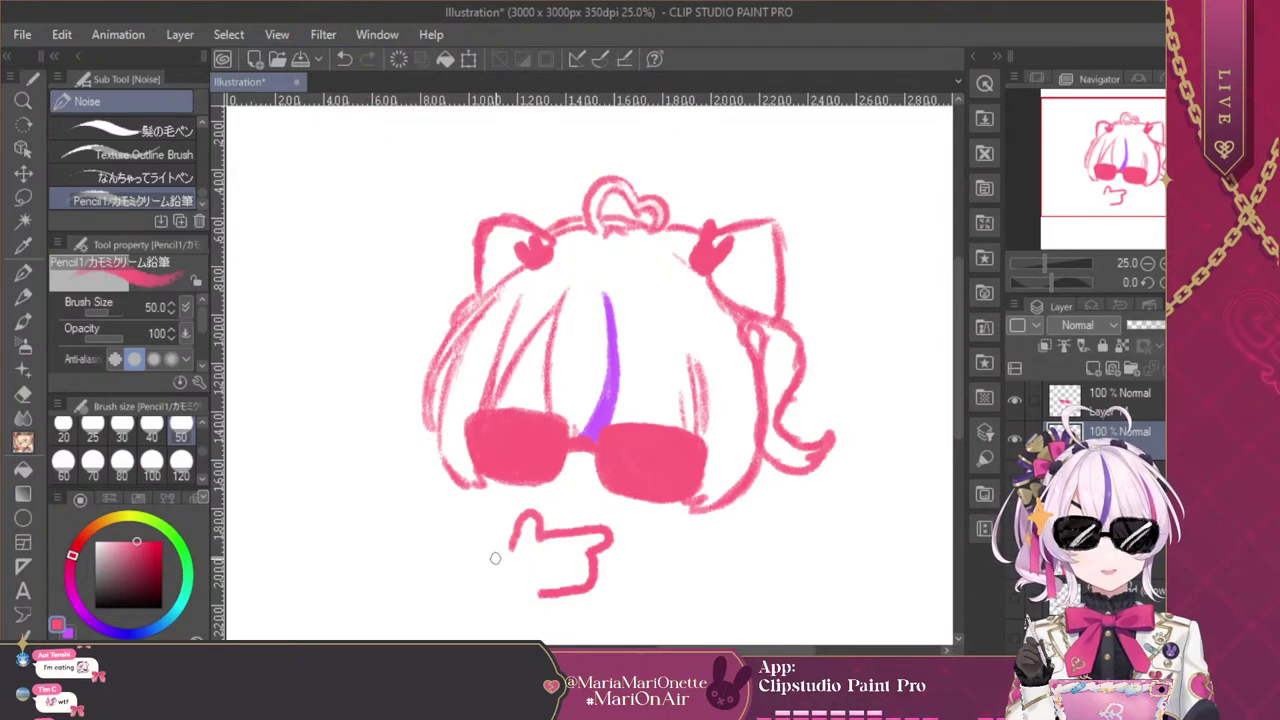
# Close the pointing hand with a jagged palm edge and curved back, and add two short arm lines at the wrist
pyautogui.moveTo(510, 538)
pyautogui.mouseDown()
pyautogui.moveTo(540, 600)
pyautogui.moveTo(556, 598)
pyautogui.mouseUp()
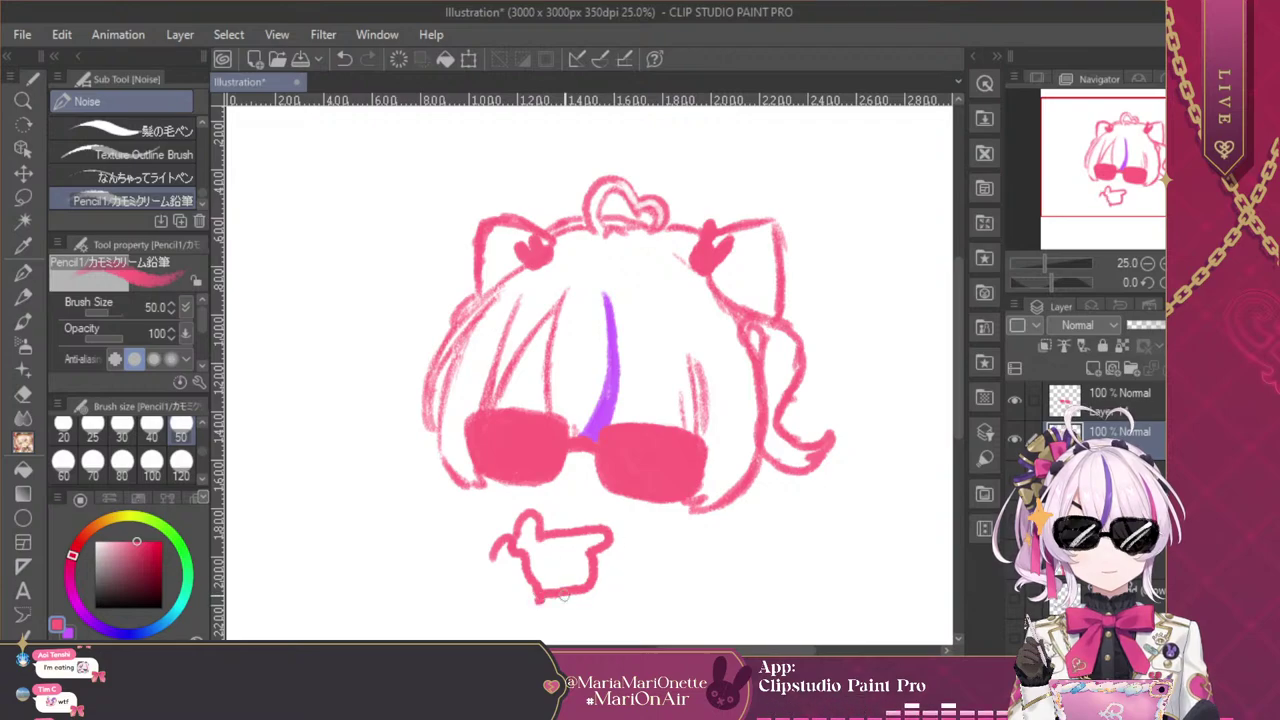
pyautogui.click(343, 58)
pyautogui.moveTo(497, 541)
pyautogui.mouseDown()
pyautogui.moveTo(500, 557)
pyautogui.moveTo(518, 543)
pyautogui.moveTo(549, 571)
pyautogui.moveTo(559, 602)
pyautogui.moveTo(470, 550)
pyautogui.moveTo(466, 602)
pyautogui.mouseUp()
pyautogui.moveTo(556, 600); pyautogui.dragTo(548, 634)
pyautogui.moveTo(488, 556); pyautogui.dragTo(464, 600)
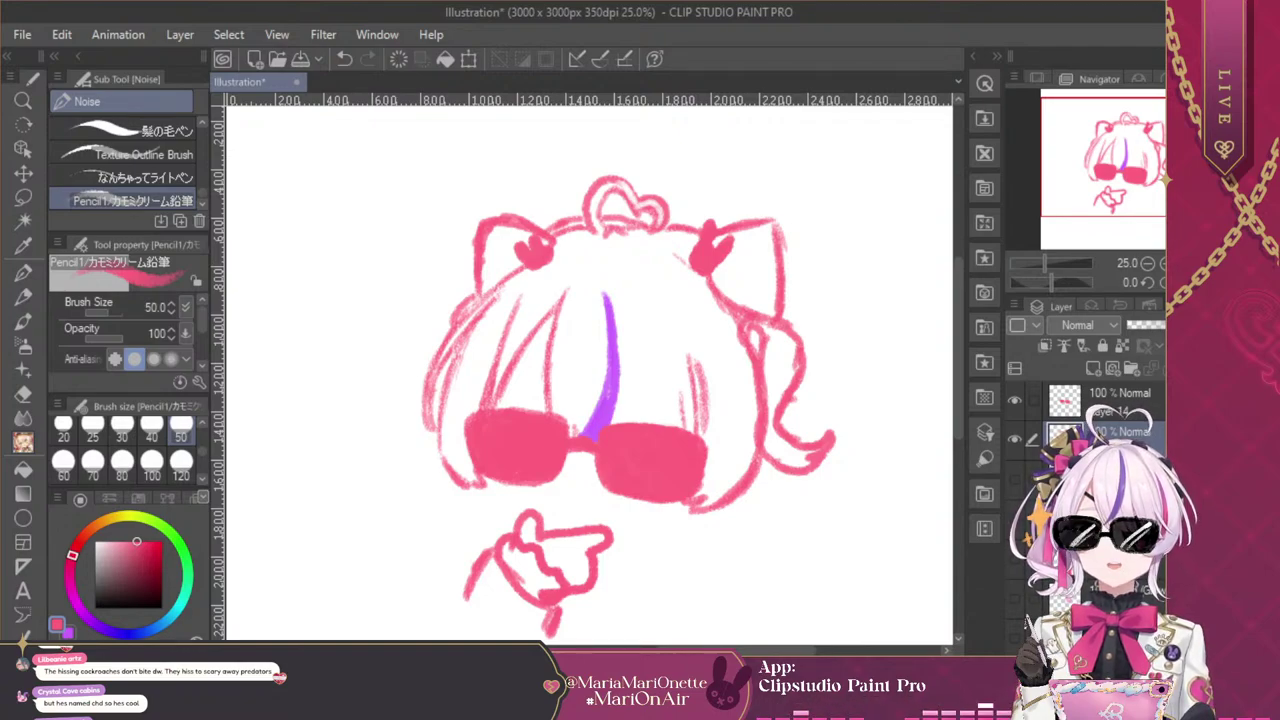
# Draw short eyebrow strokes above both sunglass lenses and a small V-shaped mouth above the pointing finger
pyautogui.moveTo(1118, 160); pyautogui.dragTo(1121, 162)
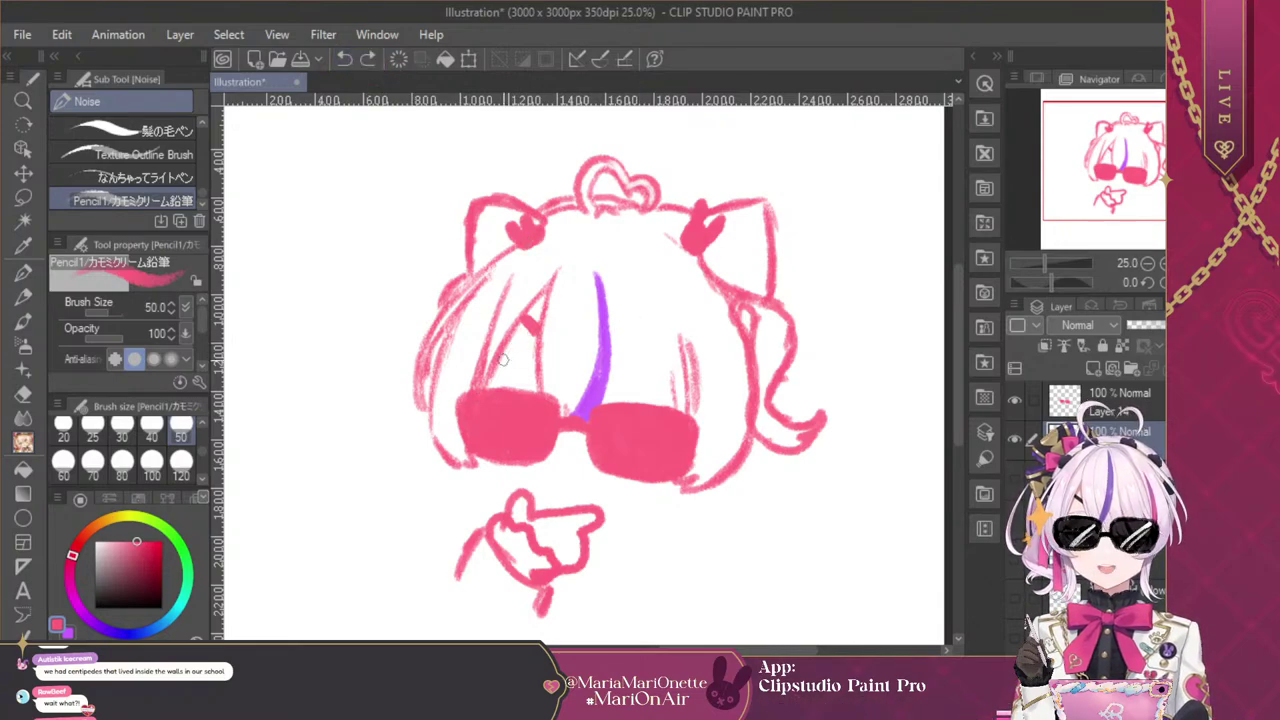
pyautogui.moveTo(626, 349); pyautogui.dragTo(660, 345)
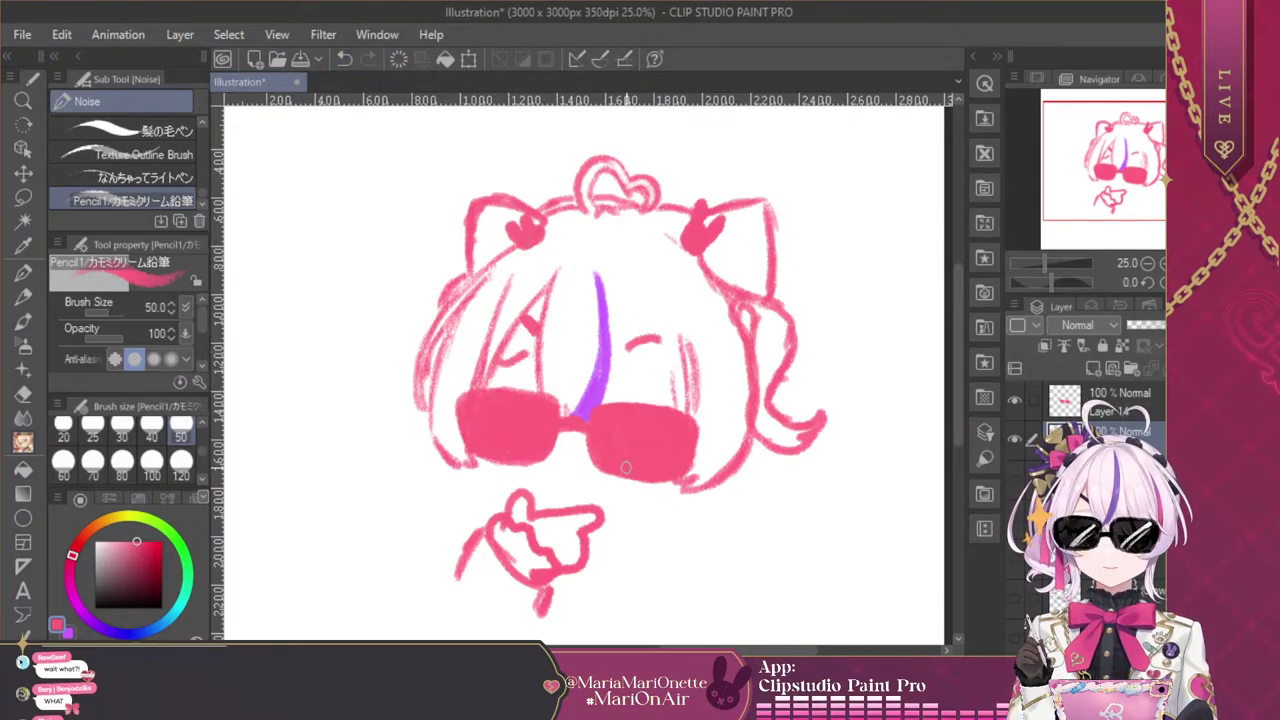
pyautogui.moveTo(551, 489); pyautogui.dragTo(581, 485)
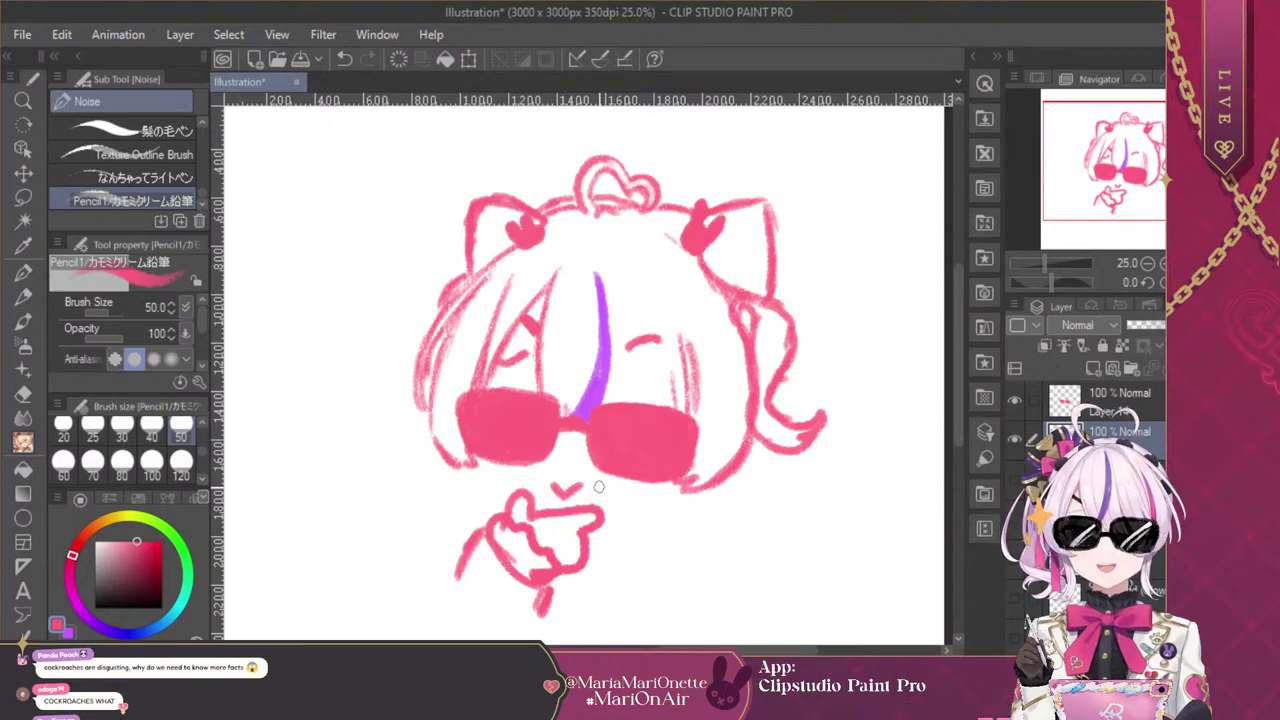
# Draw a small curled hair lock below the right lens and outline the face from the left cheek along the chin to that lock
pyautogui.moveTo(670, 488)
pyautogui.mouseDown()
pyautogui.moveTo(660, 530)
pyautogui.moveTo(686, 545)
pyautogui.mouseUp()
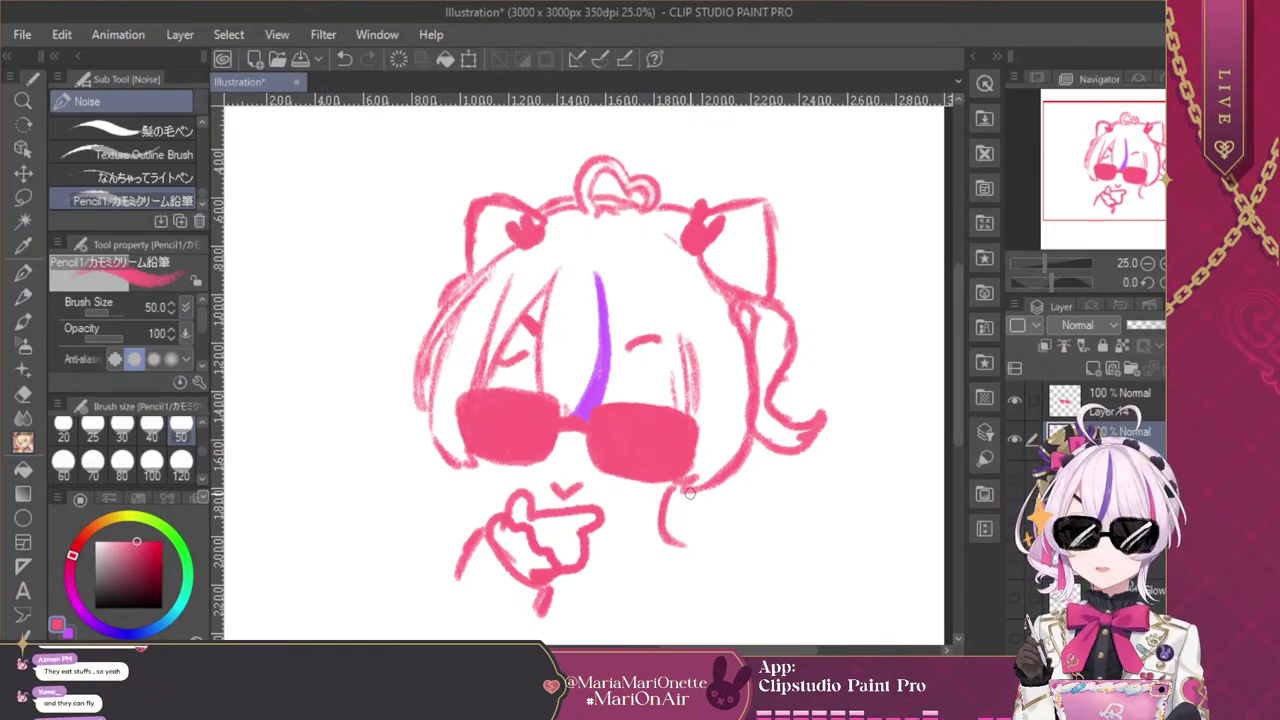
pyautogui.moveTo(684, 484)
pyautogui.mouseDown()
pyautogui.moveTo(697, 535)
pyautogui.moveTo(681, 543)
pyautogui.mouseUp()
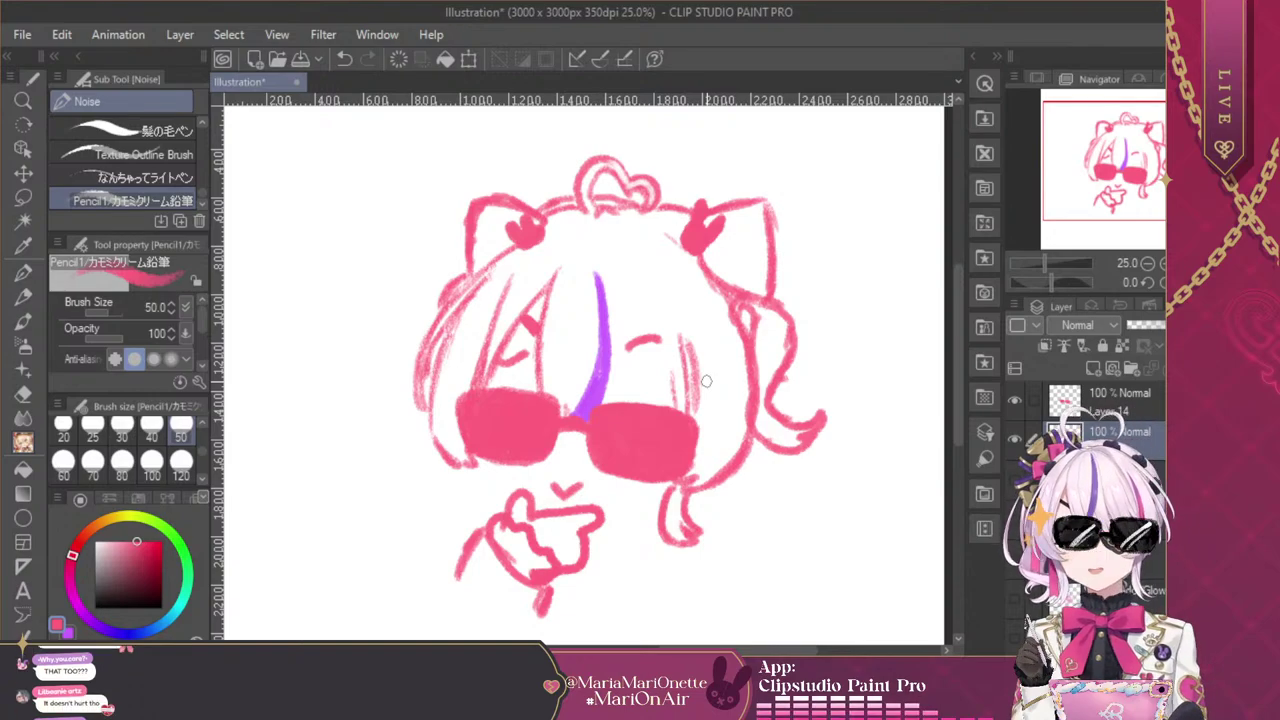
pyautogui.moveTo(477, 465); pyautogui.dragTo(505, 497)
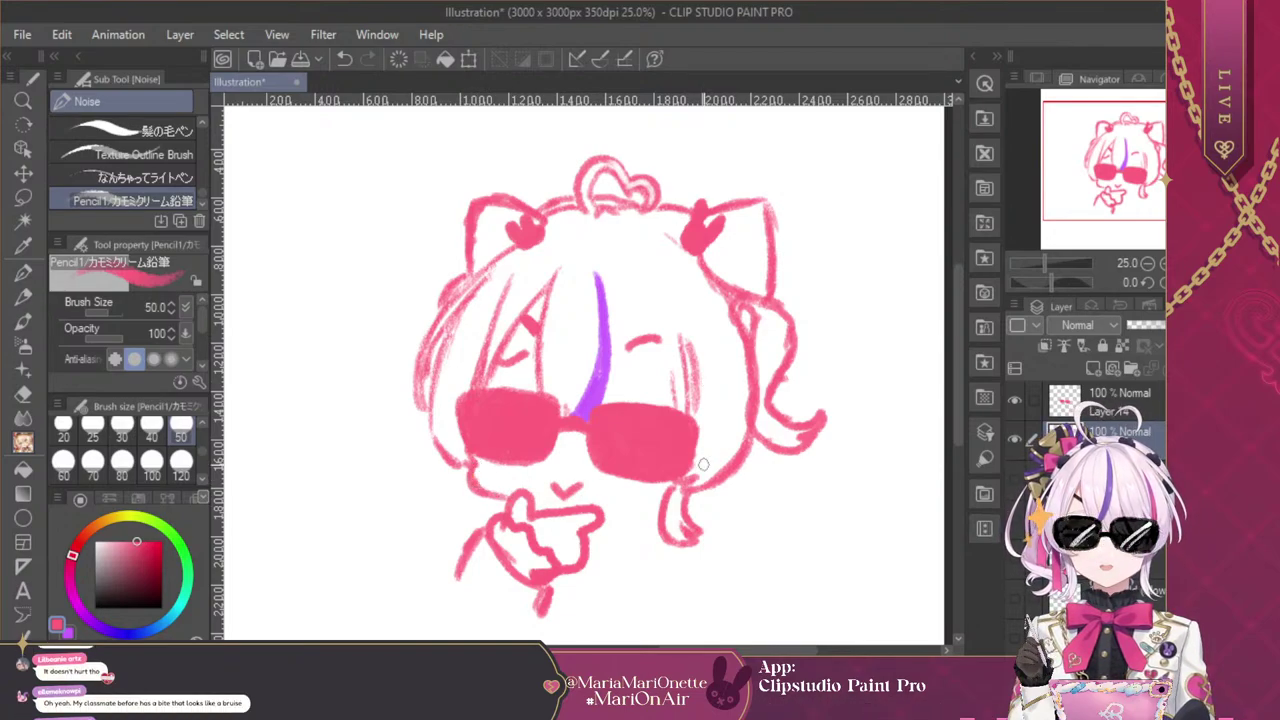
pyautogui.click(345, 59)
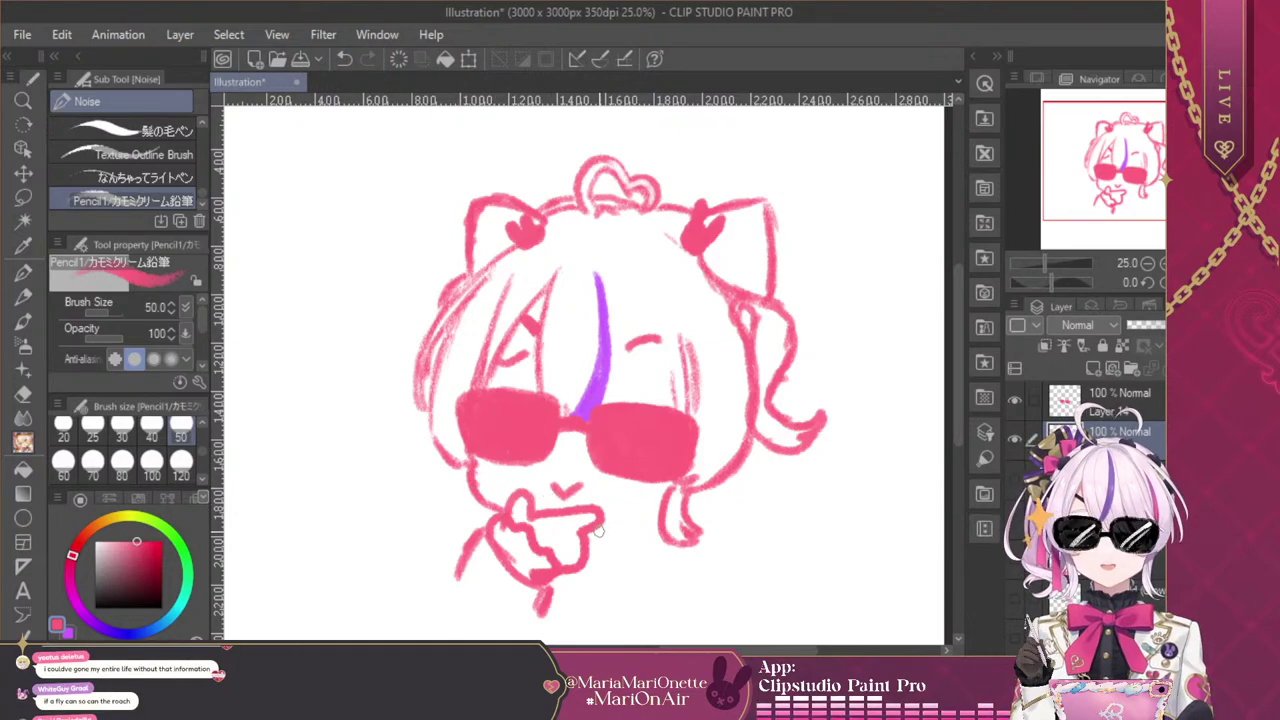
pyautogui.moveTo(598, 530)
pyautogui.mouseDown()
pyautogui.moveTo(674, 510)
pyautogui.moveTo(624, 519)
pyautogui.moveTo(665, 518)
pyautogui.mouseUp()
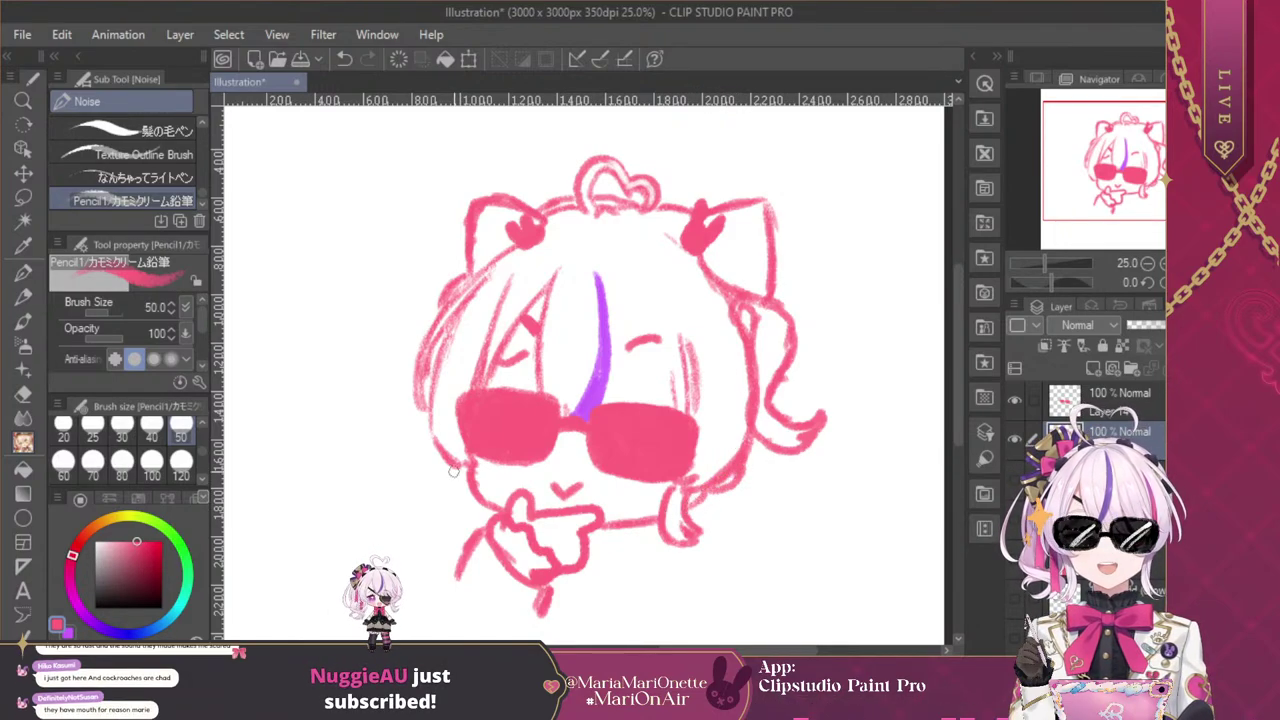
# Draw a curled hair lock beside the left cheek and a short hair tip joining it to the left hair outline
pyautogui.moveTo(462, 474)
pyautogui.mouseDown()
pyautogui.moveTo(442, 503)
pyautogui.moveTo(458, 501)
pyautogui.moveTo(436, 511)
pyautogui.moveTo(447, 527)
pyautogui.moveTo(475, 522)
pyautogui.moveTo(494, 500)
pyautogui.moveTo(470, 524)
pyautogui.mouseUp()
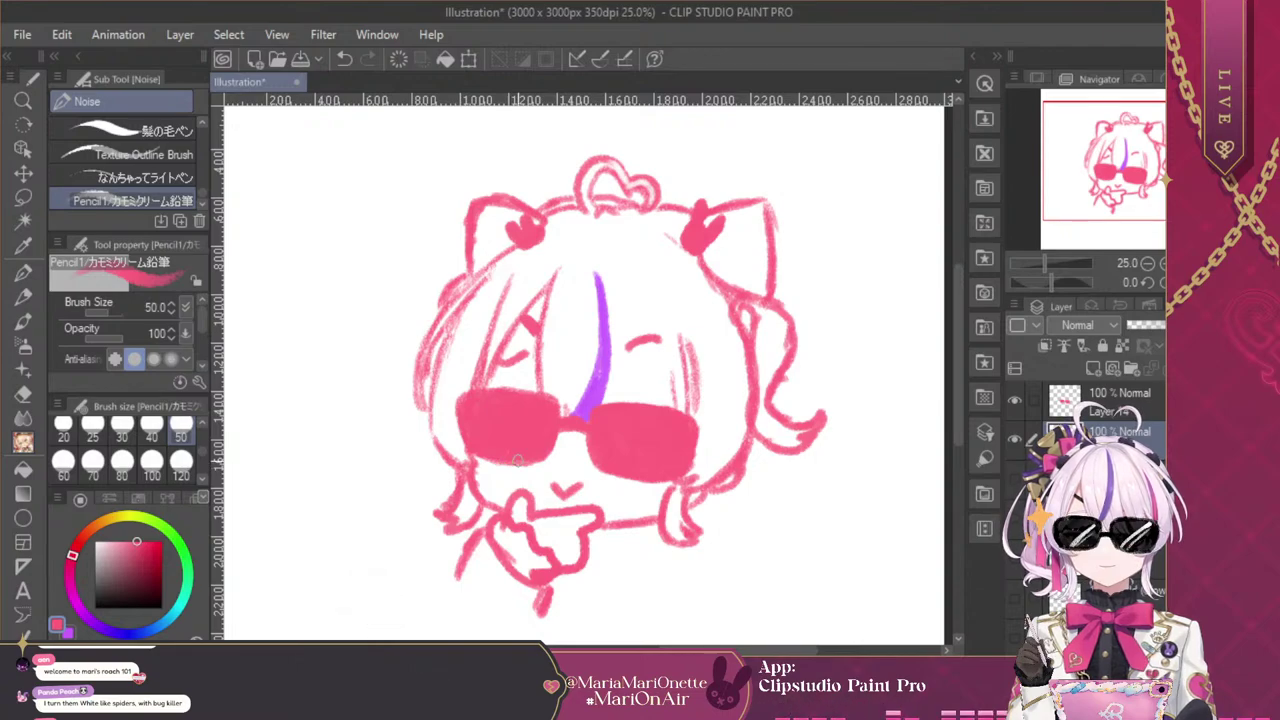
pyautogui.moveTo(418, 406)
pyautogui.mouseDown()
pyautogui.moveTo(415, 451)
pyautogui.moveTo(394, 459)
pyautogui.moveTo(440, 458)
pyautogui.mouseUp()
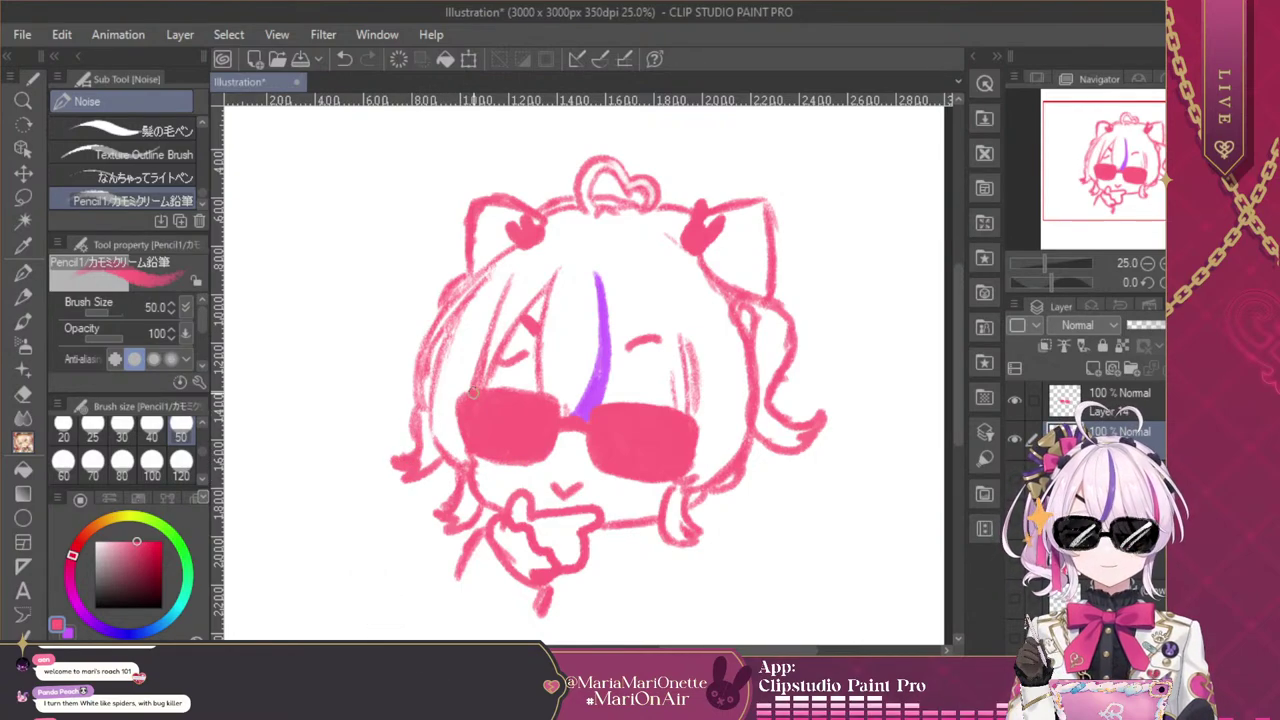
pyautogui.hotkey('ctrl', 'z')
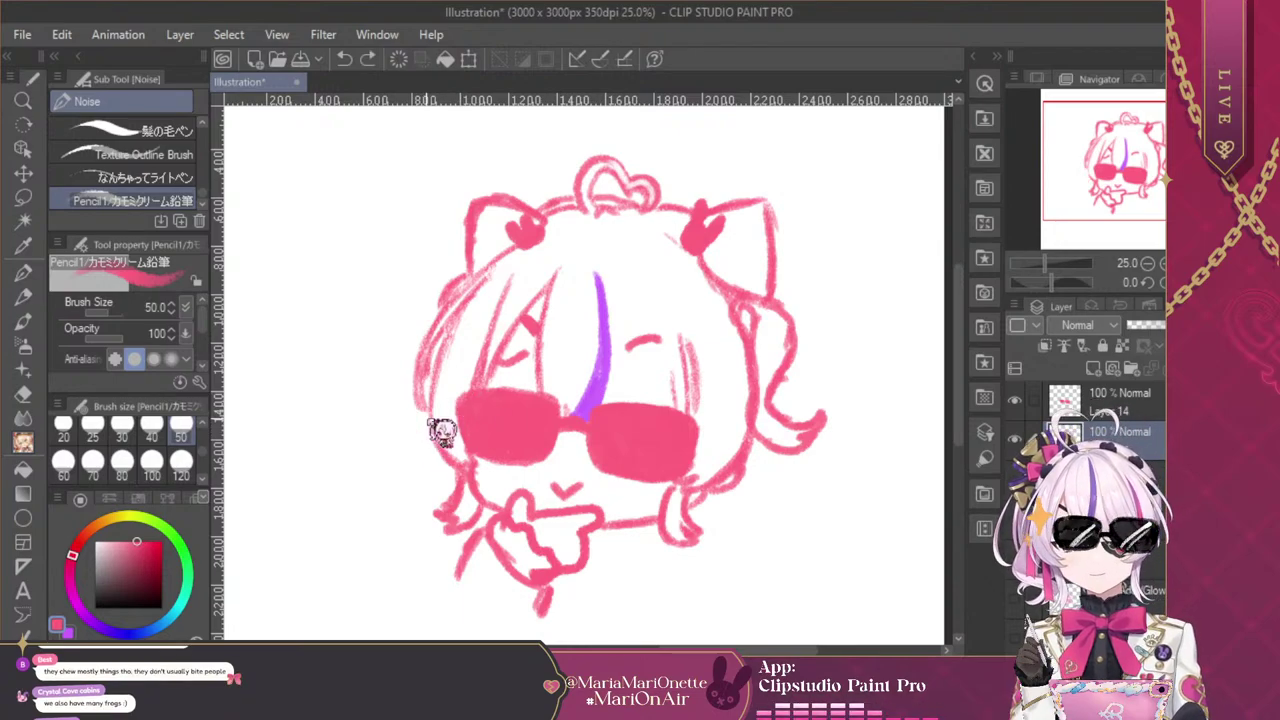
pyautogui.moveTo(424, 452); pyautogui.dragTo(435, 439)
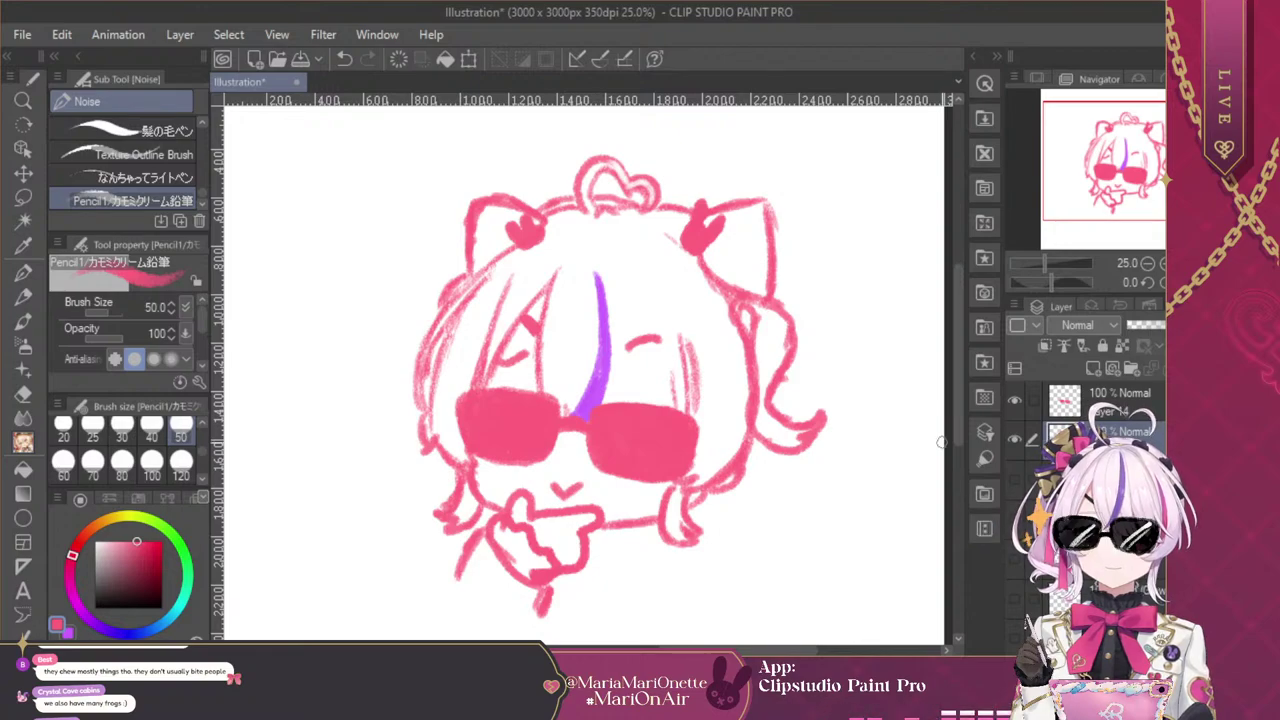
# Redraw the left cat ear's outer edge slightly further out and erase the old edge with transparent color
pyautogui.moveTo(467, 221); pyautogui.dragTo(462, 275)
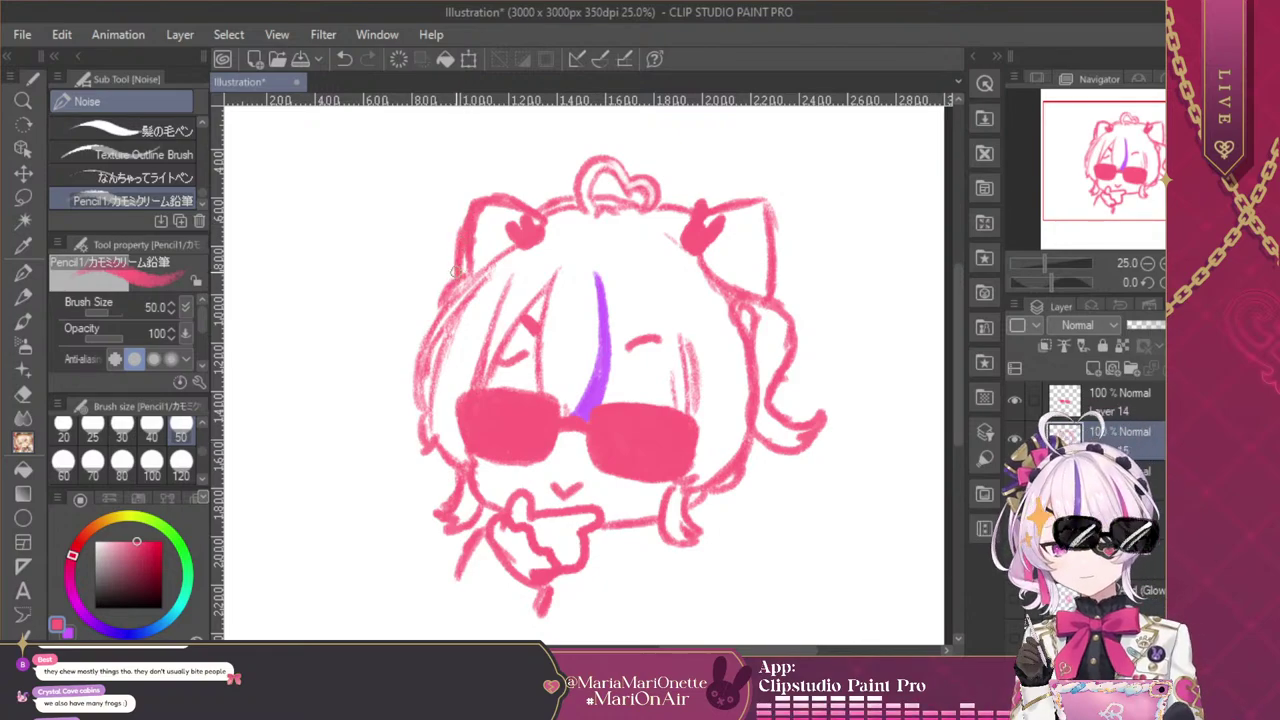
pyautogui.moveTo(473, 227); pyautogui.dragTo(468, 273)
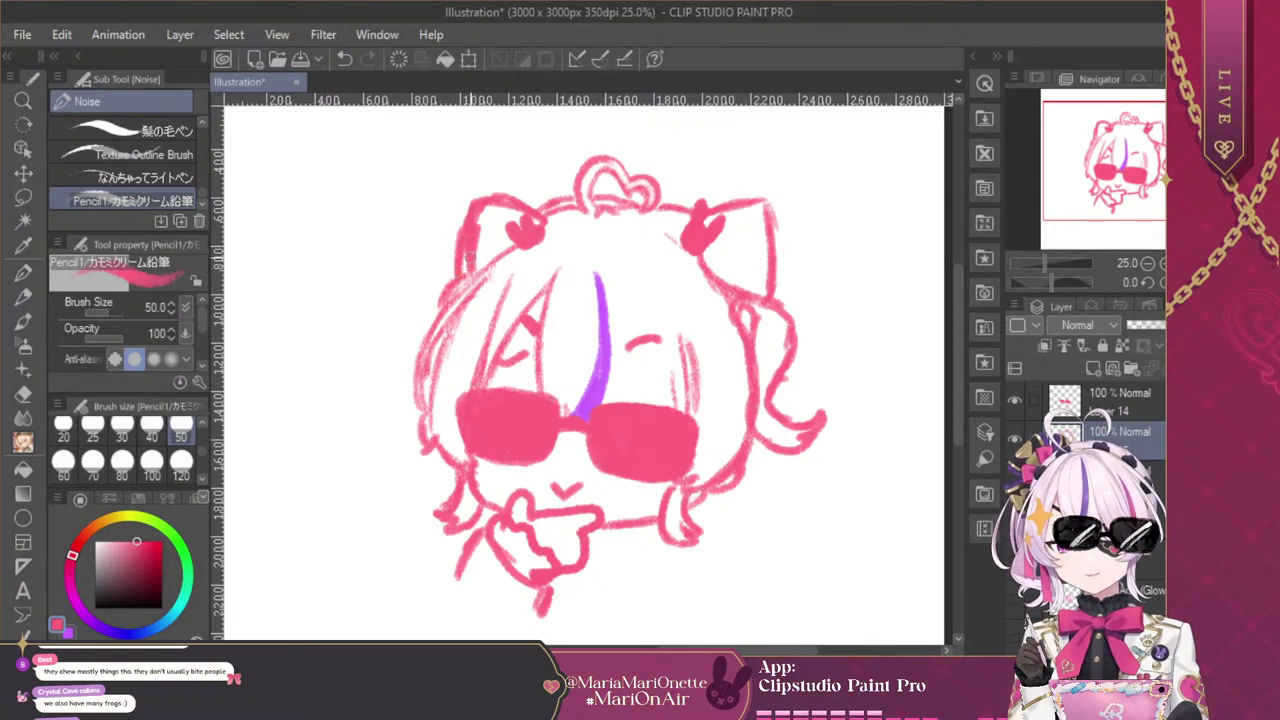
pyautogui.press('c')
pyautogui.moveTo(477, 229); pyautogui.dragTo(468, 264)
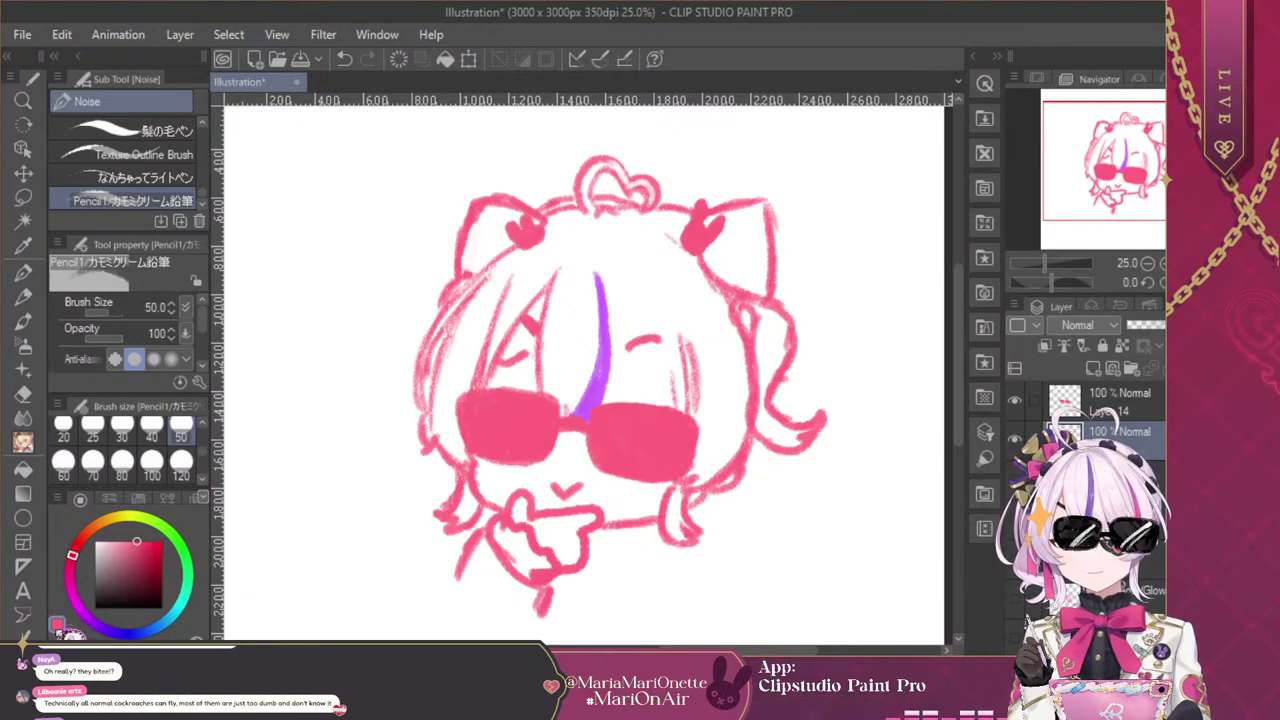
# Extend the arm lines down from the pointing hand and close them into a large rounded sleeve
pyautogui.moveTo(1131, 182); pyautogui.dragTo(1153, 212)
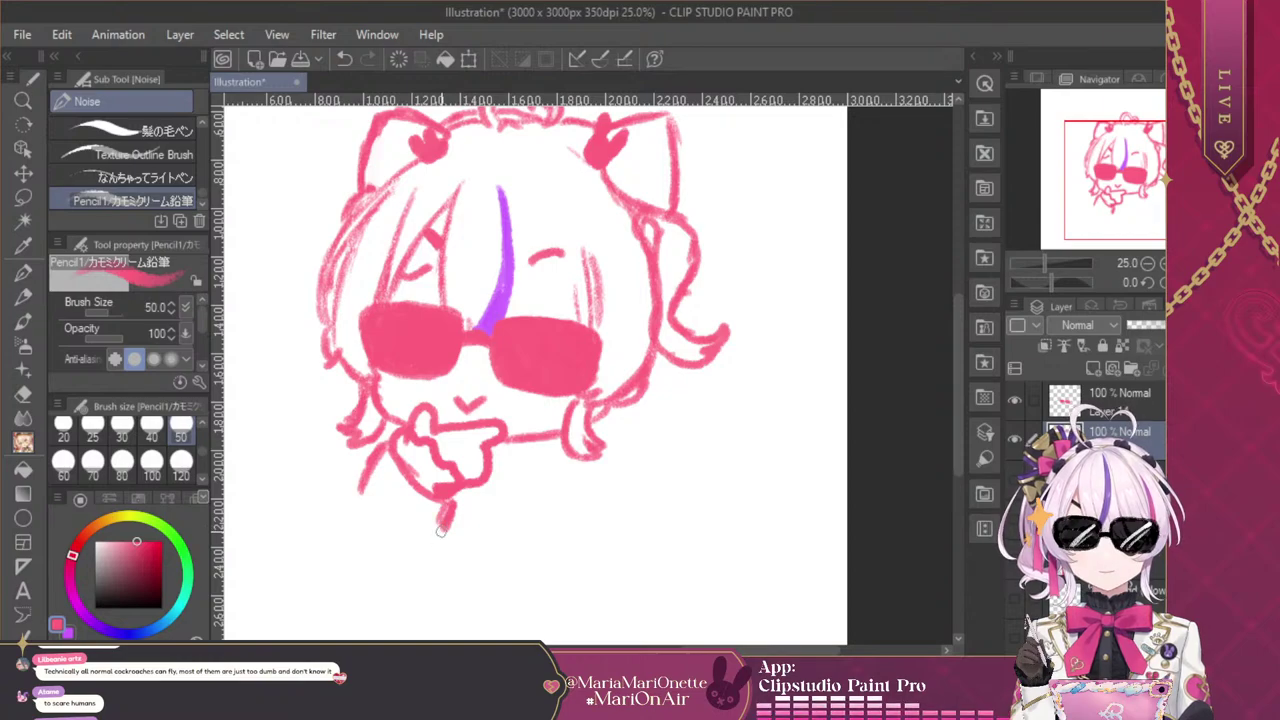
pyautogui.moveTo(440, 531); pyautogui.dragTo(430, 568)
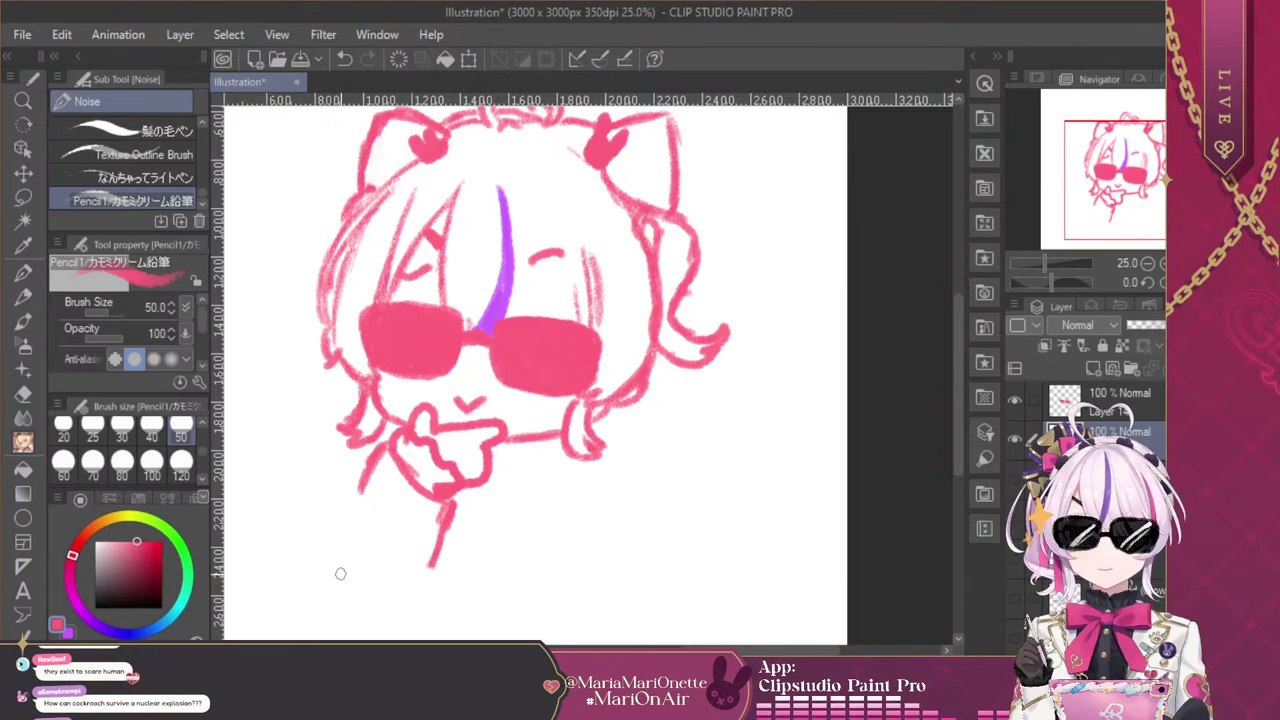
pyautogui.moveTo(356, 497); pyautogui.dragTo(342, 595)
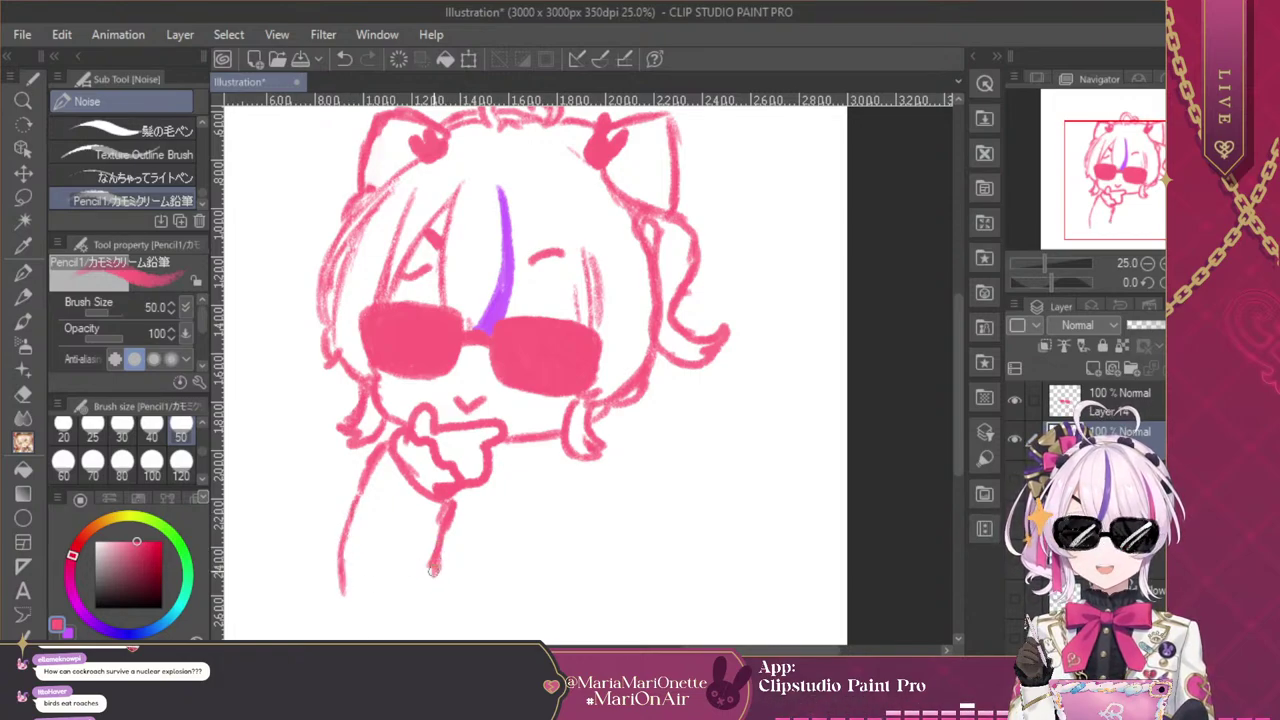
pyautogui.moveTo(428, 589)
pyautogui.mouseDown()
pyautogui.moveTo(405, 614)
pyautogui.moveTo(368, 620)
pyautogui.moveTo(345, 608)
pyautogui.moveTo(350, 564)
pyautogui.mouseUp()
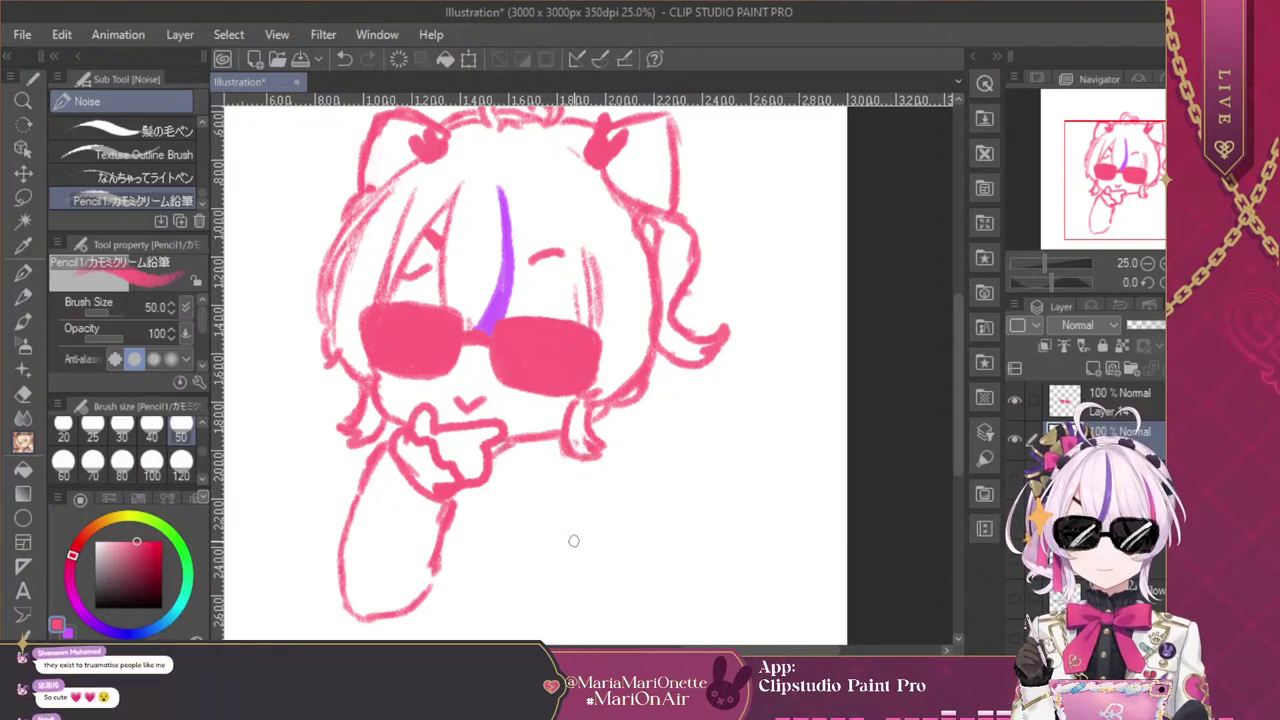
# Sketch a second pointing hand beside the sleeve, below the right hair lock, and lasso and enlarge it
pyautogui.moveTo(563, 534)
pyautogui.mouseDown()
pyautogui.moveTo(599, 510)
pyautogui.moveTo(593, 495)
pyautogui.moveTo(603, 508)
pyautogui.moveTo(535, 508)
pyautogui.moveTo(522, 522)
pyautogui.moveTo(535, 537)
pyautogui.moveTo(563, 529)
pyautogui.moveTo(550, 498)
pyautogui.mouseUp()
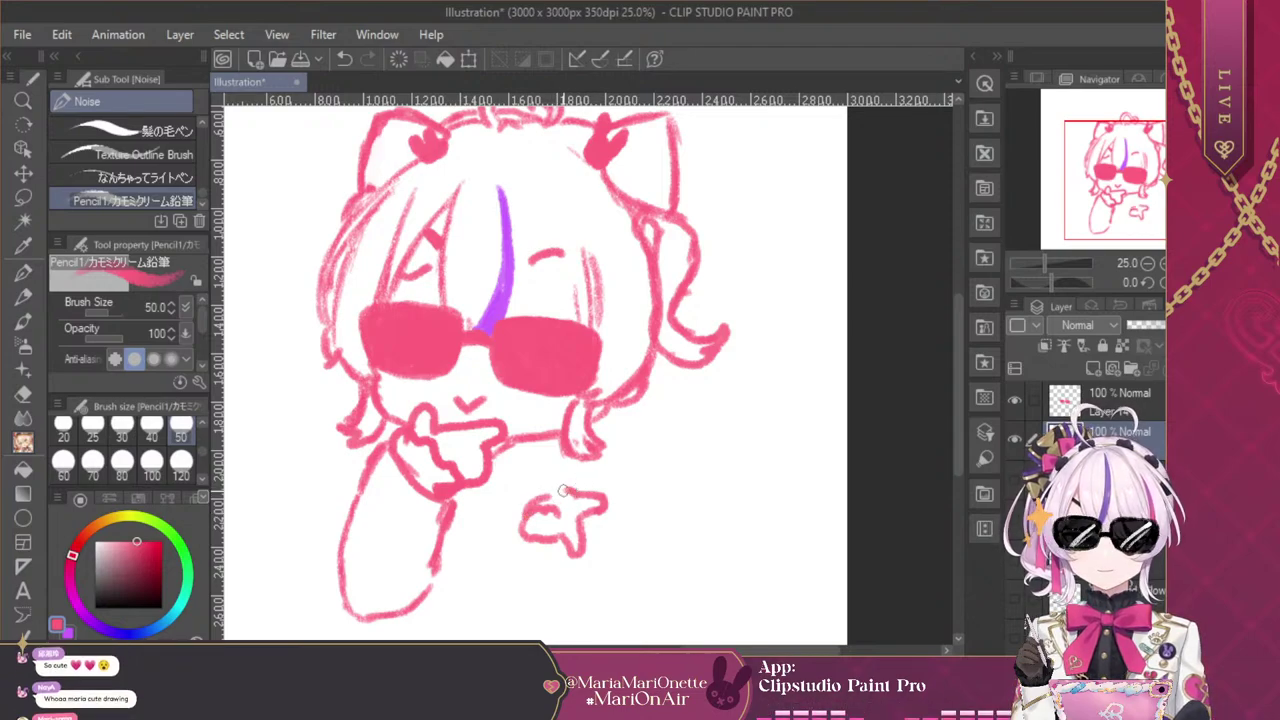
pyautogui.press('m')
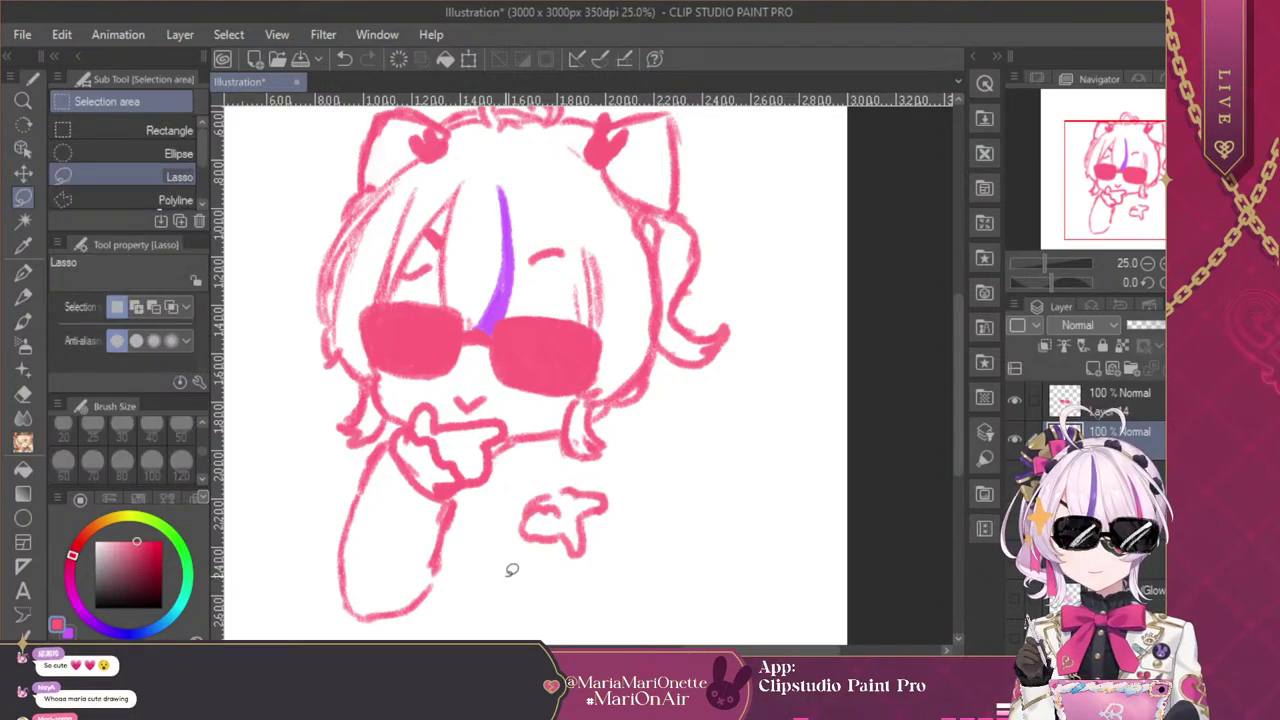
pyautogui.moveTo(506, 582)
pyautogui.mouseDown()
pyautogui.moveTo(545, 464)
pyautogui.moveTo(608, 471)
pyautogui.moveTo(634, 531)
pyautogui.moveTo(540, 590)
pyautogui.mouseUp()
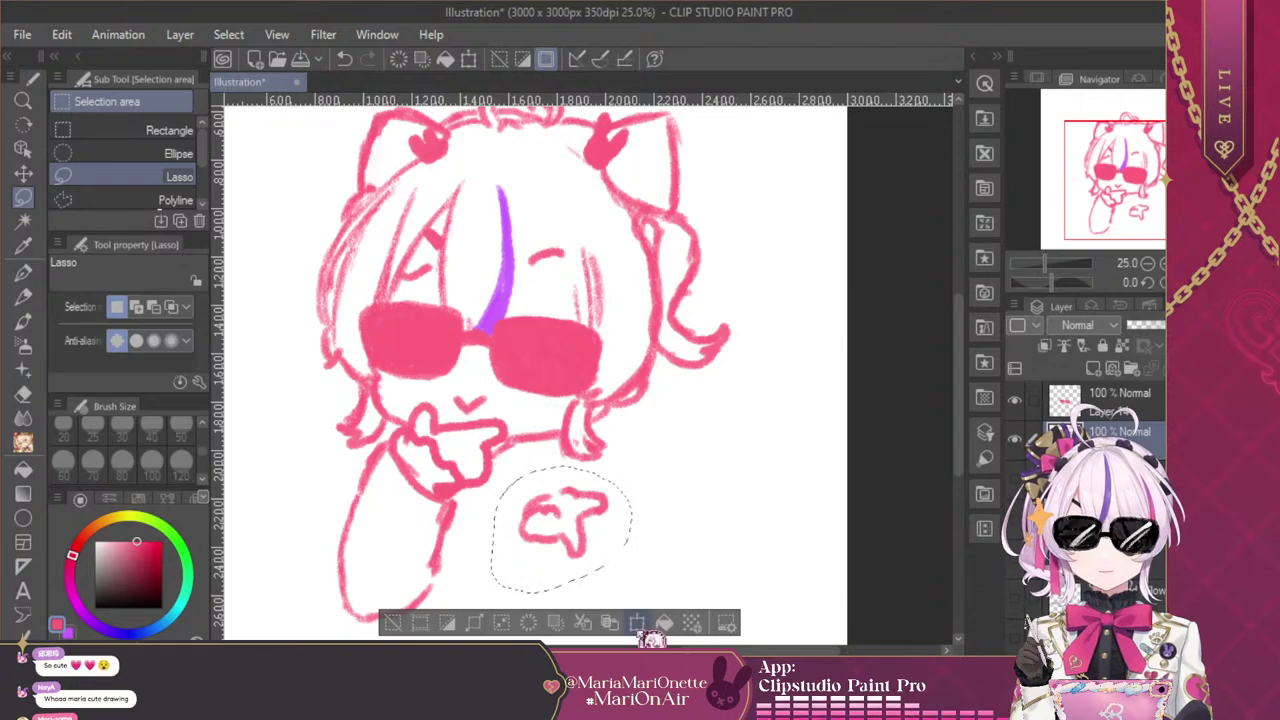
pyautogui.click(638, 627)
pyautogui.moveTo(632, 529)
pyautogui.mouseDown()
pyautogui.moveTo(703, 528)
pyautogui.moveTo(619, 549)
pyautogui.mouseUp()
pyautogui.click(552, 630)
pyautogui.click(408, 628)
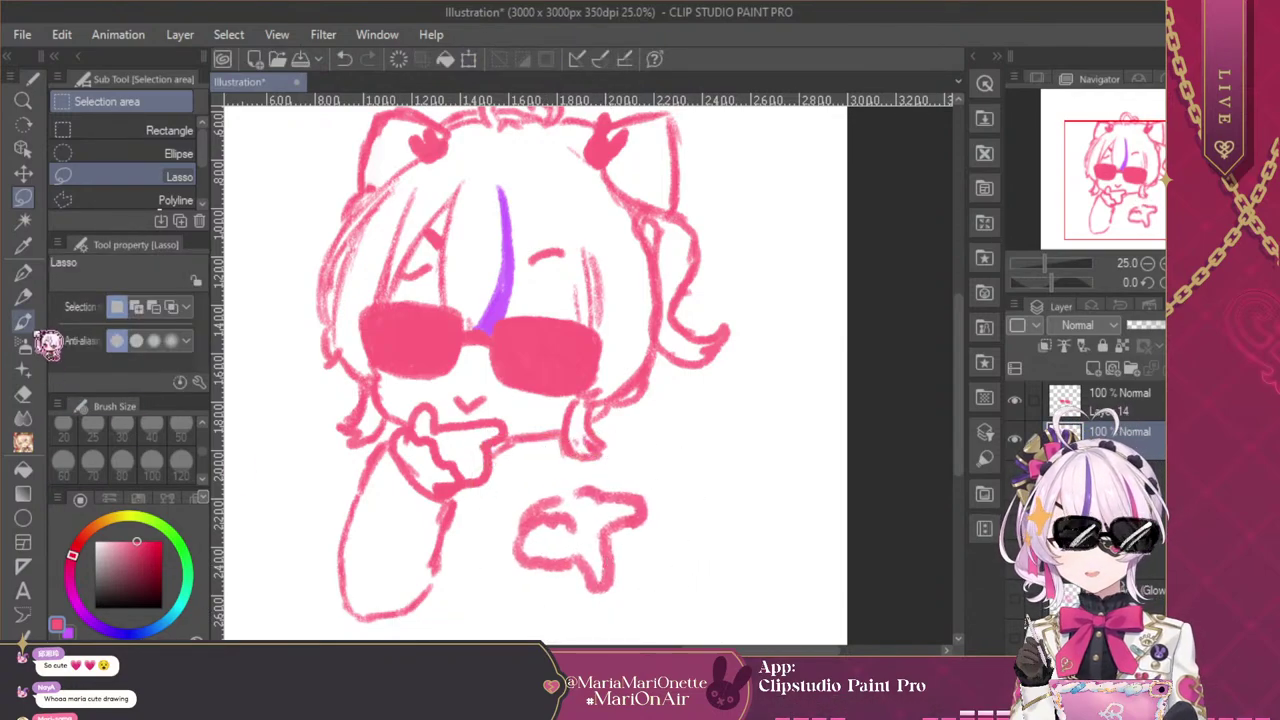
# With the pencil brush, draw the shoulder and sleeve around the second hand and a body line between the two arms
pyautogui.click(30, 443)
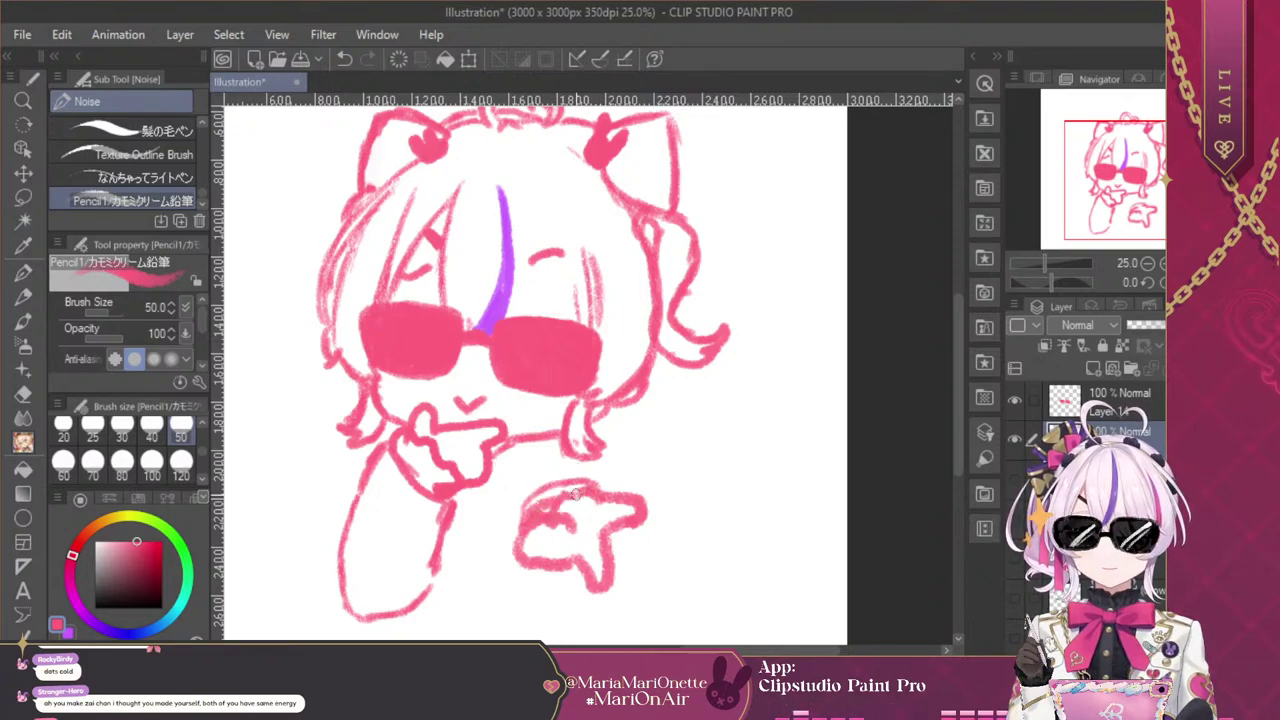
pyautogui.moveTo(533, 473); pyautogui.dragTo(519, 500)
pyautogui.moveTo(591, 455)
pyautogui.mouseDown()
pyautogui.moveTo(512, 473)
pyautogui.moveTo(500, 465)
pyautogui.moveTo(498, 509)
pyautogui.moveTo(480, 488)
pyautogui.moveTo(482, 556)
pyautogui.mouseUp()
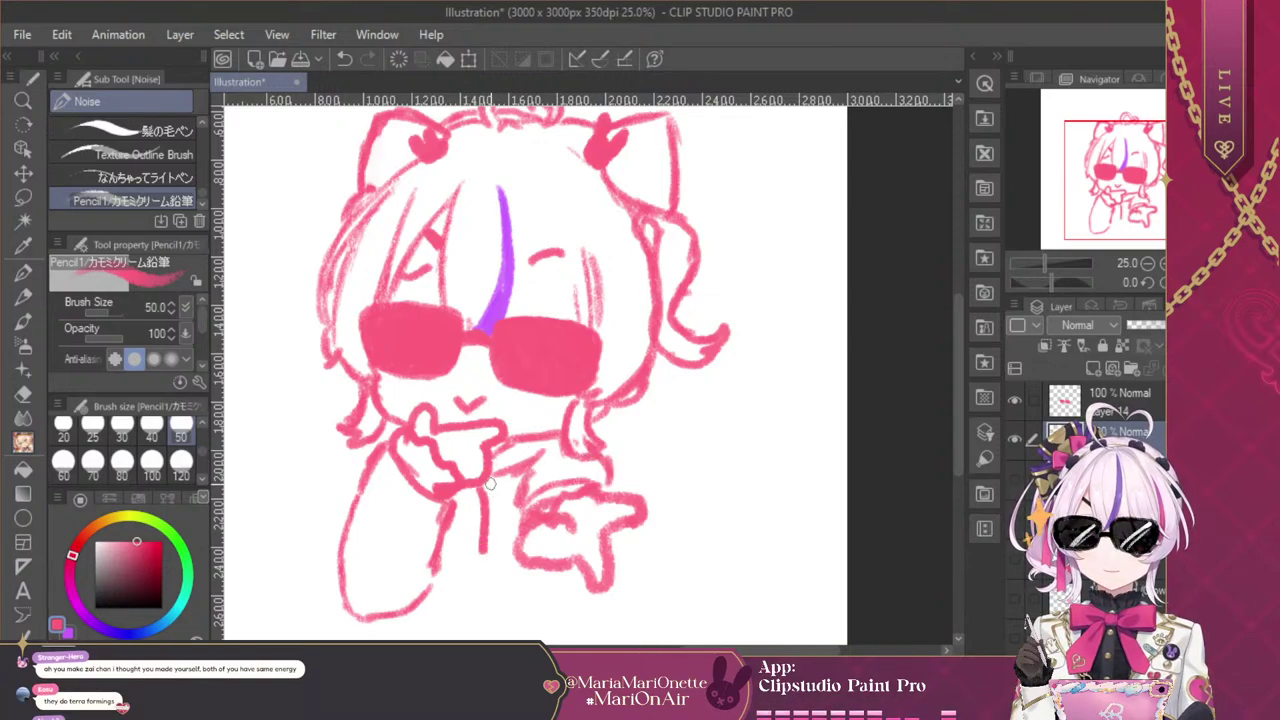
pyautogui.moveTo(488, 499); pyautogui.dragTo(485, 541)
pyautogui.moveTo(454, 499)
pyautogui.mouseDown()
pyautogui.moveTo(440, 562)
pyautogui.moveTo(478, 566)
pyautogui.mouseUp()
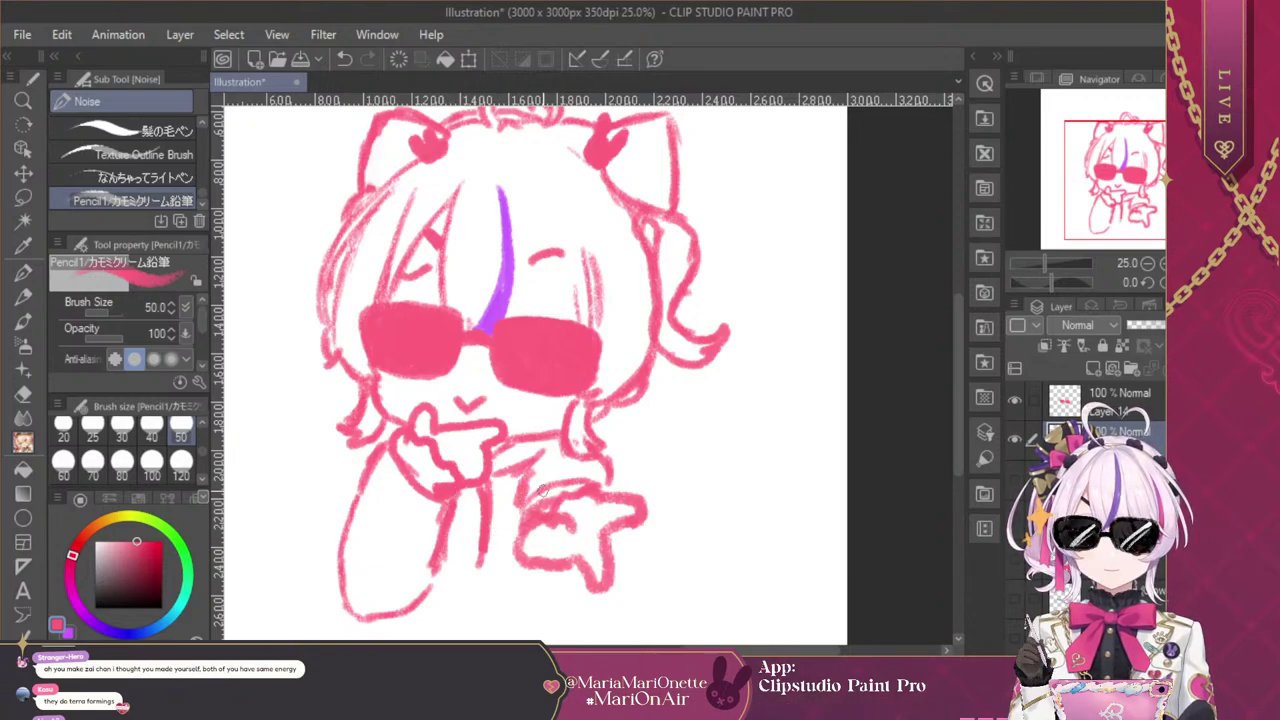
pyautogui.moveTo(516, 500)
pyautogui.mouseDown()
pyautogui.moveTo(537, 554)
pyautogui.moveTo(545, 478)
pyautogui.moveTo(508, 505)
pyautogui.mouseUp()
# Lasso the second pointing hand, enlarge it and shift it slightly down, and clear the selection
pyautogui.click(1196, 263)
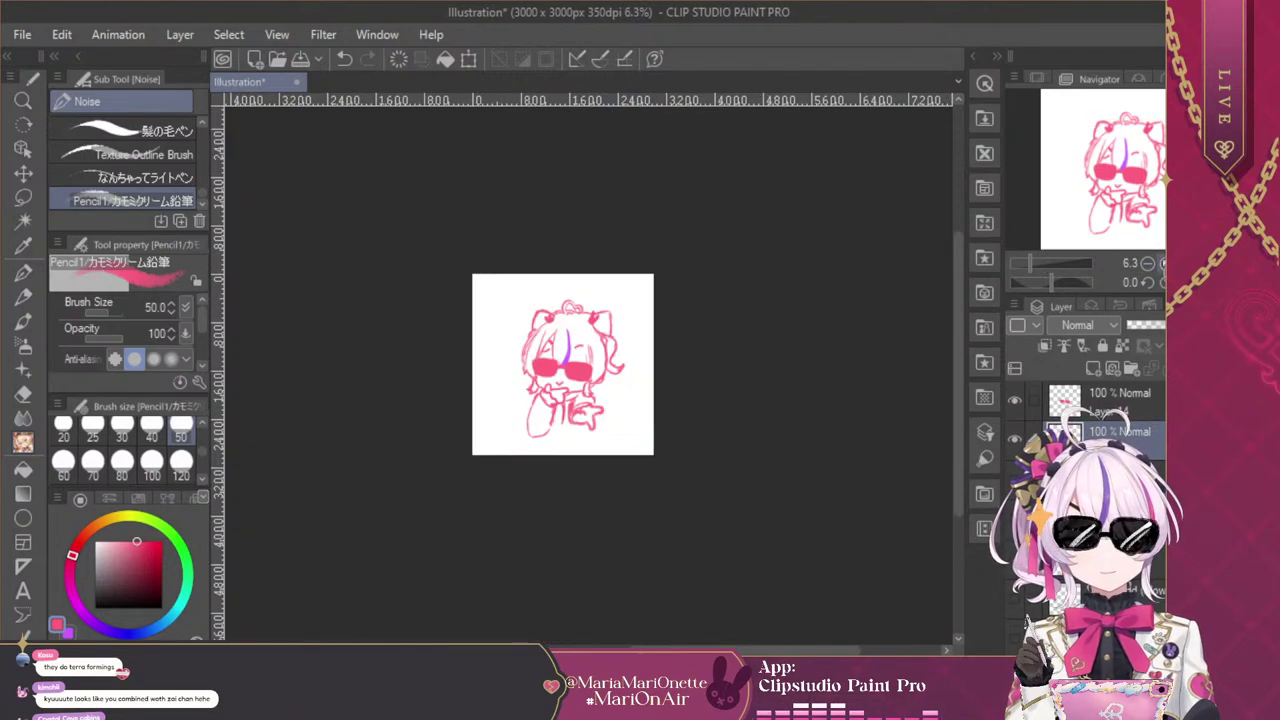
pyautogui.click(1180, 263)
pyautogui.click(1149, 263)
pyautogui.click(1147, 263)
pyautogui.click(1147, 263)
pyautogui.click(1147, 263)
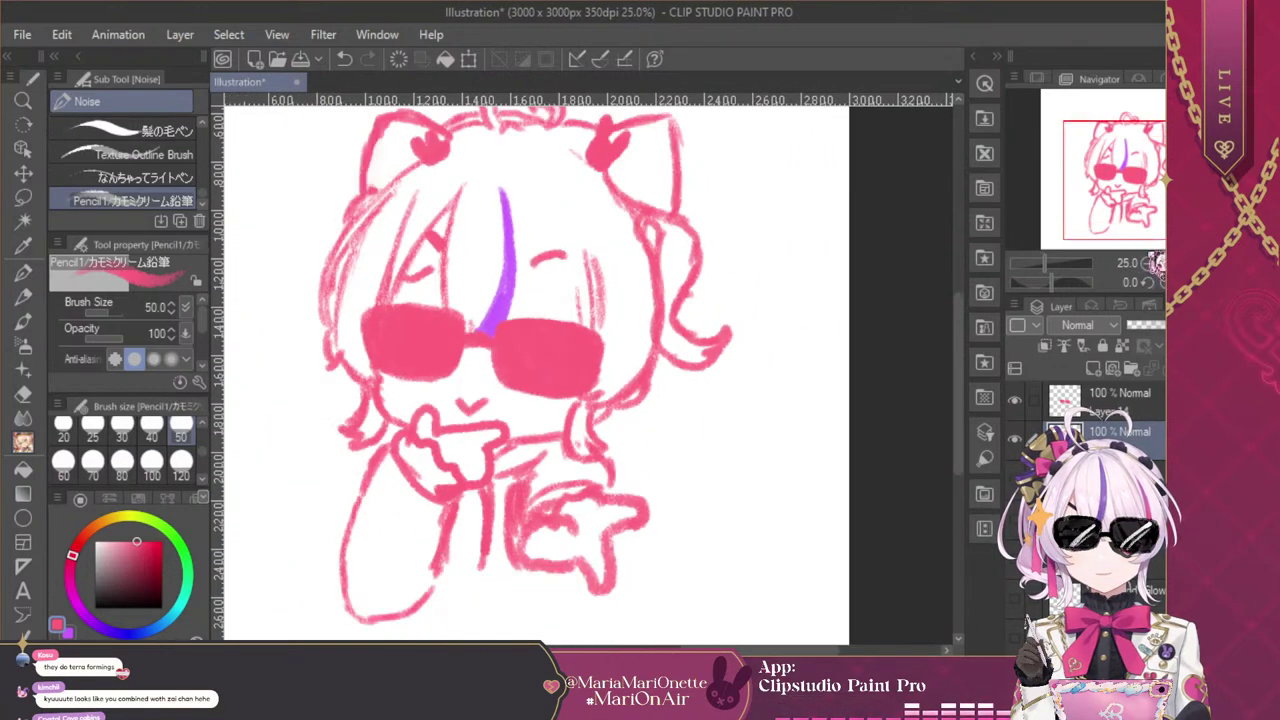
pyautogui.click(23, 197)
pyautogui.moveTo(495, 564)
pyautogui.mouseDown()
pyautogui.moveTo(514, 484)
pyautogui.moveTo(549, 462)
pyautogui.moveTo(588, 465)
pyautogui.moveTo(663, 505)
pyautogui.moveTo(648, 606)
pyautogui.moveTo(500, 586)
pyautogui.mouseUp()
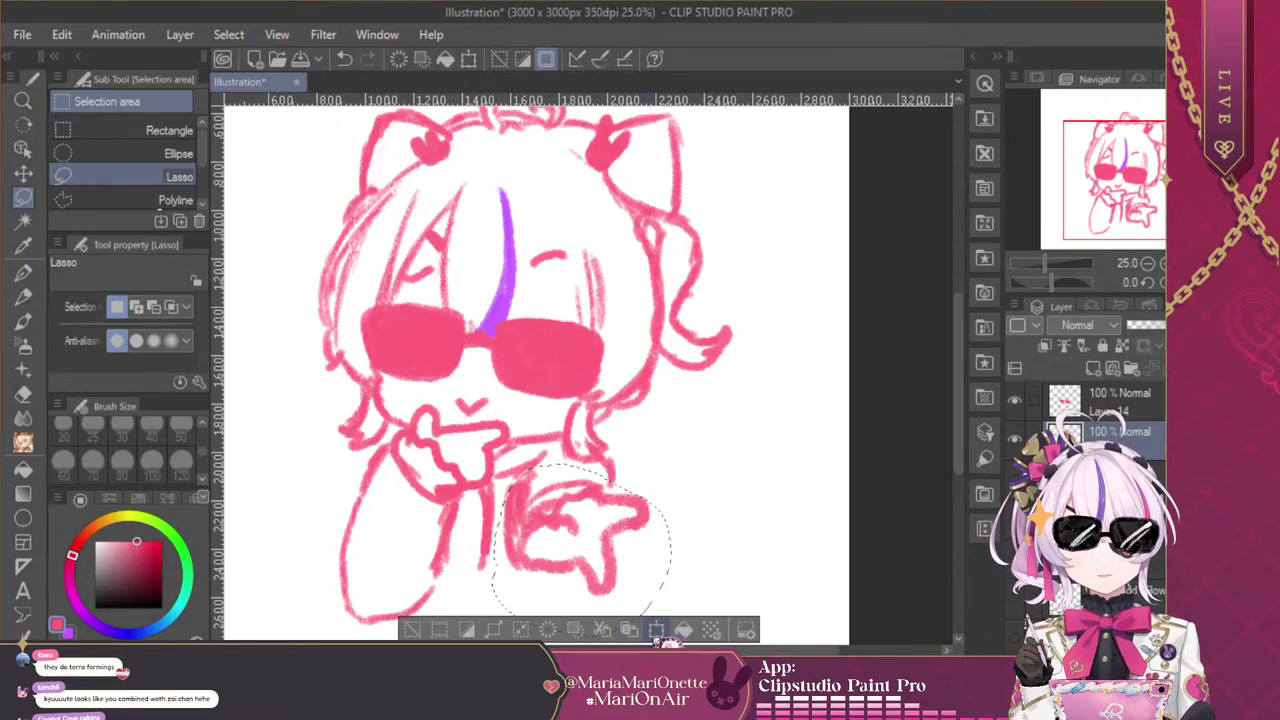
pyautogui.click(654, 629)
pyautogui.moveTo(670, 552); pyautogui.dragTo(723, 561)
pyautogui.moveTo(660, 527); pyautogui.dragTo(638, 572)
pyautogui.click(560, 630)
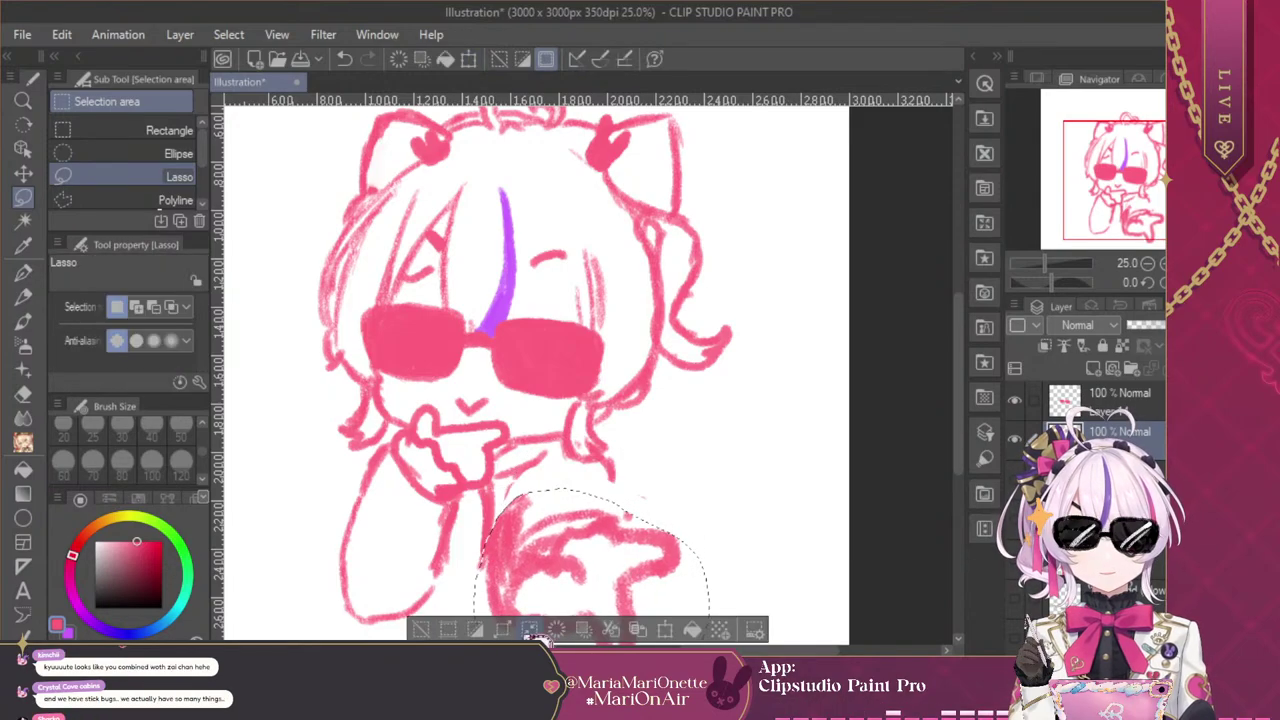
pyautogui.click(434, 628)
pyautogui.moveTo(540, 420); pyautogui.dragTo(544, 366)
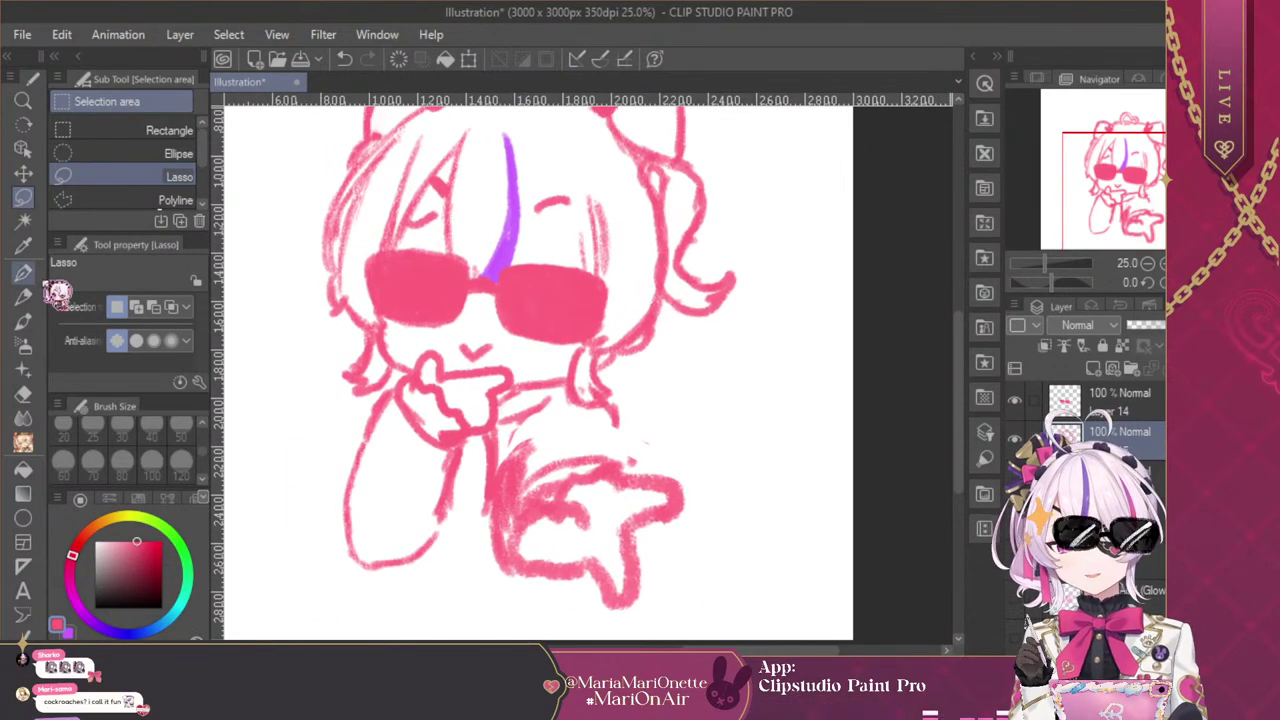
# With the pencil brush, extend the shoulder line down to the second hand and draw the shirt's sides, curved hem and lower body edge
pyautogui.click(28, 443)
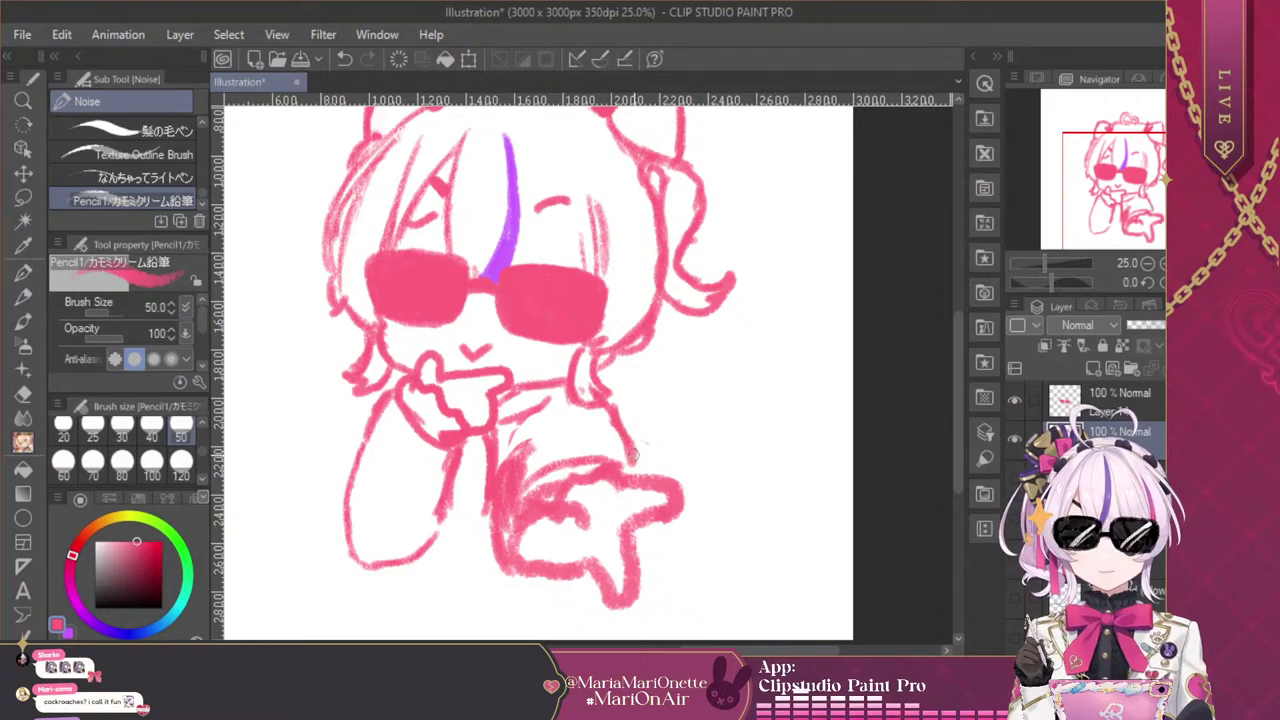
pyautogui.moveTo(356, 565)
pyautogui.mouseDown()
pyautogui.moveTo(340, 606)
pyautogui.moveTo(364, 592)
pyautogui.moveTo(343, 609)
pyautogui.moveTo(340, 587)
pyautogui.mouseUp()
pyautogui.click(62, 641)
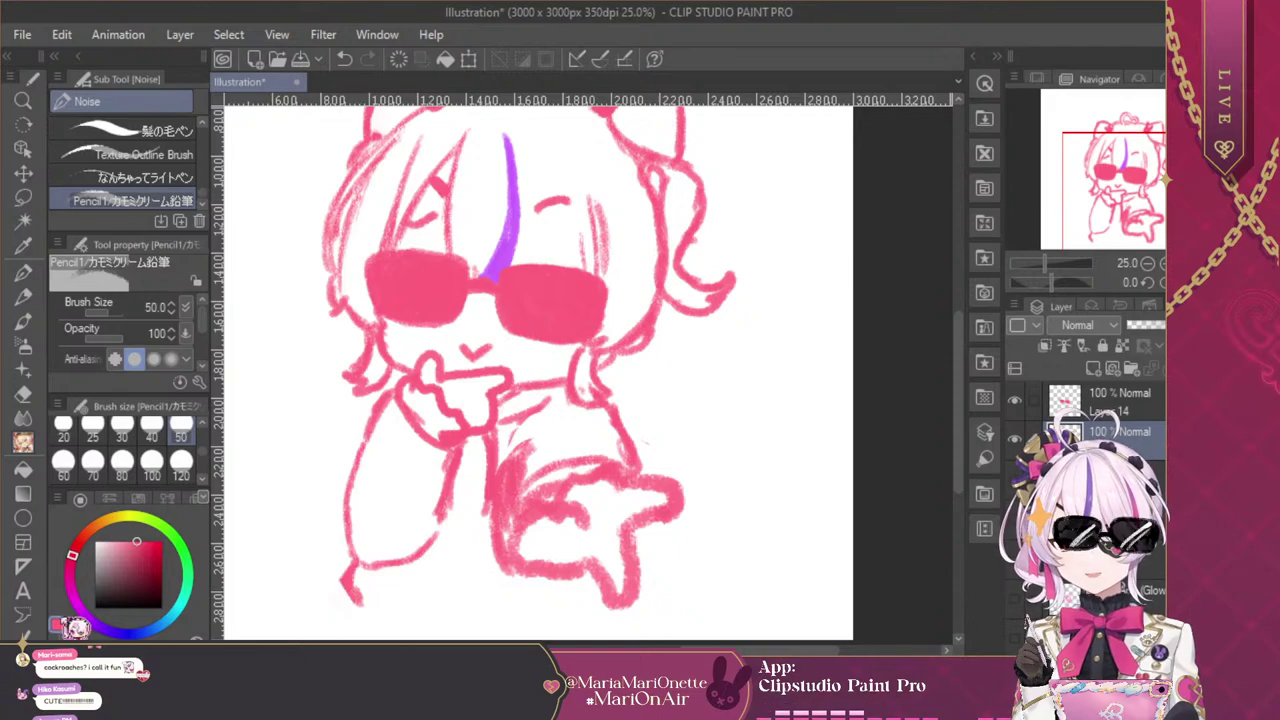
pyautogui.click(57, 625)
pyautogui.moveTo(347, 586); pyautogui.dragTo(364, 604)
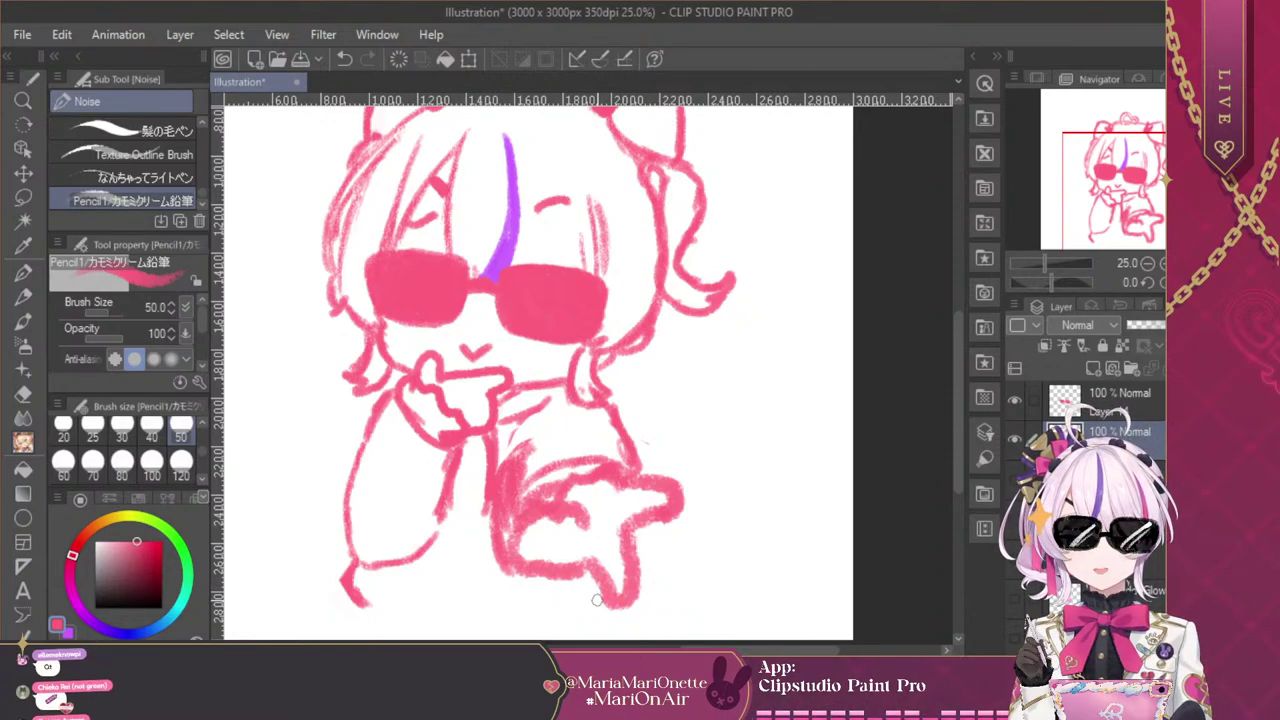
pyautogui.moveTo(600, 612)
pyautogui.mouseDown()
pyautogui.moveTo(571, 630)
pyautogui.moveTo(547, 619)
pyautogui.mouseUp()
pyautogui.moveTo(376, 582)
pyautogui.mouseDown()
pyautogui.moveTo(466, 631)
pyautogui.moveTo(365, 604)
pyautogui.moveTo(504, 632)
pyautogui.moveTo(434, 626)
pyautogui.moveTo(562, 631)
pyautogui.mouseUp()
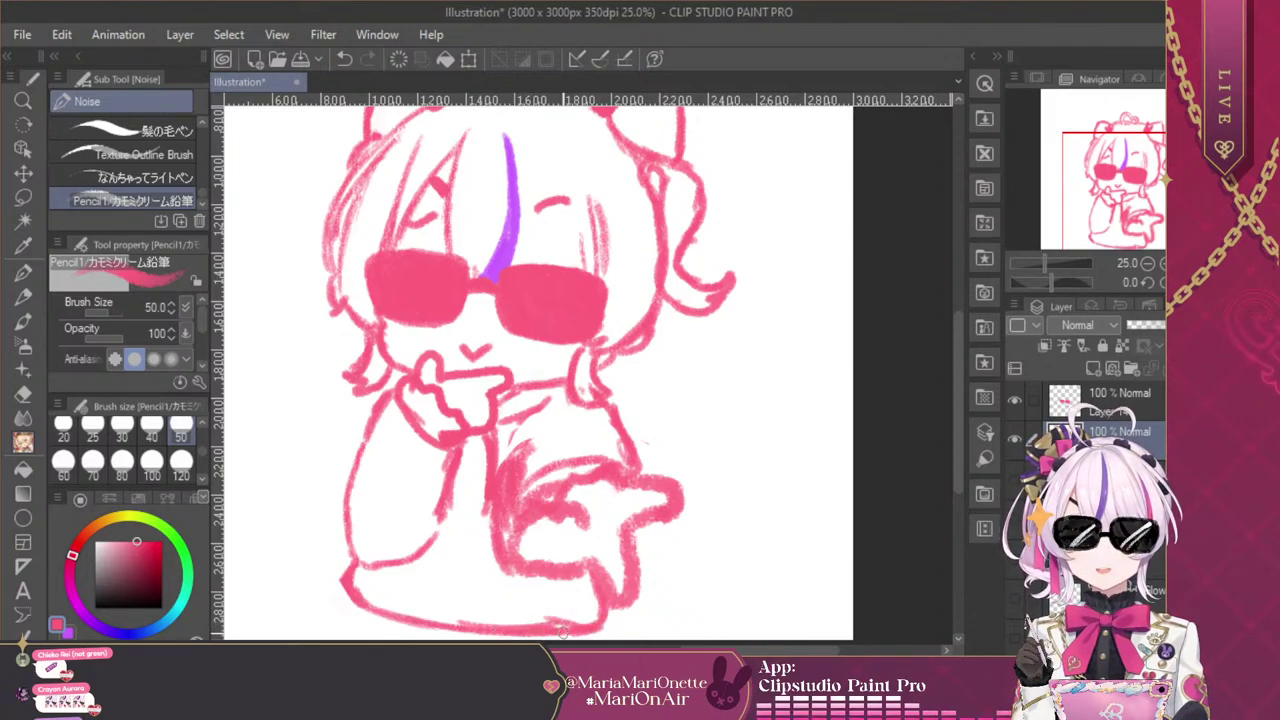
pyautogui.moveTo(353, 606)
pyautogui.mouseDown()
pyautogui.moveTo(336, 635)
pyautogui.moveTo(606, 619)
pyautogui.moveTo(589, 635)
pyautogui.moveTo(541, 590)
pyautogui.moveTo(374, 588)
pyautogui.moveTo(334, 636)
pyautogui.mouseUp()
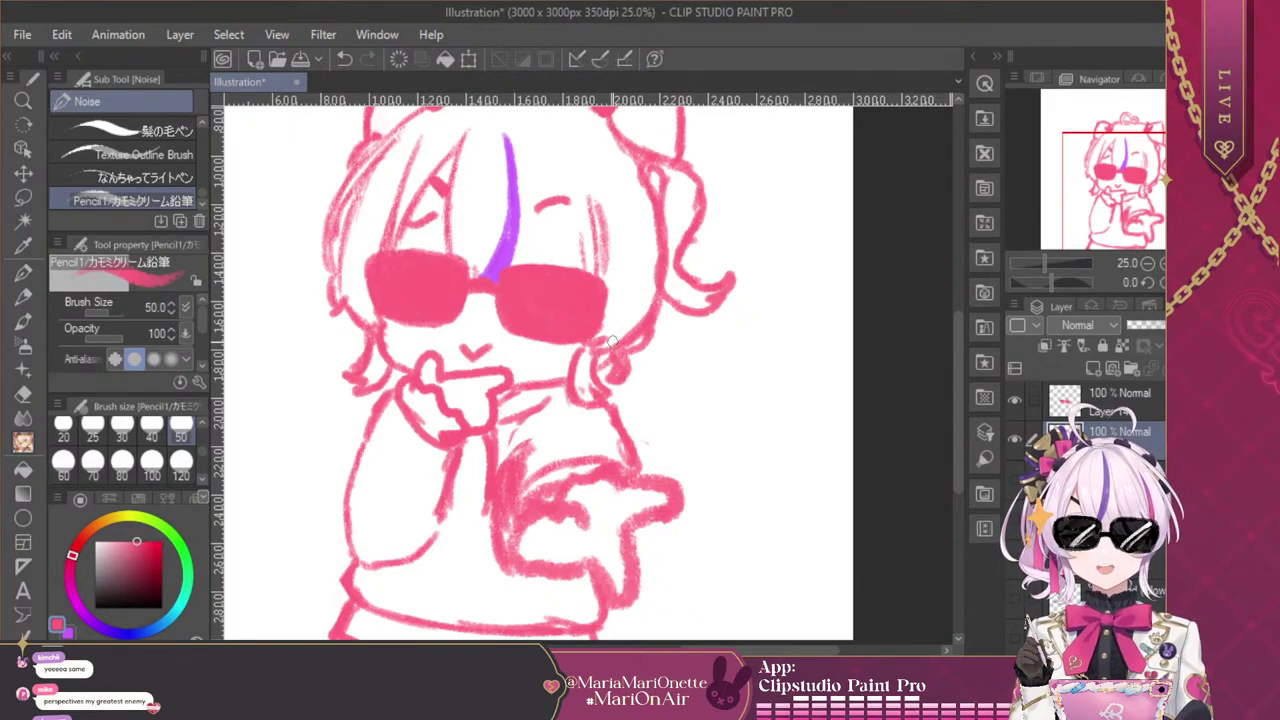
# On a layer below the sketch, paint a solid purple bunny emblem on the shirt between the two arms
pyautogui.moveTo(1152, 176); pyautogui.dragTo(1149, 163)
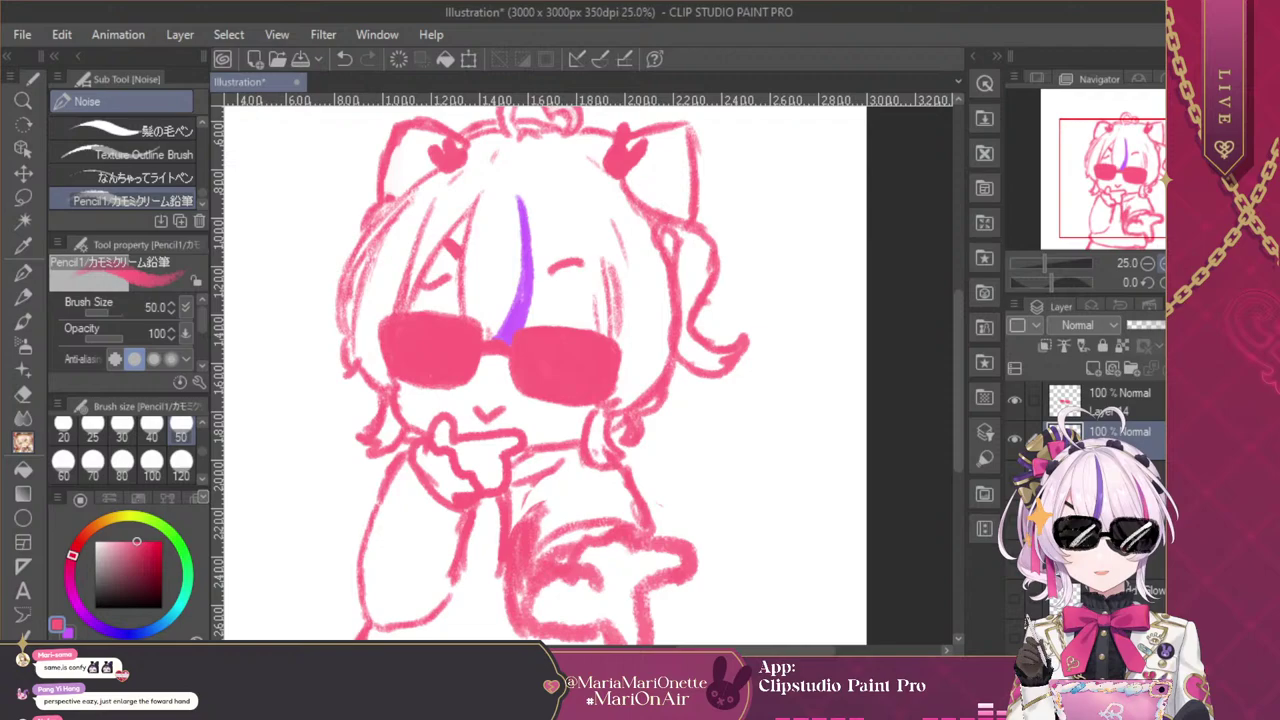
pyautogui.click(1149, 263)
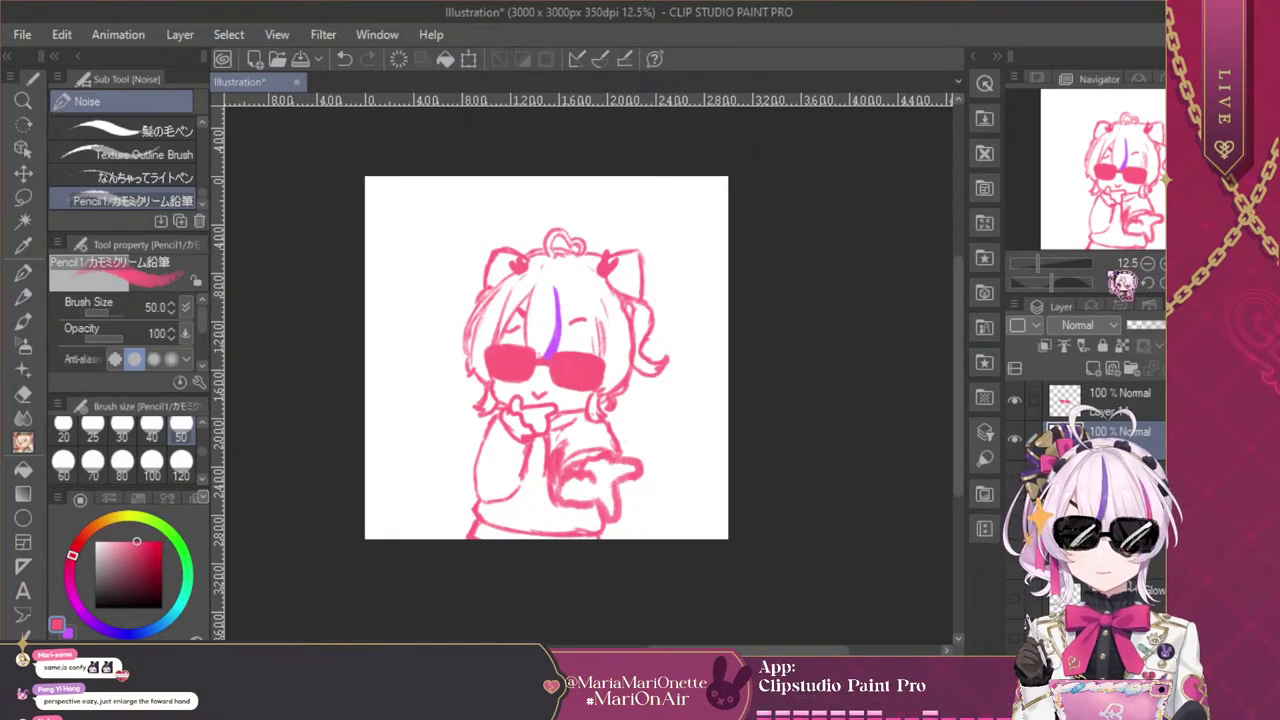
pyautogui.click(90, 621)
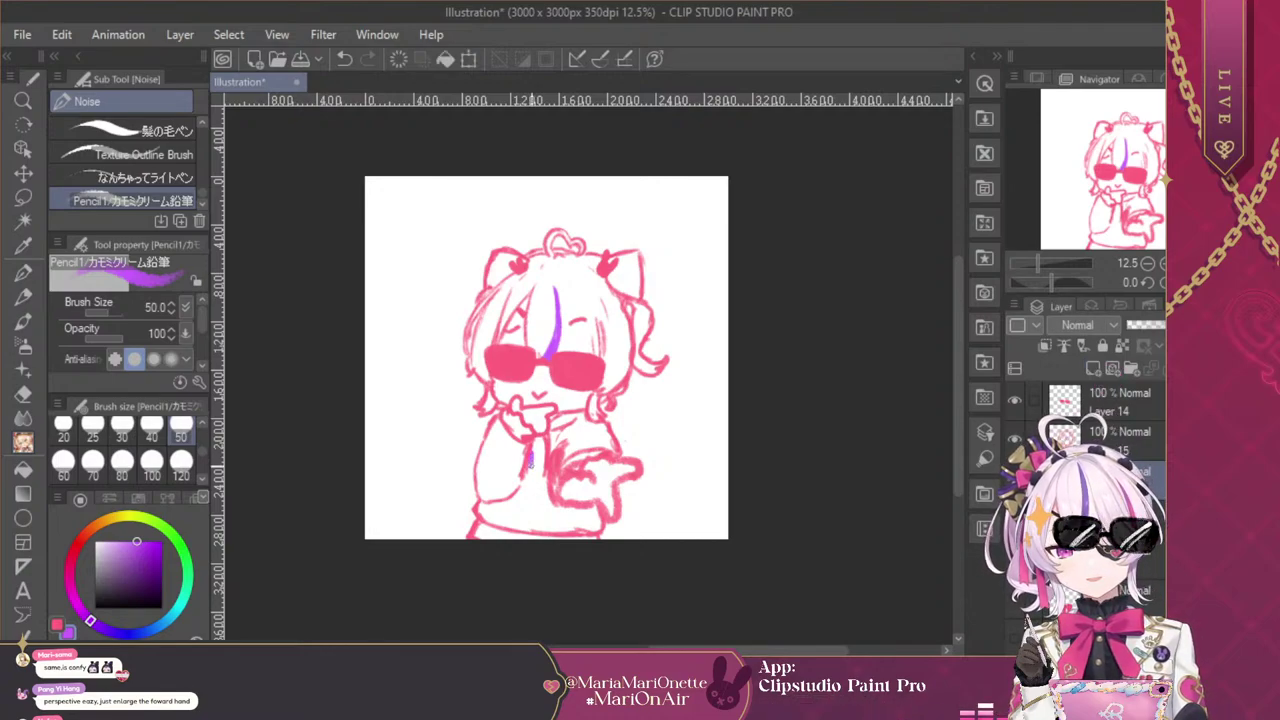
pyautogui.moveTo(532, 462)
pyautogui.mouseDown()
pyautogui.moveTo(546, 470)
pyautogui.moveTo(534, 466)
pyautogui.moveTo(532, 490)
pyautogui.moveTo(526, 480)
pyautogui.moveTo(544, 480)
pyautogui.mouseUp()
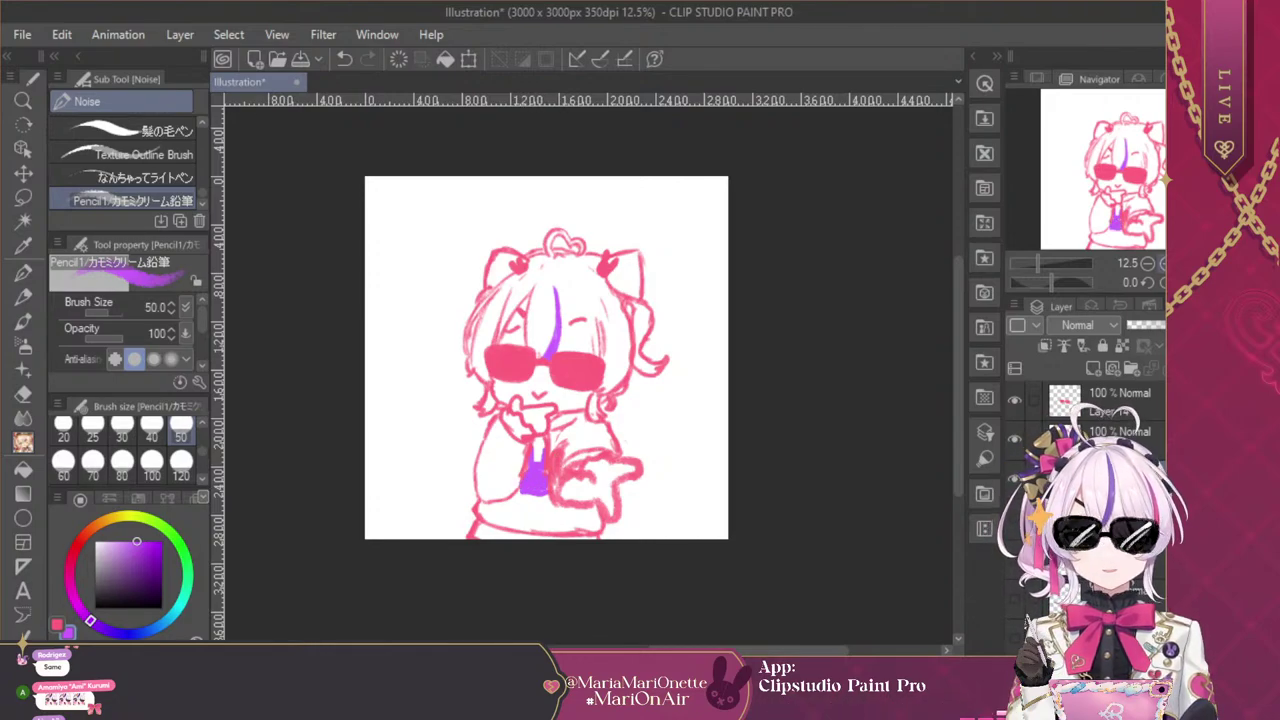
# Hand-letter a short purple word beginning with "MAR" across the shirt just below the bunny emblem
pyautogui.click(1162, 263)
pyautogui.click(1162, 263)
pyautogui.click(1162, 263)
pyautogui.moveTo(1117, 212); pyautogui.dragTo(1100, 243)
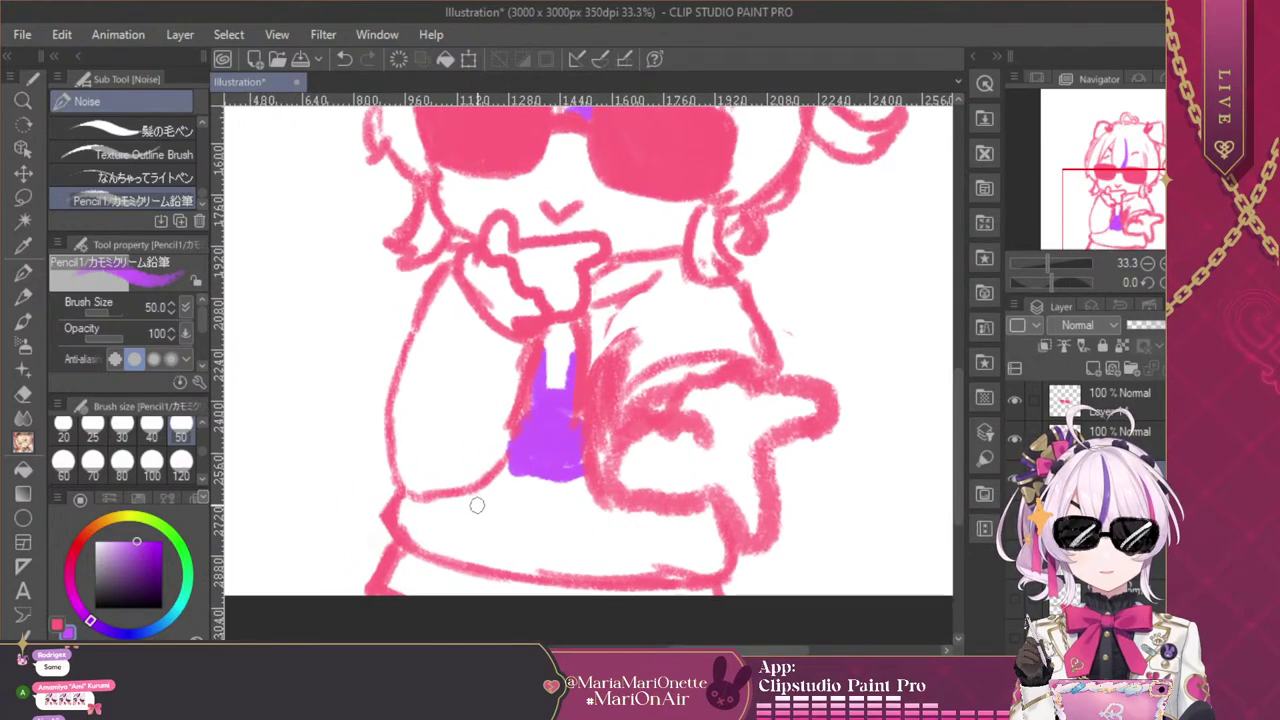
pyautogui.moveTo(477, 506)
pyautogui.mouseDown()
pyautogui.moveTo(497, 496)
pyautogui.moveTo(550, 511)
pyautogui.moveTo(585, 495)
pyautogui.moveTo(592, 515)
pyautogui.moveTo(596, 500)
pyautogui.moveTo(621, 508)
pyautogui.mouseUp()
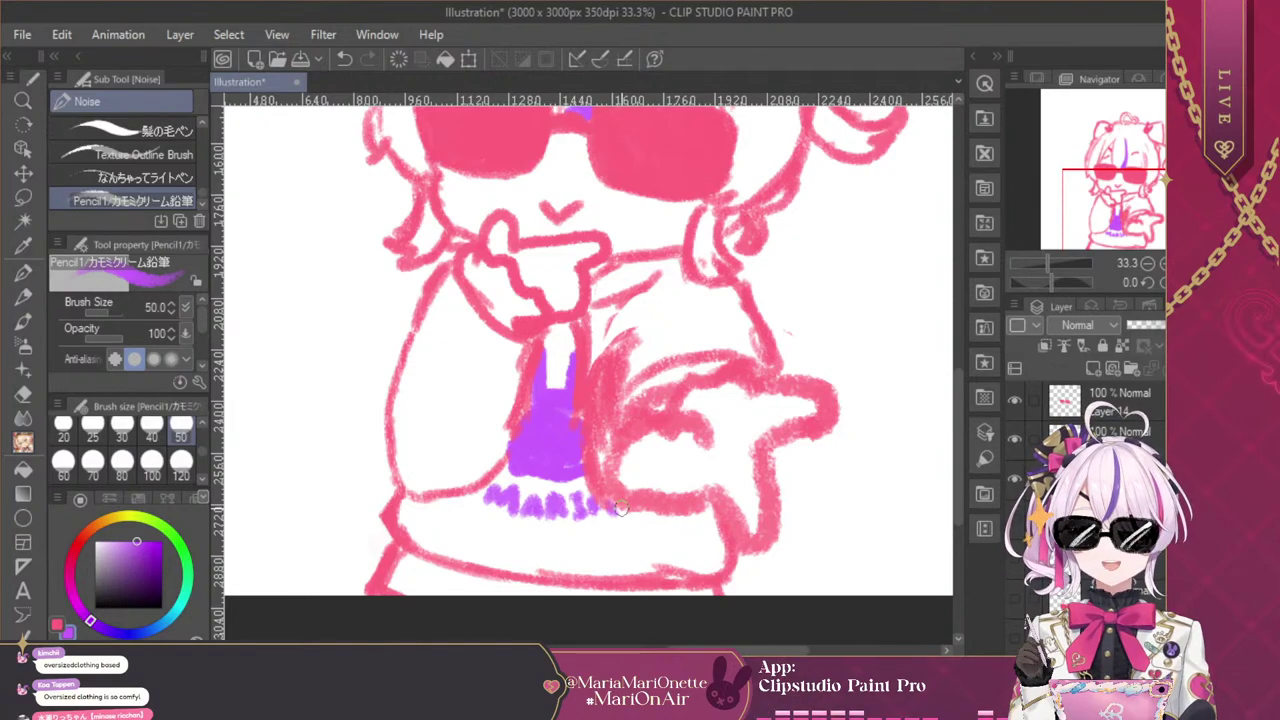
# On Layer 14, paint white diagonal reflection strokes across both lenses of the sunglasses
pyautogui.moveTo(1139, 222); pyautogui.dragTo(1142, 200)
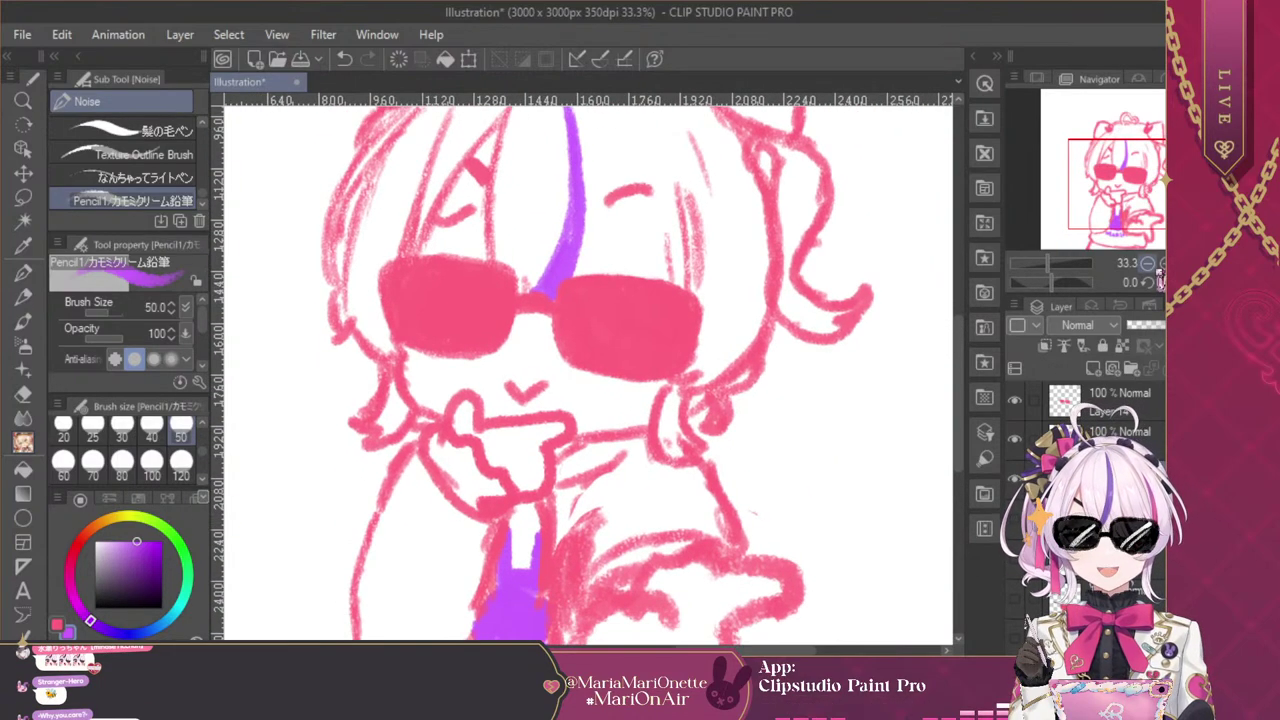
pyautogui.click(1148, 263)
pyautogui.click(1148, 263)
pyautogui.click(1148, 263)
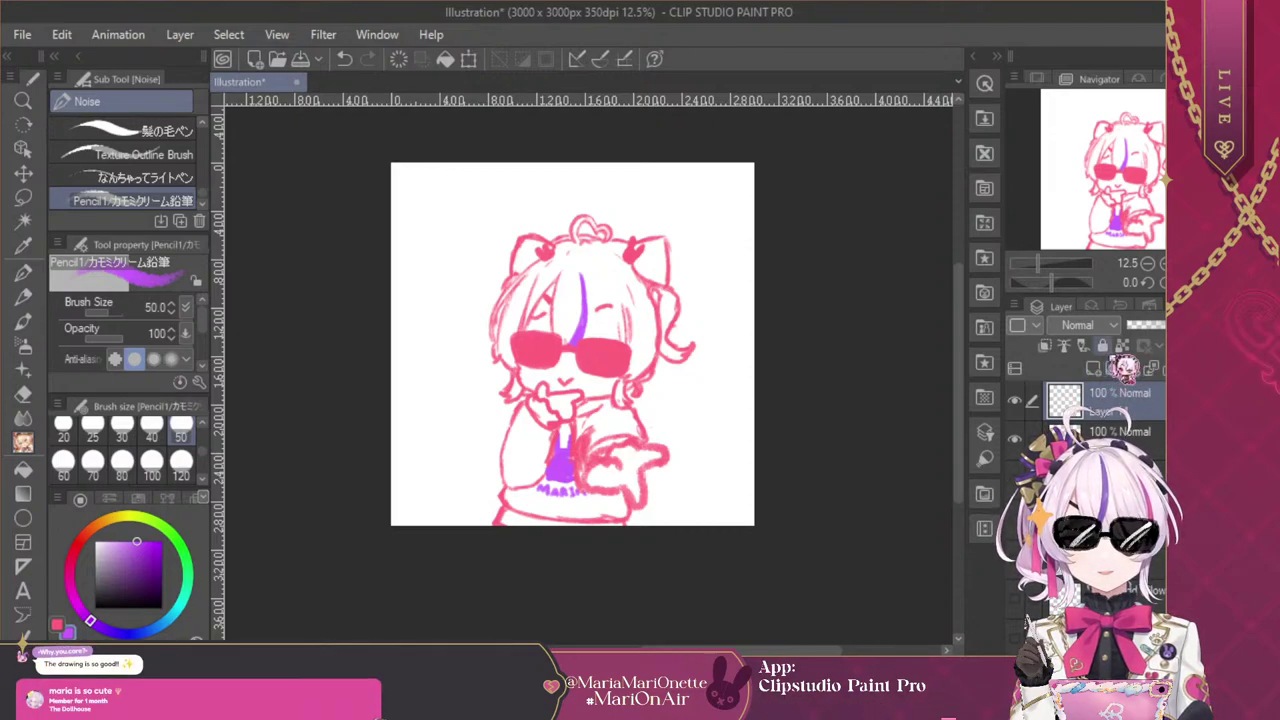
pyautogui.click(95, 541)
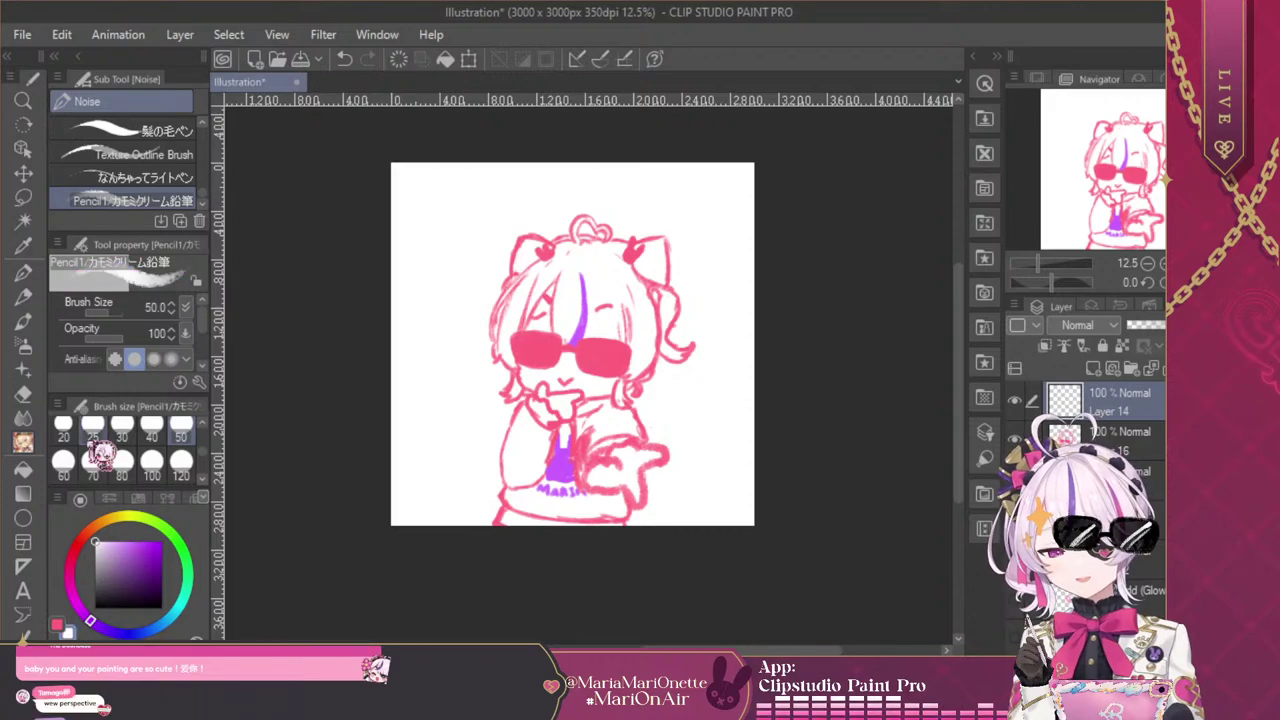
pyautogui.moveTo(527, 337); pyautogui.dragTo(519, 349)
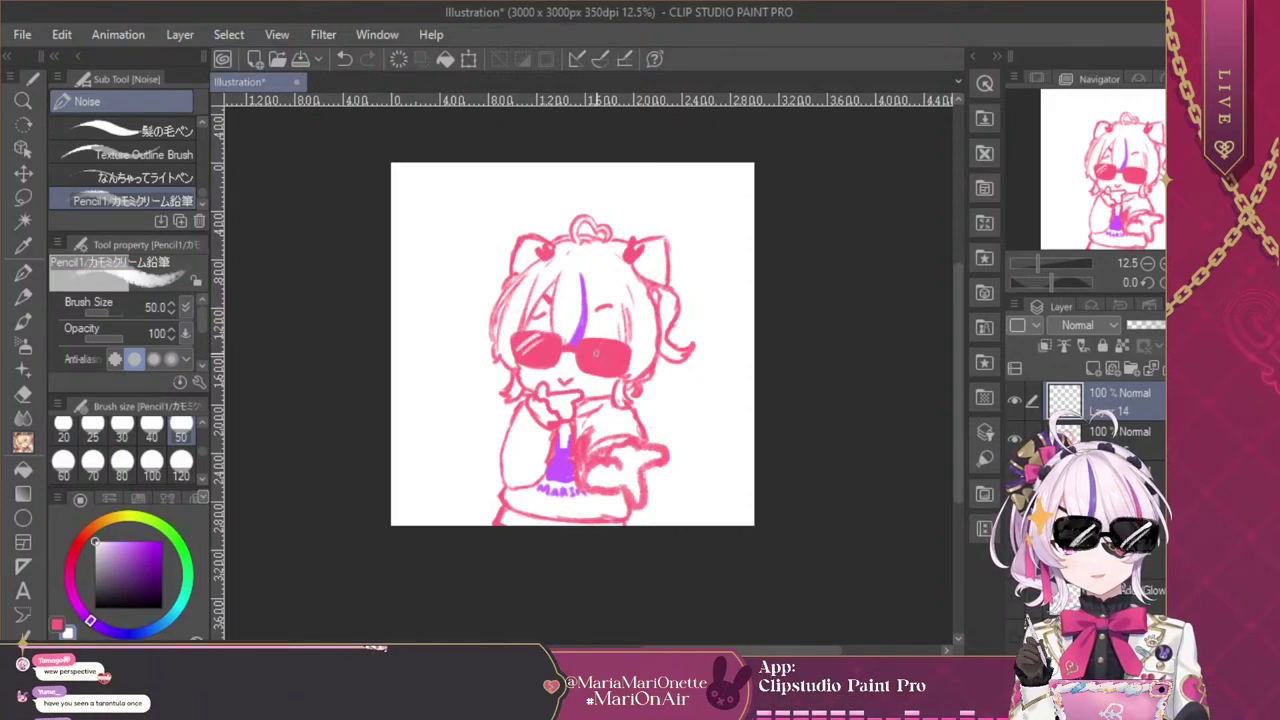
pyautogui.moveTo(603, 341); pyautogui.dragTo(595, 354)
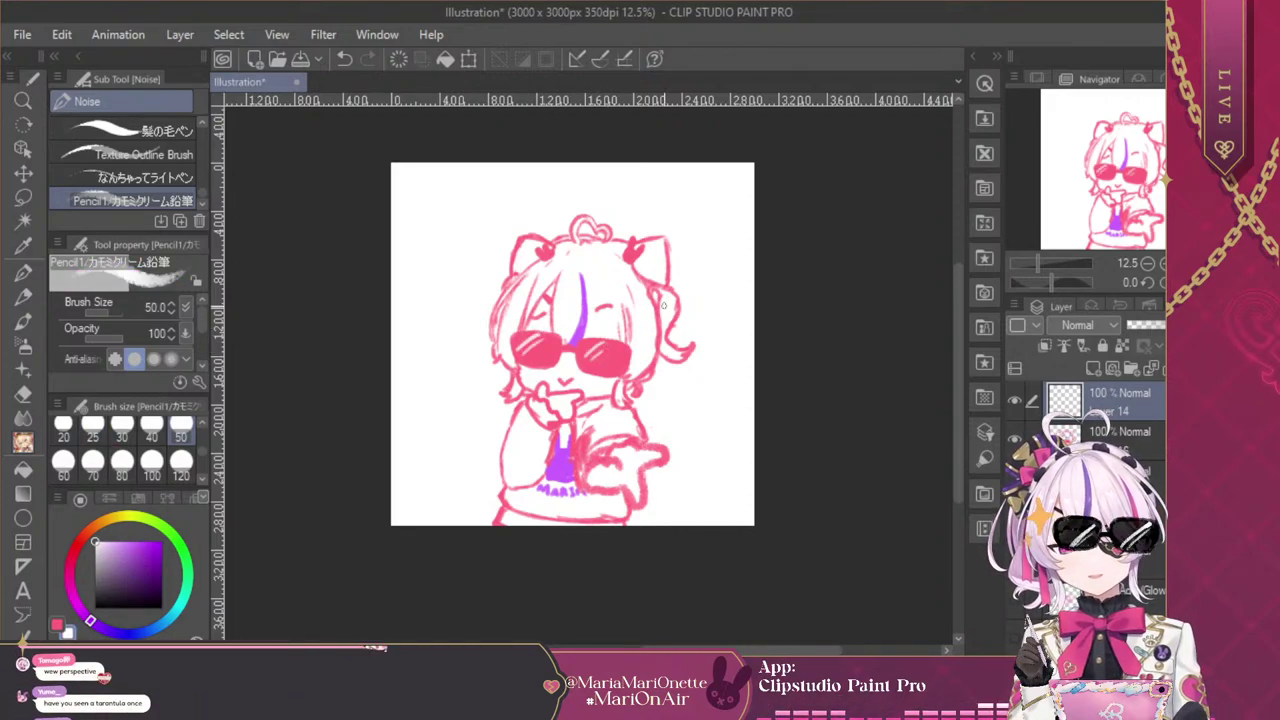
# Draw one large four-pointed orange sparkle and two smaller ones beside the left side of the head
pyautogui.click(93, 527)
pyautogui.click(130, 541)
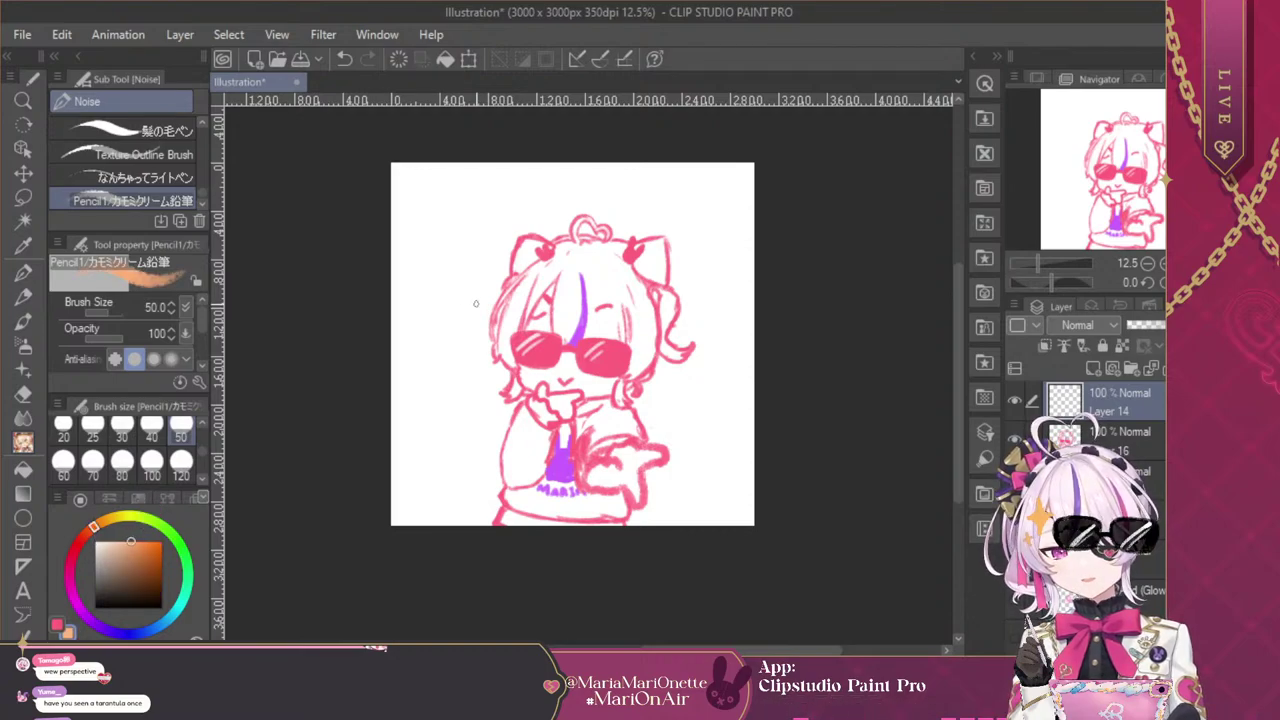
pyautogui.moveTo(466, 307)
pyautogui.mouseDown()
pyautogui.moveTo(465, 344)
pyautogui.moveTo(467, 305)
pyautogui.mouseUp()
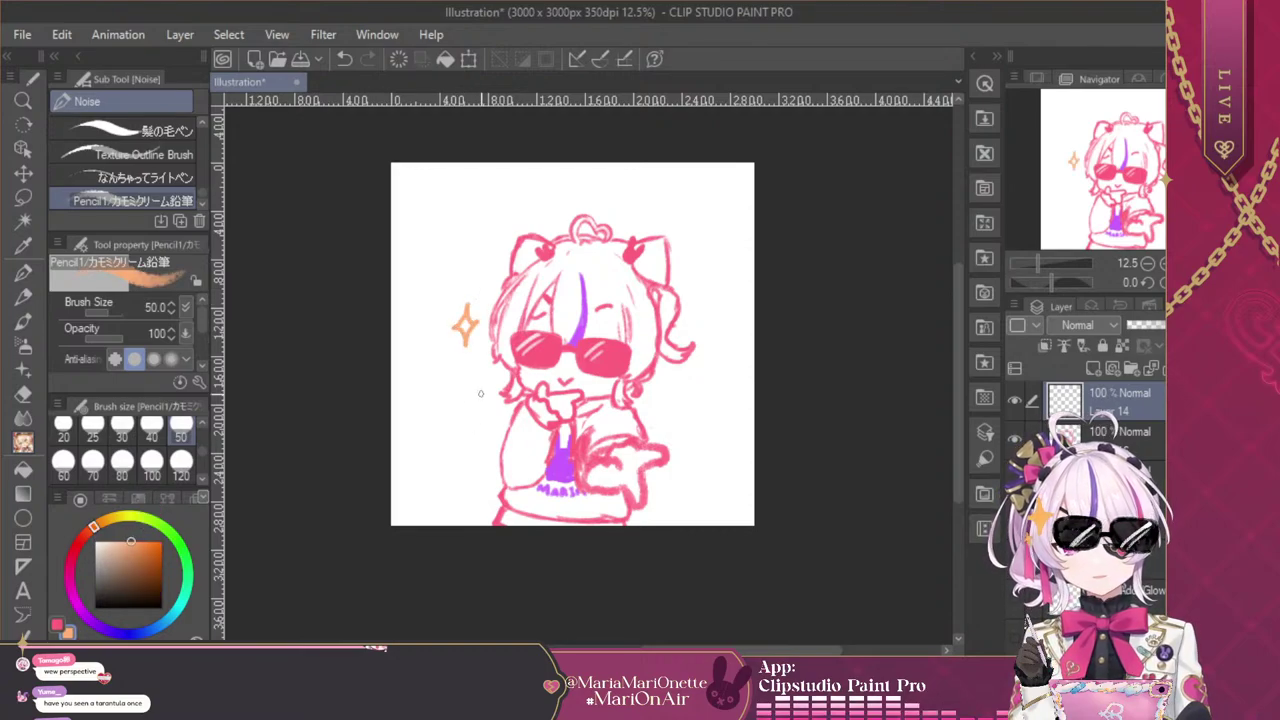
pyautogui.moveTo(491, 376)
pyautogui.mouseDown()
pyautogui.moveTo(489, 395)
pyautogui.moveTo(492, 376)
pyautogui.moveTo(438, 398)
pyautogui.moveTo(446, 391)
pyautogui.mouseUp()
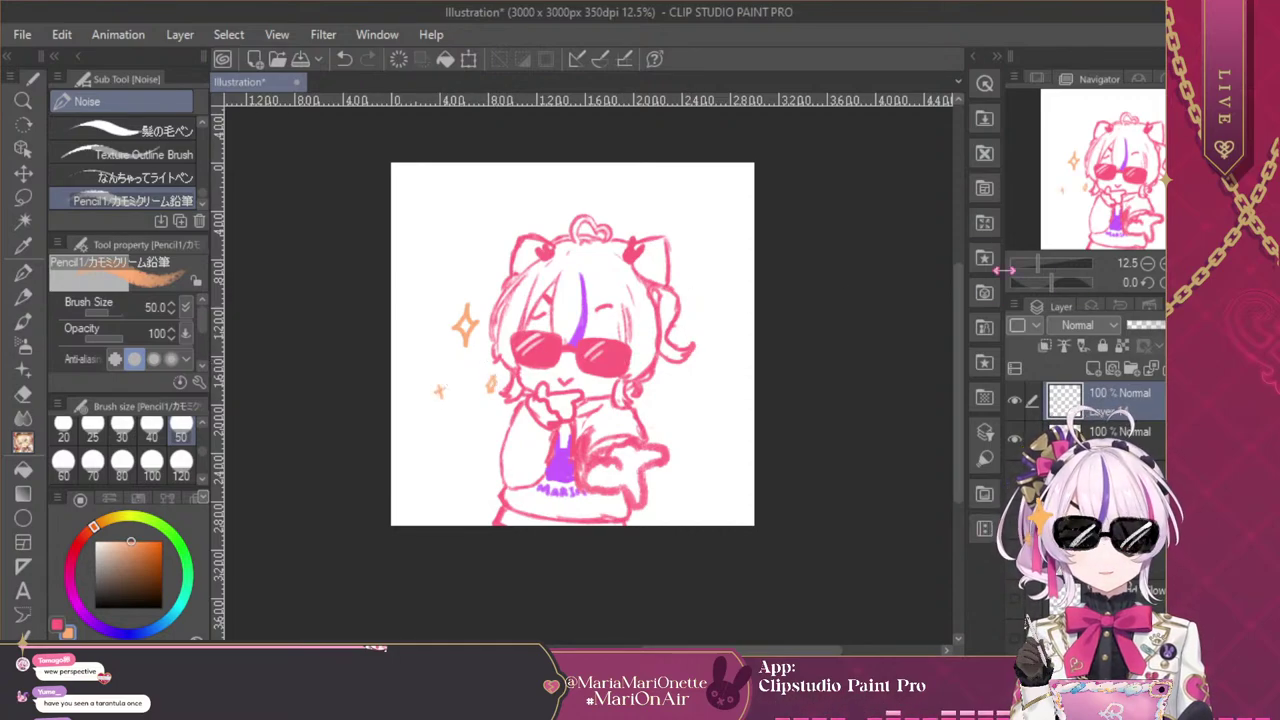
# In pink, handwrite "Eyy You Wanna Join The Dollhouse" in slanted words above and to the left of the head
pyautogui.click(57, 622)
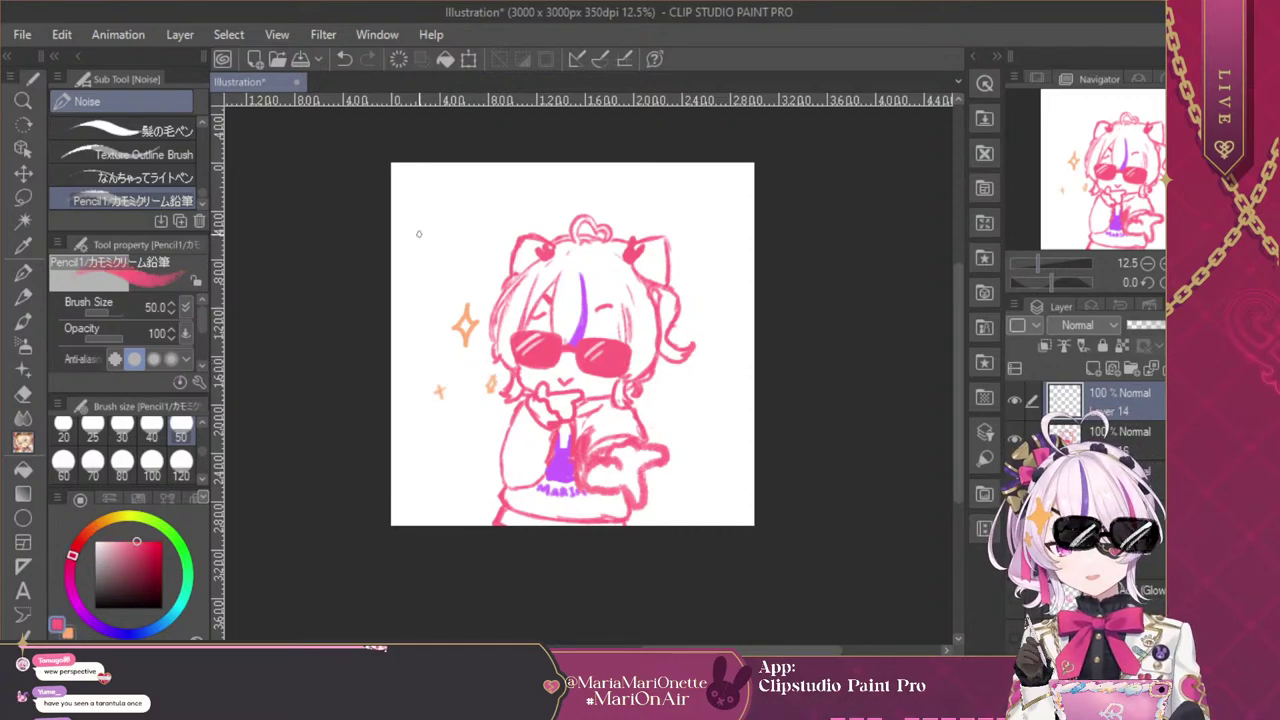
pyautogui.moveTo(404, 222)
pyautogui.mouseDown()
pyautogui.moveTo(418, 244)
pyautogui.moveTo(450, 232)
pyautogui.mouseUp()
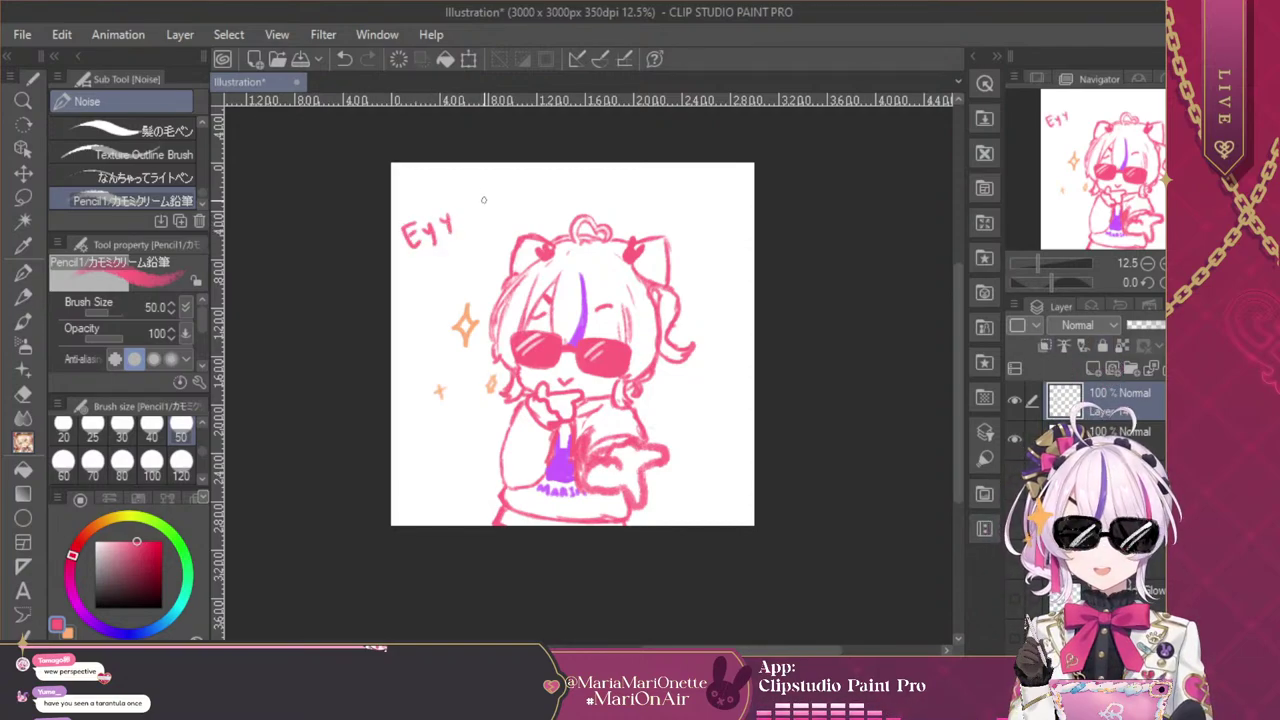
pyautogui.moveTo(478, 184)
pyautogui.mouseDown()
pyautogui.moveTo(490, 206)
pyautogui.moveTo(524, 188)
pyautogui.mouseUp()
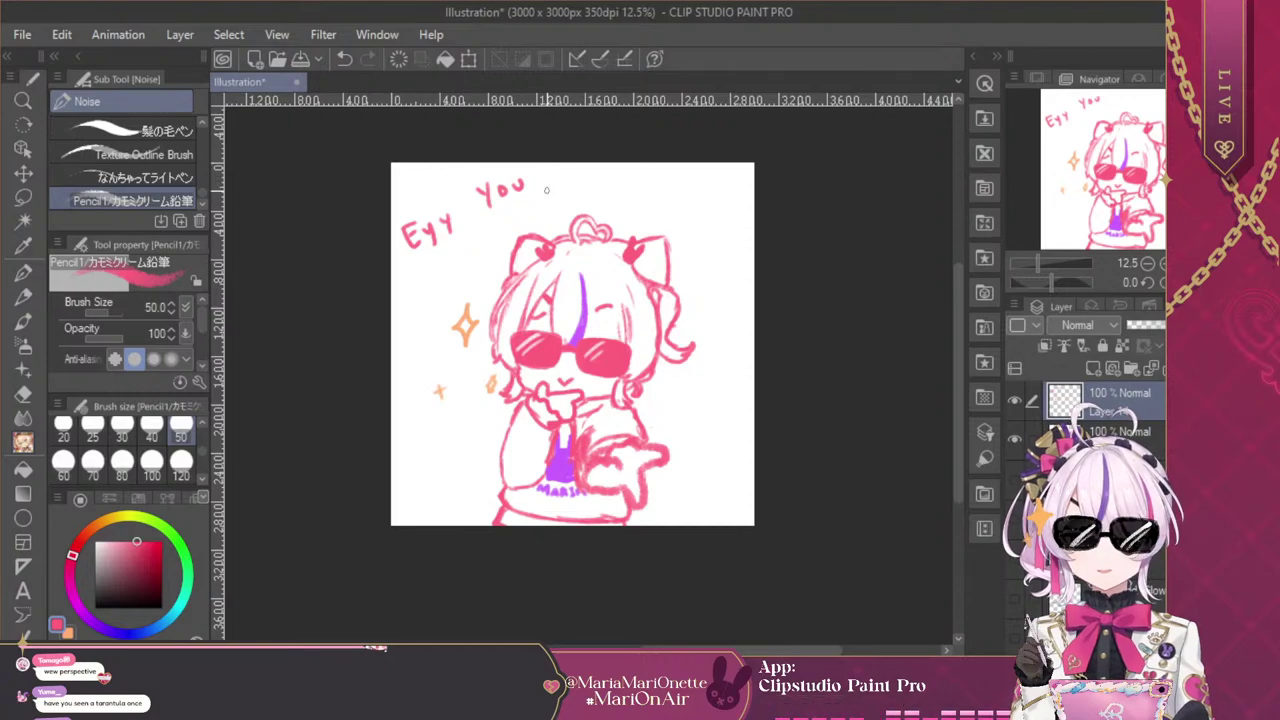
pyautogui.moveTo(414, 281); pyautogui.dragTo(490, 262)
pyautogui.moveTo(522, 206); pyautogui.dragTo(514, 222)
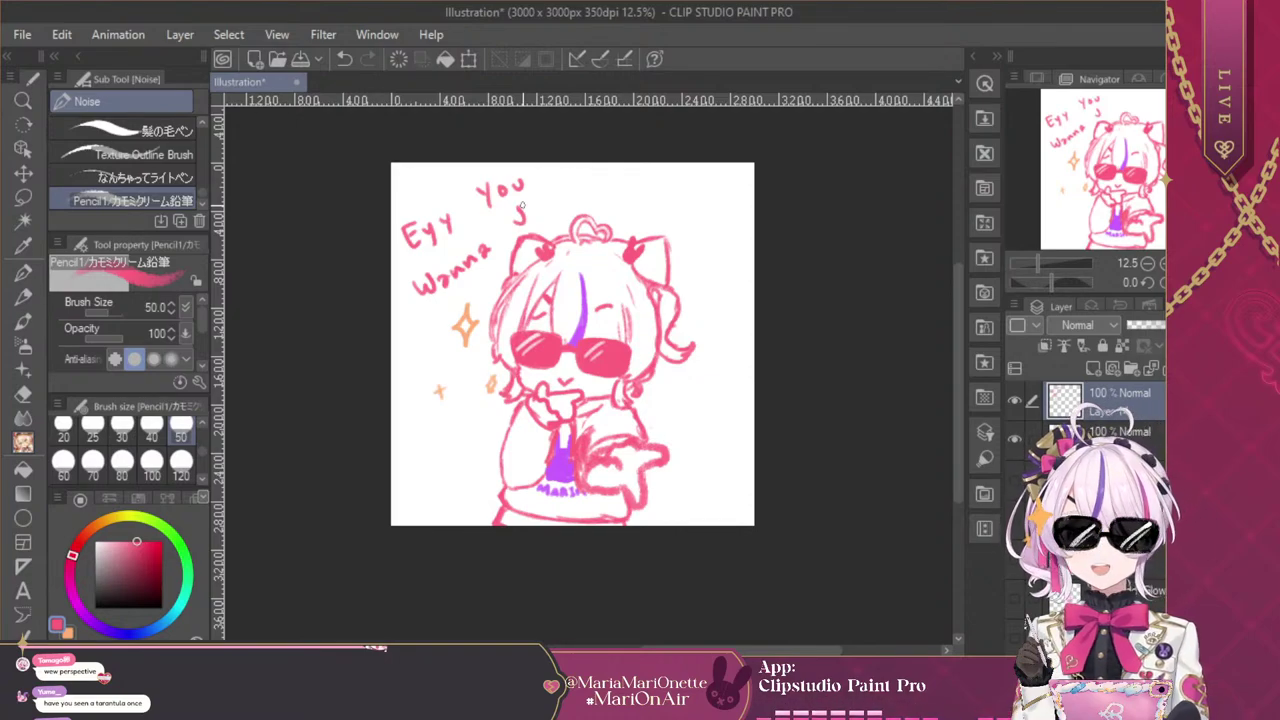
pyautogui.moveTo(512, 208)
pyautogui.mouseDown()
pyautogui.moveTo(572, 200)
pyautogui.moveTo(593, 181)
pyautogui.moveTo(588, 198)
pyautogui.moveTo(627, 190)
pyautogui.mouseUp()
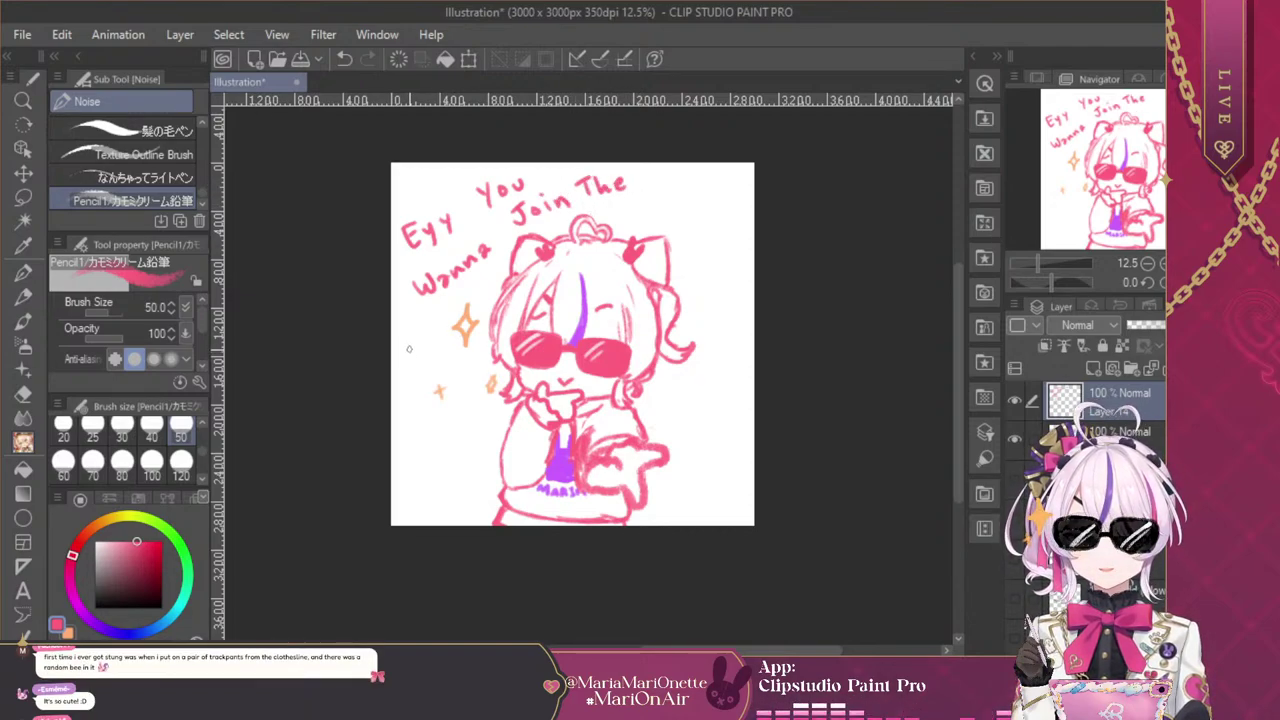
pyautogui.moveTo(404, 338)
pyautogui.mouseDown()
pyautogui.moveTo(406, 354)
pyautogui.moveTo(424, 348)
pyautogui.moveTo(498, 278)
pyautogui.mouseUp()
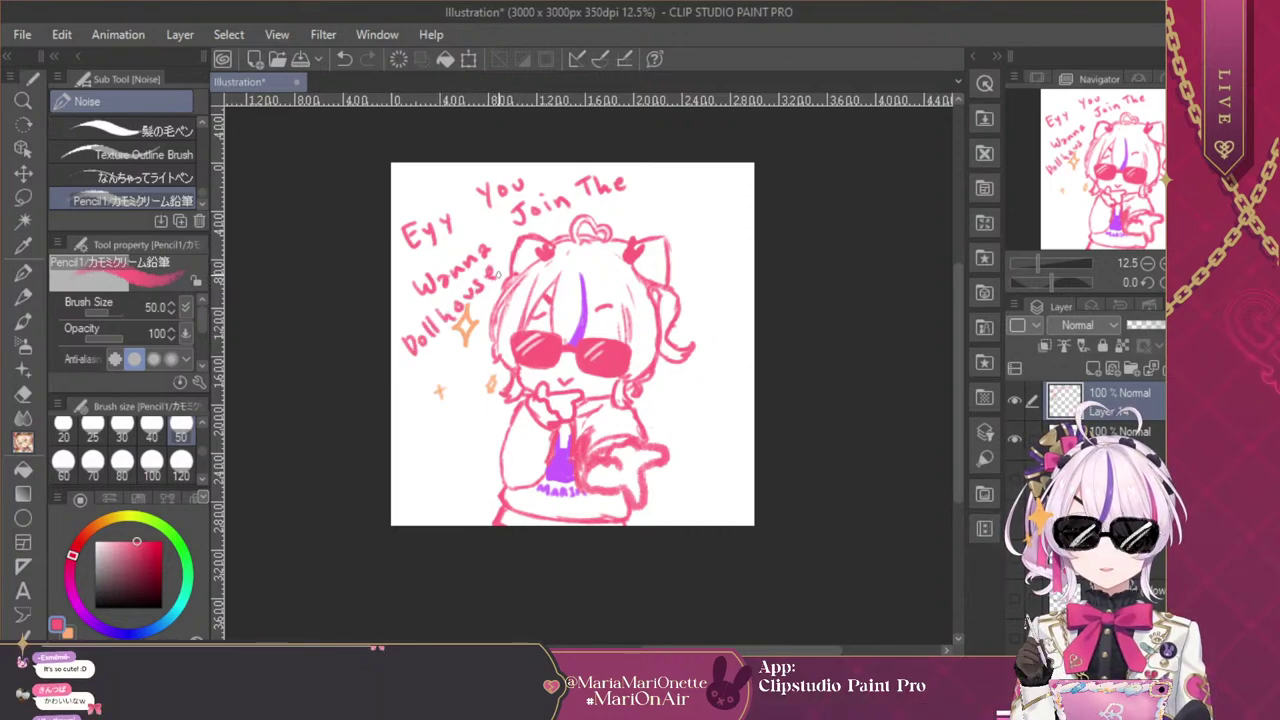
# Continue the pink handwriting with "for cheap" above and right of the head and "the price of" beside the left sleeve
pyautogui.moveTo(616, 200)
pyautogui.mouseDown()
pyautogui.moveTo(640, 208)
pyautogui.moveTo(654, 196)
pyautogui.mouseUp()
pyautogui.moveTo(408, 422)
pyautogui.mouseDown()
pyautogui.moveTo(418, 434)
pyautogui.moveTo(456, 418)
pyautogui.mouseUp()
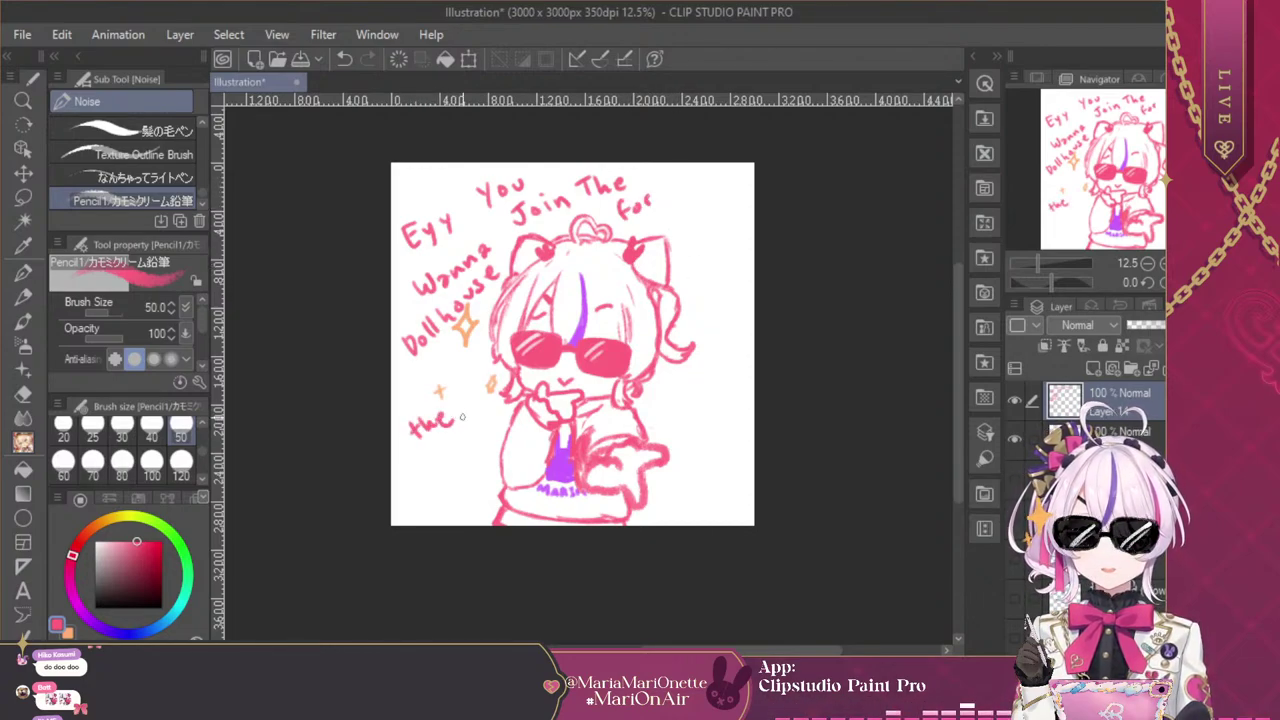
pyautogui.moveTo(676, 248)
pyautogui.mouseDown()
pyautogui.moveTo(690, 260)
pyautogui.moveTo(736, 216)
pyautogui.mouseUp()
pyautogui.moveTo(412, 468)
pyautogui.mouseDown()
pyautogui.moveTo(410, 492)
pyautogui.moveTo(444, 458)
pyautogui.mouseUp()
pyautogui.moveTo(456, 447)
pyautogui.mouseDown()
pyautogui.moveTo(452, 457)
pyautogui.moveTo(486, 432)
pyautogui.mouseUp()
pyautogui.moveTo(500, 406)
pyautogui.mouseDown()
pyautogui.moveTo(496, 426)
pyautogui.moveTo(504, 414)
pyautogui.mouseUp()
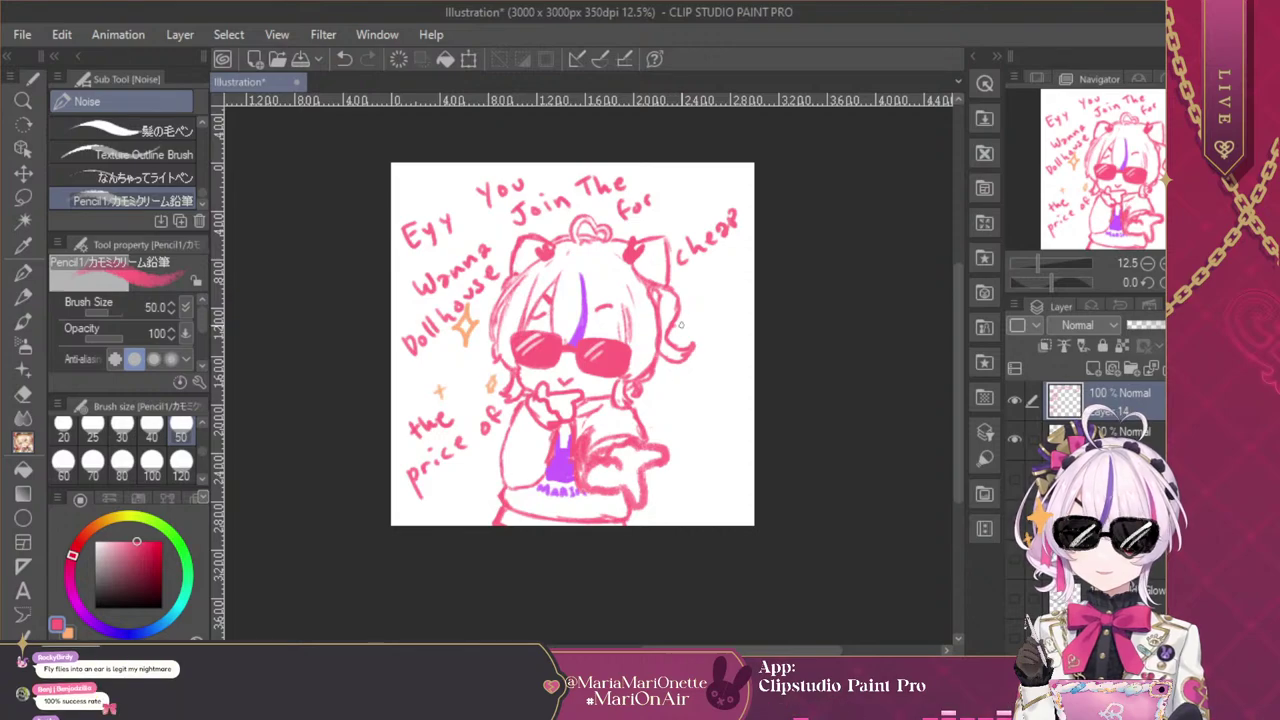
# Handwrite the price "$4.99" and a question mark below "cheap", beside the right hair lock
pyautogui.moveTo(702, 307); pyautogui.dragTo(698, 329)
pyautogui.moveTo(706, 299)
pyautogui.mouseDown()
pyautogui.moveTo(716, 314)
pyautogui.moveTo(747, 292)
pyautogui.mouseUp()
pyautogui.click(724, 309)
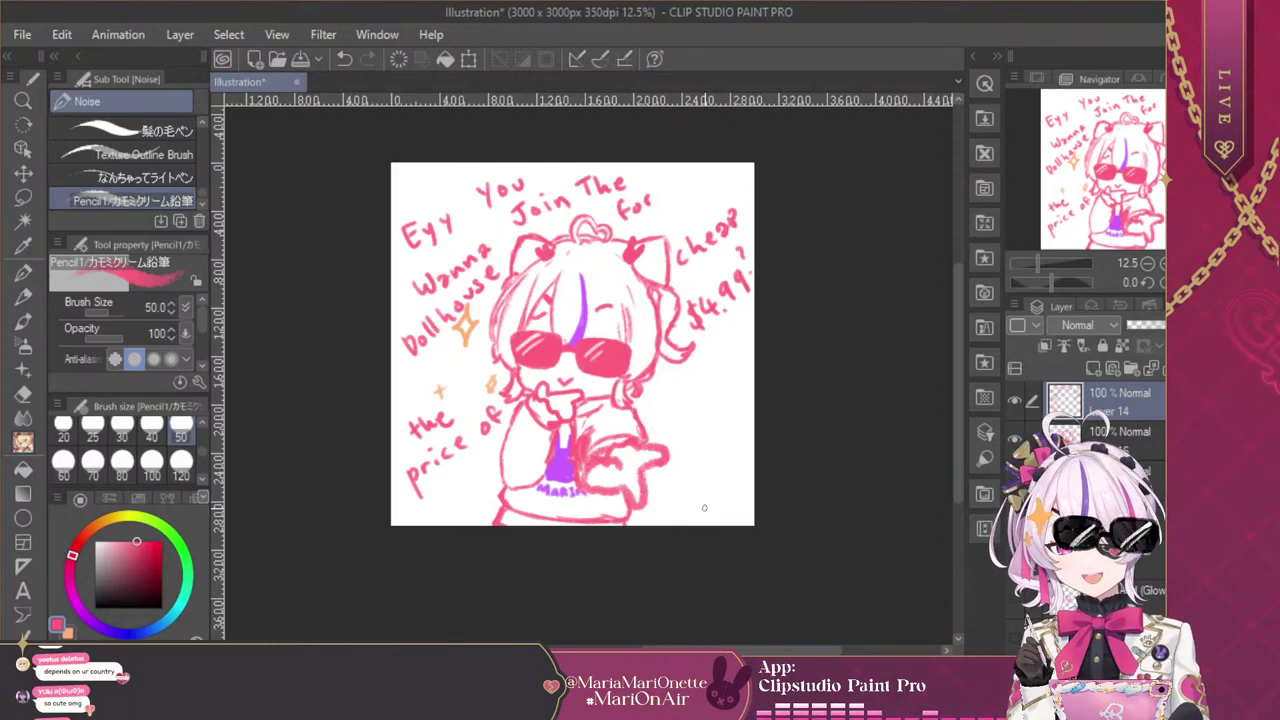
# Handwrite "+ ur soul :D" in small slanted pink letters below the $4.99 price, using brush size 20
pyautogui.hotkey('ctrl', '+')
pyautogui.hotkey('ctrl', '+')
pyautogui.hotkey('ctrl', '+')
pyautogui.moveTo(704, 508); pyautogui.dragTo(554, 485)
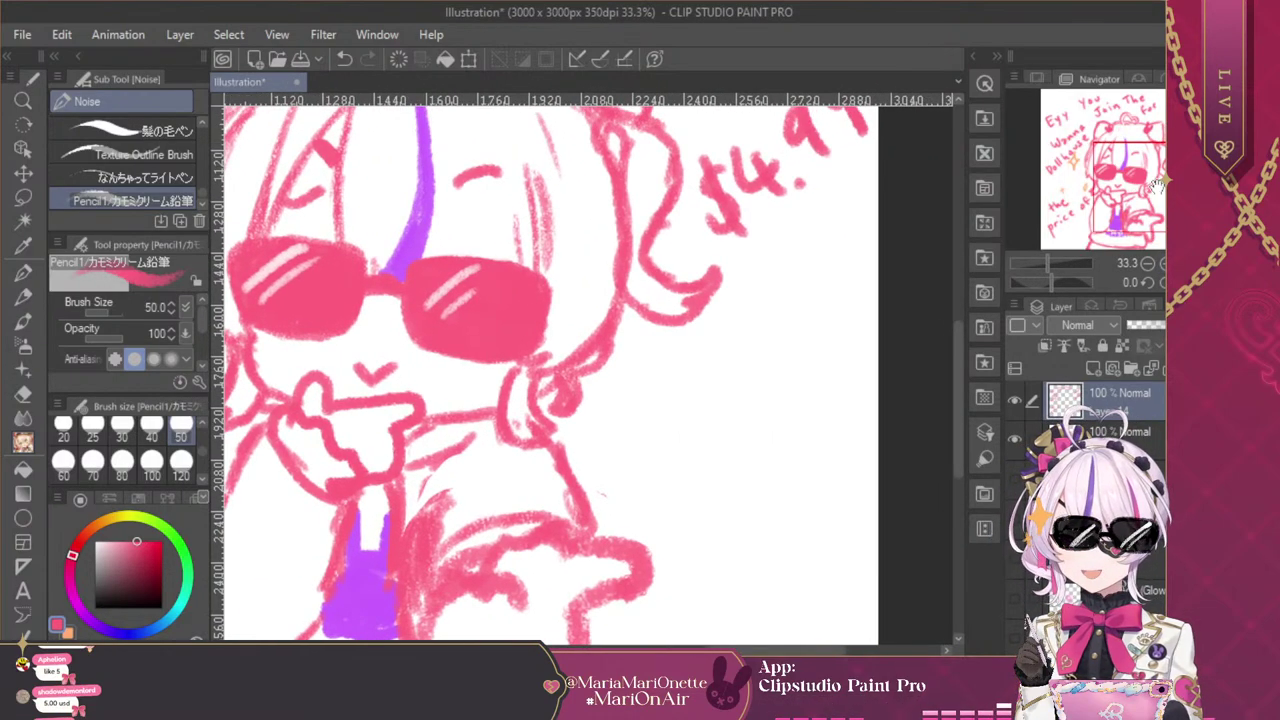
pyautogui.click(65, 430)
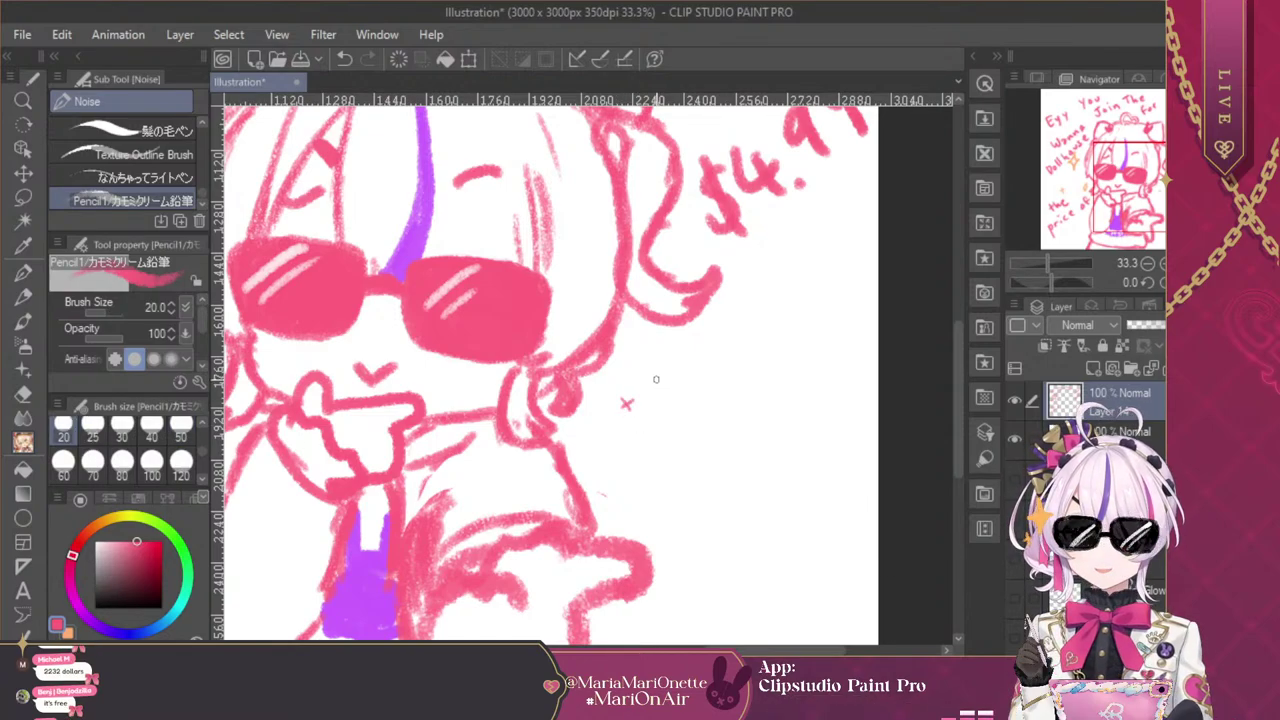
pyautogui.moveTo(664, 369); pyautogui.dragTo(747, 317)
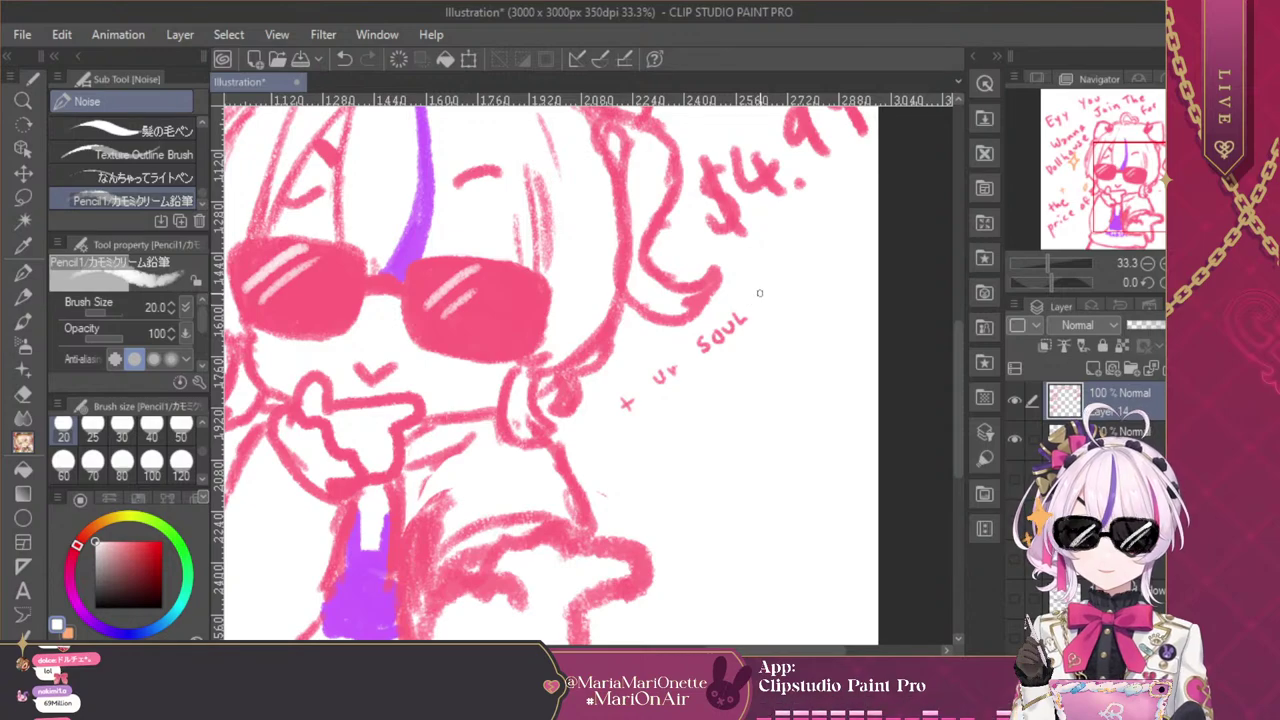
pyautogui.keyDown('alt'); pyautogui.click(502, 309); pyautogui.keyUp('alt')
pyautogui.moveTo(748, 300); pyautogui.dragTo(766, 304)
pyautogui.click(758, 312)
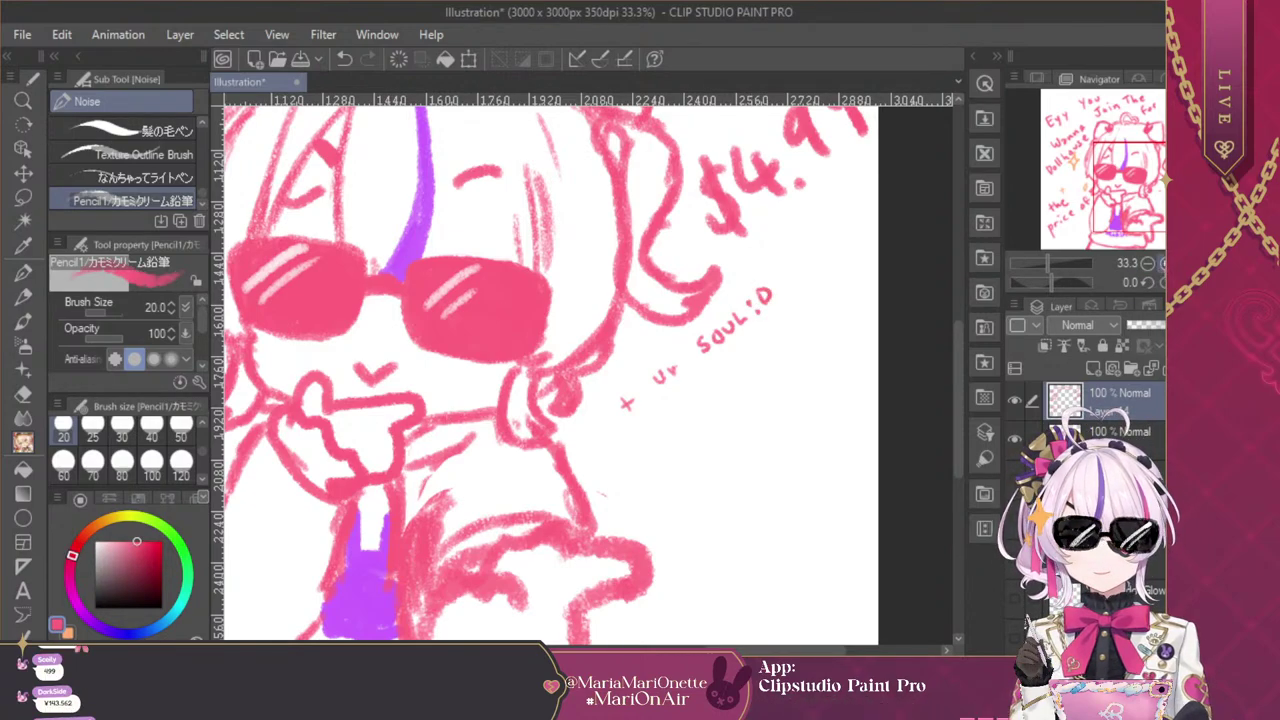
pyautogui.click(1148, 263)
pyautogui.click(1148, 263)
pyautogui.click(1148, 263)
pyautogui.moveTo(1147, 201); pyautogui.dragTo(1130, 178)
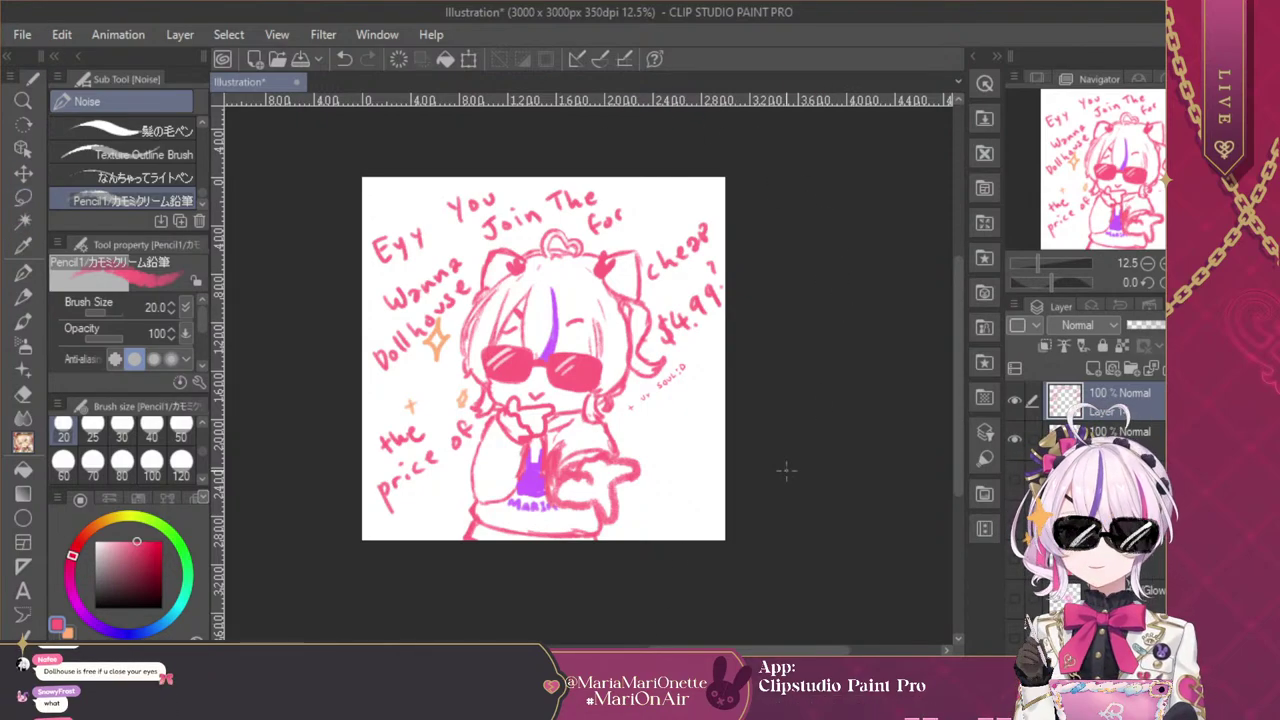
# Undo the last layer merge and add a new raster layer above the lettering layer
pyautogui.scroll(1, 662, 429)
pyautogui.moveTo(1128, 206); pyautogui.dragTo(1104, 189)
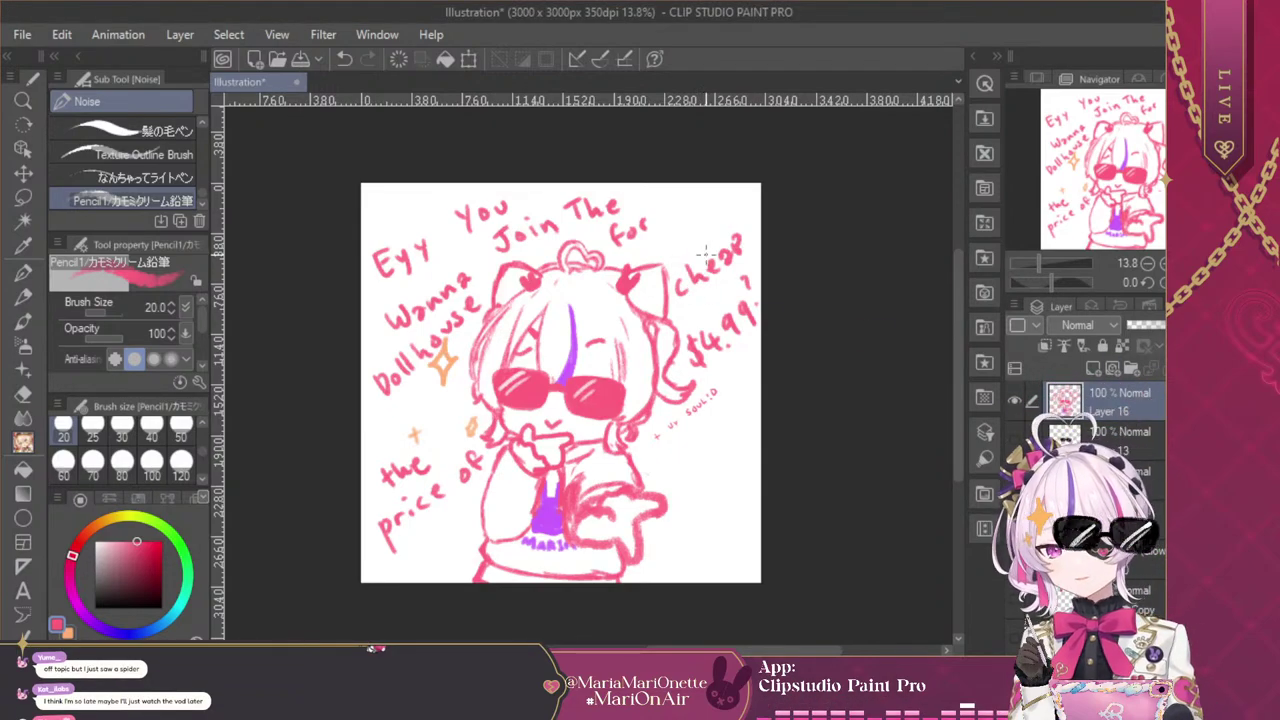
pyautogui.hotkey('ctrl', 'z')
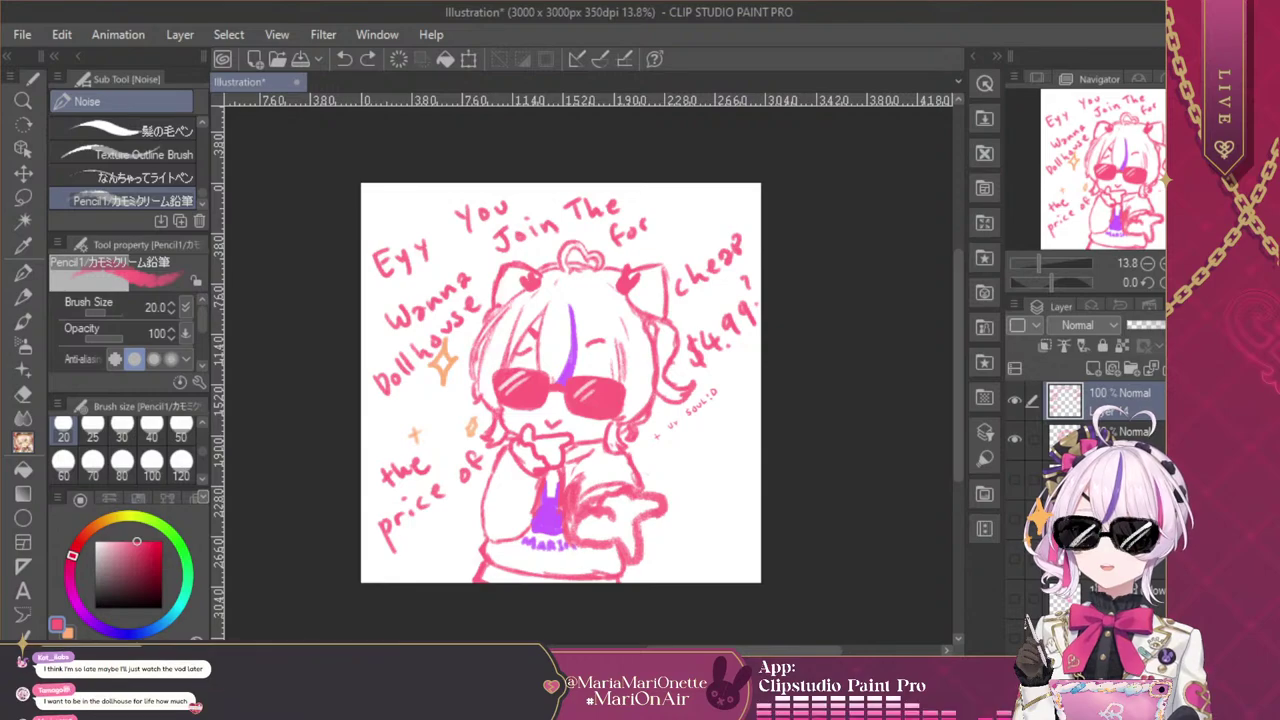
pyautogui.click(1015, 400)
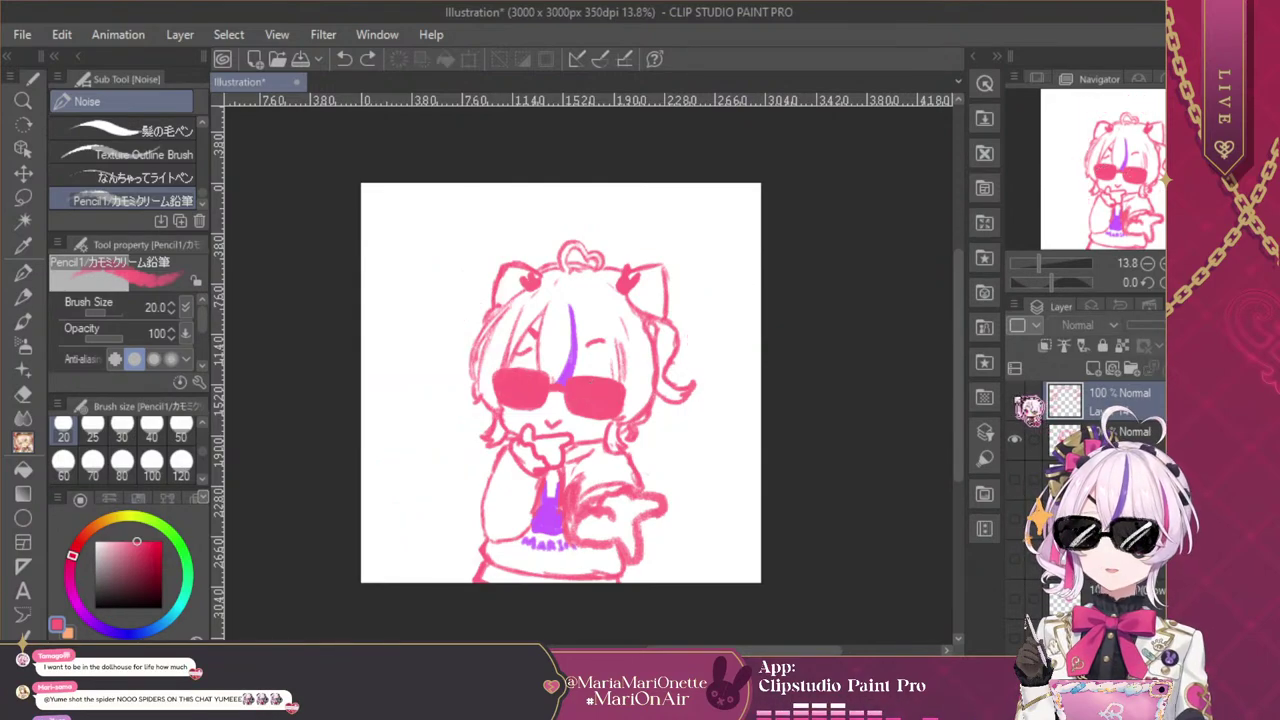
pyautogui.click(1015, 400)
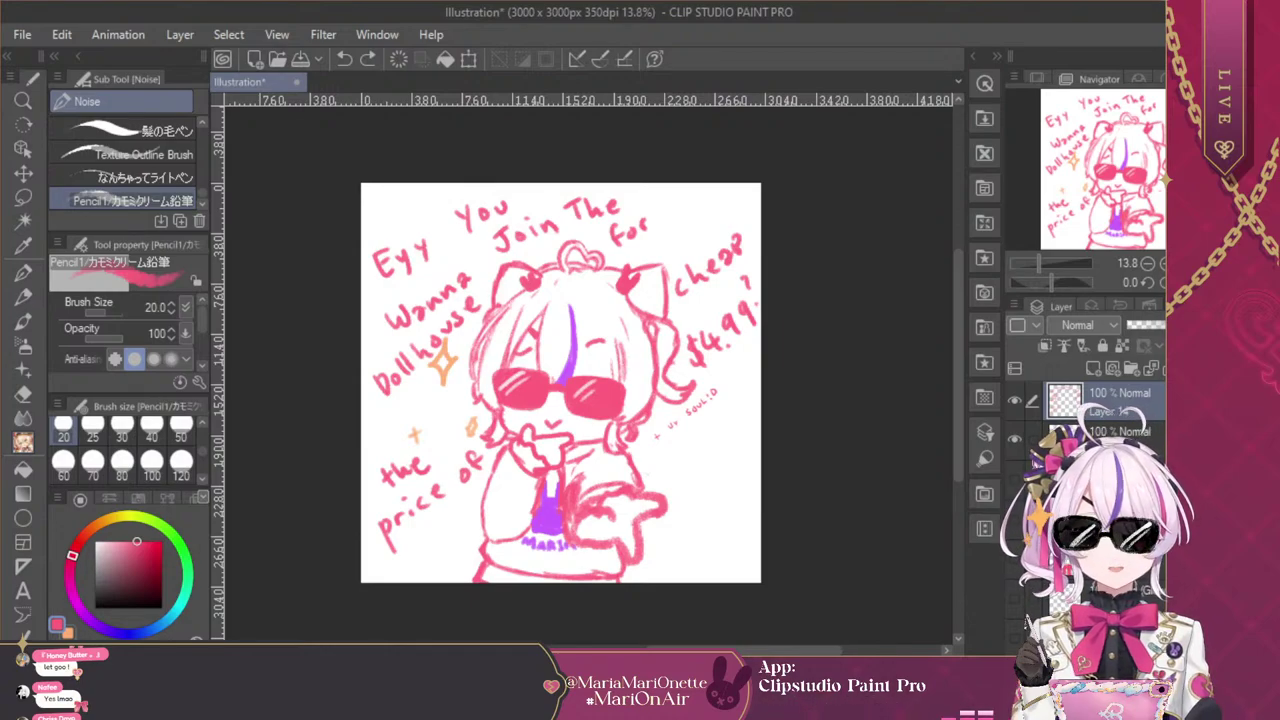
pyautogui.click(1014, 435)
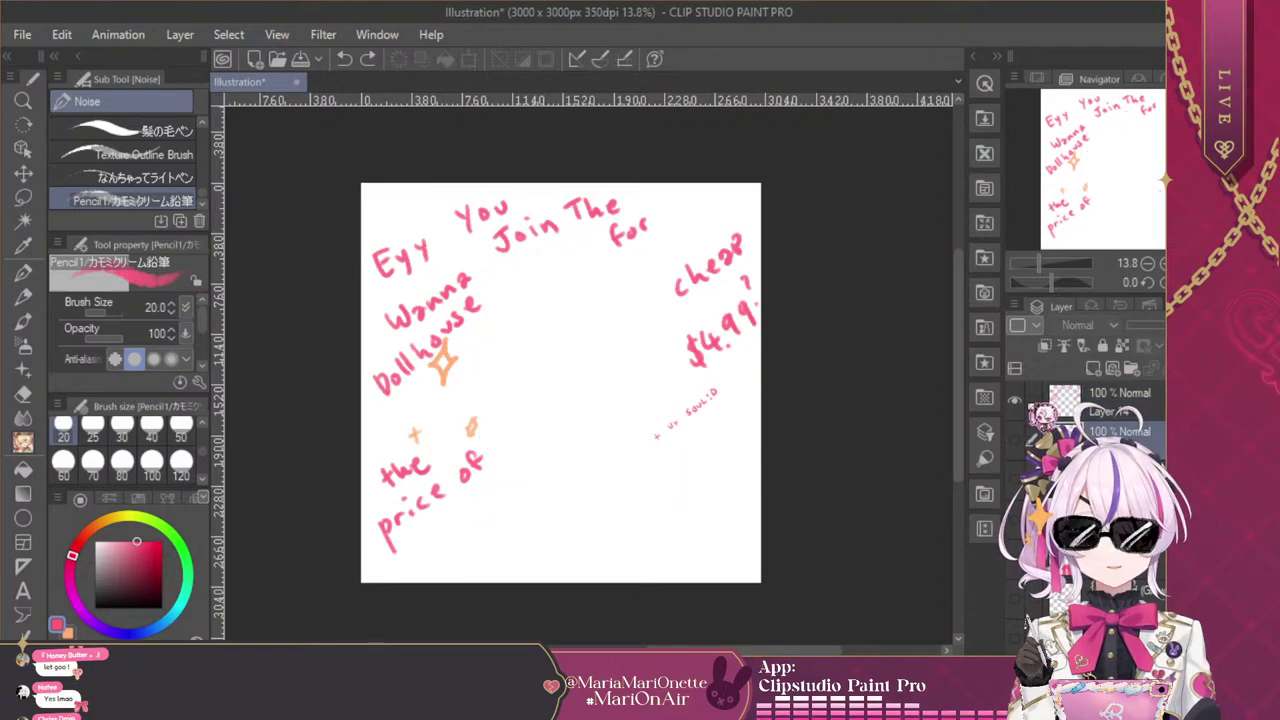
pyautogui.click(1015, 401)
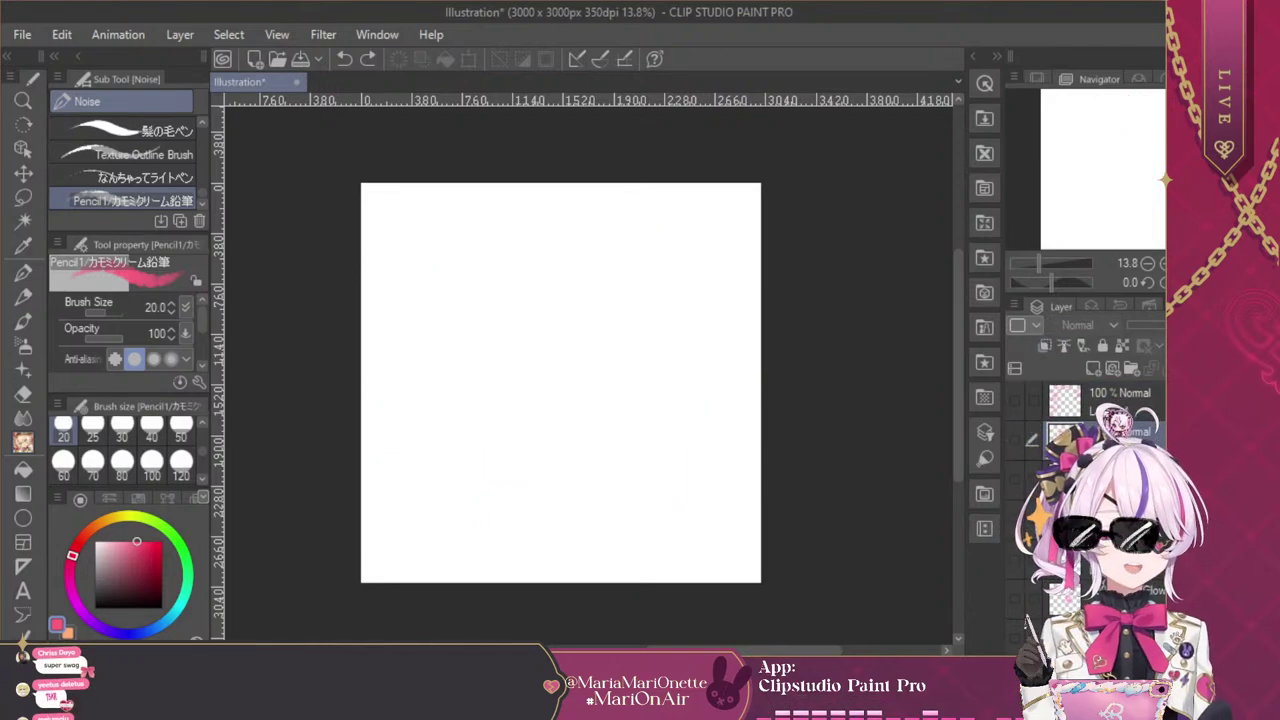
pyautogui.click(1096, 374)
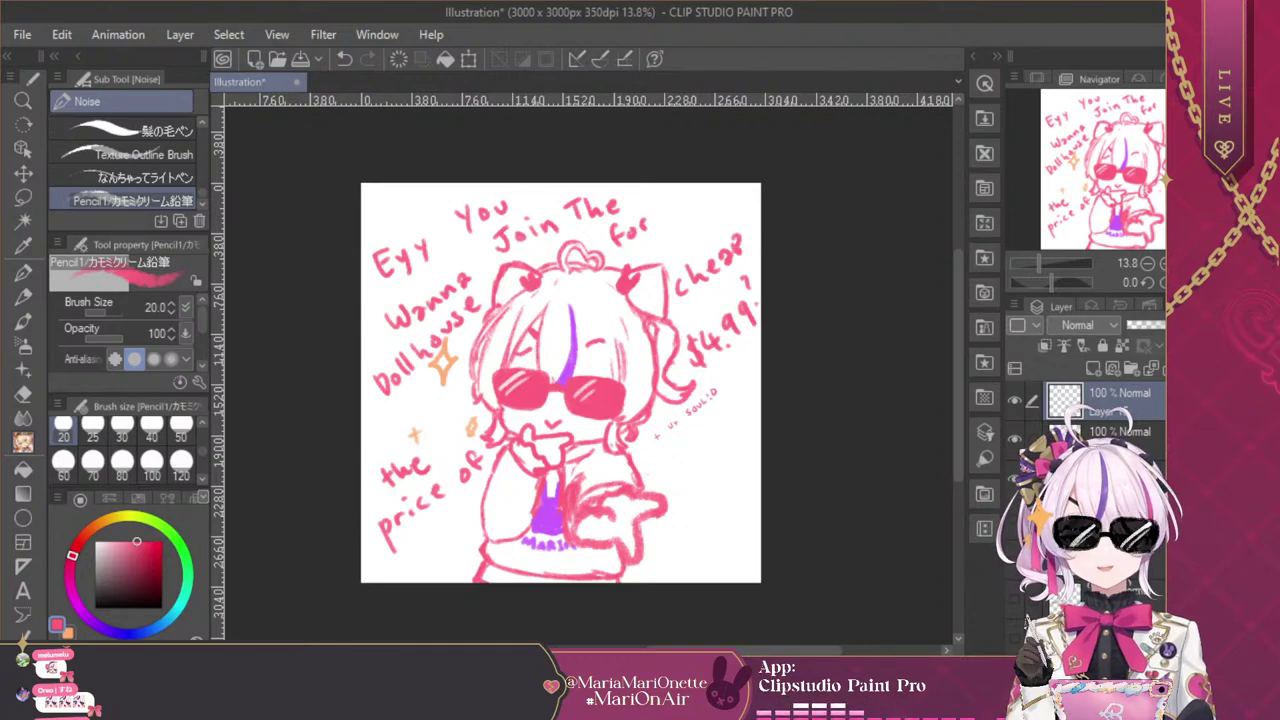
pyautogui.click(23, 197)
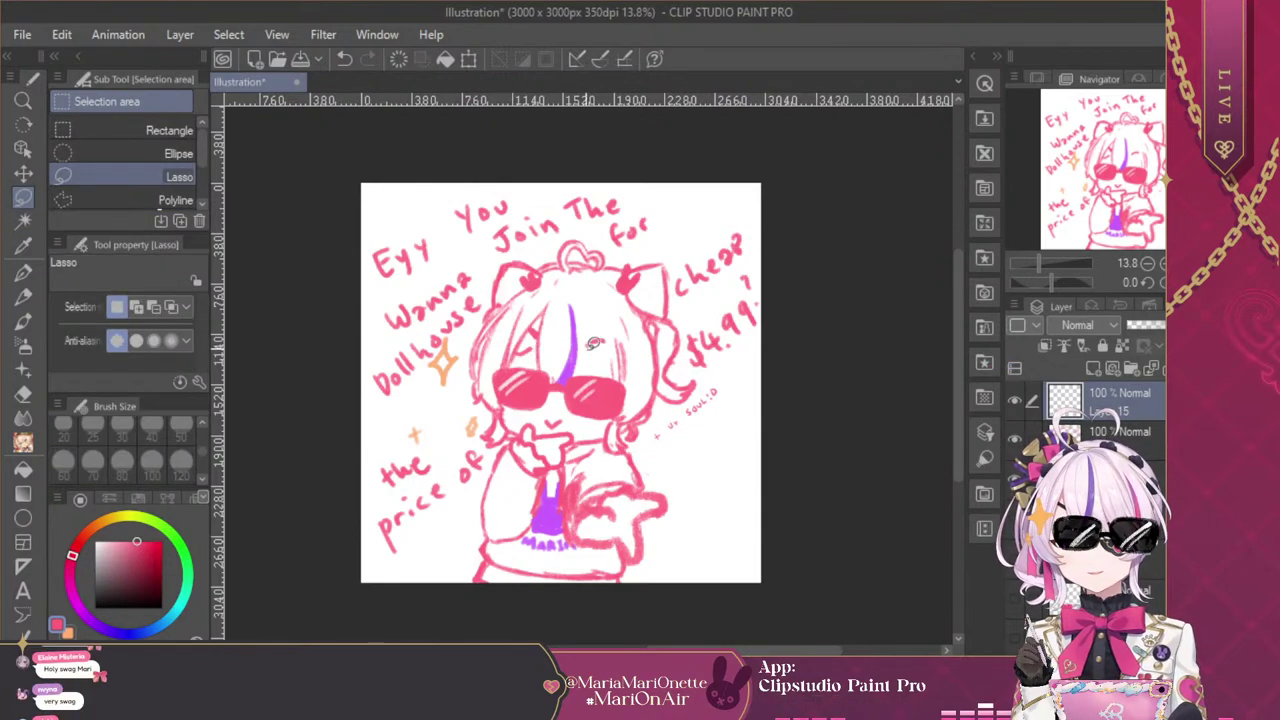
pyautogui.moveTo(587, 356)
pyautogui.mouseDown()
pyautogui.moveTo(617, 321)
pyautogui.moveTo(590, 352)
pyautogui.mouseUp()
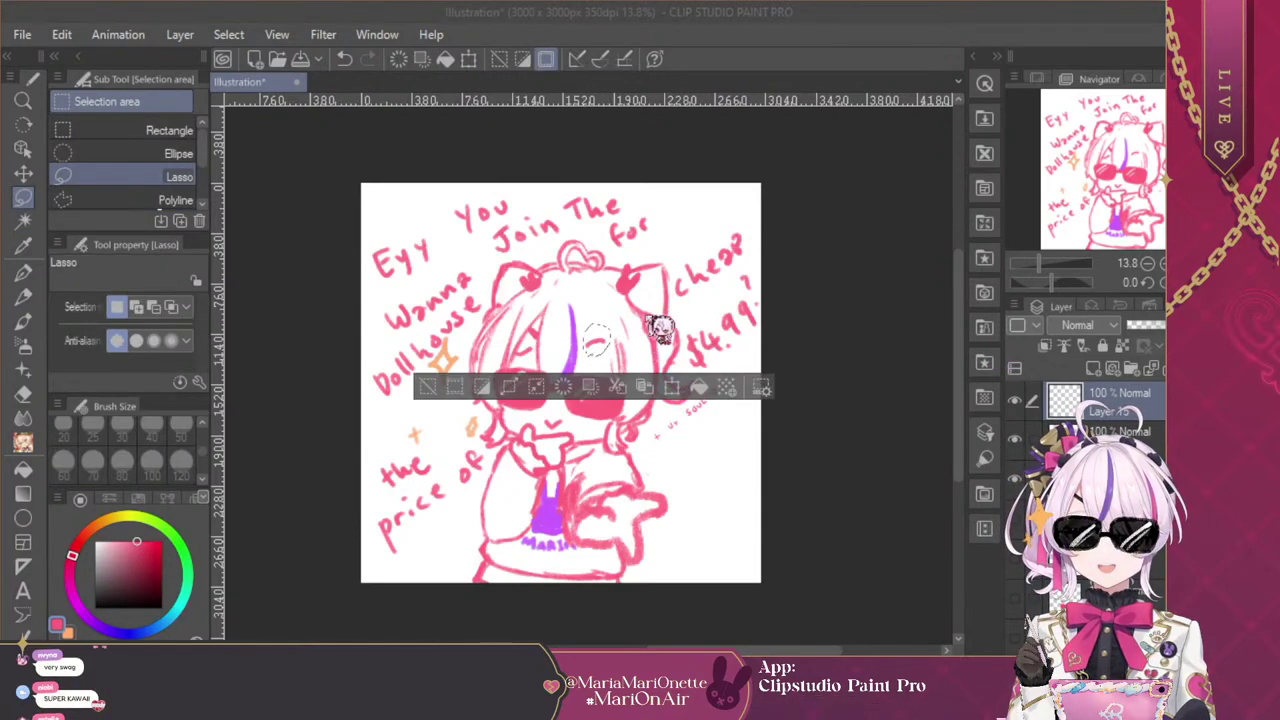
pyautogui.click(672, 387)
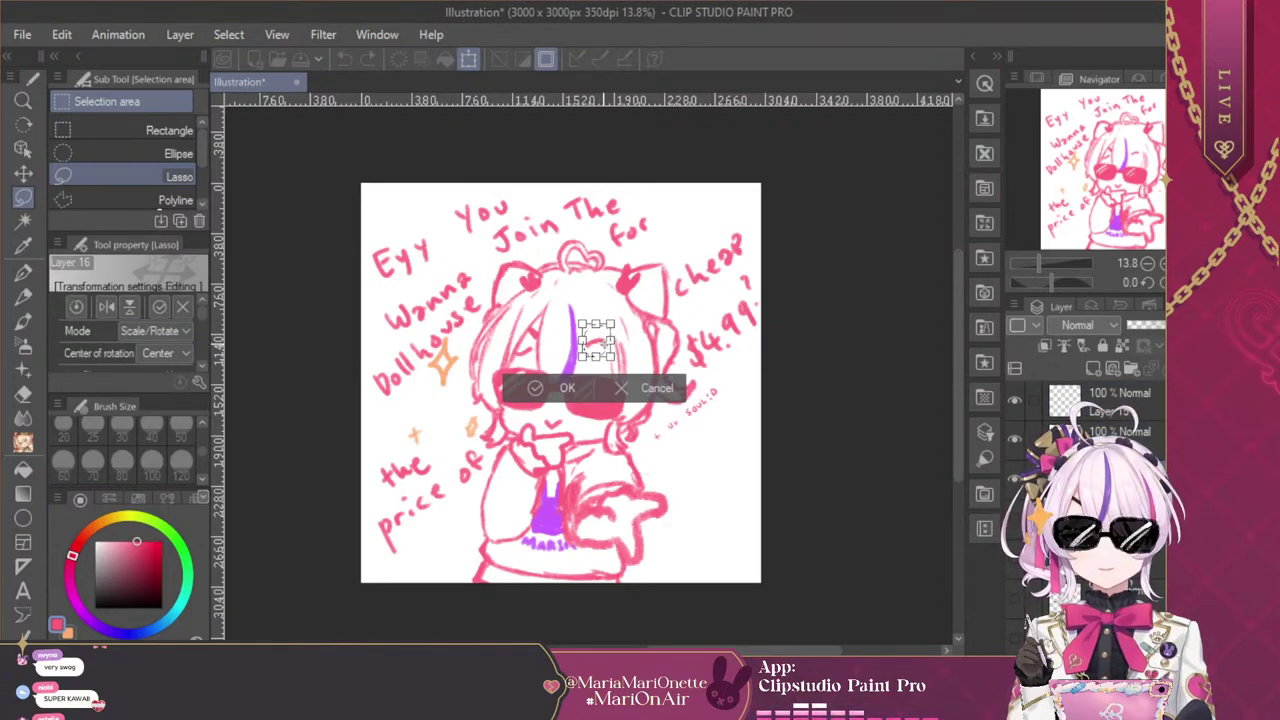
pyautogui.moveTo(597, 341)
pyautogui.mouseDown()
pyautogui.moveTo(613, 437)
pyautogui.moveTo(601, 348)
pyautogui.mouseUp()
pyautogui.click(648, 394)
pyautogui.click(426, 384)
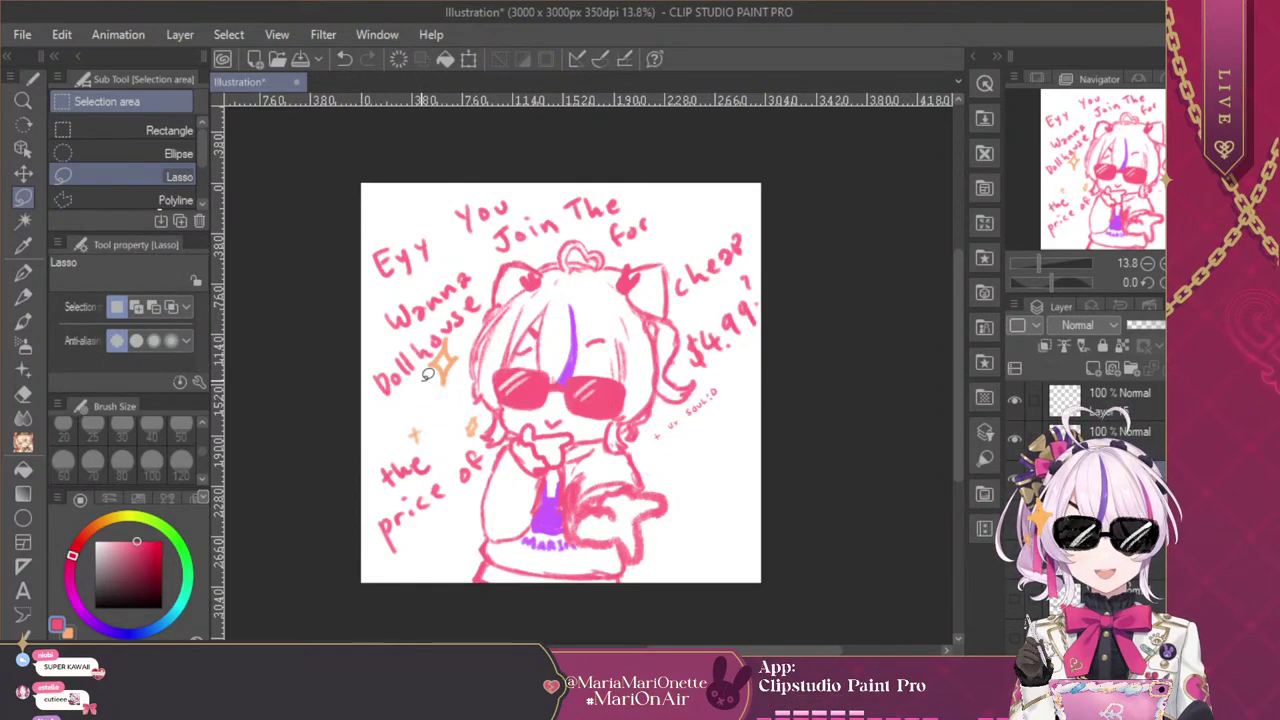
# Hide the character and lettering layers and draw a curved pink upper eyelid on the empty layer with the pencil at size 50
pyautogui.click(1014, 438)
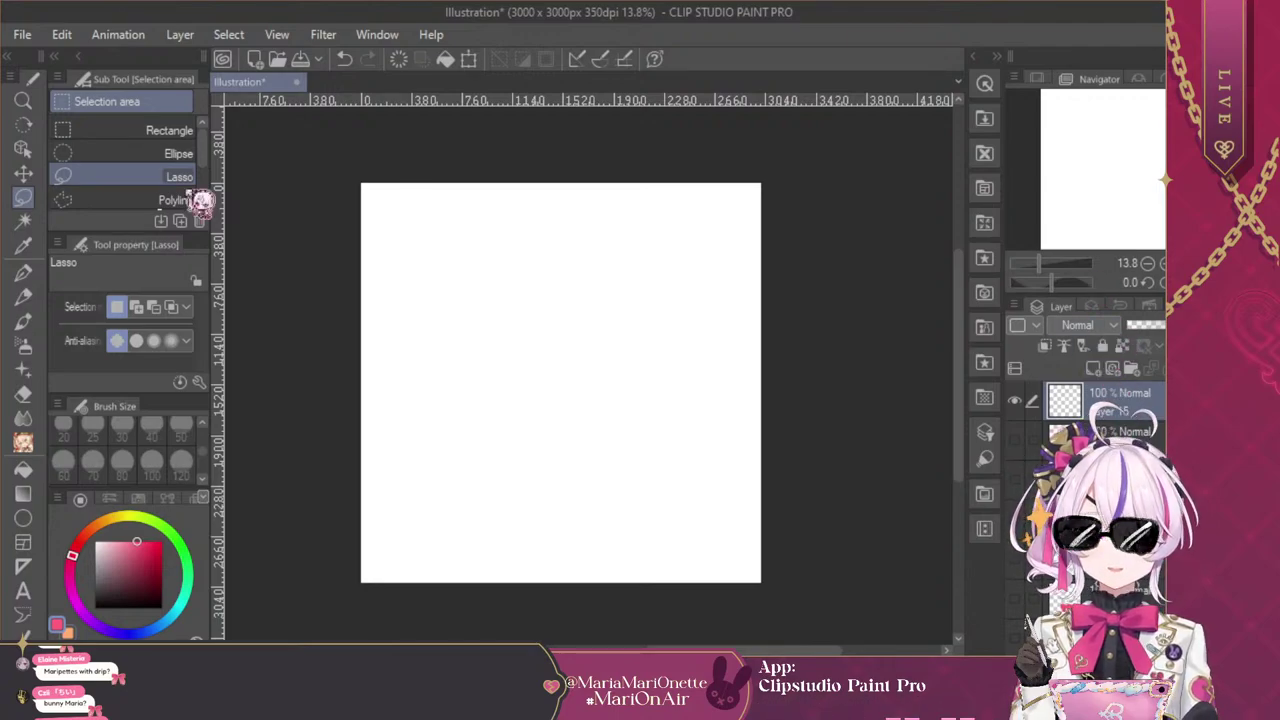
pyautogui.click(24, 418)
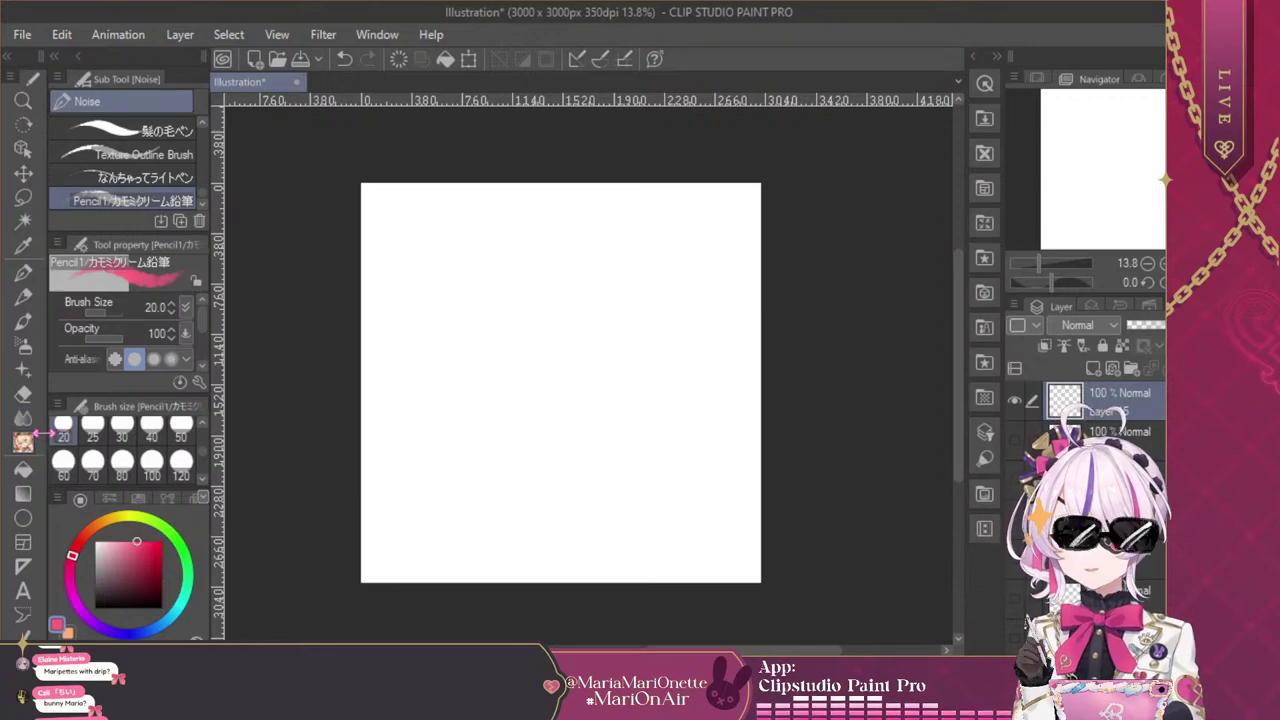
pyautogui.click(1162, 263)
pyautogui.click(1147, 263)
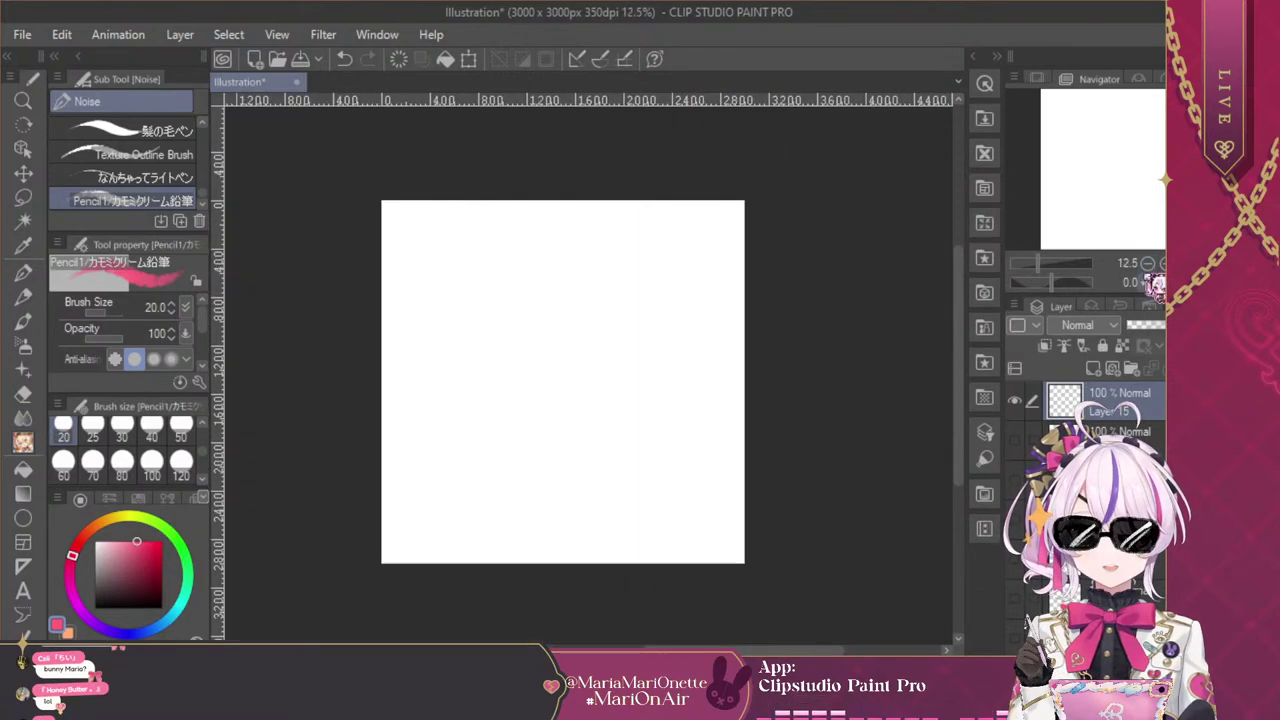
pyautogui.click(1162, 263)
pyautogui.hotkey('ctrl', '+')
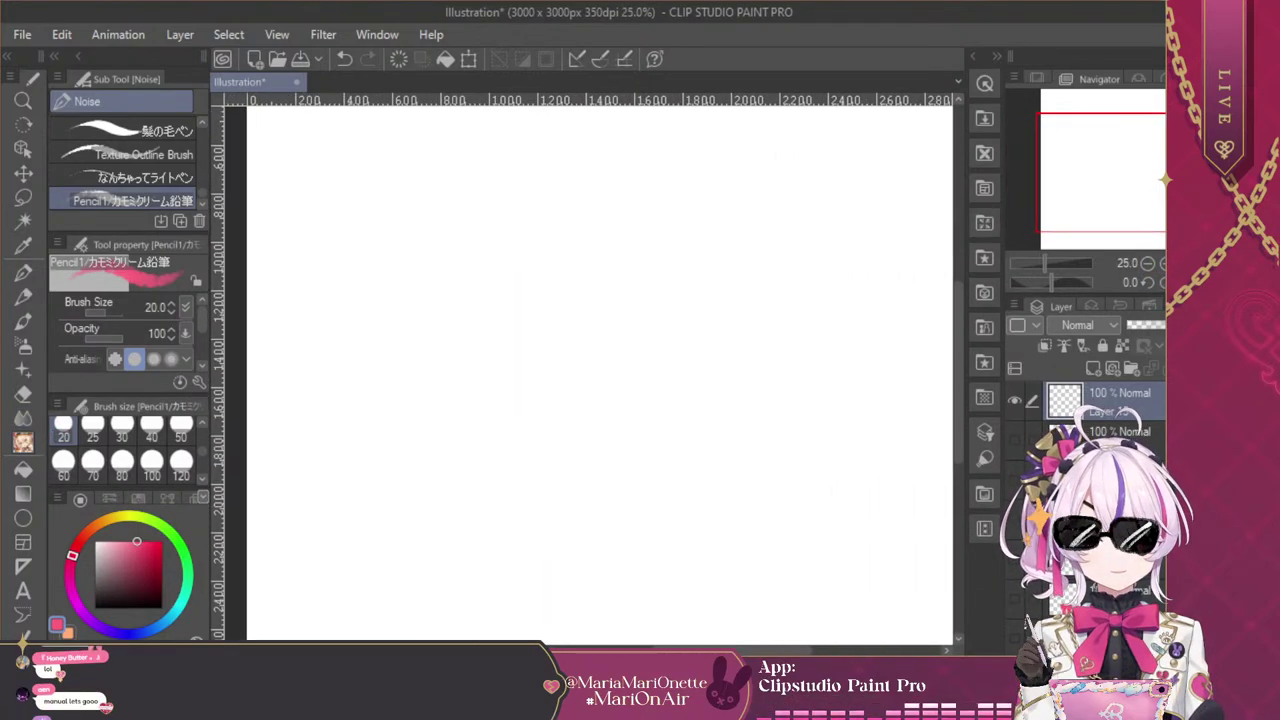
pyautogui.moveTo(1131, 197); pyautogui.dragTo(1137, 180)
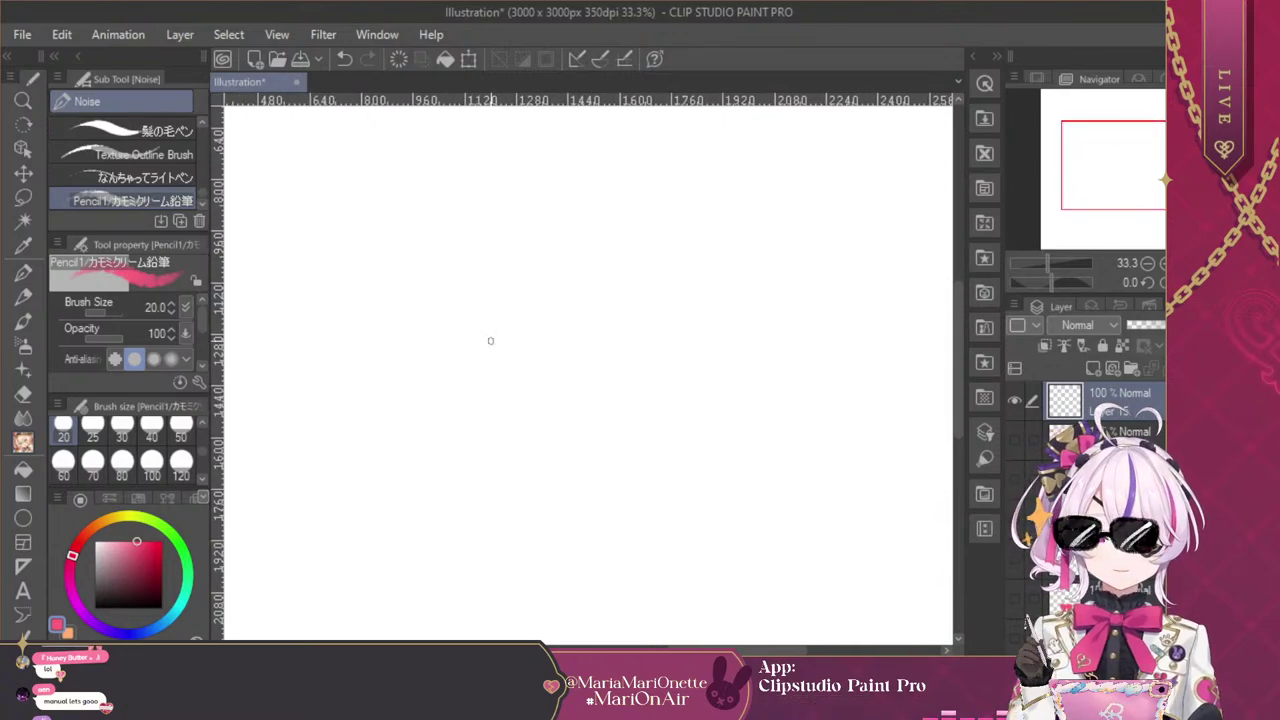
pyautogui.click(181, 430)
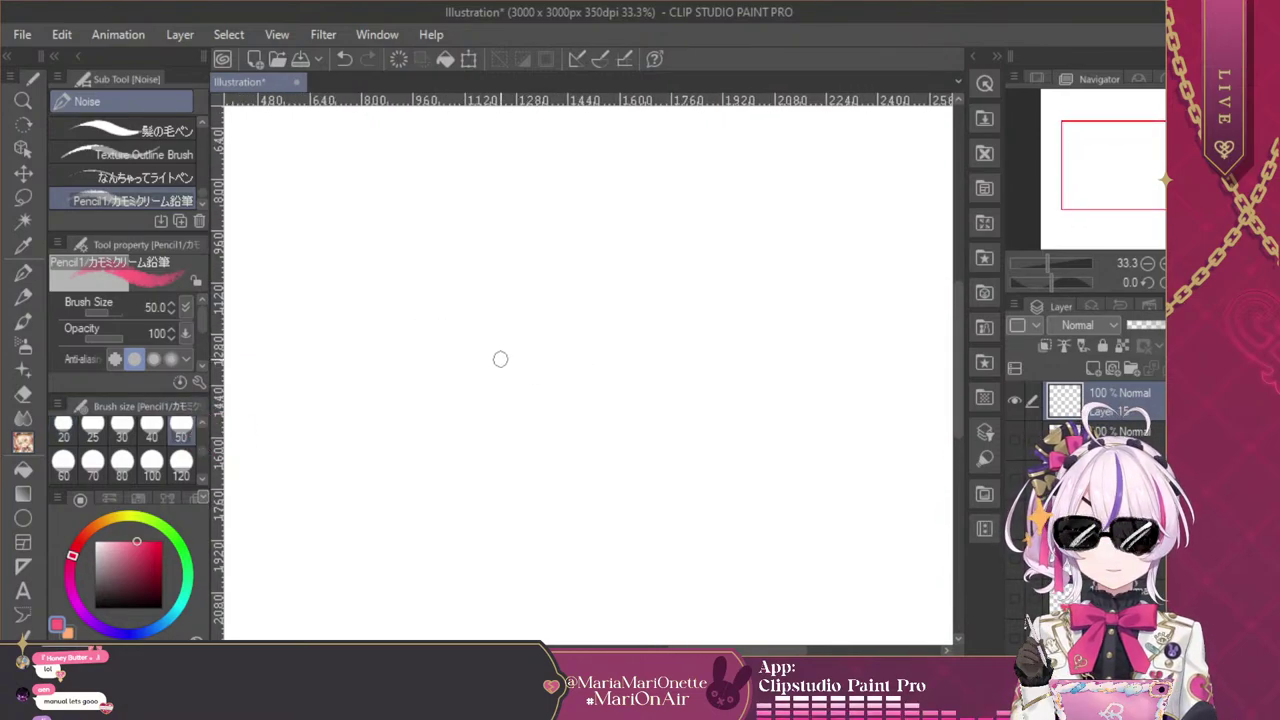
pyautogui.moveTo(492, 366); pyautogui.dragTo(570, 339)
pyautogui.moveTo(573, 347); pyautogui.dragTo(618, 376)
pyautogui.moveTo(510, 345)
pyautogui.mouseDown()
pyautogui.moveTo(471, 394)
pyautogui.moveTo(492, 411)
pyautogui.moveTo(530, 348)
pyautogui.moveTo(618, 372)
pyautogui.moveTo(531, 320)
pyautogui.moveTo(578, 340)
pyautogui.moveTo(545, 336)
pyautogui.mouseUp()
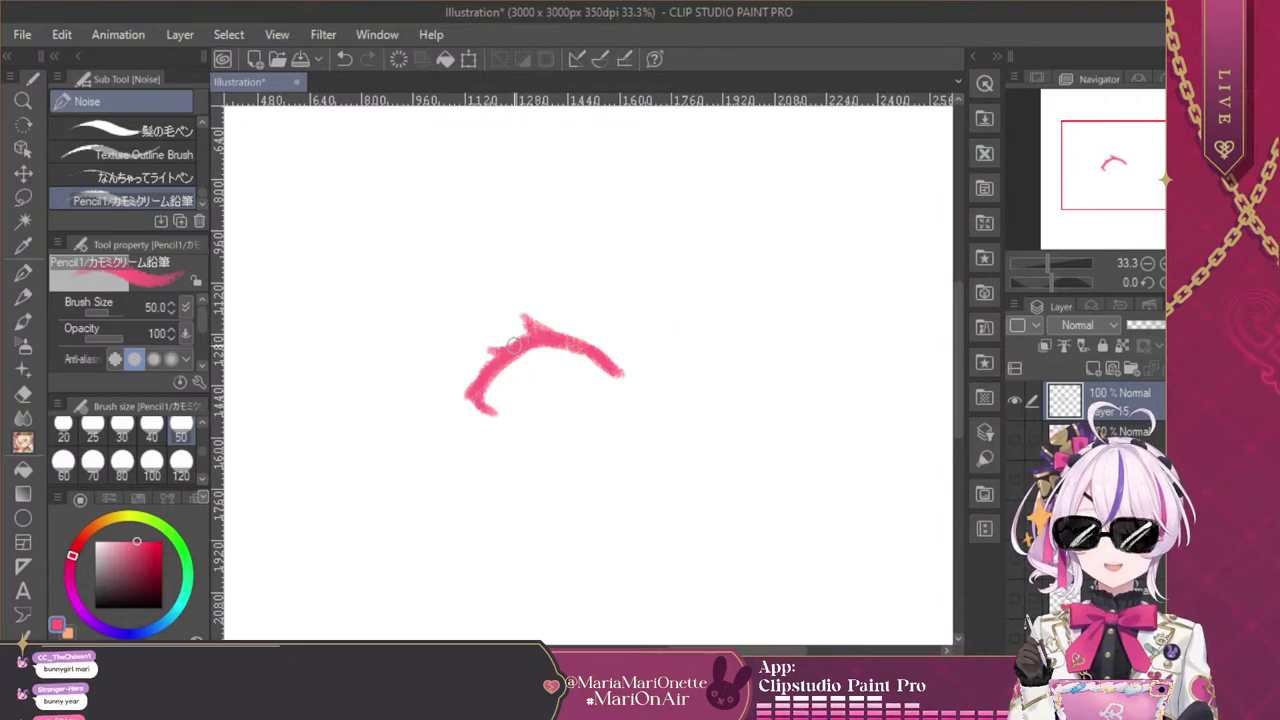
pyautogui.moveTo(500, 396); pyautogui.dragTo(466, 382)
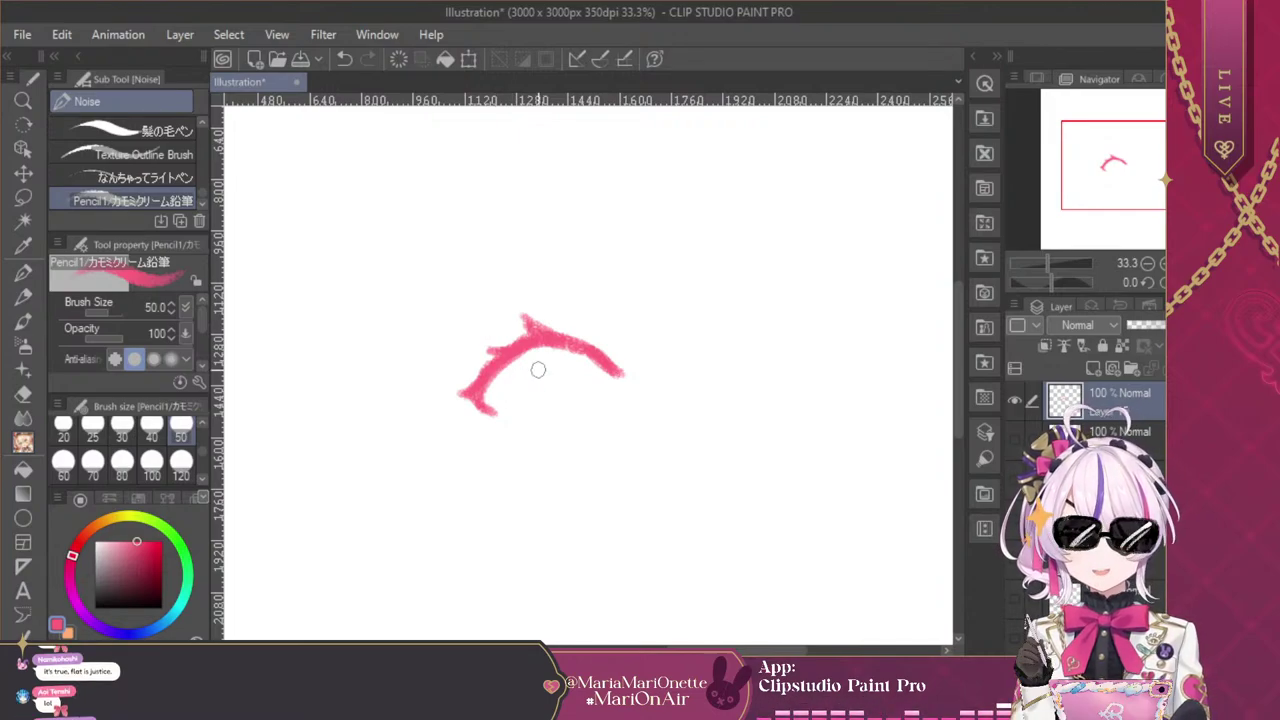
pyautogui.moveTo(516, 427)
pyautogui.mouseDown()
pyautogui.moveTo(516, 388)
pyautogui.moveTo(537, 359)
pyautogui.moveTo(525, 388)
pyautogui.moveTo(567, 353)
pyautogui.moveTo(615, 398)
pyautogui.moveTo(598, 369)
pyautogui.moveTo(612, 407)
pyautogui.mouseUp()
pyautogui.moveTo(530, 375); pyautogui.dragTo(521, 436)
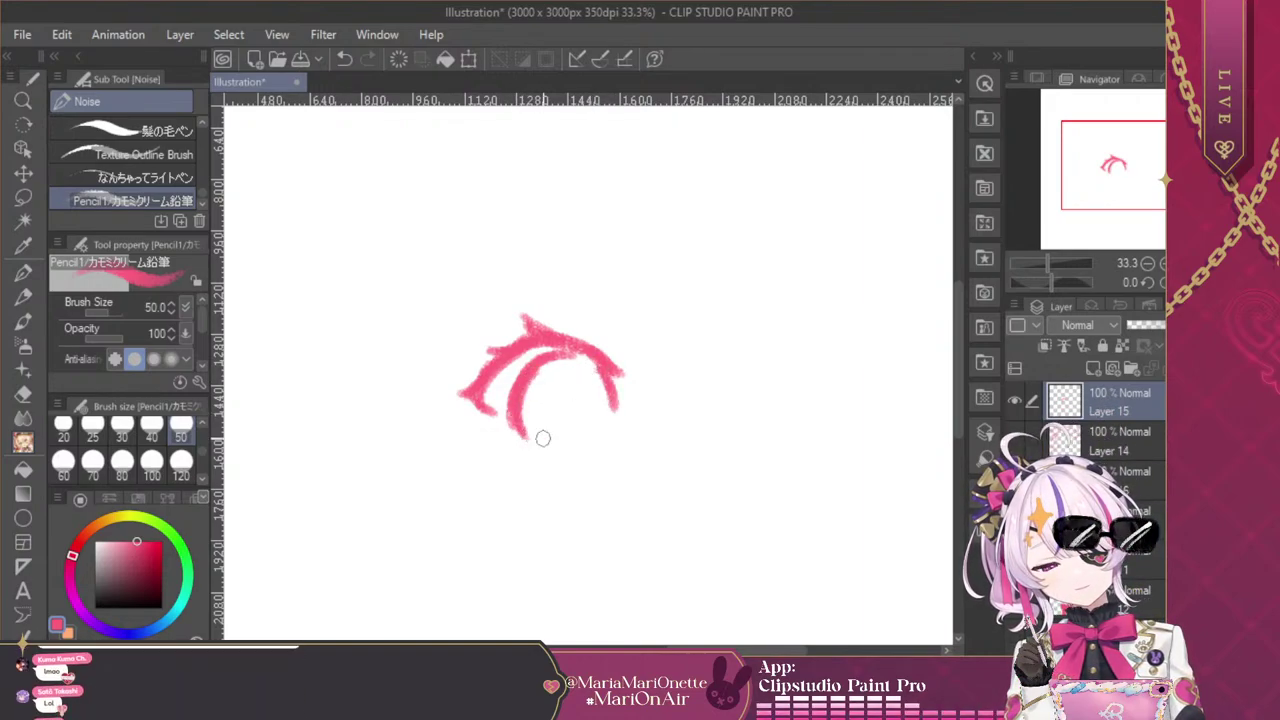
pyautogui.moveTo(595, 373); pyautogui.dragTo(607, 437)
pyautogui.moveTo(574, 354); pyautogui.dragTo(572, 379)
pyautogui.hotkey('ctrl', 'z')
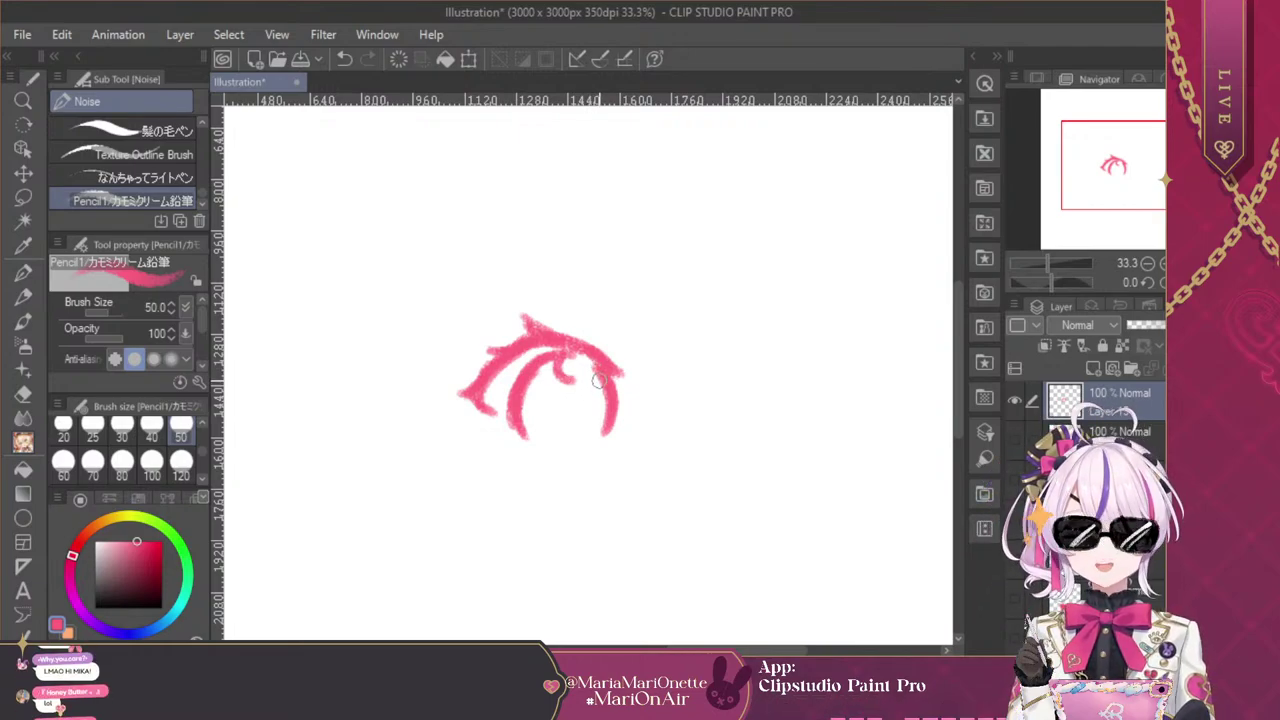
pyautogui.moveTo(594, 372)
pyautogui.mouseDown()
pyautogui.moveTo(572, 386)
pyautogui.moveTo(585, 357)
pyautogui.mouseUp()
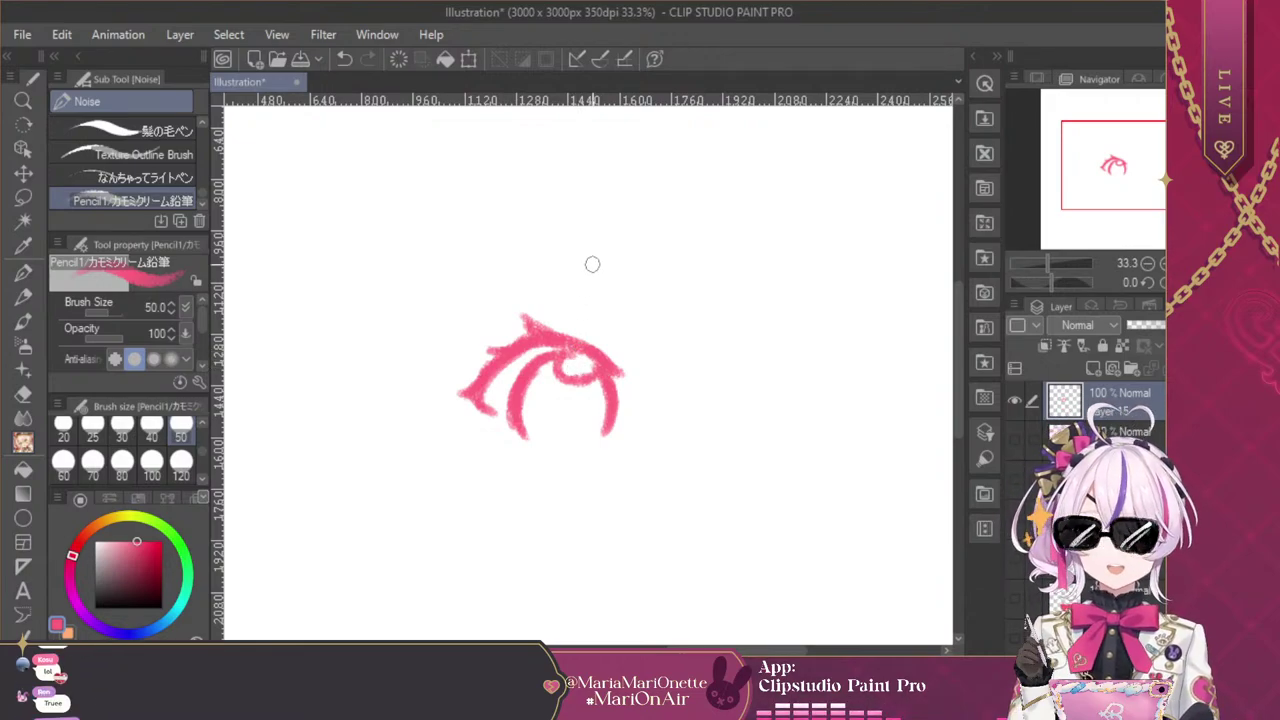
pyautogui.moveTo(535, 451); pyautogui.dragTo(608, 432)
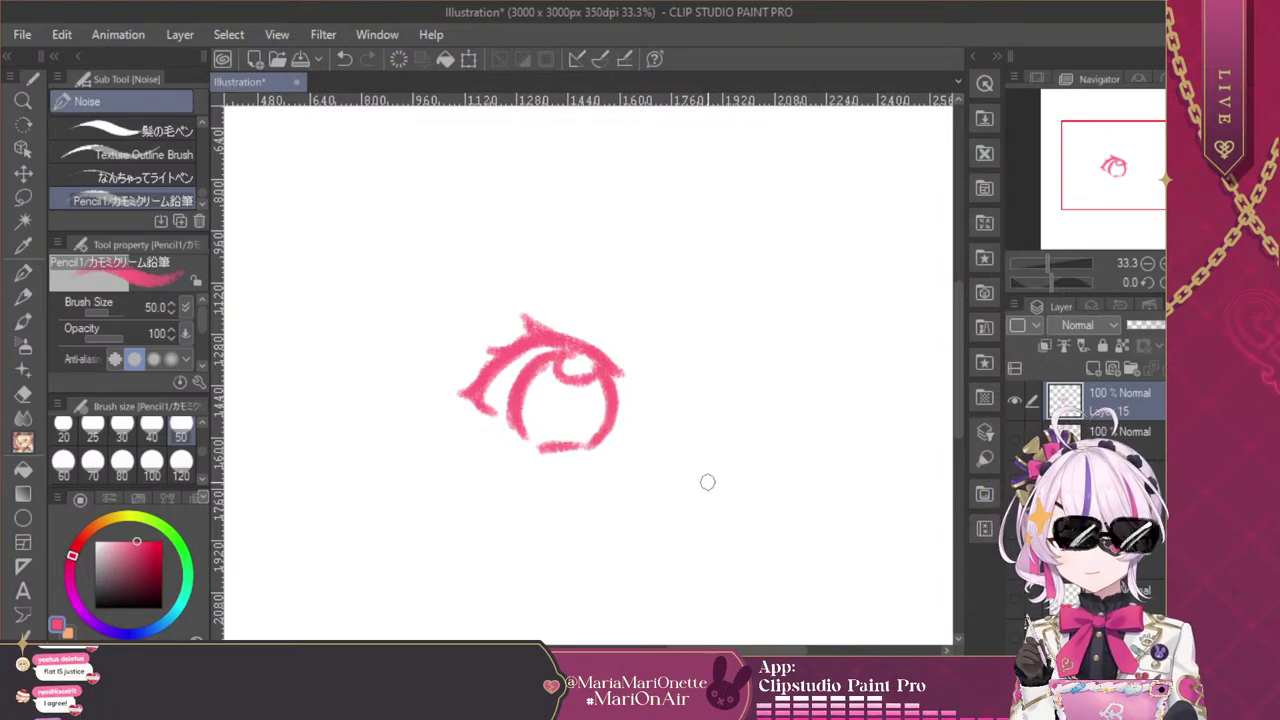
pyautogui.hotkey('ctrl', 'z')
pyautogui.hotkey('ctrl', 'z')
pyautogui.hotkey('ctrl', 'z')
pyautogui.hotkey('ctrl', 'z')
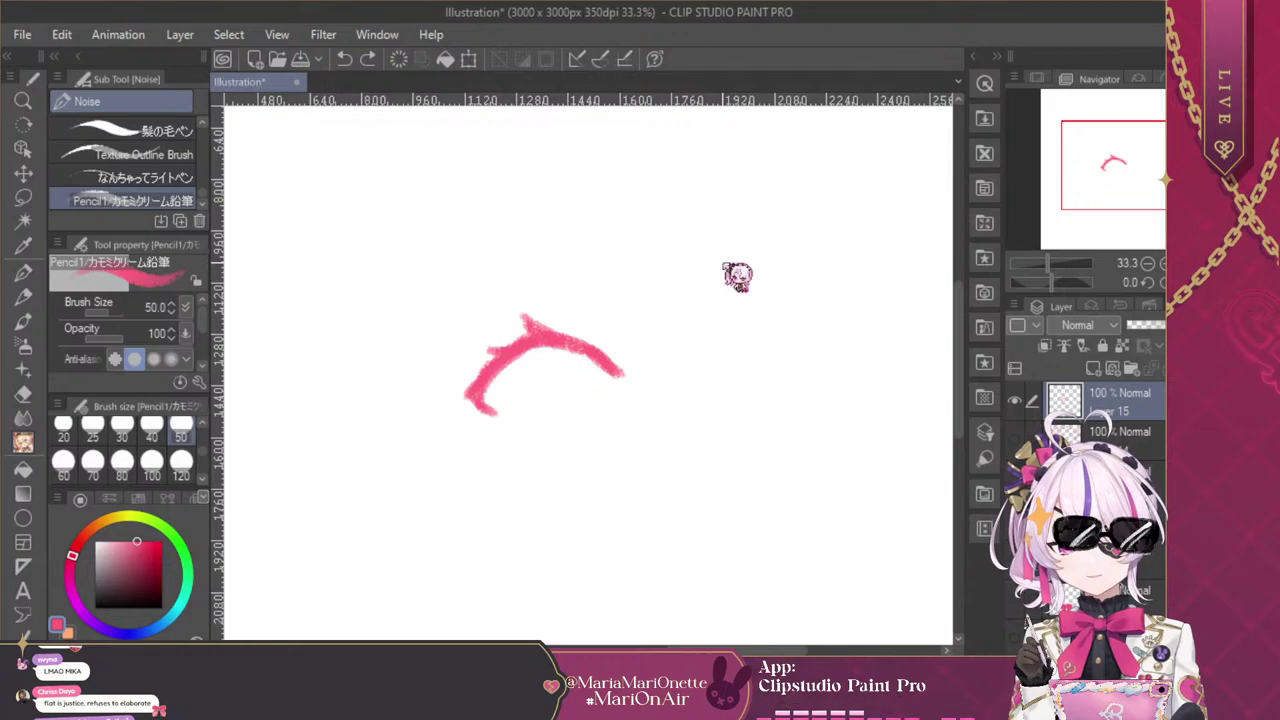
pyautogui.hotkey('ctrl', 'z')
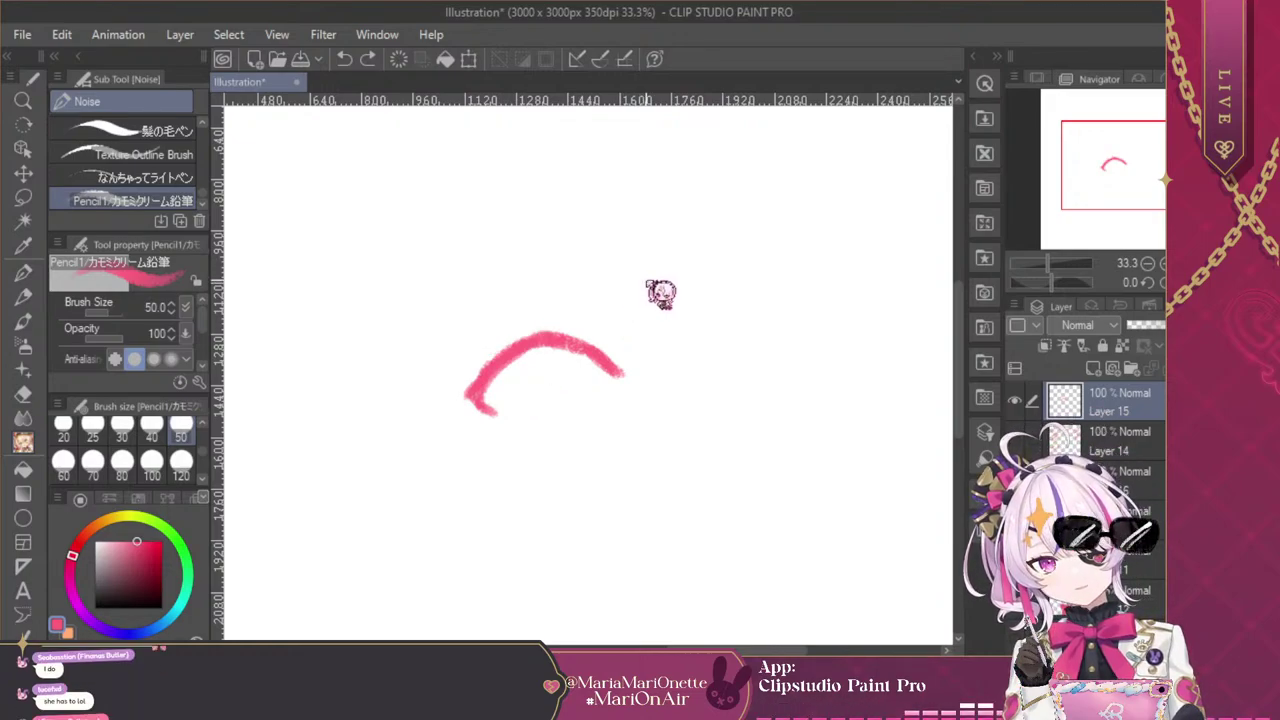
# Draw a round iris outline hanging from the eyelid, with a small curved highlight inside its upper edge
pyautogui.moveTo(512, 390)
pyautogui.mouseDown()
pyautogui.moveTo(535, 352)
pyautogui.moveTo(595, 348)
pyautogui.moveTo(603, 390)
pyautogui.mouseUp()
pyautogui.moveTo(549, 350)
pyautogui.mouseDown()
pyautogui.moveTo(585, 364)
pyautogui.moveTo(571, 375)
pyautogui.moveTo(595, 355)
pyautogui.mouseUp()
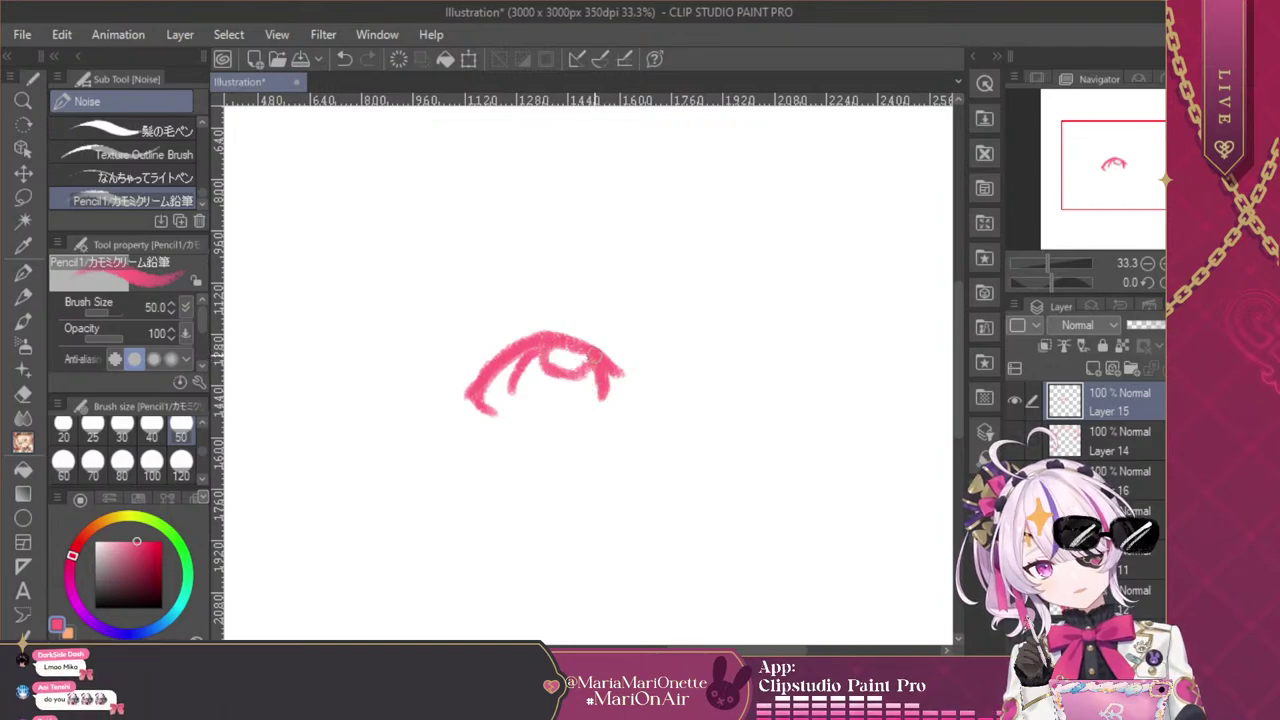
pyautogui.moveTo(518, 378); pyautogui.dragTo(529, 427)
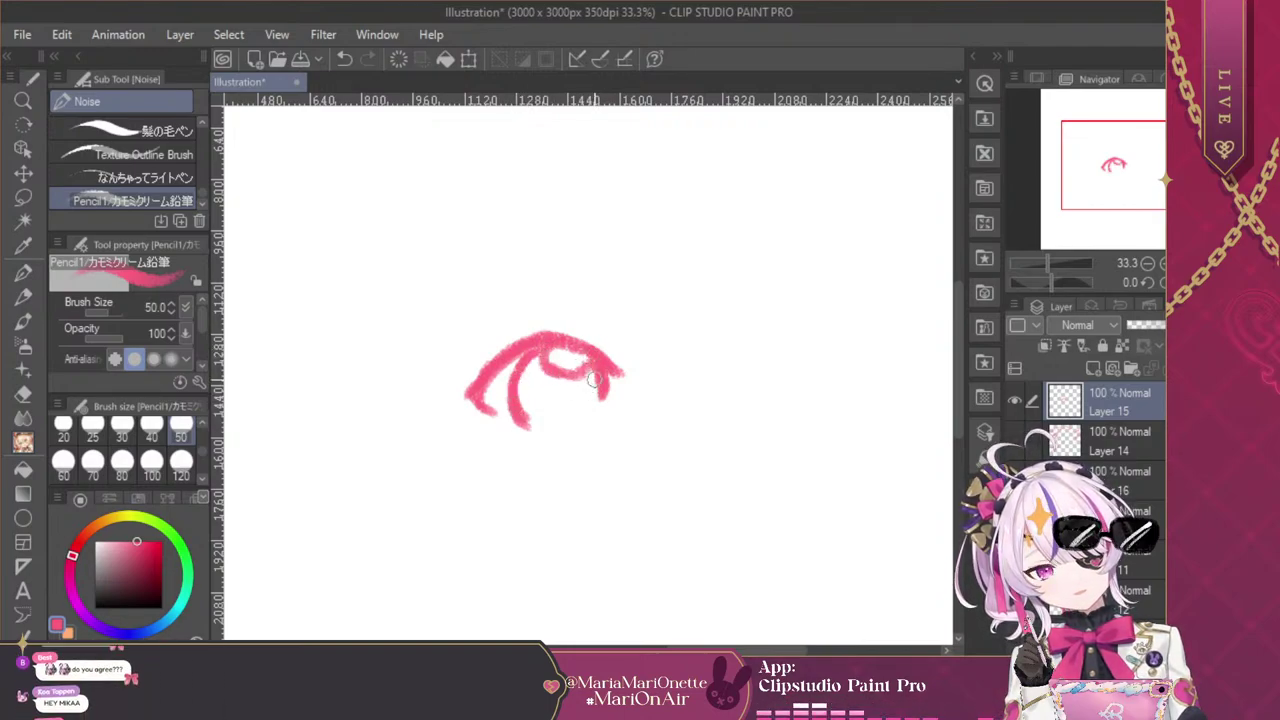
pyautogui.moveTo(603, 392); pyautogui.dragTo(584, 430)
pyautogui.moveTo(540, 433); pyautogui.dragTo(588, 428)
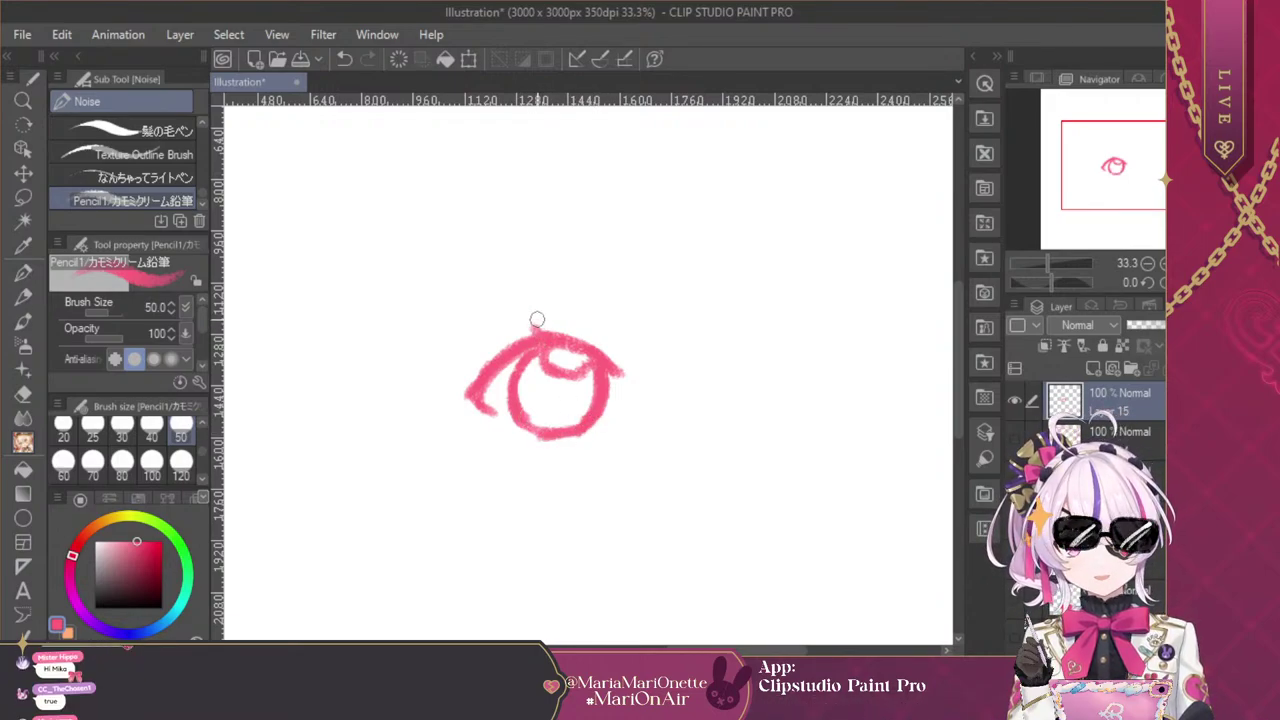
# Thicken the eyelid, add a short vertical stroke above its middle, and lightly shade the iris's upper half in pink
pyautogui.moveTo(548, 334)
pyautogui.mouseDown()
pyautogui.moveTo(550, 316)
pyautogui.moveTo(590, 352)
pyautogui.mouseUp()
pyautogui.moveTo(505, 355); pyautogui.dragTo(480, 370)
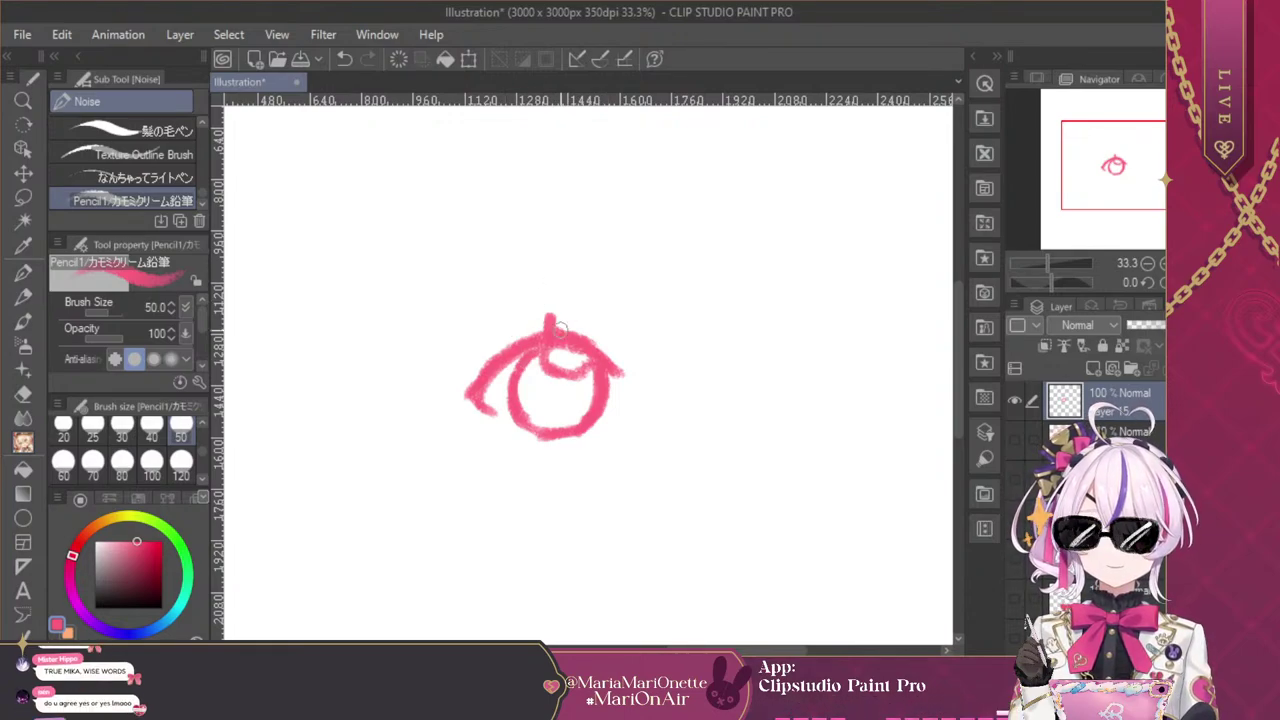
pyautogui.moveTo(533, 365)
pyautogui.mouseDown()
pyautogui.moveTo(528, 400)
pyautogui.moveTo(576, 397)
pyautogui.mouseUp()
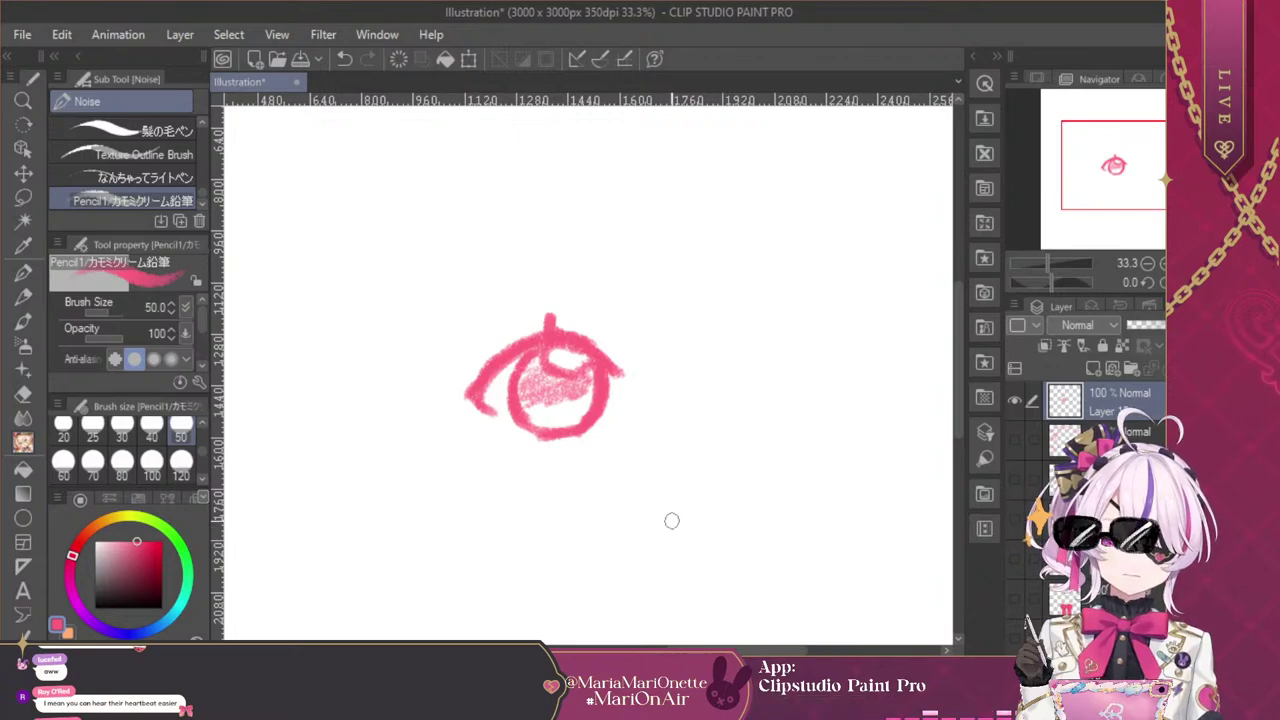
pyautogui.click(1147, 263)
pyautogui.doubleClick(1147, 263)
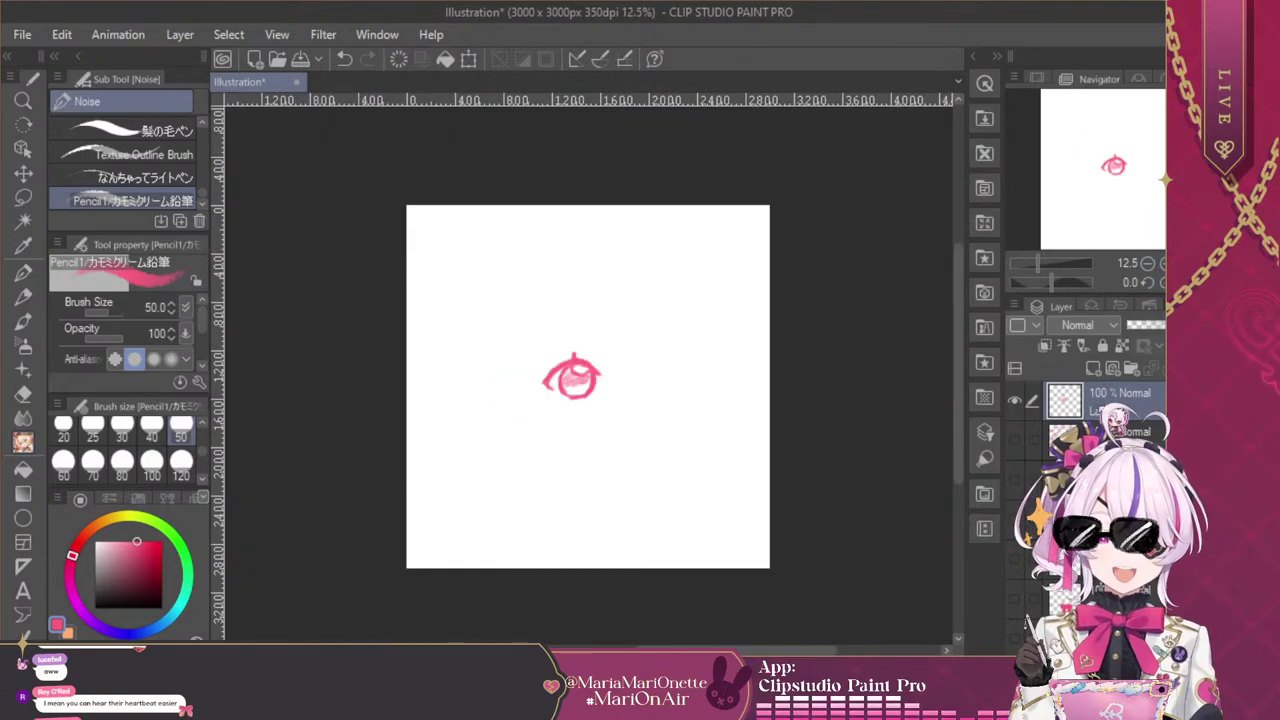
pyautogui.click(1162, 263)
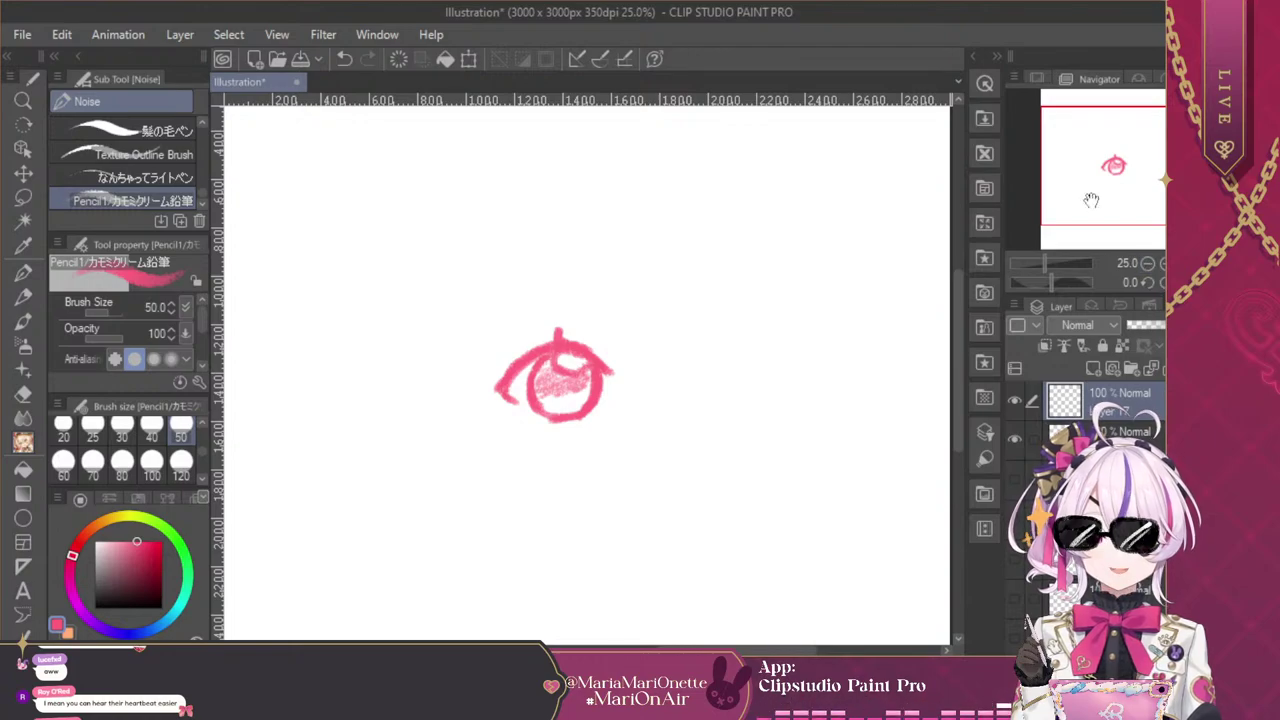
pyautogui.moveTo(623, 196); pyautogui.dragTo(600, 324)
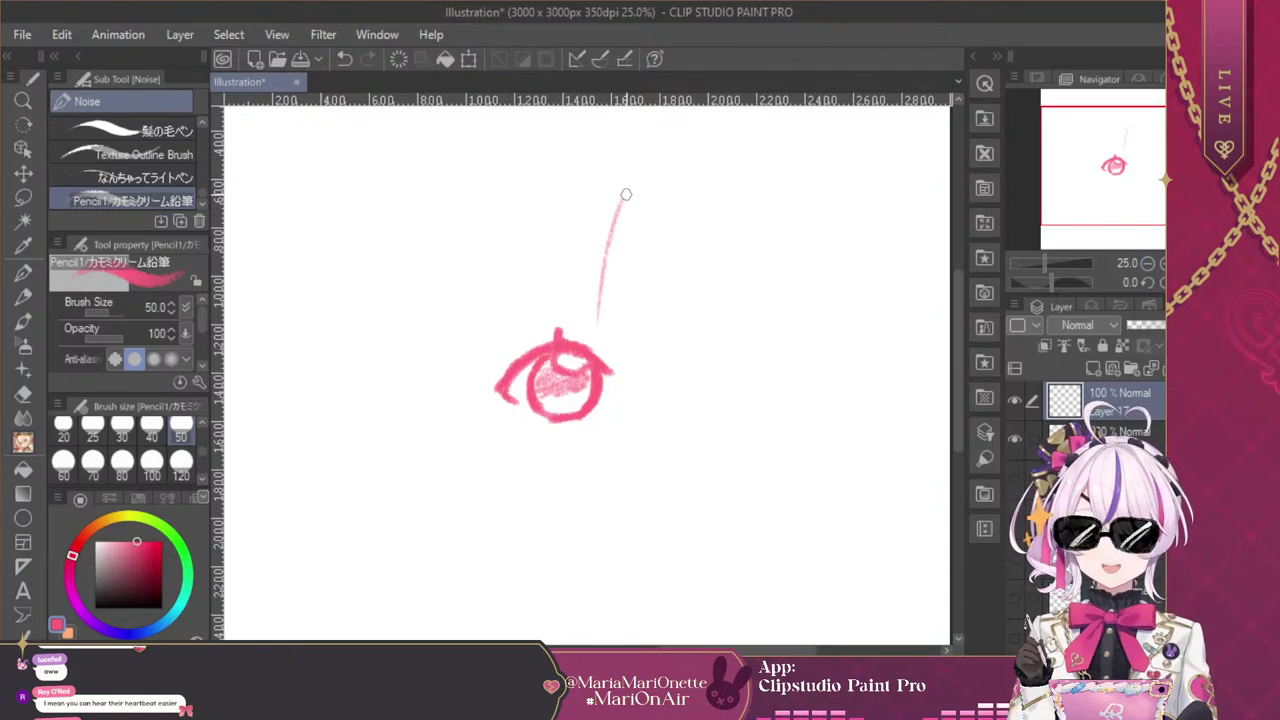
pyautogui.moveTo(626, 194); pyautogui.dragTo(601, 360)
pyautogui.moveTo(601, 268); pyautogui.dragTo(600, 362)
pyautogui.click(344, 58)
pyautogui.click(344, 58)
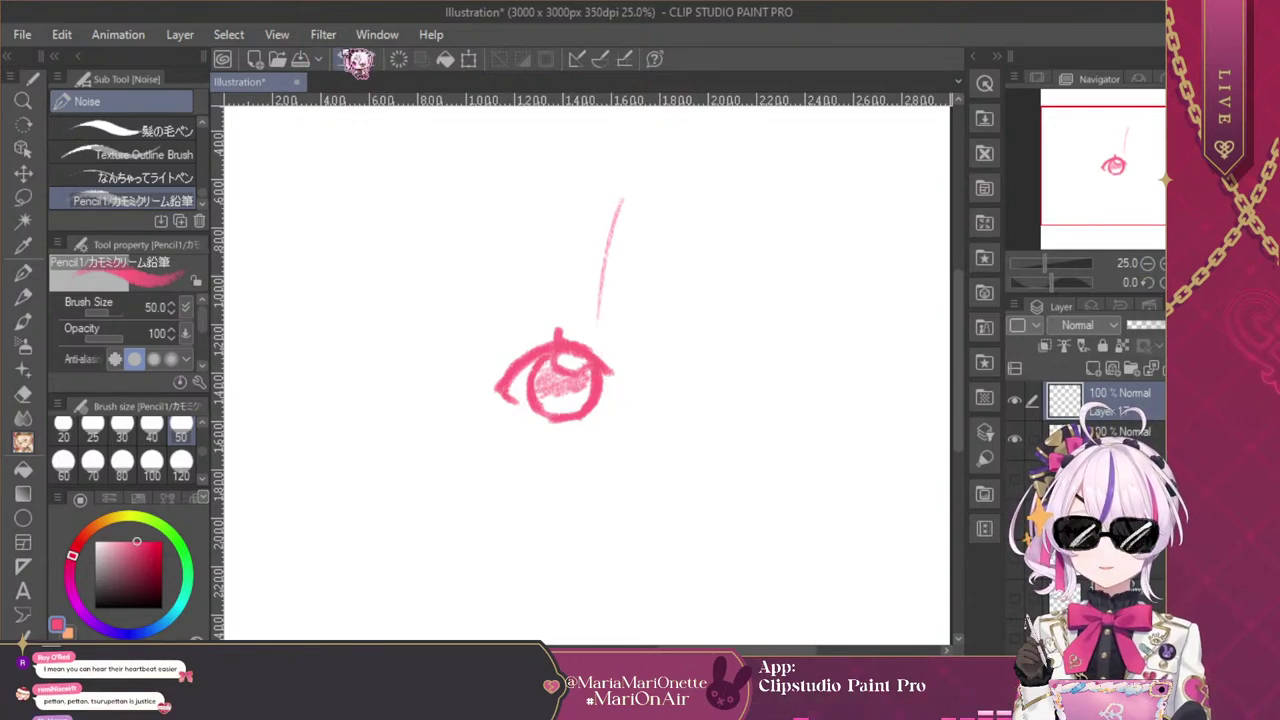
pyautogui.click(344, 58)
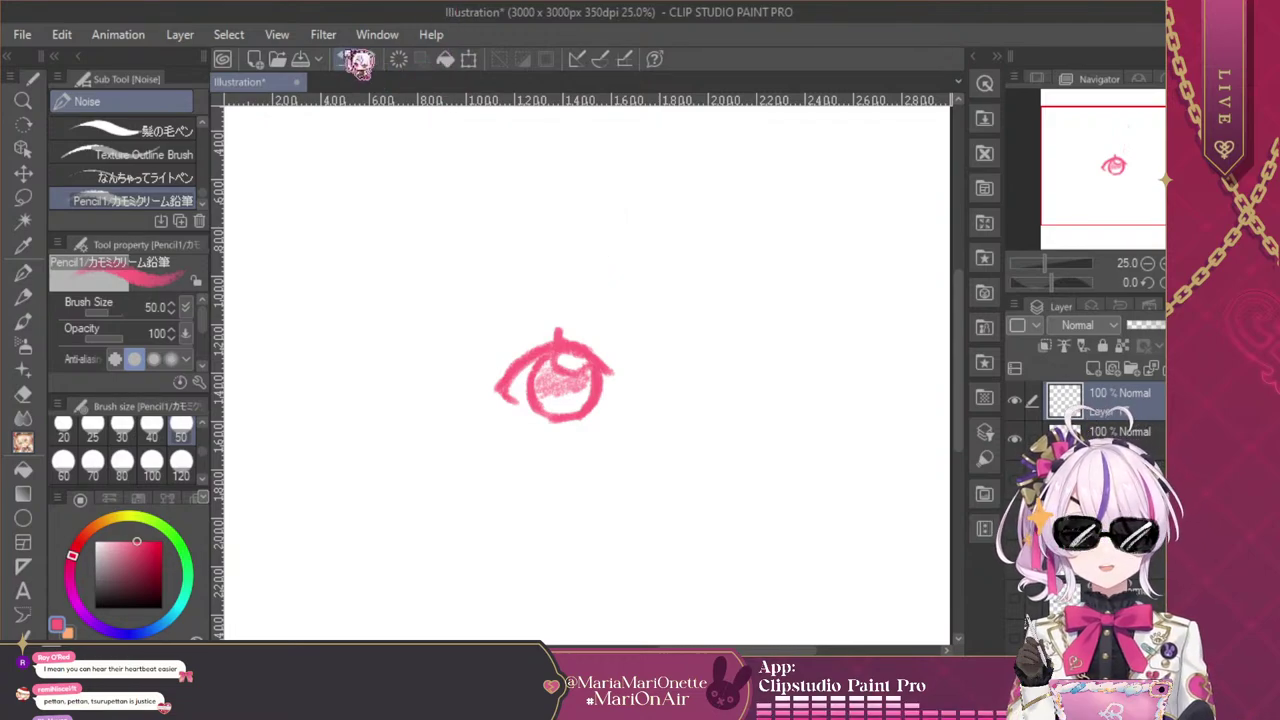
pyautogui.moveTo(617, 178)
pyautogui.mouseDown()
pyautogui.moveTo(587, 302)
pyautogui.moveTo(593, 290)
pyautogui.moveTo(609, 386)
pyautogui.mouseUp()
pyautogui.moveTo(595, 316); pyautogui.dragTo(612, 394)
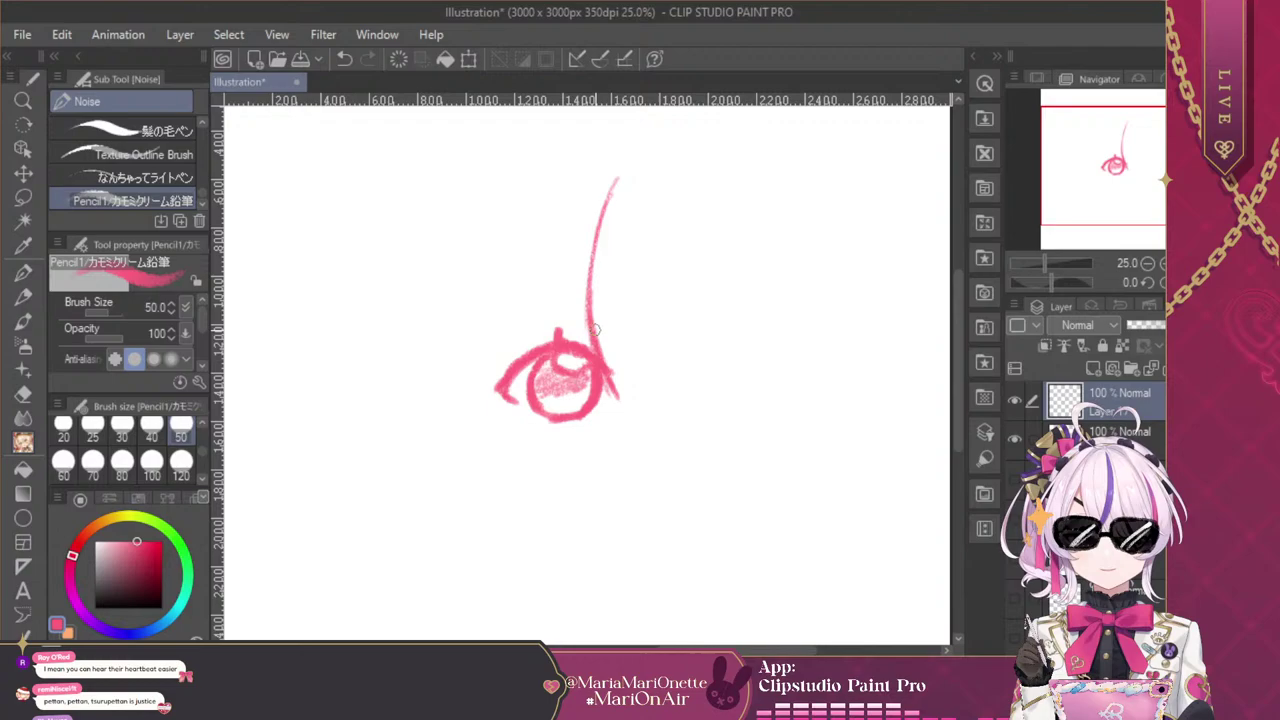
pyautogui.click(344, 58)
pyautogui.click(344, 58)
pyautogui.click(344, 58)
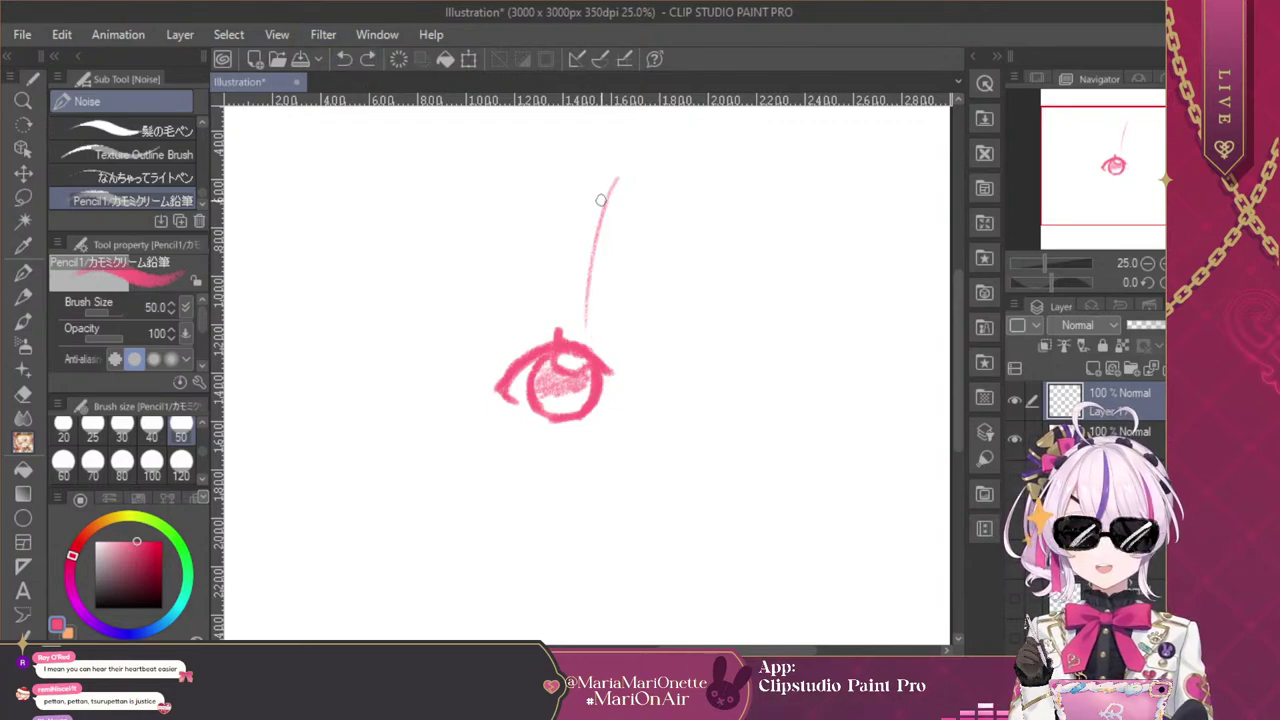
pyautogui.click(344, 58)
# Draw a long curved fringe line from above the eye past its inner corner, ending in a small hook and short horizontal stroke
pyautogui.moveTo(604, 168); pyautogui.dragTo(612, 375)
pyautogui.moveTo(596, 303); pyautogui.dragTo(628, 397)
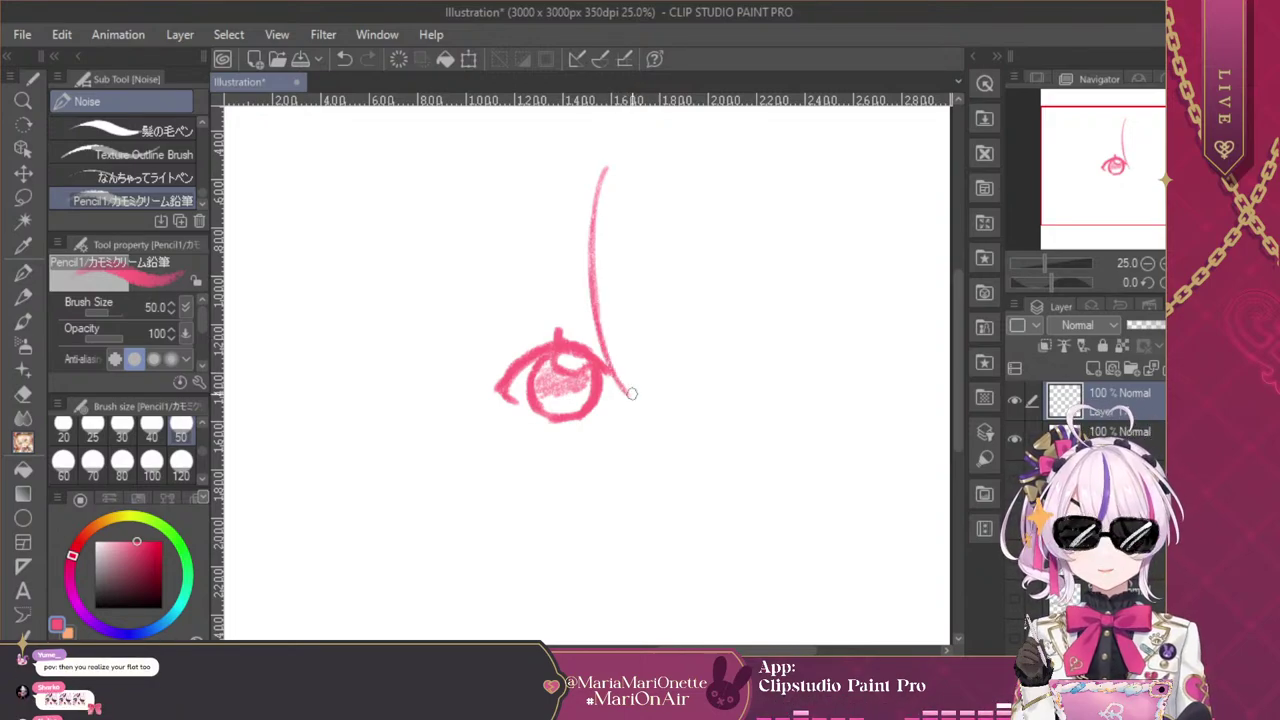
pyautogui.moveTo(634, 394)
pyautogui.mouseDown()
pyautogui.moveTo(630, 381)
pyautogui.moveTo(642, 396)
pyautogui.mouseUp()
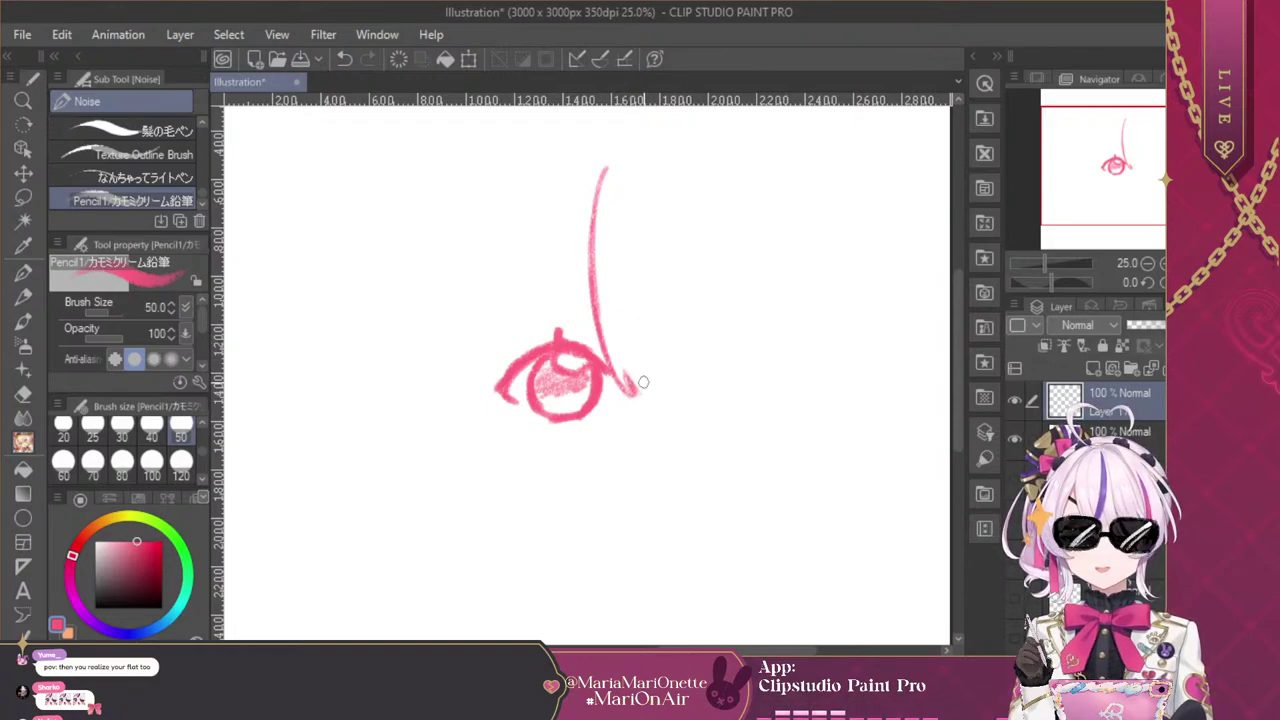
pyautogui.moveTo(634, 386); pyautogui.dragTo(646, 393)
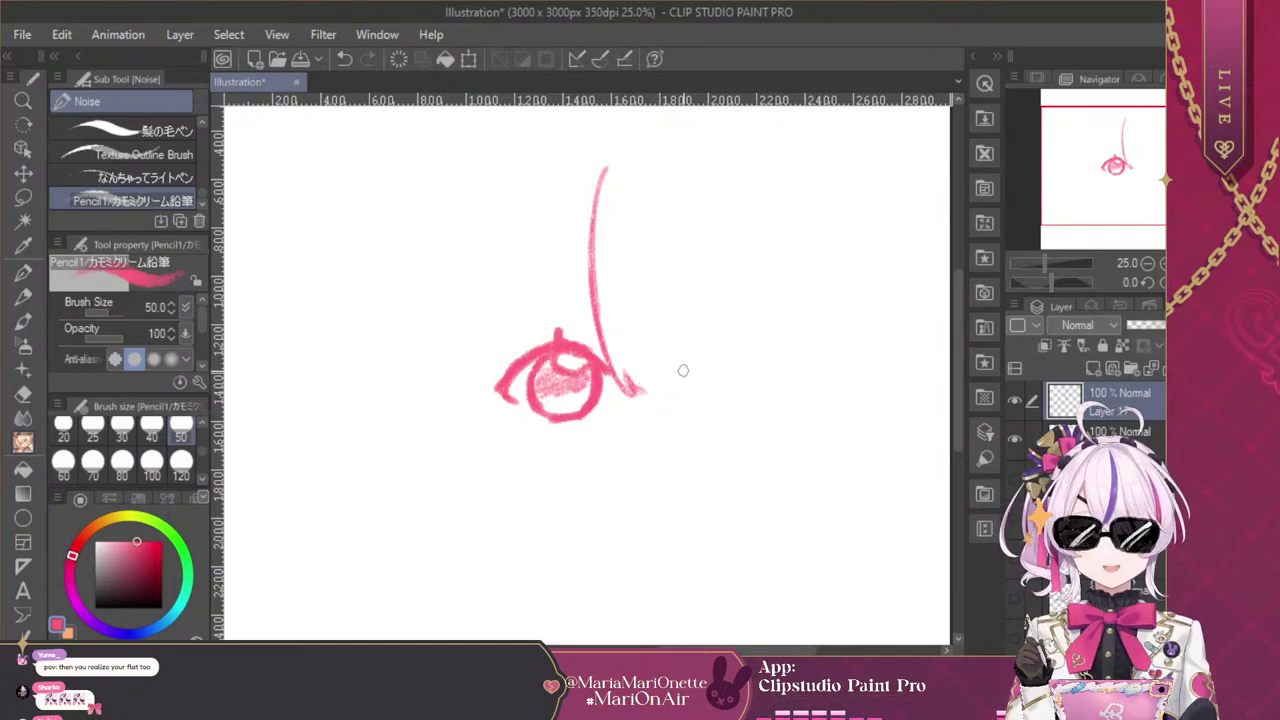
pyautogui.click(345, 58)
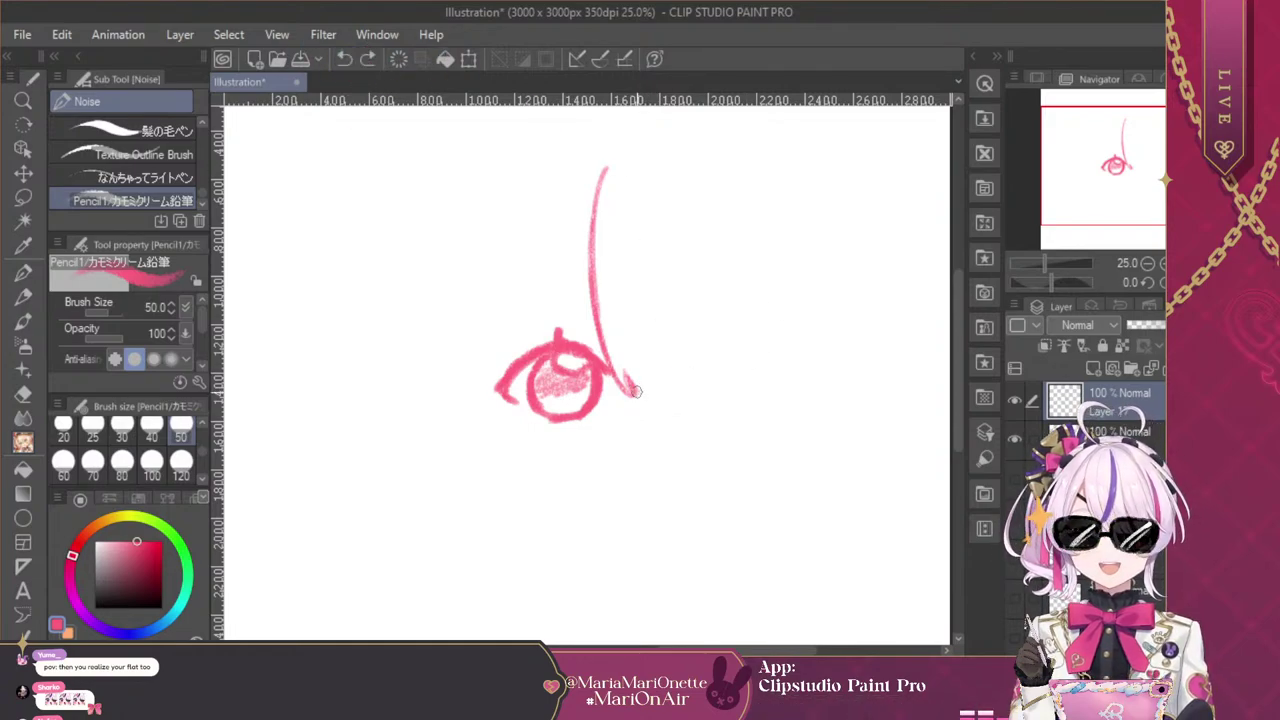
pyautogui.moveTo(634, 386); pyautogui.dragTo(656, 393)
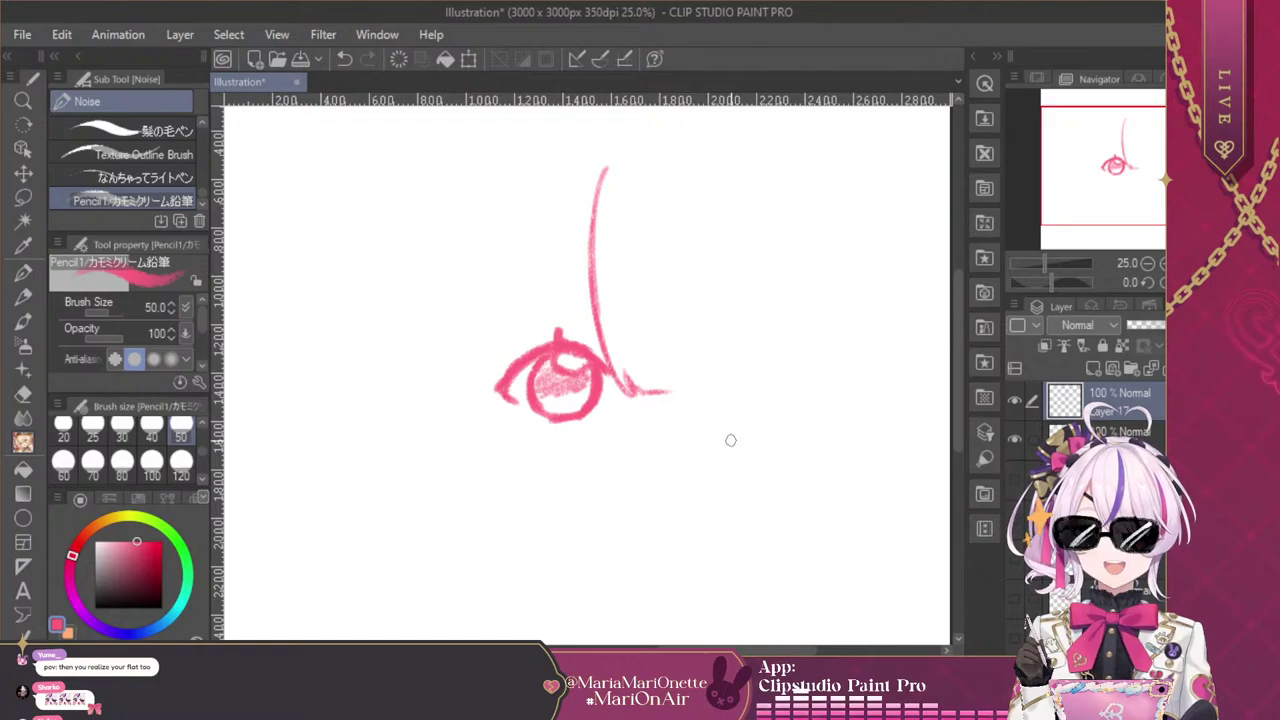
# Continue the fringe's lower edge with a row of short spiky hair tips ending in a taller spike
pyautogui.moveTo(723, 337)
pyautogui.mouseDown()
pyautogui.moveTo(752, 384)
pyautogui.moveTo(721, 349)
pyautogui.moveTo(736, 386)
pyautogui.moveTo(722, 354)
pyautogui.moveTo(699, 381)
pyautogui.mouseUp()
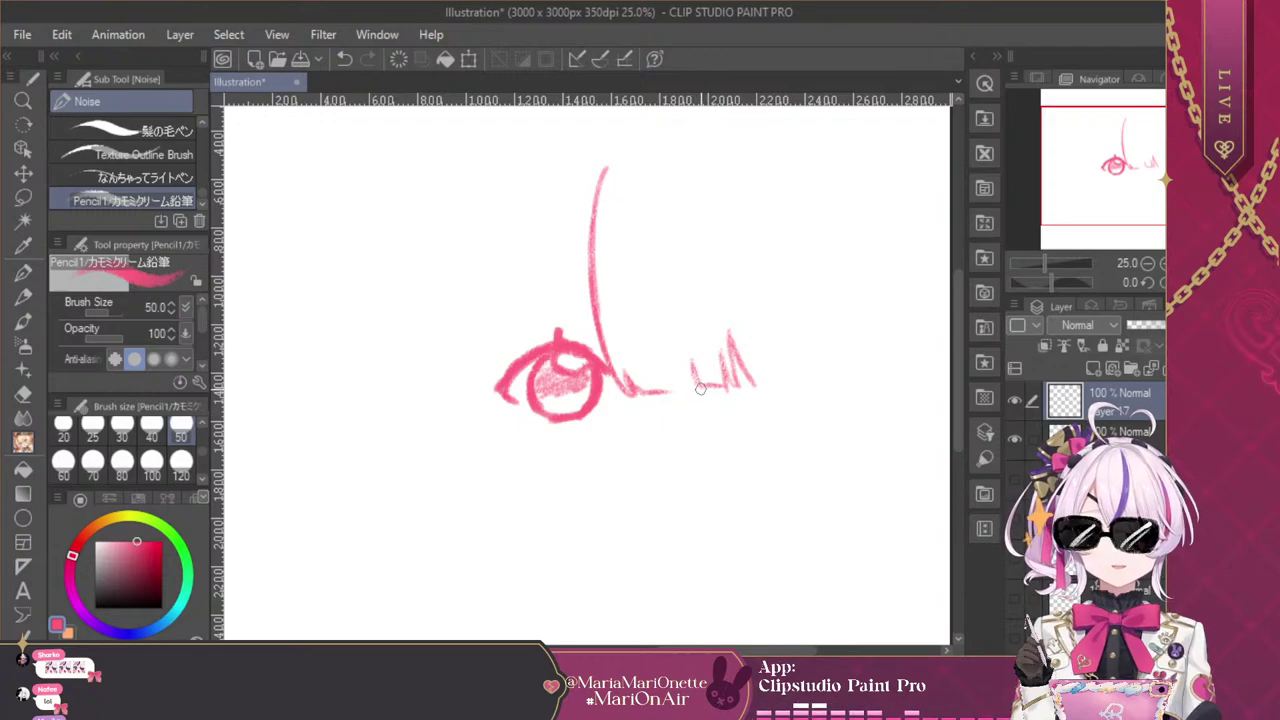
pyautogui.moveTo(691, 365); pyautogui.dragTo(697, 385)
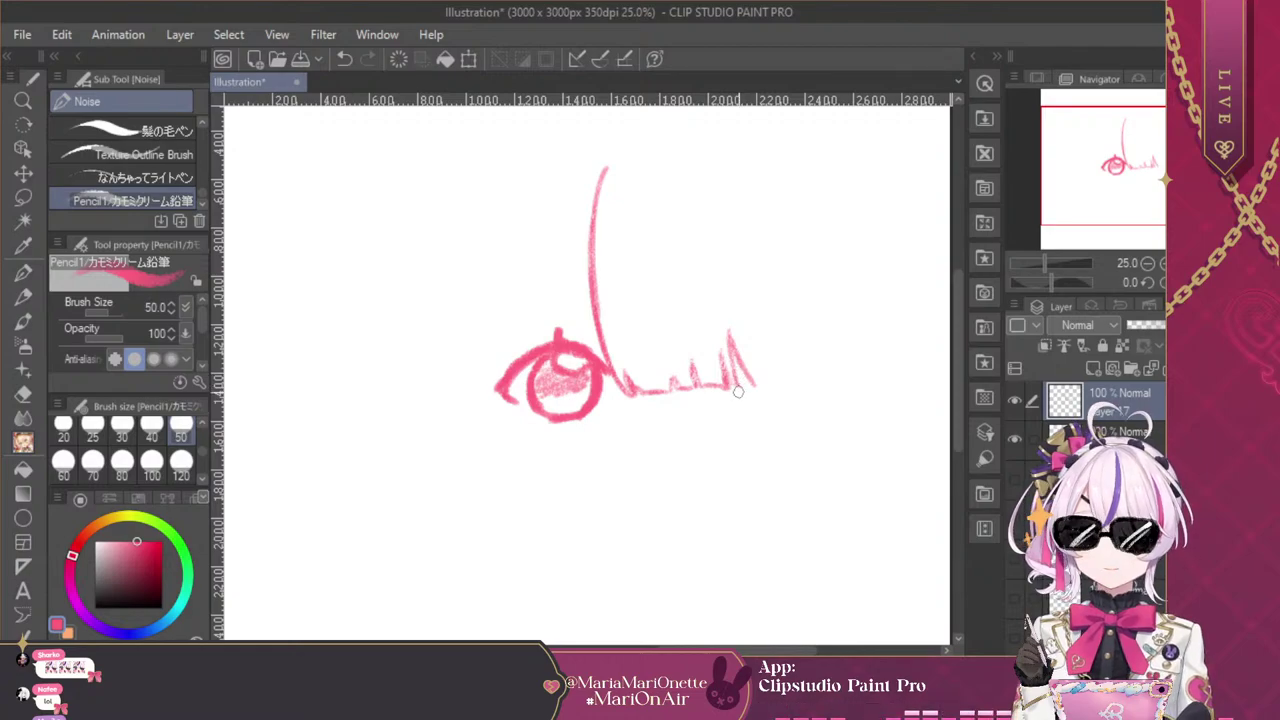
pyautogui.moveTo(746, 372); pyautogui.dragTo(760, 390)
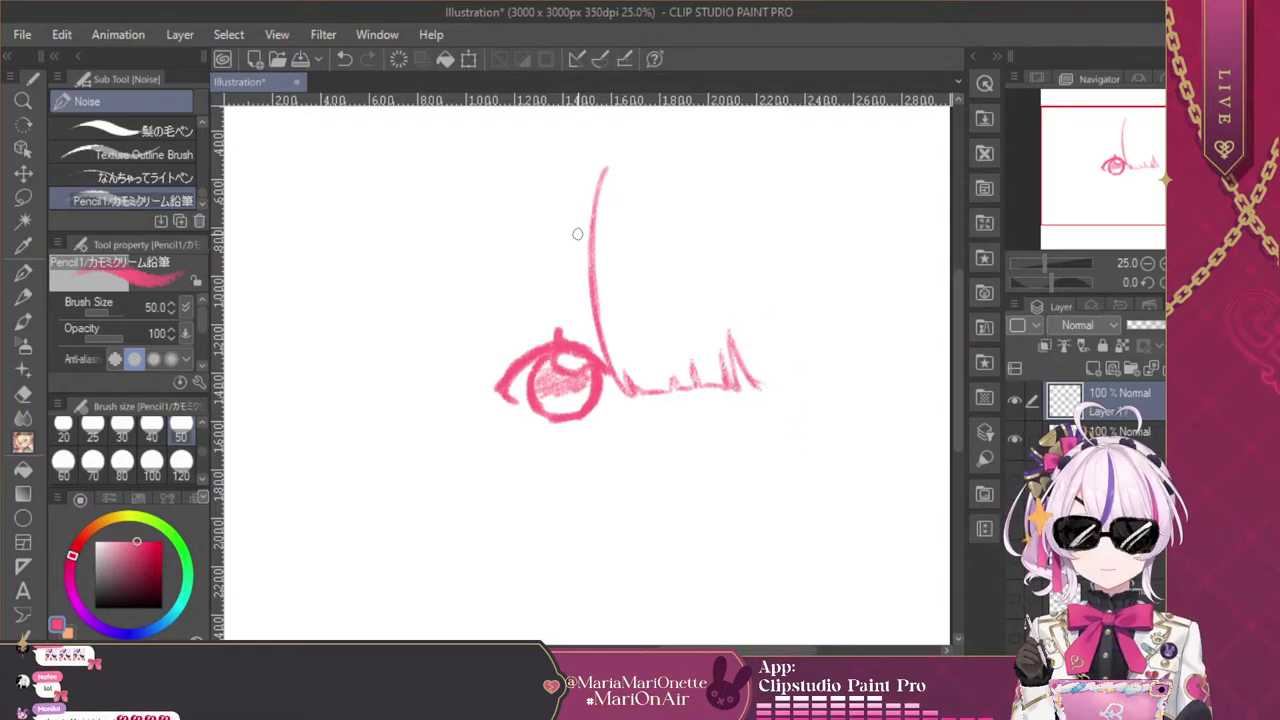
# Draw a curved strand from the fringe line down to the eyelid, forming a pointed gap, and remove the excess line above their junction
pyautogui.moveTo(587, 228); pyautogui.dragTo(524, 344)
pyautogui.moveTo(591, 221); pyautogui.dragTo(521, 356)
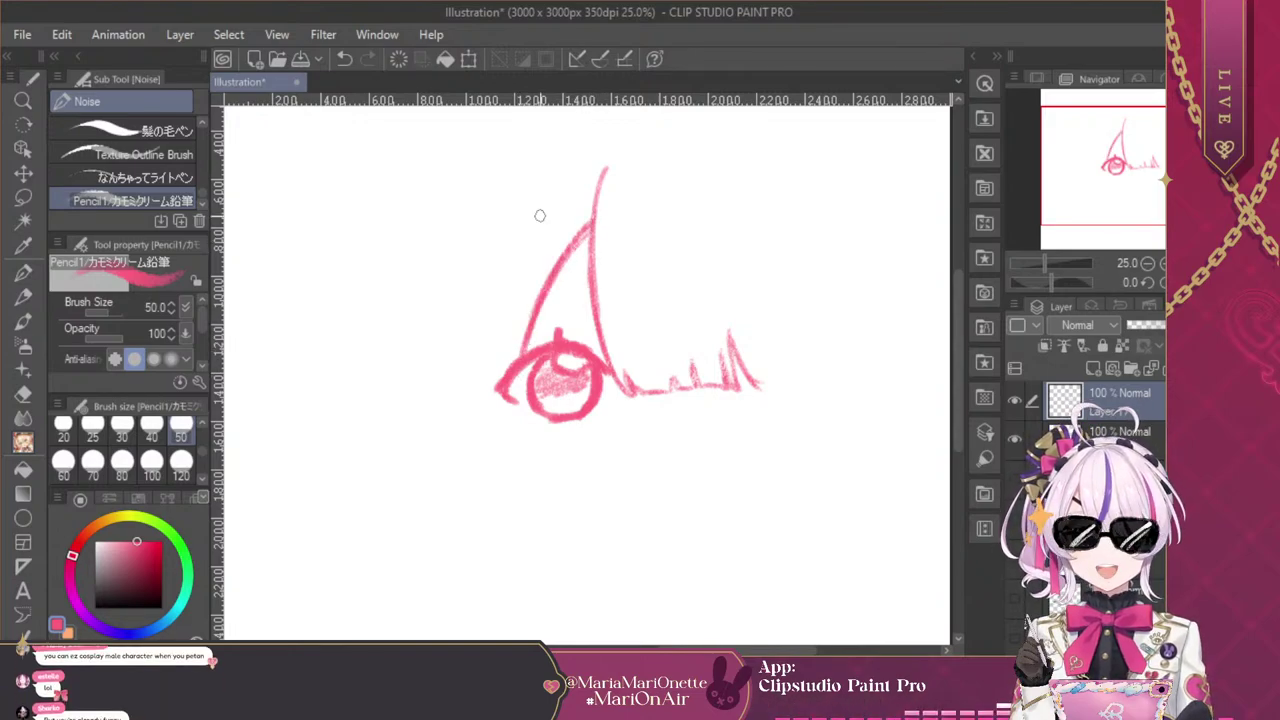
pyautogui.hotkey('ctrl', 'z')
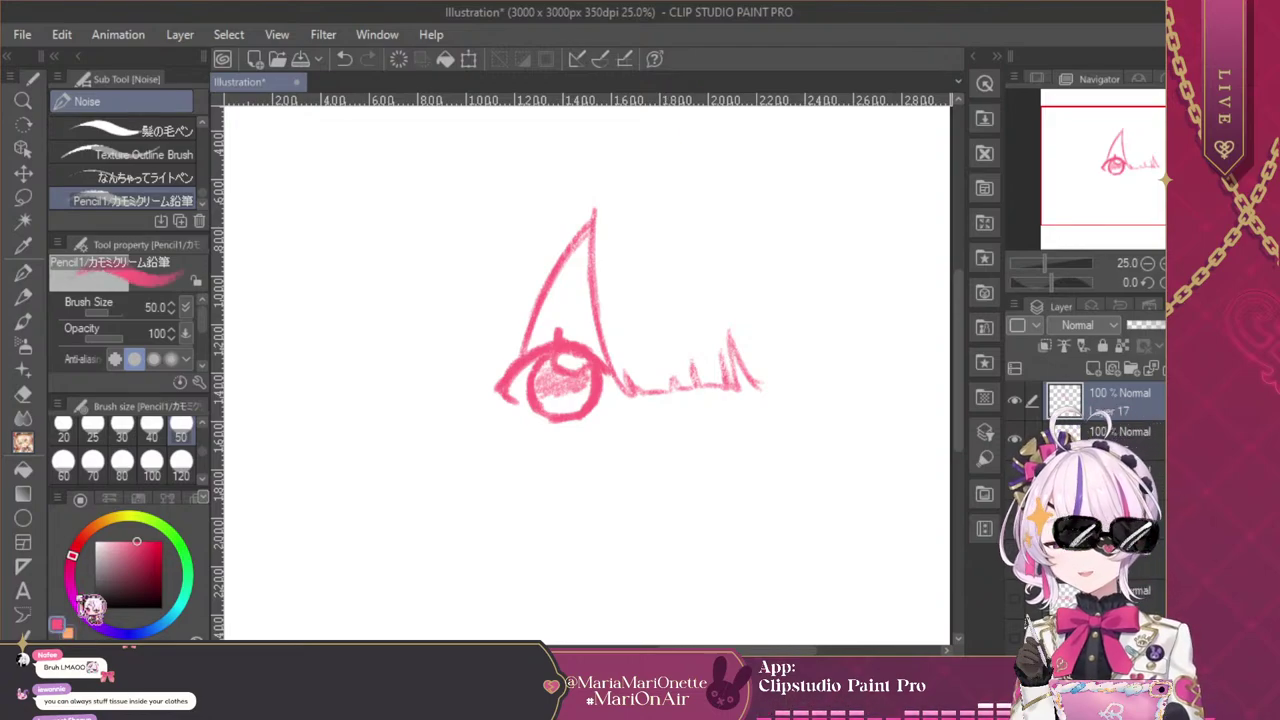
# Draw a short, nearly flat eyebrow above the eye and a small arched open mouth below the fringe
pyautogui.moveTo(557, 305); pyautogui.dragTo(555, 310)
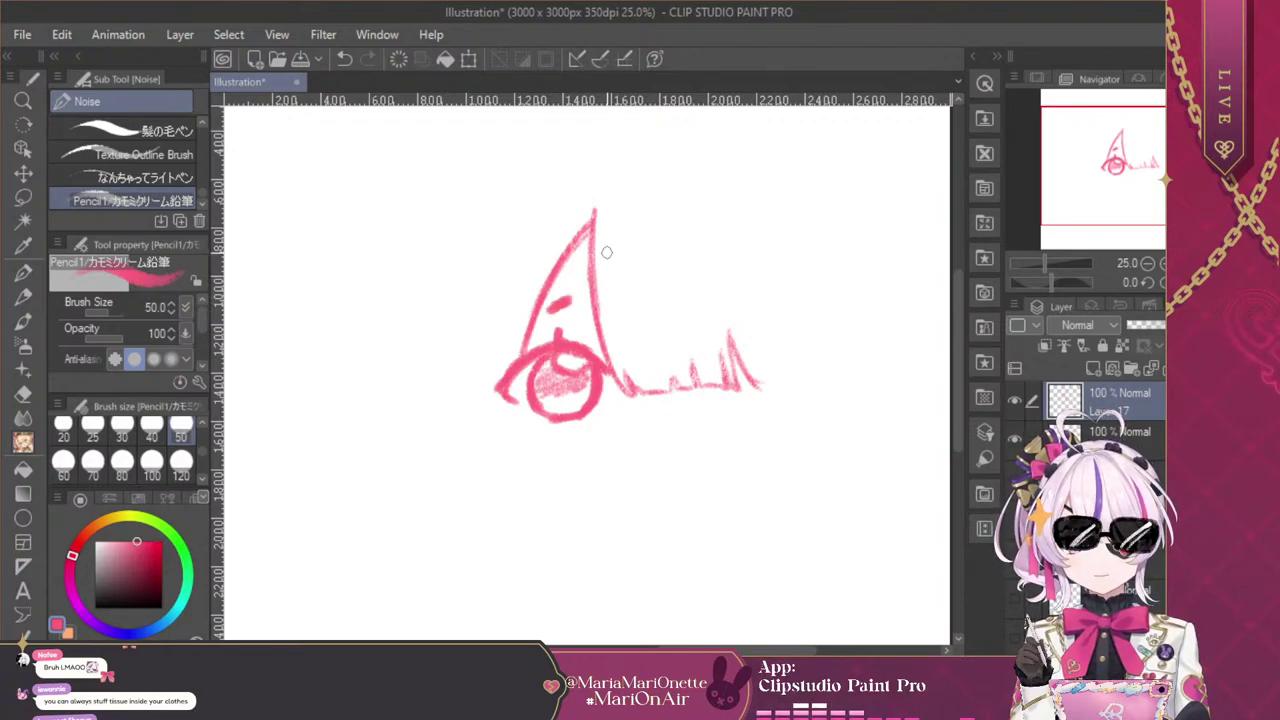
pyautogui.click(344, 58)
pyautogui.click(344, 58)
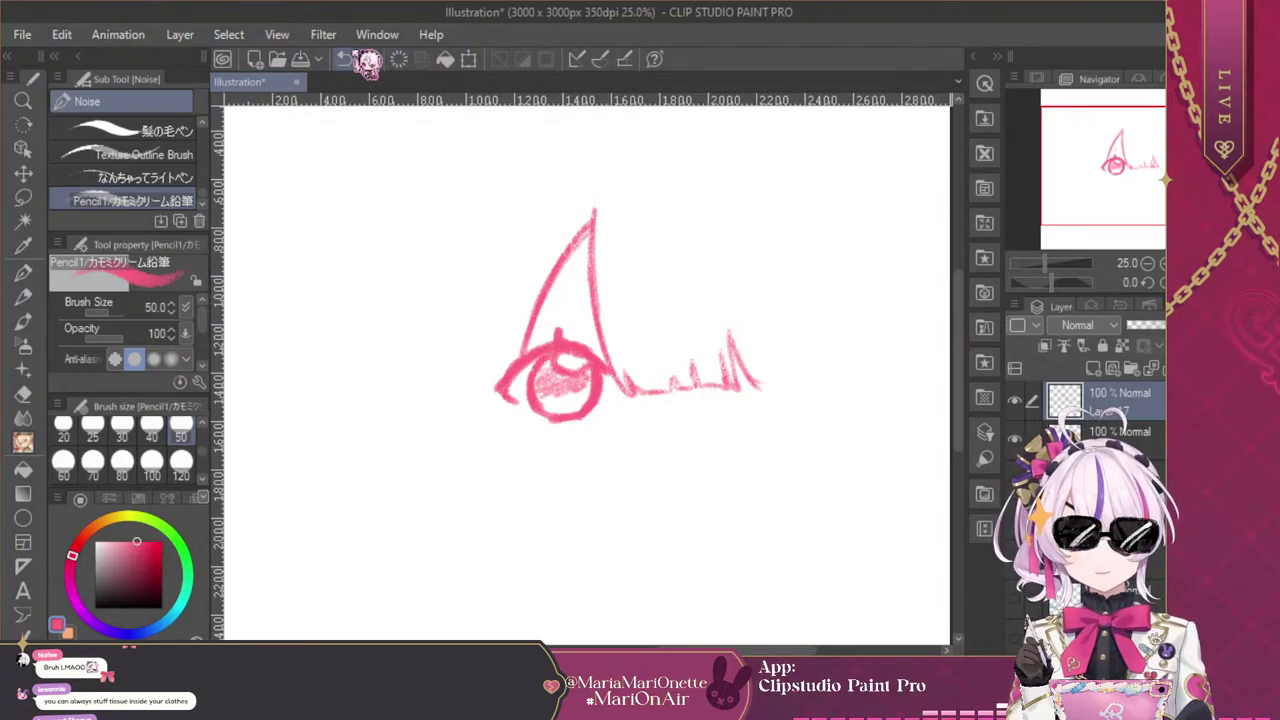
pyautogui.click(367, 58)
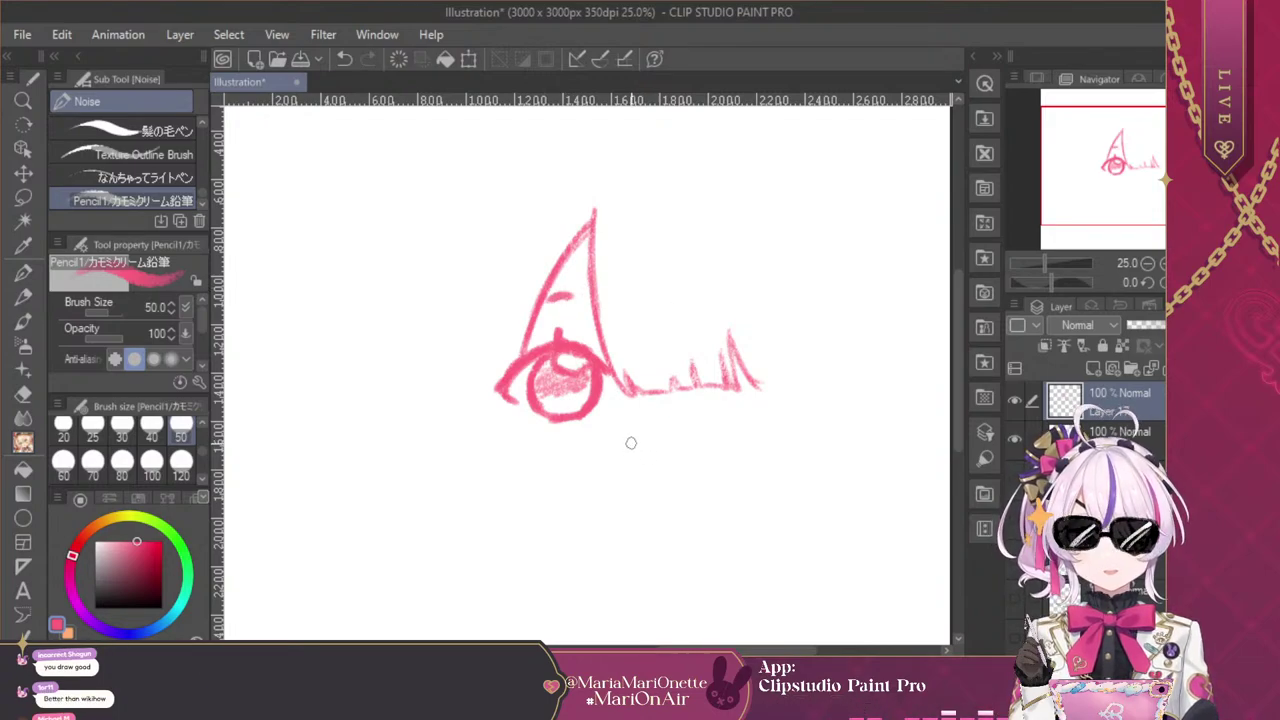
pyautogui.moveTo(631, 441); pyautogui.dragTo(656, 450)
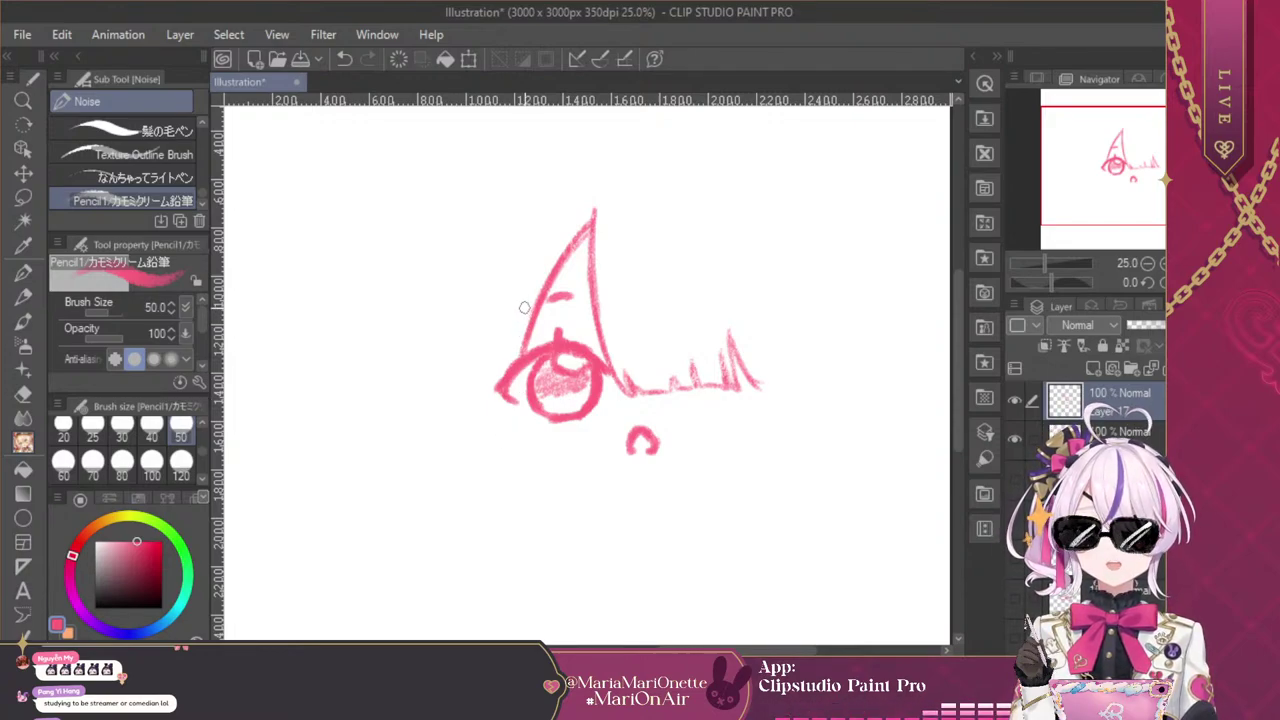
# Sketch the cheek contour beside the open eye and fill in the second eye's visible lower part under the spiky fringe
pyautogui.moveTo(513, 346)
pyautogui.mouseDown()
pyautogui.moveTo(516, 394)
pyautogui.moveTo(519, 339)
pyautogui.moveTo(525, 413)
pyautogui.moveTo(522, 400)
pyautogui.moveTo(546, 431)
pyautogui.moveTo(531, 428)
pyautogui.moveTo(522, 398)
pyautogui.moveTo(494, 405)
pyautogui.moveTo(537, 440)
pyautogui.moveTo(472, 377)
pyautogui.mouseUp()
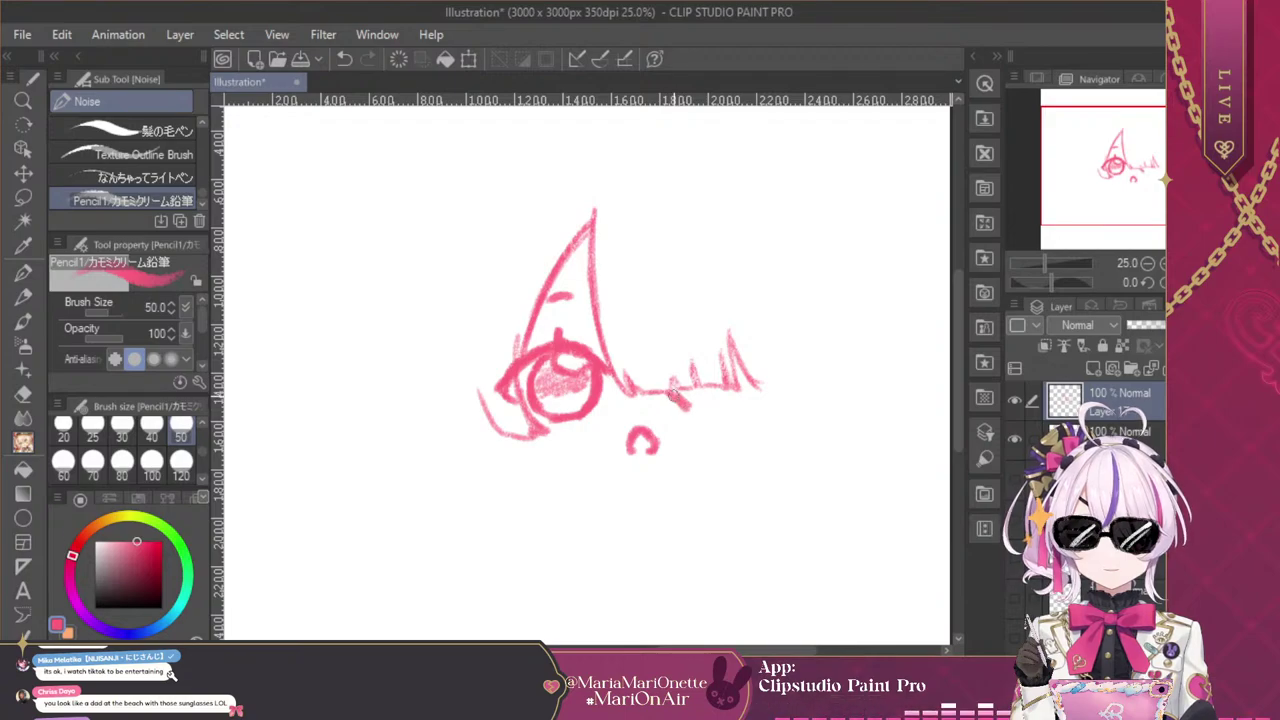
pyautogui.moveTo(673, 396)
pyautogui.mouseDown()
pyautogui.moveTo(713, 394)
pyautogui.moveTo(703, 405)
pyautogui.moveTo(677, 391)
pyautogui.moveTo(706, 390)
pyautogui.moveTo(687, 401)
pyautogui.moveTo(700, 412)
pyautogui.moveTo(727, 386)
pyautogui.mouseUp()
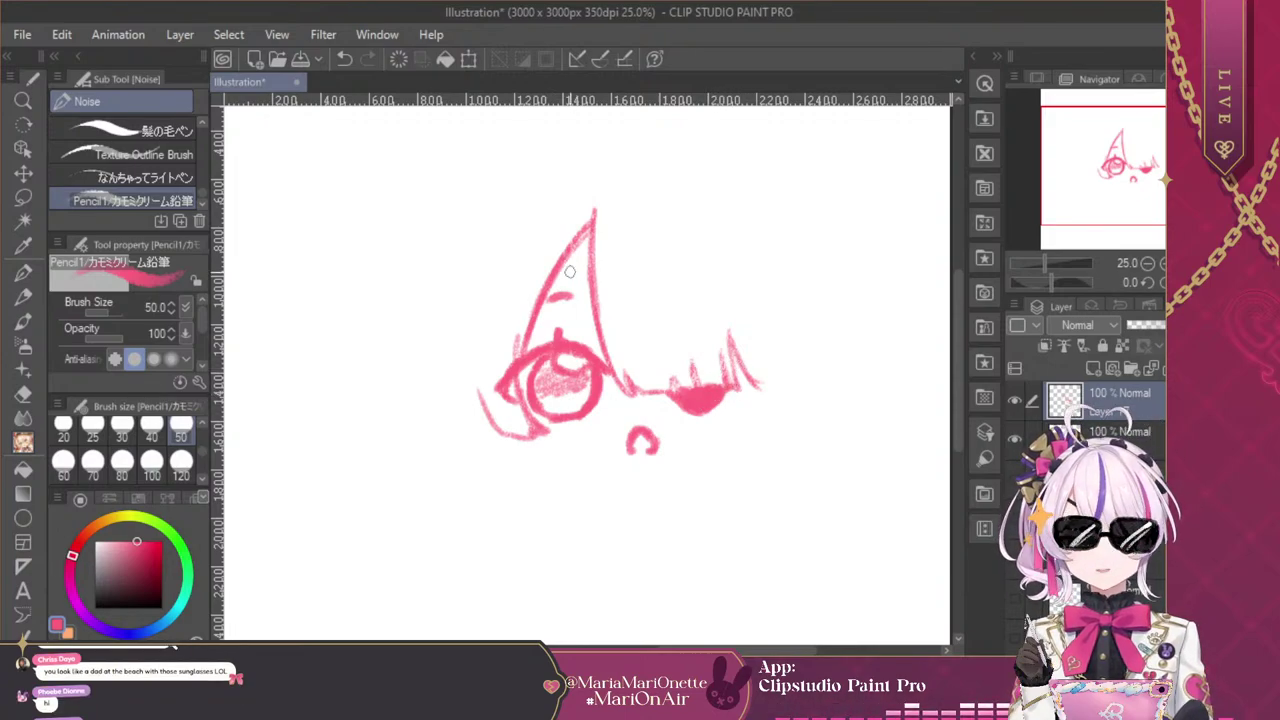
# Draw a thick slanted band across the pointed fringe gap and a short angular cheek contour beside the second eye
pyautogui.moveTo(558, 266); pyautogui.dragTo(590, 282)
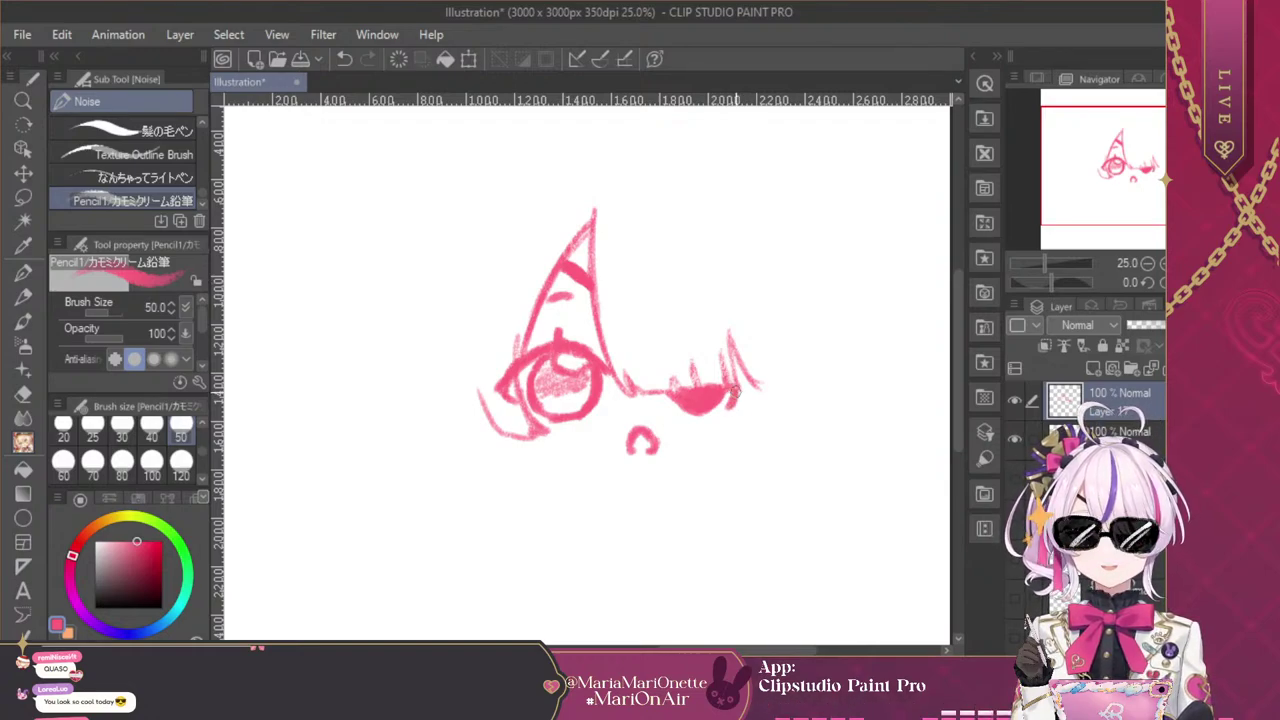
pyautogui.moveTo(733, 394)
pyautogui.mouseDown()
pyautogui.moveTo(724, 414)
pyautogui.moveTo(750, 424)
pyautogui.mouseUp()
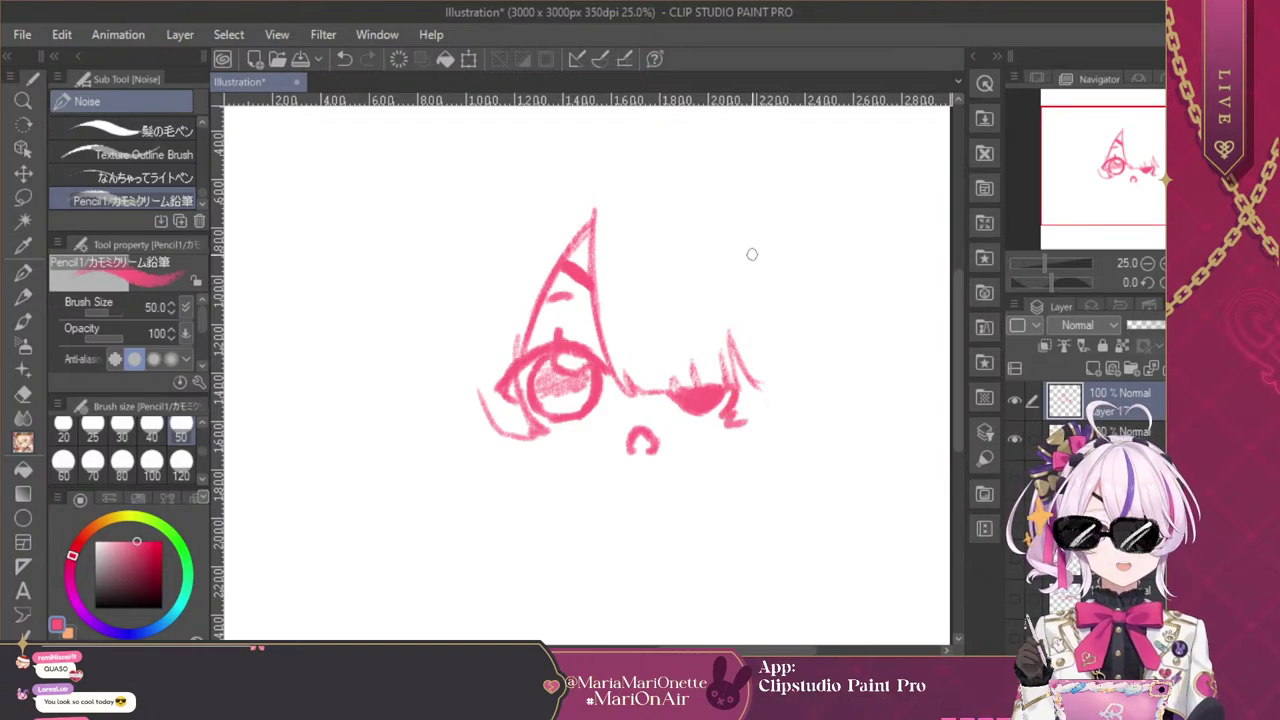
# Draw a long side strand running down into the tall fringe spike above the second eye, replacing the first straight stroke
pyautogui.moveTo(733, 228); pyautogui.dragTo(732, 280)
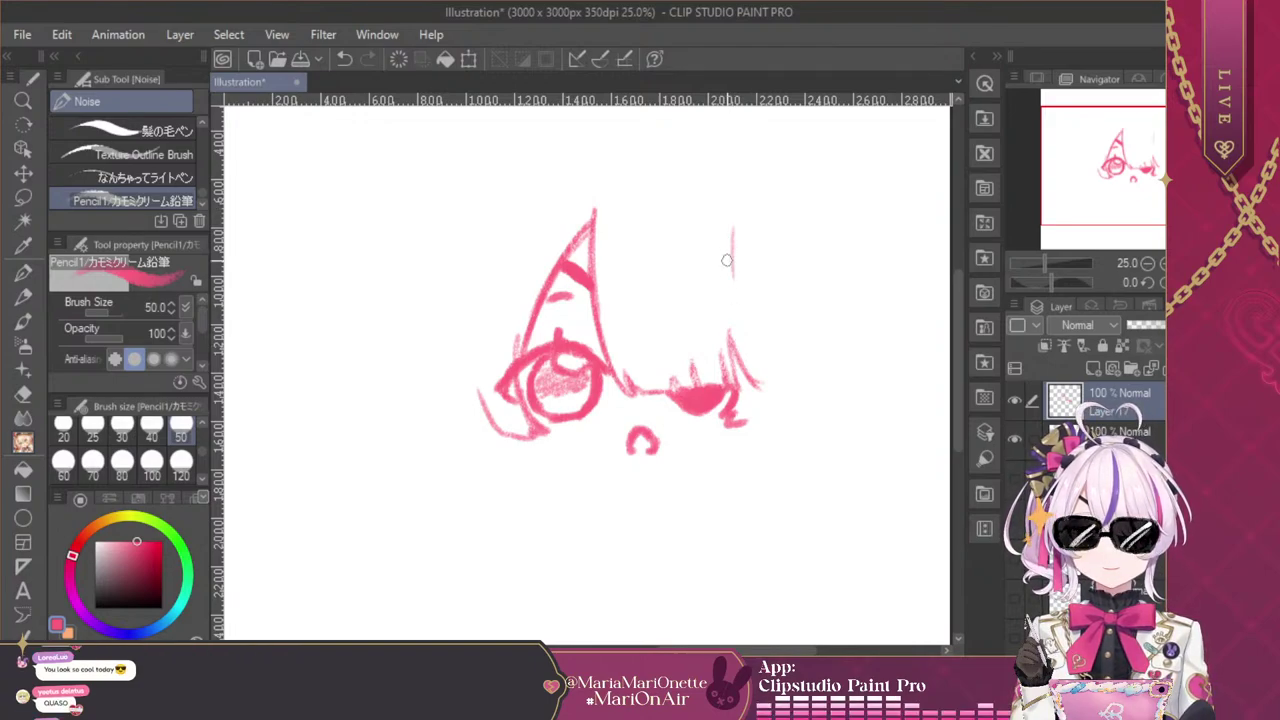
pyautogui.click(343, 58)
pyautogui.moveTo(750, 372)
pyautogui.mouseDown()
pyautogui.moveTo(742, 328)
pyautogui.moveTo(752, 378)
pyautogui.mouseUp()
pyautogui.moveTo(735, 284); pyautogui.dragTo(739, 340)
pyautogui.moveTo(725, 245); pyautogui.dragTo(735, 360)
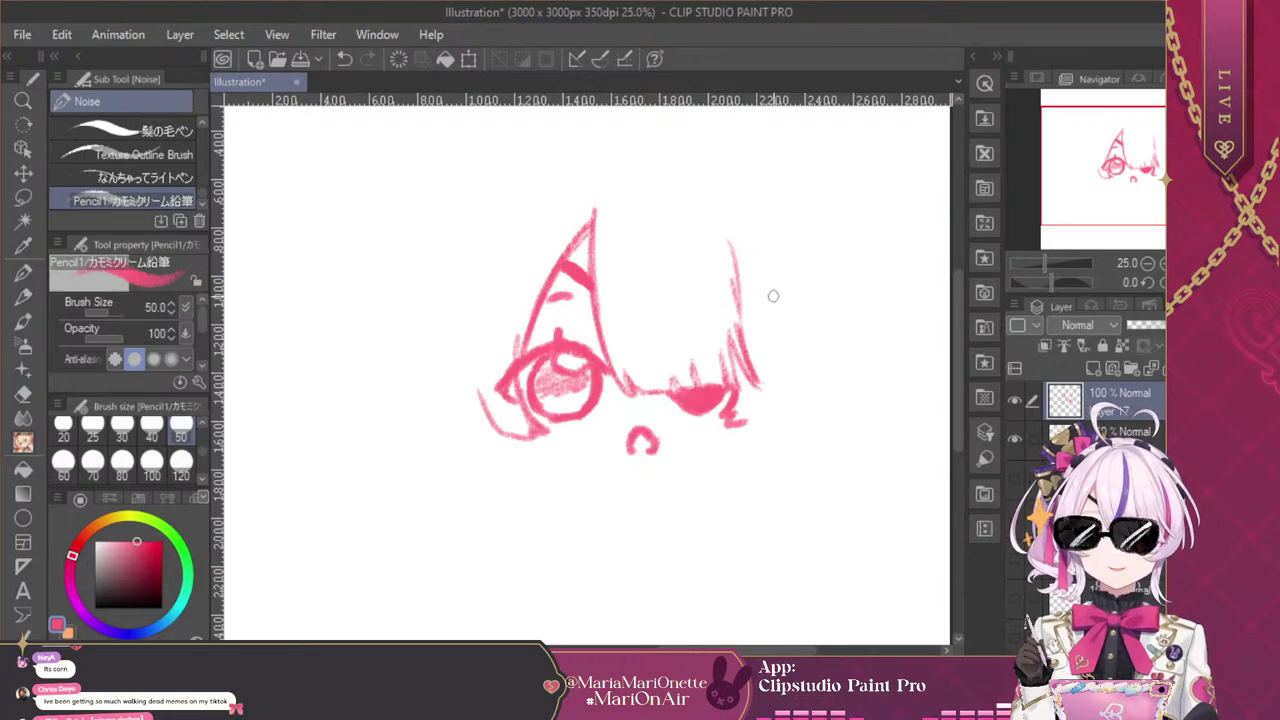
pyautogui.moveTo(779, 214); pyautogui.dragTo(801, 289)
pyautogui.moveTo(794, 245); pyautogui.dragTo(803, 350)
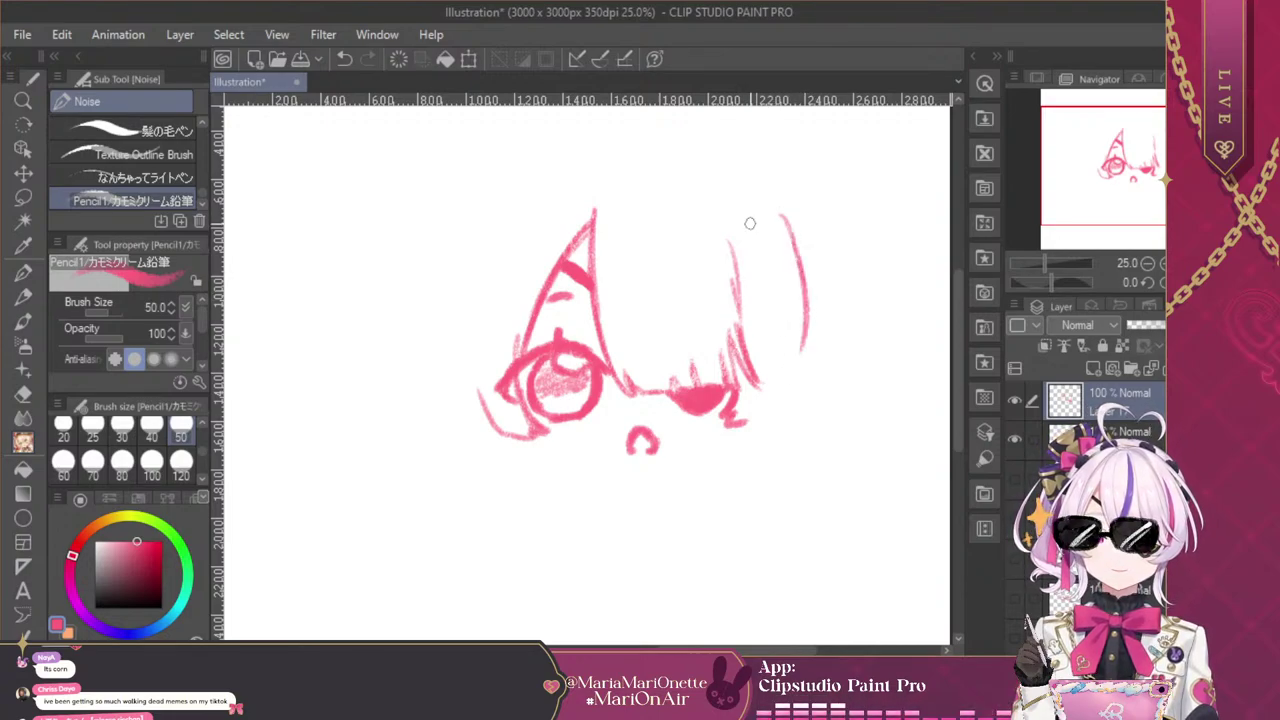
pyautogui.click(344, 58)
pyautogui.click(344, 58)
# Draw the rounded outer hair outline on the second eye's side, curving down and inward to meet the cheek
pyautogui.moveTo(750, 219); pyautogui.dragTo(805, 342)
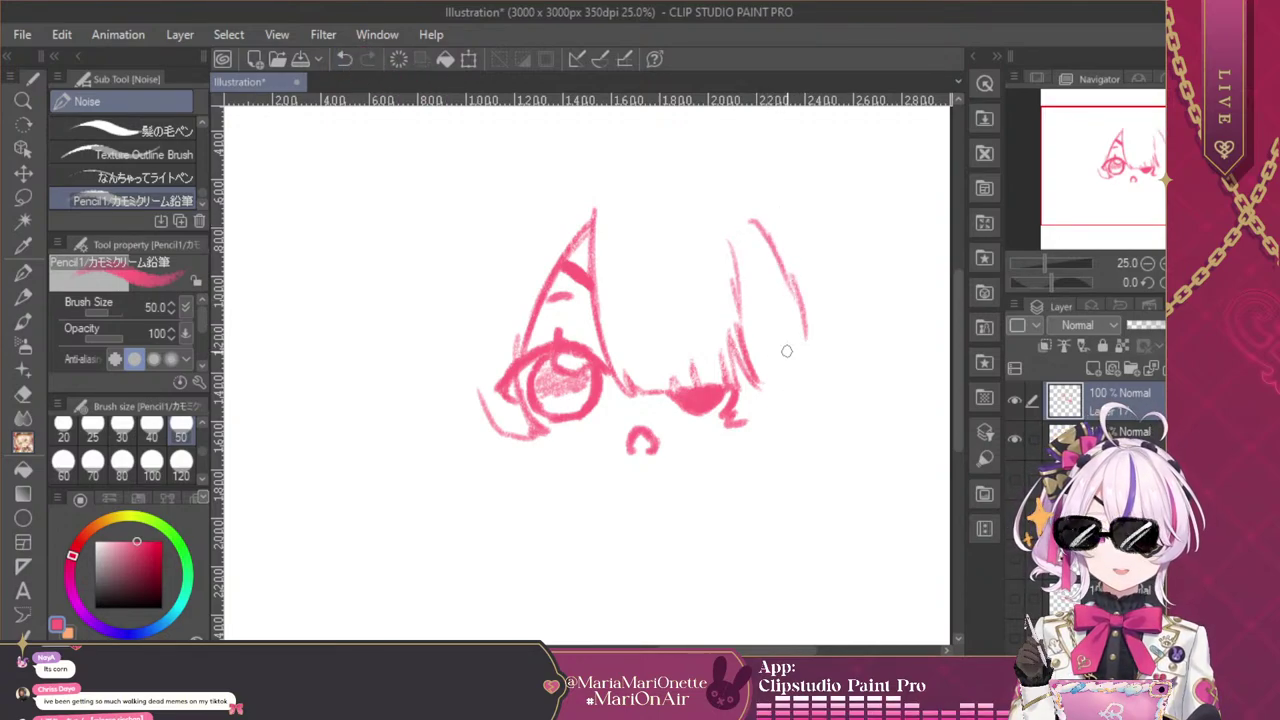
pyautogui.moveTo(775, 263); pyautogui.dragTo(796, 356)
pyautogui.moveTo(792, 300)
pyautogui.mouseDown()
pyautogui.moveTo(806, 372)
pyautogui.moveTo(795, 402)
pyautogui.moveTo(765, 425)
pyautogui.moveTo(728, 412)
pyautogui.mouseUp()
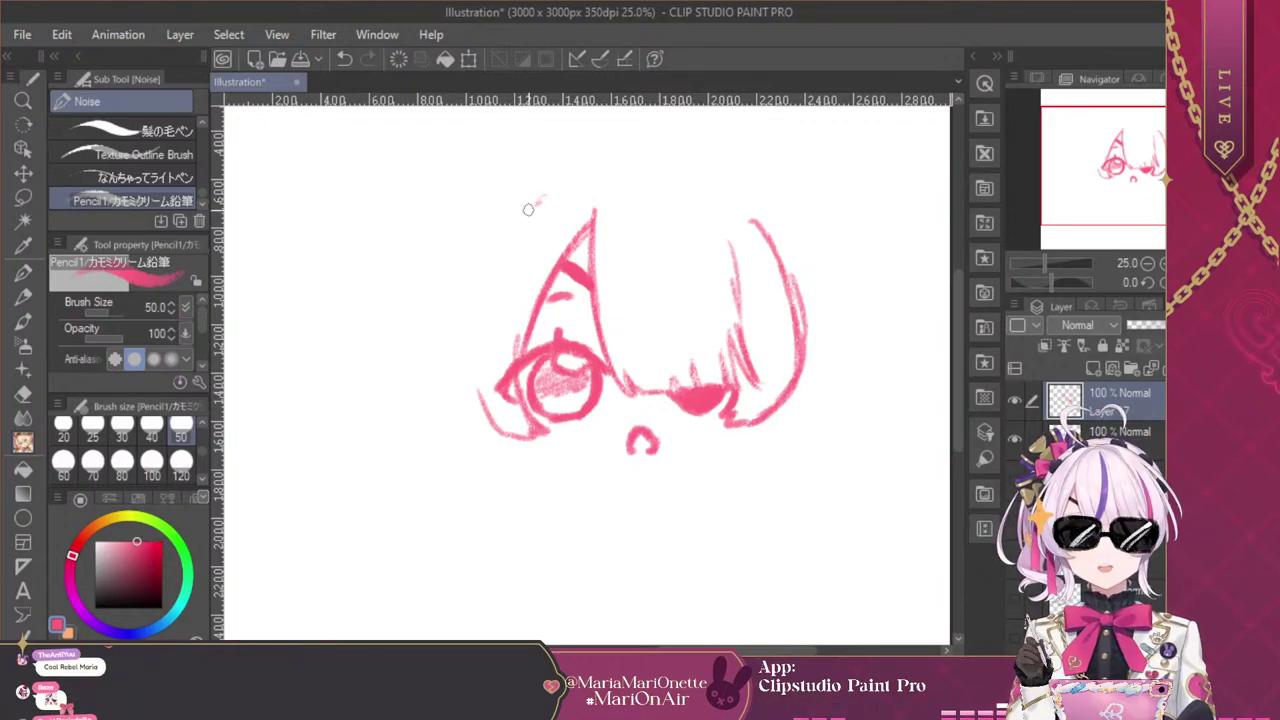
# Draw the matching outer hair outline on the open eye's side, with an inner strand curving down to the cheek
pyautogui.moveTo(540, 199); pyautogui.dragTo(463, 316)
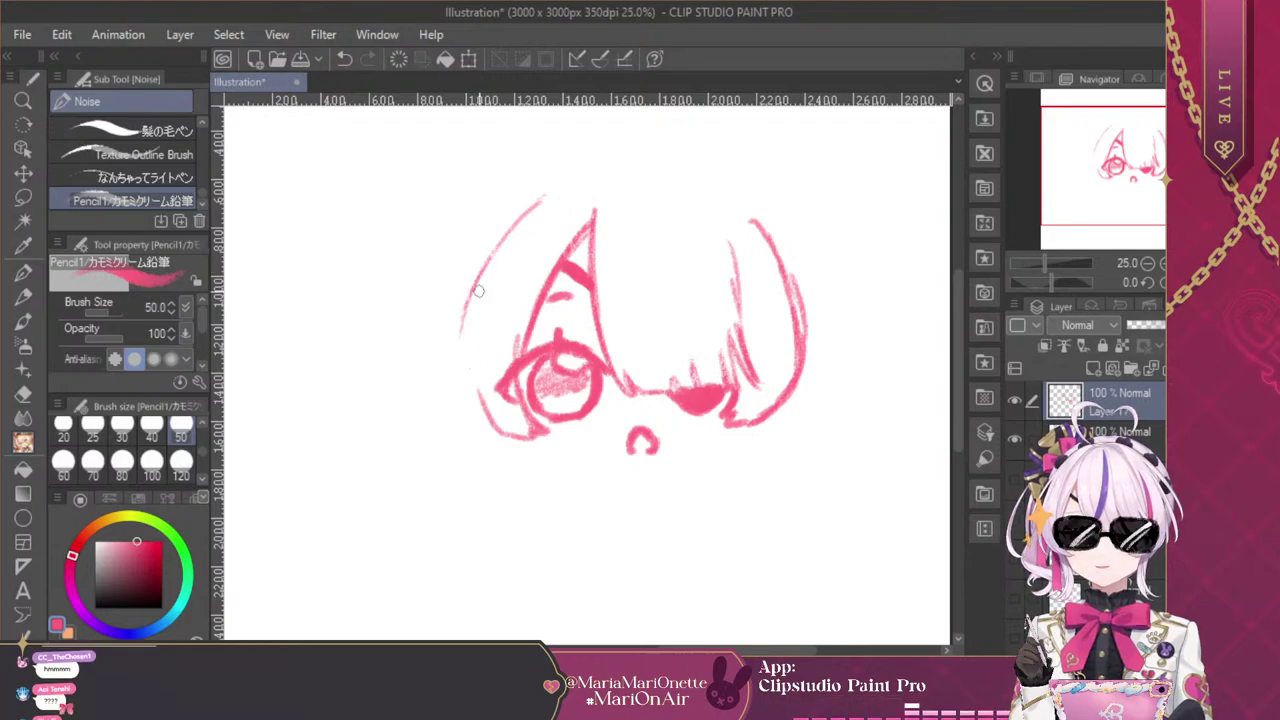
pyautogui.moveTo(485, 276); pyautogui.dragTo(455, 380)
pyautogui.moveTo(476, 299)
pyautogui.mouseDown()
pyautogui.moveTo(460, 394)
pyautogui.moveTo(457, 333)
pyautogui.moveTo(486, 398)
pyautogui.moveTo(467, 356)
pyautogui.moveTo(494, 293)
pyautogui.moveTo(473, 372)
pyautogui.moveTo(491, 292)
pyautogui.moveTo(481, 399)
pyautogui.moveTo(458, 348)
pyautogui.moveTo(477, 410)
pyautogui.moveTo(461, 333)
pyautogui.moveTo(479, 411)
pyautogui.moveTo(508, 398)
pyautogui.mouseUp()
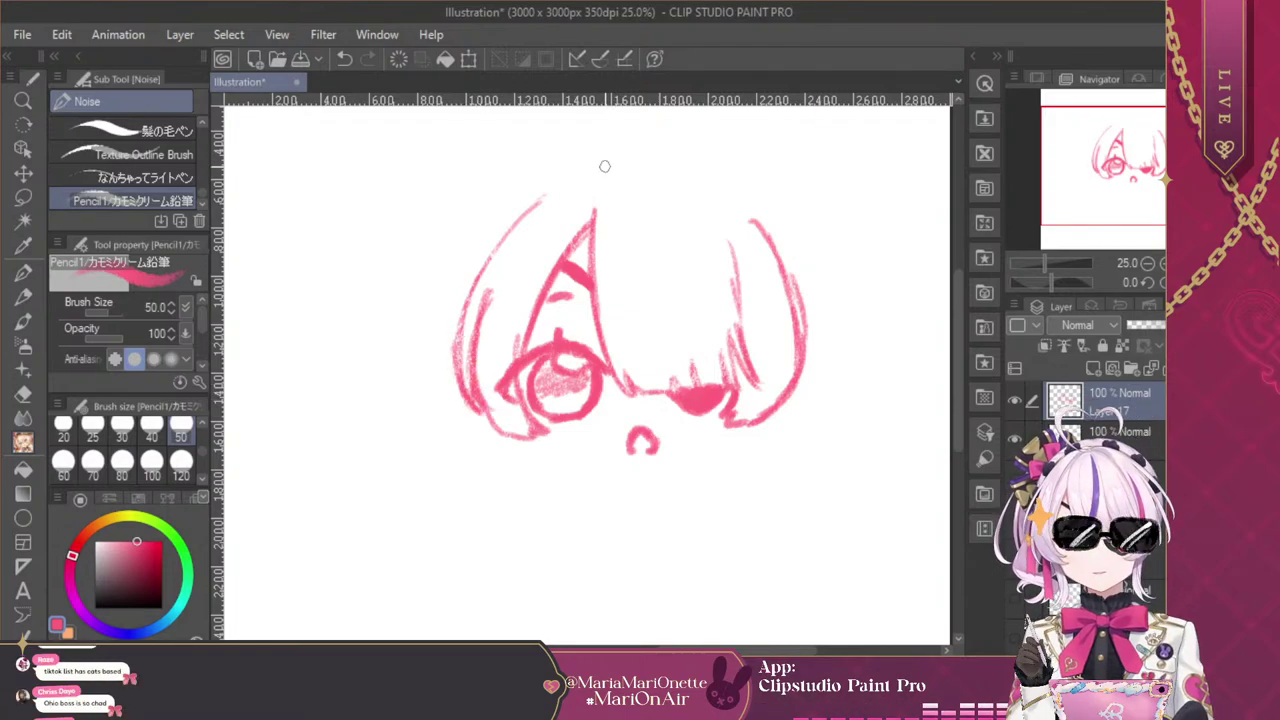
# Draw a curled ahoge above the head, with a small forked base and a round, open loop
pyautogui.moveTo(1131, 141); pyautogui.dragTo(1135, 142)
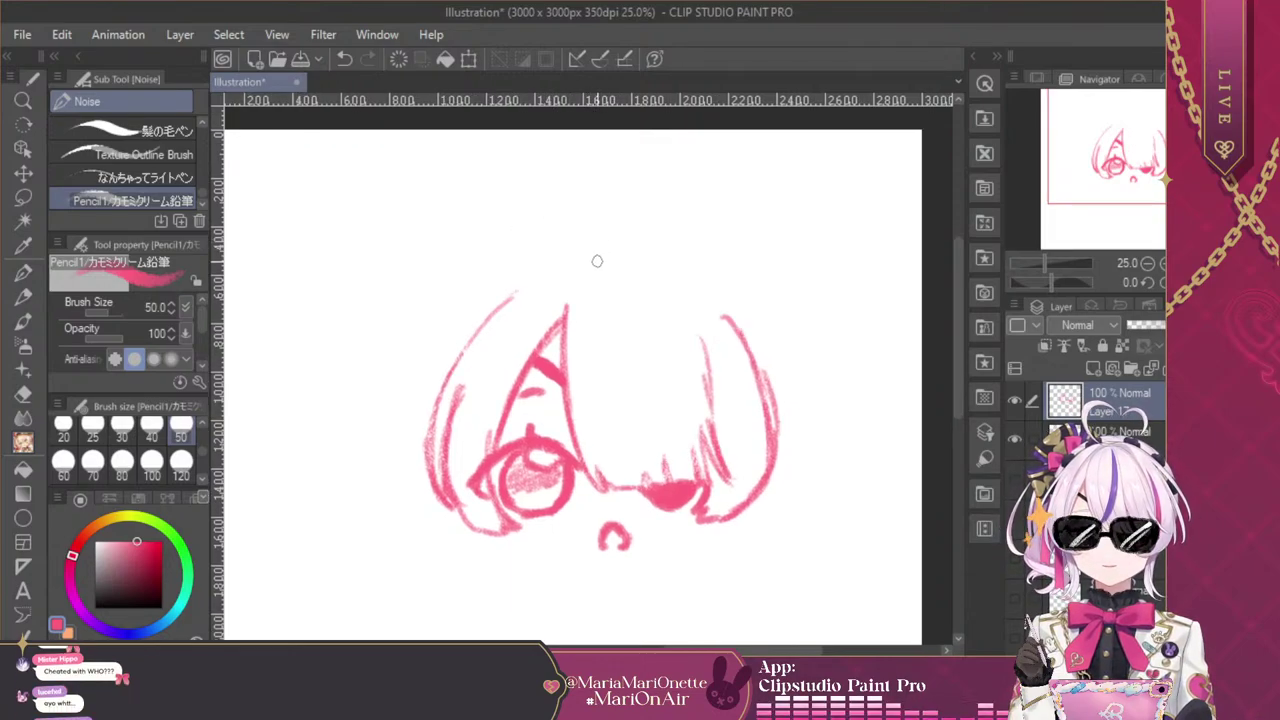
pyautogui.moveTo(592, 262)
pyautogui.mouseDown()
pyautogui.moveTo(620, 265)
pyautogui.moveTo(580, 219)
pyautogui.moveTo(601, 175)
pyautogui.moveTo(591, 192)
pyautogui.moveTo(616, 188)
pyautogui.mouseUp()
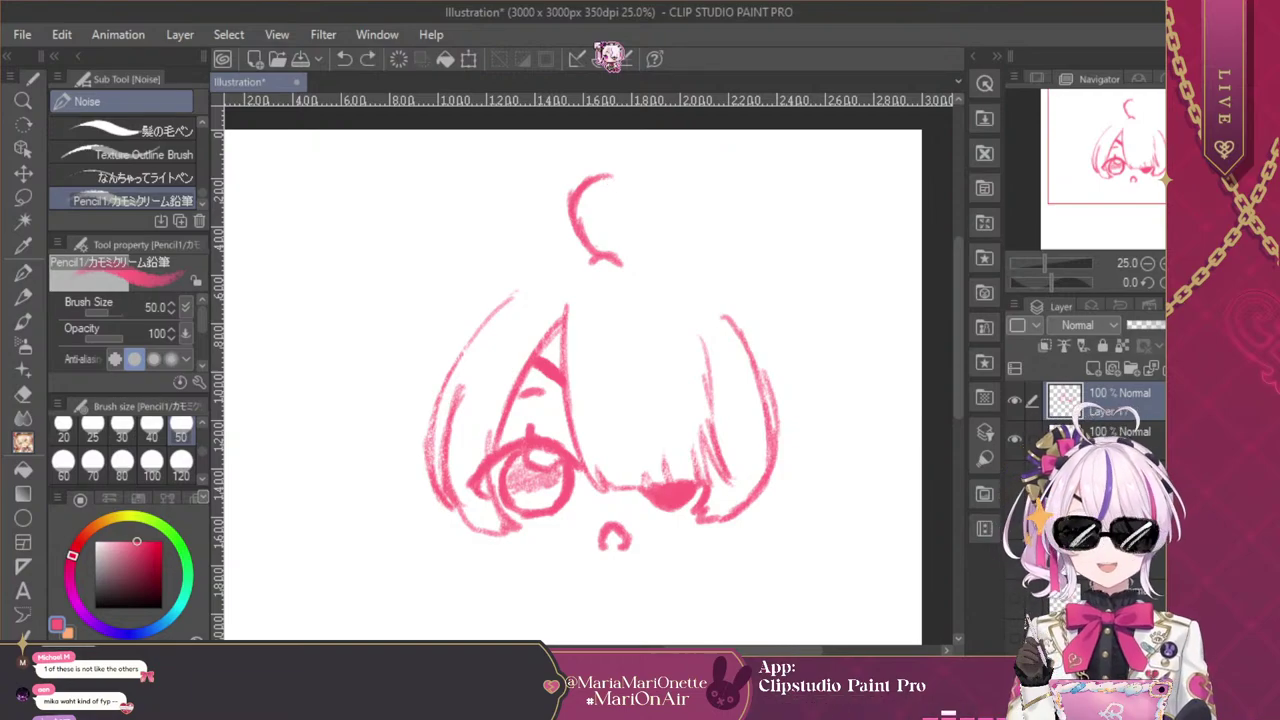
pyautogui.hotkey('ctrl', 'z')
pyautogui.moveTo(597, 252)
pyautogui.mouseDown()
pyautogui.moveTo(573, 233)
pyautogui.moveTo(575, 197)
pyautogui.moveTo(601, 181)
pyautogui.moveTo(632, 206)
pyautogui.mouseUp()
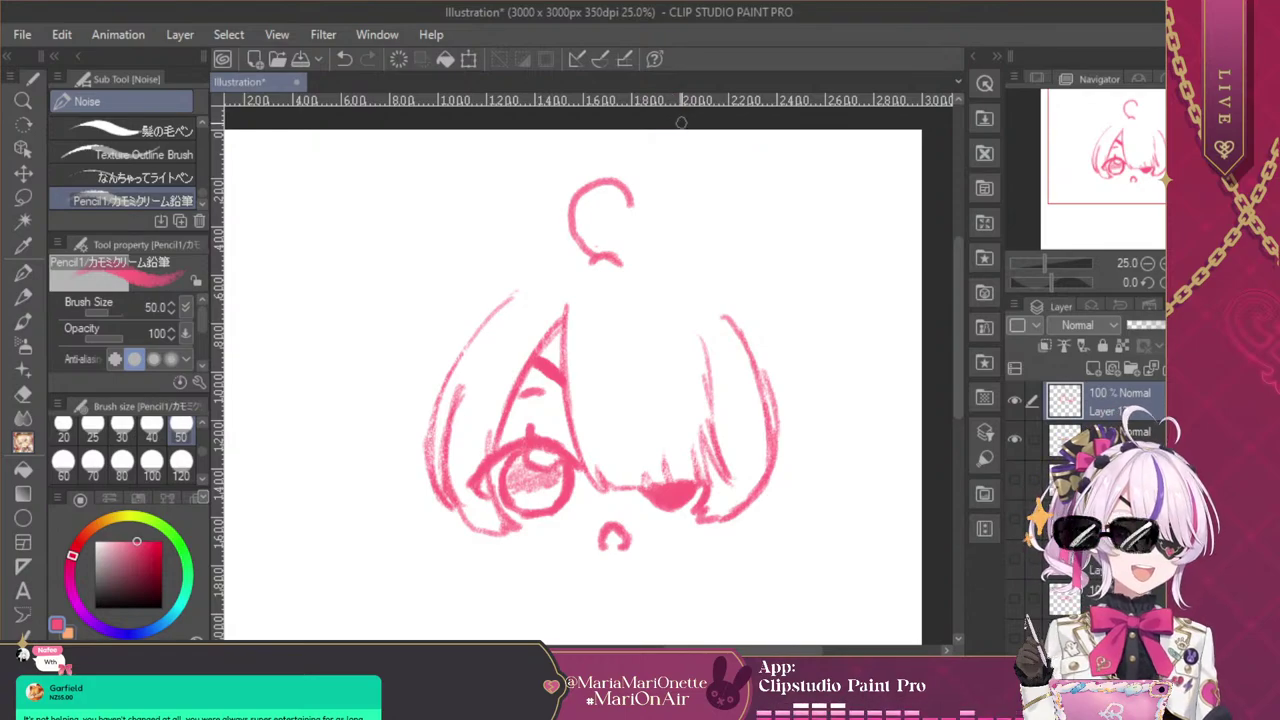
# Finish the ahoge as a double-lined heart and draw a long diagonal ear edge rising outward from its base
pyautogui.moveTo(631, 204)
pyautogui.mouseDown()
pyautogui.moveTo(645, 193)
pyautogui.moveTo(672, 212)
pyautogui.moveTo(660, 238)
pyautogui.moveTo(642, 205)
pyautogui.moveTo(626, 214)
pyautogui.moveTo(610, 192)
pyautogui.moveTo(588, 234)
pyautogui.moveTo(600, 255)
pyautogui.mouseUp()
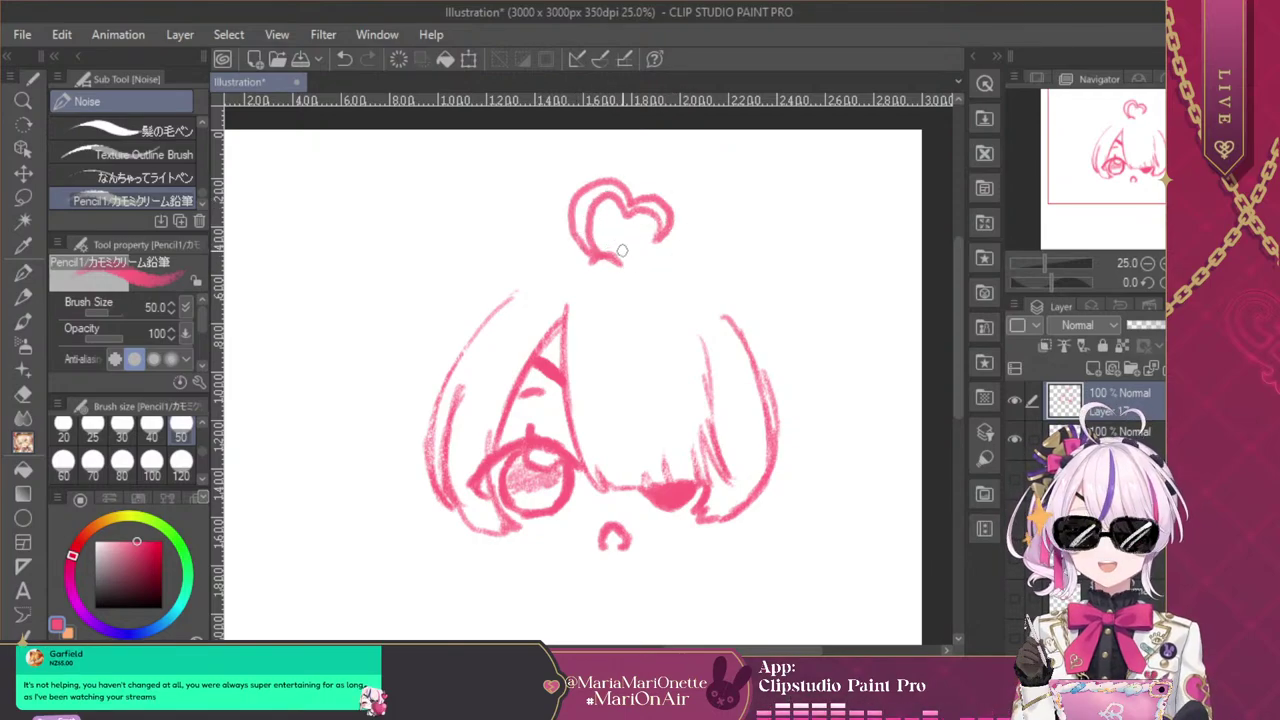
pyautogui.moveTo(600, 246)
pyautogui.mouseDown()
pyautogui.moveTo(651, 255)
pyautogui.moveTo(831, 112)
pyautogui.moveTo(866, 116)
pyautogui.mouseUp()
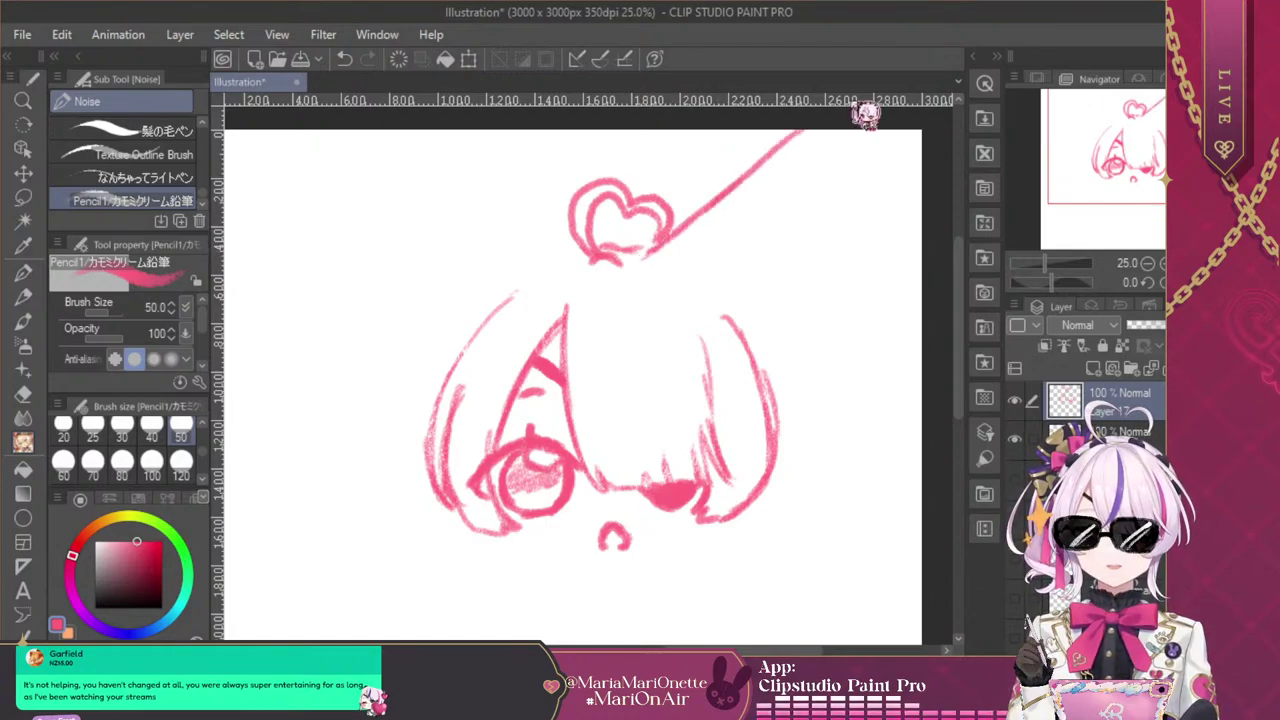
# Transform the selected sketch layers together, moving the whole head drawing down and inward on the canvas
pyautogui.moveTo(1112, 160); pyautogui.dragTo(1150, 165)
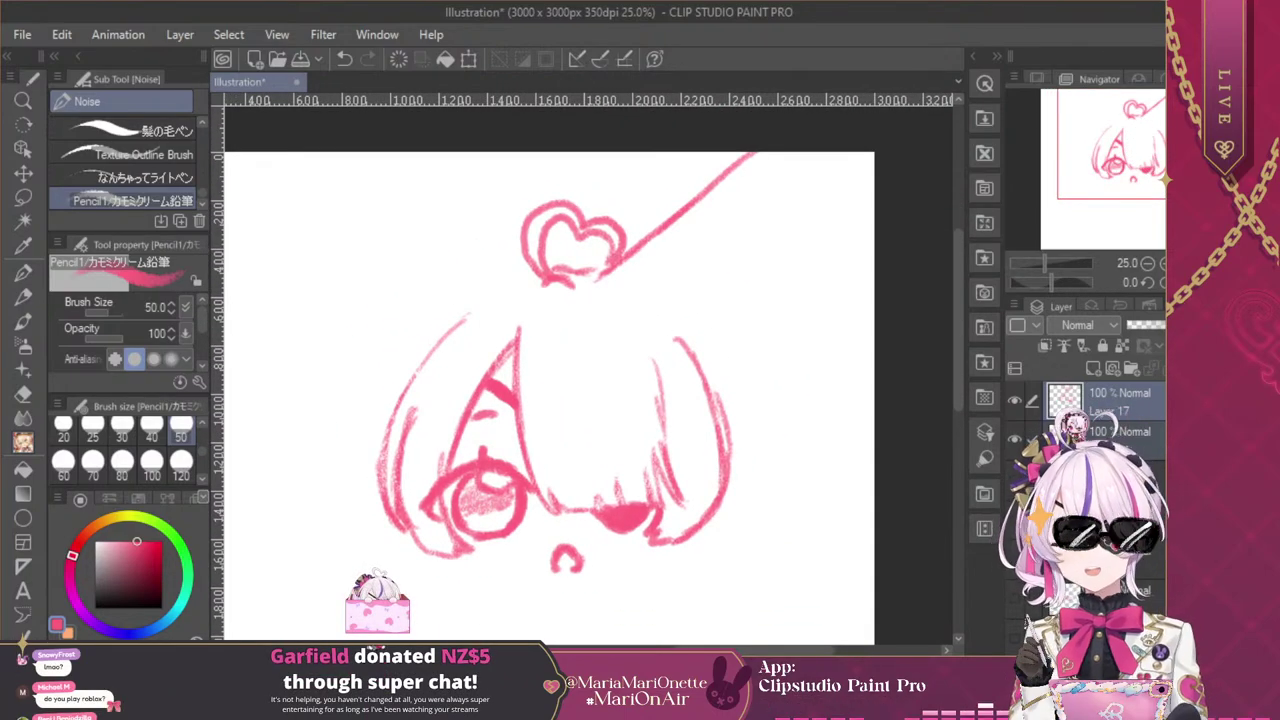
pyautogui.hotkey('ctrl', 't')
pyautogui.moveTo(734, 417); pyautogui.dragTo(666, 500)
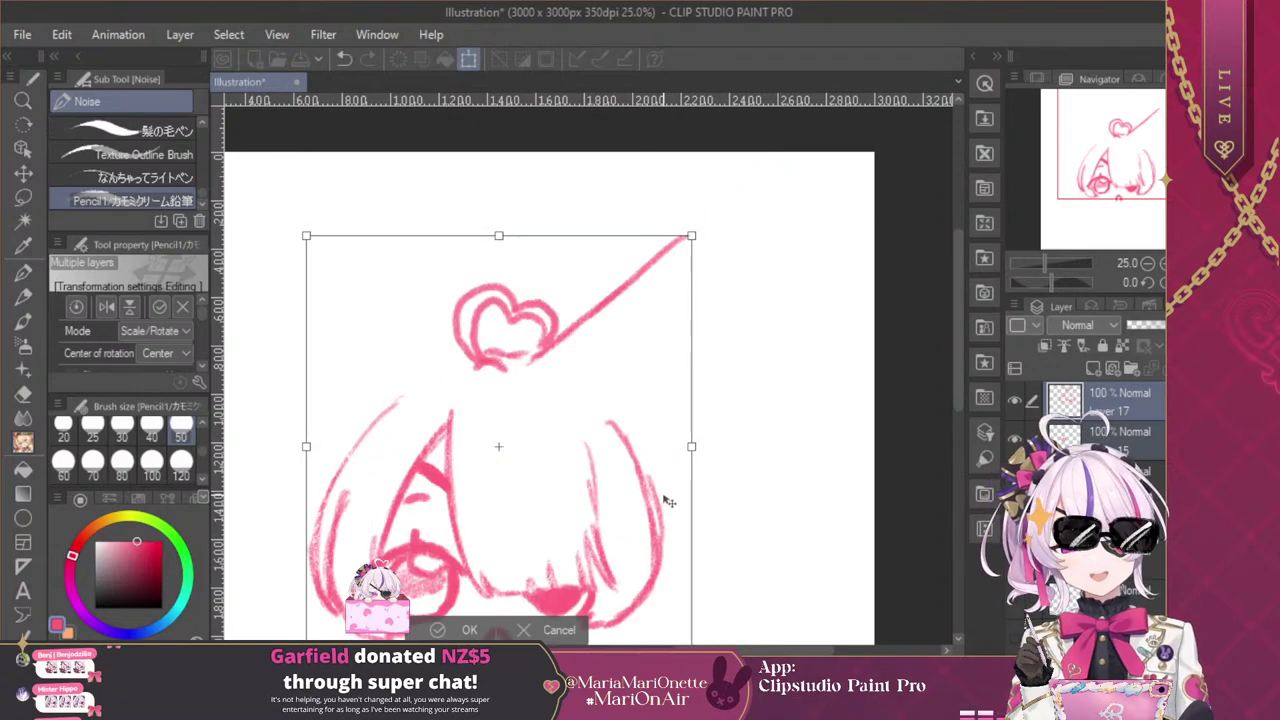
pyautogui.moveTo(1130, 160)
pyautogui.mouseDown()
pyautogui.moveTo(1113, 183)
pyautogui.moveTo(1140, 218)
pyautogui.mouseUp()
pyautogui.click(545, 602)
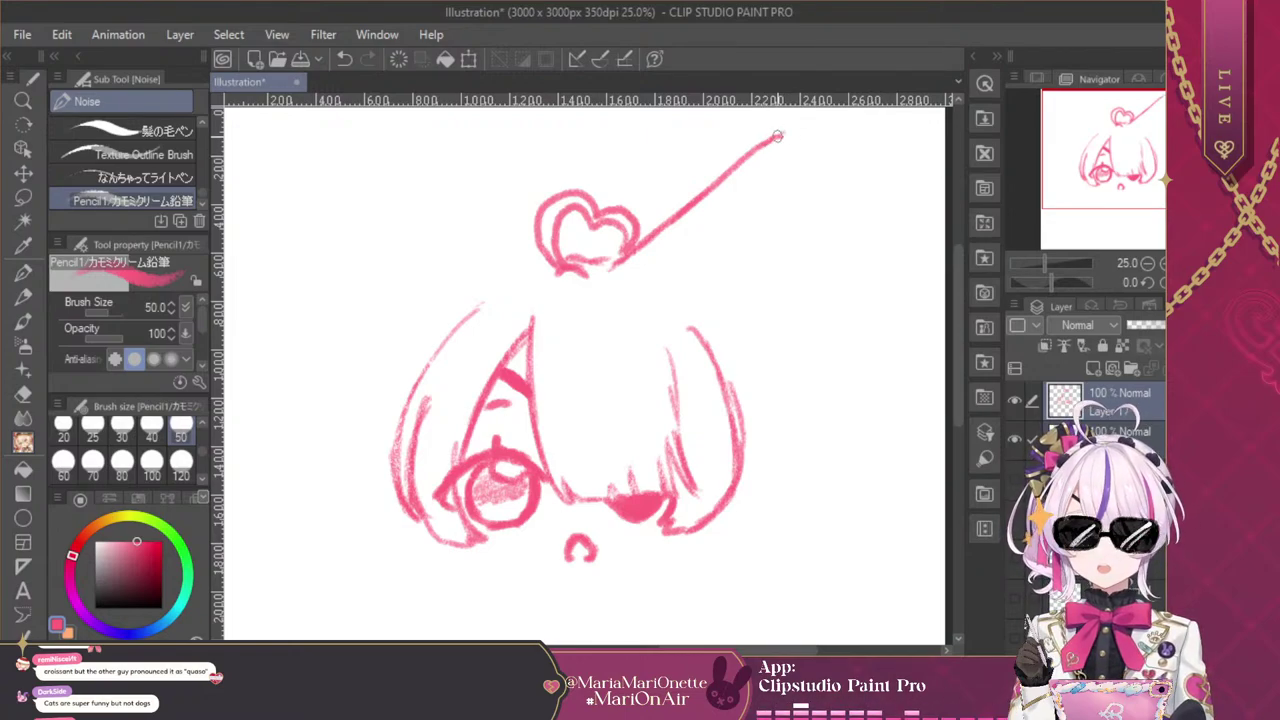
# Complete the tall rabbit ear with an inner line and a fluffy base tuft, plus a wavy hair outline below it
pyautogui.moveTo(778, 135)
pyautogui.mouseDown()
pyautogui.moveTo(793, 140)
pyautogui.moveTo(795, 176)
pyautogui.moveTo(761, 242)
pyautogui.moveTo(681, 303)
pyautogui.moveTo(745, 350)
pyautogui.moveTo(758, 425)
pyautogui.moveTo(737, 320)
pyautogui.mouseUp()
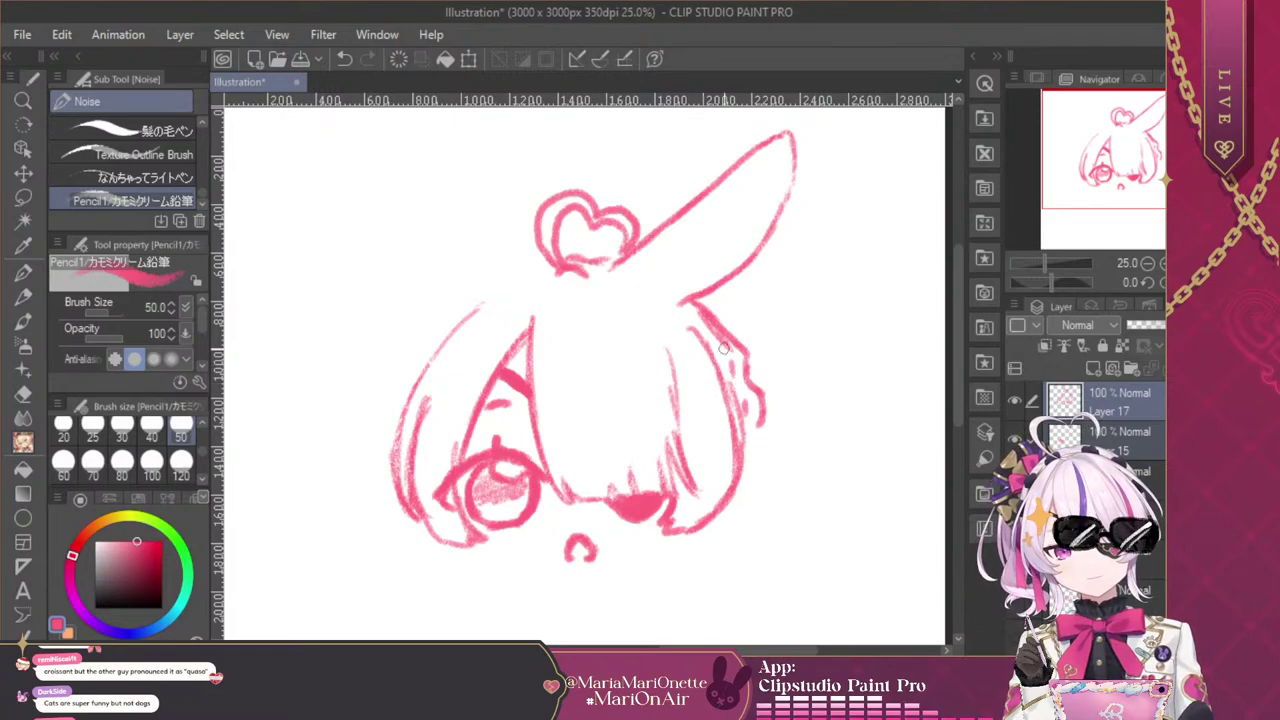
pyautogui.moveTo(641, 277)
pyautogui.mouseDown()
pyautogui.moveTo(733, 222)
pyautogui.moveTo(793, 135)
pyautogui.mouseUp()
pyautogui.moveTo(681, 262)
pyautogui.mouseDown()
pyautogui.moveTo(697, 261)
pyautogui.moveTo(696, 285)
pyautogui.moveTo(702, 267)
pyautogui.moveTo(694, 296)
pyautogui.moveTo(656, 288)
pyautogui.moveTo(654, 272)
pyautogui.moveTo(666, 278)
pyautogui.mouseUp()
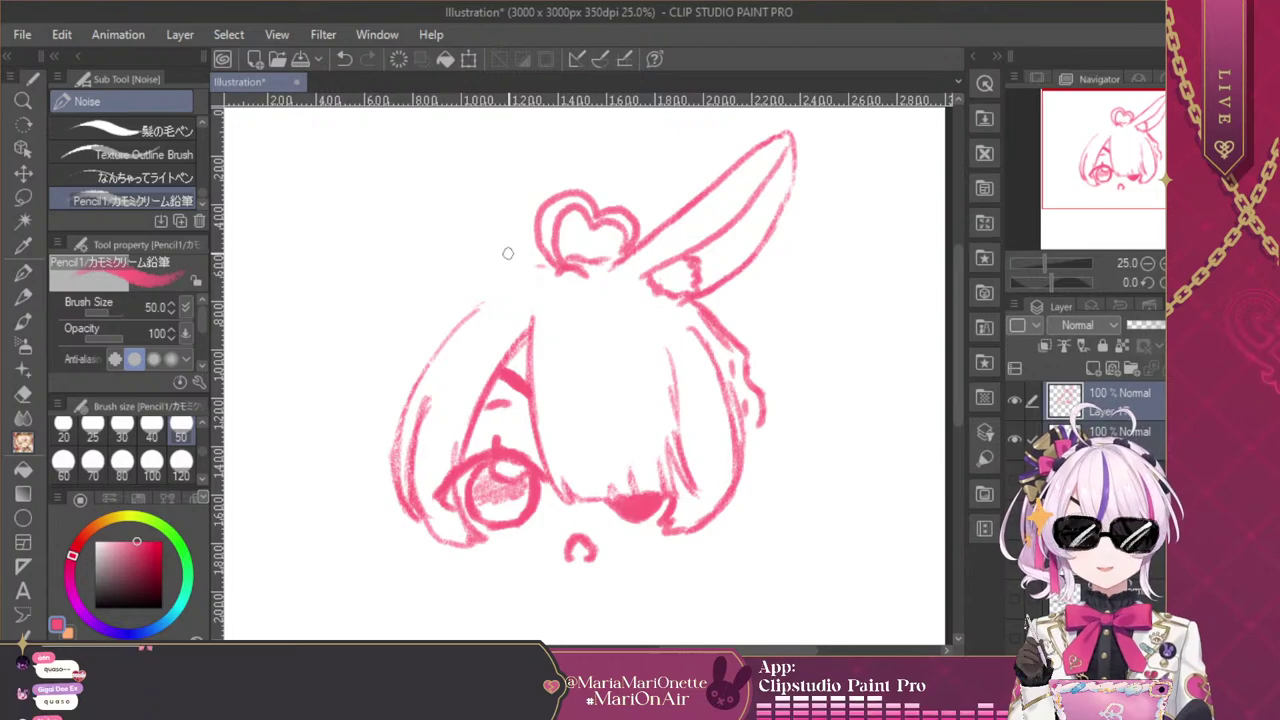
# Try to draw the second rabbit ear freehand above the open eye with the canvas view mirrored
pyautogui.moveTo(517, 260)
pyautogui.mouseDown()
pyautogui.moveTo(536, 270)
pyautogui.moveTo(505, 251)
pyautogui.mouseUp()
pyautogui.press('h')
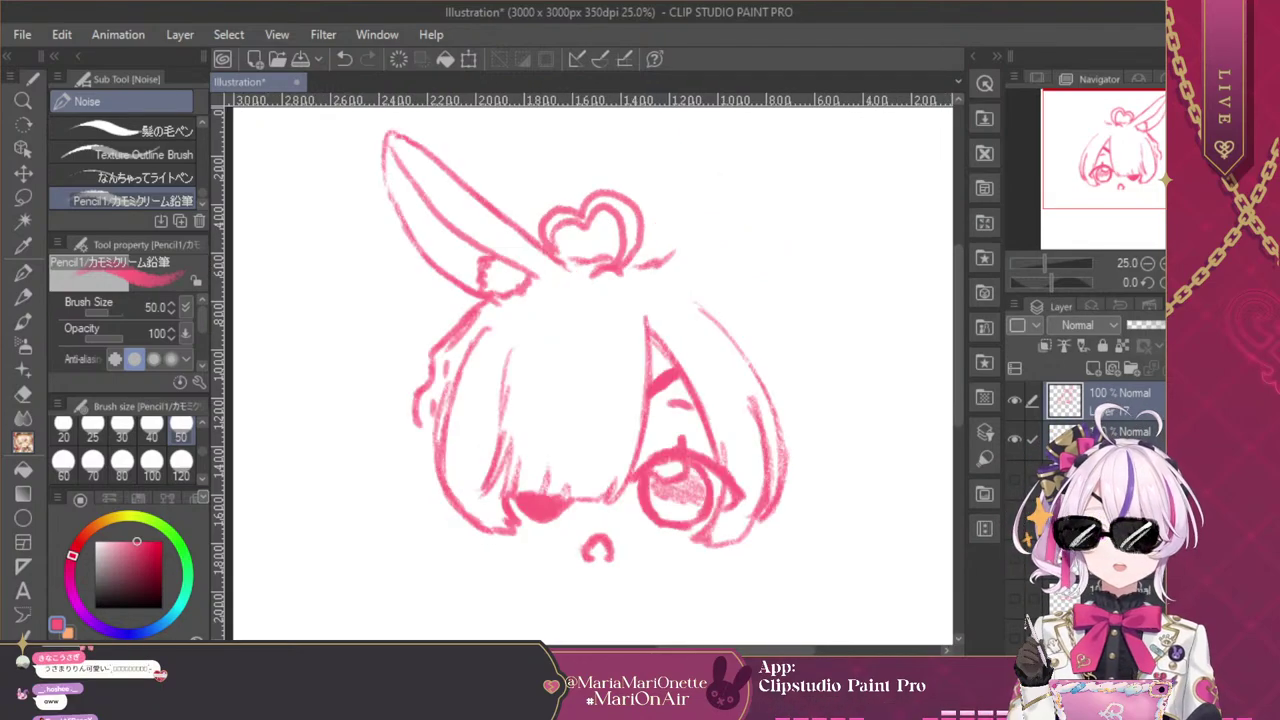
pyautogui.moveTo(661, 258); pyautogui.dragTo(784, 139)
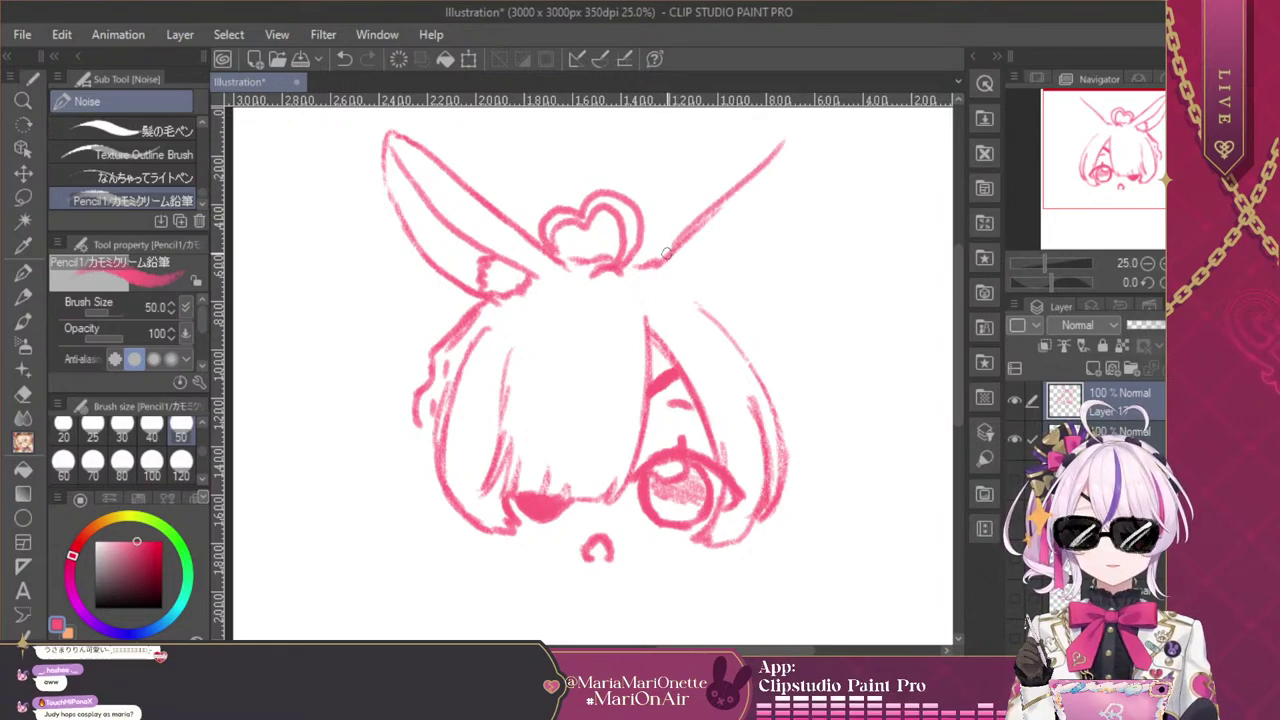
pyautogui.moveTo(665, 254)
pyautogui.mouseDown()
pyautogui.moveTo(803, 127)
pyautogui.moveTo(817, 147)
pyautogui.mouseUp()
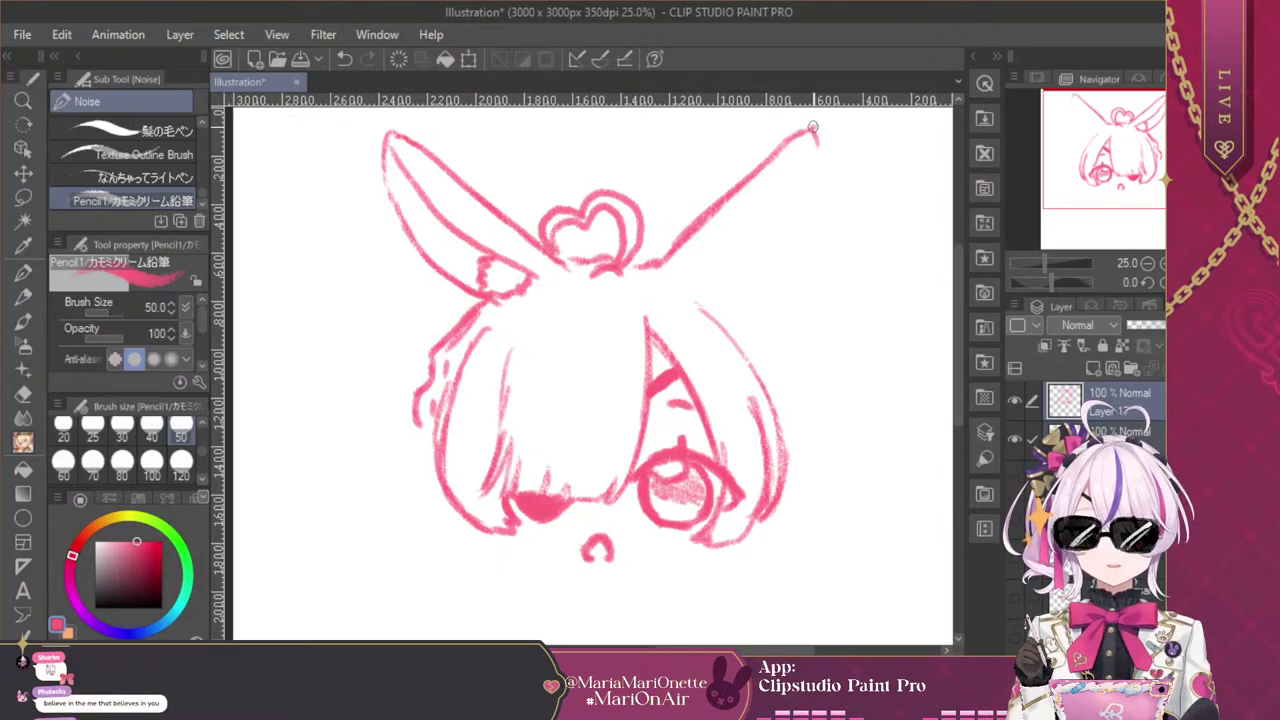
pyautogui.moveTo(817, 157); pyautogui.dragTo(786, 231)
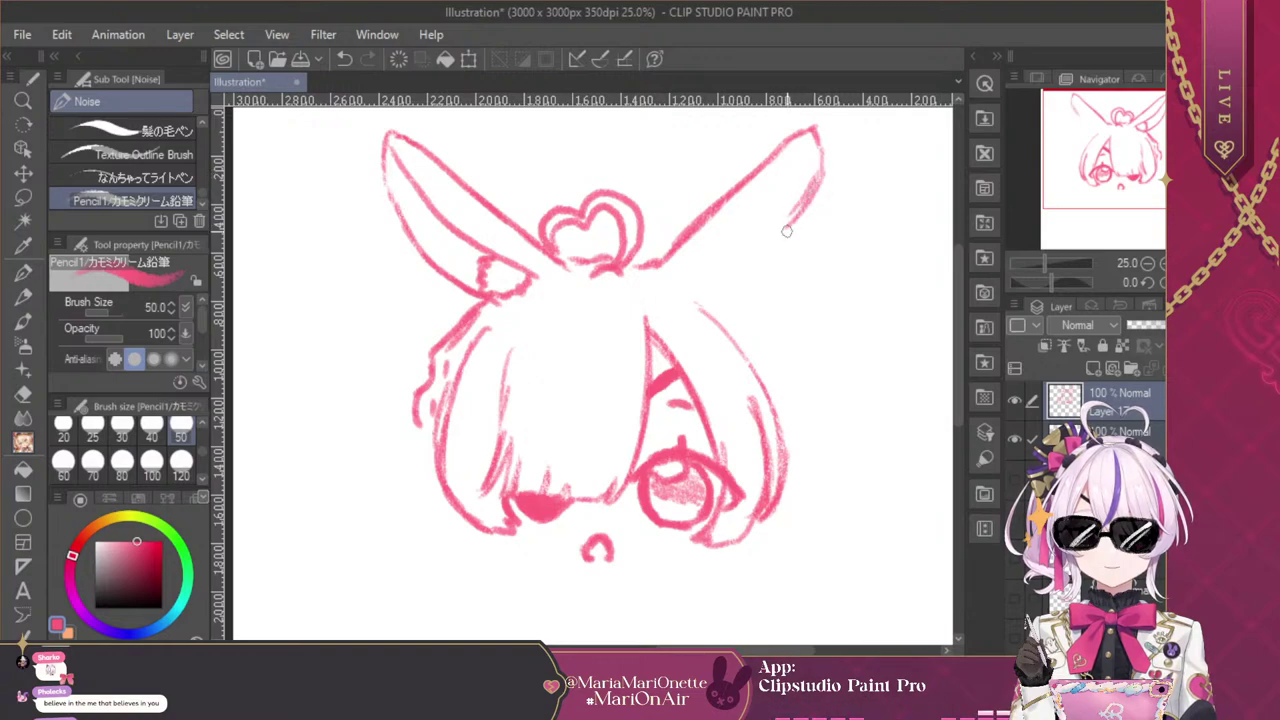
pyautogui.click(345, 58)
pyautogui.click(345, 58)
pyautogui.click(345, 58)
pyautogui.moveTo(817, 142)
pyautogui.mouseDown()
pyautogui.moveTo(784, 224)
pyautogui.moveTo(724, 287)
pyautogui.moveTo(726, 242)
pyautogui.moveTo(752, 227)
pyautogui.mouseUp()
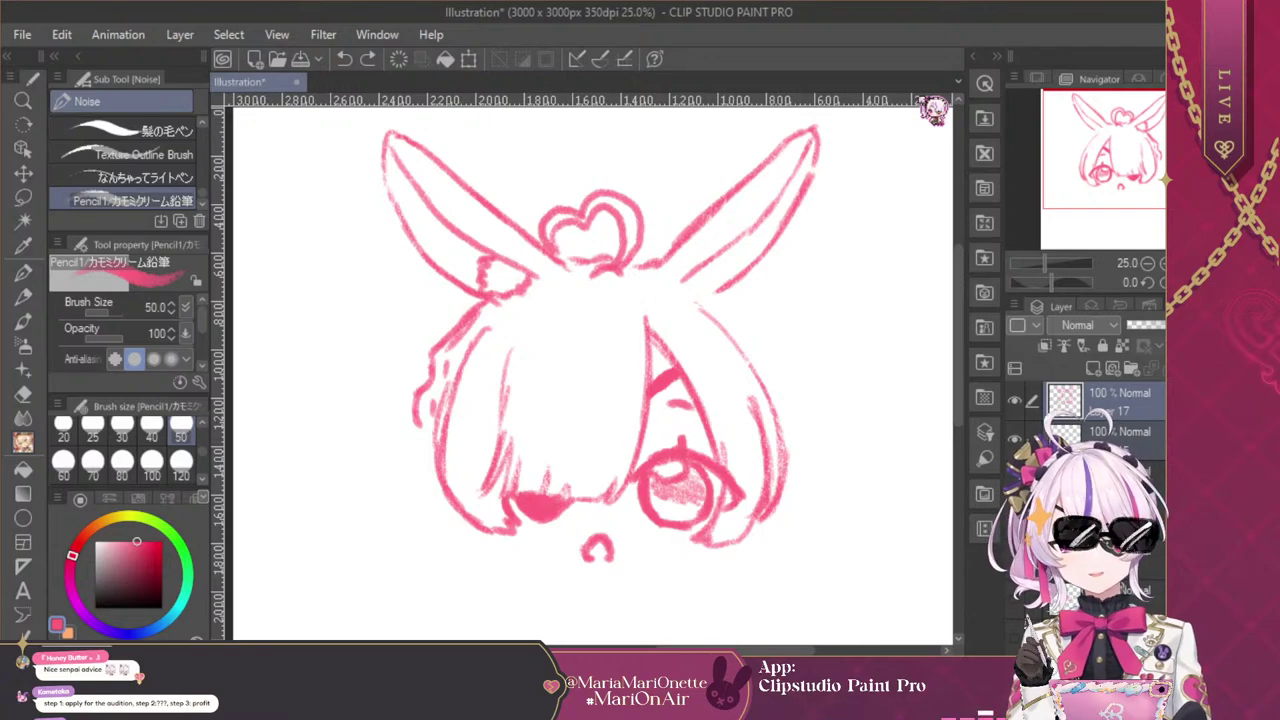
# Undo the strokes of the freehand second ear and return the mirrored canvas view to normal
pyautogui.hotkey('ctrl', 'z')
pyautogui.hotkey('ctrl', 'z')
pyautogui.hotkey('ctrl', 'z')
pyautogui.press('h')
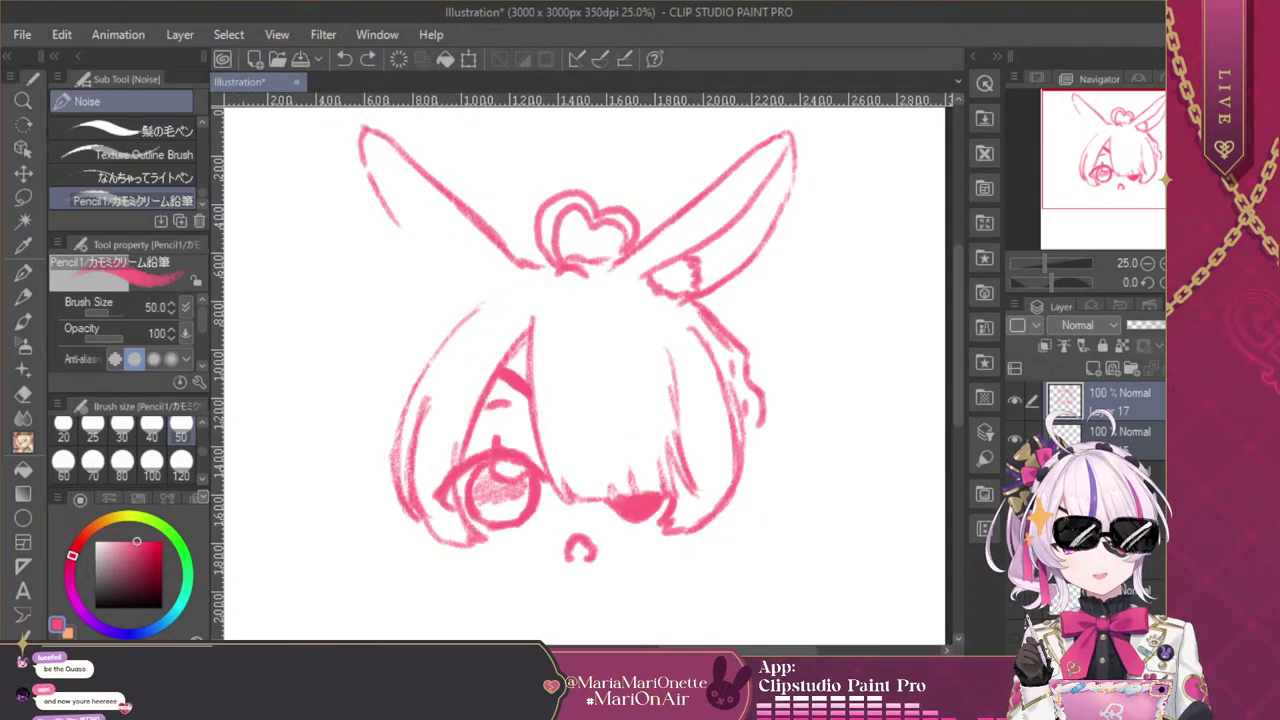
pyautogui.hotkey('ctrl', 'z')
pyautogui.hotkey('ctrl', 'z')
pyautogui.hotkey('ctrl', 'z')
pyautogui.hotkey('ctrl', 'z')
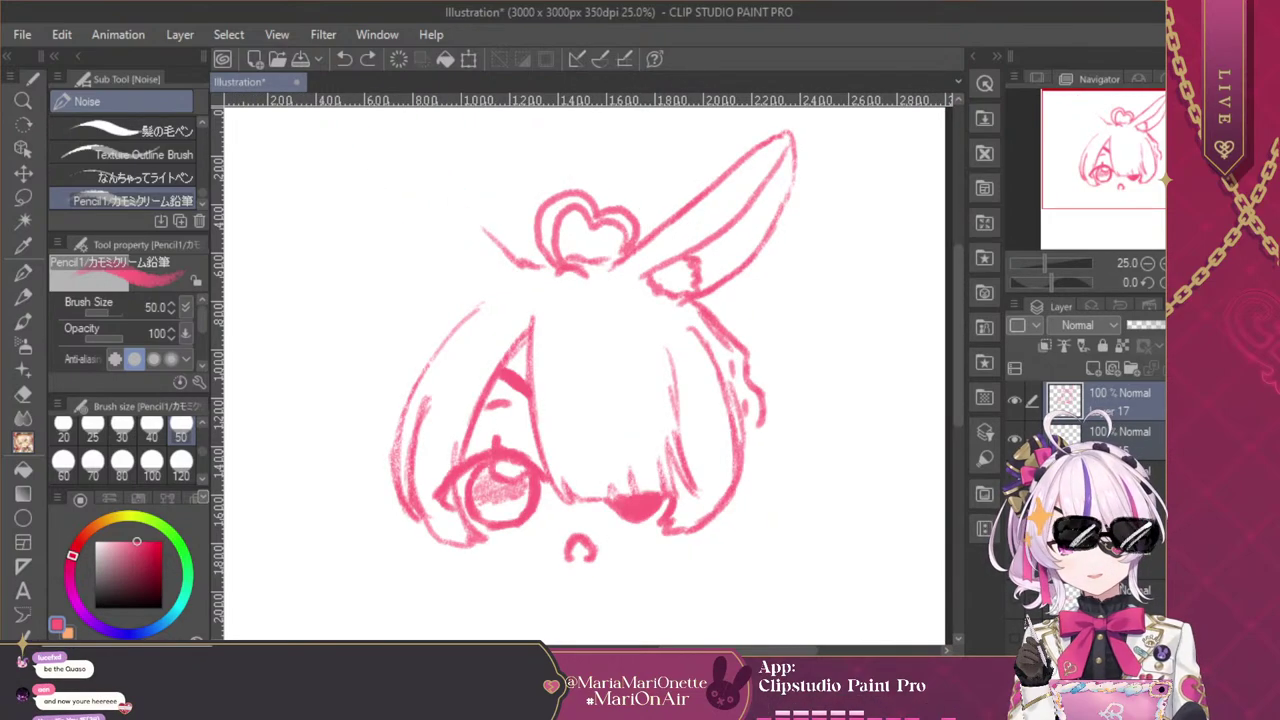
# Lasso the finished rabbit ear and duplicate the selection onto its own layer
pyautogui.click(23, 197)
pyautogui.moveTo(613, 258)
pyautogui.mouseDown()
pyautogui.moveTo(762, 125)
pyautogui.moveTo(819, 121)
pyautogui.moveTo(838, 214)
pyautogui.moveTo(783, 282)
pyautogui.moveTo(663, 298)
pyautogui.moveTo(612, 270)
pyautogui.mouseUp()
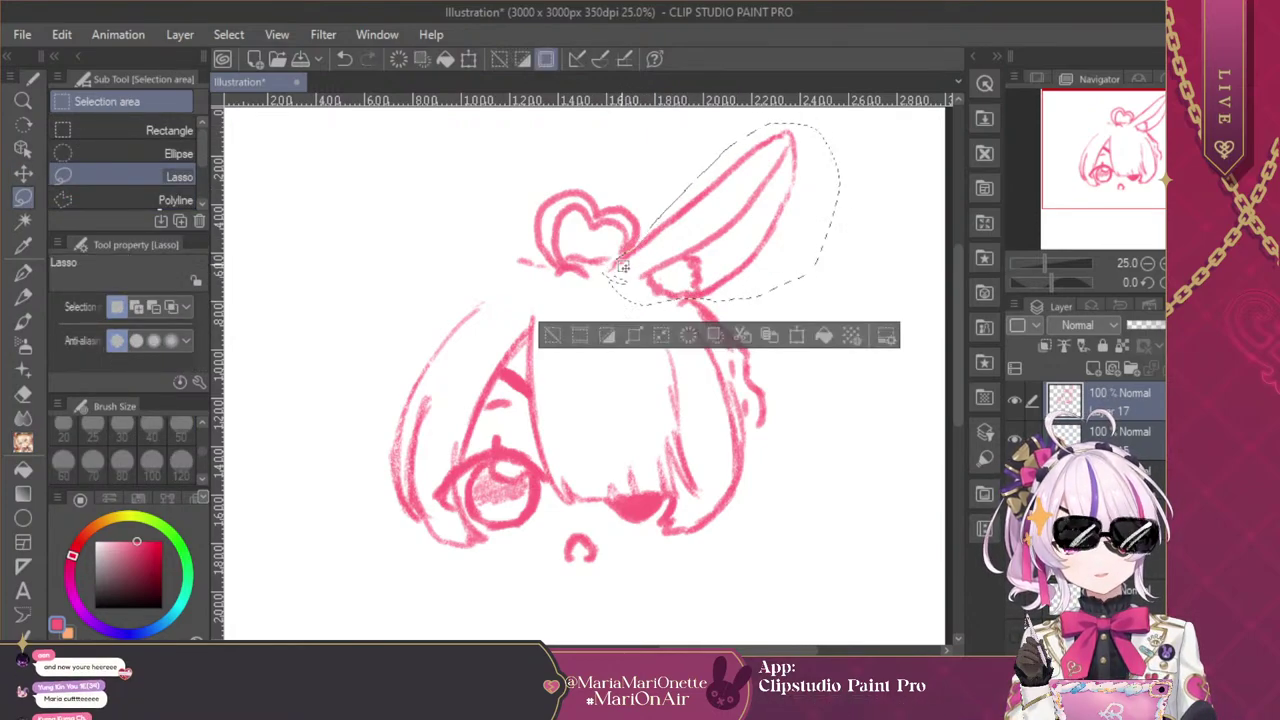
pyautogui.click(768, 336)
# Flip the copied ear horizontally, place it above the open eye opposite the original, and apply the transform
pyautogui.click(797, 336)
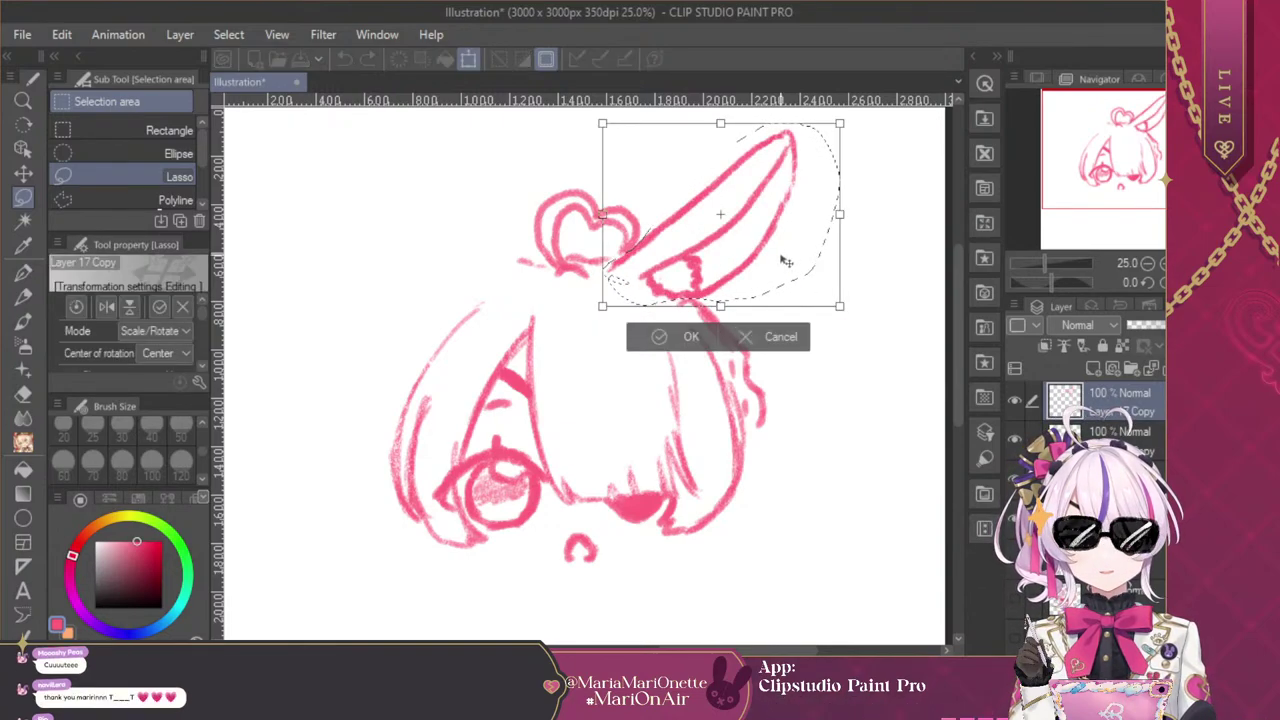
pyautogui.click(106, 306)
pyautogui.moveTo(777, 251); pyautogui.dragTo(522, 280)
pyautogui.click(402, 348)
pyautogui.click(257, 336)
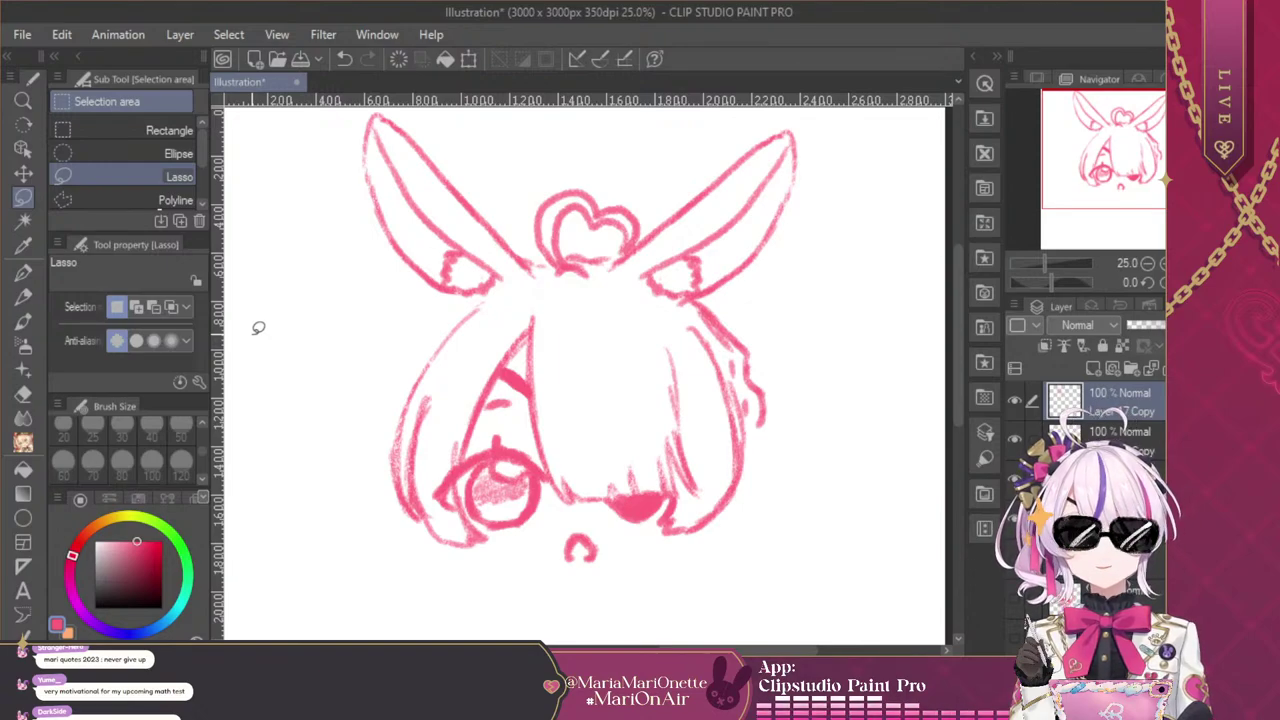
# With the pencil, draw a bumpy back-hair outline below the mirrored ear and a small tuft under the open eye's side hair
pyautogui.press('p')
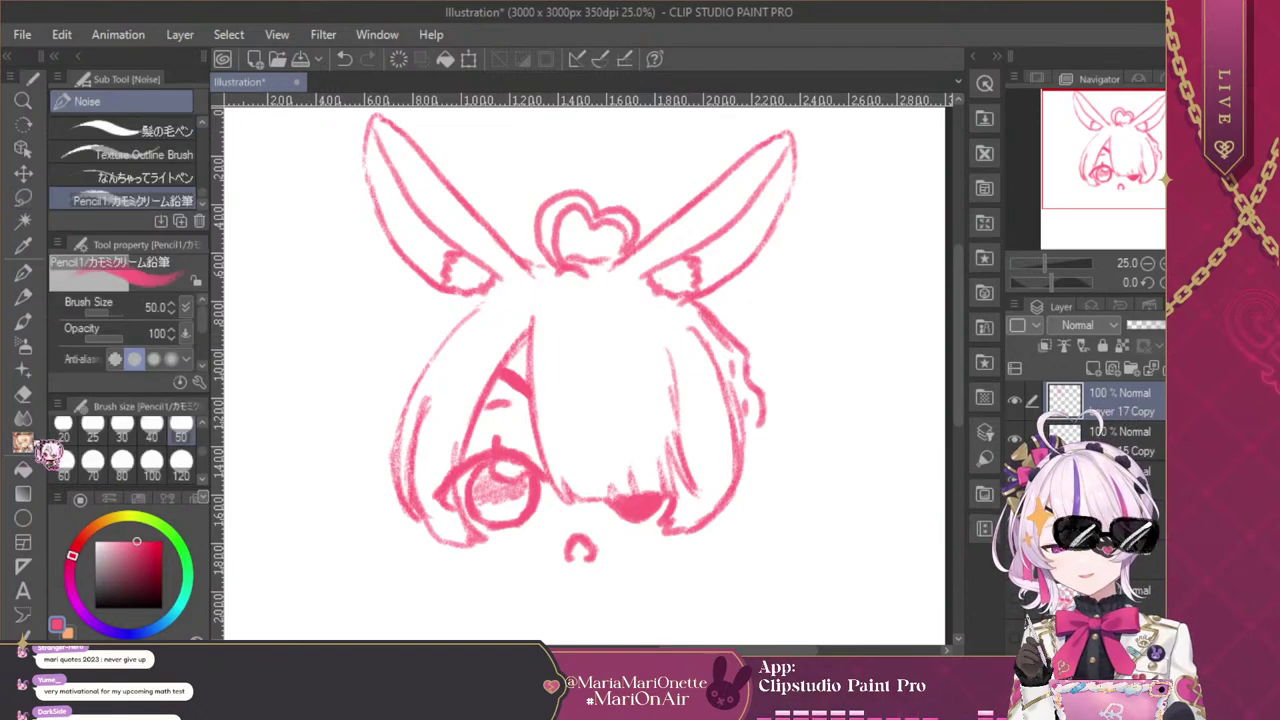
pyautogui.moveTo(453, 303)
pyautogui.mouseDown()
pyautogui.moveTo(416, 356)
pyautogui.moveTo(430, 376)
pyautogui.moveTo(427, 334)
pyautogui.moveTo(416, 368)
pyautogui.mouseUp()
pyautogui.moveTo(1122, 178); pyautogui.dragTo(1107, 183)
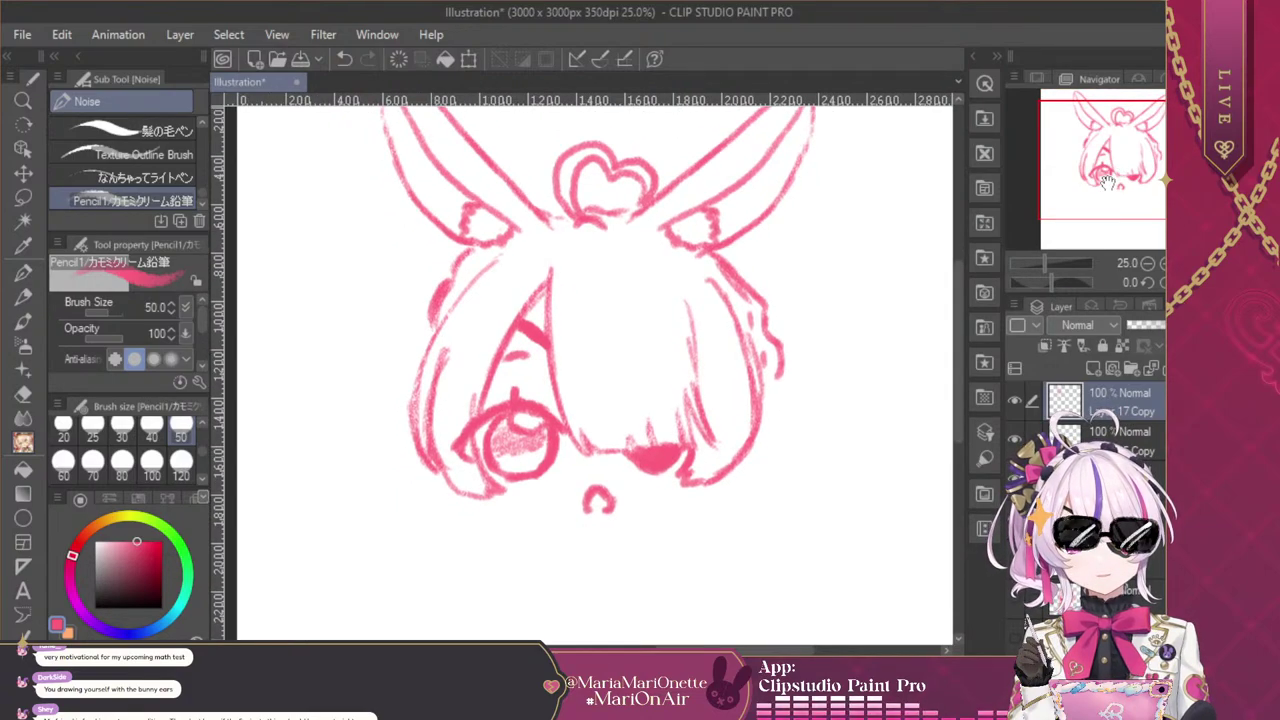
pyautogui.moveTo(480, 498)
pyautogui.mouseDown()
pyautogui.moveTo(484, 520)
pyautogui.moveTo(492, 498)
pyautogui.moveTo(505, 522)
pyautogui.mouseUp()
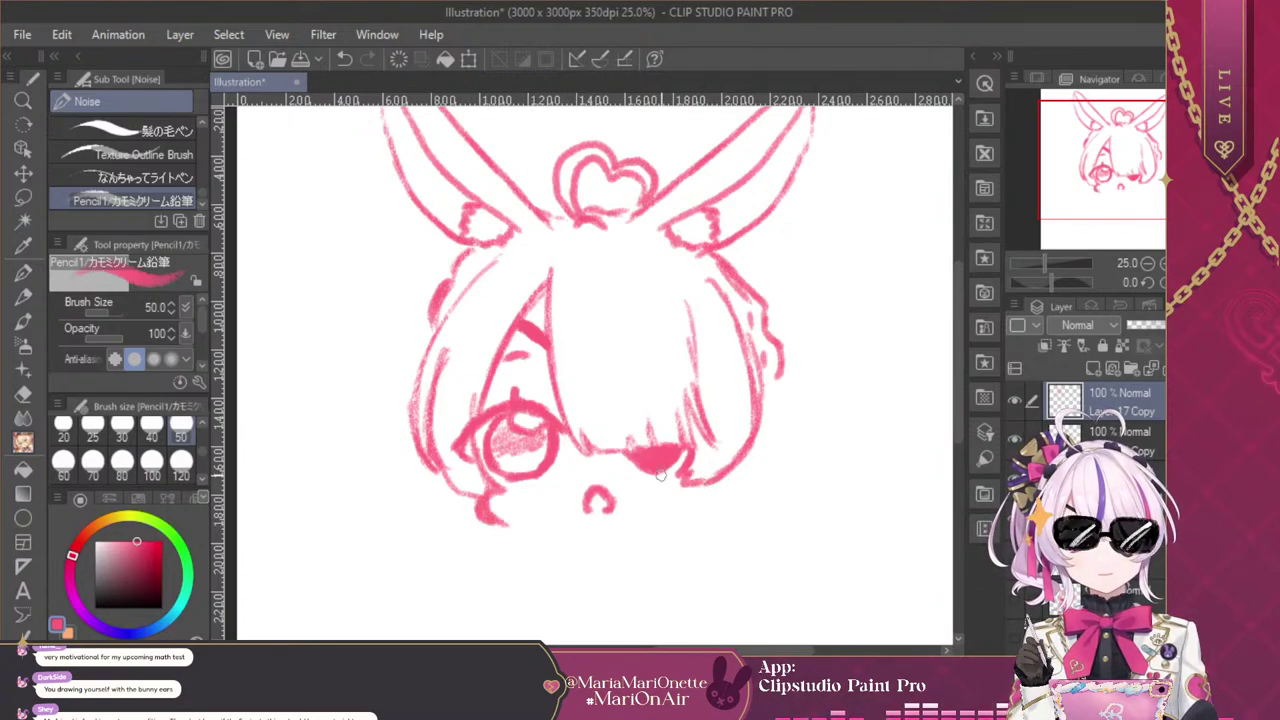
pyautogui.click(343, 58)
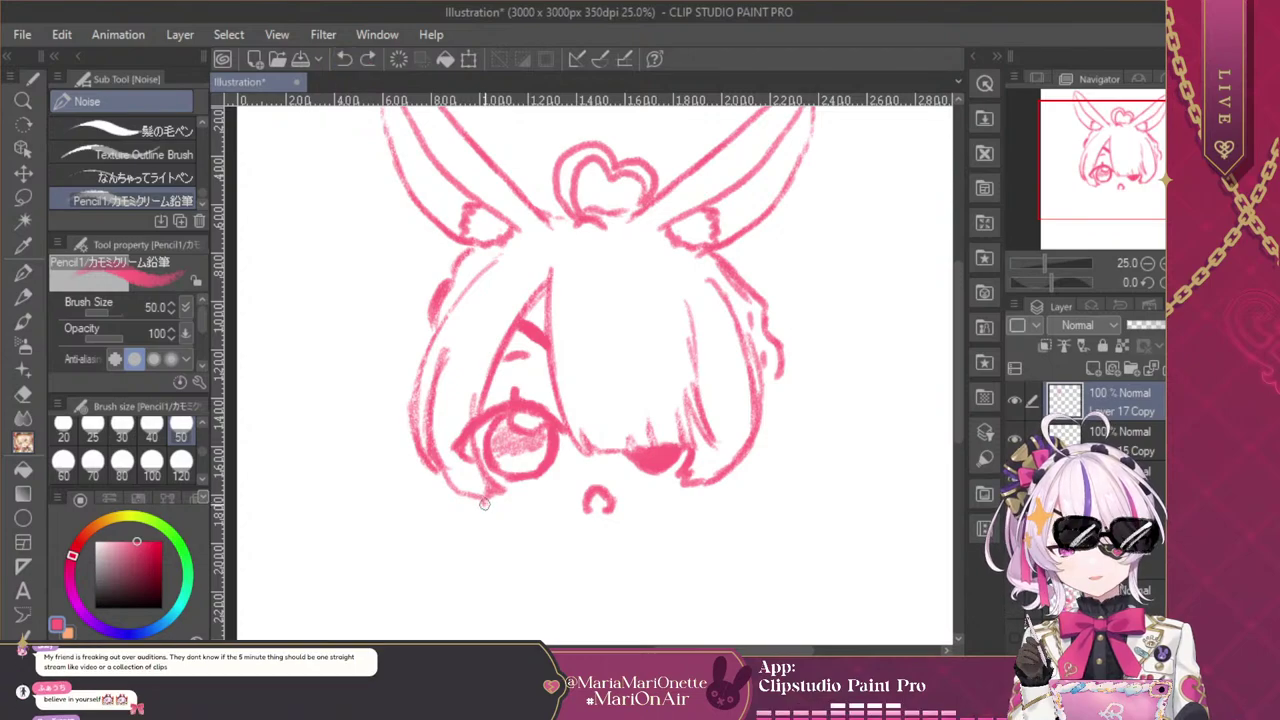
pyautogui.moveTo(482, 500)
pyautogui.mouseDown()
pyautogui.moveTo(470, 536)
pyautogui.moveTo(464, 517)
pyautogui.moveTo(456, 527)
pyautogui.mouseUp()
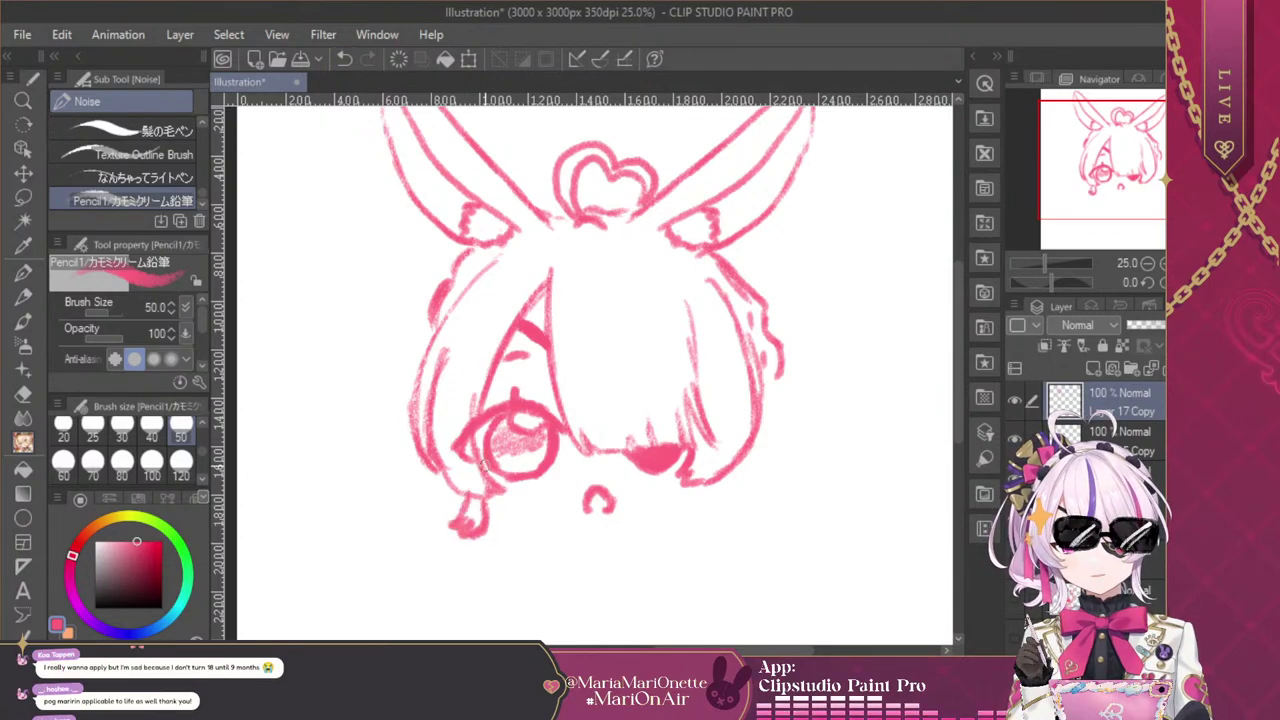
# Add a matching tuft under the second eye's side hair and draw the curved jawline between the two tufts
pyautogui.moveTo(694, 486)
pyautogui.mouseDown()
pyautogui.moveTo(716, 513)
pyautogui.moveTo(720, 490)
pyautogui.moveTo(724, 505)
pyautogui.moveTo(703, 490)
pyautogui.mouseUp()
pyautogui.moveTo(482, 500); pyautogui.dragTo(564, 522)
pyautogui.moveTo(696, 490)
pyautogui.mouseDown()
pyautogui.moveTo(637, 512)
pyautogui.moveTo(574, 514)
pyautogui.moveTo(640, 514)
pyautogui.moveTo(603, 521)
pyautogui.mouseUp()
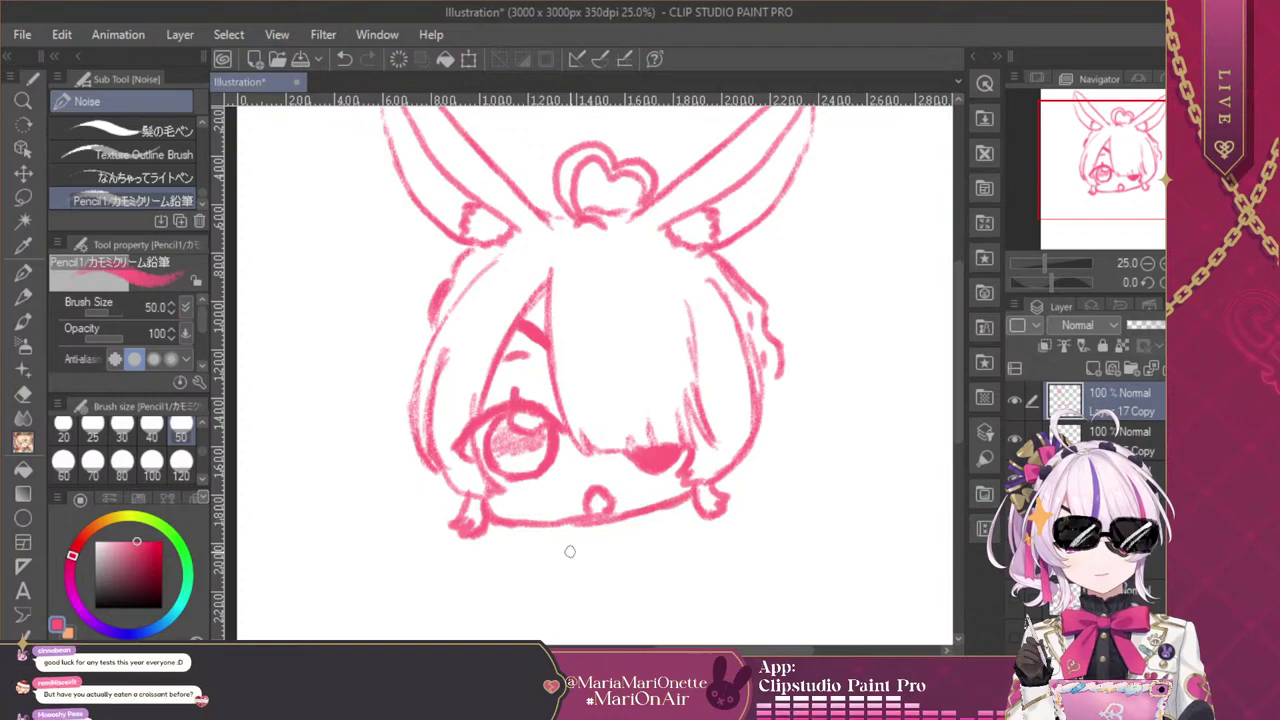
# Draw a small bow beneath the chin with two rounded loops, outer edges and a pointed centre
pyautogui.moveTo(547, 553)
pyautogui.mouseDown()
pyautogui.moveTo(584, 534)
pyautogui.moveTo(575, 556)
pyautogui.moveTo(548, 556)
pyautogui.moveTo(628, 533)
pyautogui.moveTo(654, 541)
pyautogui.mouseUp()
pyautogui.moveTo(608, 545)
pyautogui.mouseDown()
pyautogui.moveTo(652, 536)
pyautogui.moveTo(640, 556)
pyautogui.mouseUp()
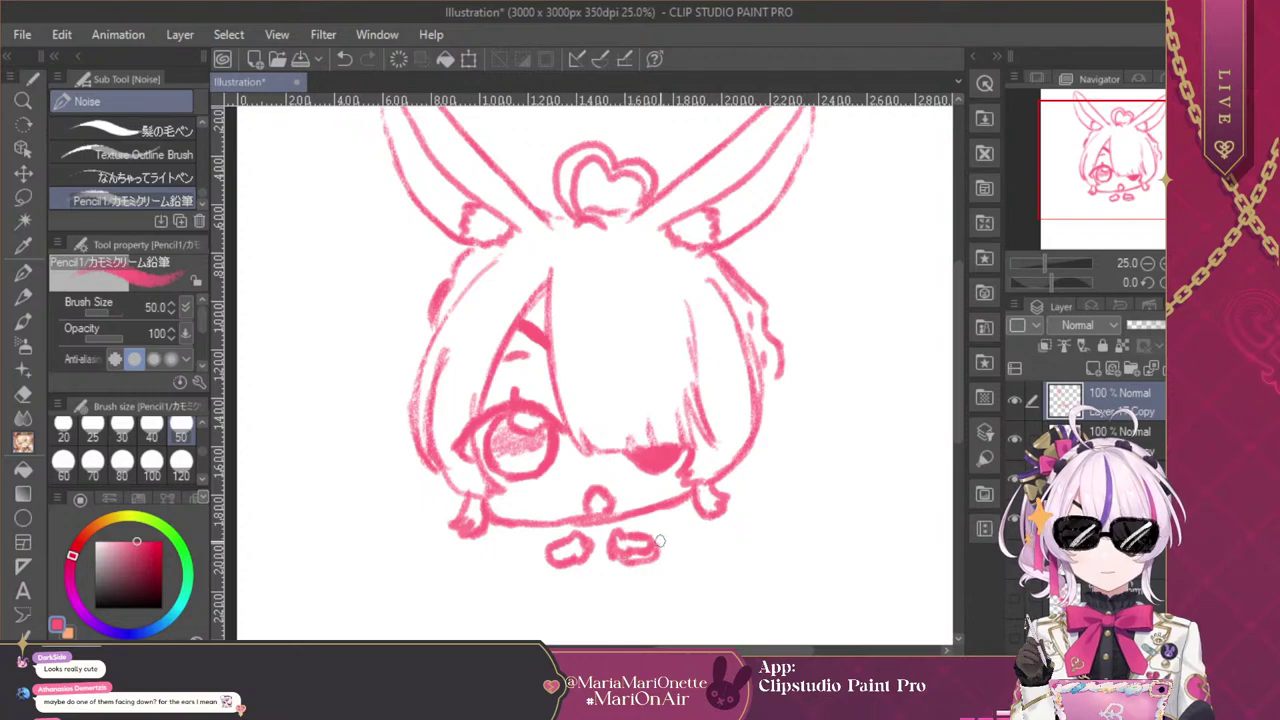
pyautogui.moveTo(655, 540)
pyautogui.mouseDown()
pyautogui.moveTo(673, 558)
pyautogui.moveTo(606, 580)
pyautogui.mouseUp()
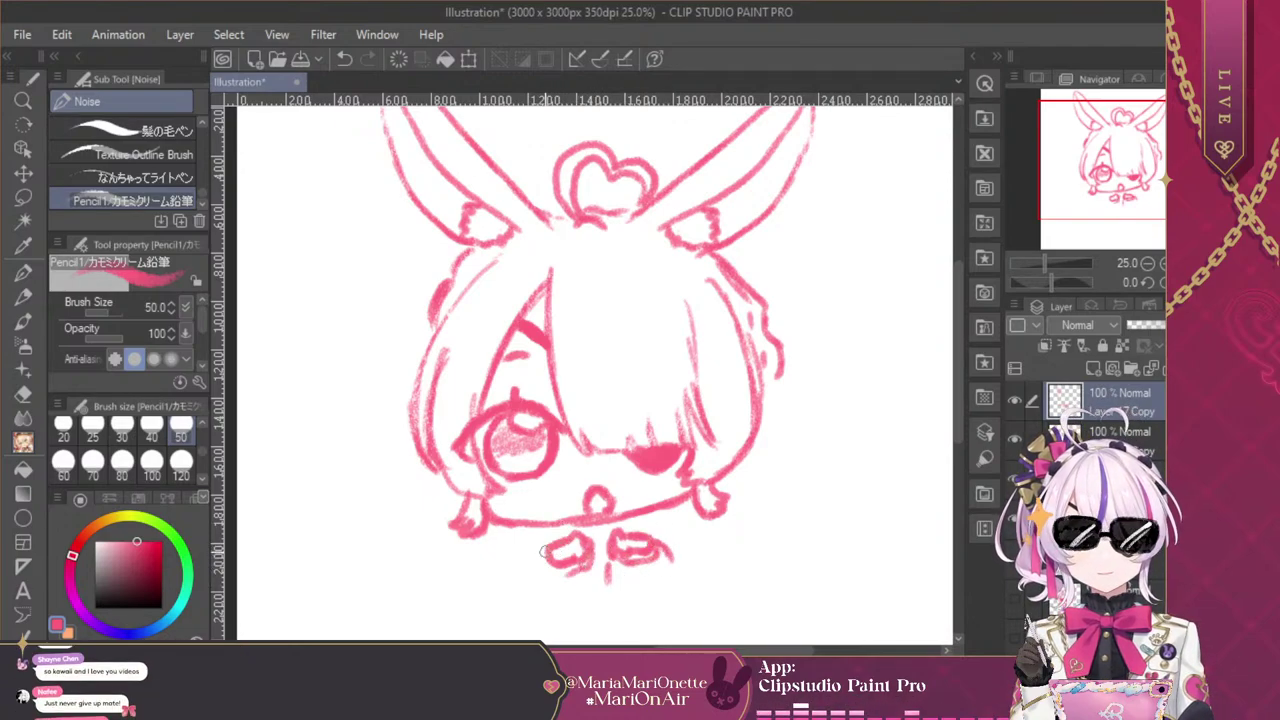
pyautogui.moveTo(543, 551)
pyautogui.mouseDown()
pyautogui.moveTo(566, 572)
pyautogui.moveTo(603, 573)
pyautogui.mouseUp()
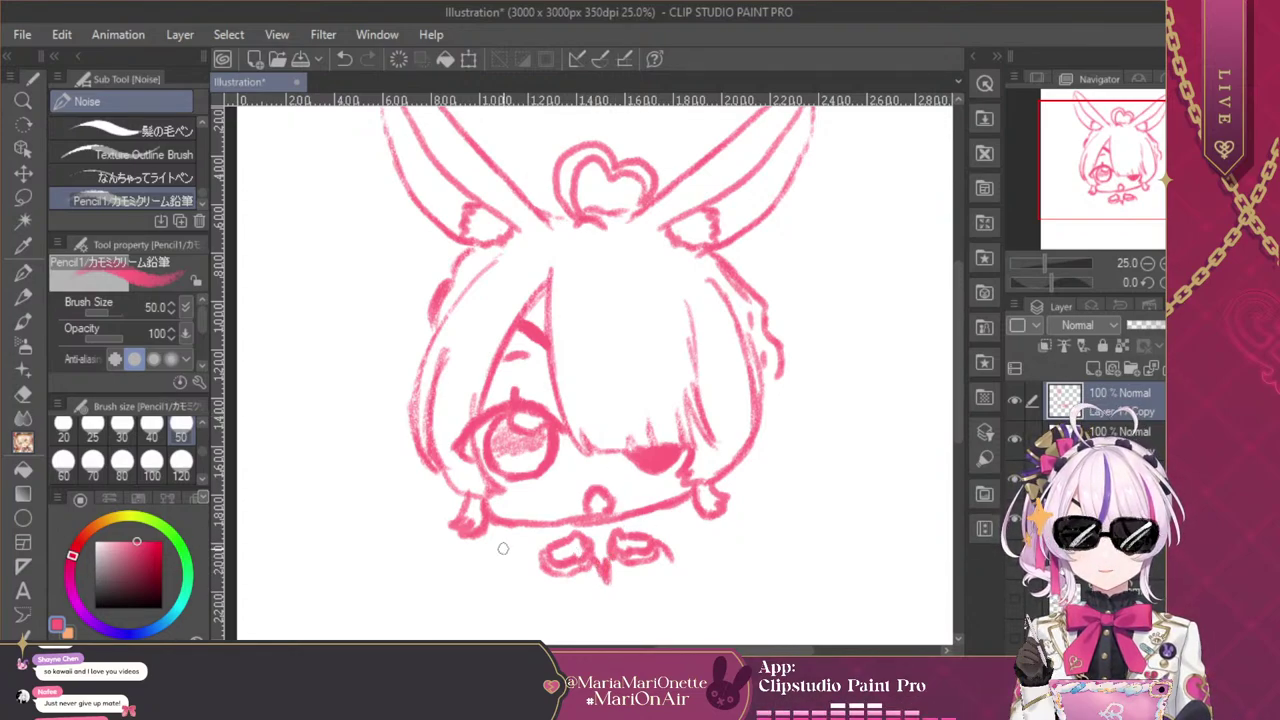
# Extend the wavy outer hair outline downward on the second eye's side
pyautogui.moveTo(775, 382)
pyautogui.mouseDown()
pyautogui.moveTo(741, 460)
pyautogui.moveTo(756, 465)
pyautogui.moveTo(758, 440)
pyautogui.moveTo(789, 439)
pyautogui.moveTo(763, 488)
pyautogui.moveTo(774, 442)
pyautogui.mouseUp()
pyautogui.hotkey('ctrl', 'z')
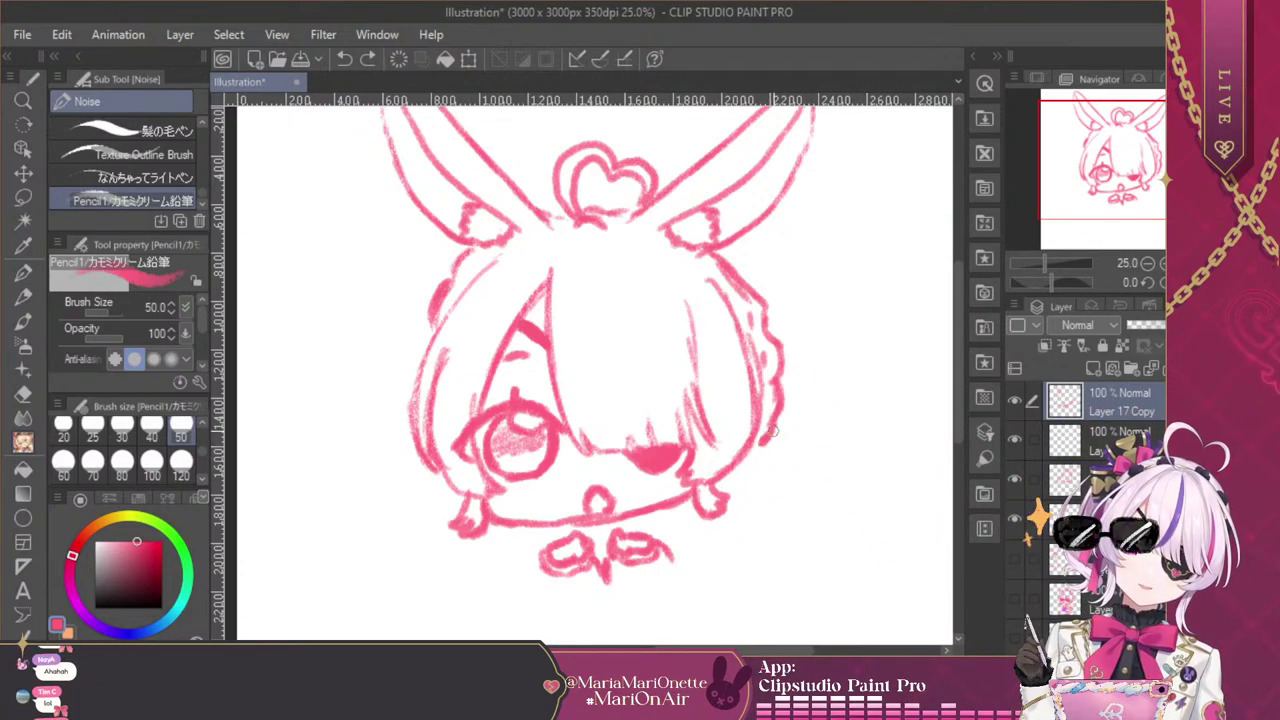
# Try to draw a ribbon with a curled, rounded pigtail at the lower end of the wavy hair outline
pyautogui.moveTo(774, 422)
pyautogui.mouseDown()
pyautogui.moveTo(786, 456)
pyautogui.moveTo(752, 434)
pyautogui.moveTo(758, 454)
pyautogui.moveTo(770, 445)
pyautogui.moveTo(817, 472)
pyautogui.moveTo(803, 454)
pyautogui.moveTo(818, 494)
pyautogui.mouseUp()
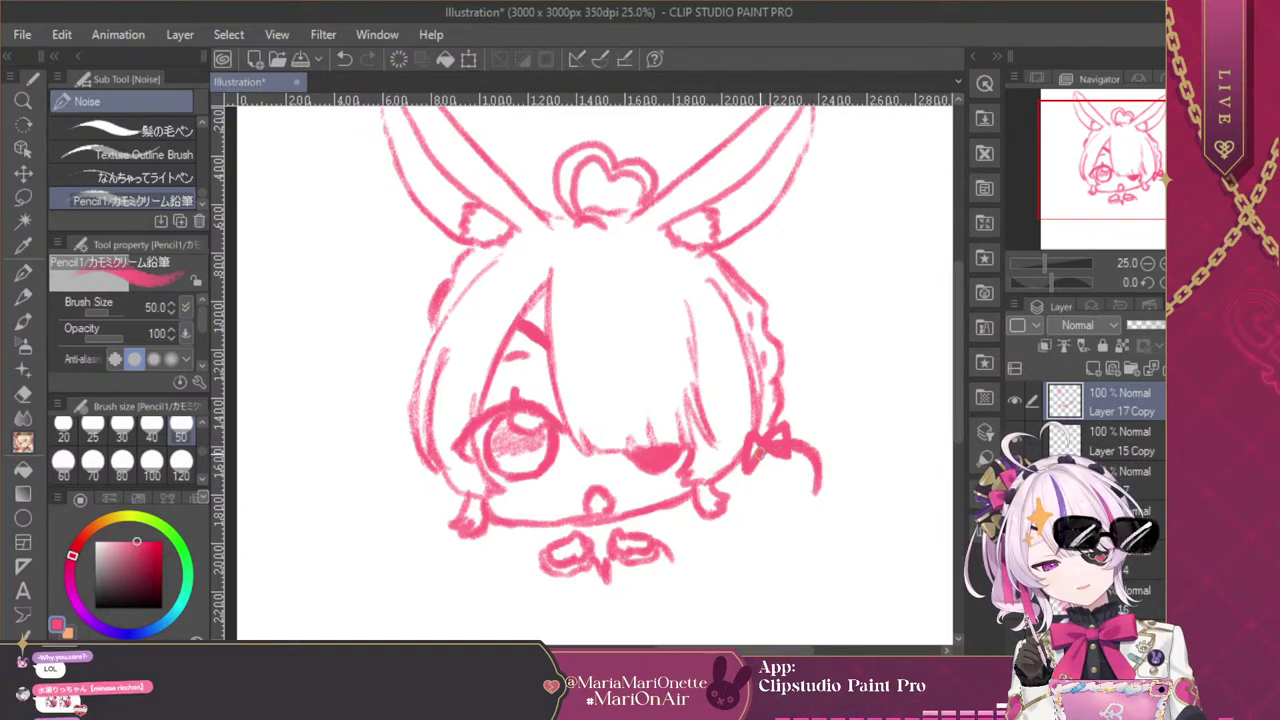
pyautogui.moveTo(760, 452)
pyautogui.mouseDown()
pyautogui.moveTo(759, 499)
pyautogui.moveTo(787, 498)
pyautogui.moveTo(818, 452)
pyautogui.mouseUp()
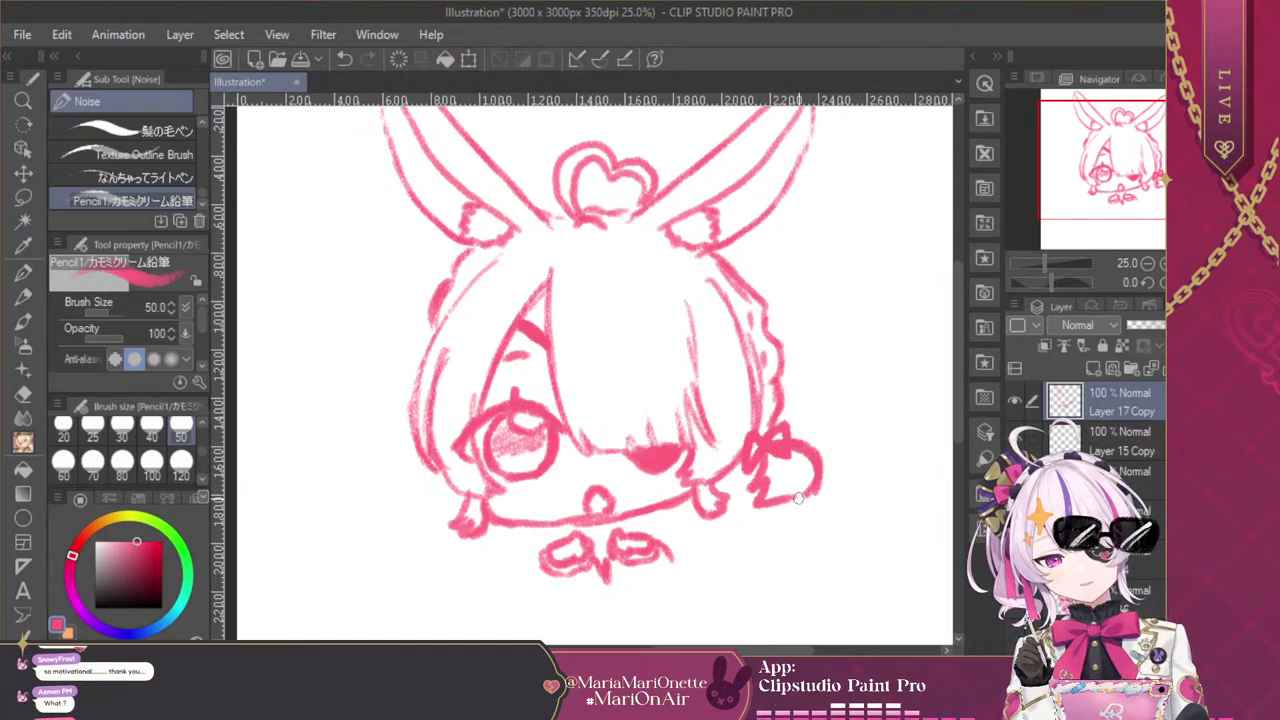
pyautogui.moveTo(786, 502); pyautogui.dragTo(810, 486)
pyautogui.hotkey('ctrl', 'z')
pyautogui.hotkey('ctrl', 'z')
pyautogui.hotkey('ctrl', 'z')
pyautogui.hotkey('ctrl', 'z')
pyautogui.hotkey('ctrl', 'z')
pyautogui.hotkey('ctrl', 'z')
pyautogui.hotkey('ctrl', 'z')
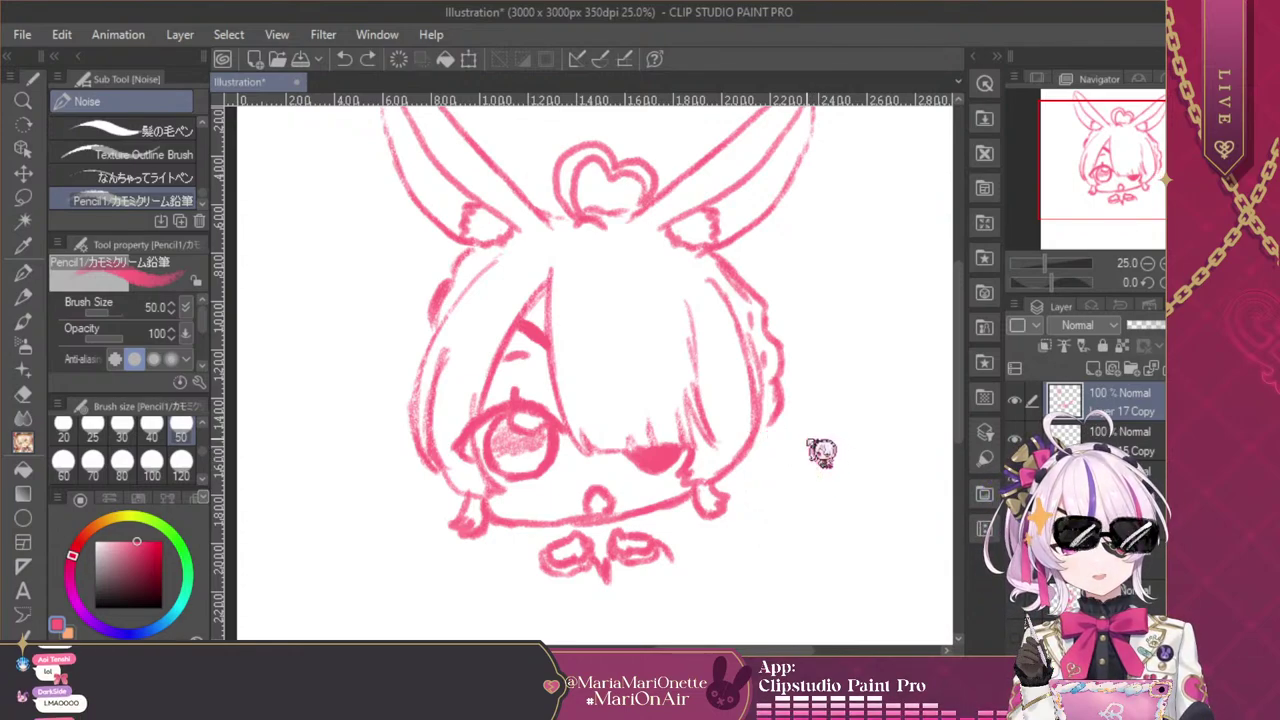
# Curve the lower outer hair outlines inward to the cheeks on both sides of the head
pyautogui.moveTo(783, 352)
pyautogui.mouseDown()
pyautogui.moveTo(786, 490)
pyautogui.moveTo(758, 497)
pyautogui.mouseUp()
pyautogui.hotkey('ctrl', 'z')
pyautogui.hotkey('ctrl', 'z')
pyautogui.hotkey('ctrl', 'z')
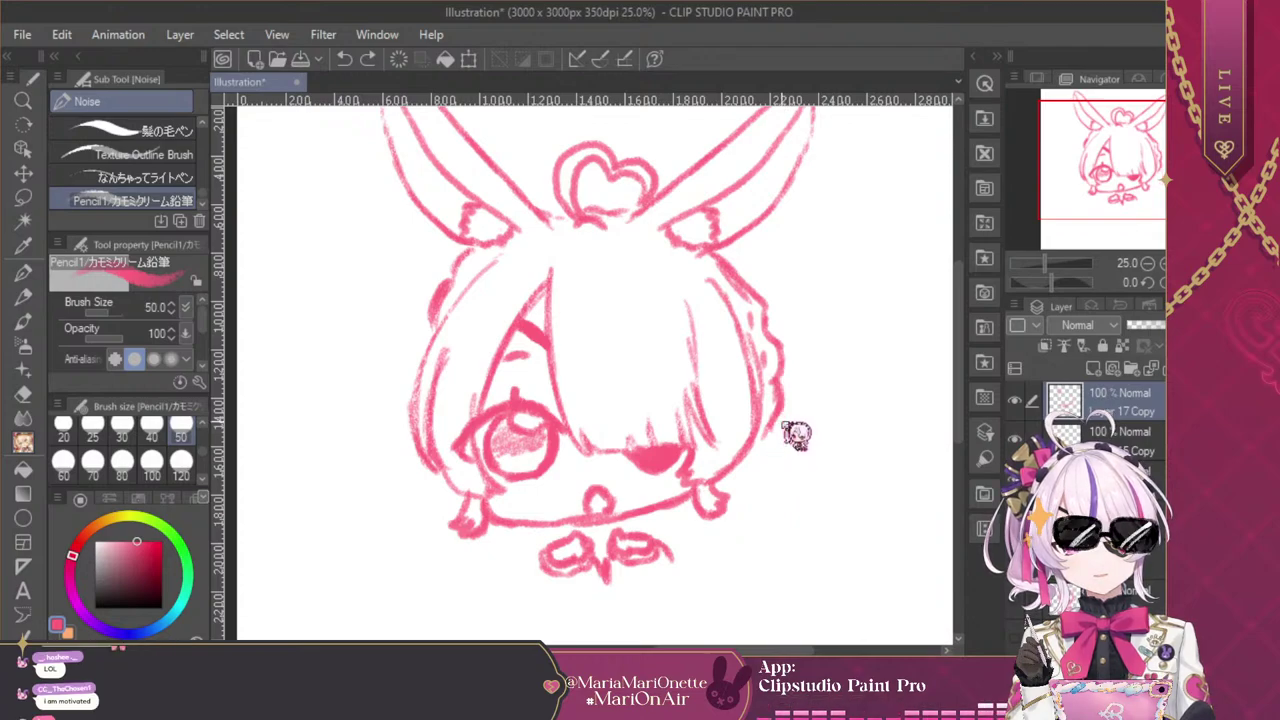
pyautogui.moveTo(773, 421); pyautogui.dragTo(745, 464)
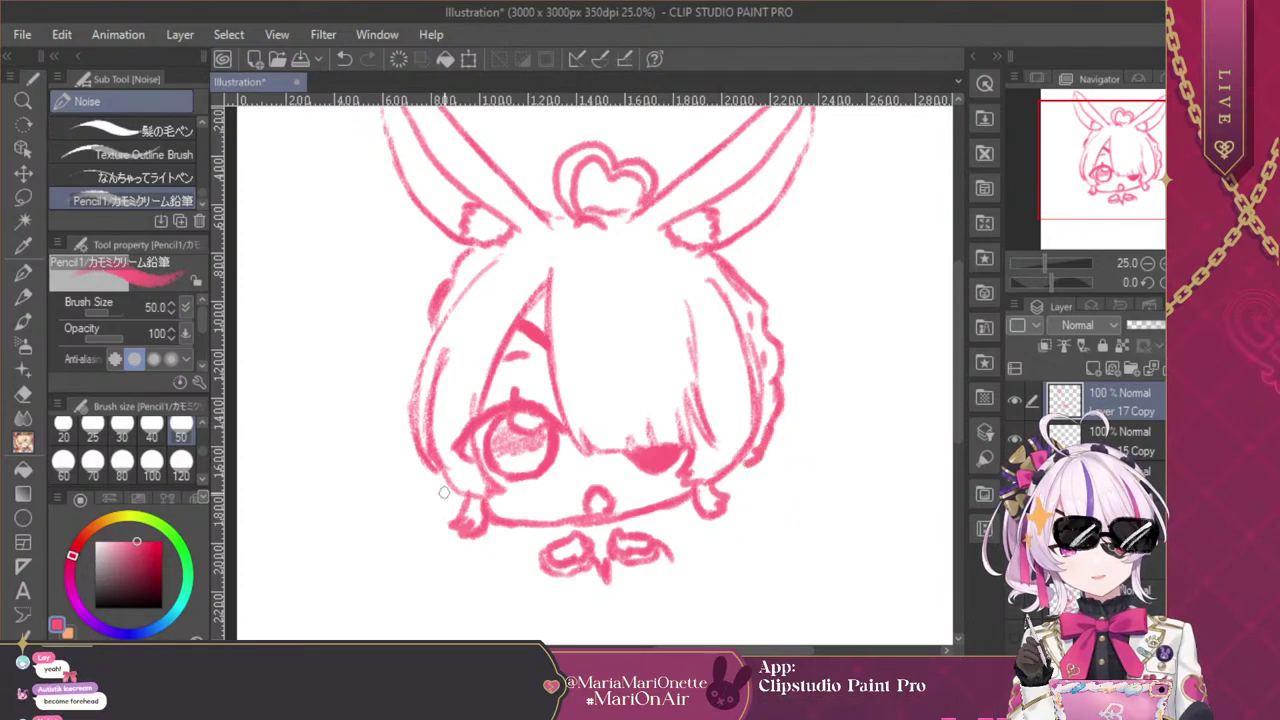
pyautogui.moveTo(428, 466); pyautogui.dragTo(466, 501)
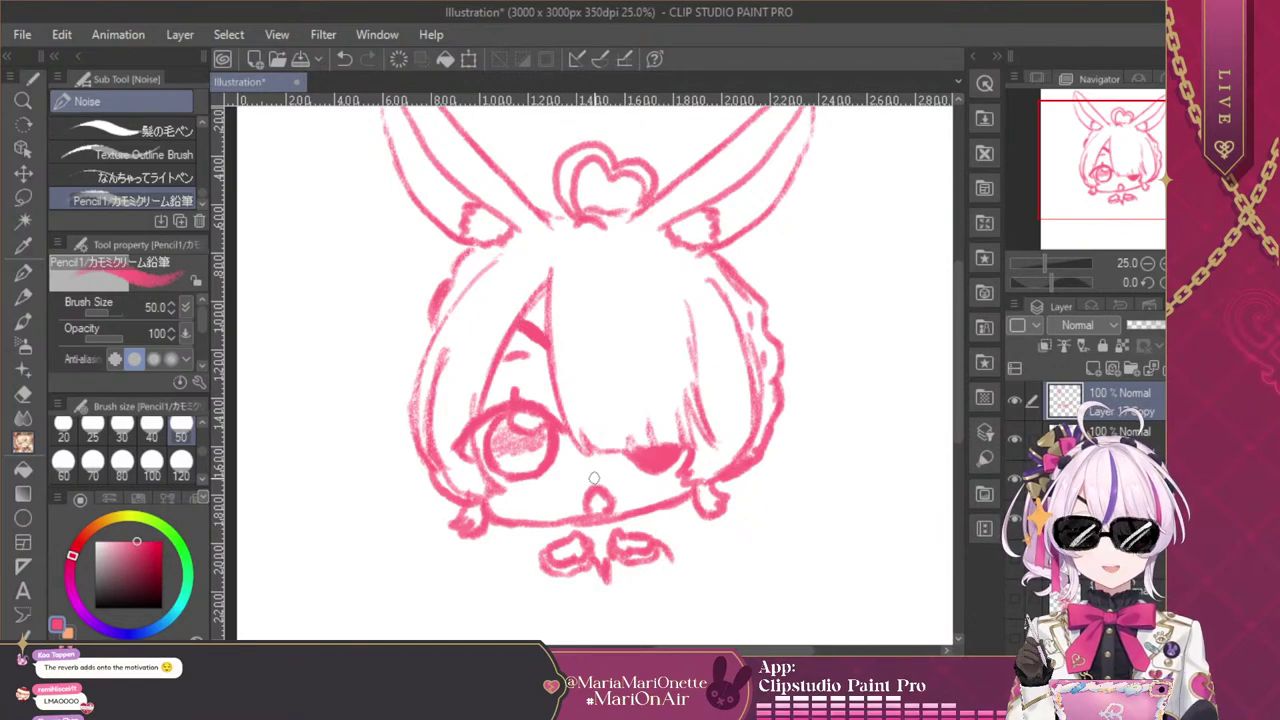
# Lasso the bow beneath the chin, move it slightly up against the jaw line, and clear the selection
pyautogui.press('m')
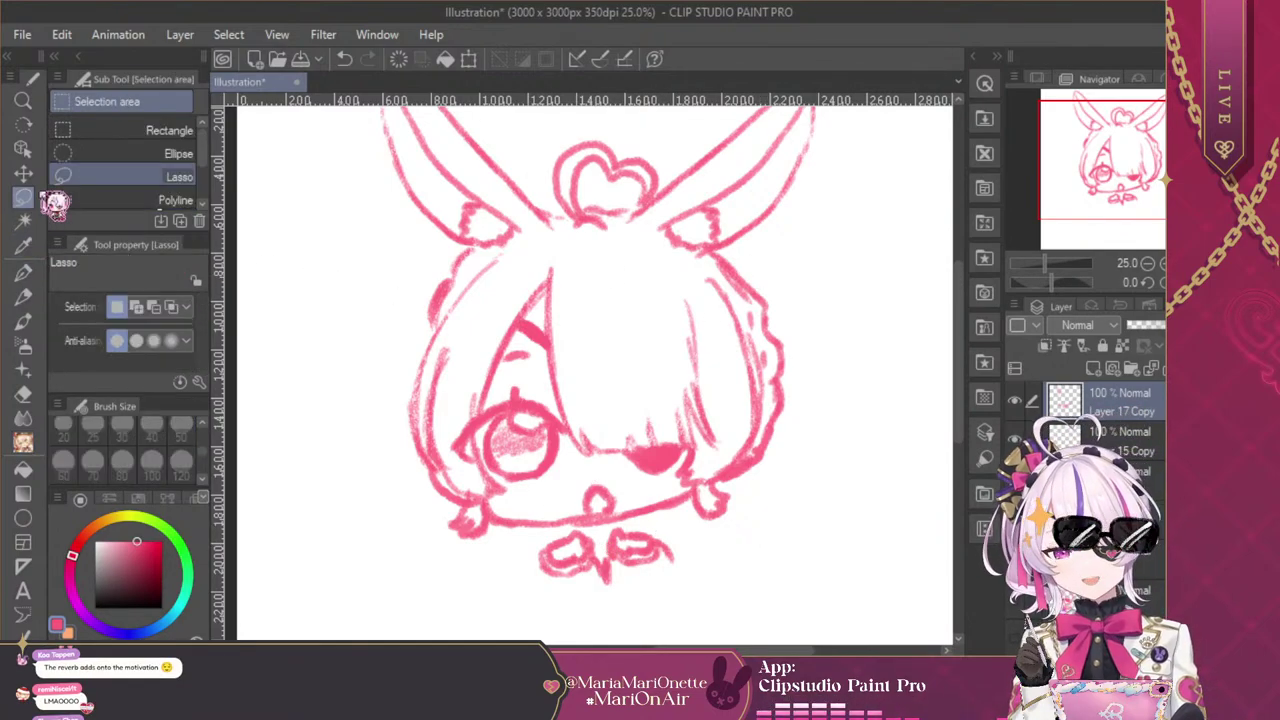
pyautogui.moveTo(530, 592)
pyautogui.mouseDown()
pyautogui.moveTo(552, 532)
pyautogui.moveTo(596, 524)
pyautogui.moveTo(584, 521)
pyautogui.moveTo(549, 527)
pyautogui.moveTo(524, 583)
pyautogui.moveTo(579, 609)
pyautogui.moveTo(720, 586)
pyautogui.moveTo(676, 520)
pyautogui.moveTo(606, 528)
pyautogui.mouseUp()
pyautogui.click(380, 625)
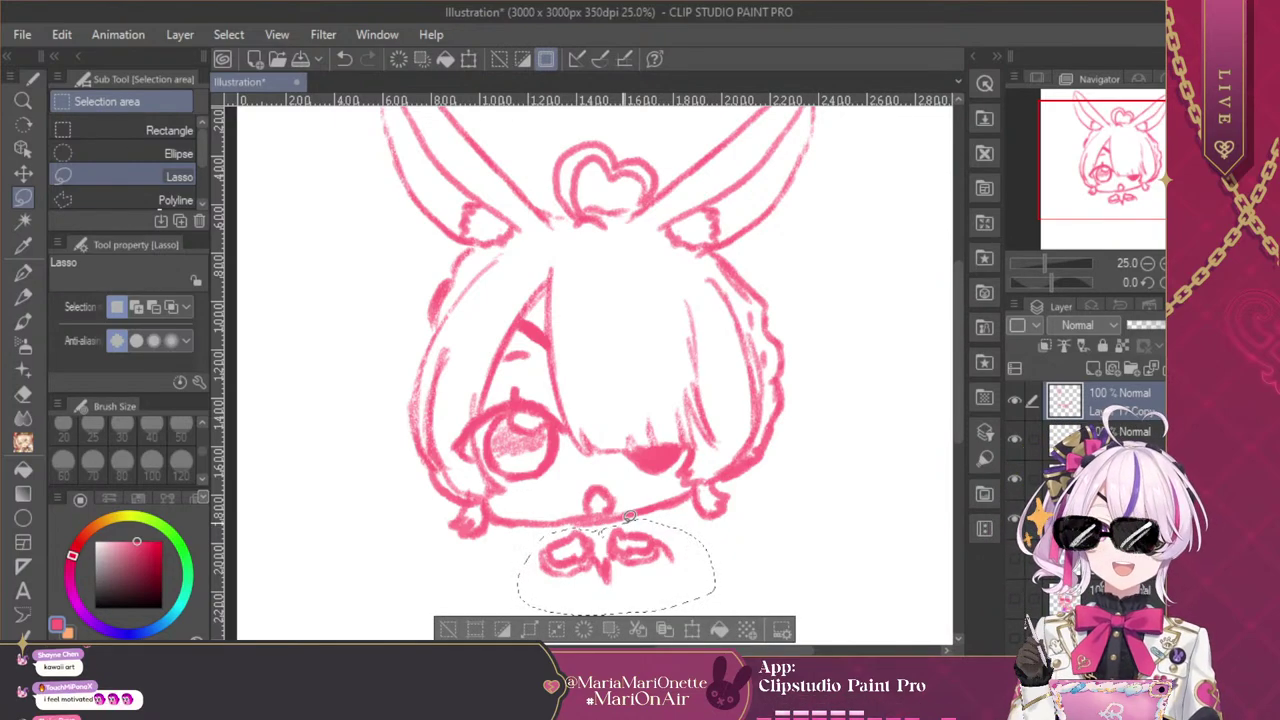
pyautogui.click(692, 629)
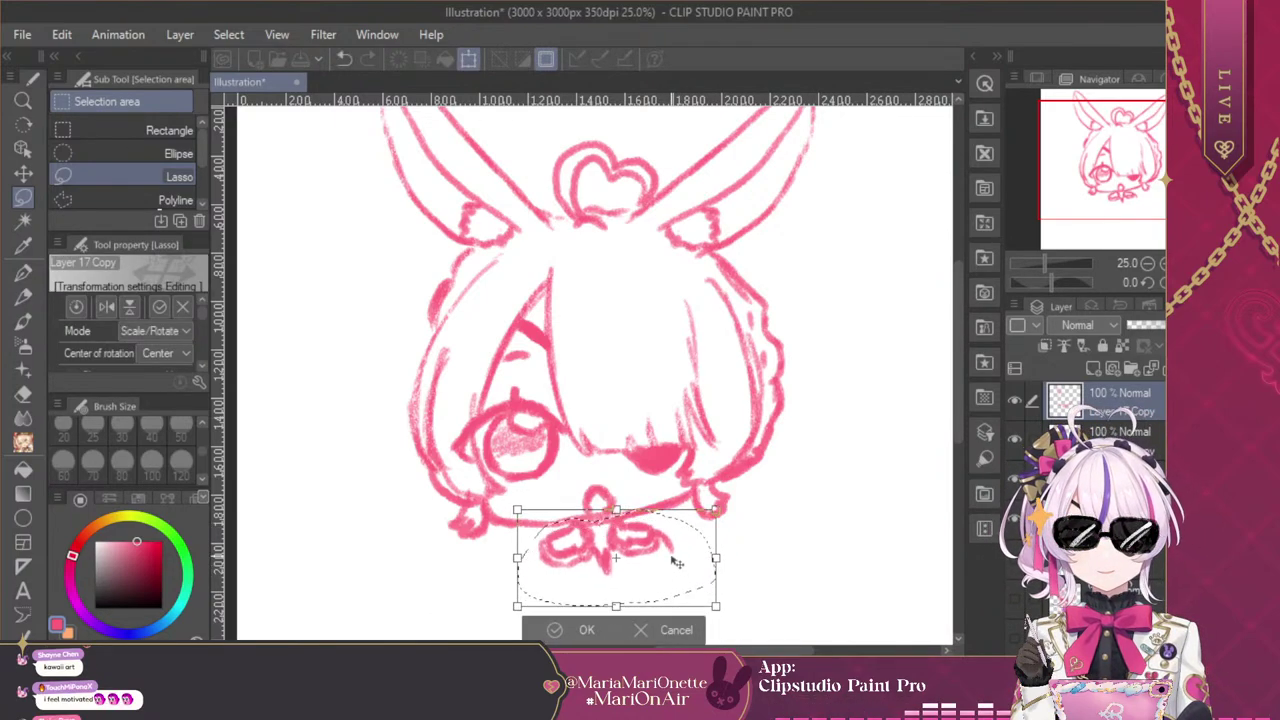
pyautogui.click(587, 629)
pyautogui.click(450, 630)
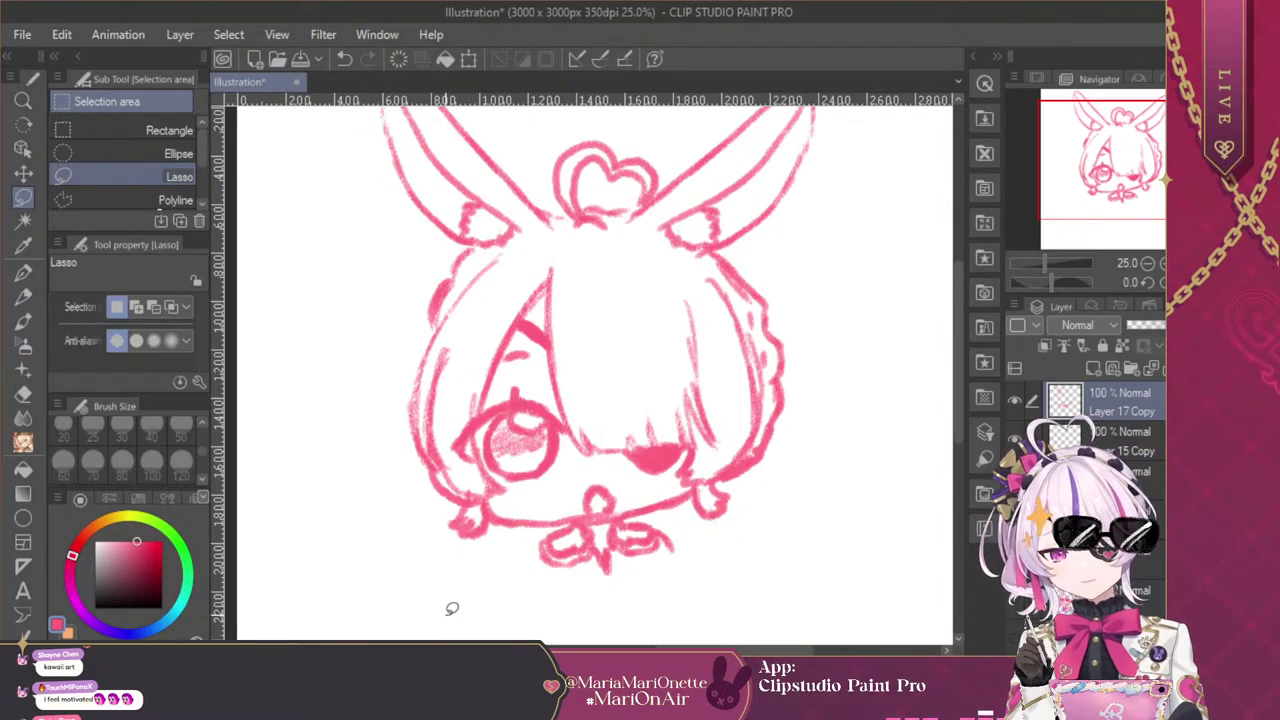
# Draw a long rounded sleeve slanting down and outward from the bow on the open eye's side, using the pink pencil
pyautogui.click(23, 441)
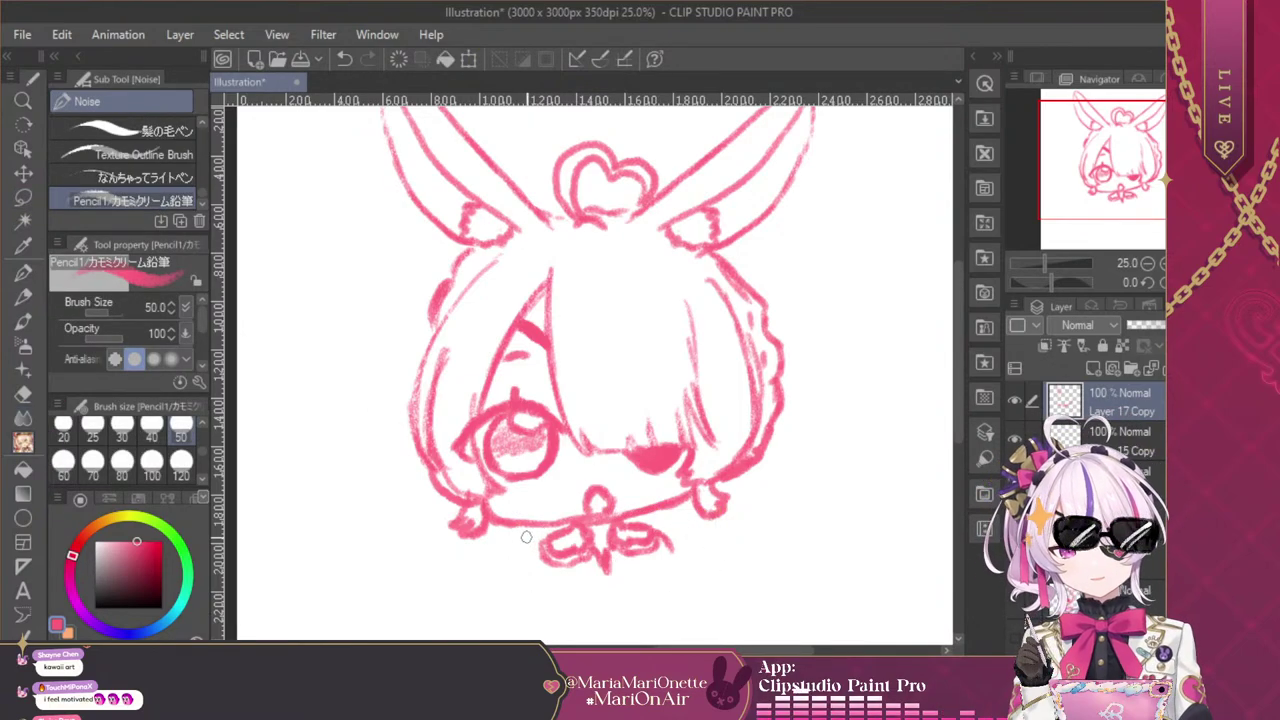
pyautogui.moveTo(536, 548); pyautogui.dragTo(505, 592)
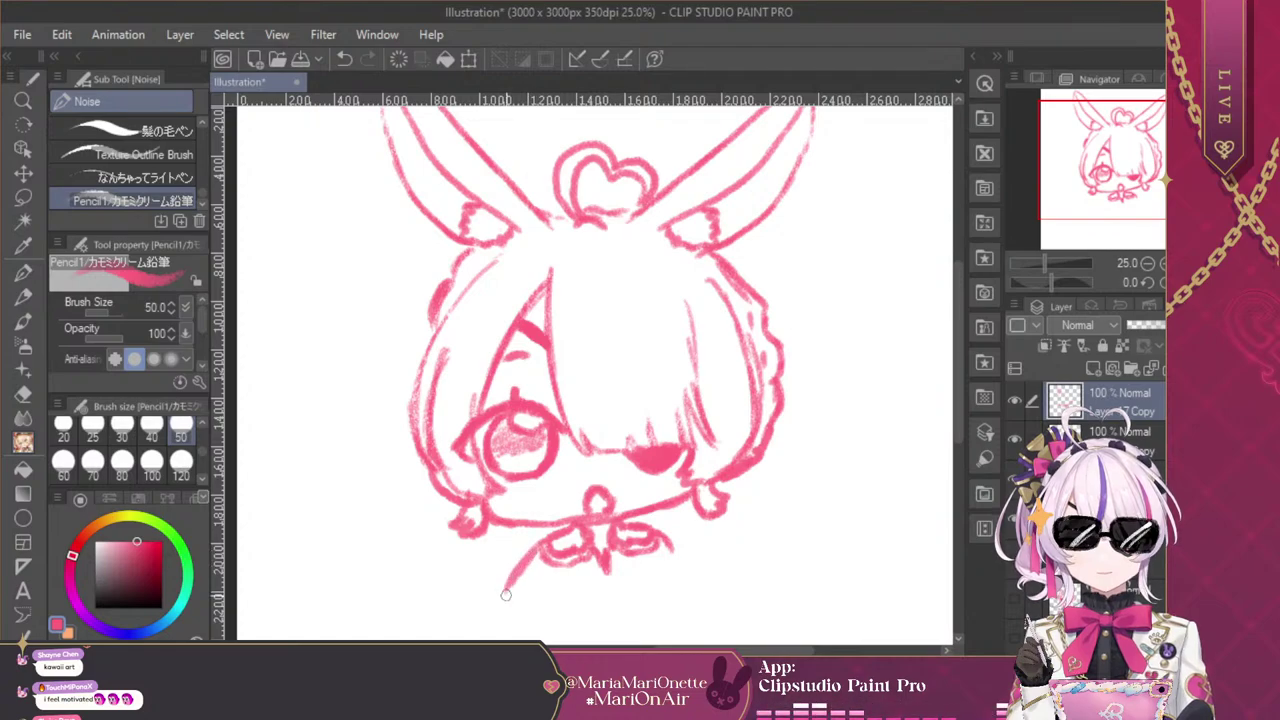
pyautogui.moveTo(600, 555)
pyautogui.mouseDown()
pyautogui.moveTo(543, 616)
pyautogui.moveTo(497, 607)
pyautogui.moveTo(504, 591)
pyautogui.moveTo(540, 626)
pyautogui.mouseUp()
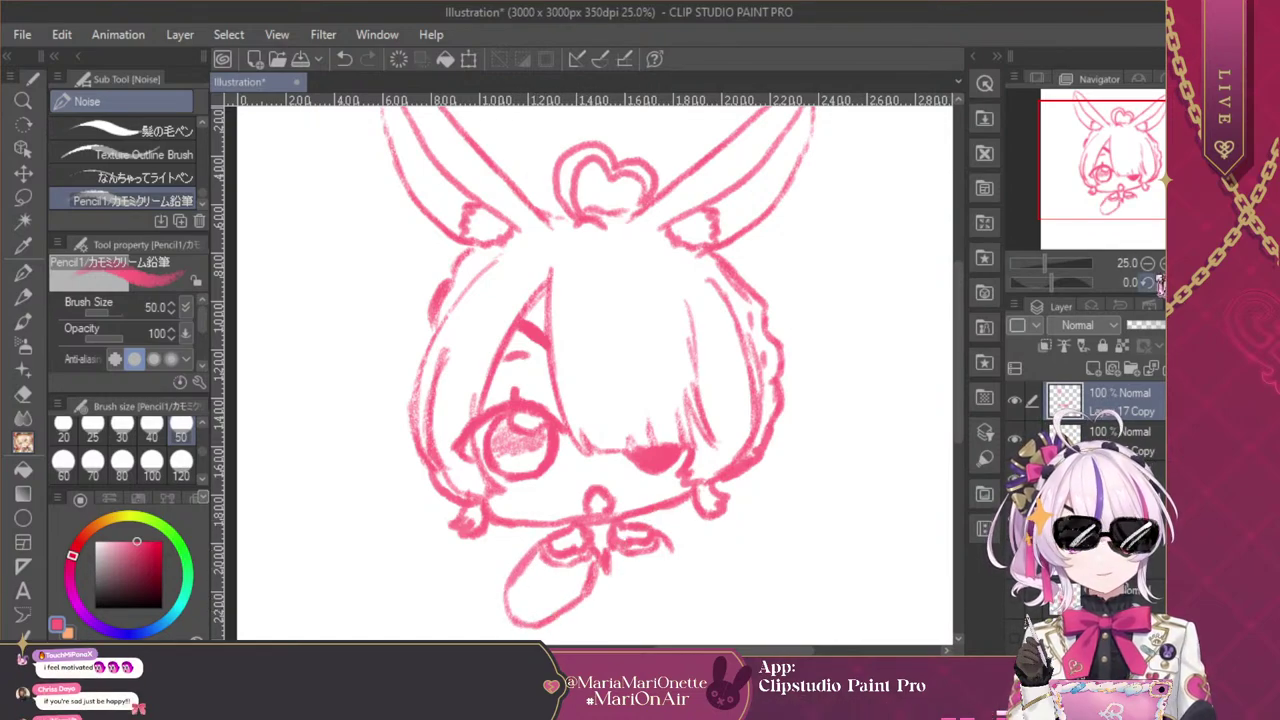
# Try to draw a small round bun on each side of the head beside the hair outline
pyautogui.click(1147, 263)
pyautogui.click(1147, 263)
pyautogui.click(1162, 263)
pyautogui.moveTo(507, 339)
pyautogui.mouseDown()
pyautogui.moveTo(492, 348)
pyautogui.moveTo(503, 366)
pyautogui.mouseUp()
pyautogui.moveTo(672, 334)
pyautogui.mouseDown()
pyautogui.moveTo(684, 322)
pyautogui.moveTo(682, 345)
pyautogui.mouseUp()
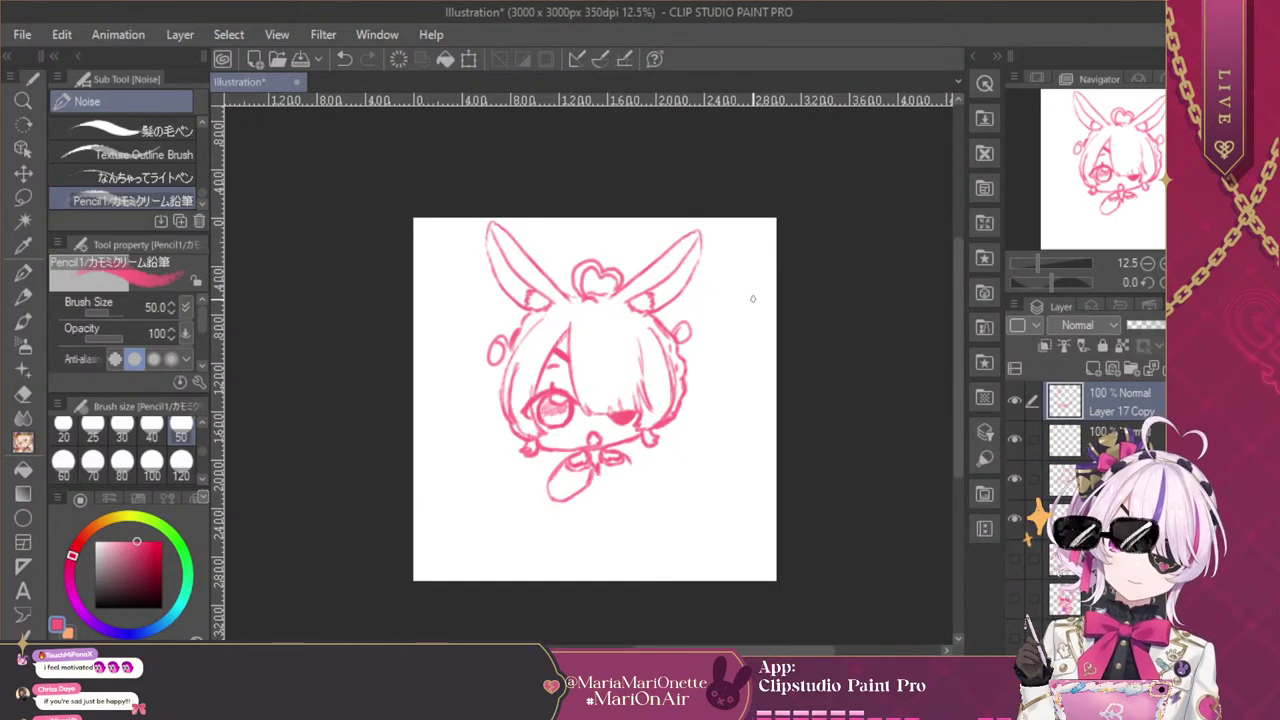
pyautogui.hotkey('ctrl', 'z')
pyautogui.hotkey('ctrl', 'z')
# Try to draw a long curved pigtail hanging beside the hair on the open eye's side
pyautogui.moveTo(511, 349); pyautogui.dragTo(486, 427)
pyautogui.moveTo(510, 351); pyautogui.dragTo(496, 443)
pyautogui.hotkey('ctrl', 'z')
pyautogui.hotkey('ctrl', 'z')
pyautogui.hotkey('ctrl', 'z')
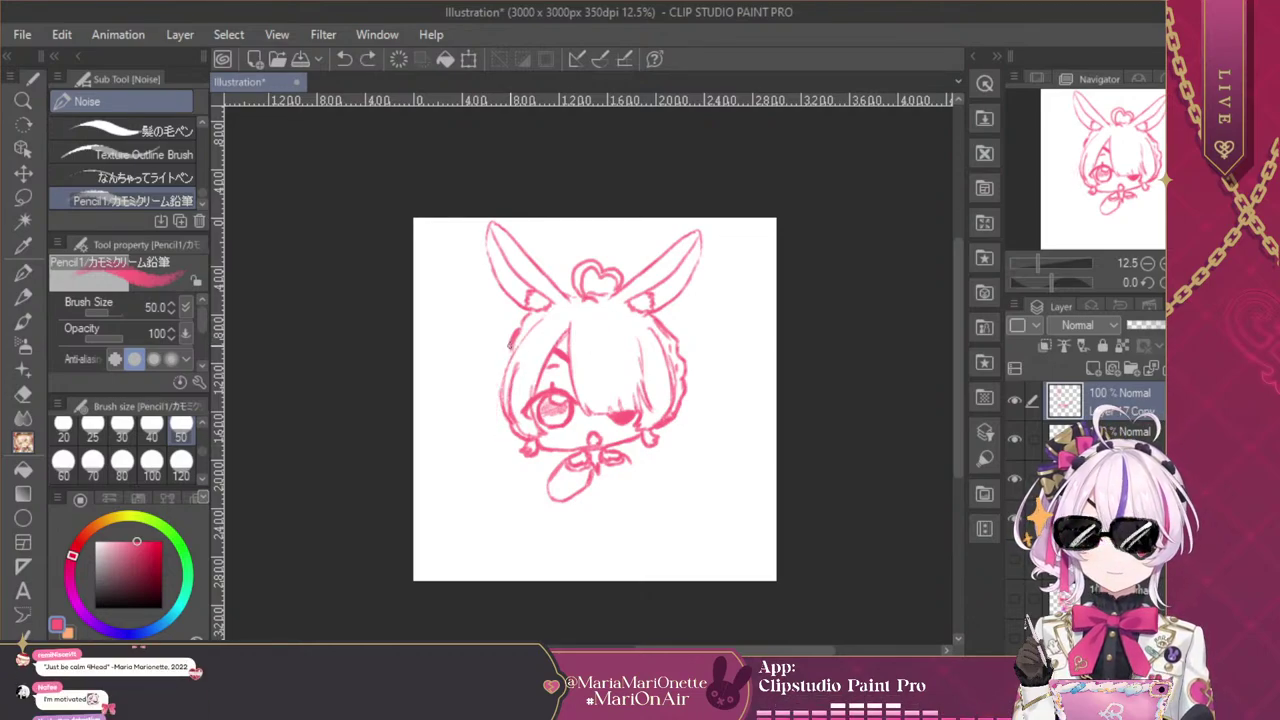
pyautogui.moveTo(509, 345)
pyautogui.mouseDown()
pyautogui.moveTo(488, 372)
pyautogui.moveTo(513, 355)
pyautogui.moveTo(489, 414)
pyautogui.mouseUp()
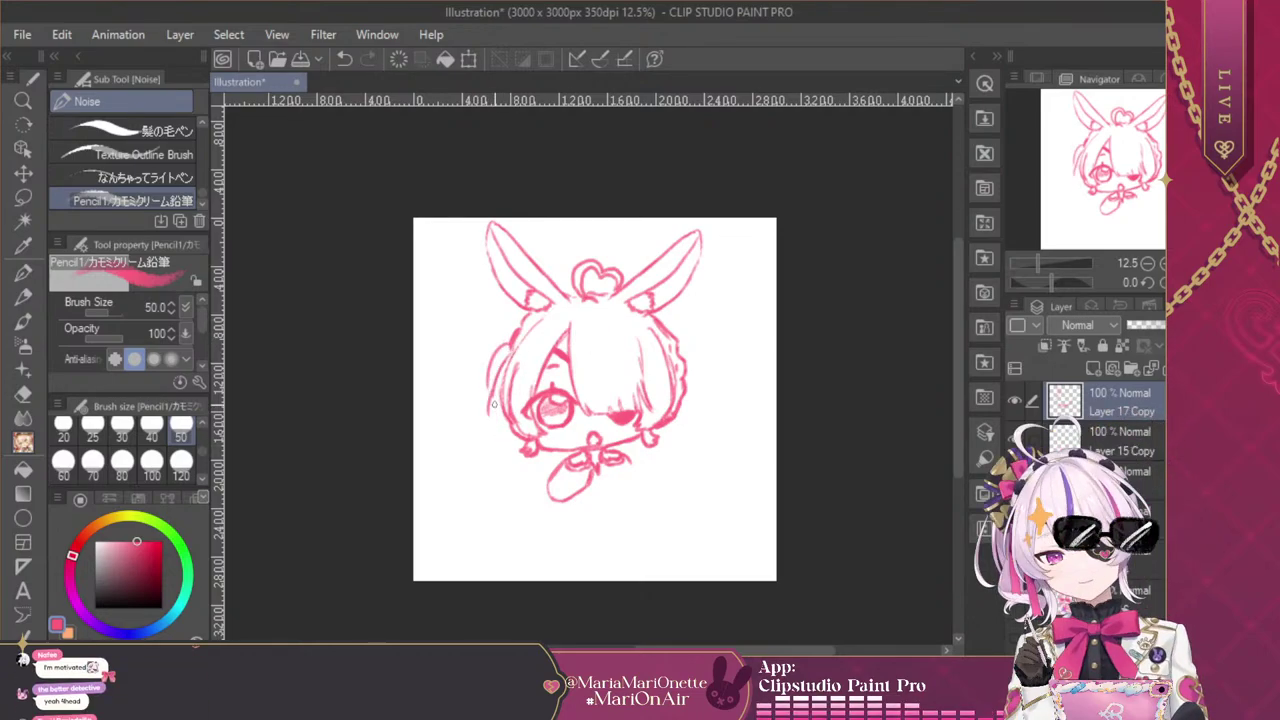
pyautogui.hotkey('ctrl', 'z')
pyautogui.hotkey('ctrl', 'z')
pyautogui.hotkey('ctrl', 'z')
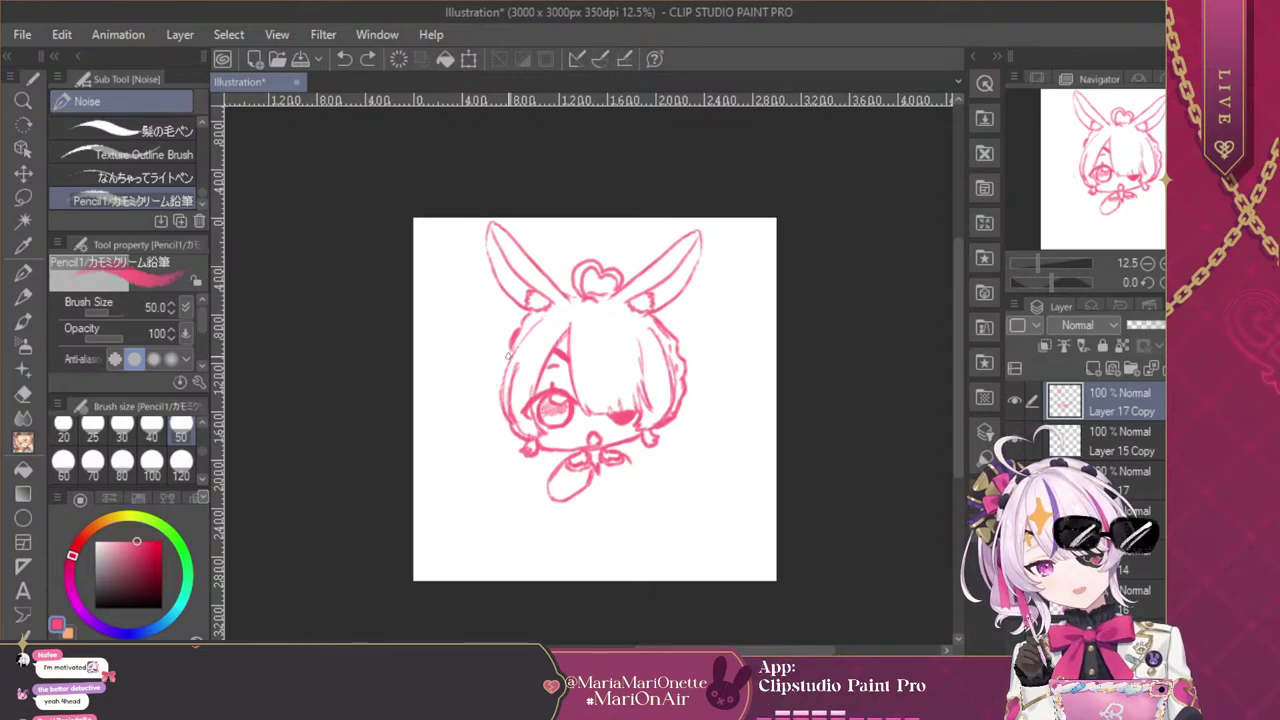
# Draw a wavy outer hair edge on the open eye's side and small flicked hair tufts on both sides of the head
pyautogui.moveTo(508, 355); pyautogui.dragTo(494, 396)
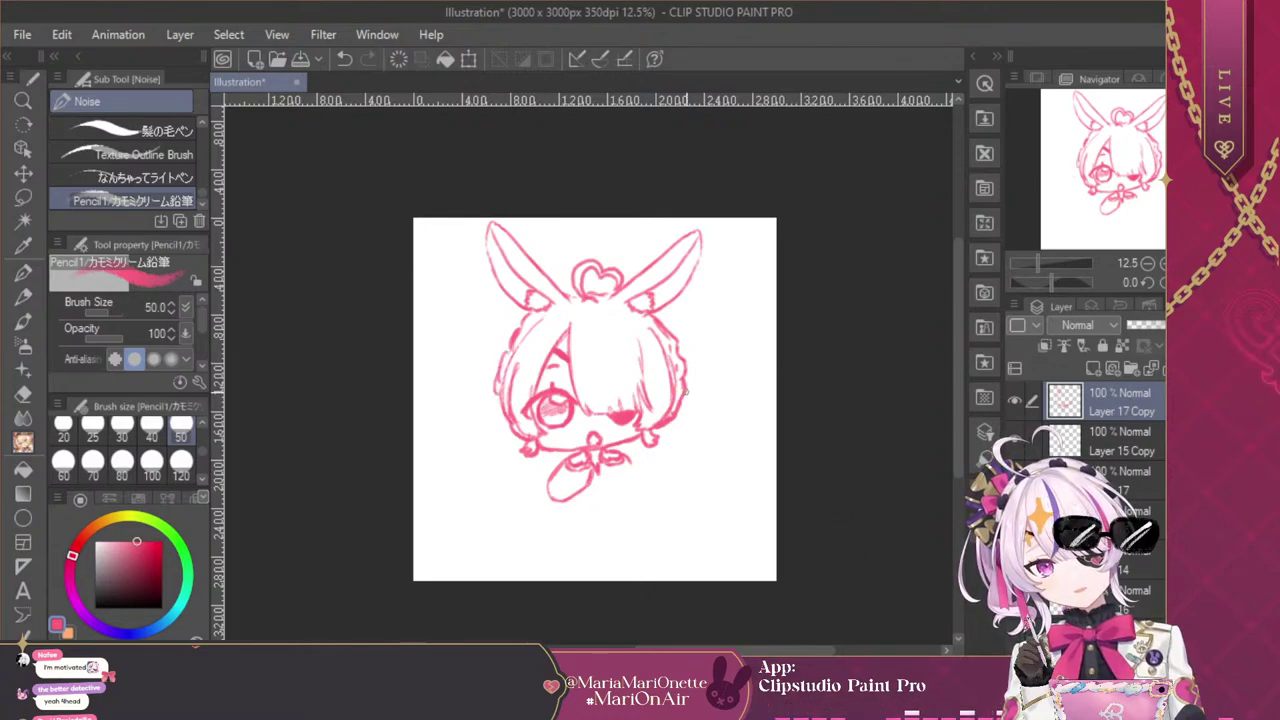
pyautogui.moveTo(686, 392)
pyautogui.mouseDown()
pyautogui.moveTo(675, 421)
pyautogui.moveTo(702, 361)
pyautogui.moveTo(688, 380)
pyautogui.moveTo(708, 380)
pyautogui.moveTo(684, 396)
pyautogui.mouseUp()
pyautogui.hotkey('ctrl', 'z')
pyautogui.hotkey('ctrl', 'z')
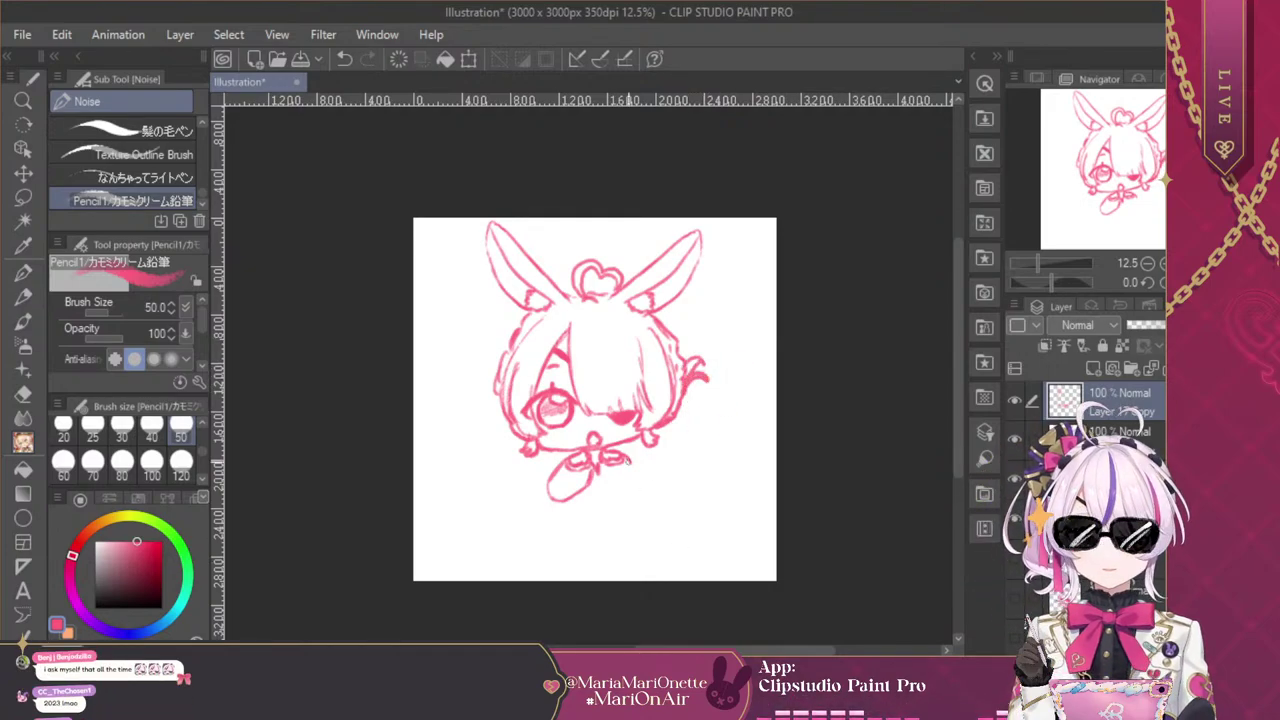
pyautogui.moveTo(500, 390)
pyautogui.mouseDown()
pyautogui.moveTo(482, 404)
pyautogui.moveTo(516, 410)
pyautogui.moveTo(476, 385)
pyautogui.moveTo(498, 385)
pyautogui.moveTo(472, 396)
pyautogui.moveTo(486, 403)
pyautogui.mouseUp()
pyautogui.hotkey('ctrl', 'z')
pyautogui.hotkey('ctrl', 'z')
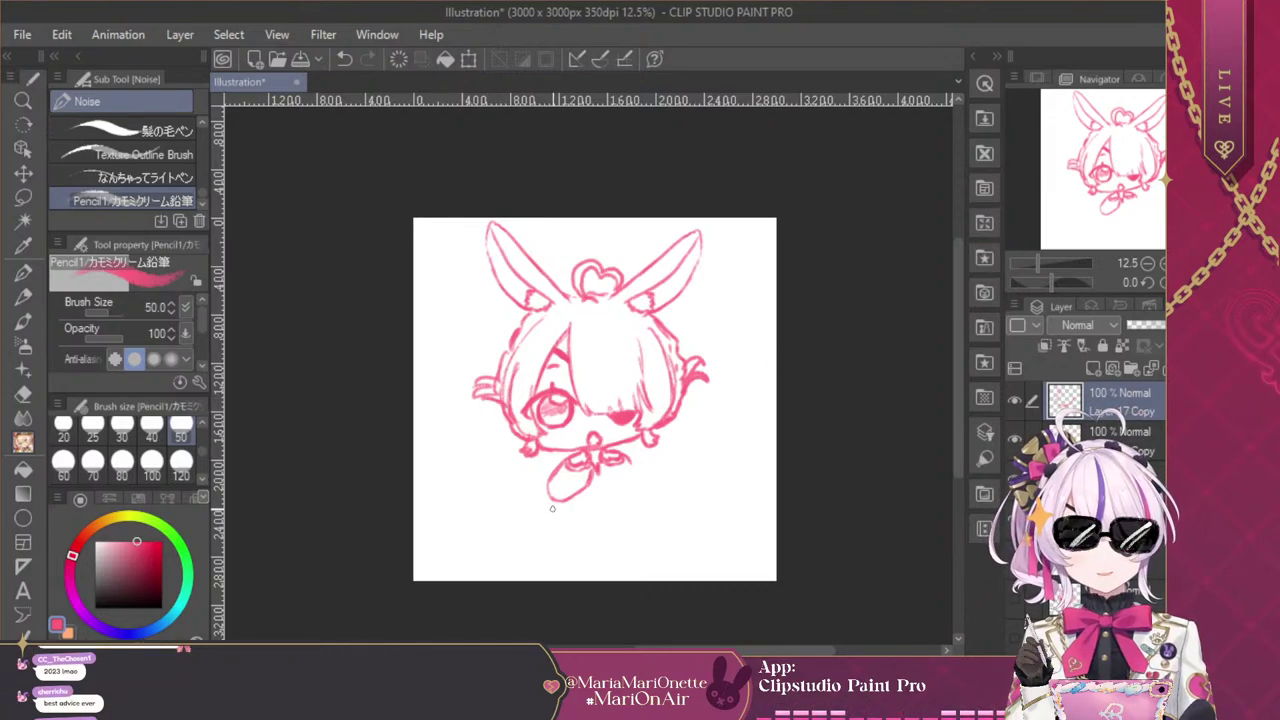
# Draw the second rounded sleeve opposite the first, with a slanted dress side line below each sleeve
pyautogui.moveTo(561, 504); pyautogui.dragTo(547, 521)
pyautogui.moveTo(597, 468)
pyautogui.mouseDown()
pyautogui.moveTo(607, 487)
pyautogui.moveTo(640, 475)
pyautogui.moveTo(648, 495)
pyautogui.moveTo(628, 495)
pyautogui.moveTo(642, 494)
pyautogui.mouseUp()
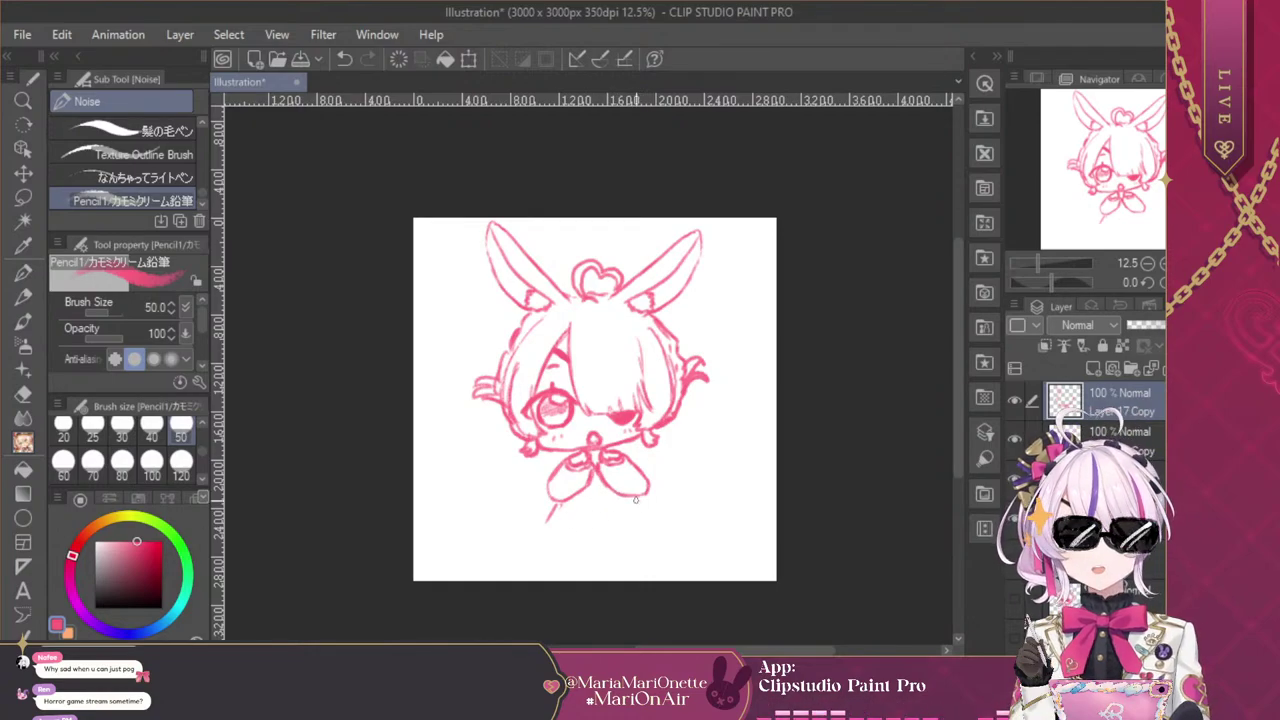
pyautogui.moveTo(636, 497)
pyautogui.mouseDown()
pyautogui.moveTo(645, 518)
pyautogui.moveTo(626, 532)
pyautogui.mouseUp()
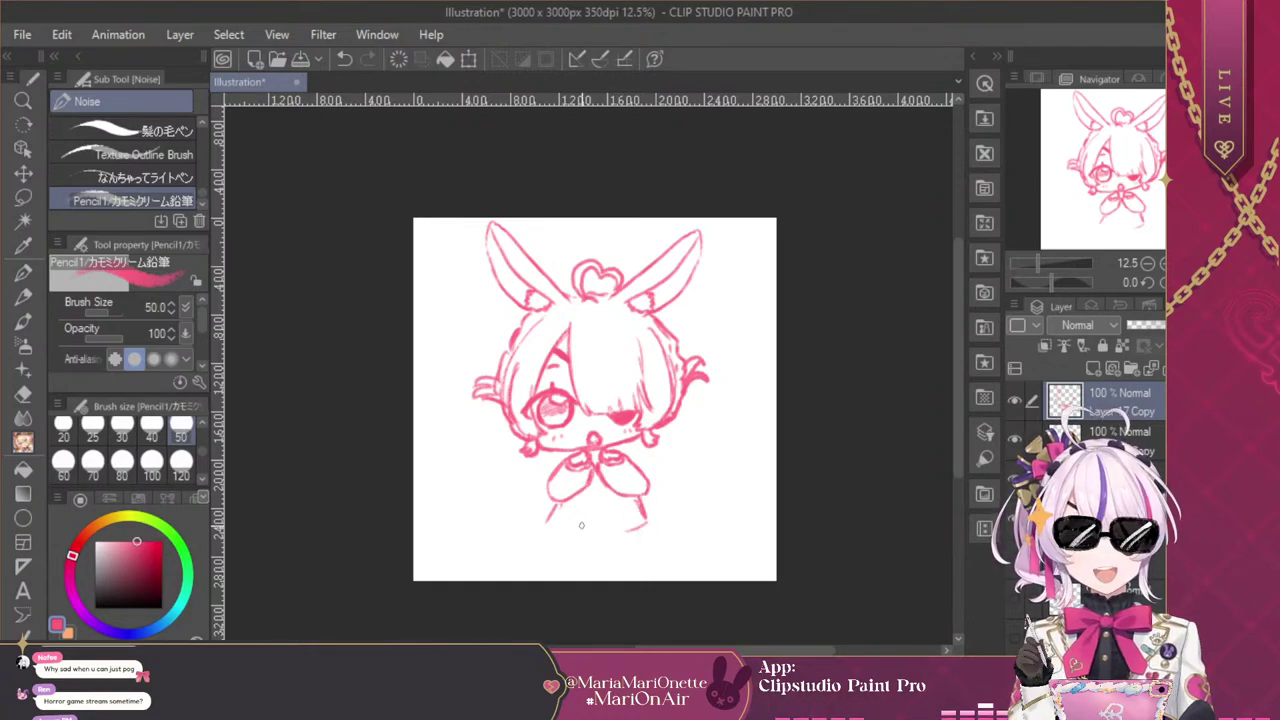
# Draw the dress's curved lower line, the flared sides of a ruffle below it, and small curls beneath the jaw
pyautogui.moveTo(548, 523)
pyautogui.mouseDown()
pyautogui.moveTo(628, 533)
pyautogui.moveTo(606, 538)
pyautogui.moveTo(646, 522)
pyautogui.moveTo(542, 545)
pyautogui.mouseUp()
pyautogui.click(346, 59)
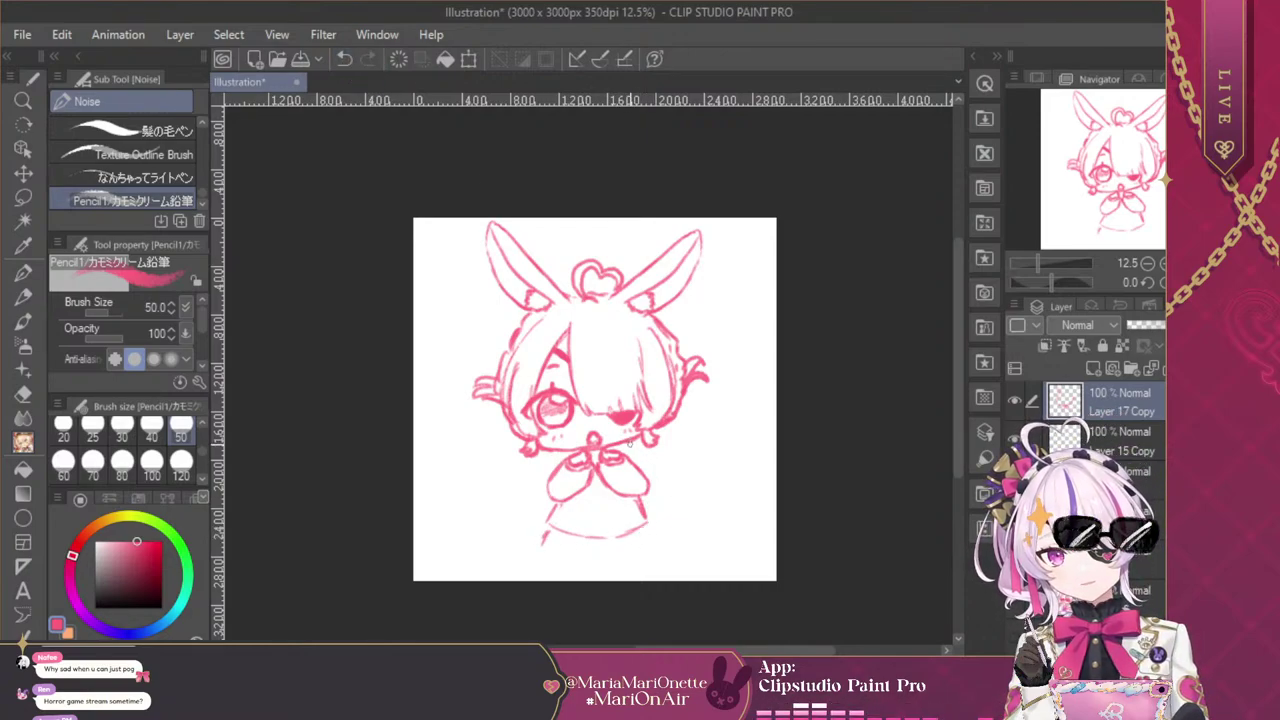
pyautogui.moveTo(633, 440); pyautogui.dragTo(631, 450)
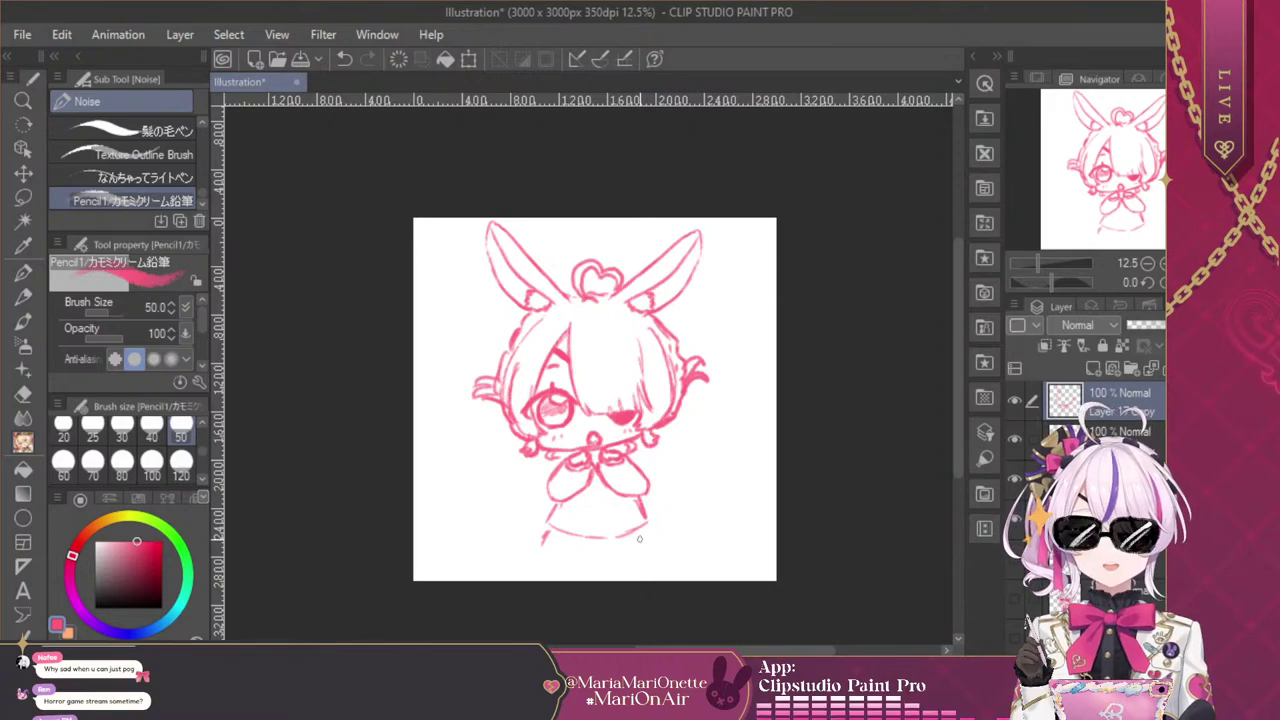
pyautogui.moveTo(641, 526); pyautogui.dragTo(650, 543)
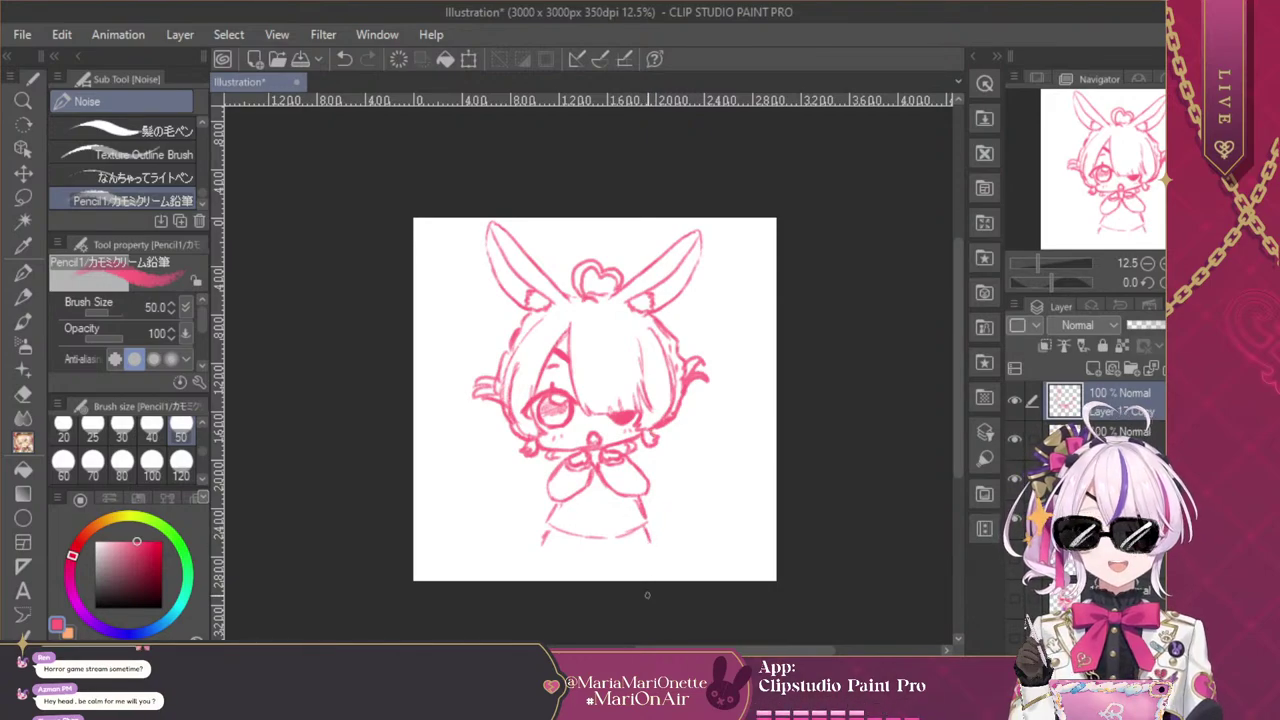
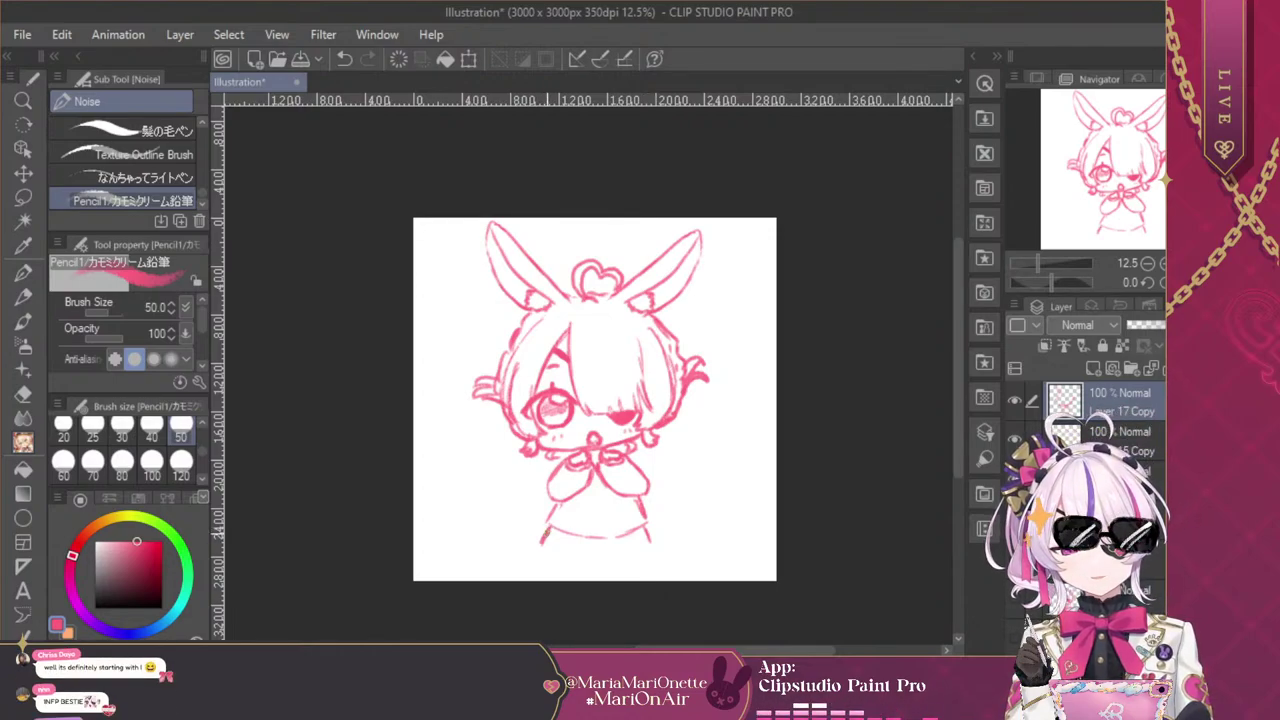
# Draw a wavy ruffled hem between the dress's flared sides and the first leg's outer line below it
pyautogui.moveTo(541, 541); pyautogui.dragTo(617, 561)
pyautogui.click(344, 59)
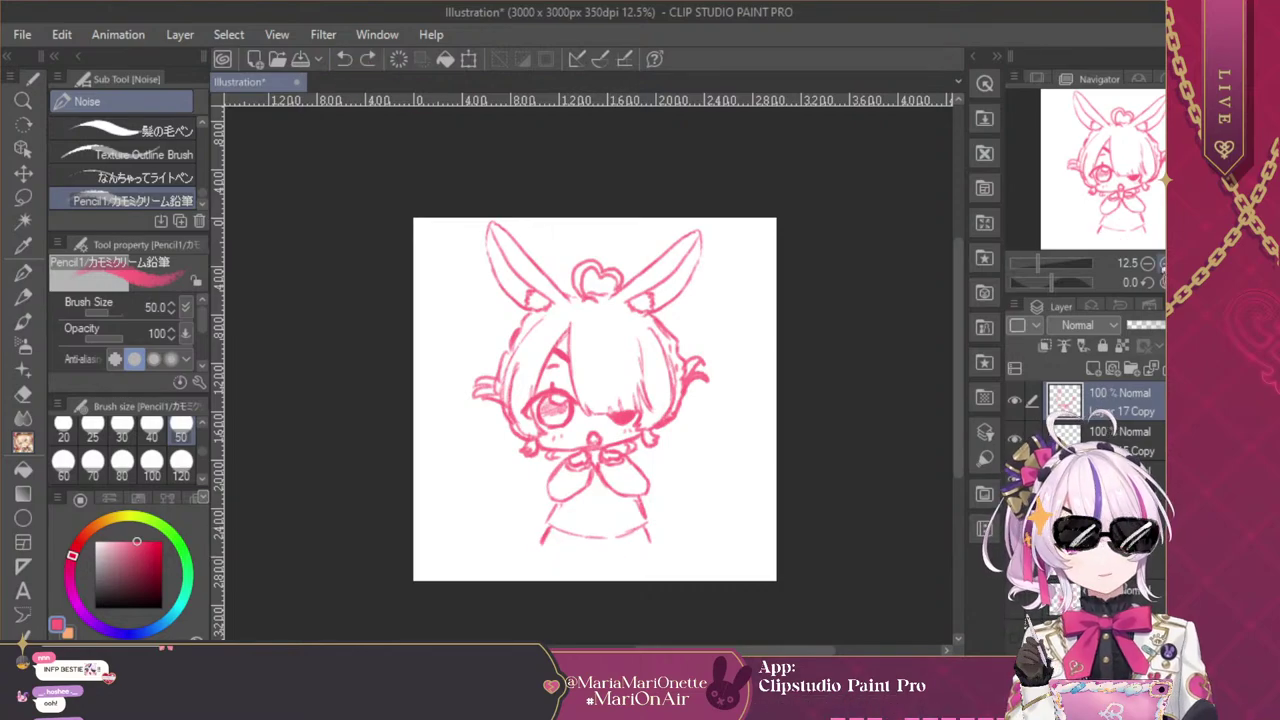
pyautogui.click(1161, 263)
pyautogui.moveTo(1127, 172); pyautogui.dragTo(1120, 200)
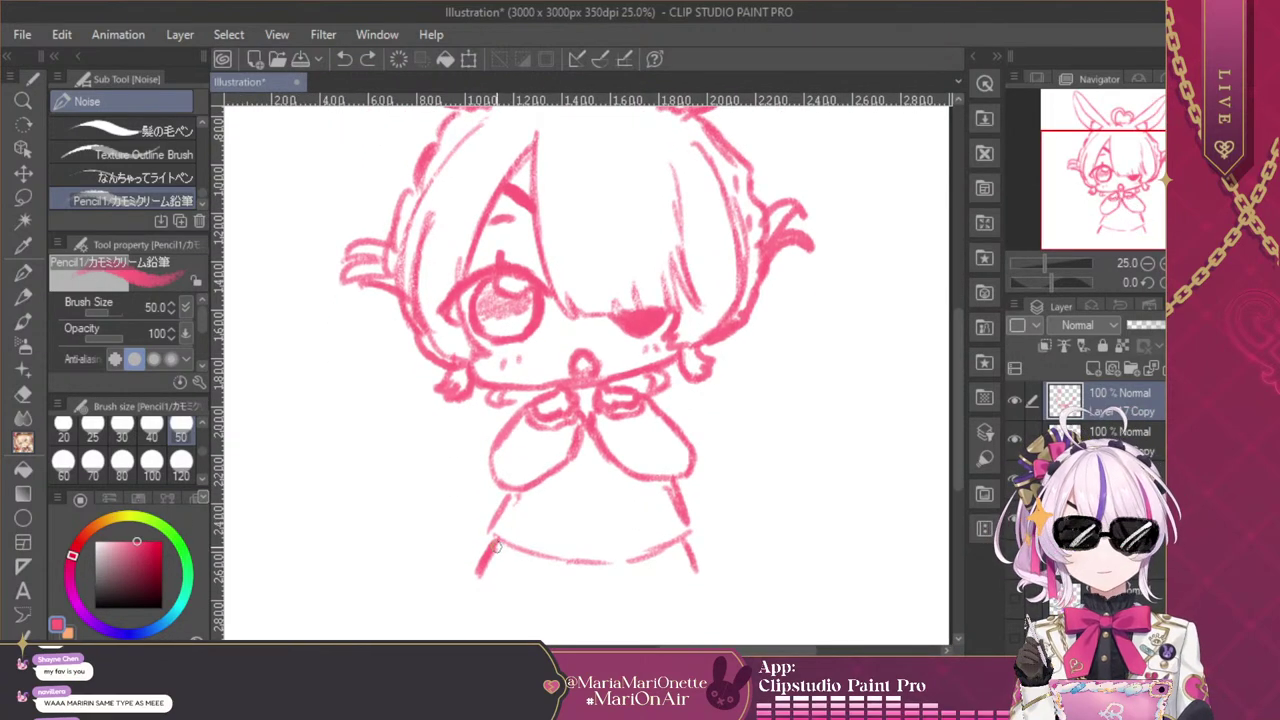
pyautogui.moveTo(497, 547); pyautogui.dragTo(499, 539)
pyautogui.moveTo(685, 541)
pyautogui.mouseDown()
pyautogui.moveTo(701, 582)
pyautogui.moveTo(586, 598)
pyautogui.moveTo(491, 578)
pyautogui.moveTo(489, 540)
pyautogui.moveTo(534, 608)
pyautogui.moveTo(530, 640)
pyautogui.mouseUp()
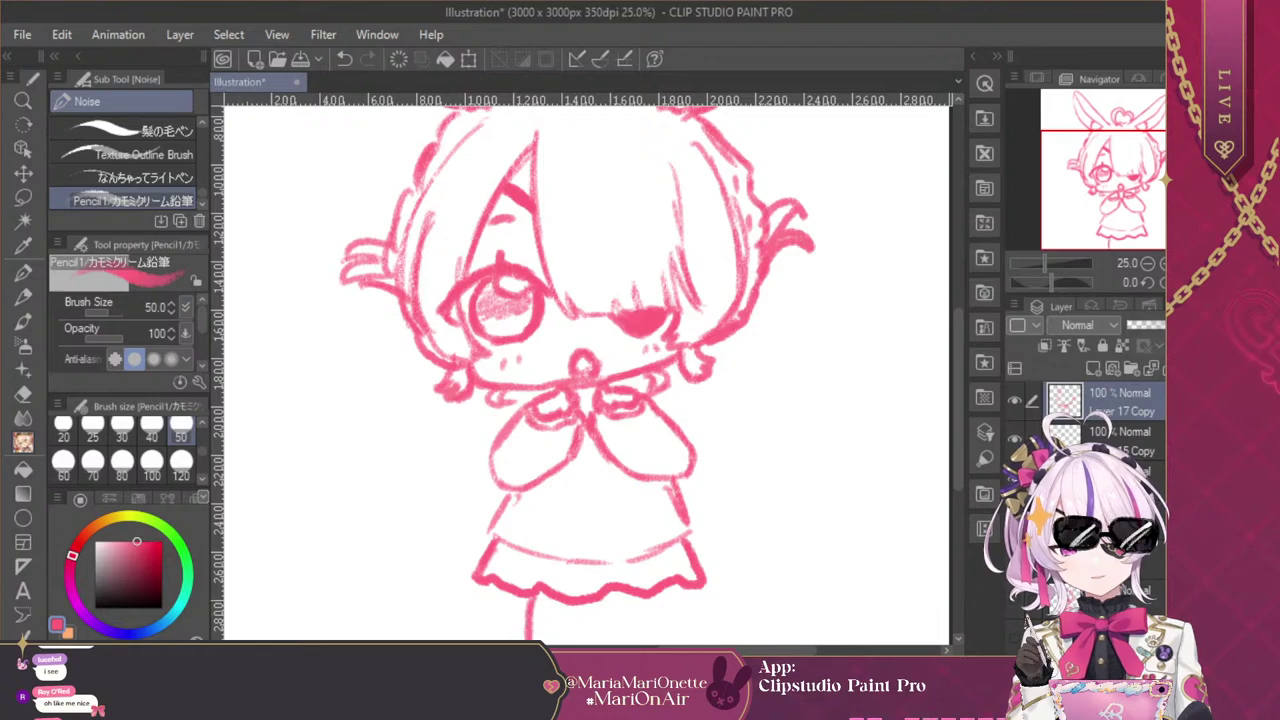
# Draw the inner line of the first leg and both lines of the second leg down to the canvas edge
pyautogui.scroll(-3, 528, 560)
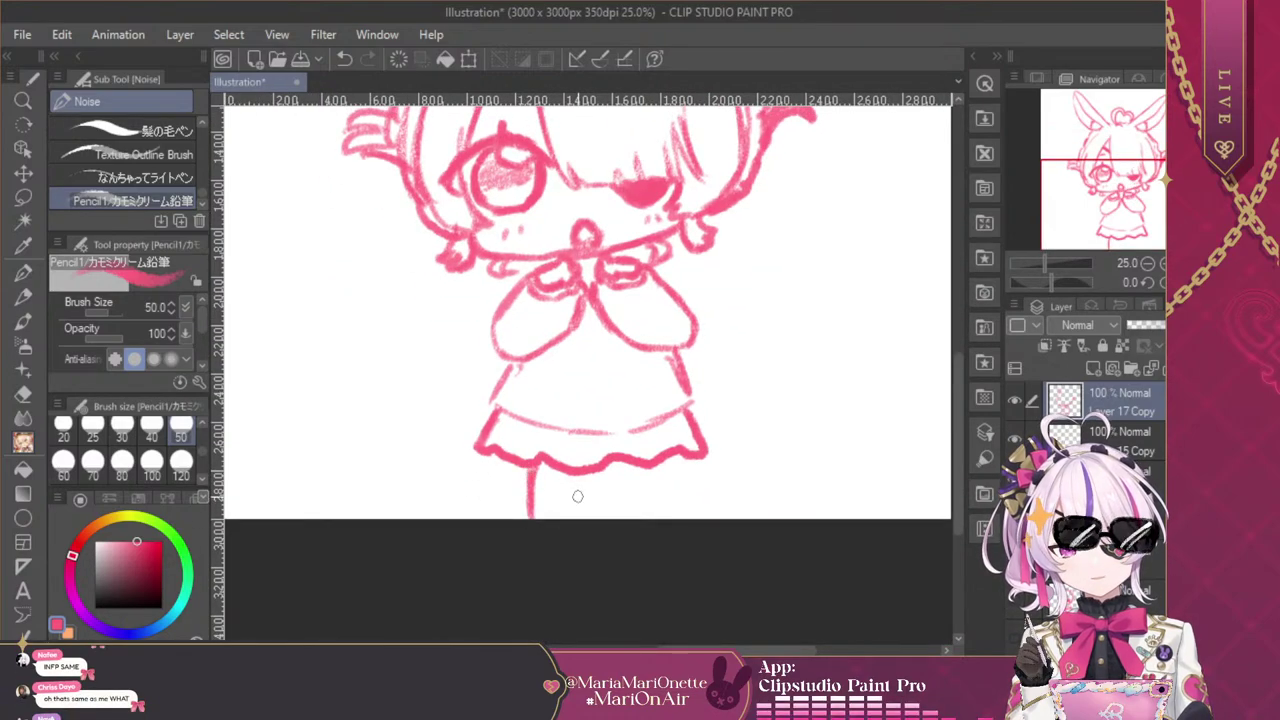
pyautogui.moveTo(566, 468); pyautogui.dragTo(568, 518)
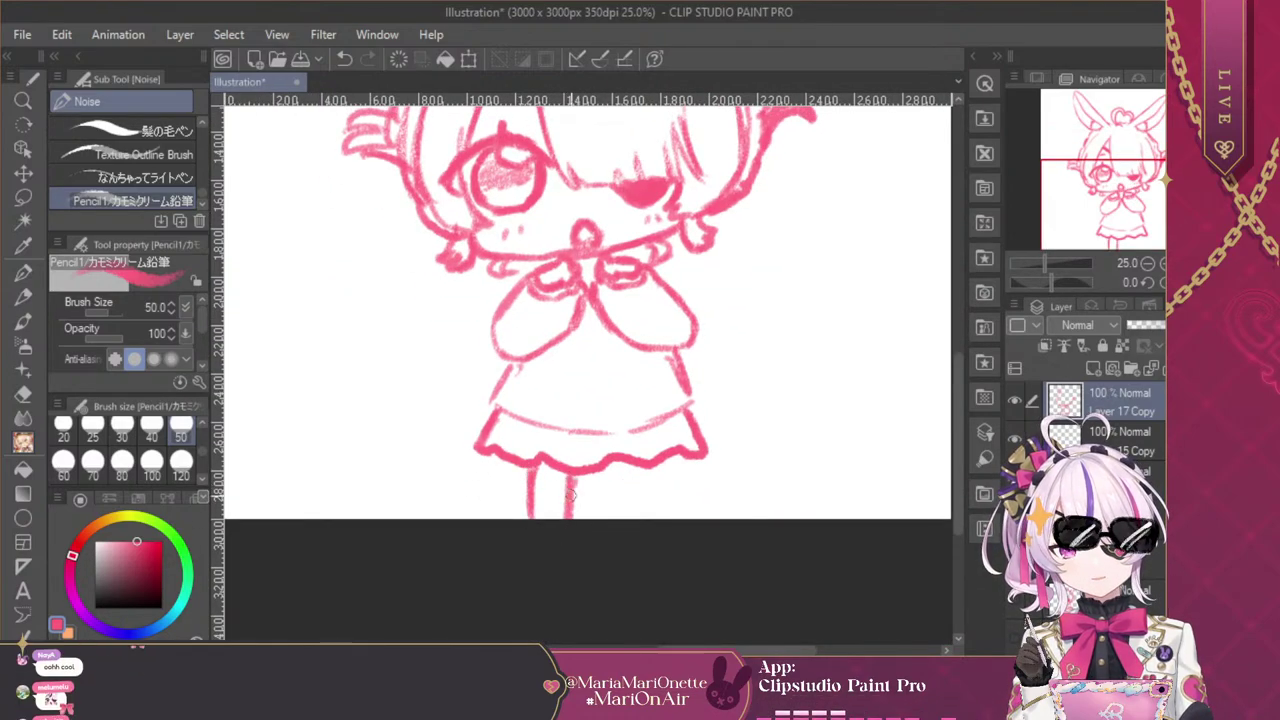
pyautogui.moveTo(597, 476); pyautogui.dragTo(600, 518)
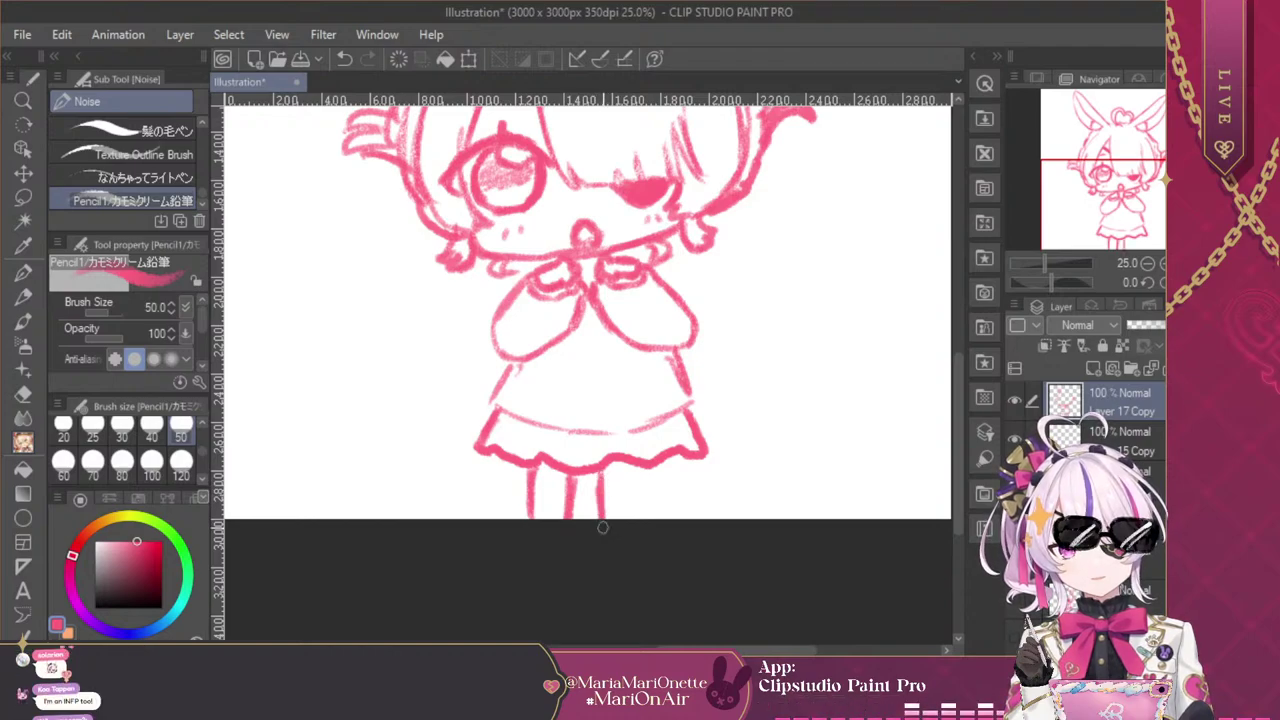
pyautogui.moveTo(630, 466); pyautogui.dragTo(629, 518)
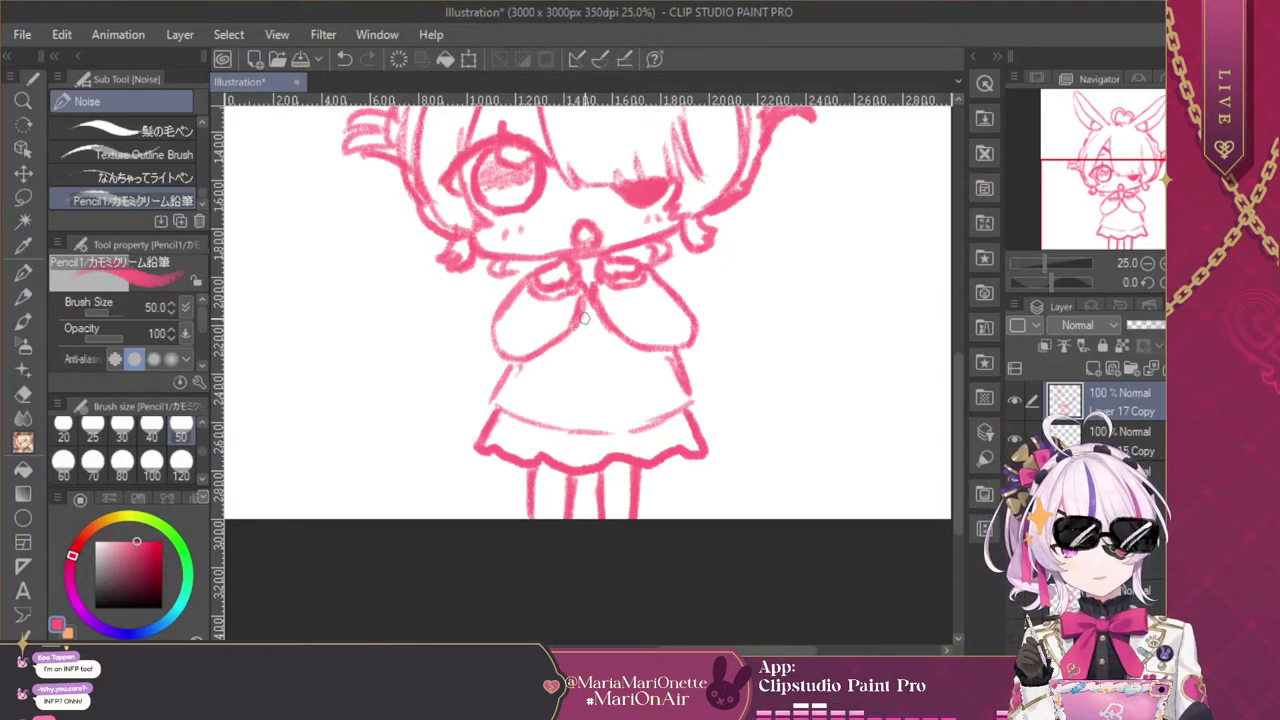
# Draw short ribbon tails between the sleeves and scalloped edges along the lower hair on both sides of the head
pyautogui.moveTo(592, 298)
pyautogui.mouseDown()
pyautogui.moveTo(601, 338)
pyautogui.moveTo(602, 317)
pyautogui.mouseUp()
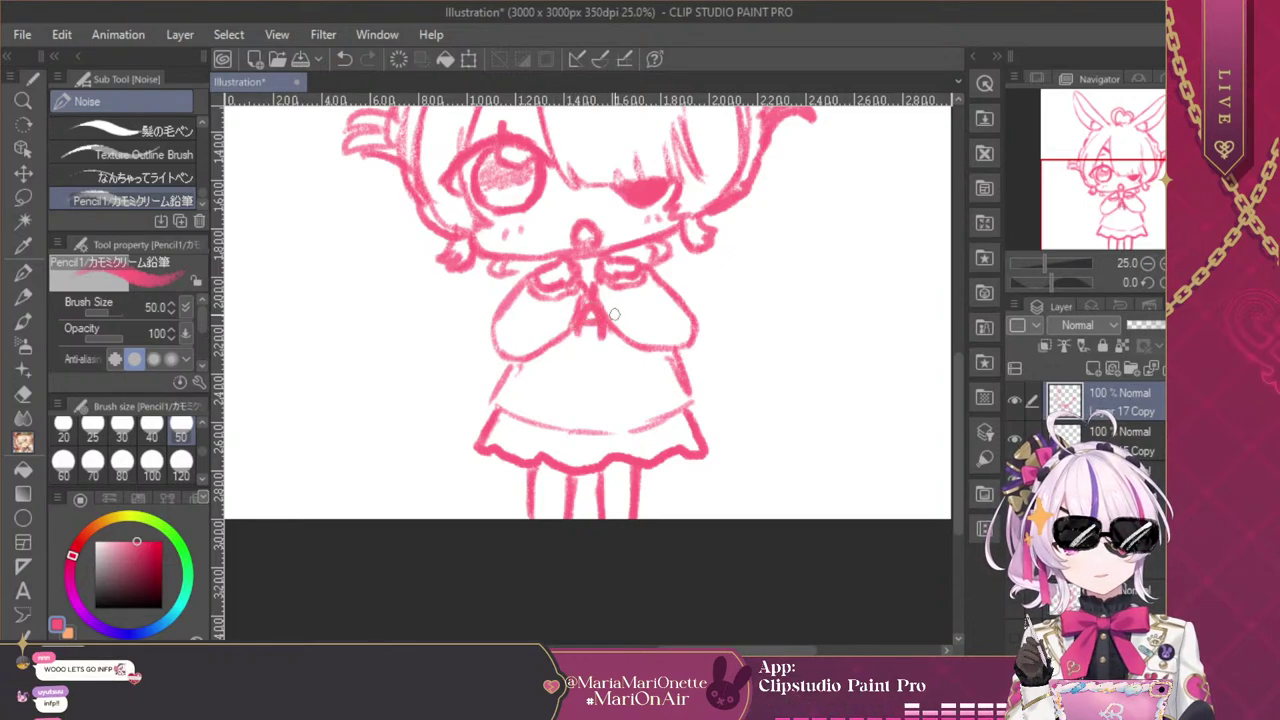
pyautogui.click(1148, 263)
pyautogui.click(1148, 263)
pyautogui.click(1148, 263)
pyautogui.click(1148, 263)
pyautogui.click(1176, 263)
pyautogui.click(1148, 263)
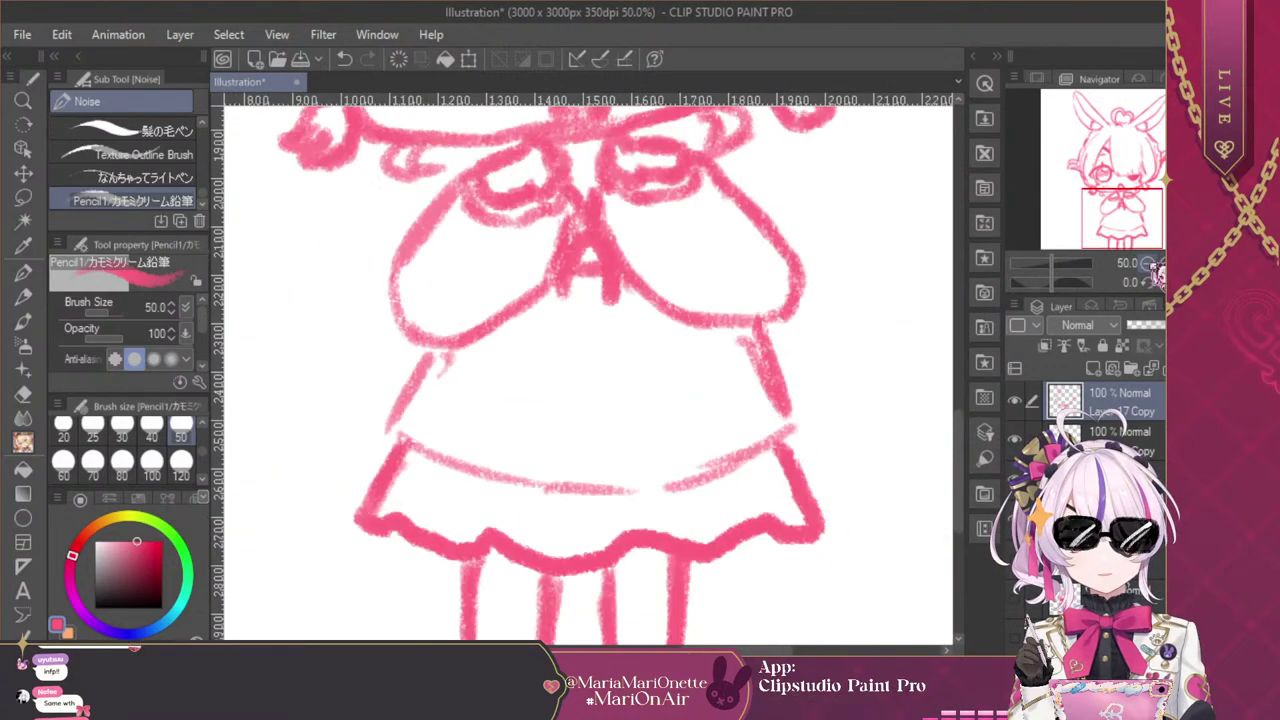
pyautogui.click(1148, 263)
pyautogui.click(1148, 263)
pyautogui.click(1148, 263)
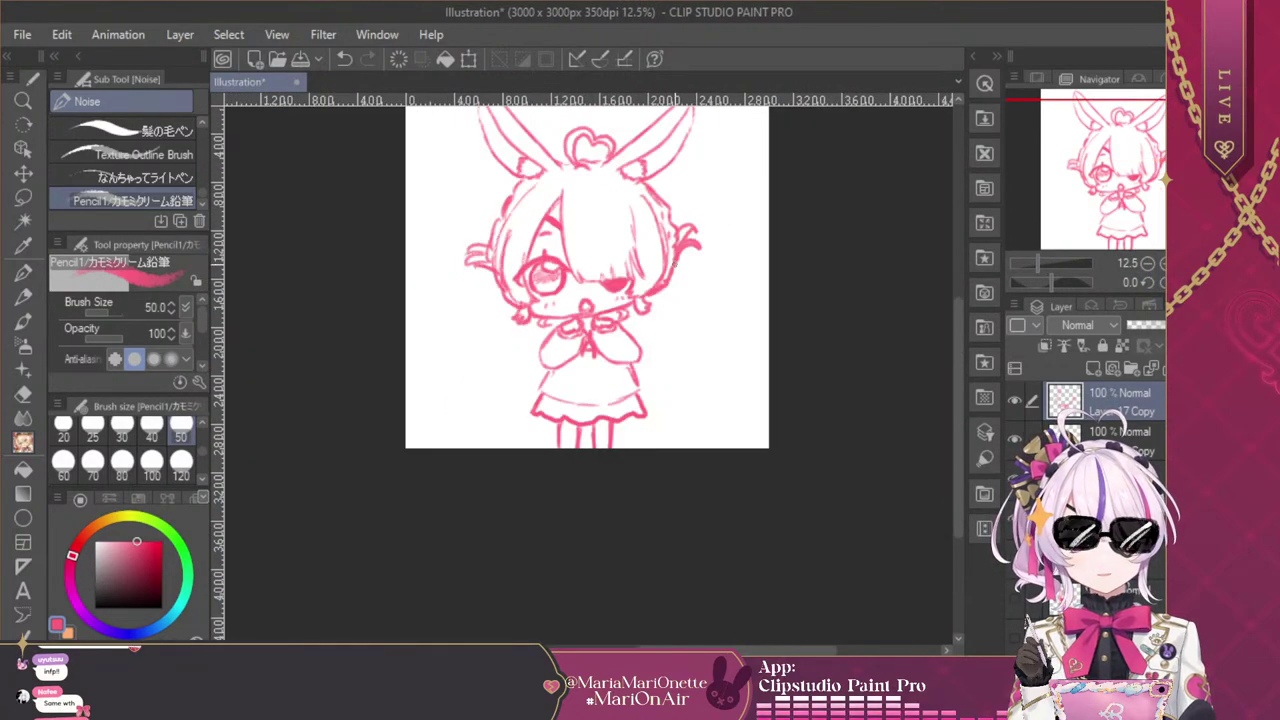
pyautogui.moveTo(676, 285); pyautogui.dragTo(660, 295)
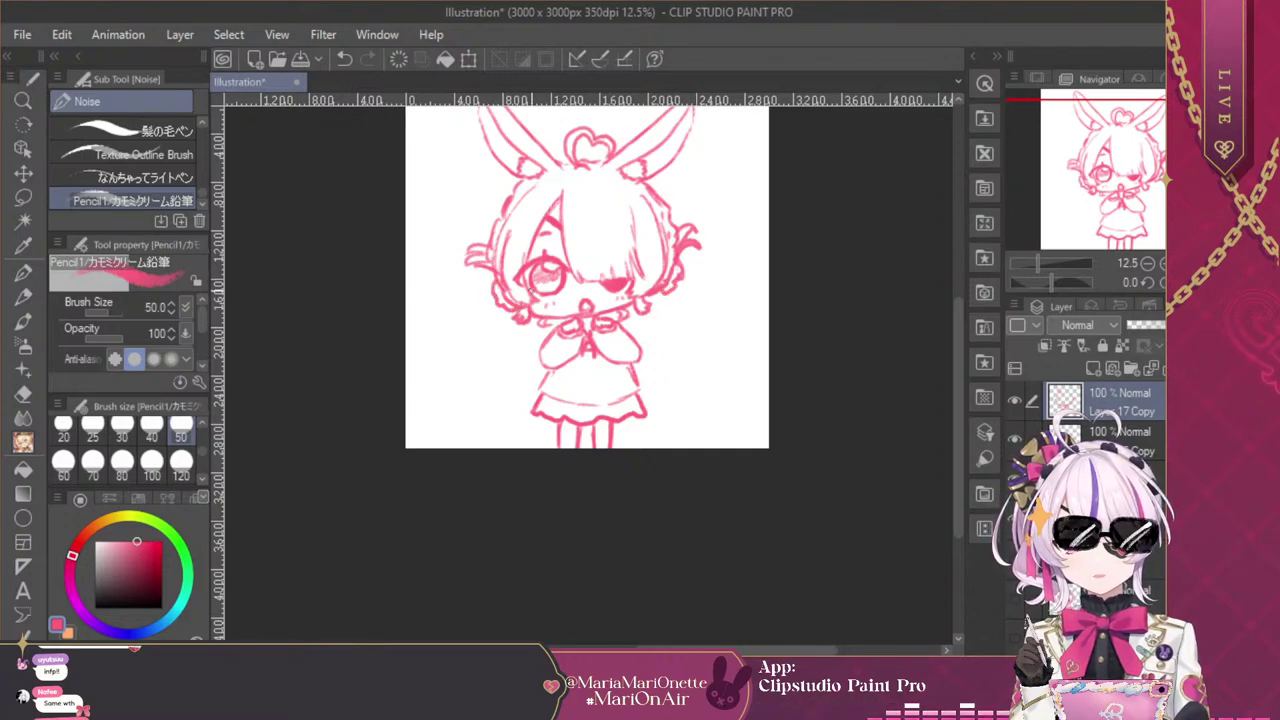
# Choose purple as the secondary drawing colour and paint a long streak down the middle of the character's fringe
pyautogui.moveTo(1156, 208); pyautogui.dragTo(1156, 190)
pyautogui.click(68, 632)
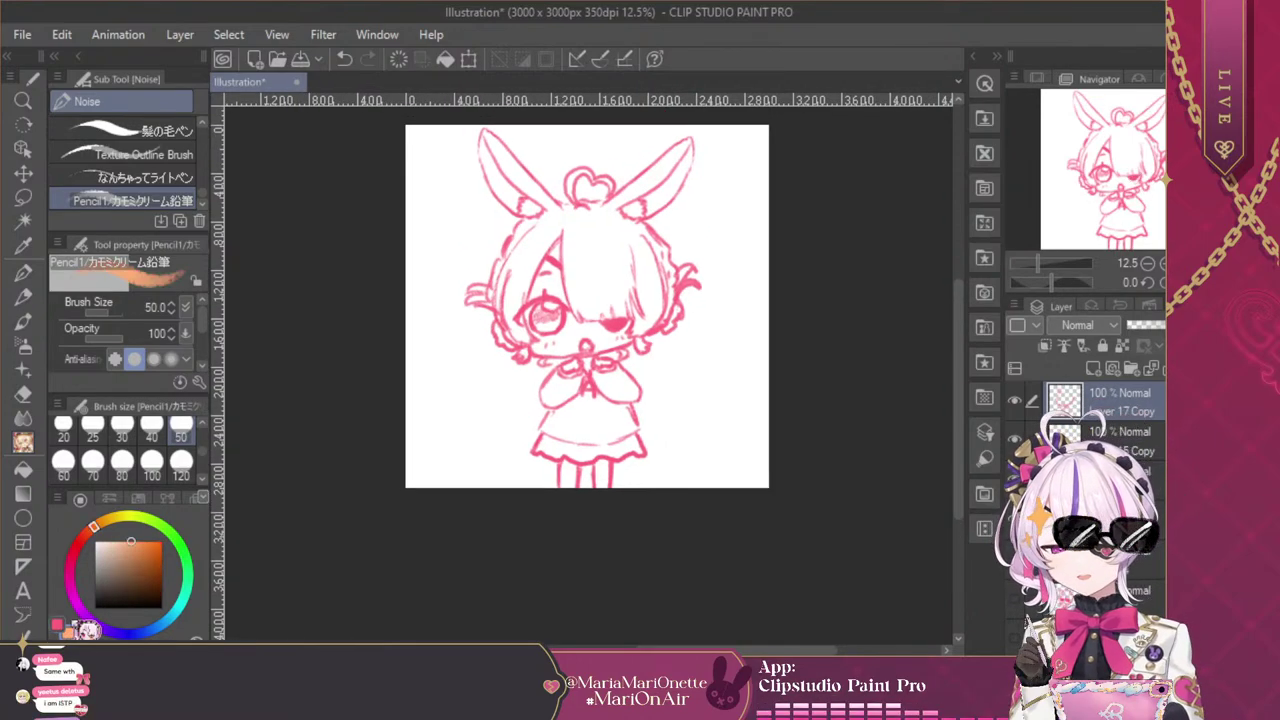
pyautogui.moveTo(93, 530); pyautogui.dragTo(85, 614)
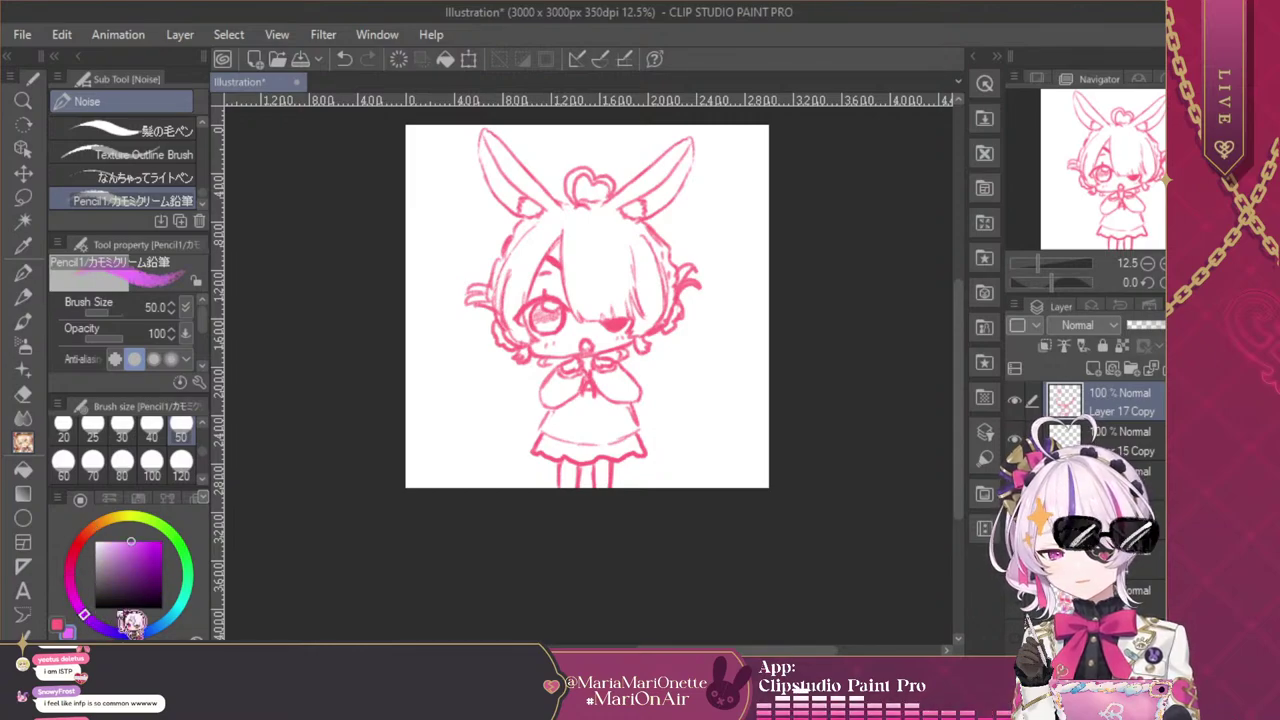
pyautogui.moveTo(580, 224)
pyautogui.mouseDown()
pyautogui.moveTo(578, 308)
pyautogui.moveTo(594, 288)
pyautogui.moveTo(583, 215)
pyautogui.moveTo(590, 300)
pyautogui.moveTo(592, 250)
pyautogui.moveTo(577, 296)
pyautogui.mouseUp()
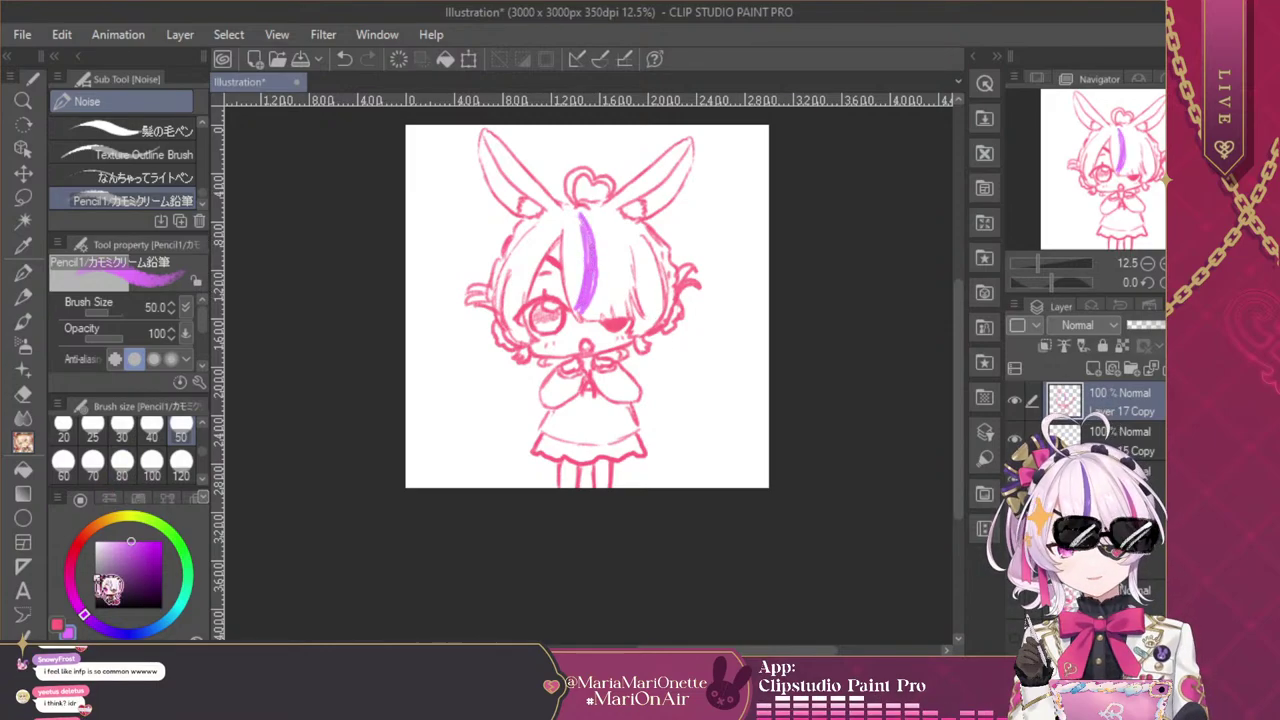
# Return to pink, merge the Layer 17 Copy sketch into the layer below, and scale the whole character down to leave room for feet
pyautogui.click(58, 624)
pyautogui.moveTo(560, 462)
pyautogui.mouseDown()
pyautogui.moveTo(563, 486)
pyautogui.moveTo(595, 494)
pyautogui.mouseUp()
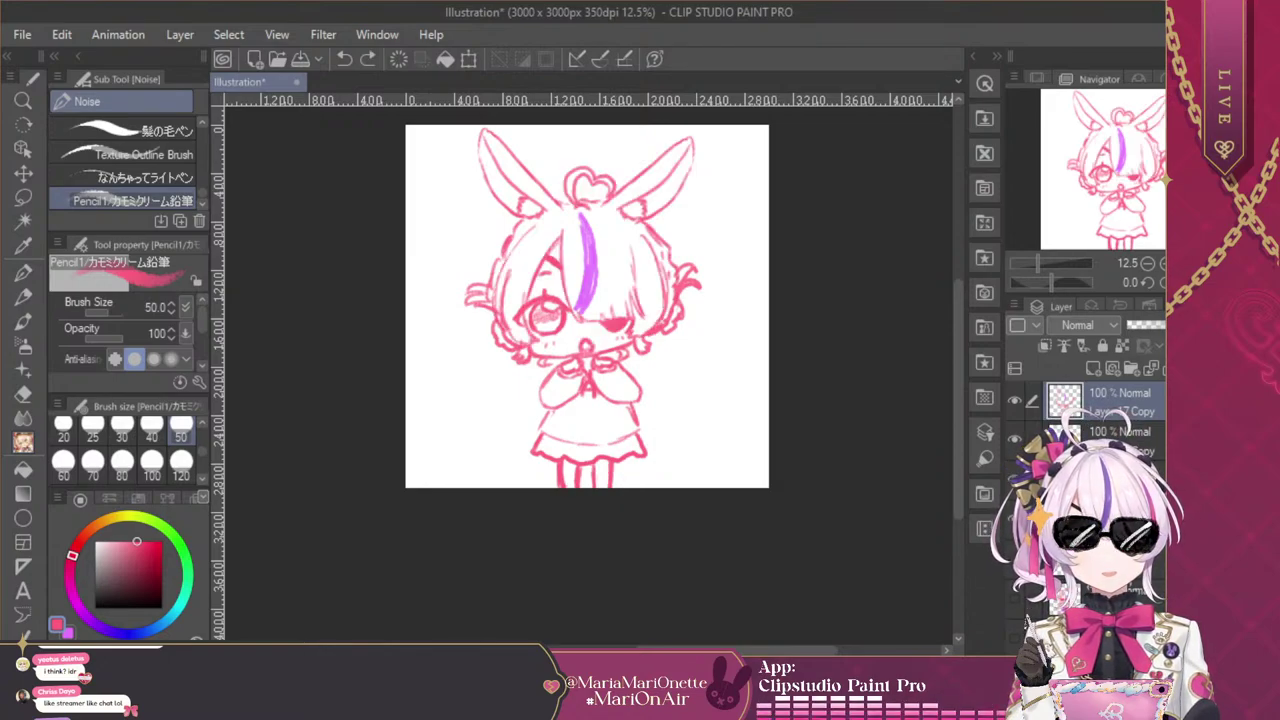
pyautogui.hotkey('ctrl', 'e')
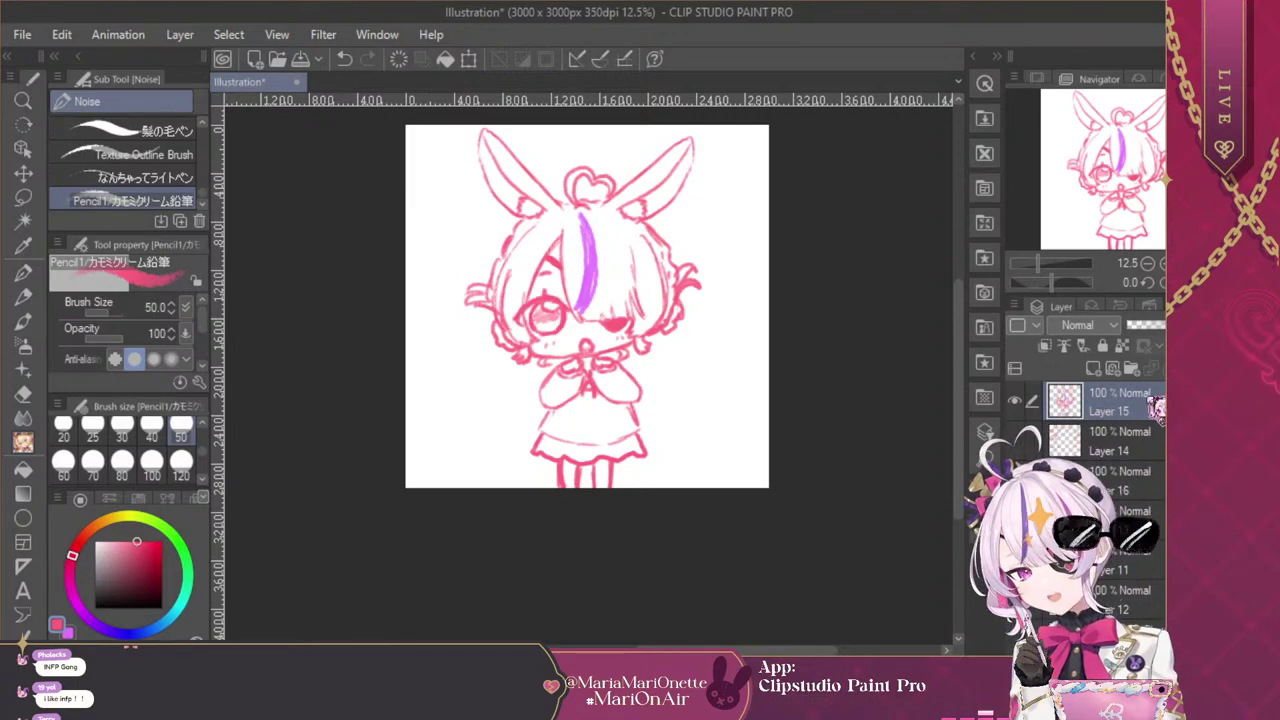
pyautogui.hotkey('ctrl', 'shift', 't')
pyautogui.moveTo(700, 490); pyautogui.dragTo(660, 424)
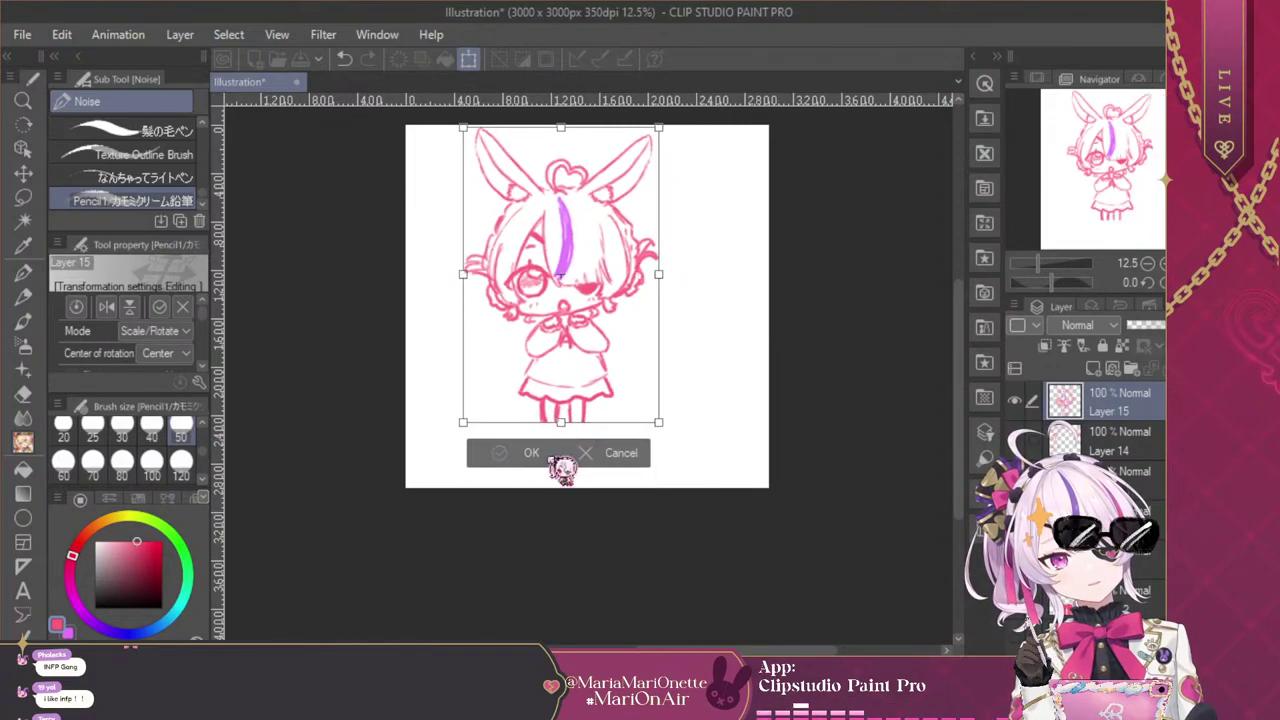
pyautogui.click(540, 453)
# Extend both lines of the first leg downward and close them with a small rounded foot
pyautogui.click(1156, 264)
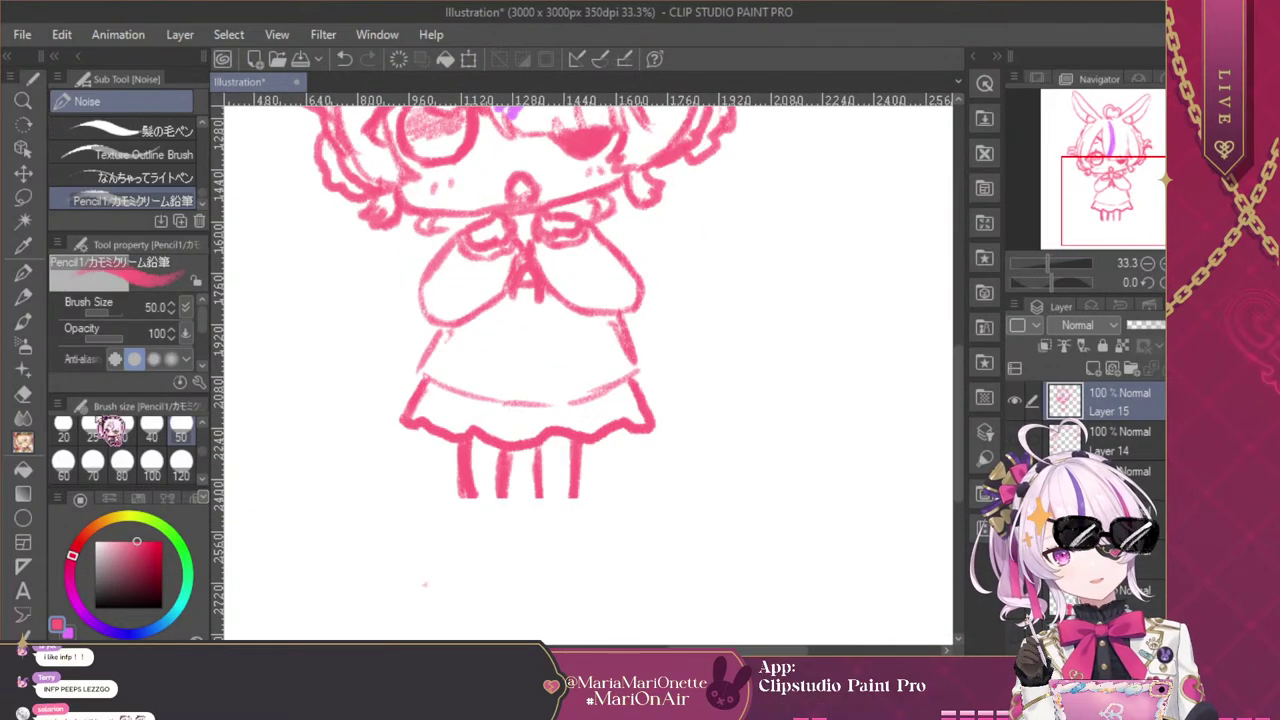
pyautogui.moveTo(478, 532)
pyautogui.mouseDown()
pyautogui.moveTo(464, 480)
pyautogui.moveTo(480, 548)
pyautogui.mouseUp()
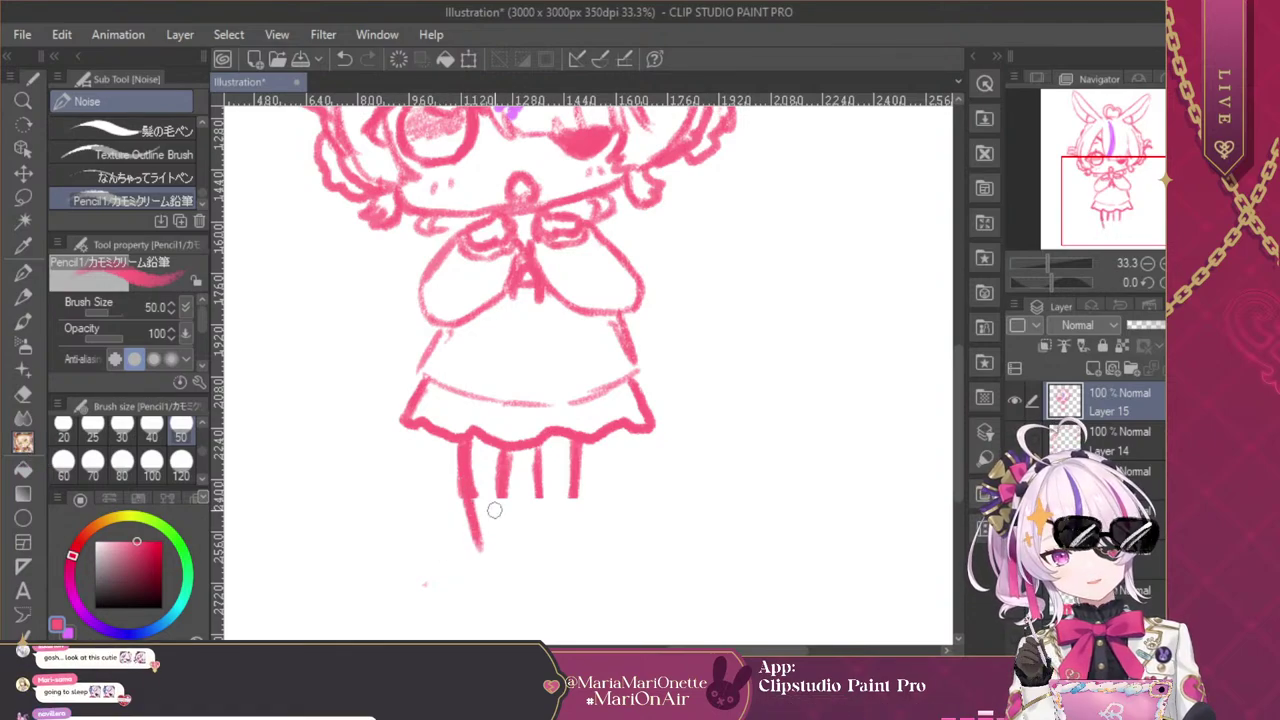
pyautogui.moveTo(505, 482)
pyautogui.mouseDown()
pyautogui.moveTo(505, 553)
pyautogui.moveTo(490, 545)
pyautogui.mouseUp()
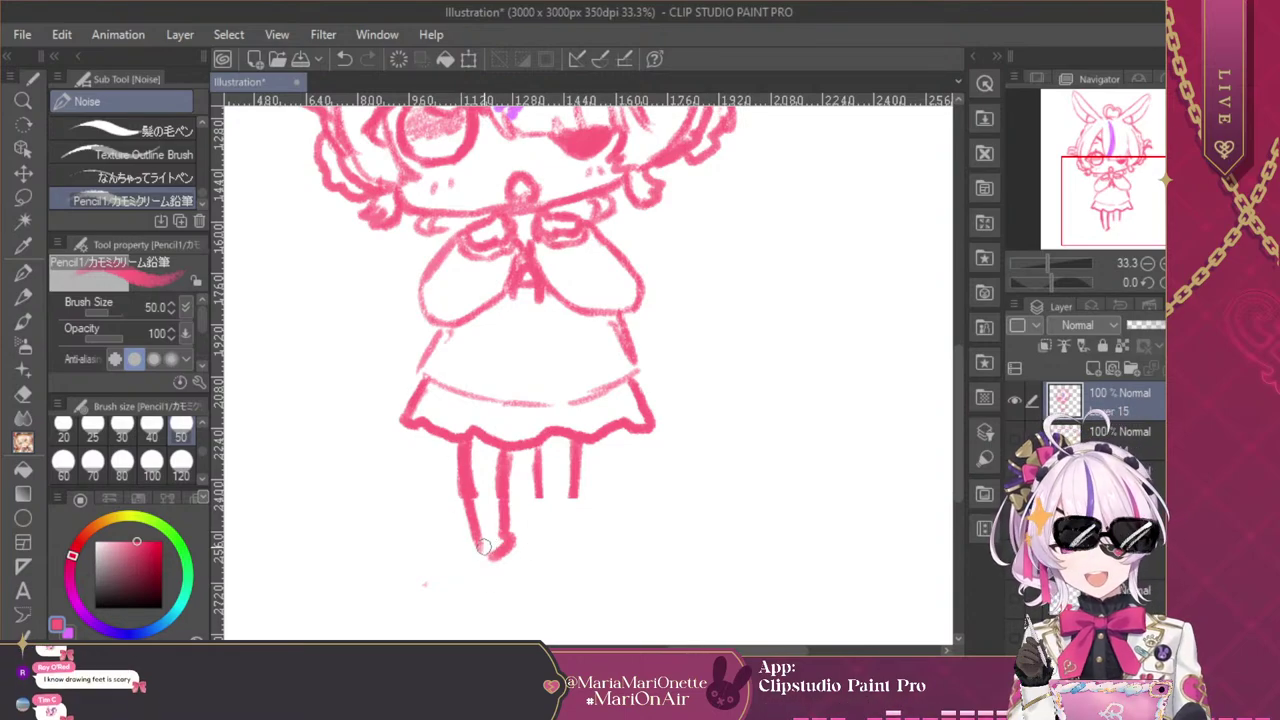
pyautogui.hotkey('ctrl', 'z')
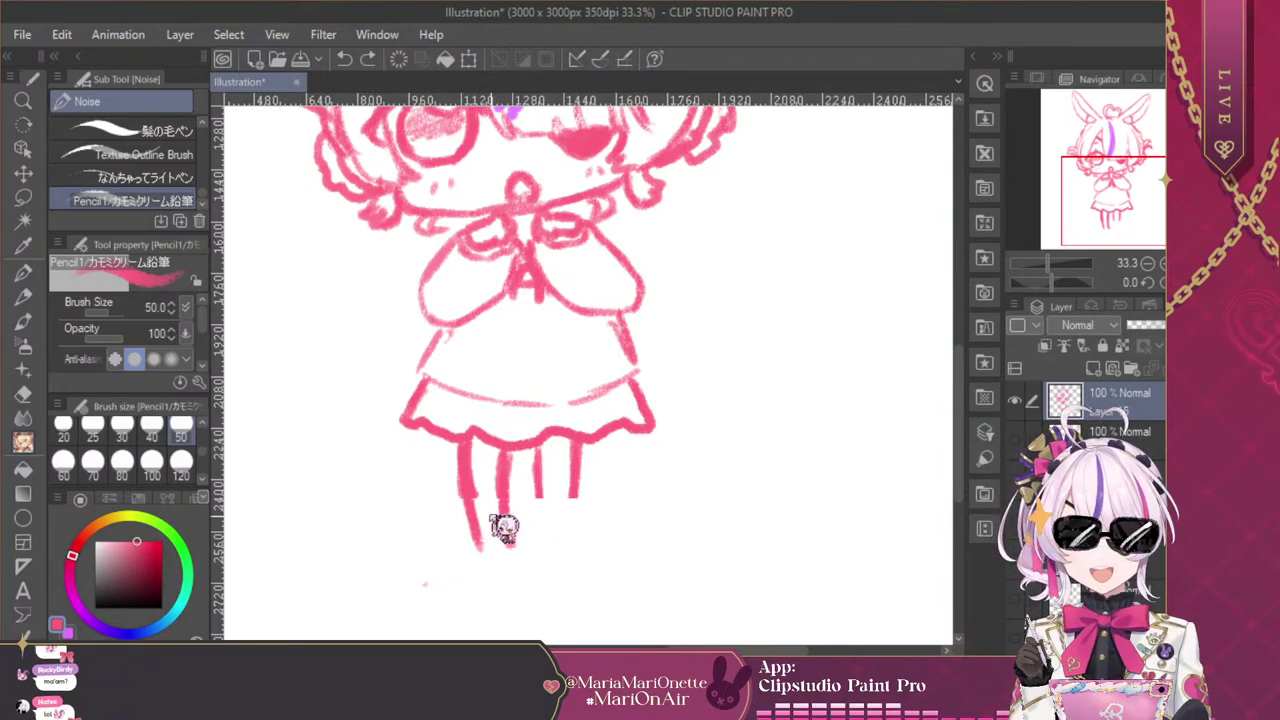
pyautogui.moveTo(471, 490)
pyautogui.mouseDown()
pyautogui.moveTo(483, 547)
pyautogui.moveTo(506, 550)
pyautogui.moveTo(480, 560)
pyautogui.mouseUp()
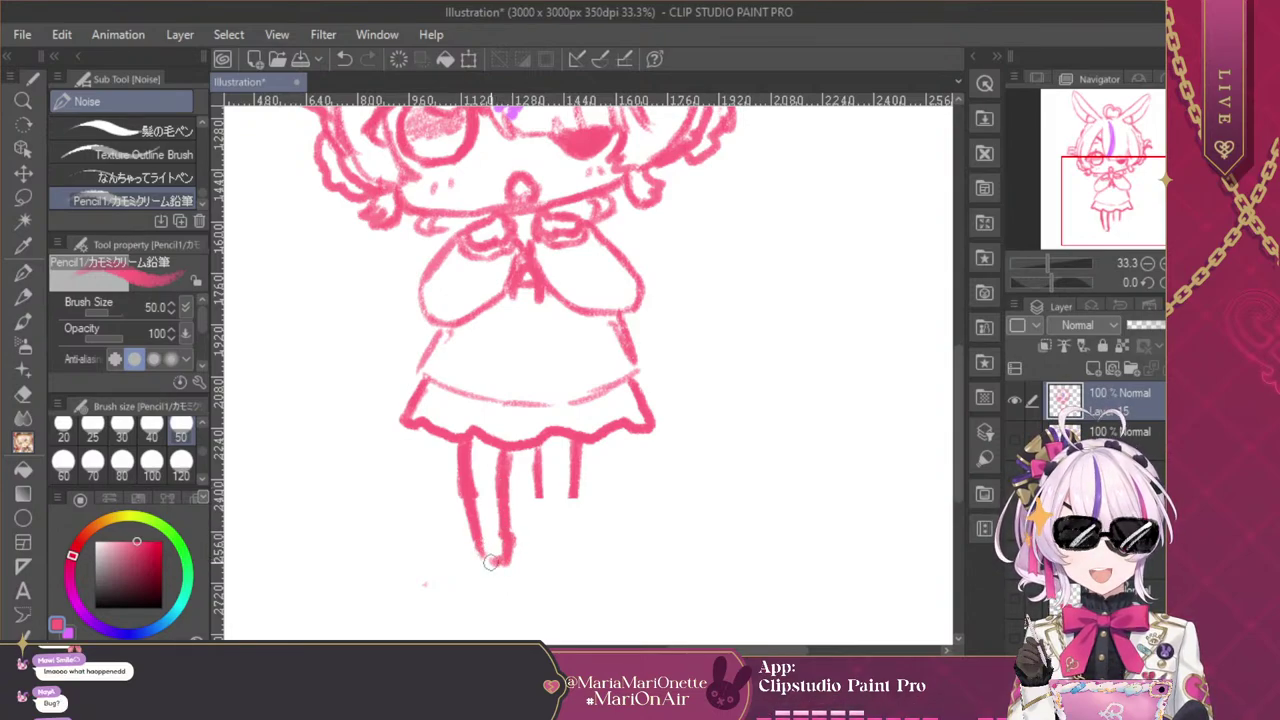
# Extend the second leg to match, close its foot, and shade in the tips of both feet
pyautogui.moveTo(535, 478); pyautogui.dragTo(538, 548)
pyautogui.moveTo(538, 502); pyautogui.dragTo(539, 554)
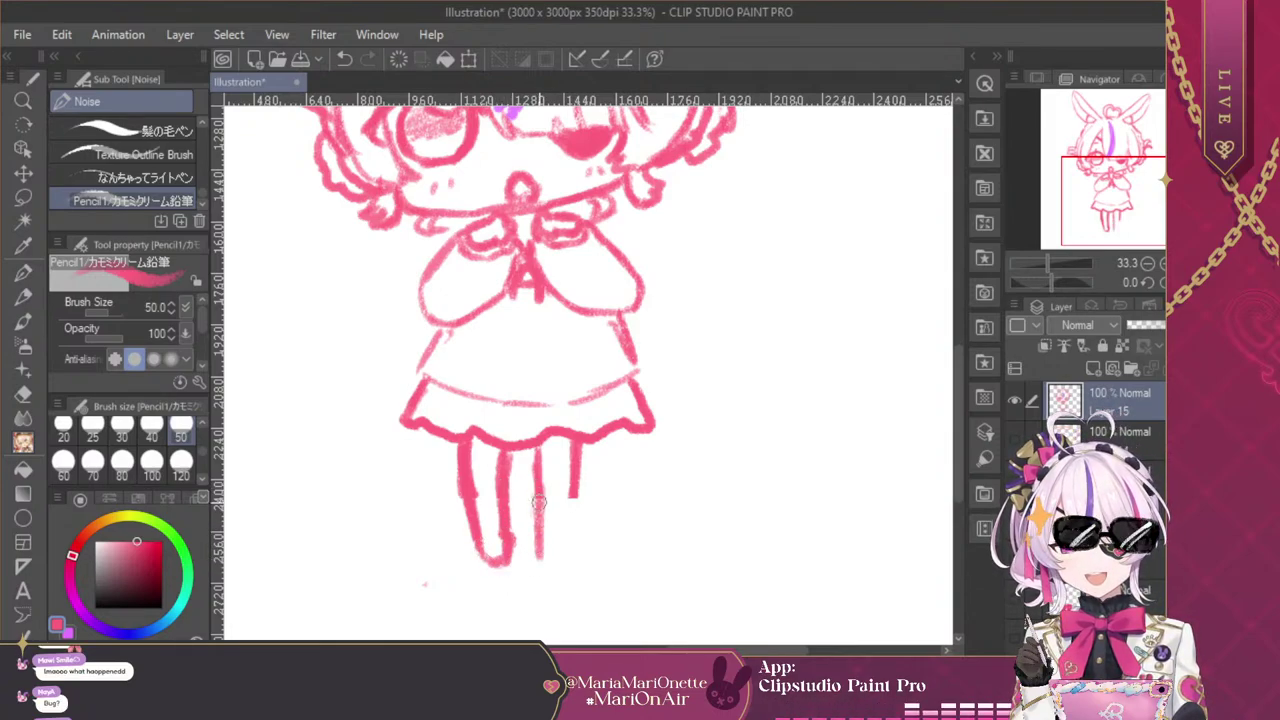
pyautogui.moveTo(573, 494)
pyautogui.mouseDown()
pyautogui.moveTo(560, 545)
pyautogui.moveTo(563, 504)
pyautogui.moveTo(571, 519)
pyautogui.moveTo(549, 553)
pyautogui.moveTo(536, 539)
pyautogui.moveTo(560, 565)
pyautogui.moveTo(547, 517)
pyautogui.moveTo(517, 554)
pyautogui.moveTo(508, 519)
pyautogui.moveTo(494, 556)
pyautogui.moveTo(550, 550)
pyautogui.mouseUp()
pyautogui.moveTo(509, 550)
pyautogui.mouseDown()
pyautogui.moveTo(488, 556)
pyautogui.moveTo(566, 548)
pyautogui.mouseUp()
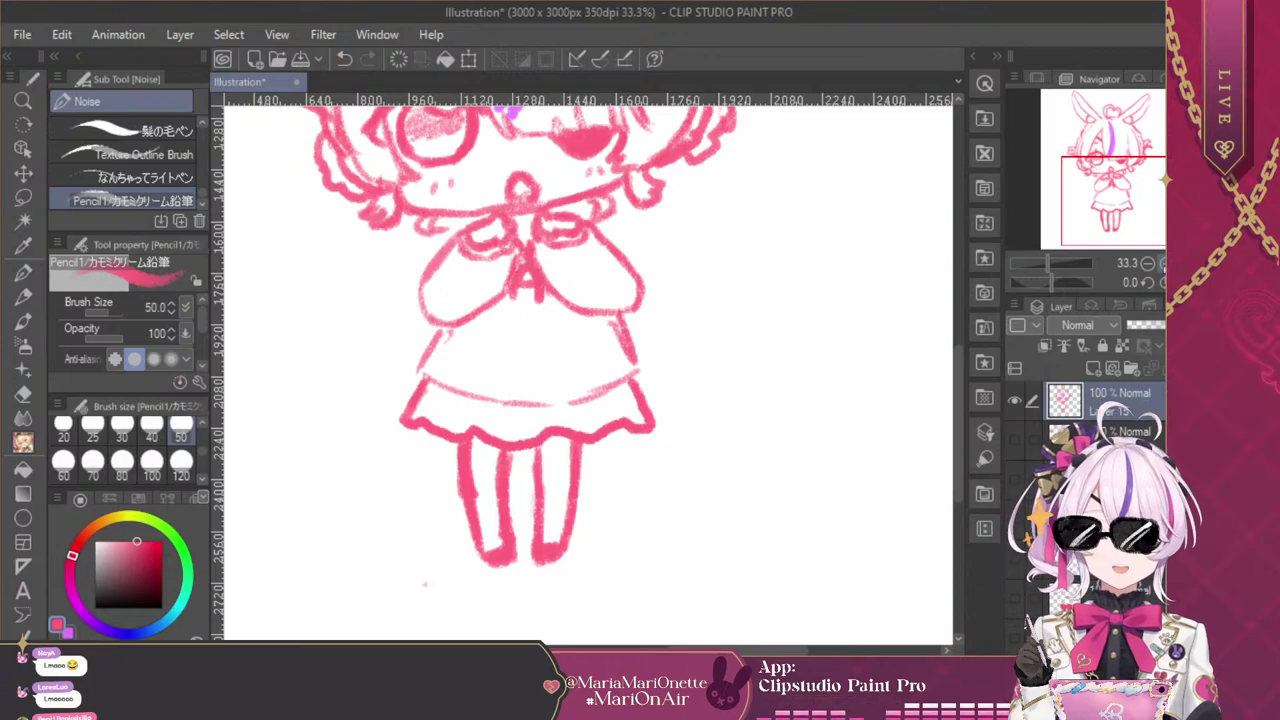
pyautogui.click(1148, 263)
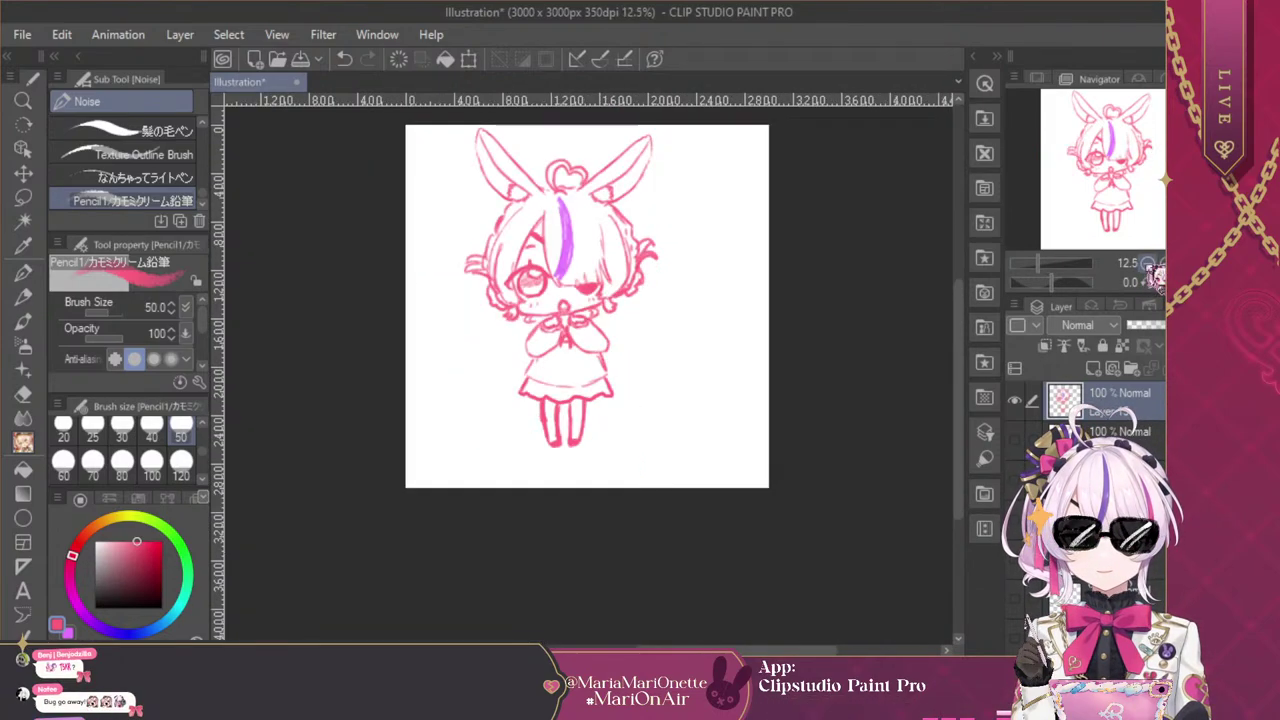
pyautogui.click(1163, 263)
pyautogui.click(1148, 263)
pyautogui.click(1163, 263)
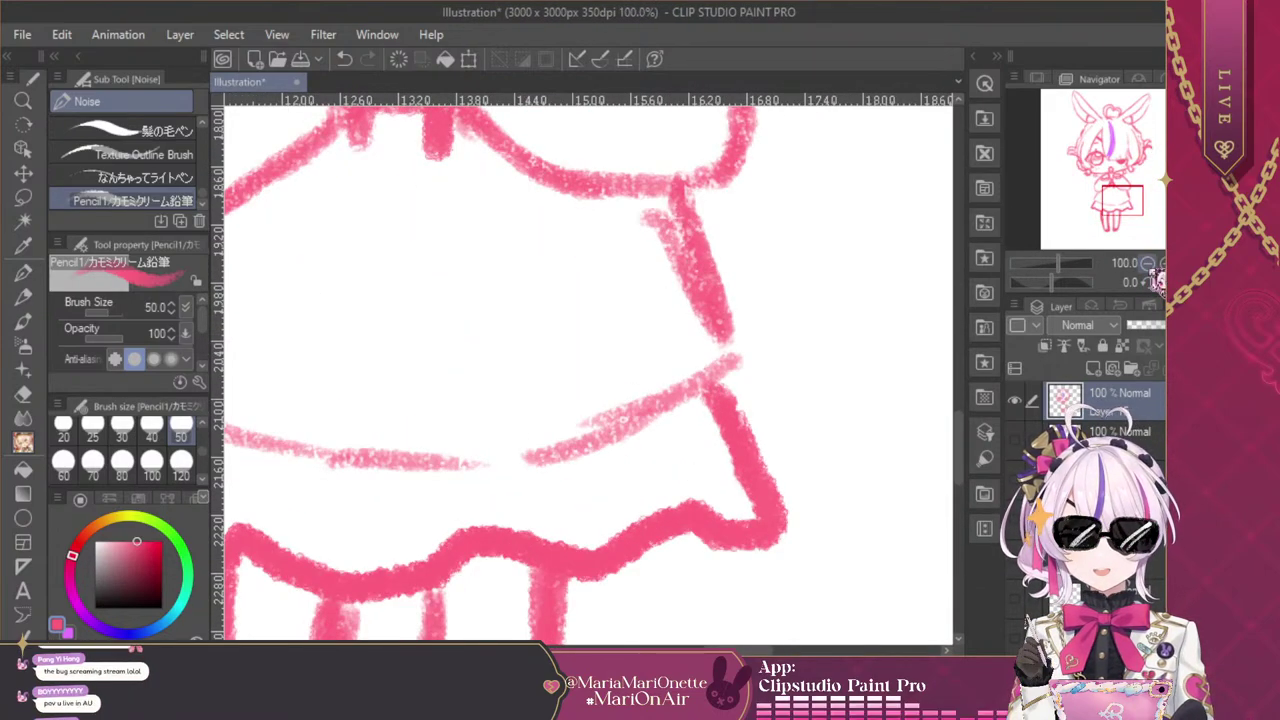
pyautogui.click(1148, 263)
pyautogui.click(1148, 263)
pyautogui.click(1148, 263)
# Lasso both legs, shift them slightly so they sit centred under the dress hem, and clear the selection
pyautogui.click(23, 196)
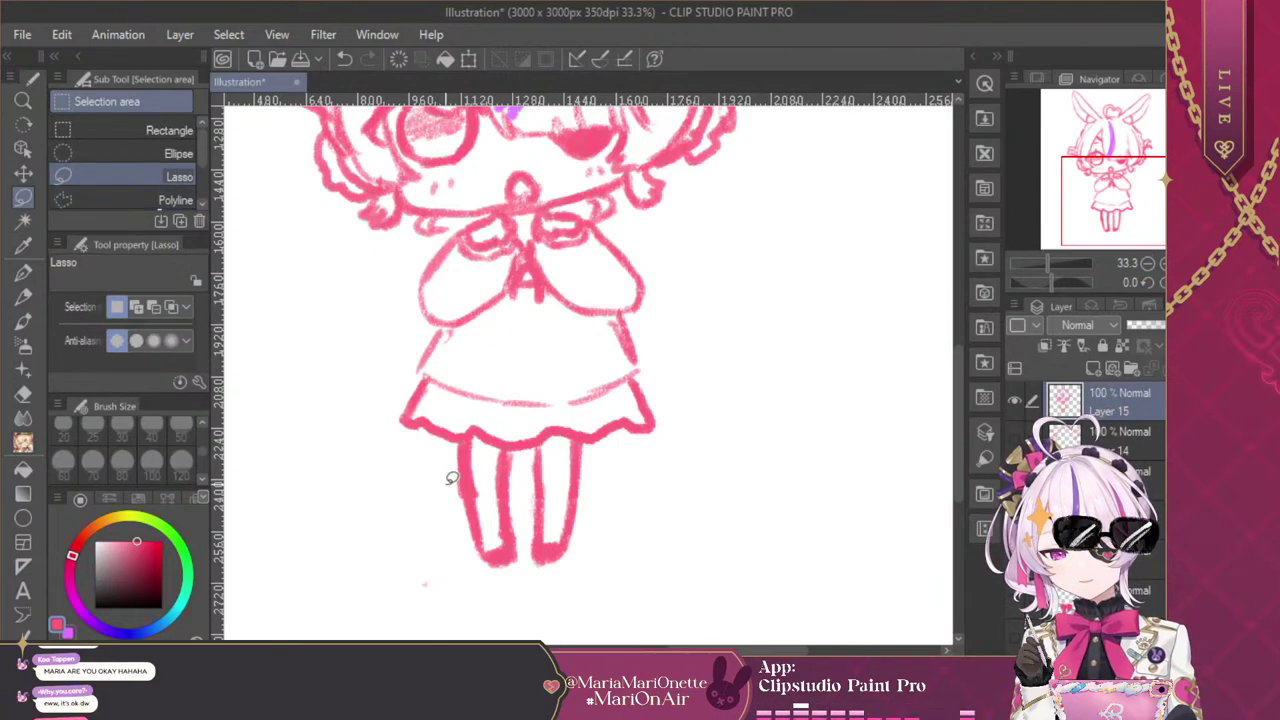
pyautogui.moveTo(437, 487)
pyautogui.mouseDown()
pyautogui.moveTo(466, 440)
pyautogui.moveTo(596, 439)
pyautogui.moveTo(608, 451)
pyautogui.moveTo(432, 528)
pyautogui.moveTo(438, 490)
pyautogui.mouseUp()
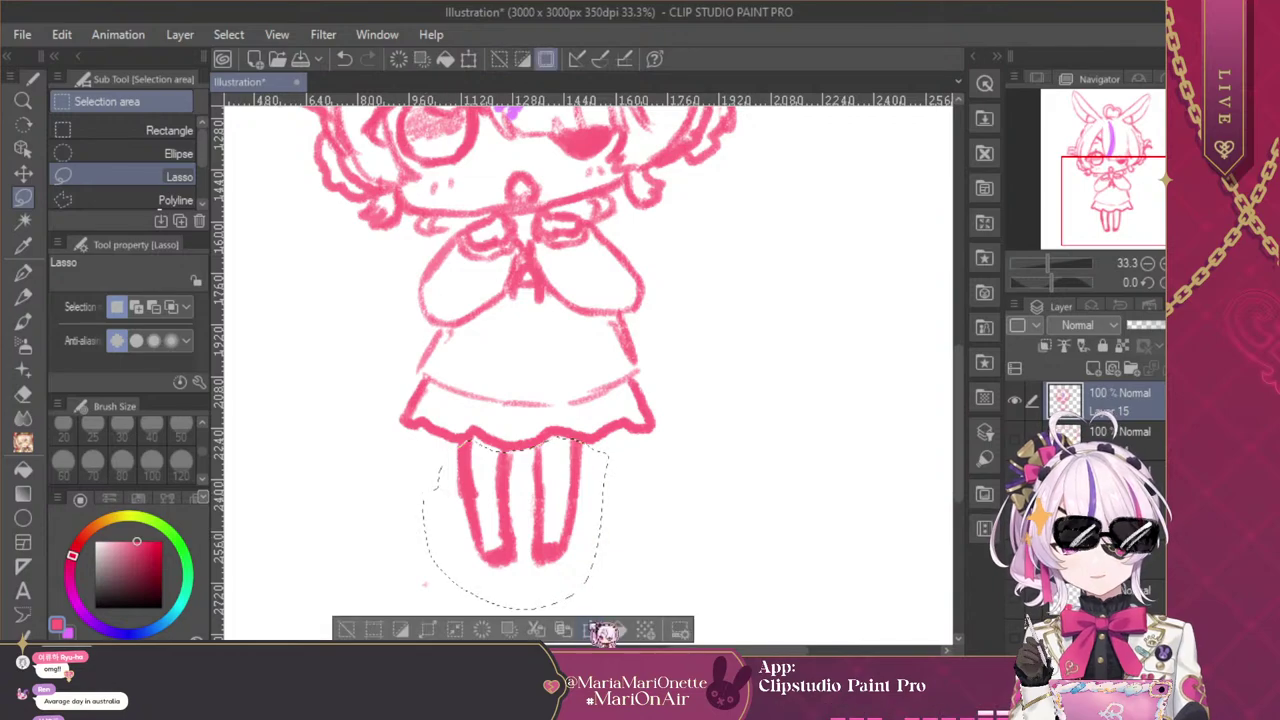
pyautogui.click(606, 630)
pyautogui.moveTo(572, 512); pyautogui.dragTo(585, 508)
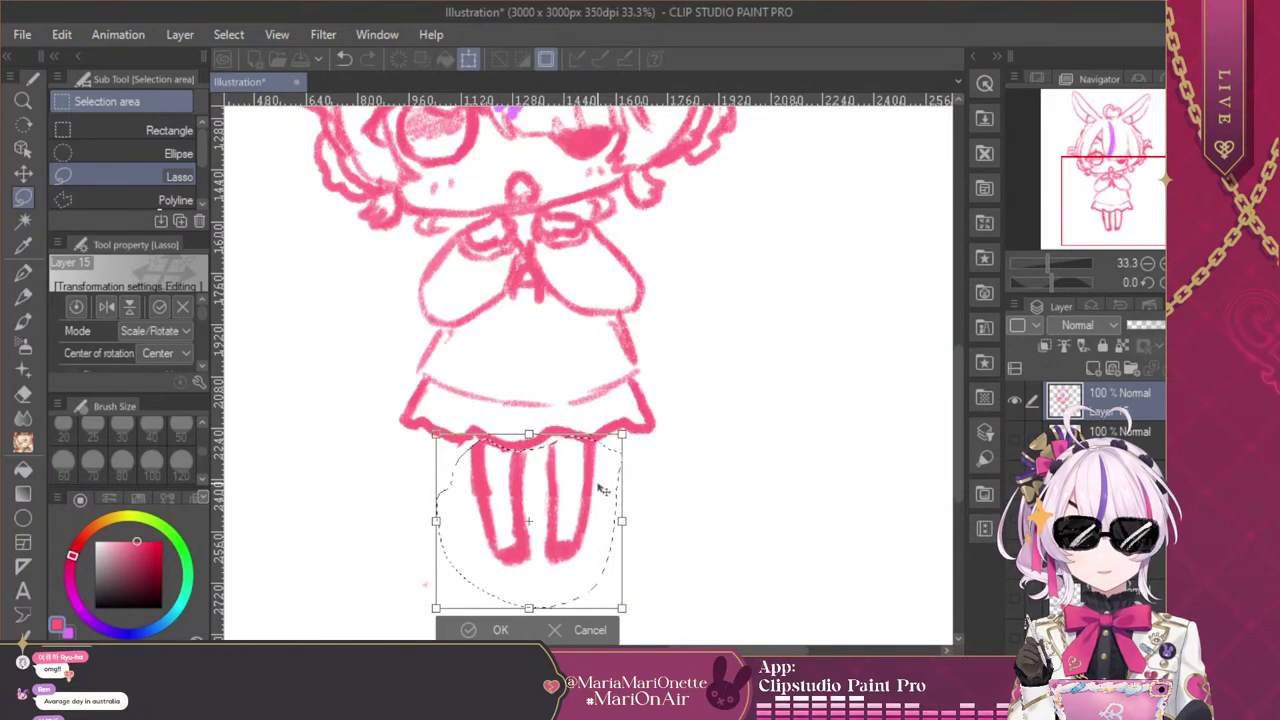
pyautogui.click(1149, 263)
pyautogui.moveTo(1161, 210); pyautogui.dragTo(1157, 190)
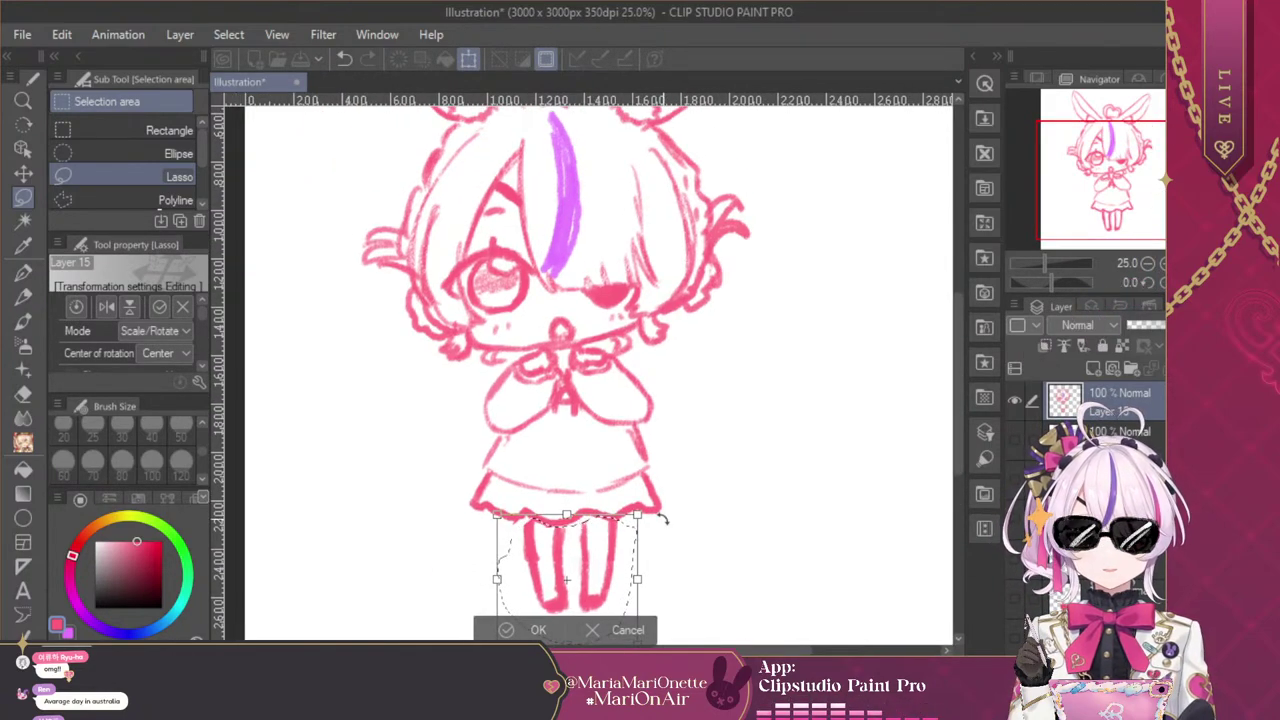
pyautogui.moveTo(608, 574); pyautogui.dragTo(605, 566)
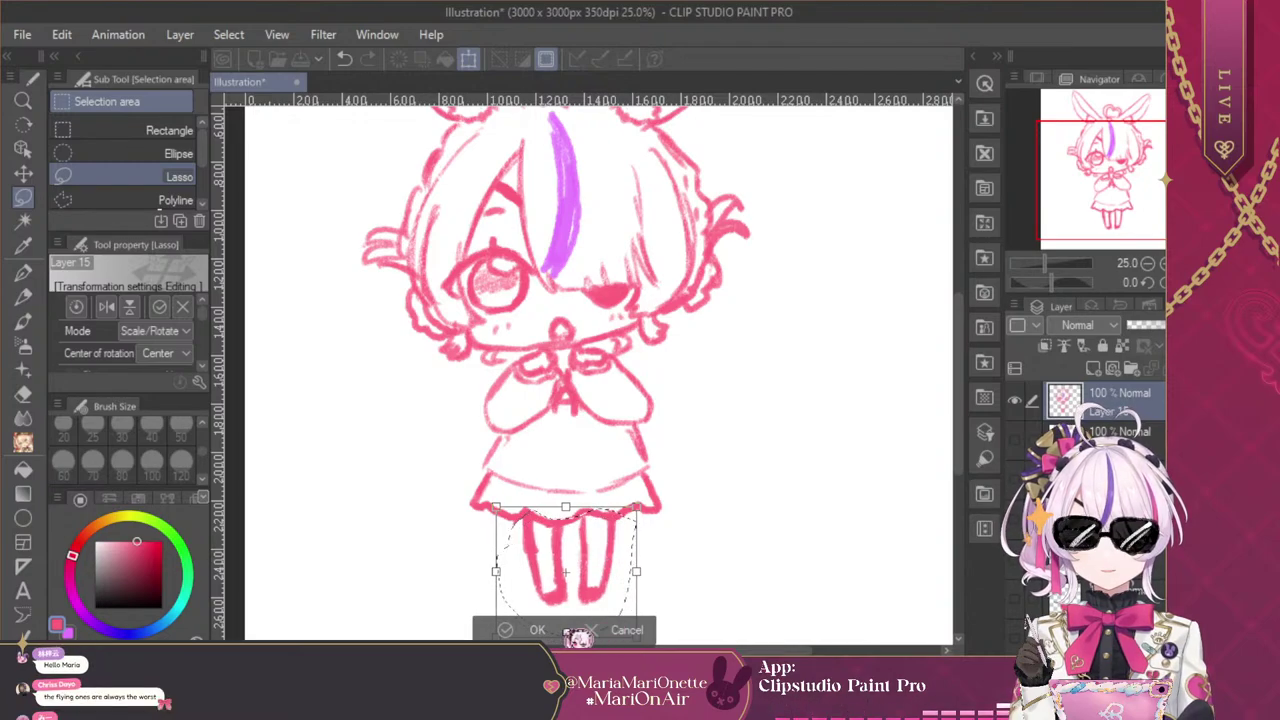
pyautogui.click(508, 630)
pyautogui.click(397, 629)
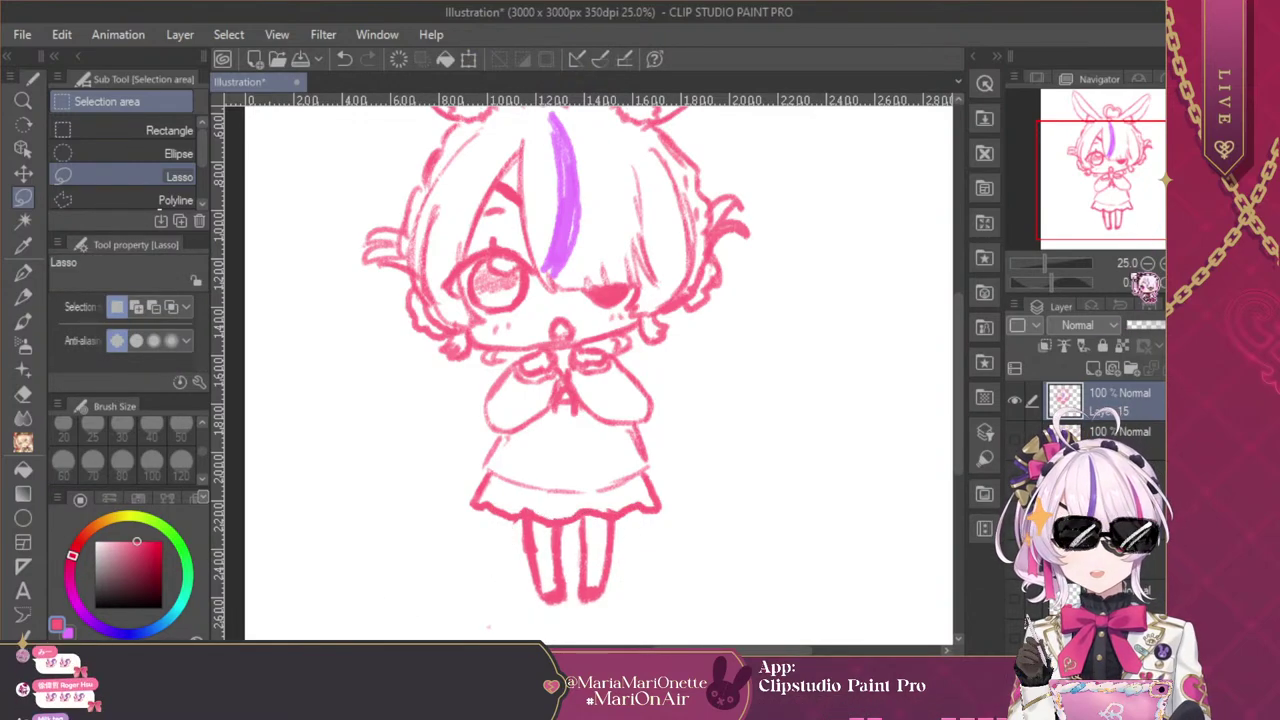
# Scale the whole character up and reposition it so it fills the canvas height from ears to feet
pyautogui.click(1148, 263)
pyautogui.click(1148, 263)
pyautogui.click(1162, 263)
pyautogui.click(1162, 263)
pyautogui.moveTo(1147, 207)
pyautogui.mouseDown()
pyautogui.moveTo(1137, 177)
pyautogui.moveTo(1146, 204)
pyautogui.moveTo(1147, 190)
pyautogui.mouseUp()
pyautogui.click(1148, 263)
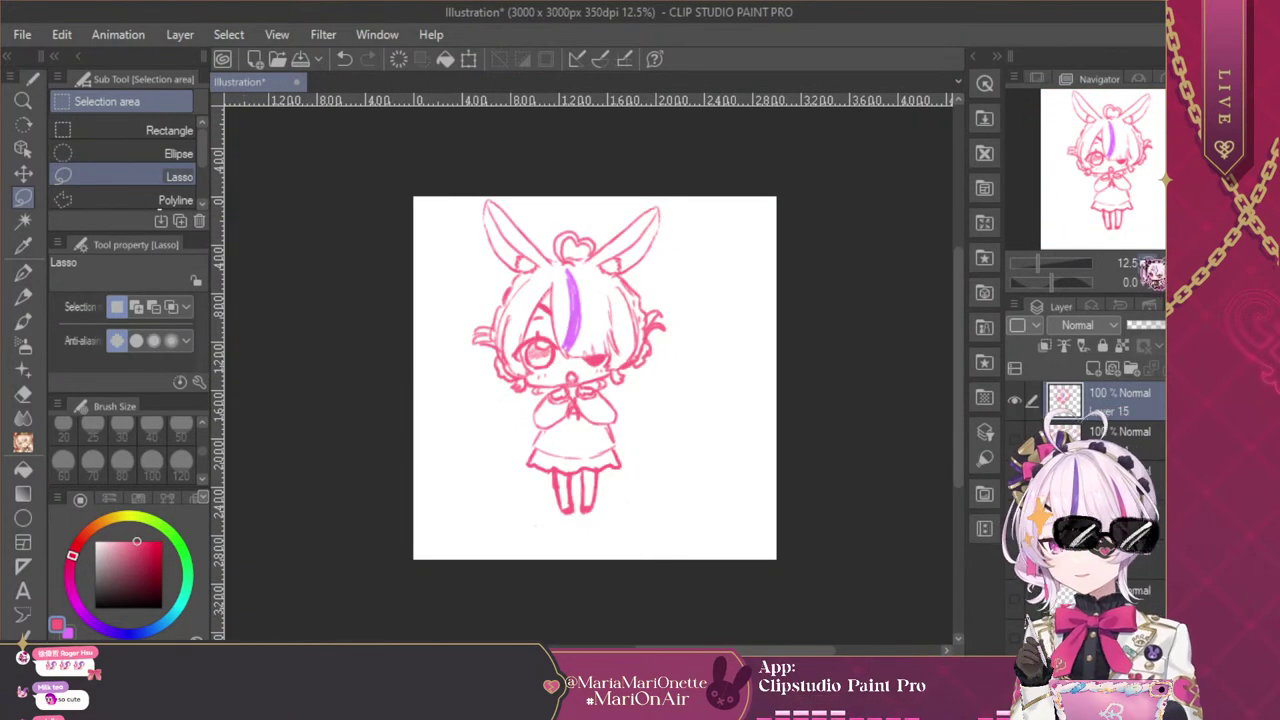
pyautogui.hotkey('ctrl', 't')
pyautogui.moveTo(648, 459); pyautogui.dragTo(646, 489)
pyautogui.moveTo(670, 381); pyautogui.dragTo(691, 384)
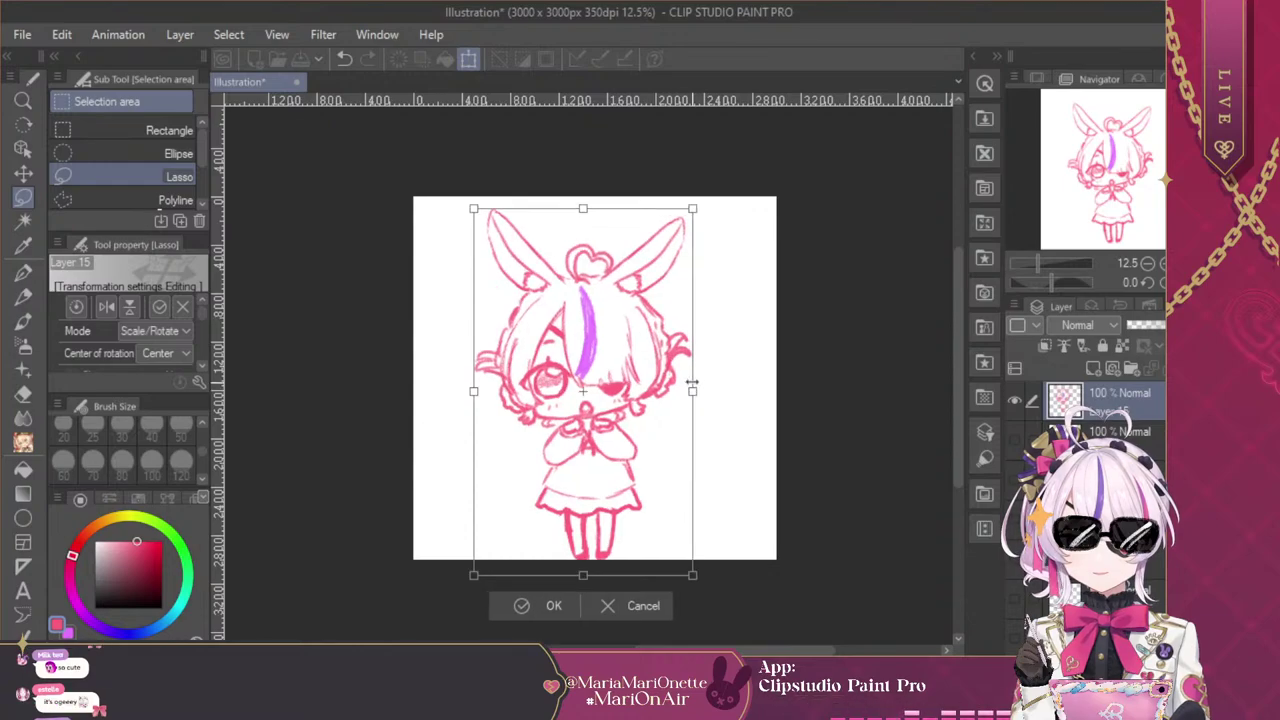
pyautogui.click(553, 600)
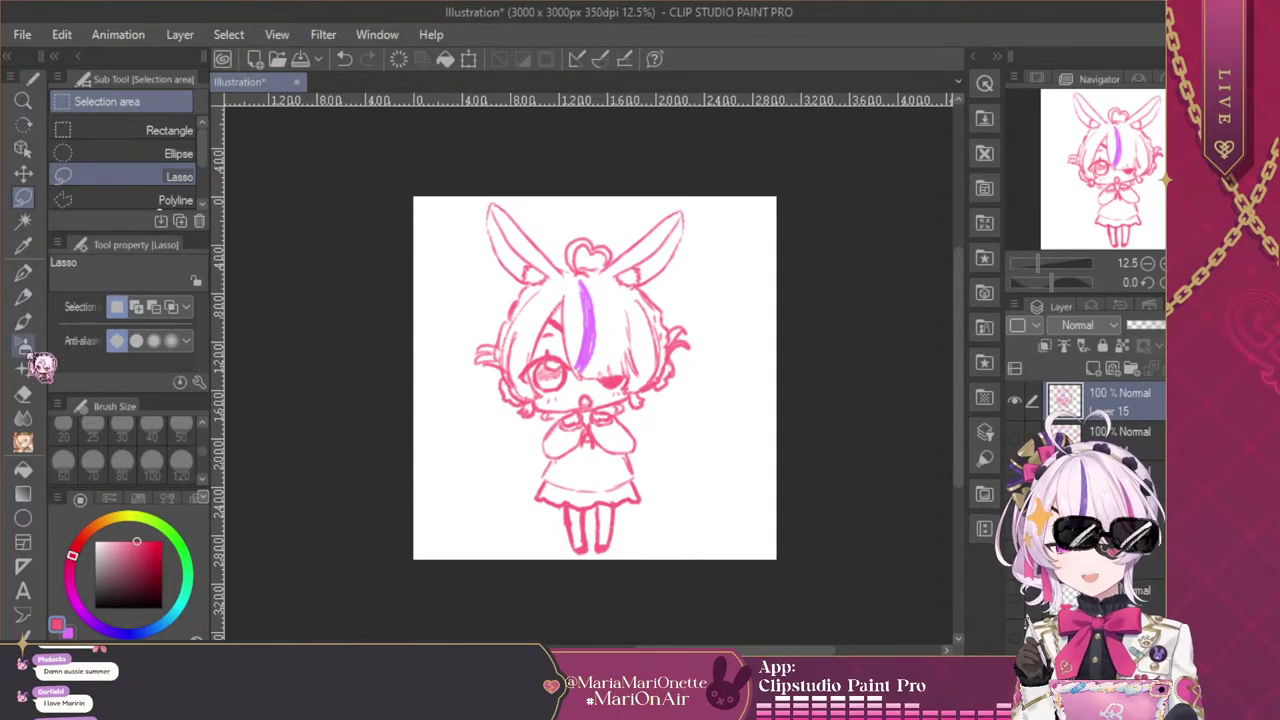
# Handwrite うさ in pink pencil left of the character and ぴょん~ to its right
pyautogui.click(27, 446)
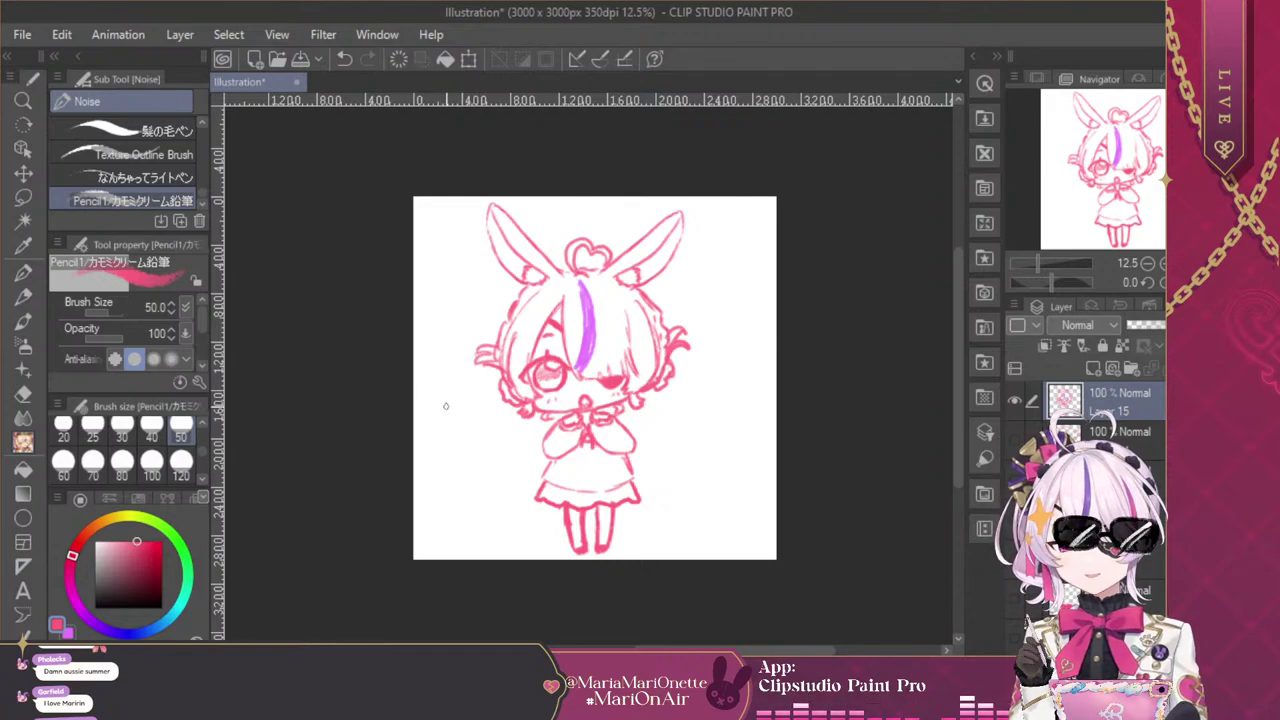
pyautogui.moveTo(435, 419)
pyautogui.mouseDown()
pyautogui.moveTo(441, 431)
pyautogui.moveTo(466, 418)
pyautogui.mouseUp()
pyautogui.moveTo(456, 420); pyautogui.dragTo(470, 426)
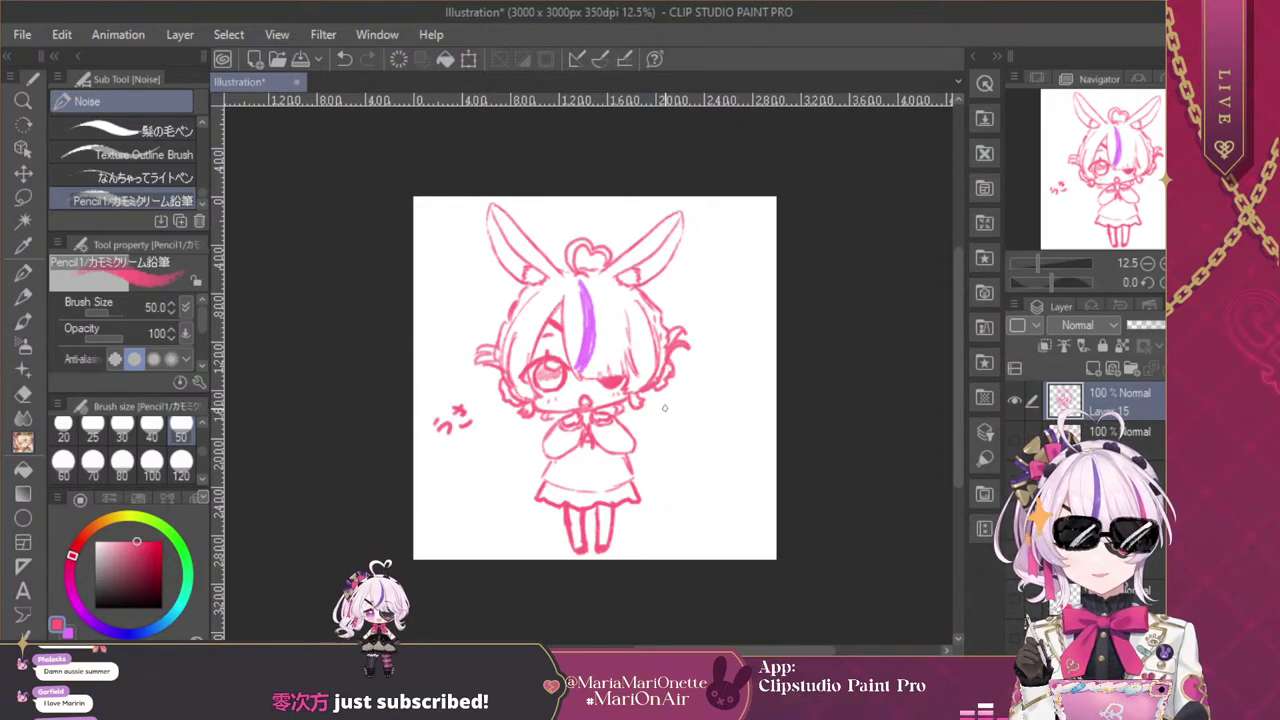
pyautogui.moveTo(667, 409)
pyautogui.mouseDown()
pyautogui.moveTo(677, 423)
pyautogui.moveTo(701, 402)
pyautogui.moveTo(700, 433)
pyautogui.mouseUp()
pyautogui.moveTo(688, 428); pyautogui.dragTo(758, 424)
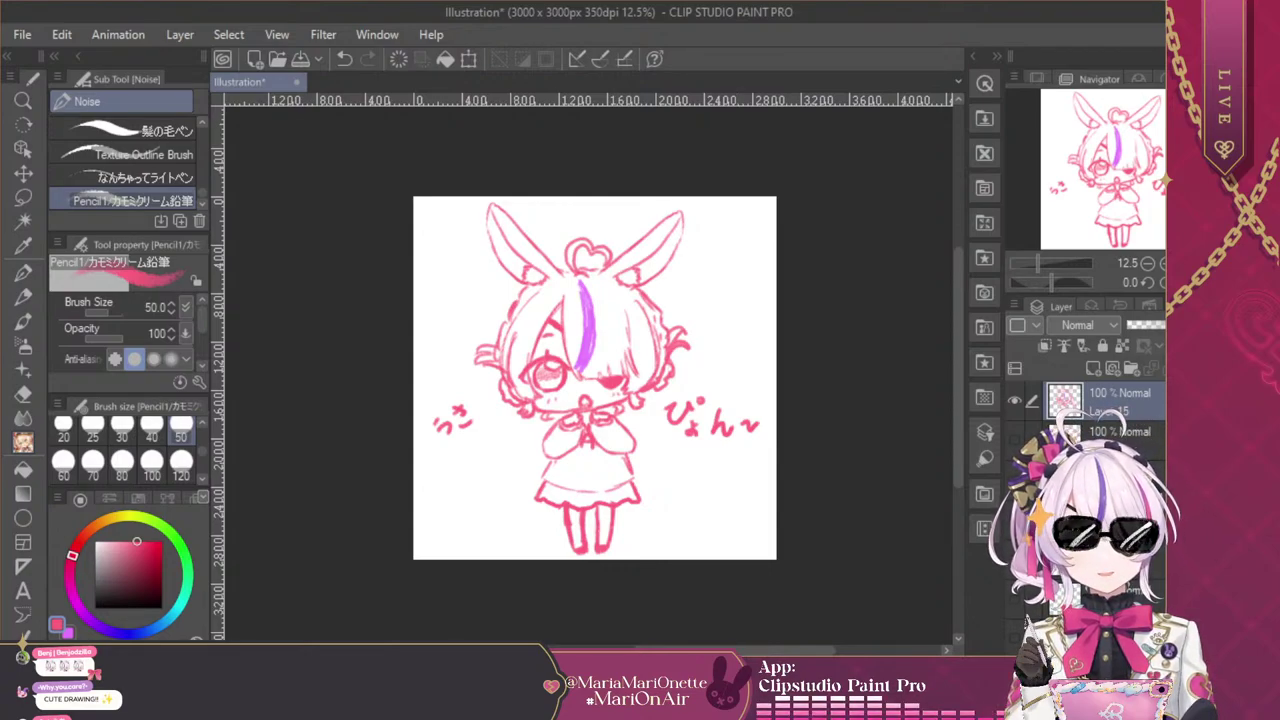
# Try placing the sunglasses layer, Layer 13, above the sketch and moving the sunglasses over the character's eyes
pyautogui.moveTo(1125, 436); pyautogui.dragTo(1045, 400)
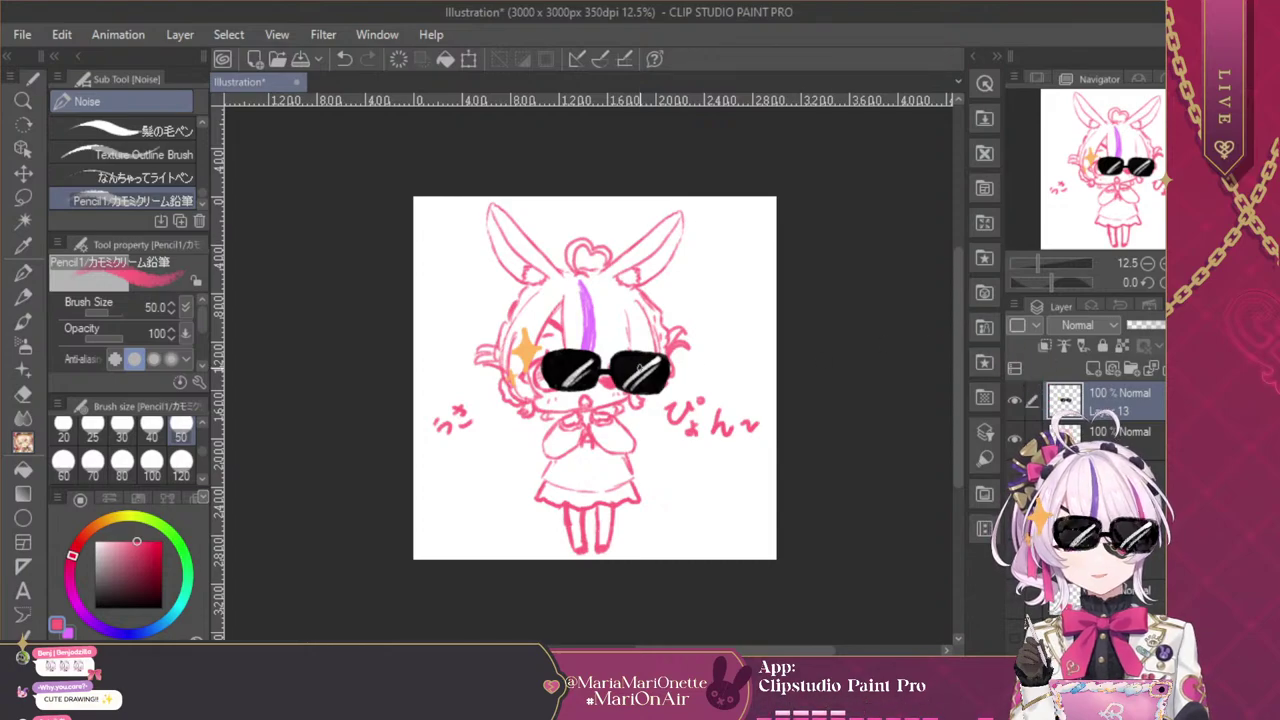
pyautogui.click(23, 172)
pyautogui.moveTo(676, 366); pyautogui.dragTo(648, 372)
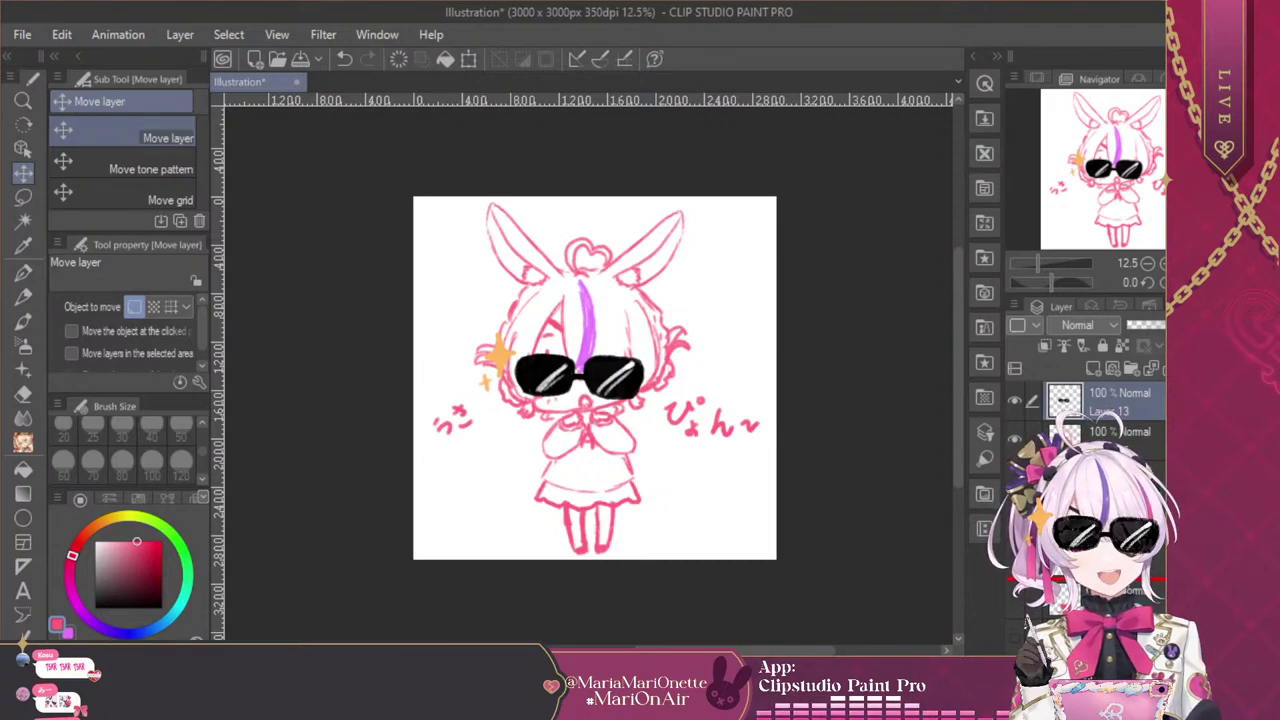
pyautogui.hotkey('ctrl', 'z')
pyautogui.hotkey('ctrl', 'z')
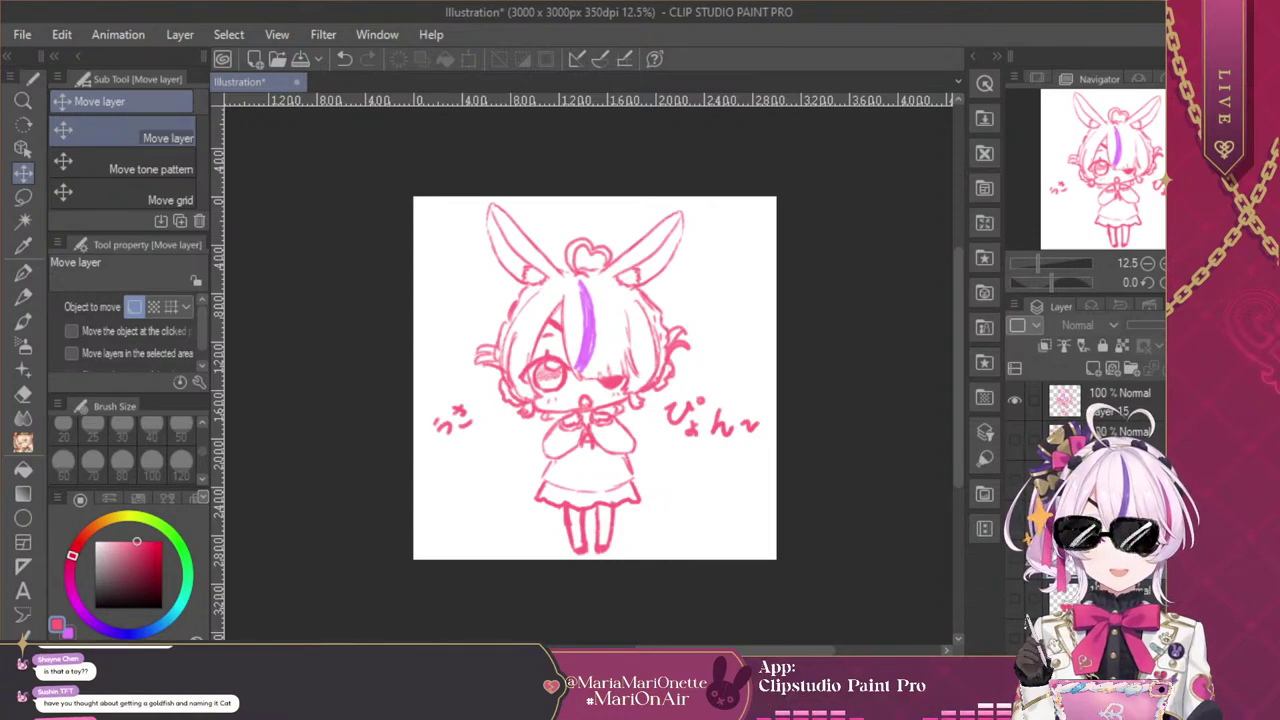
# Try moving an Add (Glow) layer above the sketch and showing it, and undo the change
pyautogui.scroll(-6, 1090, 420)
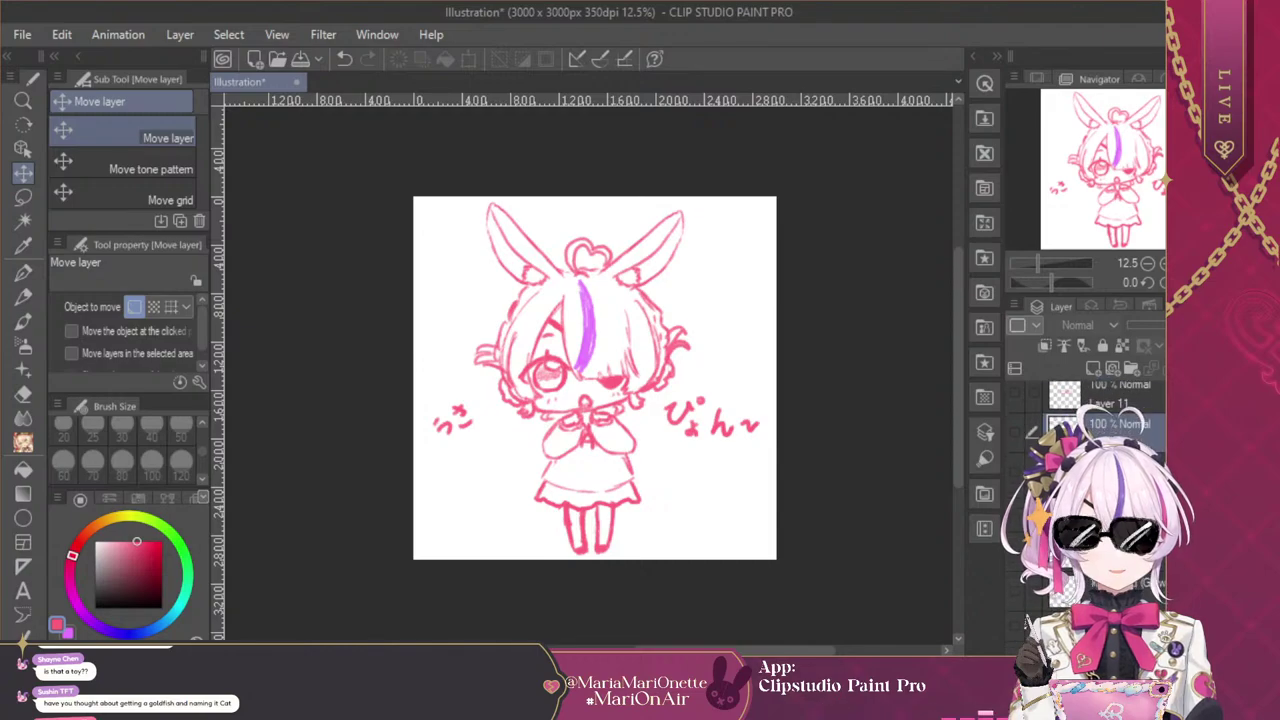
pyautogui.moveTo(1150, 583); pyautogui.dragTo(1149, 398)
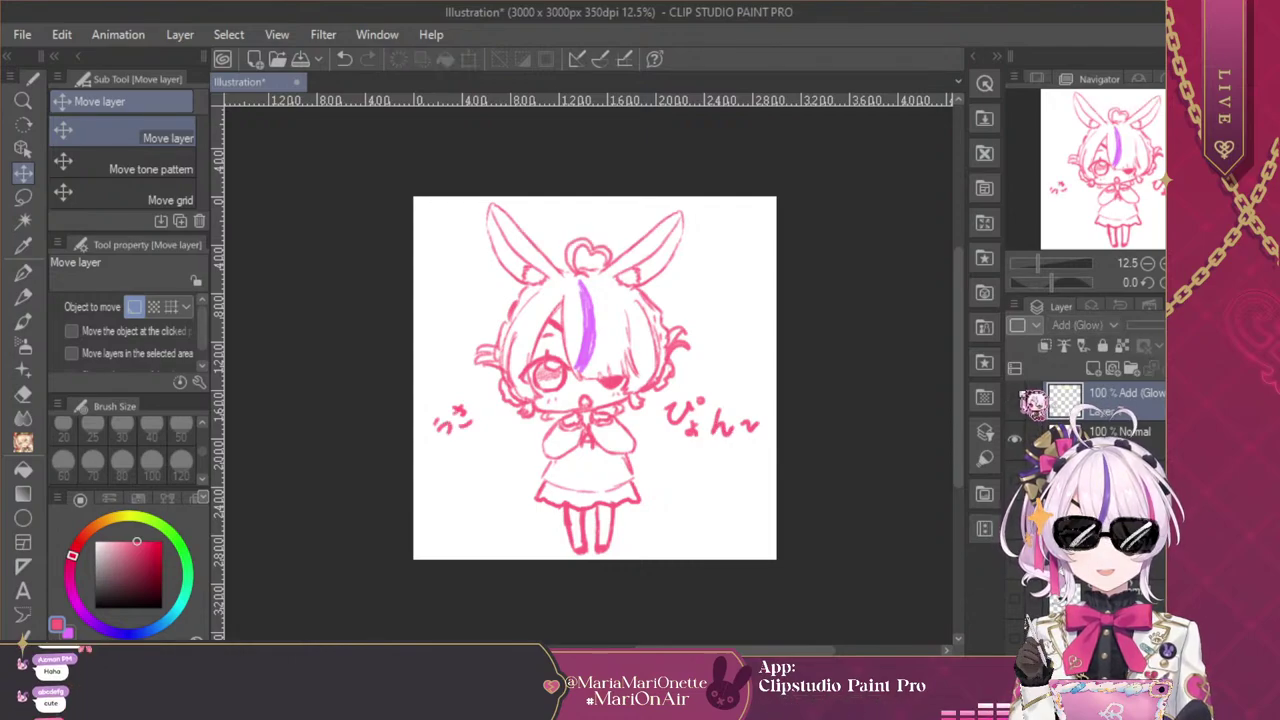
pyautogui.click(1015, 400)
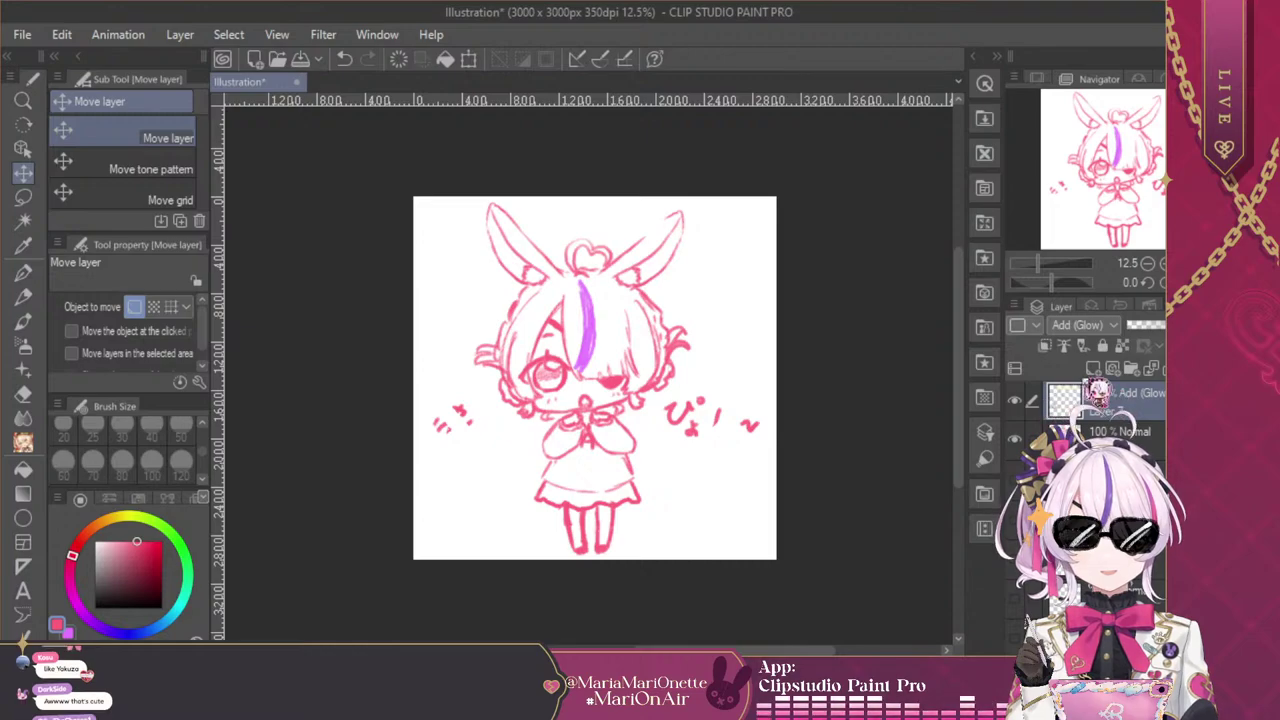
pyautogui.hotkey('ctrl', 'z')
pyautogui.hotkey('ctrl', 'z')
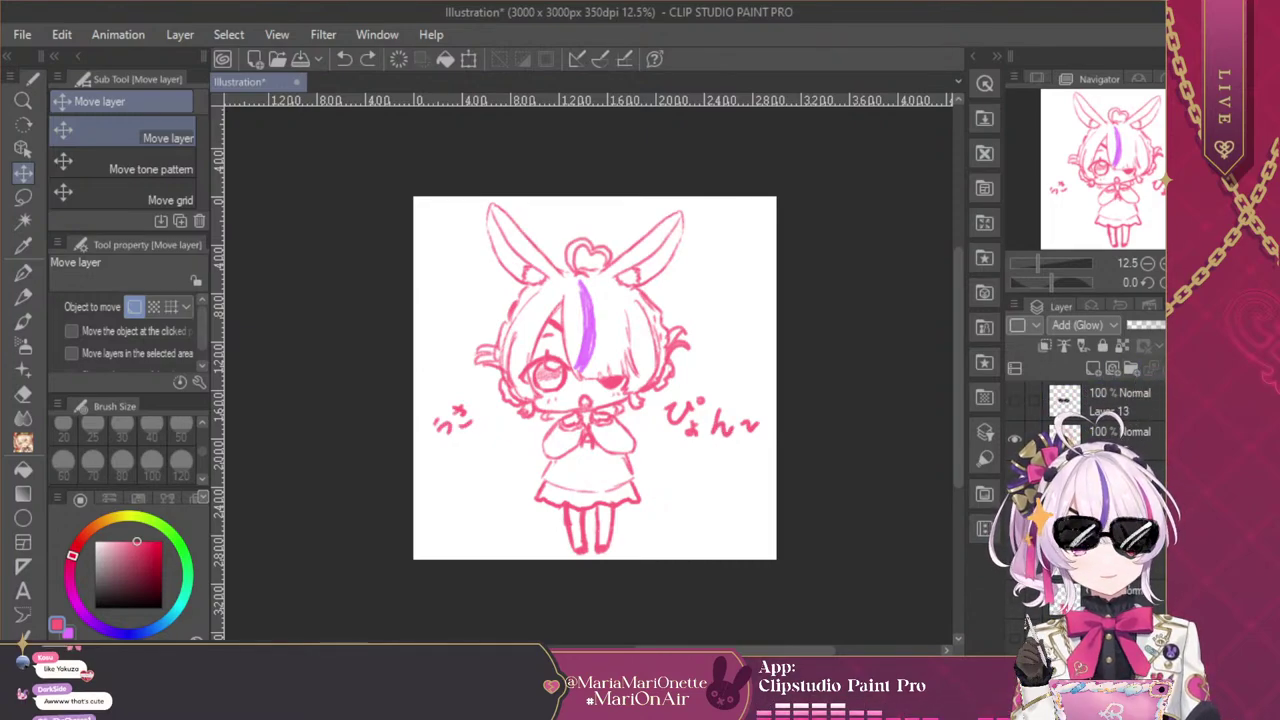
pyautogui.scroll(3, 1090, 420)
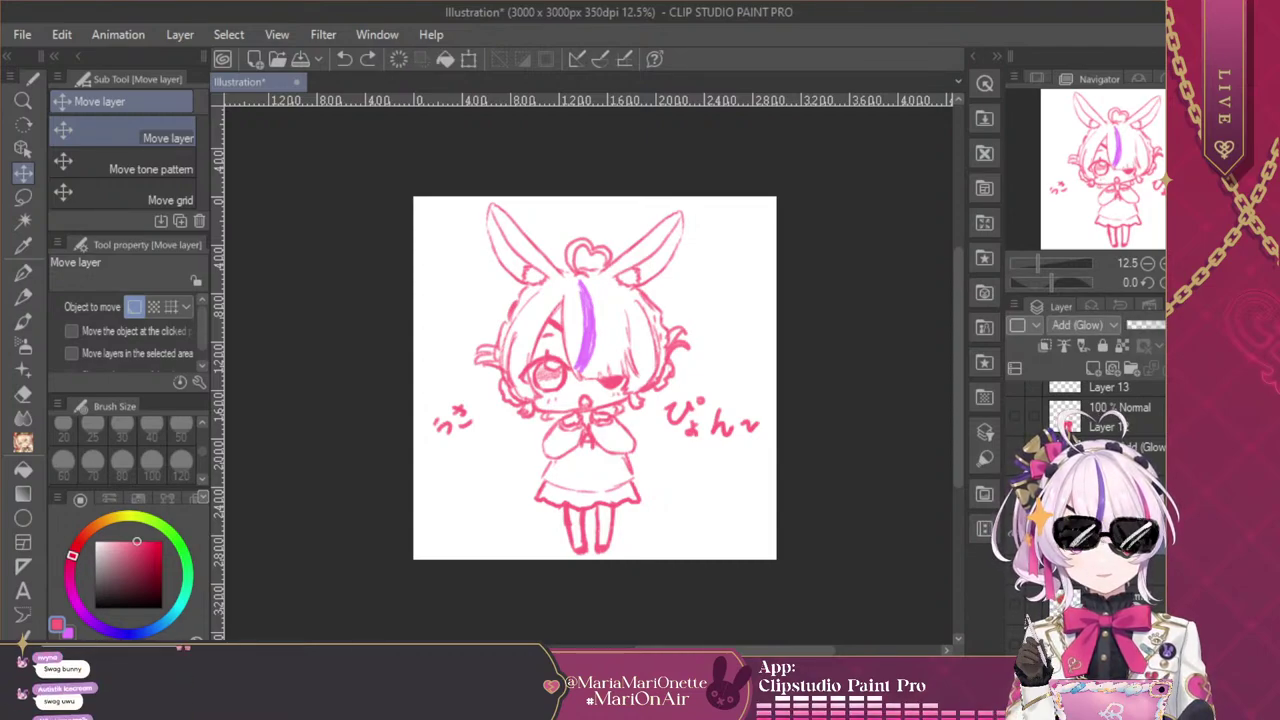
# Try moving the halo-and-wings layer, Layer 7, above the character sketch with the white paper hidden
pyautogui.scroll(-3, 1090, 420)
pyautogui.click(1017, 594)
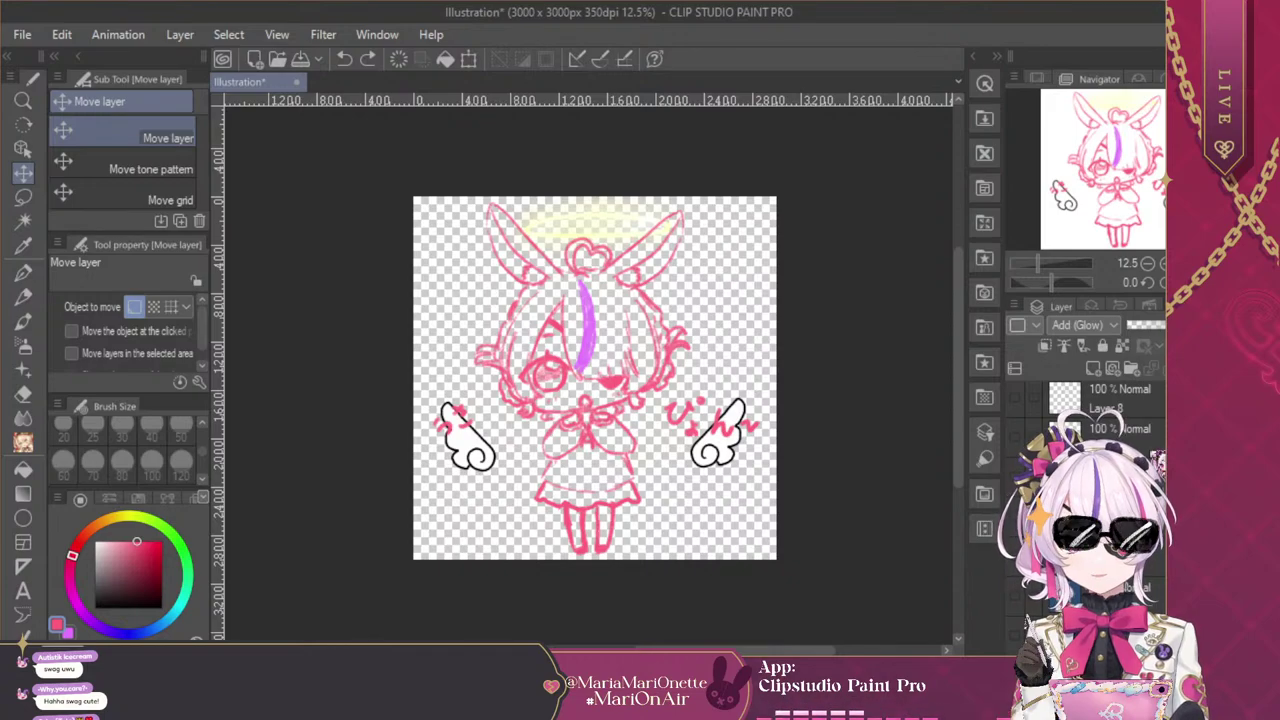
pyautogui.scroll(1, 1090, 420)
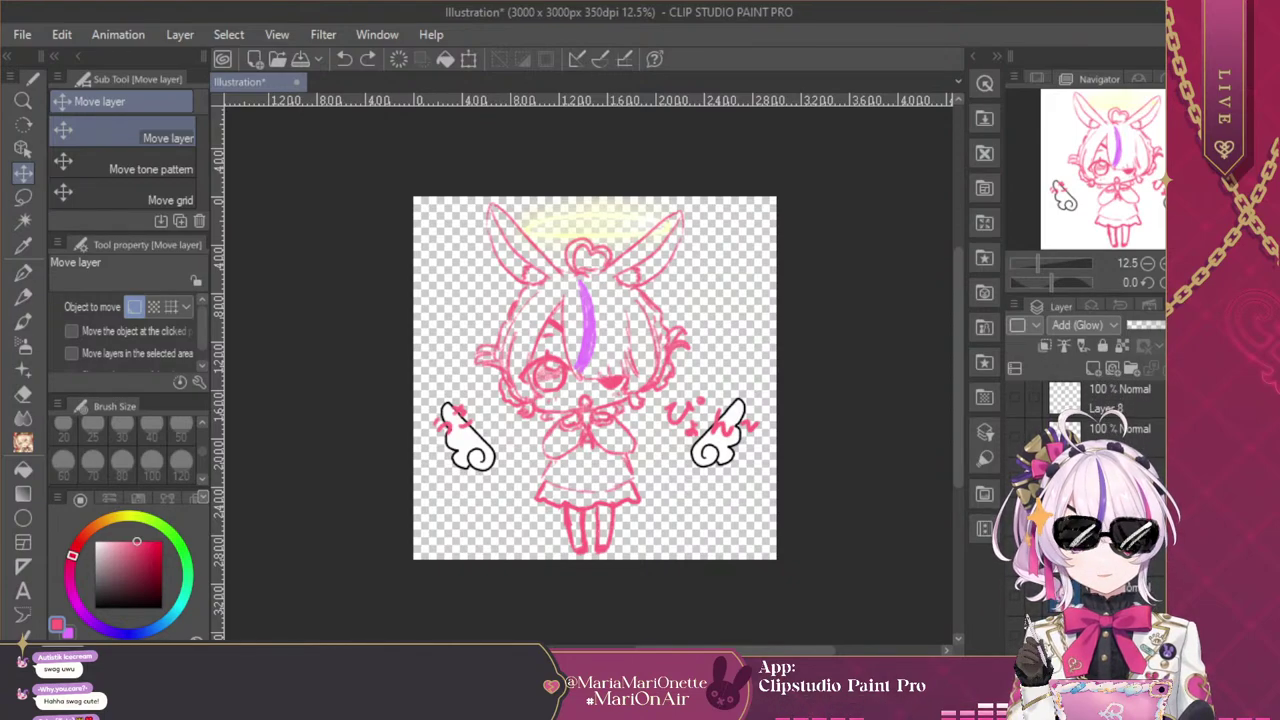
pyautogui.hotkey('ctrl', 'z')
pyautogui.hotkey('ctrl', 'y')
pyautogui.scroll(2, 1100, 420)
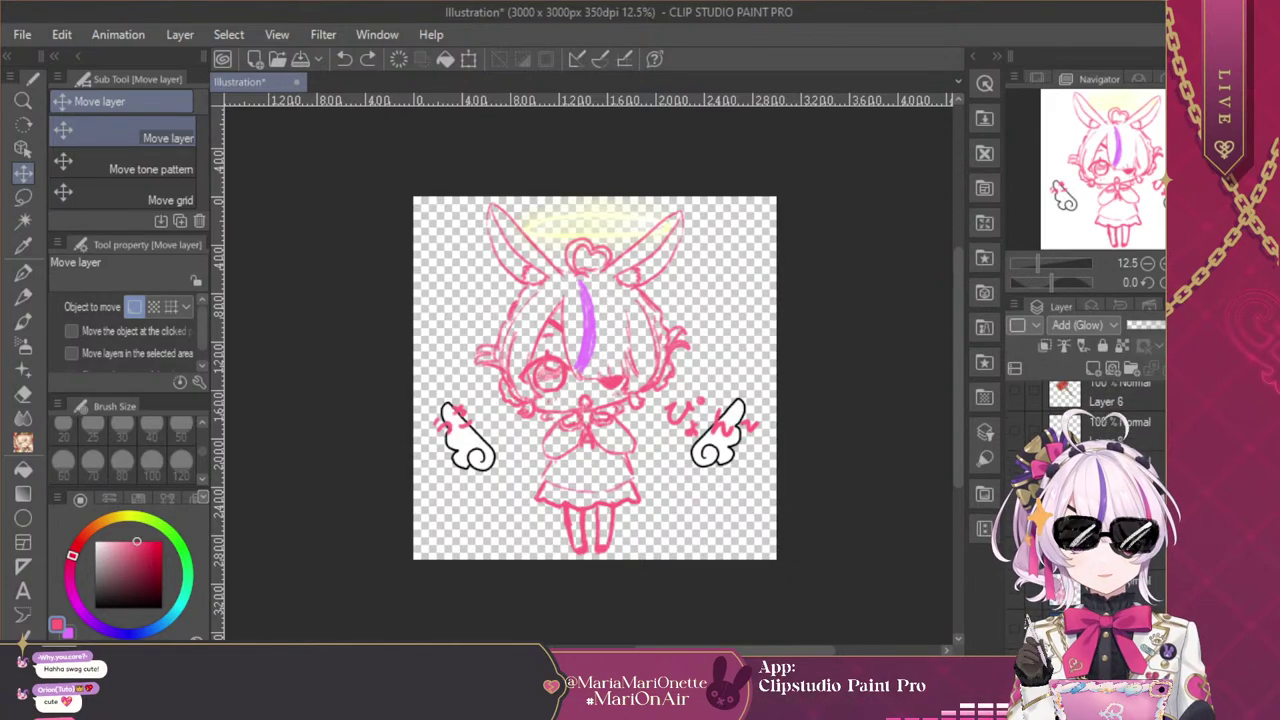
pyautogui.moveTo(1125, 508); pyautogui.dragTo(1156, 398)
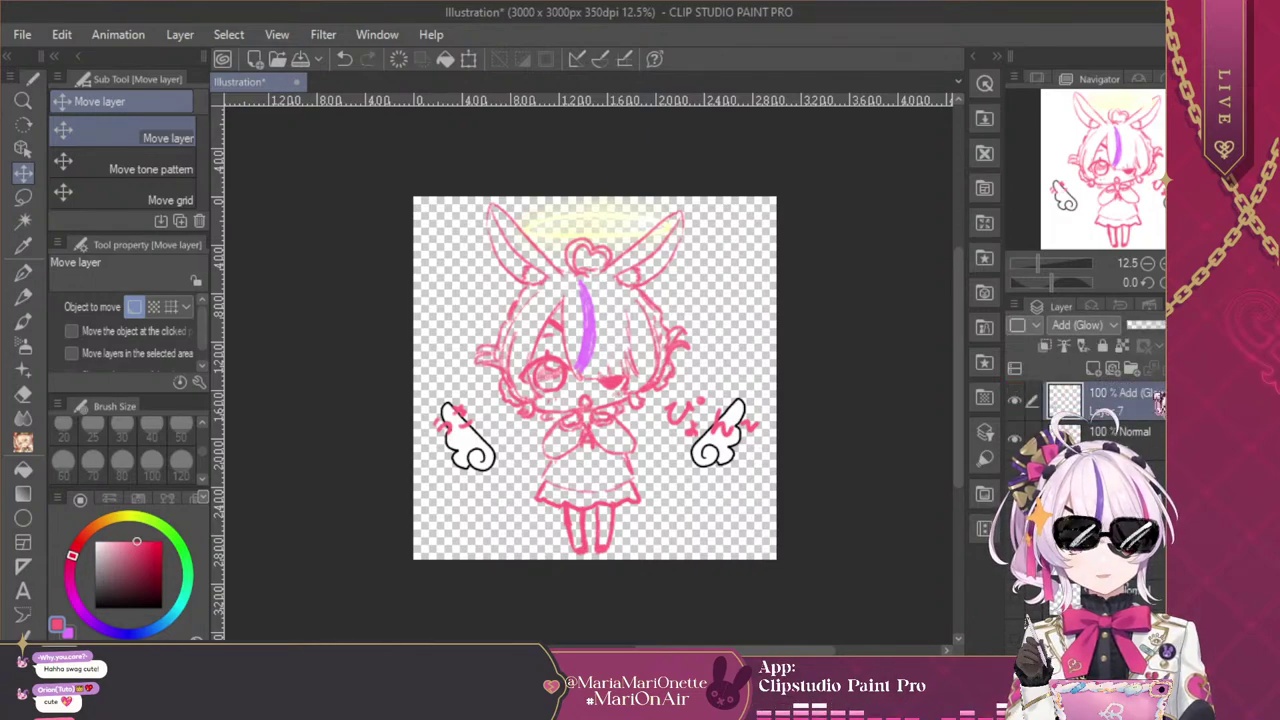
# Show the white paper again beneath the sketch and the halo-and-wings layer
pyautogui.scroll(-3, 1155, 420)
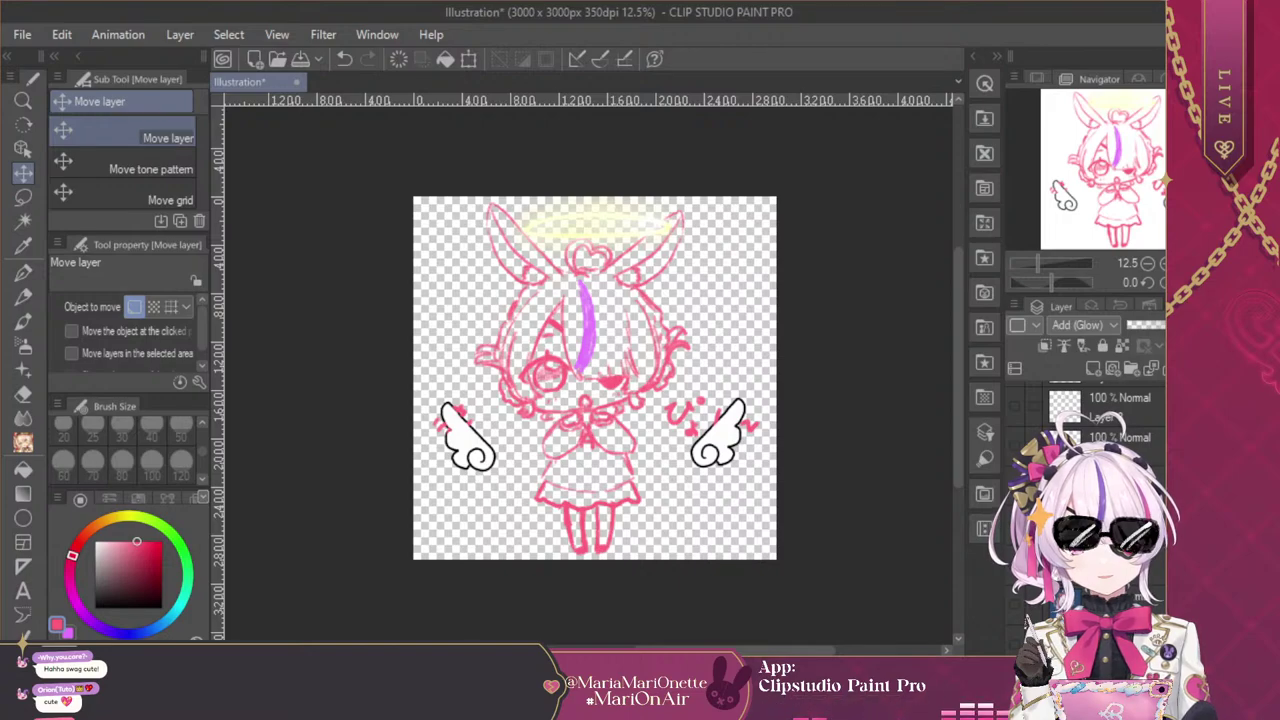
pyautogui.click(1015, 643)
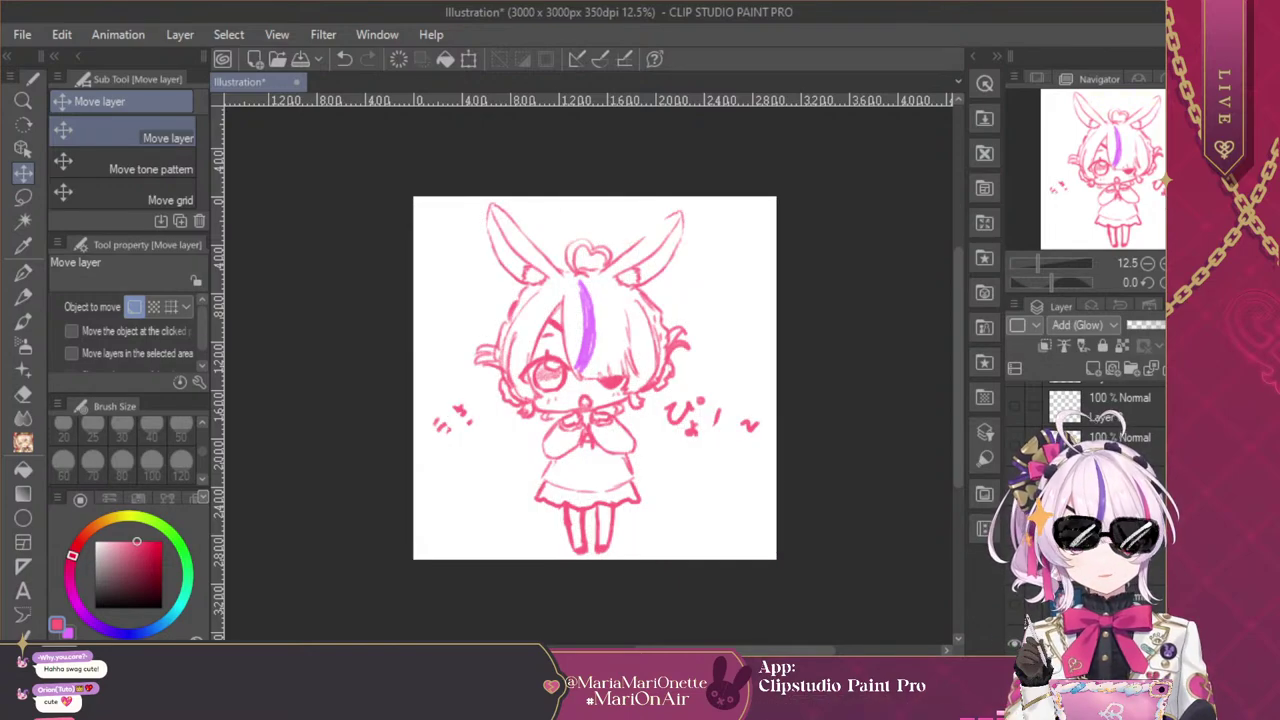
pyautogui.scroll(-1, 1110, 470)
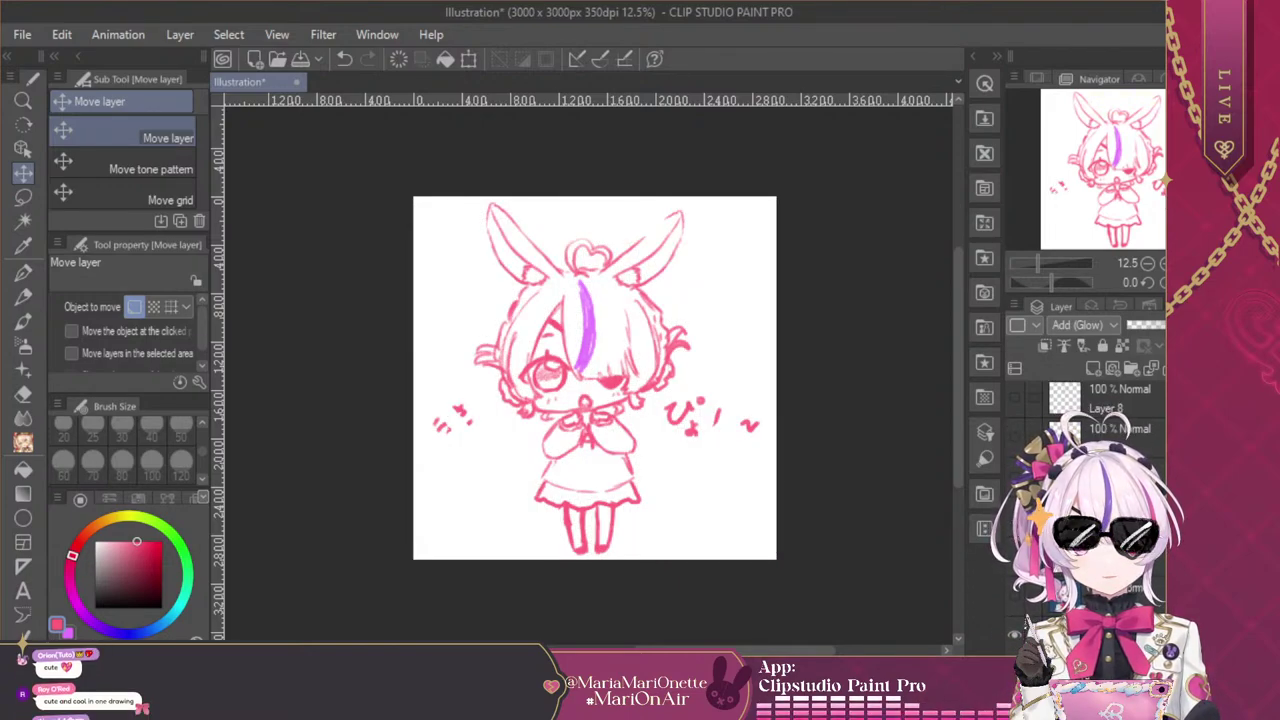
pyautogui.hotkey('ctrl', 'y')
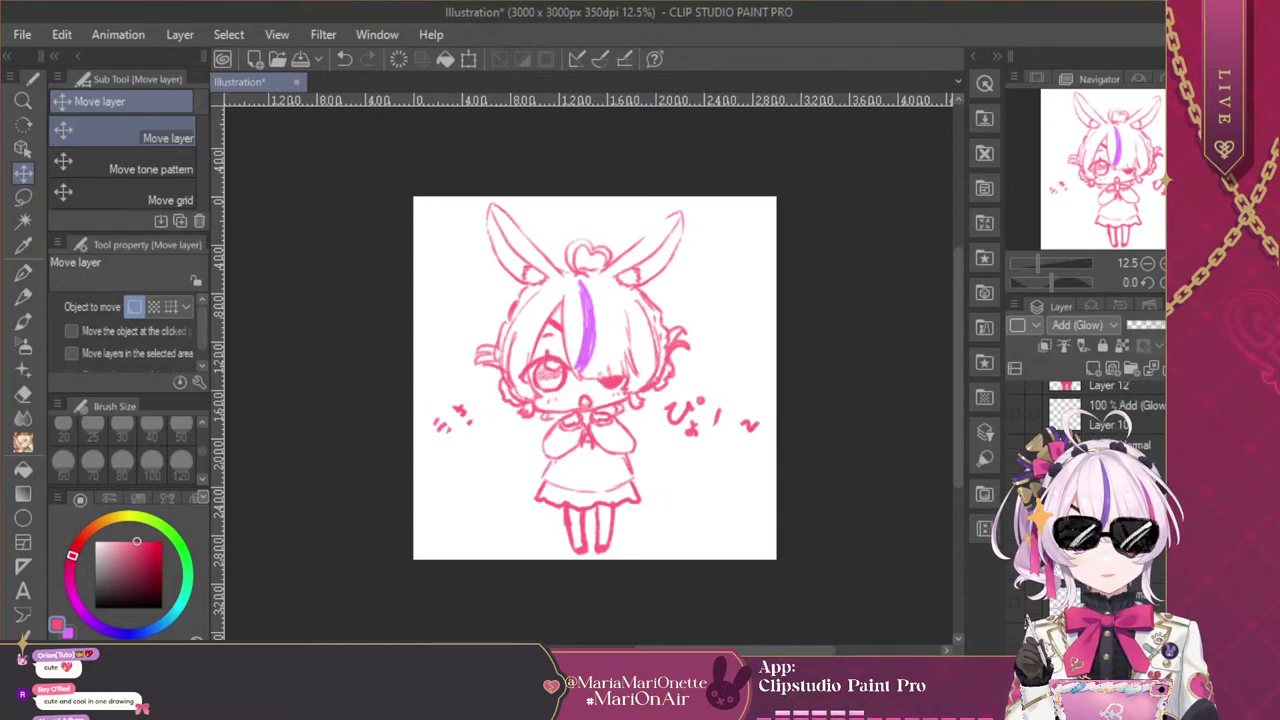
pyautogui.scroll(4, 1110, 420)
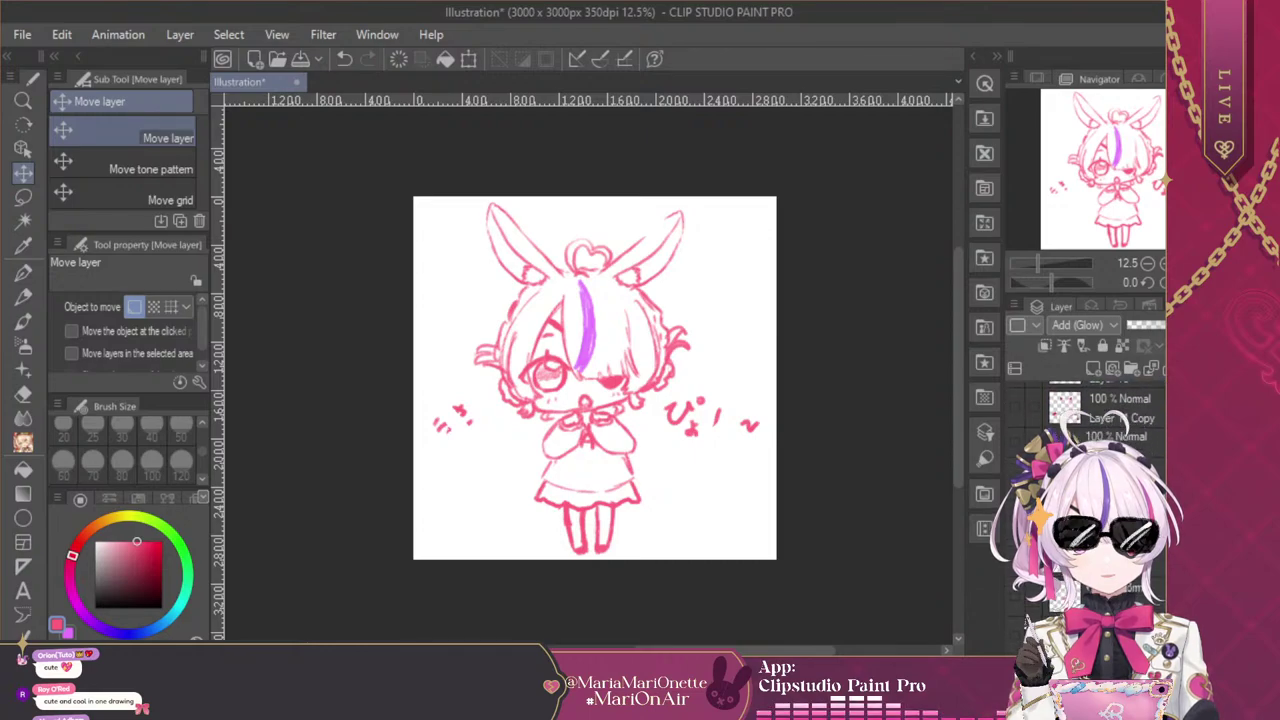
# Try the Darken blending mode on the halo-and-wings layer, Layer 7
pyautogui.click(1108, 327)
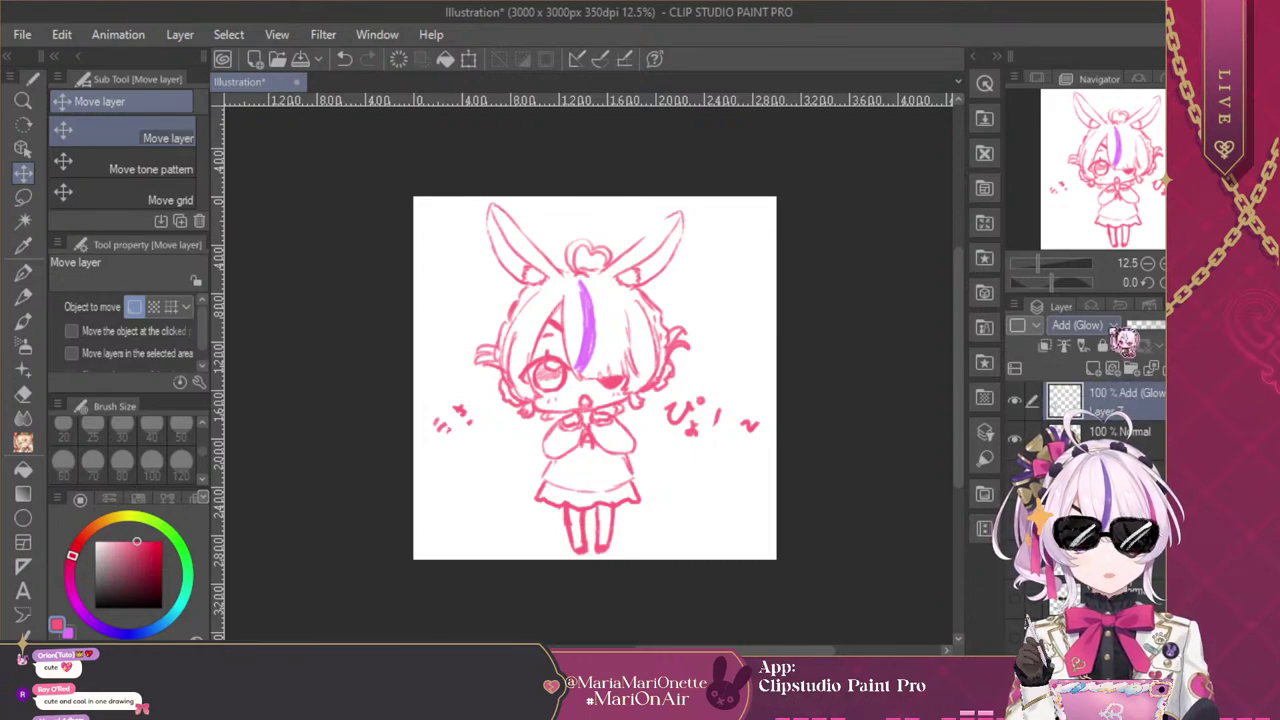
pyautogui.click(1087, 396)
pyautogui.hotkey('ctrl', 'z')
pyautogui.hotkey('ctrl', 'z')
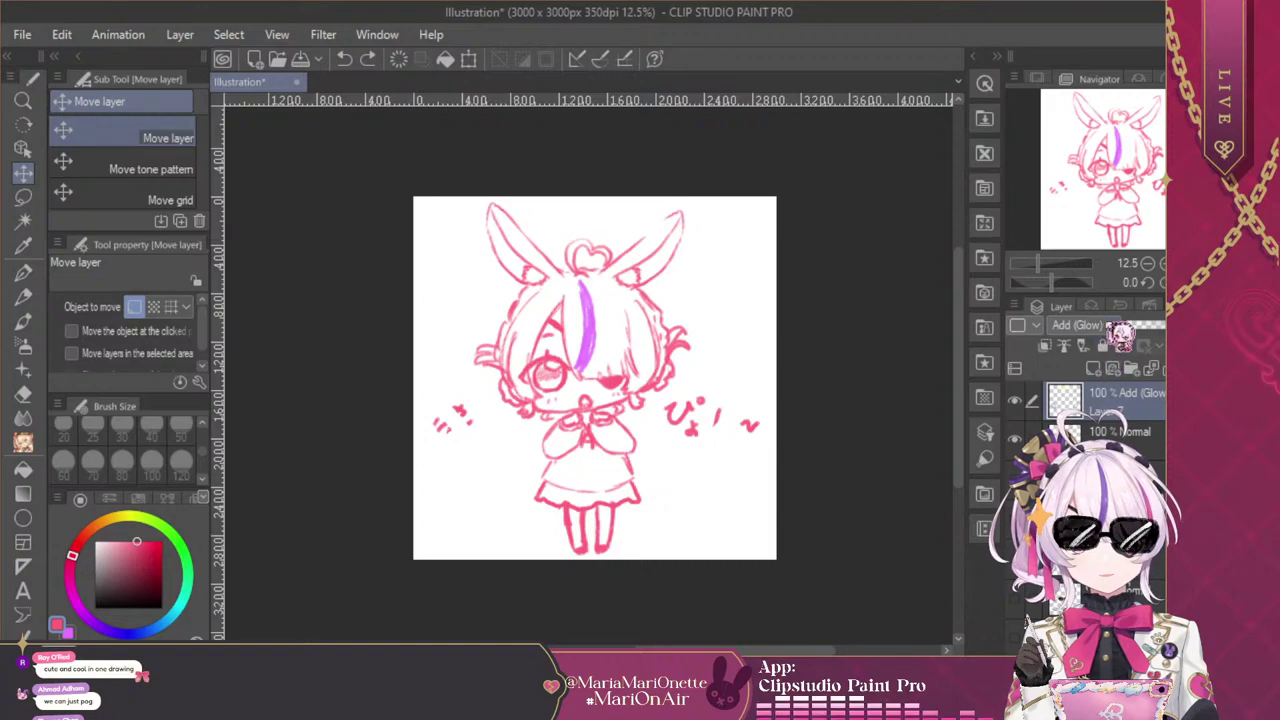
pyautogui.click(1084, 358)
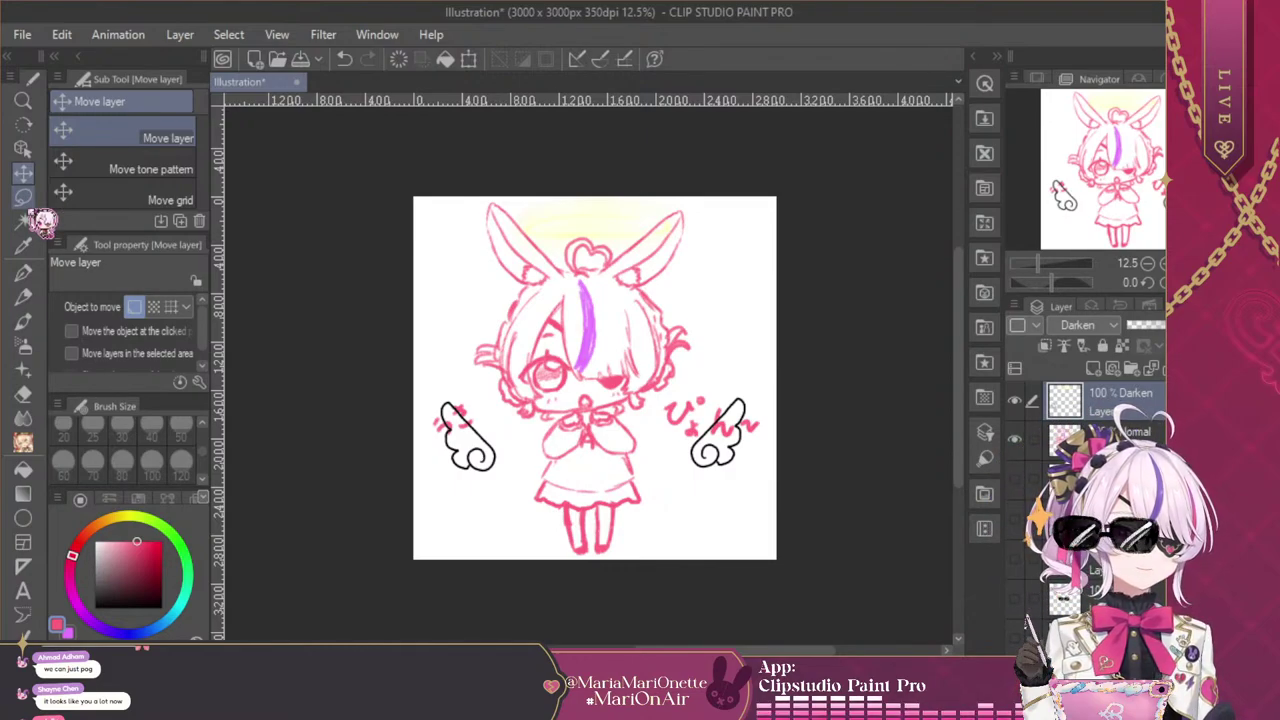
# Set Layer 7 back to Add (Glow) blending and hide it
pyautogui.click(1112, 325)
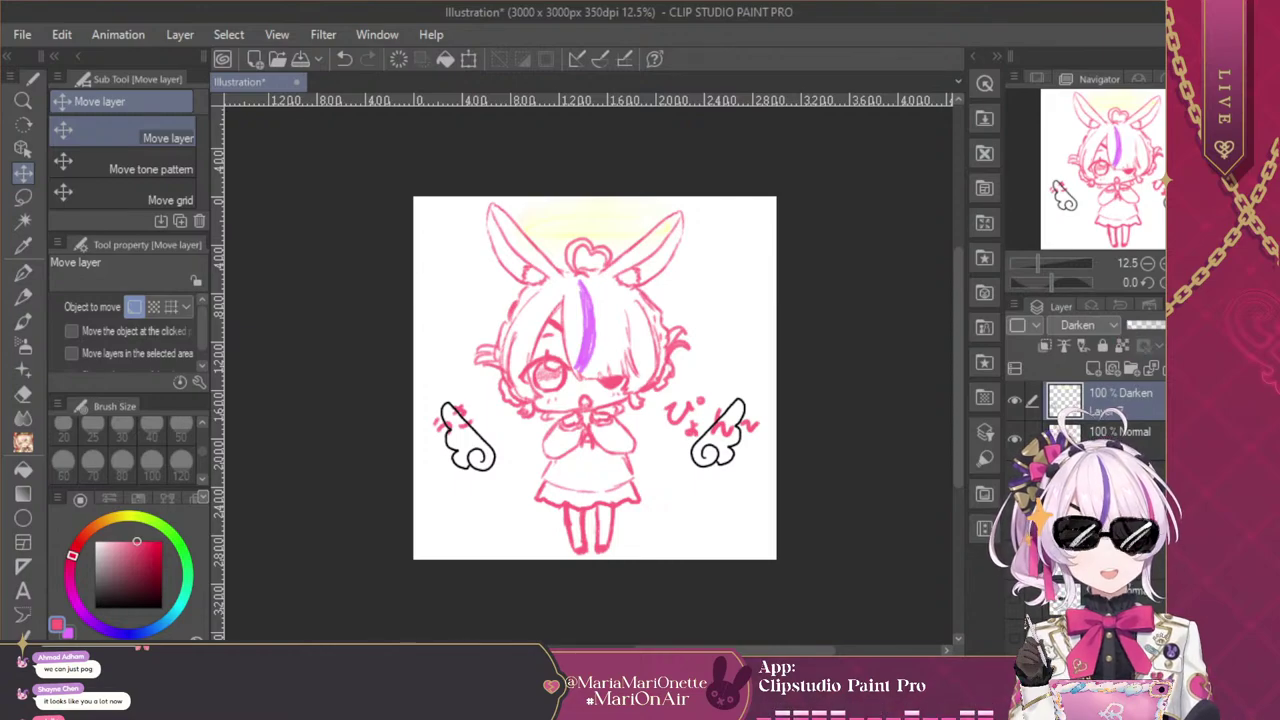
pyautogui.click(1080, 530)
pyautogui.click(1014, 402)
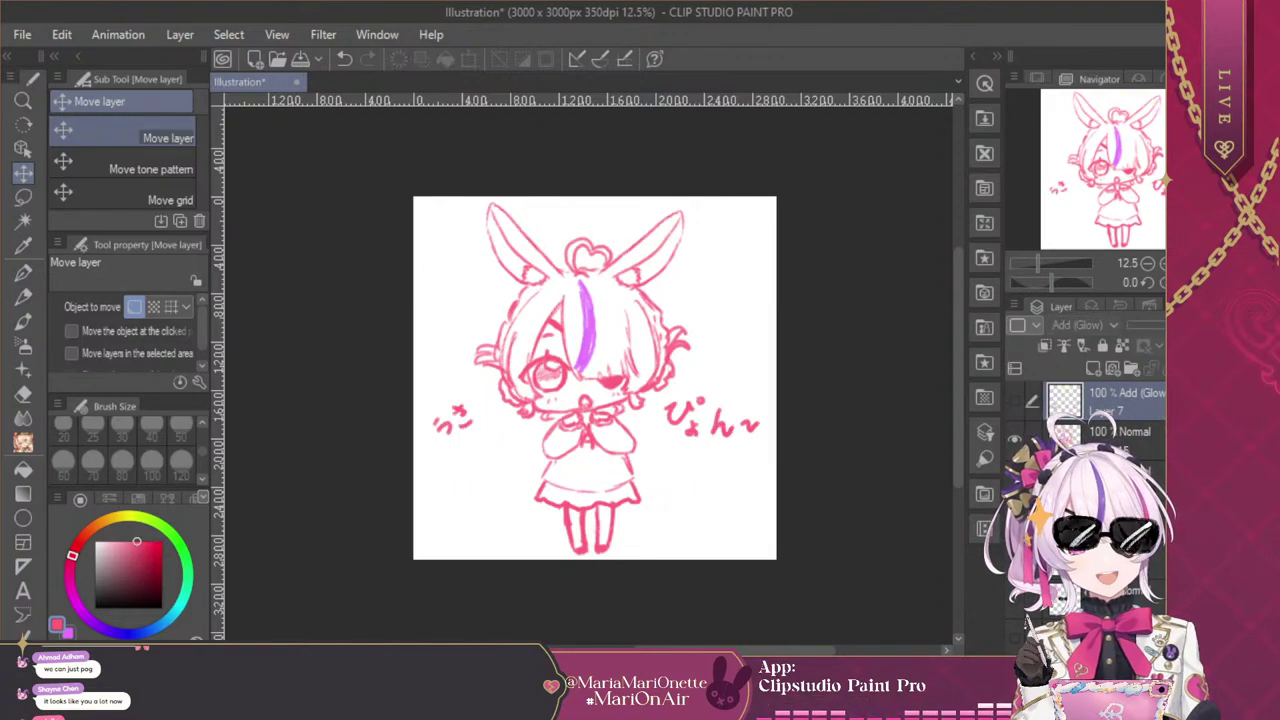
# Try the pink bow layer, Layer 12, above the sketch, raising it over the character's chest, and undo the move and hide the layer
pyautogui.moveTo(1100, 400); pyautogui.dragTo(1141, 392)
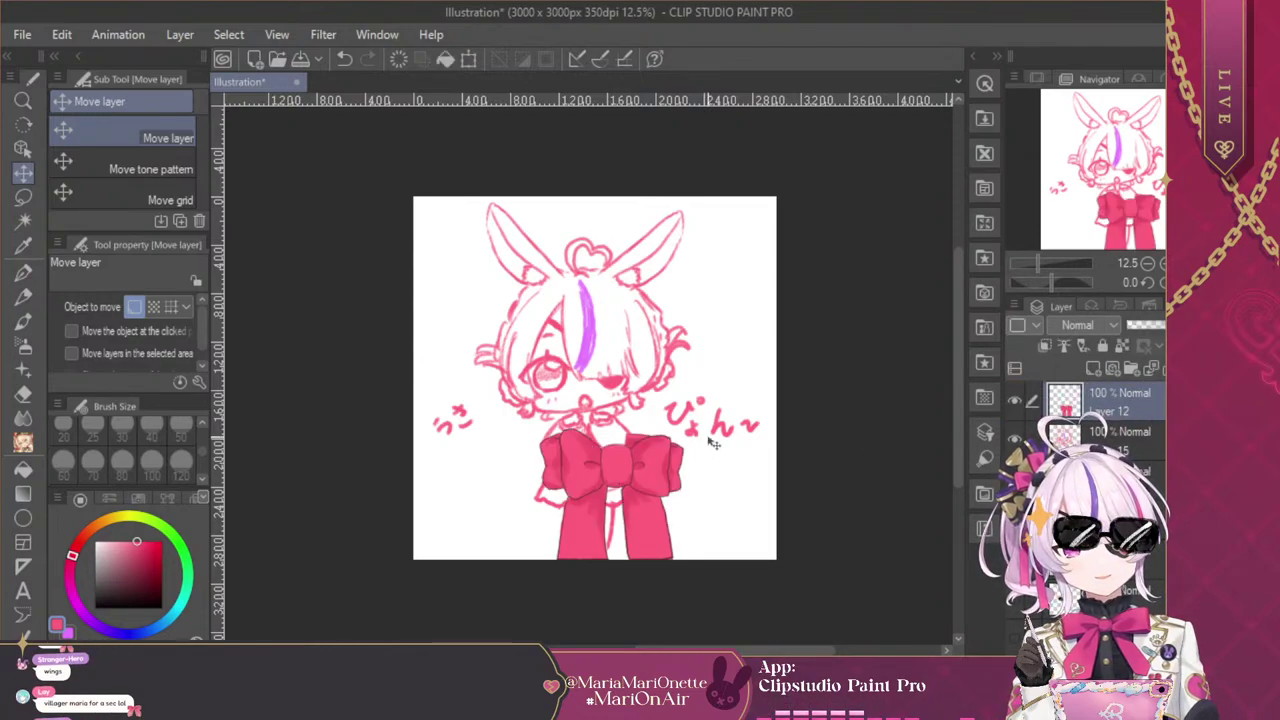
pyautogui.moveTo(625, 497); pyautogui.dragTo(607, 463)
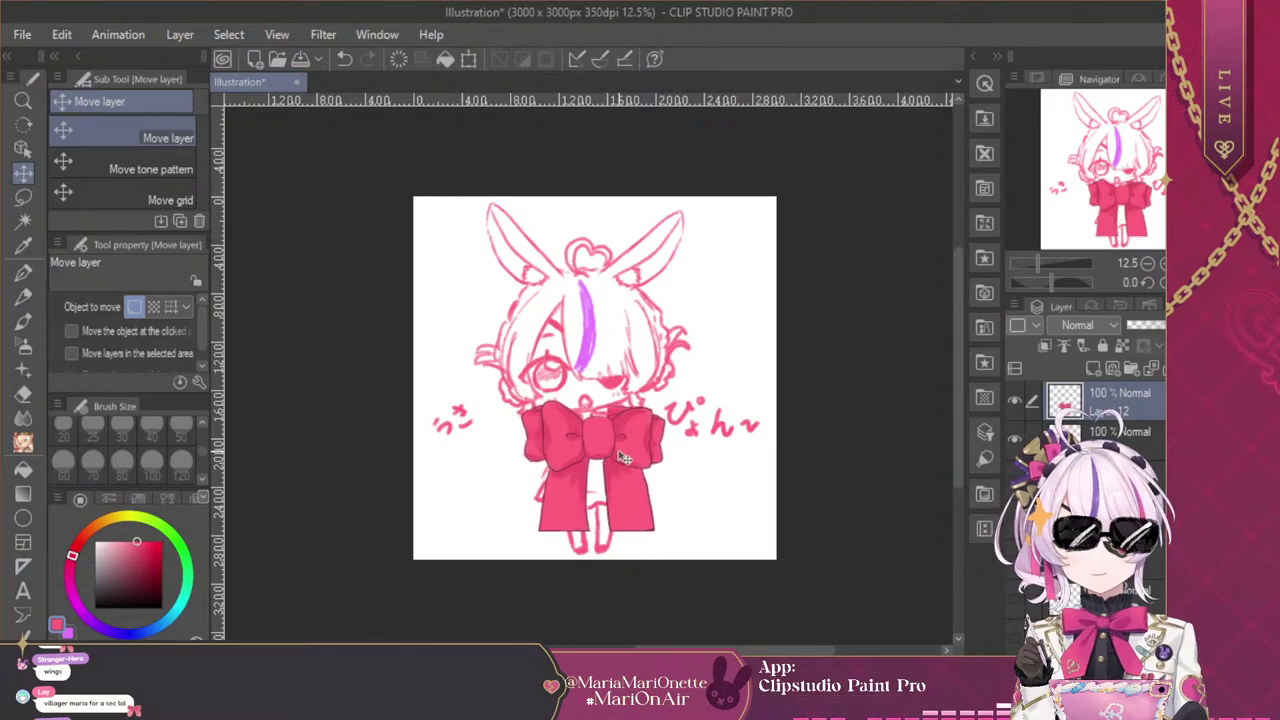
pyautogui.hotkey('ctrl', 'z')
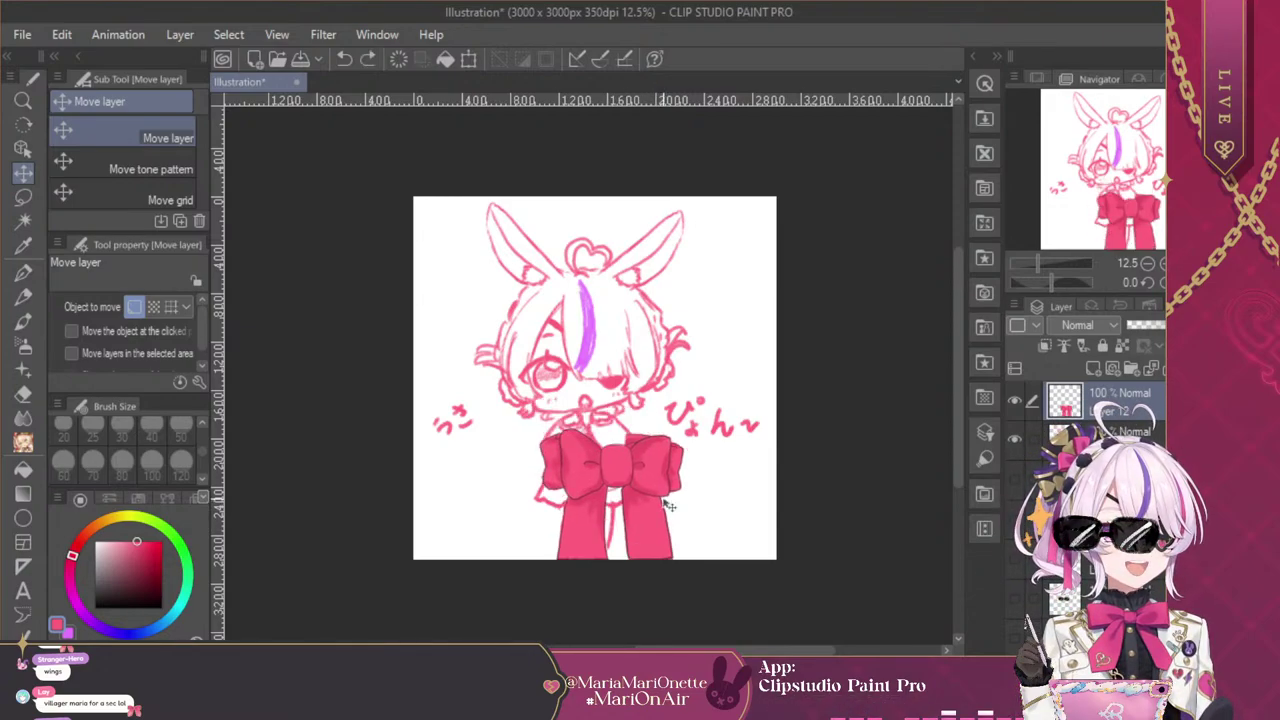
pyautogui.click(1014, 400)
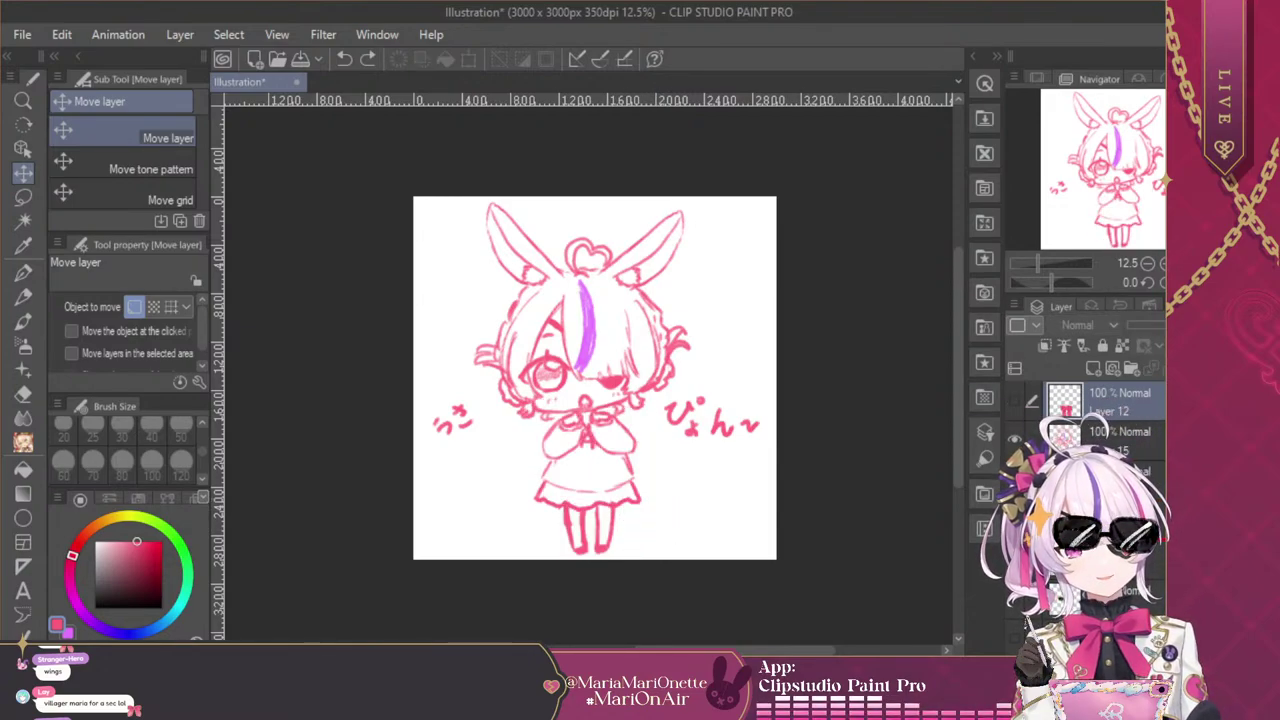
pyautogui.moveTo(1120, 400); pyautogui.dragTo(1090, 634)
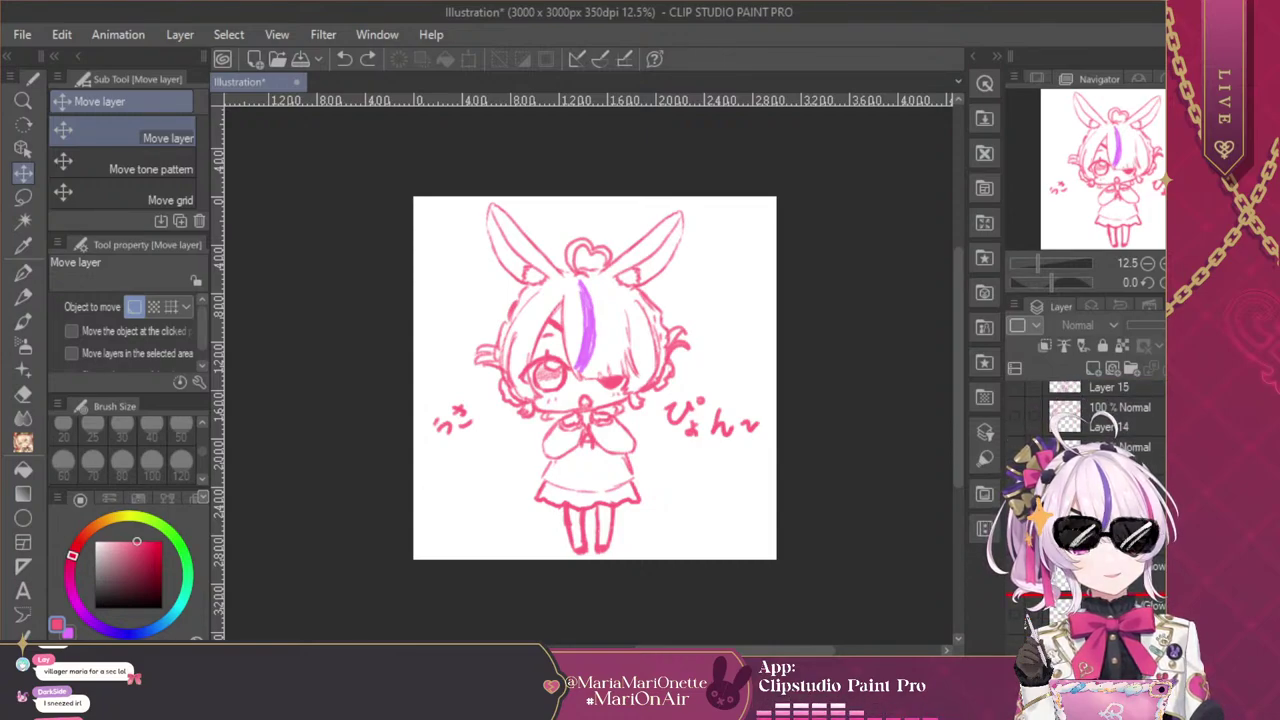
# Try showing the red devil horns, wings and tail layer above the sketch and shifting it, and undo the move and hide the layer
pyautogui.scroll(-1, 1110, 420)
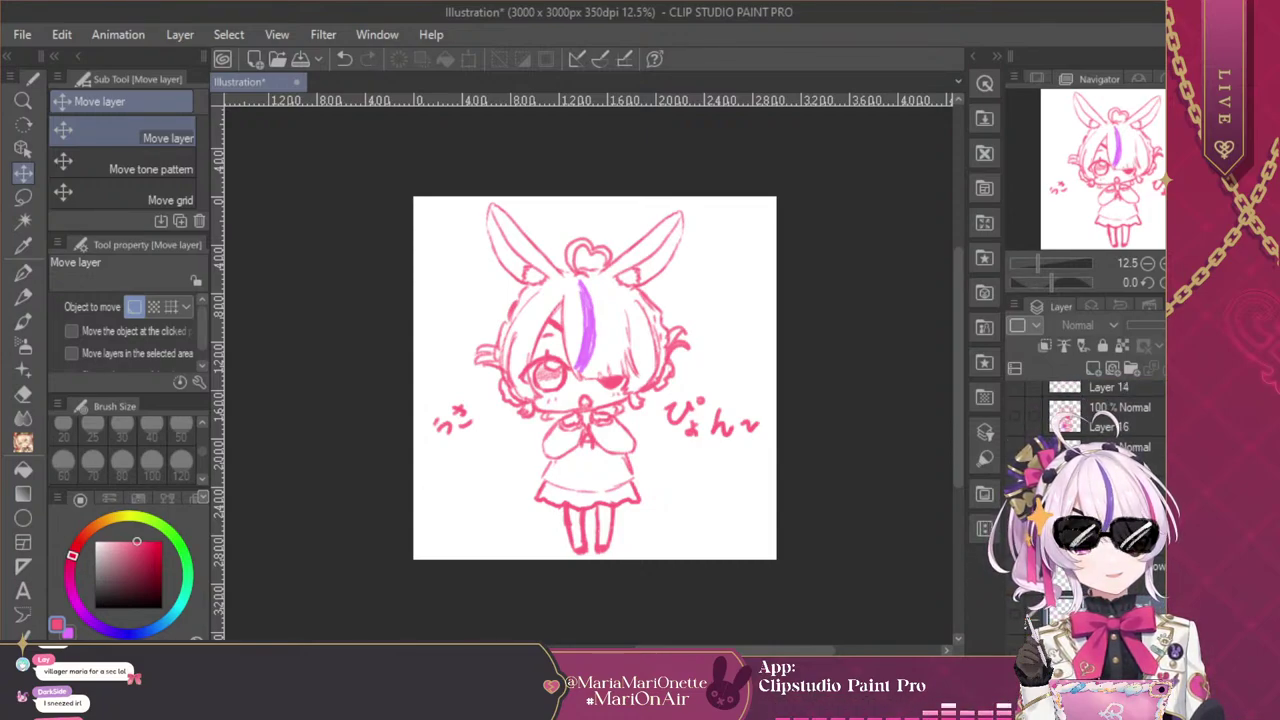
pyautogui.scroll(-1, 1105, 425)
pyautogui.moveTo(1090, 625); pyautogui.dragTo(1120, 400)
pyautogui.click(1016, 399)
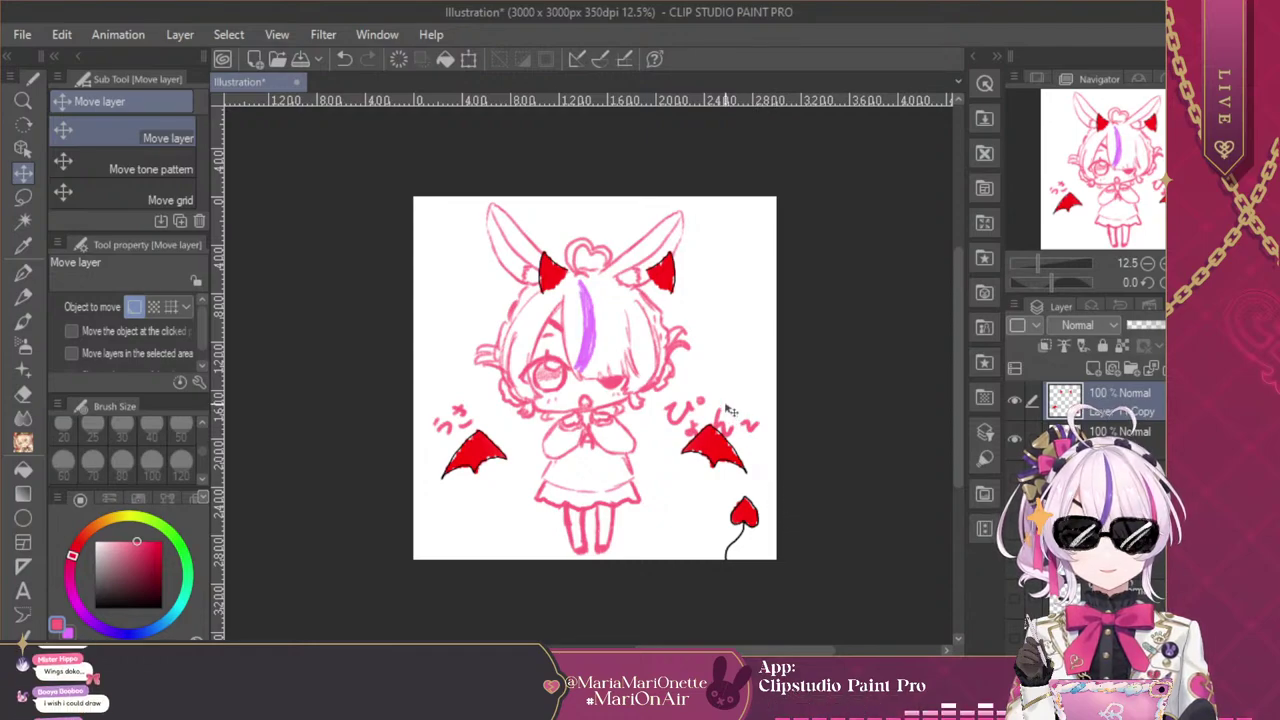
pyautogui.moveTo(704, 366); pyautogui.dragTo(678, 373)
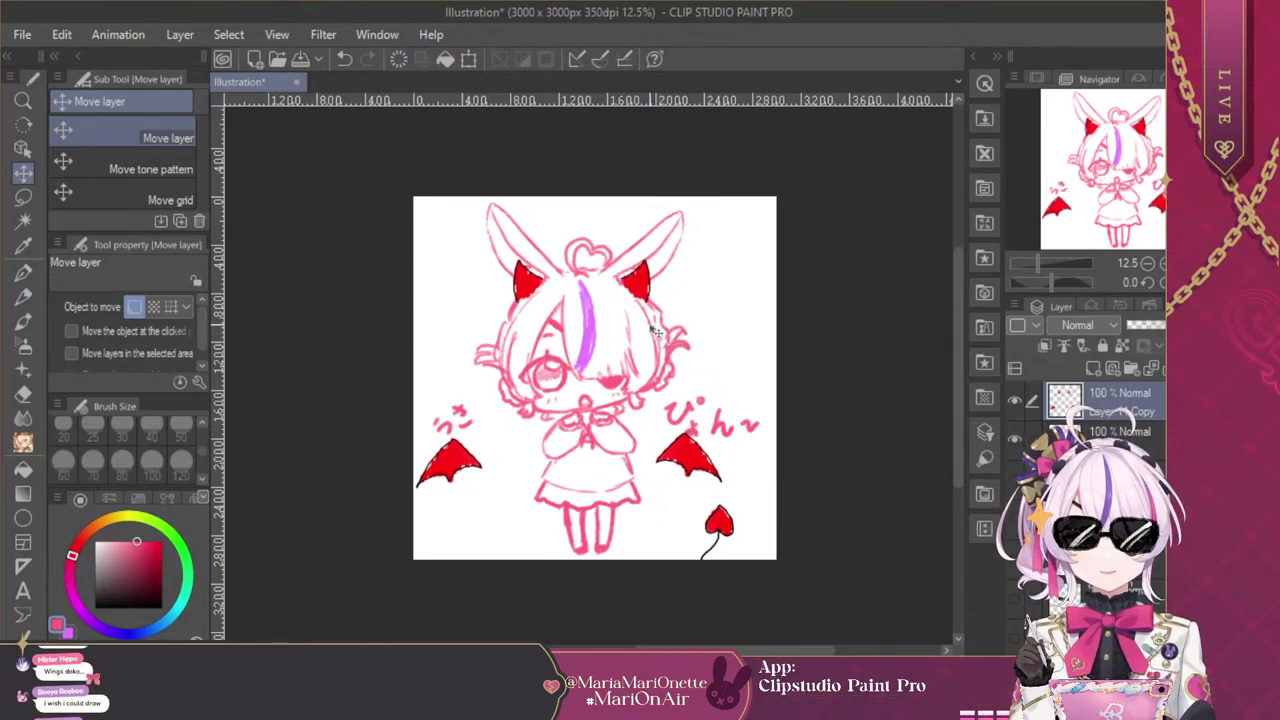
pyautogui.hotkey('ctrl', 'z')
pyautogui.click(1015, 400)
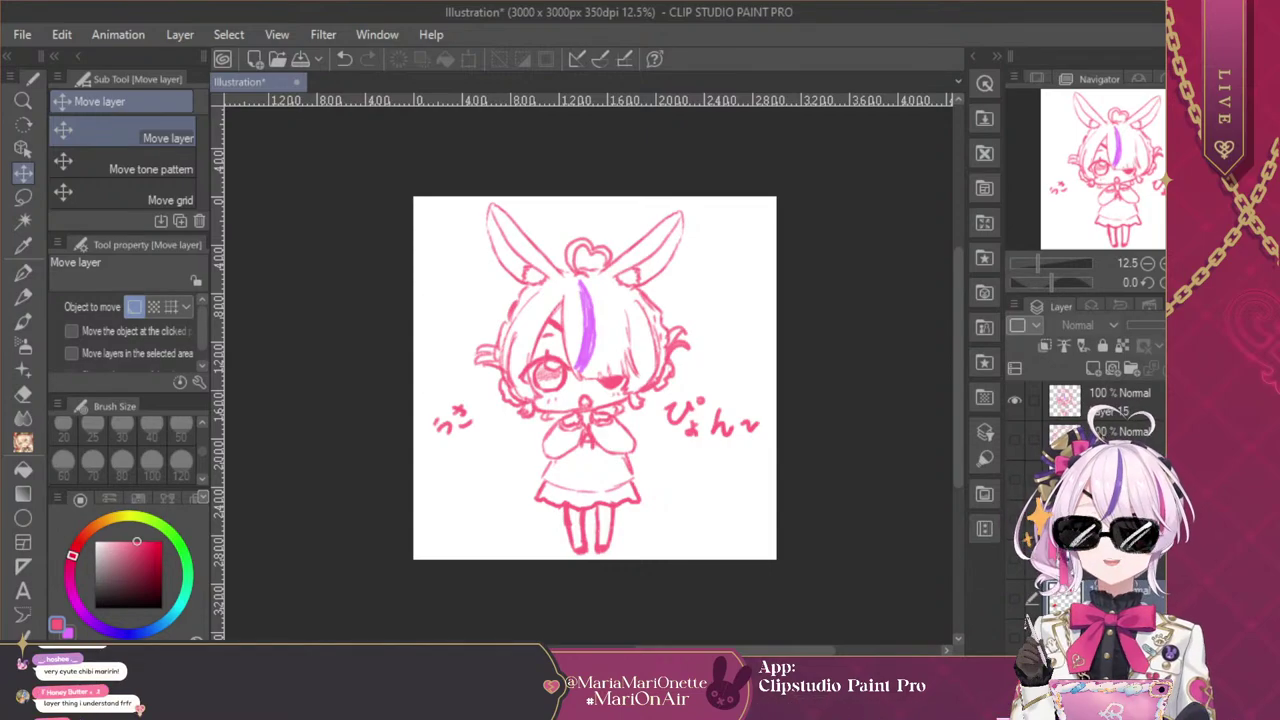
# Hide the rabbit-eared sketch on Layer 15 and briefly show the earlier sunglasses sketch with the handwritten Dollhouse lettering
pyautogui.scroll(1, 583, 424)
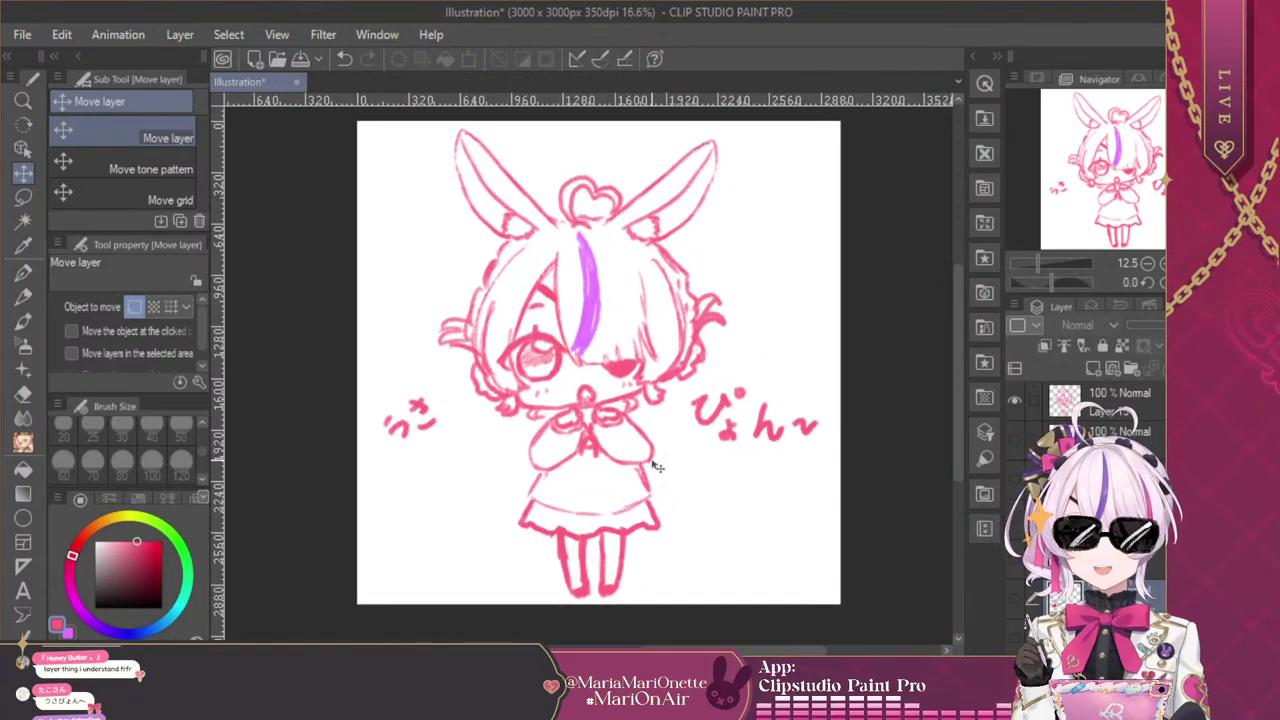
pyautogui.moveTo(578, 400); pyautogui.dragTo(548, 312)
pyautogui.click(1106, 162)
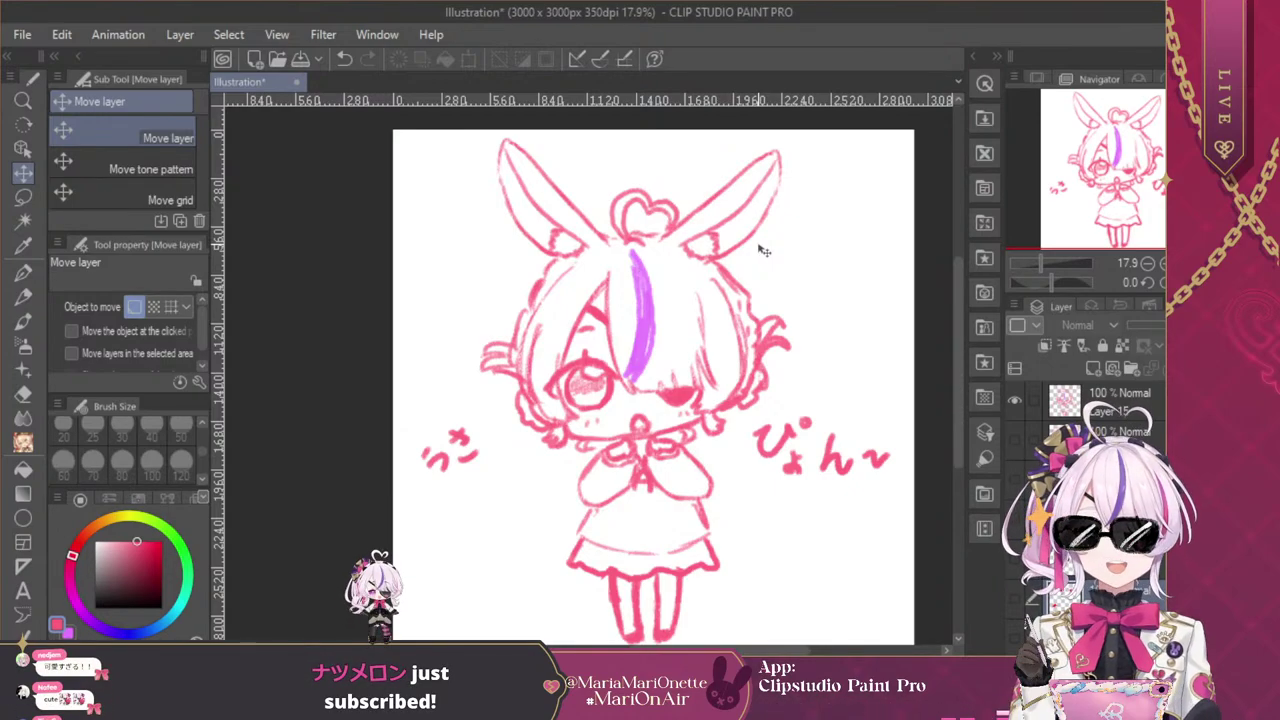
pyautogui.scroll(-5, 1109, 416)
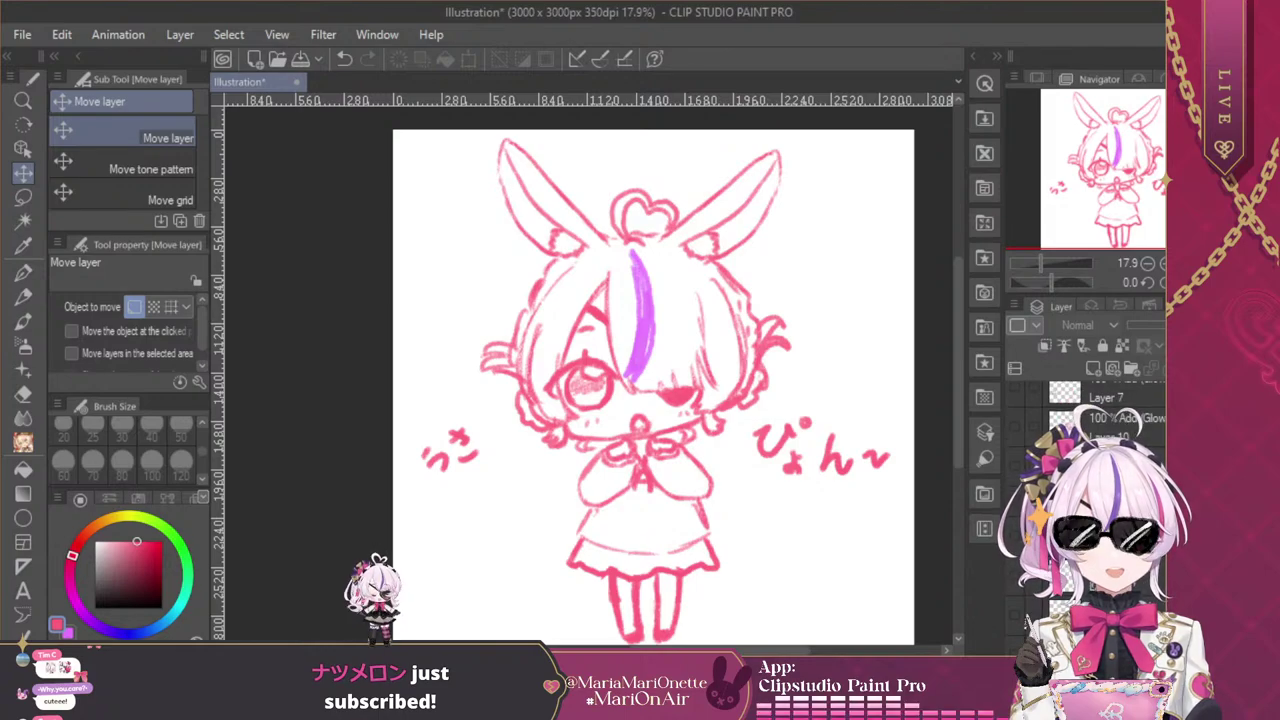
pyautogui.scroll(-2, 1090, 420)
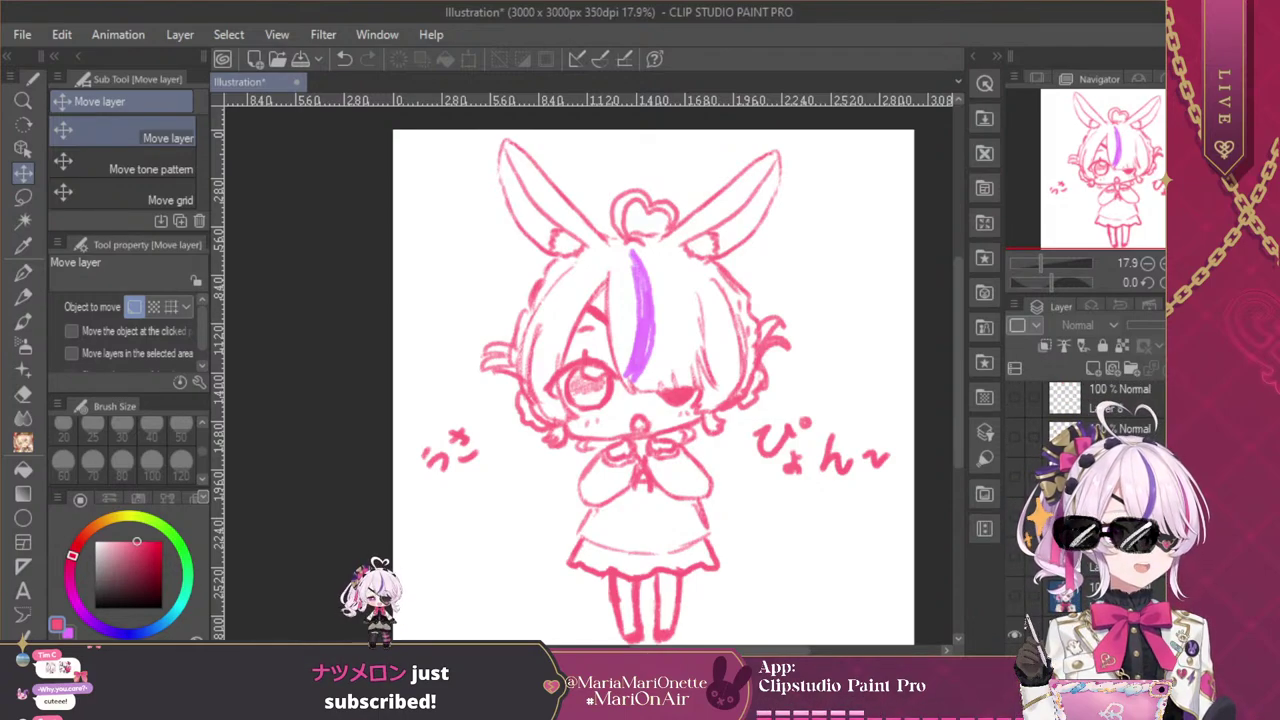
pyautogui.click(1014, 400)
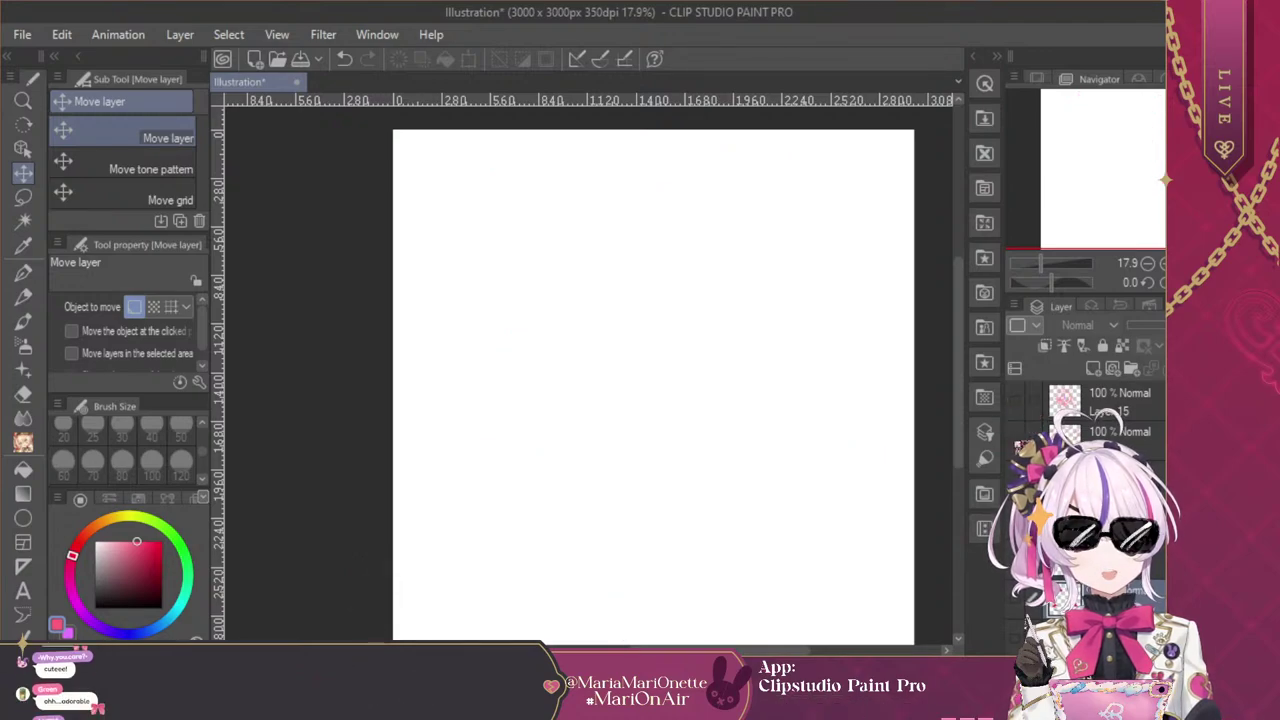
pyautogui.click(1014, 438)
pyautogui.click(1014, 477)
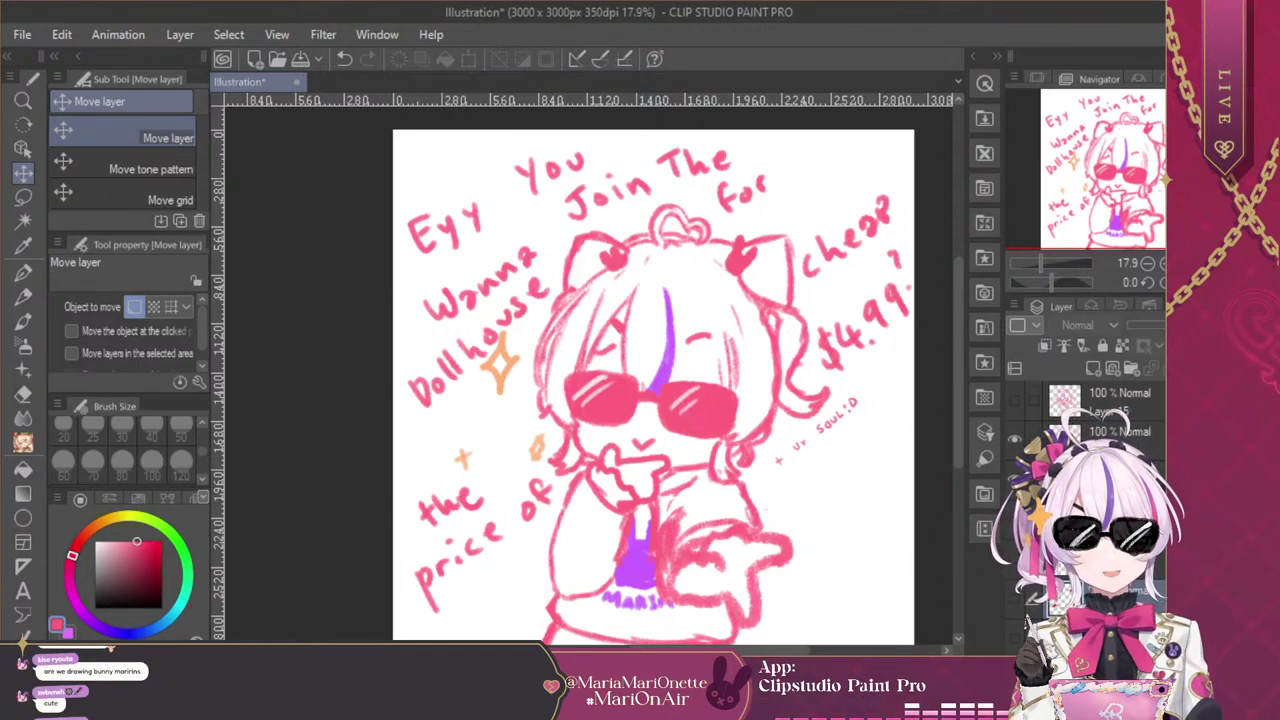
pyautogui.click(1015, 438)
pyautogui.click(1015, 476)
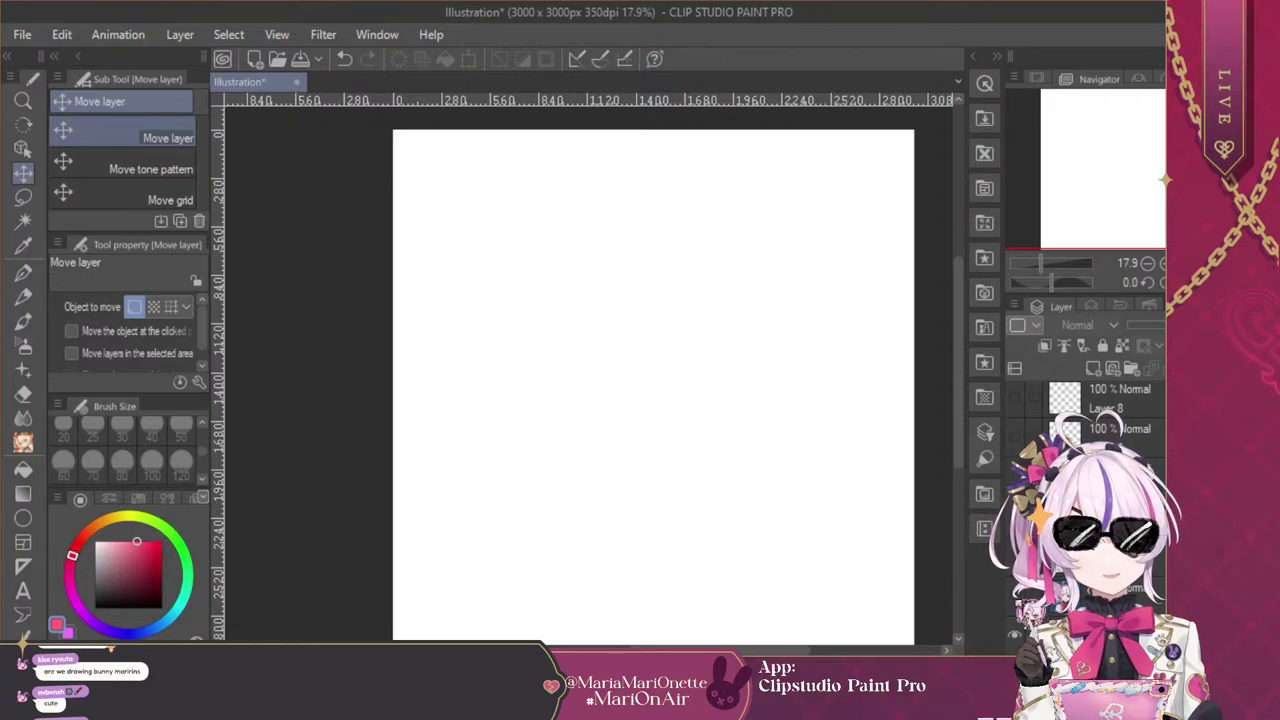
# Show the model portrait and the black sunglasses layer, and move the sunglasses over the portrait's eyes
pyautogui.click(1015, 598)
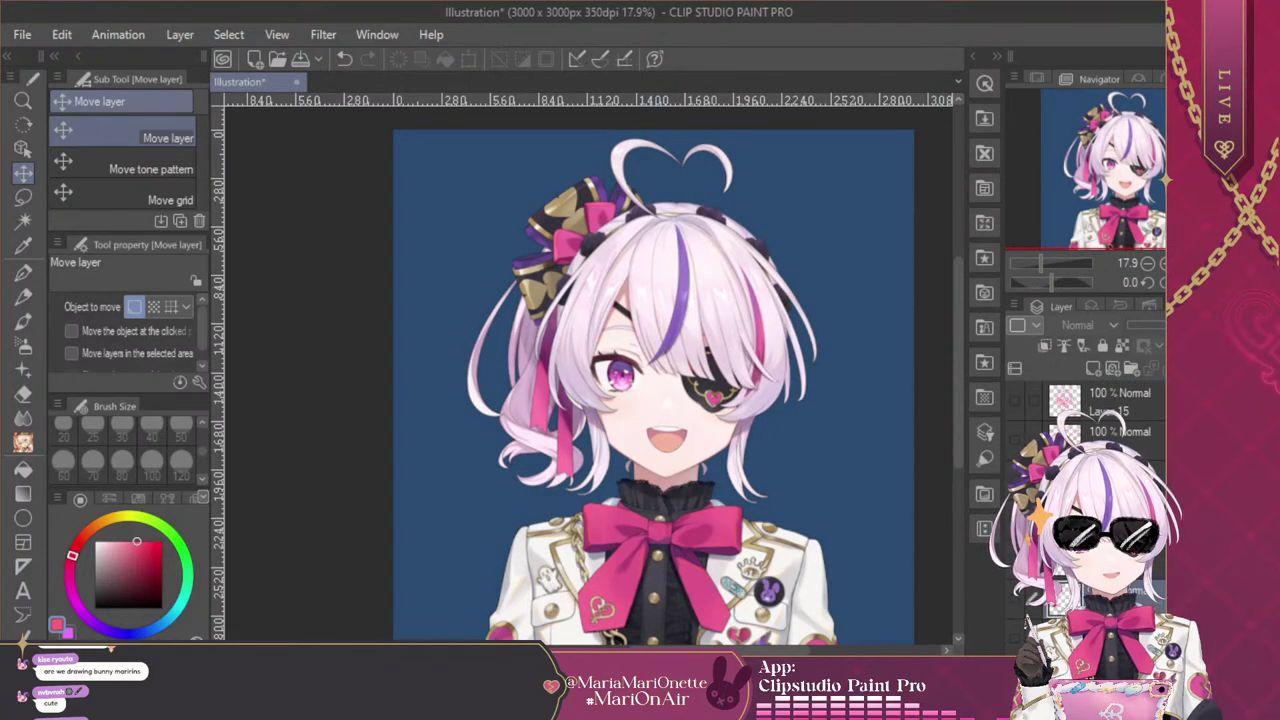
pyautogui.click(1015, 556)
pyautogui.hotkey('ctrl', 'z')
pyautogui.hotkey('ctrl', 'z')
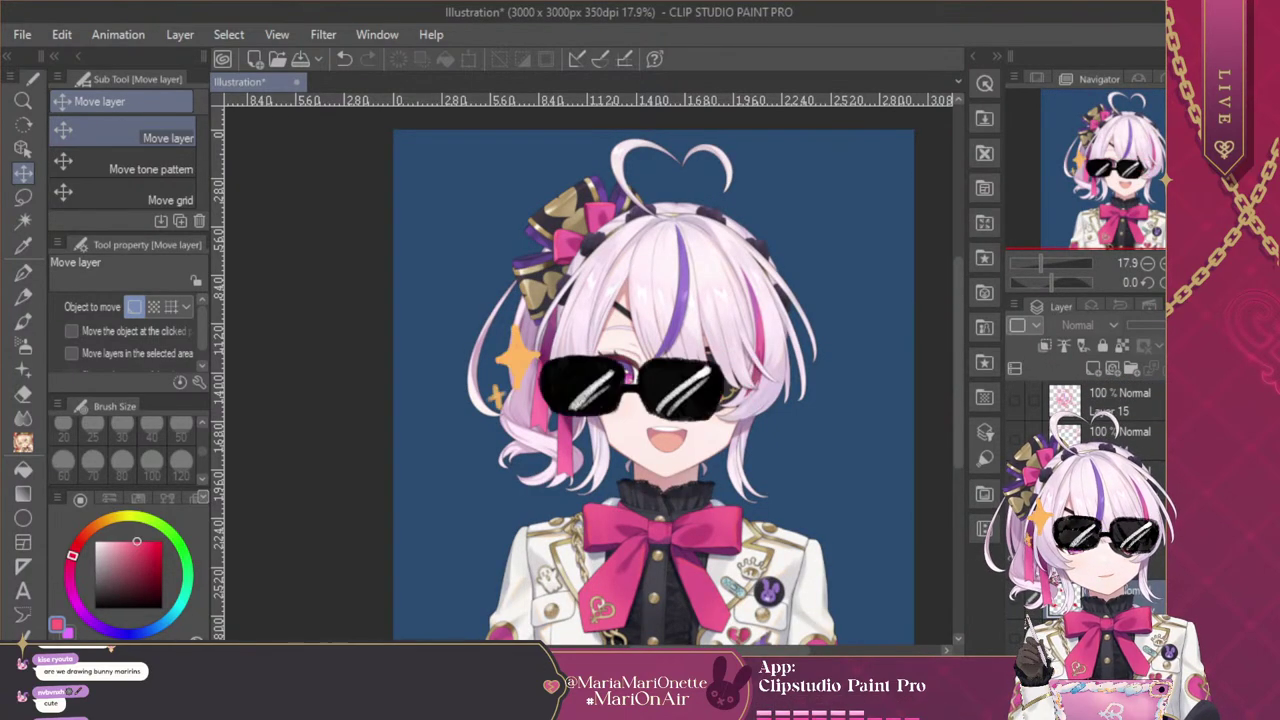
pyautogui.click(1110, 560)
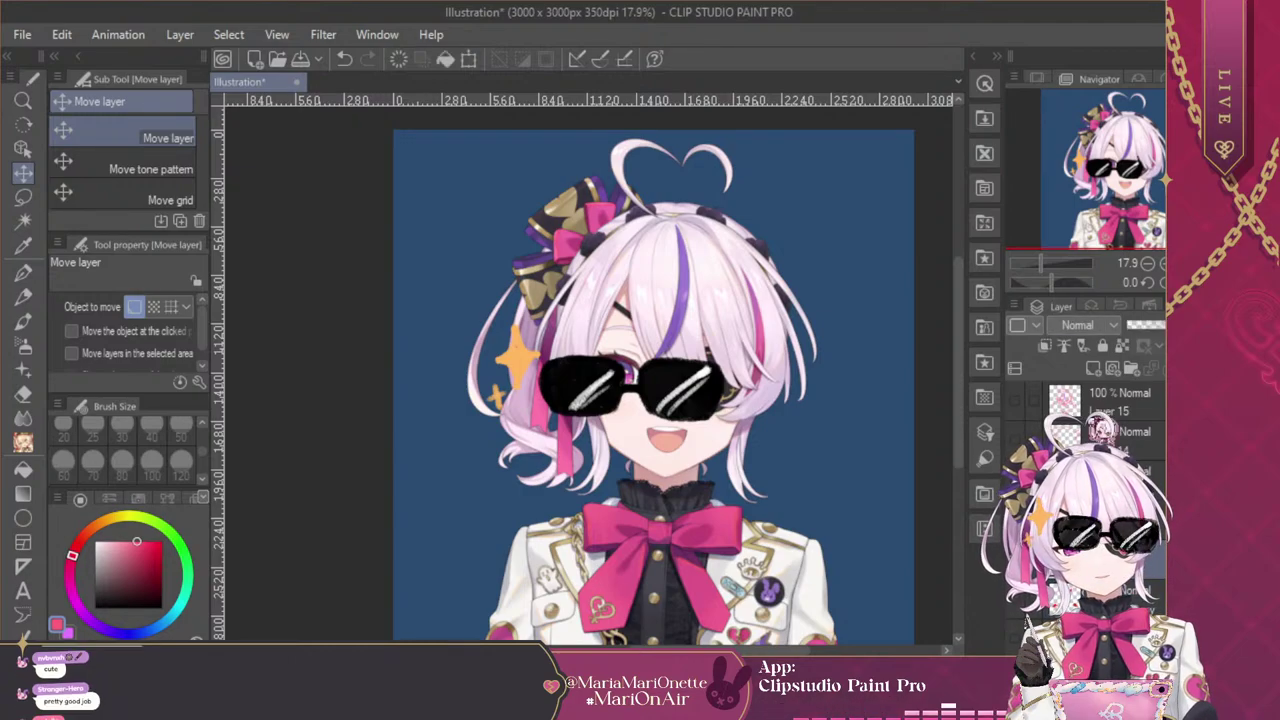
pyautogui.moveTo(716, 436); pyautogui.dragTo(752, 432)
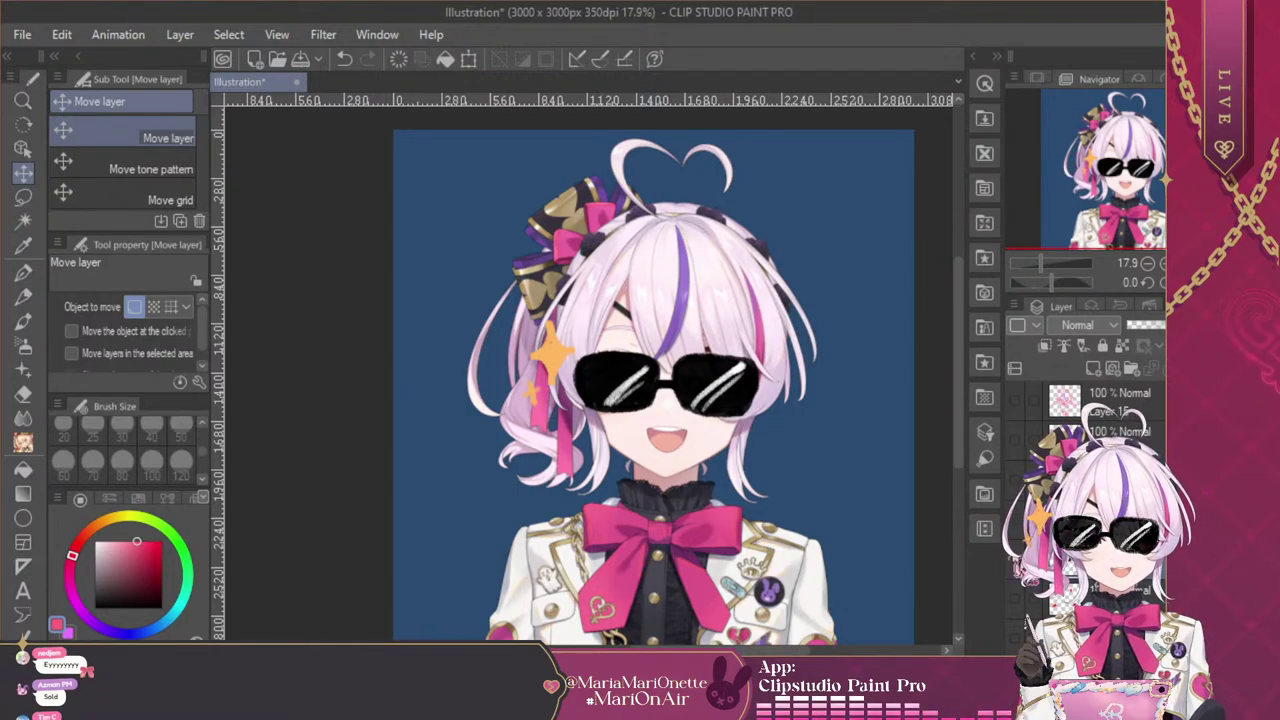
# Hide the sunglasses and show the red devil horns, wings and tail layer over the portrait
pyautogui.click(1015, 558)
pyautogui.click(1015, 597)
pyautogui.moveTo(1120, 230)
pyautogui.mouseDown()
pyautogui.moveTo(1123, 243)
pyautogui.moveTo(1133, 234)
pyautogui.mouseUp()
pyautogui.scroll(-3, 1085, 500)
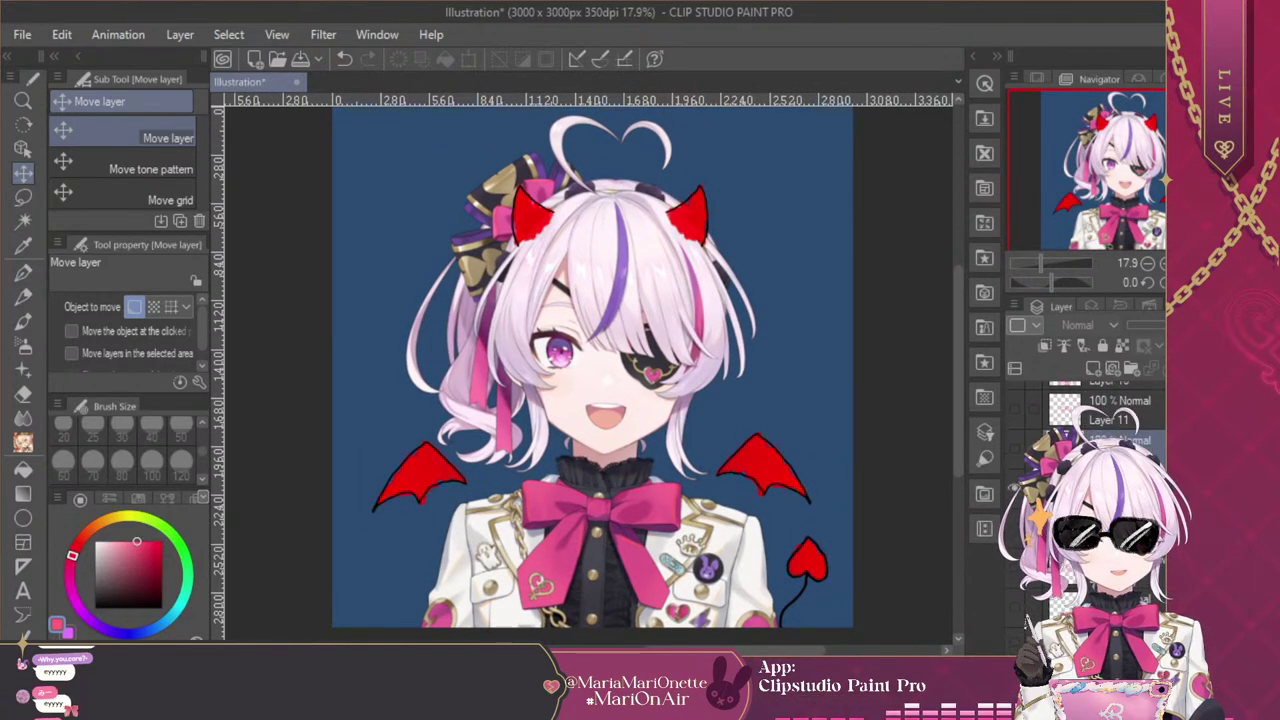
# Hide the red devil accessories, and briefly show the halo-and-wings layer and the glowing eye effect over the portrait
pyautogui.click(1015, 470)
pyautogui.click(1015, 510)
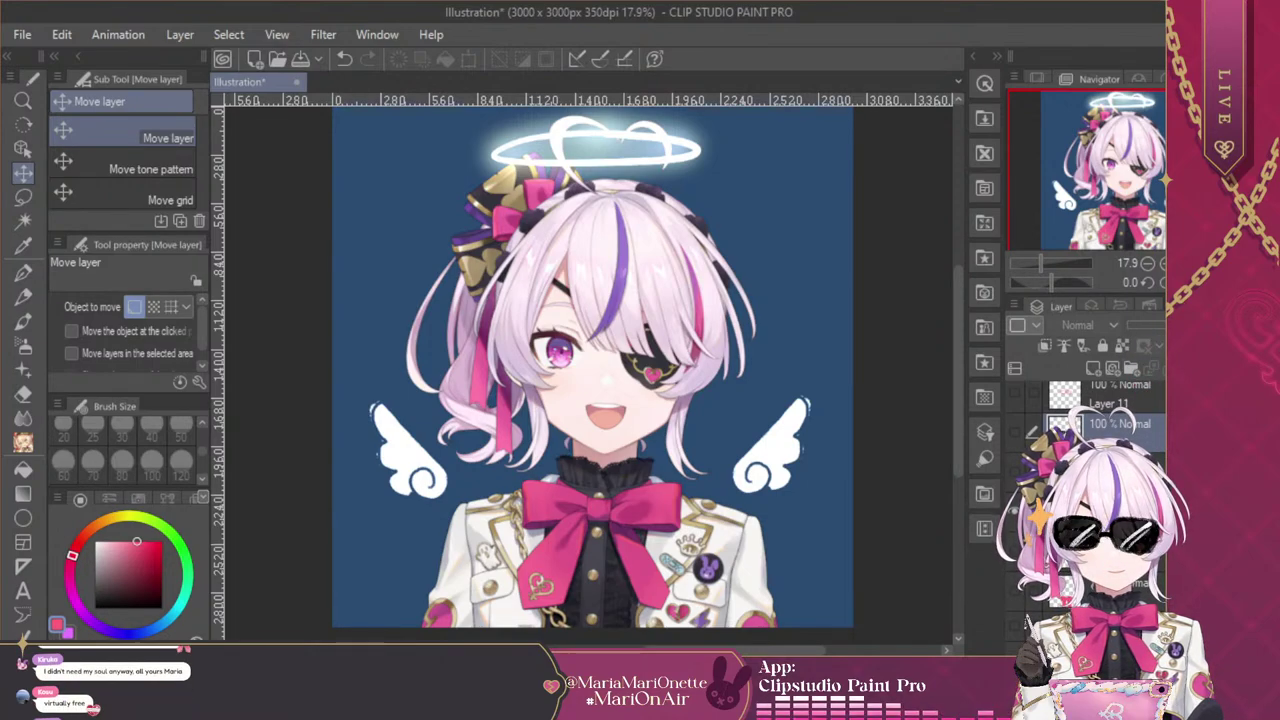
pyautogui.click(1015, 510)
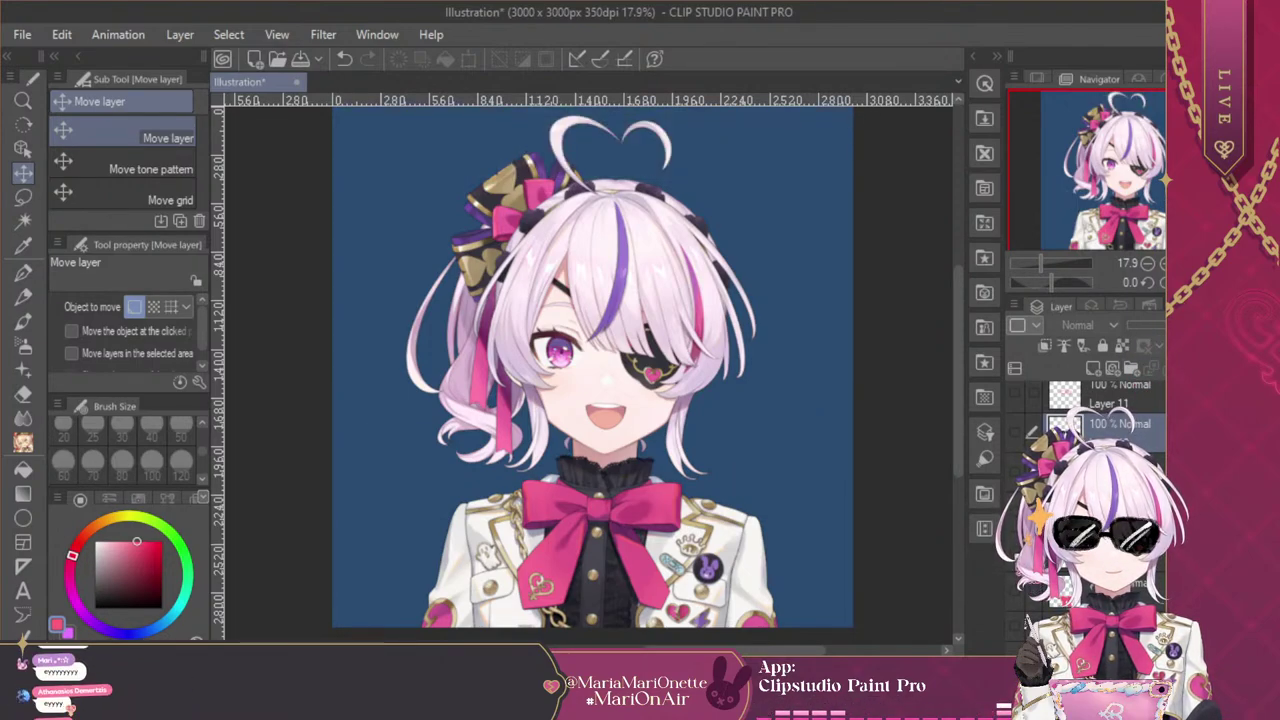
pyautogui.click(1015, 550)
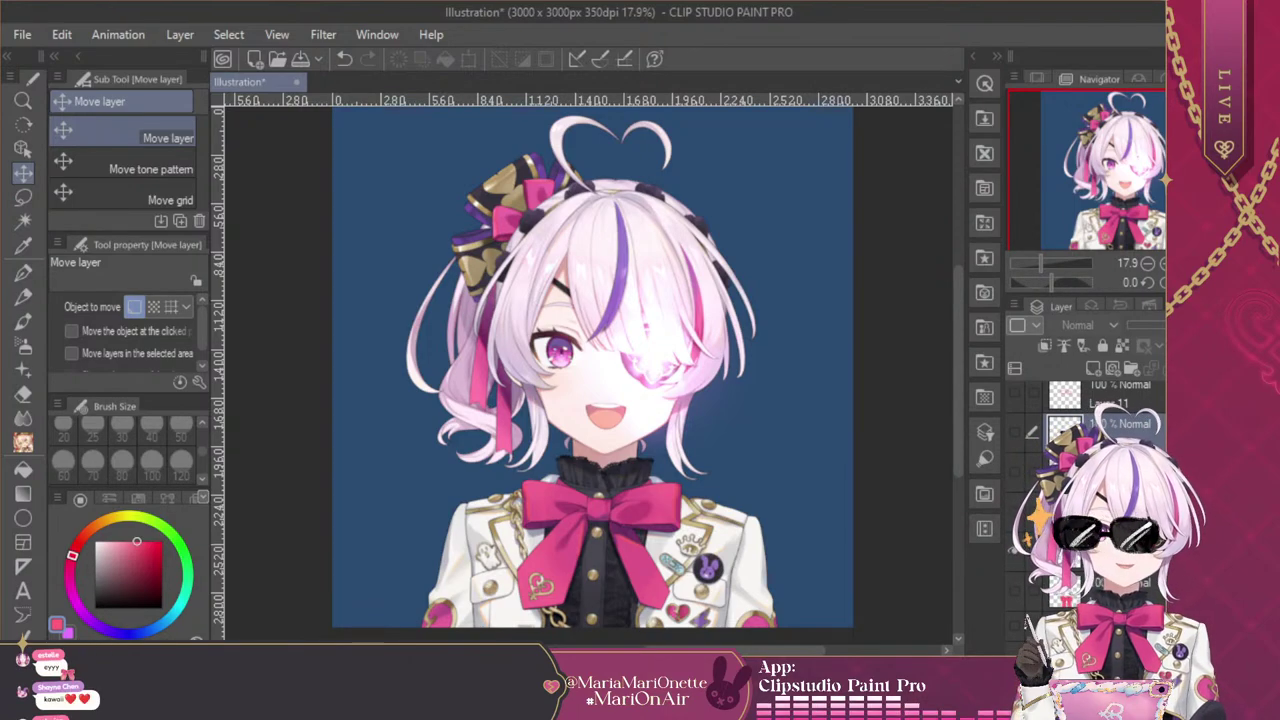
pyautogui.hotkey('ctrl', 'z')
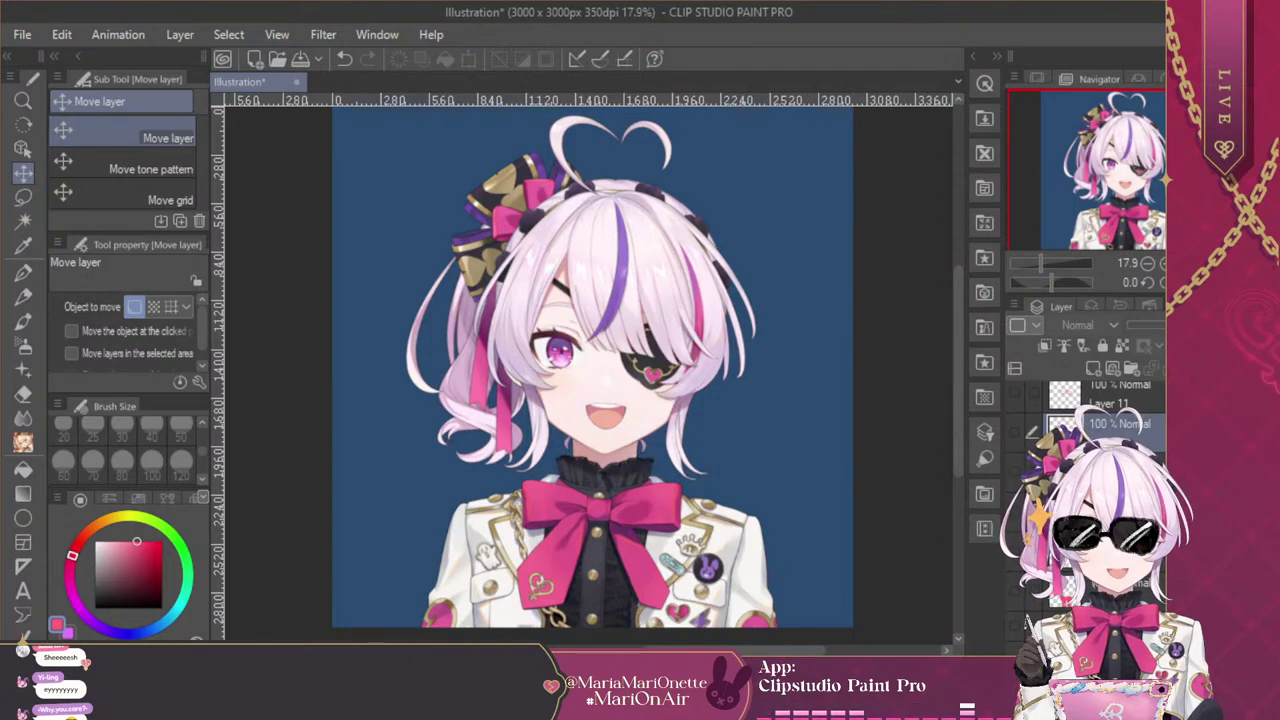
# View the cat-eared sunglasses sketch on the white canvas with the portrait hidden, and restore only the portrait
pyautogui.hotkey('ctrl', 'z')
pyautogui.hotkey('ctrl', 'y')
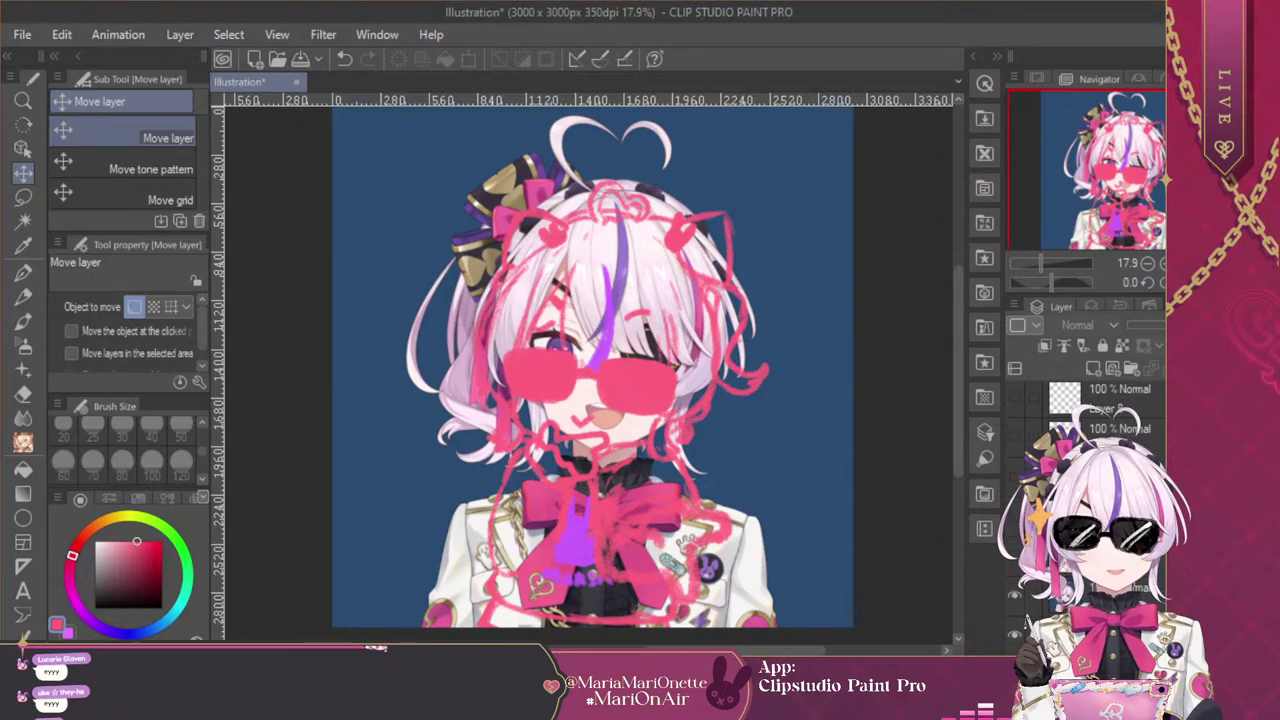
pyautogui.click(1015, 595)
pyautogui.click(1015, 634)
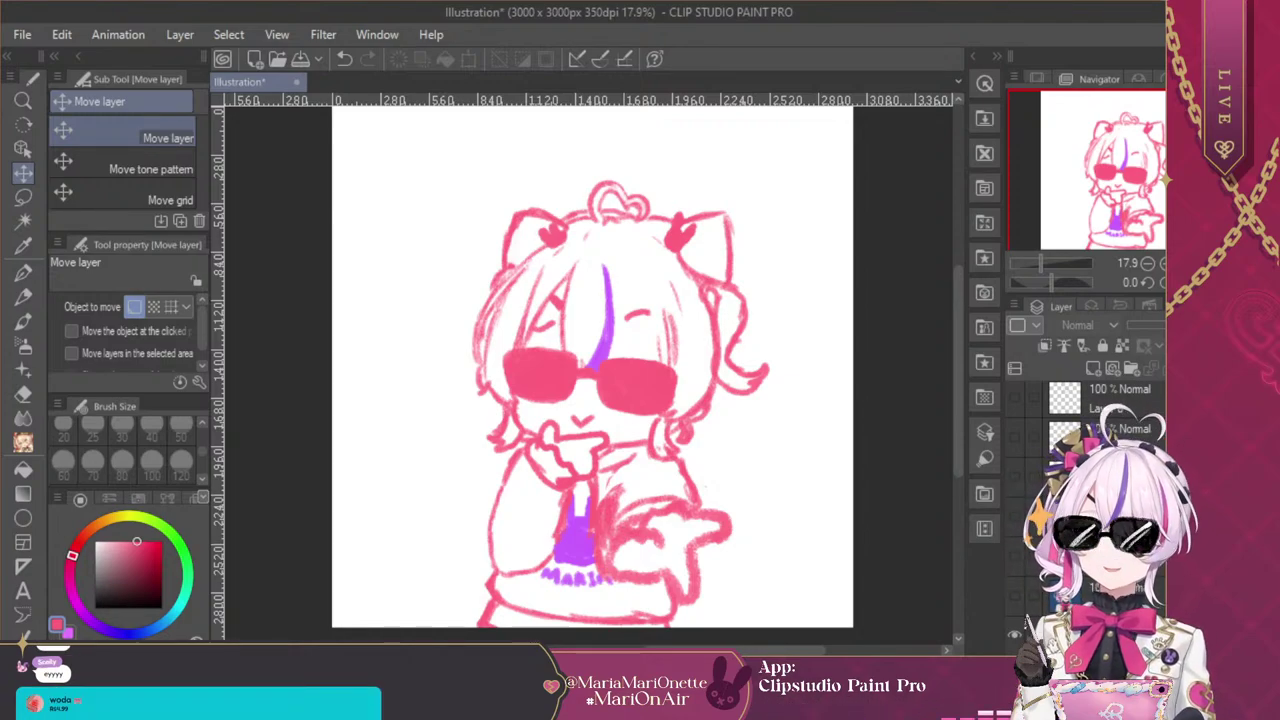
pyautogui.scroll(4, 1085, 400)
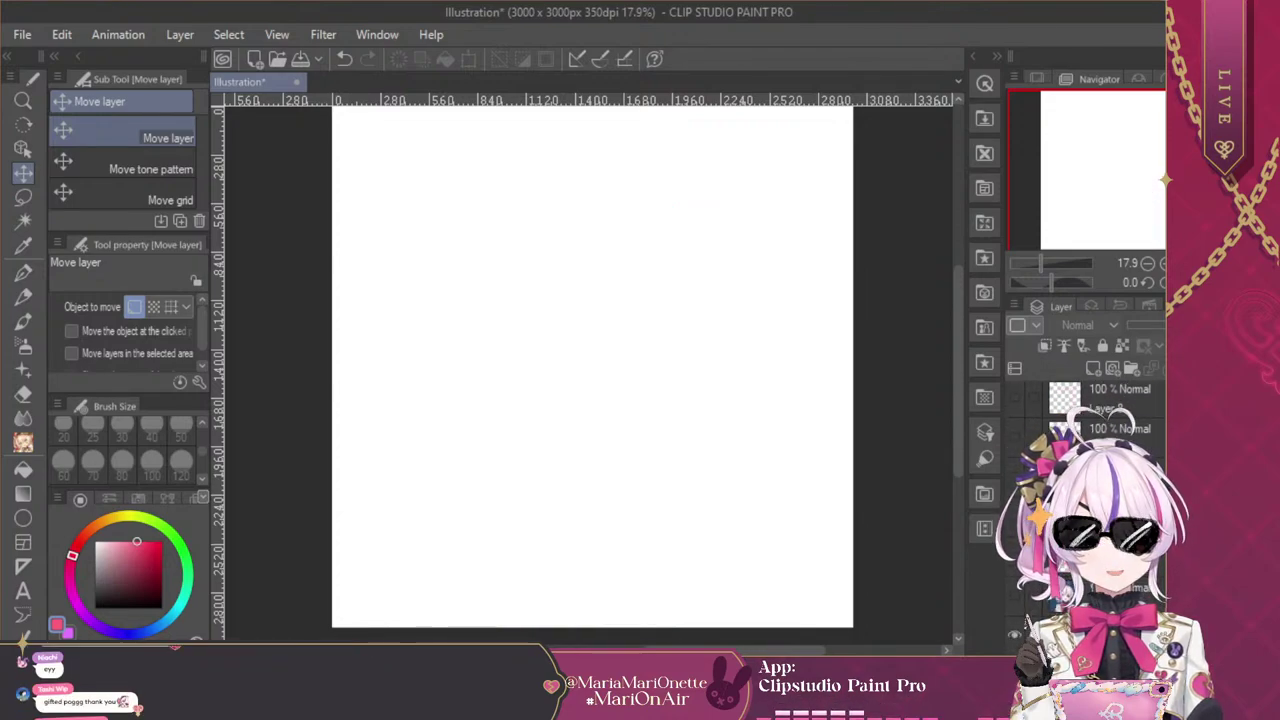
pyautogui.scroll(-3, 1085, 400)
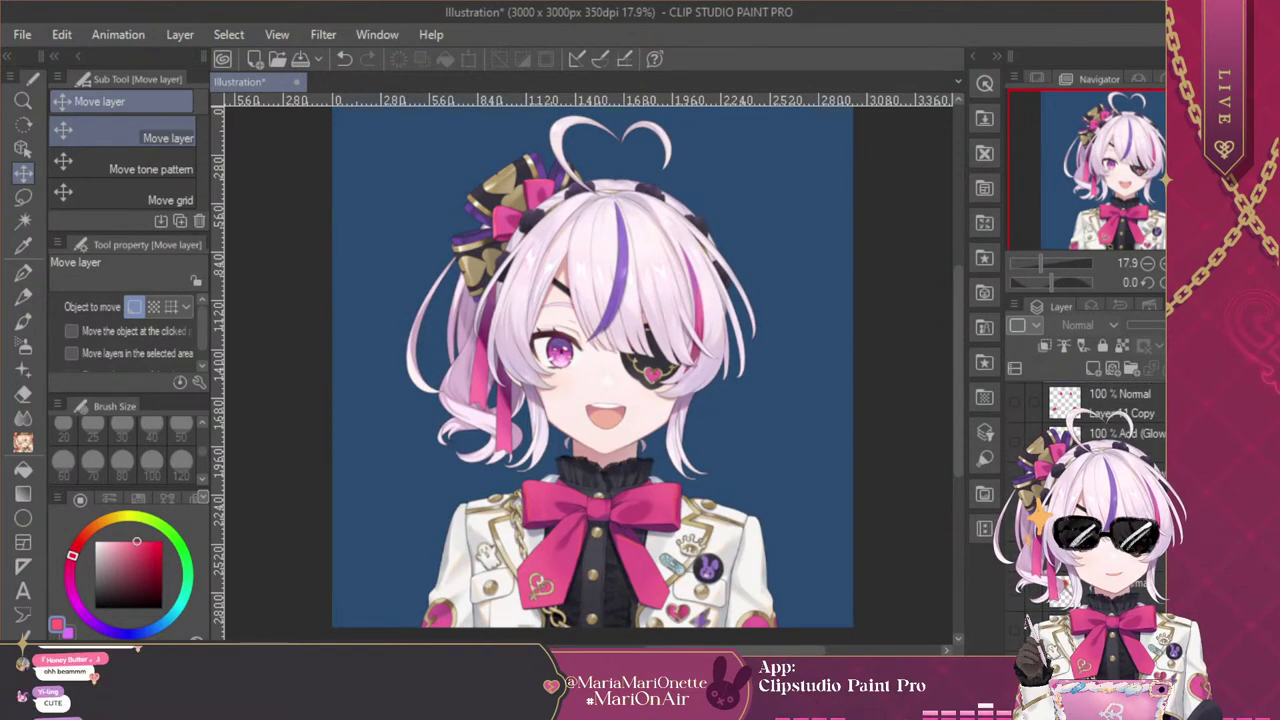
# Briefly show the glowing eye effect again and the oversized pink bow layer over the portrait
pyautogui.hotkey('ctrl', 'z')
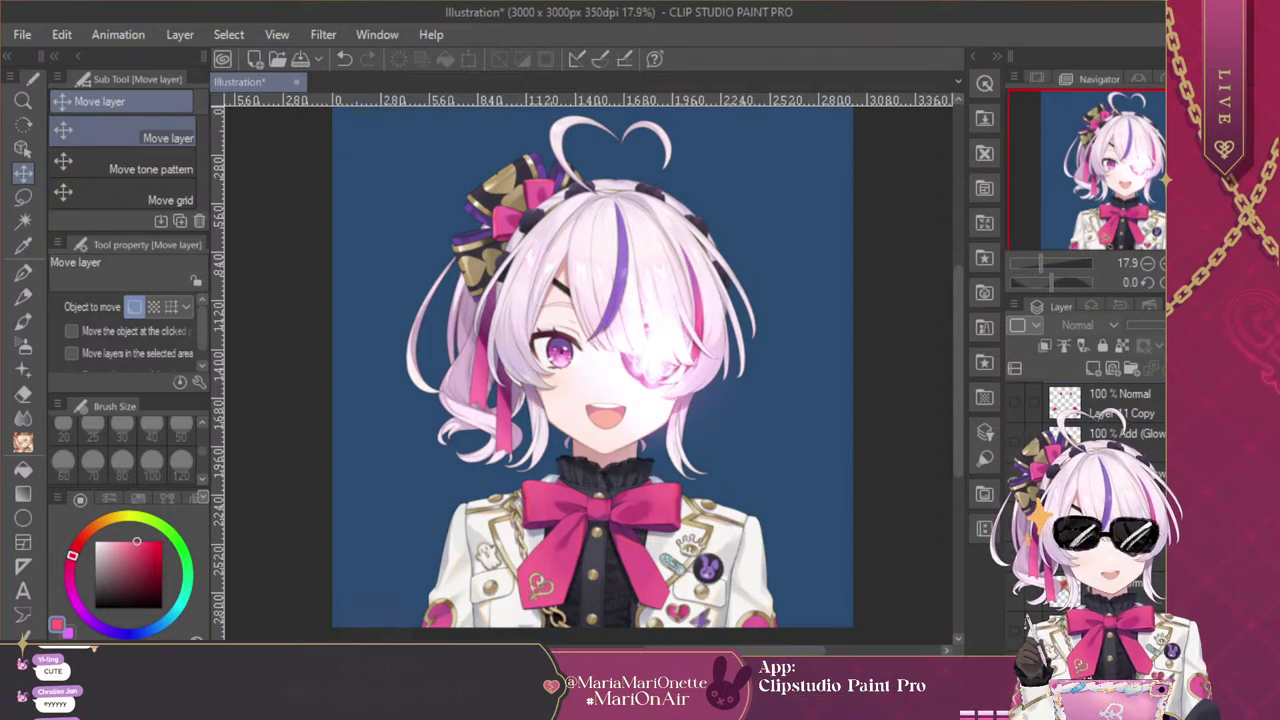
pyautogui.hotkey('ctrl', 'z')
pyautogui.hotkey('ctrl', 'z')
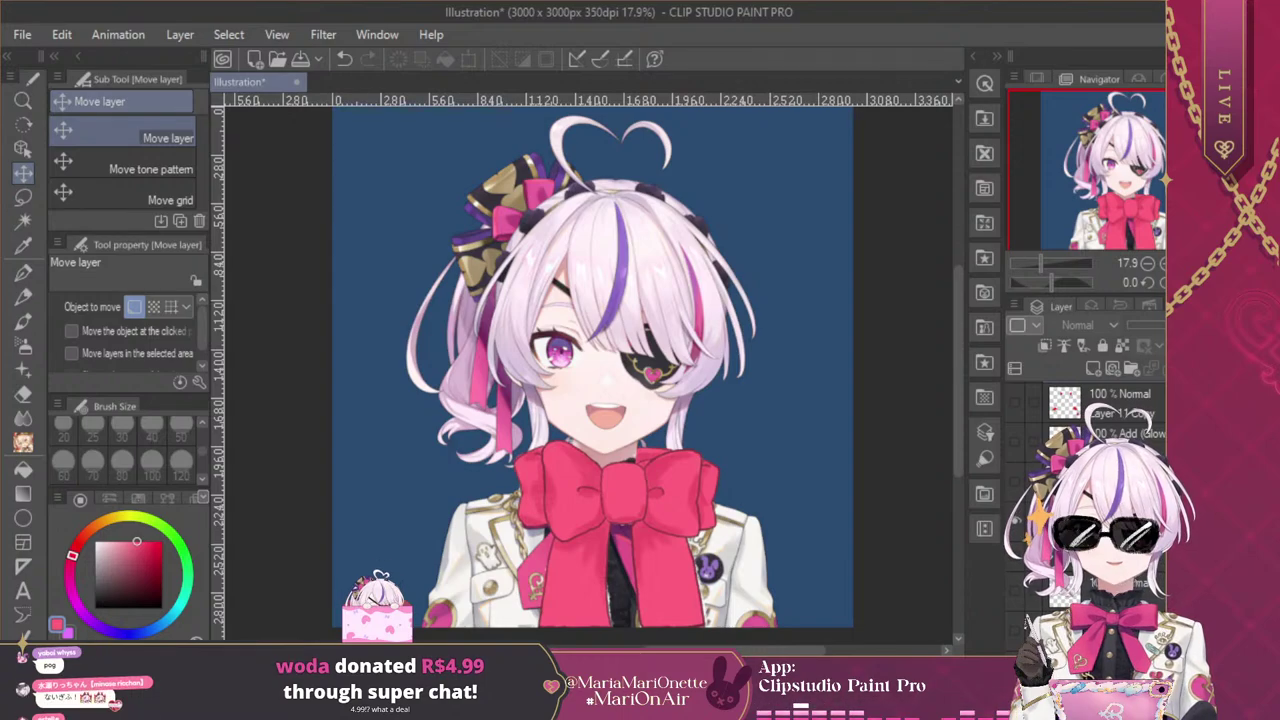
pyautogui.hotkey('ctrl', 'z')
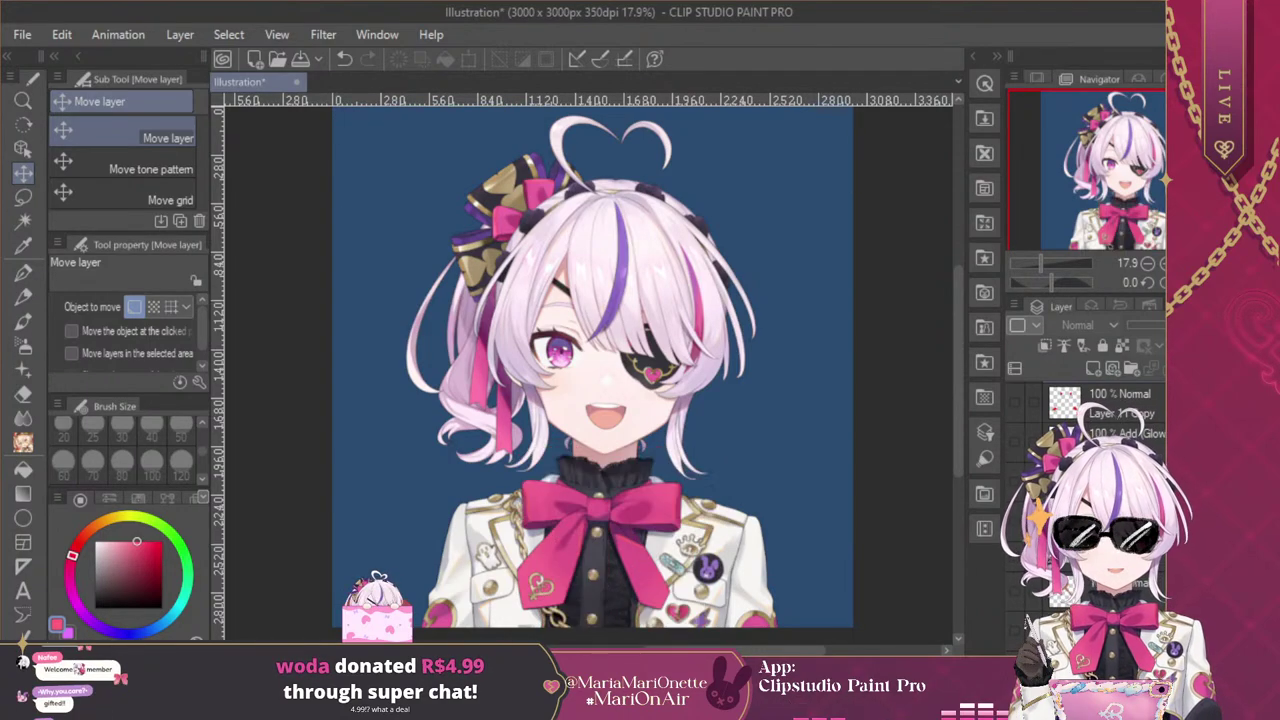
# Show the lowered BONK hammer with the pink hand and the raised BONK hammer, keeping only the raised one over the portrait
pyautogui.hotkey('ctrl', 'z')
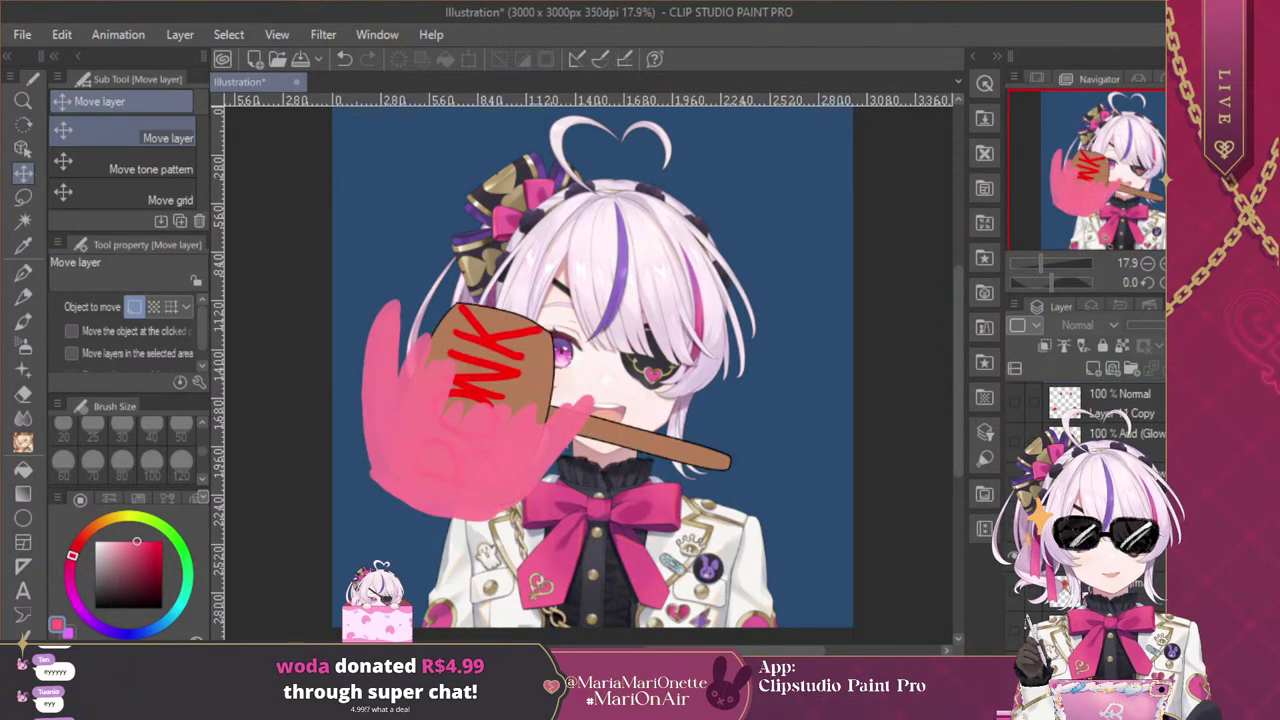
pyautogui.hotkey('ctrl', 'z')
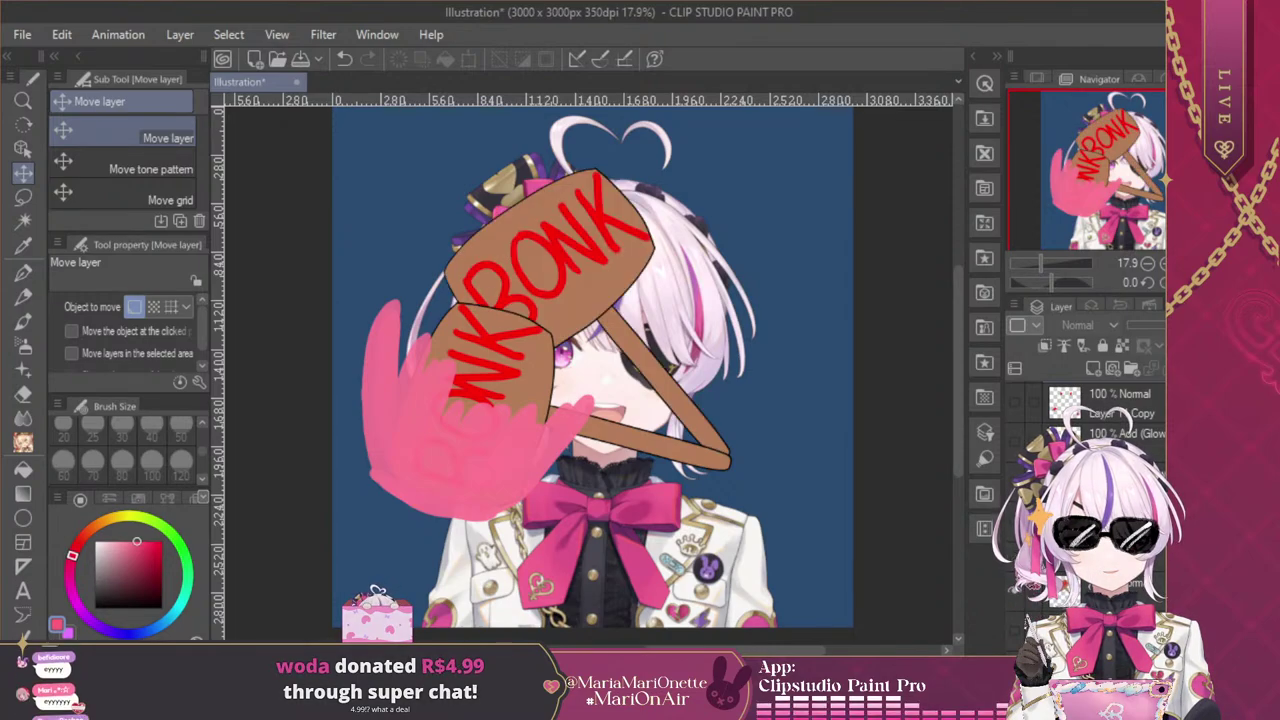
pyautogui.hotkey('ctrl', 'z')
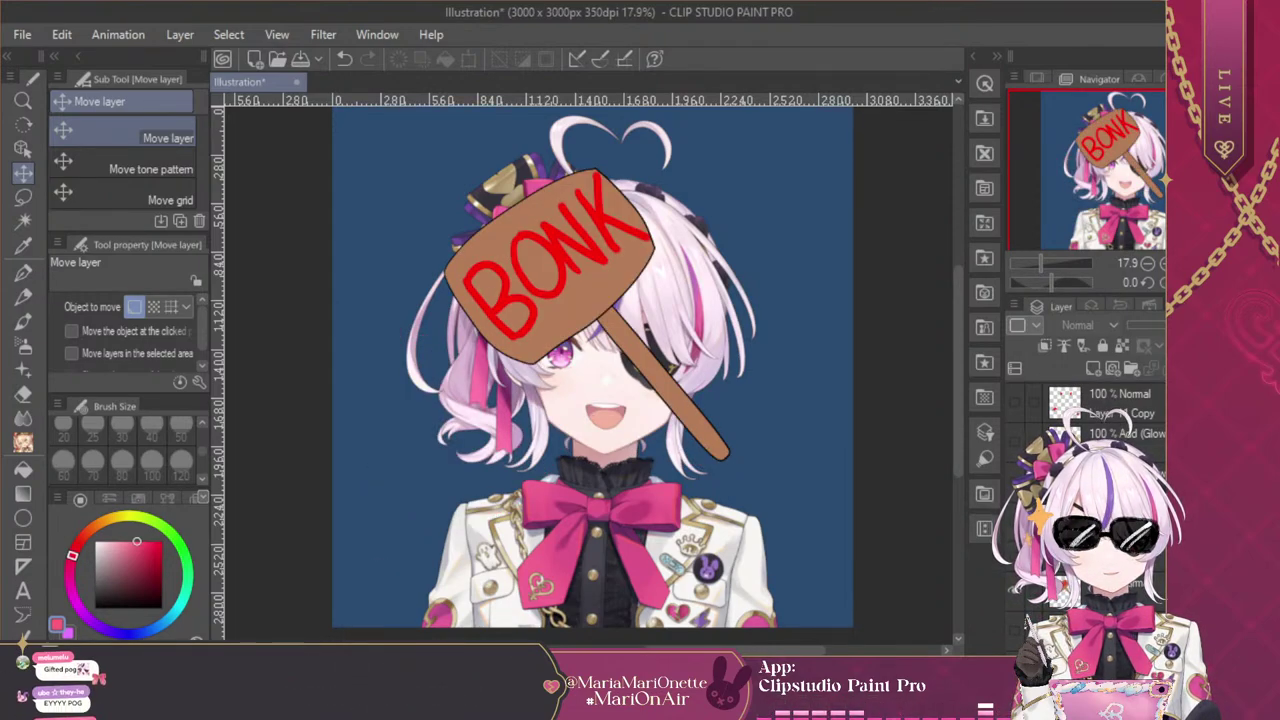
# Hide the portrait, alternate between the raised and lowered BONK hammer layers on the white canvas, and hide both
pyautogui.scroll(-3, 1085, 480)
pyautogui.click(1015, 597)
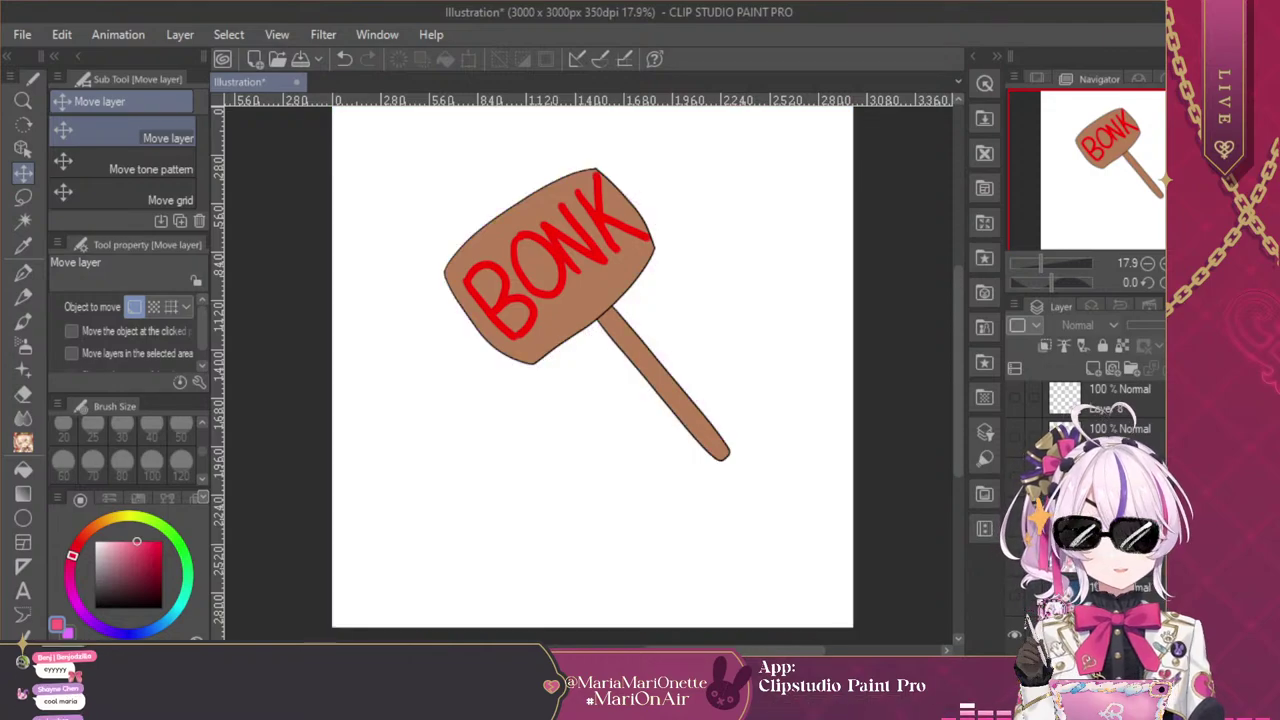
pyautogui.moveTo(1130, 182); pyautogui.dragTo(1137, 152)
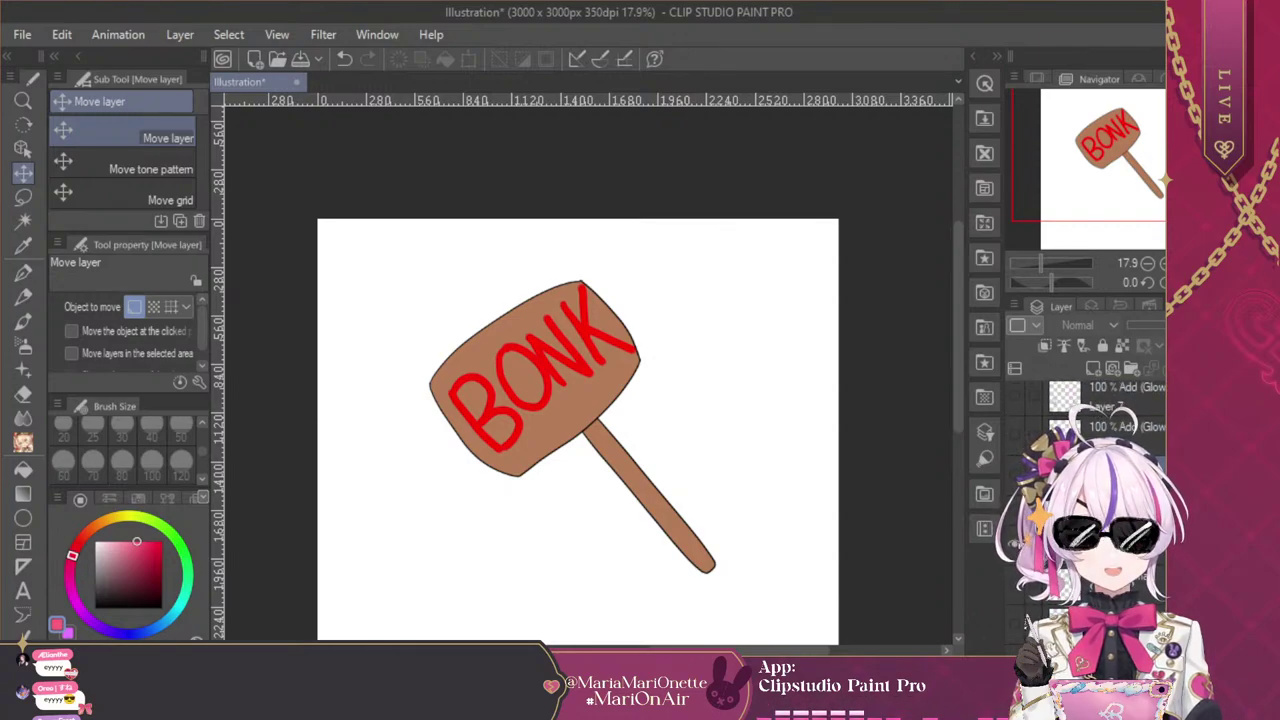
pyautogui.click(1015, 549)
pyautogui.click(1015, 549)
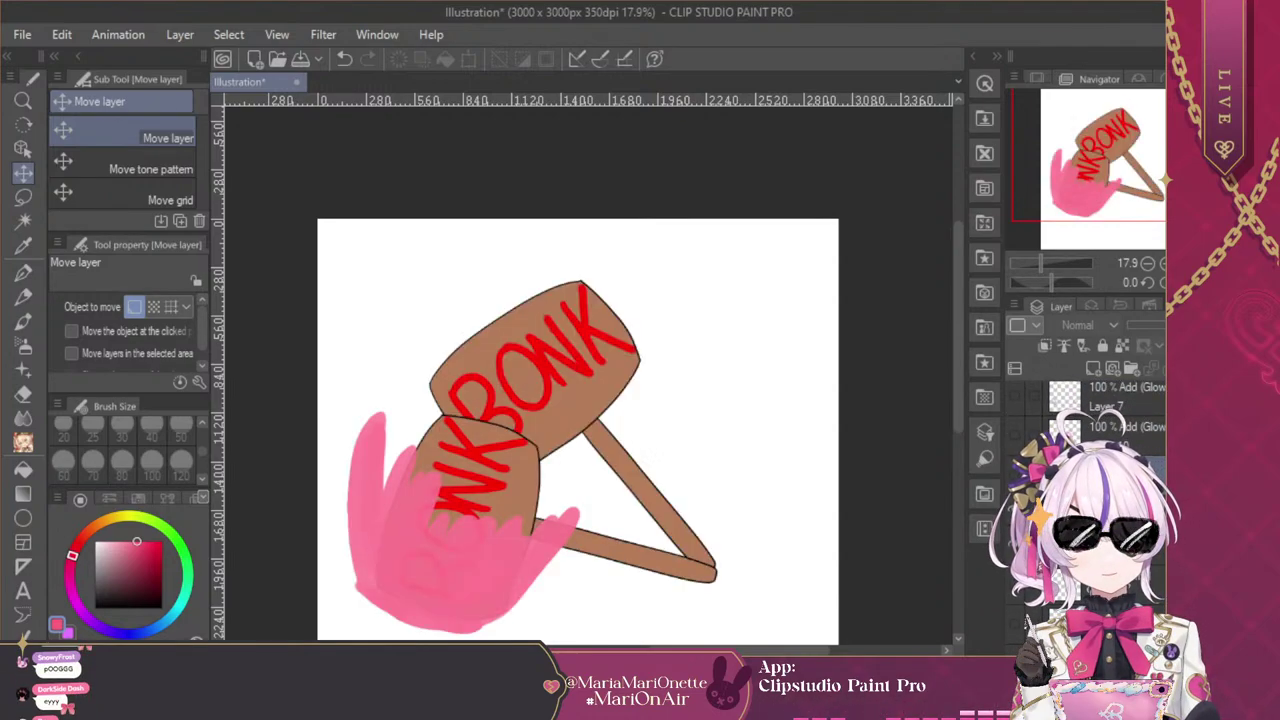
pyautogui.hotkey('ctrl', 'z')
pyautogui.hotkey('ctrl', 'y')
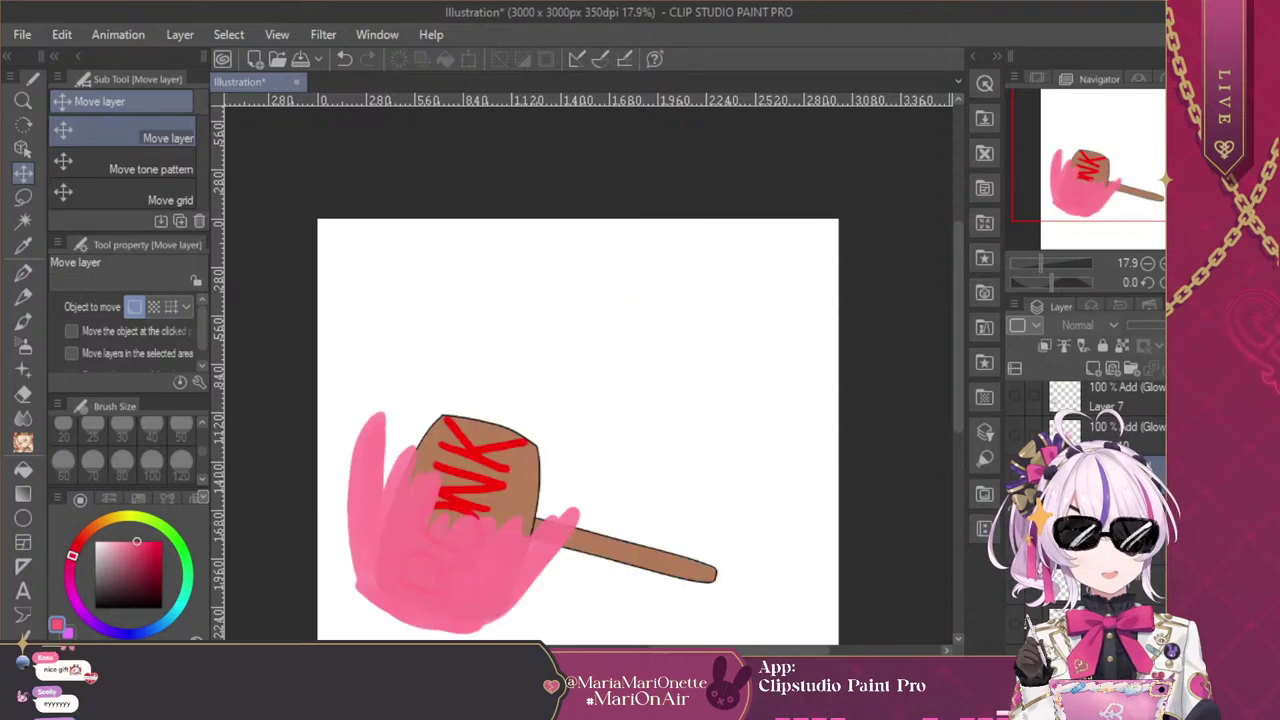
pyautogui.hotkey('ctrl', 'z')
pyautogui.hotkey('ctrl', 'z')
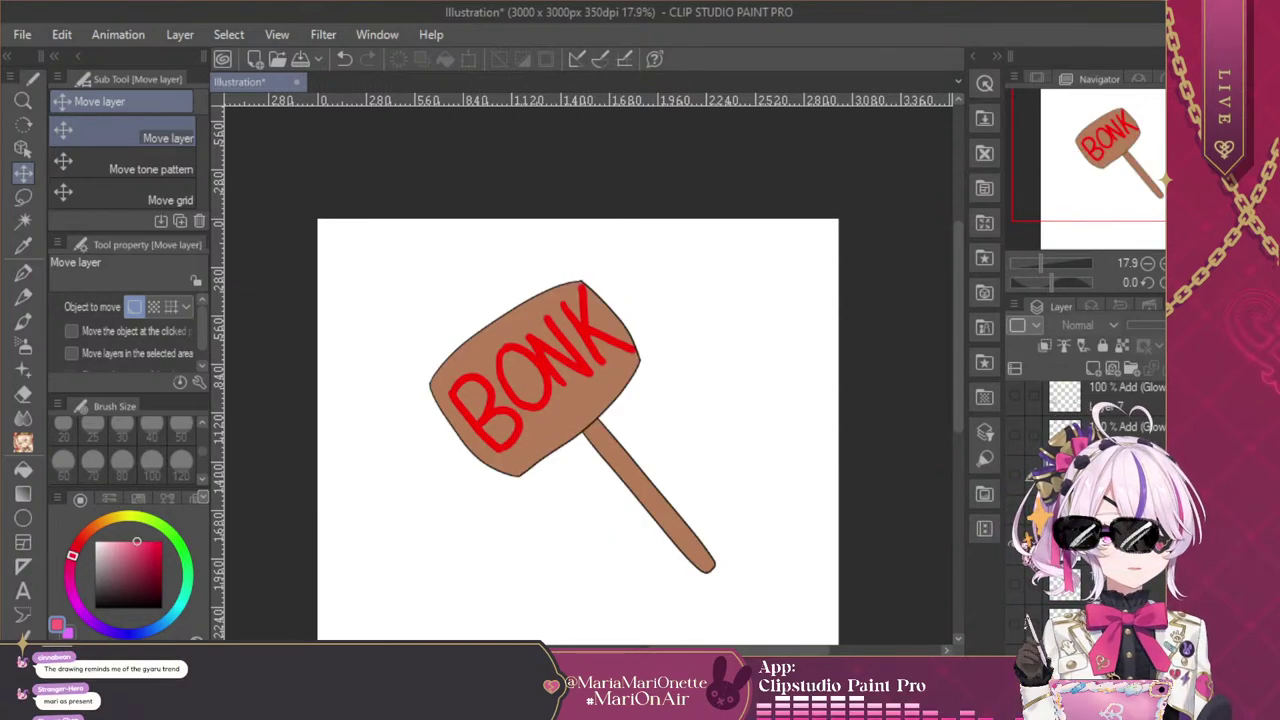
pyautogui.hotkey('ctrl', 'y')
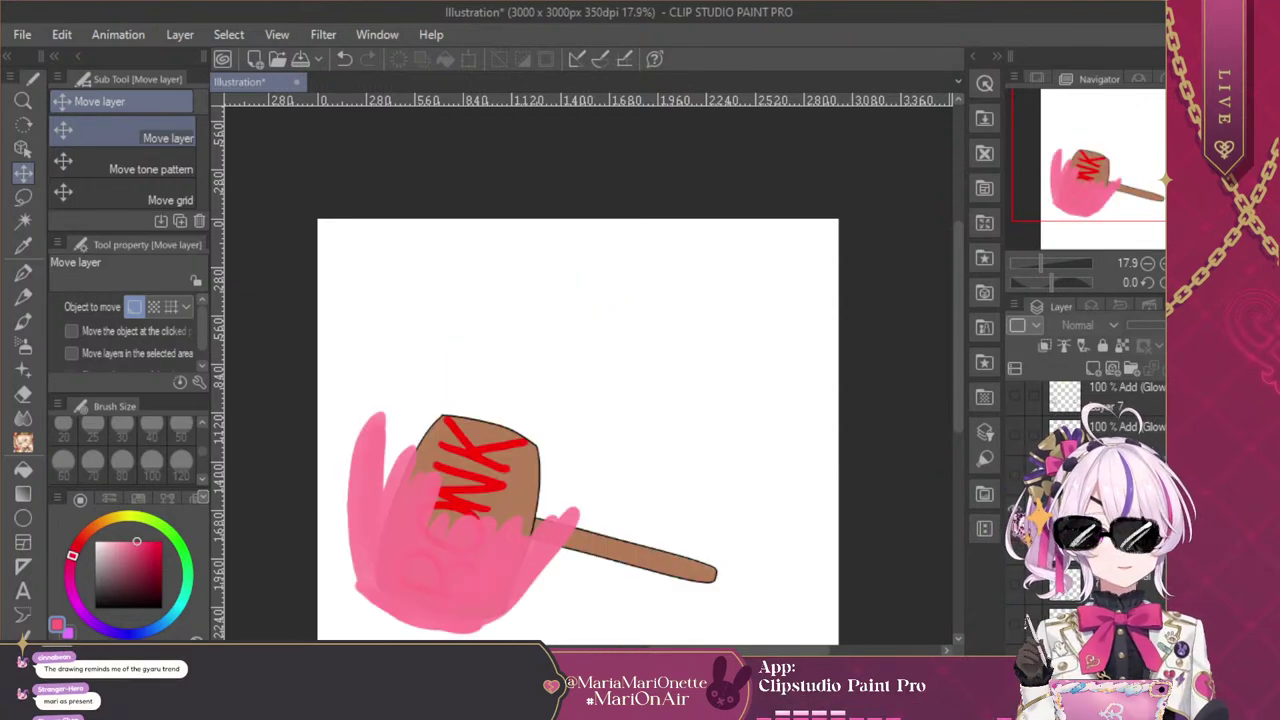
pyautogui.hotkey('ctrl', 'z')
pyautogui.hotkey('ctrl', 'z')
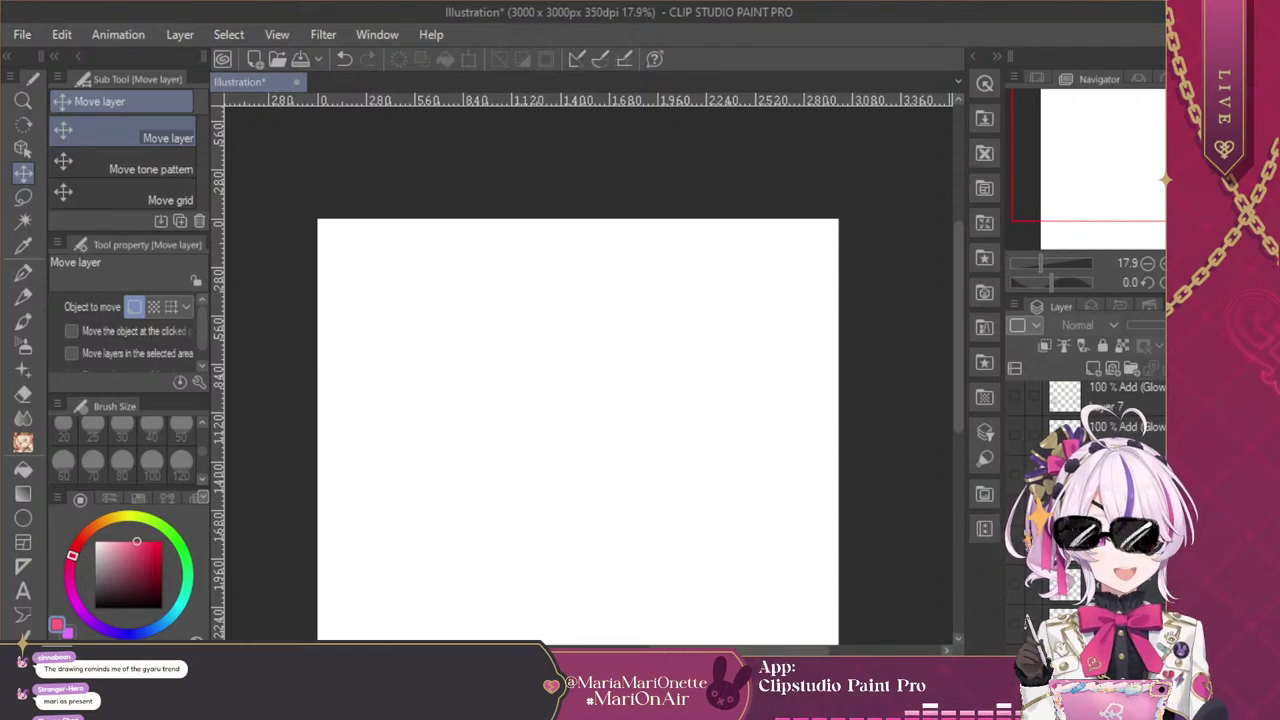
# Show the portrait again and briefly display the red blush layer across its cheeks
pyautogui.hotkey('ctrl', 'z')
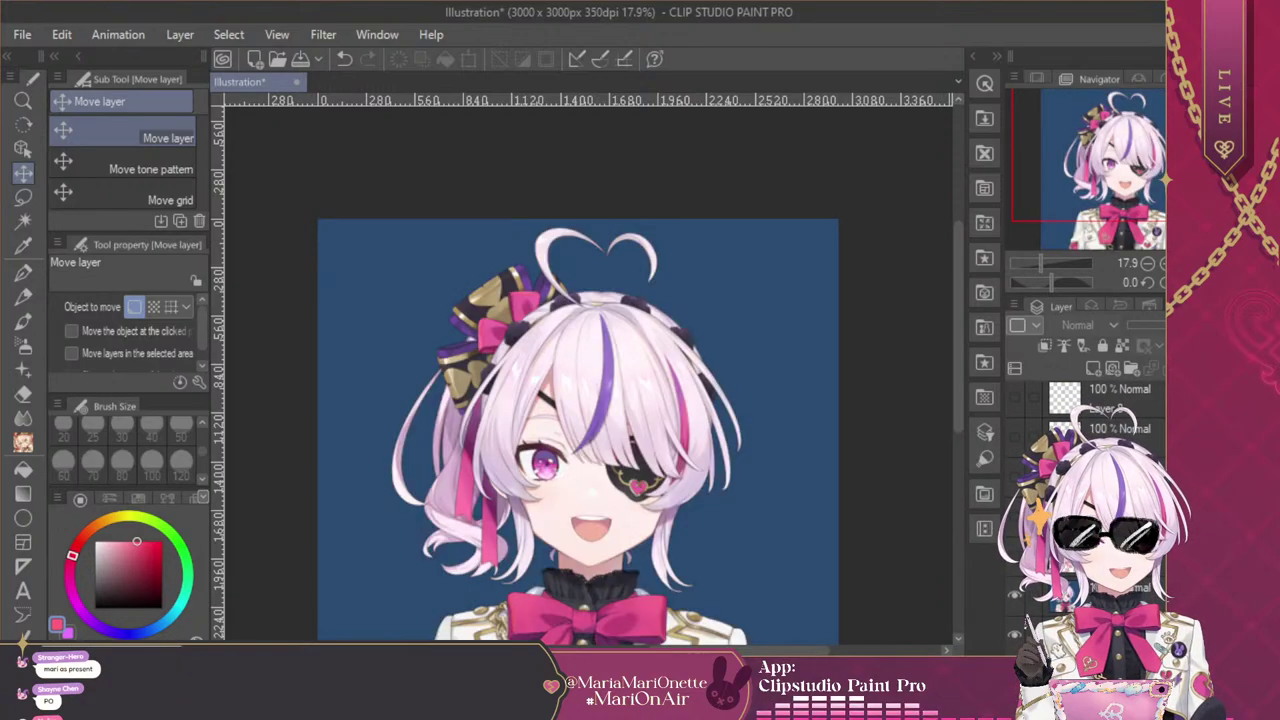
pyautogui.moveTo(589, 370); pyautogui.dragTo(522, 251)
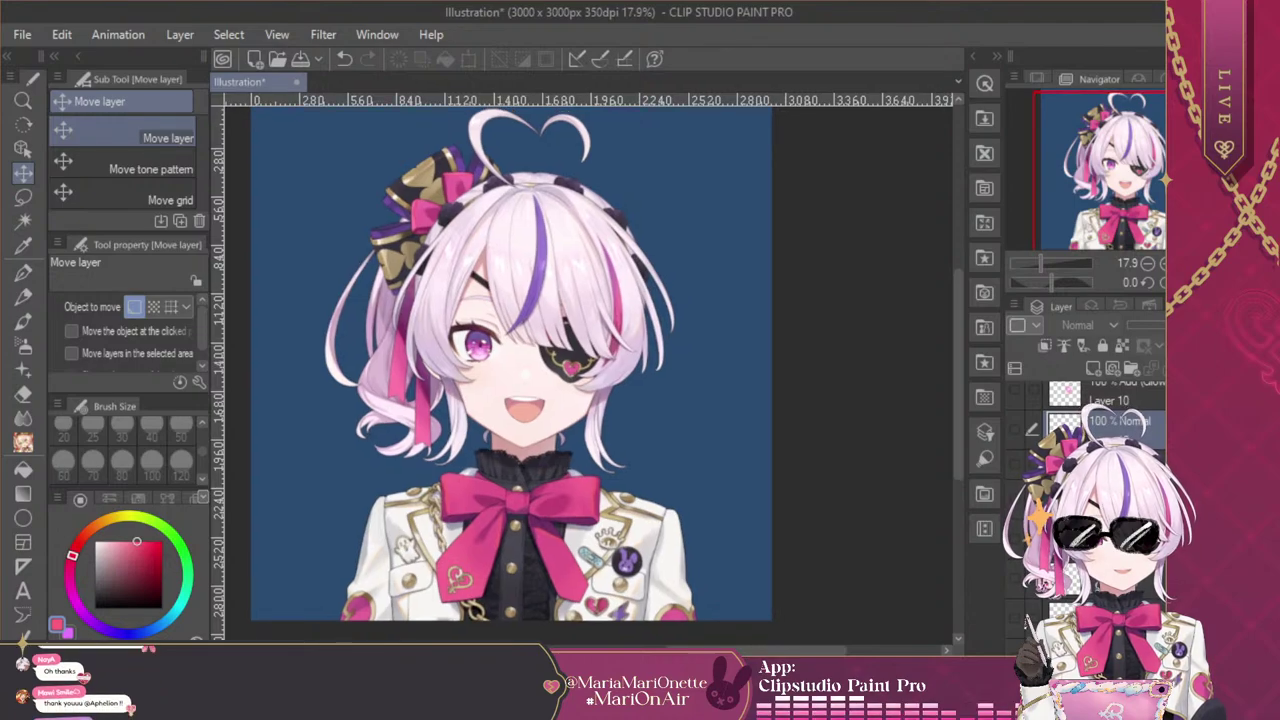
pyautogui.hotkey('ctrl', 'z')
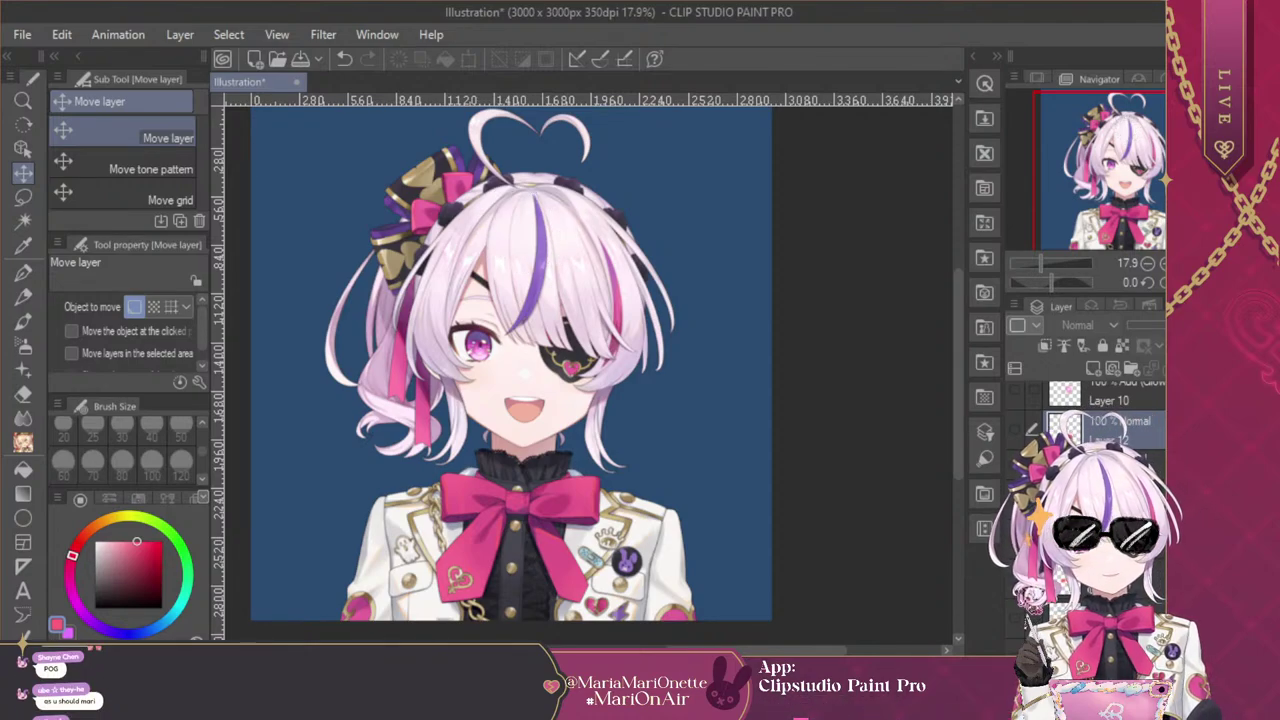
pyautogui.click(1014, 577)
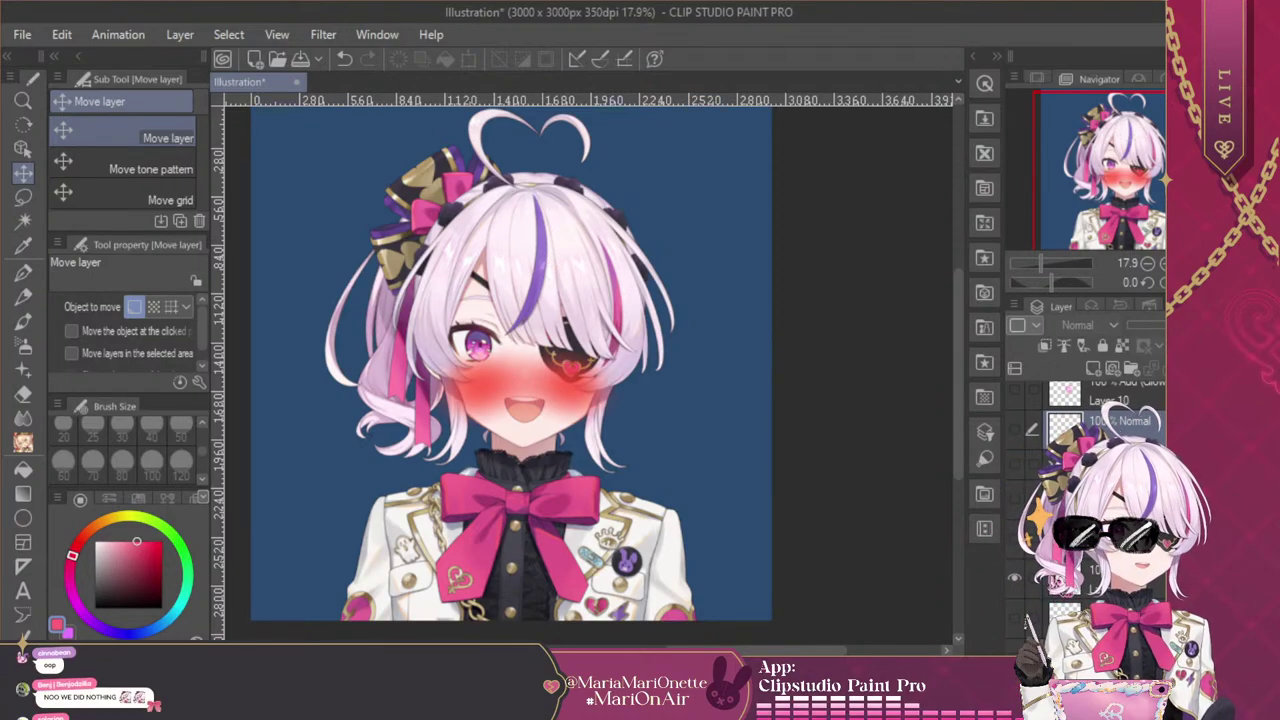
pyautogui.click(1014, 577)
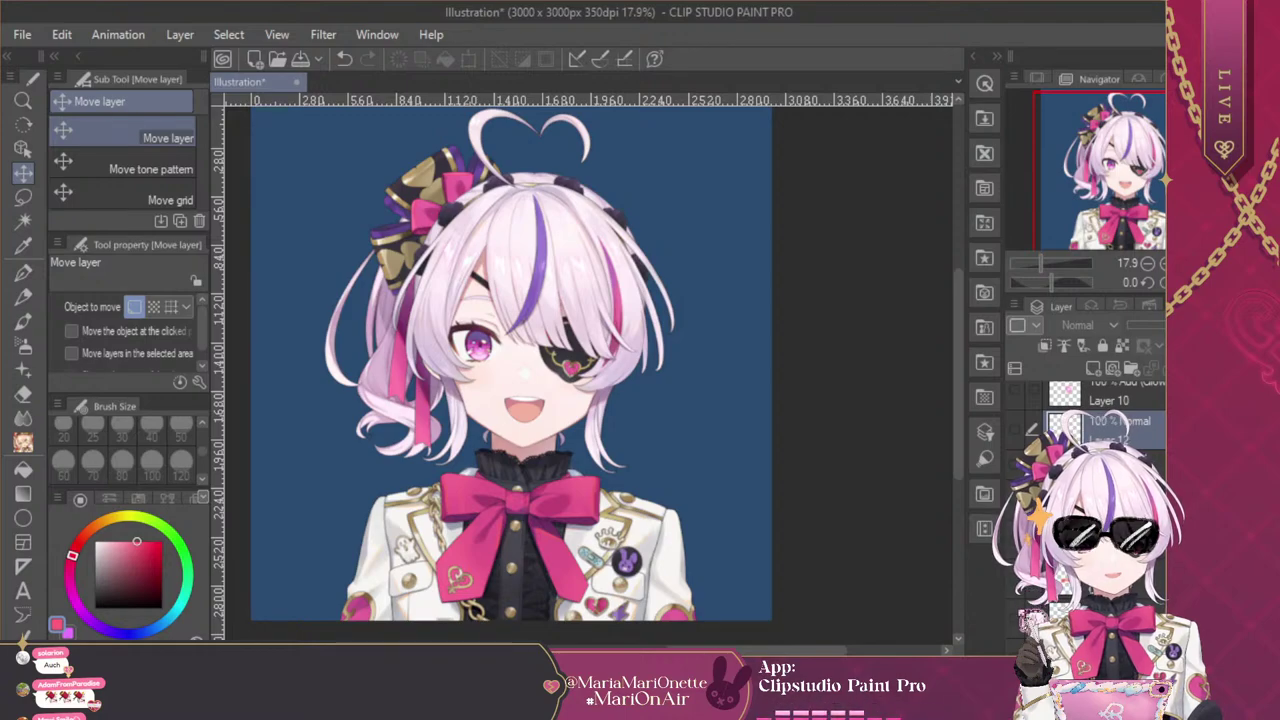
# Briefly show the pink mustache layer and the round glasses with buck teeth over the portrait
pyautogui.click(1014, 617)
pyautogui.scroll(-3, 1088, 500)
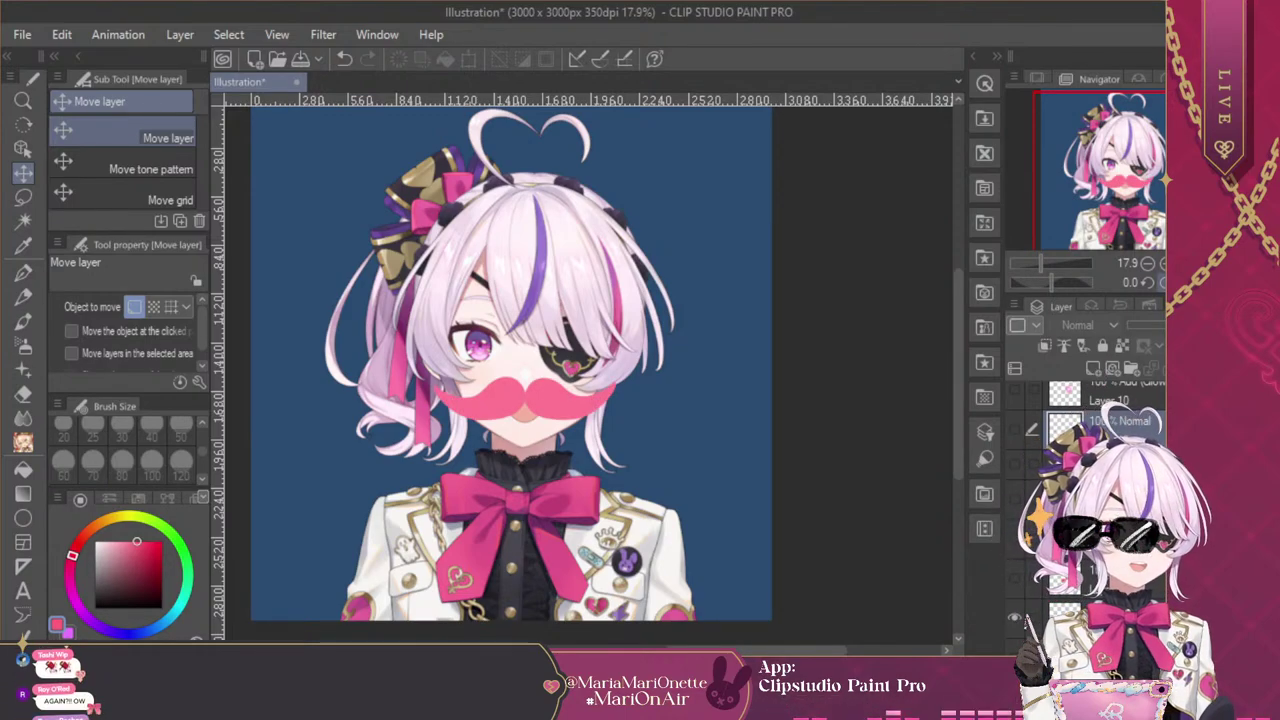
pyautogui.scroll(1, 1088, 500)
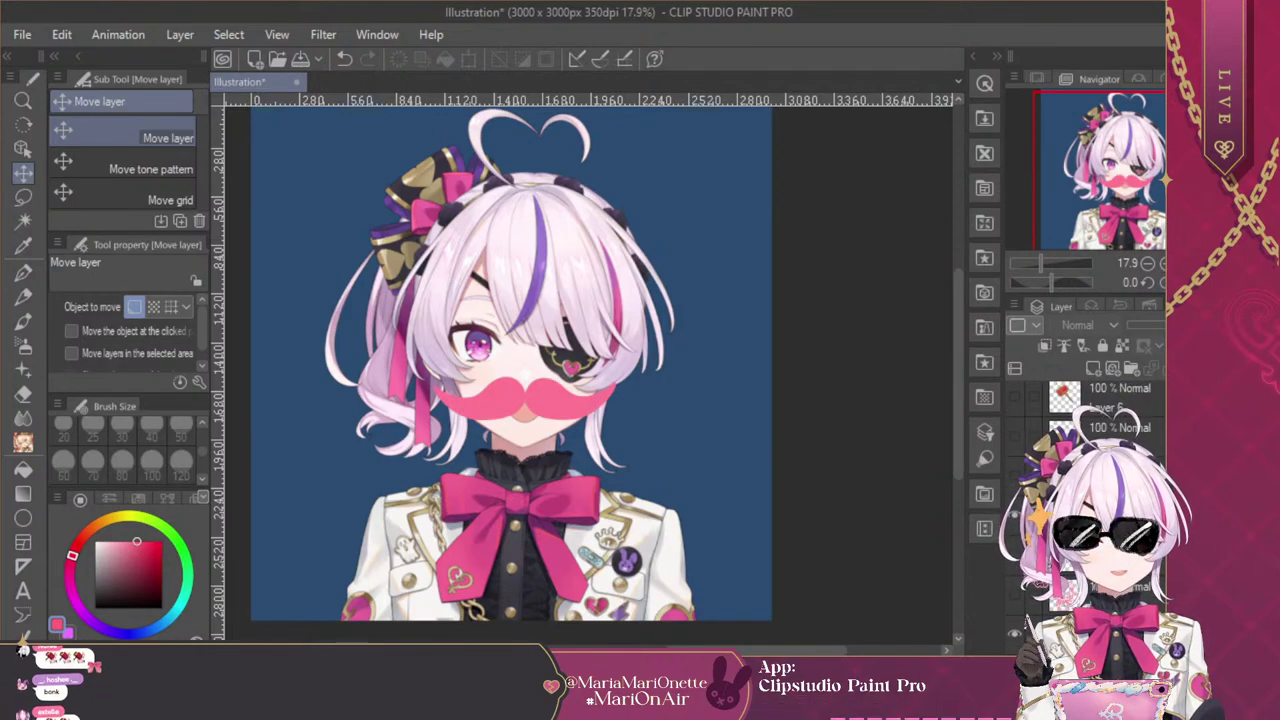
pyautogui.click(1014, 554)
pyautogui.click(1014, 514)
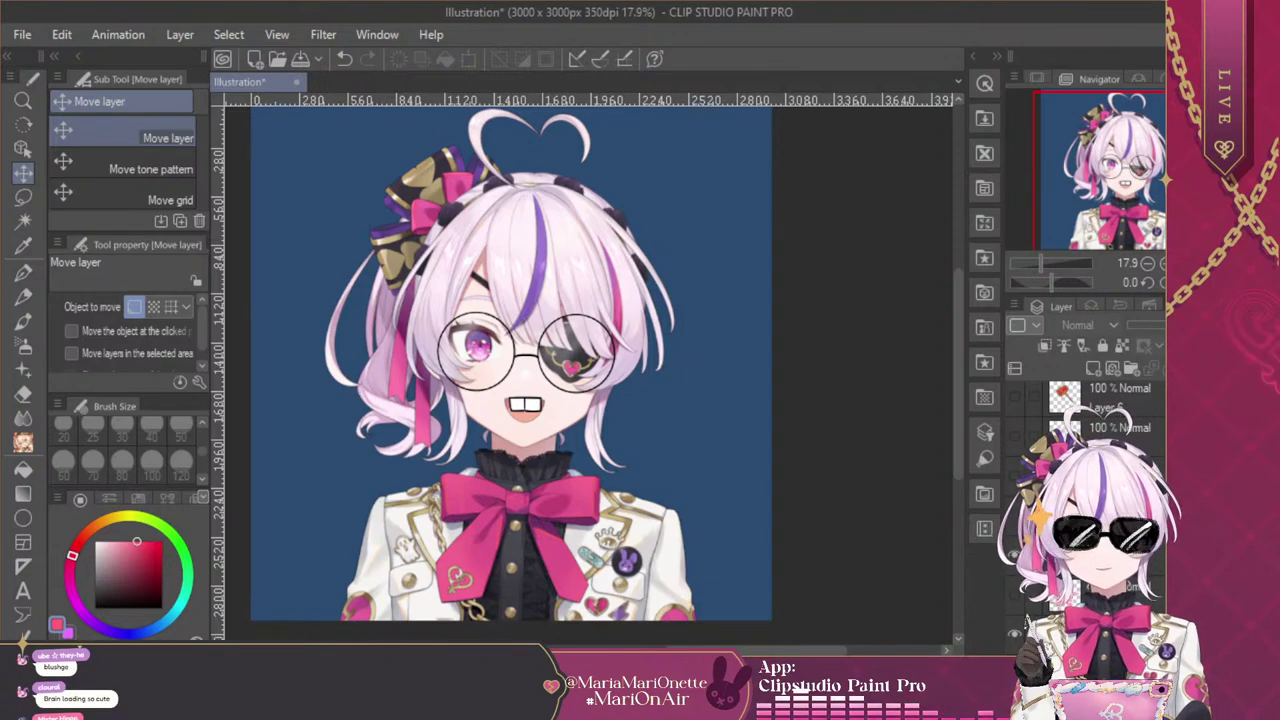
pyautogui.click(1014, 554)
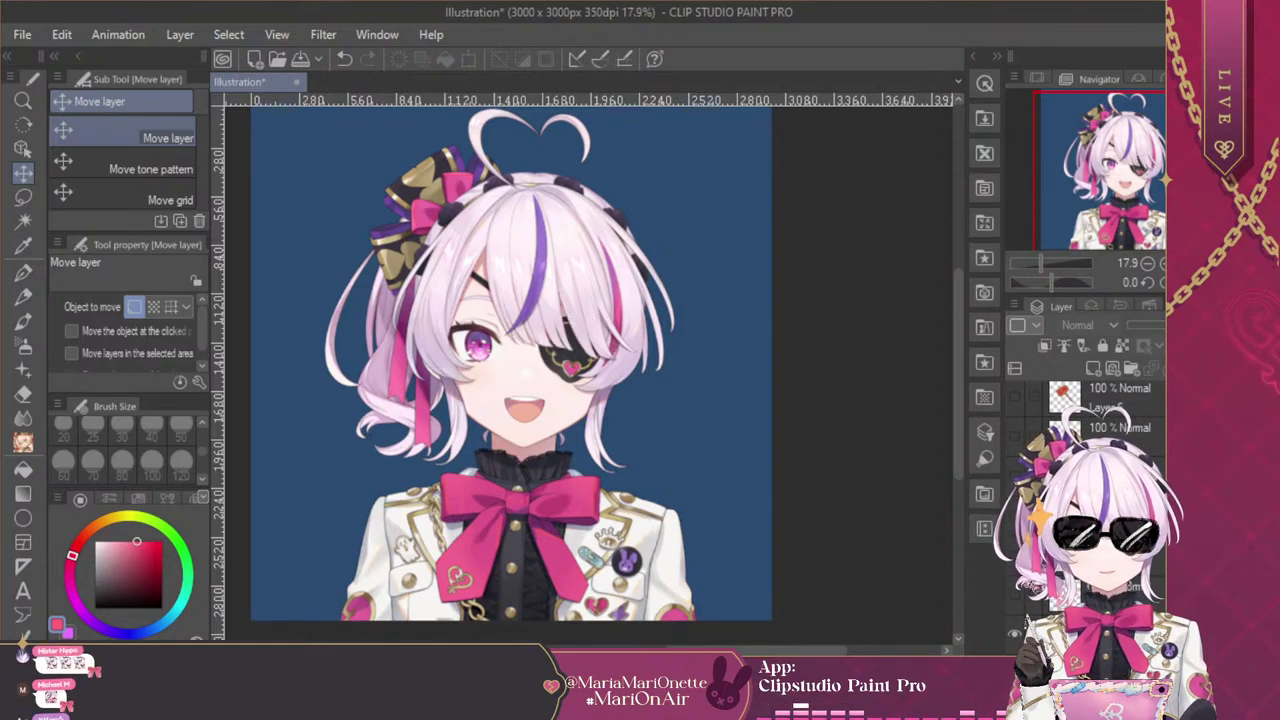
# Hide the portrait and show the rabbit-eared chibi sketch with Japanese lettering on the white canvas
pyautogui.click(1014, 634)
pyautogui.click(1014, 594)
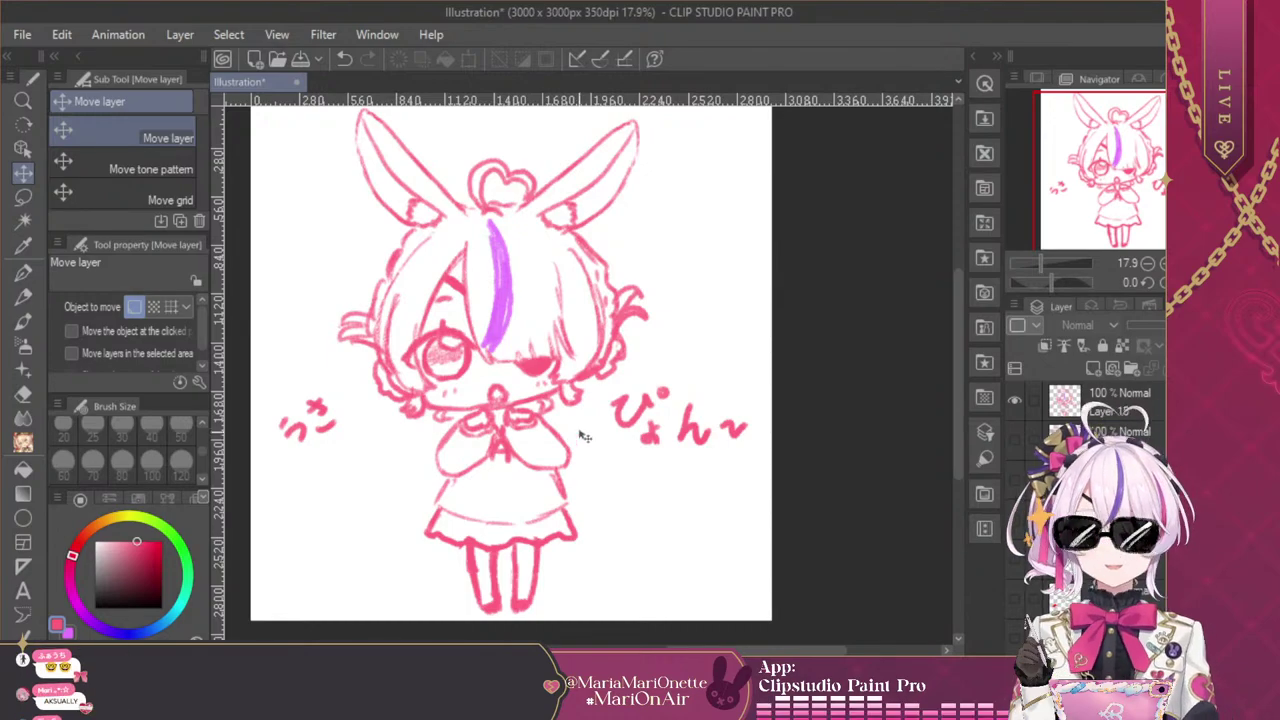
pyautogui.scroll(2, 580, 440)
pyautogui.scroll(-3, 580, 450)
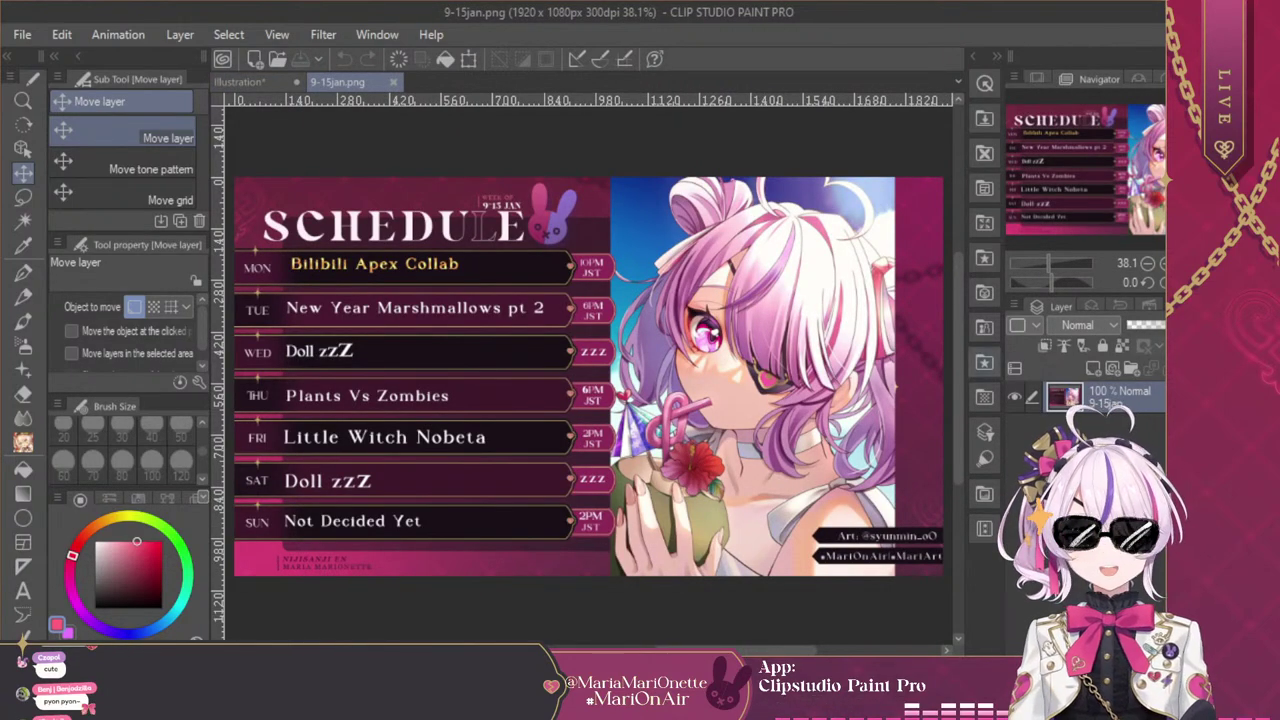
# Examine the artwork in the 9-15jan.png schedule image and zoom in on its art credit and hashtags
pyautogui.scroll(5, 822, 533)
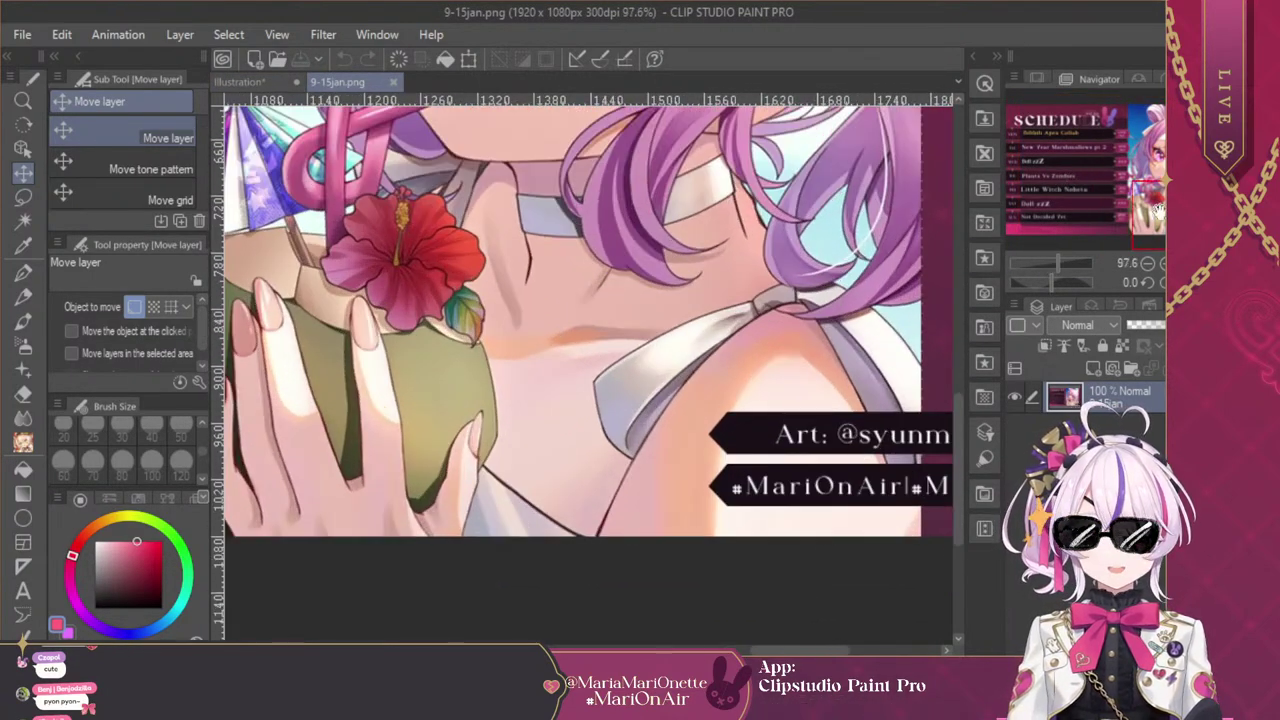
pyautogui.moveTo(822, 533); pyautogui.dragTo(562, 541)
pyautogui.scroll(1, 674, 374)
pyautogui.moveTo(660, 120); pyautogui.dragTo(674, 374)
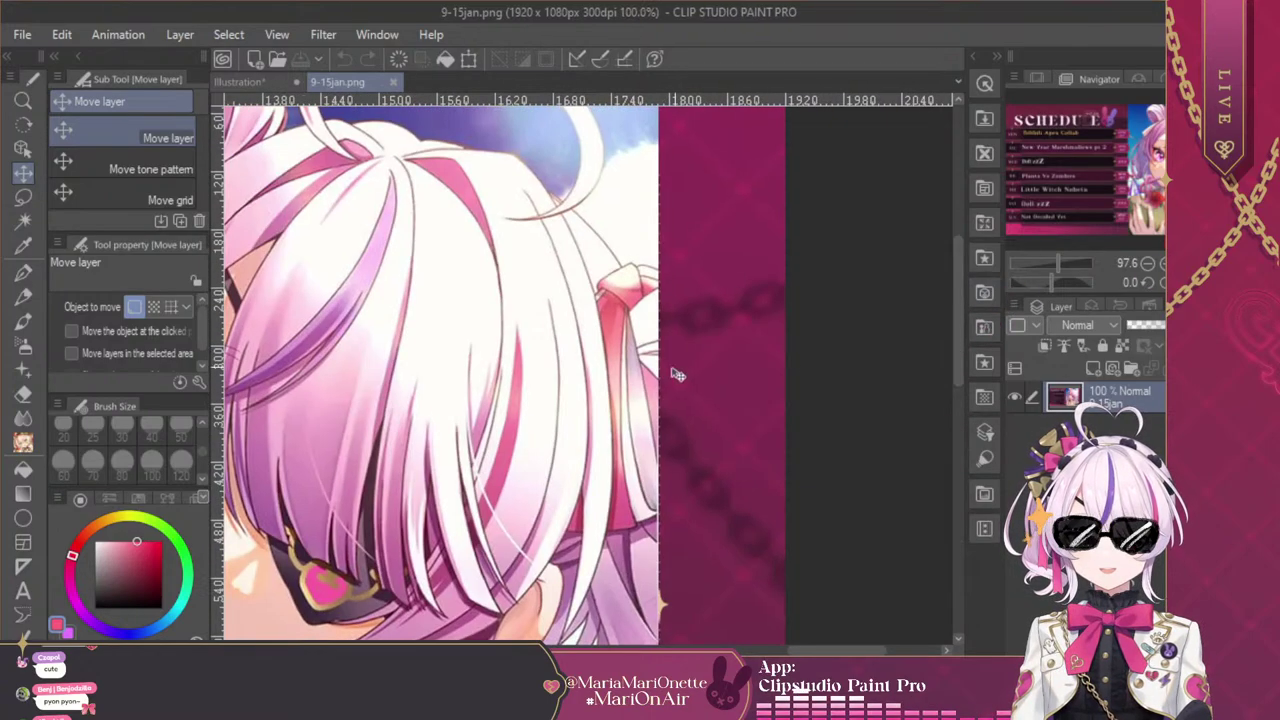
pyautogui.moveTo(836, 620); pyautogui.dragTo(736, 242)
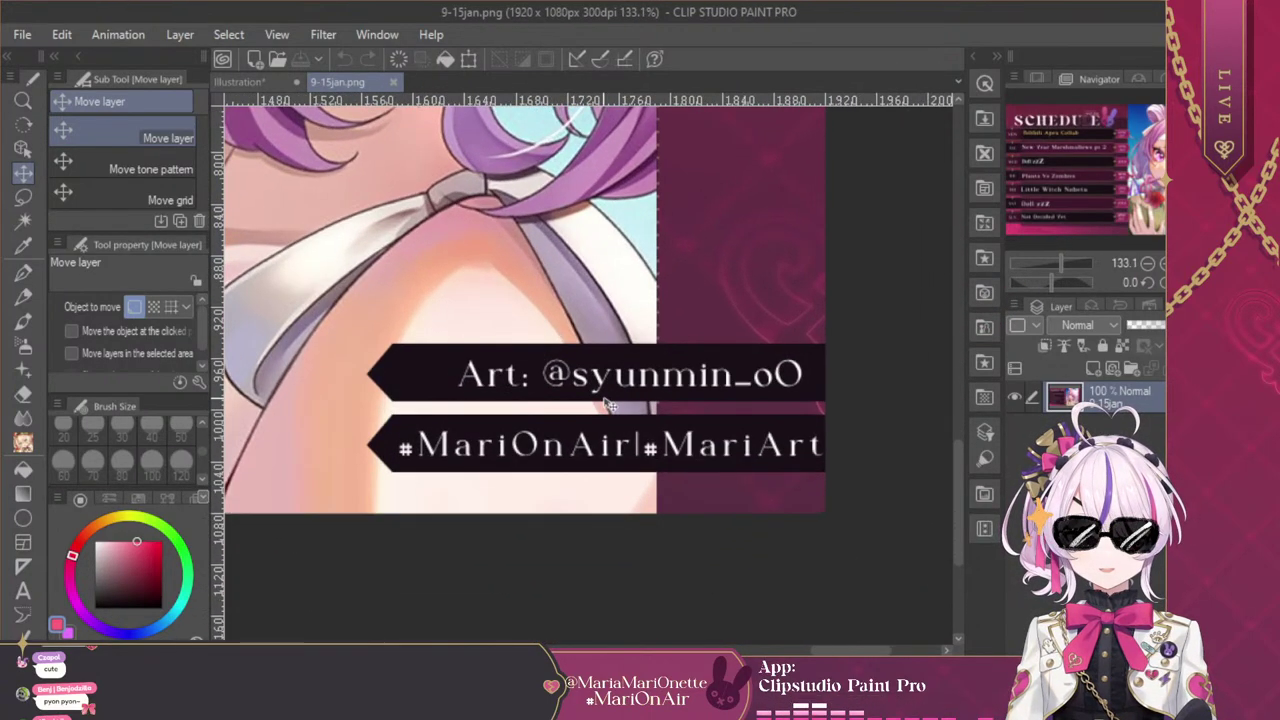
# Examine the full schedule image and read its Monday to Sunday stream entries and their times
pyautogui.scroll(-6, 738, 245)
pyautogui.moveTo(477, 308); pyautogui.dragTo(529, 404)
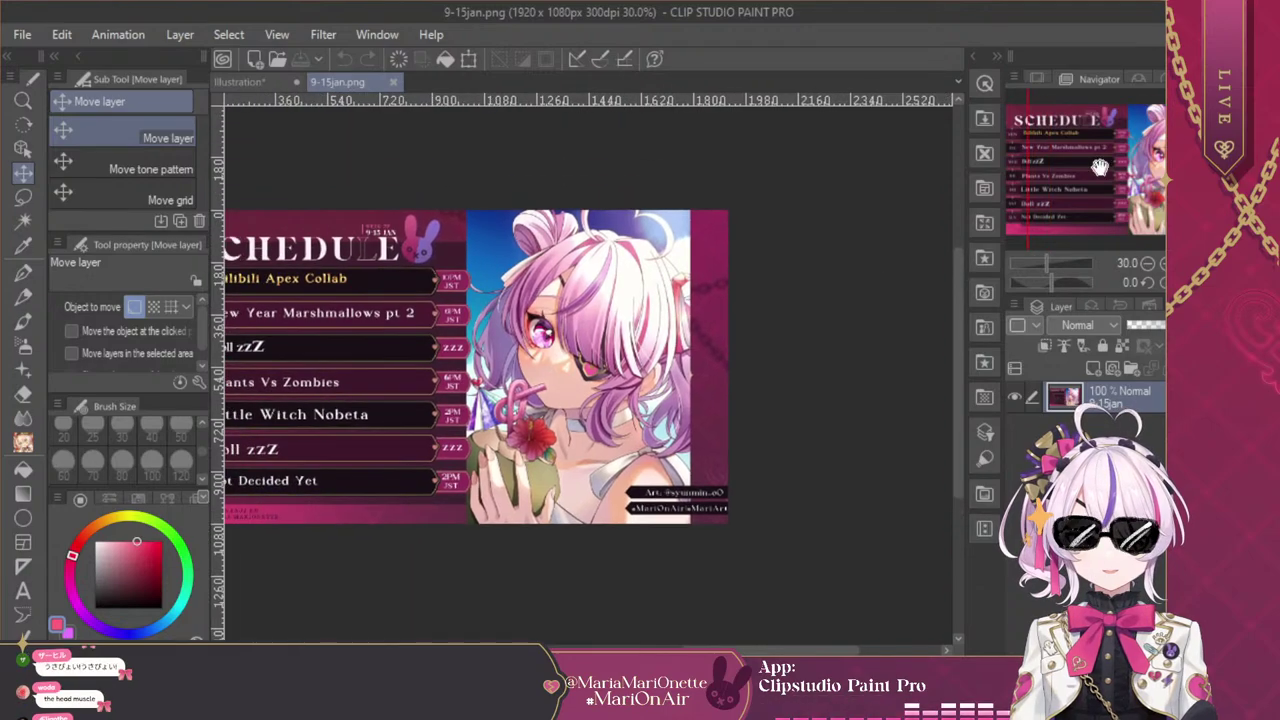
pyautogui.scroll(3, 529, 404)
pyautogui.moveTo(1106, 164); pyautogui.dragTo(1121, 129)
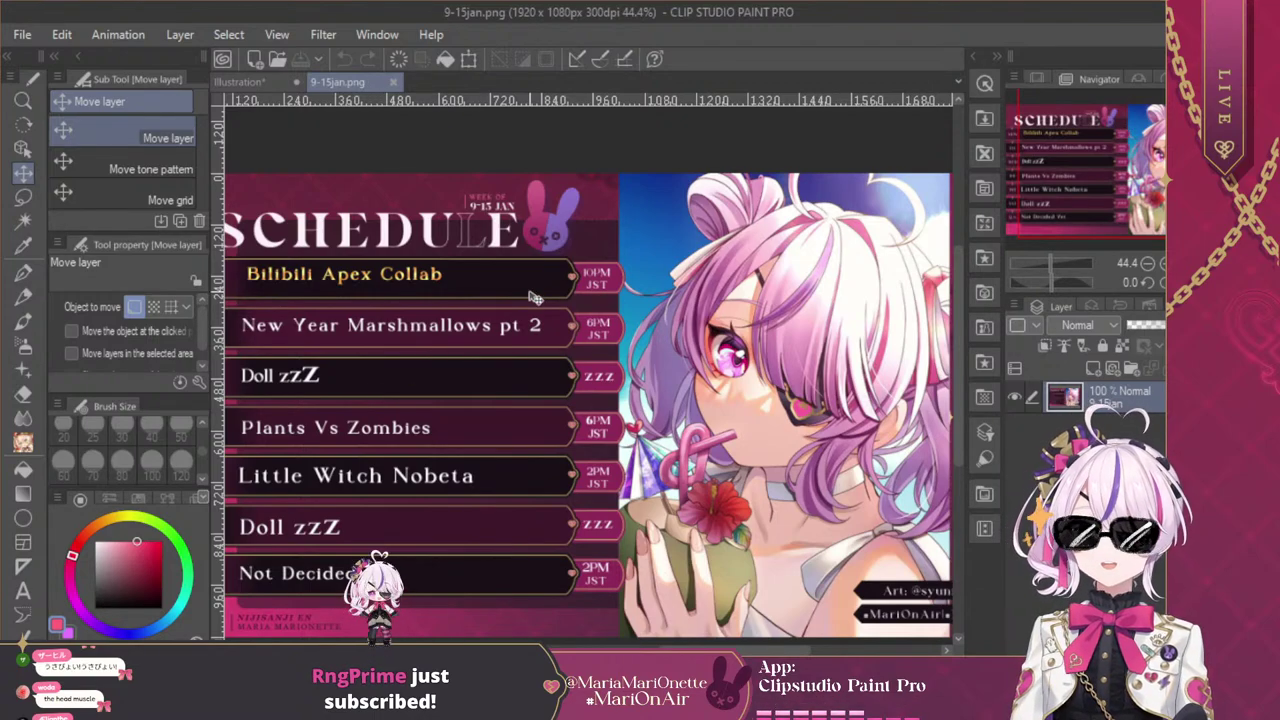
pyautogui.moveTo(1055, 186); pyautogui.dragTo(1102, 183)
pyautogui.scroll(1, 640, 414)
pyautogui.scroll(2, 597, 432)
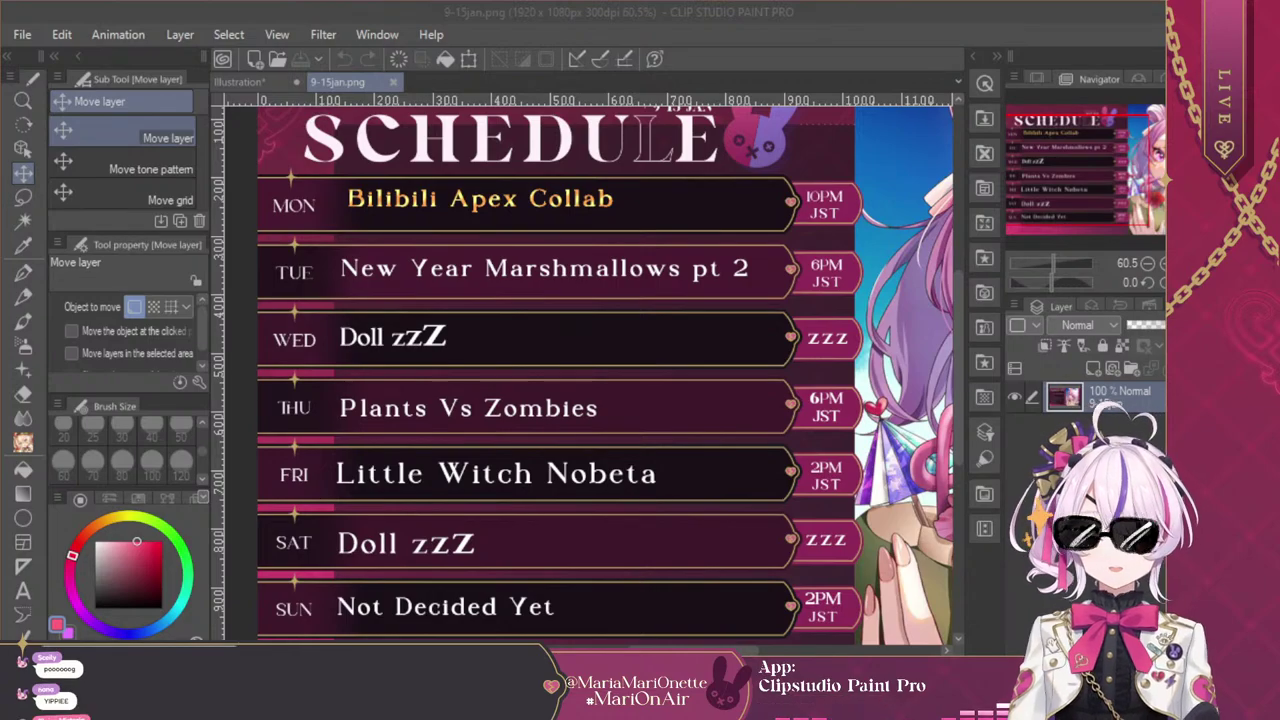
pyautogui.click(676, 455)
pyautogui.scroll(-1, 676, 455)
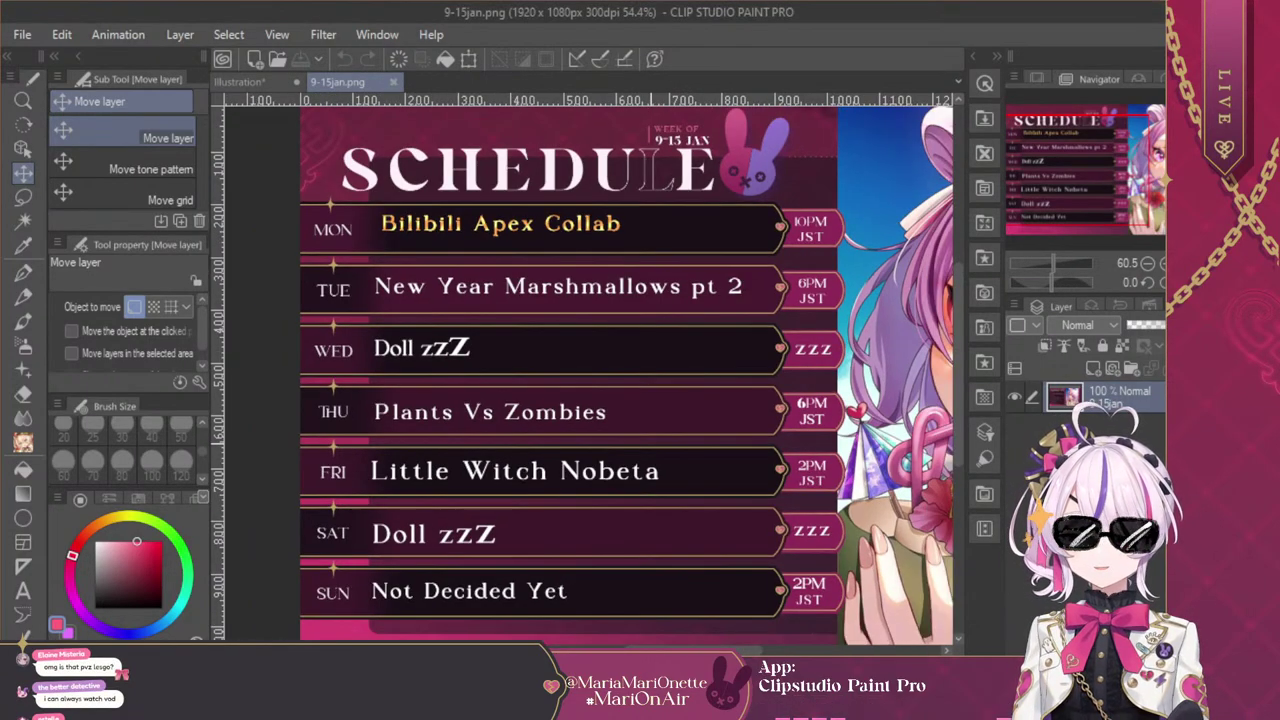
# Look closely at the Saturday and Sunday entries near the lower edge of the schedule image
pyautogui.scroll(2, 569, 575)
pyautogui.moveTo(1136, 202); pyautogui.dragTo(1104, 210)
pyautogui.scroll(4, 483, 474)
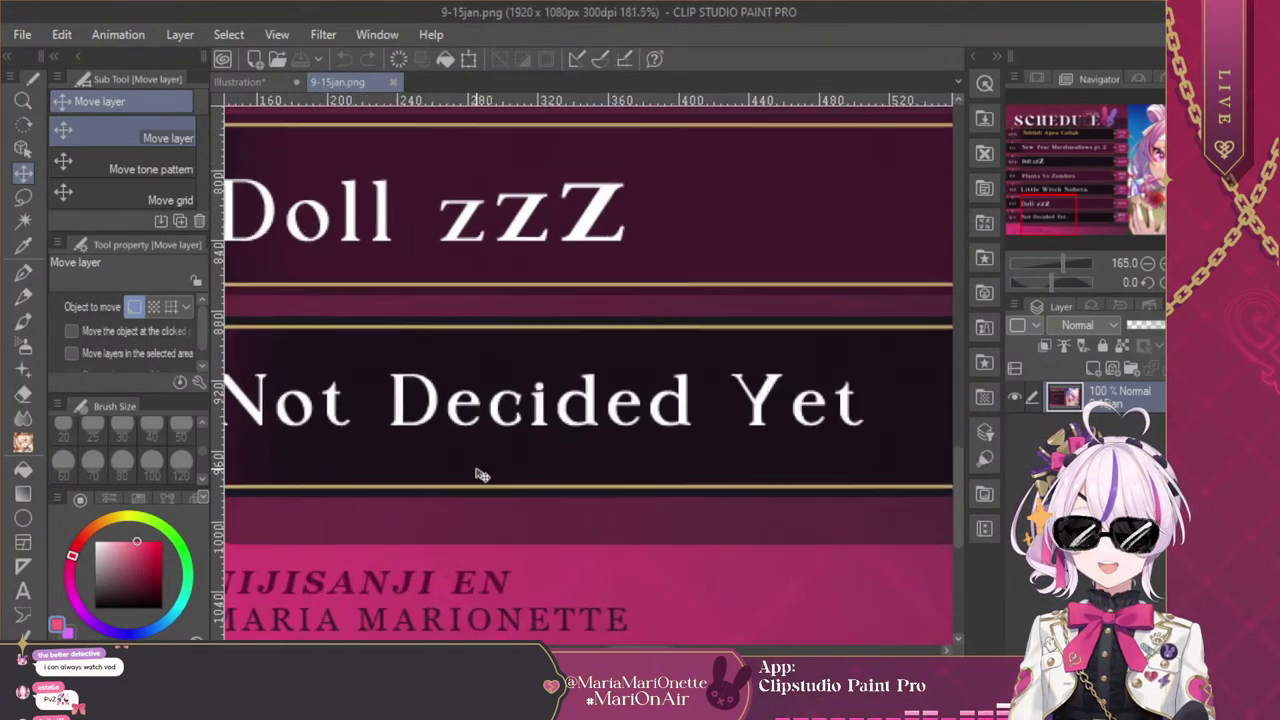
# View the schedule beside its artwork once more, and return to the rabbit-eared chibi sketch in the Illustration document
pyautogui.scroll(-5, 485, 472)
pyautogui.moveTo(1055, 182); pyautogui.dragTo(1103, 183)
pyautogui.scroll(1, 354, 400)
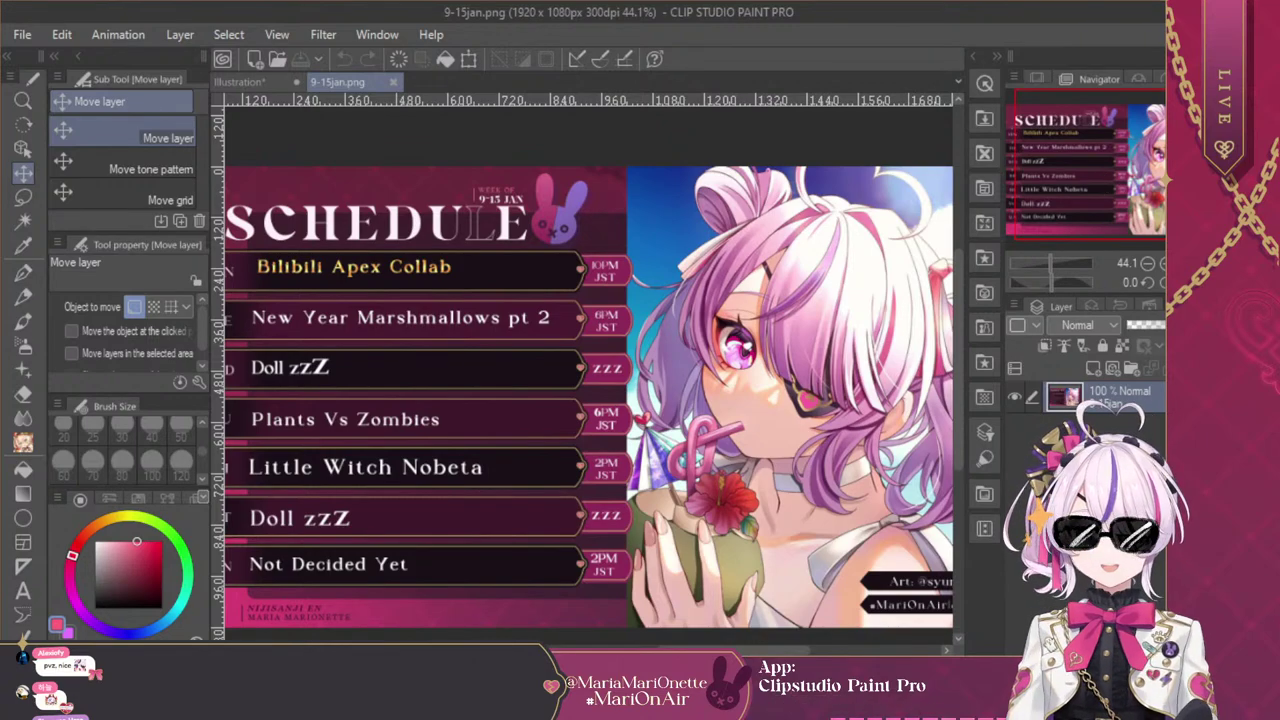
pyautogui.click(248, 84)
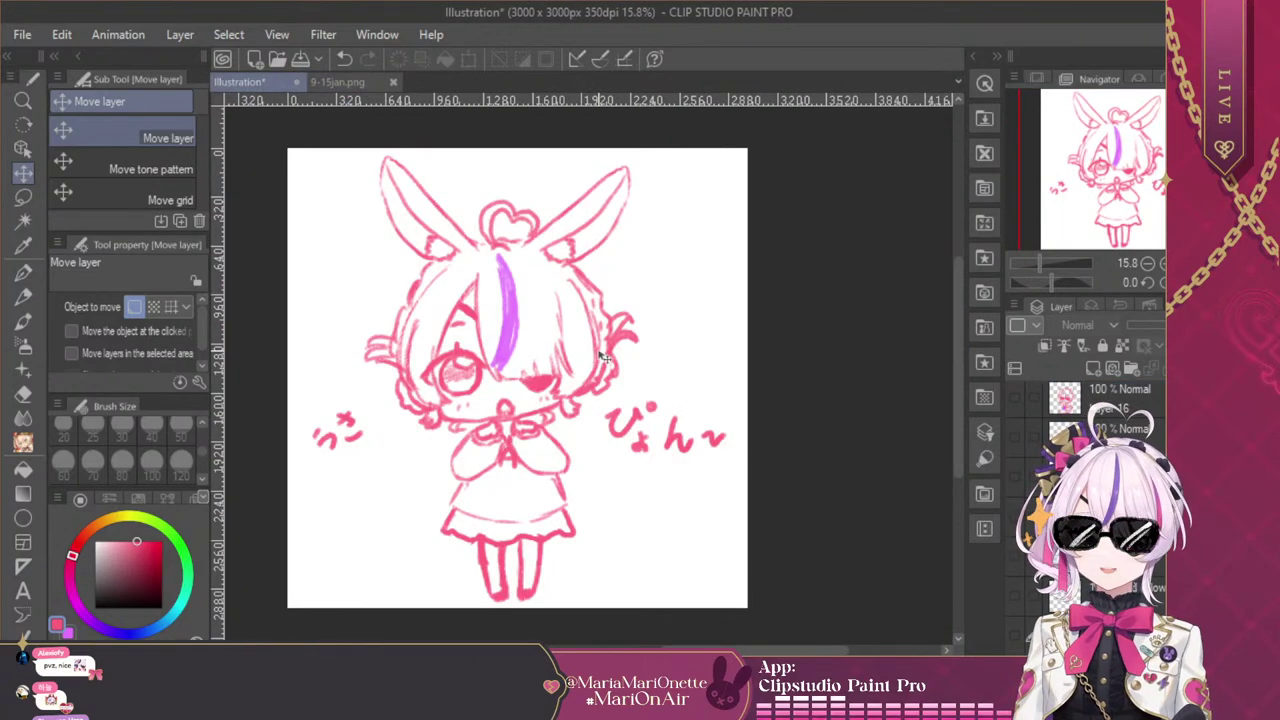
pyautogui.scroll(1, 368, 375)
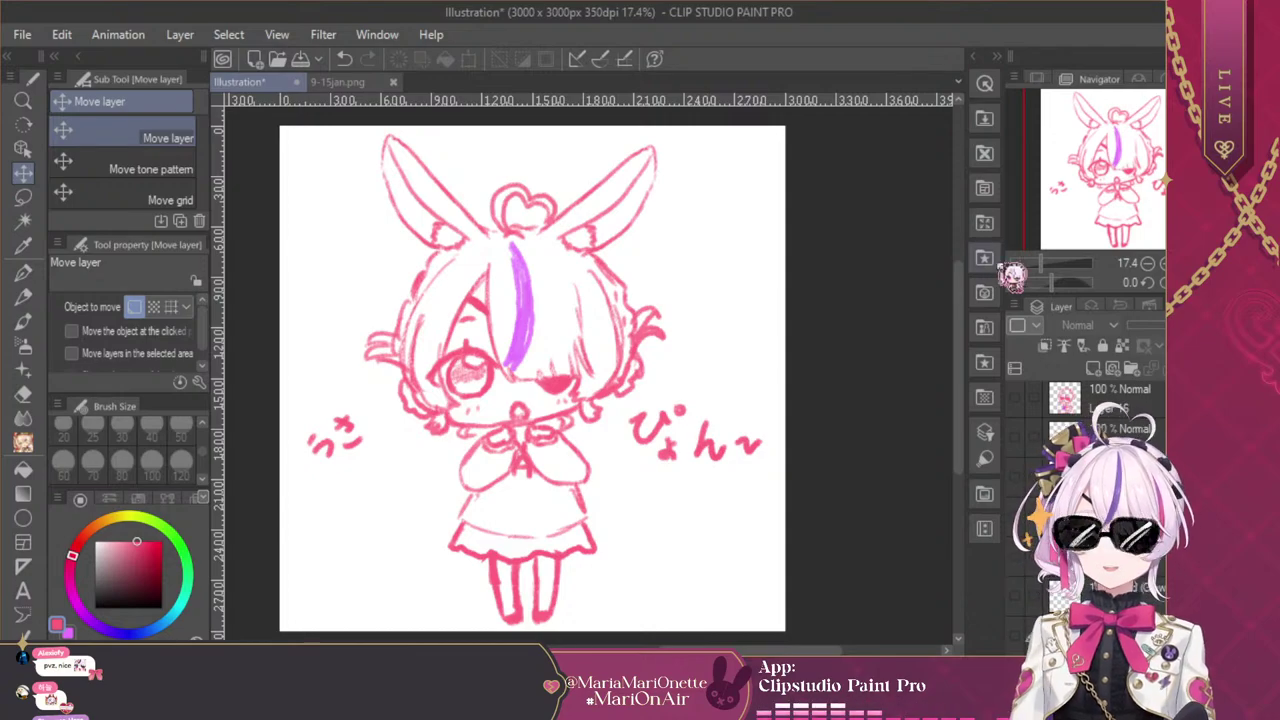